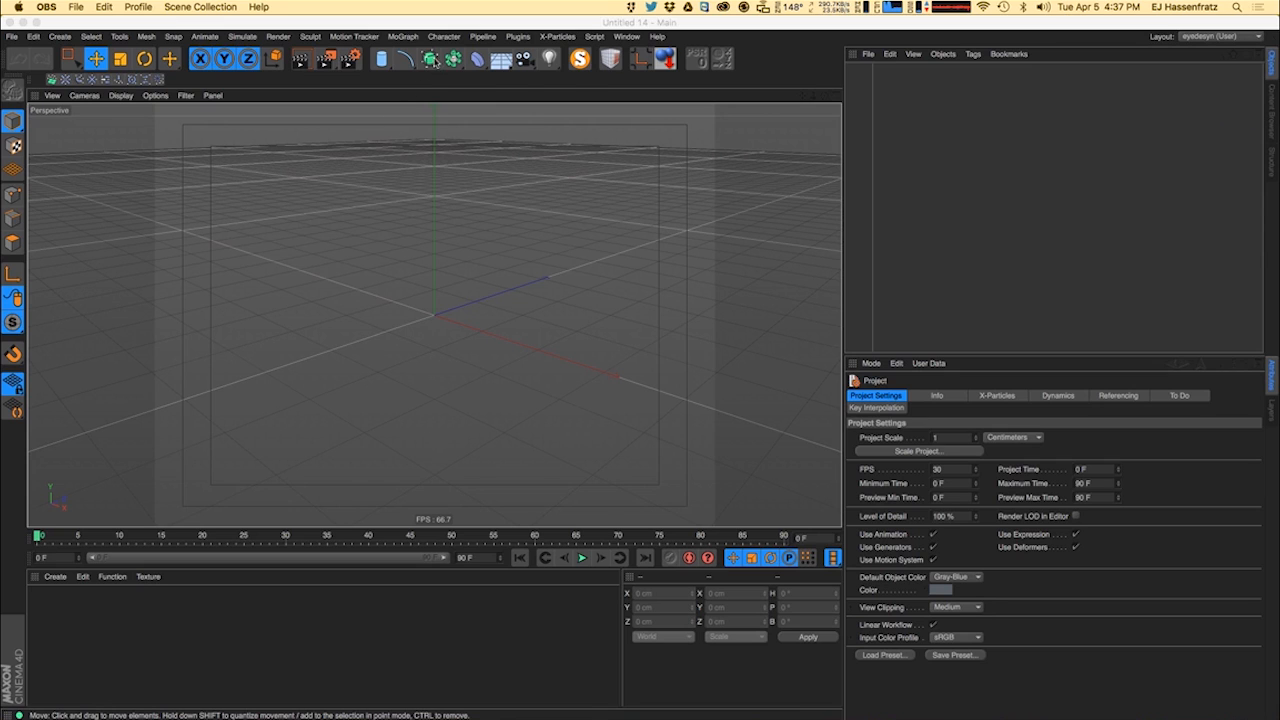
# - Add a cube primitive to the empty scene
pyautogui.moveTo(433, 61); pyautogui.dragTo(268, 185)
pyautogui.moveTo(383, 61); pyautogui.dragTo(422, 132)
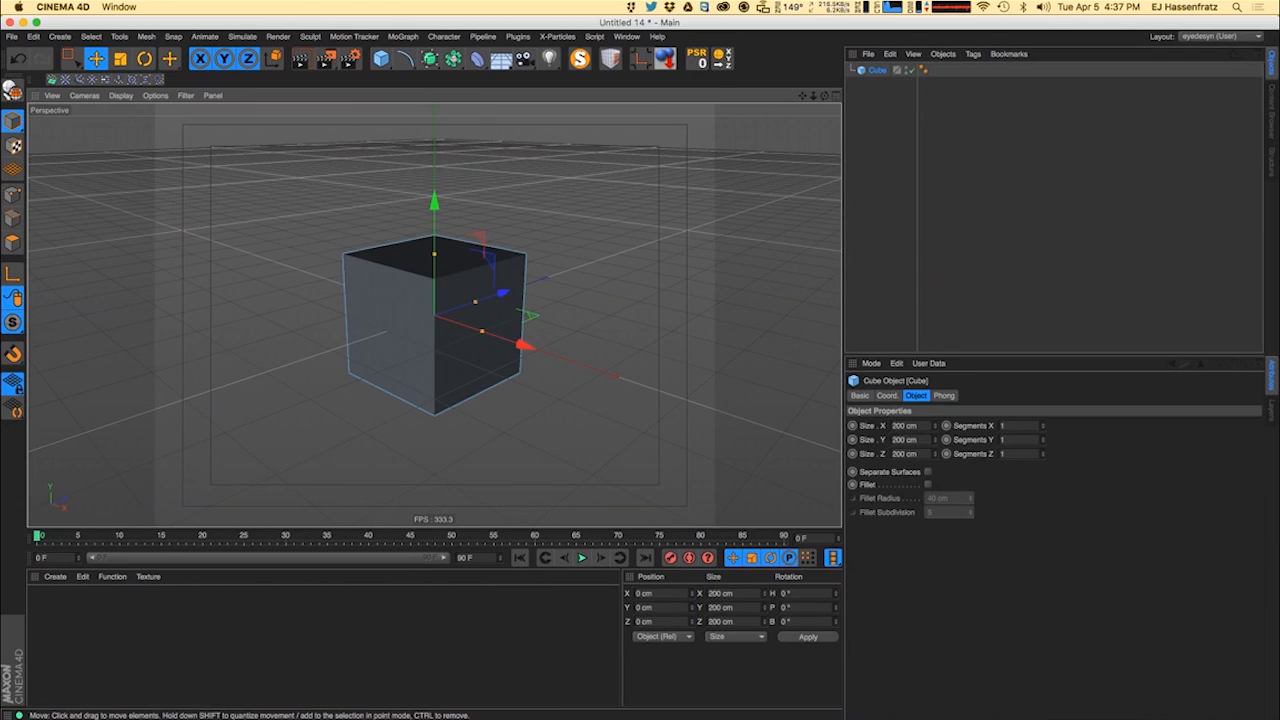
pyautogui.press('super+Tab')
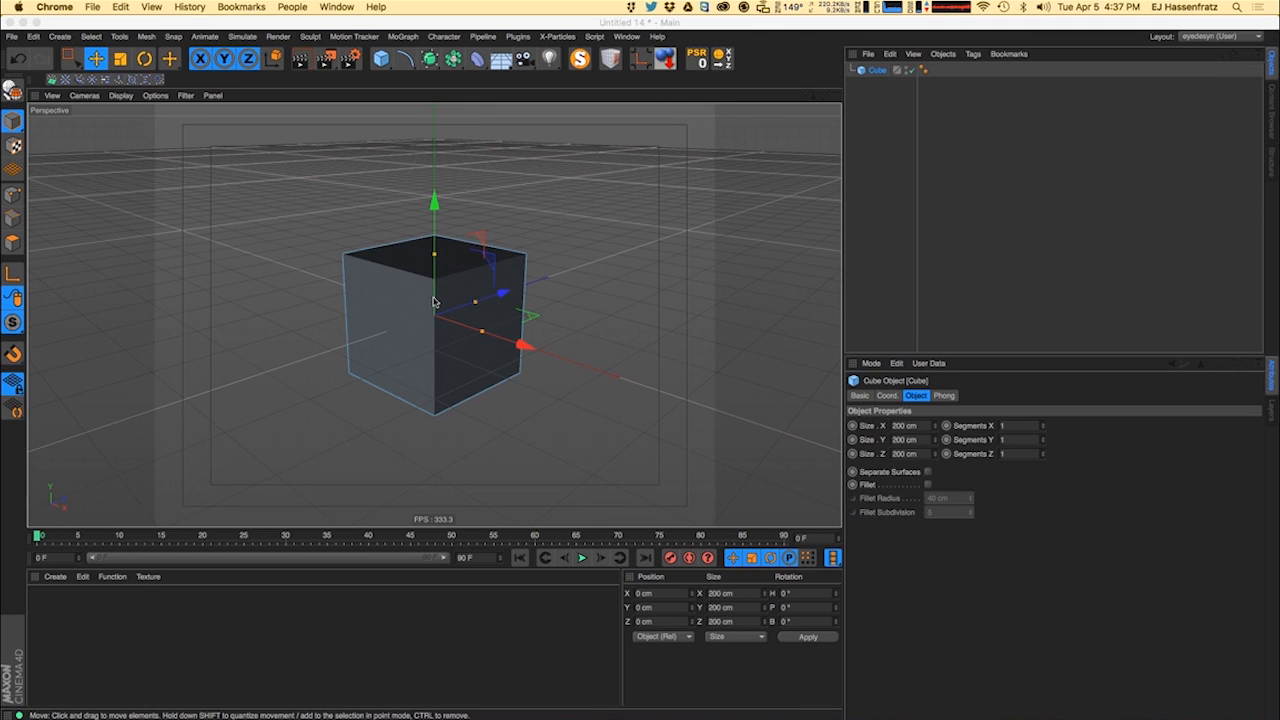
# - Set the perspective view's display to shading with wireframe lines
pyautogui.click(121, 96)
pyautogui.click(132, 130)
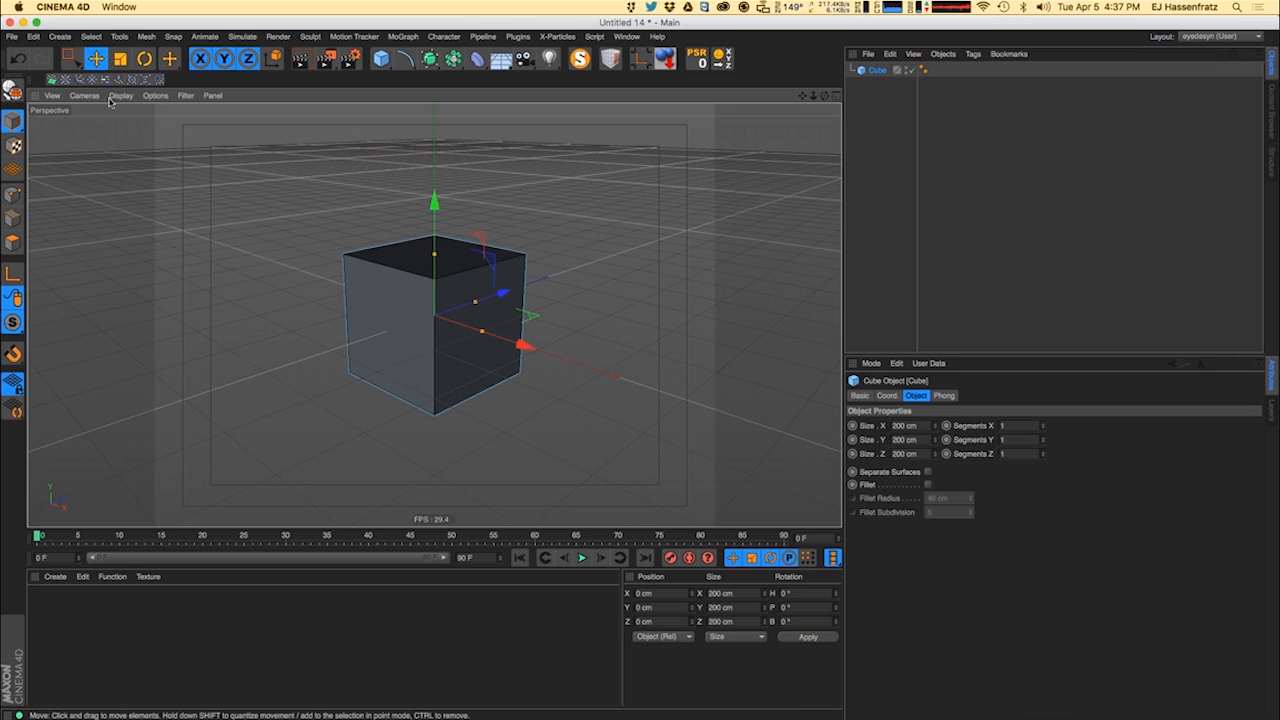
pyautogui.click(121, 96)
pyautogui.click(134, 130)
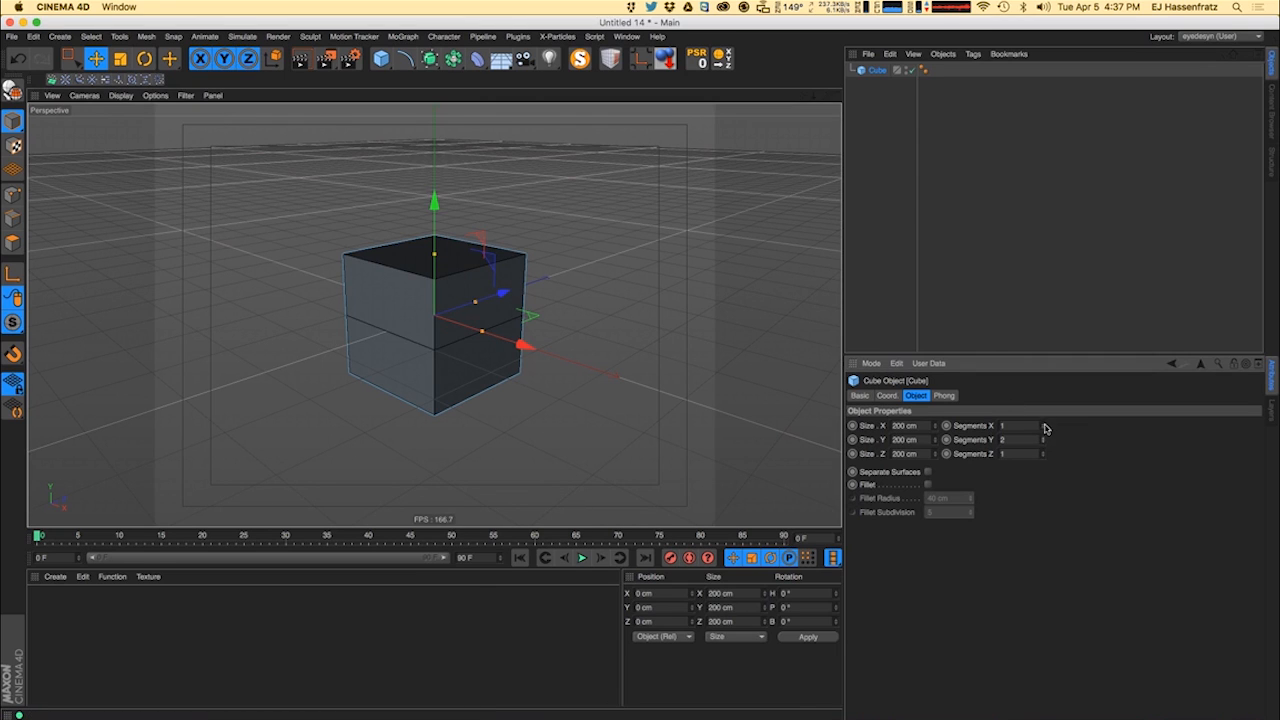
# - Set the cube's segments to 4 in each of X, Y and Z
pyautogui.moveTo(1045, 428); pyautogui.dragTo(1045, 425)
pyautogui.click(1043, 429)
pyautogui.click(1044, 437)
pyautogui.click(1043, 424)
pyautogui.click(1043, 424)
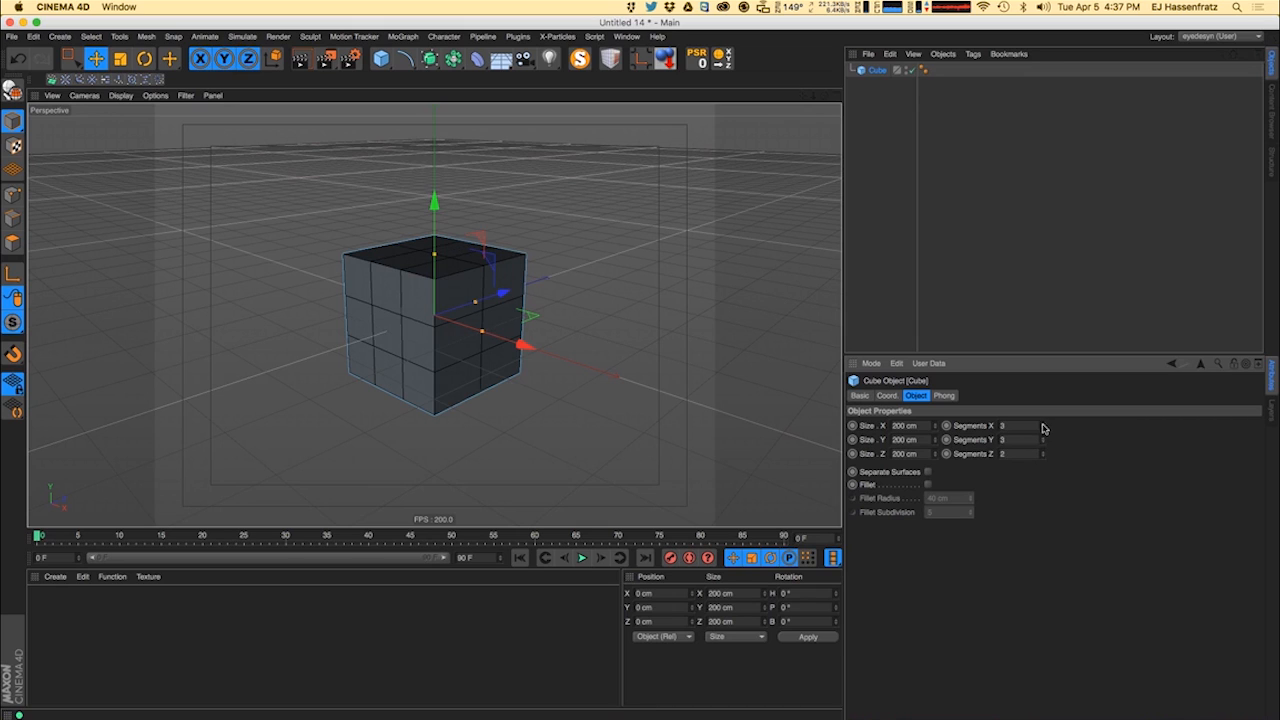
pyautogui.click(1043, 451)
pyautogui.click(1043, 424)
pyautogui.click(1043, 437)
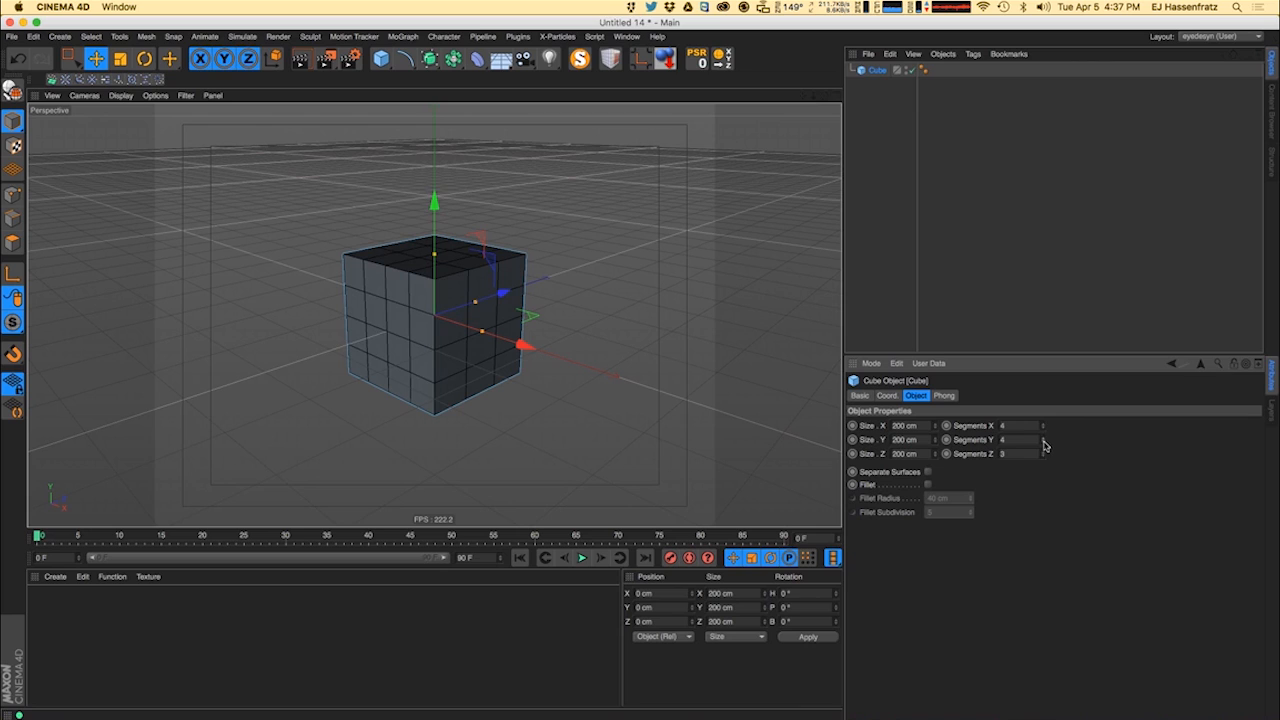
pyautogui.click(1043, 451)
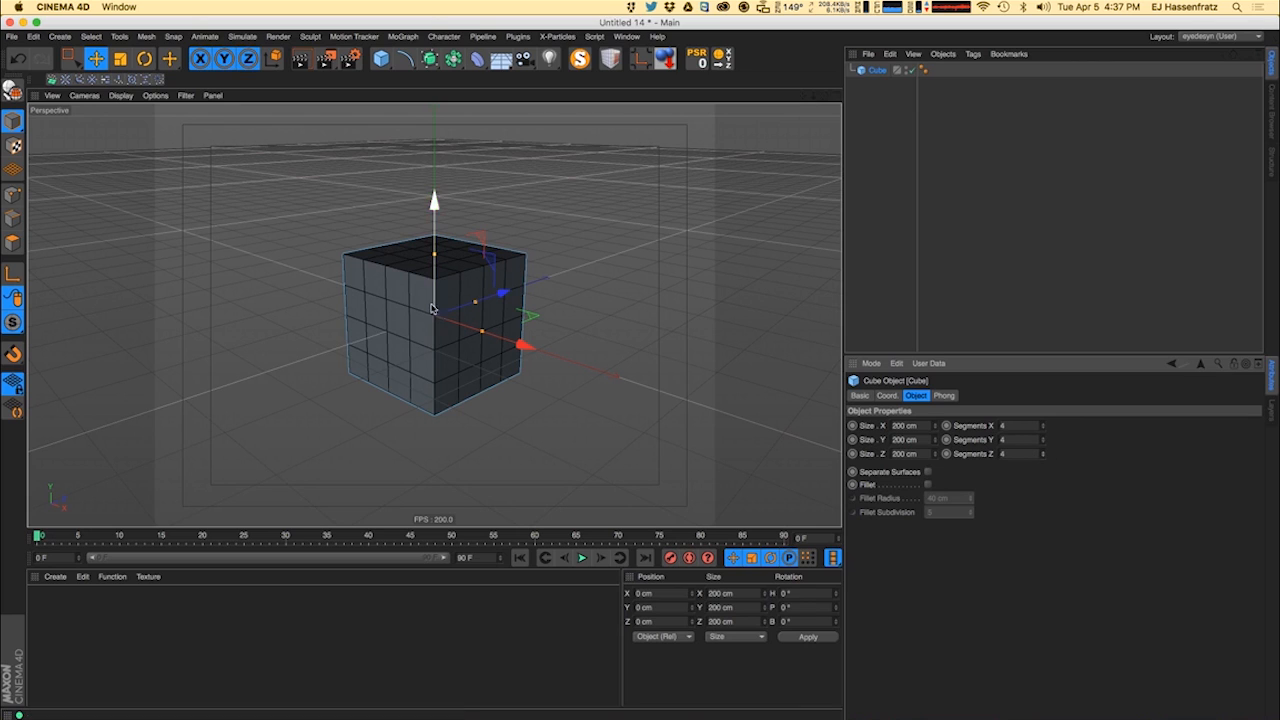
# - Make the cube an editable polygon object and switch to polygon mode with all four views shown
pyautogui.keyDown('alt'); pyautogui.moveTo(420, 311); pyautogui.dragTo(494, 334); pyautogui.keyUp('alt')
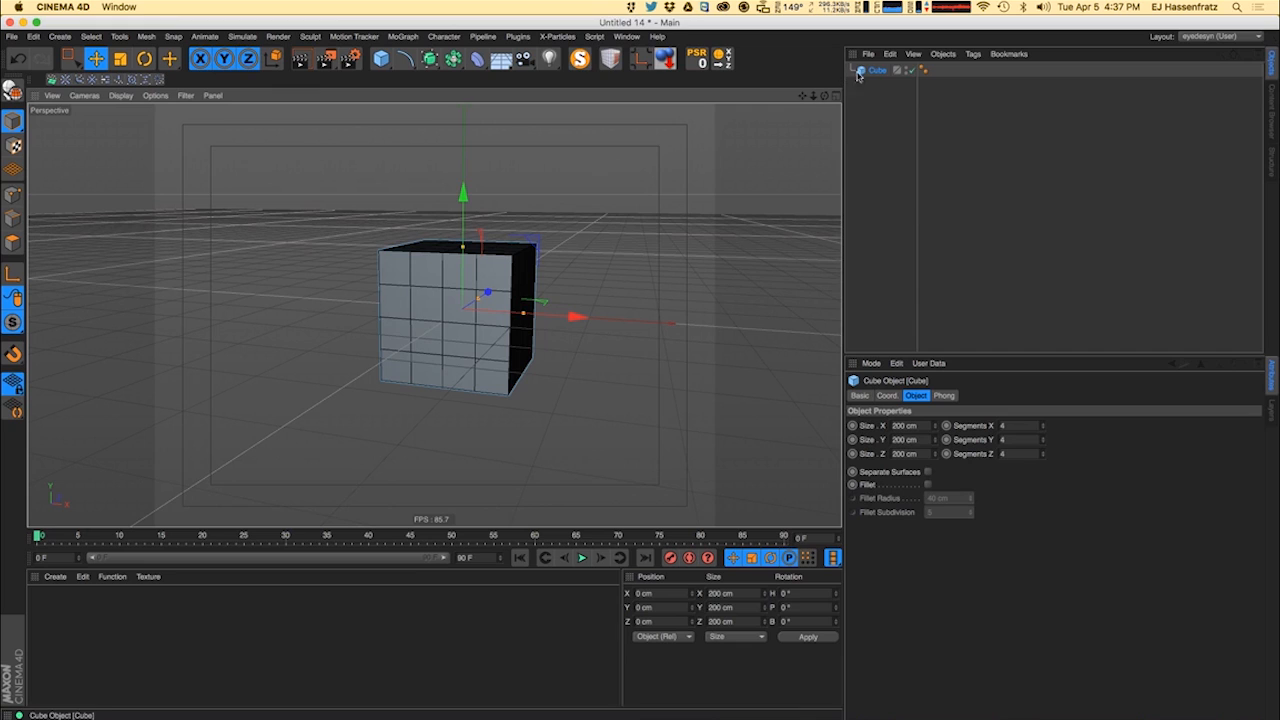
pyautogui.press('c')
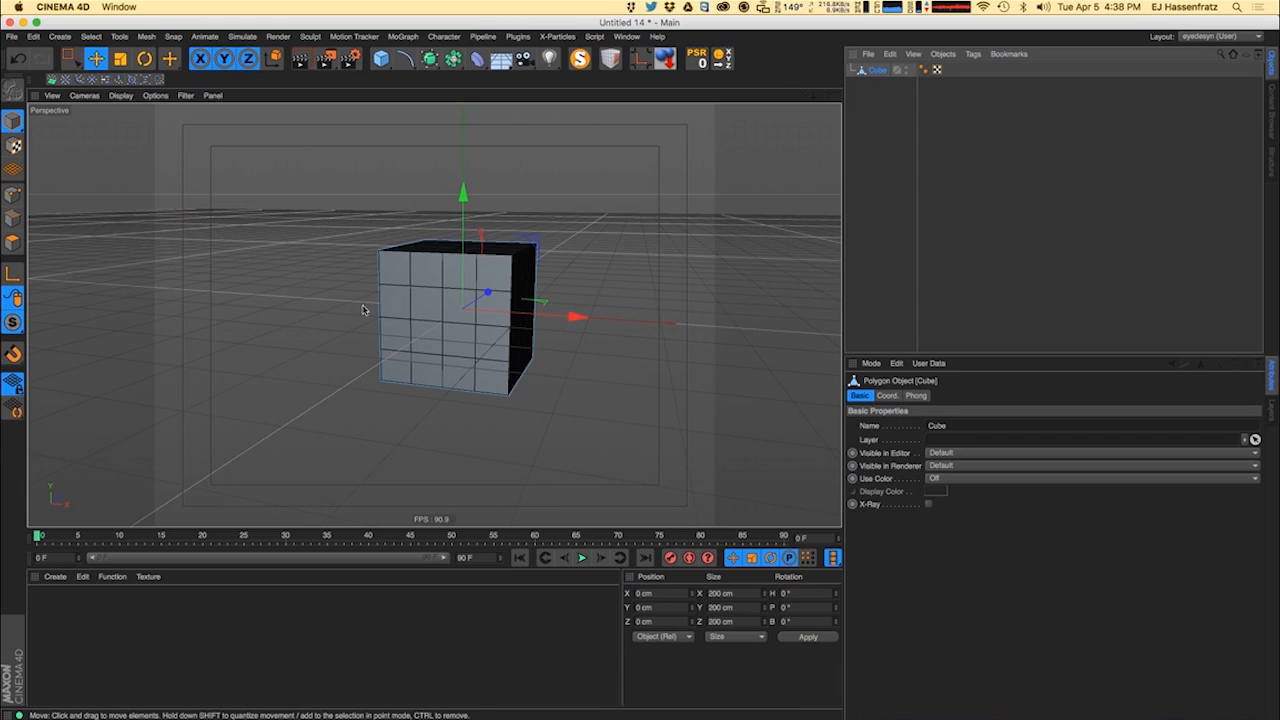
pyautogui.middleClick(749, 209)
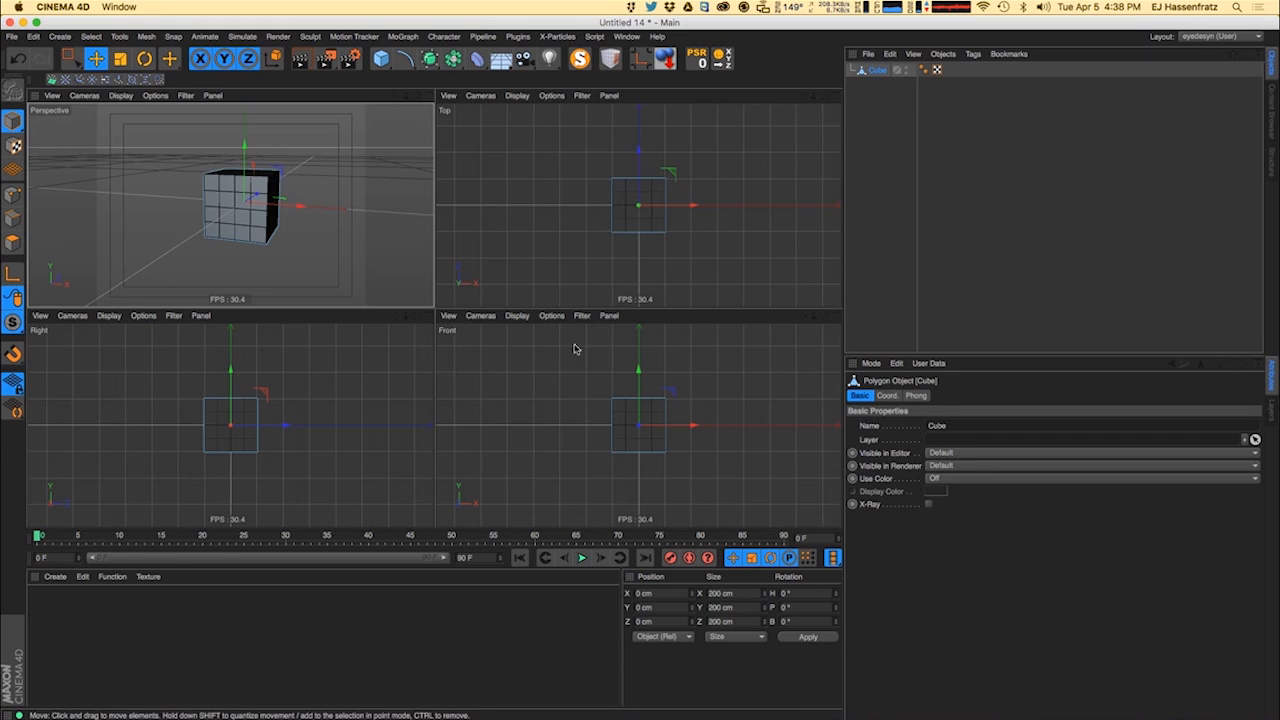
pyautogui.click(12, 242)
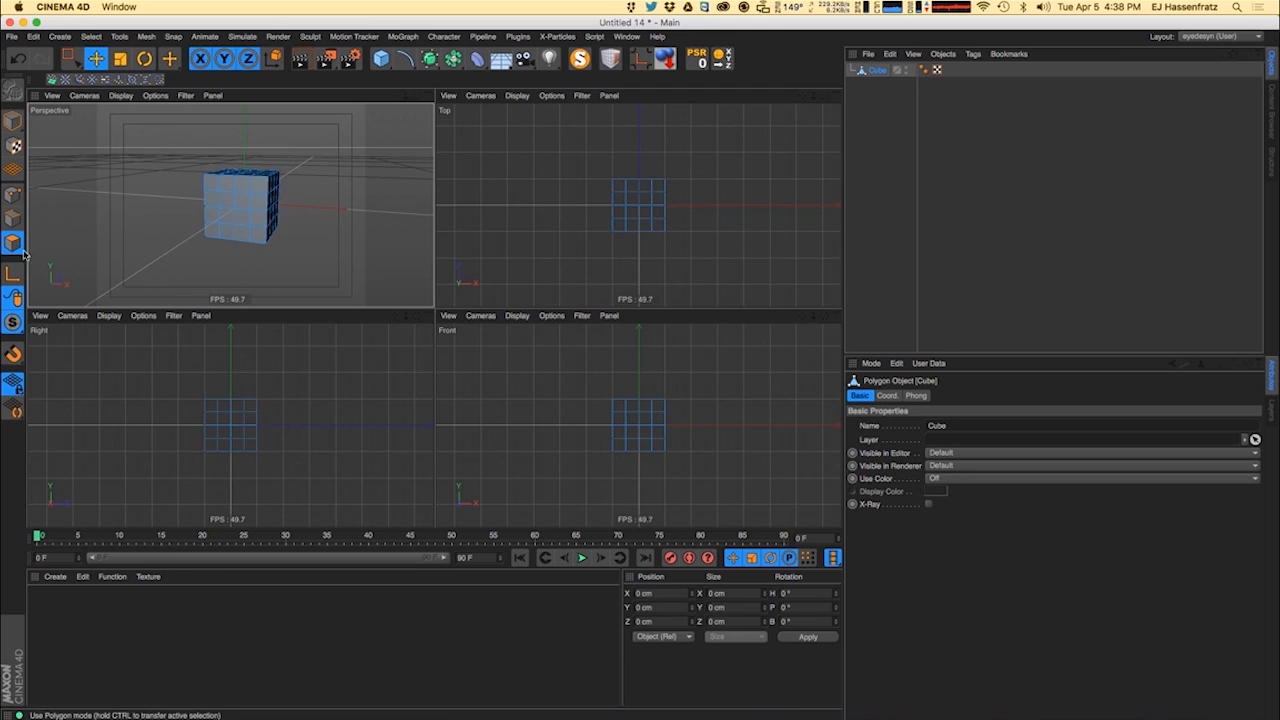
# - Delete the cube's polygons on the -X half, using Rectangle Selection in the Front view with Only Select Visible Elements turned off
pyautogui.click(70, 58)
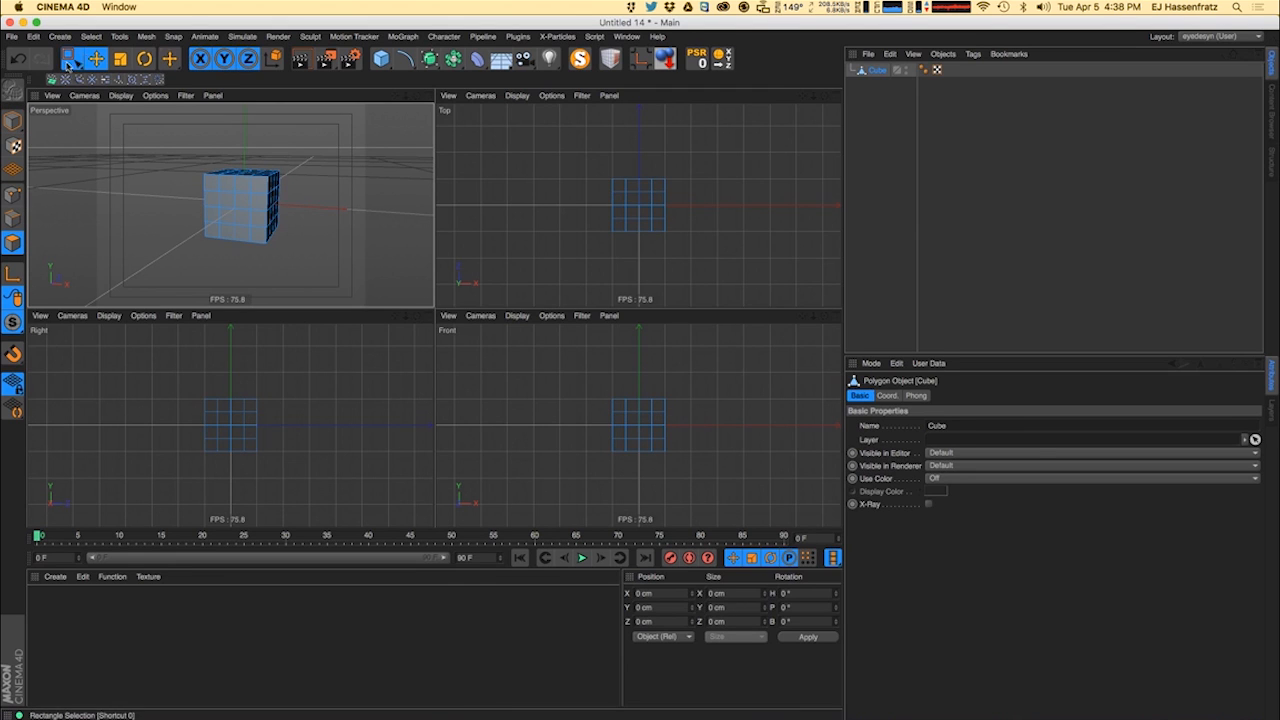
pyautogui.moveTo(594, 382); pyautogui.dragTo(640, 482)
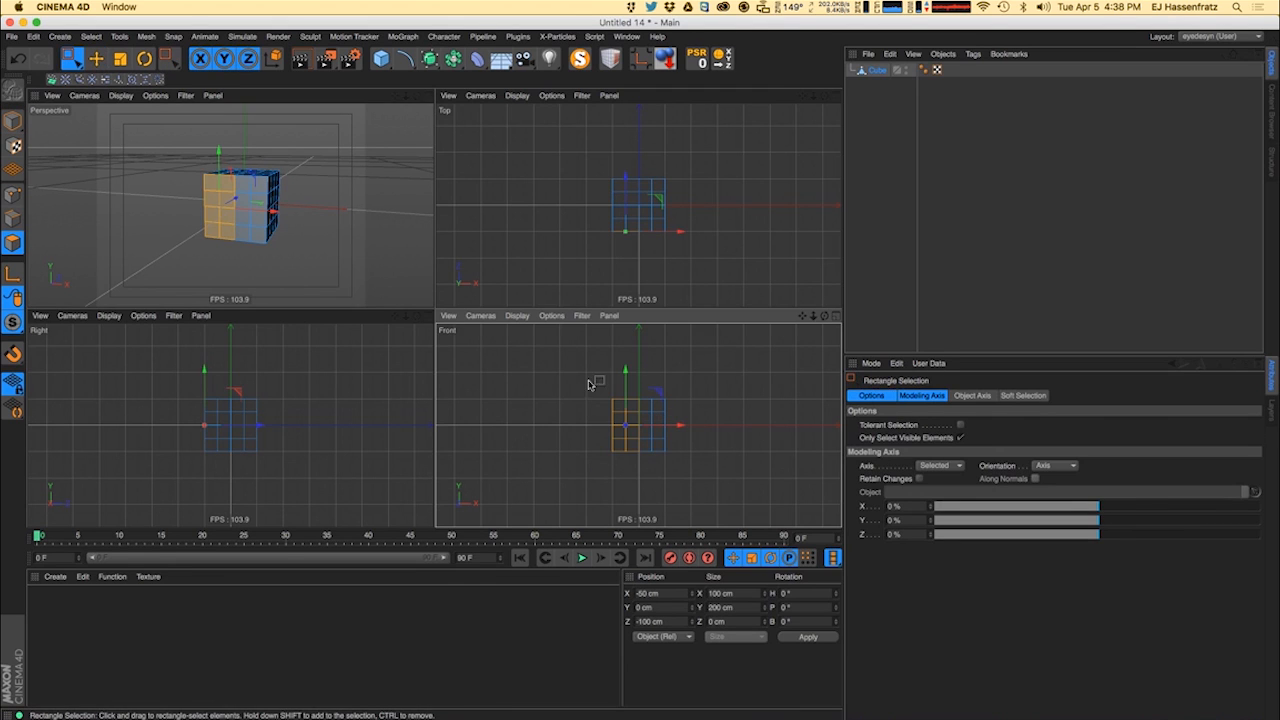
pyautogui.click(961, 438)
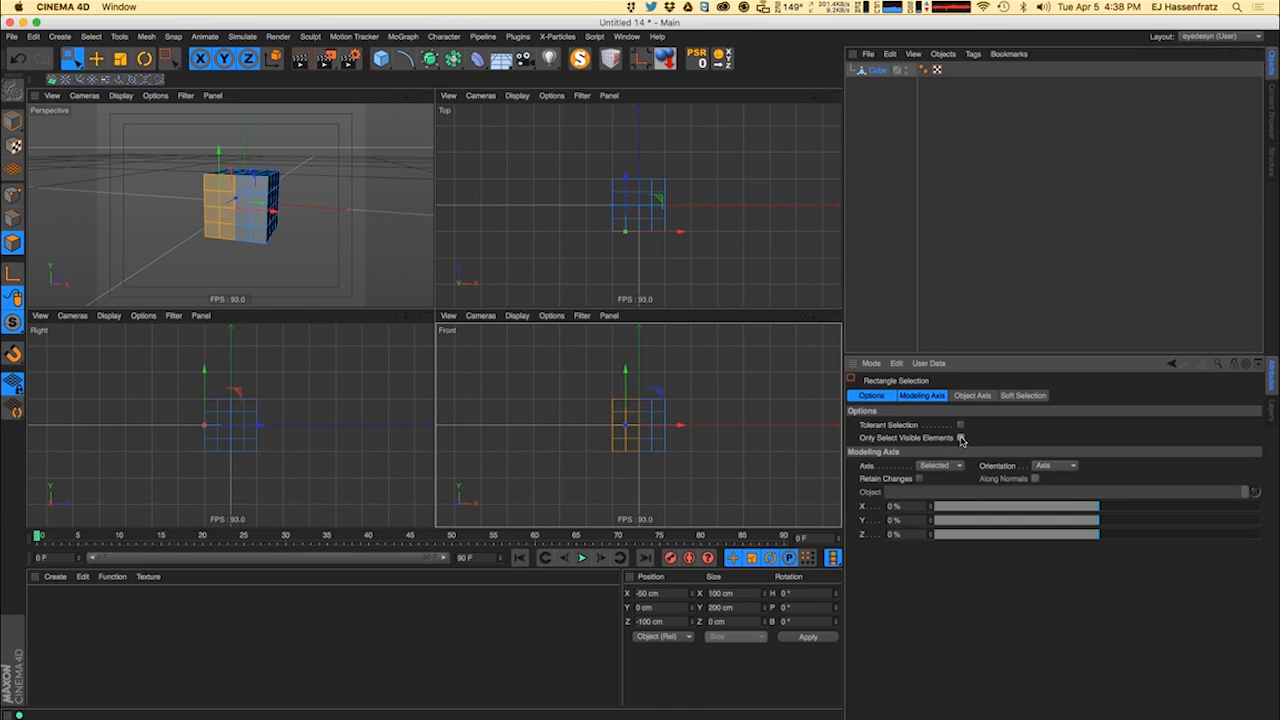
pyautogui.moveTo(556, 360); pyautogui.dragTo(652, 482)
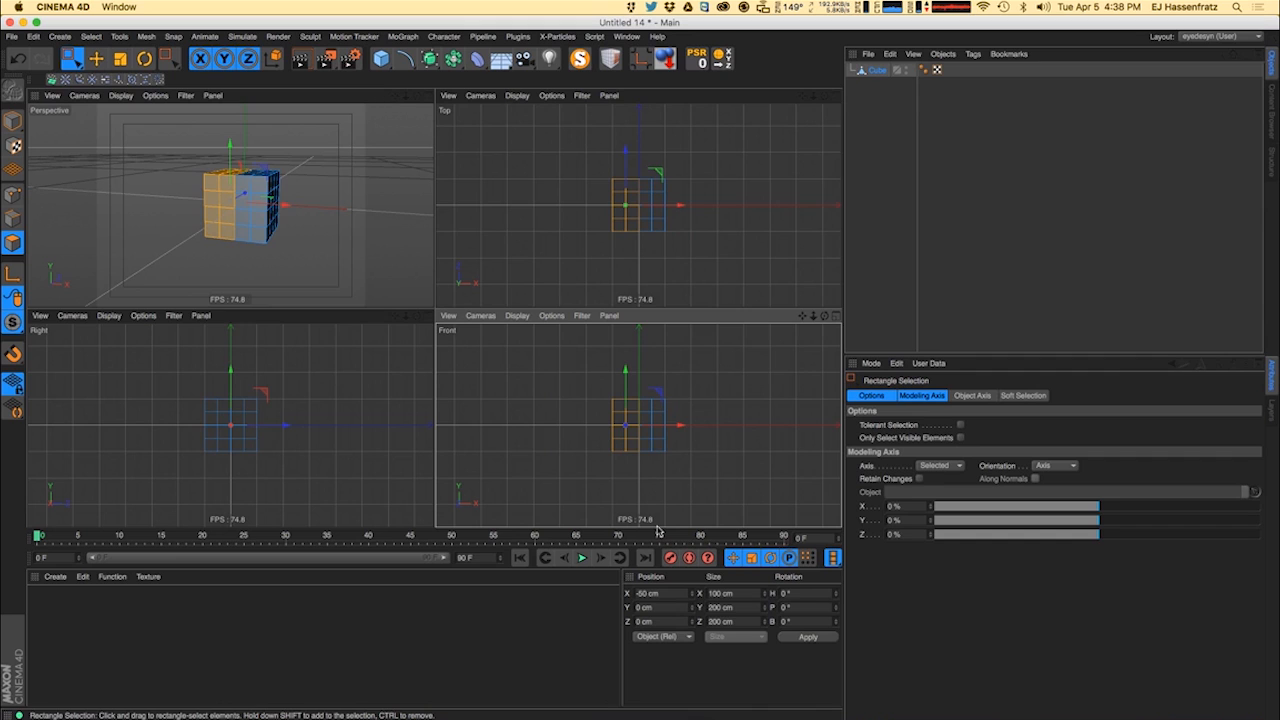
pyautogui.press('Delete')
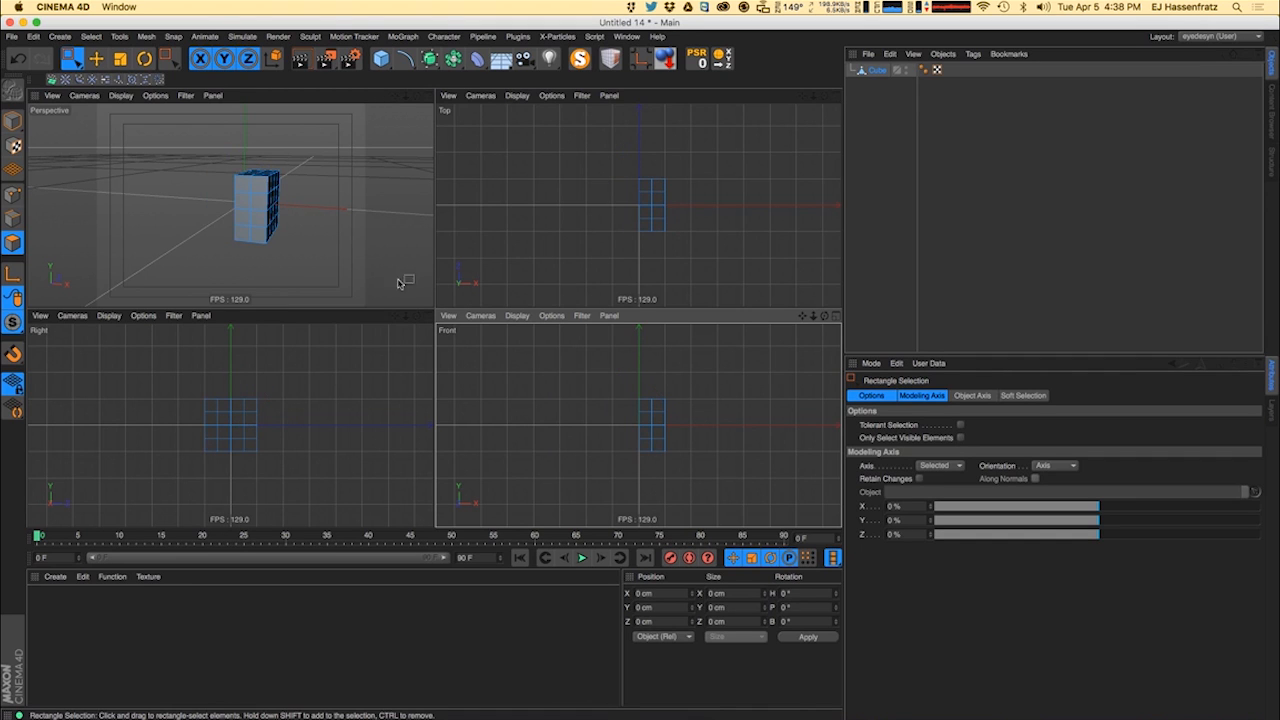
pyautogui.keyDown('alt'); pyautogui.moveTo(232, 207); pyautogui.dragTo(194, 250); pyautogui.keyUp('alt')
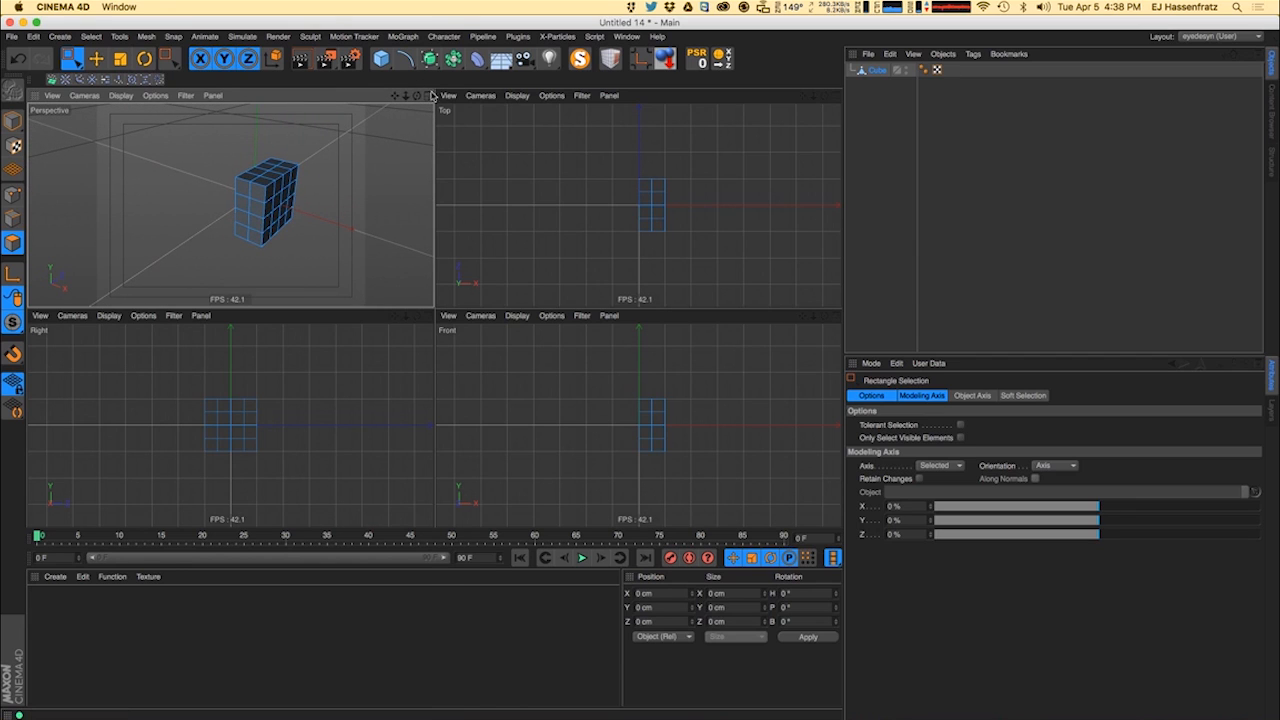
# - Add a Symmetry object and place the half cube under it as its child
pyautogui.moveTo(431, 67); pyautogui.dragTo(364, 160)
pyautogui.moveTo(453, 58); pyautogui.dragTo(449, 80)
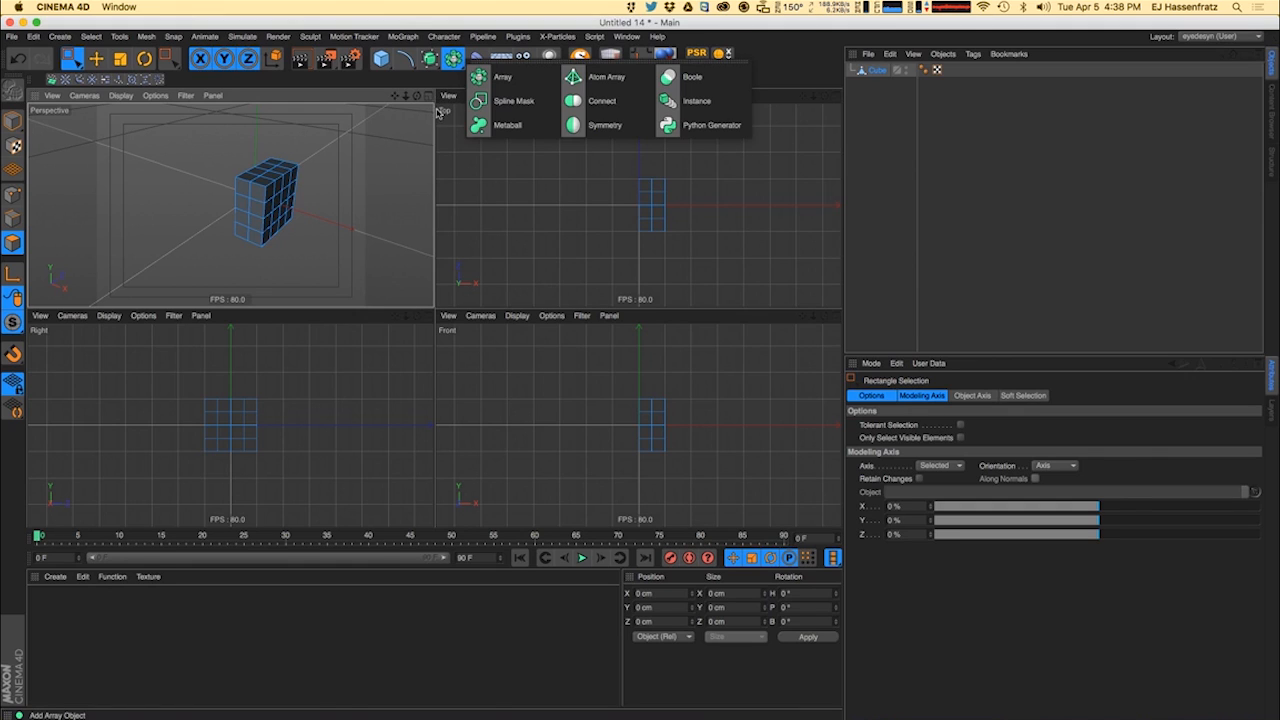
pyautogui.moveTo(441, 115); pyautogui.dragTo(590, 125)
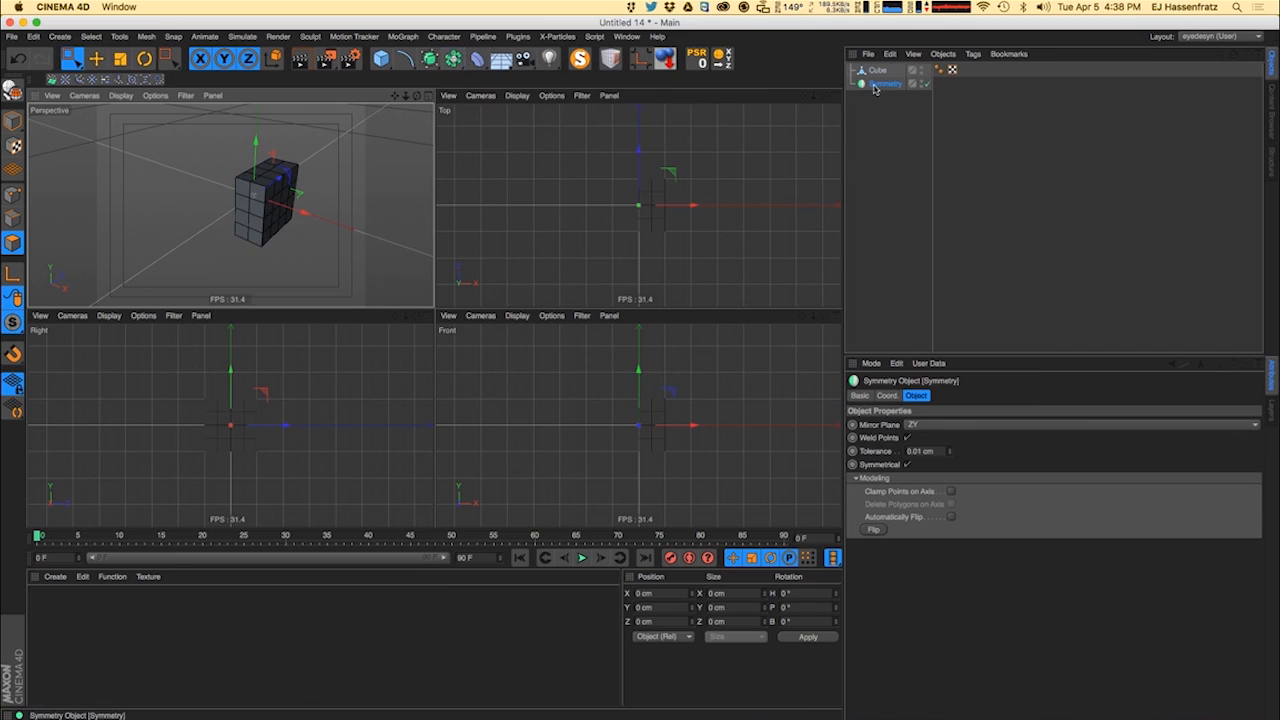
pyautogui.moveTo(881, 86); pyautogui.dragTo(881, 86)
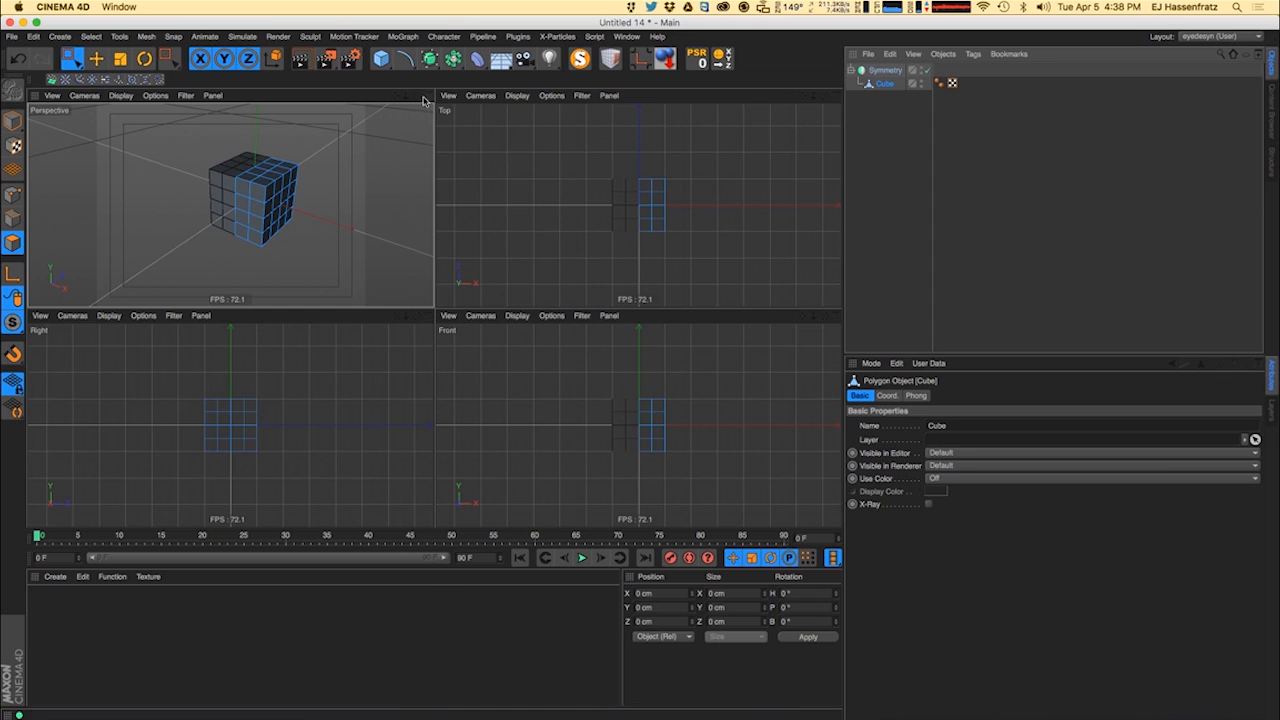
pyautogui.scroll(5, 249, 208)
pyautogui.scroll(-4, 256, 210)
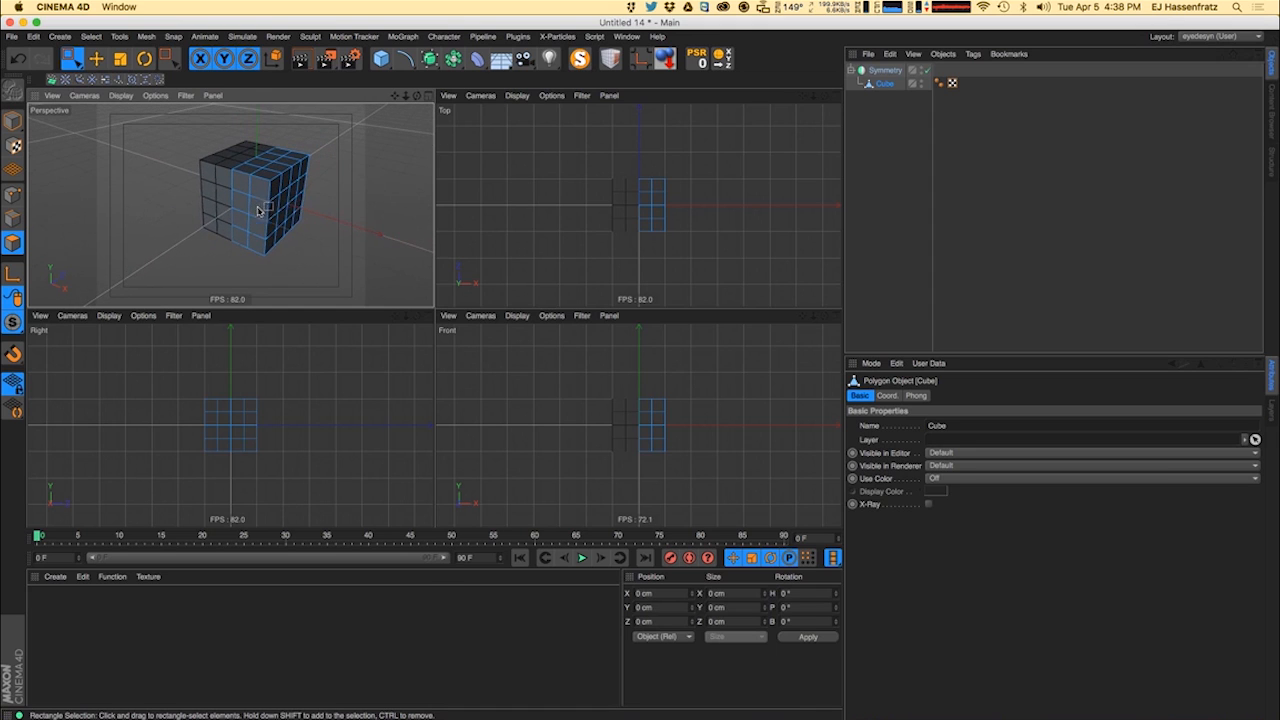
# - Try moving the cube's +X side polygons outward with Live Selection, and undo the move
pyautogui.moveTo(72, 60); pyautogui.dragTo(110, 68)
pyautogui.click(270, 200)
pyautogui.moveTo(330, 216); pyautogui.dragTo(410, 225)
pyautogui.press('super+z')
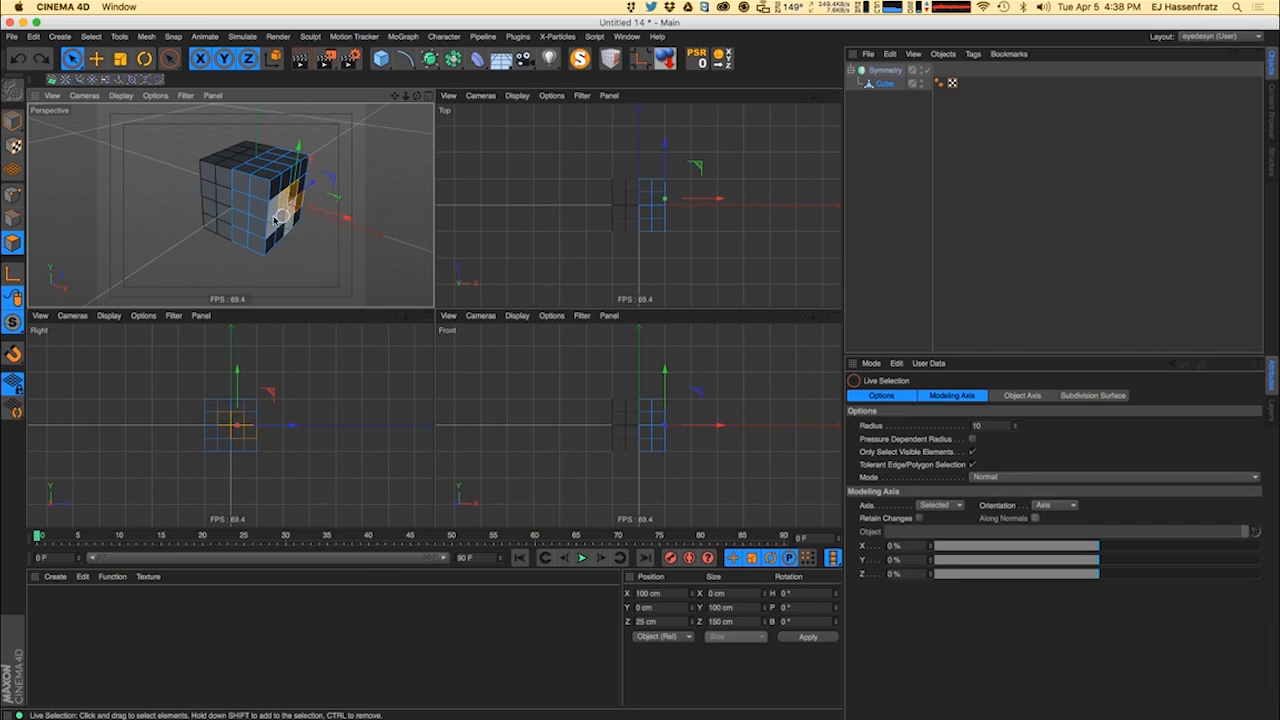
pyautogui.keyDown('alt'); pyautogui.moveTo(258, 222); pyautogui.dragTo(322, 226); pyautogui.keyUp('alt')
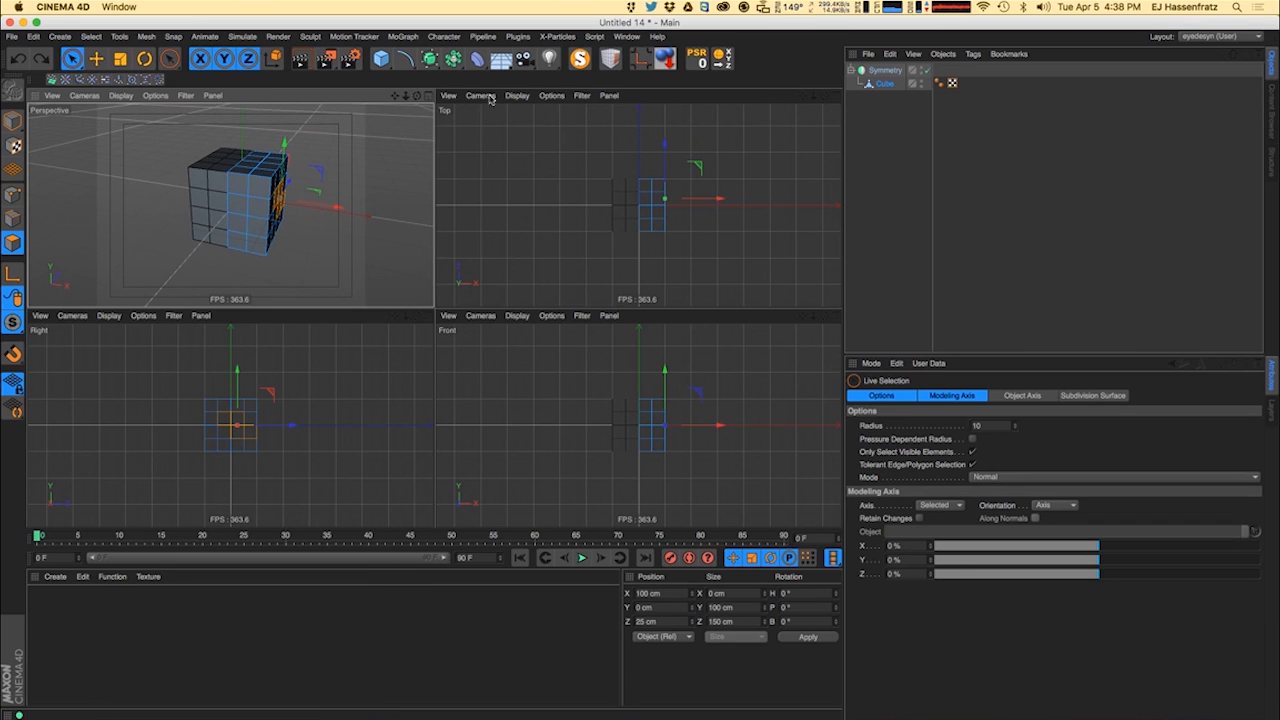
# - Add a Subdivision Surface, nest the Symmetry object inside it, and select the Cube for further editing
pyautogui.click(429, 58)
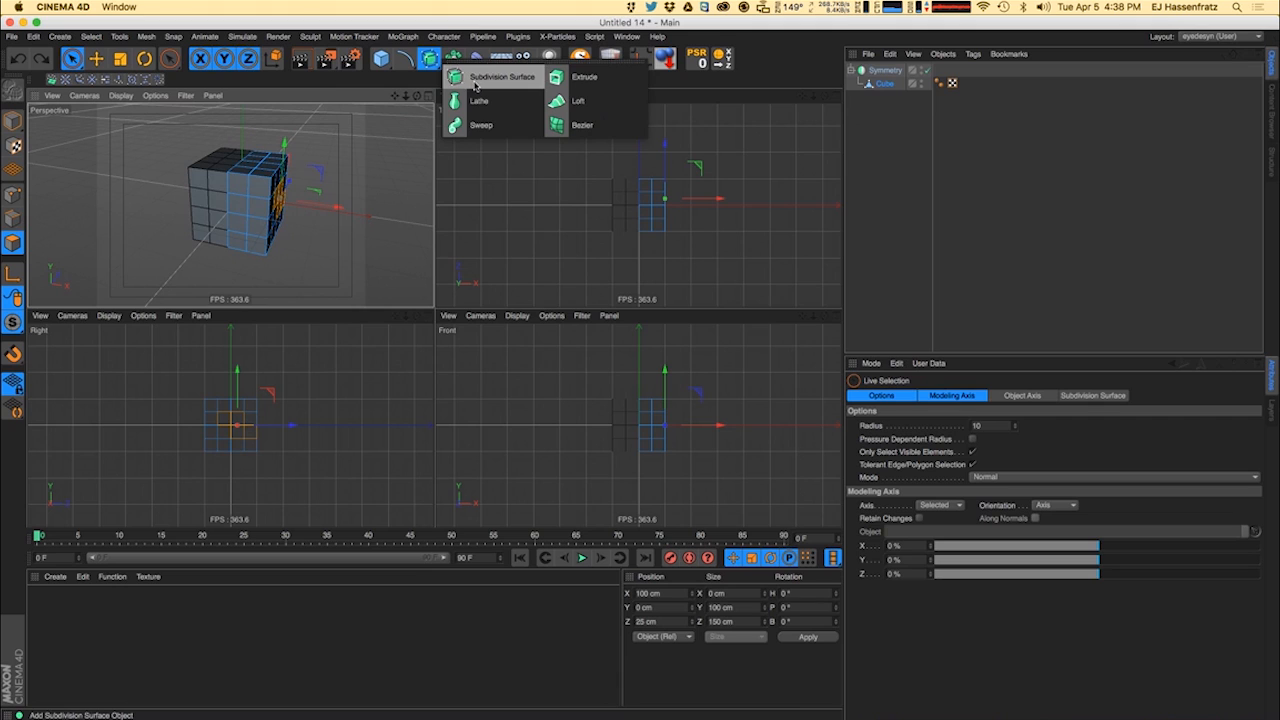
pyautogui.click(483, 82)
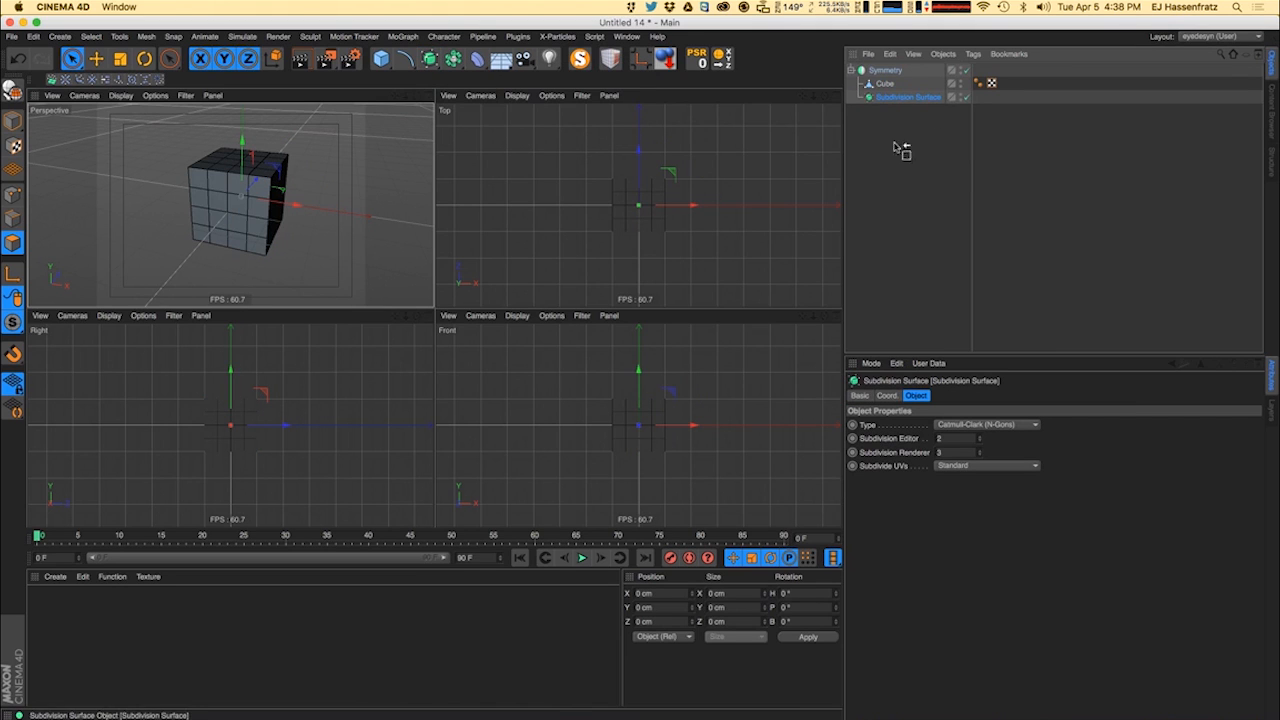
pyautogui.moveTo(884, 71); pyautogui.dragTo(896, 102)
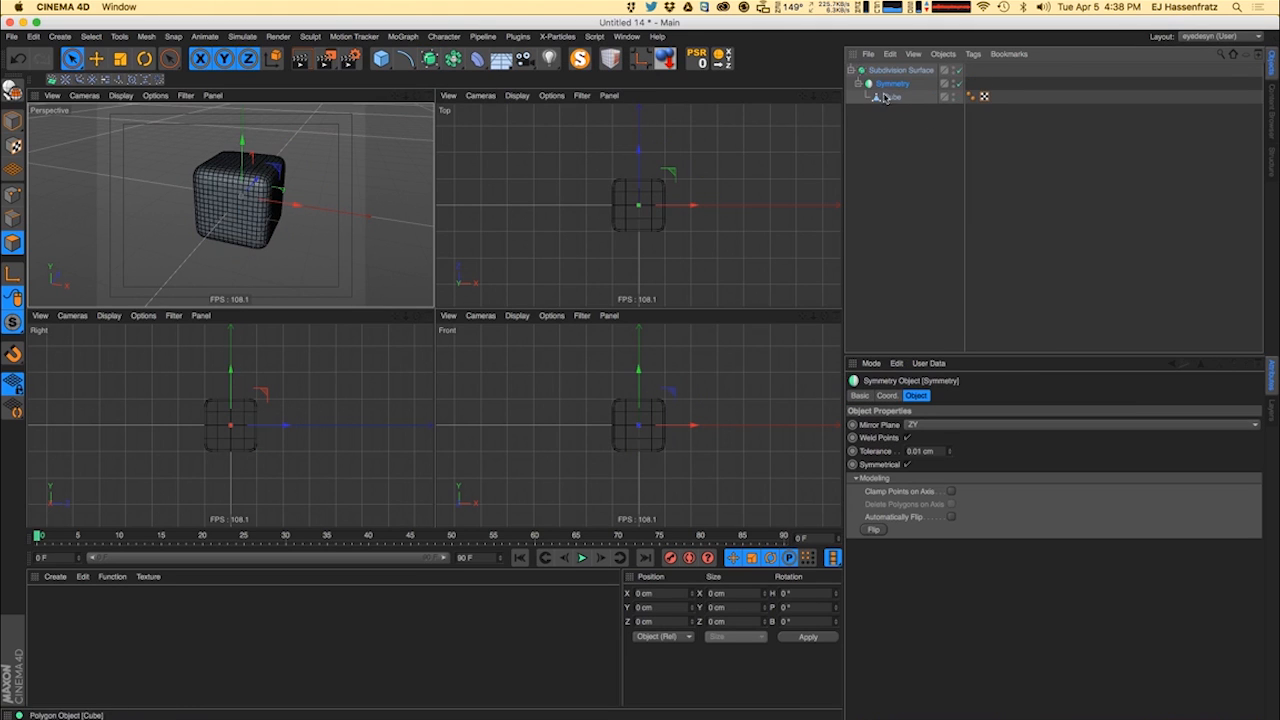
pyautogui.click(884, 71)
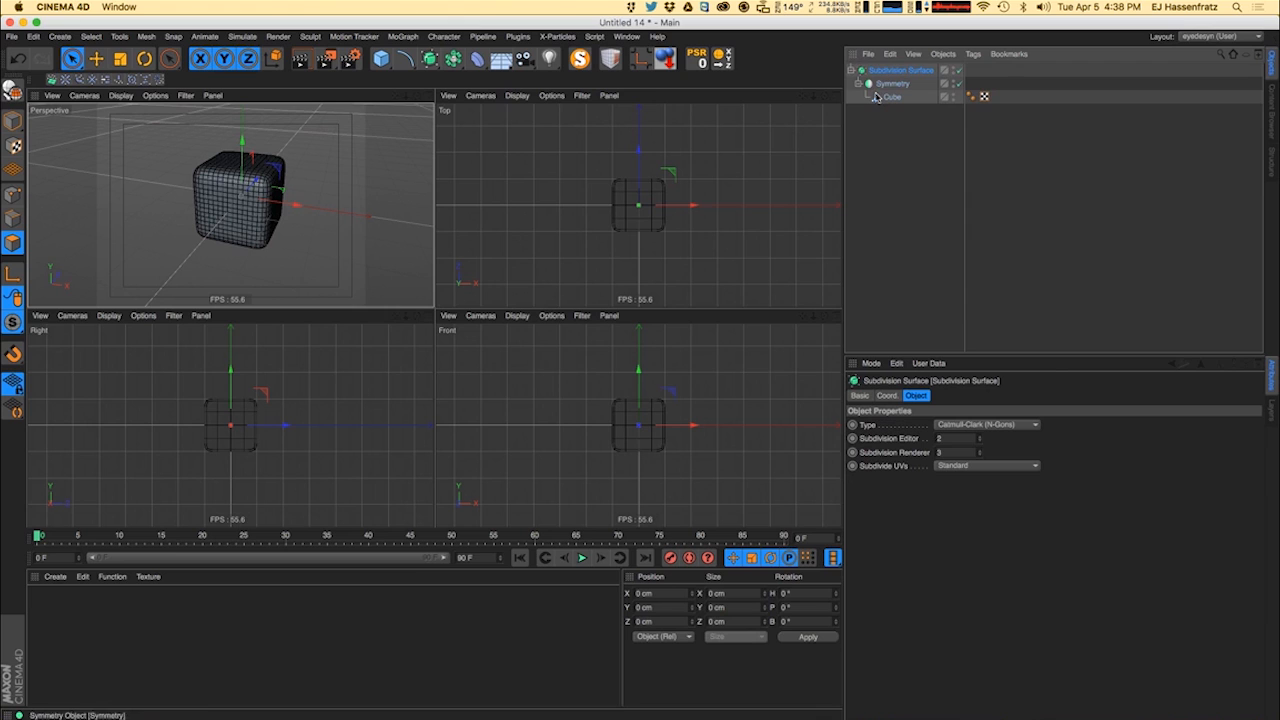
pyautogui.click(890, 95)
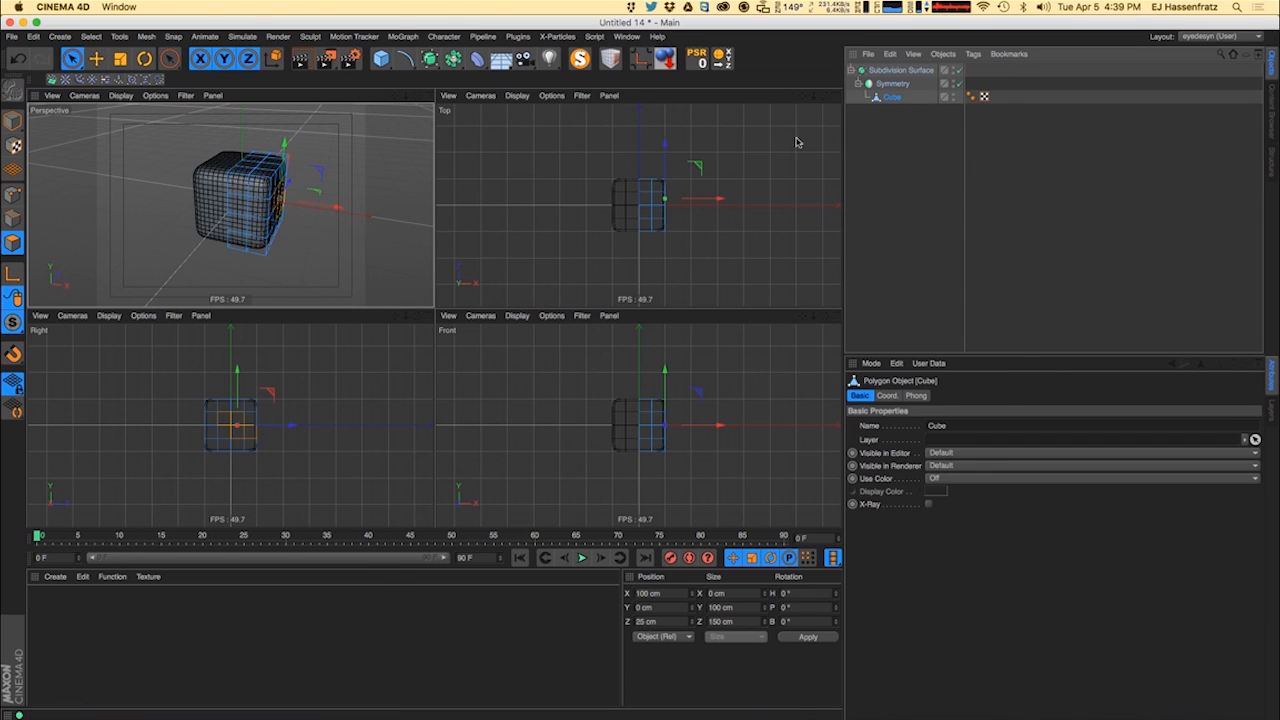
# - Select the two middle polygons on the cube's top and raise them to about Y 131 cm
pyautogui.keyDown('alt'); pyautogui.moveTo(241, 235); pyautogui.dragTo(272, 275); pyautogui.keyUp('alt')
pyautogui.scroll(3, 284, 209)
pyautogui.keyDown('alt'); pyautogui.moveTo(250, 174); pyautogui.dragTo(257, 229, button='middle'); pyautogui.keyUp('alt')
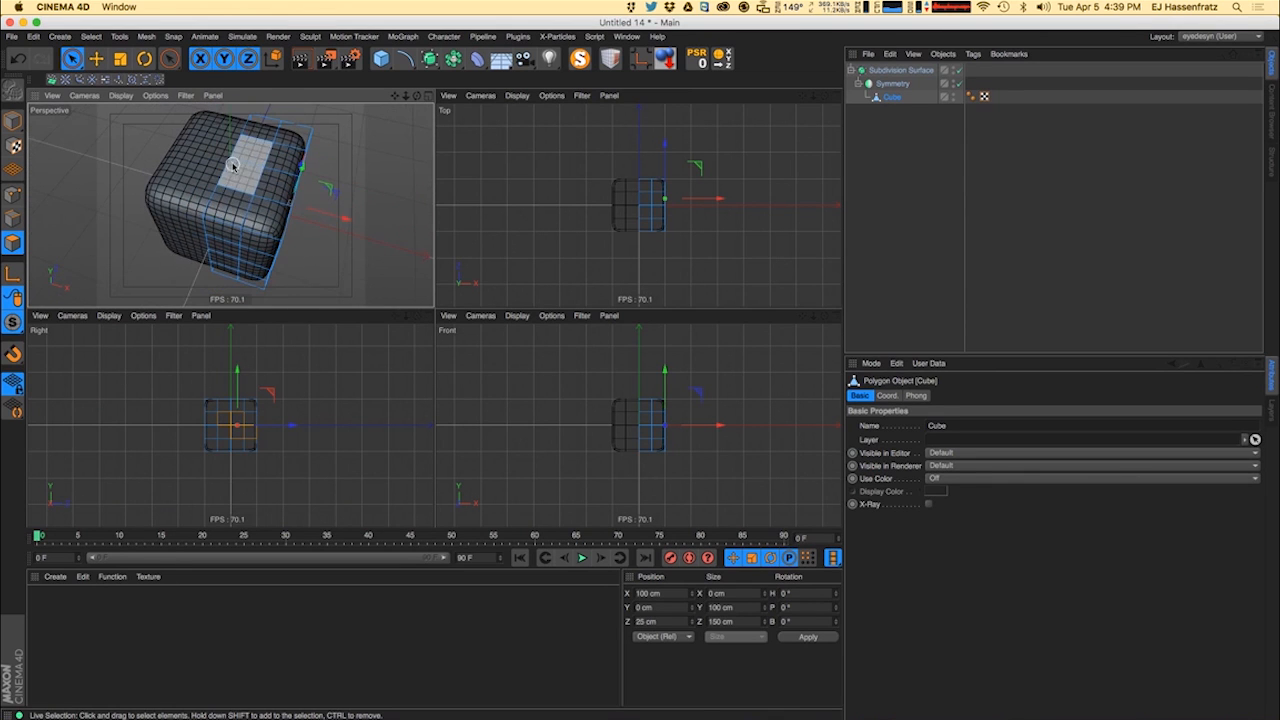
pyautogui.click(240, 165)
pyautogui.keyDown('alt'); pyautogui.moveTo(239, 212); pyautogui.dragTo(231, 130); pyautogui.keyUp('alt')
pyautogui.keyDown('alt'); pyautogui.moveTo(270, 252); pyautogui.dragTo(241, 196, button='middle'); pyautogui.keyUp('alt')
pyautogui.keyDown('alt'); pyautogui.moveTo(228, 206); pyautogui.dragTo(200, 213); pyautogui.keyUp('alt')
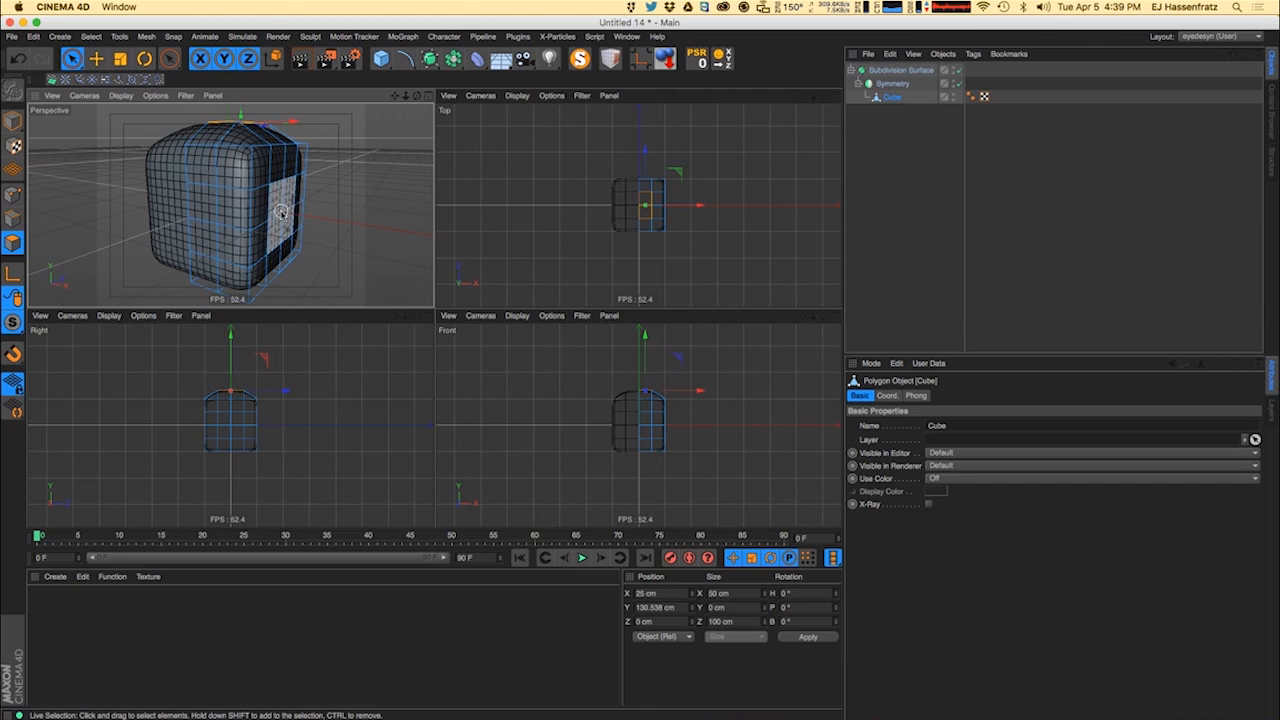
# - Pull the middle polygons of the cube's +X side and of its front face outward to round the shape
pyautogui.click(283, 217)
pyautogui.moveTo(338, 227); pyautogui.dragTo(362, 226)
pyautogui.keyDown('alt'); pyautogui.moveTo(256, 235); pyautogui.dragTo(270, 212); pyautogui.keyUp('alt')
pyautogui.click(202, 168)
pyautogui.moveTo(204, 178)
pyautogui.keyDown('alt'); pyautogui.mouseDown()
pyautogui.moveTo(190, 182)
pyautogui.moveTo(217, 169)
pyautogui.mouseUp(); pyautogui.keyUp('alt')
pyautogui.keyDown('alt'); pyautogui.moveTo(241, 228); pyautogui.dragTo(266, 235); pyautogui.keyUp('alt')
# - Switch the Cube to point editing and select the stray corner point on its mirrored -X side
pyautogui.click(11, 198)
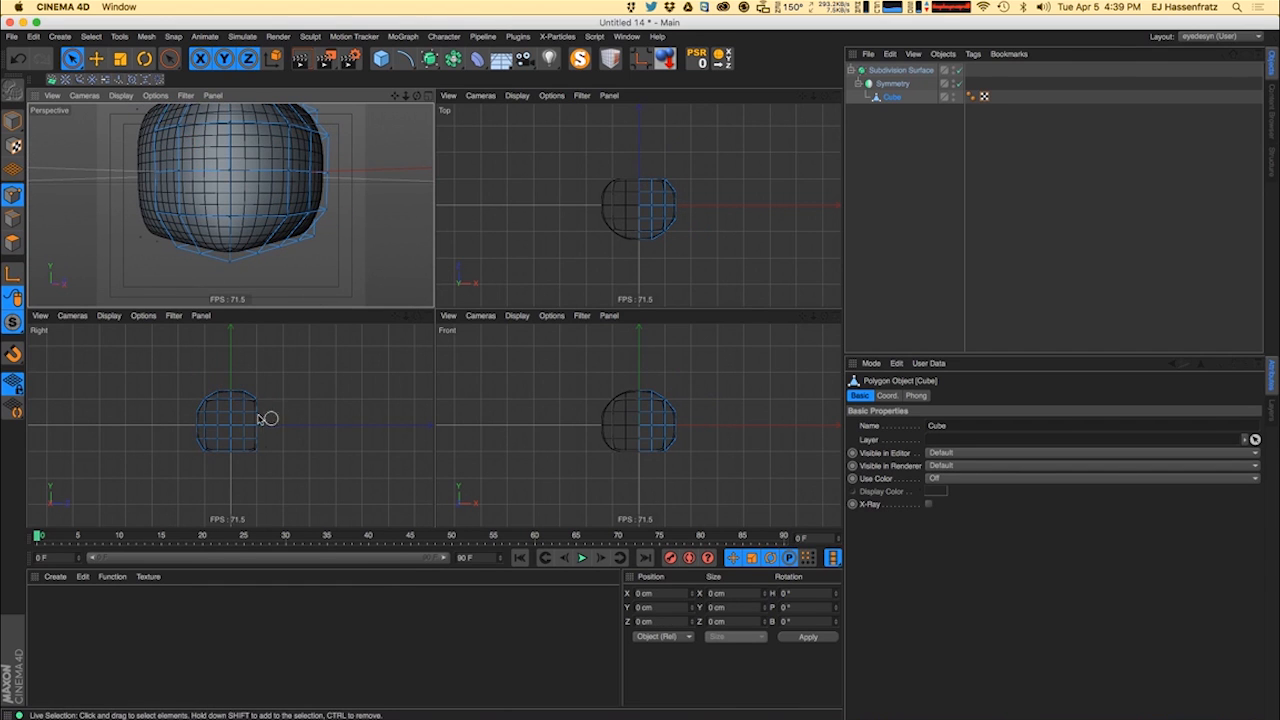
pyautogui.scroll(4, 270, 425)
pyautogui.keyDown('alt'); pyautogui.moveTo(275, 270); pyautogui.dragTo(186, 214); pyautogui.keyUp('alt')
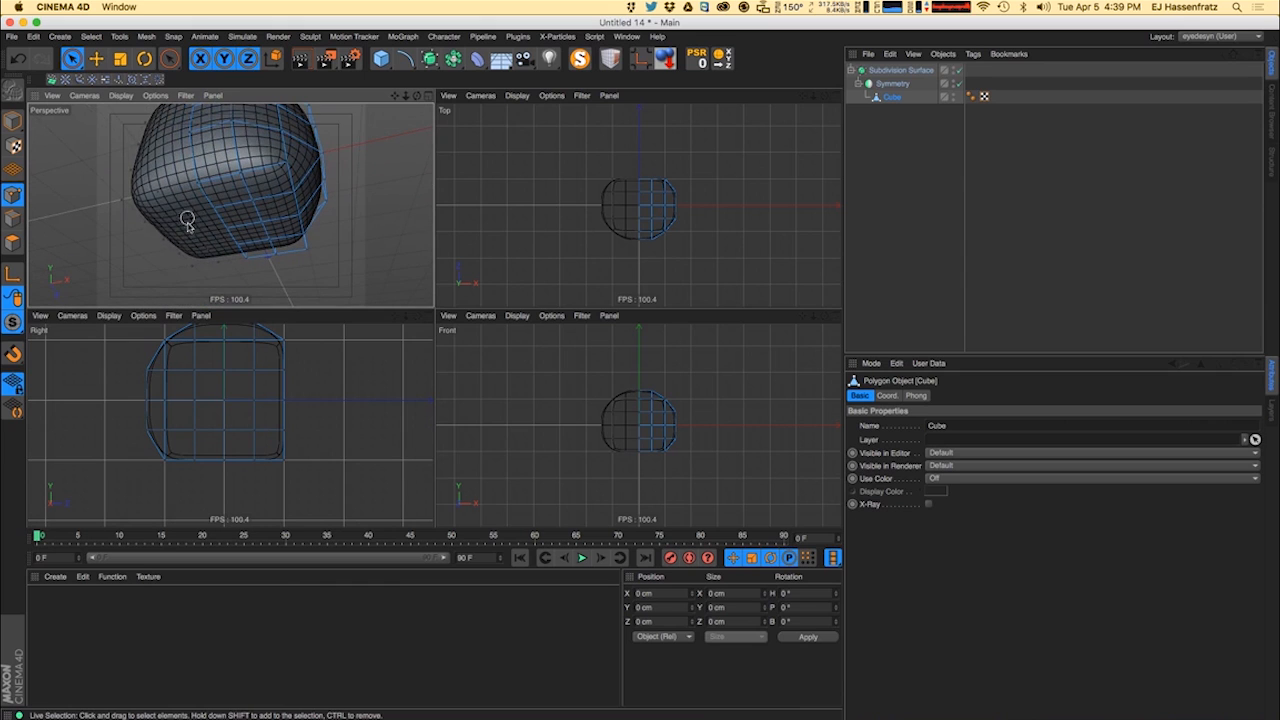
pyautogui.click(133, 203)
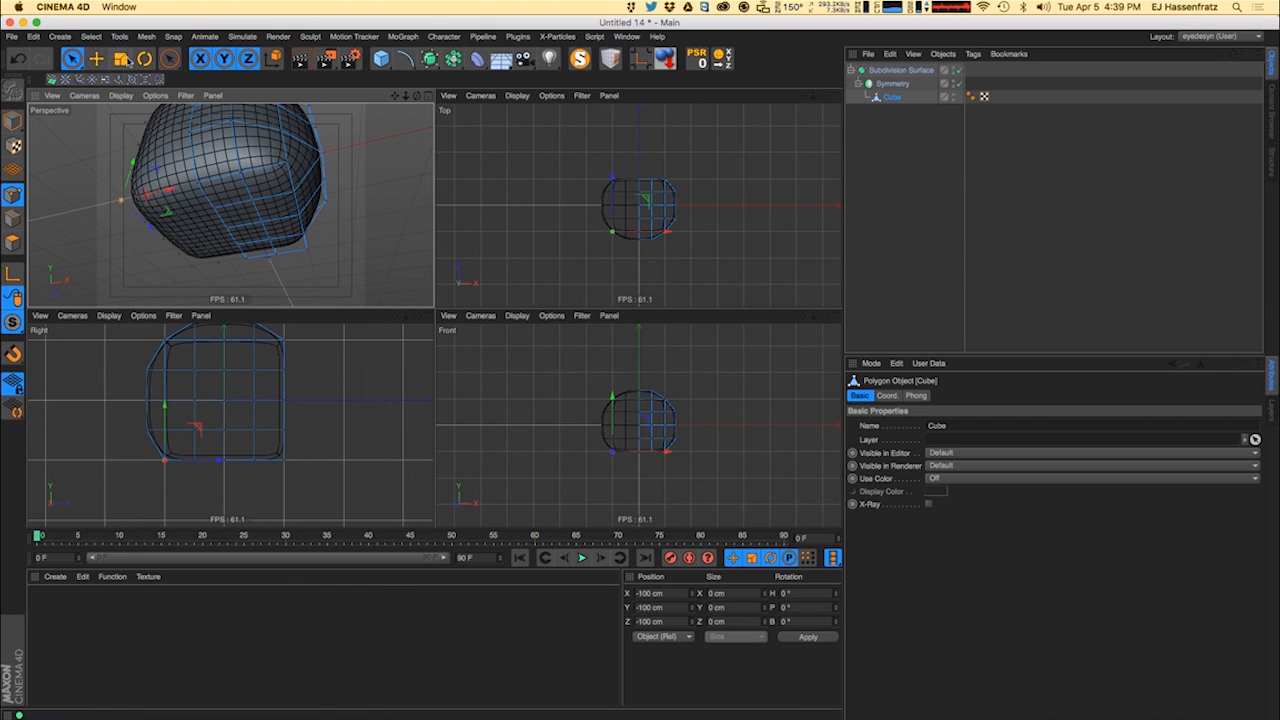
pyautogui.press('super+a')
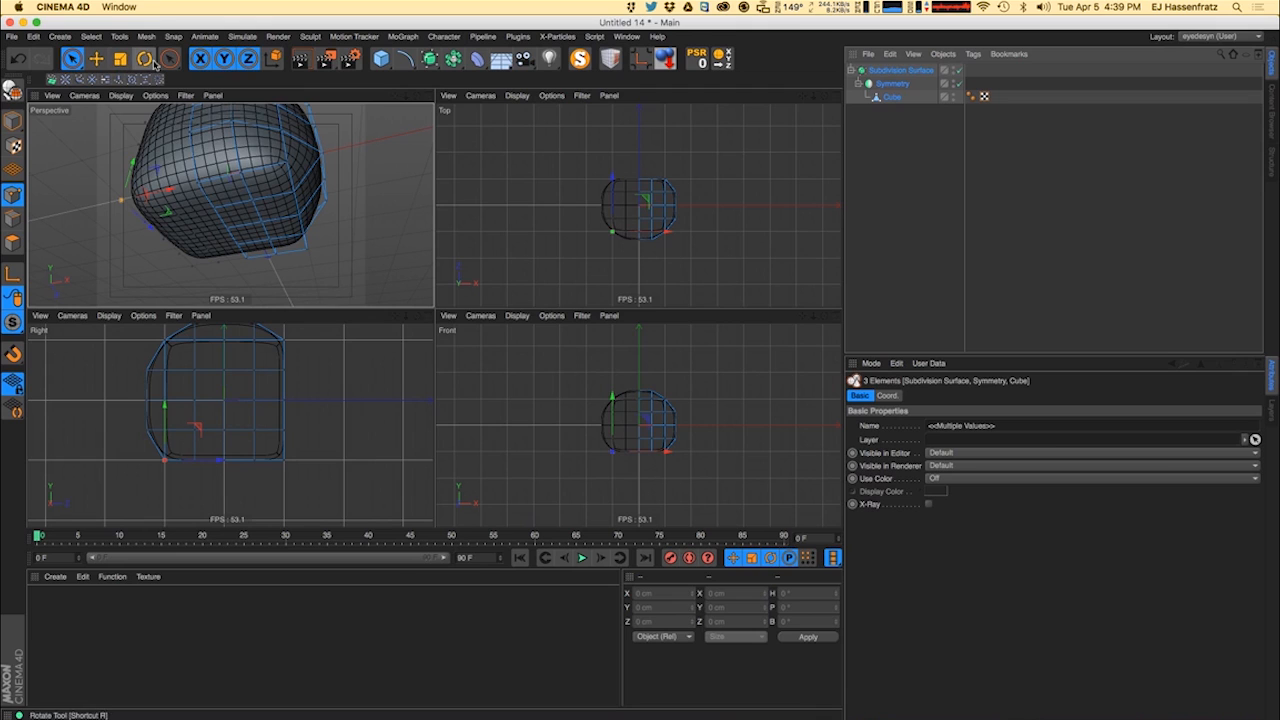
pyautogui.click(143, 38)
pyautogui.moveTo(111, 38)
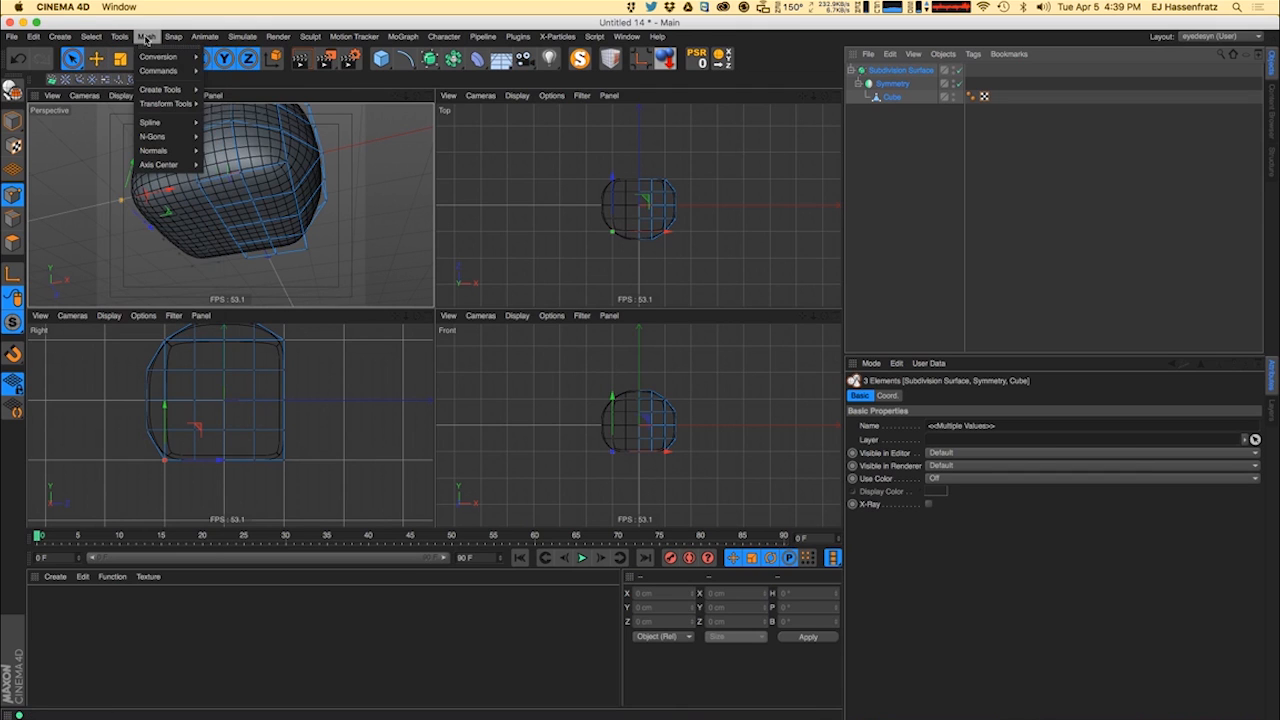
pyautogui.moveTo(160, 71)
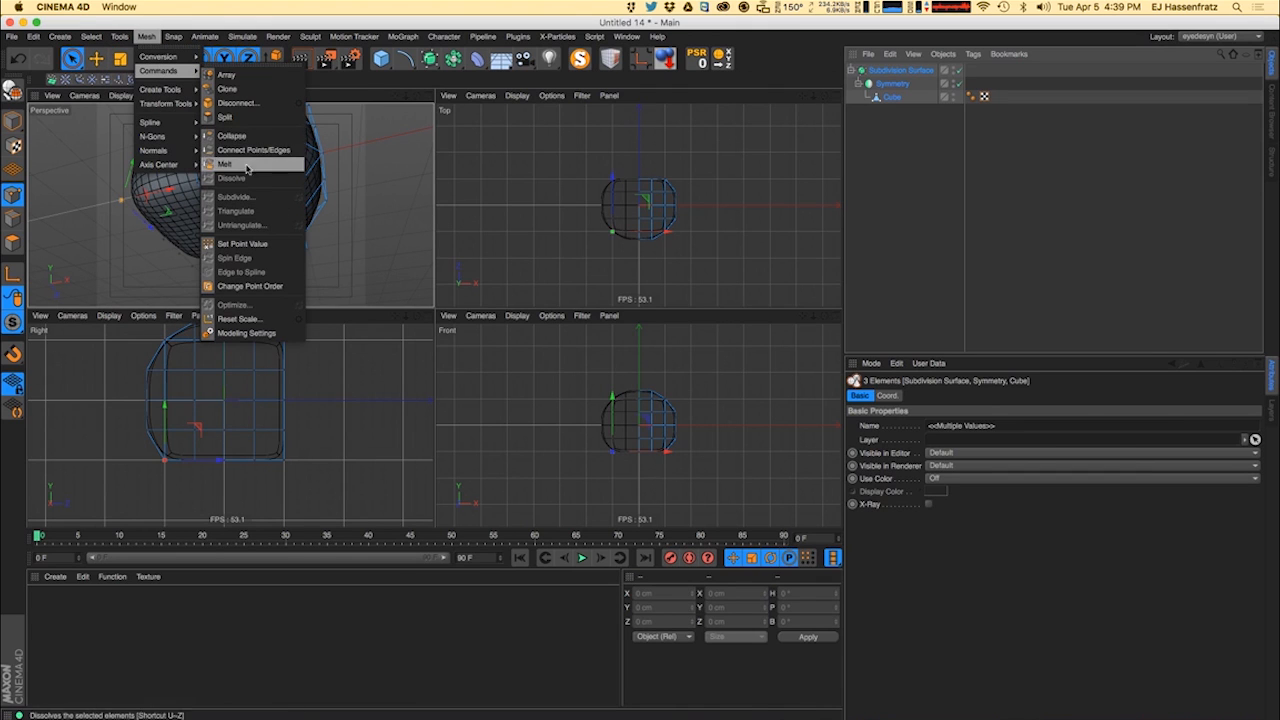
pyautogui.click(164, 264)
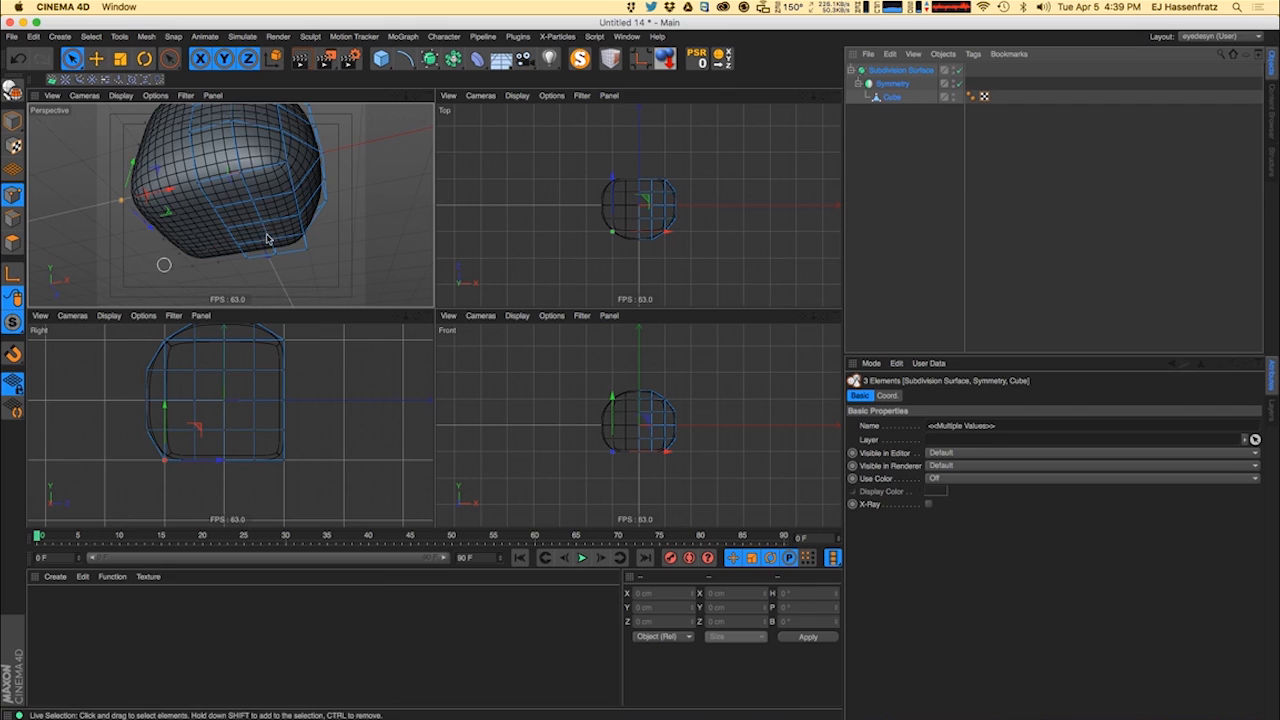
pyautogui.click(893, 97)
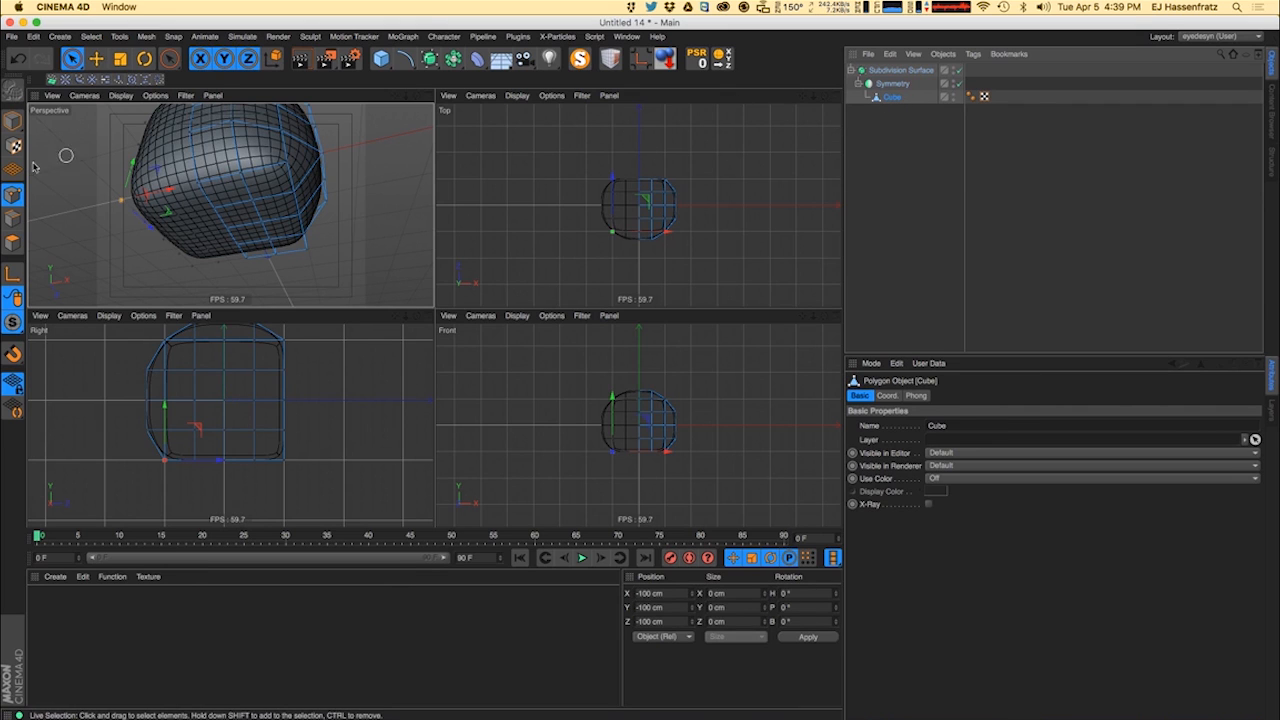
# - Examine the stray points on the Cube's -X side by selecting a few of them
pyautogui.click(119, 36)
pyautogui.moveTo(155, 37)
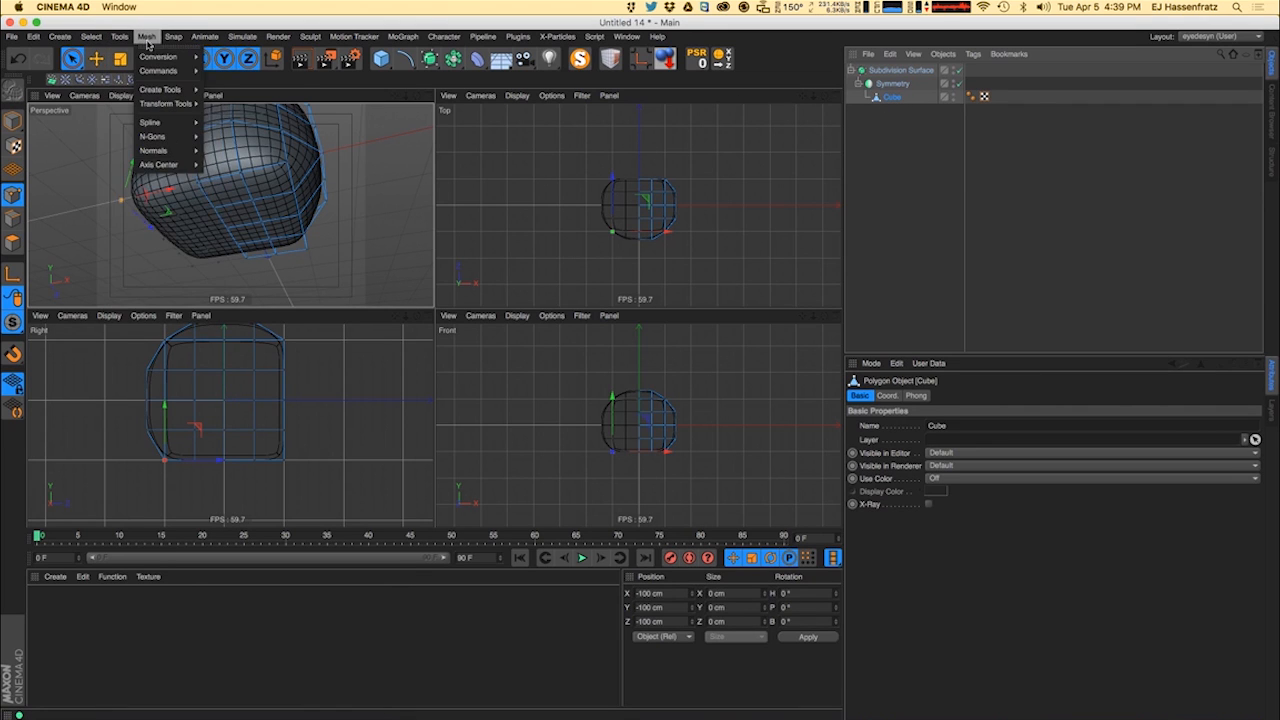
pyautogui.moveTo(158, 71)
pyautogui.click(290, 287)
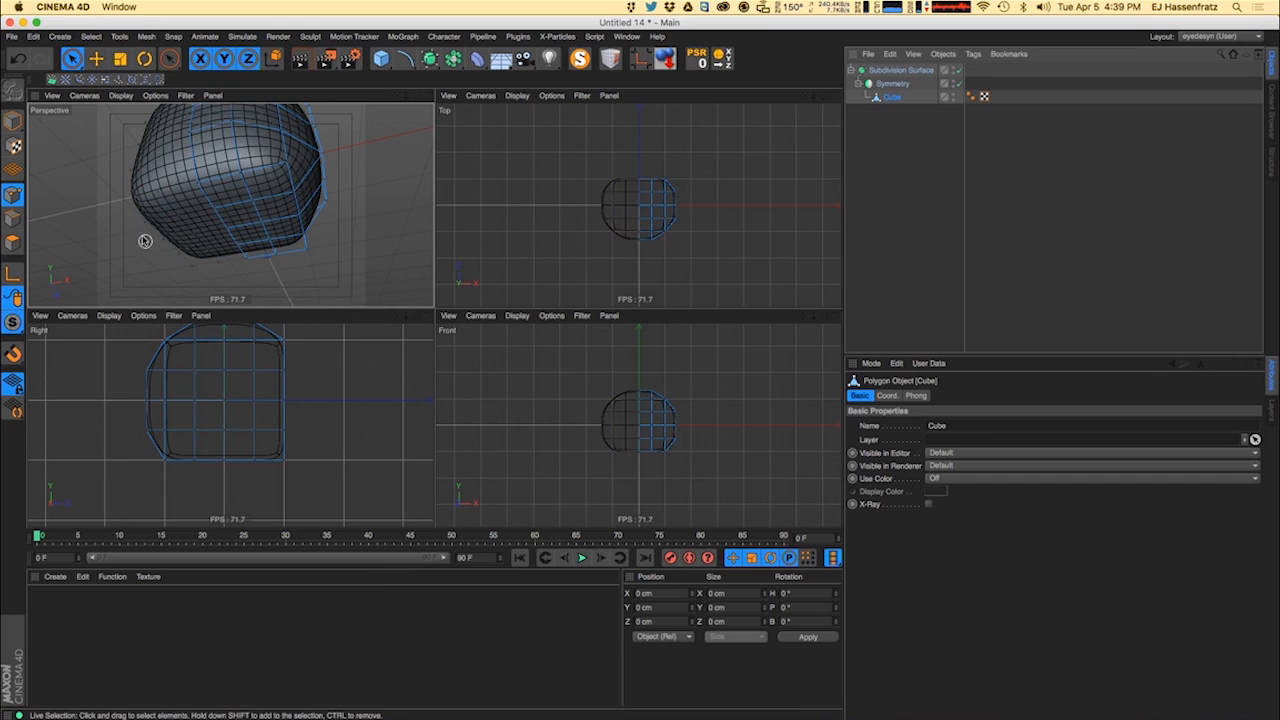
pyautogui.moveTo(137, 198); pyautogui.dragTo(150, 221)
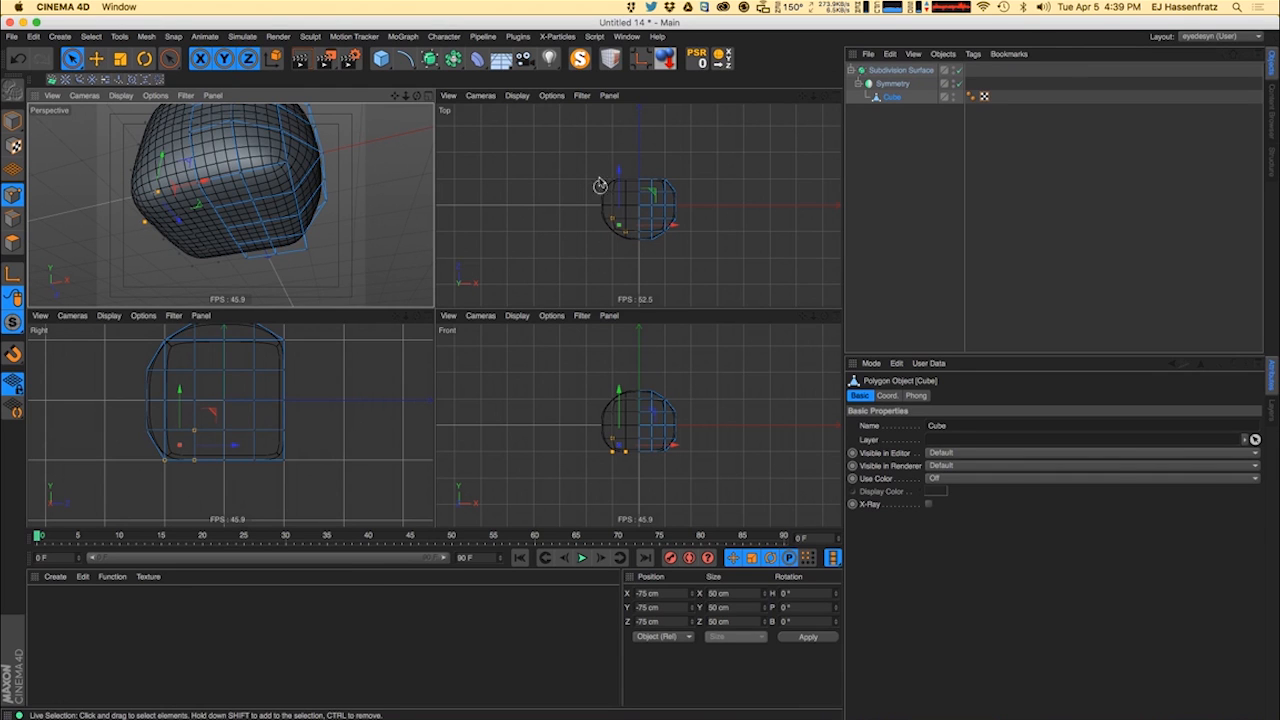
pyautogui.moveTo(601, 187); pyautogui.dragTo(611, 212)
# - Select all of the Cube's points and remove the unused ones on the -X side with the Optimize command
pyautogui.press('super+a')
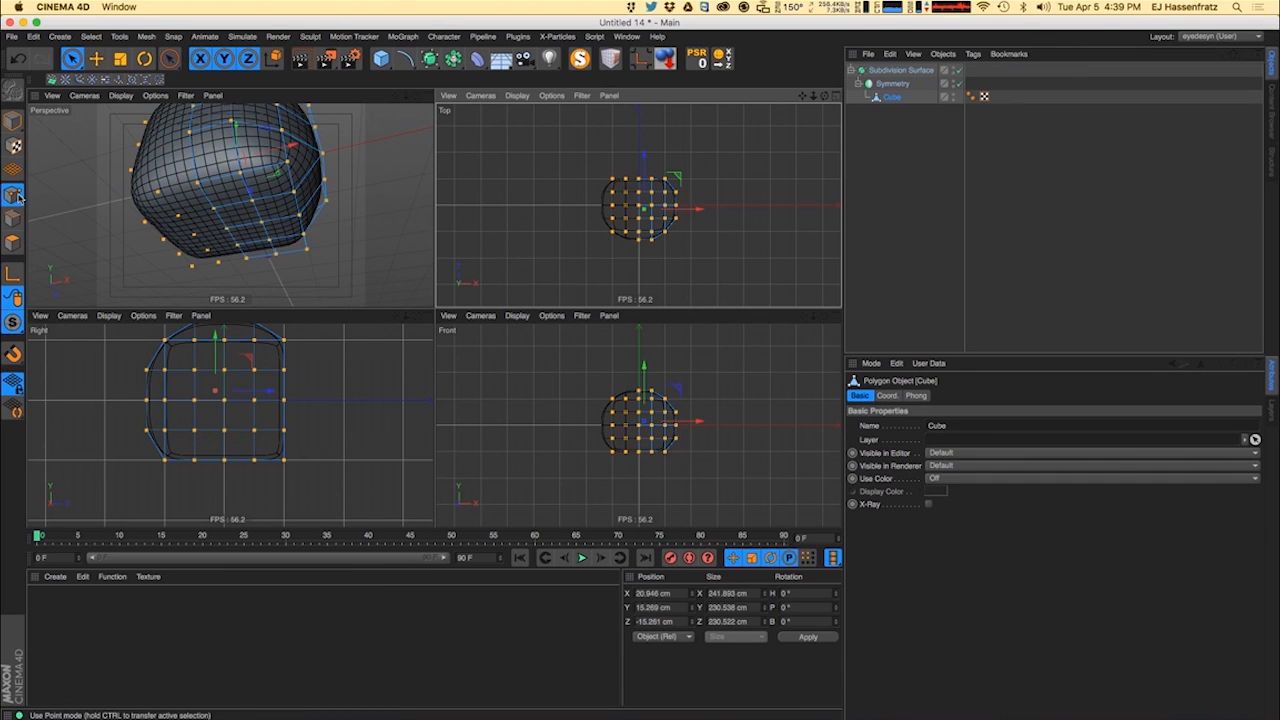
pyautogui.click(119, 36)
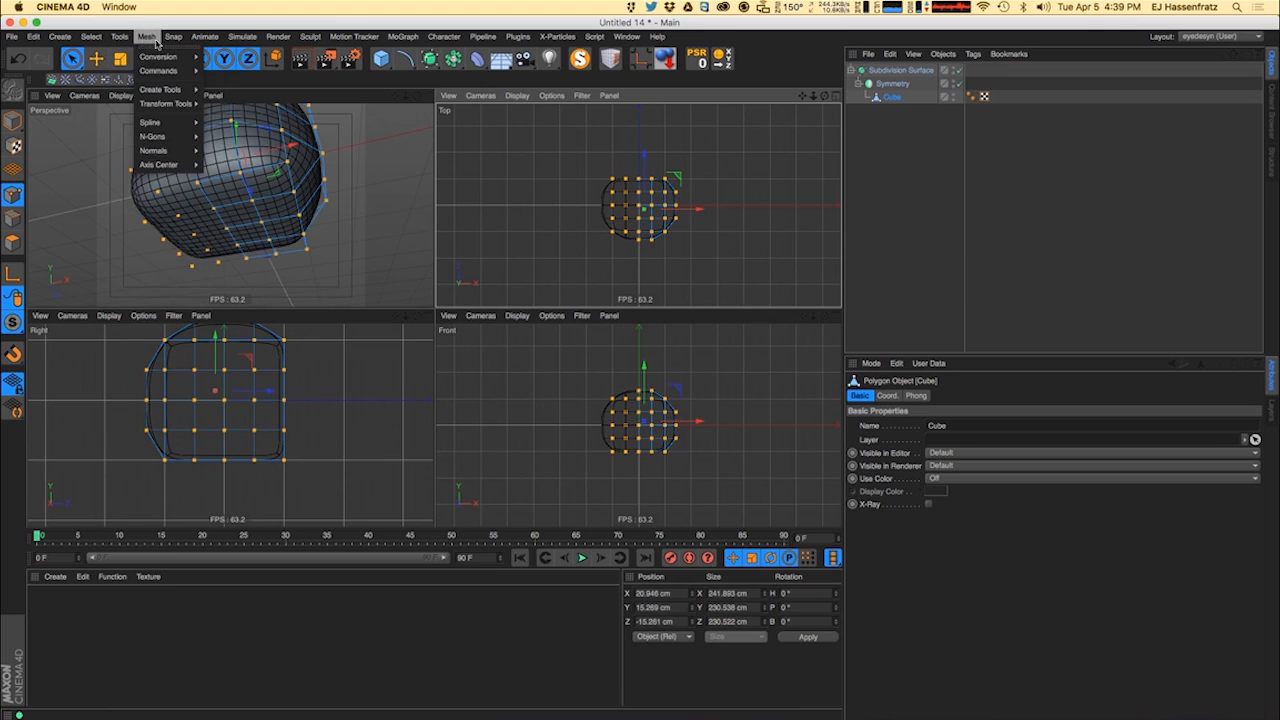
pyautogui.moveTo(174, 40)
pyautogui.moveTo(194, 72)
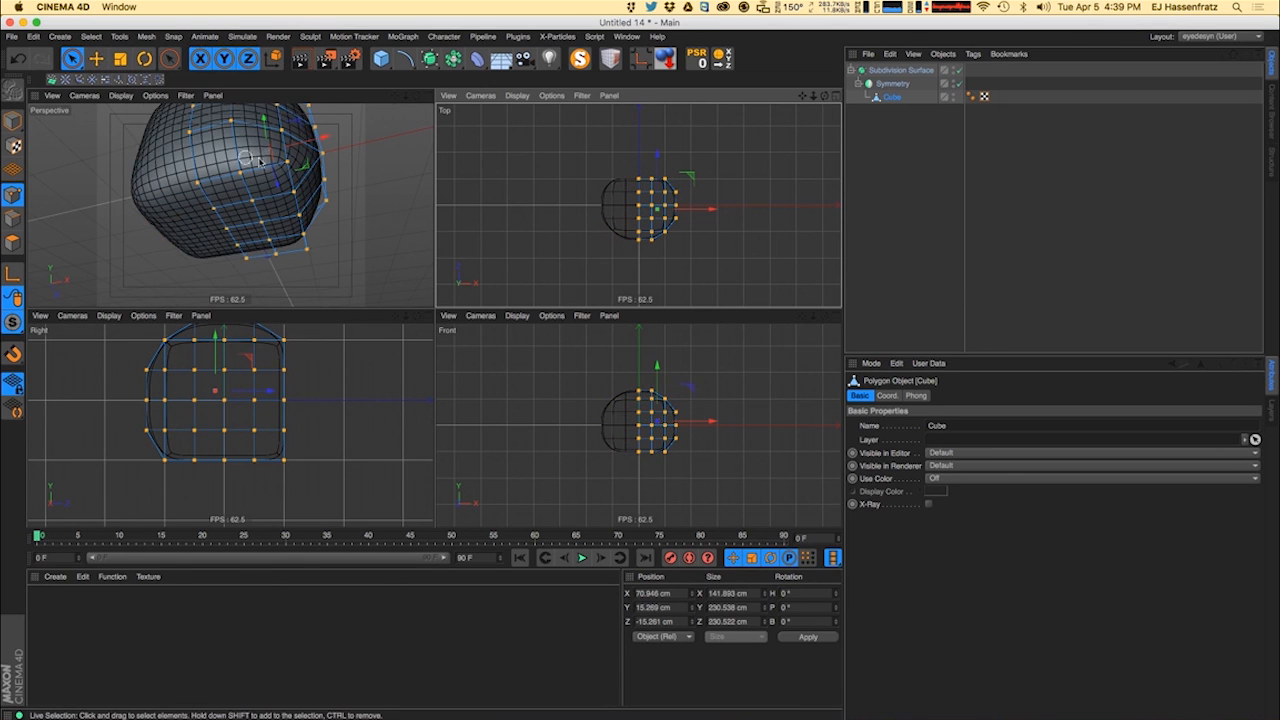
# - Select the two middle polygons on the Cube's back face and pull them outward to about Z 133 cm
pyautogui.keyDown('alt'); pyautogui.moveTo(292, 202); pyautogui.dragTo(250, 289); pyautogui.keyUp('alt')
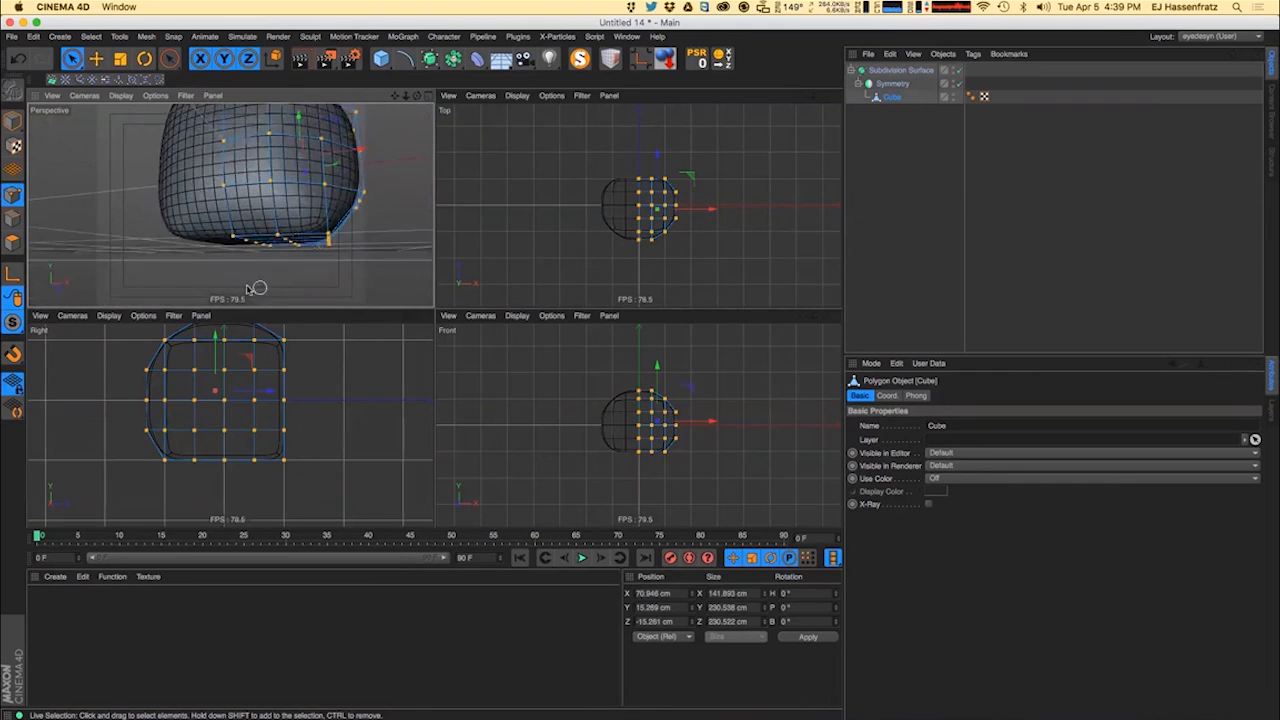
pyautogui.click(13, 242)
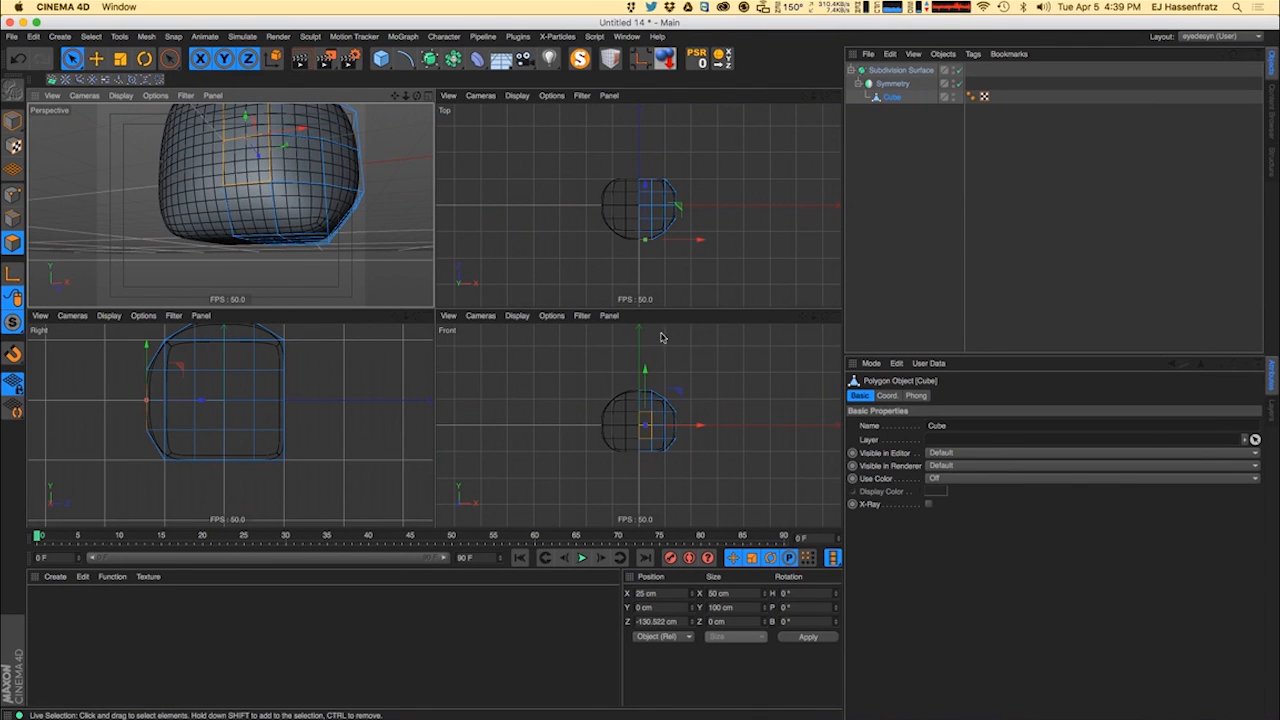
pyautogui.keyDown('alt'); pyautogui.moveTo(303, 228); pyautogui.dragTo(170, 200); pyautogui.keyUp('alt')
pyautogui.moveTo(285, 180)
pyautogui.keyDown('alt'); pyautogui.mouseDown()
pyautogui.moveTo(229, 200)
pyautogui.moveTo(275, 182)
pyautogui.mouseUp(); pyautogui.keyUp('alt')
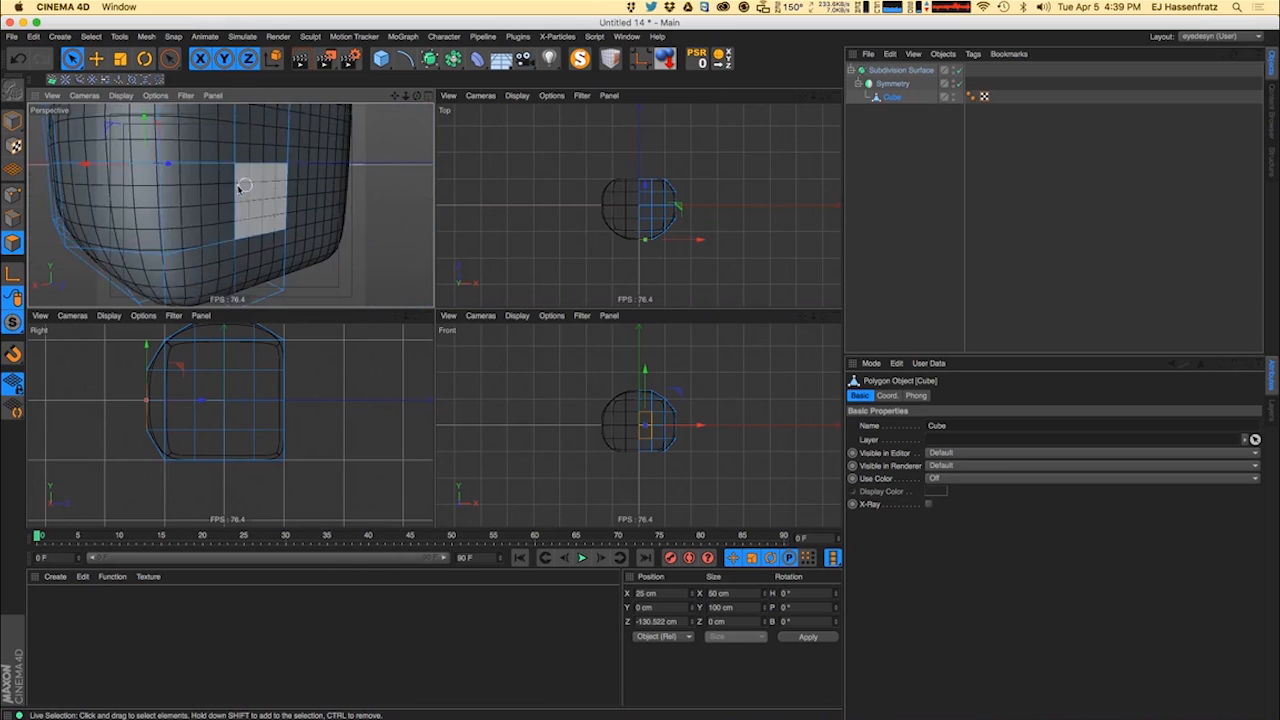
pyautogui.keyDown('alt'); pyautogui.moveTo(275, 182); pyautogui.dragTo(247, 178, button='right'); pyautogui.keyUp('alt')
pyautogui.click(266, 190)
pyautogui.press('e')
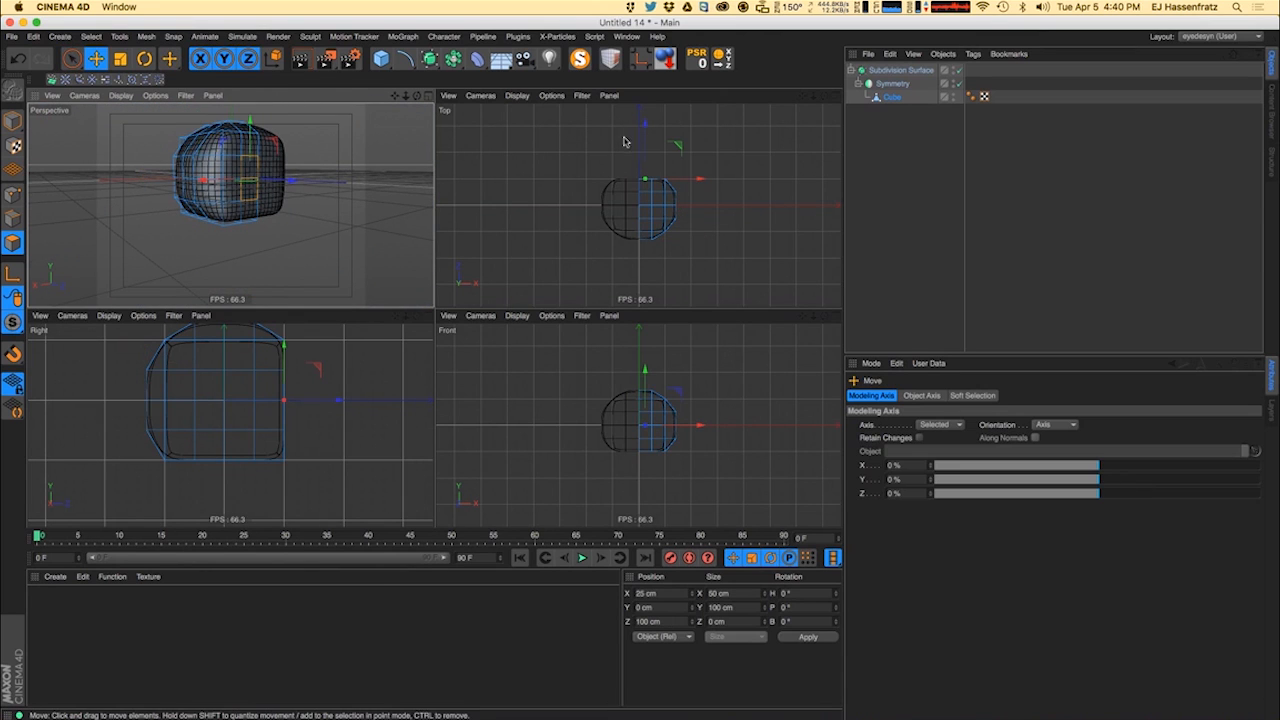
pyautogui.moveTo(648, 148); pyautogui.dragTo(650, 139)
pyautogui.keyDown('alt'); pyautogui.moveTo(198, 207); pyautogui.dragTo(197, 214); pyautogui.keyUp('alt')
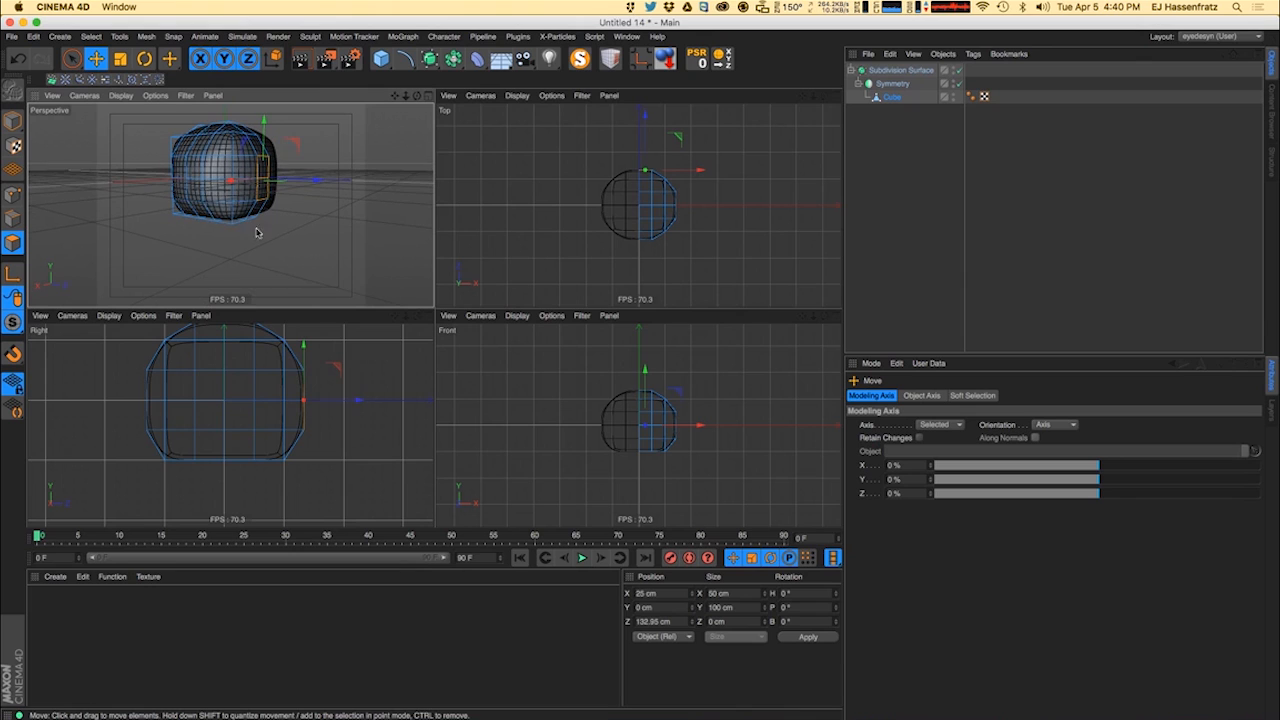
# - Select the upper and lower points of the Cube's back +X corner and move them inward to about X 85, Z 80 cm
pyautogui.click(12, 196)
pyautogui.scroll(3, 640, 204)
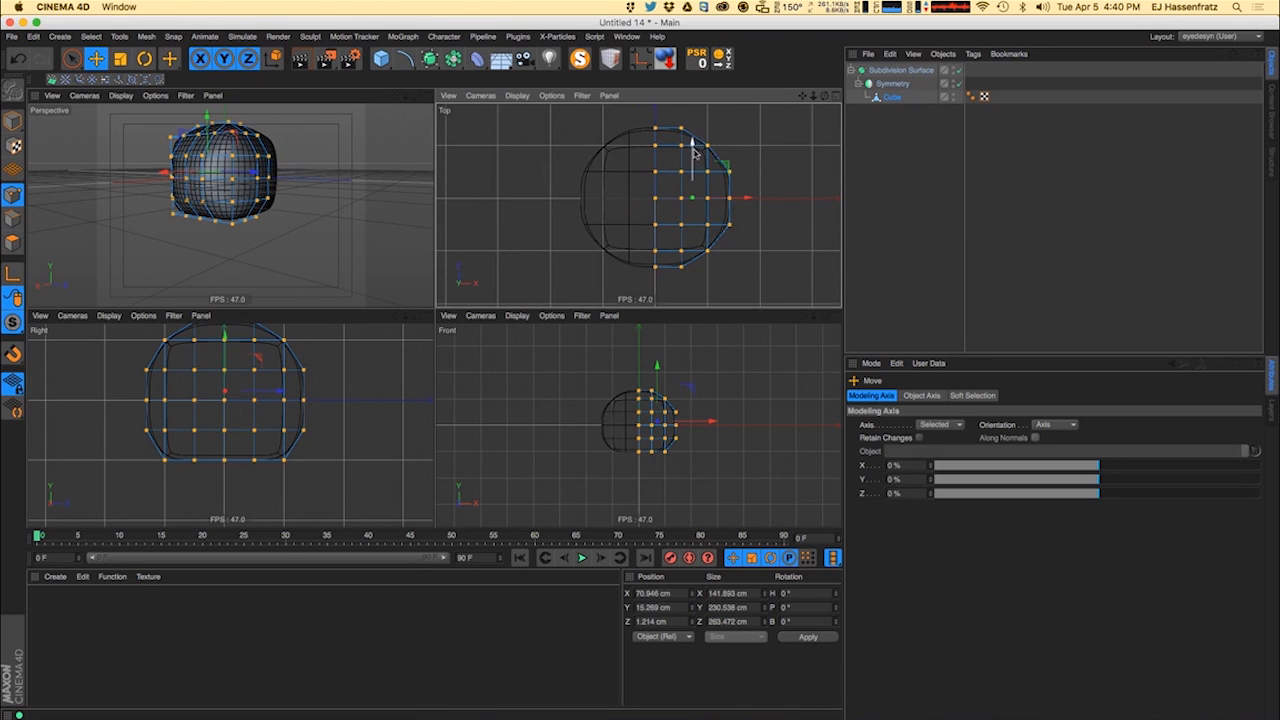
pyautogui.press('0')
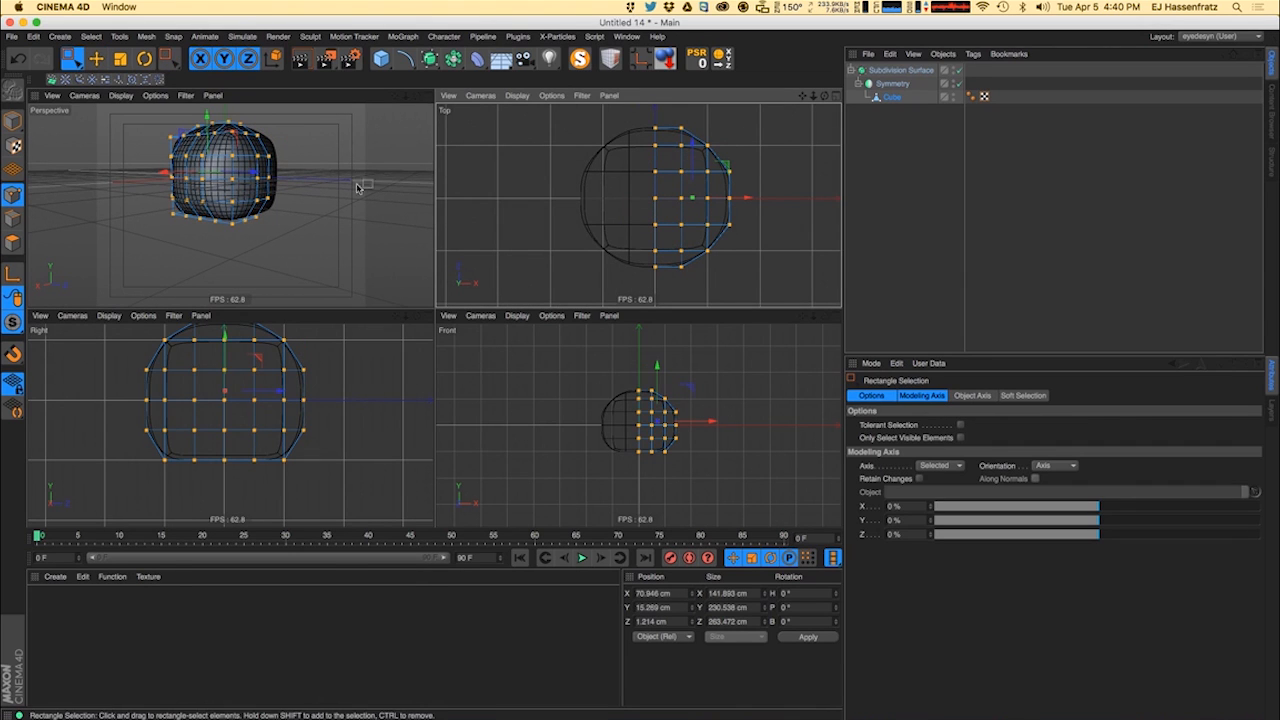
pyautogui.keyDown('alt'); pyautogui.moveTo(355, 190); pyautogui.dragTo(240, 222); pyautogui.keyUp('alt')
pyautogui.click(245, 205)
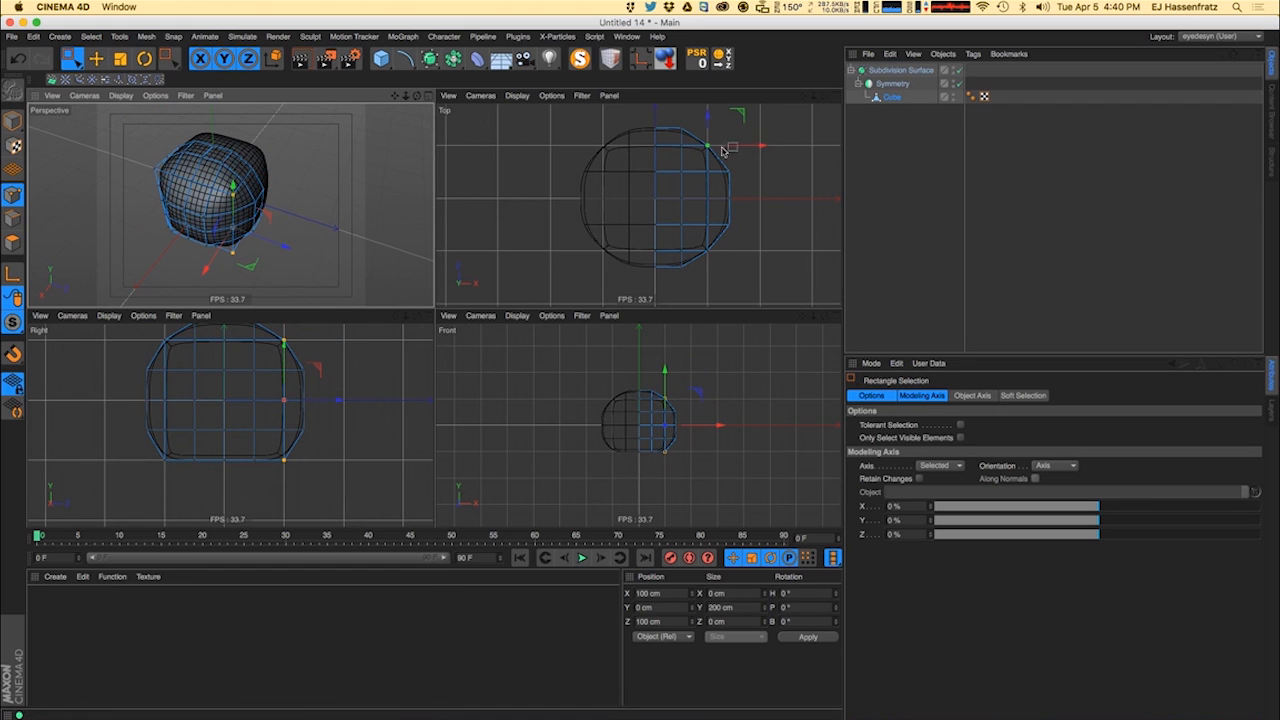
pyautogui.moveTo(728, 135); pyautogui.dragTo(720, 258)
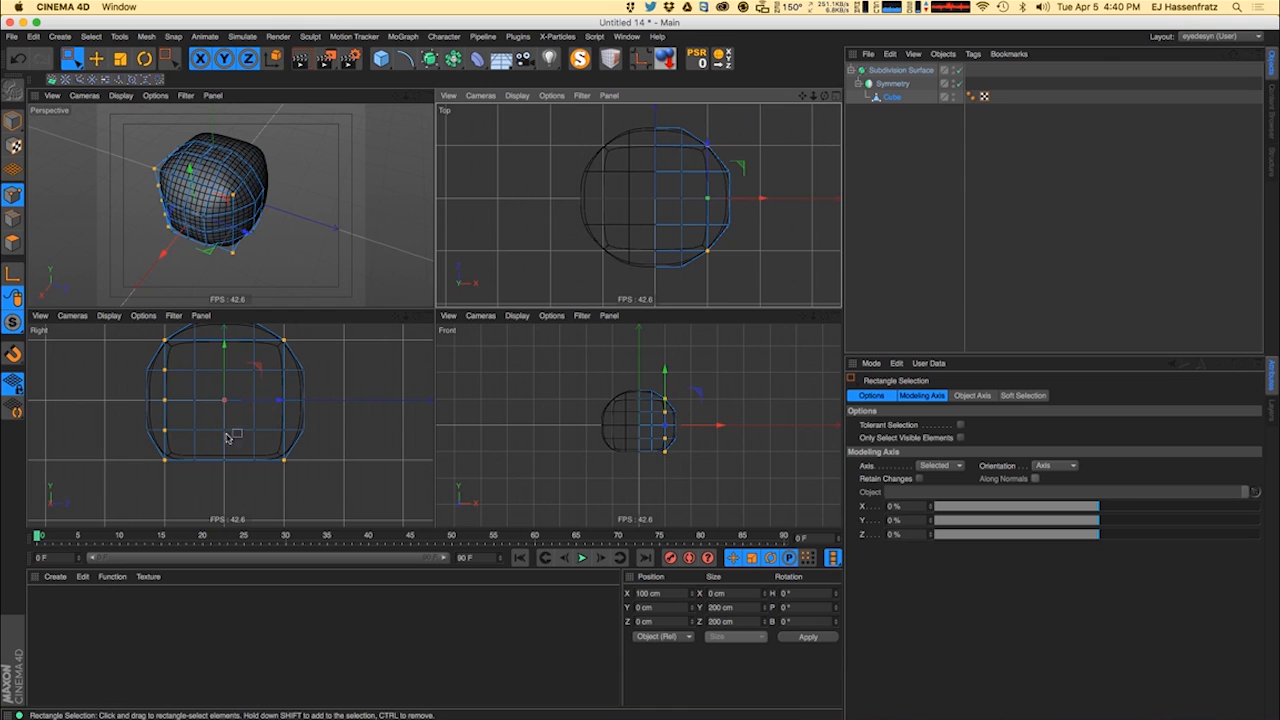
pyautogui.click(238, 268)
pyautogui.scroll(5, 233, 252)
pyautogui.moveTo(207, 246); pyautogui.dragTo(260, 282)
pyautogui.scroll(-5, 291, 187)
pyautogui.keyDown('shift'); pyautogui.moveTo(254, 182); pyautogui.dragTo(279, 194); pyautogui.keyUp('shift')
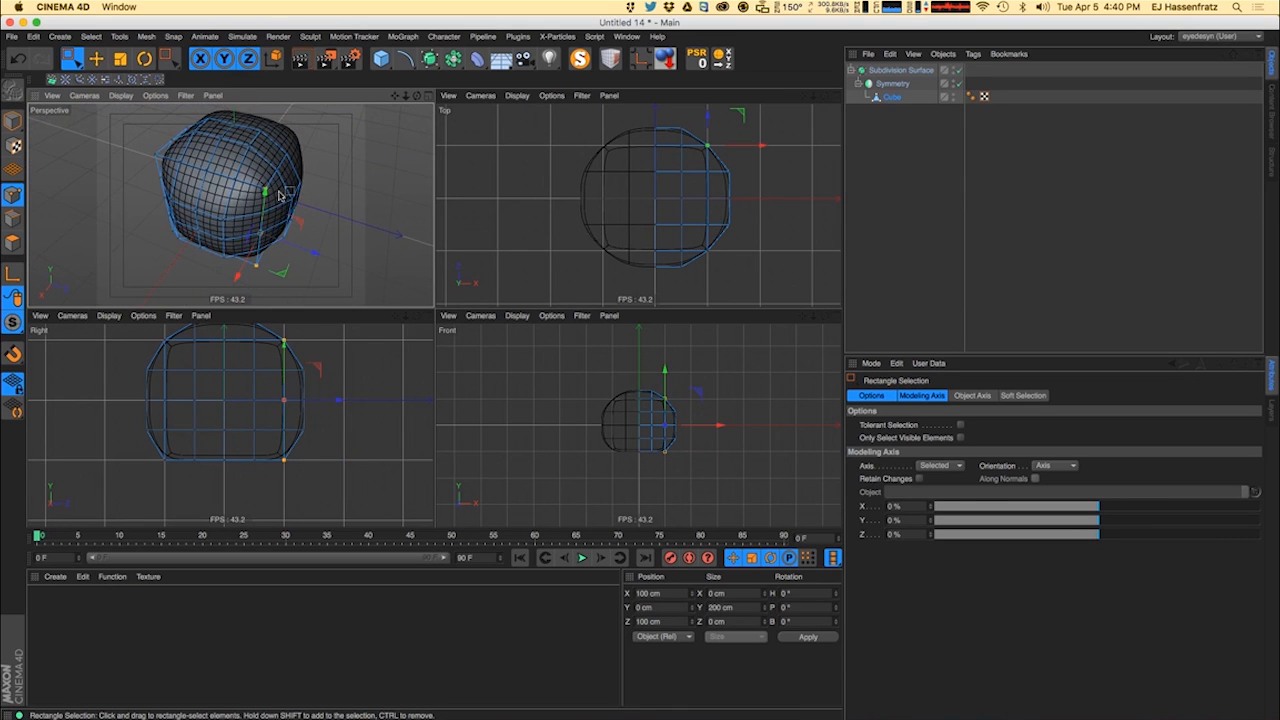
pyautogui.press('e')
pyautogui.moveTo(745, 124); pyautogui.dragTo(735, 125)
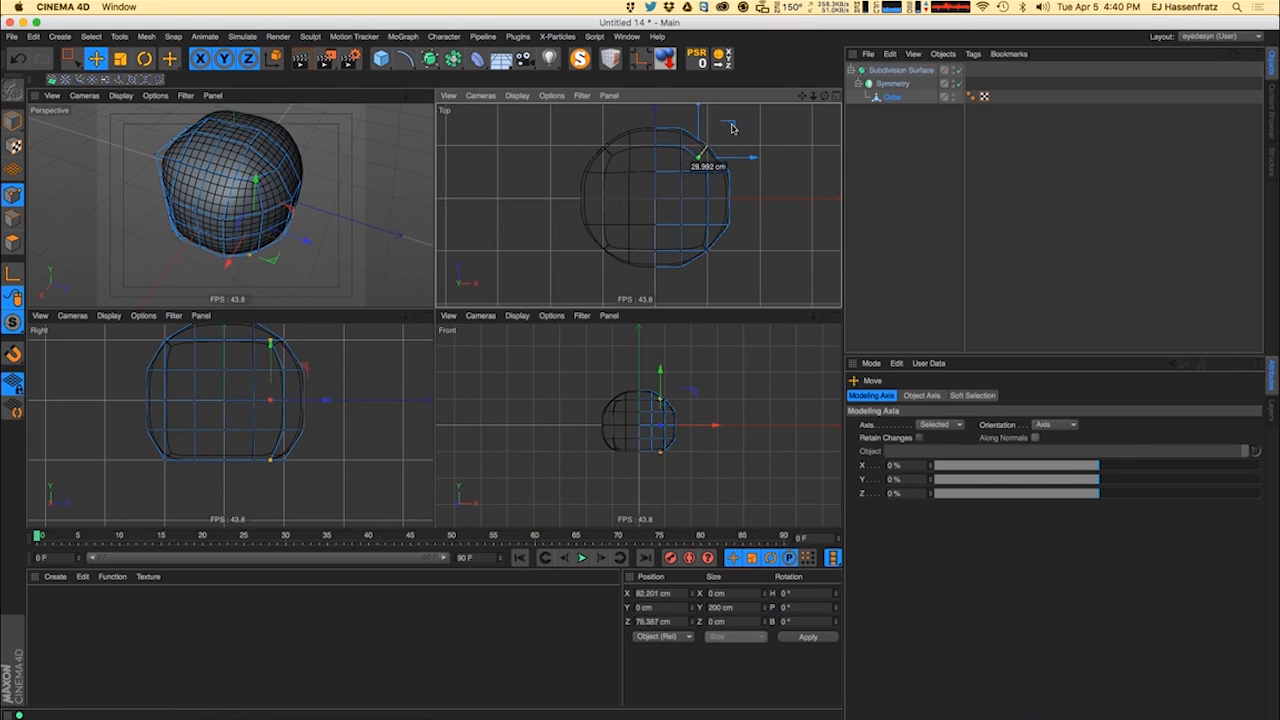
pyautogui.moveTo(731, 128); pyautogui.dragTo(734, 125)
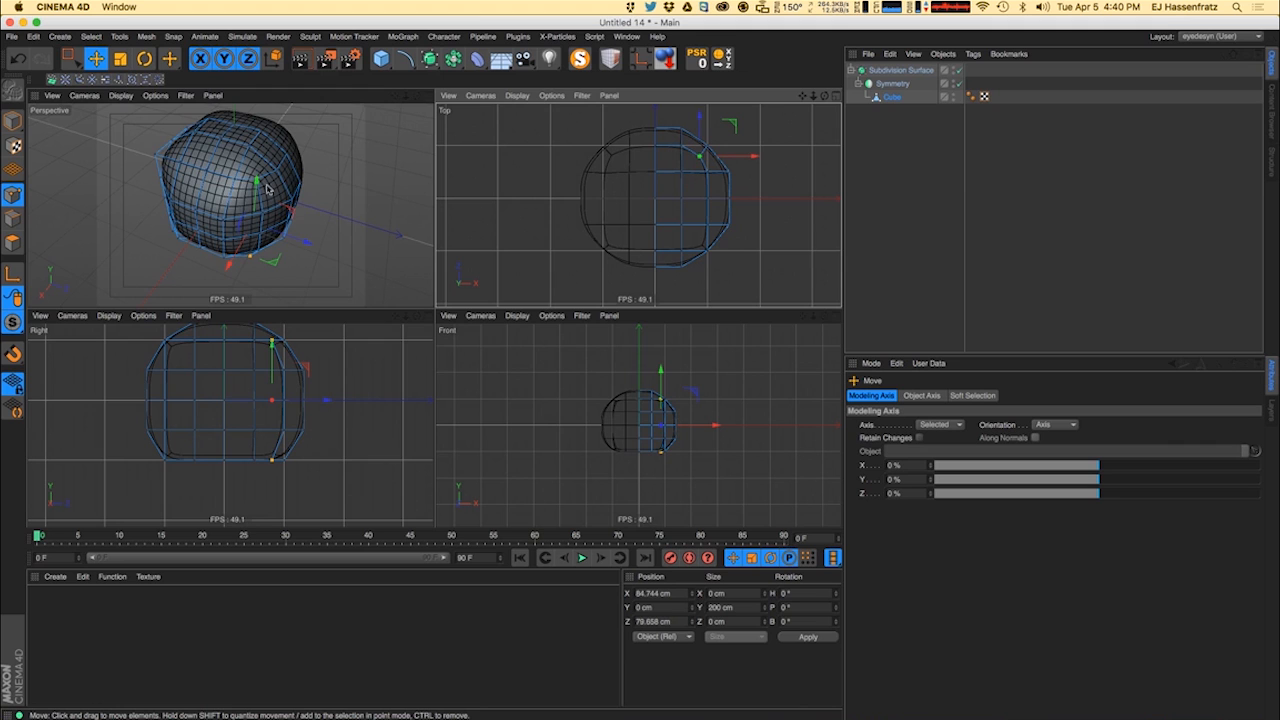
# - Select the upper and lower points of the front +X corner and move them inward to about X 83, Z -81 cm
pyautogui.keyDown('alt'); pyautogui.moveTo(267, 188); pyautogui.dragTo(231, 166); pyautogui.keyUp('alt')
pyautogui.scroll(-8, 331, 186)
pyautogui.scroll(5, 229, 203)
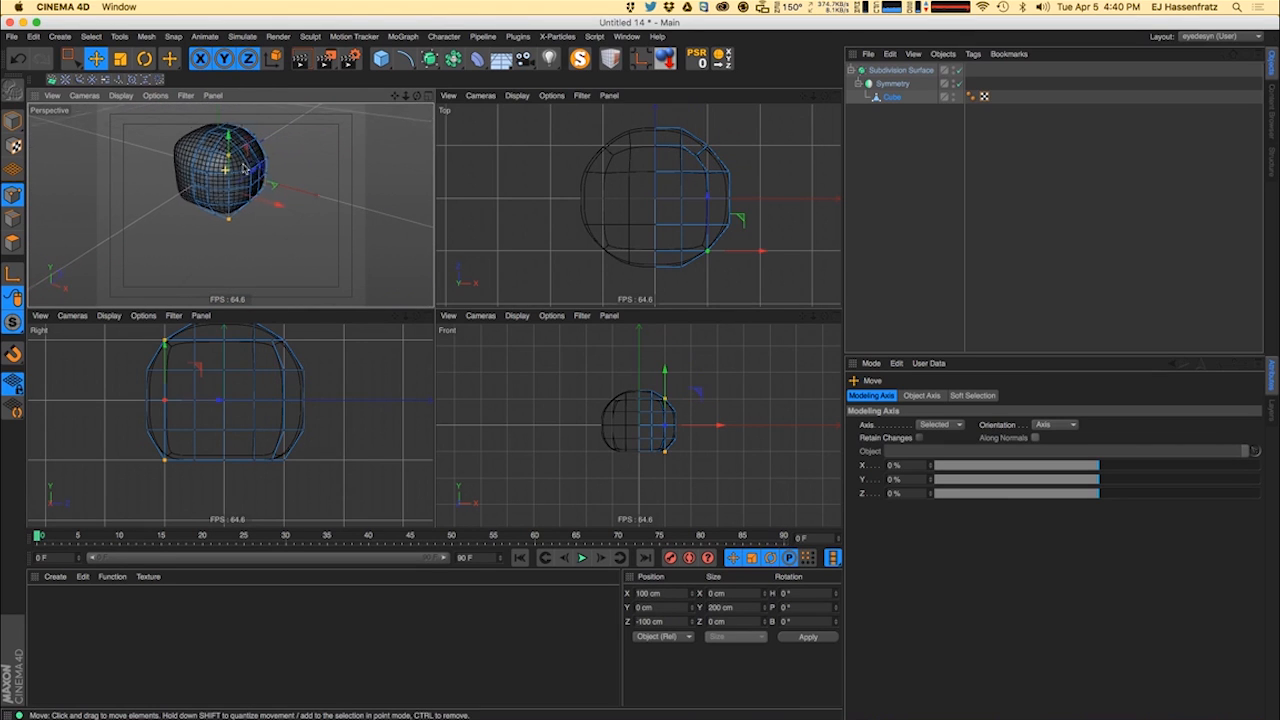
pyautogui.scroll(4, 210, 195)
pyautogui.keyDown('alt'); pyautogui.moveTo(212, 196); pyautogui.dragTo(306, 232); pyautogui.keyUp('alt')
pyautogui.scroll(-4, 306, 232)
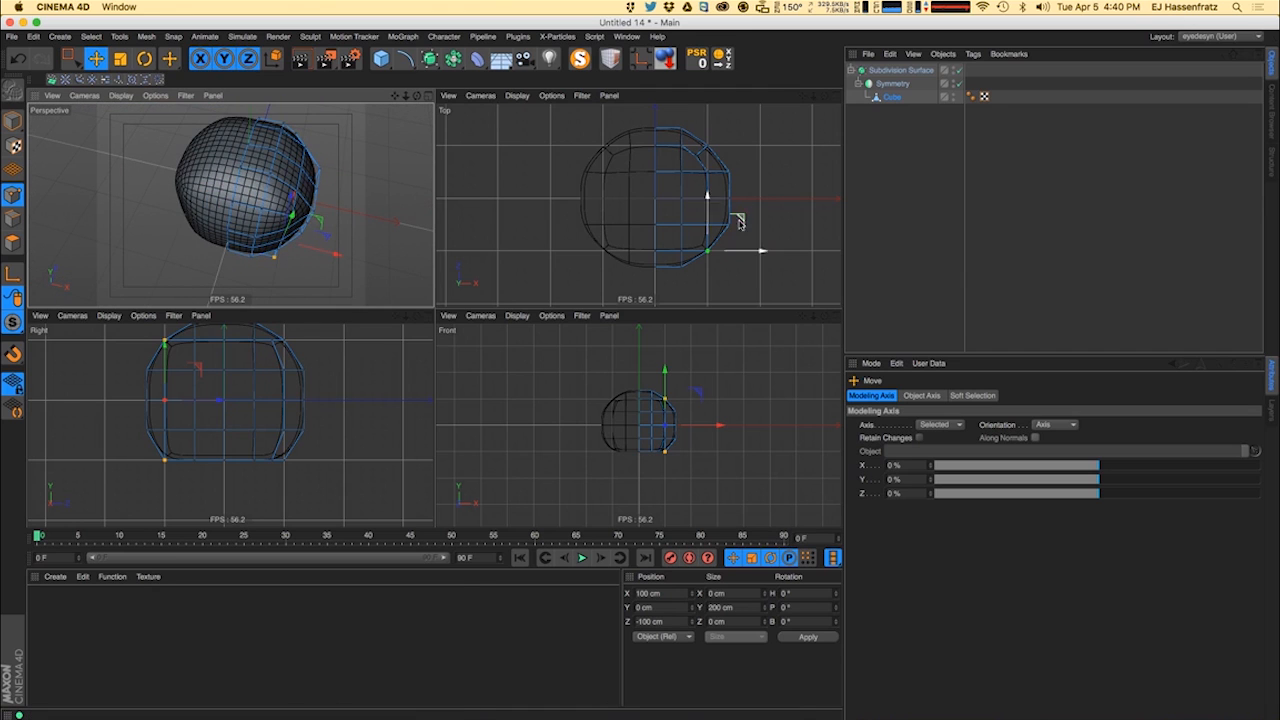
pyautogui.moveTo(737, 218); pyautogui.dragTo(727, 220)
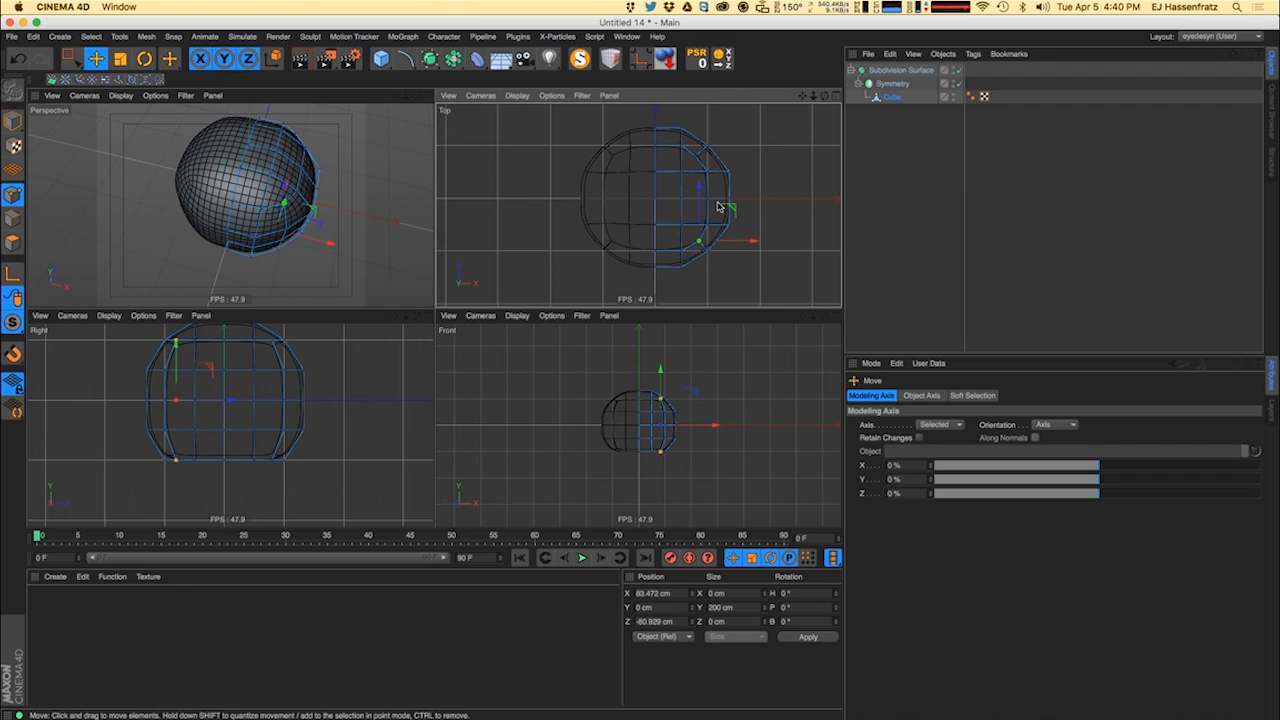
# - Select the two middle polygons on the Cube's underside and lower them to about Y -115 cm
pyautogui.keyDown('alt'); pyautogui.moveTo(290, 218); pyautogui.dragTo(237, 191); pyautogui.keyUp('alt')
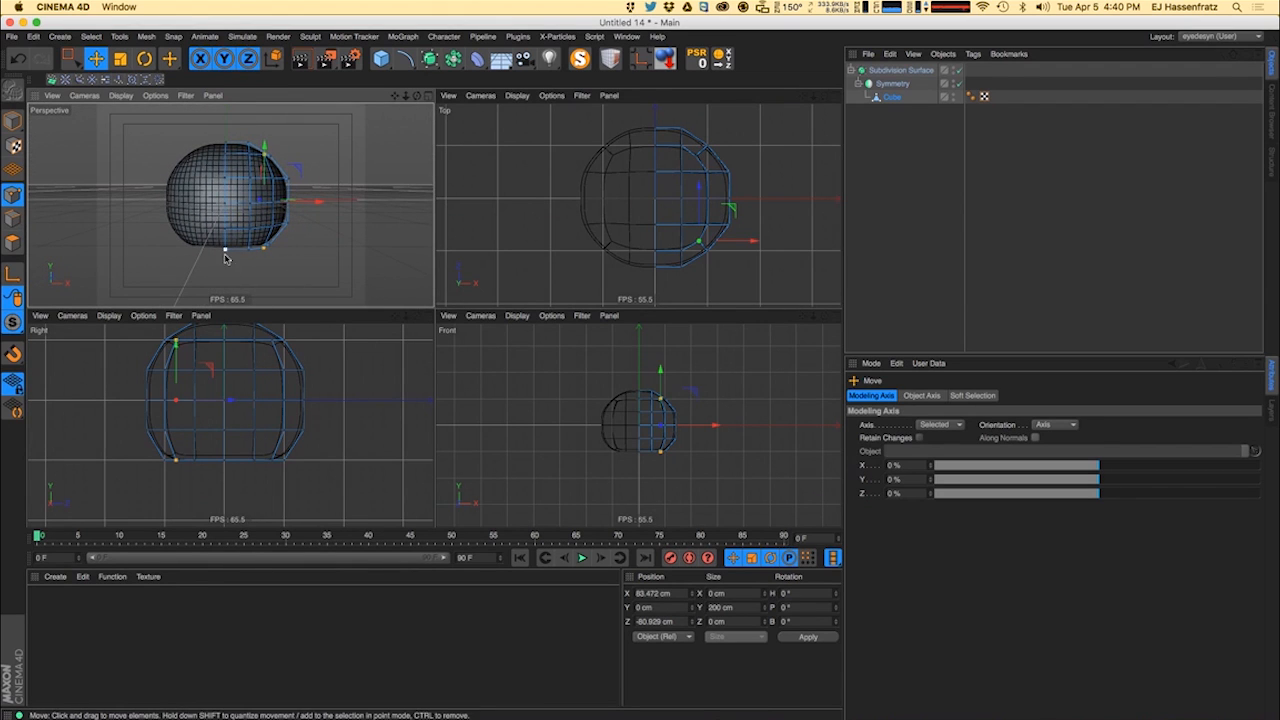
pyautogui.keyDown('alt'); pyautogui.moveTo(225, 259); pyautogui.dragTo(208, 165); pyautogui.keyUp('alt')
pyautogui.click(12, 242)
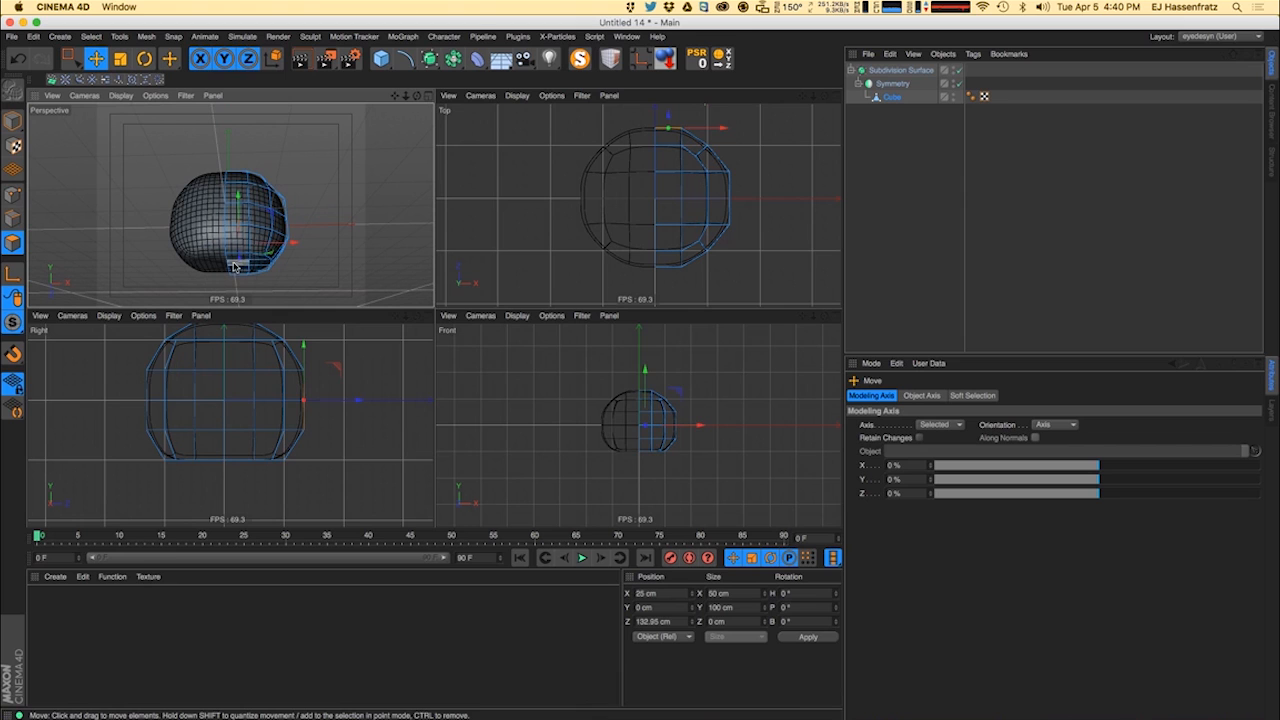
pyautogui.click(234, 267)
pyautogui.keyDown('alt'); pyautogui.moveTo(234, 267); pyautogui.dragTo(238, 231); pyautogui.keyUp('alt')
pyautogui.keyDown('alt'); pyautogui.moveTo(195, 264); pyautogui.dragTo(240, 280); pyautogui.keyUp('alt')
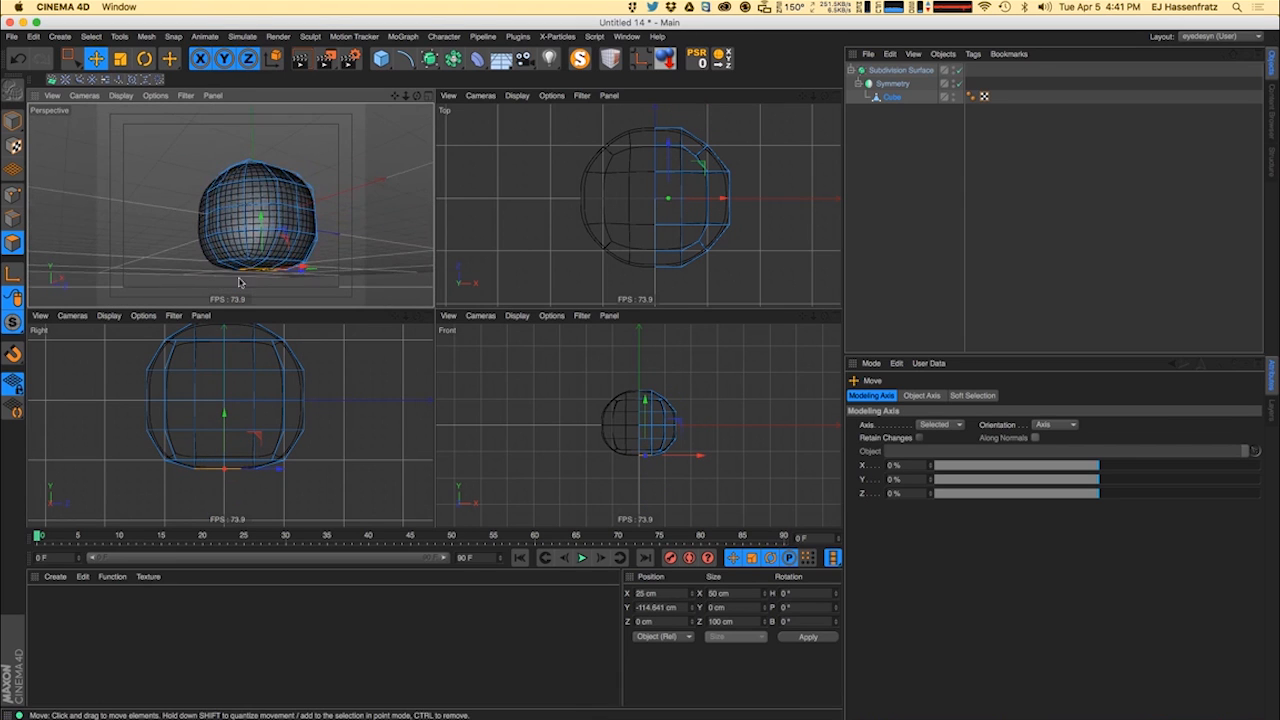
# - Select the Cube's top and bottom points at X 50, Z ±50 cm and scale them closer together to about 79 cm along Z
pyautogui.click(12, 195)
pyautogui.keyDown('alt'); pyautogui.moveTo(267, 283); pyautogui.dragTo(328, 273, button='right'); pyautogui.keyUp('alt')
pyautogui.keyDown('alt'); pyautogui.moveTo(308, 212); pyautogui.dragTo(268, 252, button='right'); pyautogui.keyUp('alt')
pyautogui.click(288, 184)
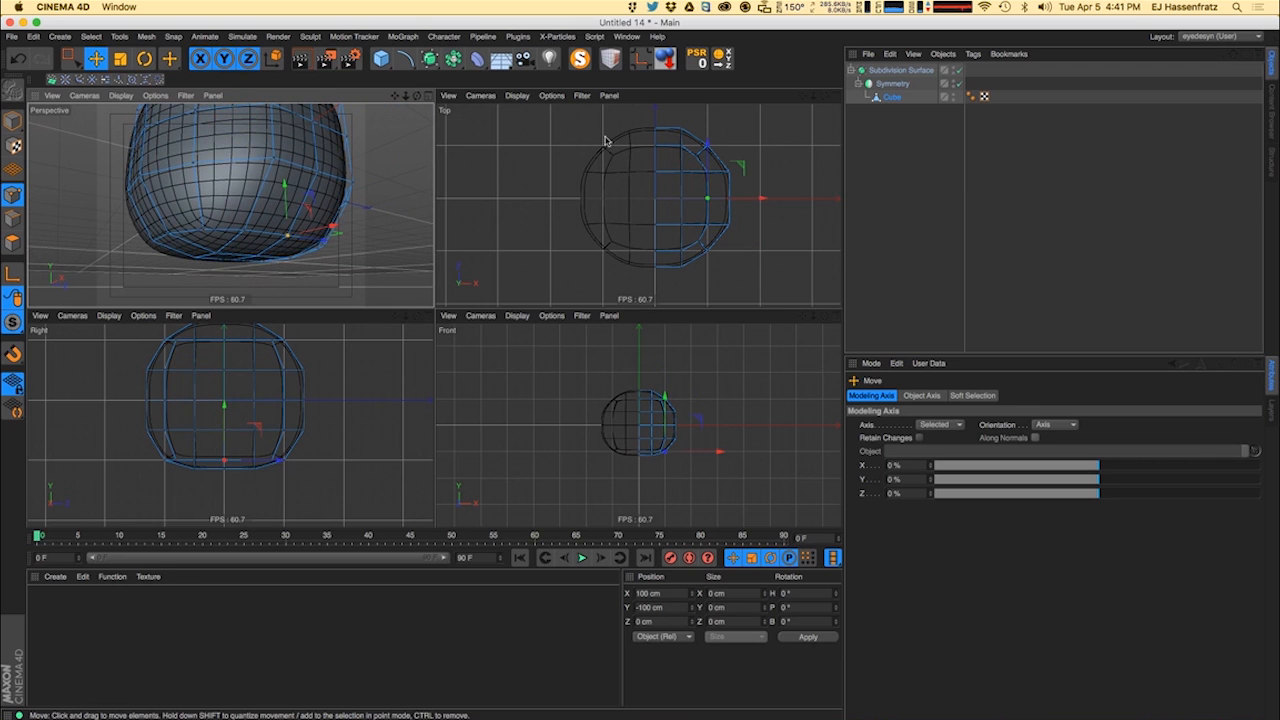
pyautogui.keyDown('alt'); pyautogui.moveTo(231, 234); pyautogui.dragTo(316, 219); pyautogui.keyUp('alt')
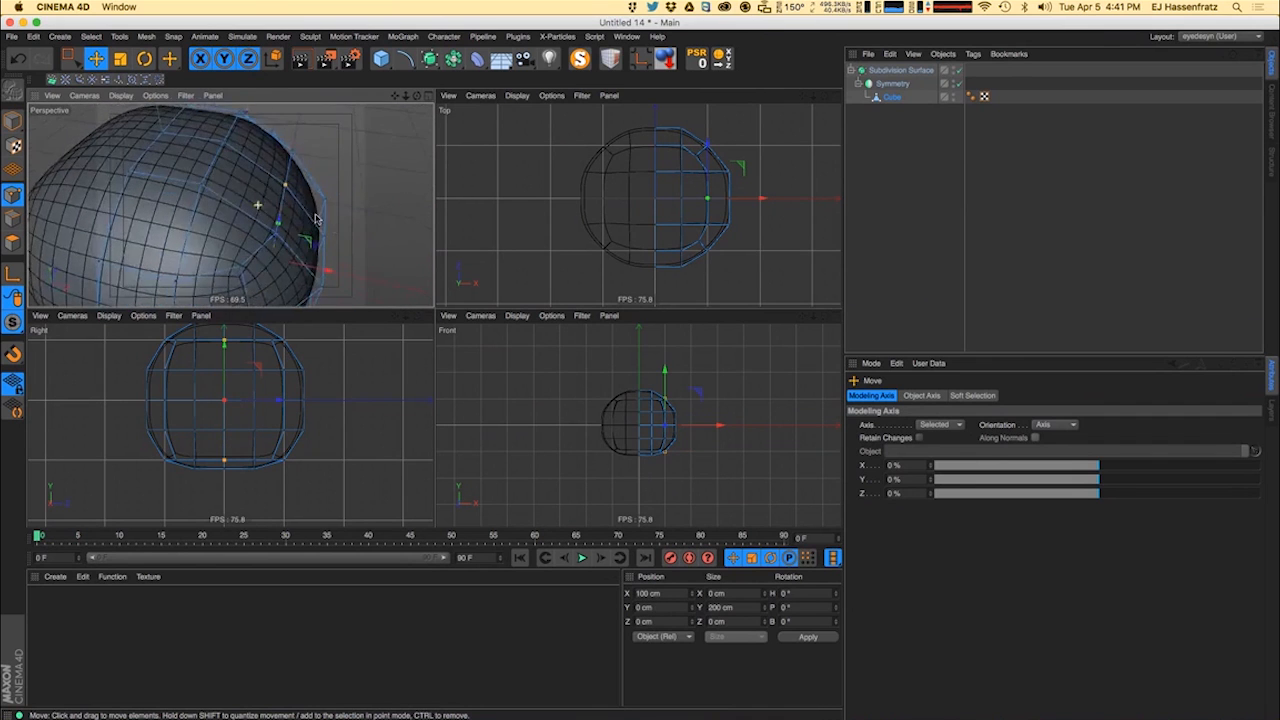
pyautogui.keyDown('alt'); pyautogui.moveTo(215, 183); pyautogui.dragTo(238, 151); pyautogui.keyUp('alt')
pyautogui.press('0')
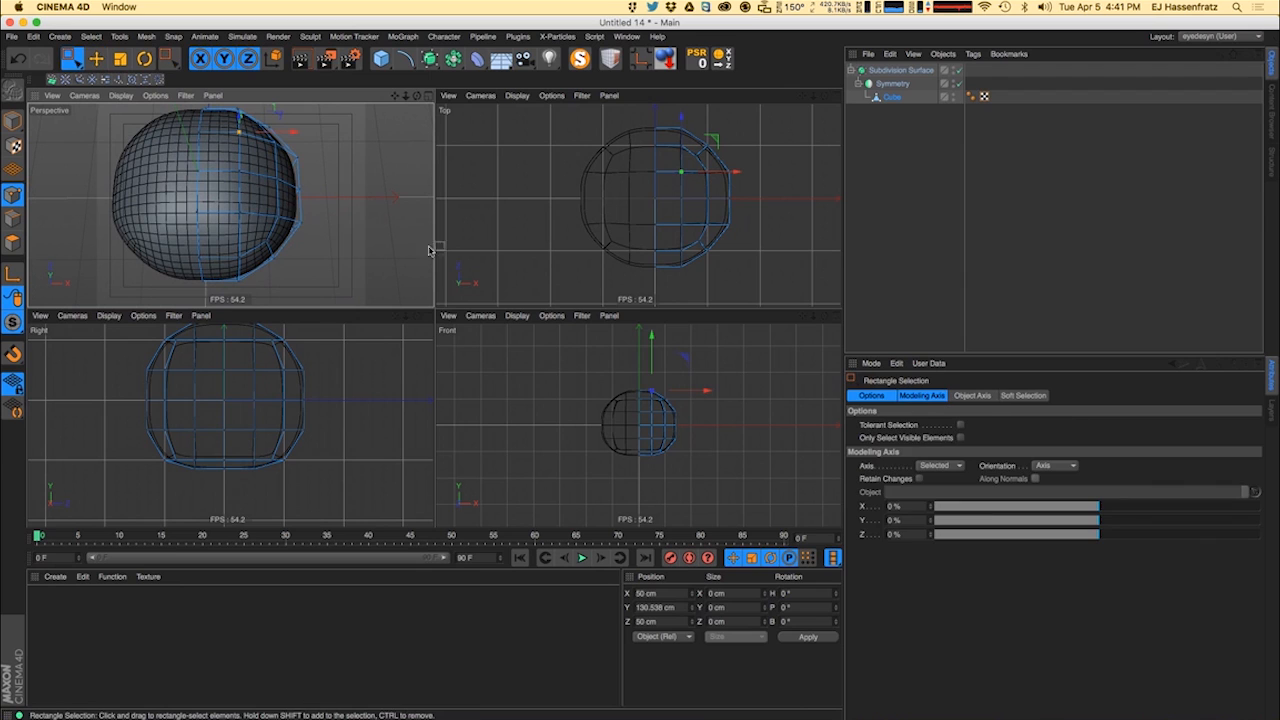
pyautogui.click(672, 178)
pyautogui.keyDown('shift'); pyautogui.click(672, 220); pyautogui.keyUp('shift')
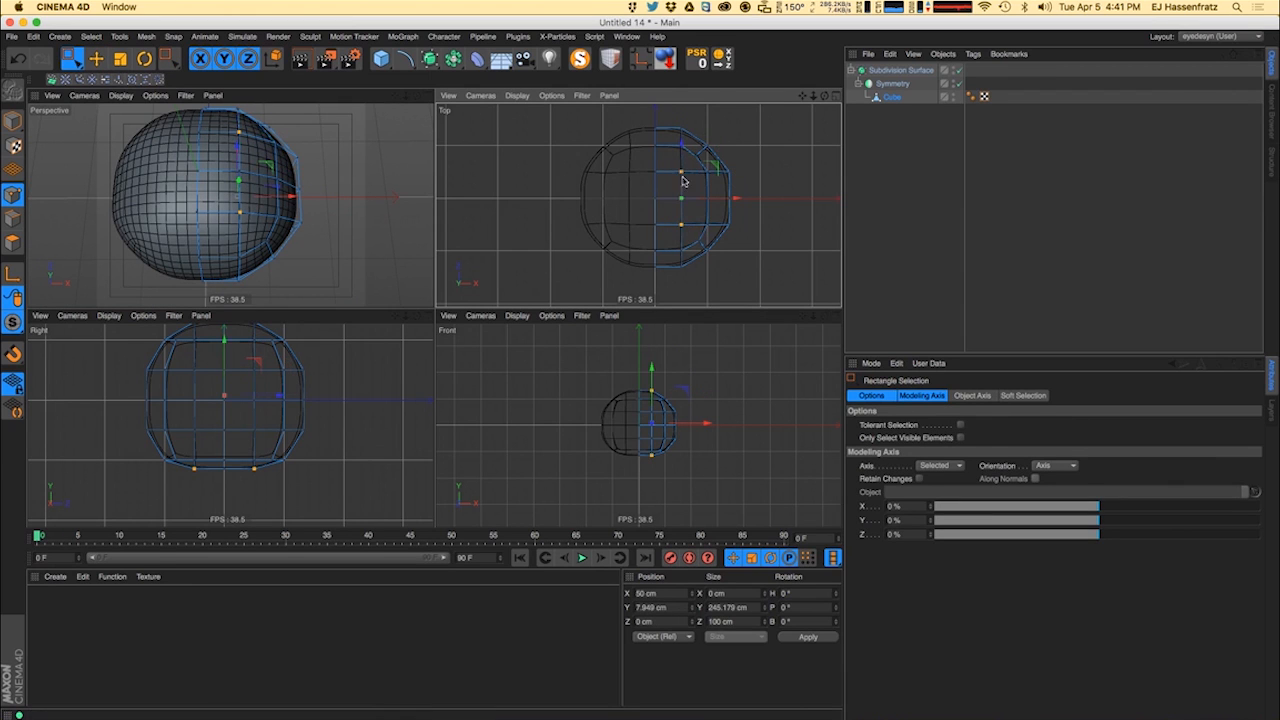
pyautogui.press('t')
pyautogui.moveTo(680, 166); pyautogui.dragTo(679, 176)
# - Select the neighbouring top and bottom points on the Cube's symmetry line and scale them inward along Z to match
pyautogui.press('0')
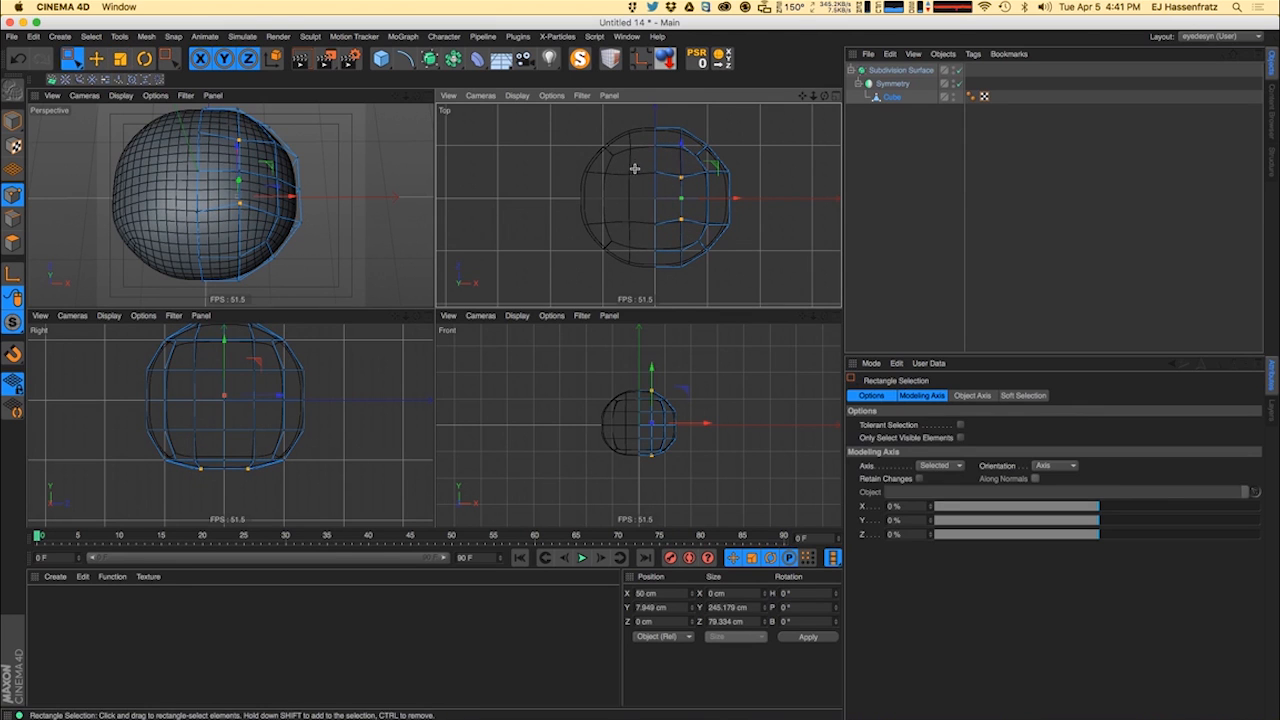
pyautogui.moveTo(662, 238); pyautogui.dragTo(662, 238)
pyautogui.press('t')
pyautogui.moveTo(656, 166); pyautogui.dragTo(659, 165)
# - Try to pull the middle point of the Cube's +X side outward to about X 154 cm
pyautogui.keyDown('alt'); pyautogui.moveTo(238, 262); pyautogui.dragTo(225, 179); pyautogui.keyUp('alt')
pyautogui.press('e')
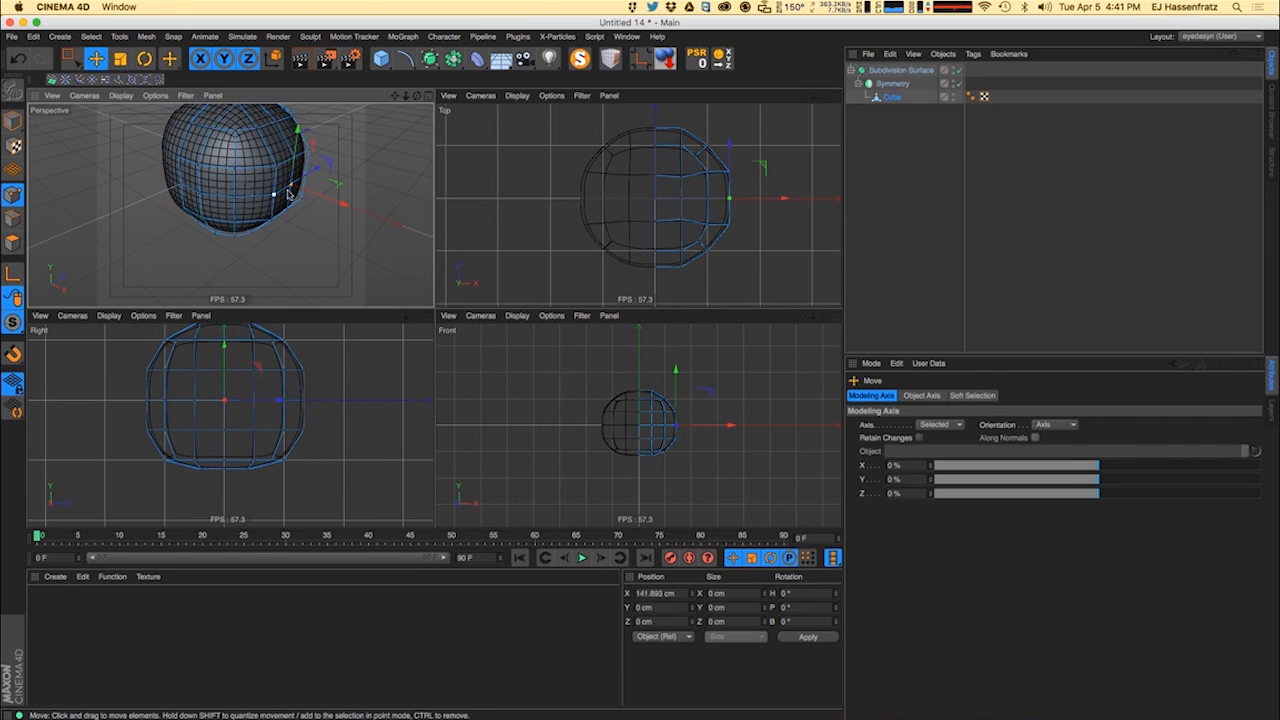
pyautogui.moveTo(343, 205); pyautogui.dragTo(320, 177)
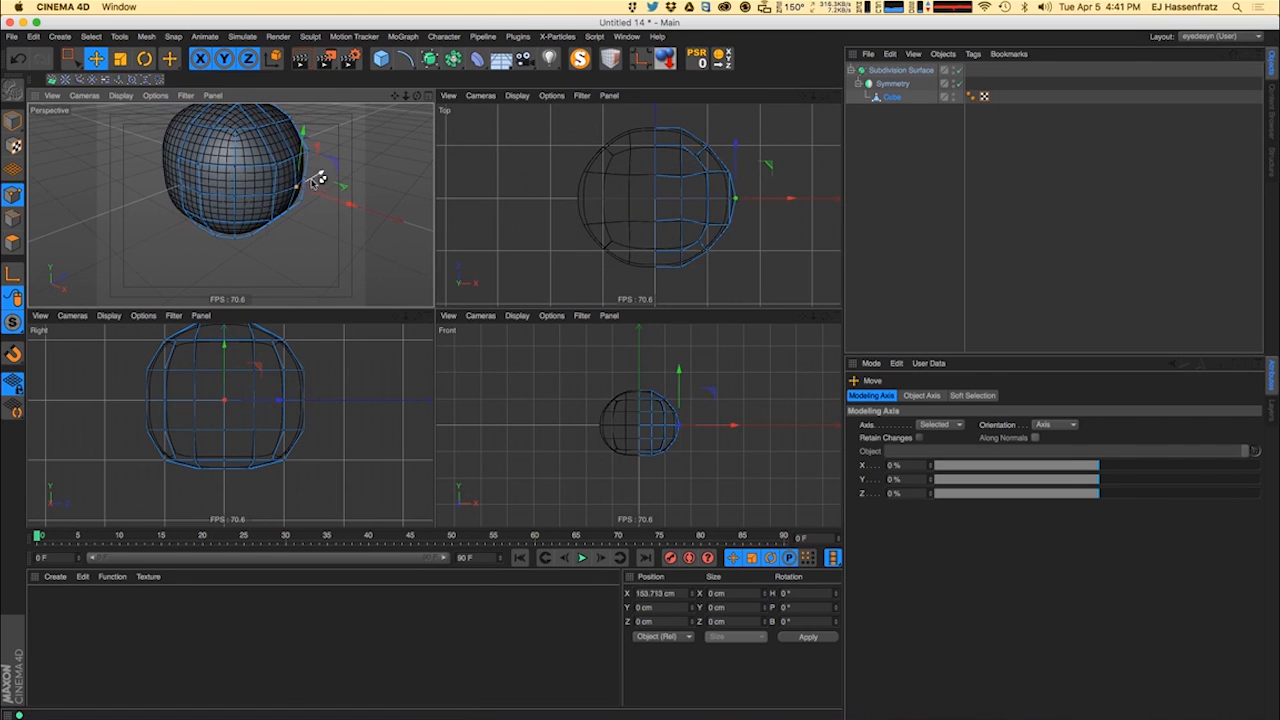
pyautogui.press('super+z')
# - Select the middle rows of points across the whole Cube half and scale them along Z to about 83%
pyautogui.press('0')
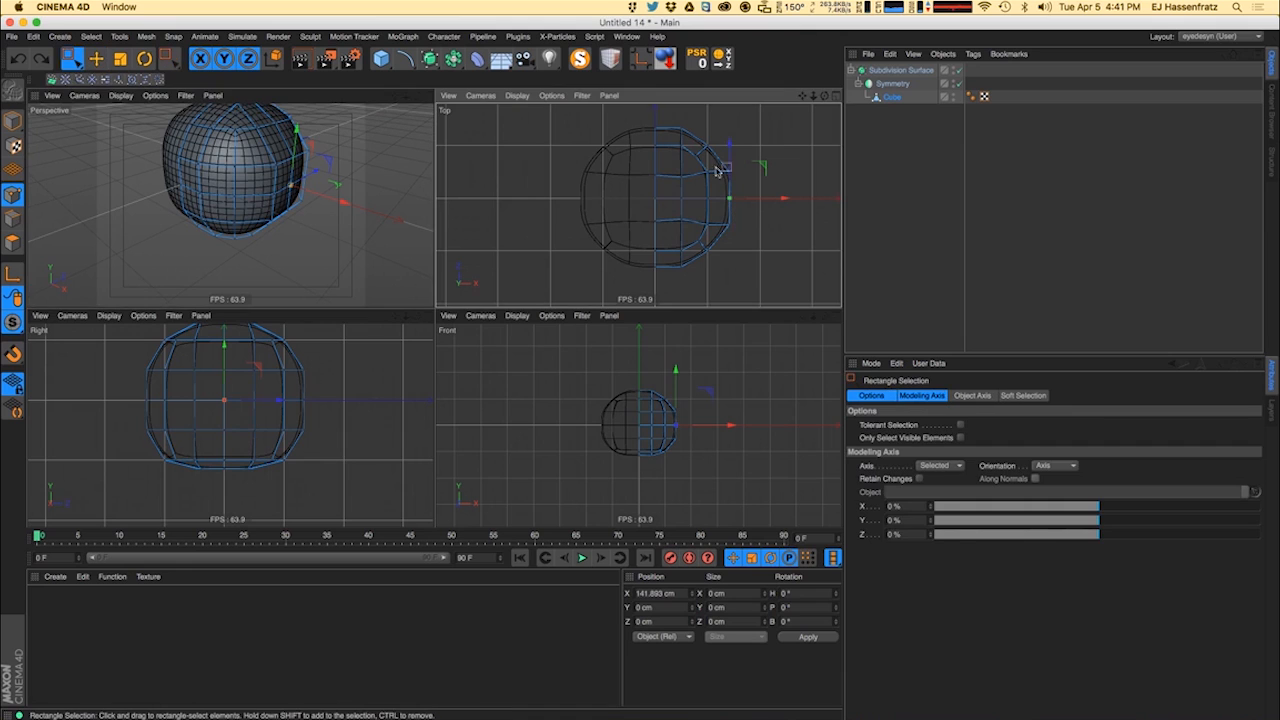
pyautogui.moveTo(635, 163); pyautogui.dragTo(760, 229)
pyautogui.press('t')
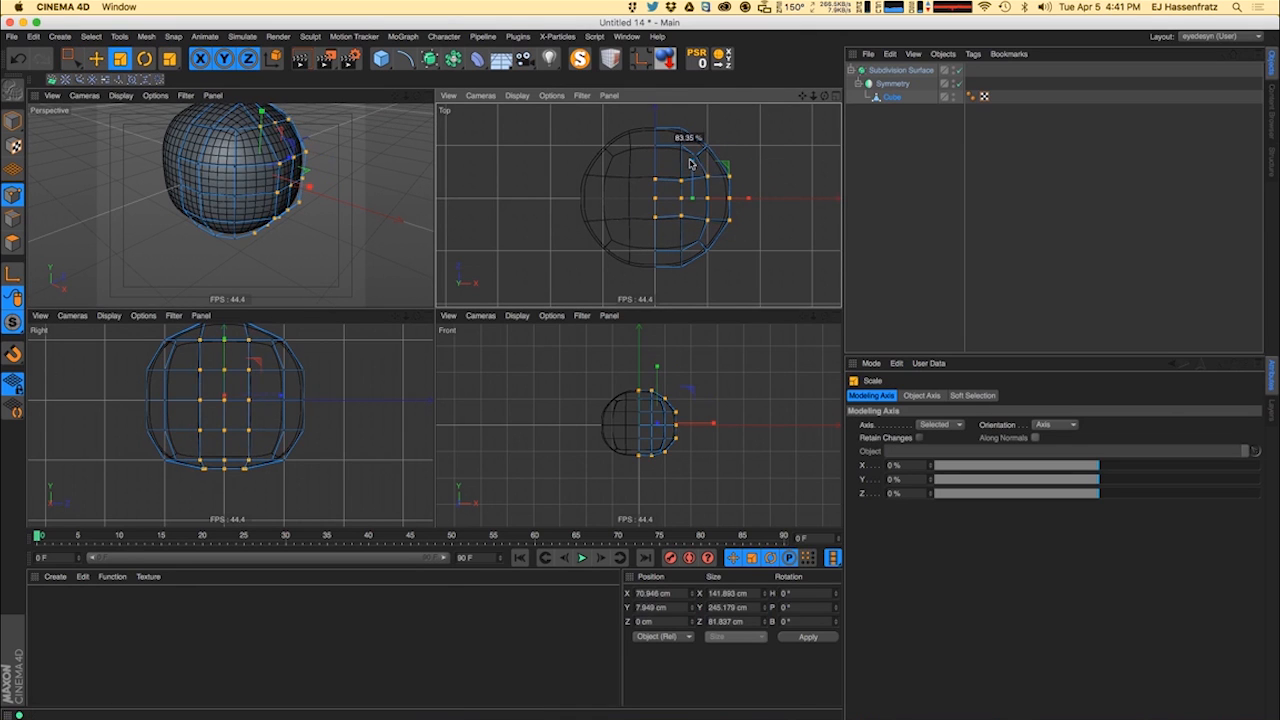
# - Select all of the Cube's points from X 50 cm outward and scale them along Z to about 93%
pyautogui.press('0')
pyautogui.moveTo(668, 120); pyautogui.dragTo(762, 274)
pyautogui.press('r')
pyautogui.press('t')
pyautogui.moveTo(700, 157); pyautogui.dragTo(705, 167)
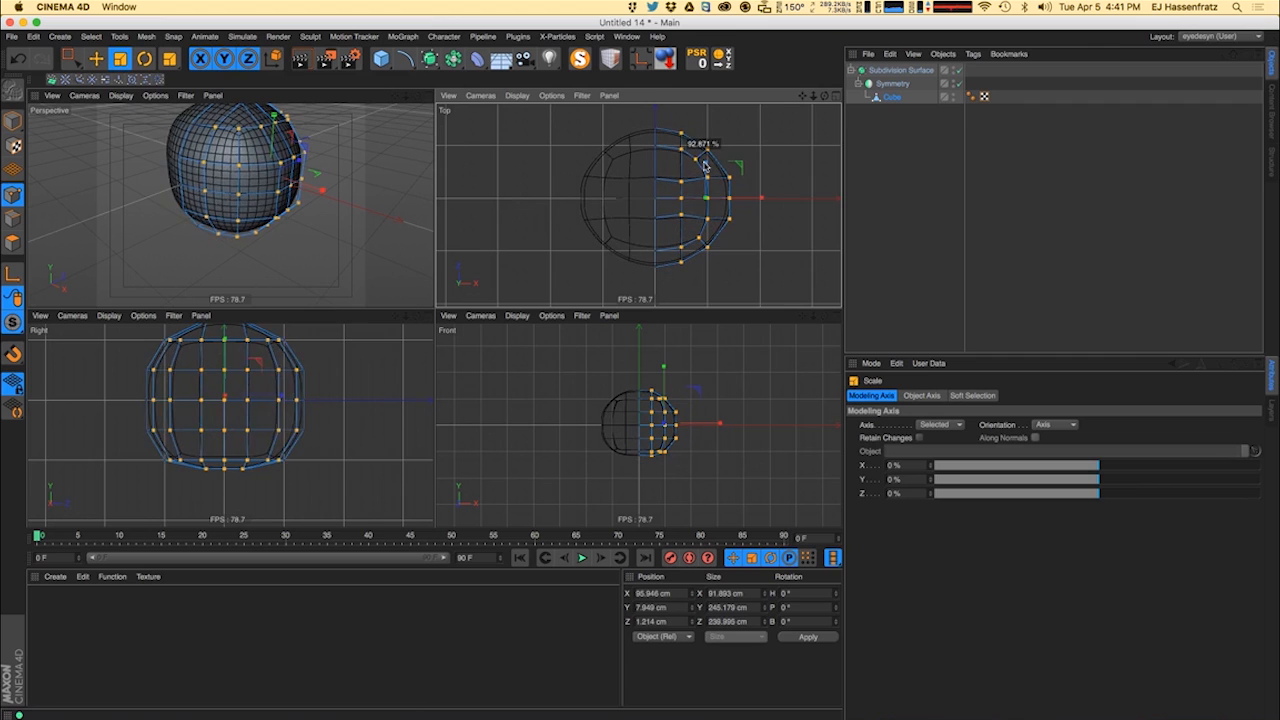
pyautogui.press('e')
# - Select the middle polygon on the Cube's upper +X corner, rotate it to follow the slope and shift it to about X 91, Y 114 cm
pyautogui.keyDown('alt'); pyautogui.moveTo(232, 238); pyautogui.dragTo(174, 247); pyautogui.keyUp('alt')
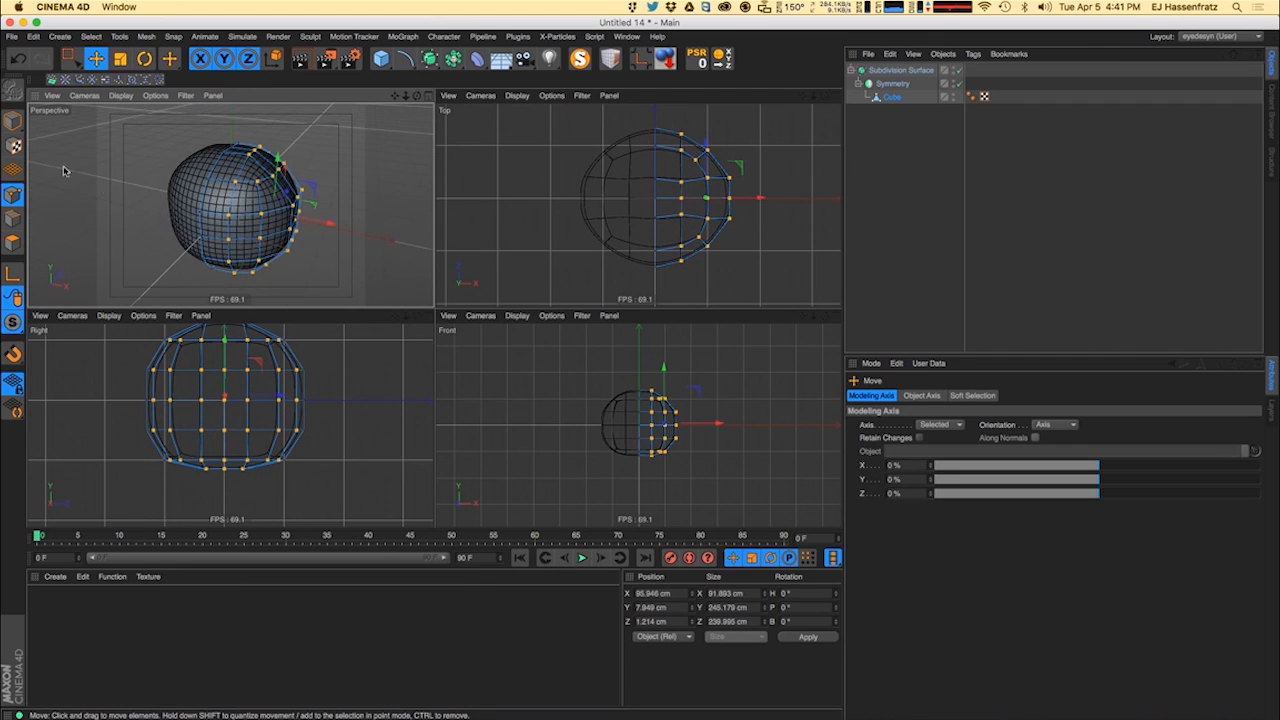
pyautogui.click(13, 243)
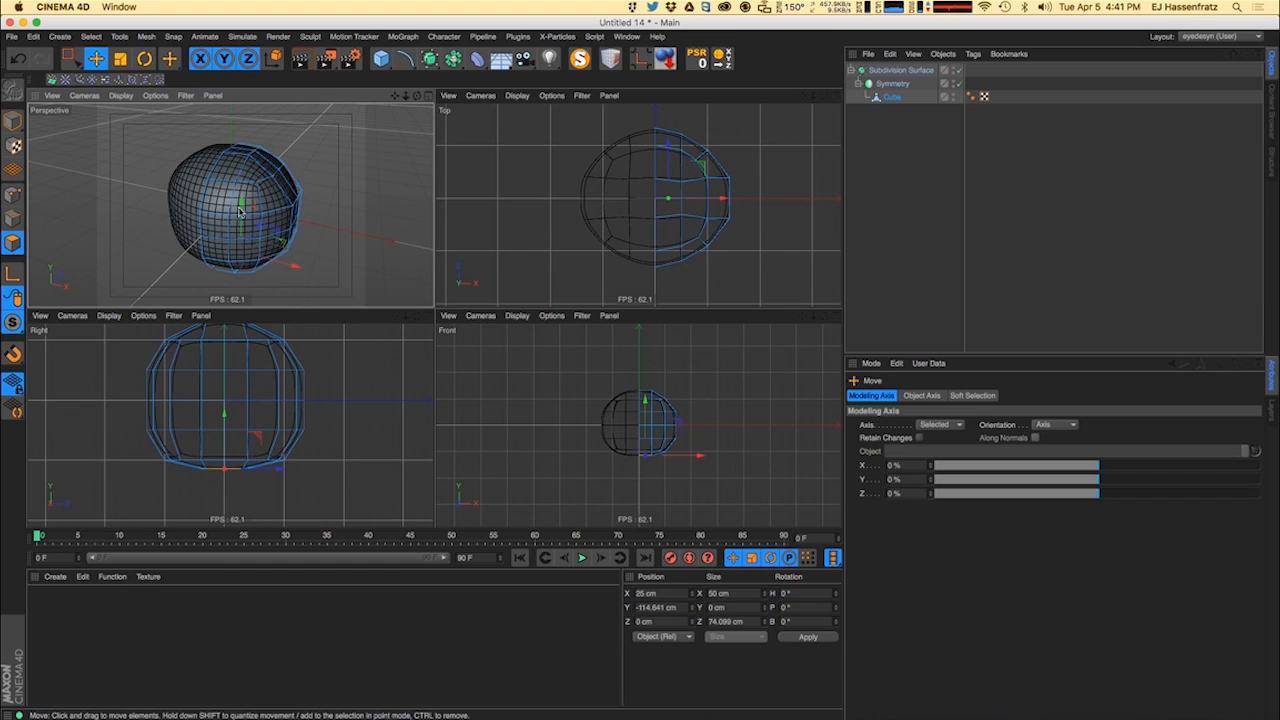
pyautogui.click(272, 168)
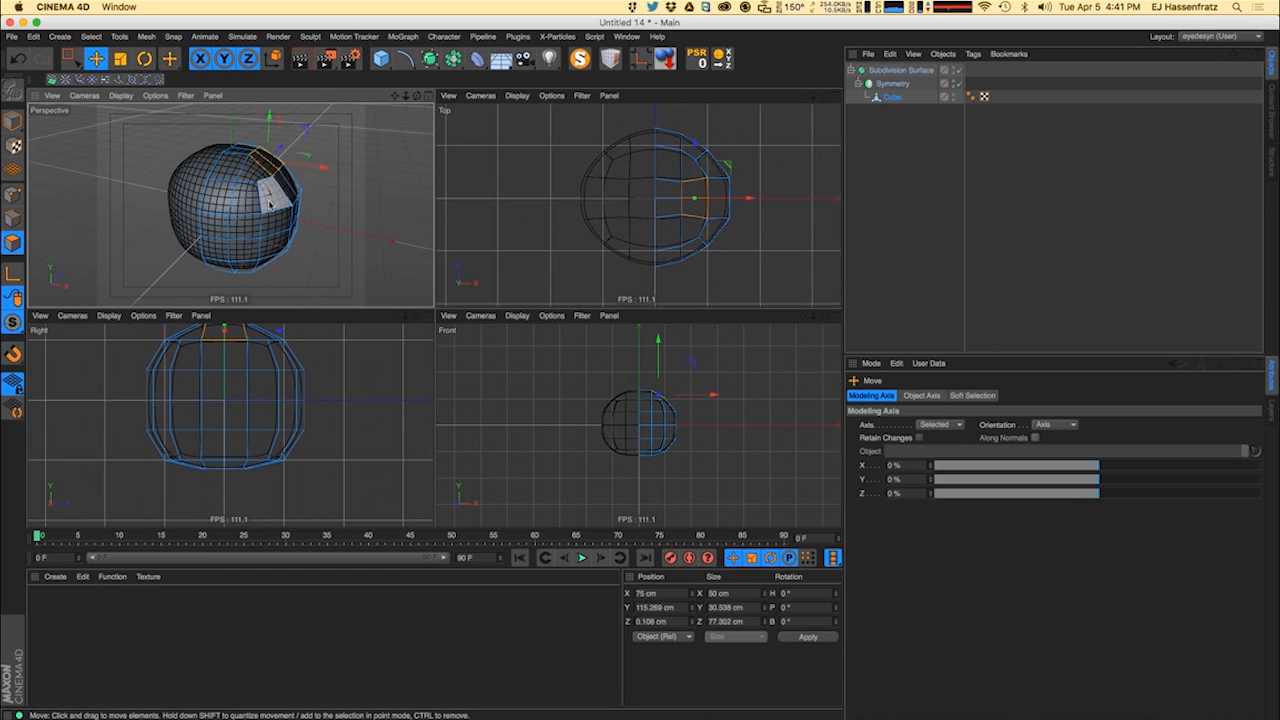
pyautogui.keyDown('alt'); pyautogui.moveTo(270, 204); pyautogui.dragTo(240, 206); pyautogui.keyUp('alt')
pyautogui.press('r')
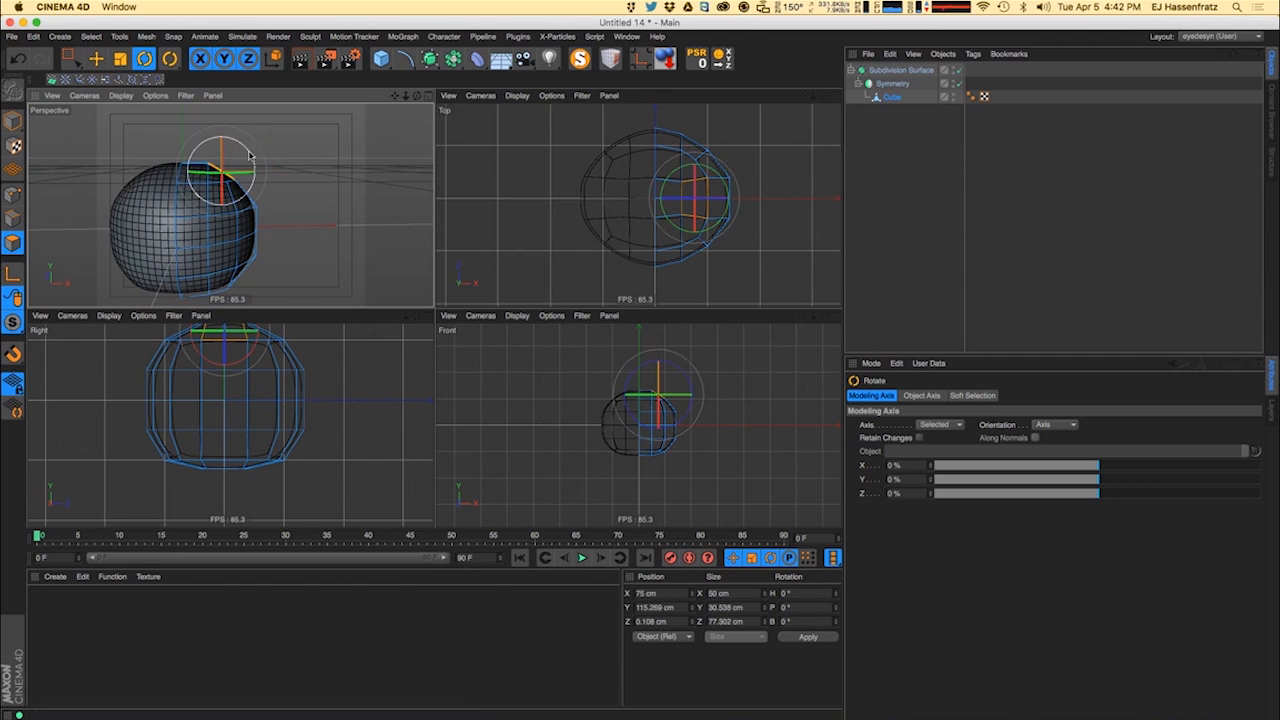
pyautogui.moveTo(250, 151); pyautogui.dragTo(229, 171)
pyautogui.press('e')
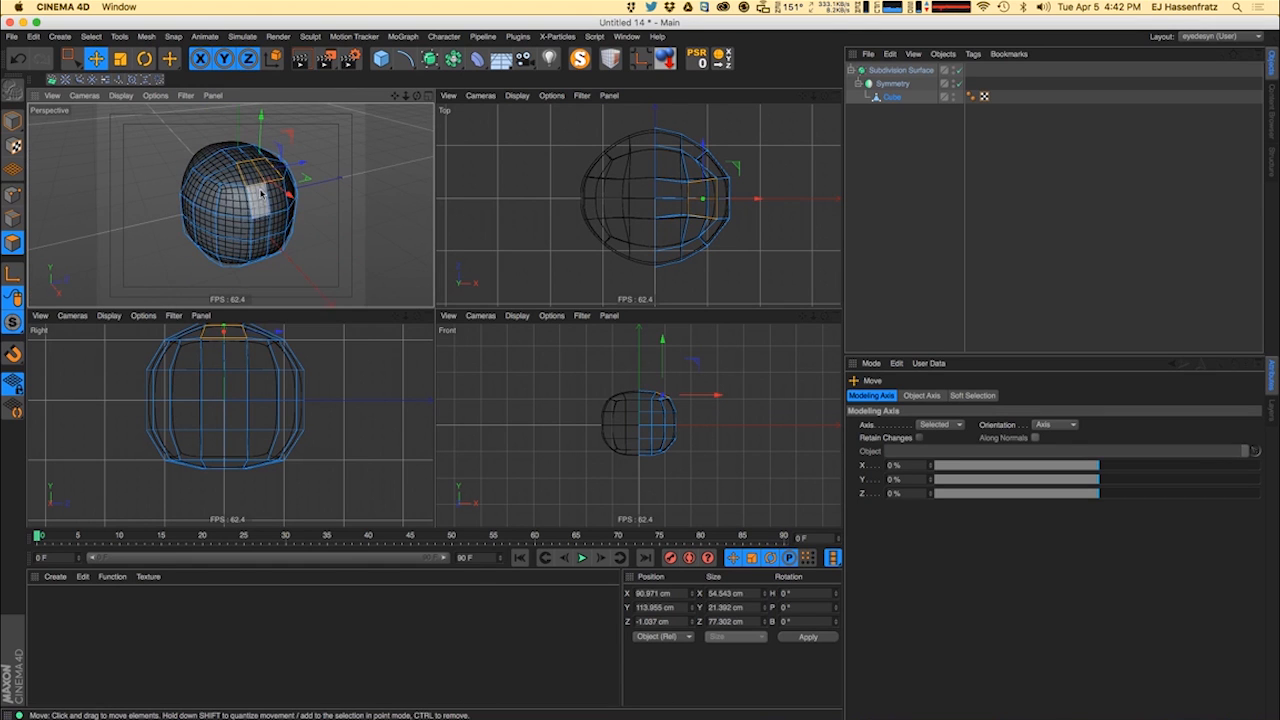
pyautogui.press('u')
pyautogui.press('l')
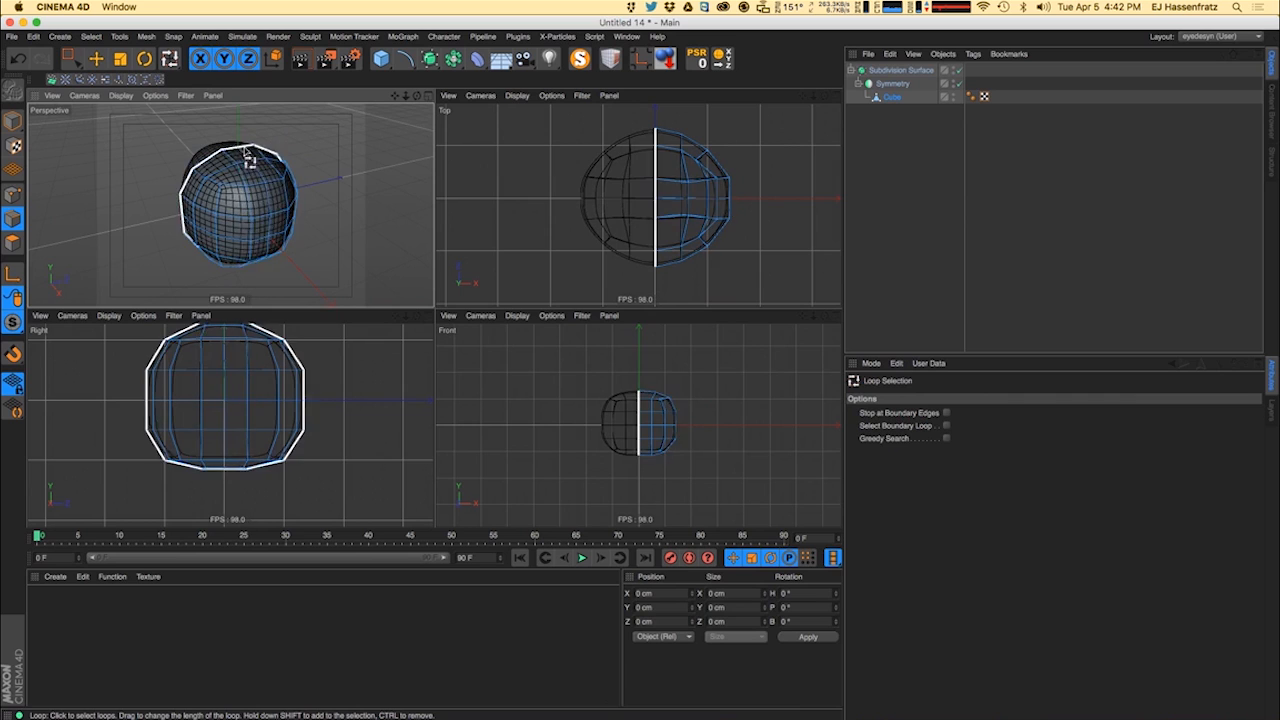
pyautogui.scroll(5, 255, 175)
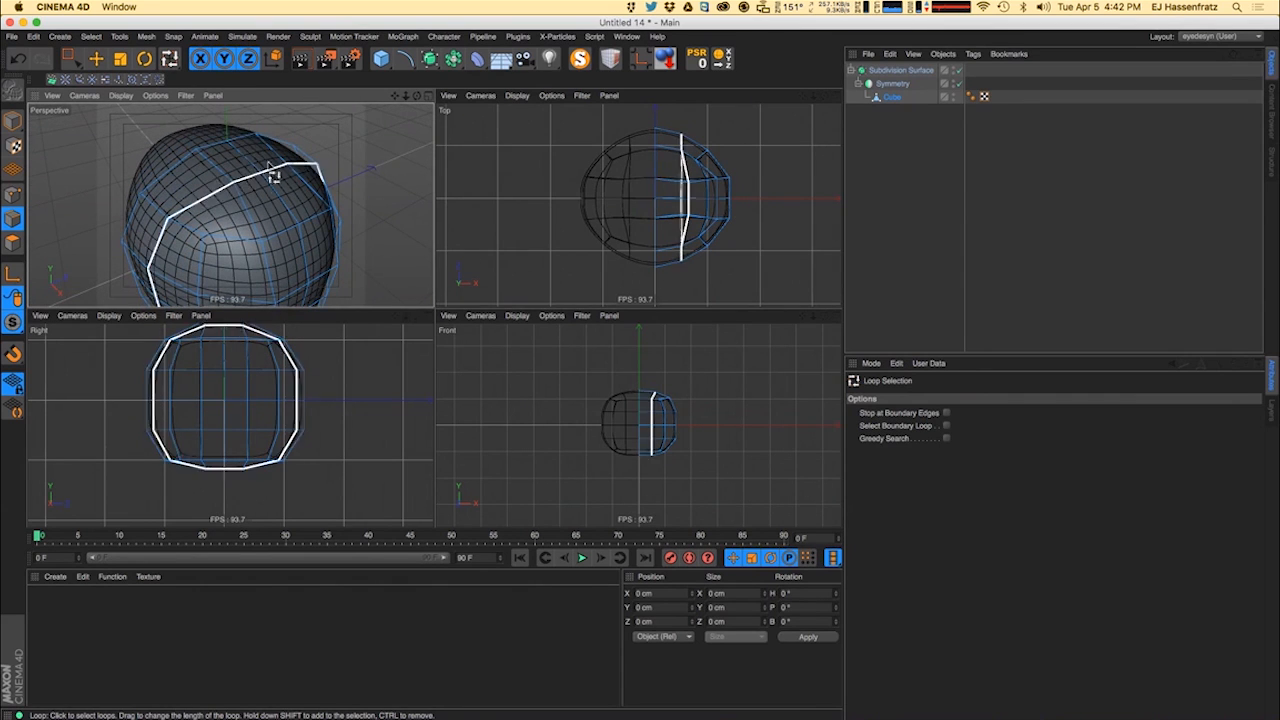
# - Select the edges running around the Cube half at Z 0 and scale them up to about 148 cm in X and 256 cm in Y
pyautogui.press('0')
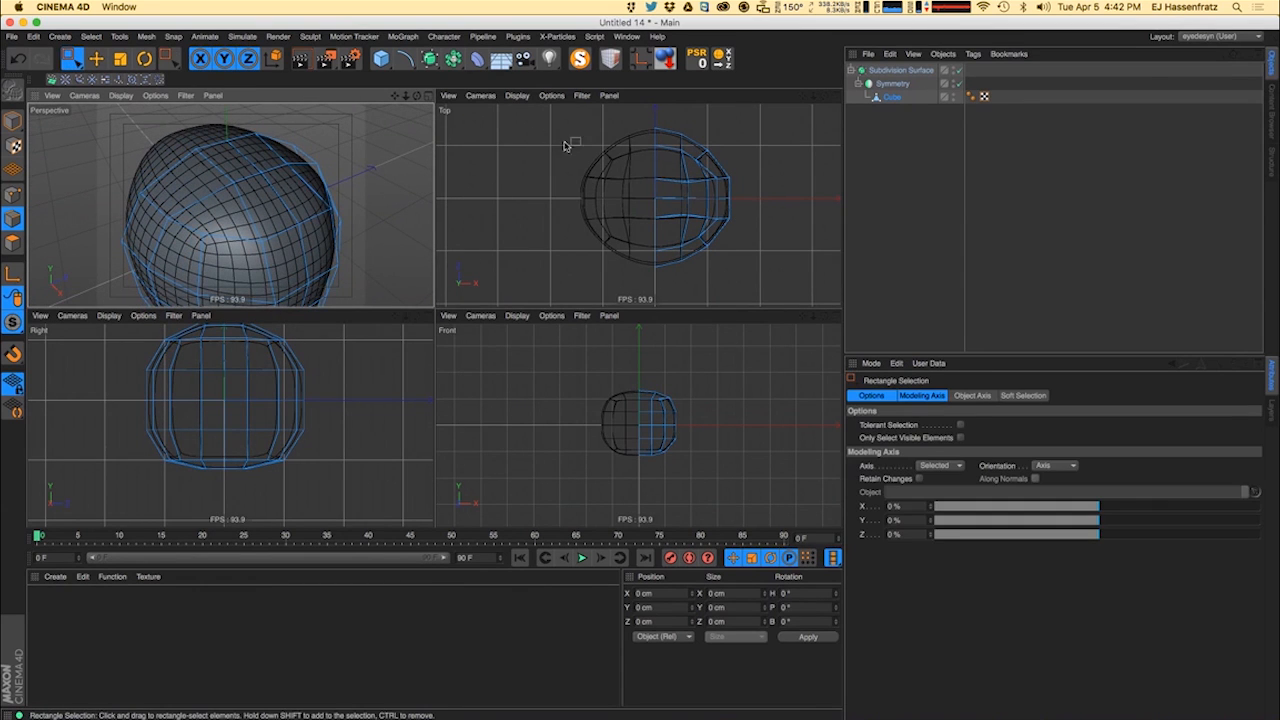
pyautogui.moveTo(615, 194); pyautogui.dragTo(757, 204)
pyautogui.press('t')
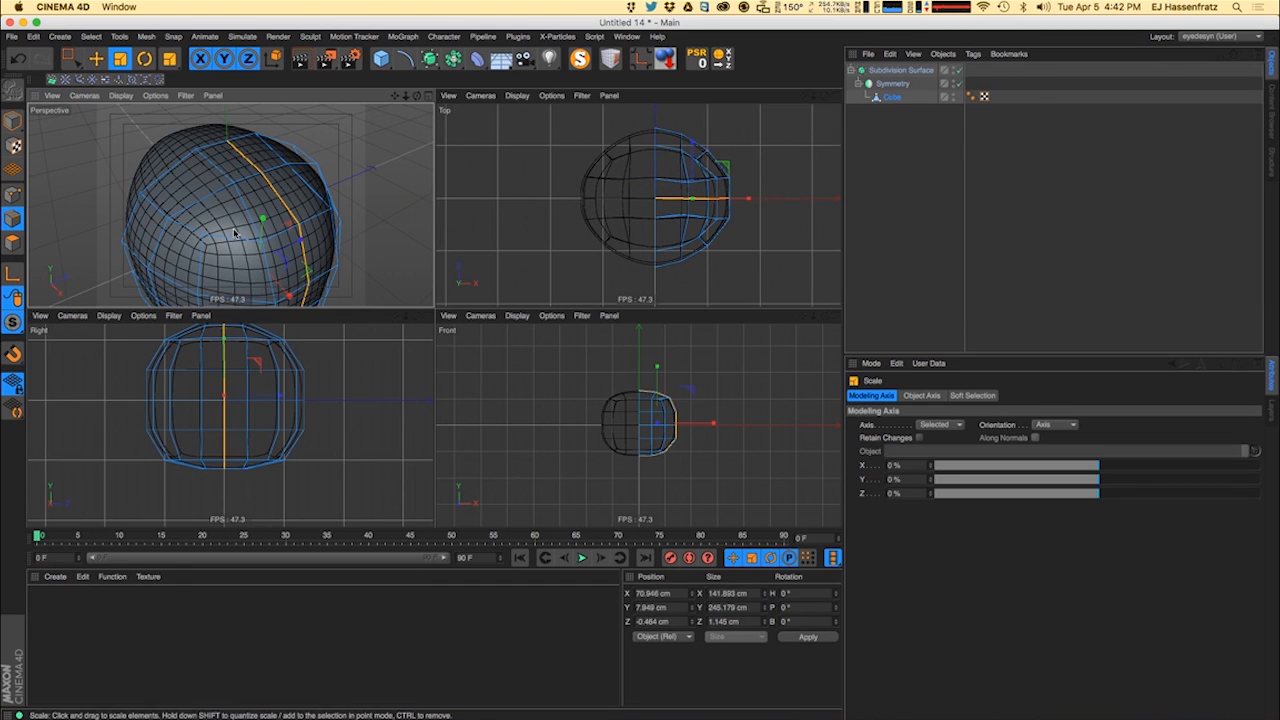
pyautogui.moveTo(221, 229); pyautogui.dragTo(395, 225)
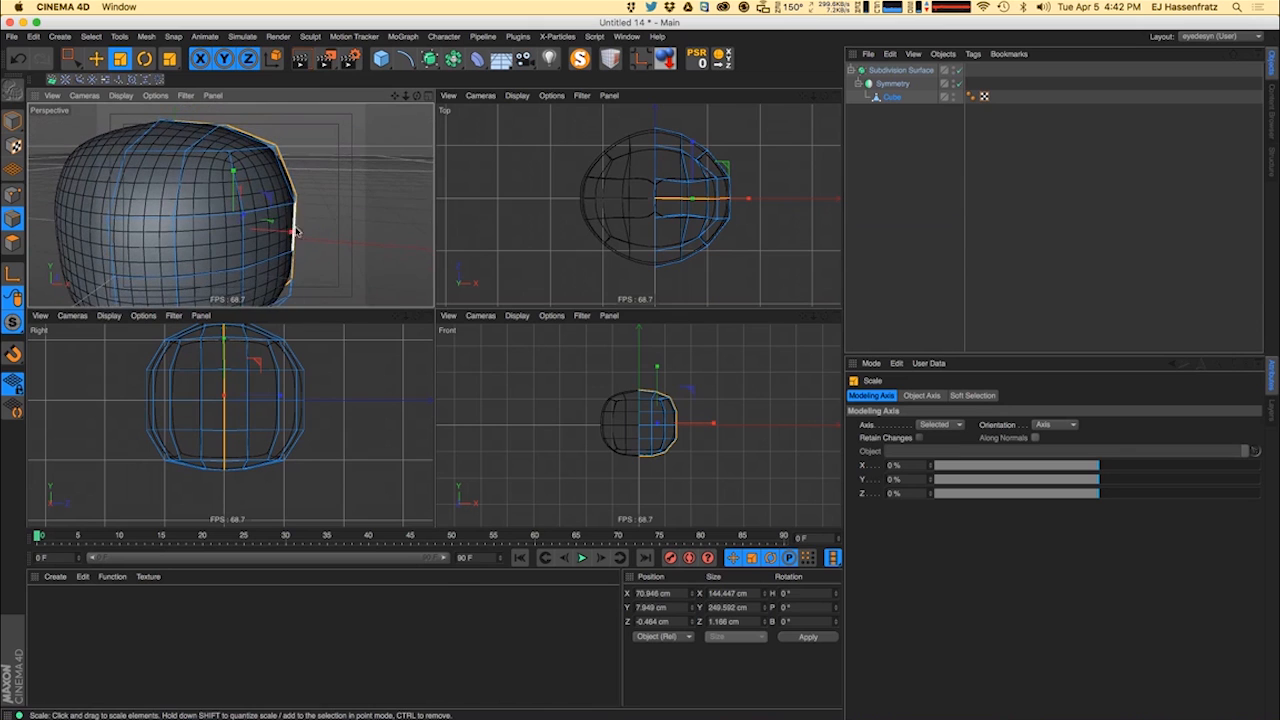
pyautogui.keyDown('alt'); pyautogui.moveTo(230, 181); pyautogui.dragTo(278, 240); pyautogui.keyUp('alt')
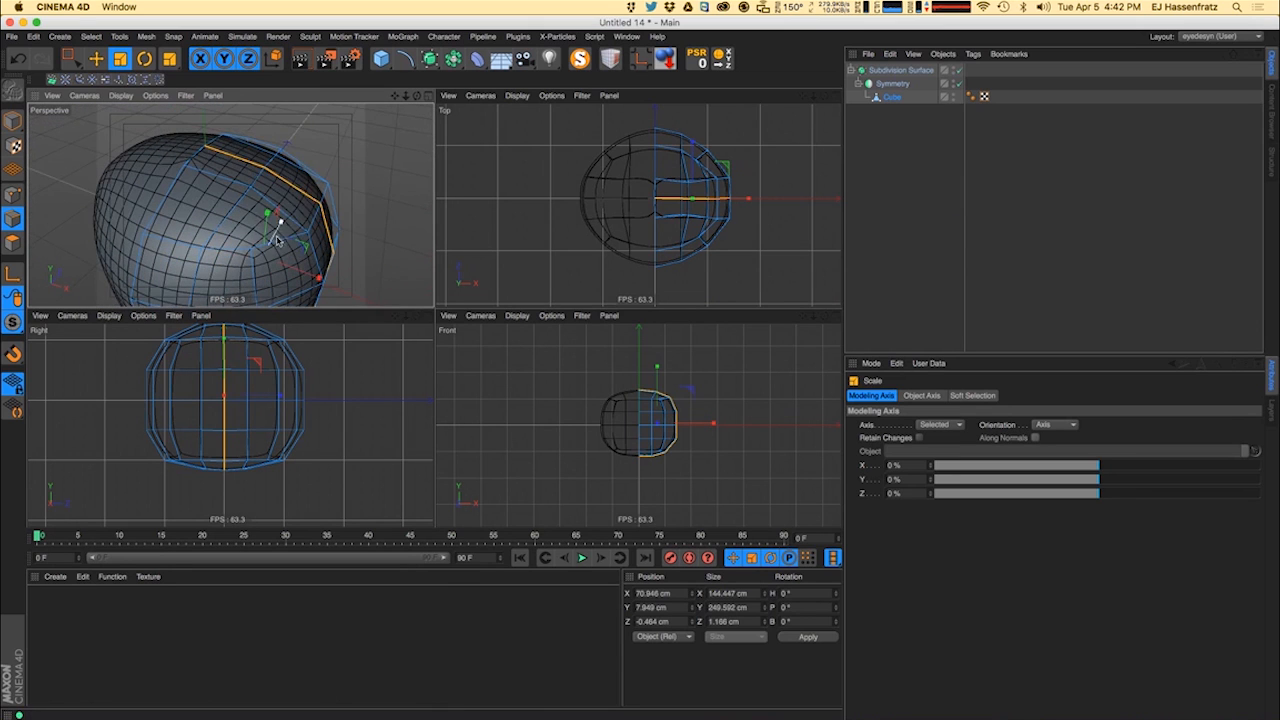
pyautogui.press('super+z')
pyautogui.moveTo(200, 238)
pyautogui.mouseDown()
pyautogui.moveTo(219, 238)
pyautogui.moveTo(198, 238)
pyautogui.moveTo(210, 231)
pyautogui.mouseUp()
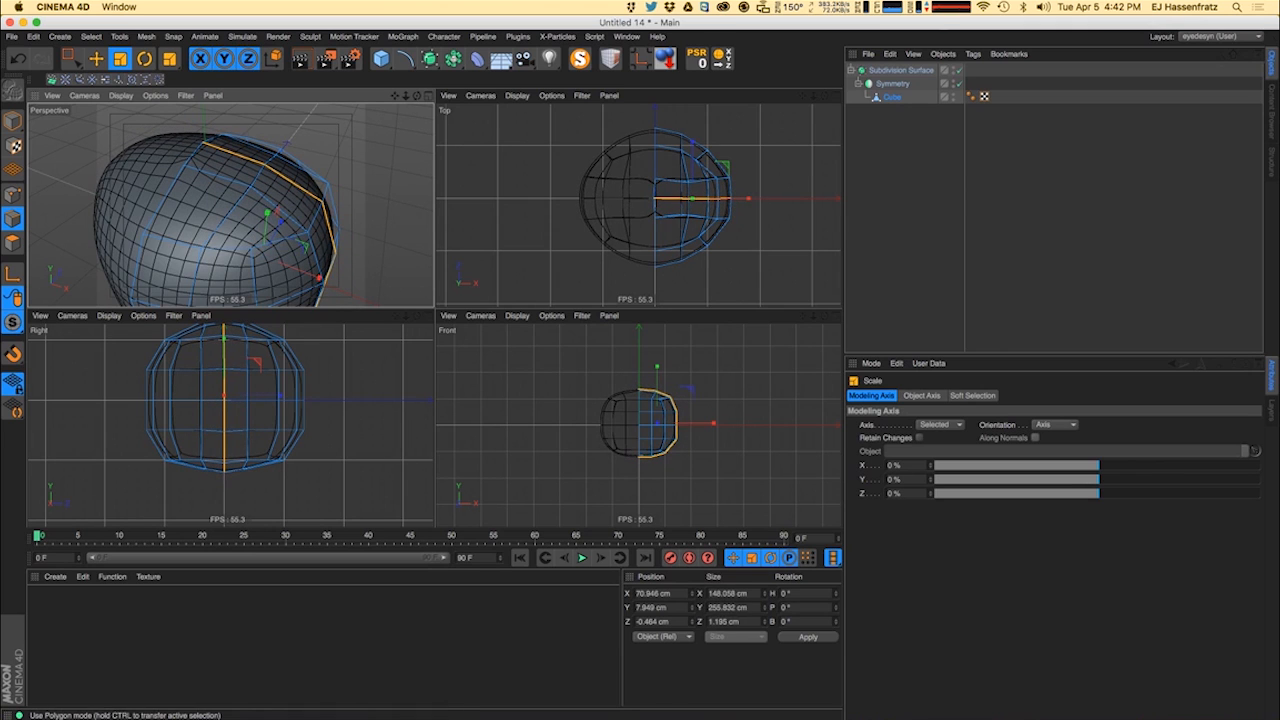
pyautogui.click(95, 59)
# - Switch to polygon editing with the middle polygon on the Cube's upper +X corner selected
pyautogui.keyDown('alt'); pyautogui.moveTo(213, 249); pyautogui.dragTo(134, 237); pyautogui.keyUp('alt')
pyautogui.scroll(-5, 200, 217)
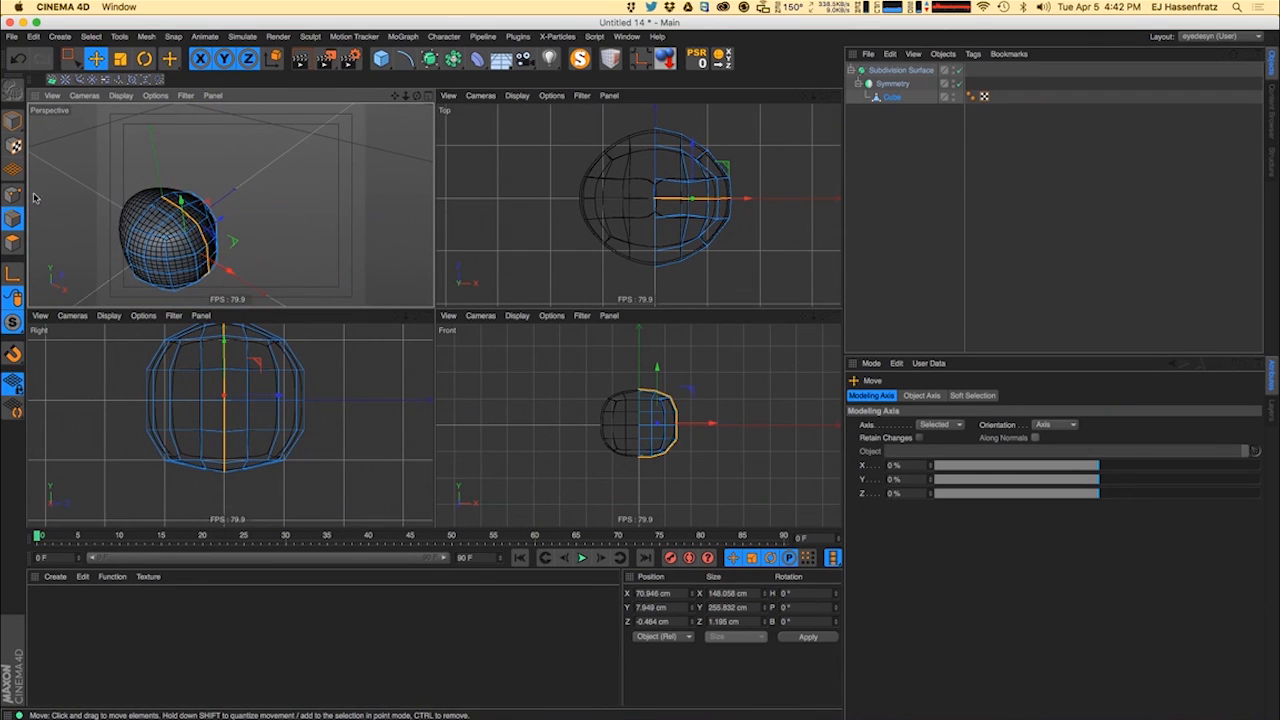
pyautogui.click(12, 242)
pyautogui.click(174, 227)
pyautogui.scroll(5, 226, 210)
pyautogui.keyDown('alt'); pyautogui.moveTo(226, 210); pyautogui.dragTo(81, 227); pyautogui.keyUp('alt')
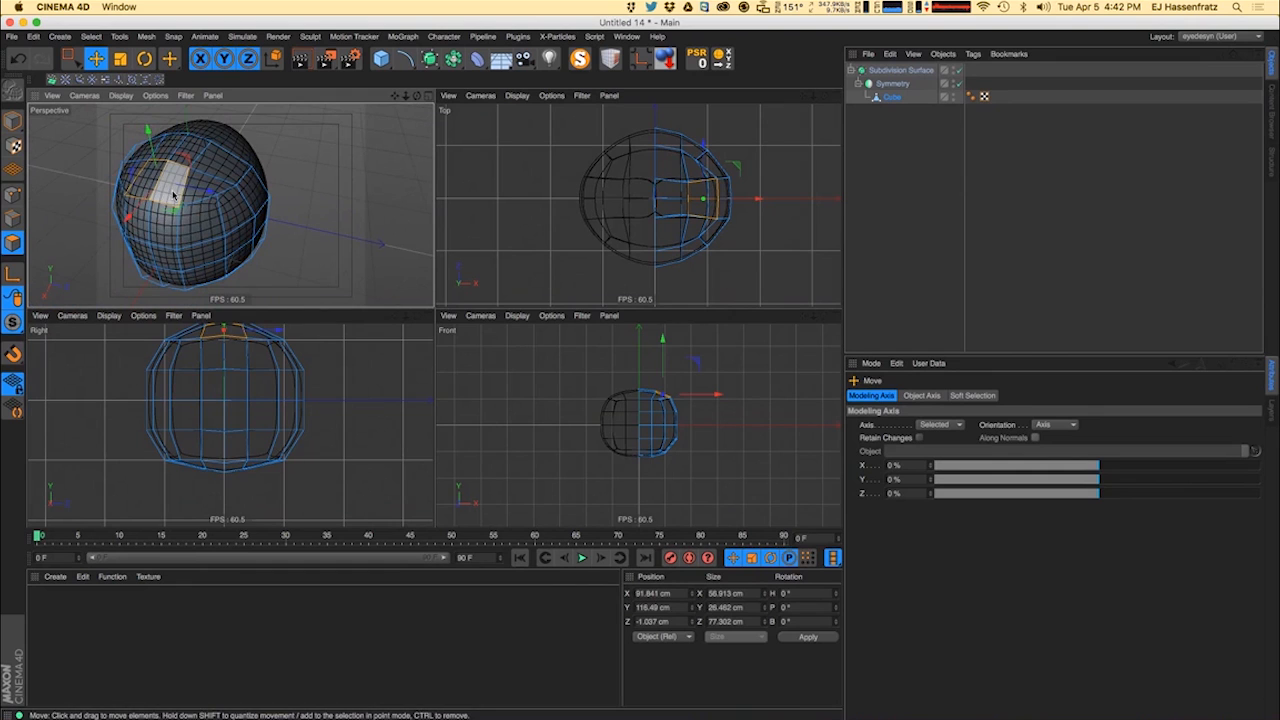
pyautogui.keyDown('alt'); pyautogui.moveTo(174, 196); pyautogui.dragTo(271, 233); pyautogui.keyUp('alt')
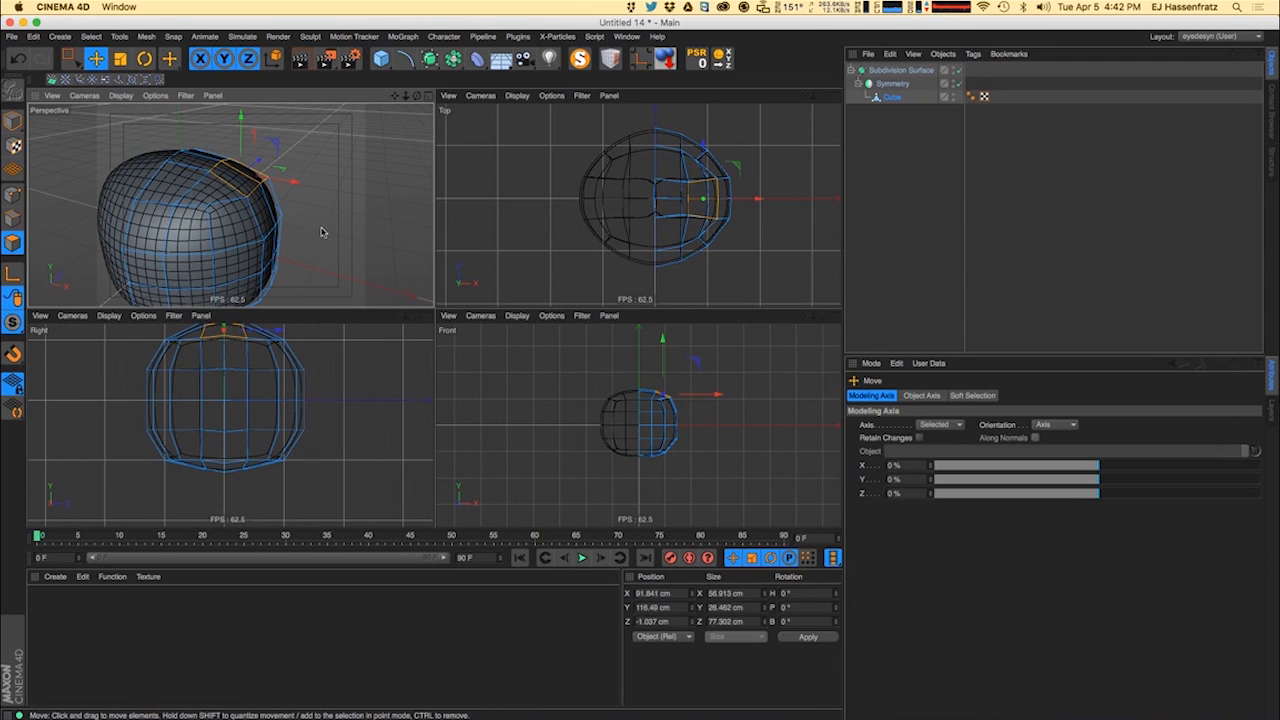
# - Try extruding the selected corner polygon about 63 cm into an ear and narrowing its end to about 45 cm along Z
pyautogui.press('m')
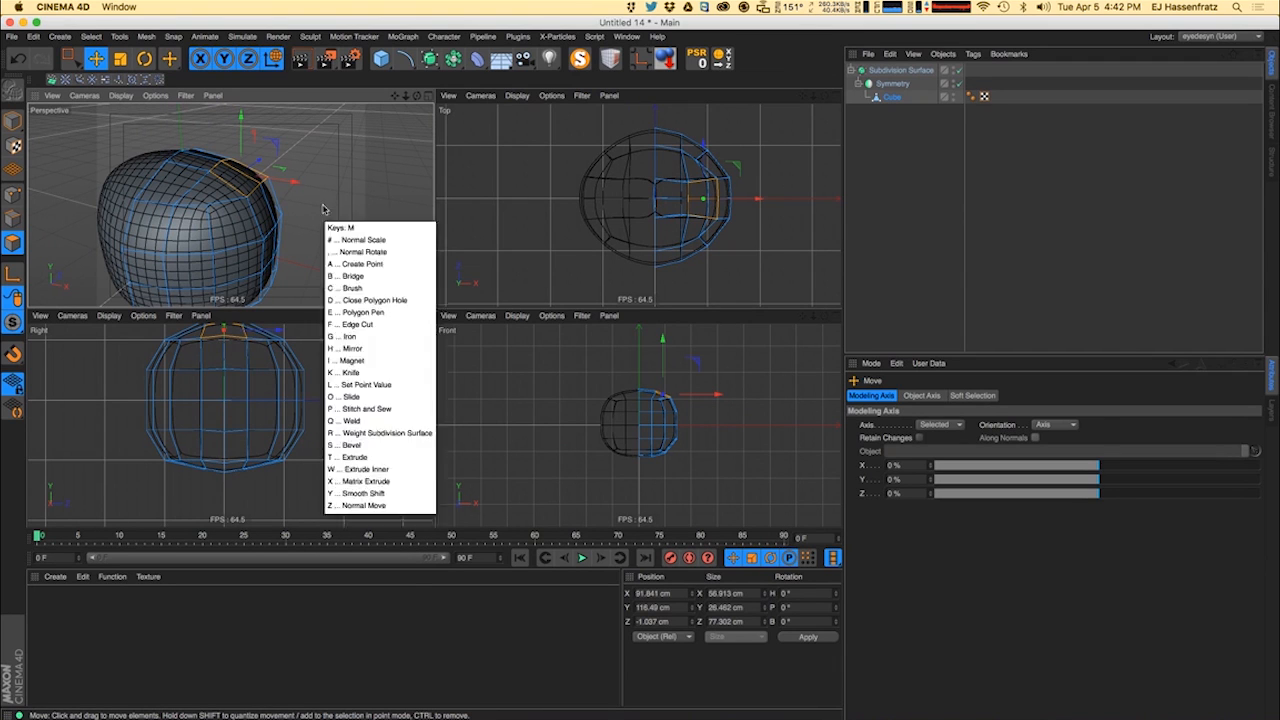
pyautogui.press('t')
pyautogui.moveTo(307, 225); pyautogui.dragTo(723, 12)
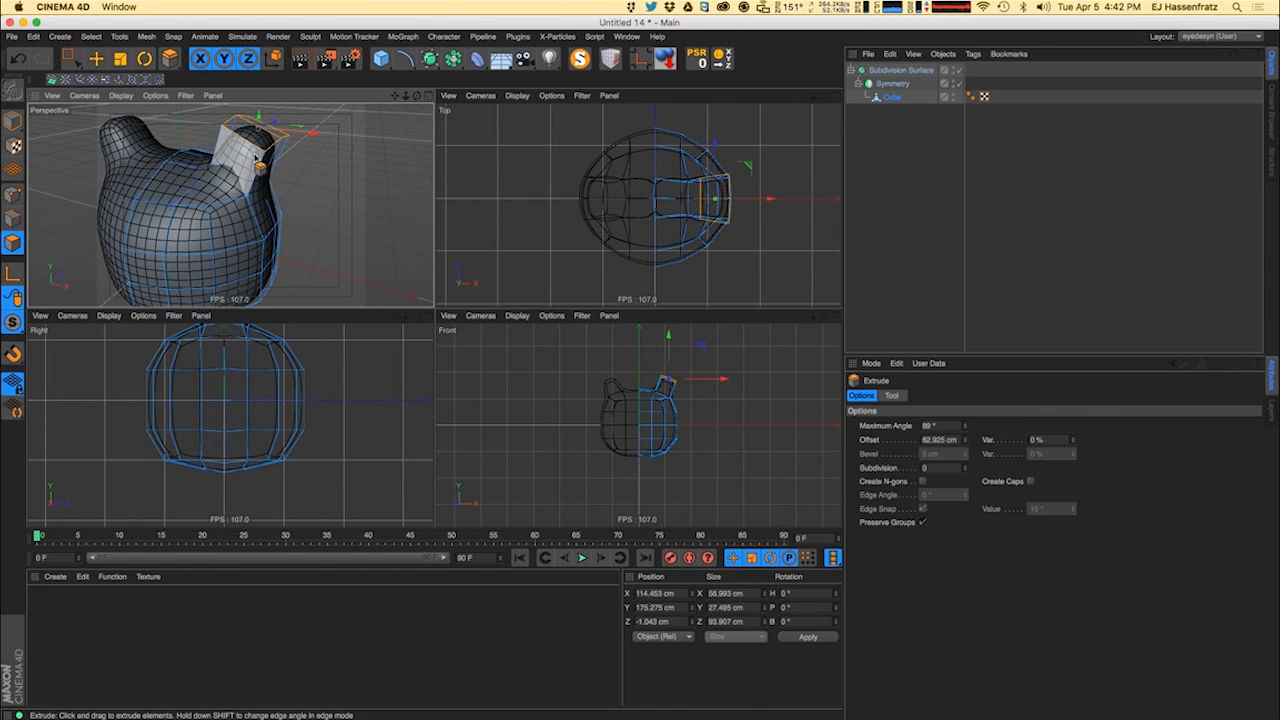
pyautogui.keyDown('alt'); pyautogui.moveTo(257, 157); pyautogui.dragTo(182, 160); pyautogui.keyUp('alt')
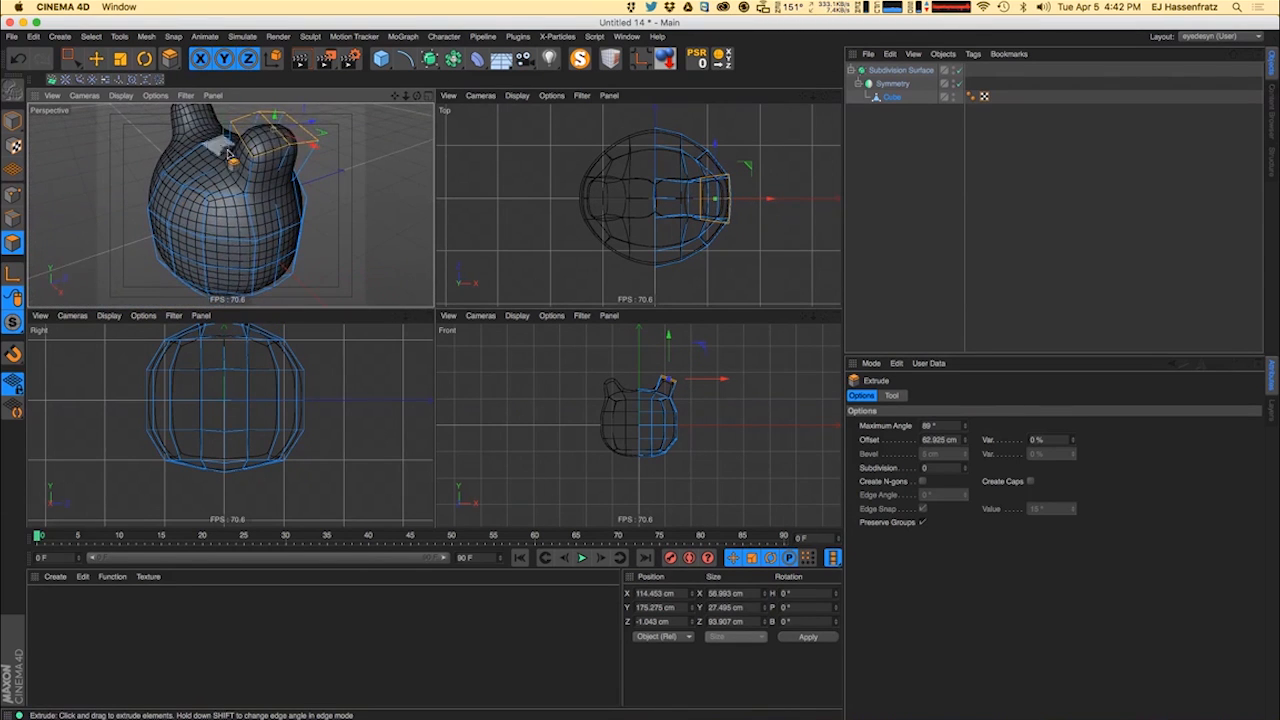
pyautogui.press('t')
pyautogui.moveTo(312, 128); pyautogui.dragTo(250, 168)
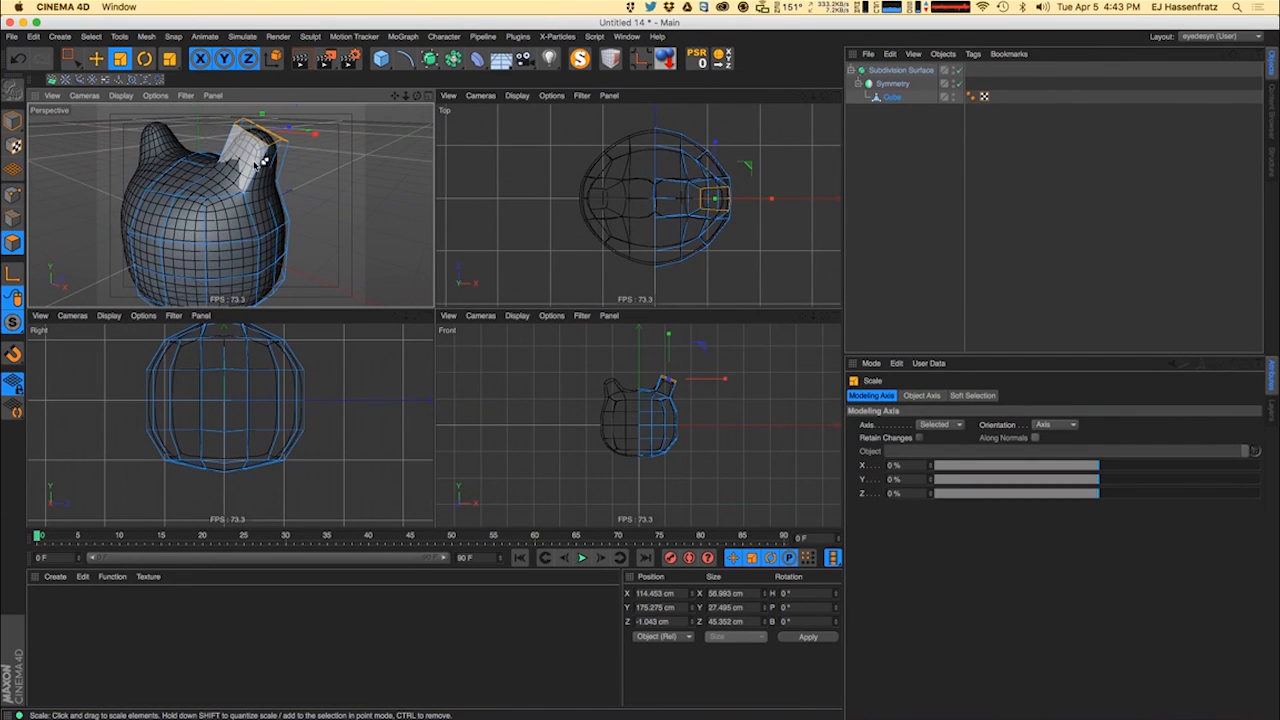
# - Compare the shape with and without the ear extrusion using undo and redo, and leave the extrusion undone
pyautogui.press('super+z')
pyautogui.press('super+z')
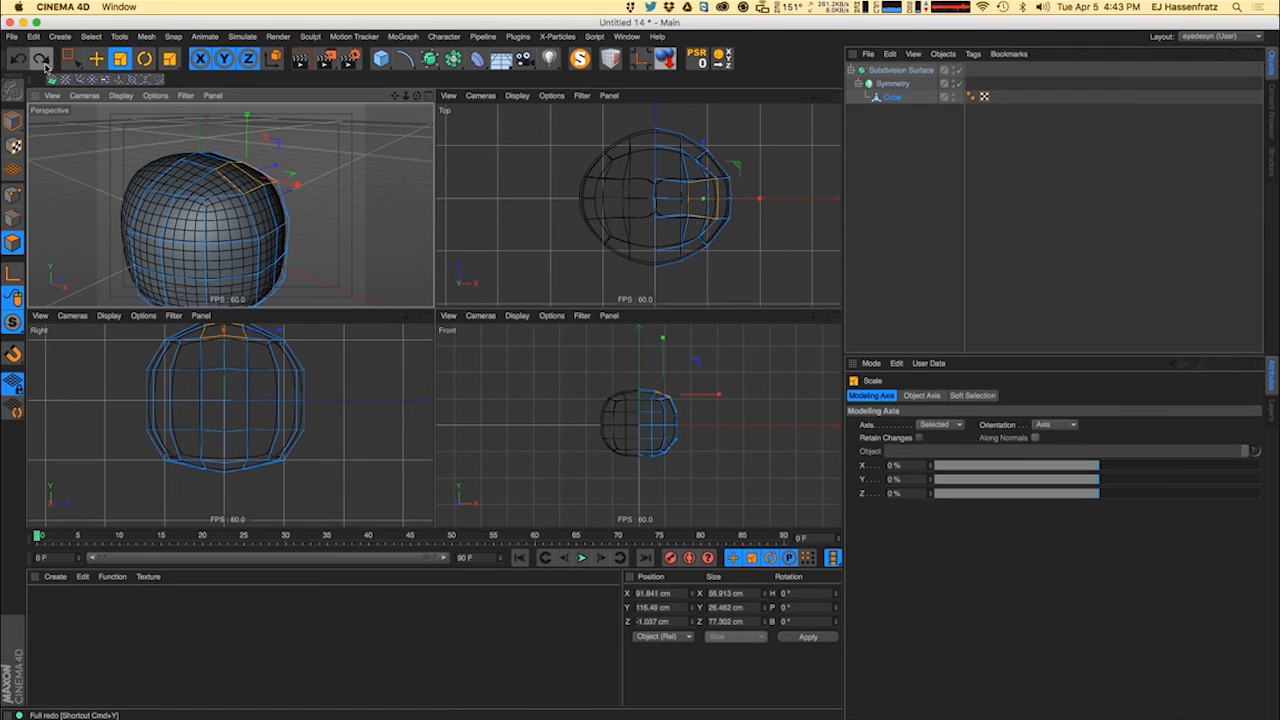
pyautogui.press('super+shift+z')
pyautogui.press('super+shift+z')
pyautogui.keyDown('alt'); pyautogui.moveTo(272, 218); pyautogui.dragTo(211, 177); pyautogui.keyUp('alt')
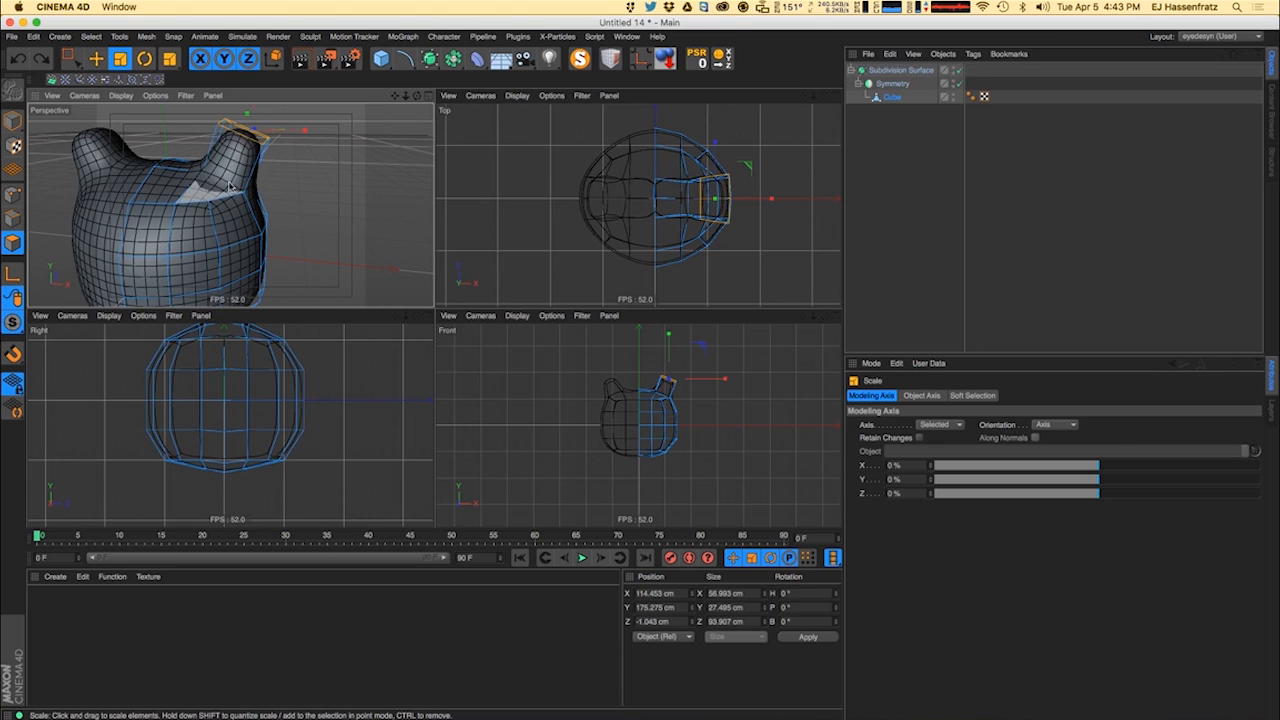
pyautogui.hotkey('ctrl', 'z')
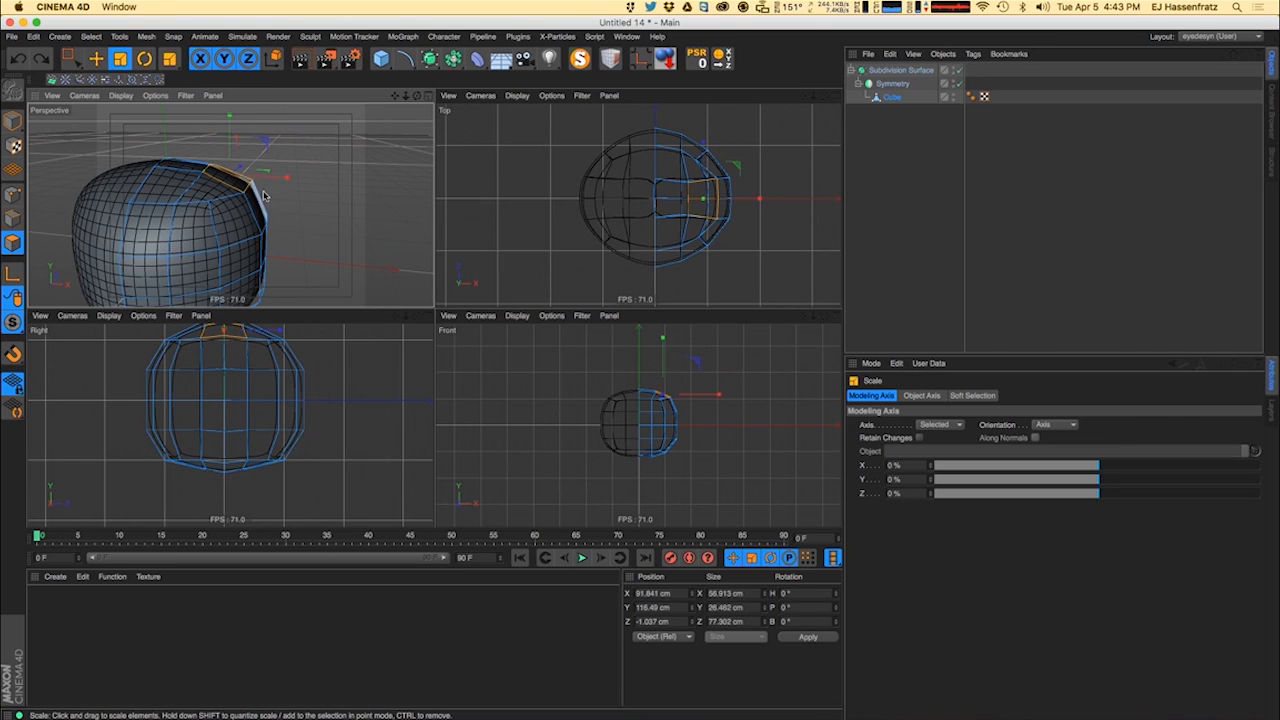
# - Inset the selected corner polygon with Extrude Inner to about 42 cm in X and 60 cm in Z
pyautogui.press('i')
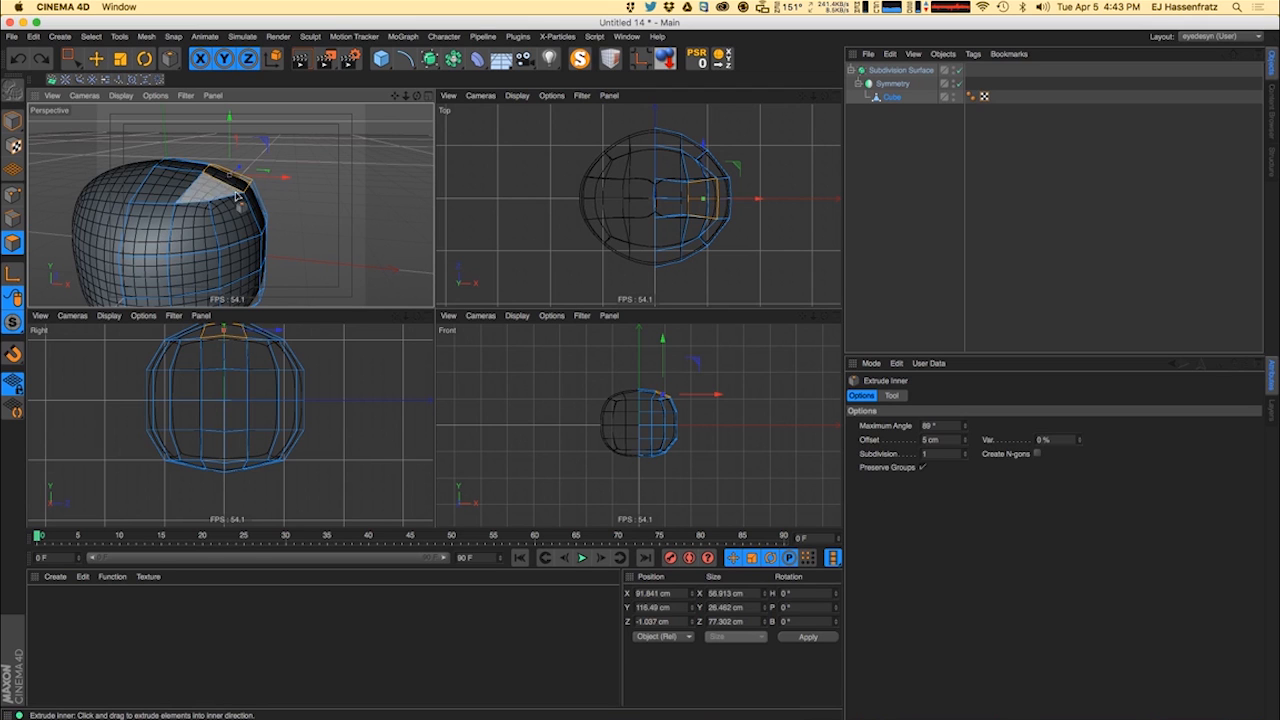
pyautogui.keyDown('alt'); pyautogui.moveTo(237, 197); pyautogui.dragTo(251, 187, button='right'); pyautogui.keyUp('alt')
pyautogui.keyDown('alt'); pyautogui.moveTo(251, 187); pyautogui.dragTo(246, 232); pyautogui.keyUp('alt')
pyautogui.keyDown('alt'); pyautogui.moveTo(246, 232); pyautogui.dragTo(257, 262, button='right'); pyautogui.keyUp('alt')
pyautogui.moveTo(329, 213); pyautogui.dragTo(253, 247)
# - Extrude the inset corner polygon about 74 cm into an ear
pyautogui.press('e')
pyautogui.press('t')
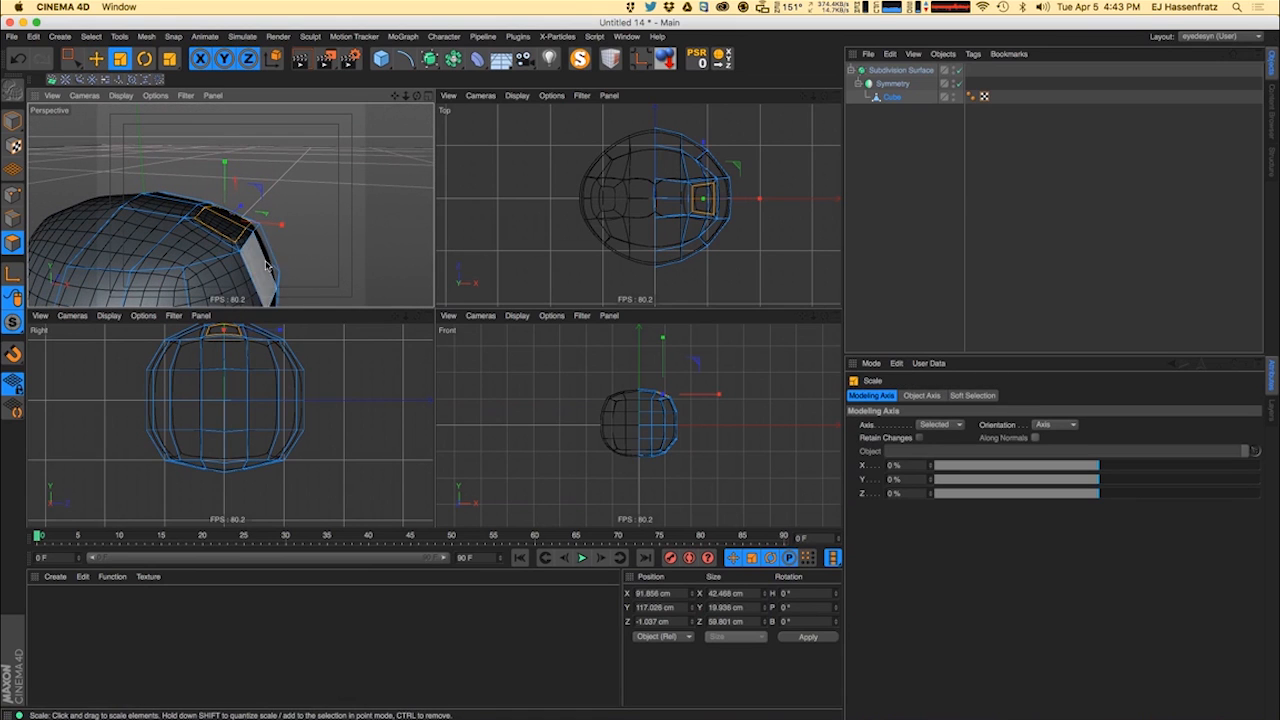
pyautogui.press('d')
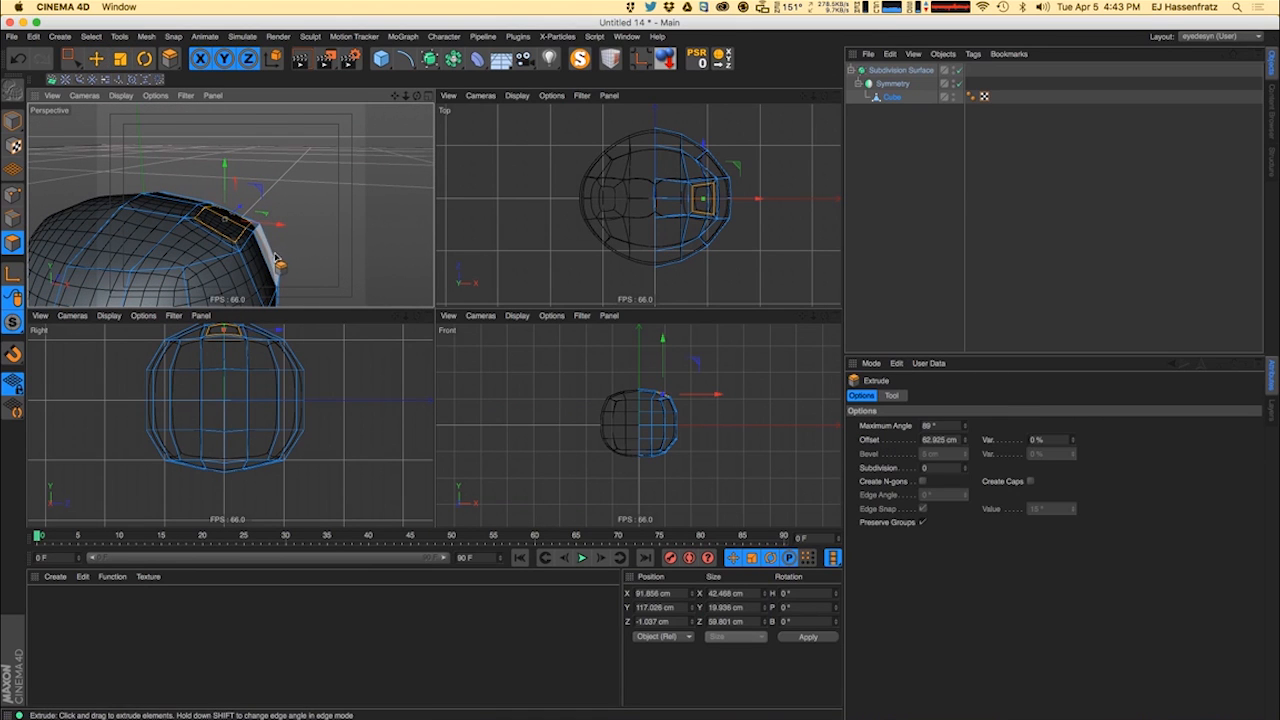
pyautogui.moveTo(291, 256); pyautogui.dragTo(213, 213)
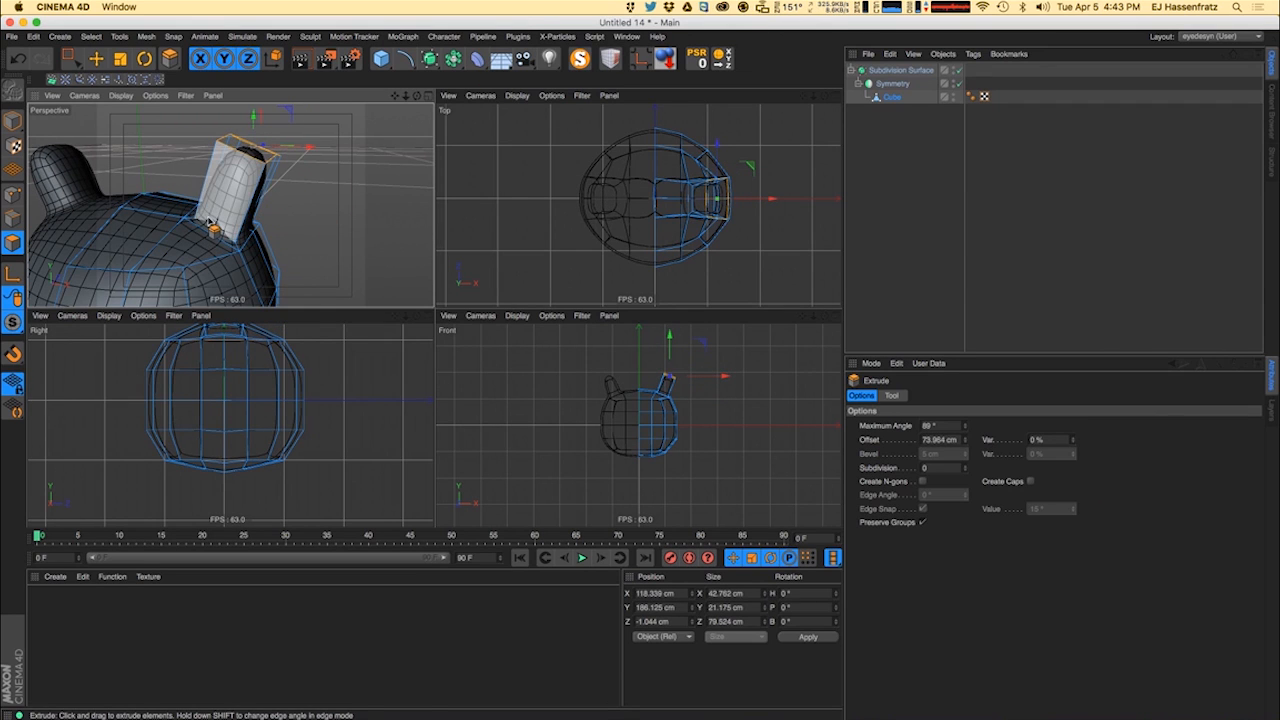
pyautogui.press('e')
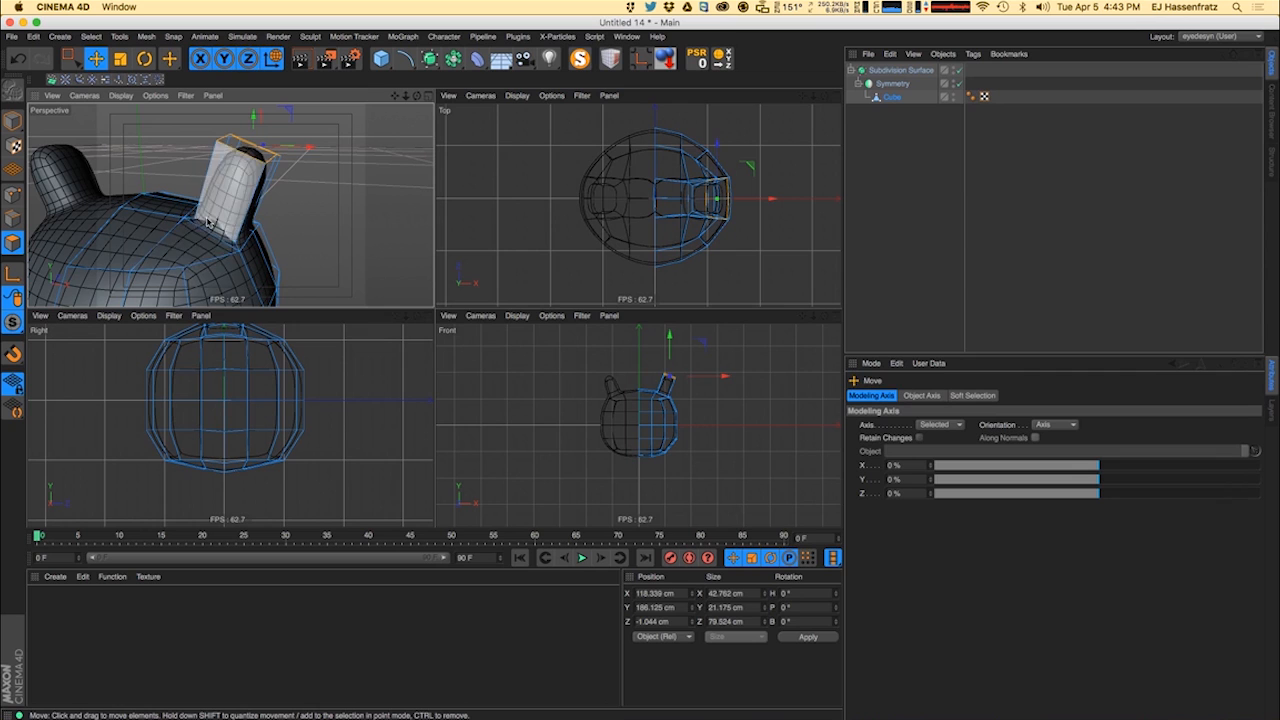
# - Loop-select the edges around the ear's base and scale the loop up to about 84 cm in X and 114 cm in Z
pyautogui.keyDown('alt'); pyautogui.moveTo(208, 222); pyautogui.dragTo(287, 243); pyautogui.keyUp('alt')
pyautogui.keyDown('alt'); pyautogui.moveTo(245, 225); pyautogui.dragTo(279, 230); pyautogui.keyUp('alt')
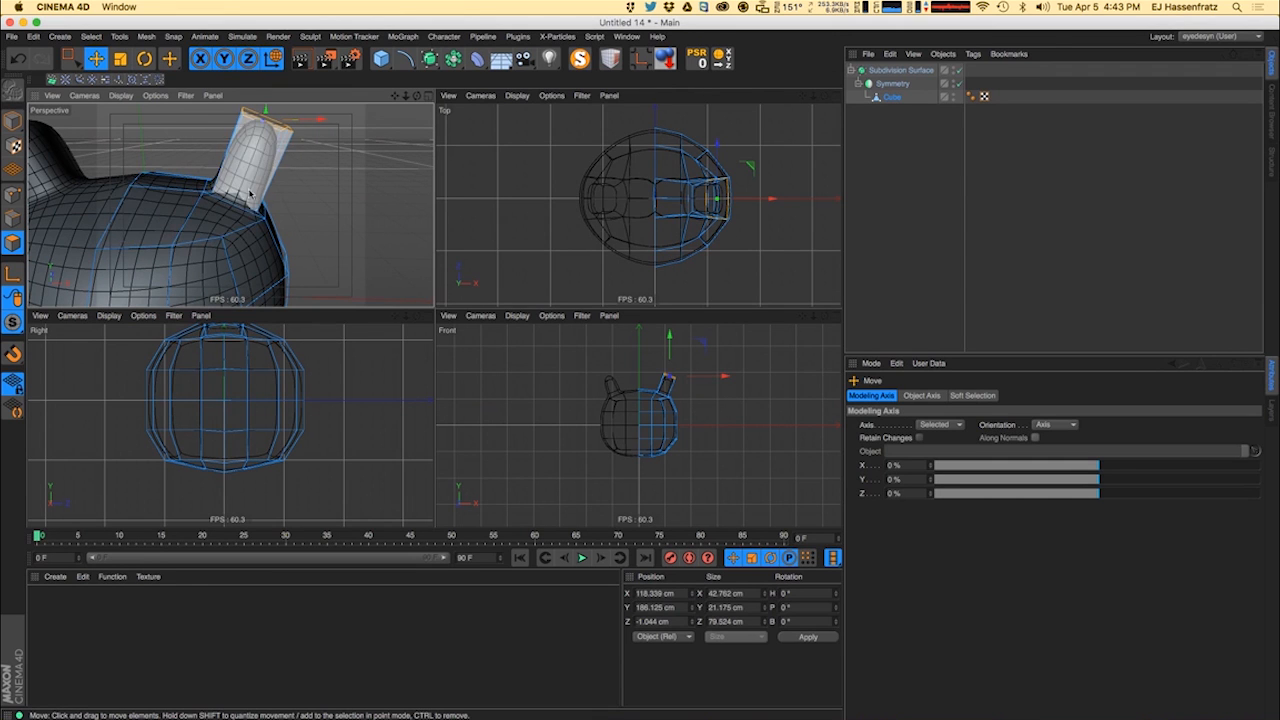
pyautogui.keyDown('alt'); pyautogui.moveTo(187, 217); pyautogui.dragTo(229, 208); pyautogui.keyUp('alt')
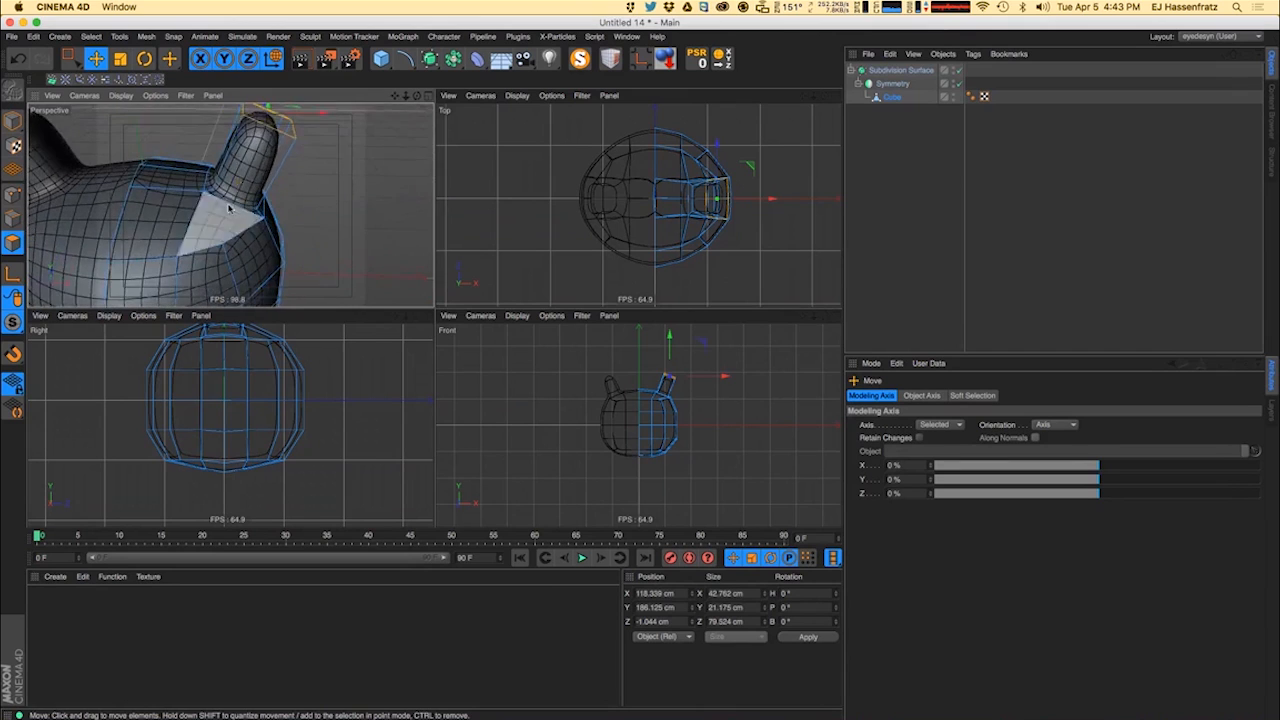
pyautogui.press('u')
pyautogui.press('l')
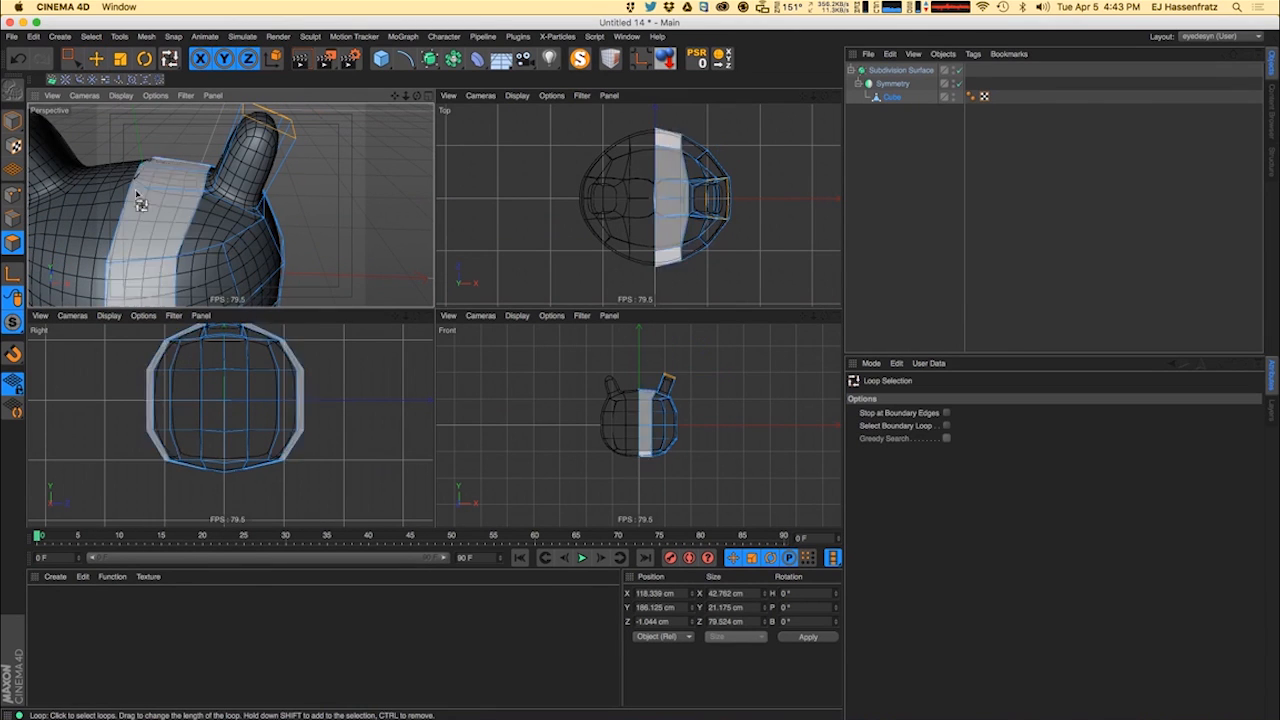
pyautogui.click(14, 216)
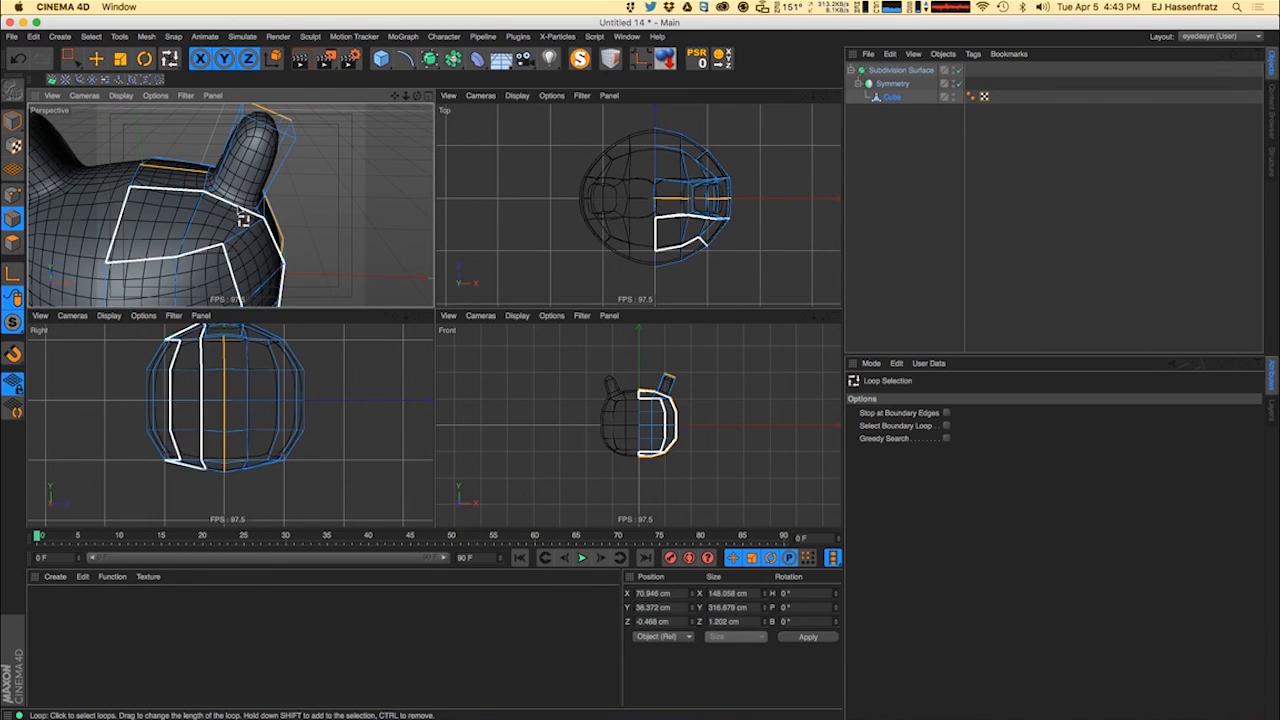
pyautogui.click(243, 214)
pyautogui.click(210, 205)
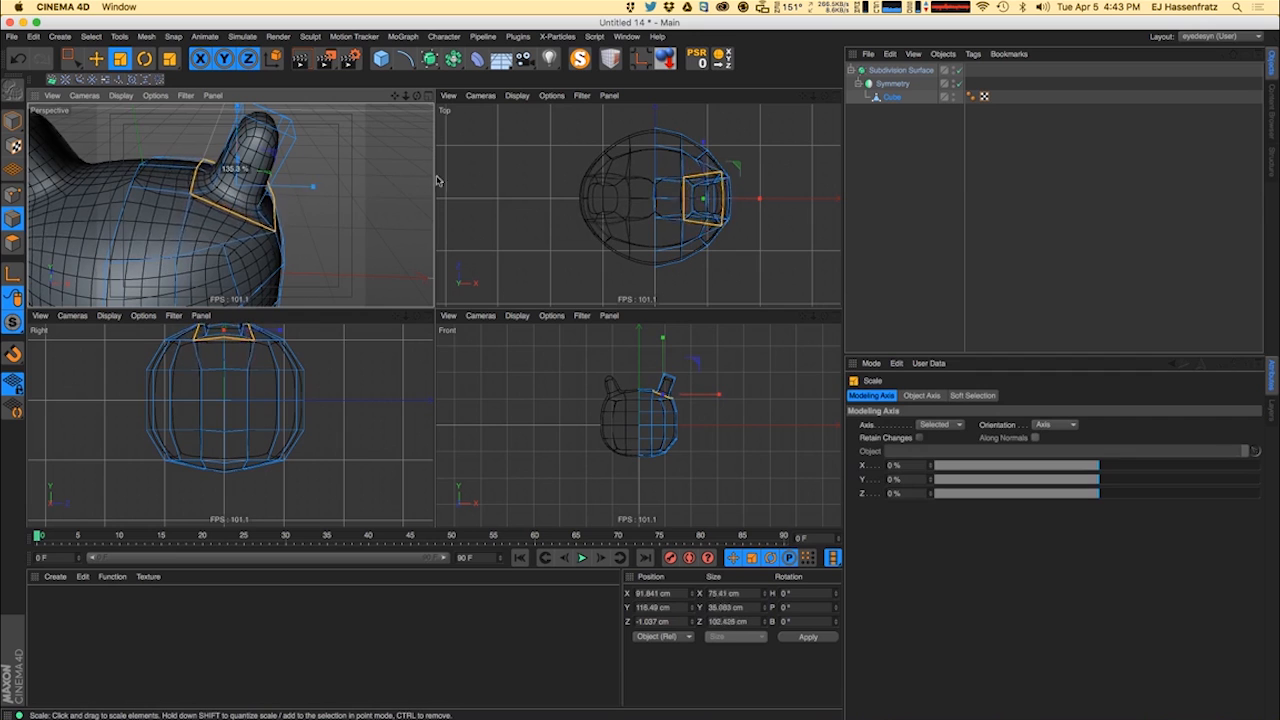
pyautogui.press('e')
pyautogui.keyDown('alt'); pyautogui.moveTo(271, 193); pyautogui.dragTo(250, 228); pyautogui.keyUp('alt')
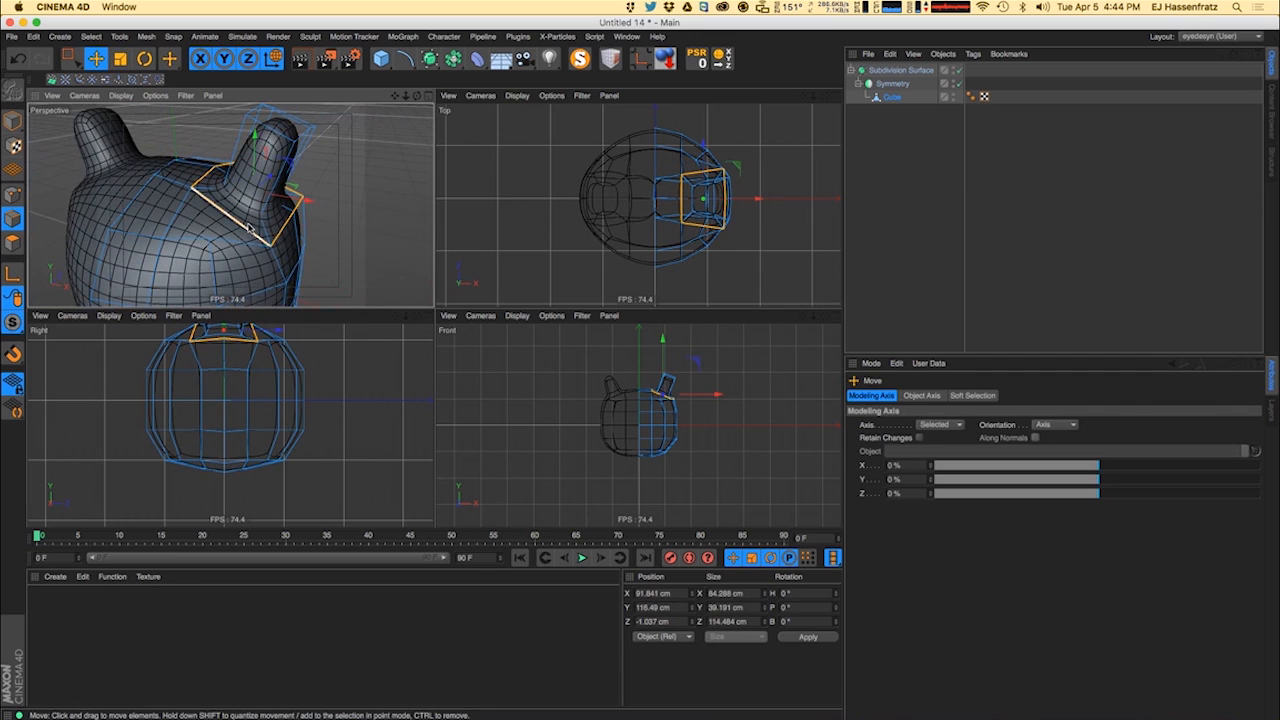
pyautogui.press('u')
pyautogui.press('l')
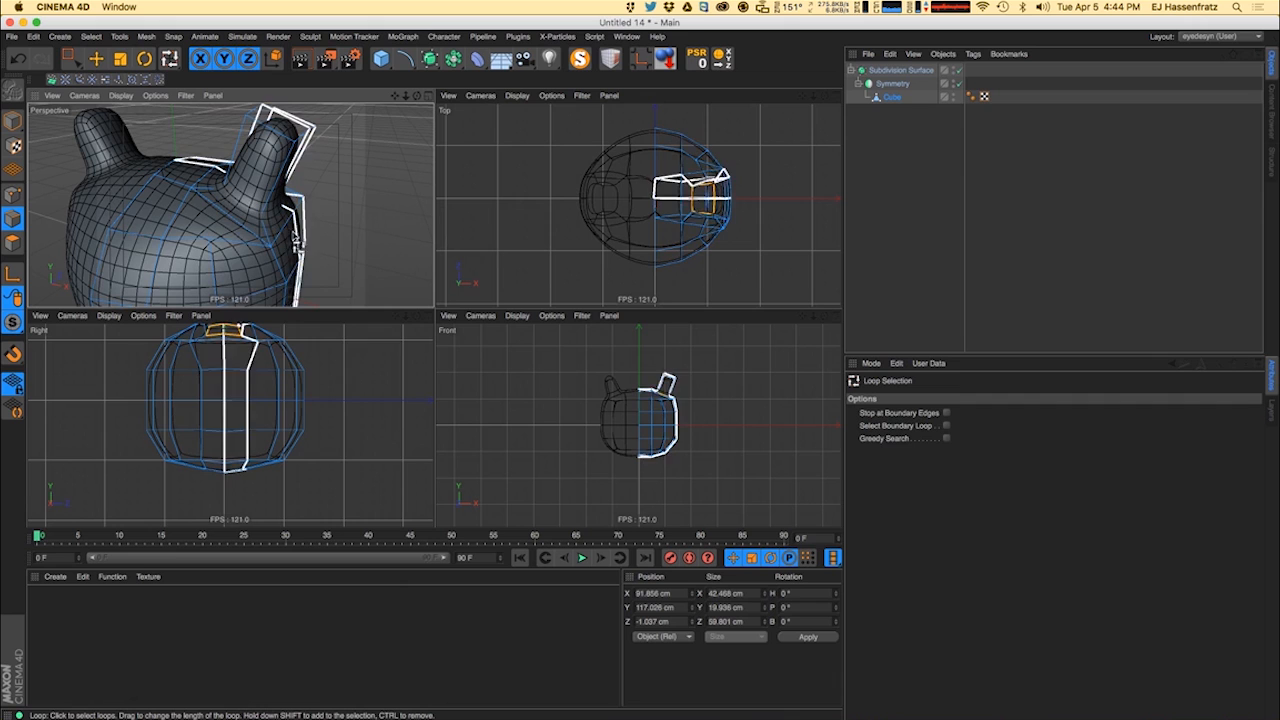
pyautogui.click(262, 216)
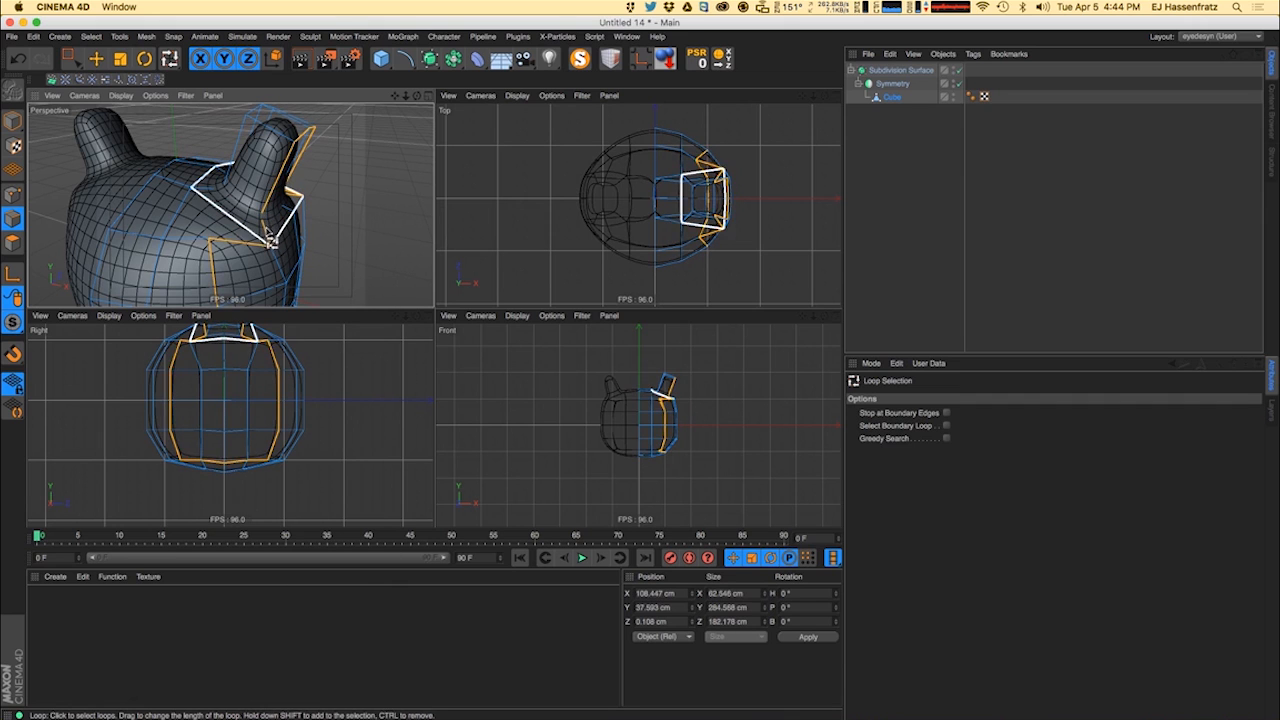
pyautogui.keyDown('alt'); pyautogui.moveTo(270, 190); pyautogui.dragTo(299, 211); pyautogui.keyUp('alt')
pyautogui.press('e')
# - In point mode, select the outer points of the enlarged ear-base loop and move them outward about 13.5 cm along X
pyautogui.click(13, 195)
pyautogui.press('0')
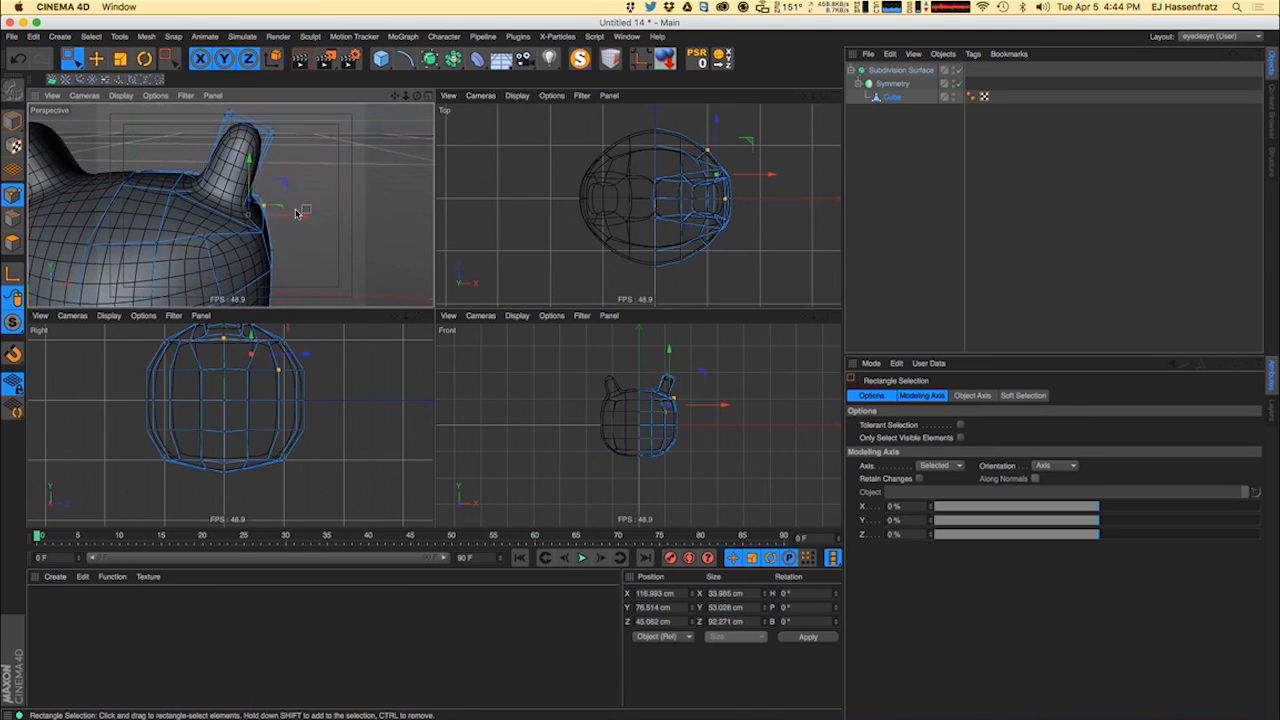
pyautogui.scroll(5, 740, 400)
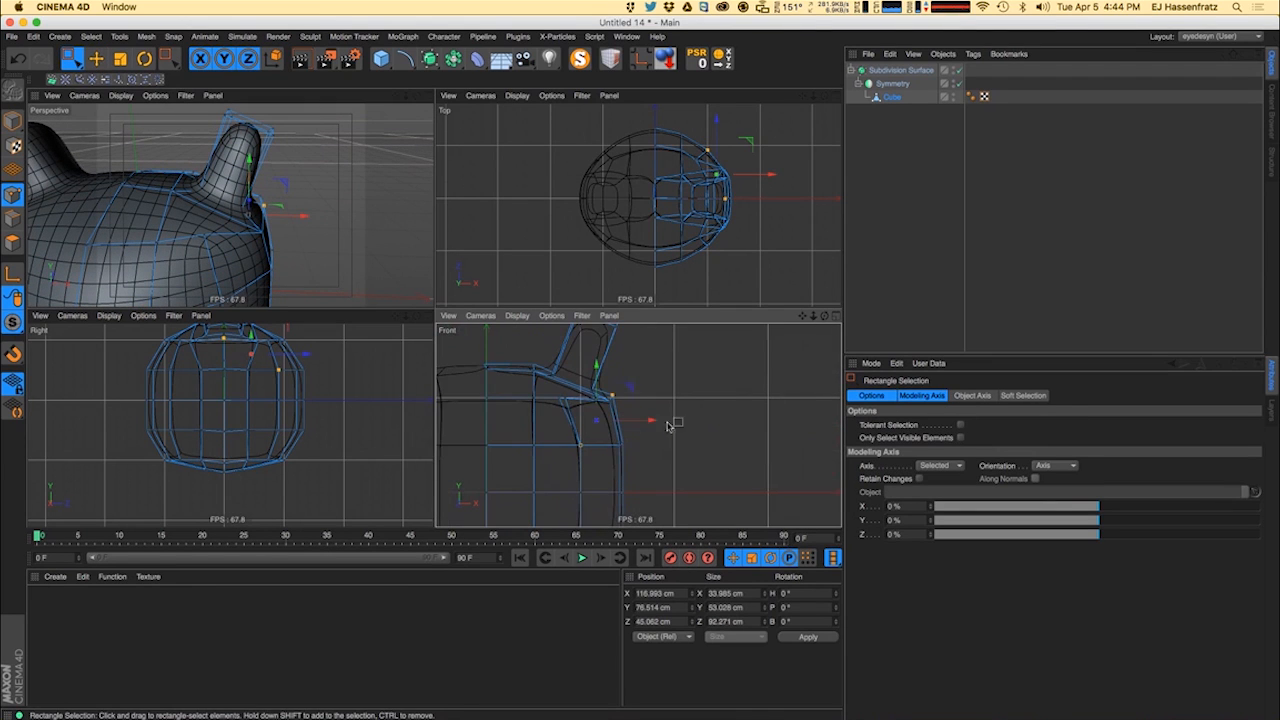
pyautogui.moveTo(644, 400); pyautogui.dragTo(655, 397)
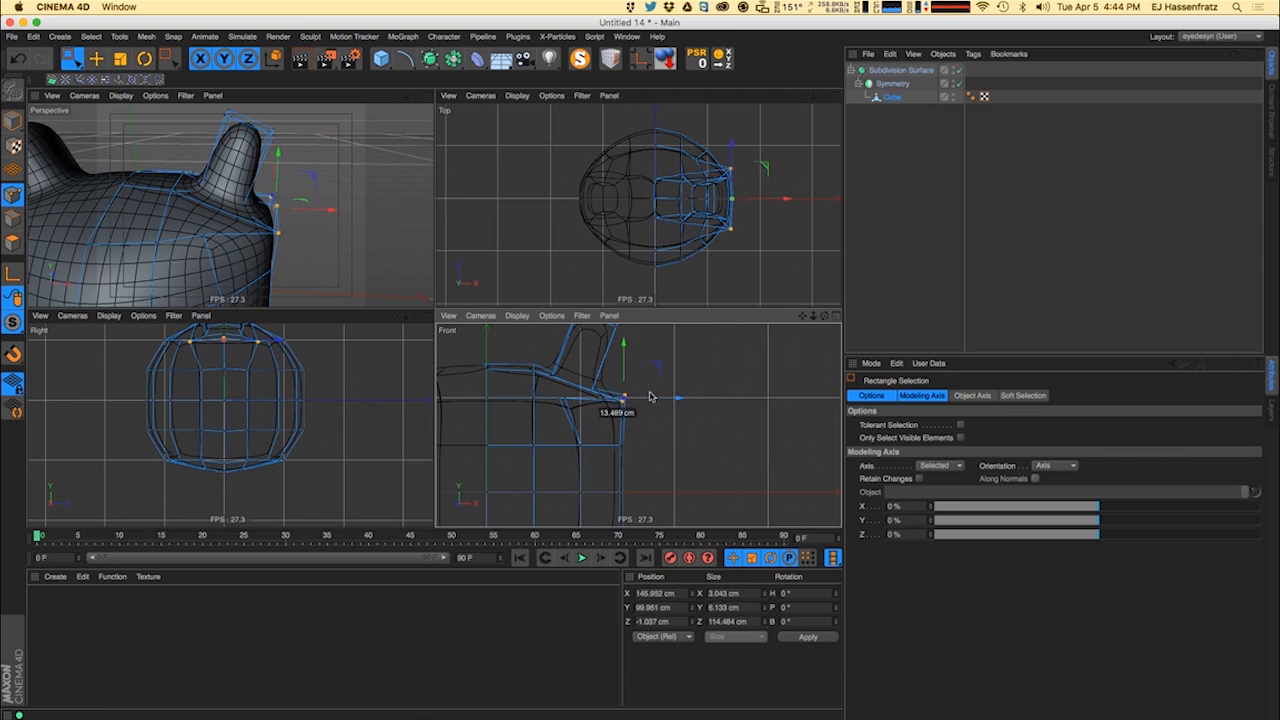
# - Move the ear's inner base points toward the head's centre and widen the ear's tip to about 72 cm in X
pyautogui.moveTo(503, 342); pyautogui.dragTo(566, 386)
pyautogui.keyDown('alt'); pyautogui.moveTo(584, 400); pyautogui.dragTo(632, 428, button='middle'); pyautogui.keyUp('alt')
pyautogui.moveTo(637, 400); pyautogui.dragTo(617, 400)
pyautogui.keyDown('alt'); pyautogui.moveTo(628, 376); pyautogui.dragTo(639, 411, button='middle'); pyautogui.keyUp('alt')
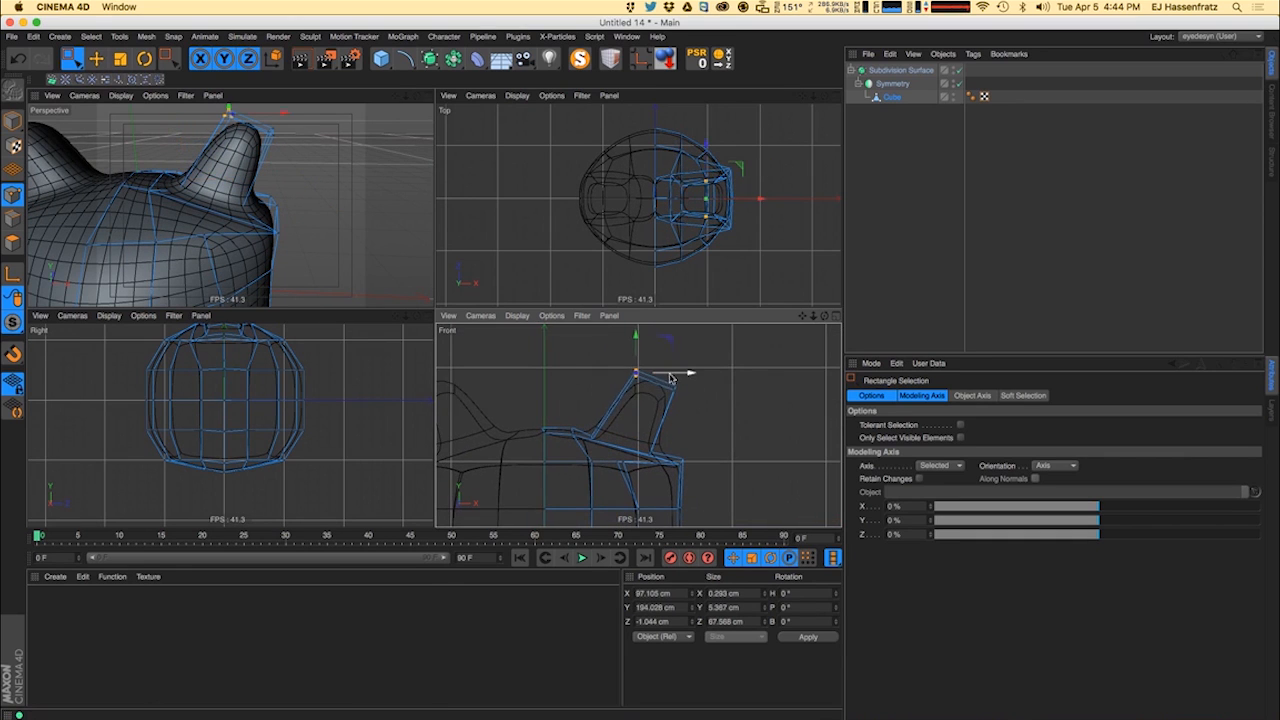
pyautogui.moveTo(686, 373); pyautogui.dragTo(696, 416)
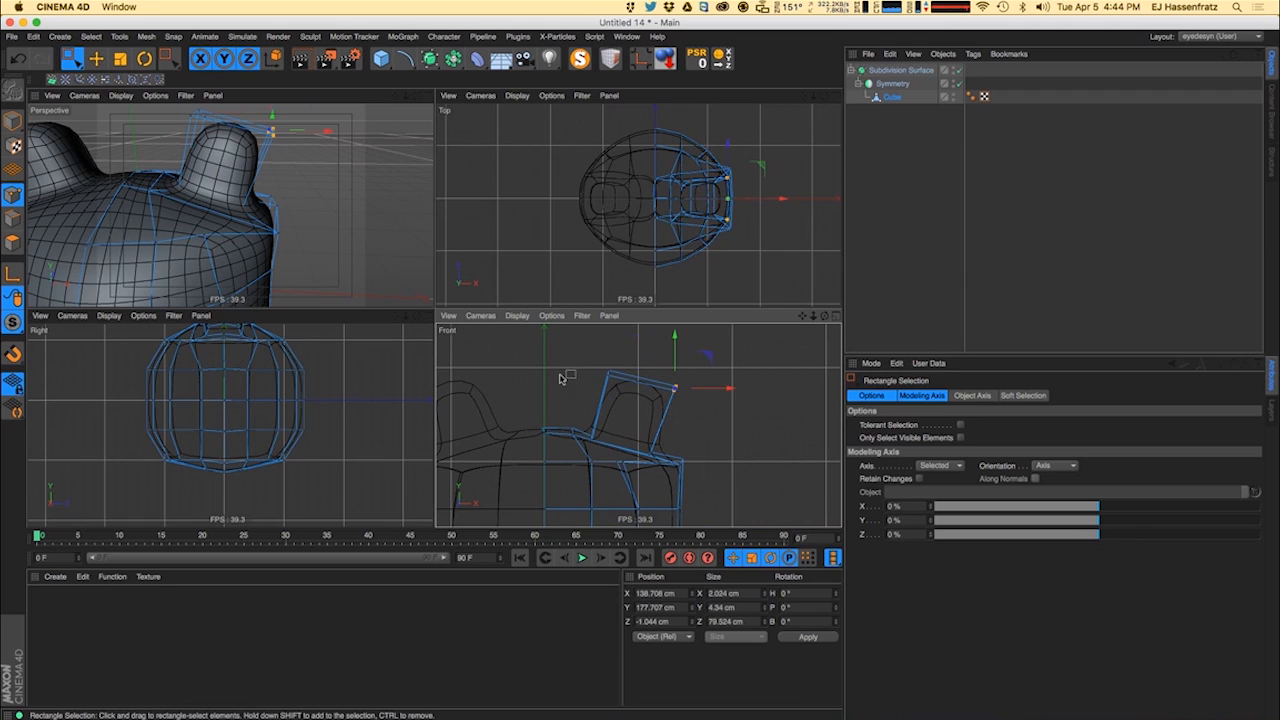
# - Rectangle-select the ear's points and scale them along Z to narrow the tip to about 51 cm
pyautogui.keyDown('alt'); pyautogui.moveTo(250, 388); pyautogui.dragTo(269, 474, button='middle'); pyautogui.keyUp('alt')
pyautogui.keyDown('alt'); pyautogui.moveTo(269, 474); pyautogui.dragTo(272, 351, button='right'); pyautogui.keyUp('alt')
pyautogui.keyDown('alt'); pyautogui.moveTo(262, 354); pyautogui.dragTo(259, 394, button='middle'); pyautogui.keyUp('alt')
pyautogui.moveTo(179, 345); pyautogui.dragTo(334, 471)
pyautogui.moveTo(185, 345); pyautogui.dragTo(312, 484)
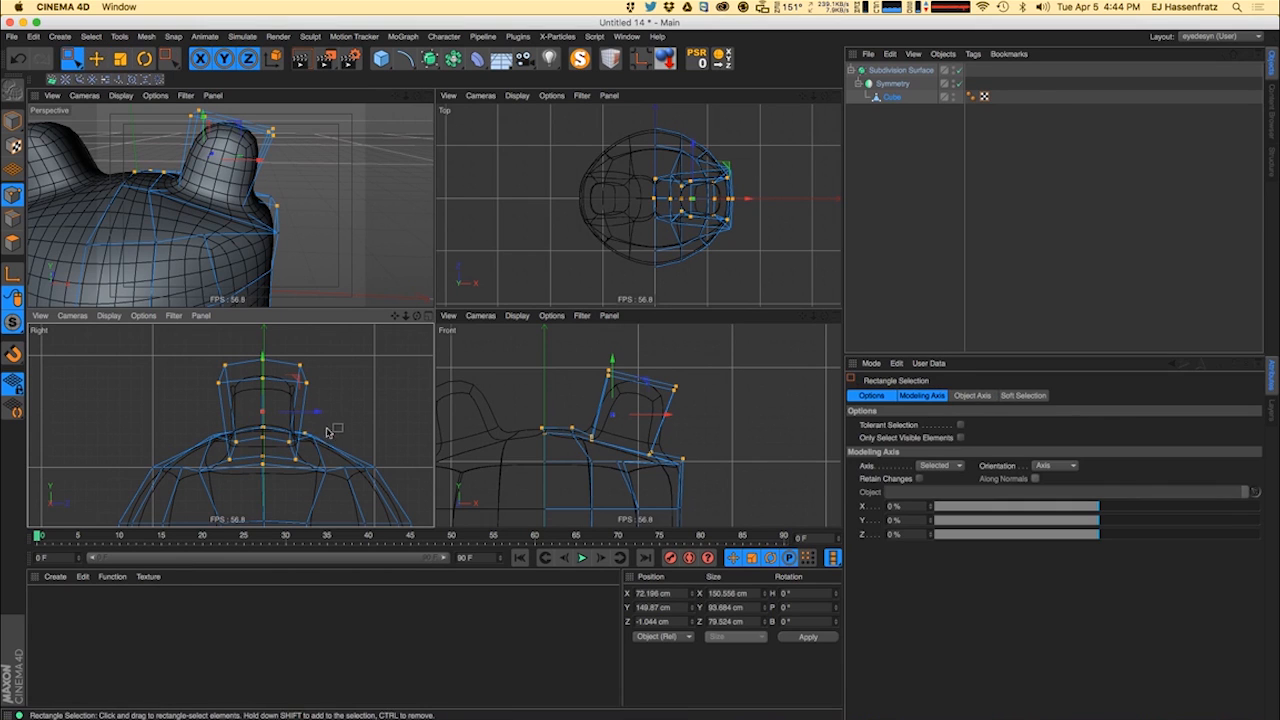
pyautogui.press('t')
pyautogui.moveTo(320, 428); pyautogui.dragTo(298, 421)
# - Switch to polygon editing and select the ear's front polygon
pyautogui.keyDown('alt'); pyautogui.moveTo(140, 180); pyautogui.dragTo(48, 211); pyautogui.keyUp('alt')
pyautogui.click(13, 242)
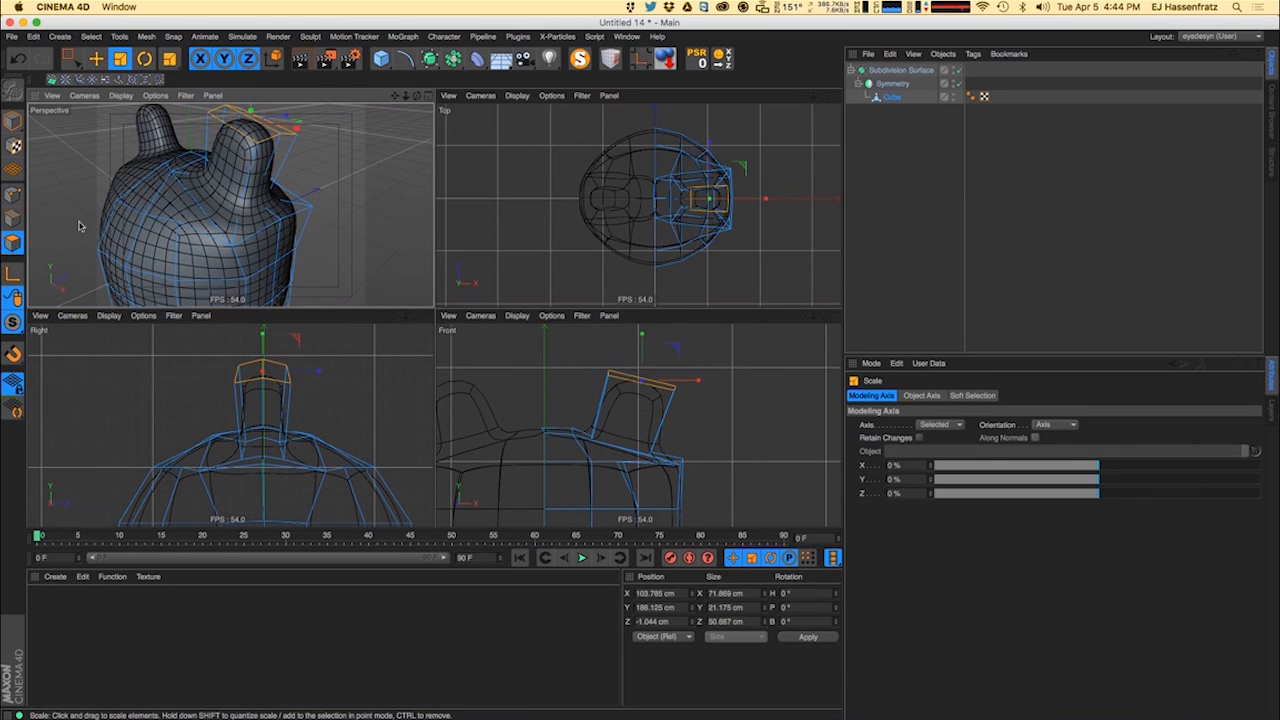
pyautogui.click(234, 165)
pyautogui.keyDown('alt'); pyautogui.moveTo(214, 222); pyautogui.dragTo(195, 180); pyautogui.keyUp('alt')
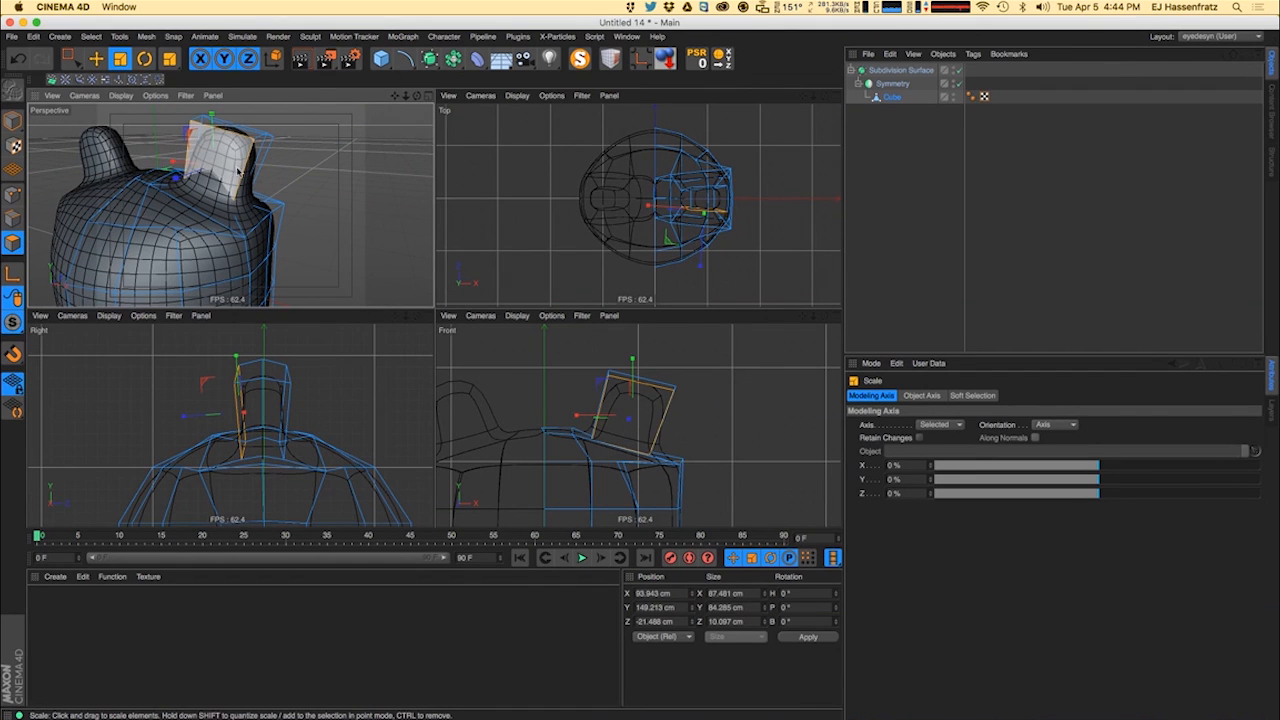
# - Try scaling the ear's front polygon down to about 54 cm in X and 52 cm in Y, and undo it
pyautogui.press('w')
pyautogui.moveTo(300, 177); pyautogui.dragTo(209, 199)
pyautogui.press('super+z')
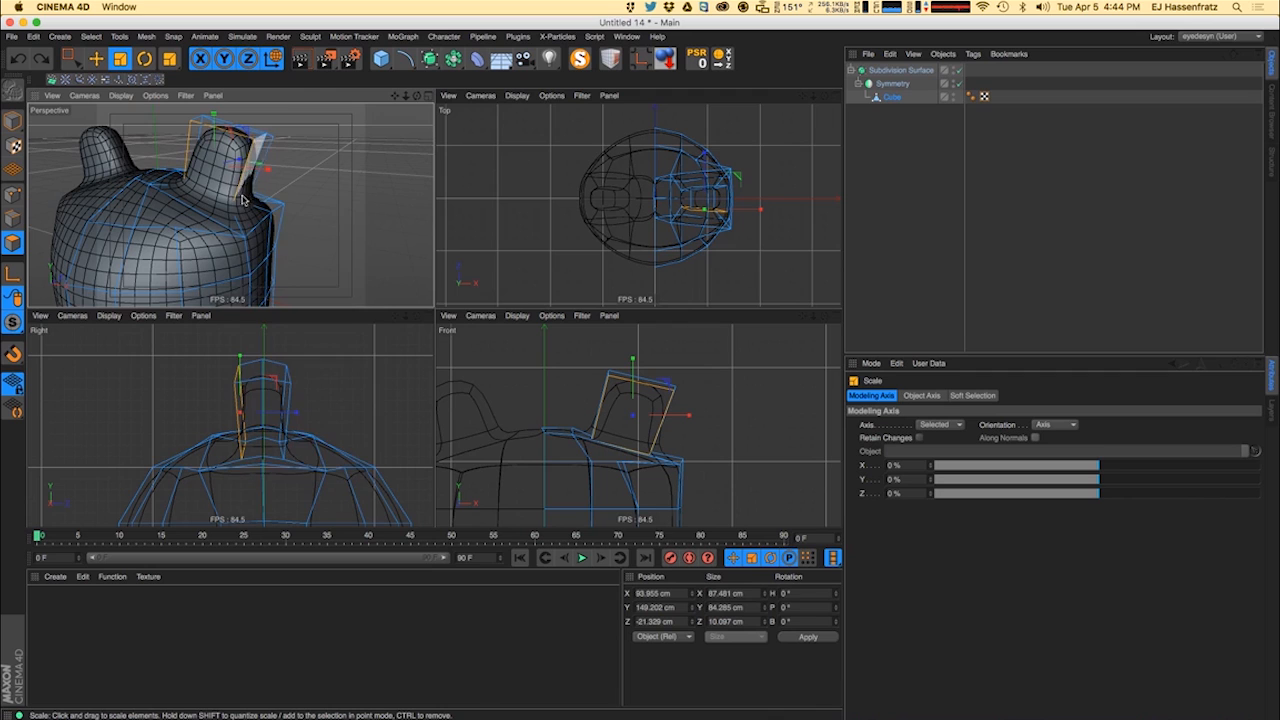
pyautogui.moveTo(308, 180); pyautogui.dragTo(157, 231)
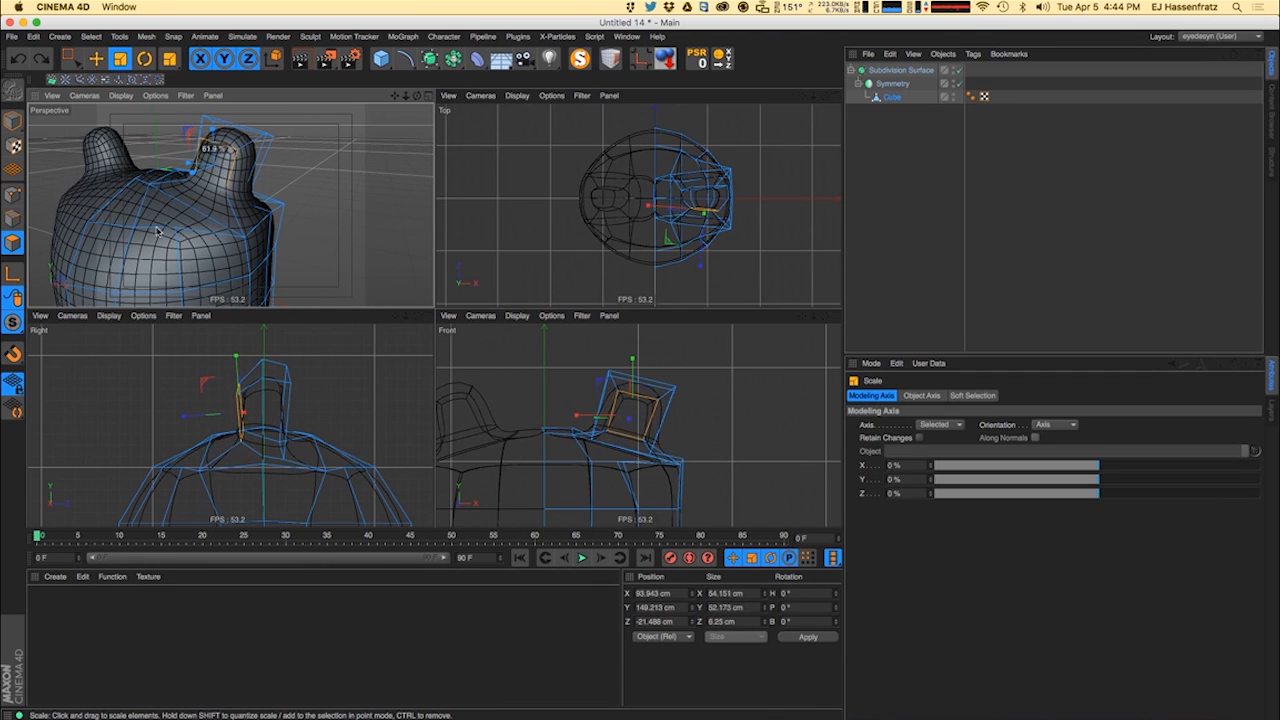
pyautogui.press('super+z')
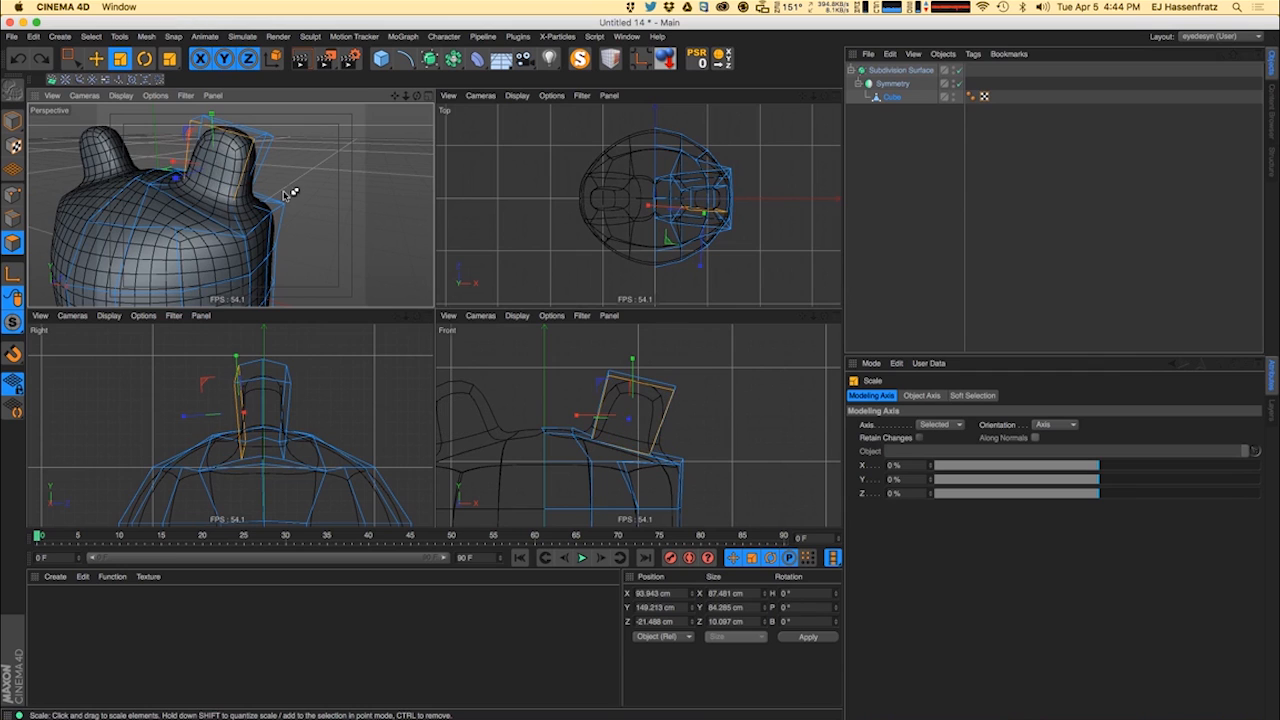
# - Inset the ear's front polygon with Extrude Inner to about 44 cm in X and Y, and extrude it inward into the ear
pyautogui.keyDown('alt'); pyautogui.moveTo(238, 170); pyautogui.dragTo(197, 180); pyautogui.keyUp('alt')
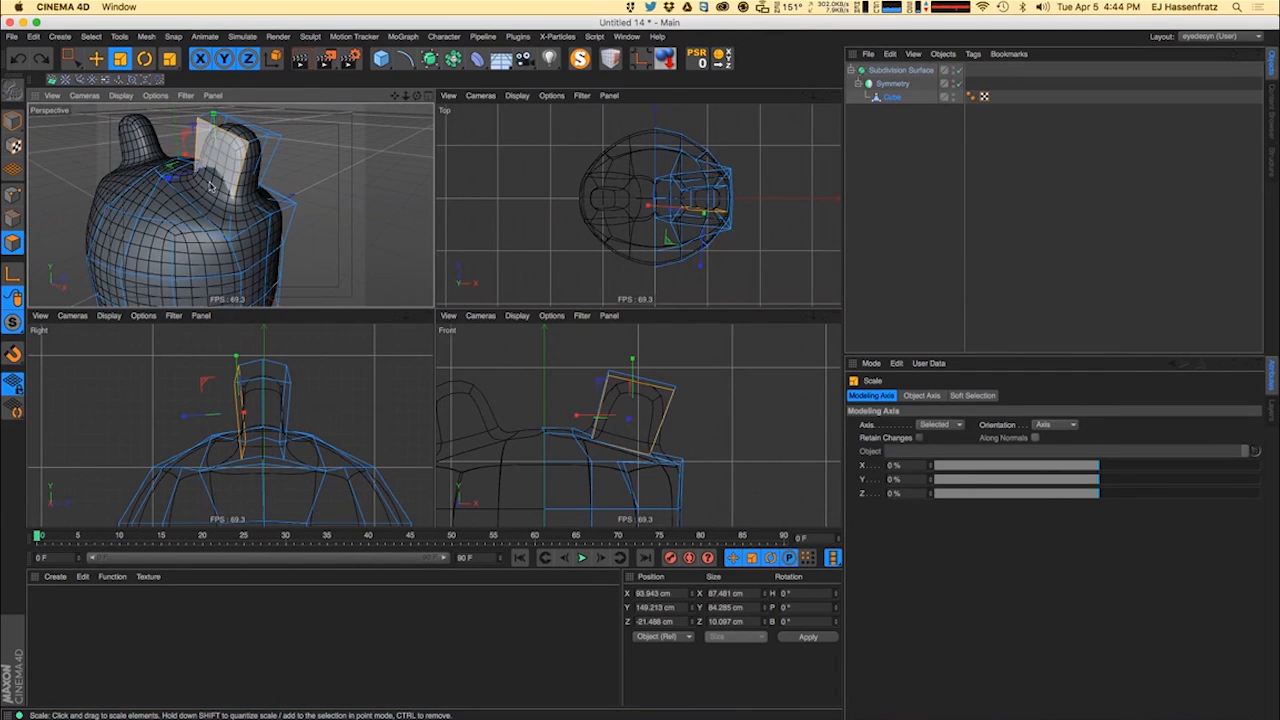
pyautogui.press('i')
pyautogui.moveTo(340, 165); pyautogui.dragTo(229, 203)
pyautogui.keyDown('alt'); pyautogui.moveTo(229, 203); pyautogui.dragTo(197, 185); pyautogui.keyUp('alt')
pyautogui.press('d')
pyautogui.press('e')
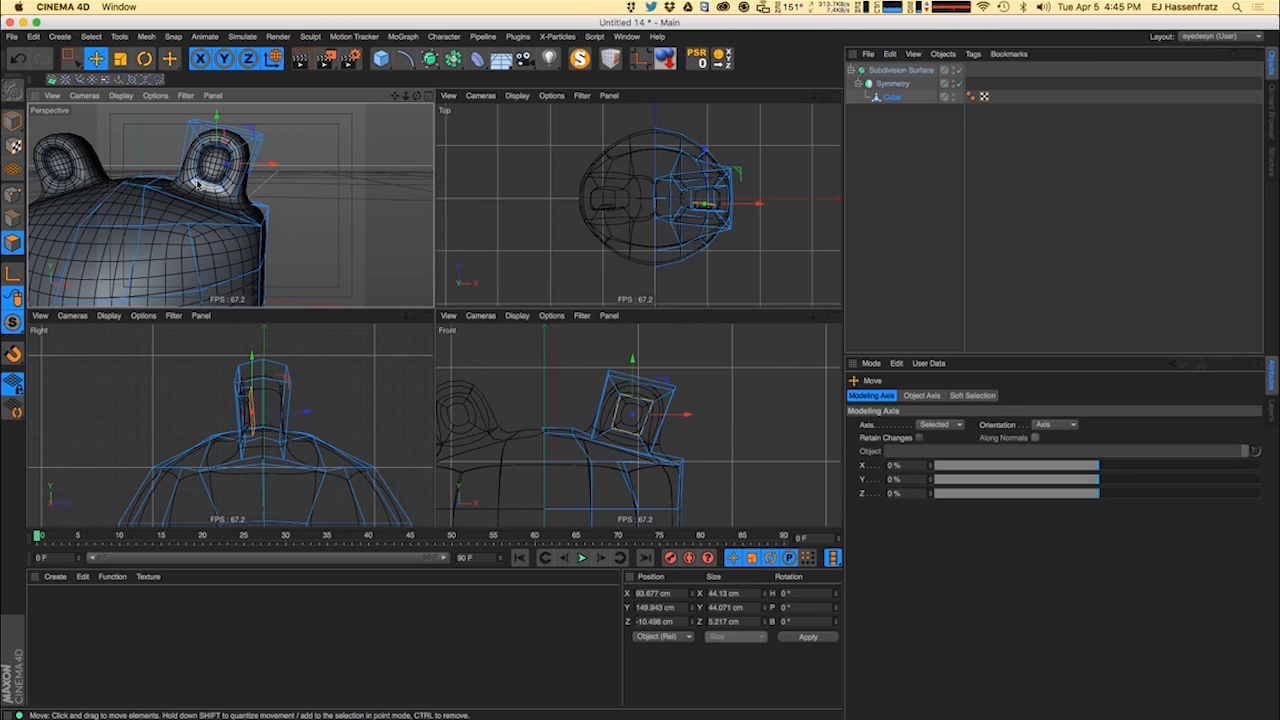
# - In point mode, move the outer points of the loop below the ear inward and down to about X 136 cm and Y 76 cm
pyautogui.scroll(-5, 207, 212)
pyautogui.moveTo(229, 203)
pyautogui.keyDown('alt'); pyautogui.mouseDown()
pyautogui.moveTo(195, 206)
pyautogui.moveTo(222, 205)
pyautogui.mouseUp(); pyautogui.keyUp('alt')
pyautogui.click(13, 196)
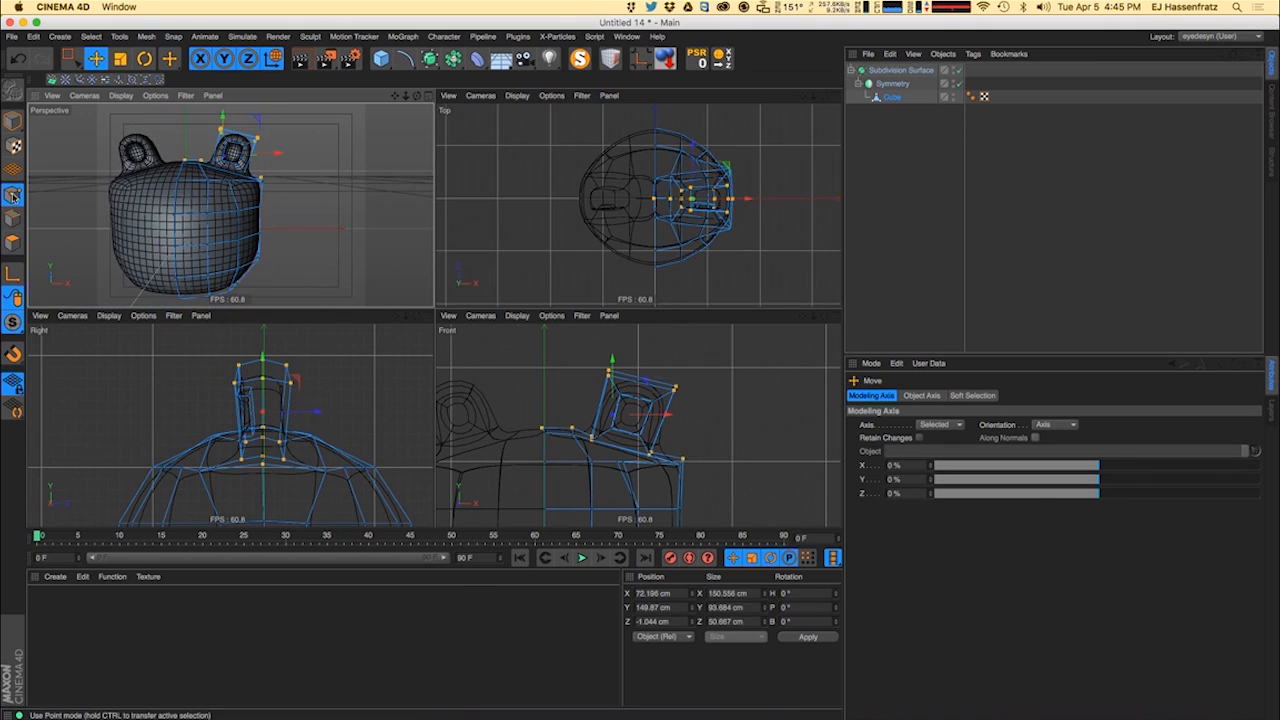
pyautogui.click(69, 61)
pyautogui.keyDown('alt'); pyautogui.moveTo(352, 434); pyautogui.dragTo(298, 332, button='middle'); pyautogui.keyUp('alt')
pyautogui.keyDown('alt'); pyautogui.moveTo(680, 477); pyautogui.dragTo(684, 434, button='middle'); pyautogui.keyUp('alt')
pyautogui.scroll(-1, 683, 433)
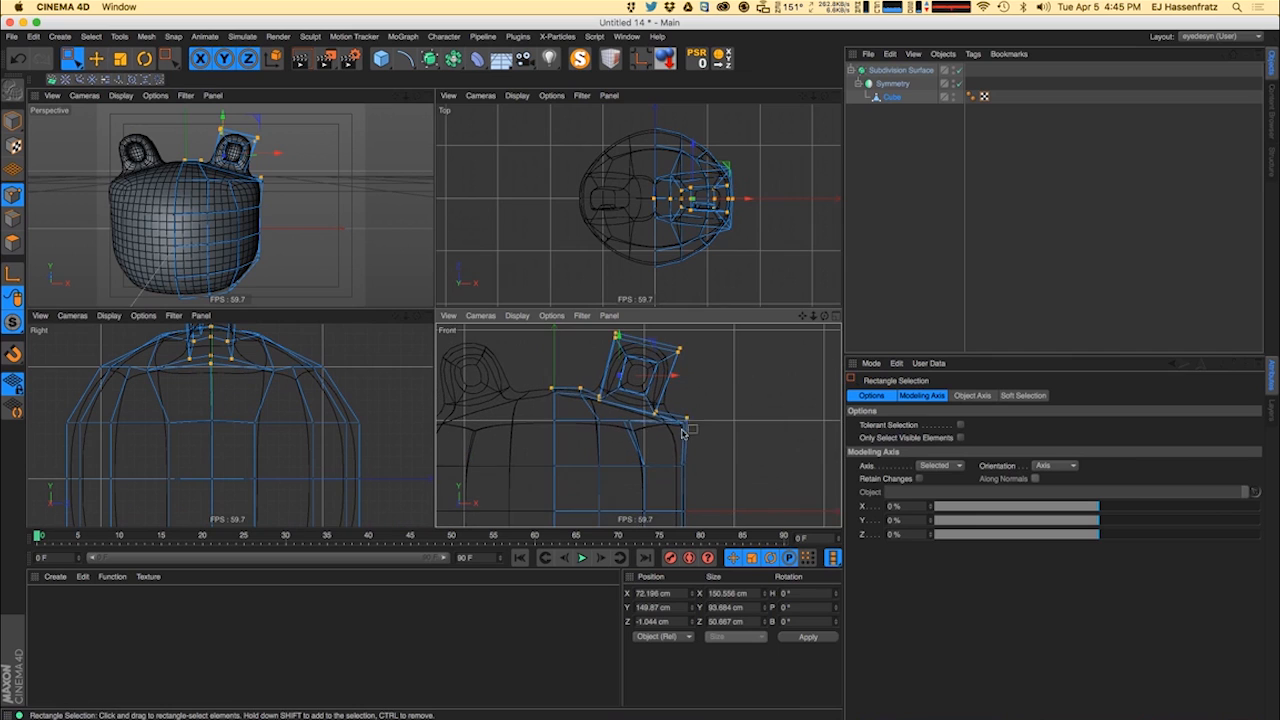
pyautogui.keyDown('alt'); pyautogui.moveTo(575, 375); pyautogui.dragTo(563, 407, button='middle'); pyautogui.keyUp('alt')
pyautogui.moveTo(506, 354); pyautogui.dragTo(695, 445)
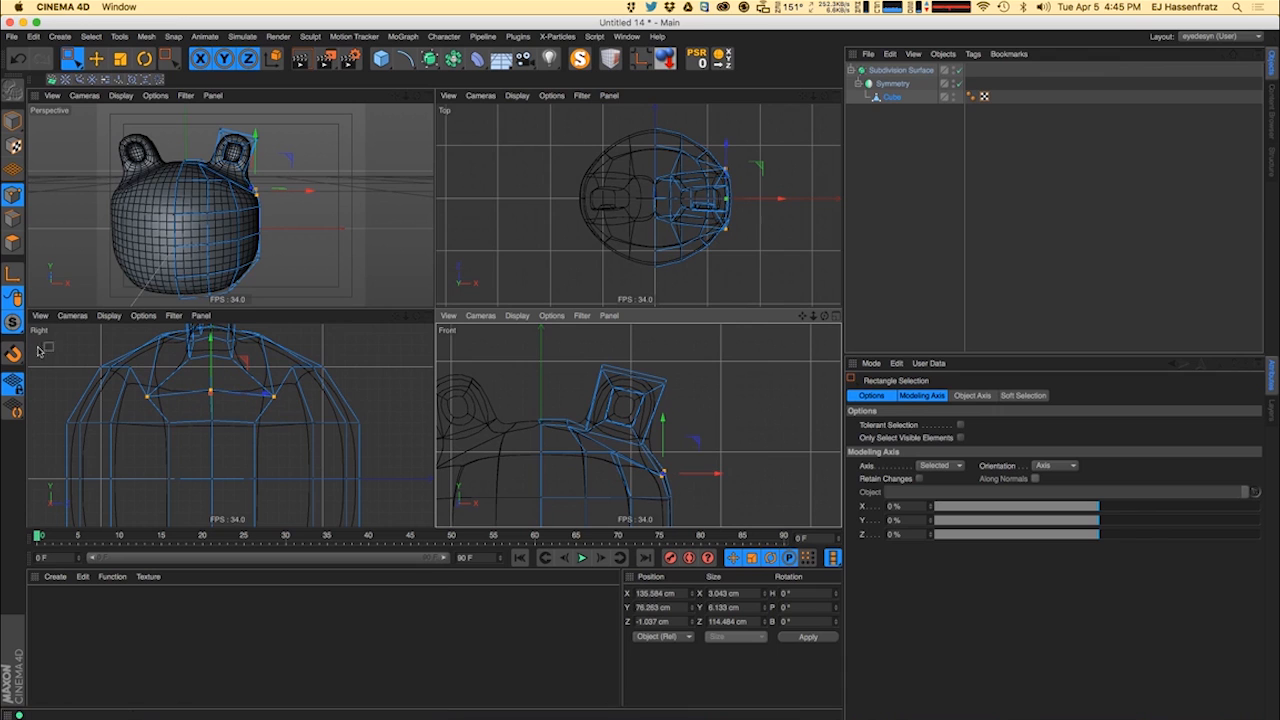
# - Rectangle-select all ear points, tilt them slightly outward and enlarge the ear to about 114 cm in X and 113 cm in Y
pyautogui.scroll(-3, 208, 228)
pyautogui.moveTo(208, 228)
pyautogui.keyDown('alt'); pyautogui.mouseDown()
pyautogui.moveTo(255, 226)
pyautogui.moveTo(198, 225)
pyautogui.mouseUp(); pyautogui.keyUp('alt')
pyautogui.keyDown('alt'); pyautogui.moveTo(212, 177); pyautogui.dragTo(234, 172); pyautogui.keyUp('alt')
pyautogui.moveTo(575, 348); pyautogui.dragTo(686, 452)
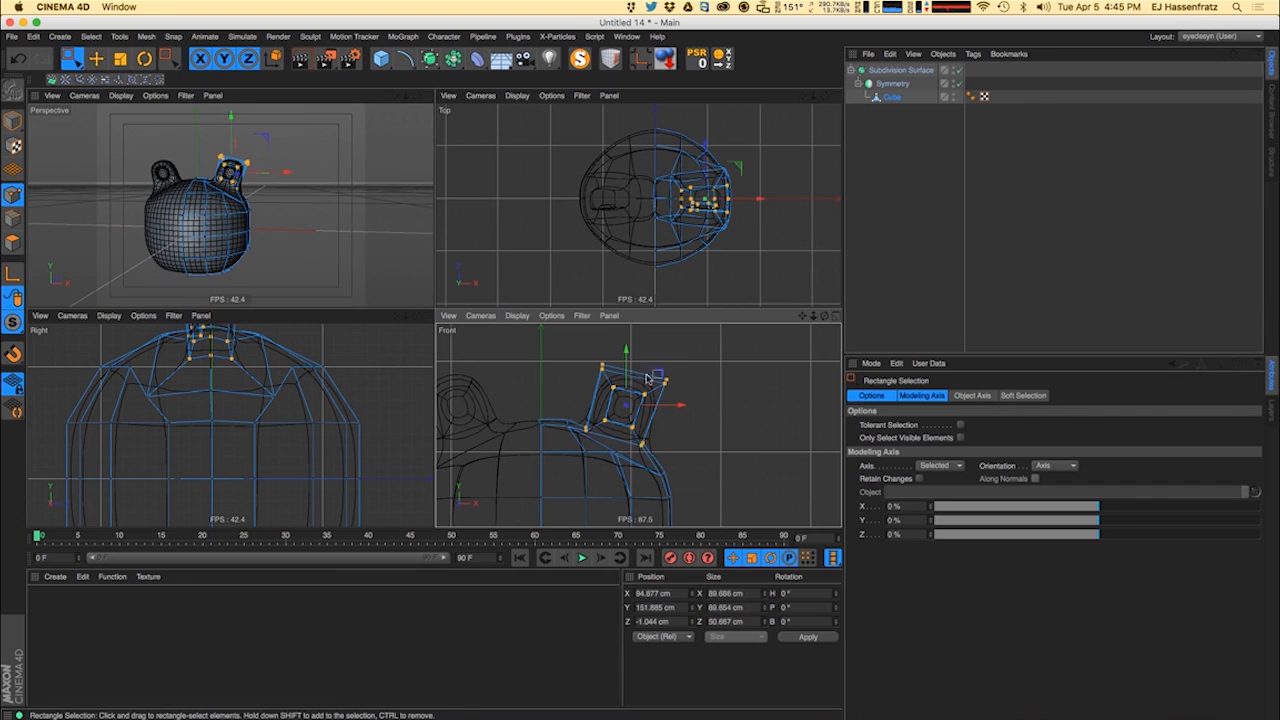
pyautogui.press('r')
pyautogui.moveTo(650, 379); pyautogui.dragTo(731, 385)
pyautogui.press('t')
pyautogui.press('e')
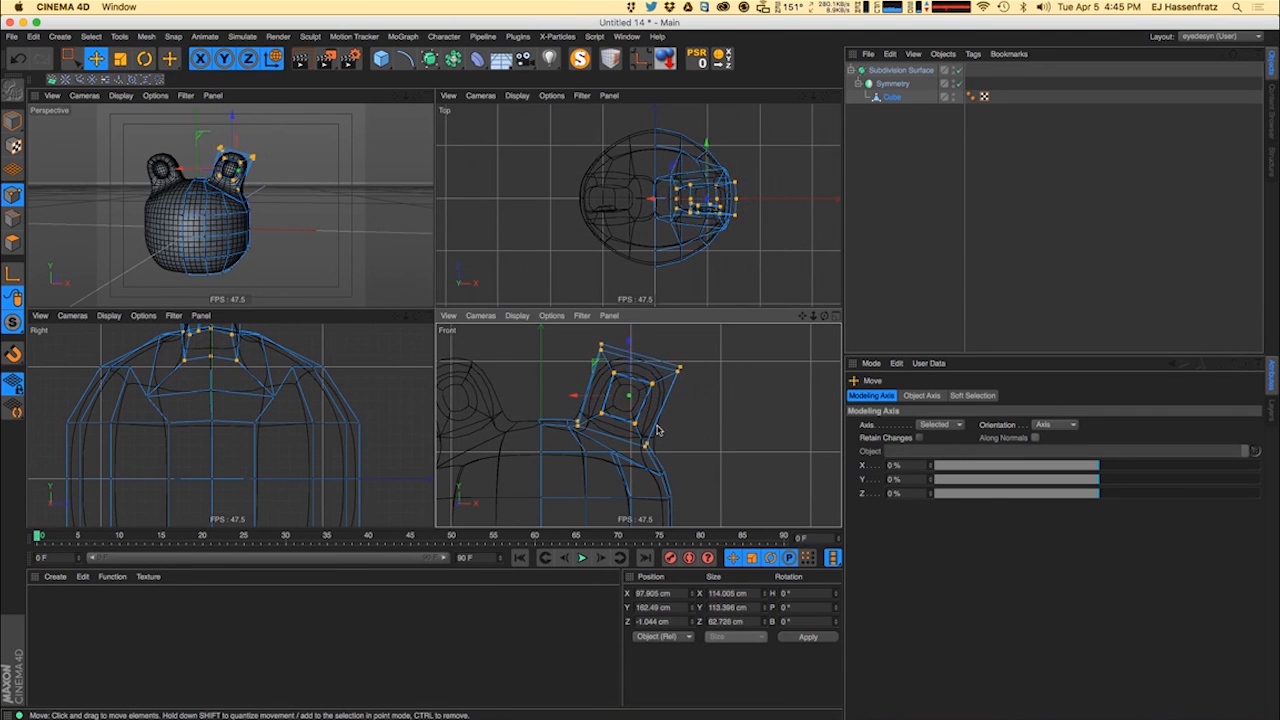
# - Rotate the ear slightly further outward and reposition it at about X 102 cm and Y 162 cm
pyautogui.moveTo(658, 430); pyautogui.dragTo(659, 436)
pyautogui.press('r')
pyautogui.keyDown('alt'); pyautogui.moveTo(666, 457); pyautogui.dragTo(681, 433, button='middle'); pyautogui.keyUp('alt')
pyautogui.keyDown('alt'); pyautogui.moveTo(681, 433); pyautogui.dragTo(643, 448, button='right'); pyautogui.keyUp('alt')
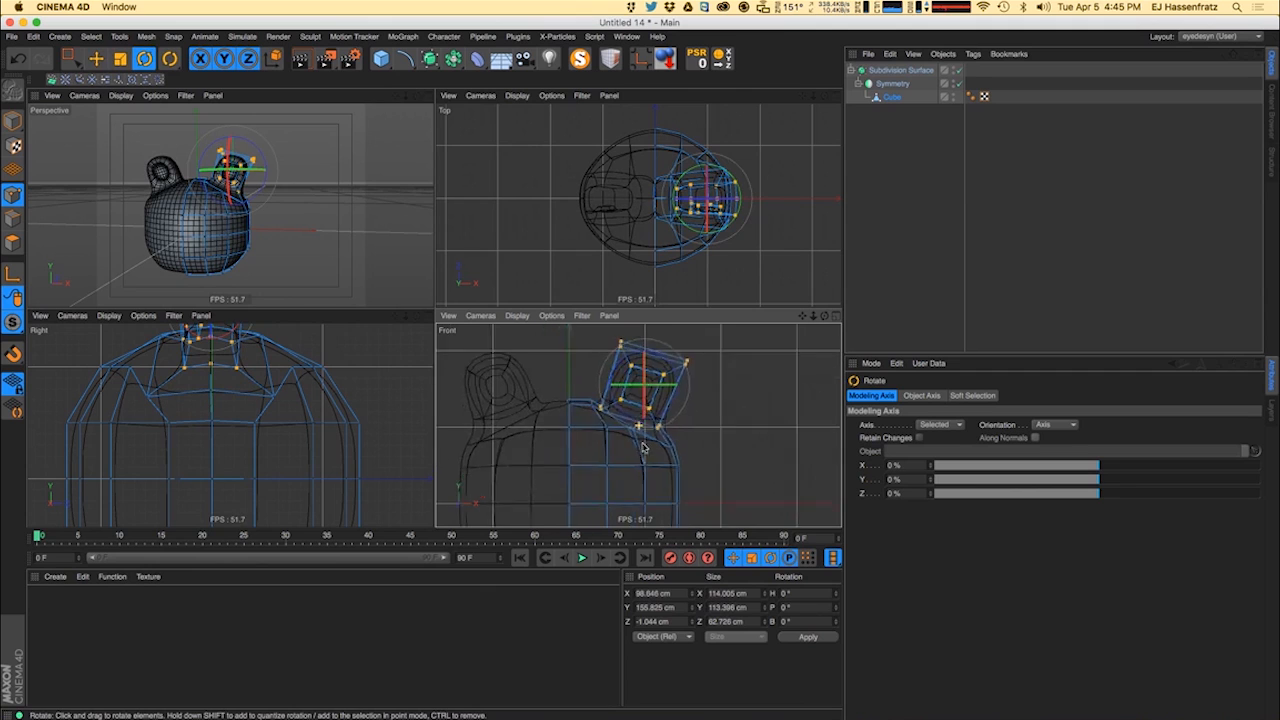
pyautogui.keyDown('alt'); pyautogui.moveTo(643, 448); pyautogui.dragTo(651, 436, button='middle'); pyautogui.keyUp('alt')
pyautogui.moveTo(683, 362)
pyautogui.mouseDown()
pyautogui.moveTo(670, 382)
pyautogui.moveTo(674, 356)
pyautogui.mouseUp()
pyautogui.press('e')
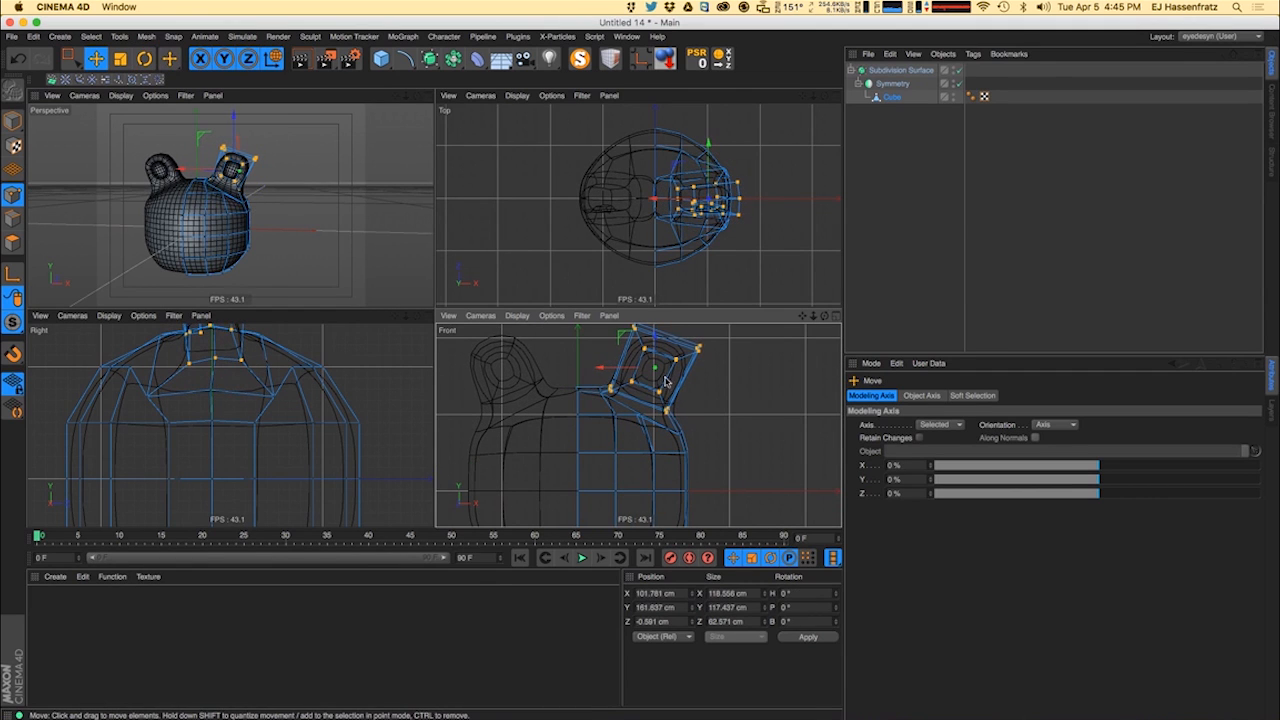
# - Pull the head's outer side points outward along X, placing the pair above the middle at about X 152 cm
pyautogui.click(70, 58)
pyautogui.scroll(-3, 600, 410)
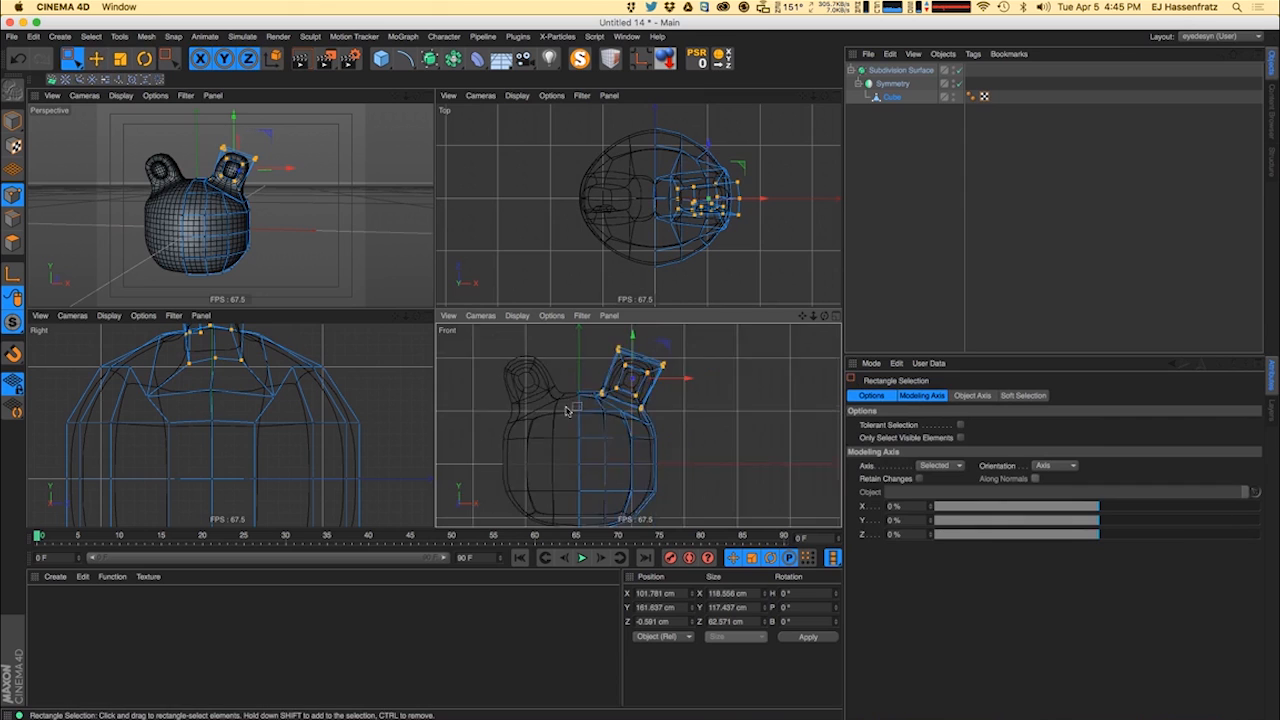
pyautogui.keyDown('alt'); pyautogui.moveTo(602, 427); pyautogui.dragTo(550, 355, button='middle'); pyautogui.keyUp('alt')
pyautogui.moveTo(640, 388); pyautogui.dragTo(653, 389)
pyautogui.moveTo(590, 349); pyautogui.dragTo(646, 365)
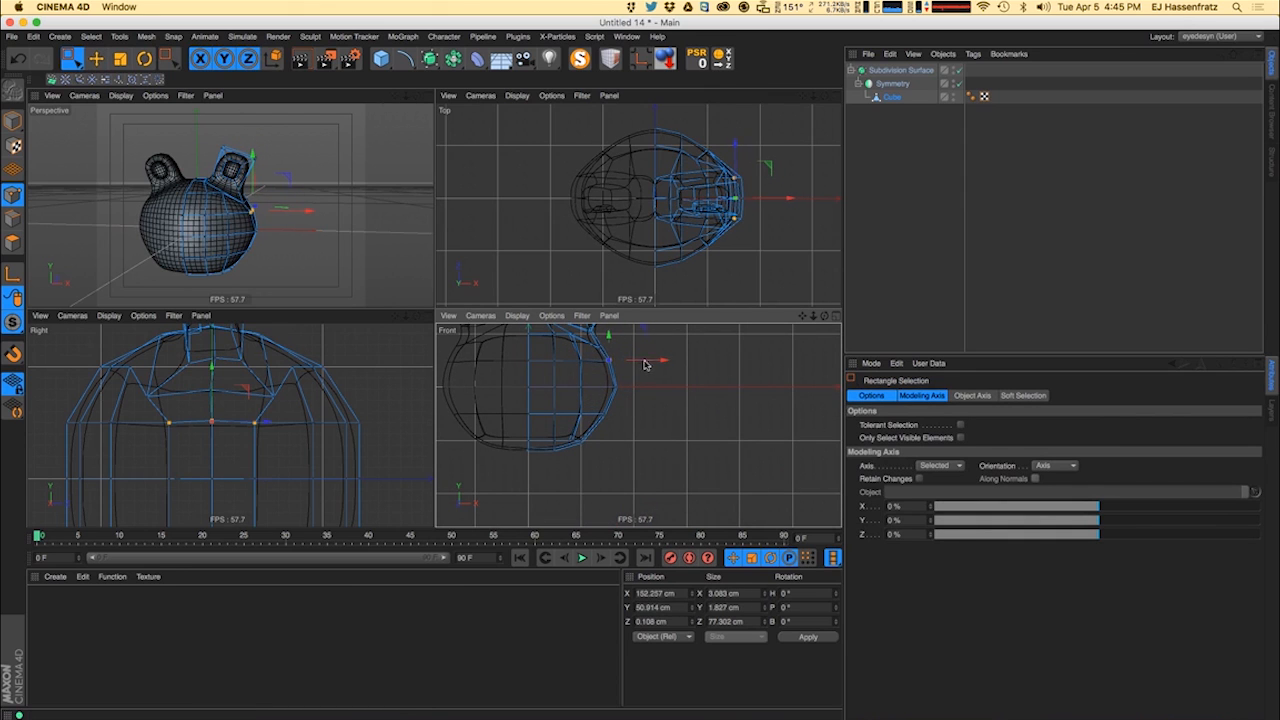
# - Move the side points of the middle and lower rows inward to about X 141 cm, and set the bottom outer points at about Y -92 cm
pyautogui.keyDown('alt'); pyautogui.moveTo(226, 245); pyautogui.dragTo(135, 222); pyautogui.keyUp('alt')
pyautogui.keyDown('alt'); pyautogui.moveTo(226, 245); pyautogui.dragTo(263, 243, button='right'); pyautogui.keyUp('alt')
pyautogui.moveTo(266, 277); pyautogui.dragTo(321, 267)
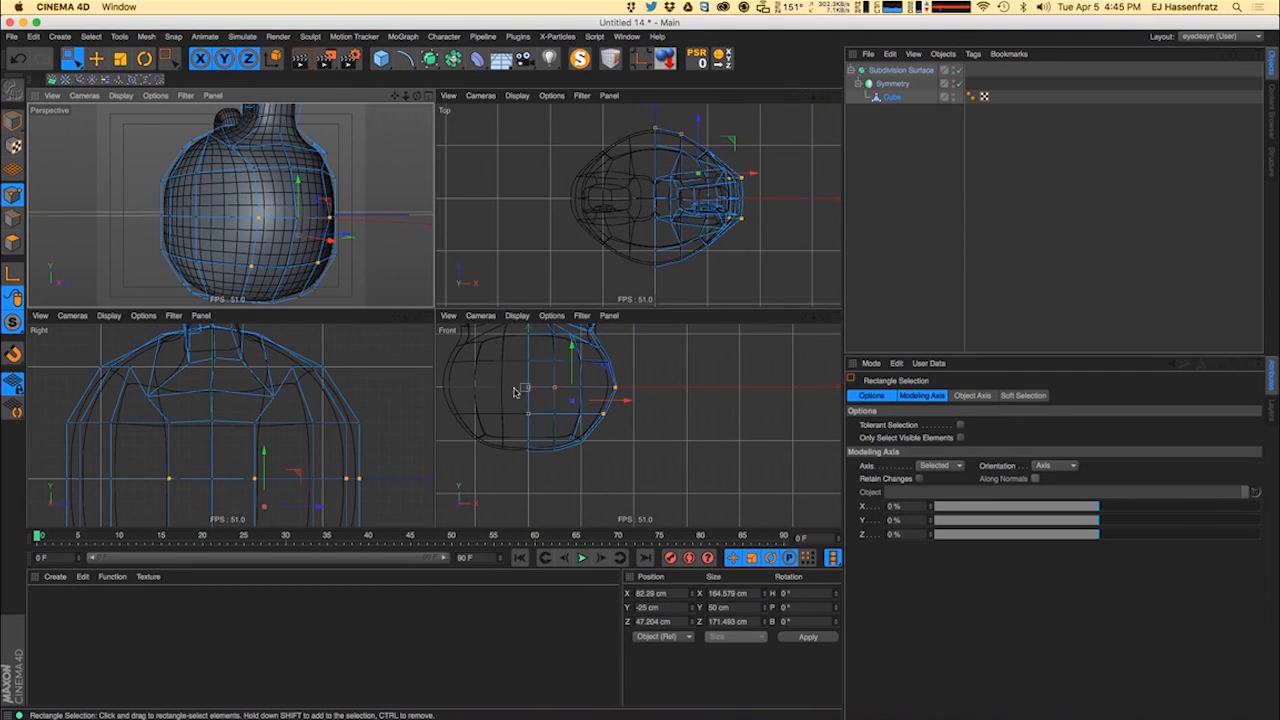
pyautogui.keyDown('ctrl'); pyautogui.moveTo(512, 377); pyautogui.dragTo(646, 403); pyautogui.keyUp('ctrl')
pyautogui.moveTo(214, 232)
pyautogui.keyDown('alt'); pyautogui.mouseDown()
pyautogui.moveTo(265, 255)
pyautogui.moveTo(262, 238)
pyautogui.moveTo(248, 258)
pyautogui.moveTo(232, 234)
pyautogui.mouseUp(); pyautogui.keyUp('alt')
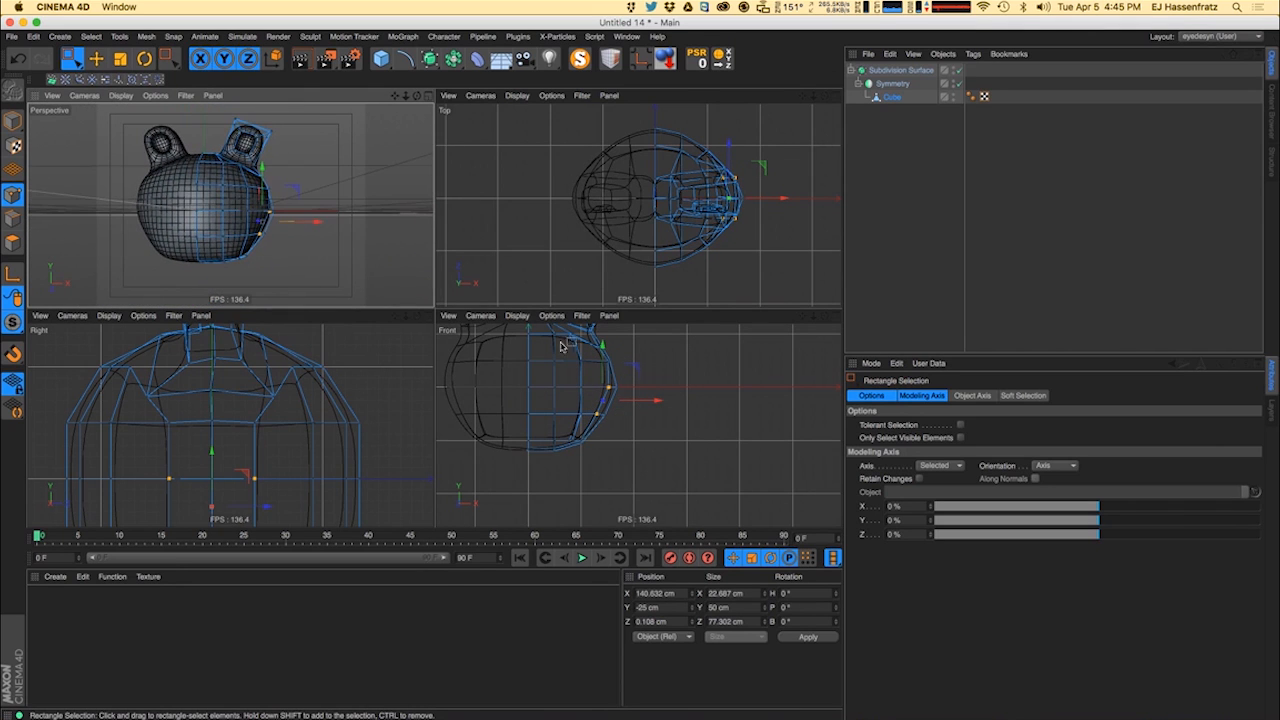
pyautogui.moveTo(567, 431); pyautogui.dragTo(626, 444)
pyautogui.moveTo(578, 408); pyautogui.dragTo(576, 400)
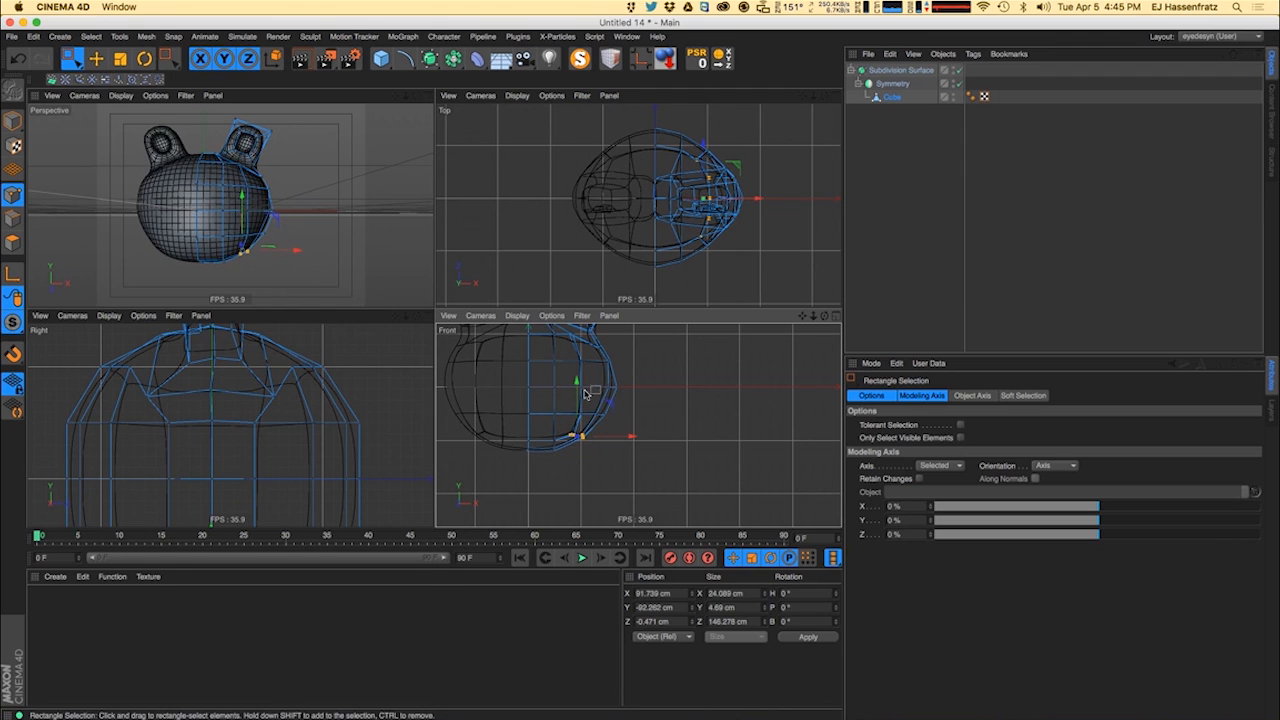
# - Select the centre and side points of the upper and middle rows and scale them vertically to about 58 cm in Y
pyautogui.keyDown('alt'); pyautogui.moveTo(256, 232); pyautogui.dragTo(98, 240); pyautogui.keyUp('alt')
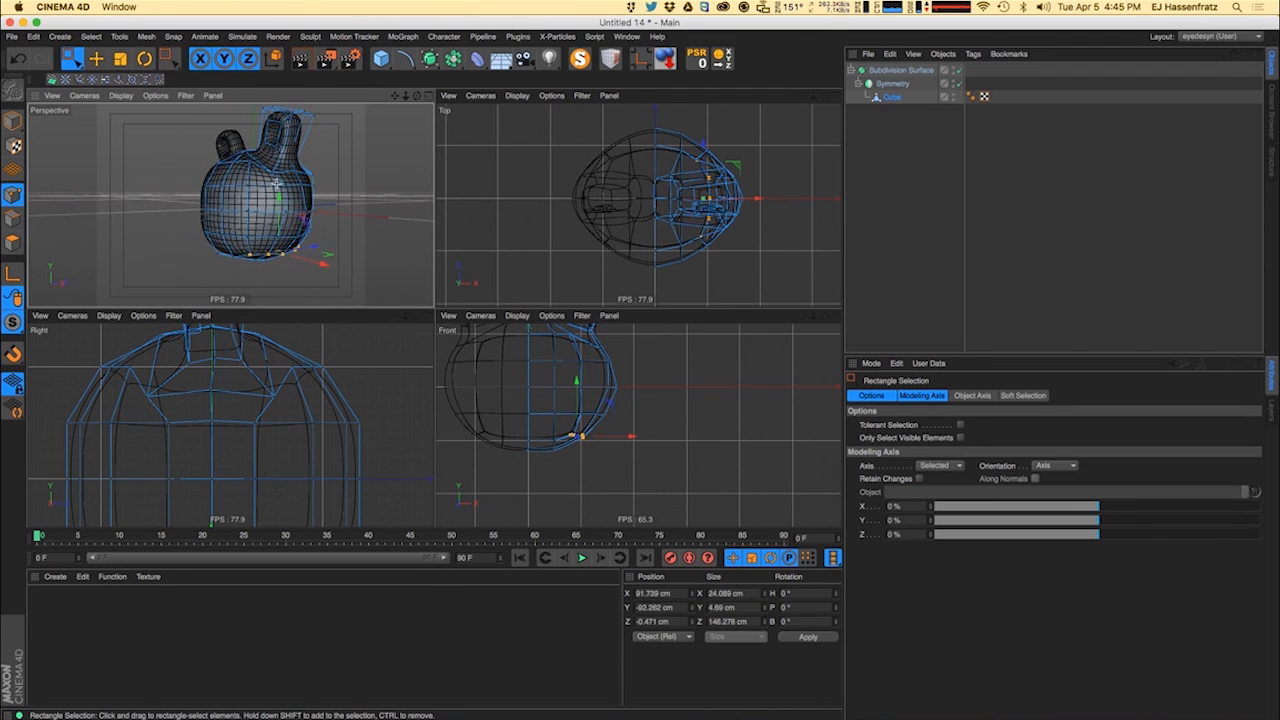
pyautogui.moveTo(276, 184); pyautogui.dragTo(230, 224)
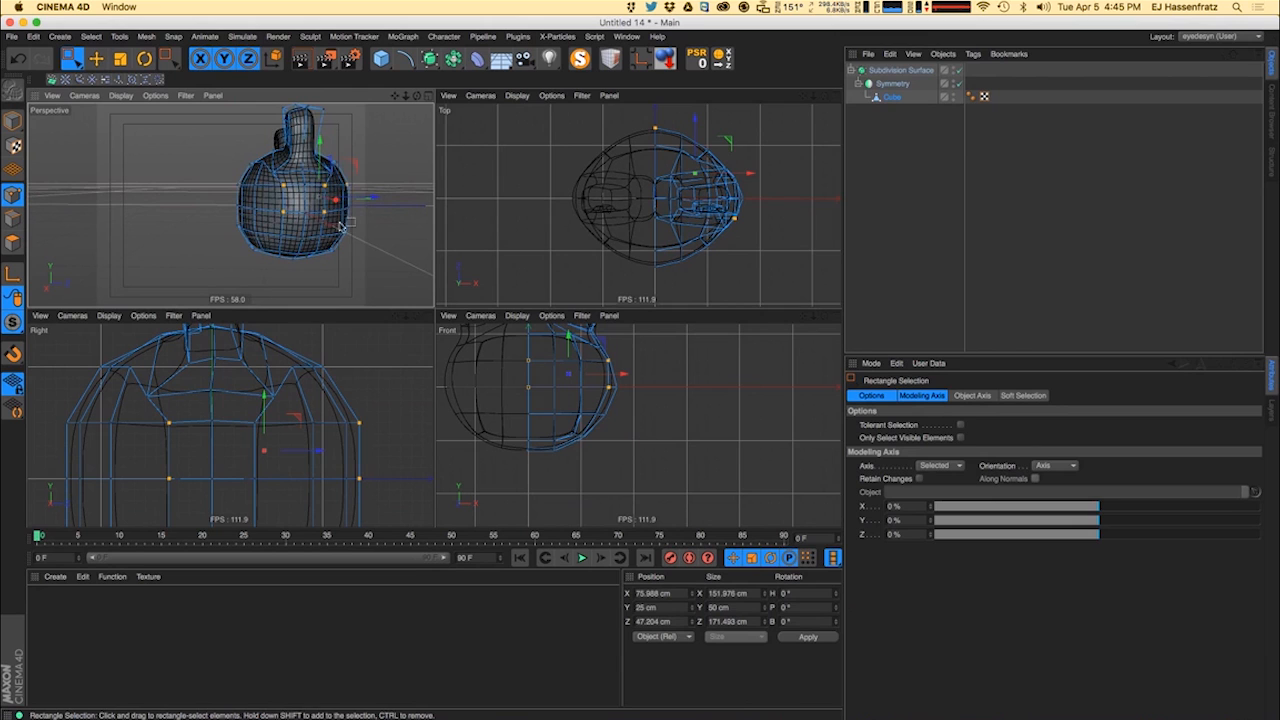
pyautogui.keyDown('alt'); pyautogui.moveTo(340, 226); pyautogui.dragTo(355, 193); pyautogui.keyUp('alt')
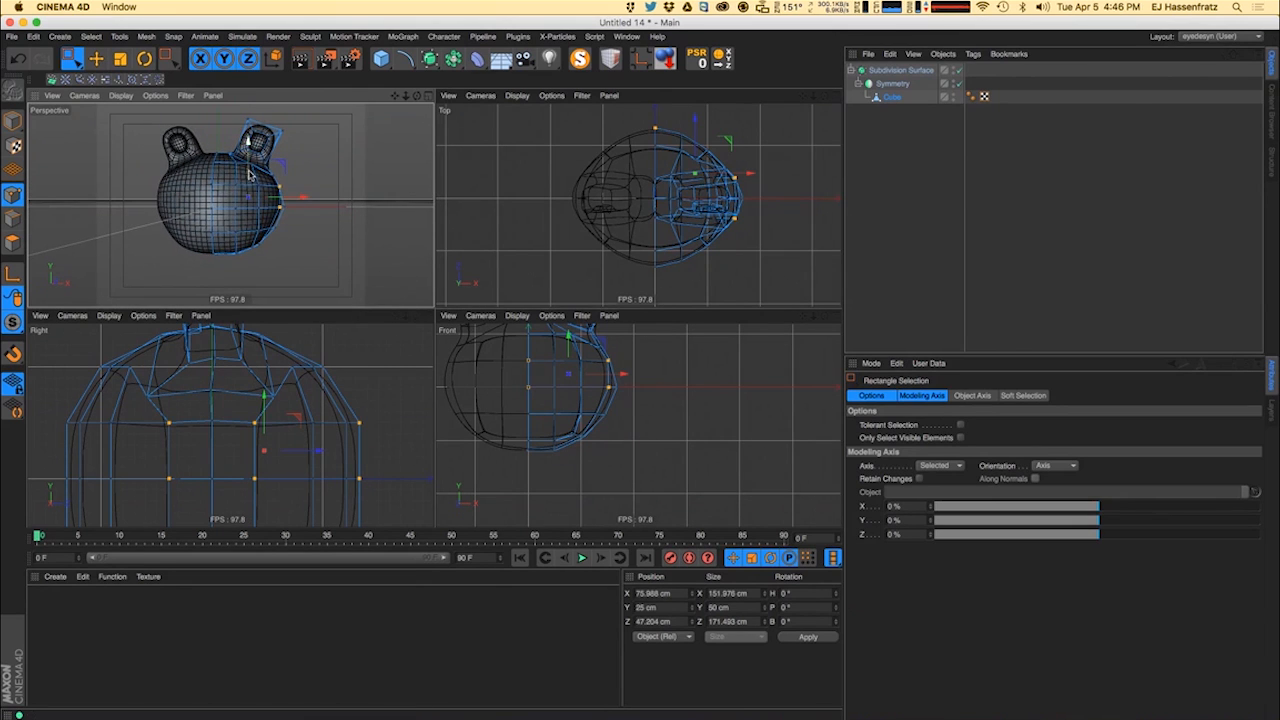
pyautogui.press('t')
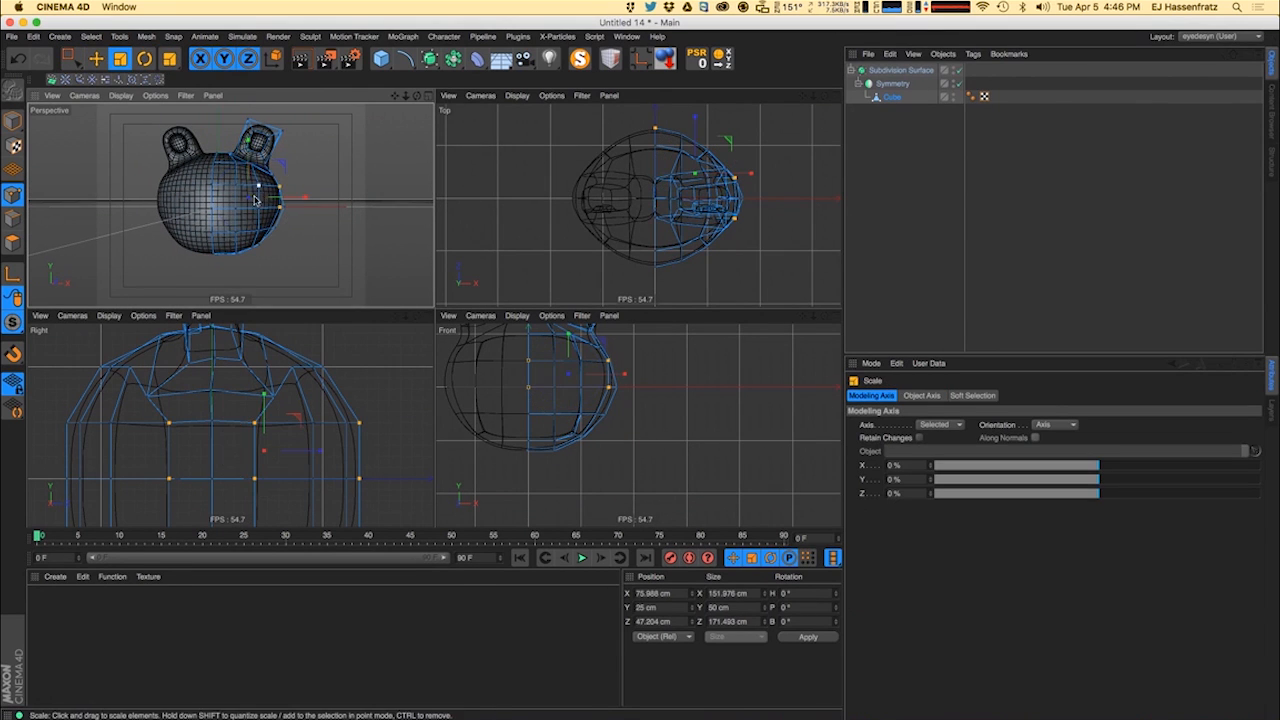
pyautogui.moveTo(262, 180); pyautogui.dragTo(250, 143)
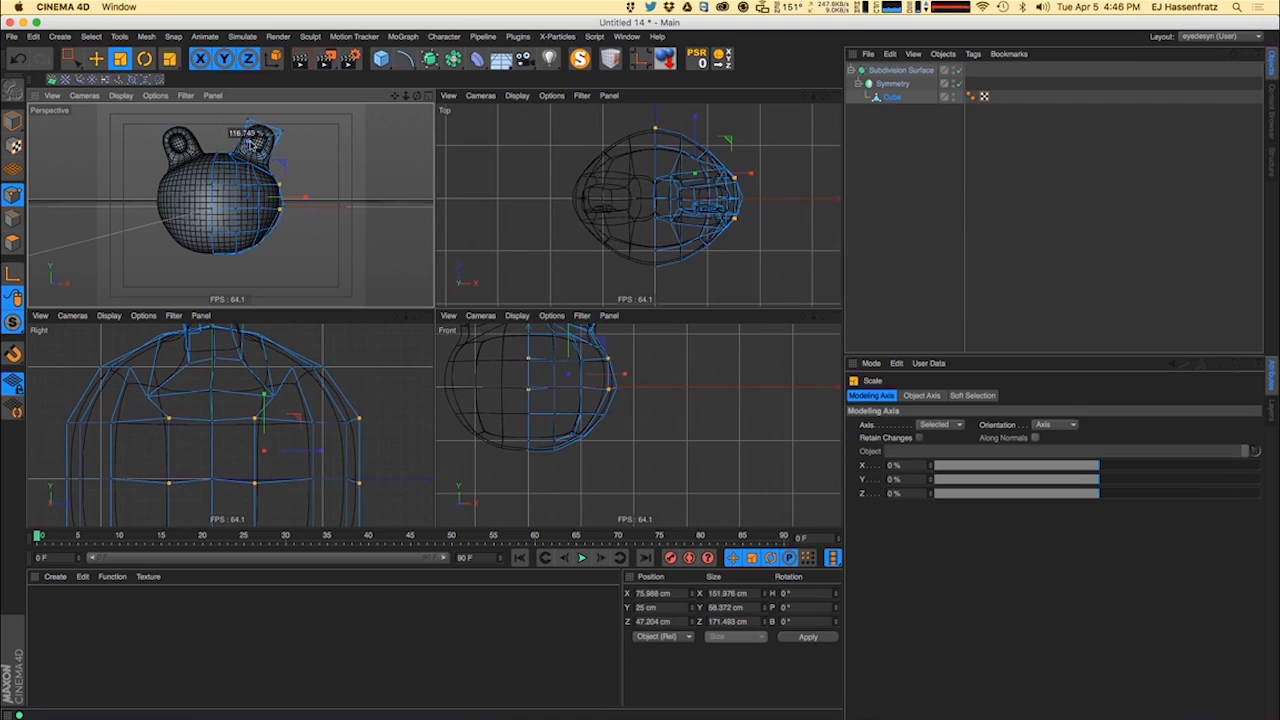
pyautogui.press('e')
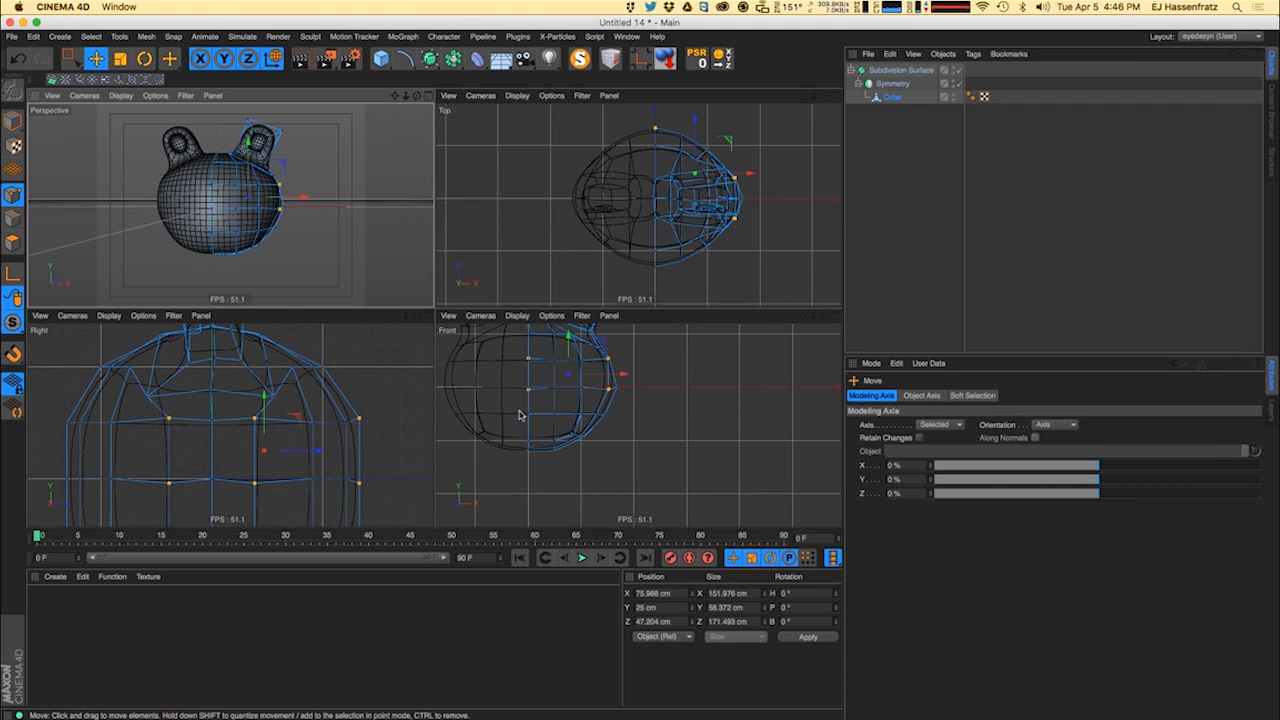
# - Rectangle-select the middle row of head points and flatten it by setting its Y size to 0 cm
pyautogui.press('0')
pyautogui.moveTo(591, 395); pyautogui.dragTo(640, 401)
pyautogui.moveTo(511, 381); pyautogui.dragTo(645, 404)
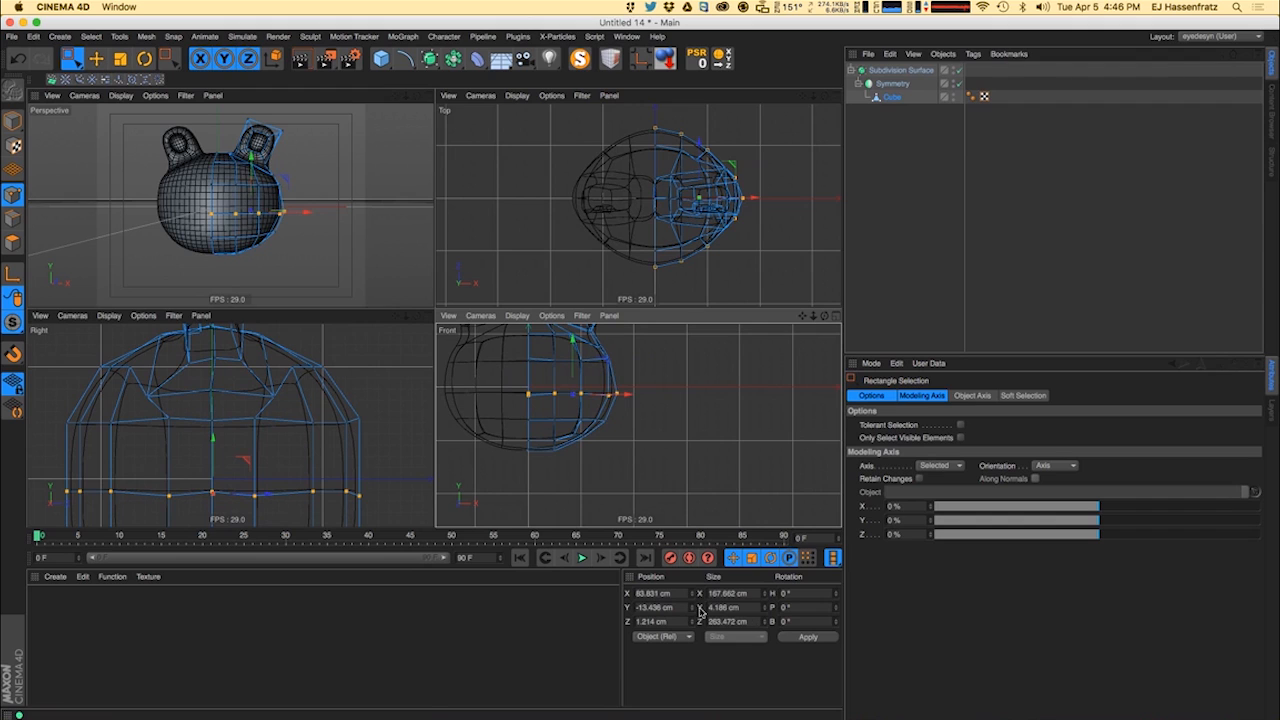
pyautogui.moveTo(484, 380); pyautogui.dragTo(658, 410)
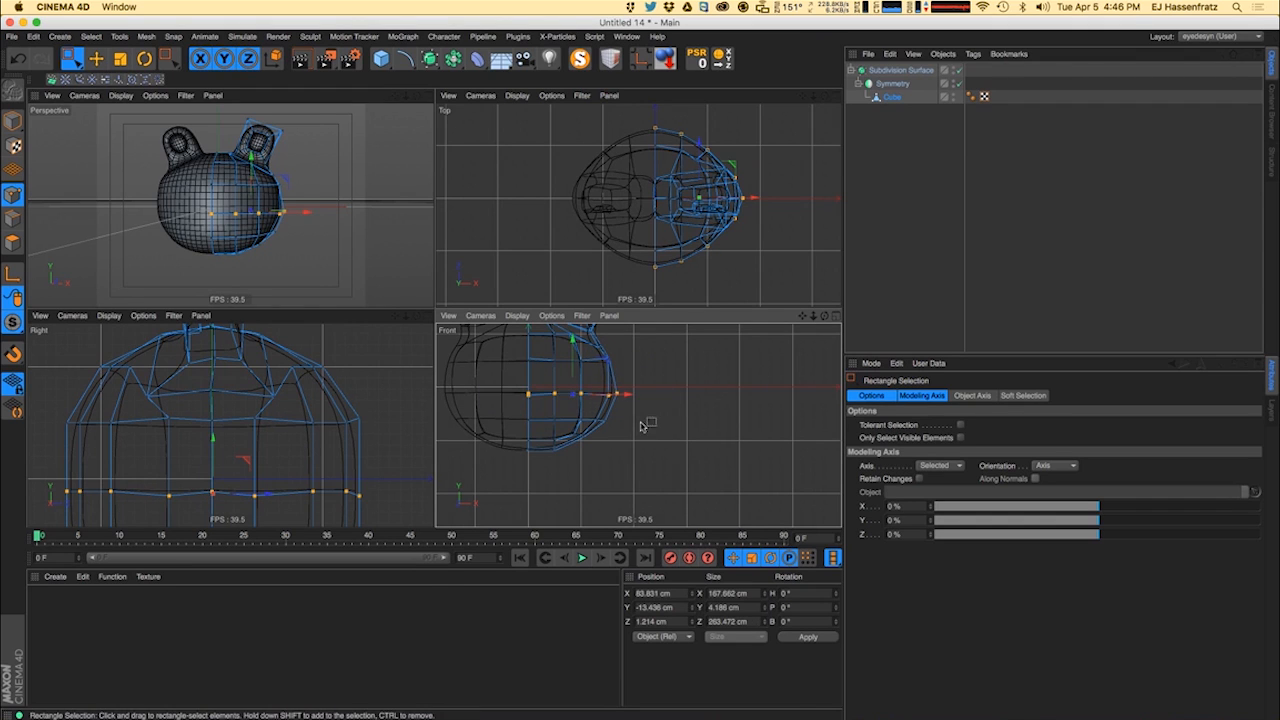
pyautogui.click(740, 607)
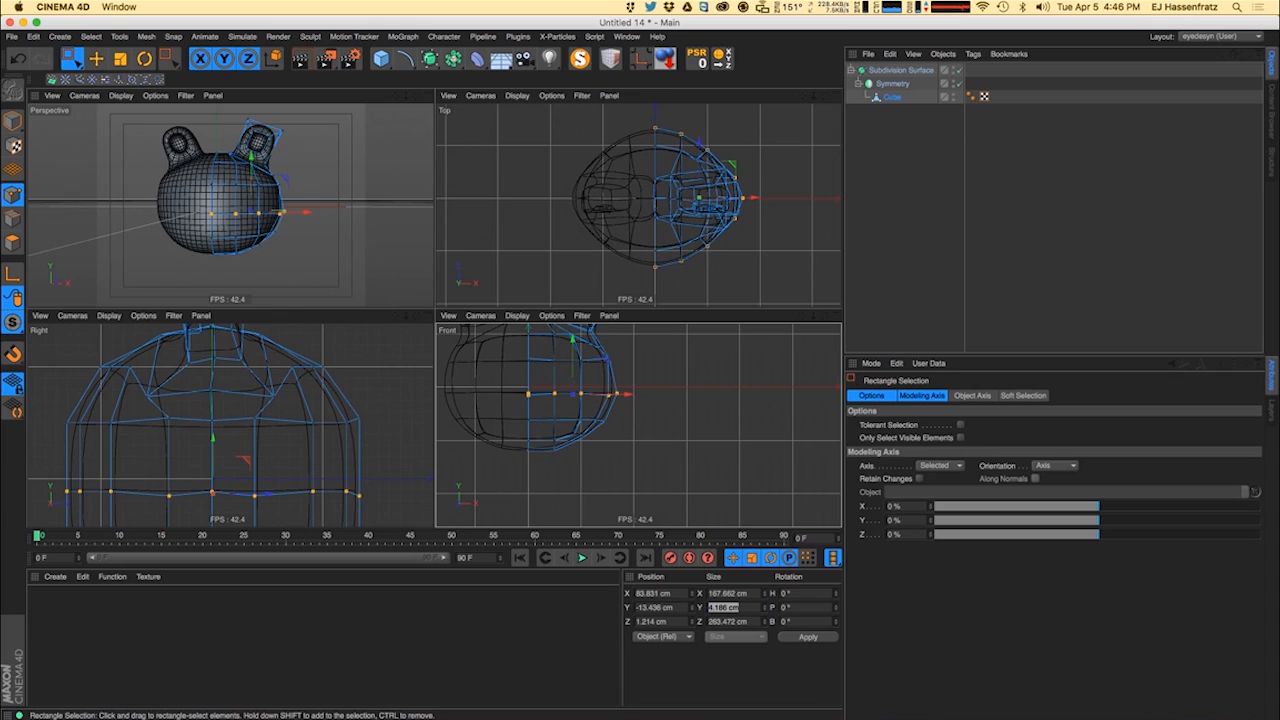
pyautogui.write('0')
pyautogui.press('Return')
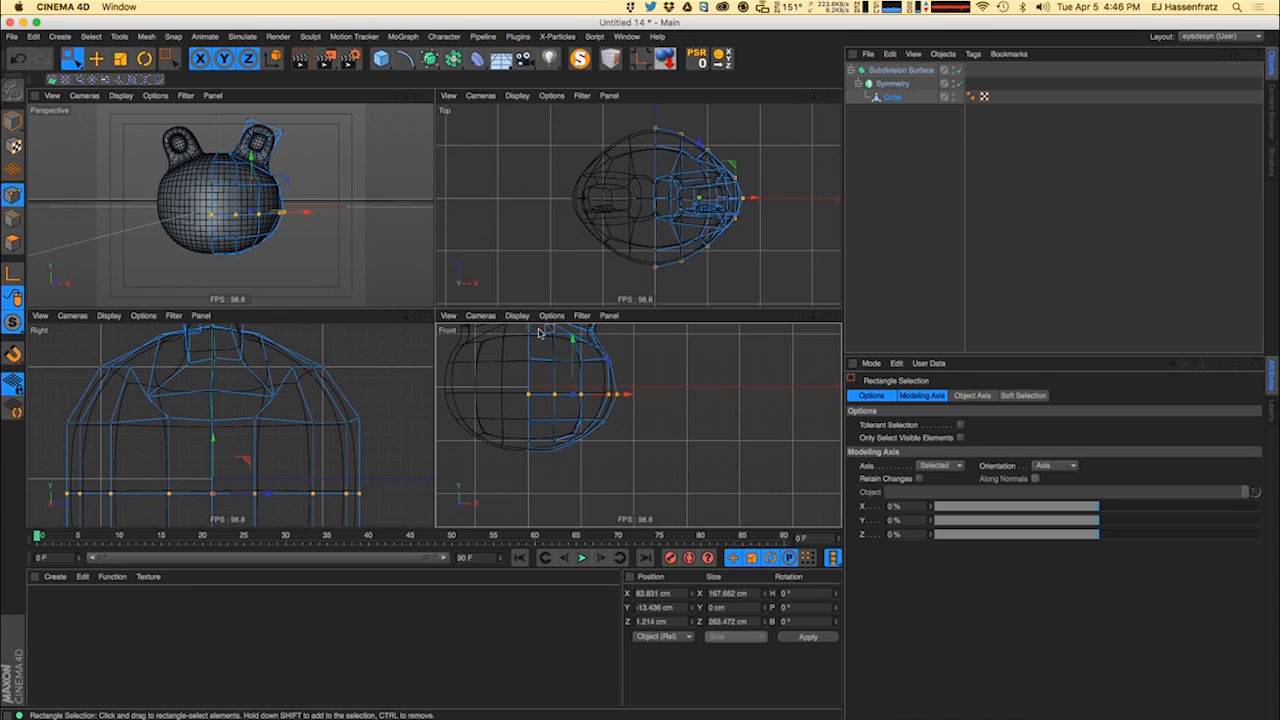
# - Flatten the point rows just above and just below the middle row by giving each a Y size of 0 cm
pyautogui.press('super+z')
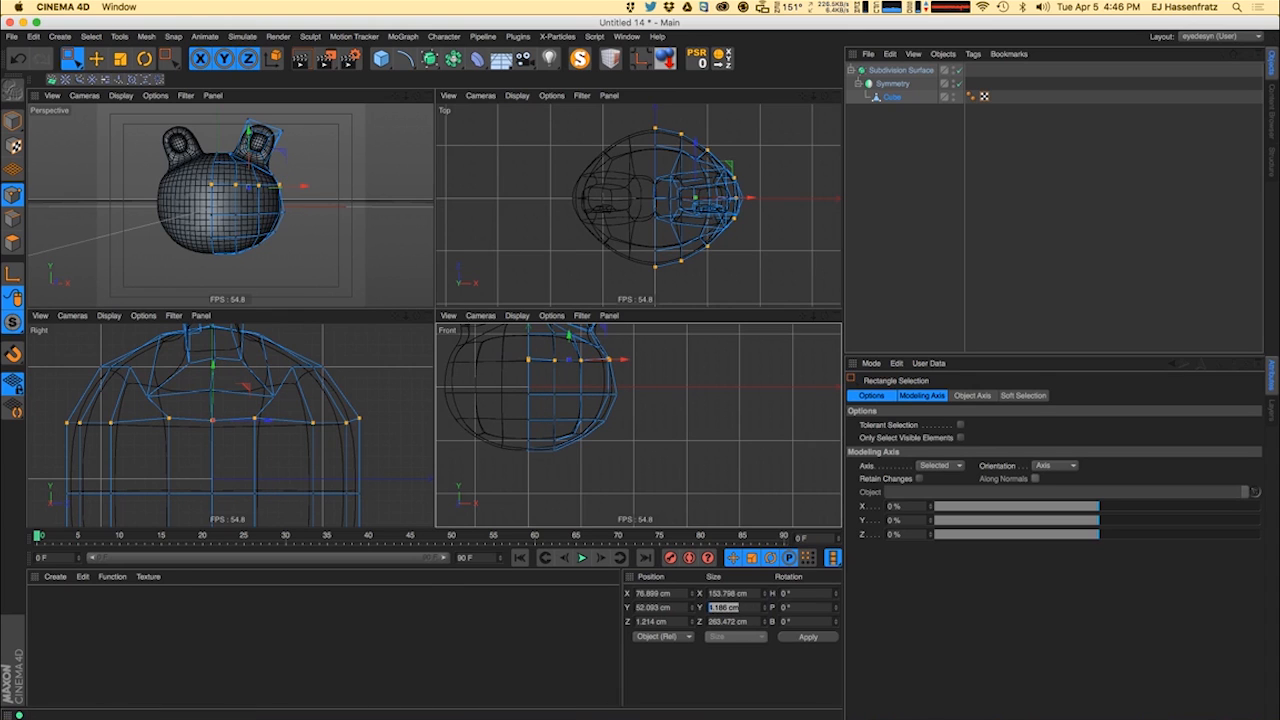
pyautogui.moveTo(485, 405); pyautogui.dragTo(634, 432)
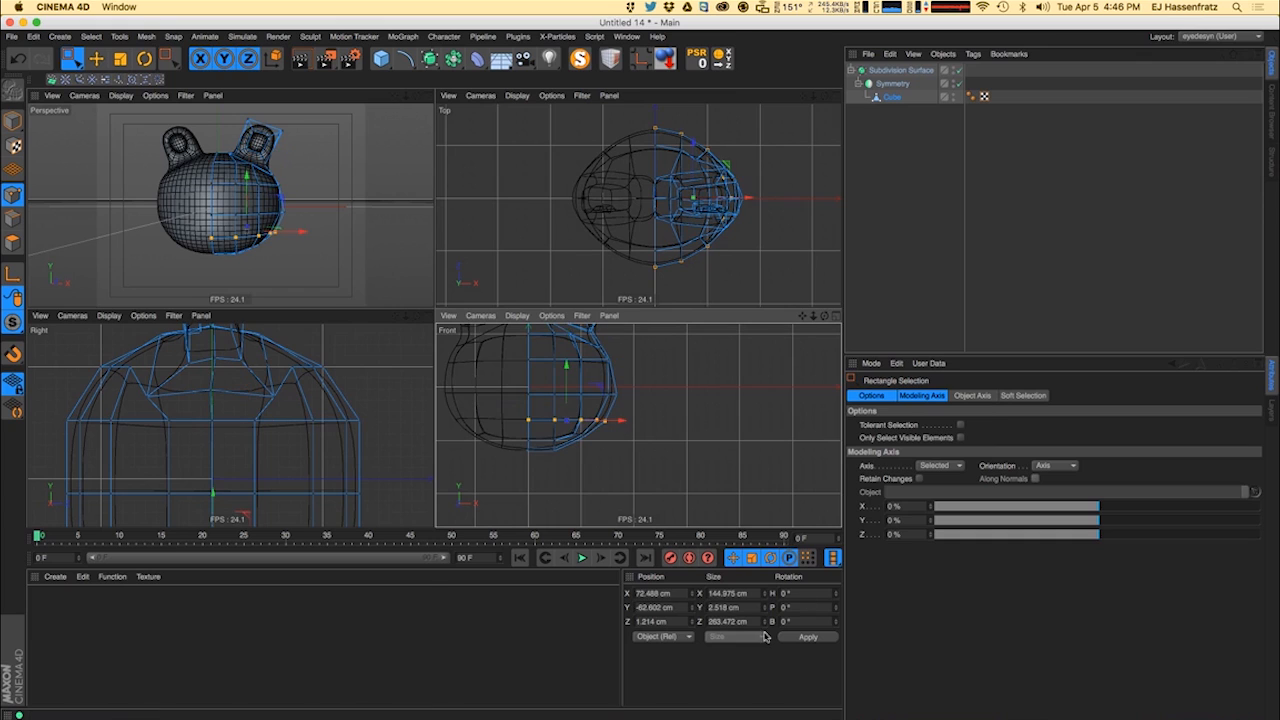
pyautogui.doubleClick(747, 608)
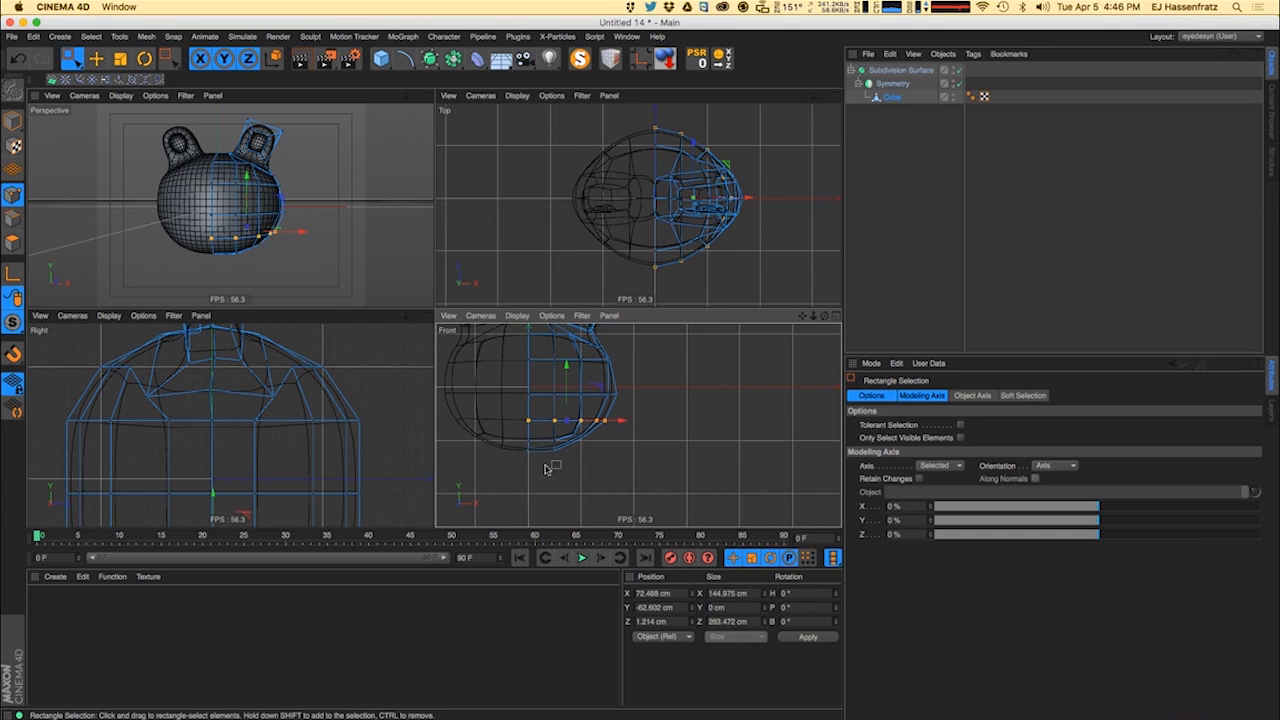
# - Rectangle-select the row of points near the bottom of the head and flatten it with a Y size of 0 cm
pyautogui.scroll(5, 544, 465)
pyautogui.moveTo(456, 395); pyautogui.dragTo(678, 433)
pyautogui.click(742, 607)
pyautogui.write('0')
pyautogui.press('Return')
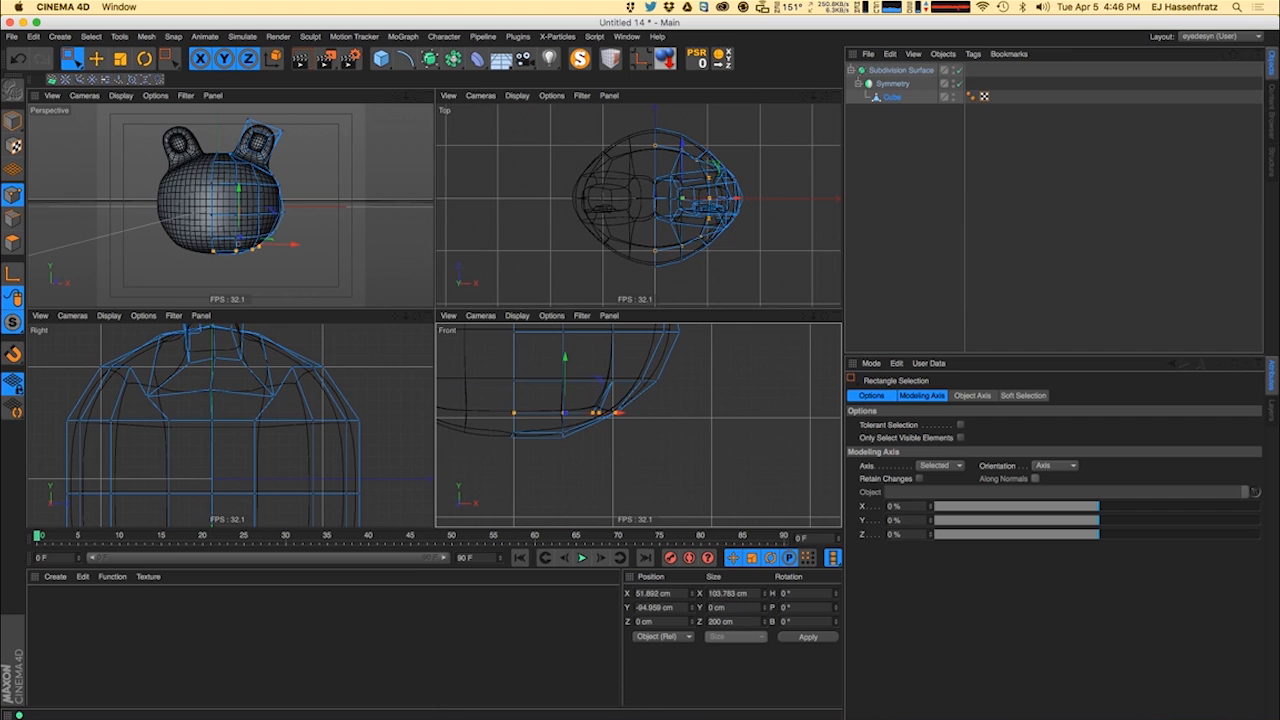
# - Scale the flattened bottom row along Z to about 168 cm and render a preview of the head from the front
pyautogui.keyDown('alt'); pyautogui.moveTo(60, 231); pyautogui.dragTo(86, 212); pyautogui.keyUp('alt')
pyautogui.press('t')
pyautogui.moveTo(339, 257); pyautogui.dragTo(329, 256)
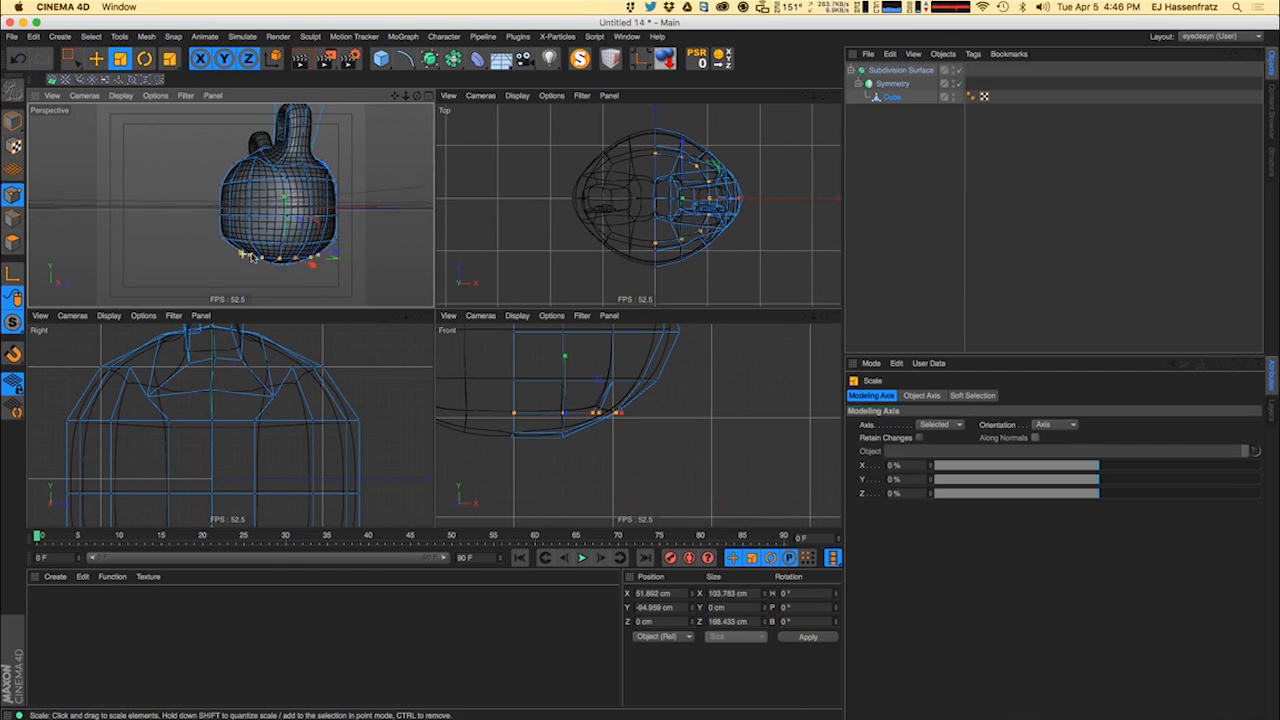
pyautogui.keyDown('alt'); pyautogui.moveTo(258, 236); pyautogui.dragTo(209, 219); pyautogui.keyUp('alt')
pyautogui.keyDown('alt'); pyautogui.moveTo(231, 162); pyautogui.dragTo(254, 195); pyautogui.keyUp('alt')
pyautogui.hotkey('ctrl', 'r')
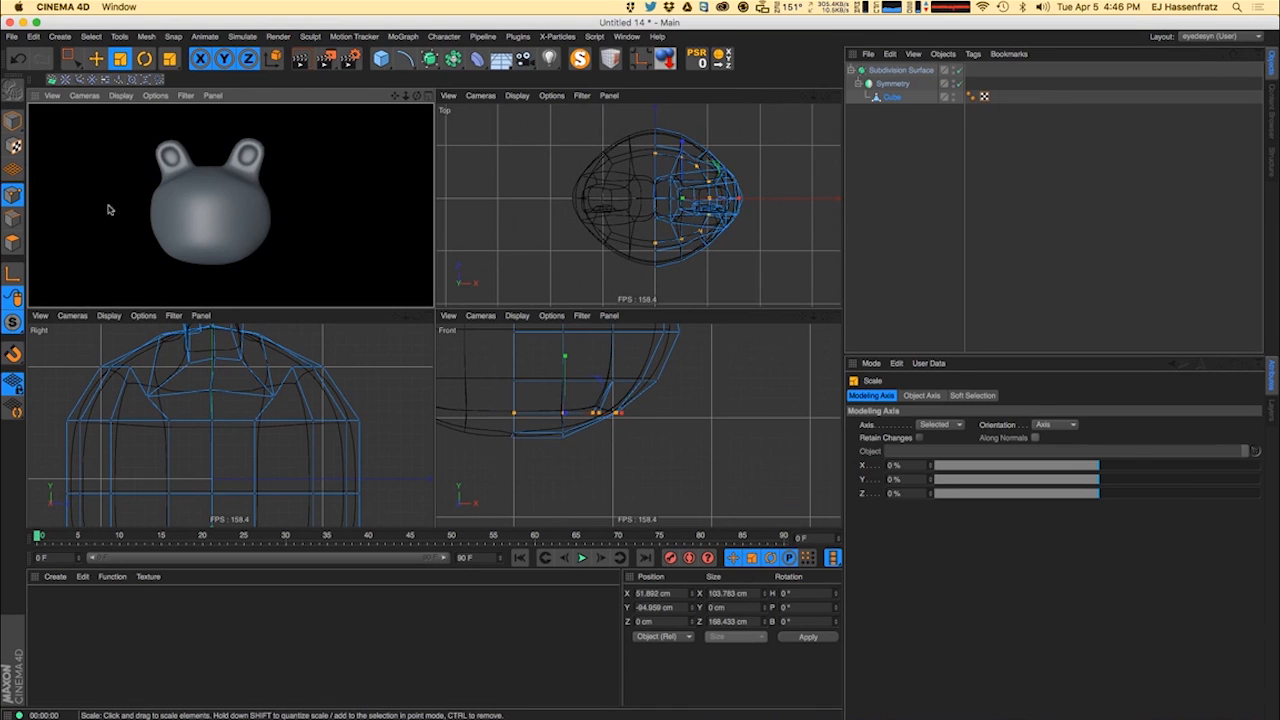
pyautogui.keyDown('alt'); pyautogui.moveTo(166, 252); pyautogui.dragTo(217, 239); pyautogui.keyUp('alt')
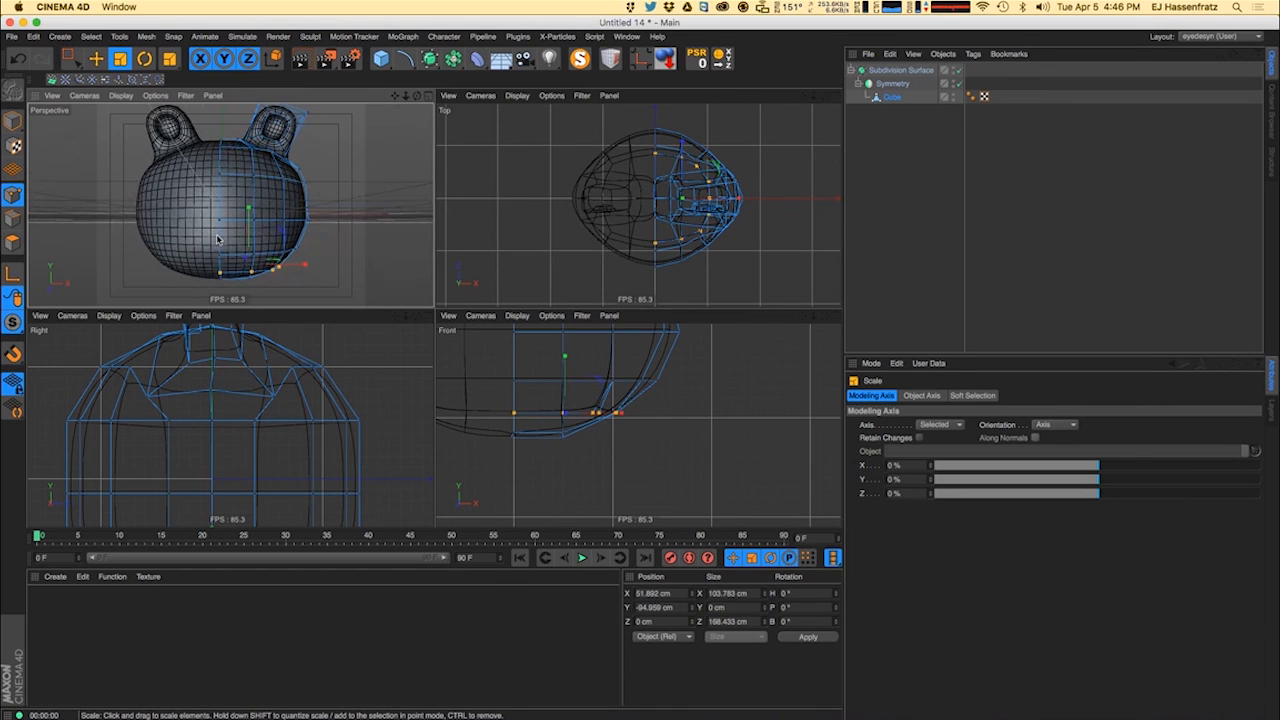
# - In polygon mode, select the low front polygon beside the symmetry axis and extrude it about 36.6 cm outward as the snout
pyautogui.click(12, 243)
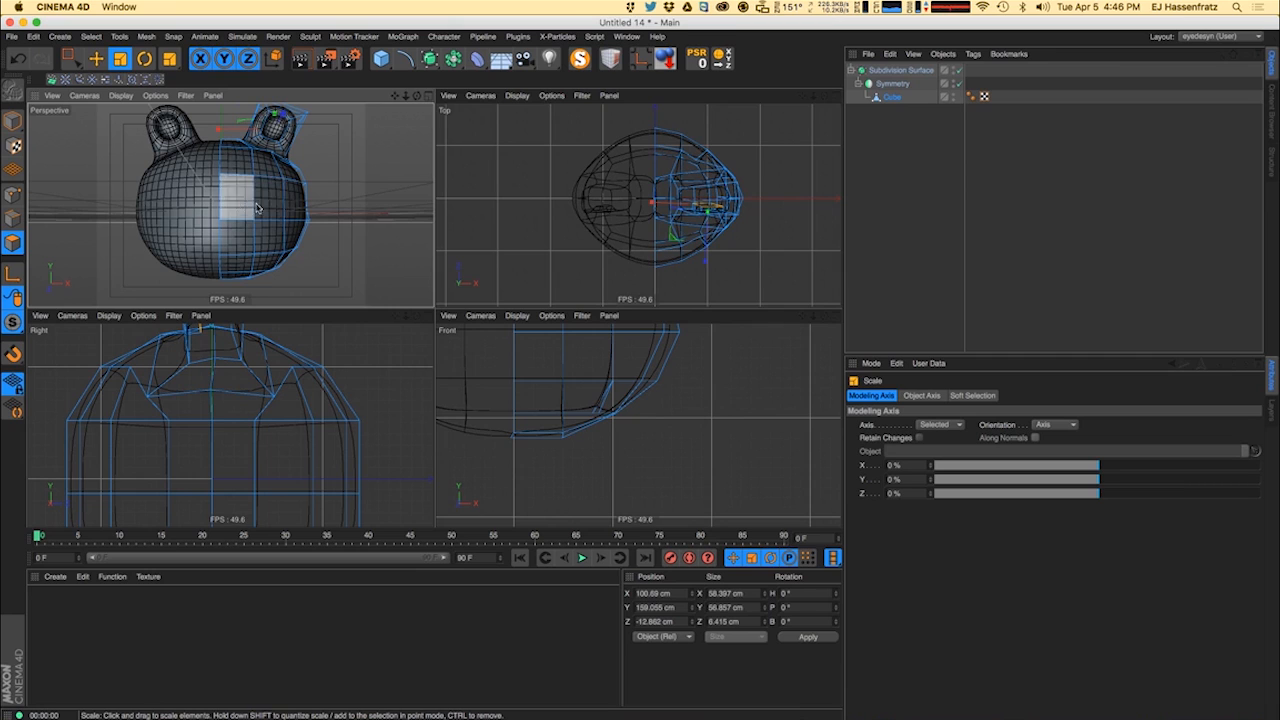
pyautogui.click(238, 229)
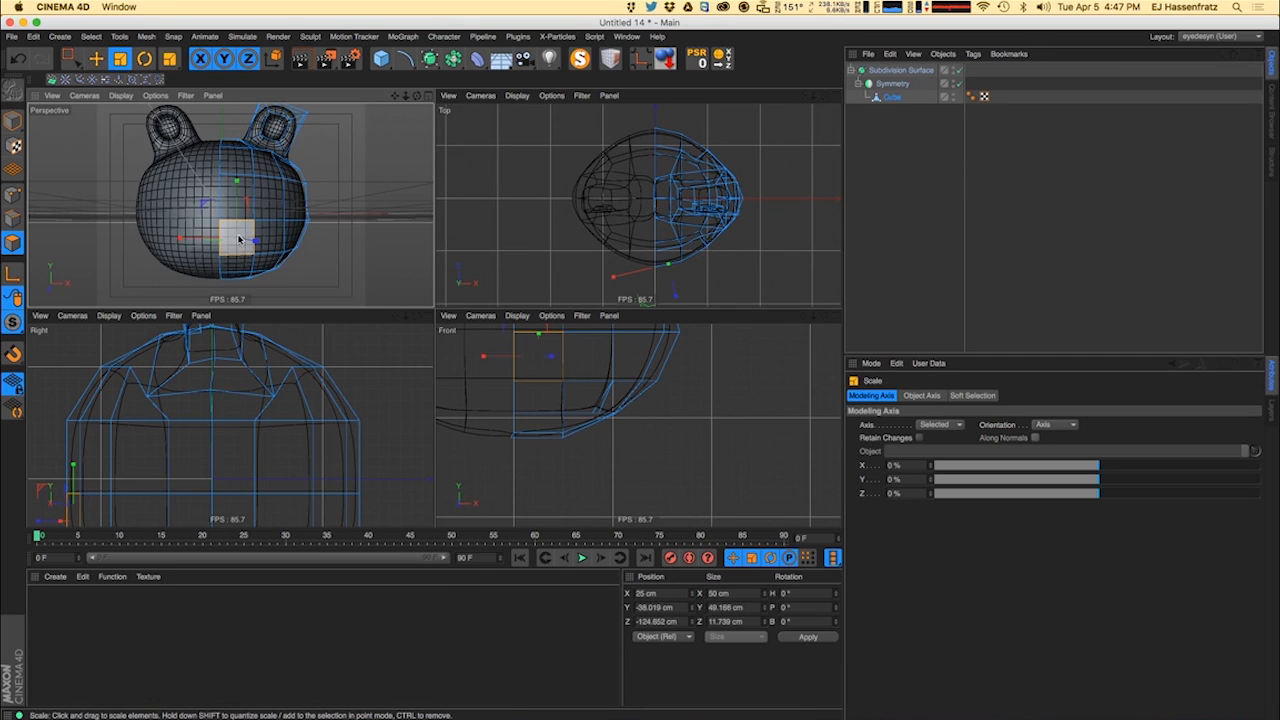
pyautogui.keyDown('alt'); pyautogui.moveTo(142, 246); pyautogui.dragTo(250, 224); pyautogui.keyUp('alt')
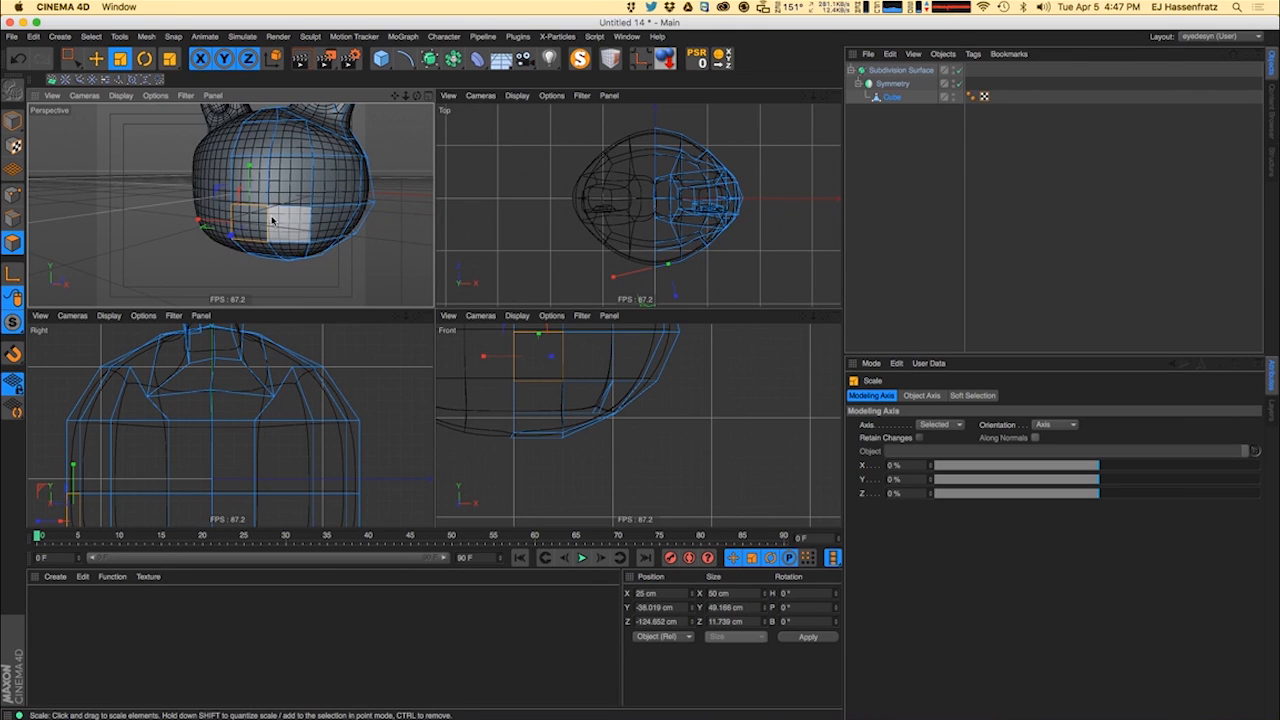
pyautogui.press('m')
pyautogui.press('t')
pyautogui.moveTo(236, 281); pyautogui.dragTo(452, 171)
pyautogui.keyDown('alt'); pyautogui.moveTo(258, 258); pyautogui.dragTo(329, 218); pyautogui.keyUp('alt')
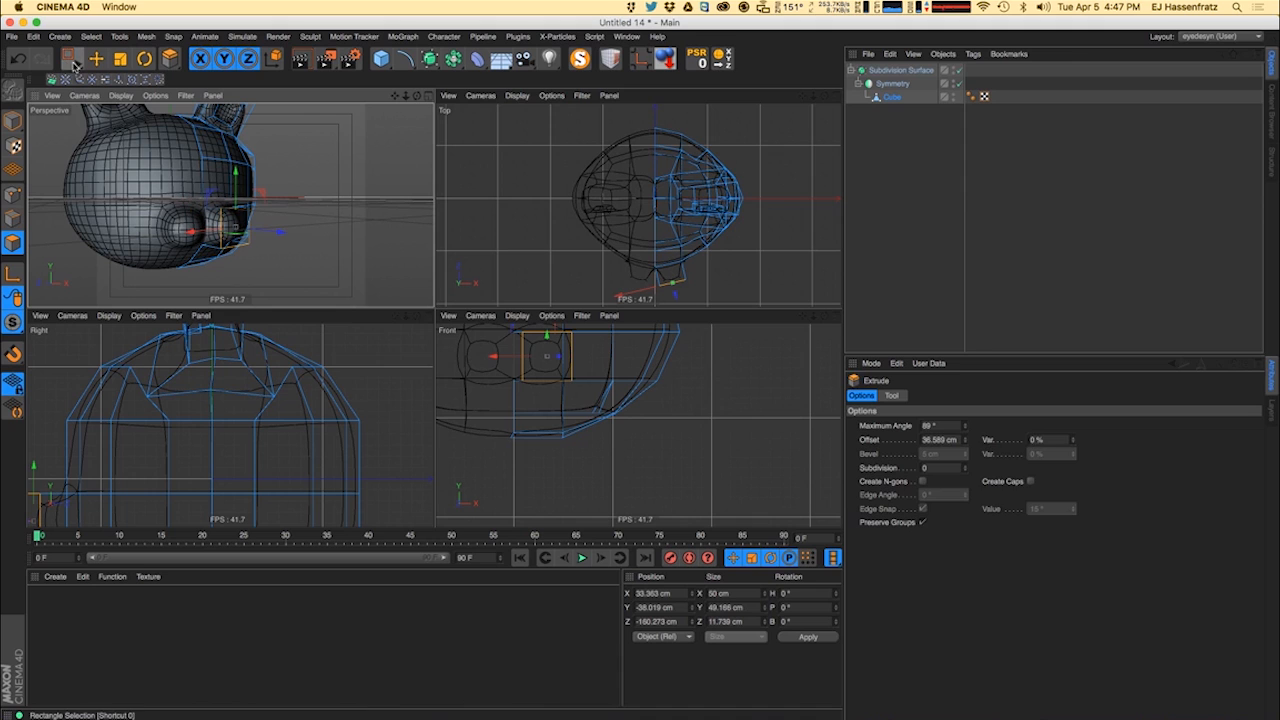
# - Delete the snout extrusion's inner polygon facing the symmetry axis using Live Selection, and switch to point mode
pyautogui.click(73, 60)
pyautogui.moveTo(73, 60); pyautogui.dragTo(100, 79)
pyautogui.click(205, 226)
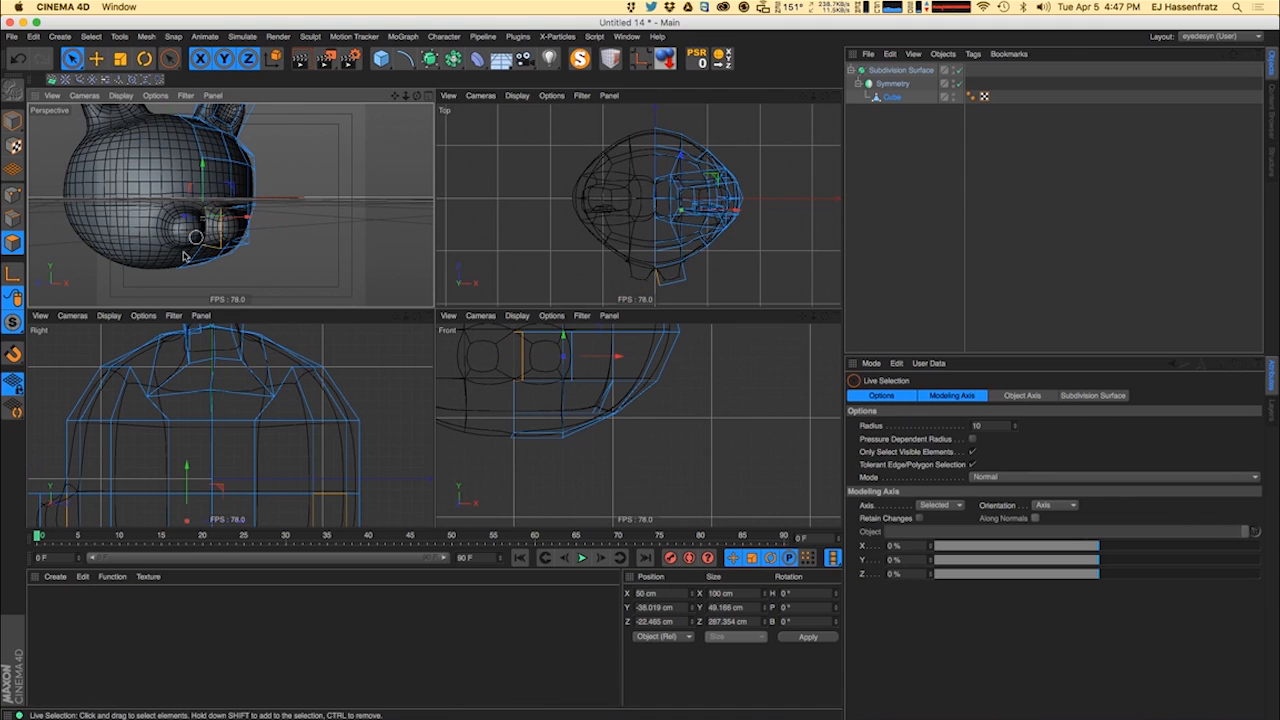
pyautogui.keyDown('alt'); pyautogui.moveTo(205, 250); pyautogui.dragTo(111, 266); pyautogui.keyUp('alt')
pyautogui.press('Delete')
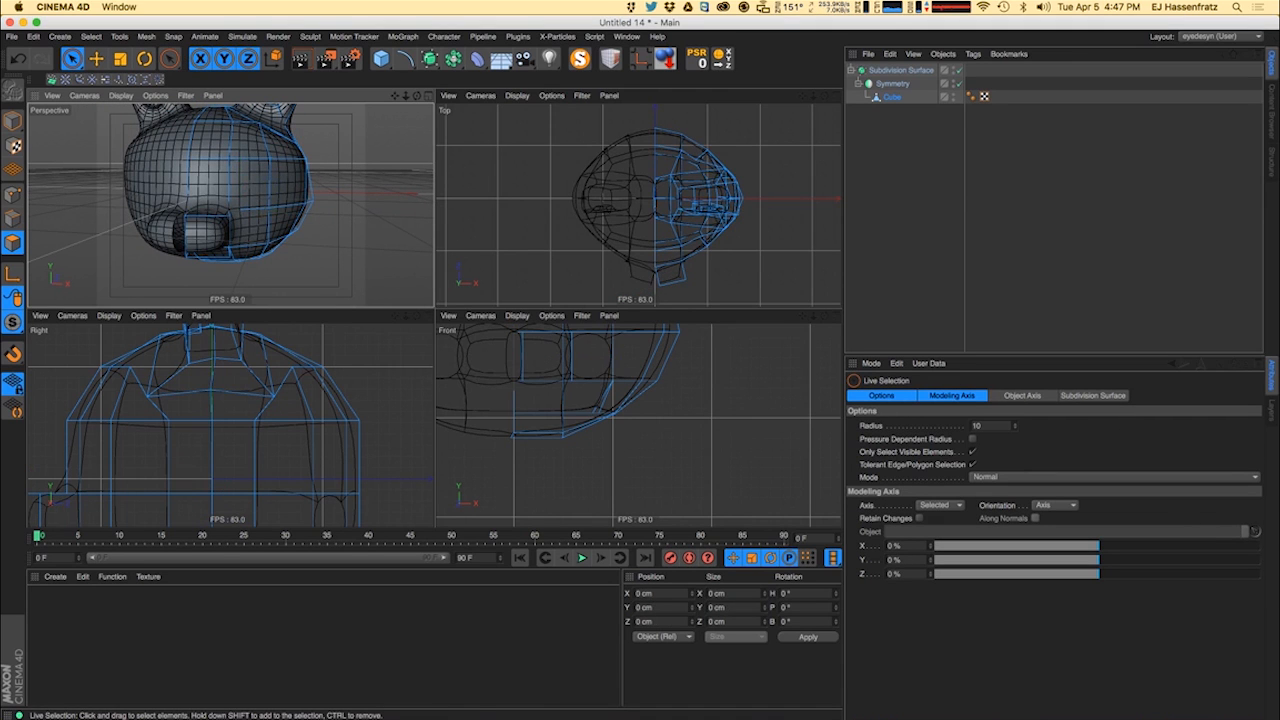
pyautogui.keyDown('alt'); pyautogui.moveTo(583, 438); pyautogui.dragTo(648, 521, button='middle'); pyautogui.keyUp('alt')
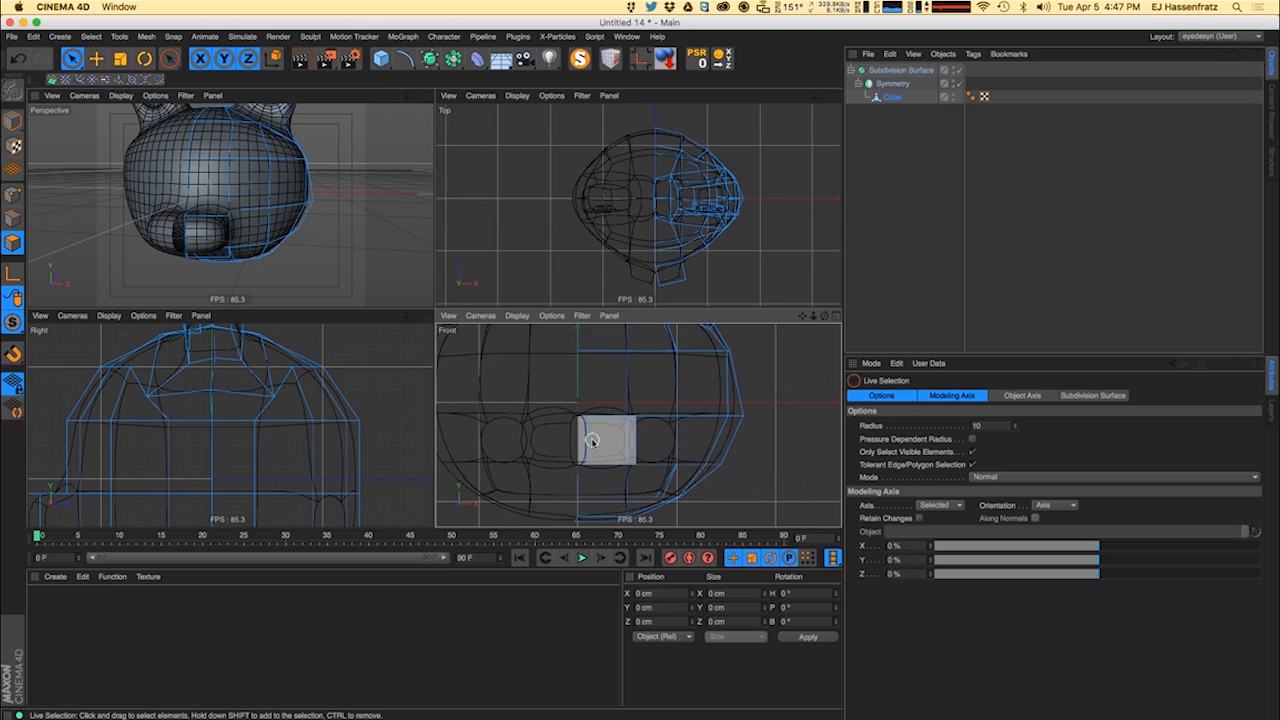
pyautogui.click(13, 195)
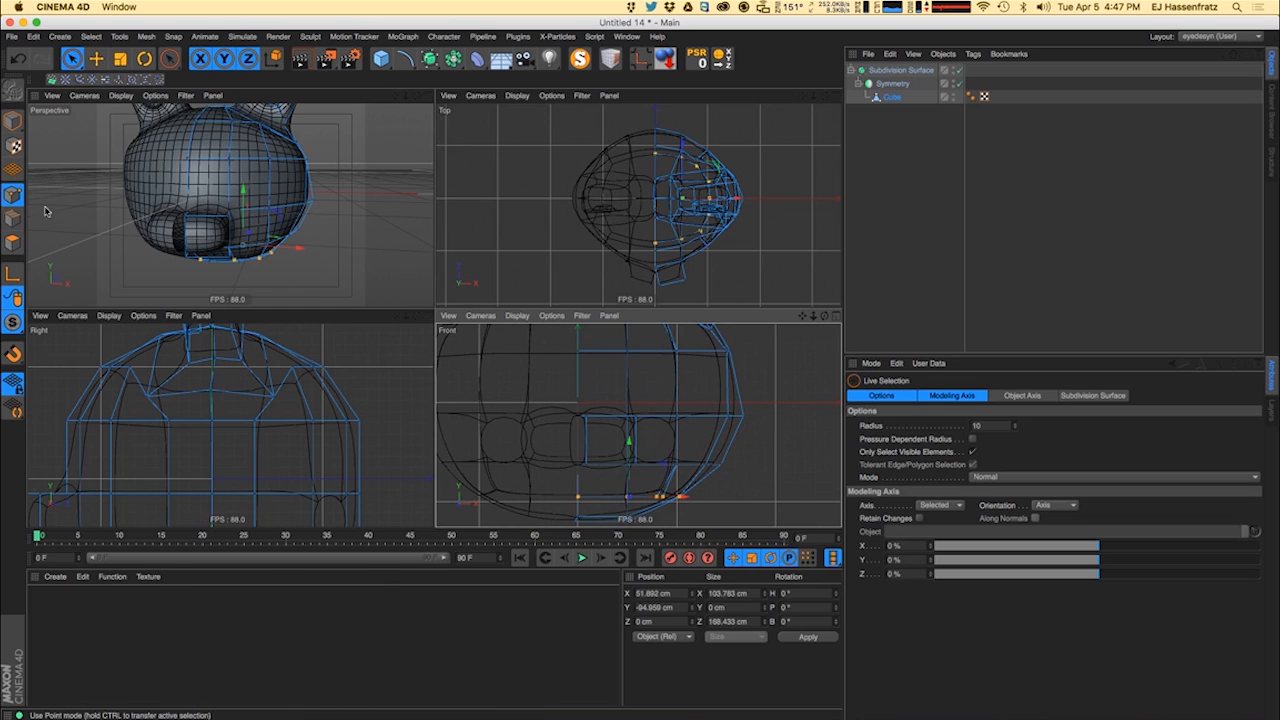
# - Try closing the gap between the snout halves by raising the Symmetry object's Tolerance to 16.01 cm, and undo the change
pyautogui.click(892, 86)
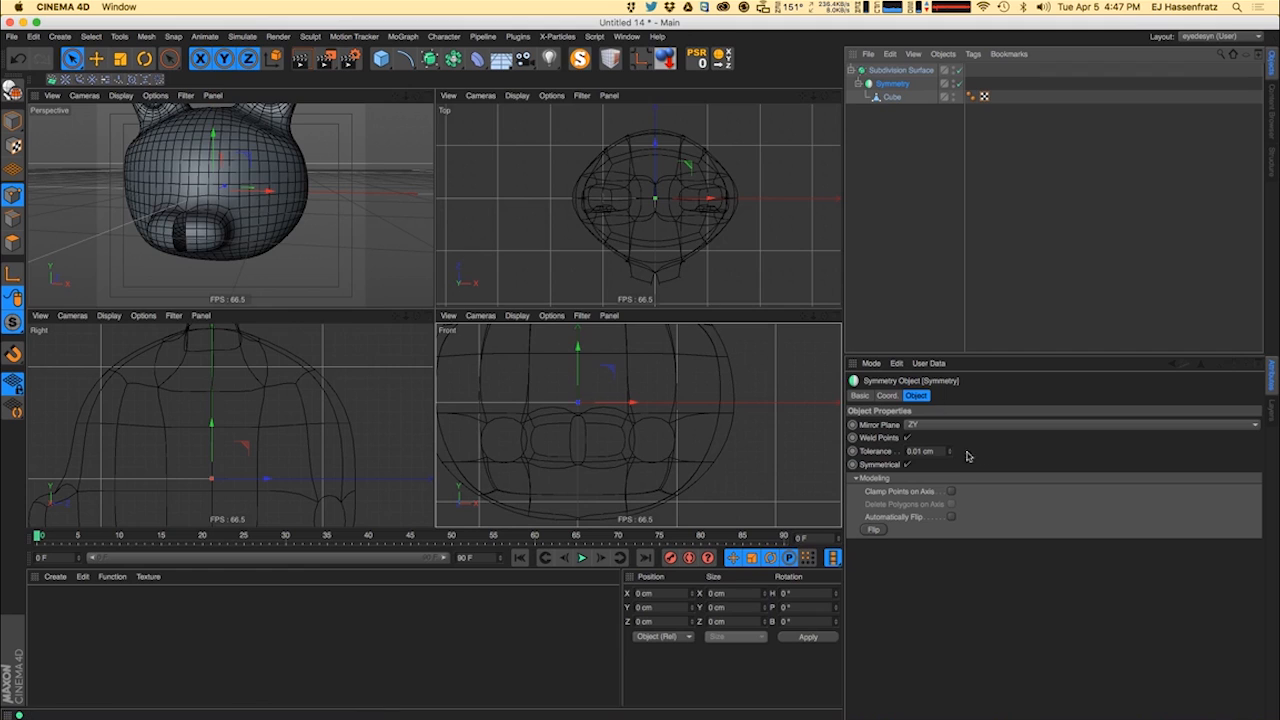
pyautogui.moveTo(953, 455); pyautogui.dragTo(955, 440)
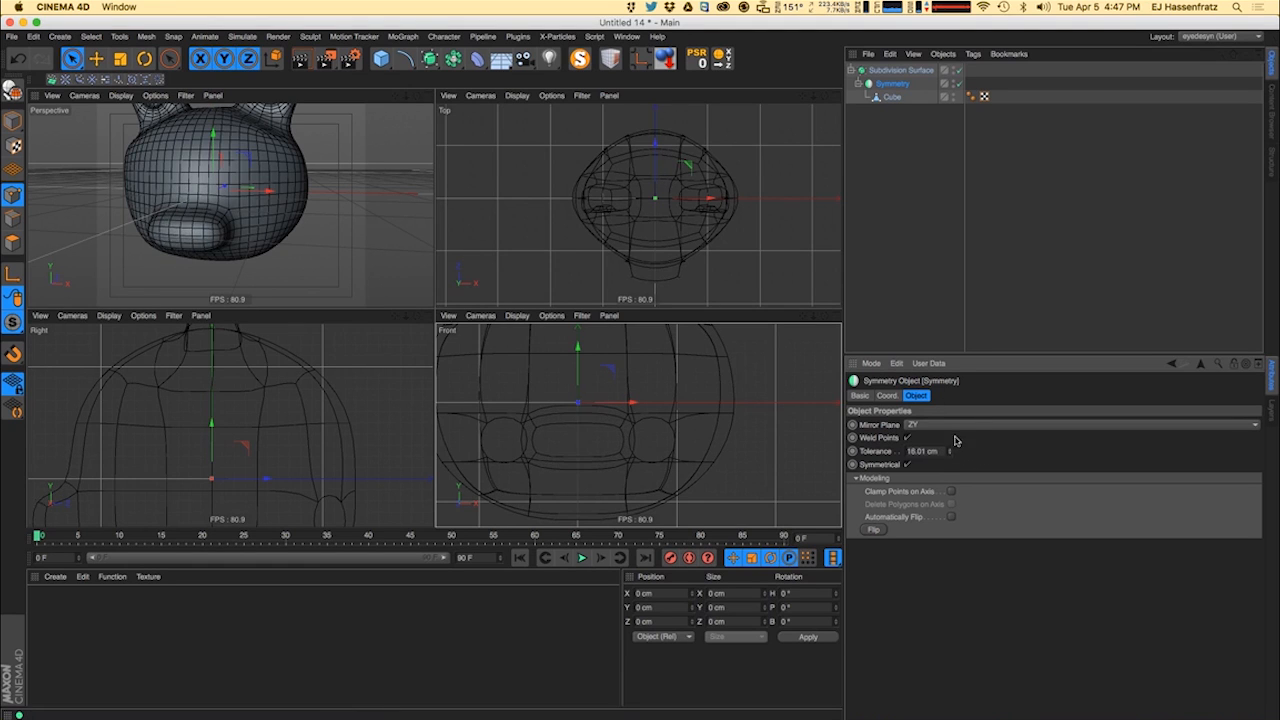
pyautogui.press('super+z')
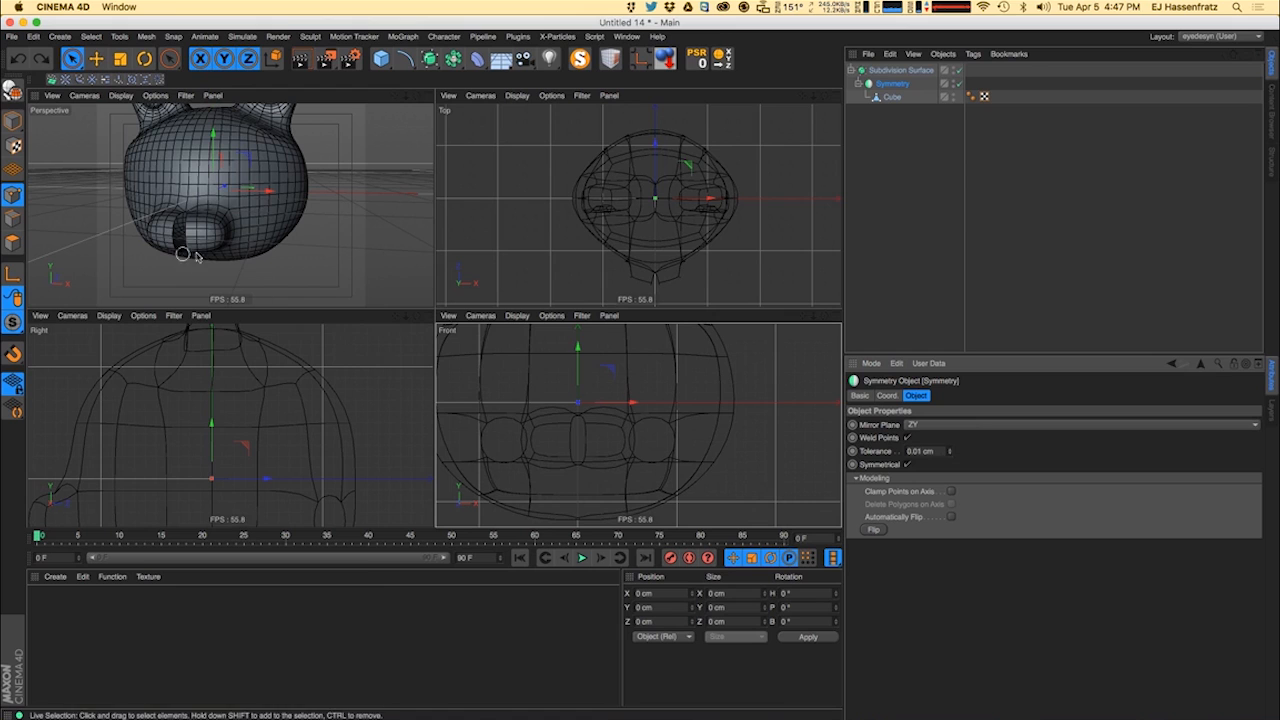
pyautogui.moveTo(952, 456)
pyautogui.mouseDown()
pyautogui.moveTo(938, 420)
pyautogui.moveTo(931, 454)
pyautogui.mouseUp()
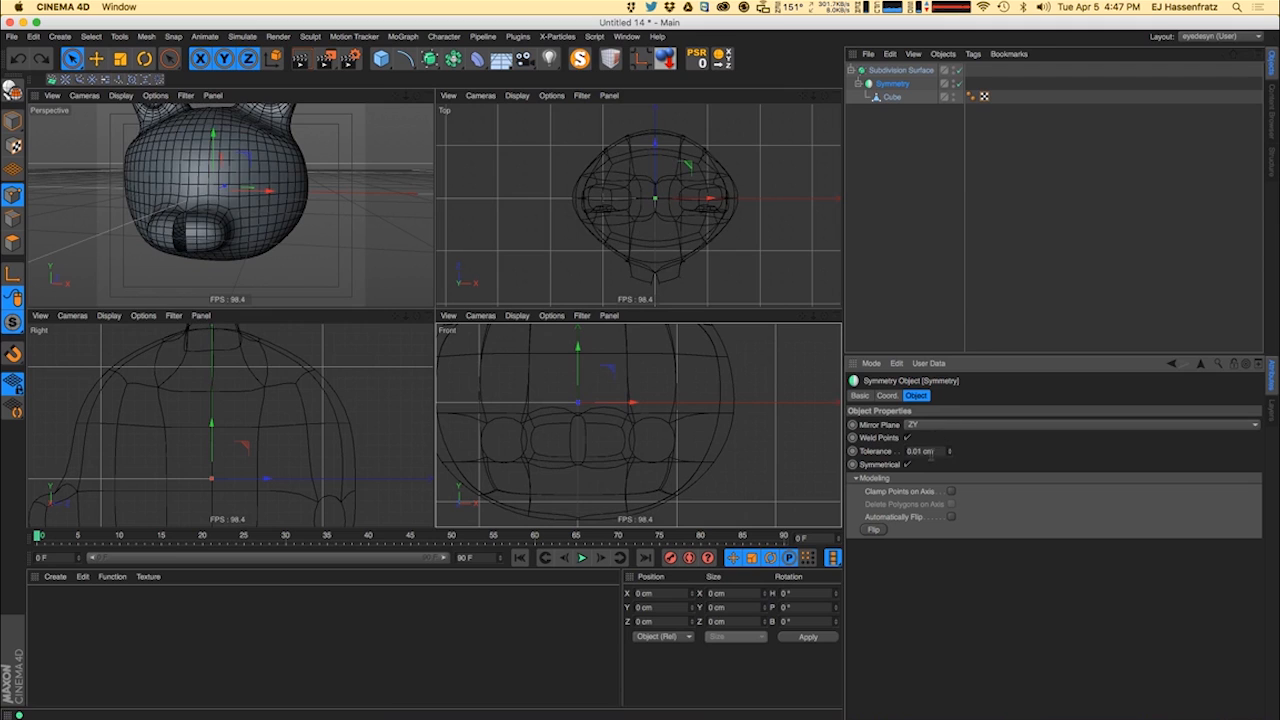
# - Select the Cube's two inner front snout points and set their X position to 0 cm on the symmetry axis
pyautogui.click(891, 98)
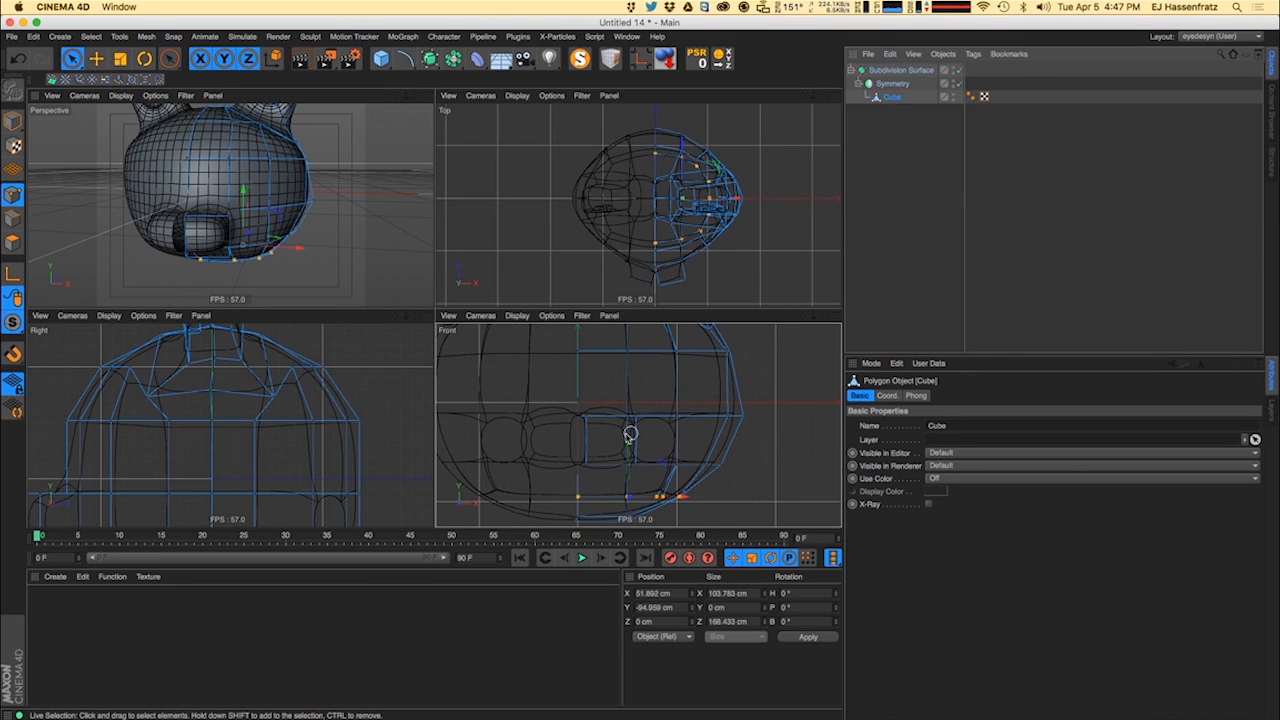
pyautogui.click(589, 478)
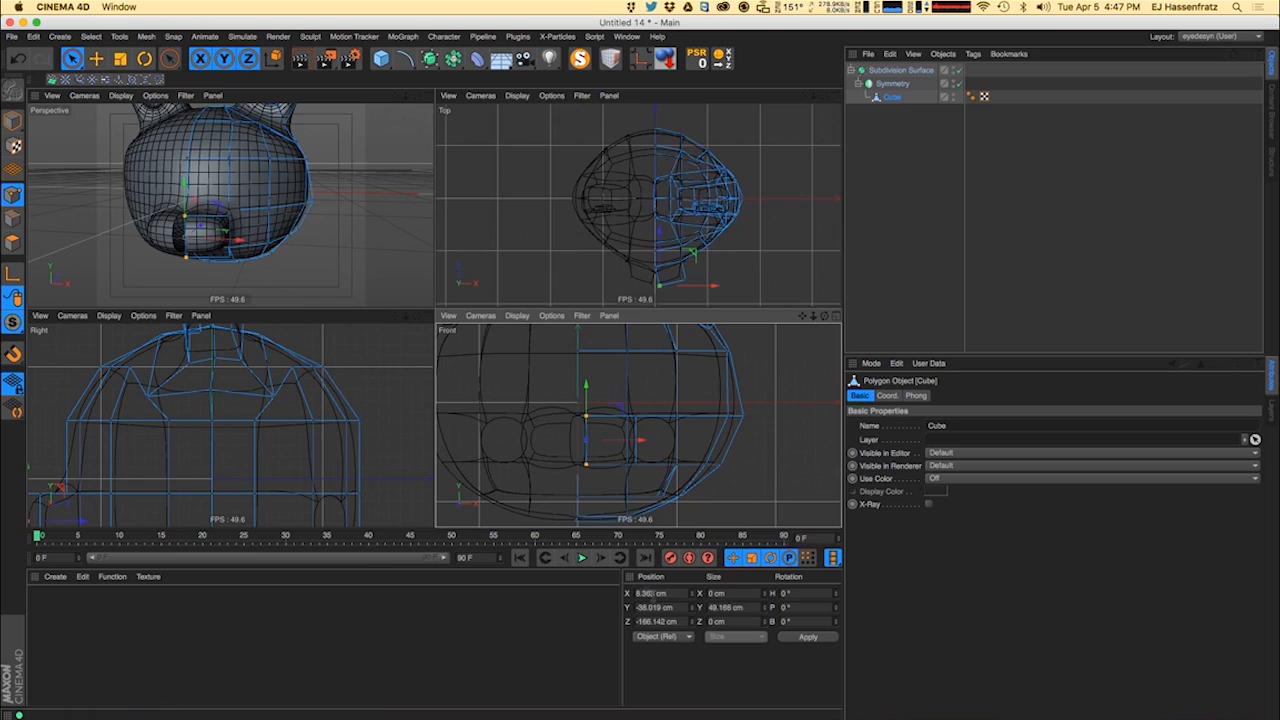
pyautogui.write('0')
pyautogui.press('Return')
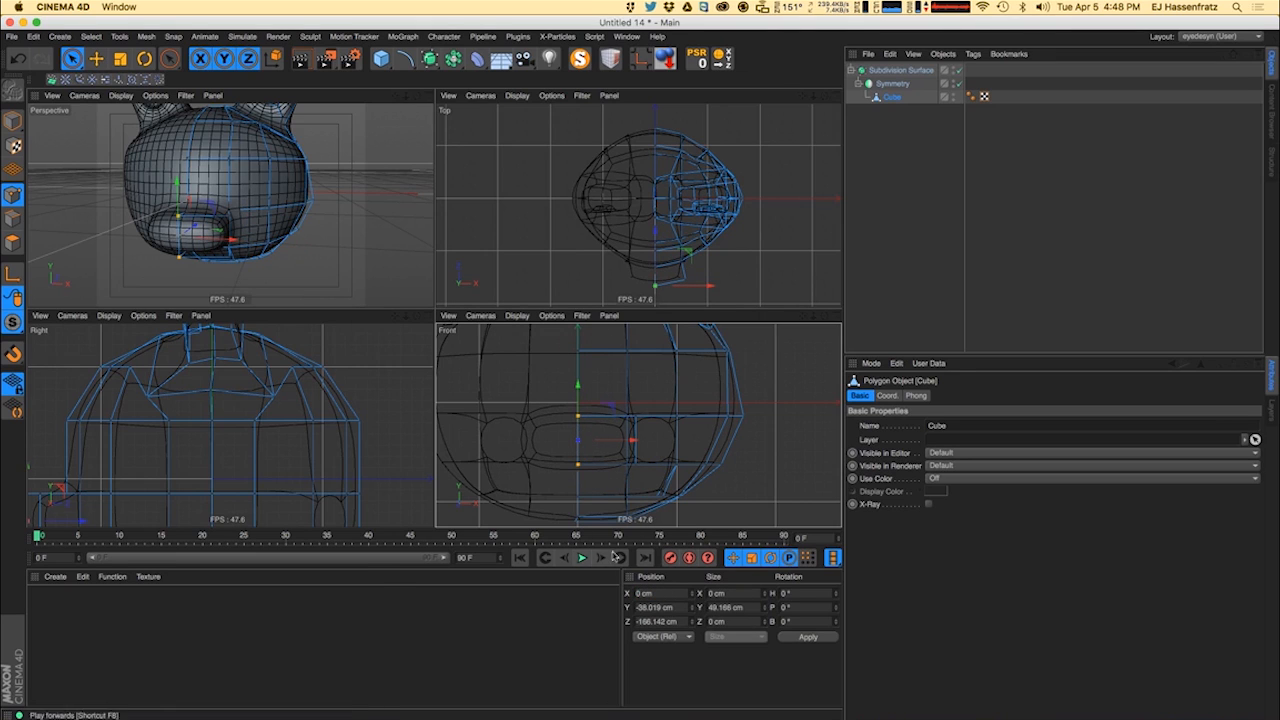
# - In polygon mode, flatten the snout's front polygon by setting its Z size to 0 cm
pyautogui.keyDown('alt'); pyautogui.moveTo(197, 248); pyautogui.dragTo(229, 290); pyautogui.keyUp('alt')
pyautogui.keyDown('alt'); pyautogui.moveTo(203, 218); pyautogui.dragTo(195, 196); pyautogui.keyUp('alt')
pyautogui.moveTo(195, 196)
pyautogui.keyDown('alt'); pyautogui.mouseDown(button='right')
pyautogui.moveTo(248, 174)
pyautogui.moveTo(190, 195)
pyautogui.mouseUp(button='right'); pyautogui.keyUp('alt')
pyautogui.keyDown('alt'); pyautogui.moveTo(205, 243); pyautogui.dragTo(163, 224); pyautogui.keyUp('alt')
pyautogui.click(13, 242)
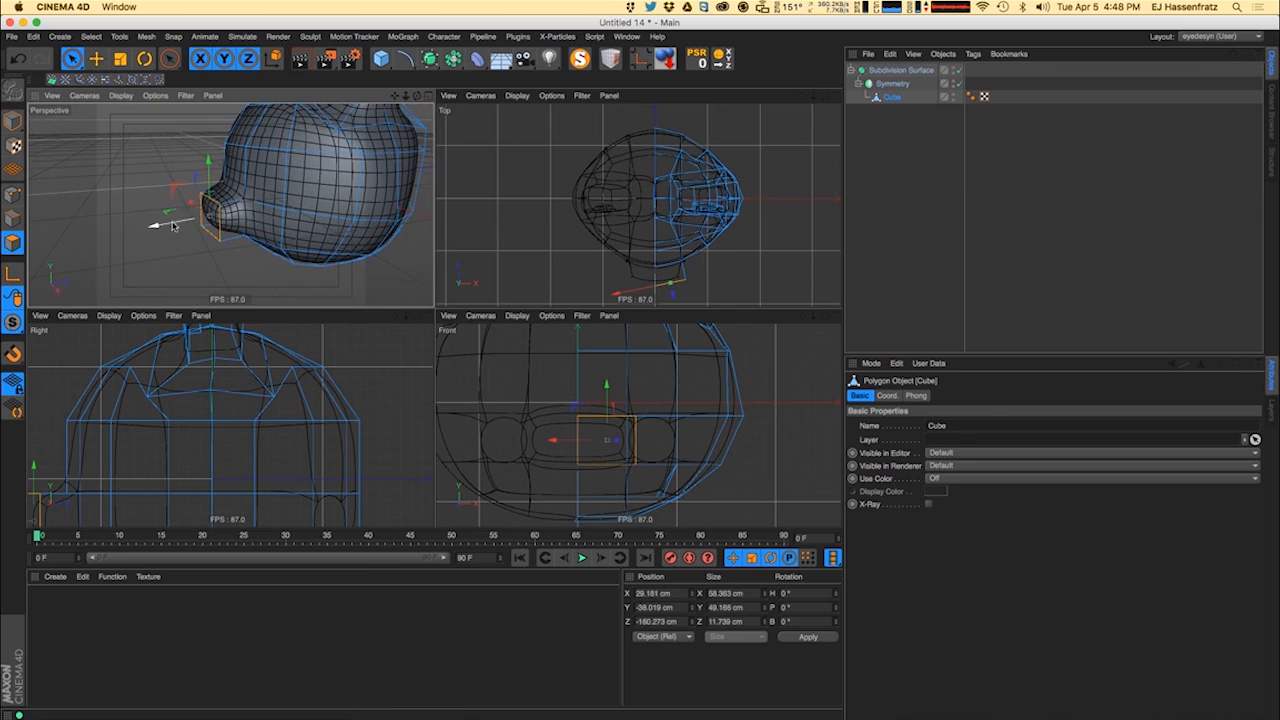
pyautogui.press('e')
pyautogui.press('w')
pyautogui.scroll(5, 660, 262)
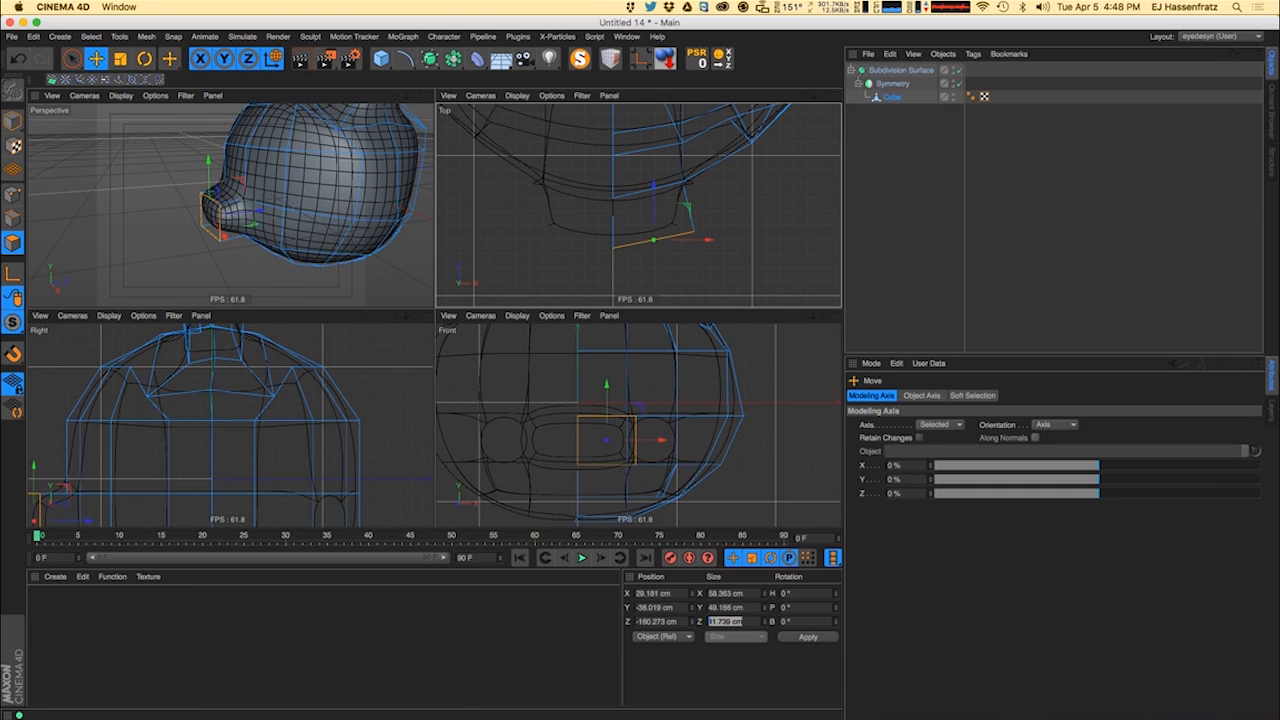
pyautogui.write('0')
pyautogui.press('Return')
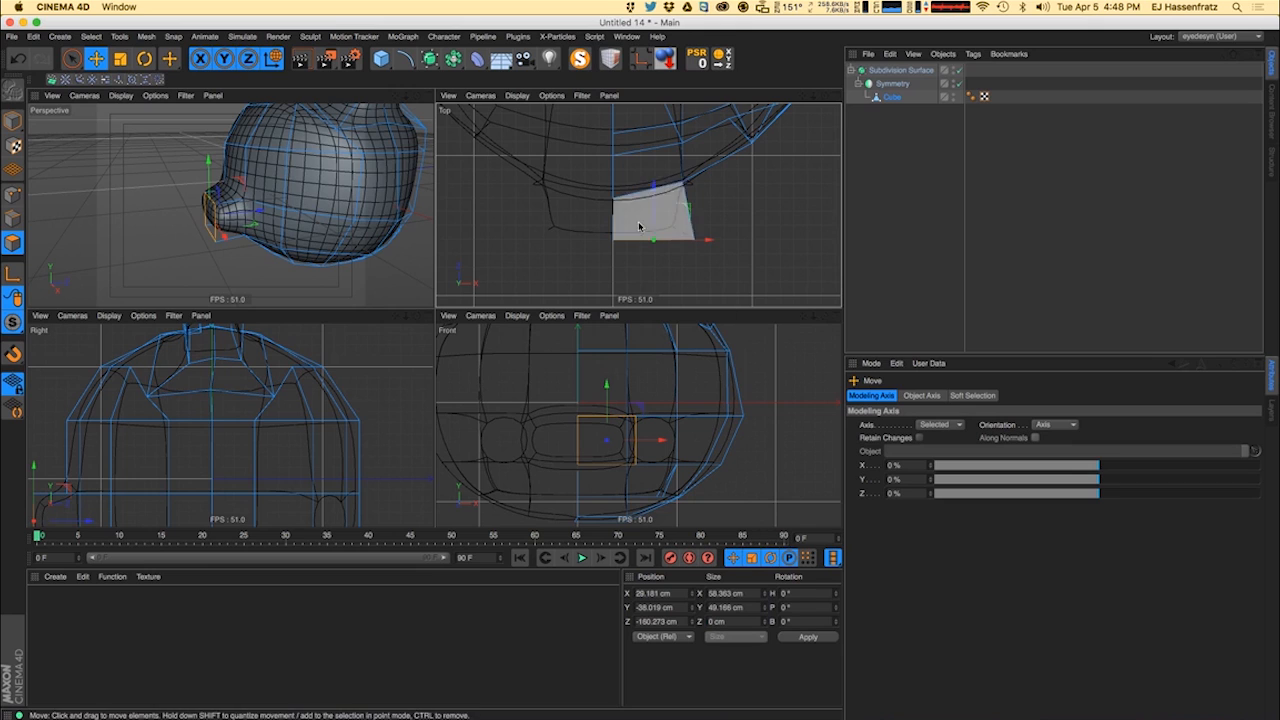
# - In point mode, move the snout's two outer front points inward and back to about X 46.9 cm, Z -151.6 cm
pyautogui.press('0')
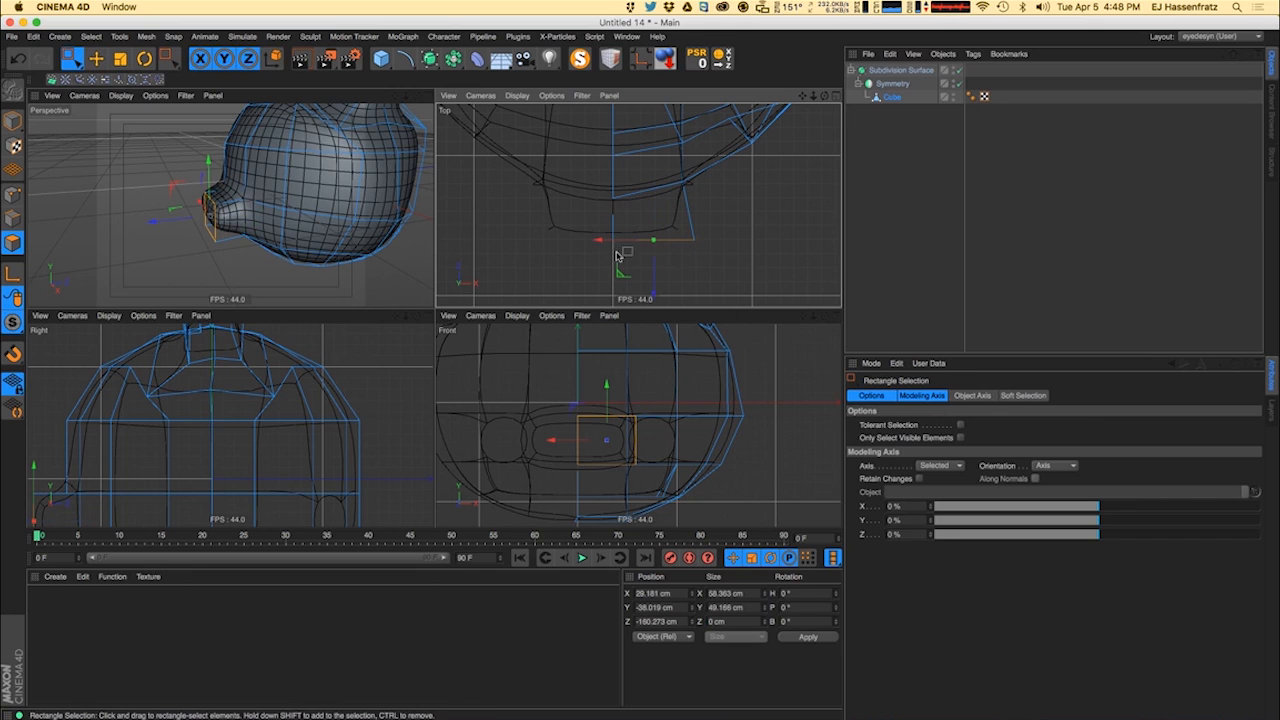
pyautogui.click(12, 195)
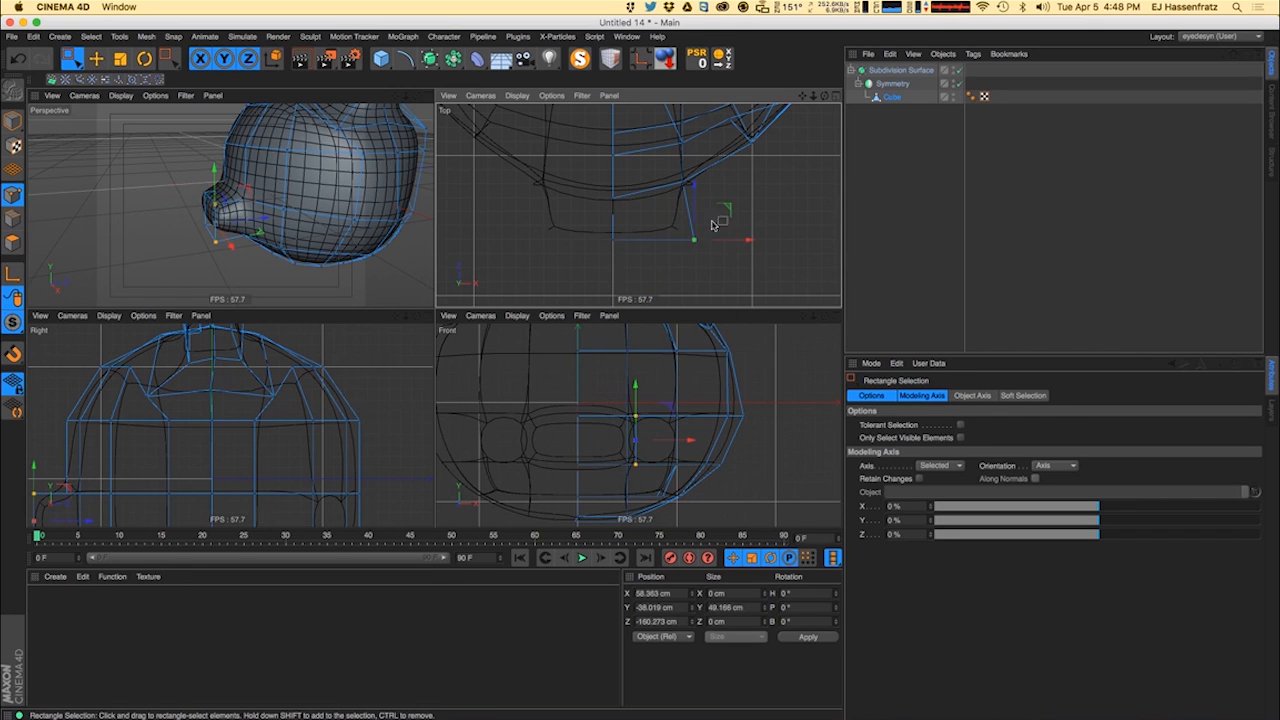
pyautogui.moveTo(726, 210); pyautogui.dragTo(714, 199)
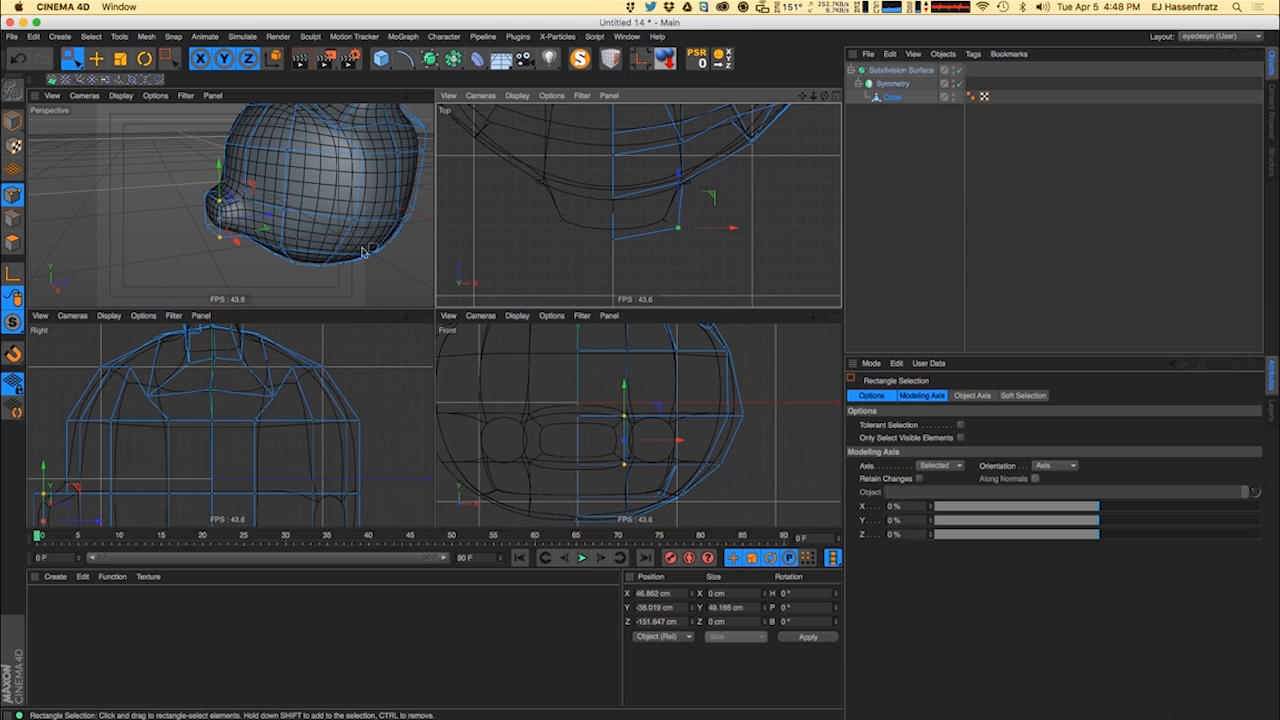
pyautogui.keyDown('alt'); pyautogui.moveTo(210, 233); pyautogui.dragTo(245, 237); pyautogui.keyUp('alt')
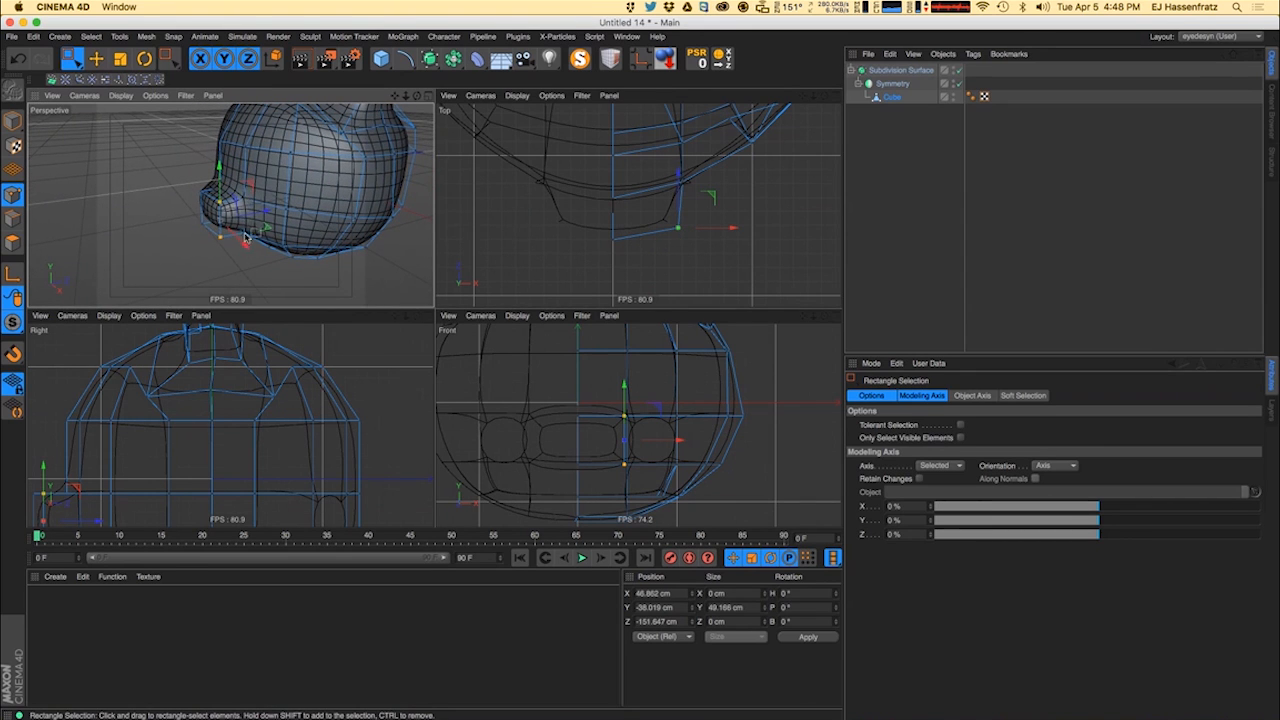
# - Flatten the snout's reshaped front polygon in polygon mode by setting its Z size to 0 cm again
pyautogui.click(12, 243)
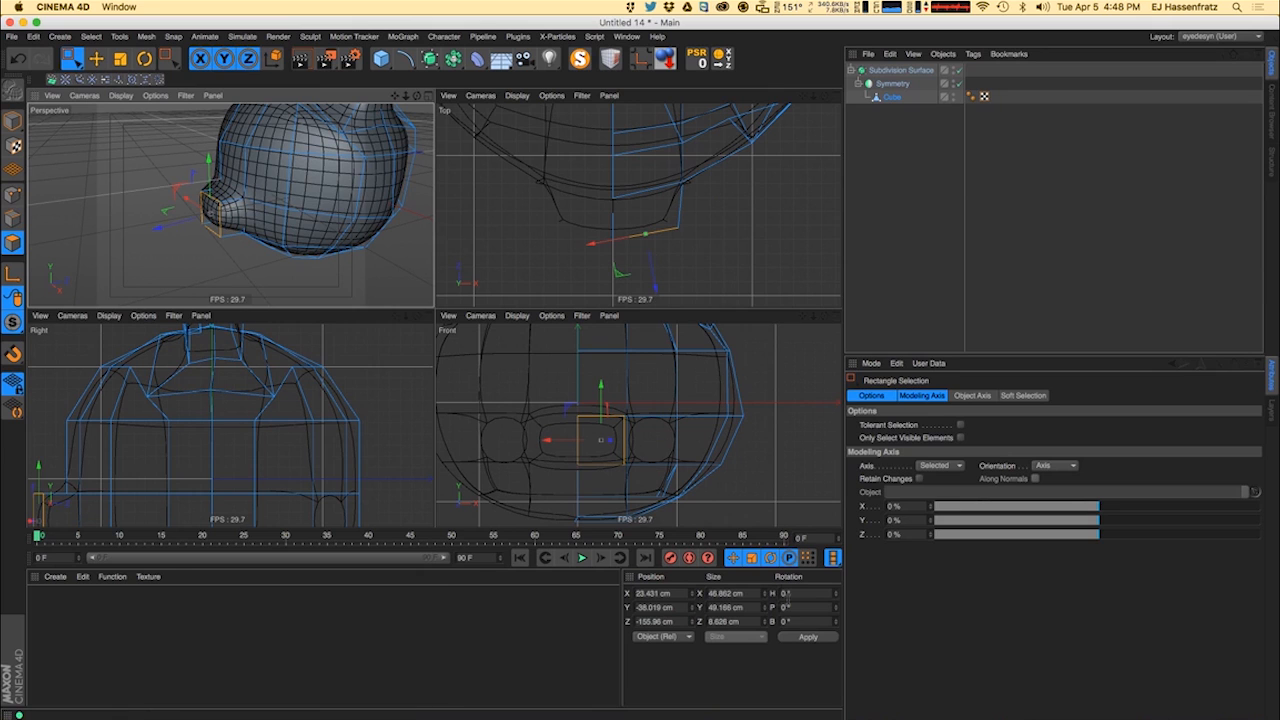
pyautogui.click(754, 621)
pyautogui.write('0')
pyautogui.press('Return')
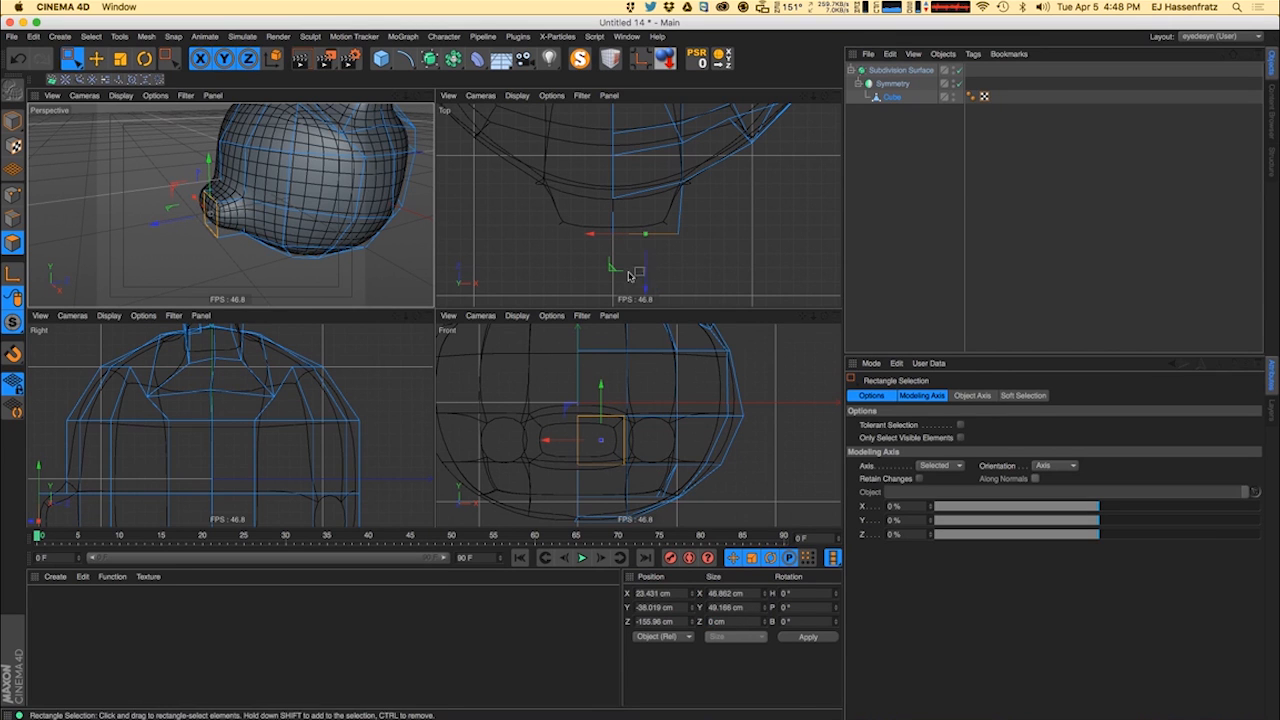
# - Extrude the snout's flattened front polygon outward by about 14.9 cm
pyautogui.press('d')
pyautogui.moveTo(686, 277); pyautogui.dragTo(703, 236)
pyautogui.keyDown('alt'); pyautogui.moveTo(142, 230); pyautogui.dragTo(352, 194, button='right'); pyautogui.keyUp('alt')
pyautogui.keyDown('alt'); pyautogui.moveTo(352, 194); pyautogui.dragTo(234, 206, button='middle'); pyautogui.keyUp('alt')
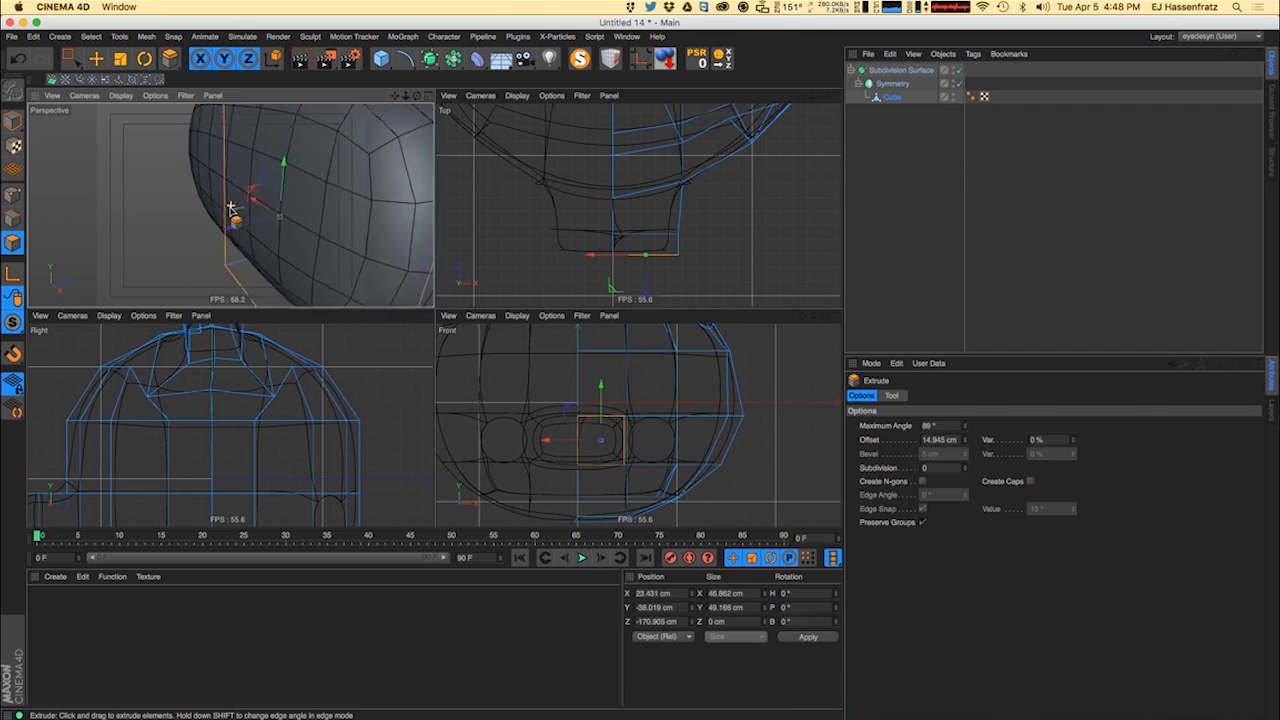
pyautogui.moveTo(234, 206)
pyautogui.keyDown('alt'); pyautogui.mouseDown()
pyautogui.moveTo(299, 204)
pyautogui.moveTo(248, 212)
pyautogui.mouseUp(); pyautogui.keyUp('alt')
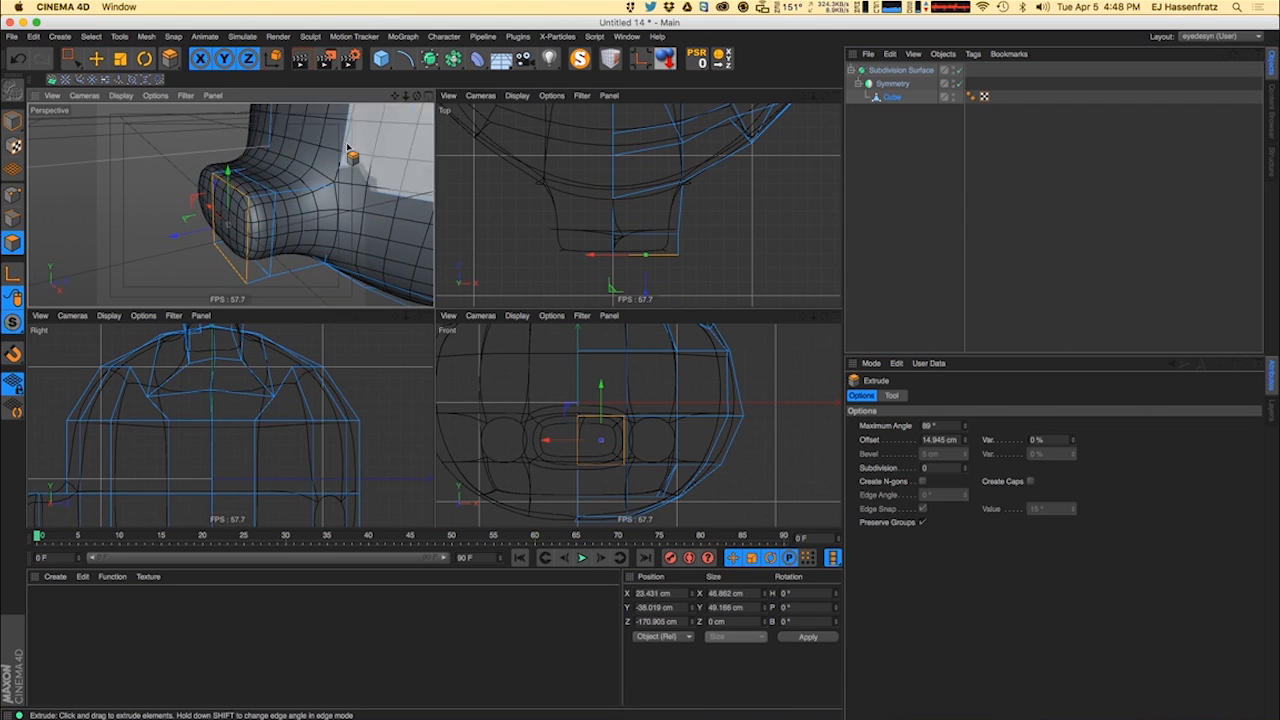
# - In edge mode, try selecting the ring of edges behind the snout's front face with Loop Selection
pyautogui.click(13, 219)
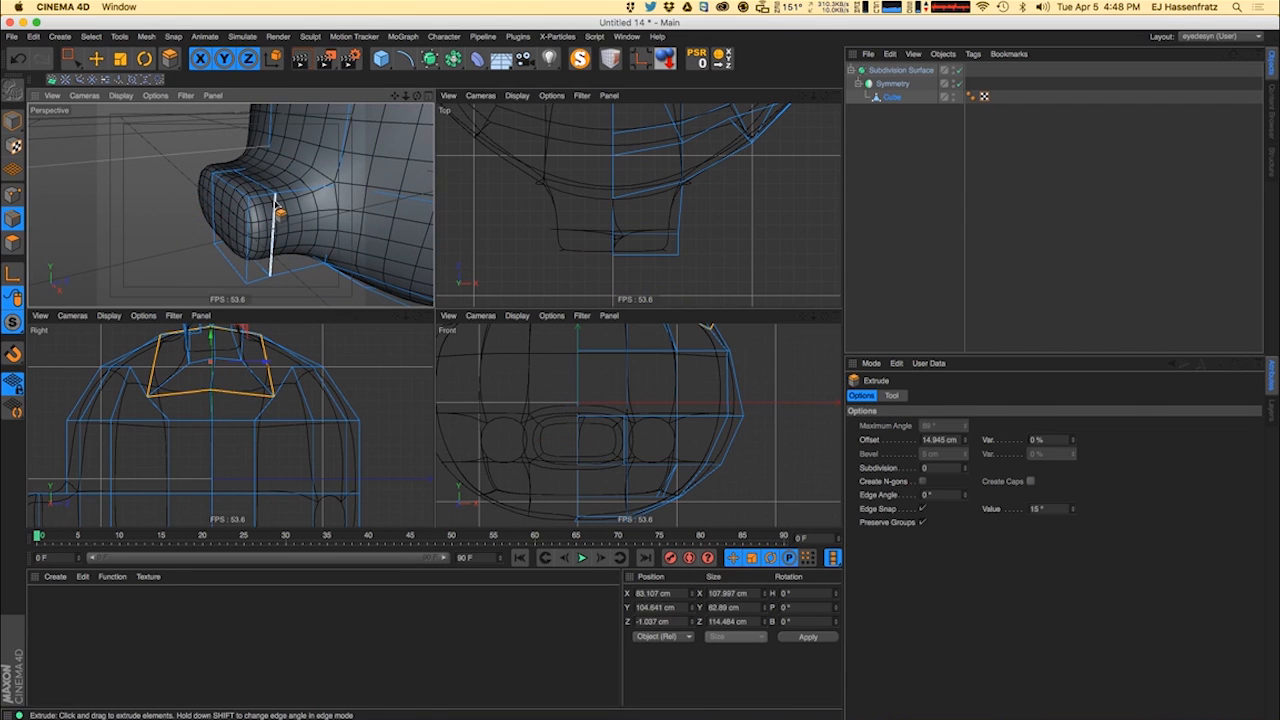
pyautogui.press('u')
pyautogui.press('l')
pyautogui.click(276, 208)
pyautogui.press('e')
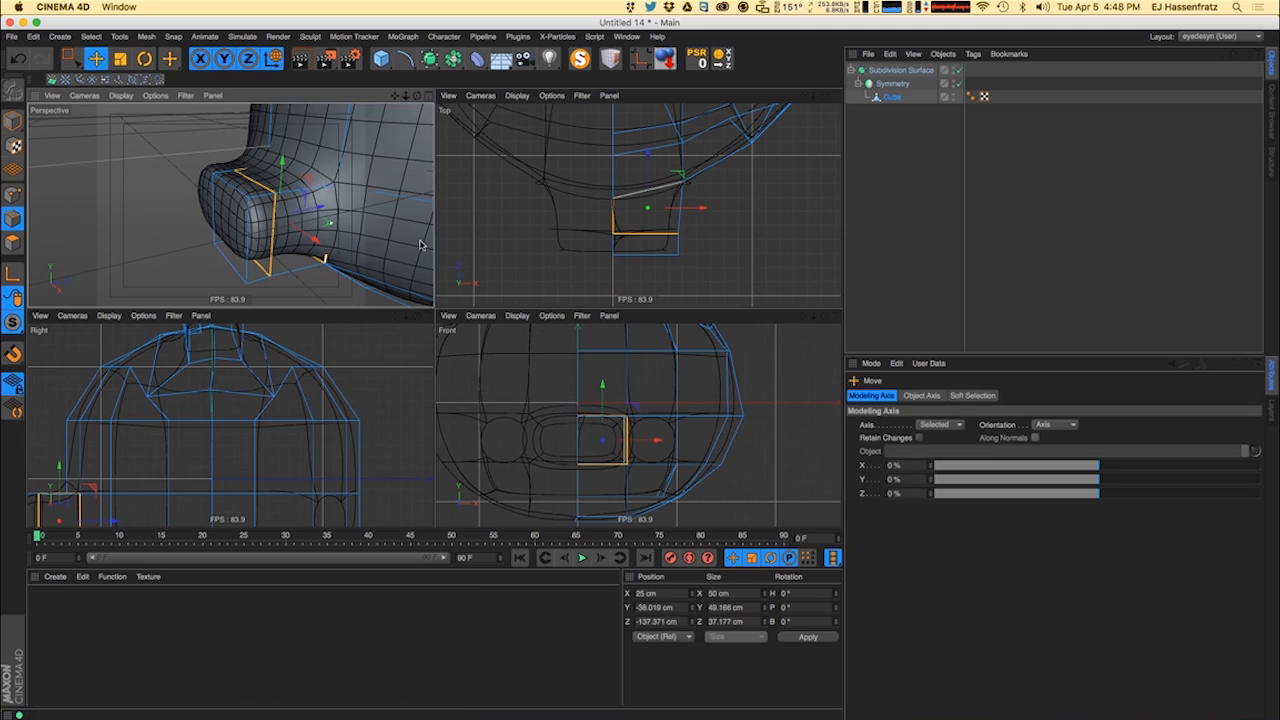
# - Select the edges behind the snout's front face with Rectangle Selection and move them back to about Z -127.7 cm
pyautogui.click(9, 196)
pyautogui.click(12, 219)
pyautogui.click(72, 59)
pyautogui.moveTo(552, 218); pyautogui.dragTo(791, 237)
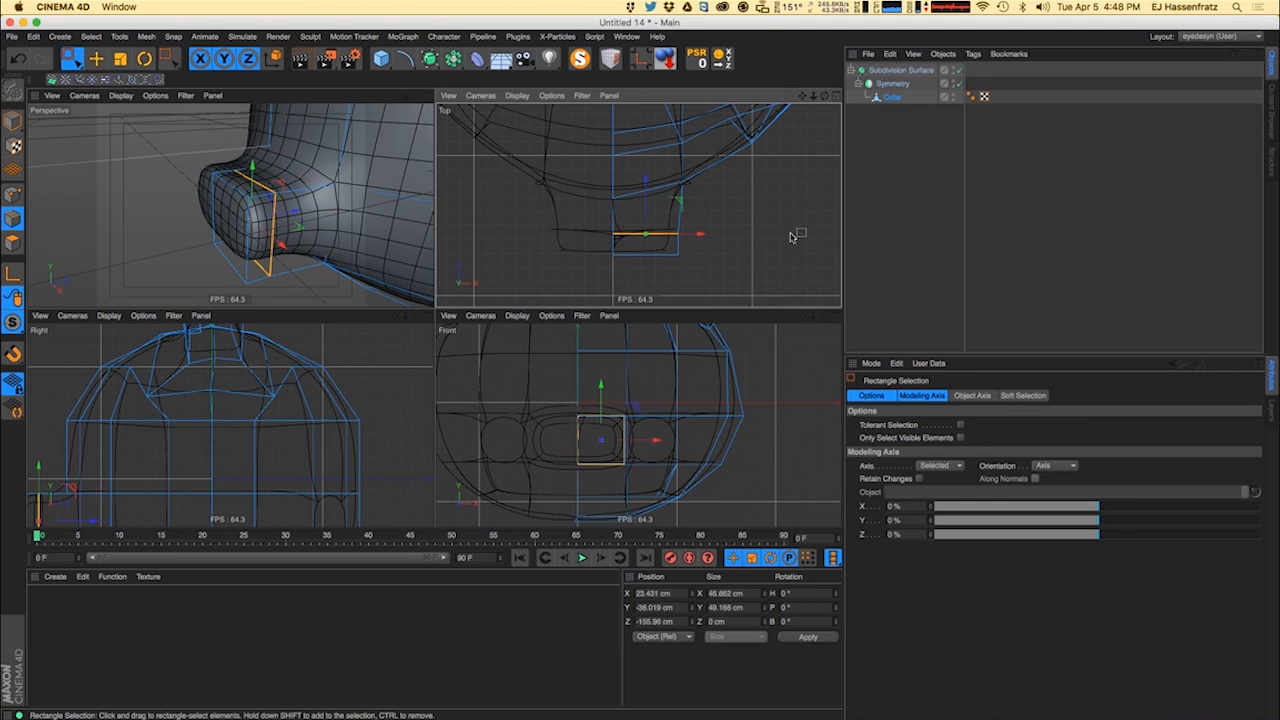
pyautogui.press('e')
pyautogui.moveTo(648, 205); pyautogui.dragTo(649, 165)
pyautogui.keyDown('alt'); pyautogui.moveTo(298, 187); pyautogui.dragTo(296, 216); pyautogui.keyUp('alt')
pyautogui.scroll(5, 312, 190)
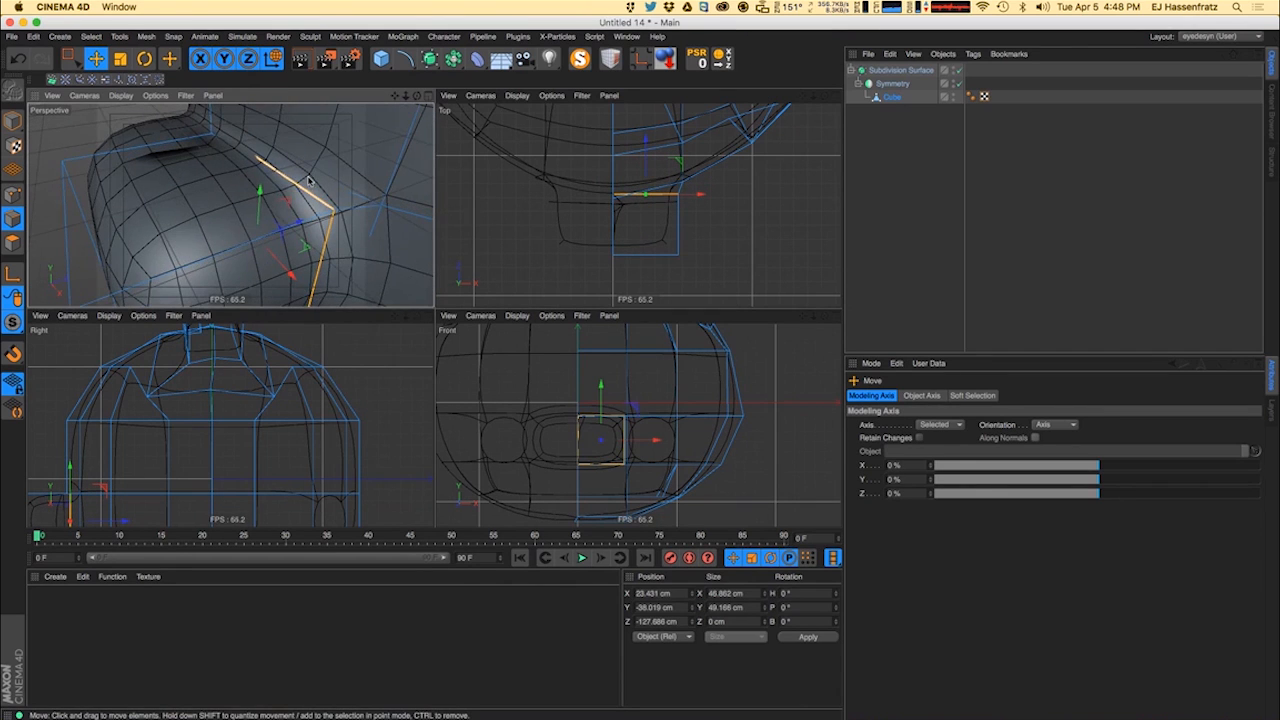
# - In polygon mode, scale the snout's front polygon down to about 31.6 by 33.1 cm
pyautogui.scroll(-5, 233, 216)
pyautogui.keyDown('alt'); pyautogui.moveTo(271, 233); pyautogui.dragTo(312, 160); pyautogui.keyUp('alt')
pyautogui.keyDown('alt'); pyautogui.moveTo(238, 218); pyautogui.dragTo(111, 267); pyautogui.keyUp('alt')
pyautogui.click(13, 243)
pyautogui.press('t')
# - Try moving the scaled front polygon about 20.4 cm toward the symmetry axis, and undo the move
pyautogui.press('e')
pyautogui.keyDown('alt'); pyautogui.moveTo(190, 258); pyautogui.dragTo(263, 260); pyautogui.keyUp('alt')
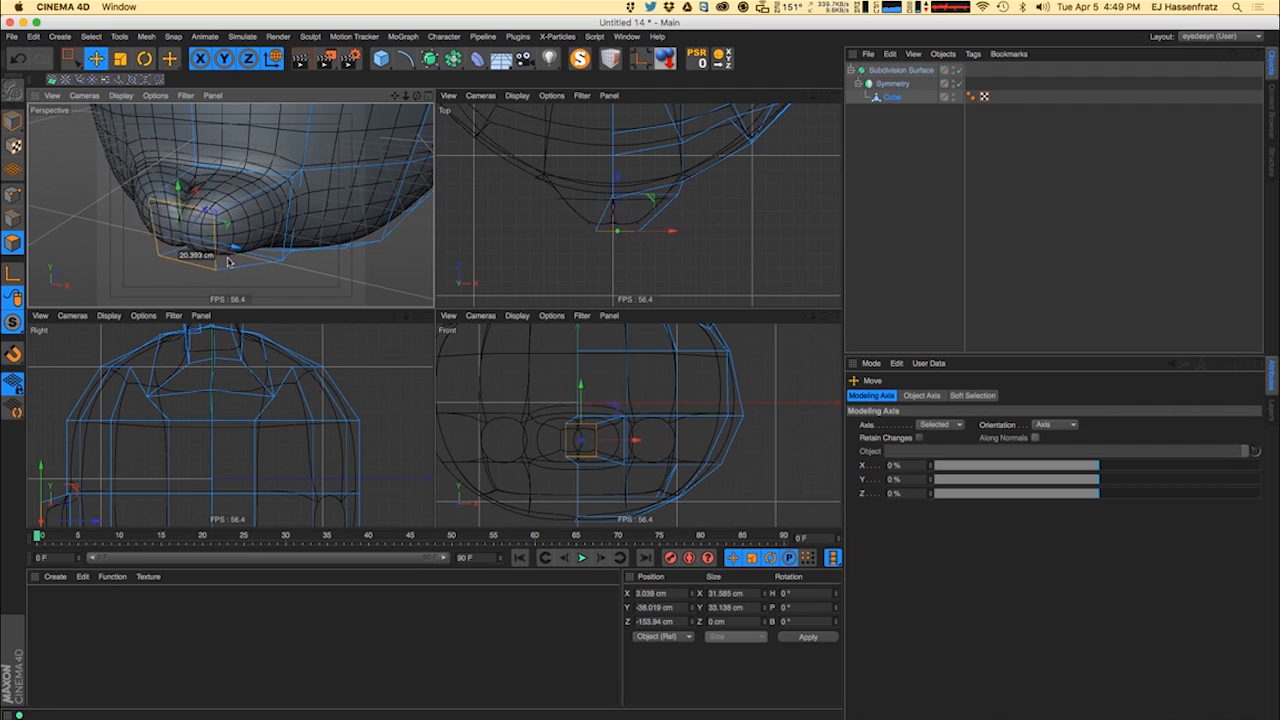
pyautogui.moveTo(228, 262); pyautogui.dragTo(226, 229)
pyautogui.hotkey('ctrl', 'z')
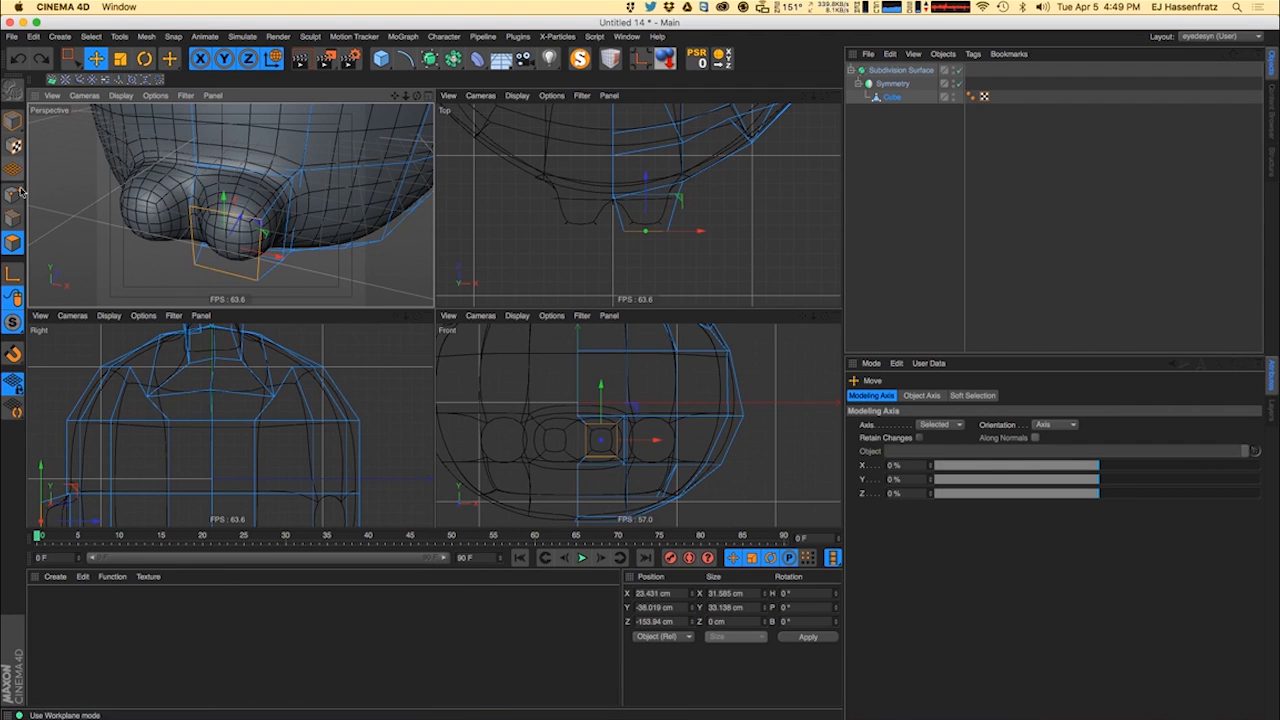
# - In point mode, try moving the snout tip's two inner points over to the symmetry axis, and undo the move
pyautogui.click(13, 195)
pyautogui.press('0')
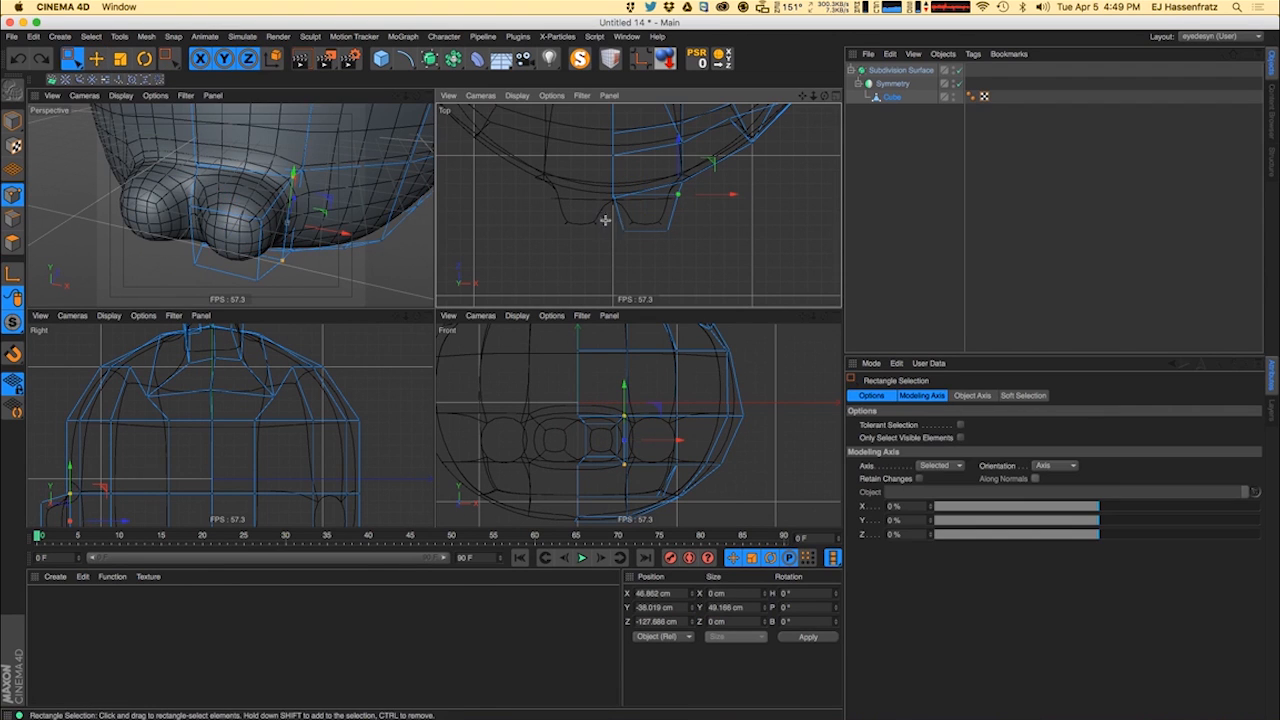
pyautogui.moveTo(606, 220); pyautogui.dragTo(634, 240)
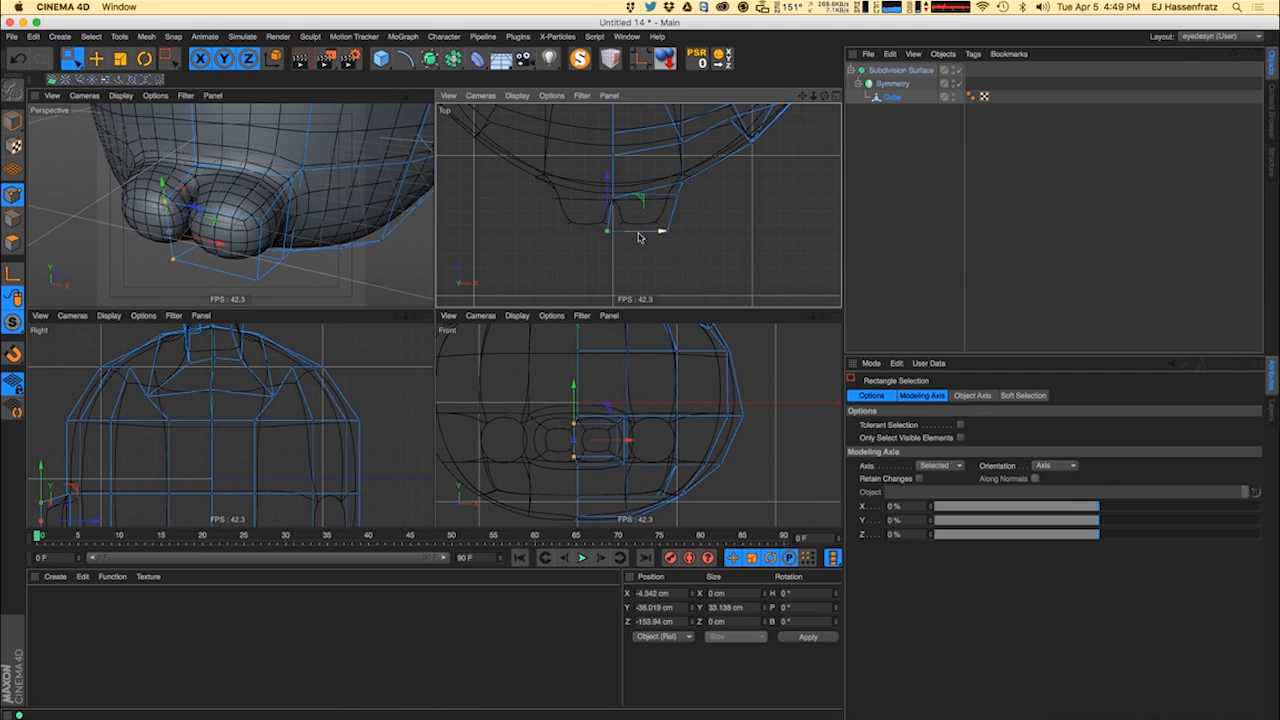
pyautogui.hotkey('ctrl', 'z')
# - In polygon mode, use Live Selection to pick the snout tip's inner polygon facing the symmetry axis and delete it
pyautogui.moveTo(586, 168); pyautogui.dragTo(621, 212)
pyautogui.keyDown('alt'); pyautogui.moveTo(207, 220); pyautogui.dragTo(328, 196); pyautogui.keyUp('alt')
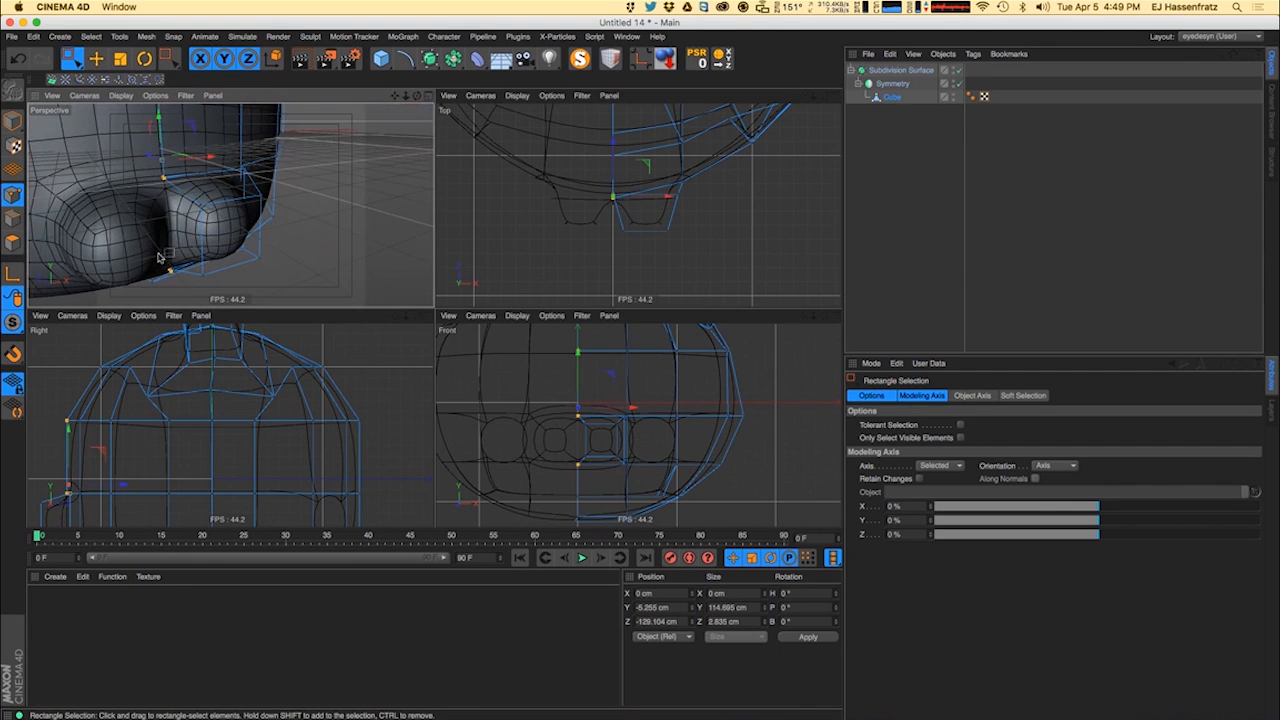
pyautogui.click(13, 243)
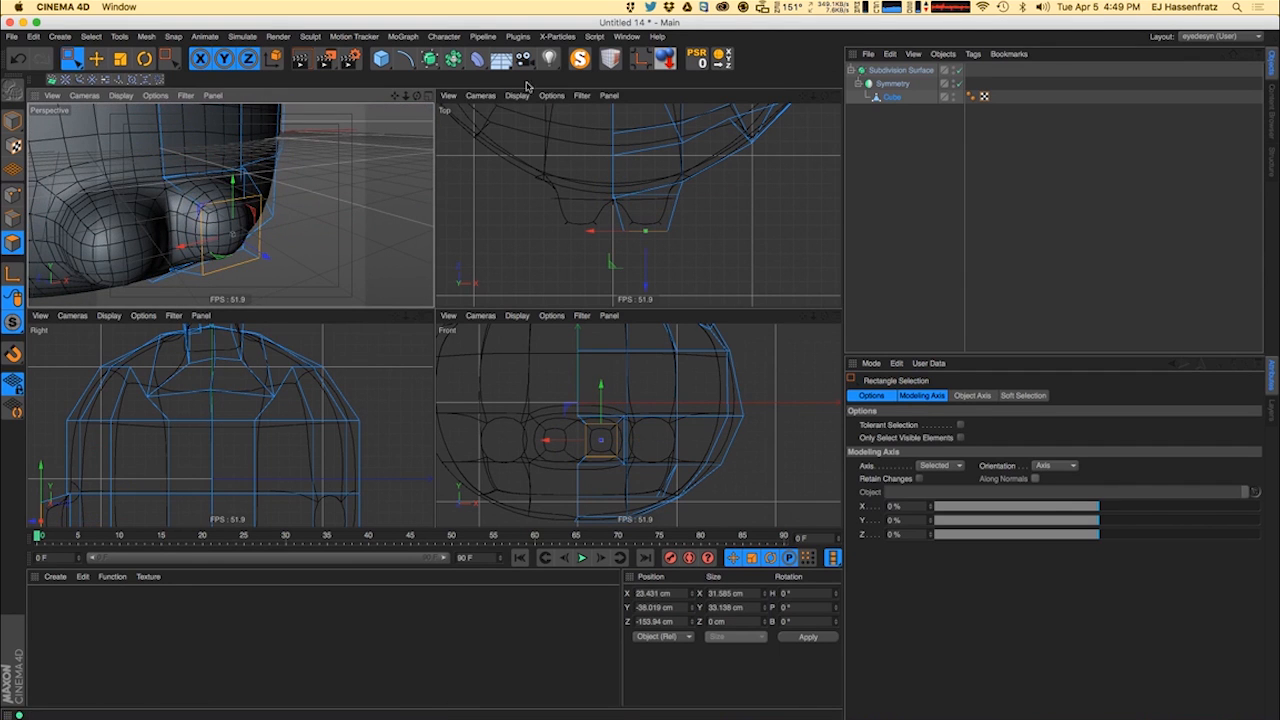
pyautogui.moveTo(72, 58); pyautogui.dragTo(98, 76)
pyautogui.click(100, 75)
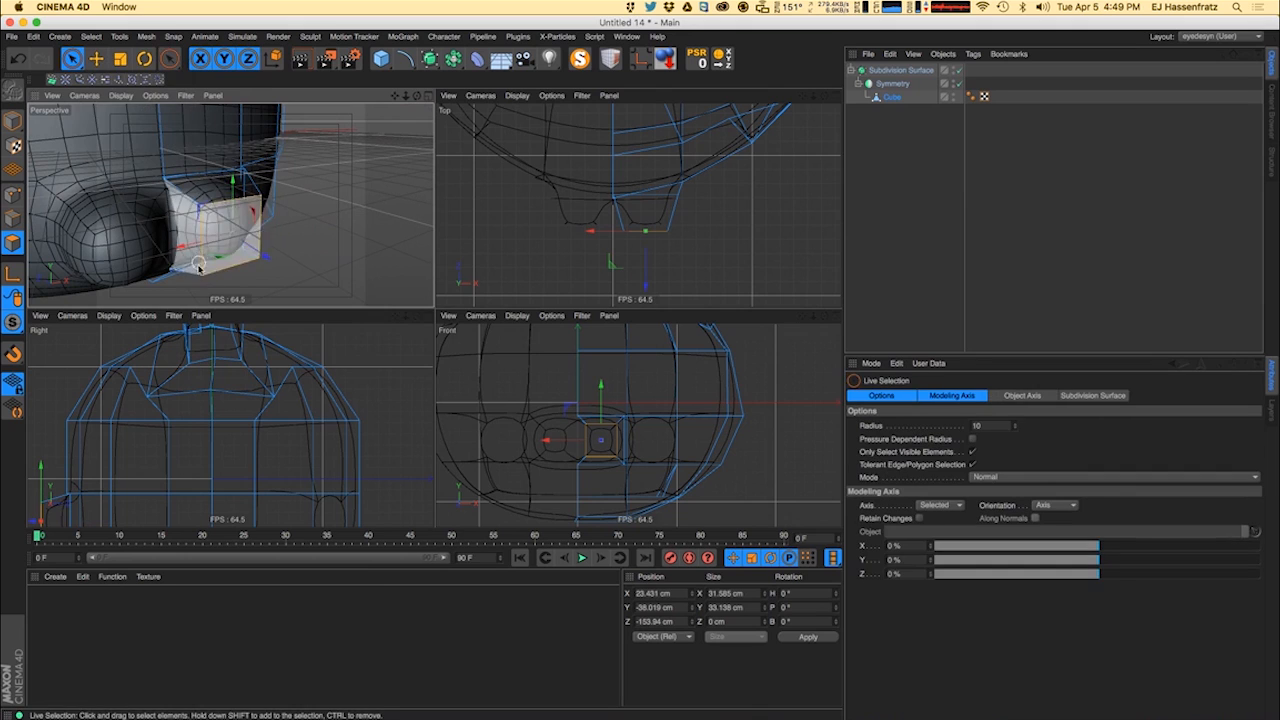
pyautogui.click(183, 261)
pyautogui.press('Delete')
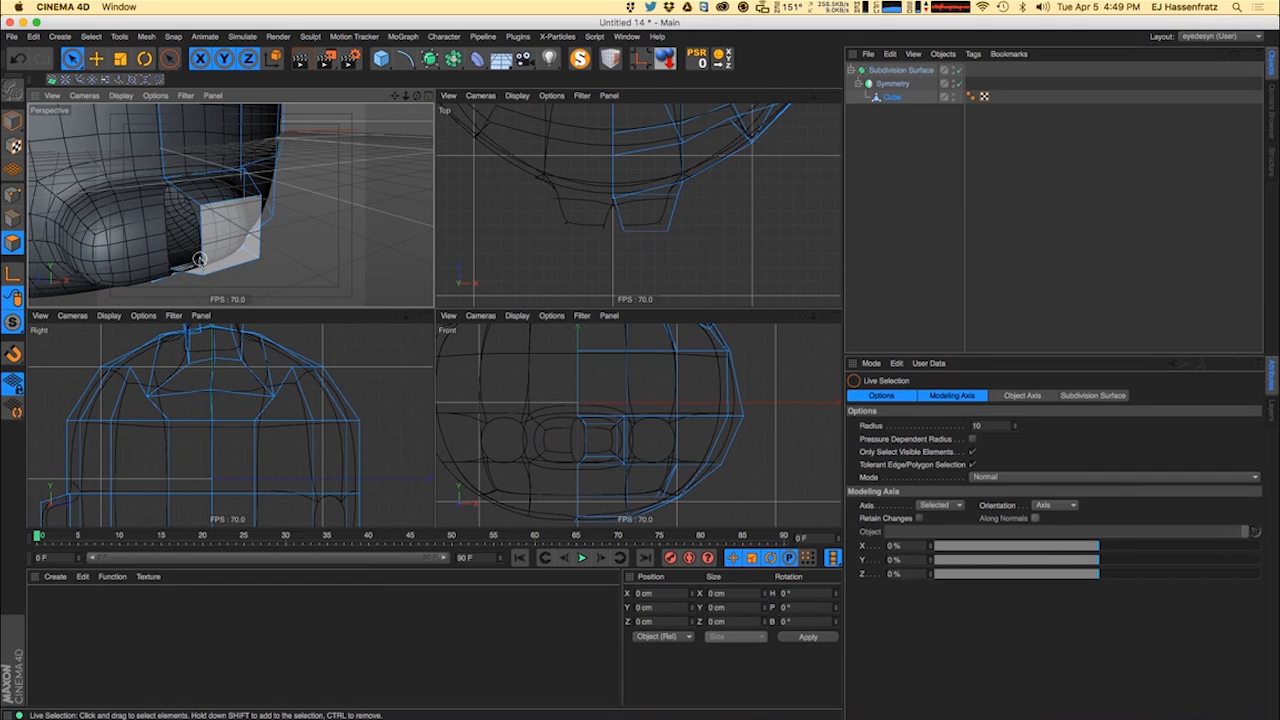
# - In point mode, try moving the upper snout-base point on the symmetry axis forward along Z, and undo the move
pyautogui.click(13, 194)
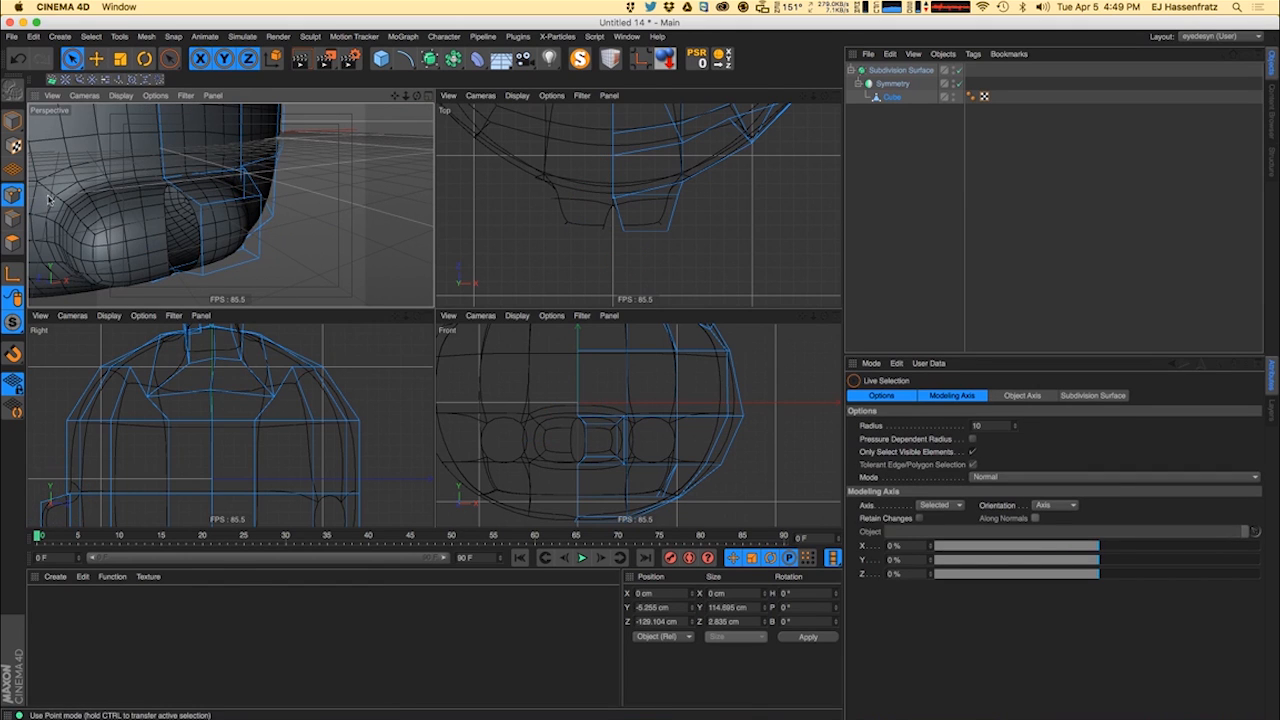
pyautogui.click(612, 224)
pyautogui.scroll(4, 612, 193)
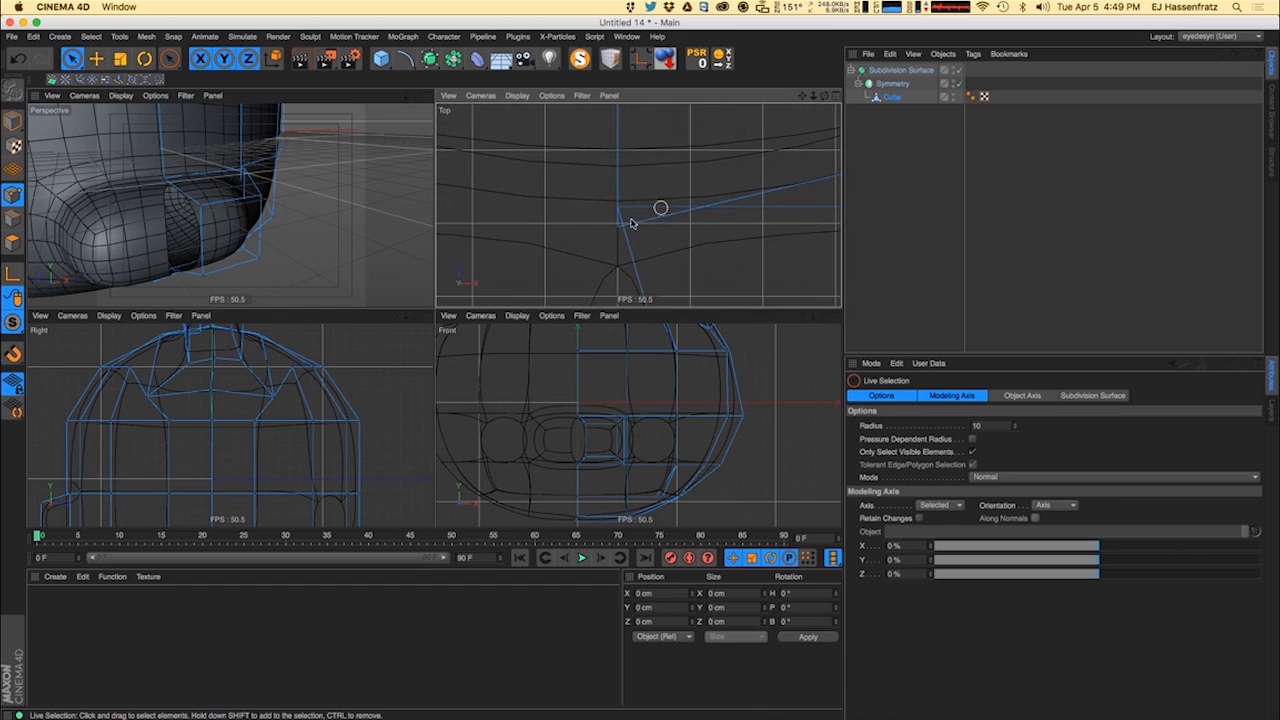
pyautogui.click(616, 209)
pyautogui.press('e')
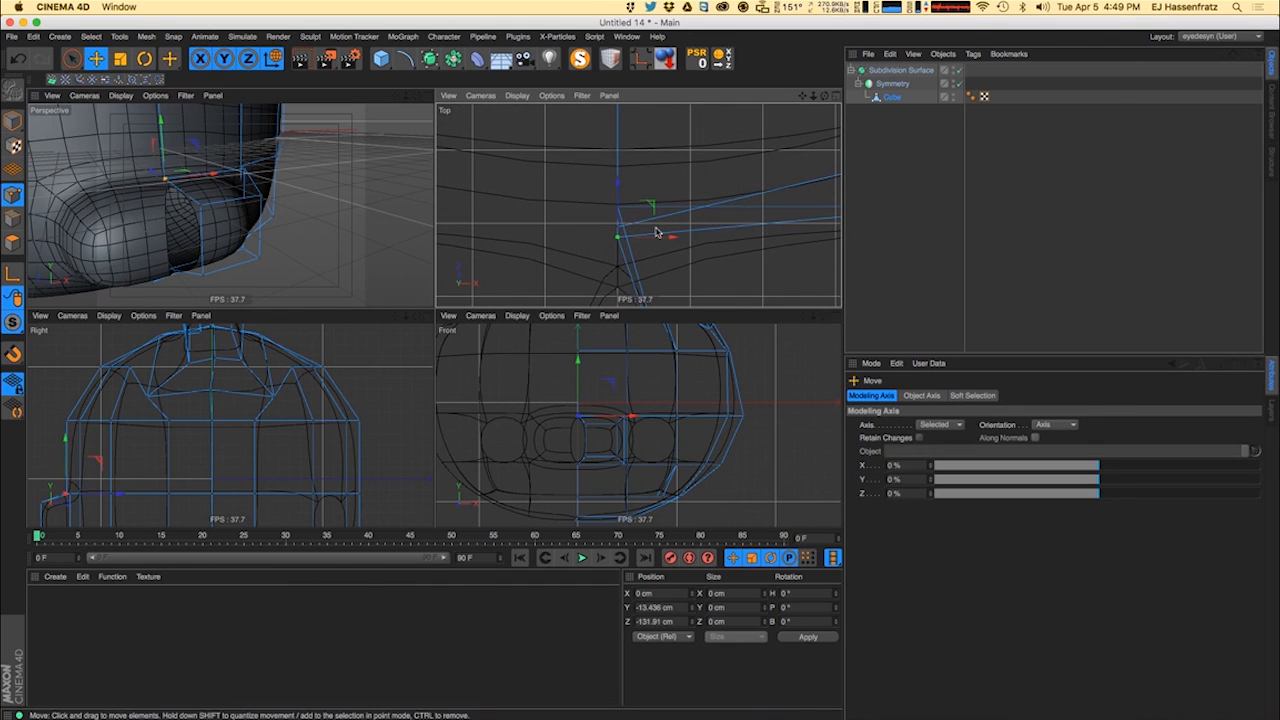
# - Reposition the points on the symmetry axis at the snout's base along Z using Rectangle Selection
pyautogui.click(72, 59)
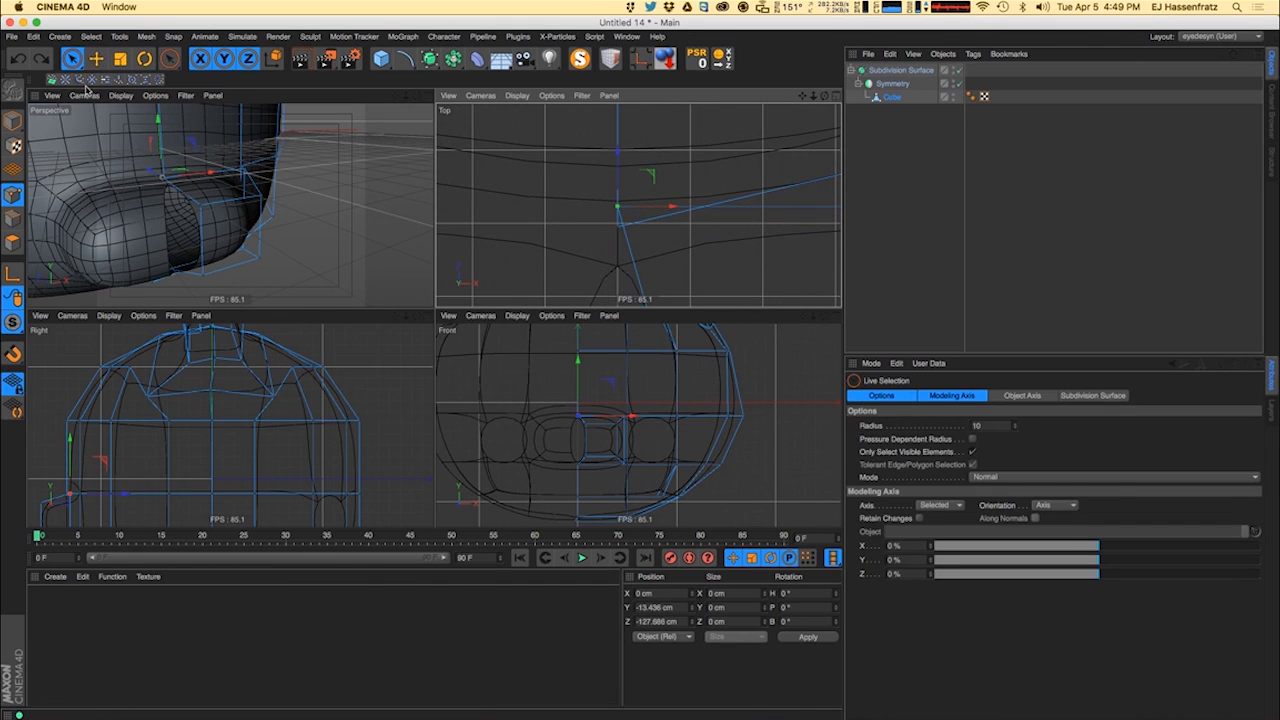
pyautogui.click(82, 80)
pyautogui.click(77, 54)
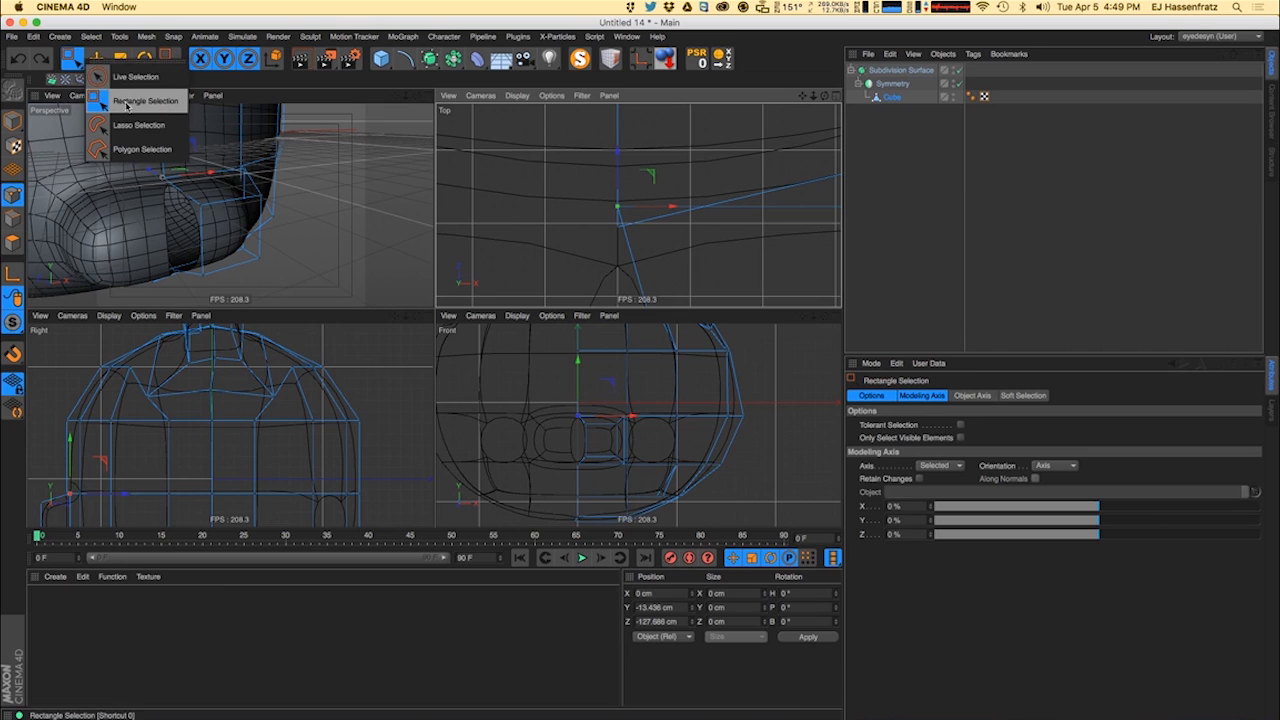
pyautogui.click(127, 104)
pyautogui.moveTo(573, 195); pyautogui.dragTo(644, 215)
pyautogui.moveTo(620, 168); pyautogui.dragTo(625, 211)
pyautogui.keyDown('alt'); pyautogui.moveTo(660, 236); pyautogui.dragTo(590, 204, button='middle'); pyautogui.keyUp('alt')
pyautogui.moveTo(534, 178); pyautogui.dragTo(554, 157)
# - Select the snout tip's two inner points and set their X position to 0 cm on the symmetry axis
pyautogui.scroll(-4, 569, 217)
pyautogui.keyDown('alt'); pyautogui.moveTo(618, 296); pyautogui.dragTo(589, 212, button='middle'); pyautogui.keyUp('alt')
pyautogui.scroll(-4, 589, 212)
pyautogui.moveTo(513, 199); pyautogui.dragTo(589, 224)
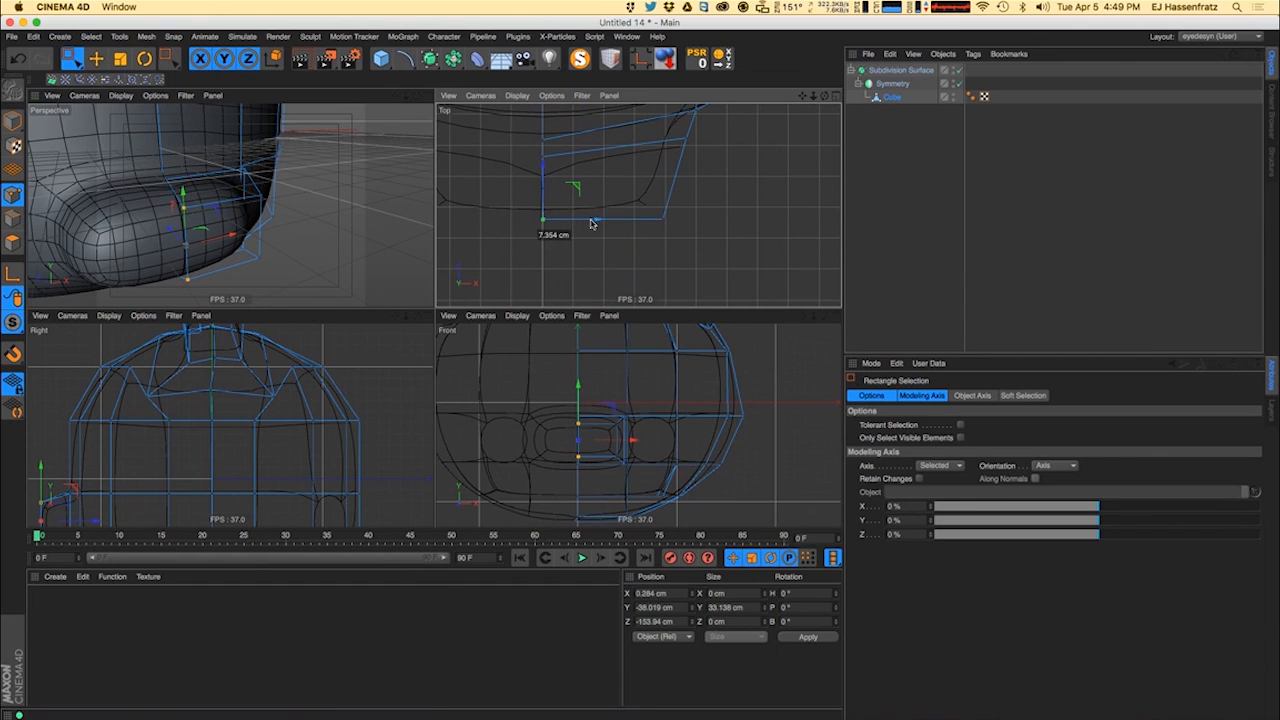
pyautogui.doubleClick(655, 593)
pyautogui.write('0')
pyautogui.press('Return')
# - Select the horizontal row of points along the snout's upper edge and raise it by about 16 cm
pyautogui.keyDown('alt'); pyautogui.moveTo(163, 191); pyautogui.dragTo(103, 190); pyautogui.keyUp('alt')
pyautogui.keyDown('alt'); pyautogui.moveTo(281, 206); pyautogui.dragTo(232, 238); pyautogui.keyUp('alt')
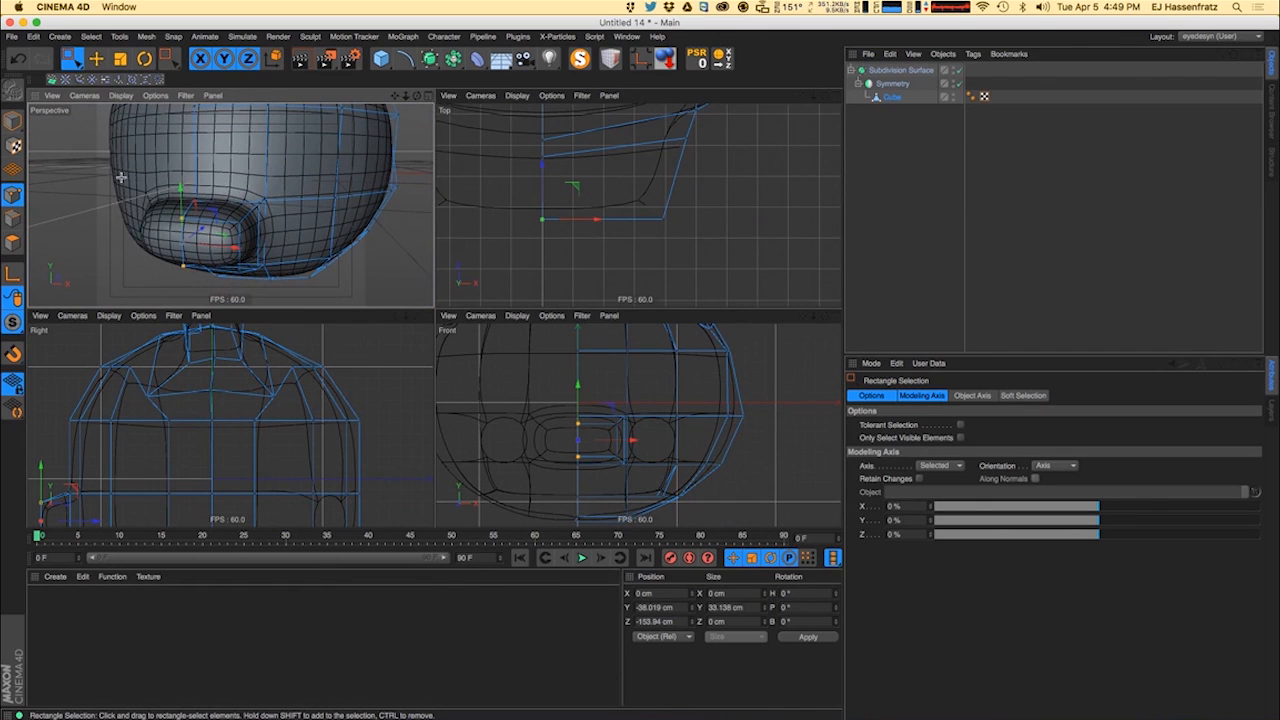
pyautogui.moveTo(121, 177); pyautogui.dragTo(293, 217)
pyautogui.moveTo(538, 397); pyautogui.dragTo(803, 427)
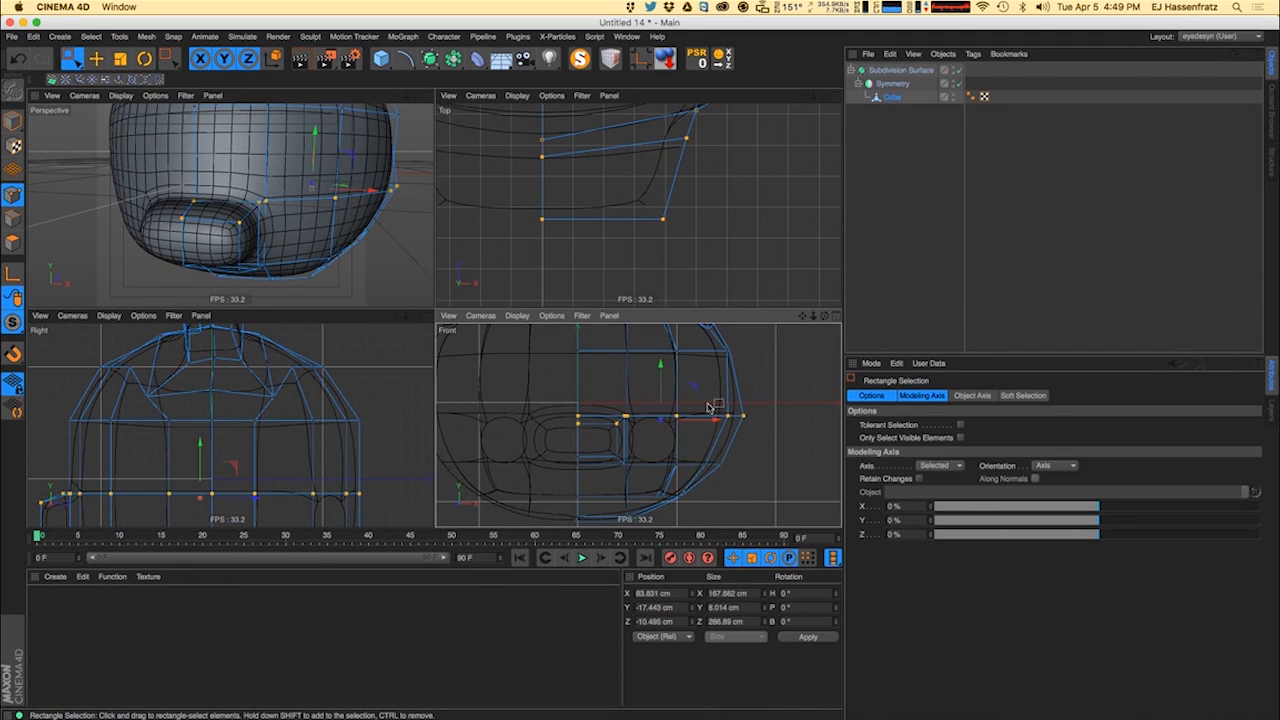
pyautogui.moveTo(654, 383)
pyautogui.mouseDown()
pyautogui.moveTo(663, 357)
pyautogui.moveTo(660, 368)
pyautogui.mouseUp()
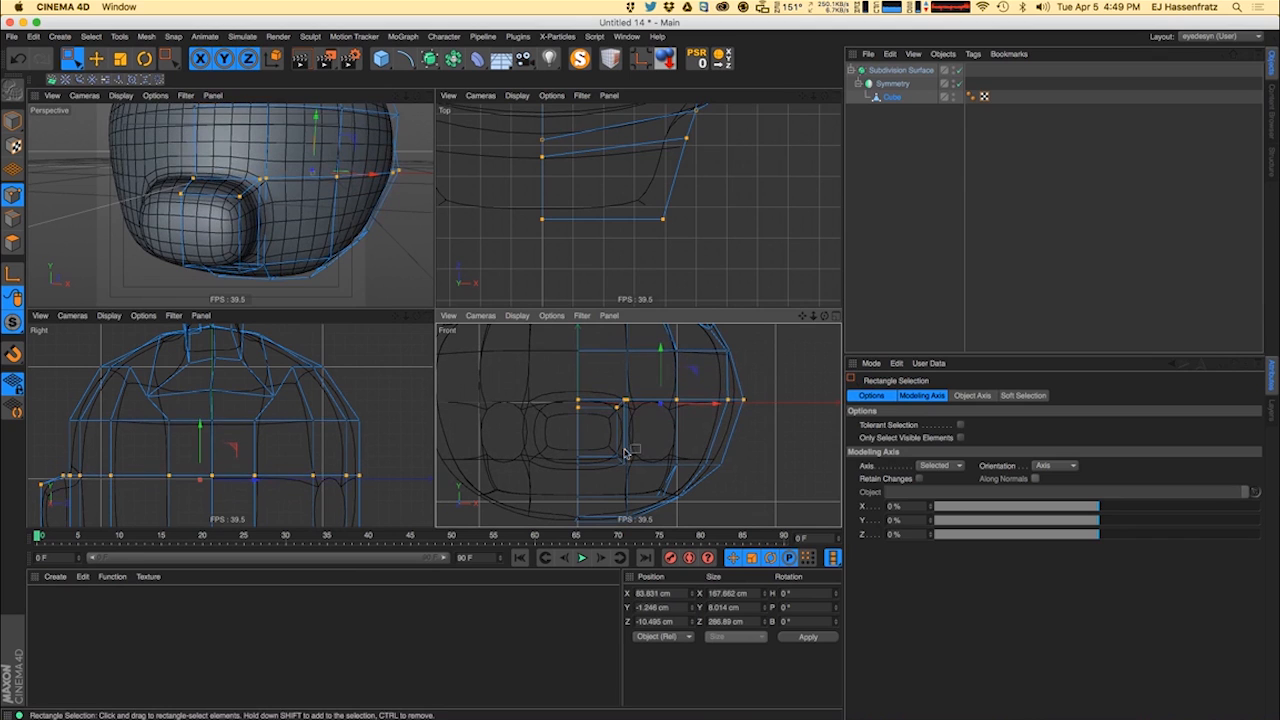
# - Taper the snout's front by bringing its two outer points slightly inward and scaling them closer together vertically
pyautogui.moveTo(619, 462); pyautogui.dragTo(620, 464)
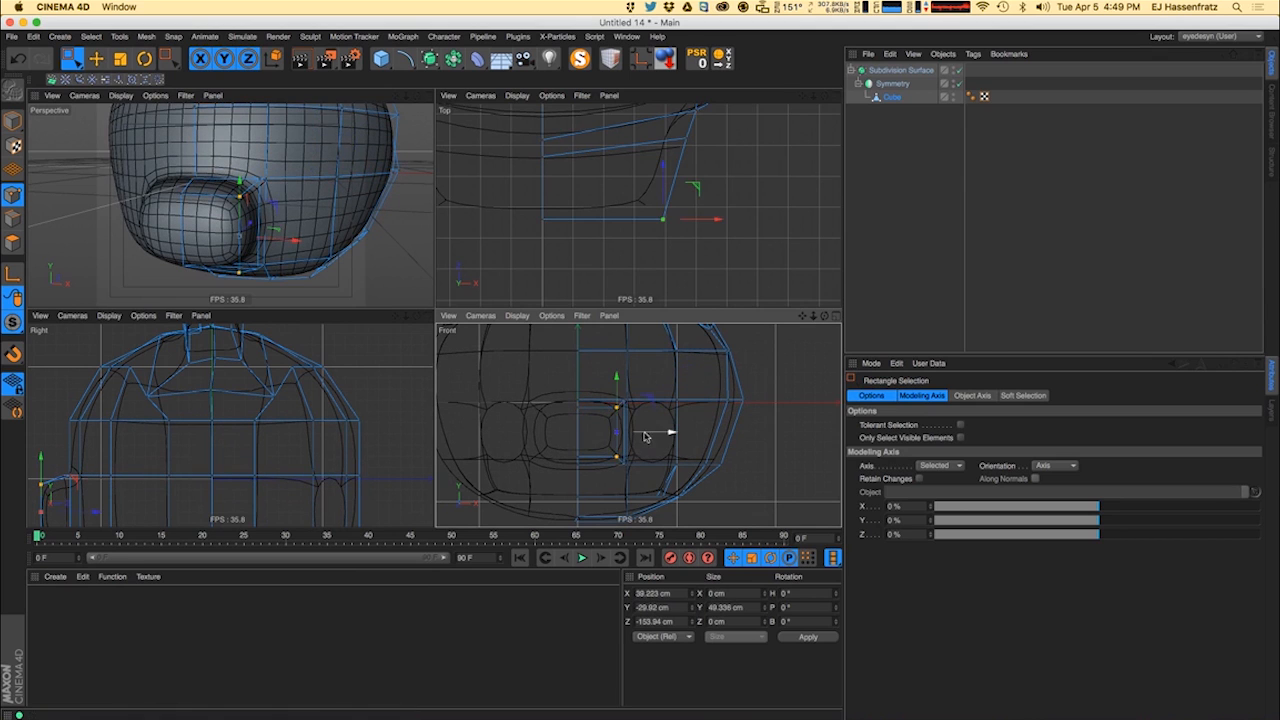
pyautogui.press('t')
pyautogui.moveTo(613, 382); pyautogui.dragTo(640, 410)
# - Select the outer points at the snout's base above and below, and scale them vertically to a Y size of about 44.5 cm
pyautogui.press('0')
pyautogui.keyDown('shift'); pyautogui.moveTo(639, 470); pyautogui.dragTo(641, 471); pyautogui.keyUp('shift')
pyautogui.press('t')
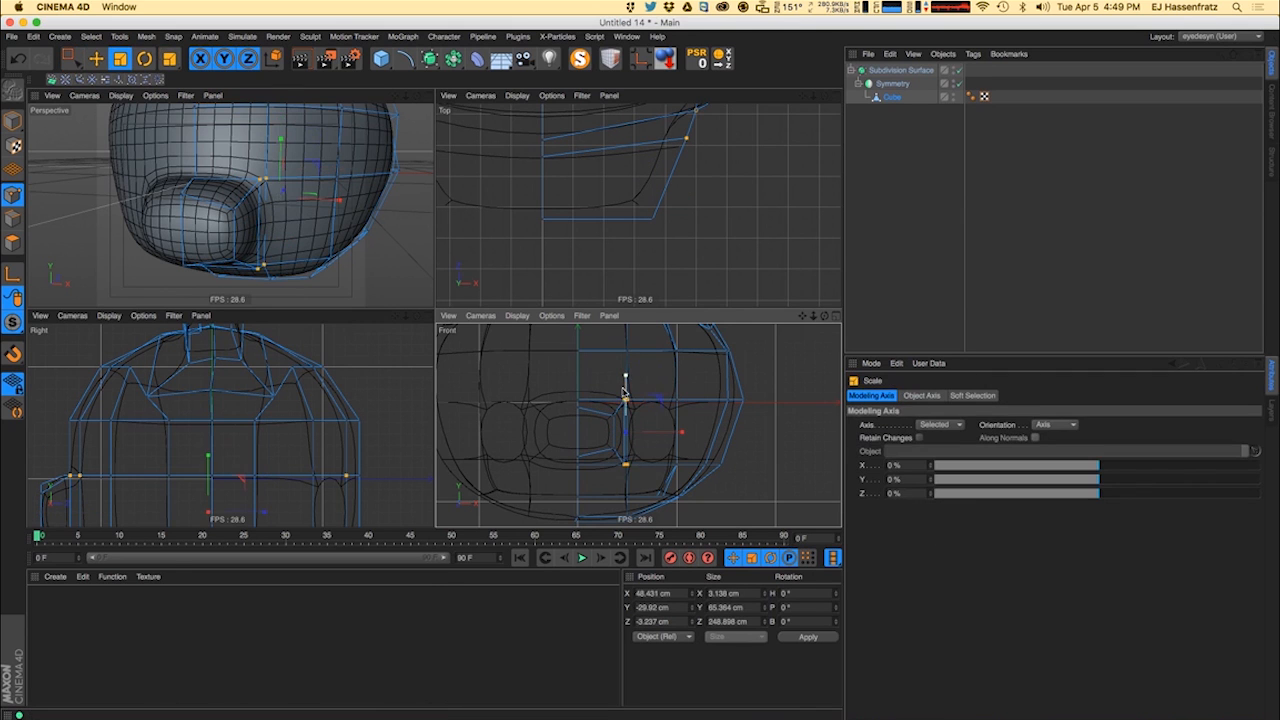
pyautogui.moveTo(626, 376); pyautogui.dragTo(625, 393)
pyautogui.keyDown('alt'); pyautogui.moveTo(252, 238); pyautogui.dragTo(176, 242); pyautogui.keyUp('alt')
pyautogui.press('0')
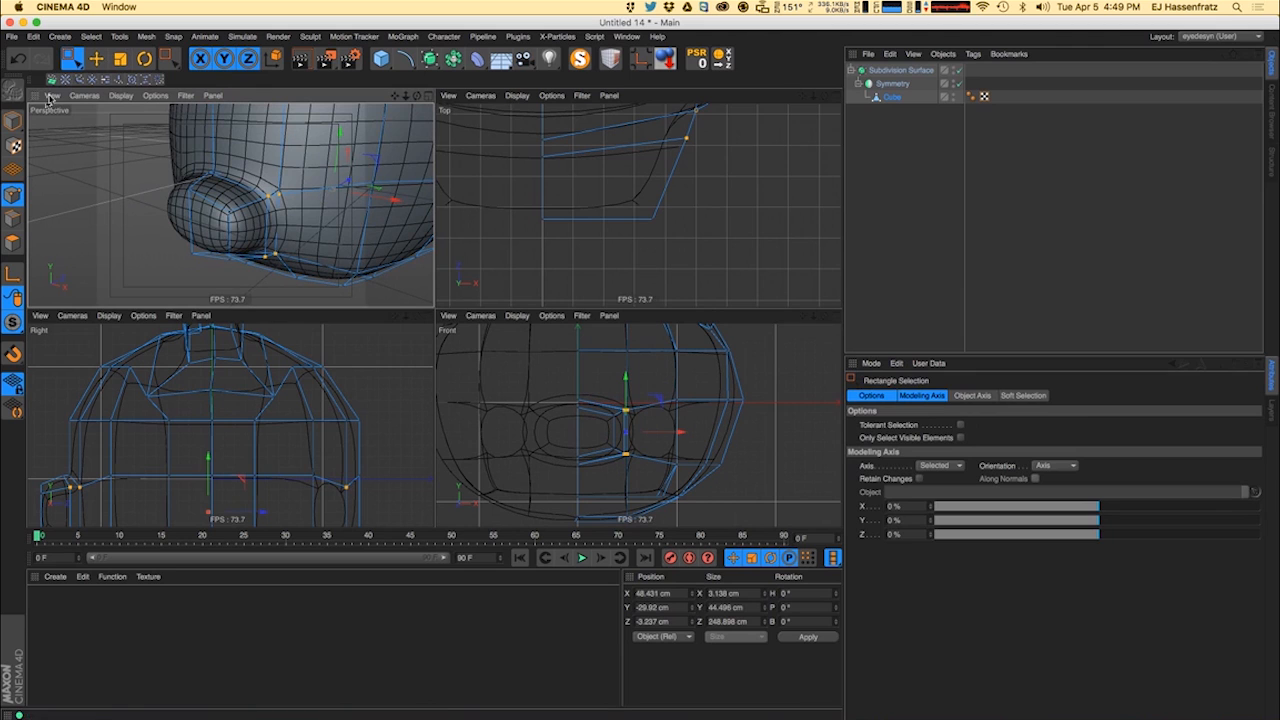
# - Try to scale down the polygon at the front of the snout
pyautogui.moveTo(71, 58); pyautogui.dragTo(112, 75)
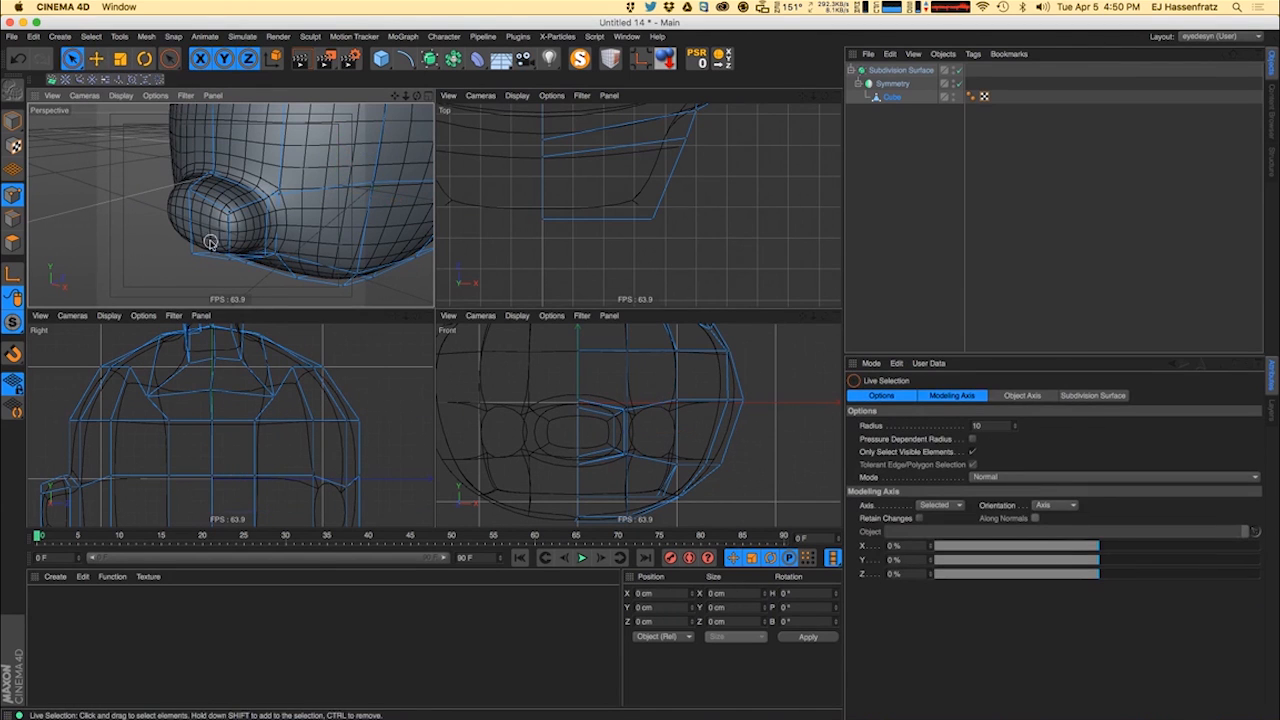
pyautogui.click(13, 243)
pyautogui.click(203, 232)
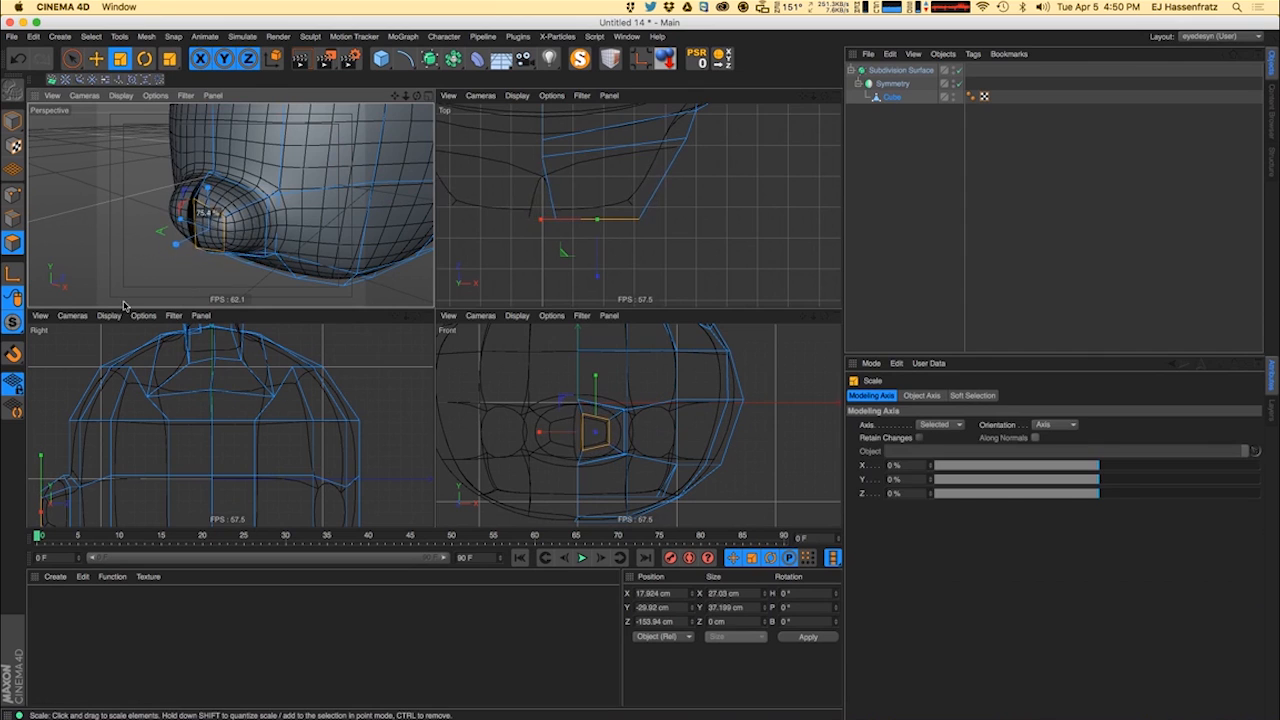
pyautogui.click(11, 192)
# - Try to stretch the band of points across the snout and cheek vertically to a Y size of about 90 cm, and undo it
pyautogui.keyDown('alt'); pyautogui.moveTo(190, 202); pyautogui.dragTo(314, 195); pyautogui.keyUp('alt')
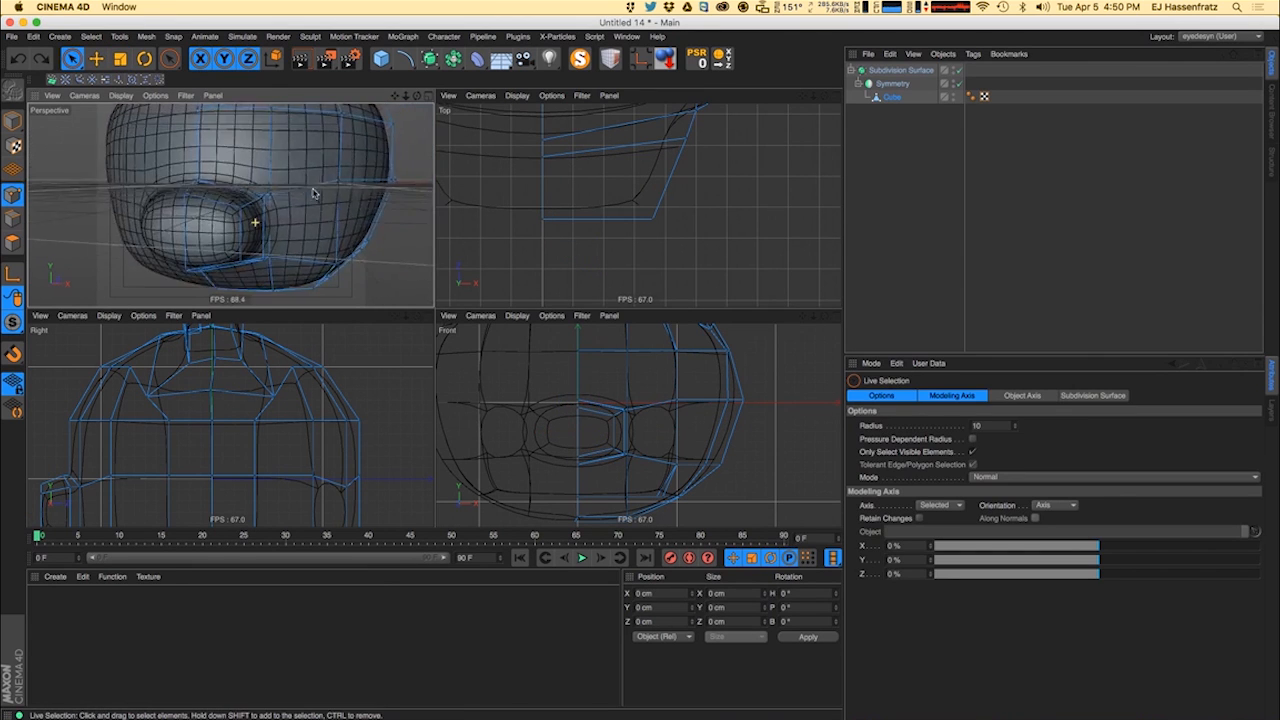
pyautogui.keyDown('alt'); pyautogui.moveTo(314, 195); pyautogui.dragTo(231, 206, button='right'); pyautogui.keyUp('alt')
pyautogui.press('0')
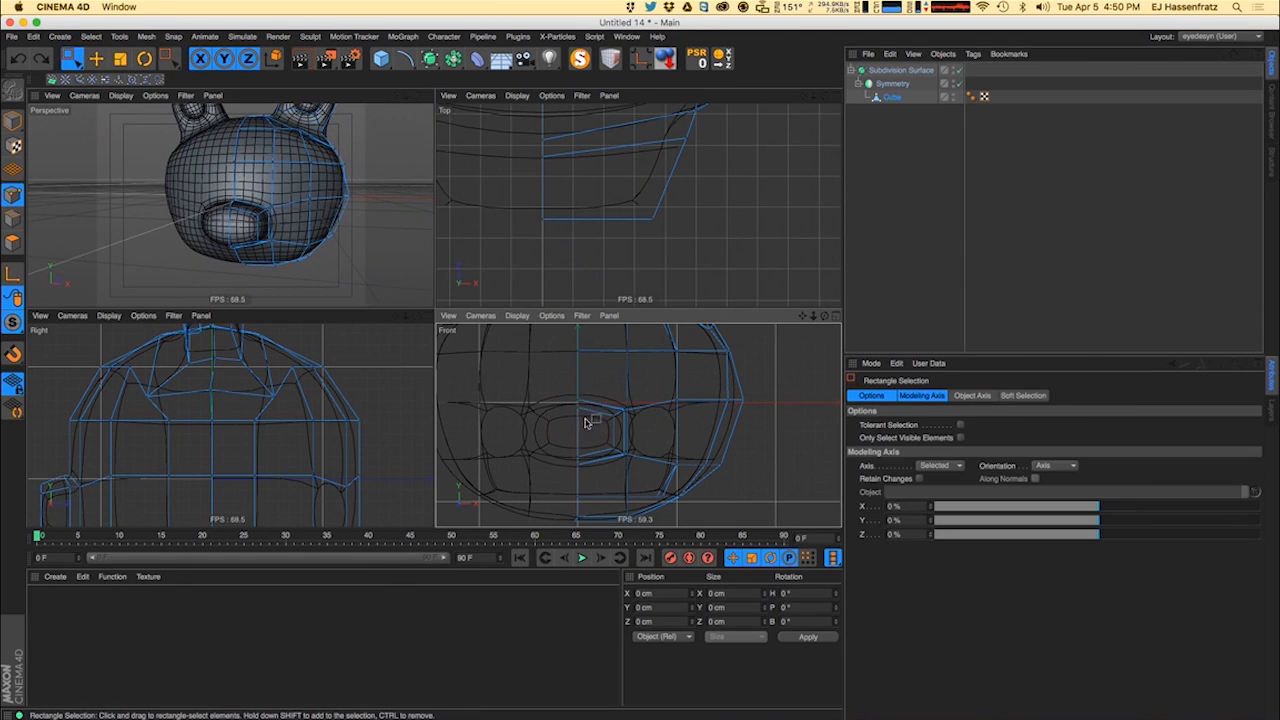
pyautogui.moveTo(531, 376); pyautogui.dragTo(772, 496)
pyautogui.press('t')
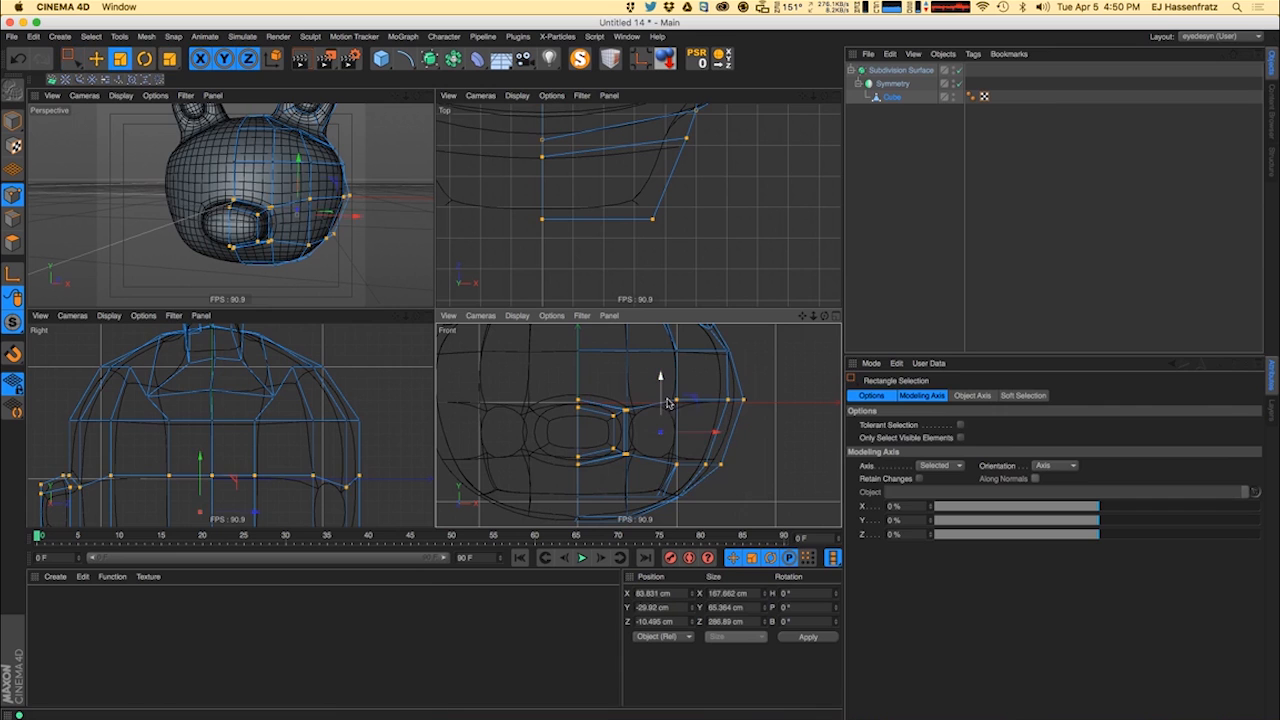
pyautogui.moveTo(660, 392)
pyautogui.mouseDown()
pyautogui.moveTo(655, 368)
pyautogui.moveTo(672, 380)
pyautogui.mouseUp()
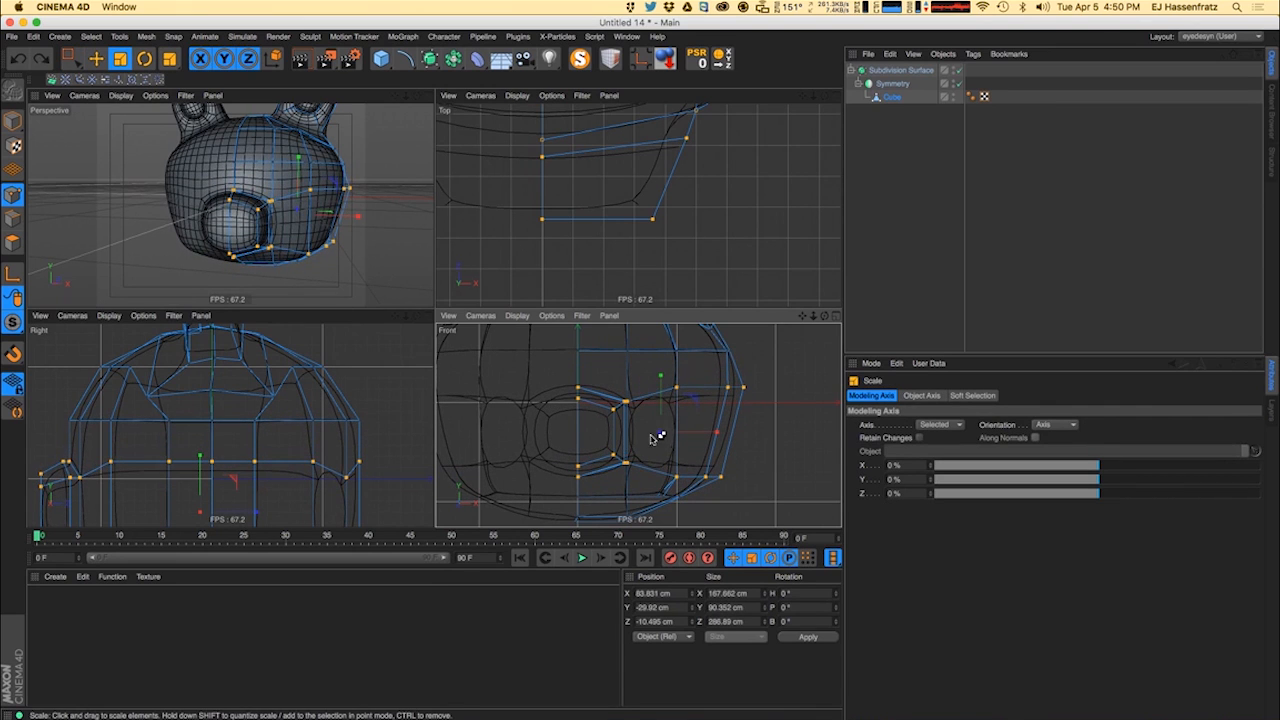
pyautogui.press('super+z')
pyautogui.press('super+z')
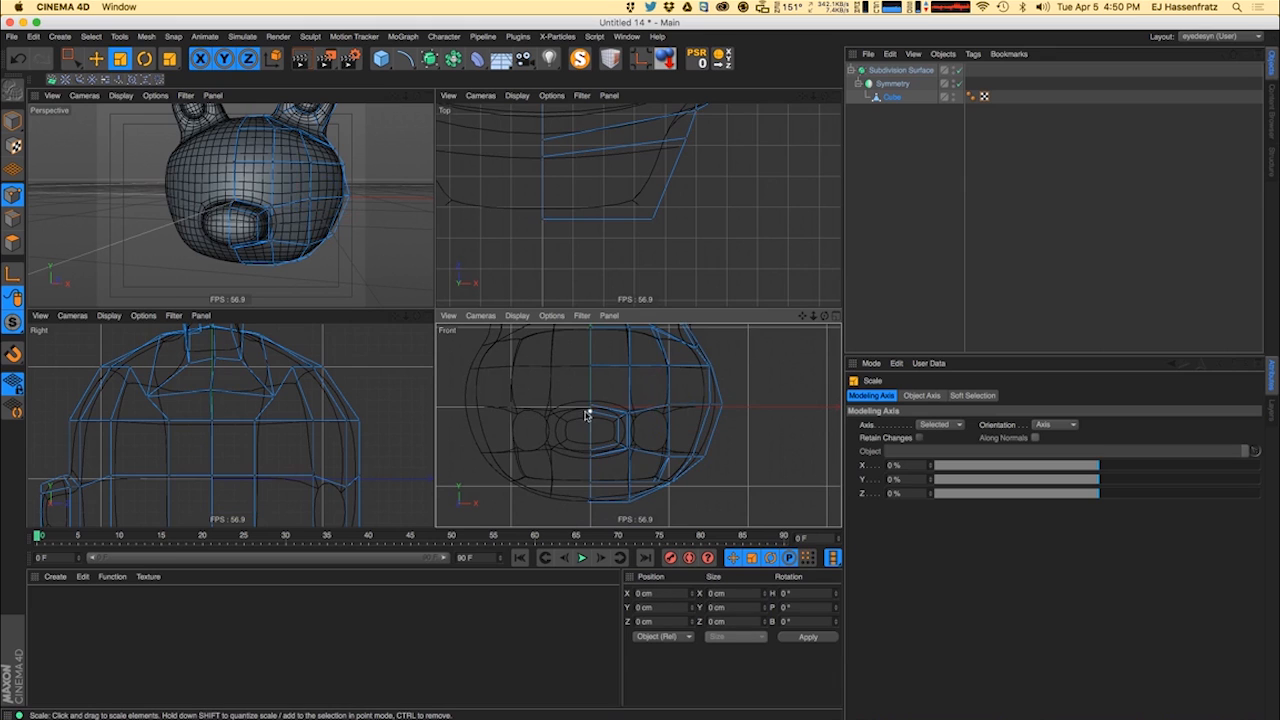
# - Select only the snout's points and scale them vertically to a Y size of about 103 cm
pyautogui.press('0')
pyautogui.moveTo(557, 385); pyautogui.dragTo(651, 463)
pyautogui.press('t')
pyautogui.moveTo(592, 372); pyautogui.dragTo(612, 390)
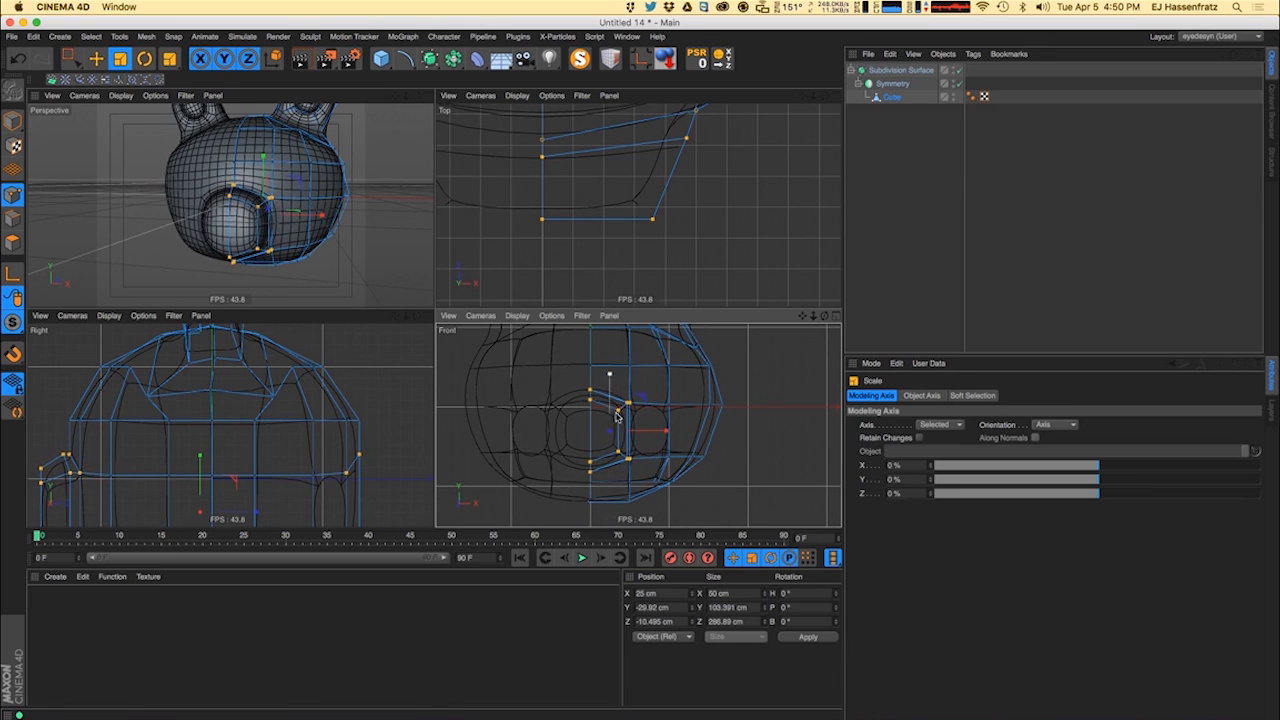
# - Widen the snout by moving its outer points to about X 58.7 cm, and shift the jaw points beneath it to about X 40.3 cm
pyautogui.press('0')
pyautogui.scroll(-5, 612, 397)
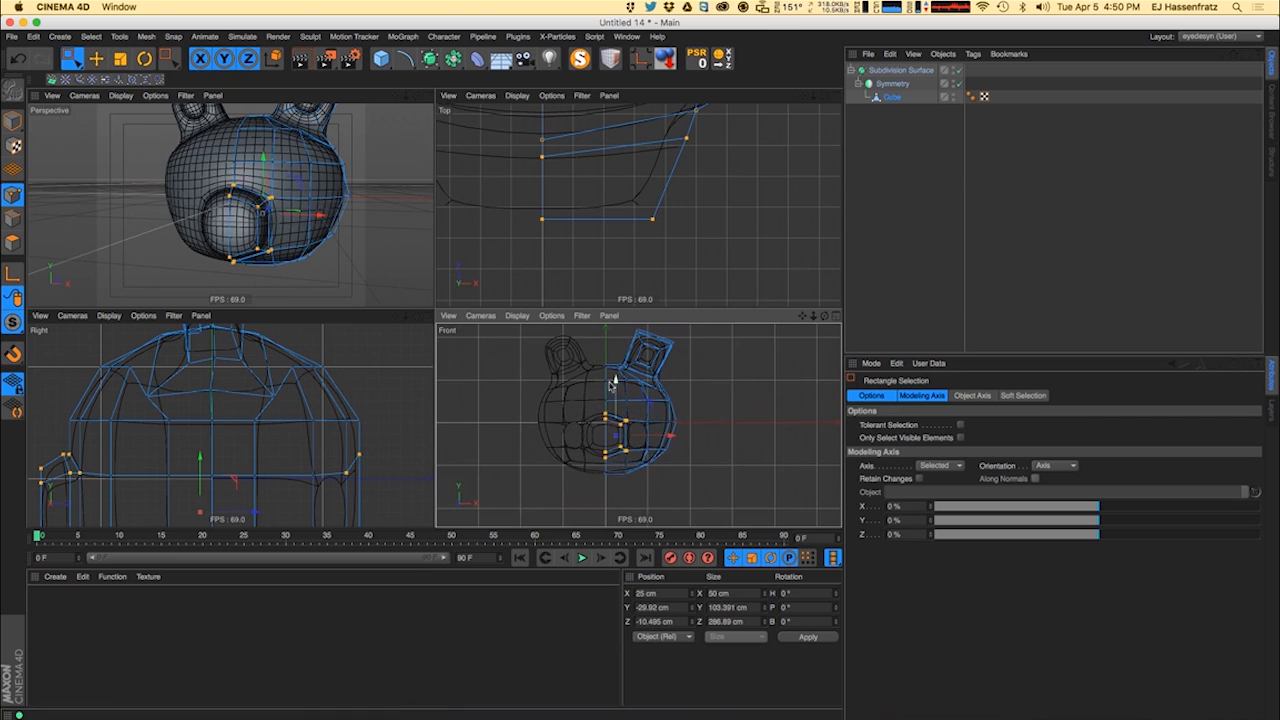
pyautogui.moveTo(632, 420); pyautogui.dragTo(660, 437)
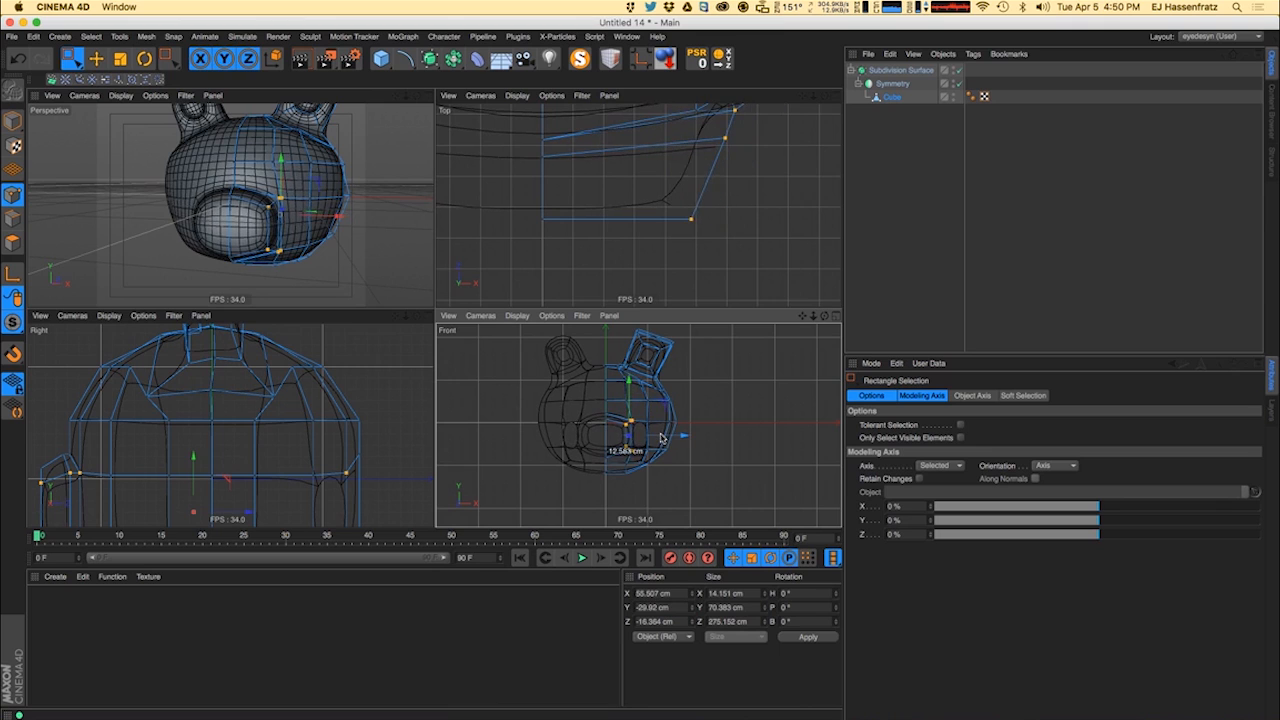
pyautogui.scroll(5, 622, 388)
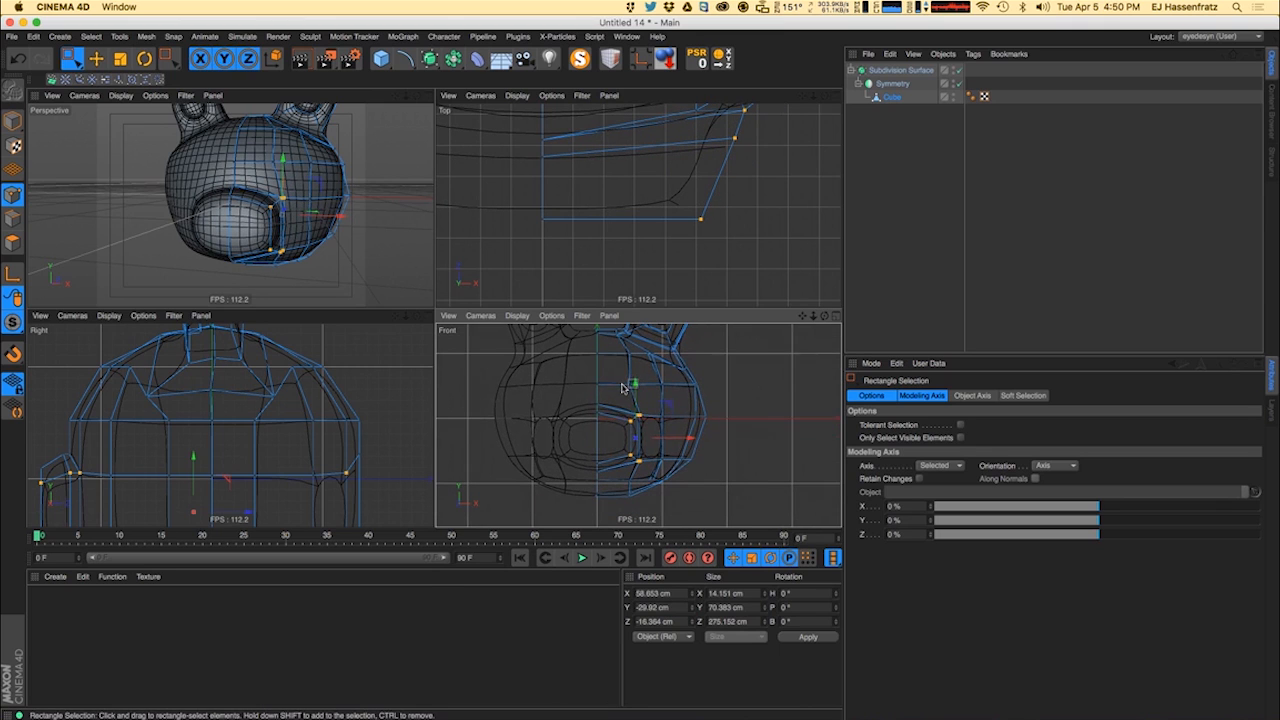
pyautogui.moveTo(664, 433); pyautogui.dragTo(672, 437)
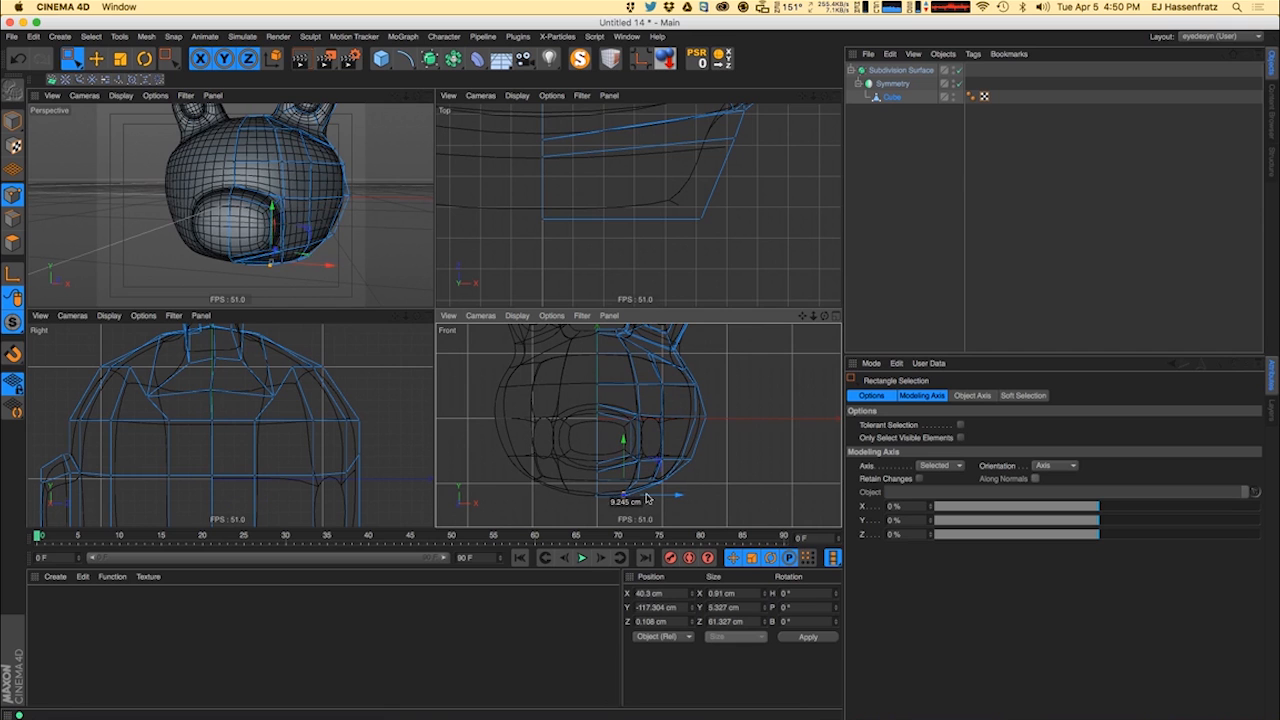
# - Select the two outer points at the snout's tip and move them inward to an X position of about 36 cm
pyautogui.keyDown('alt'); pyautogui.moveTo(290, 227); pyautogui.dragTo(248, 271); pyautogui.keyUp('alt')
pyautogui.scroll(5, 240, 265)
pyautogui.keyDown('alt'); pyautogui.moveTo(244, 268); pyautogui.dragTo(206, 187); pyautogui.keyUp('alt')
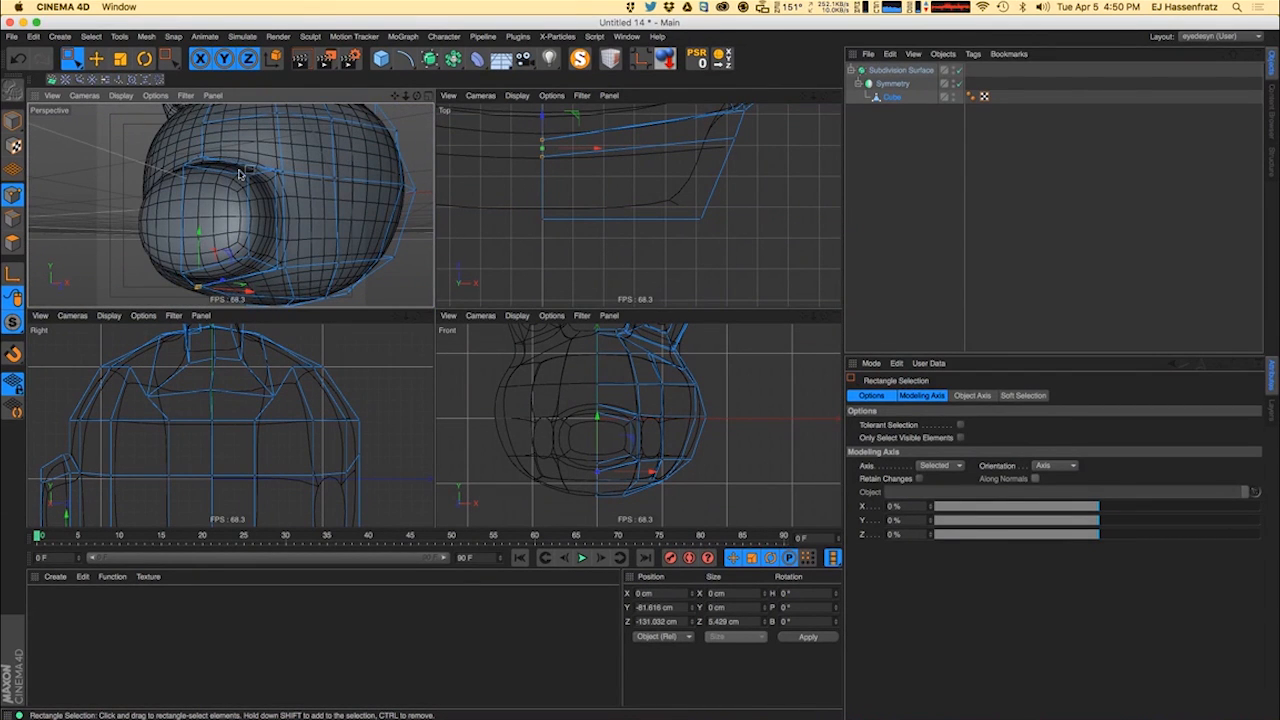
pyautogui.moveTo(250, 252); pyautogui.dragTo(251, 254)
pyautogui.moveTo(679, 441); pyautogui.dragTo(668, 445)
pyautogui.keyDown('alt'); pyautogui.moveTo(262, 214); pyautogui.dragTo(124, 185); pyautogui.keyUp('alt')
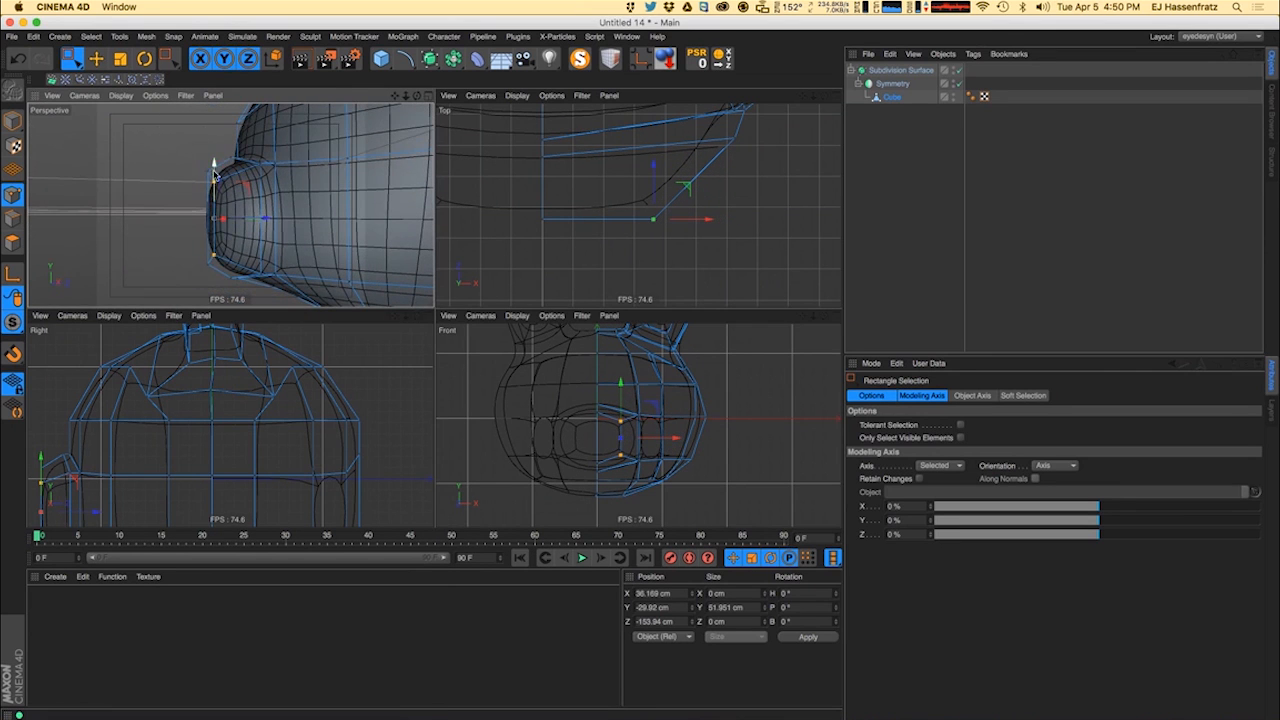
# - Select the four points around the snout just behind its tip, two on the symmetry axis and two at the side
pyautogui.keyDown('alt'); pyautogui.moveTo(222, 235); pyautogui.dragTo(219, 286); pyautogui.keyUp('alt')
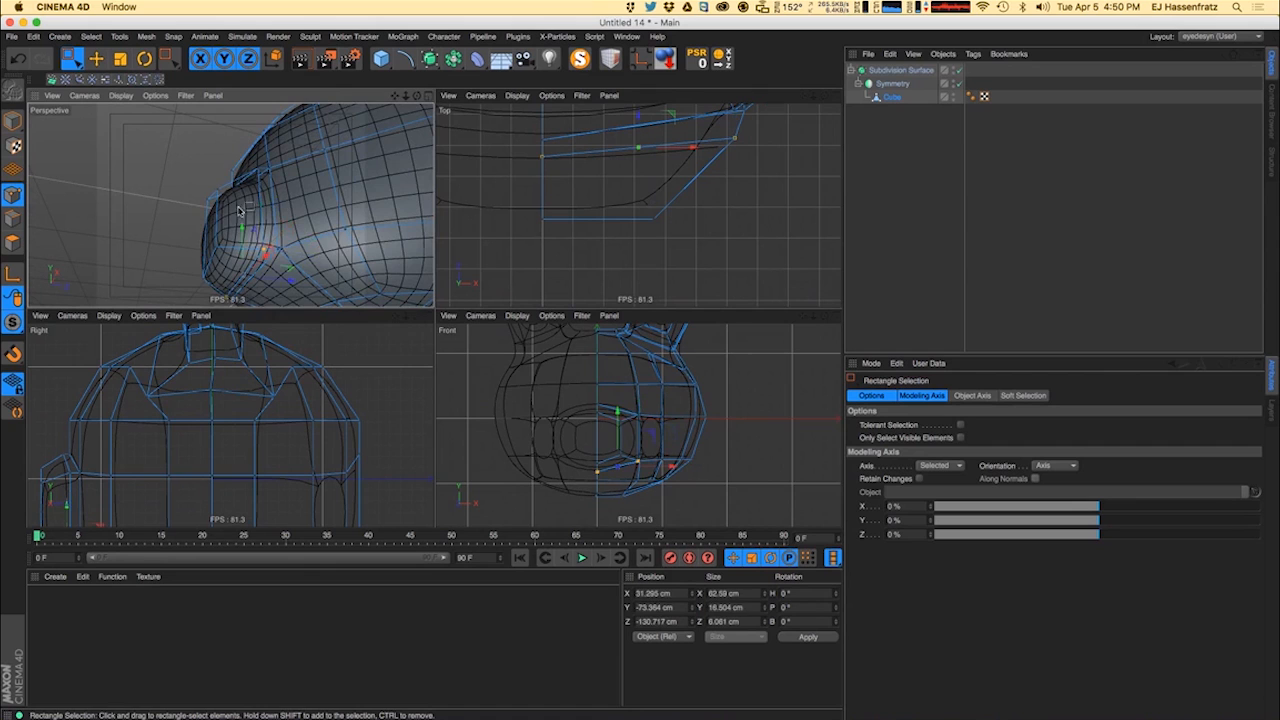
pyautogui.keyDown('alt'); pyautogui.moveTo(240, 210); pyautogui.dragTo(229, 187); pyautogui.keyUp('alt')
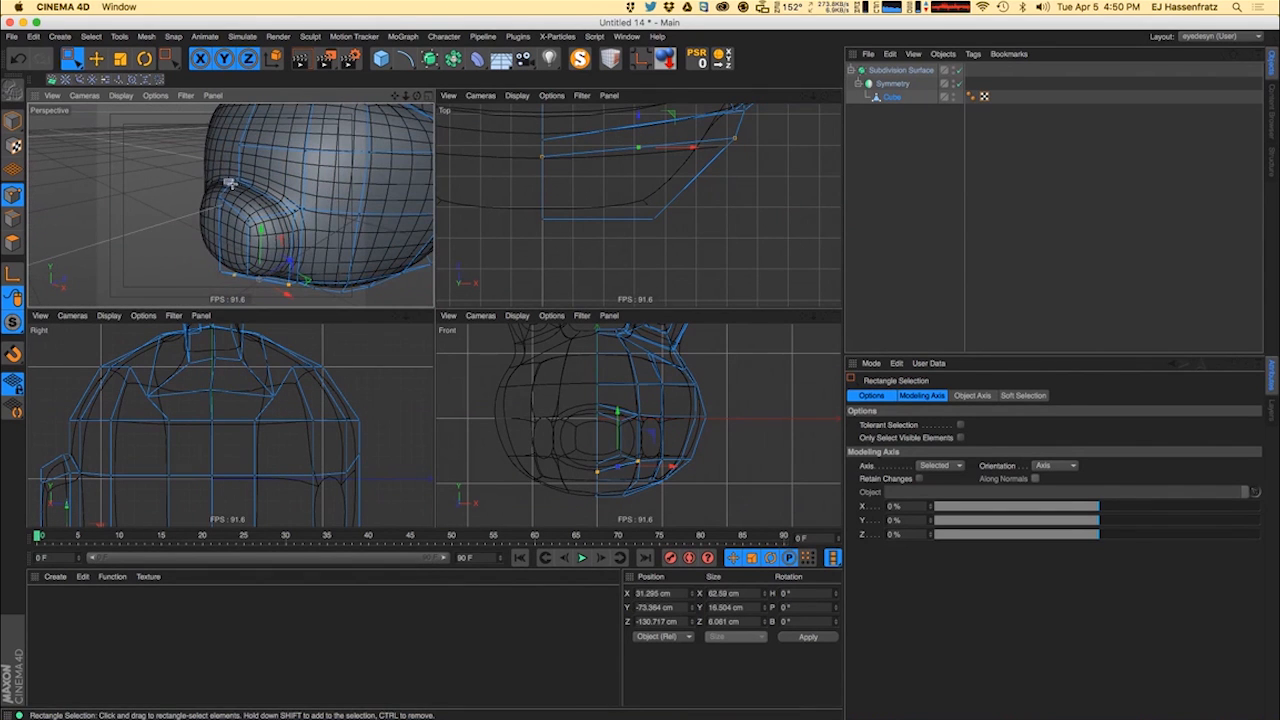
pyautogui.scroll(10, 248, 362)
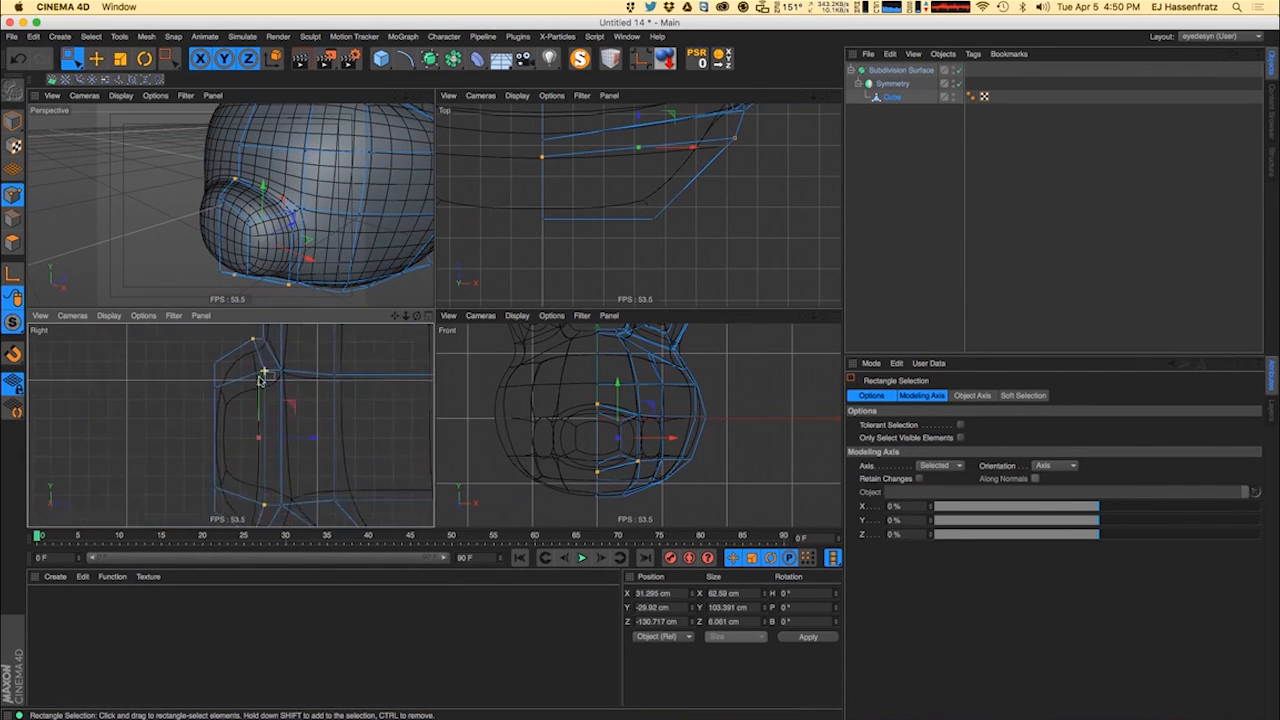
# - Try scaling the selected points around the snout, undoing each attempt
pyautogui.scroll(-2, 248, 362)
pyautogui.press('t')
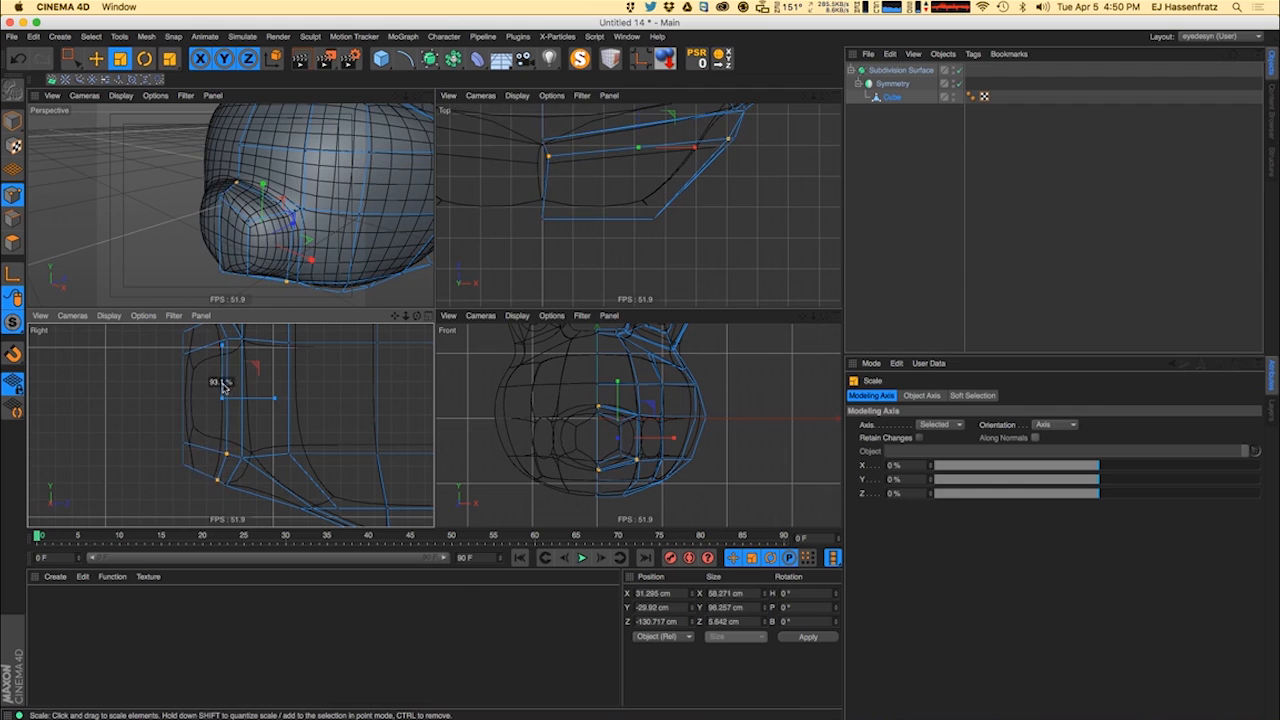
pyautogui.press('0')
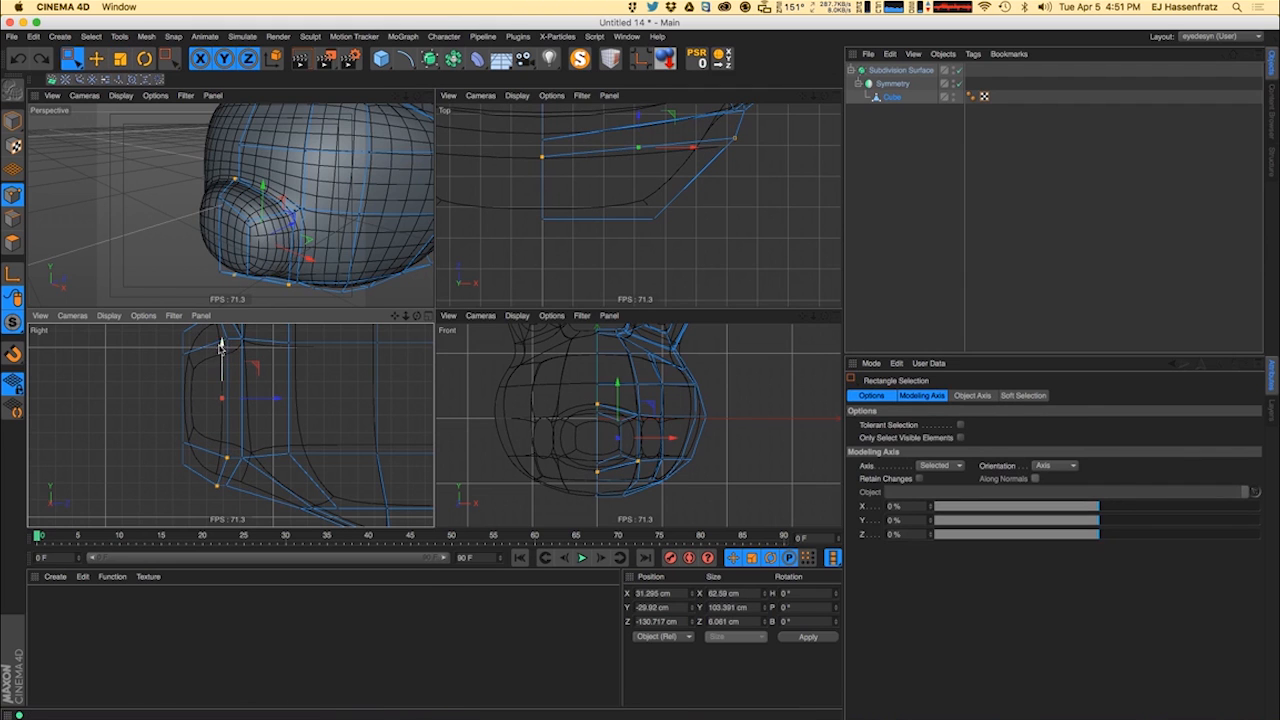
pyautogui.keyDown('alt'); pyautogui.moveTo(251, 382); pyautogui.dragTo(250, 406, button='middle'); pyautogui.keyUp('alt')
pyautogui.scroll(-2, 252, 405)
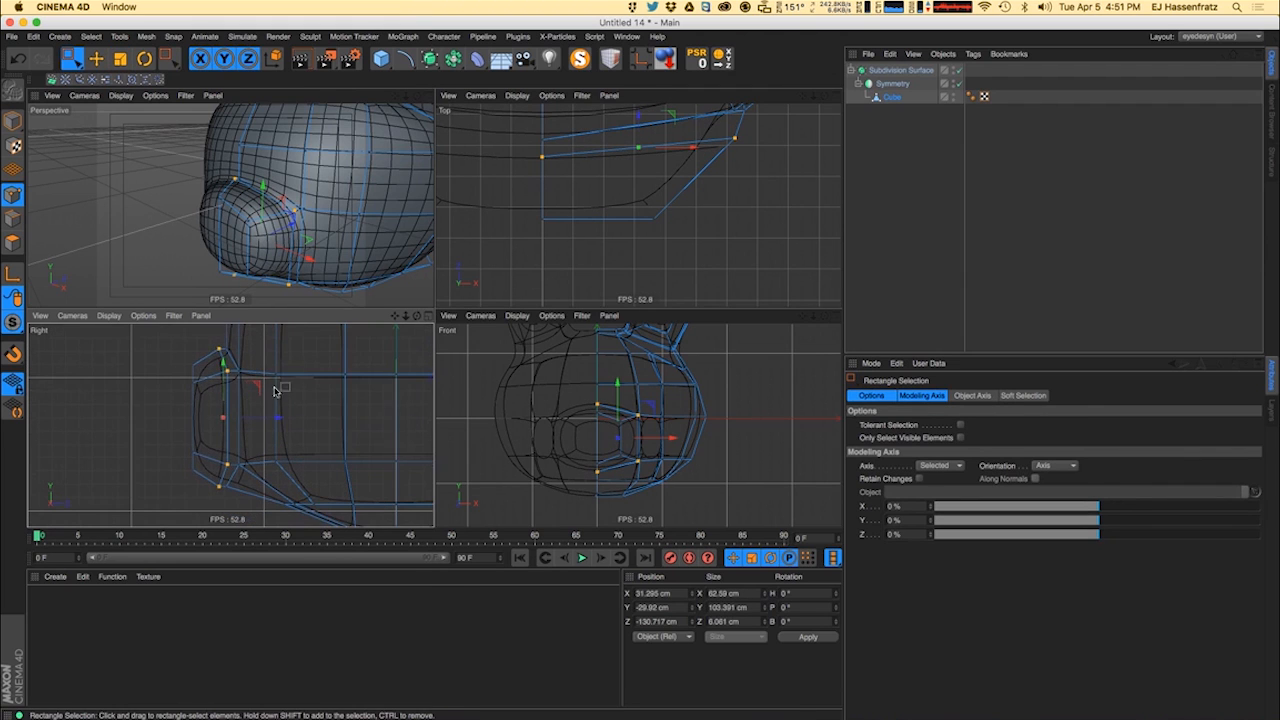
pyautogui.press('t')
pyautogui.moveTo(276, 389); pyautogui.dragTo(245, 393)
pyautogui.press('super+z')
pyautogui.press('t')
pyautogui.moveTo(254, 397); pyautogui.dragTo(107, 287)
pyautogui.press('super+z')
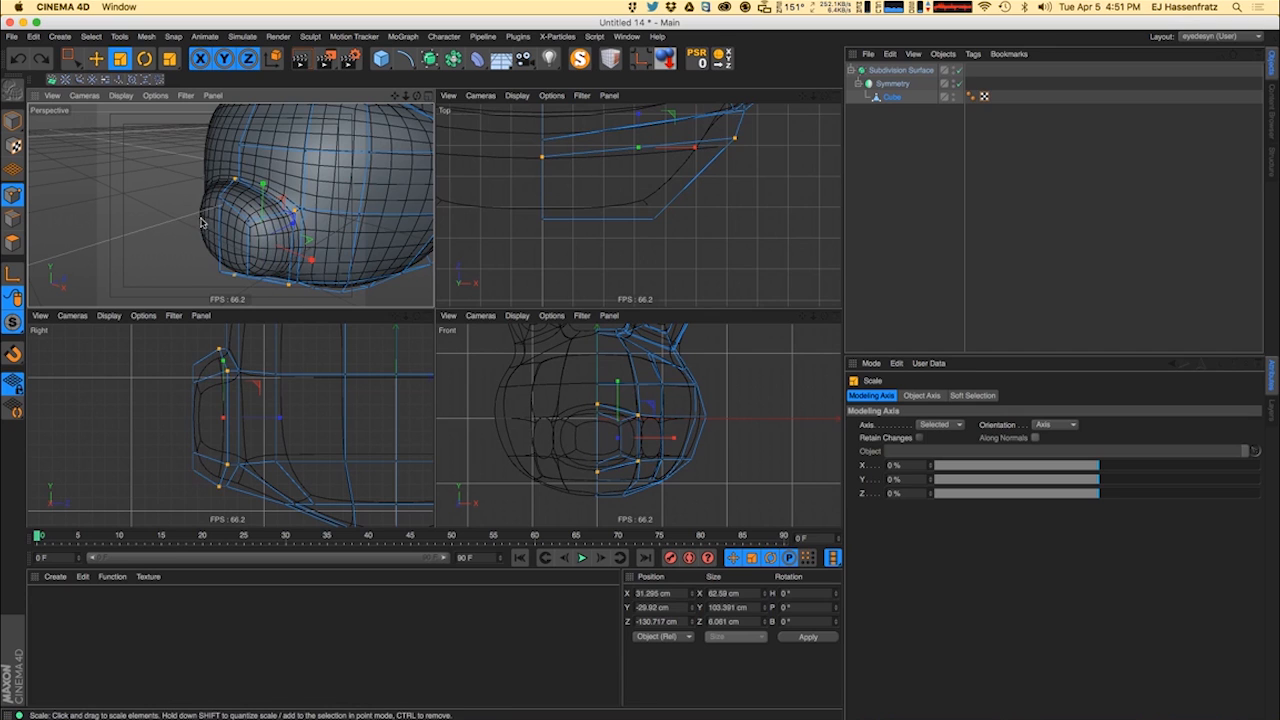
# - Scale the four points around the snout vertically to a Y size of about 92 cm
pyautogui.moveTo(263, 186); pyautogui.dragTo(197, 175)
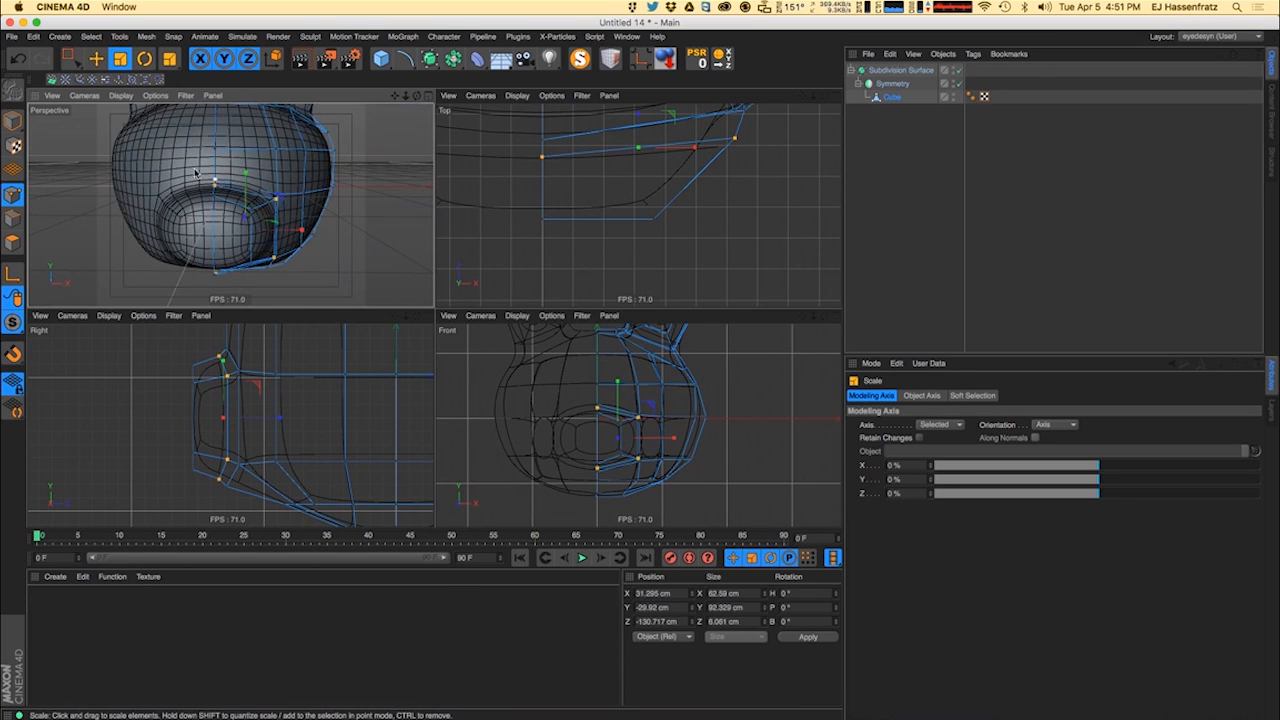
pyautogui.click(70, 62)
pyautogui.scroll(3, 563, 383)
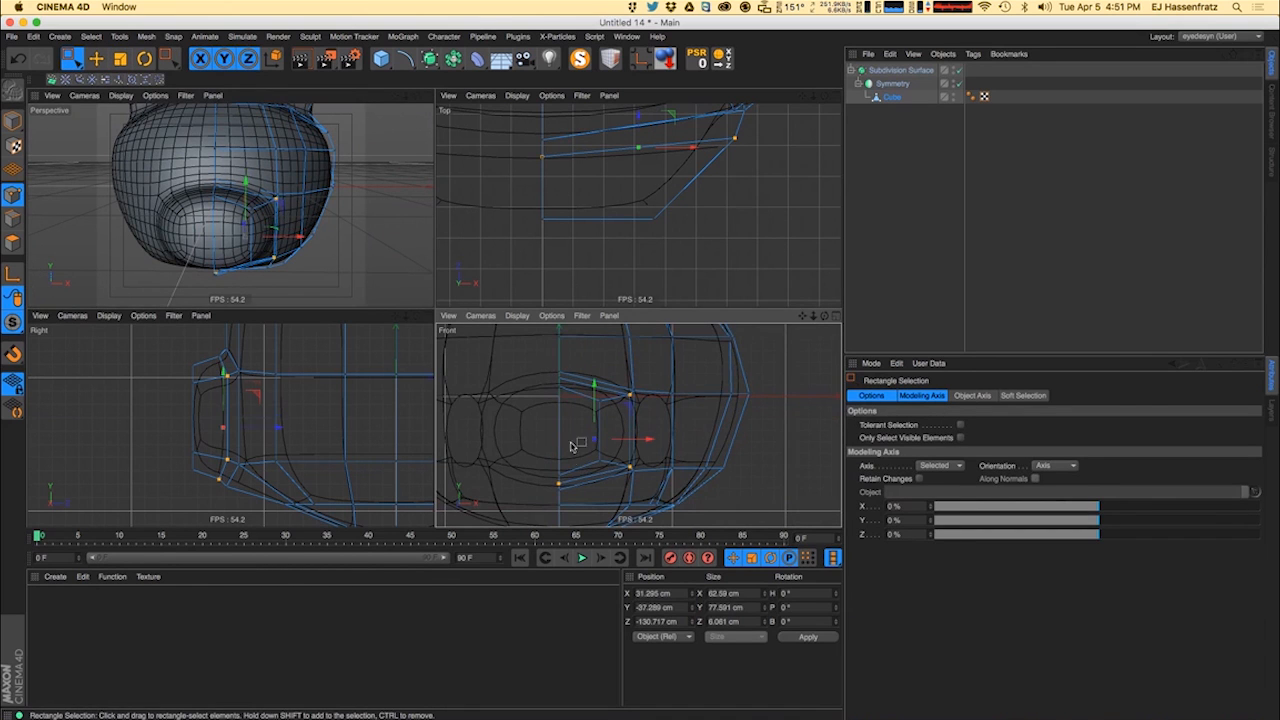
# - Move only the two side points behind the snout's tip inward to about X 59.7 cm and scale them vertically to about 60 cm
pyautogui.moveTo(570, 495); pyautogui.dragTo(604, 498)
pyautogui.press('e')
pyautogui.moveTo(677, 434); pyautogui.dragTo(595, 436)
pyautogui.press('t')
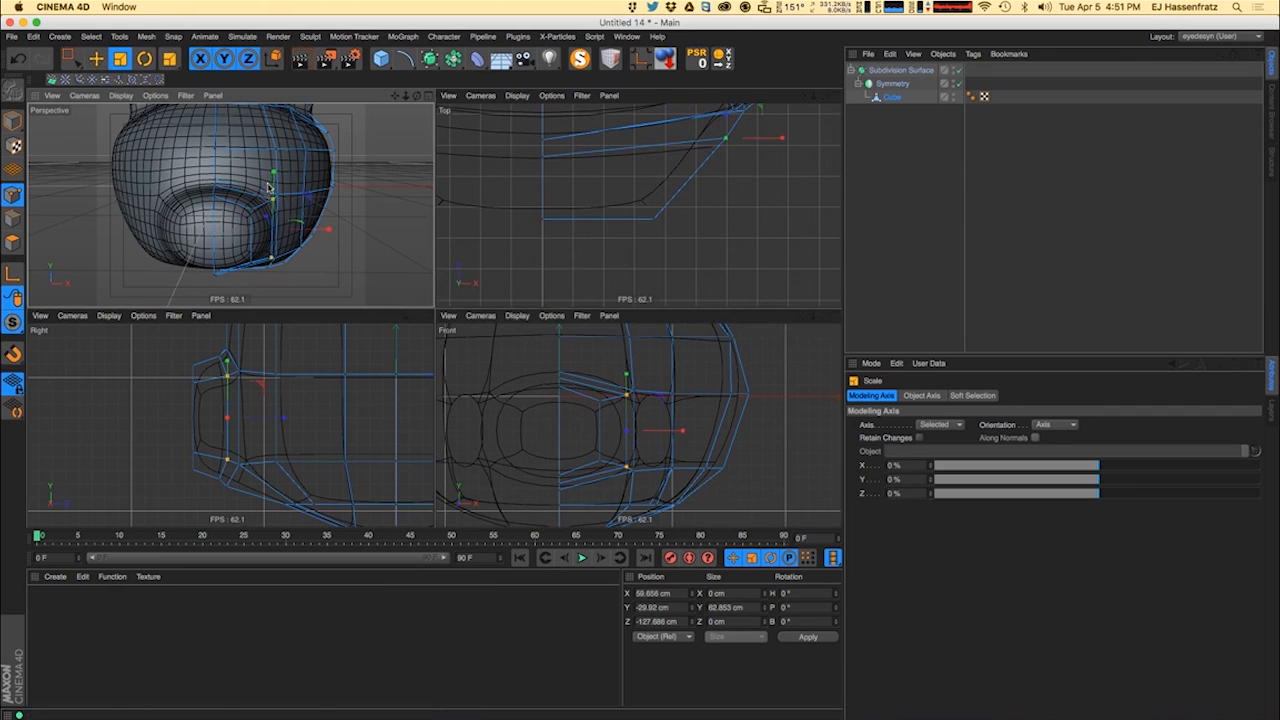
pyautogui.moveTo(272, 208); pyautogui.dragTo(207, 229)
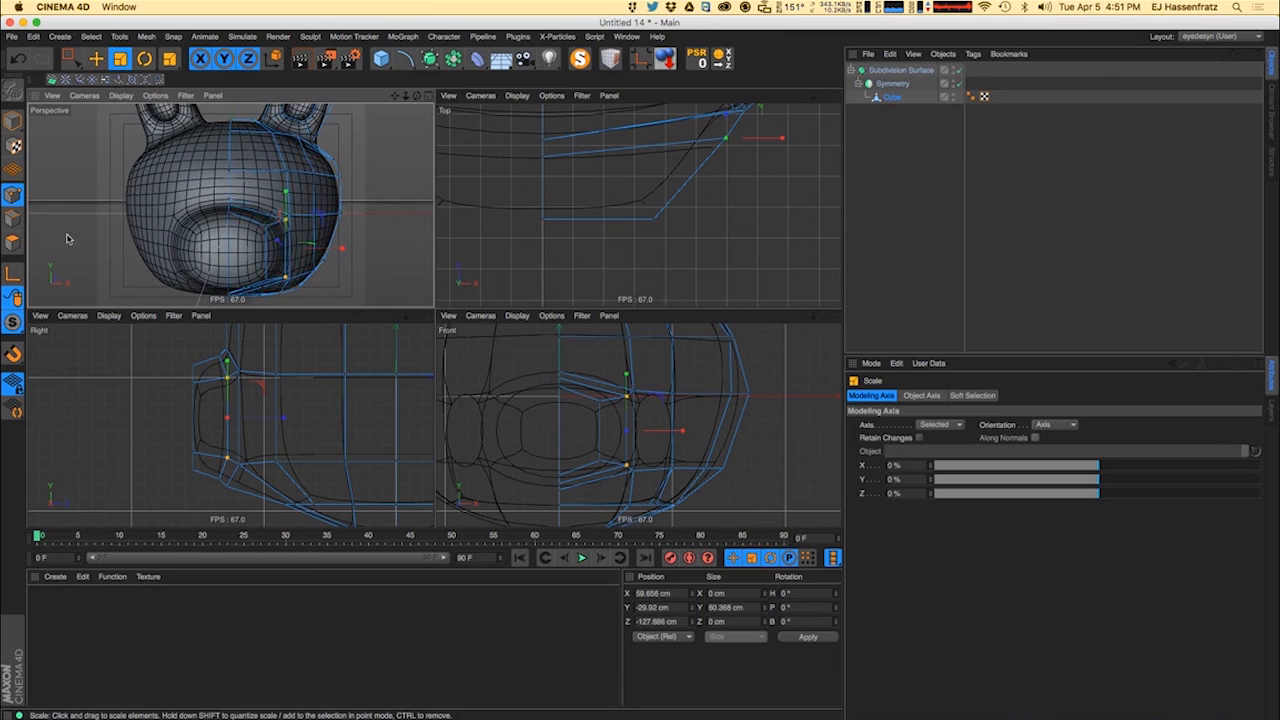
# - Select the face polygon above and beside the snout, where the eye sits
pyautogui.click(12, 242)
pyautogui.keyDown('alt'); pyautogui.moveTo(590, 373); pyautogui.dragTo(582, 407, button='middle'); pyautogui.keyUp('alt')
pyautogui.keyDown('alt'); pyautogui.moveTo(621, 402); pyautogui.dragTo(609, 407, button='right'); pyautogui.keyUp('alt')
pyautogui.click(630, 395)
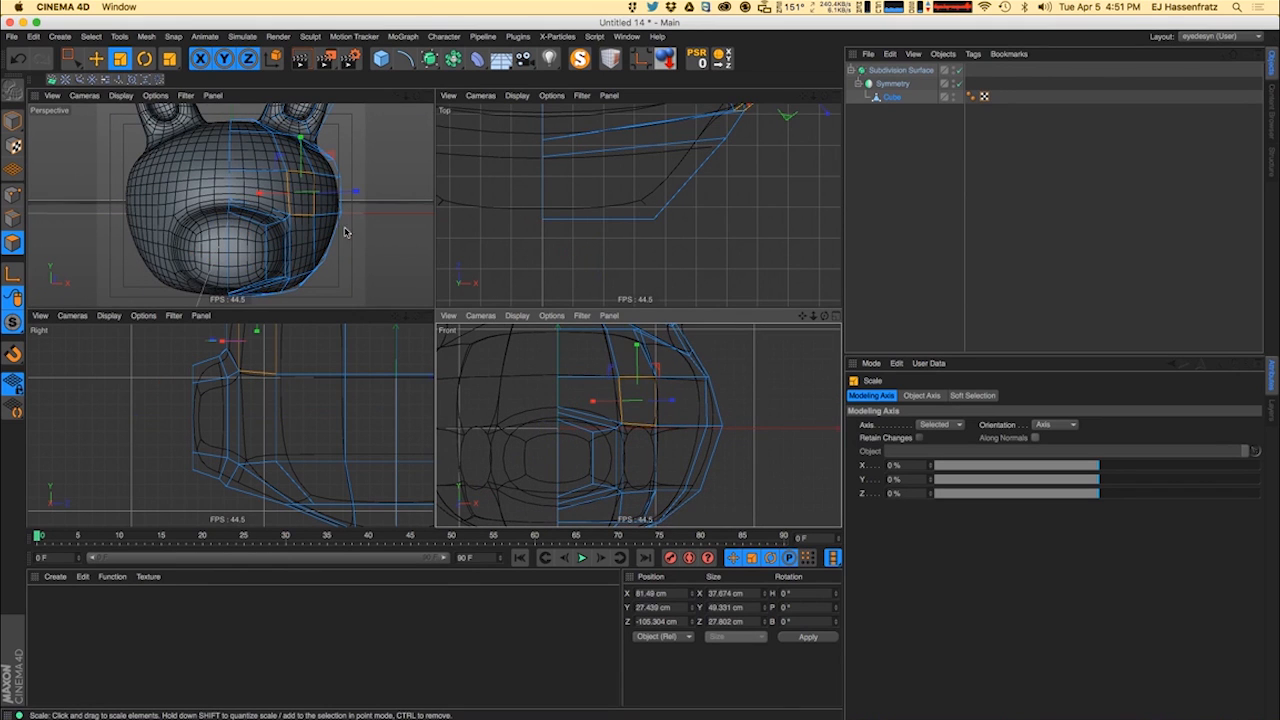
# - Add a sphere outside the Subdivision Surface hierarchy and move it toward the eye area at about X 53 cm, Y 45 cm
pyautogui.click(383, 60)
pyautogui.click(447, 203)
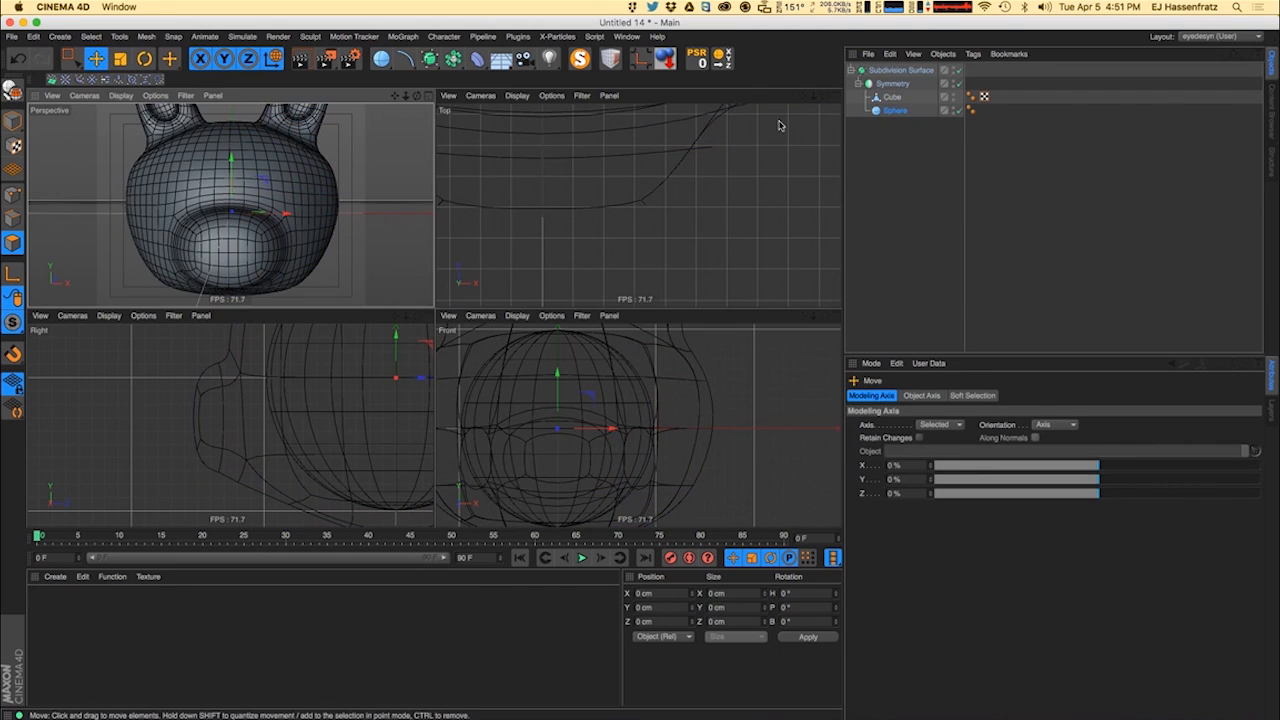
pyautogui.press('e')
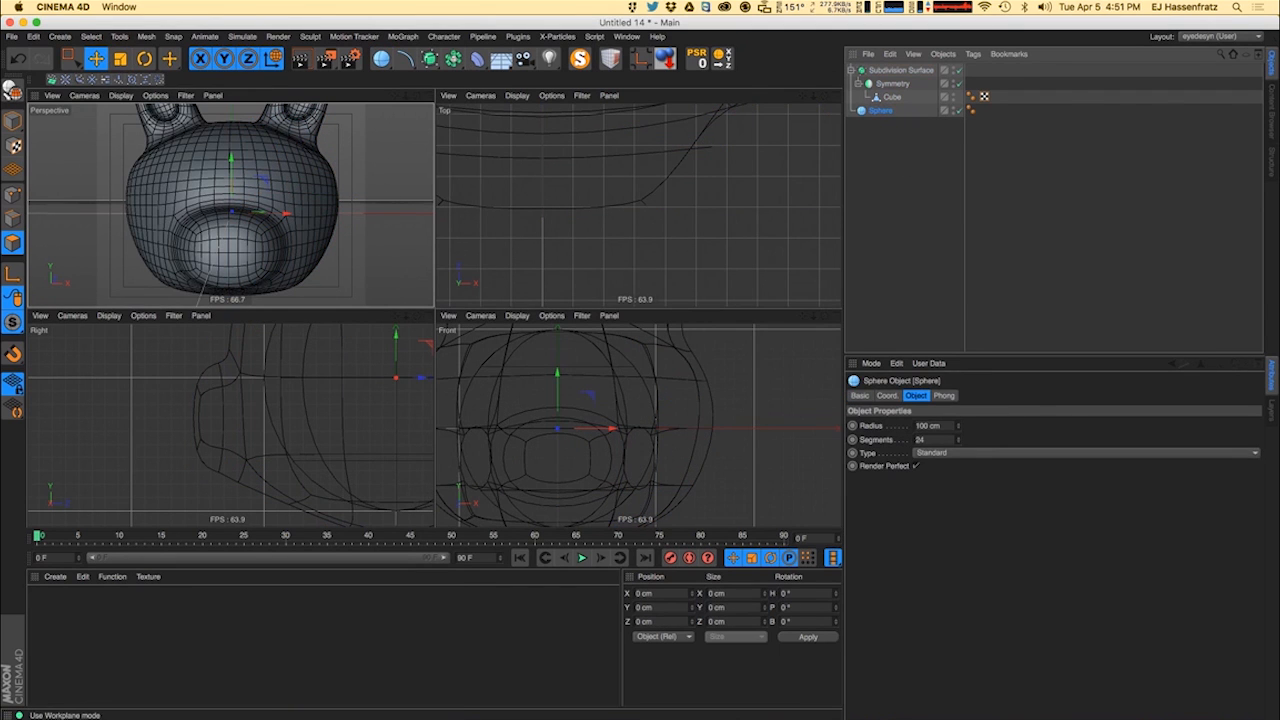
pyautogui.click(12, 121)
pyautogui.moveTo(326, 202); pyautogui.dragTo(360, 174)
# - Try the sphere as an eyeball at the front of the face with a radius of about 47.5 cm, and delete it
pyautogui.scroll(-5, 660, 113)
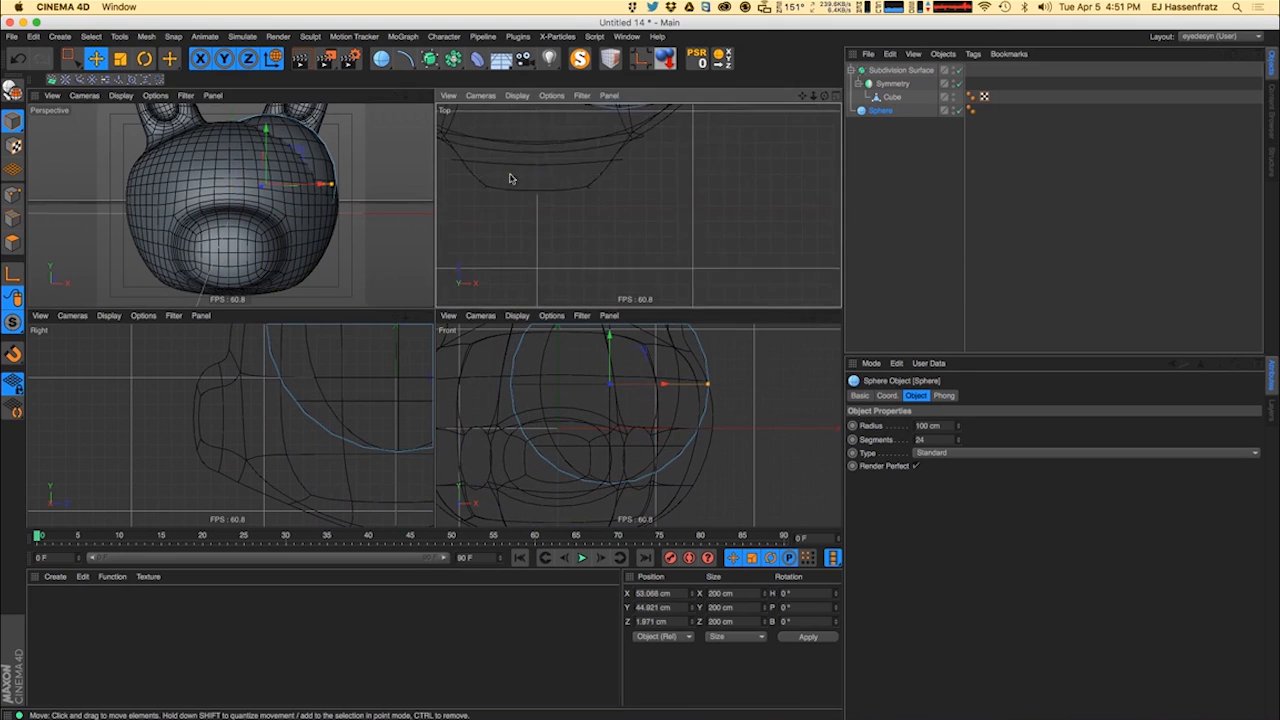
pyautogui.moveTo(660, 112); pyautogui.dragTo(660, 176)
pyautogui.moveTo(736, 186); pyautogui.dragTo(697, 186)
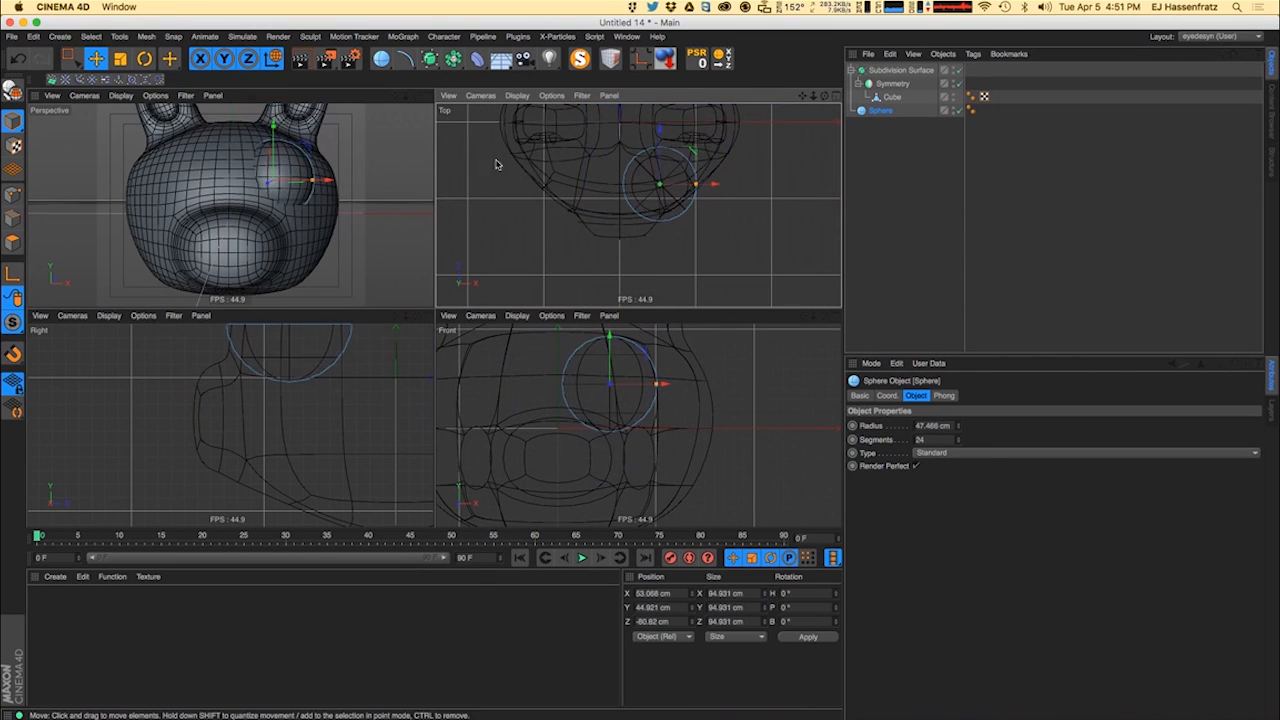
pyautogui.moveTo(305, 150); pyautogui.dragTo(298, 160)
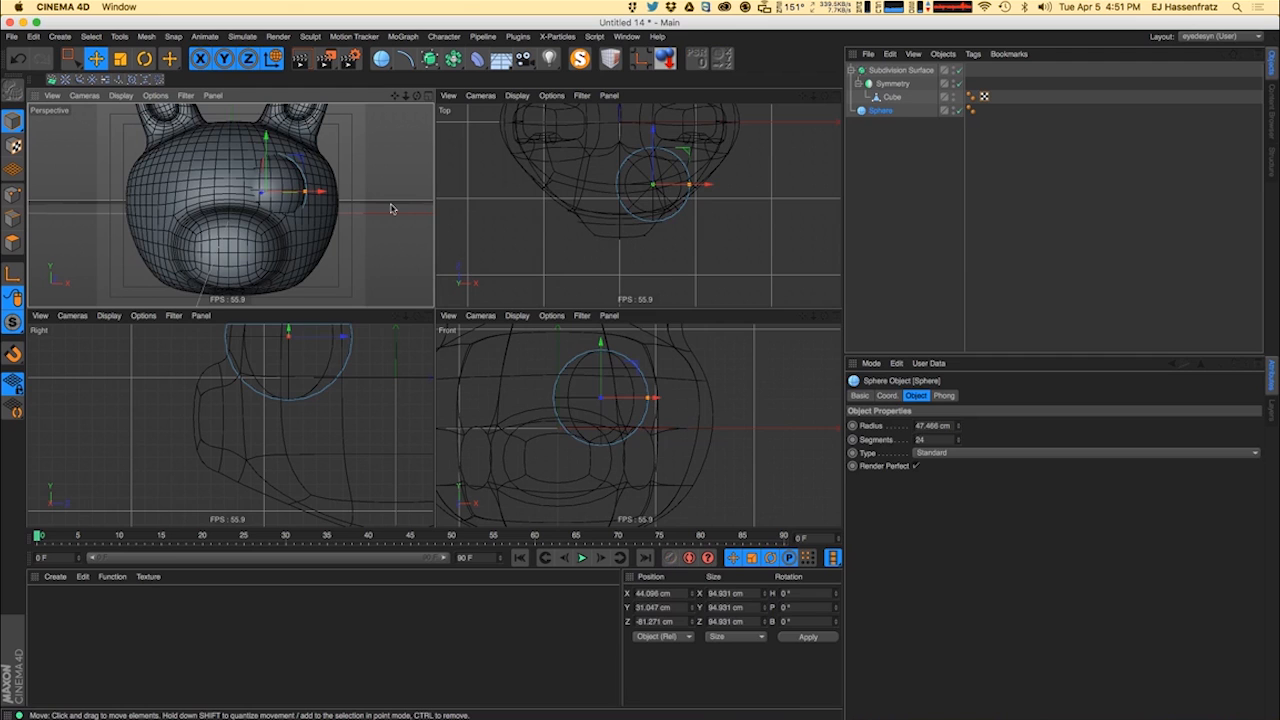
pyautogui.press('Delete')
# - Inner-extrude the eye polygon beside the snout on the cube mesh to about 31.5 × 41.5 cm
pyautogui.click(893, 98)
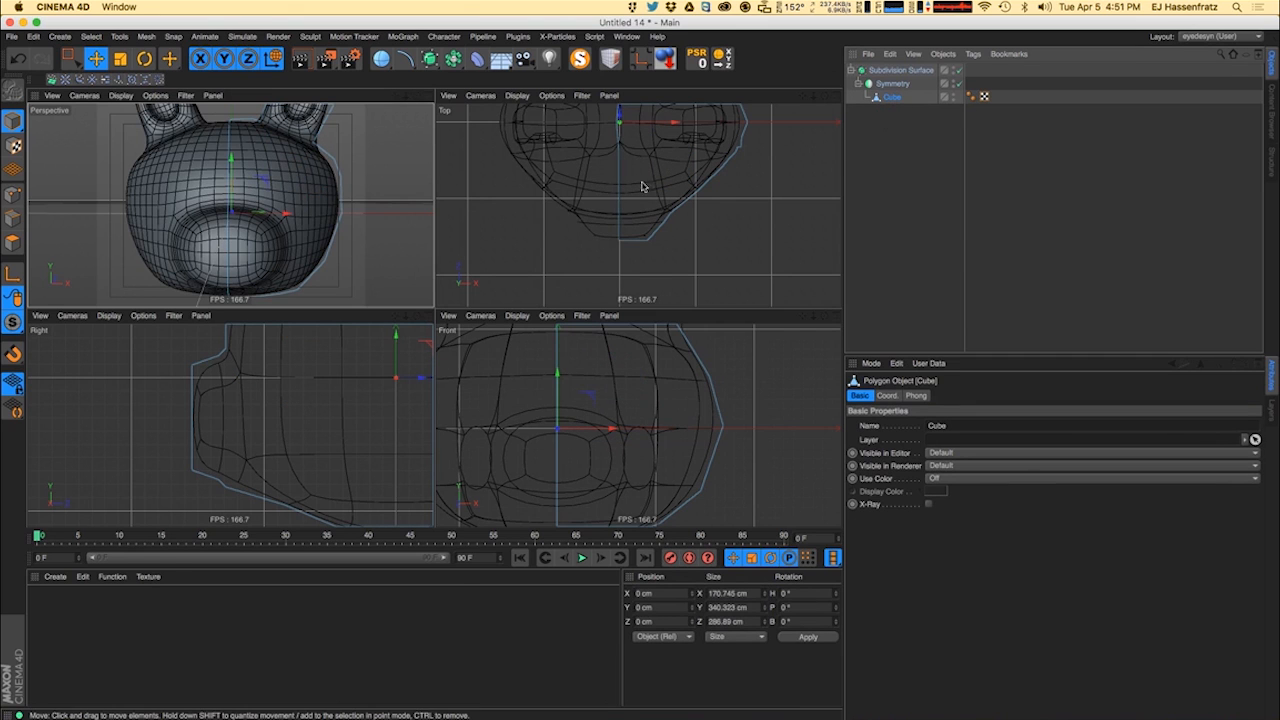
pyautogui.click(12, 243)
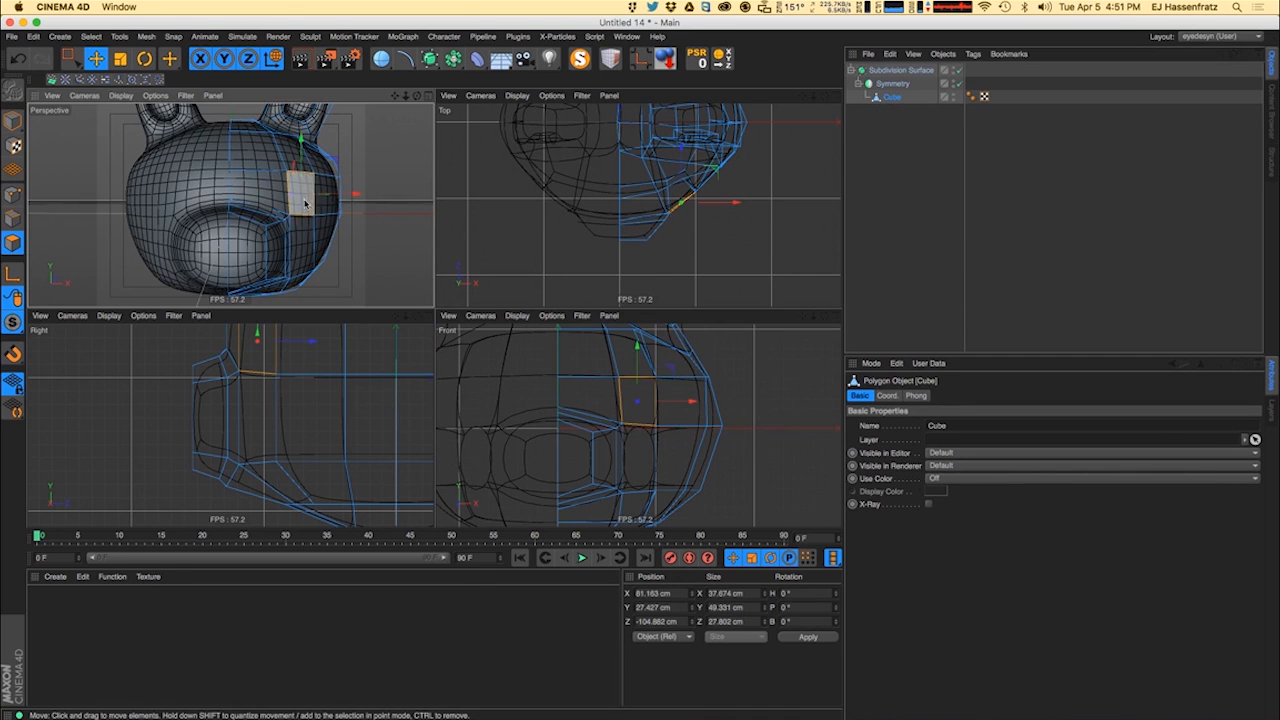
pyautogui.scroll(5, 308, 201)
pyautogui.scroll(-6, 285, 211)
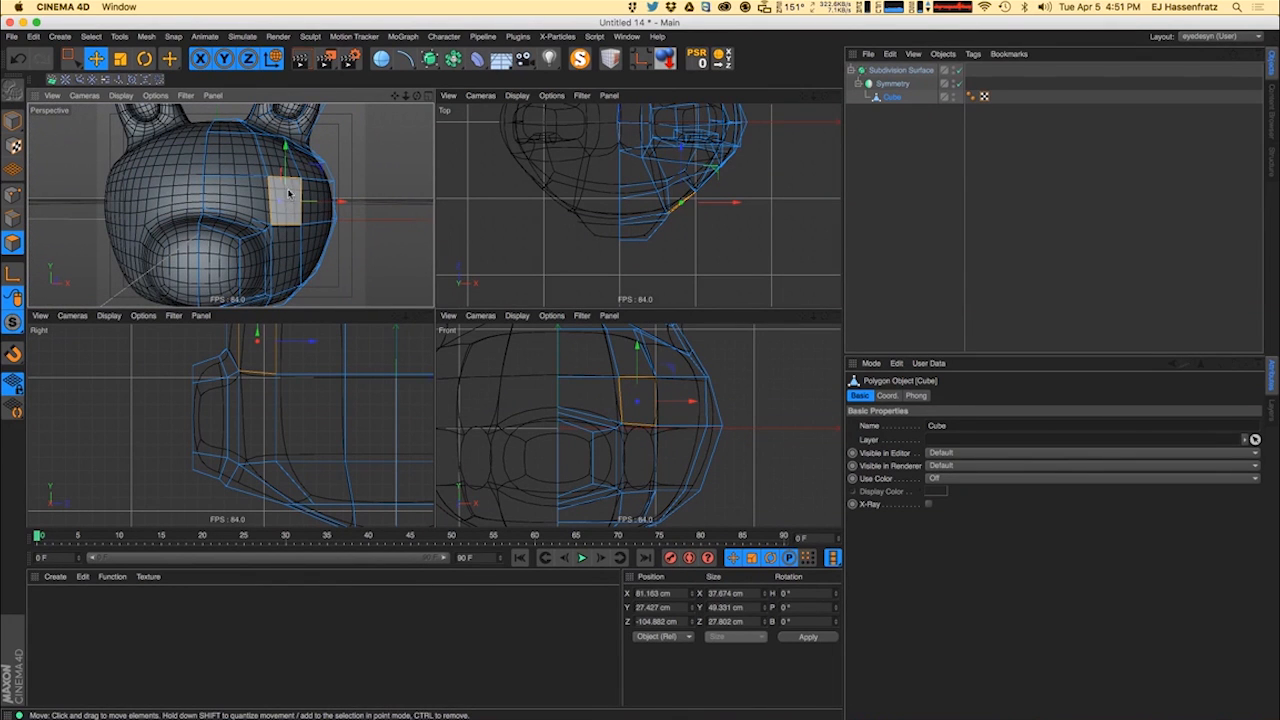
pyautogui.press('d')
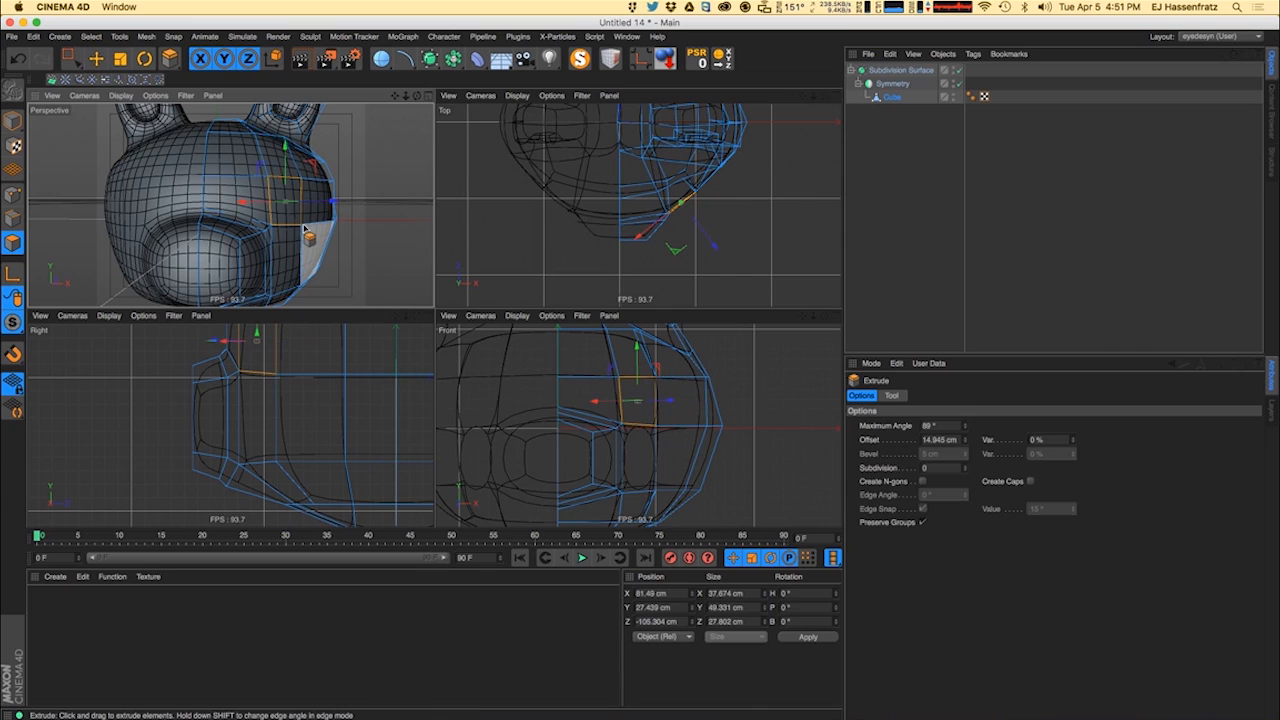
pyautogui.rightClick(283, 258)
pyautogui.click(290, 478)
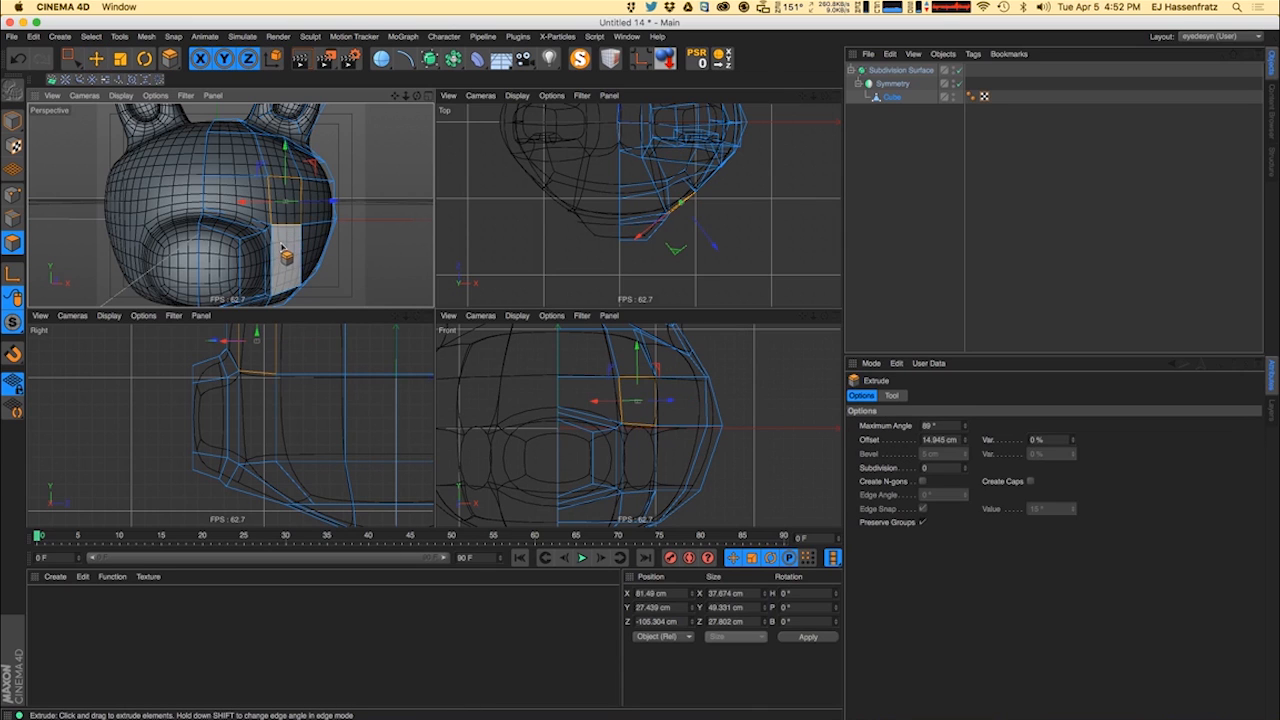
pyautogui.moveTo(401, 189); pyautogui.dragTo(383, 194)
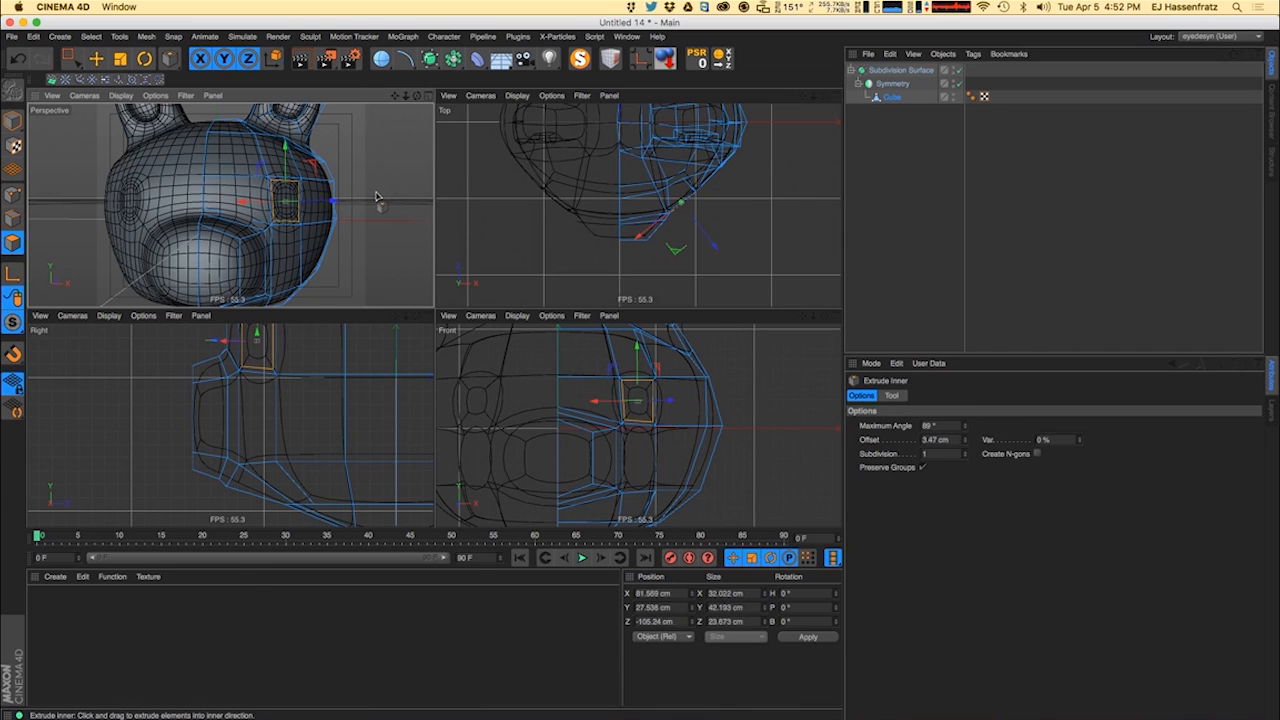
# - Extrude the inset eye polygon outward about 4.7 cm, scale it to about 20.7 × 27.3 cm, and preview the render
pyautogui.press('d')
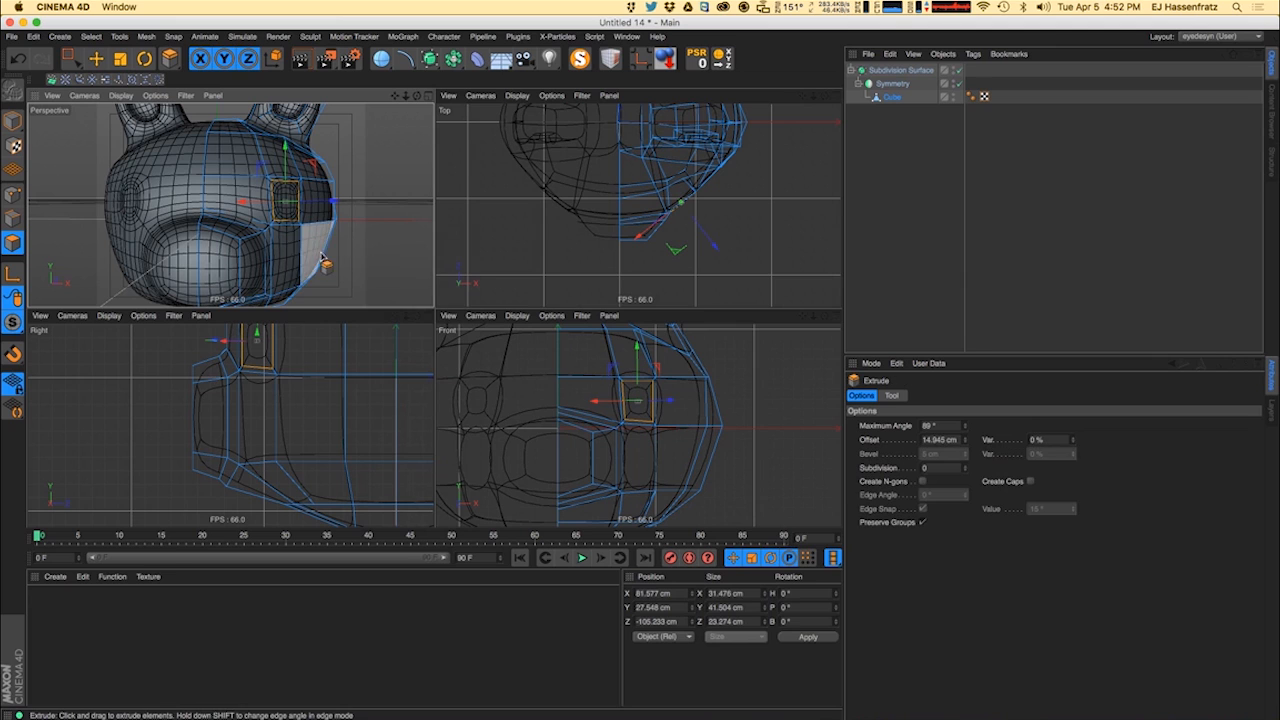
pyautogui.moveTo(319, 253); pyautogui.dragTo(220, 262)
pyautogui.press('t')
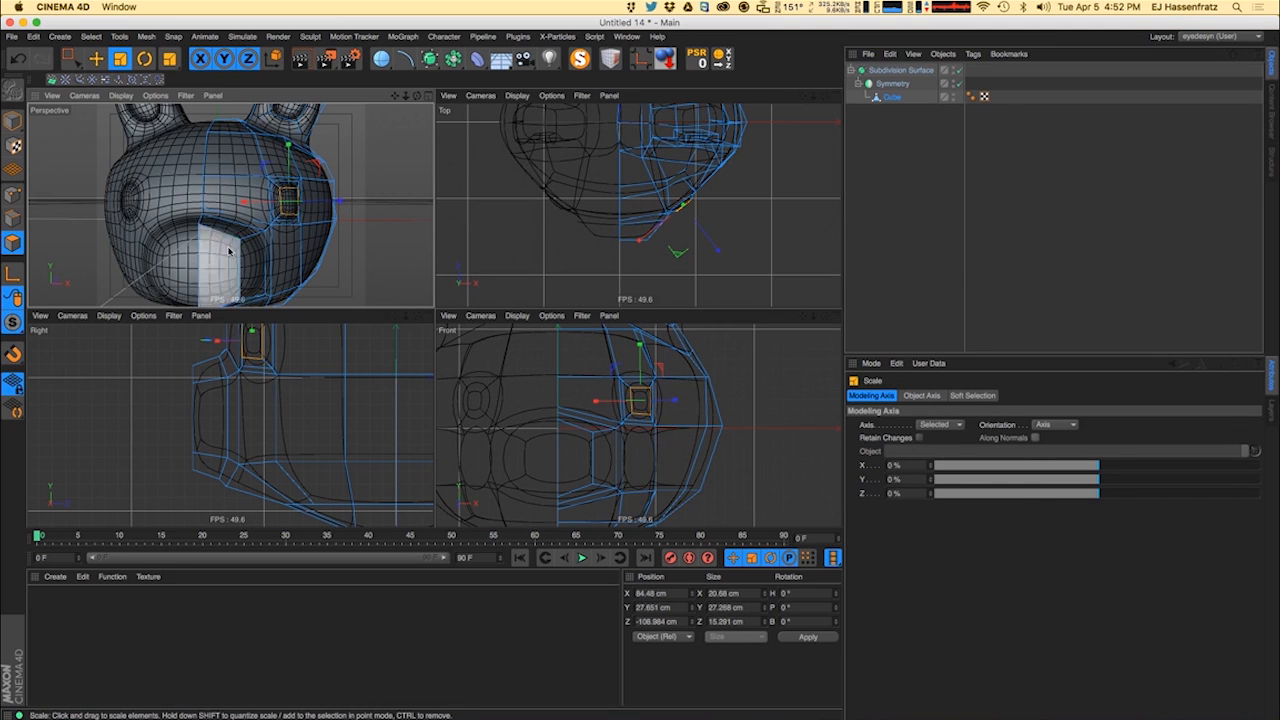
pyautogui.press('d')
pyautogui.keyDown('alt'); pyautogui.moveTo(275, 214); pyautogui.dragTo(325, 228); pyautogui.keyUp('alt')
pyautogui.keyDown('alt'); pyautogui.moveTo(325, 228); pyautogui.dragTo(274, 229, button='right'); pyautogui.keyUp('alt')
pyautogui.press('super+r')
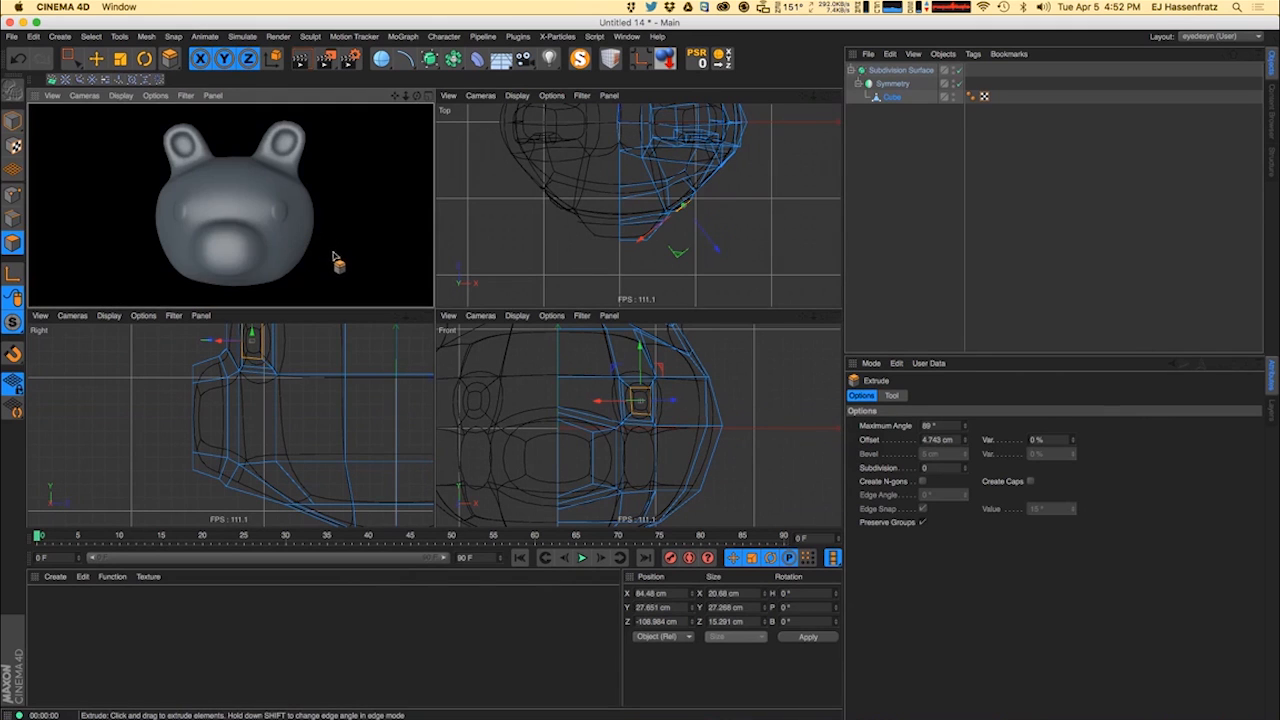
# - Scale the eye's front polygon to about 17.3 × 22.8 cm and pull it outward to about X 92.2 cm, Z -118.9 cm
pyautogui.scroll(10, 280, 224)
pyautogui.press('e')
pyautogui.keyDown('alt'); pyautogui.moveTo(281, 225); pyautogui.dragTo(235, 242); pyautogui.keyUp('alt')
pyautogui.keyDown('alt'); pyautogui.moveTo(235, 242); pyautogui.dragTo(197, 239, button='right'); pyautogui.keyUp('alt')
pyautogui.keyDown('alt'); pyautogui.moveTo(254, 217); pyautogui.dragTo(242, 238); pyautogui.keyUp('alt')
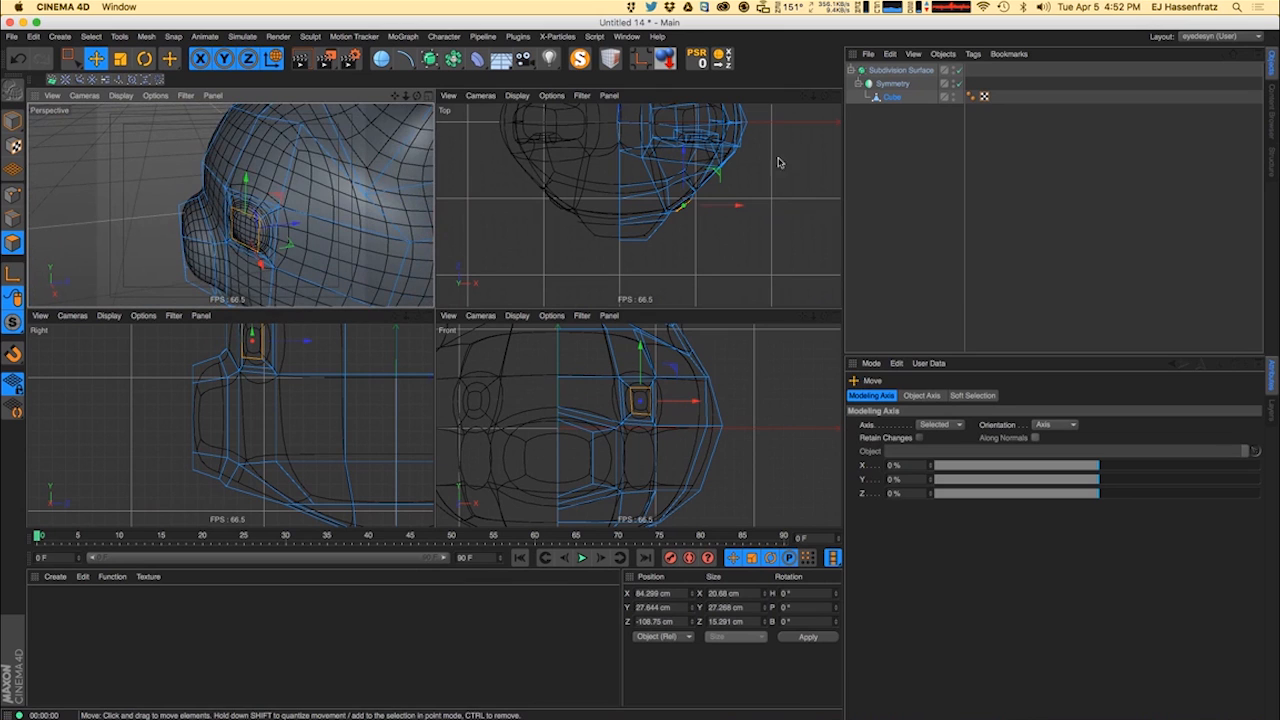
pyautogui.press('w')
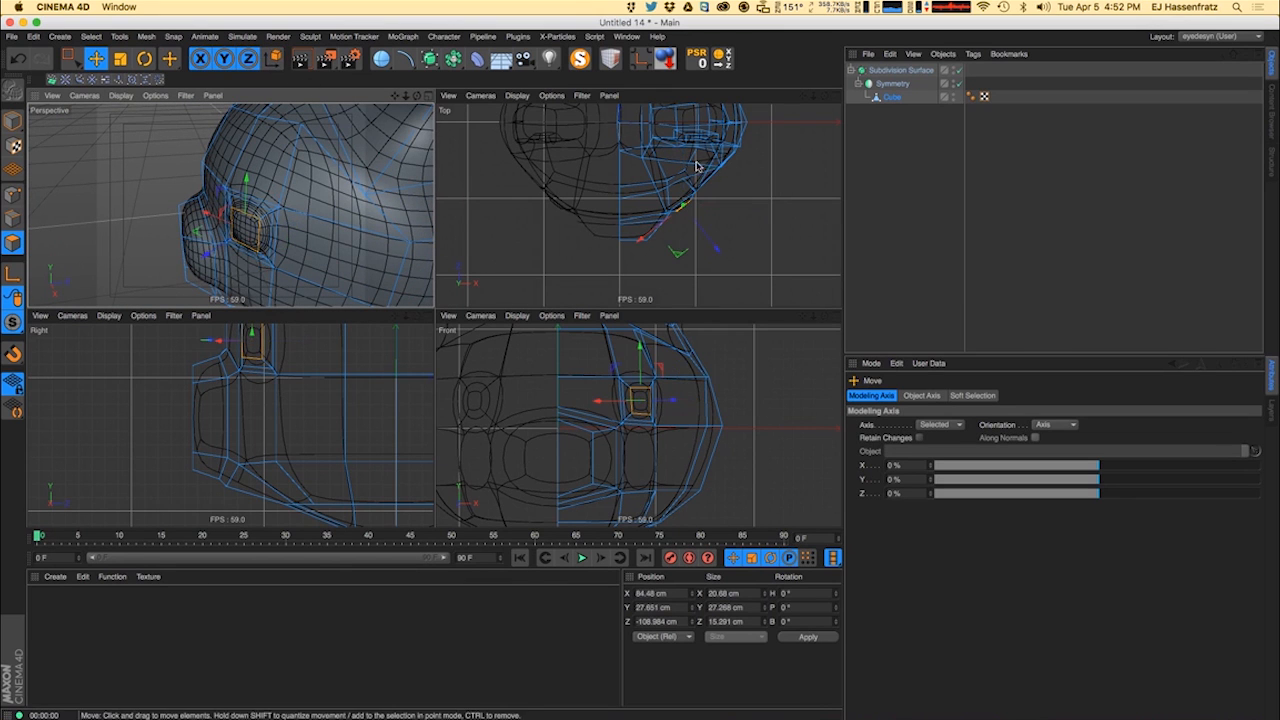
pyautogui.press('t')
pyautogui.moveTo(706, 237); pyautogui.dragTo(642, 218)
pyautogui.press('e')
pyautogui.keyDown('alt'); pyautogui.moveTo(285, 220); pyautogui.dragTo(240, 215, button='right'); pyautogui.keyUp('alt')
pyautogui.keyDown('alt'); pyautogui.moveTo(240, 215); pyautogui.dragTo(298, 207); pyautogui.keyUp('alt')
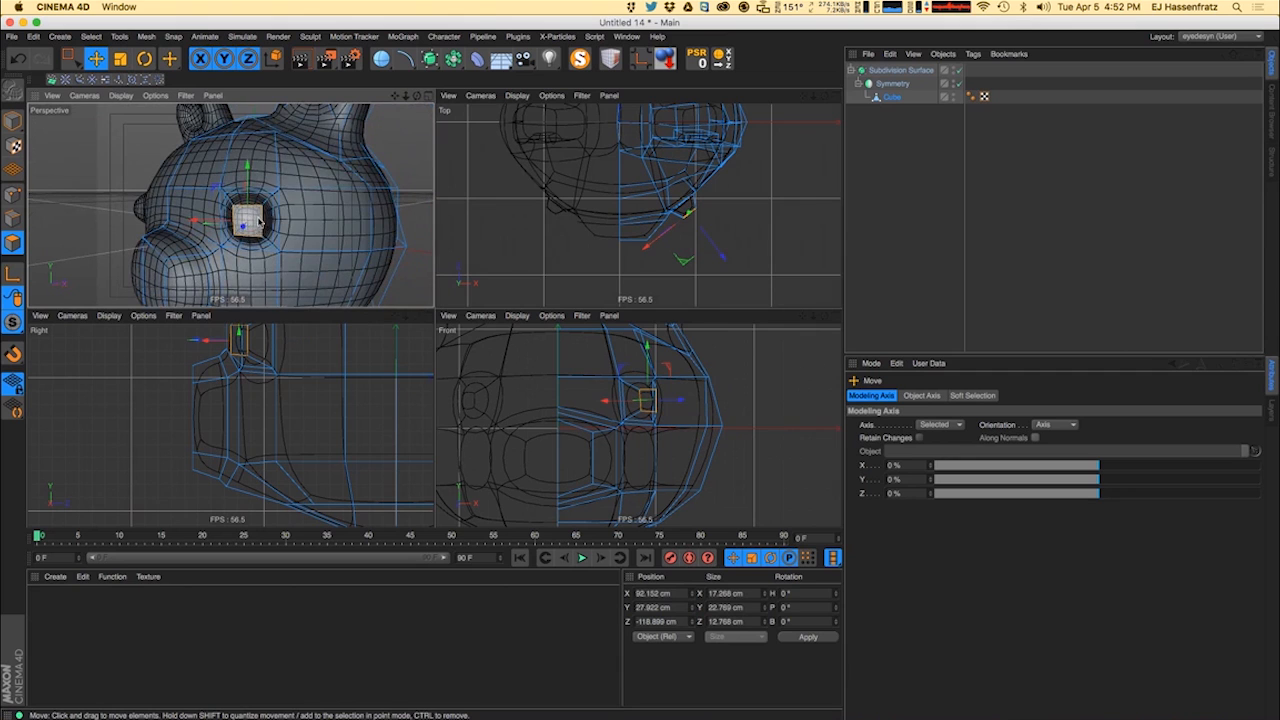
# - Push the eye's front polygon back to about X 88.4 cm, Z -114.1 cm and preview the render
pyautogui.moveTo(718, 255); pyautogui.dragTo(721, 256)
pyautogui.keyDown('alt'); pyautogui.moveTo(200, 234); pyautogui.dragTo(220, 232); pyautogui.keyUp('alt')
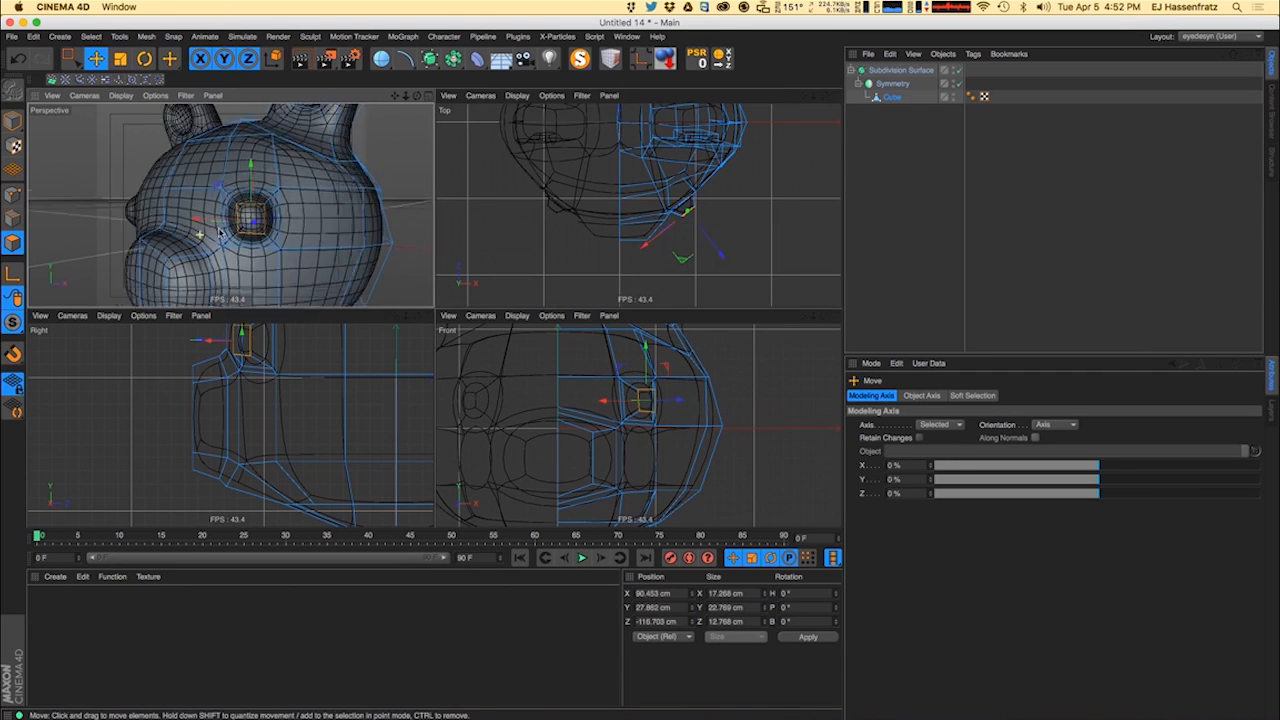
pyautogui.keyDown('alt'); pyautogui.moveTo(219, 232); pyautogui.dragTo(192, 230, button='right'); pyautogui.keyUp('alt')
pyautogui.keyDown('alt'); pyautogui.moveTo(192, 230); pyautogui.dragTo(298, 220); pyautogui.keyUp('alt')
pyautogui.moveTo(720, 251); pyautogui.dragTo(719, 256)
pyautogui.keyDown('alt'); pyautogui.moveTo(236, 248); pyautogui.dragTo(248, 249); pyautogui.keyUp('alt')
pyautogui.press('super+r')
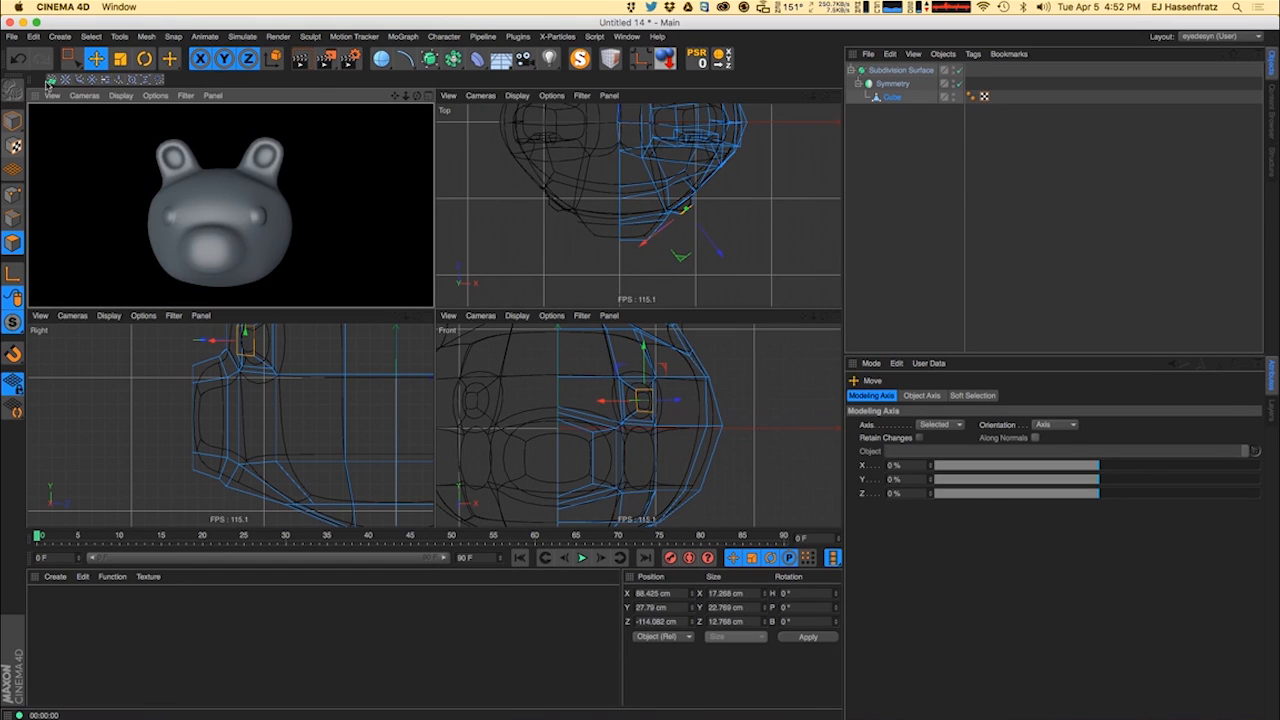
# - Rectangle-select the polygons around the eye, try enlarging them to about 140%, and undo the scaling
pyautogui.click(68, 58)
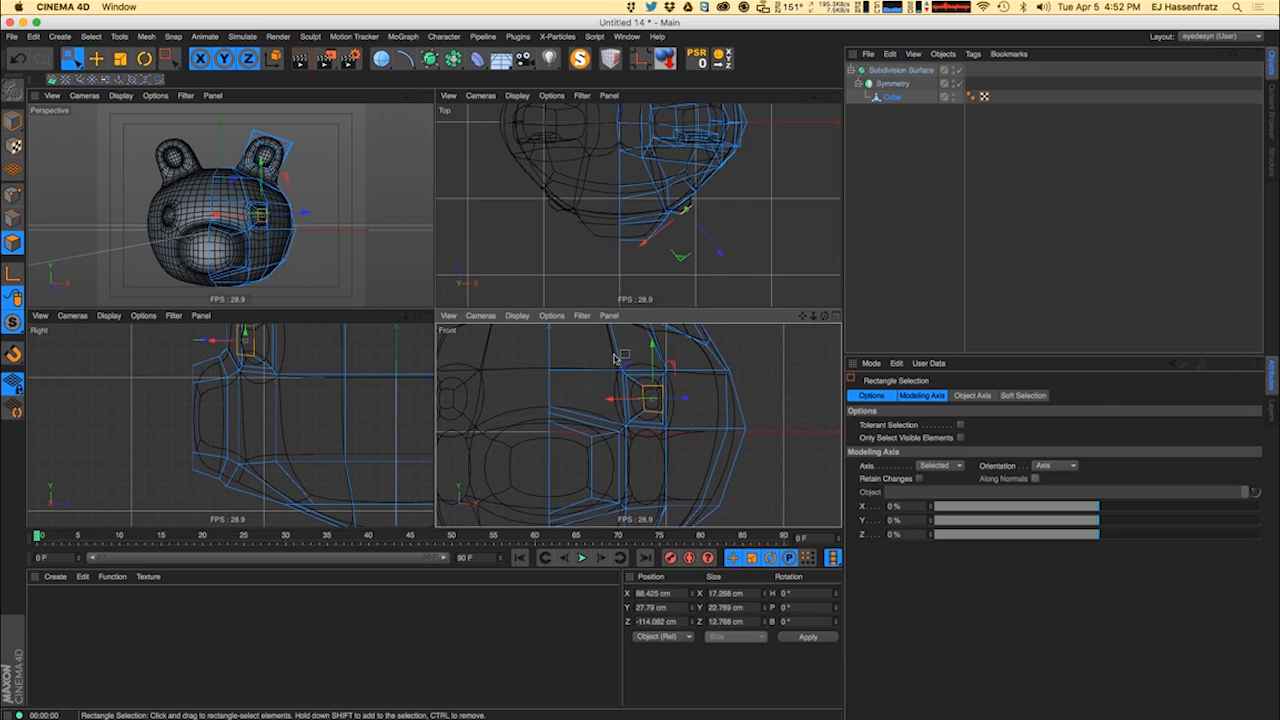
pyautogui.moveTo(614, 358); pyautogui.dragTo(798, 318)
pyautogui.press('t')
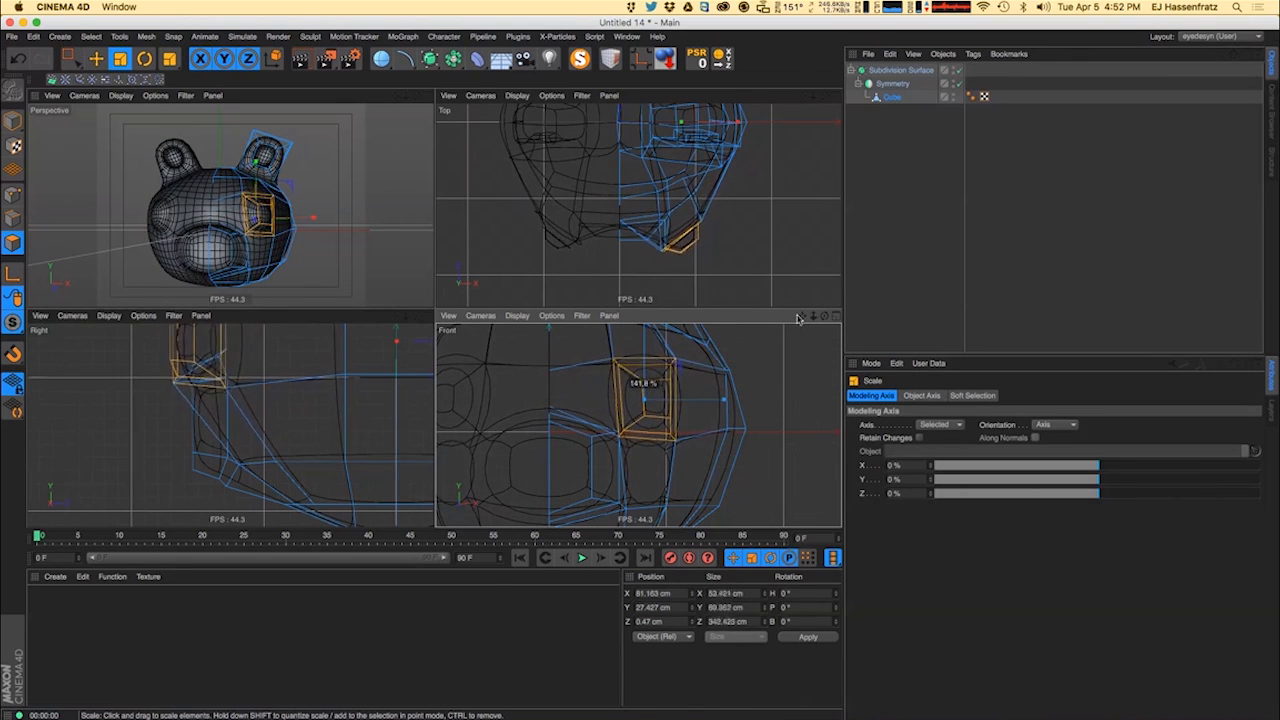
pyautogui.press('0')
pyautogui.scroll(-5, 672, 172)
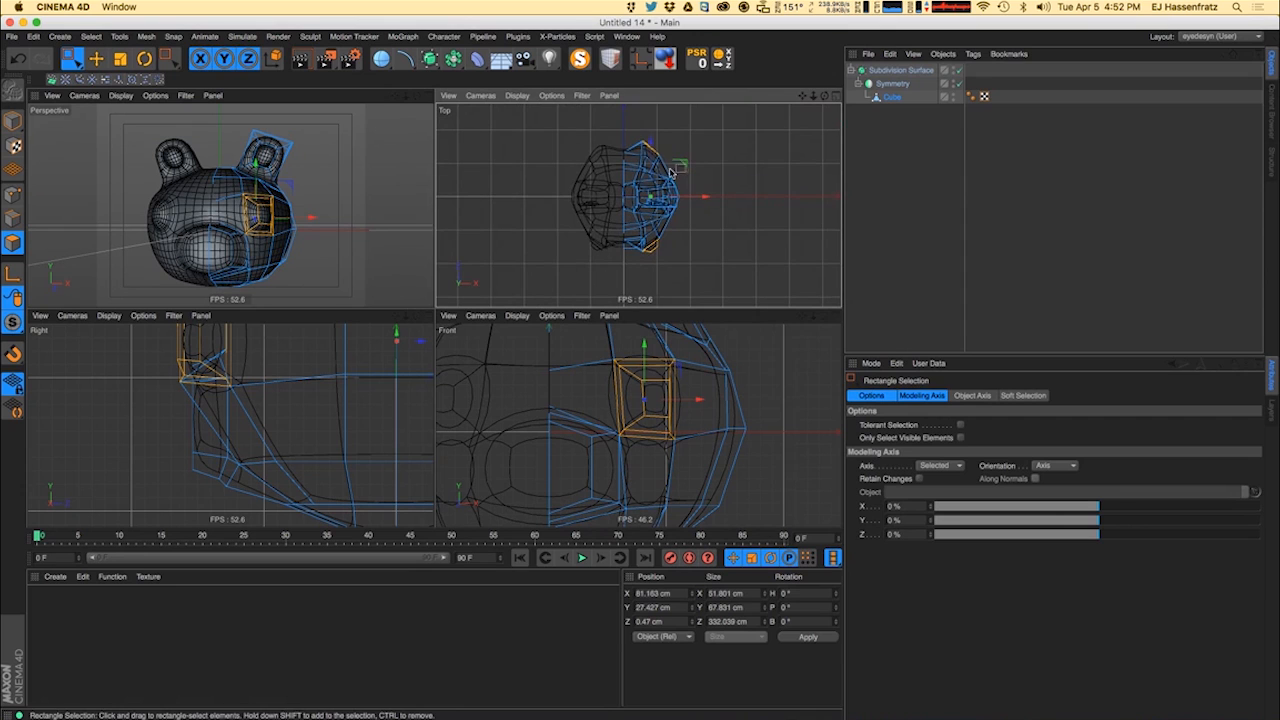
pyautogui.press('super+z')
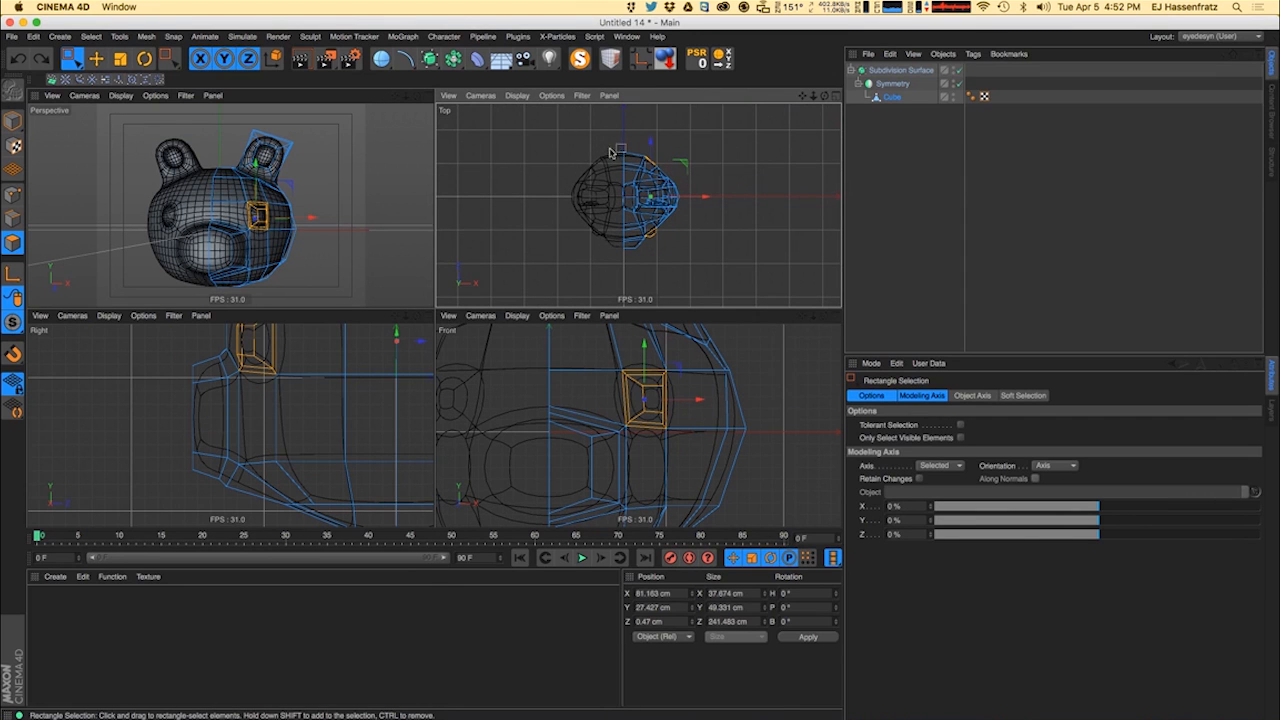
# - Scale only the front eye polygons to about 50.2 × 65.8 cm, lower them to about Y 26.3 cm, and preview the render
pyautogui.press('t')
pyautogui.moveTo(655, 428); pyautogui.dragTo(826, 307)
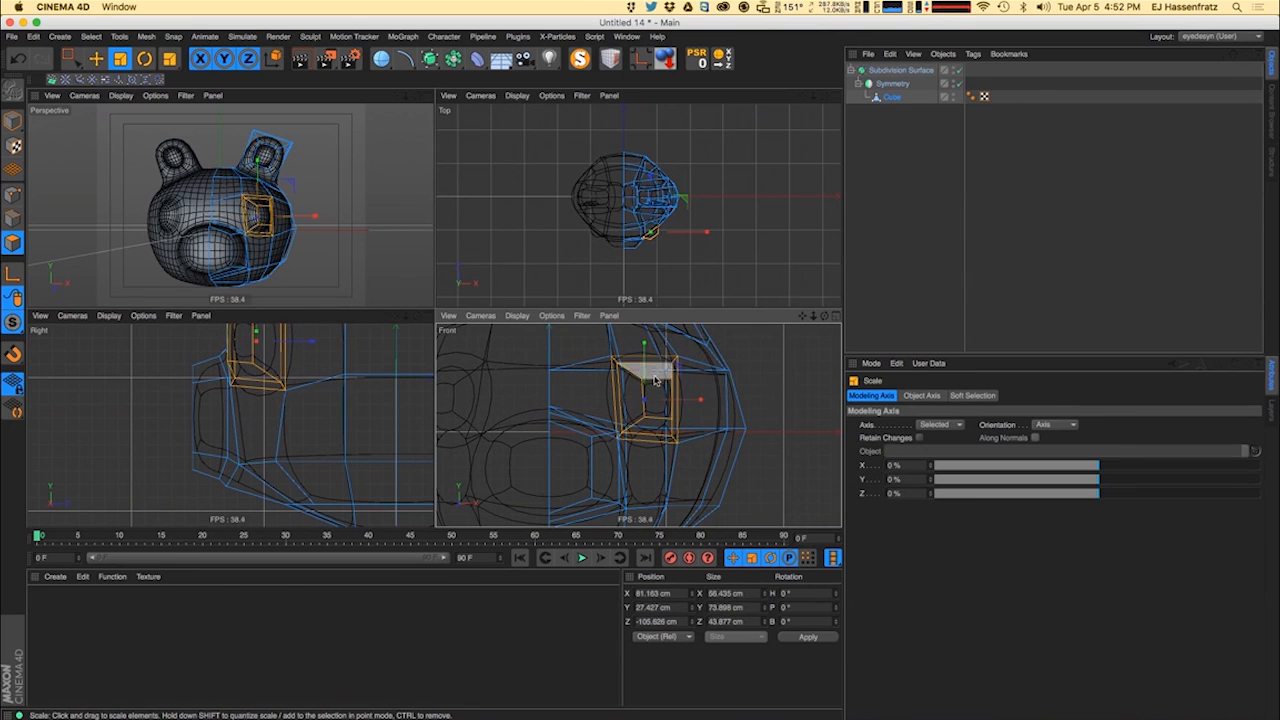
pyautogui.click(644, 348)
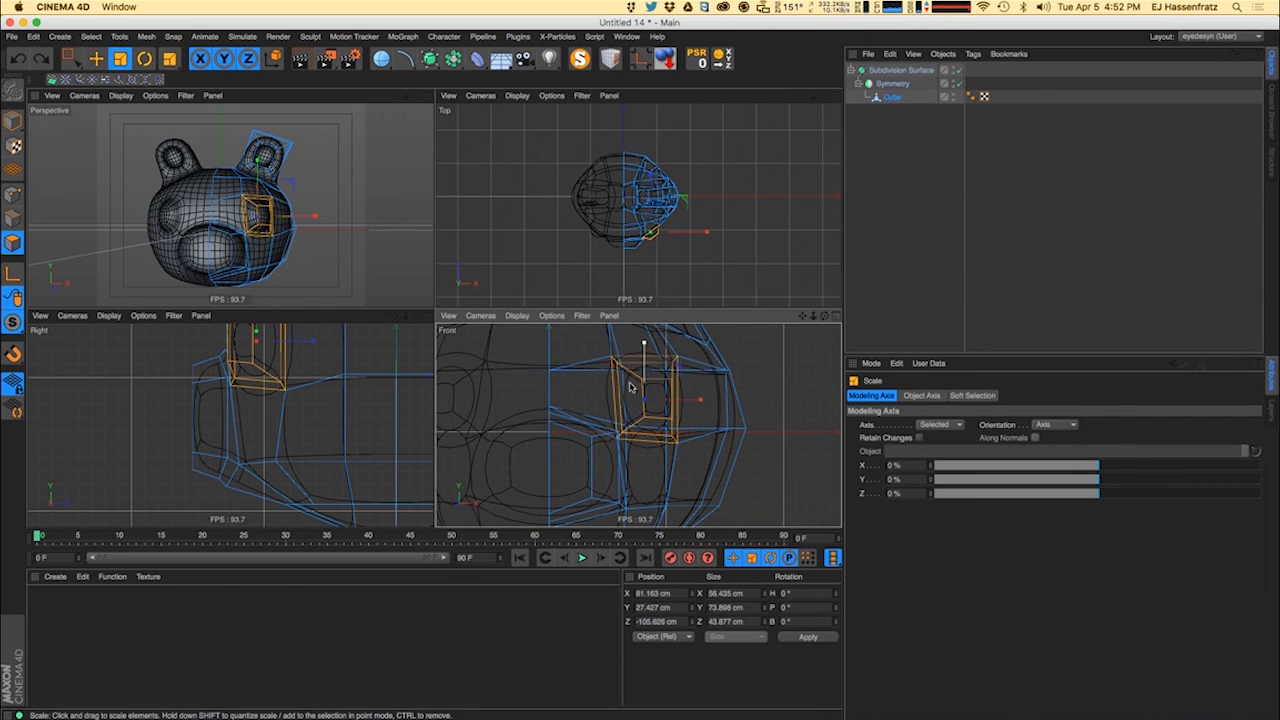
pyautogui.click(614, 181)
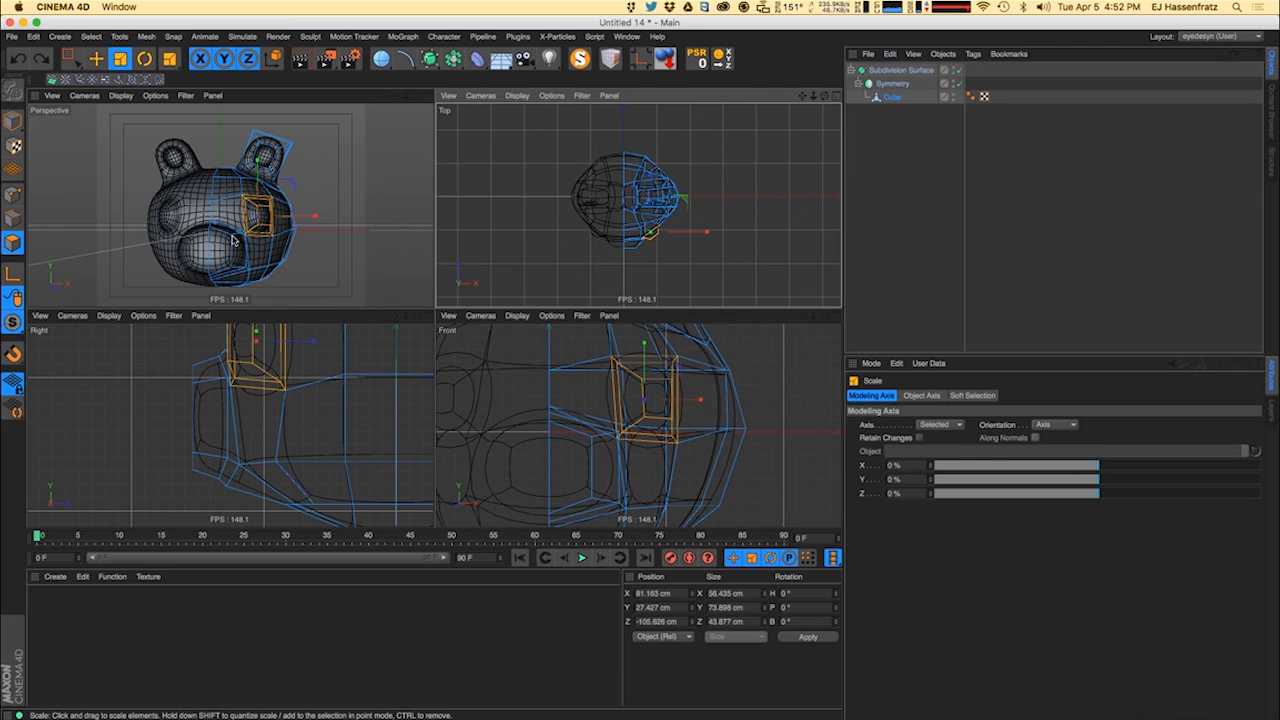
pyautogui.moveTo(326, 260); pyautogui.dragTo(273, 264)
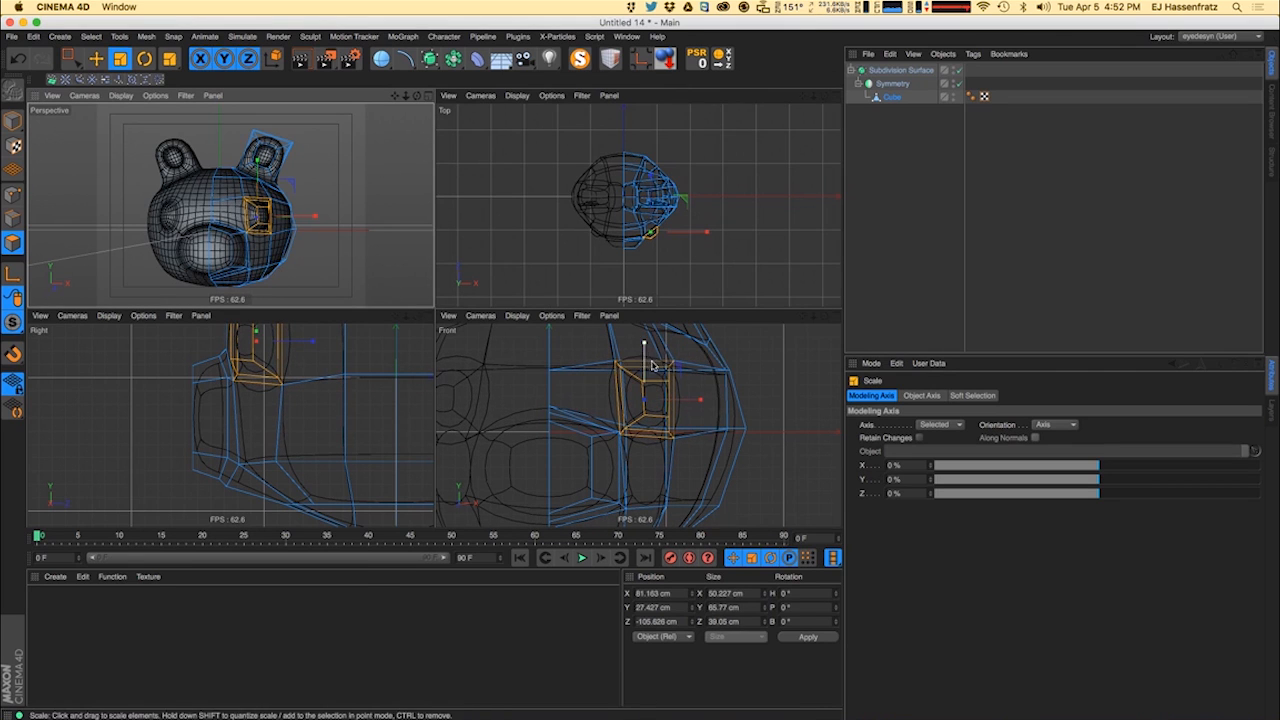
pyautogui.press('e')
pyautogui.moveTo(646, 350); pyautogui.dragTo(649, 352)
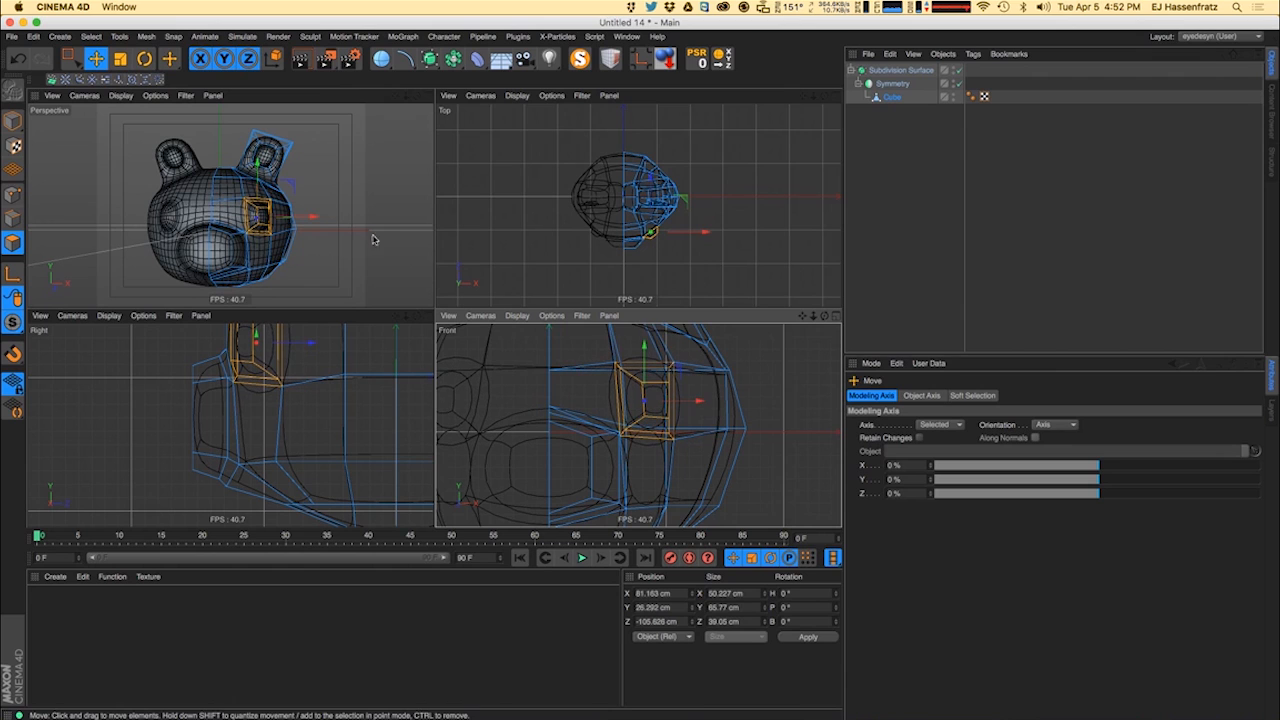
pyautogui.click(123, 231)
pyautogui.press('super+r')
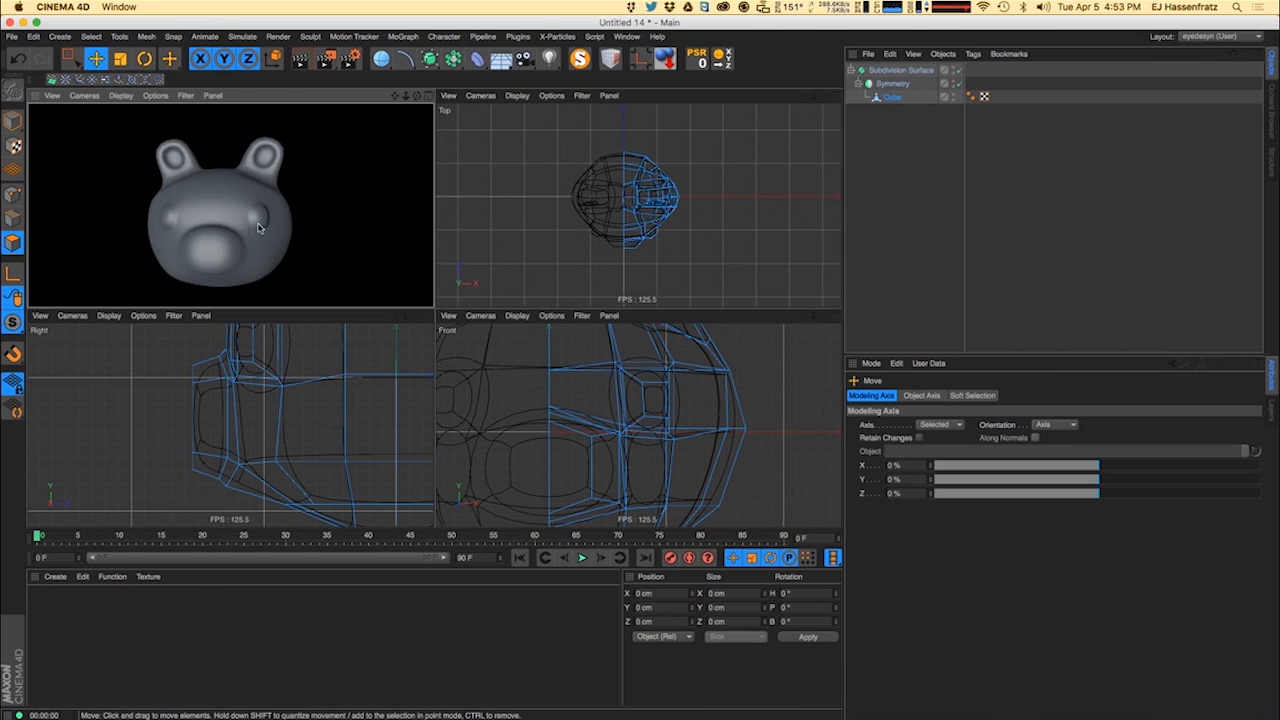
# - Select all polygons of the ear in the Front view without the top of the head
pyautogui.keyDown('alt'); pyautogui.moveTo(240, 208); pyautogui.dragTo(283, 212); pyautogui.keyUp('alt')
pyautogui.keyDown('alt'); pyautogui.moveTo(648, 352); pyautogui.dragTo(629, 445, button='middle'); pyautogui.keyUp('alt')
pyautogui.keyDown('alt'); pyautogui.moveTo(720, 434); pyautogui.dragTo(680, 434, button='right'); pyautogui.keyUp('alt')
pyautogui.keyDown('alt'); pyautogui.moveTo(680, 434); pyautogui.dragTo(670, 460, button='middle'); pyautogui.keyUp('alt')
pyautogui.press('0')
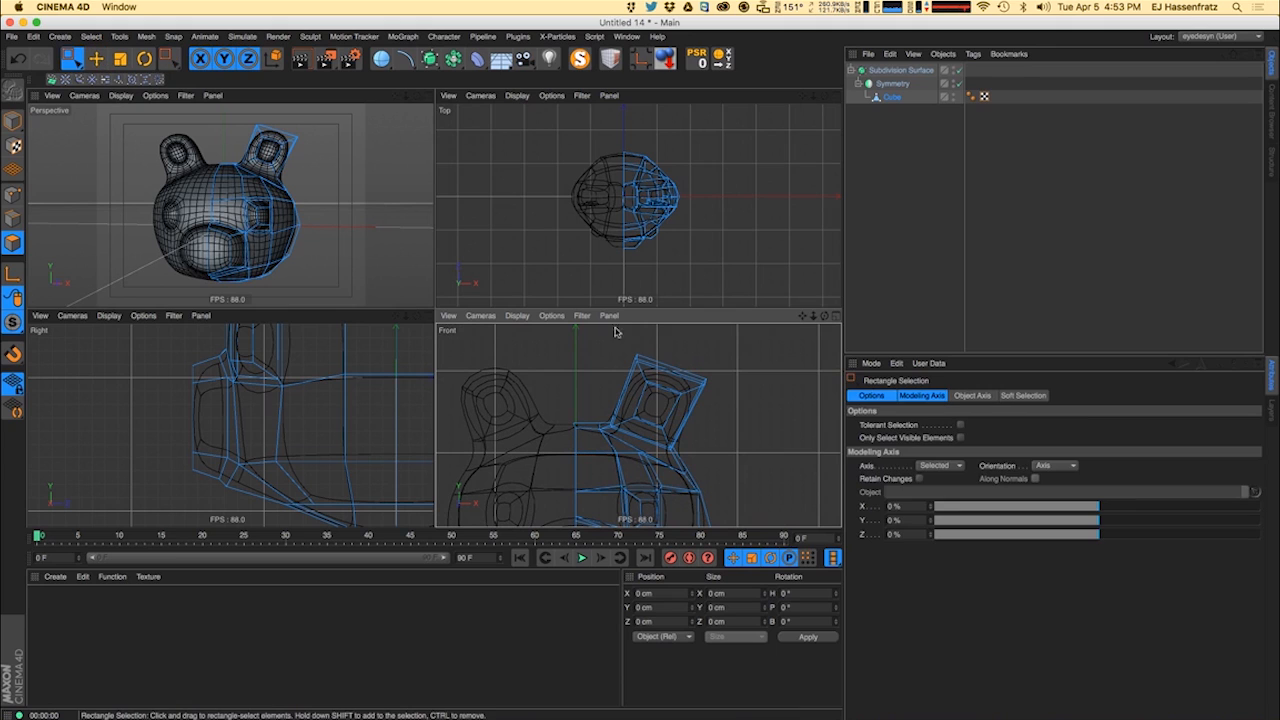
pyautogui.moveTo(587, 345); pyautogui.dragTo(735, 473)
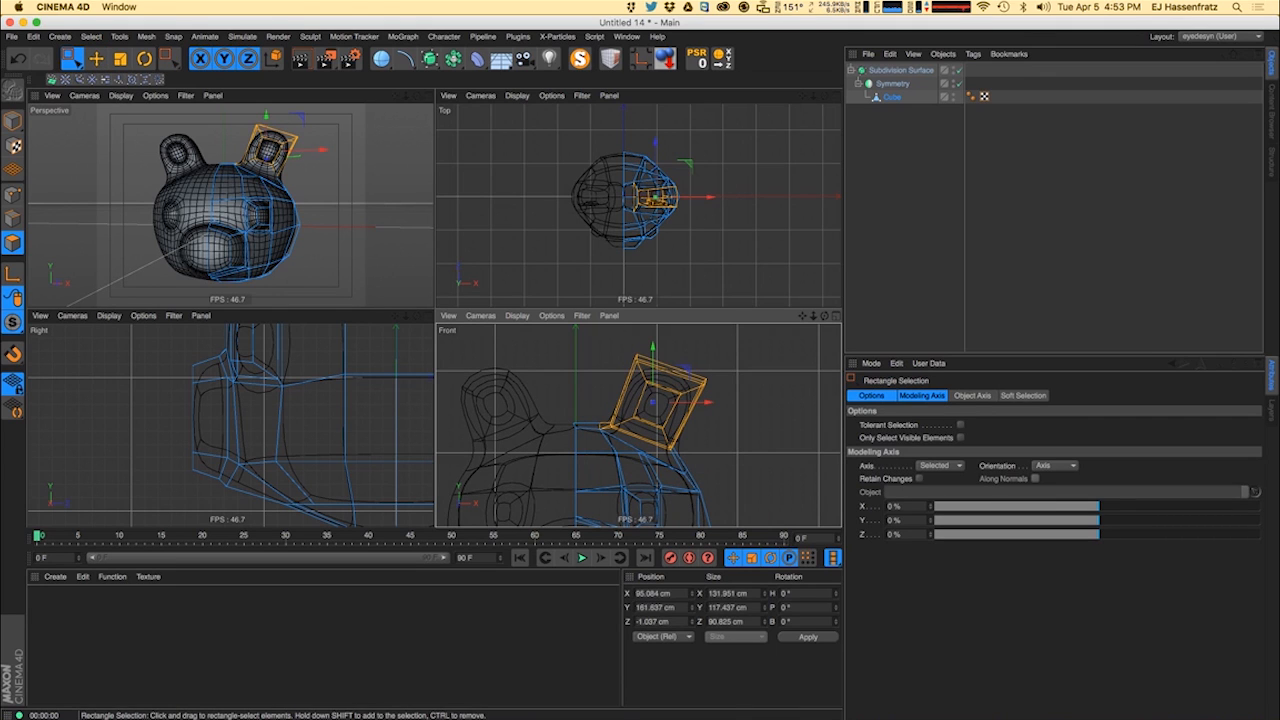
pyautogui.press('super+Tab')
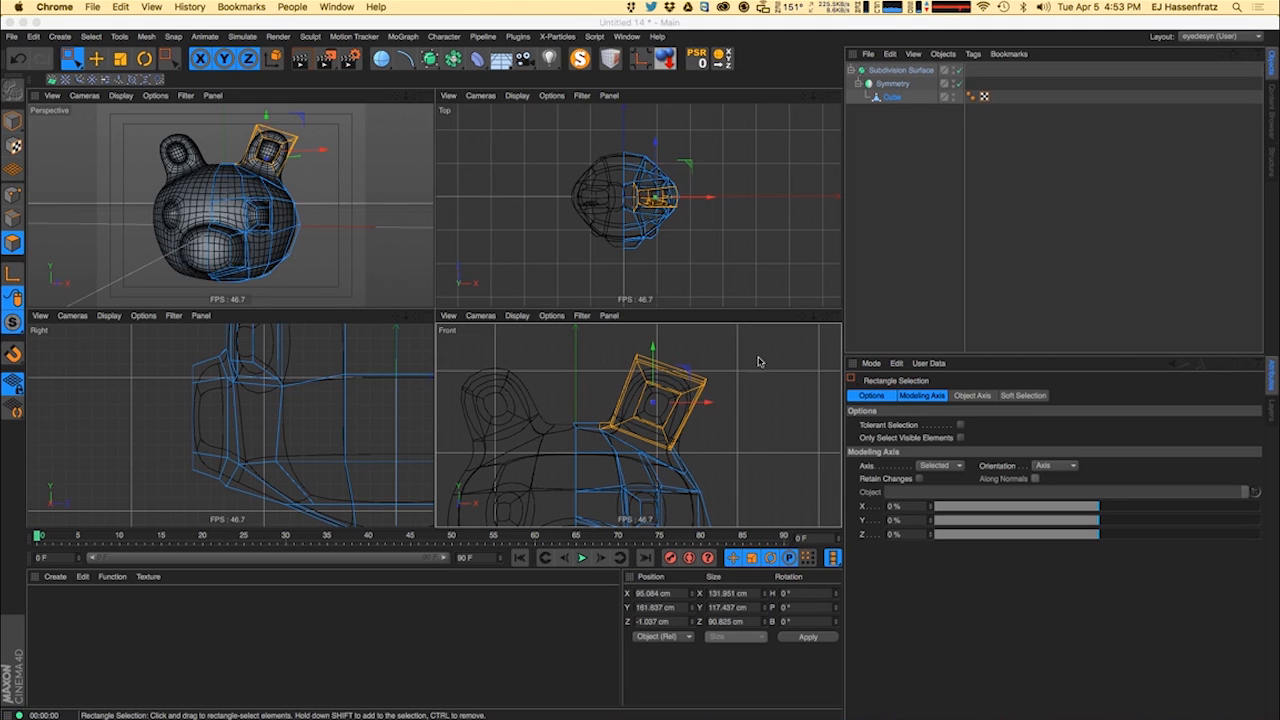
pyautogui.click(729, 387)
pyautogui.moveTo(592, 341); pyautogui.dragTo(782, 460)
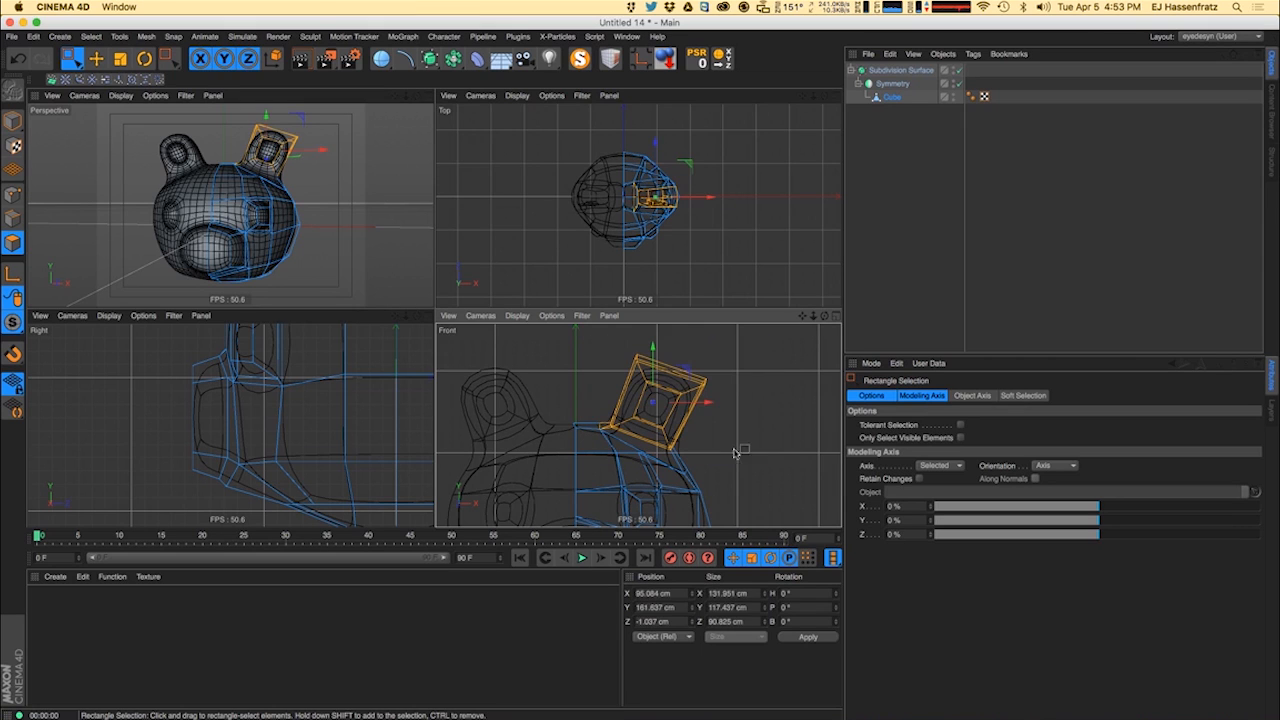
pyautogui.moveTo(609, 341); pyautogui.dragTo(752, 458)
# - Rotate the selected ear outward and reposition it on the side of the head
pyautogui.press('r')
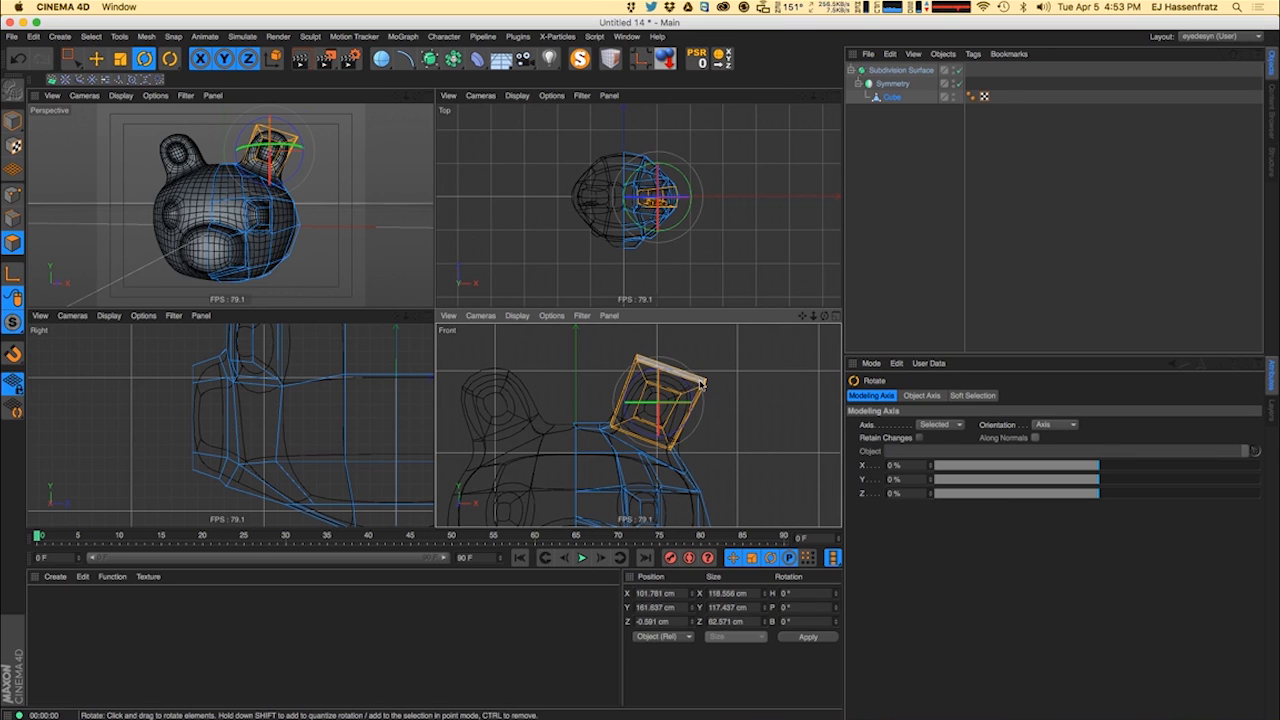
pyautogui.moveTo(701, 385)
pyautogui.mouseDown()
pyautogui.moveTo(730, 454)
pyautogui.moveTo(743, 433)
pyautogui.moveTo(699, 442)
pyautogui.moveTo(682, 394)
pyautogui.mouseUp()
pyautogui.press('e')
pyautogui.press('r')
pyautogui.press('e')
pyautogui.press('r')
# - Enlarge the ear to about 155 × 143 × 106 cm and place it at about X 121.8, Y 160.5, Z 4.3 cm
pyautogui.press('t')
pyautogui.moveTo(852, 381); pyautogui.dragTo(837, 379)
pyautogui.press('e')
pyautogui.keyDown('alt'); pyautogui.moveTo(716, 448); pyautogui.dragTo(709, 445, button='middle'); pyautogui.keyUp('alt')
pyautogui.moveTo(709, 445); pyautogui.dragTo(713, 449)
pyautogui.keyDown('alt'); pyautogui.moveTo(215, 188); pyautogui.dragTo(46, 211); pyautogui.keyUp('alt')
pyautogui.press('t')
pyautogui.keyDown('alt'); pyautogui.moveTo(209, 178); pyautogui.dragTo(252, 230); pyautogui.keyUp('alt')
pyautogui.keyDown('alt'); pyautogui.moveTo(208, 228); pyautogui.dragTo(252, 164); pyautogui.keyUp('alt')
pyautogui.press('e')
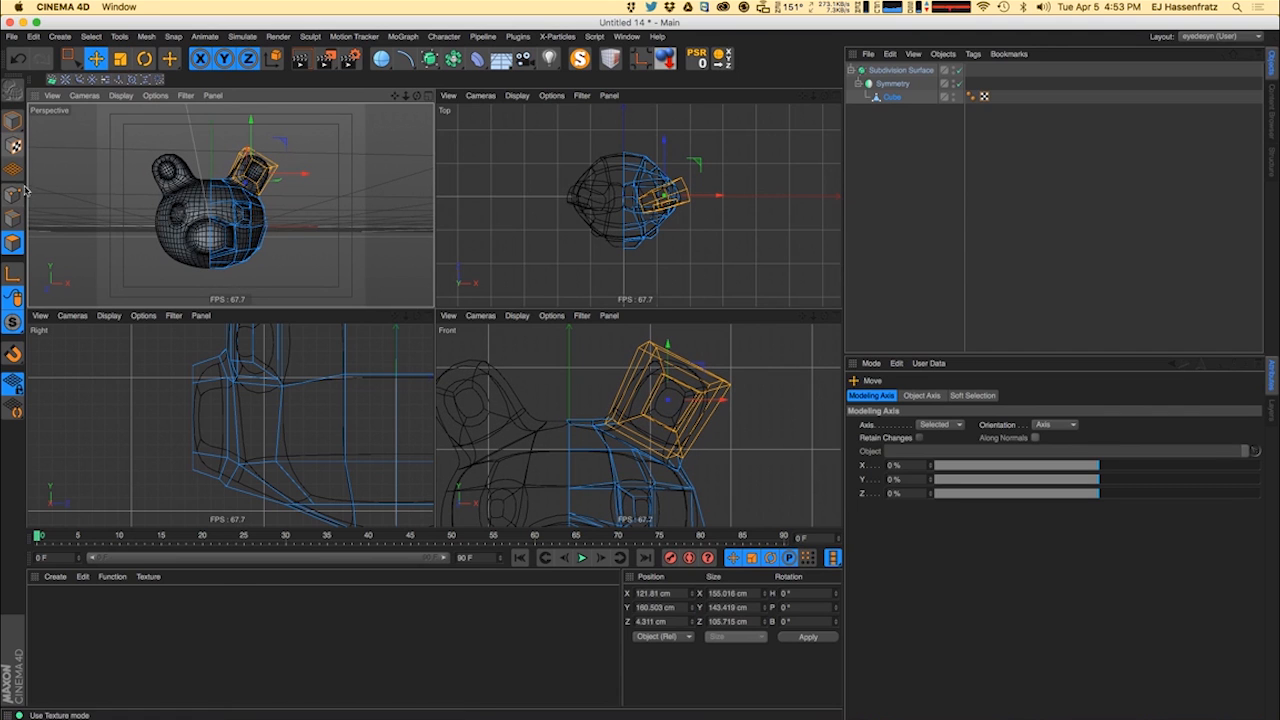
# - Select only the polygons at the ear's outer tip and narrow their depth to about 53.8 cm along Z
pyautogui.press('0')
pyautogui.scroll(-5, 150, 396)
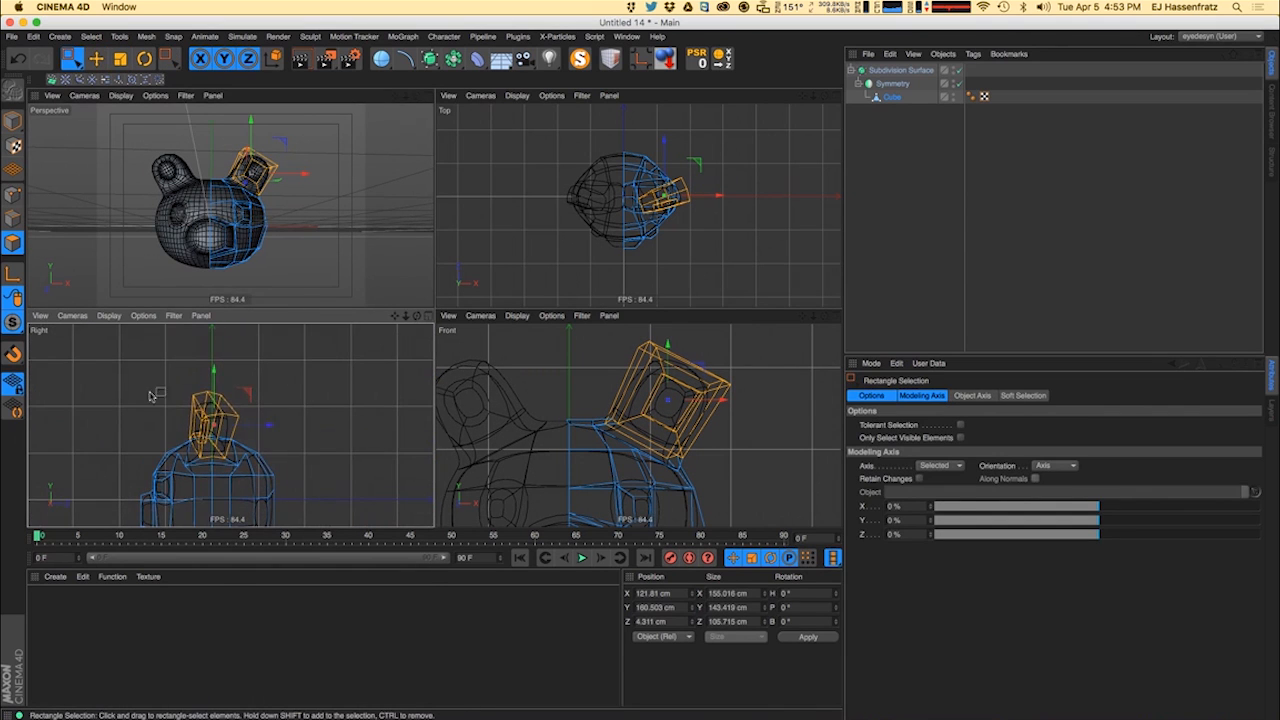
pyautogui.moveTo(158, 374); pyautogui.dragTo(278, 430)
pyautogui.moveTo(585, 327); pyautogui.dragTo(814, 430)
pyautogui.moveTo(569, 345); pyautogui.dragTo(658, 460)
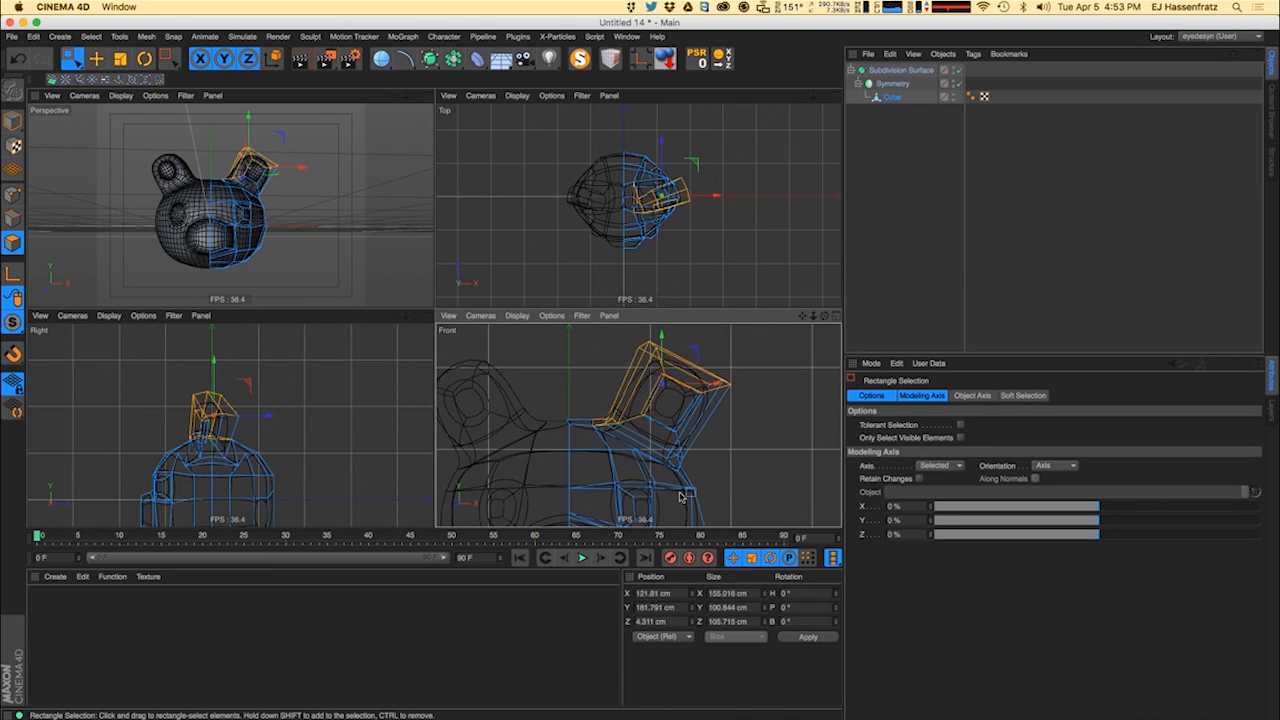
pyautogui.moveTo(600, 331); pyautogui.dragTo(672, 444)
pyautogui.press('t')
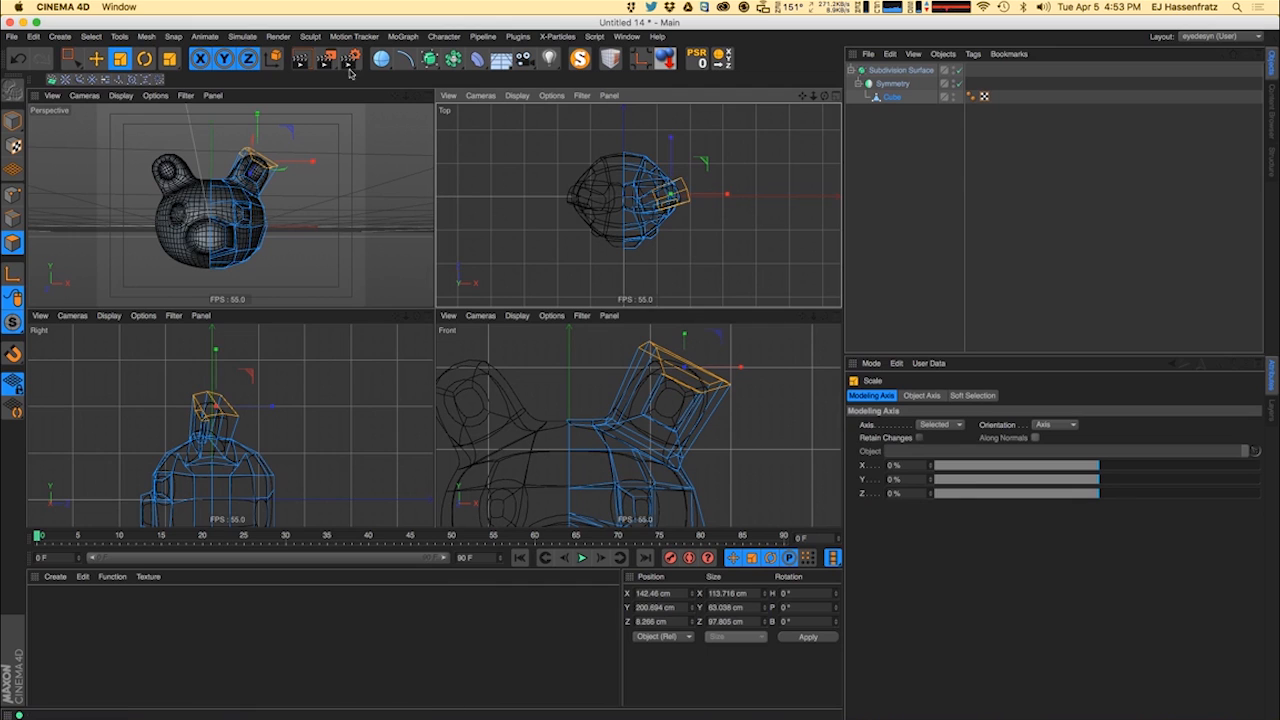
pyautogui.moveTo(690, 170); pyautogui.dragTo(677, 169)
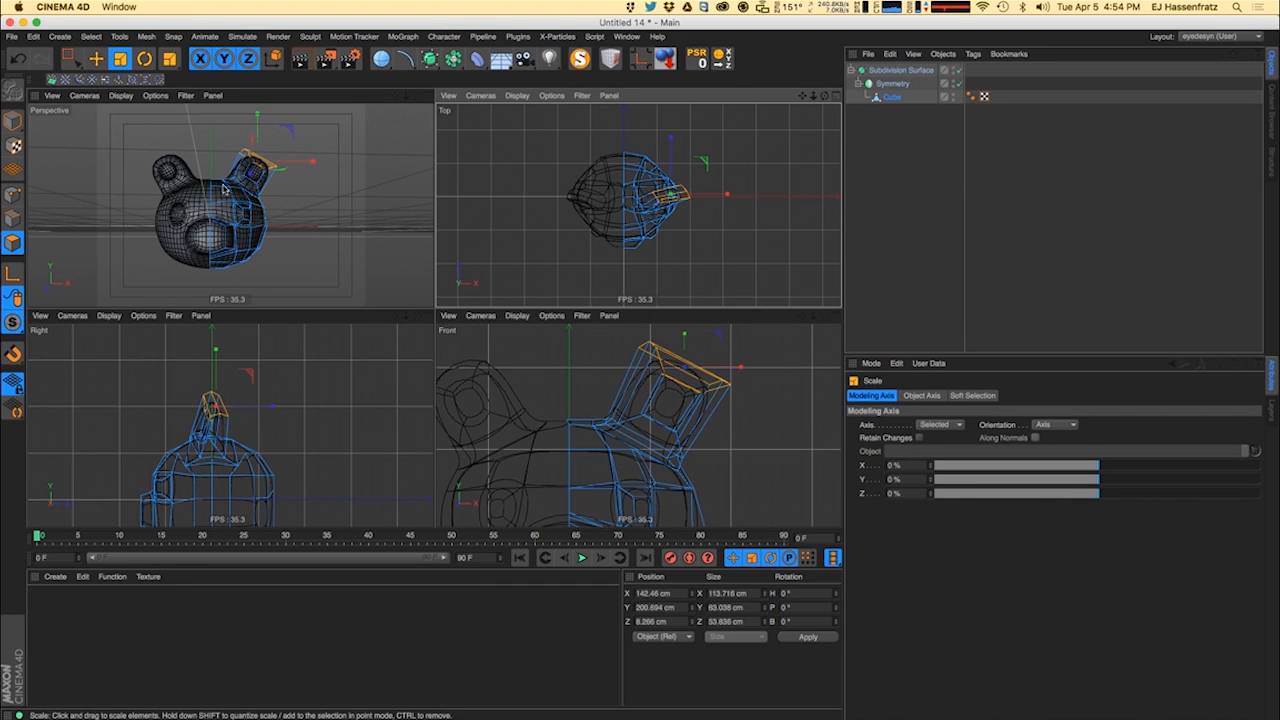
# - Scale the ear tip's width to about 82.6 cm and move it to about X 138.2, Y 188.8, Z 8.7 cm
pyautogui.keyDown('alt'); pyautogui.moveTo(224, 186); pyautogui.dragTo(222, 190); pyautogui.keyUp('alt')
pyautogui.moveTo(325, 159); pyautogui.dragTo(155, 205)
pyautogui.press('e')
pyautogui.hotkey('ctrl', 'r')
pyautogui.scroll(5, 240, 198)
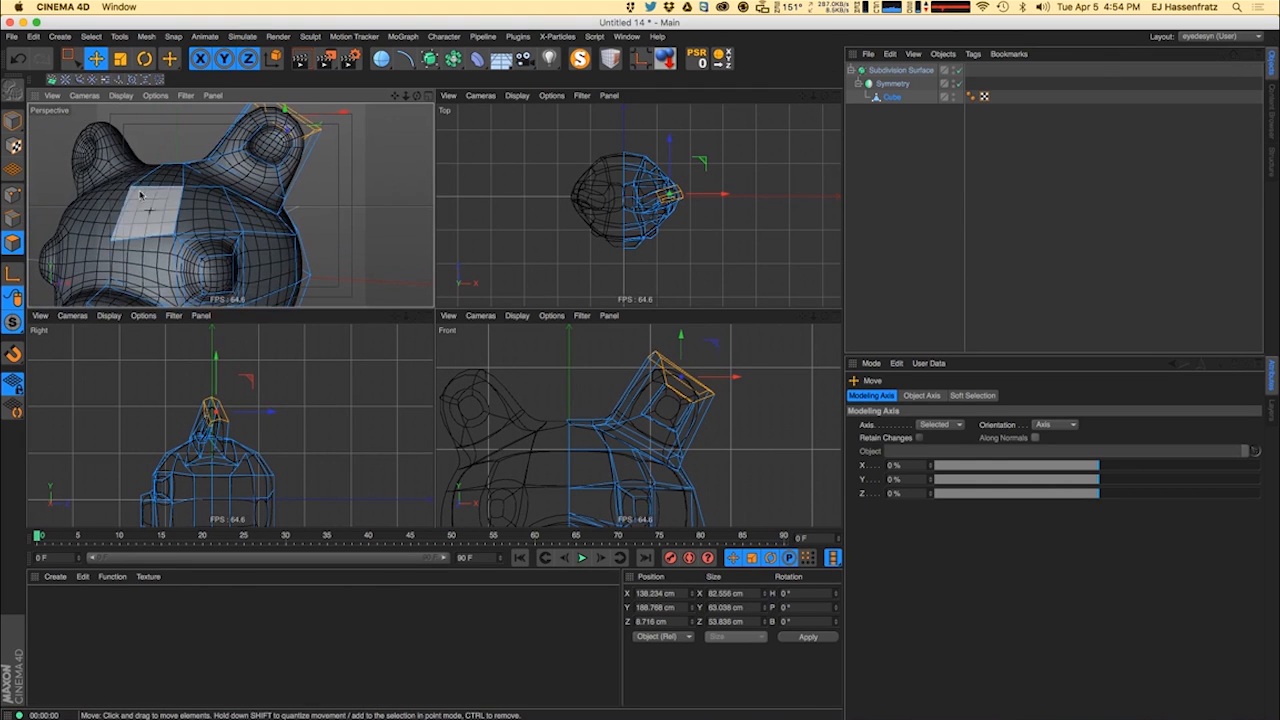
# - Try lowering the front and back points at the ear's inner base to about X 75.7, Y 88.4 cm
pyautogui.click(12, 196)
pyautogui.scroll(3, 640, 445)
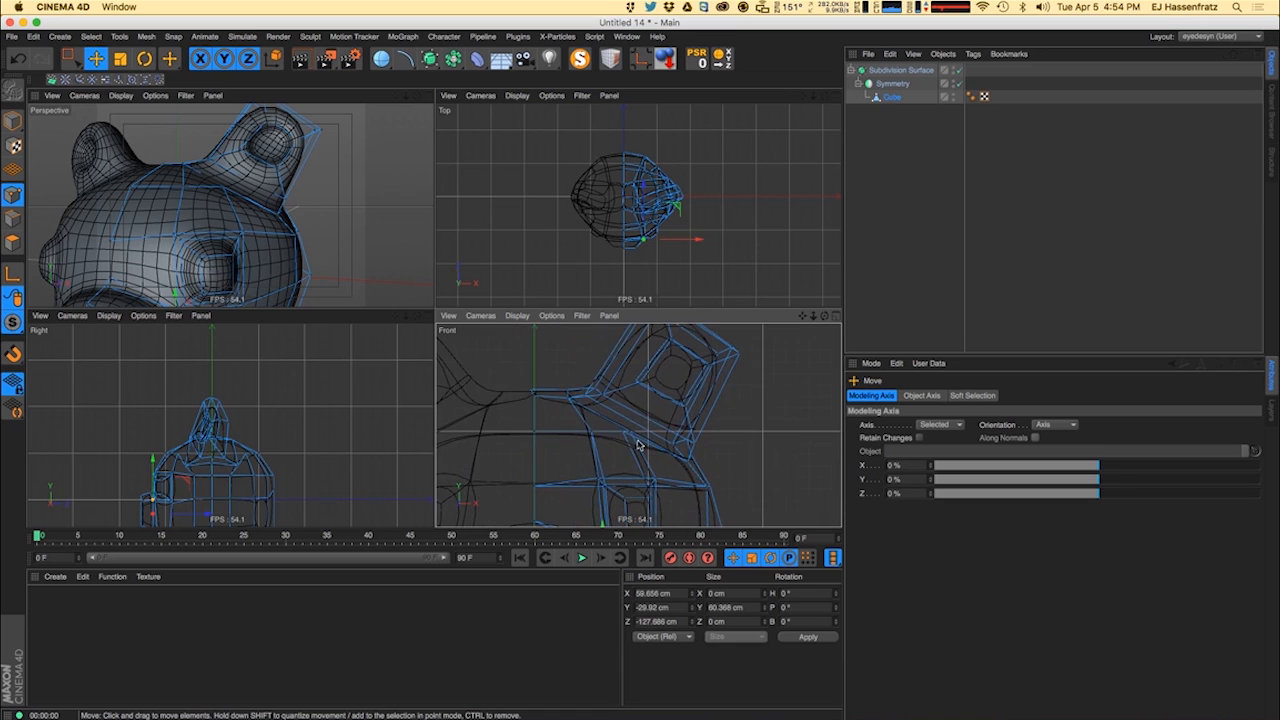
pyautogui.press('0')
pyautogui.press('e')
pyautogui.moveTo(656, 450); pyautogui.dragTo(656, 412)
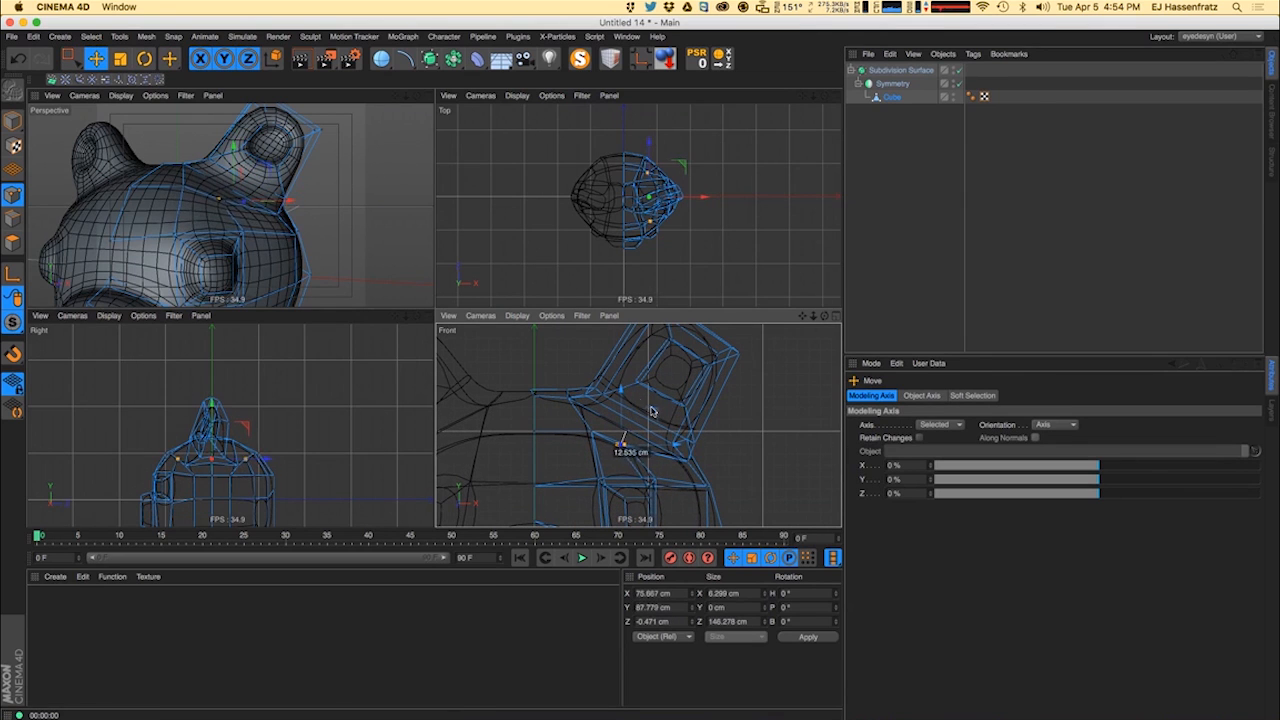
pyautogui.scroll(3, 226, 199)
pyautogui.moveTo(226, 199)
pyautogui.keyDown('alt'); pyautogui.mouseDown()
pyautogui.moveTo(253, 197)
pyautogui.moveTo(209, 207)
pyautogui.mouseUp(); pyautogui.keyUp('alt')
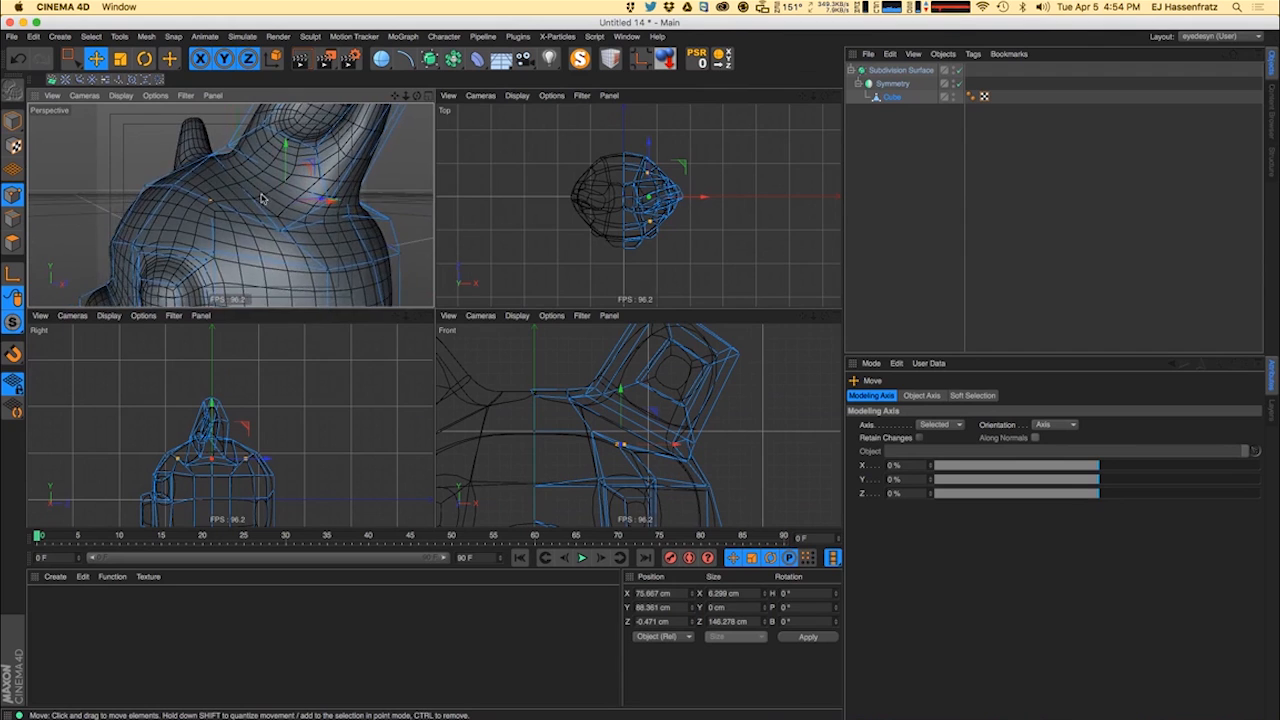
# - Undo the last move of the points at the ear's inner base
pyautogui.scroll(-3, 207, 208)
pyautogui.press('super+Tab')
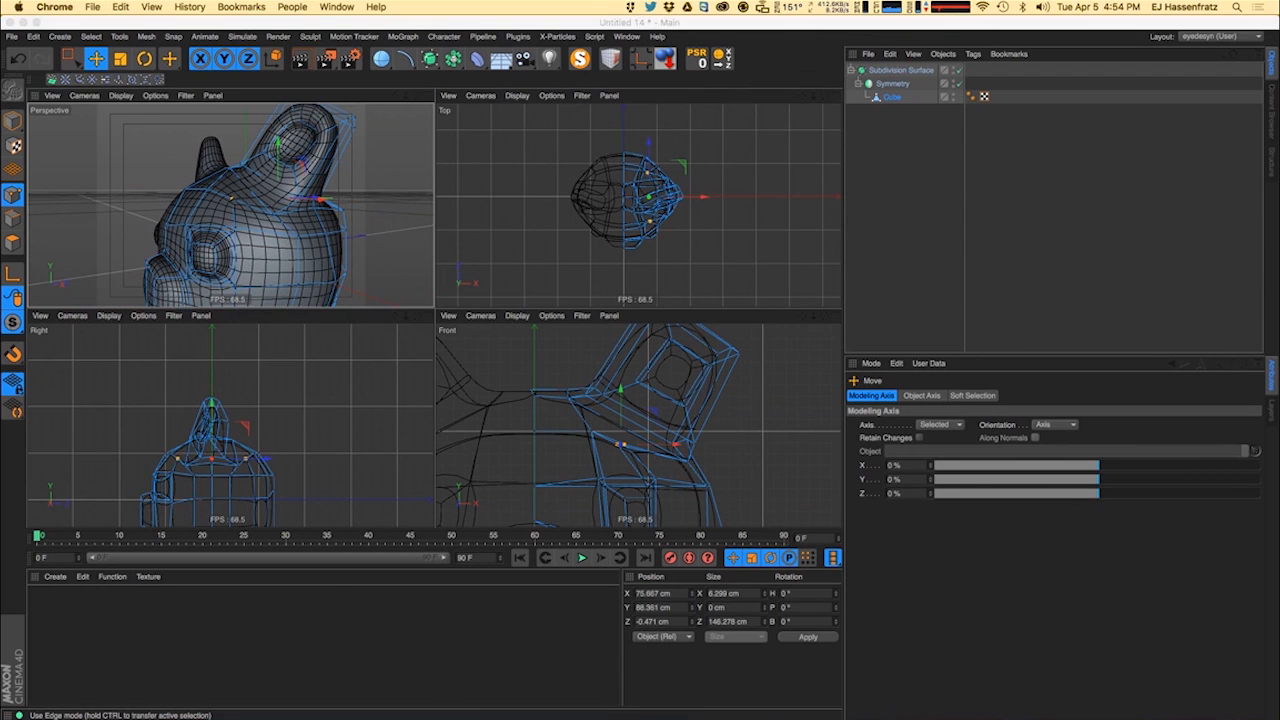
pyautogui.press('super+Tab')
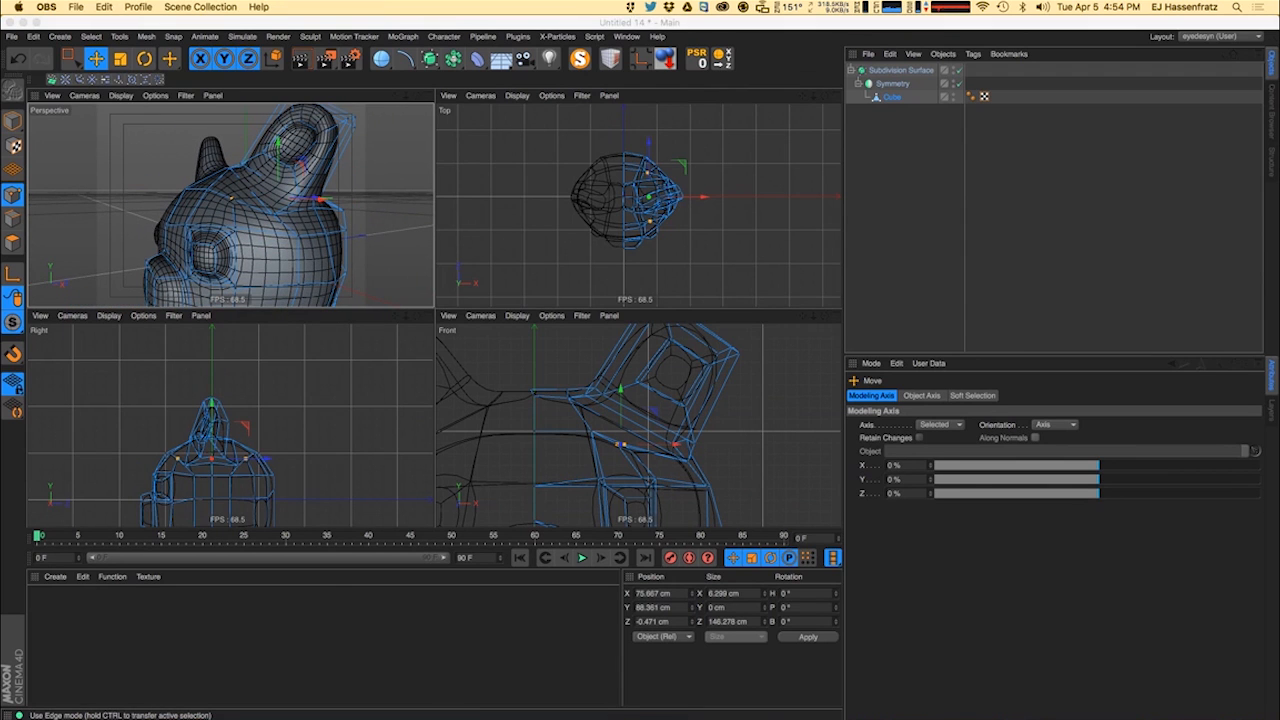
pyautogui.moveTo(256, 184)
pyautogui.keyDown('alt'); pyautogui.mouseDown()
pyautogui.moveTo(189, 165)
pyautogui.moveTo(256, 203)
pyautogui.mouseUp(); pyautogui.keyUp('alt')
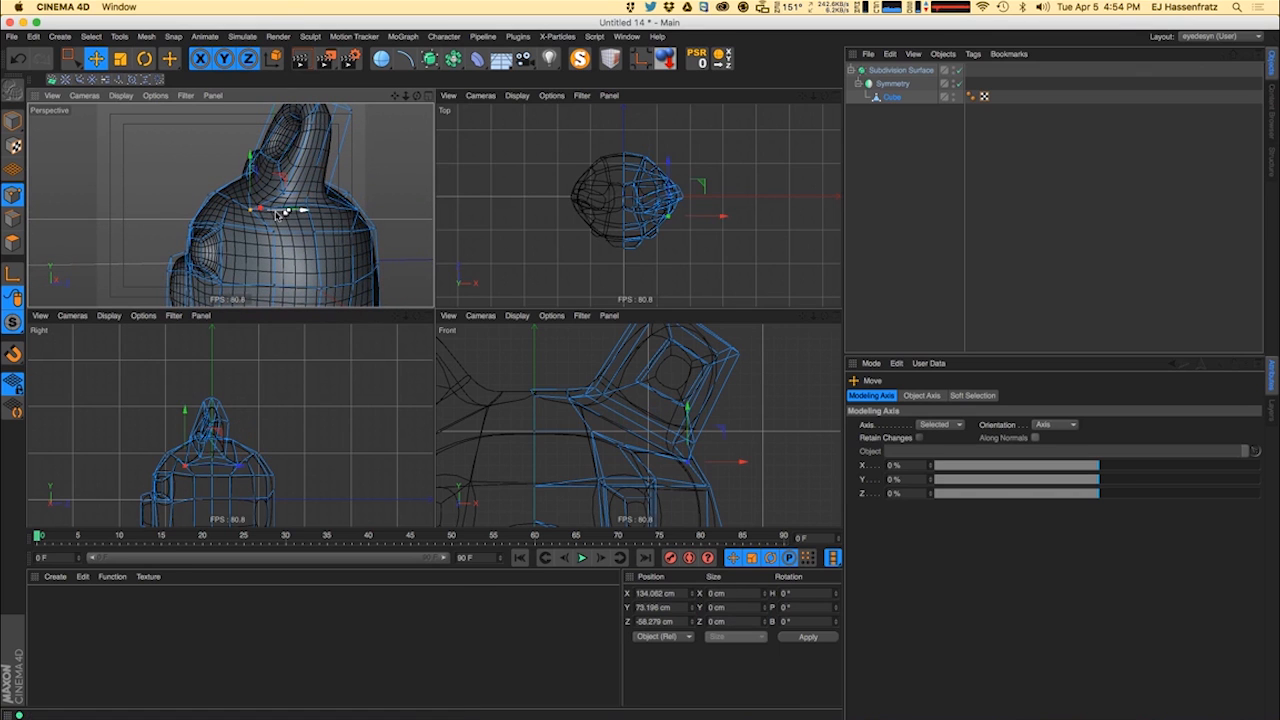
pyautogui.press('super+z')
# - Render the perspective view from several angles to examine how the ears blend into the head
pyautogui.moveTo(268, 214)
pyautogui.keyDown('alt'); pyautogui.mouseDown()
pyautogui.moveTo(300, 214)
pyautogui.moveTo(232, 190)
pyautogui.moveTo(272, 207)
pyautogui.moveTo(137, 222)
pyautogui.mouseUp(); pyautogui.keyUp('alt')
pyautogui.hotkey('ctrl', 'r')
pyautogui.hotkey('ctrl', 'r')
pyautogui.hotkey('ctrl', 'r')
pyautogui.hotkey('ctrl', 'r')
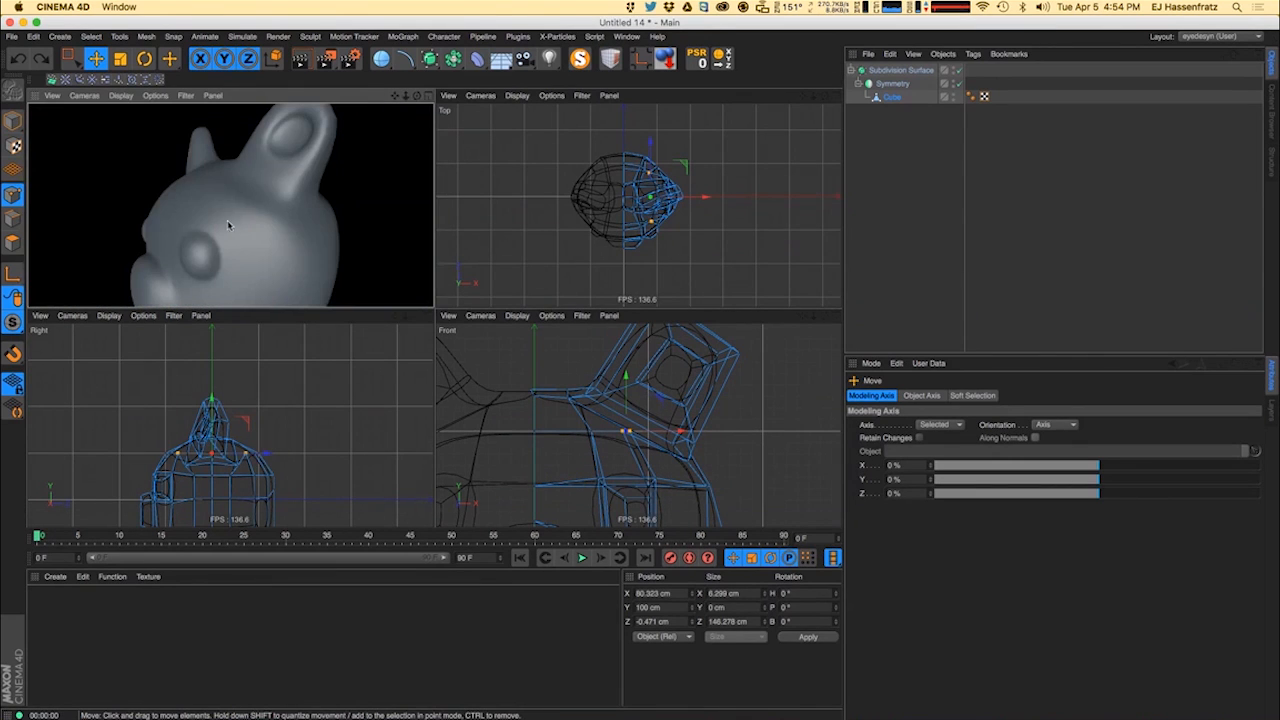
pyautogui.keyDown('alt'); pyautogui.moveTo(227, 220); pyautogui.dragTo(75, 200); pyautogui.keyUp('alt')
pyautogui.hotkey('ctrl', 'r')
pyautogui.hotkey('ctrl', 'r')
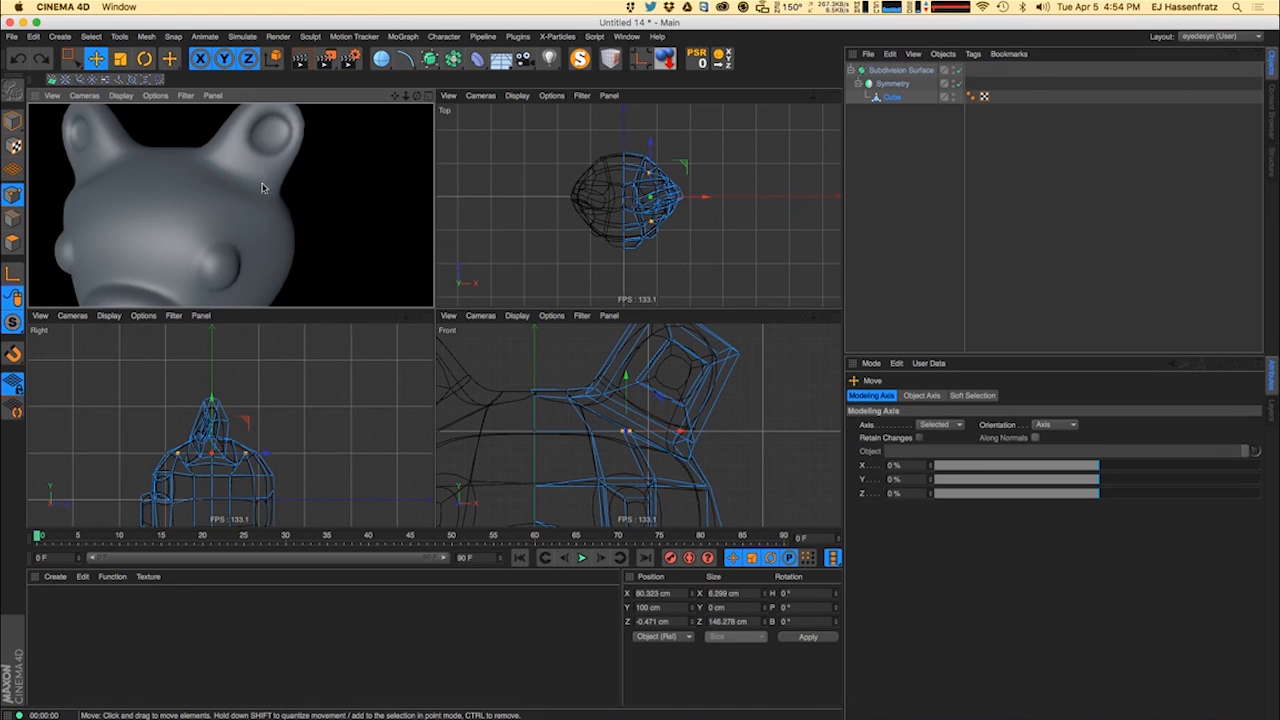
pyautogui.keyDown('alt'); pyautogui.moveTo(112, 205); pyautogui.dragTo(200, 193); pyautogui.keyUp('alt')
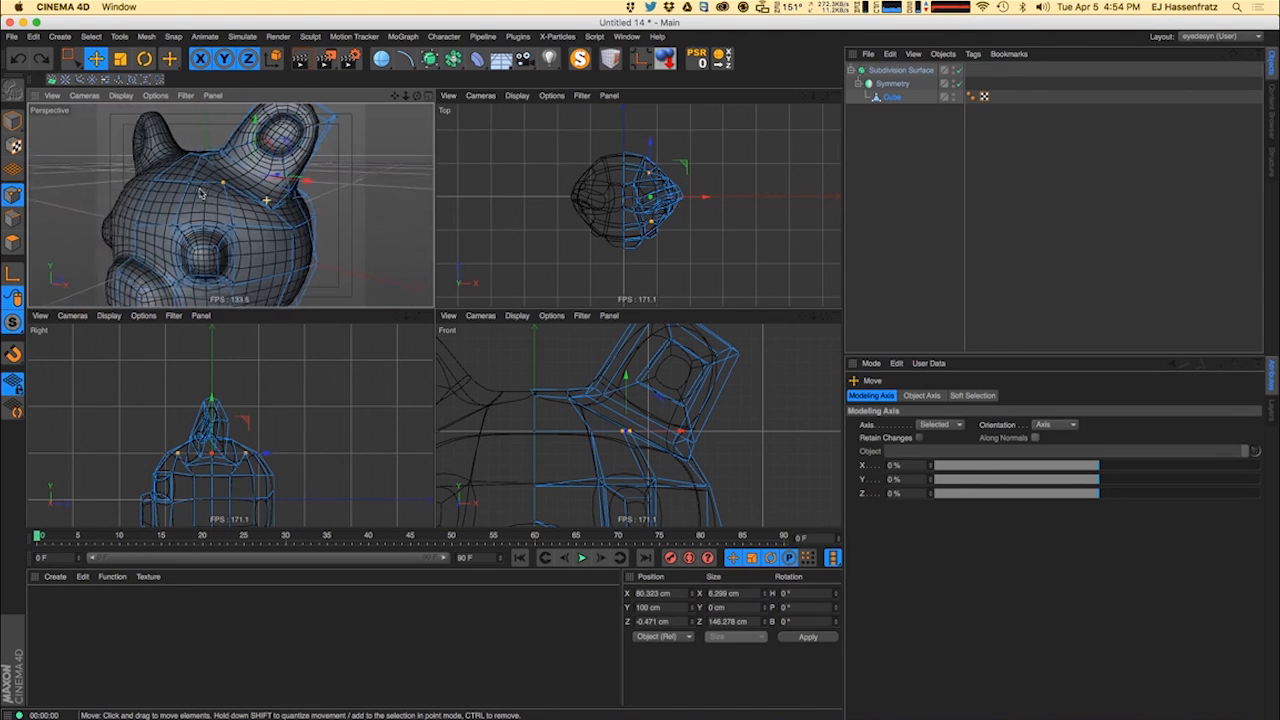
# - Select the front and back points at the ear's outer base and scale their Z spacing down to about 73.8 cm
pyautogui.click(272, 210)
pyautogui.scroll(10, 675, 209)
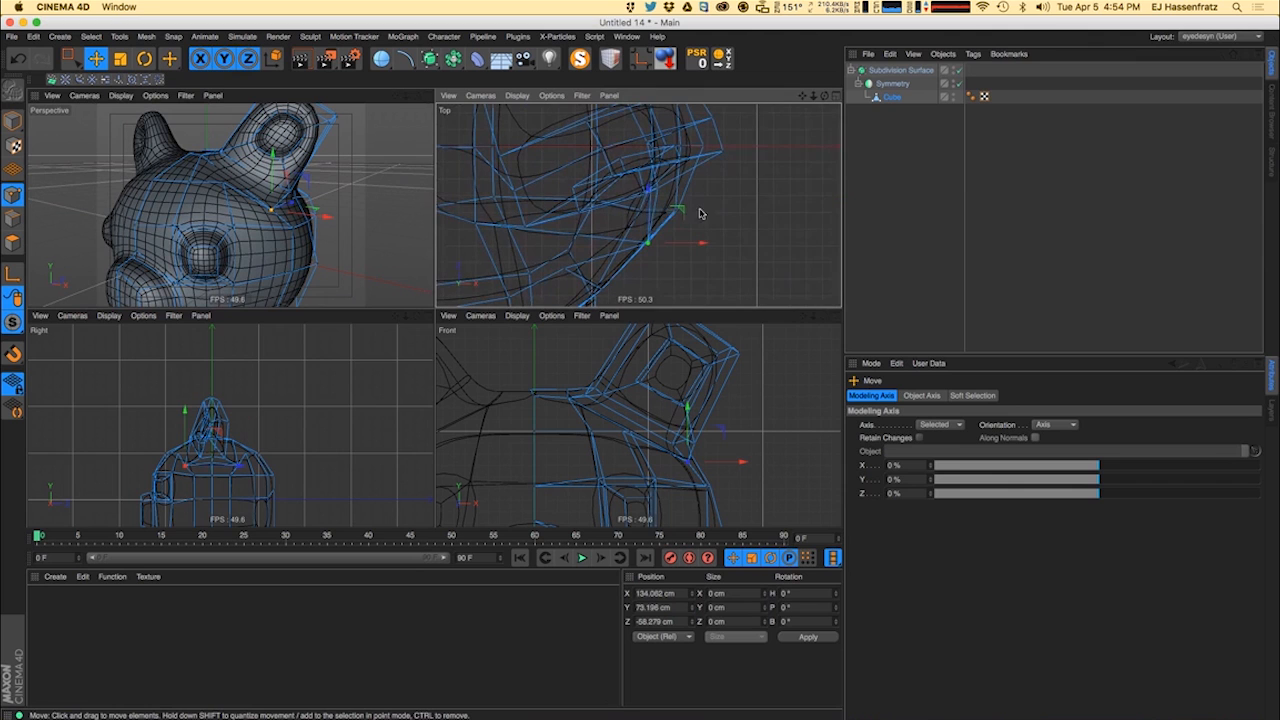
pyautogui.keyDown('alt'); pyautogui.moveTo(275, 170); pyautogui.dragTo(80, 180); pyautogui.keyUp('alt')
pyautogui.press('t')
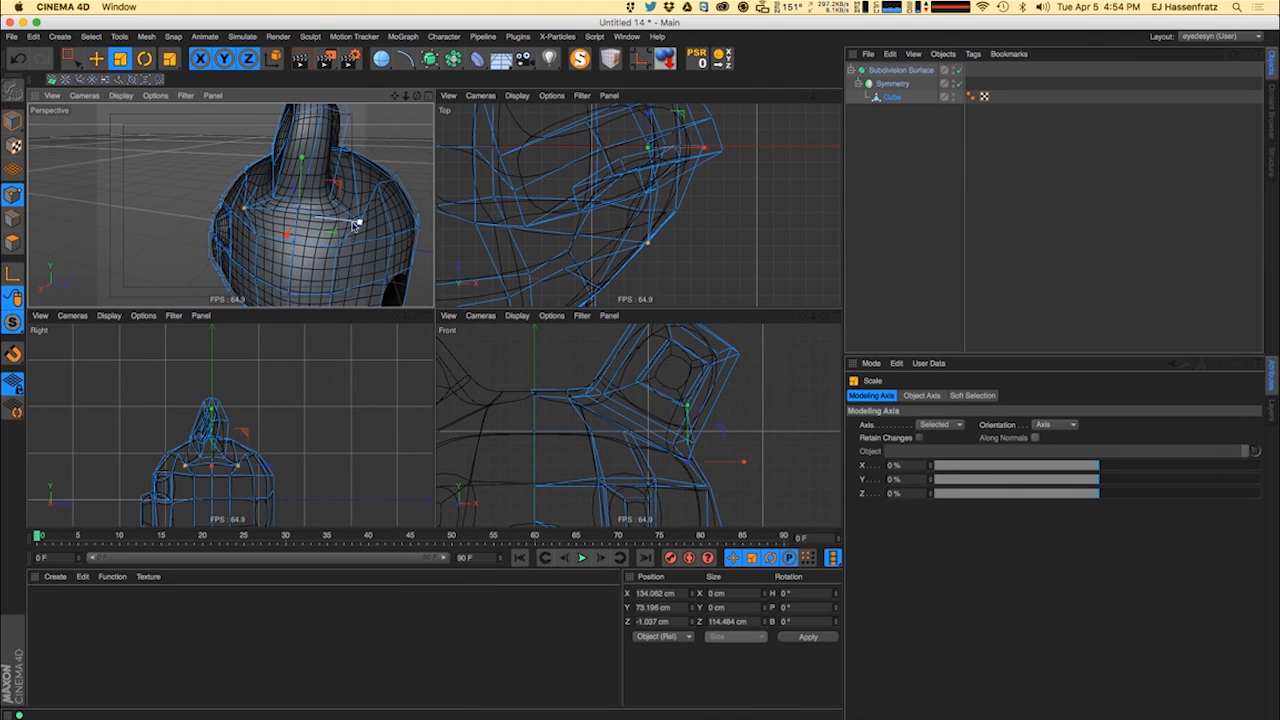
pyautogui.moveTo(343, 210); pyautogui.dragTo(372, 222)
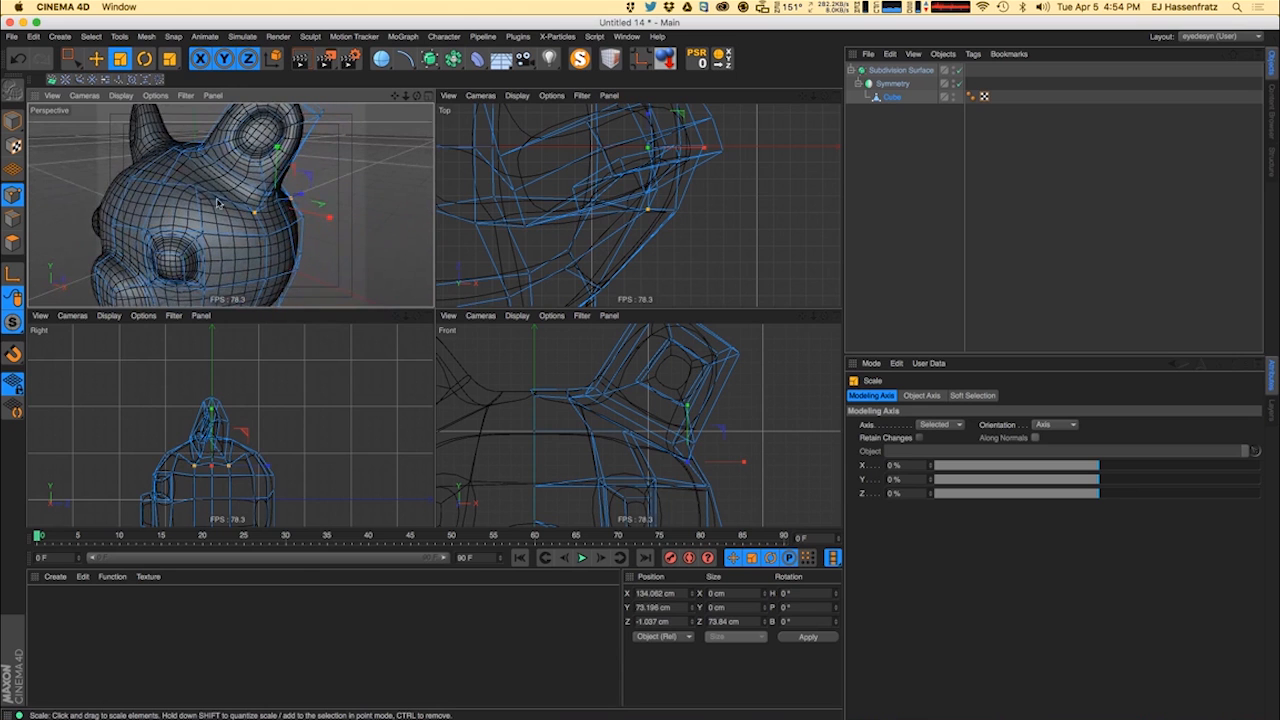
# - Scale the front and back inner ear-base points to about 140.3 cm apart in Z, lower them to about Y 89.3 cm, and preview the render
pyautogui.press('e')
pyautogui.click(195, 186)
pyautogui.keyDown('alt'); pyautogui.moveTo(226, 161); pyautogui.dragTo(88, 174); pyautogui.keyUp('alt')
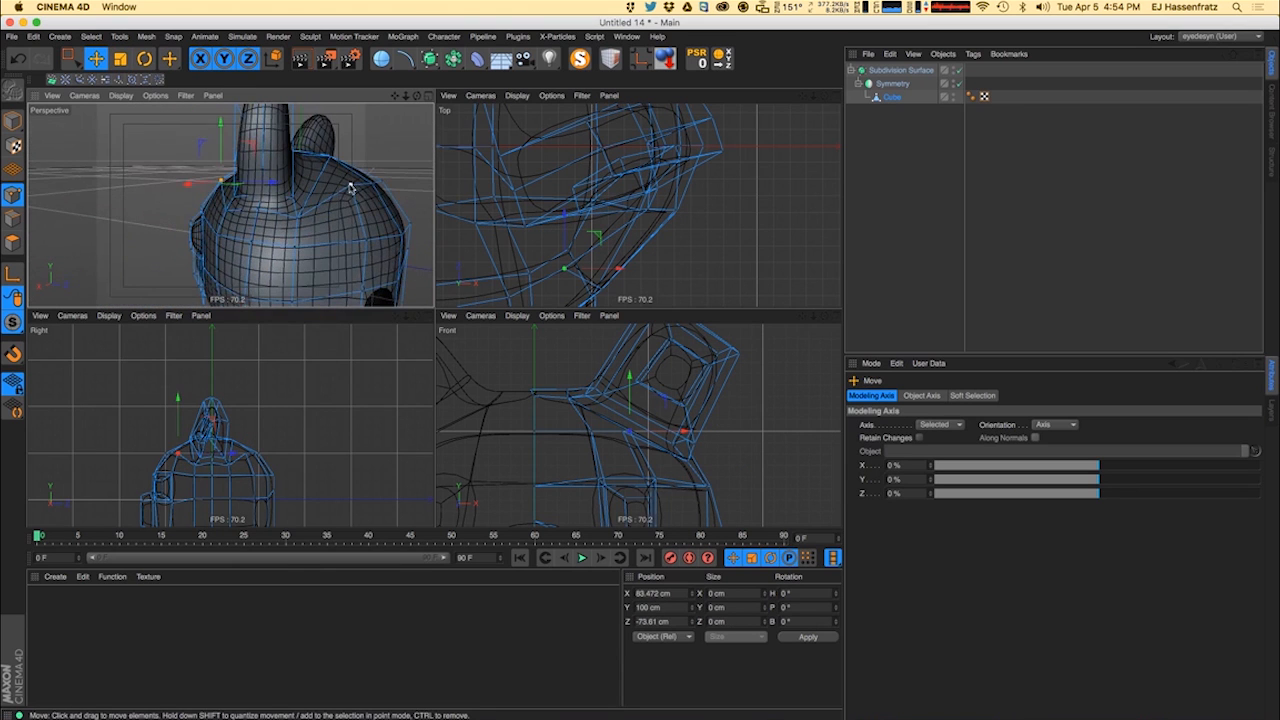
pyautogui.keyDown('shift'); pyautogui.click(351, 187); pyautogui.keyUp('shift')
pyautogui.moveTo(245, 205)
pyautogui.keyDown('alt'); pyautogui.mouseDown()
pyautogui.moveTo(290, 190)
pyautogui.moveTo(260, 167)
pyautogui.moveTo(226, 198)
pyautogui.moveTo(252, 220)
pyautogui.moveTo(219, 219)
pyautogui.moveTo(303, 189)
pyautogui.moveTo(211, 178)
pyautogui.mouseUp(); pyautogui.keyUp('alt')
pyautogui.press('t')
pyautogui.press('e')
pyautogui.hotkey('ctrl', 'r')
pyautogui.scroll(-5, 245, 183)
pyautogui.press('super+r')
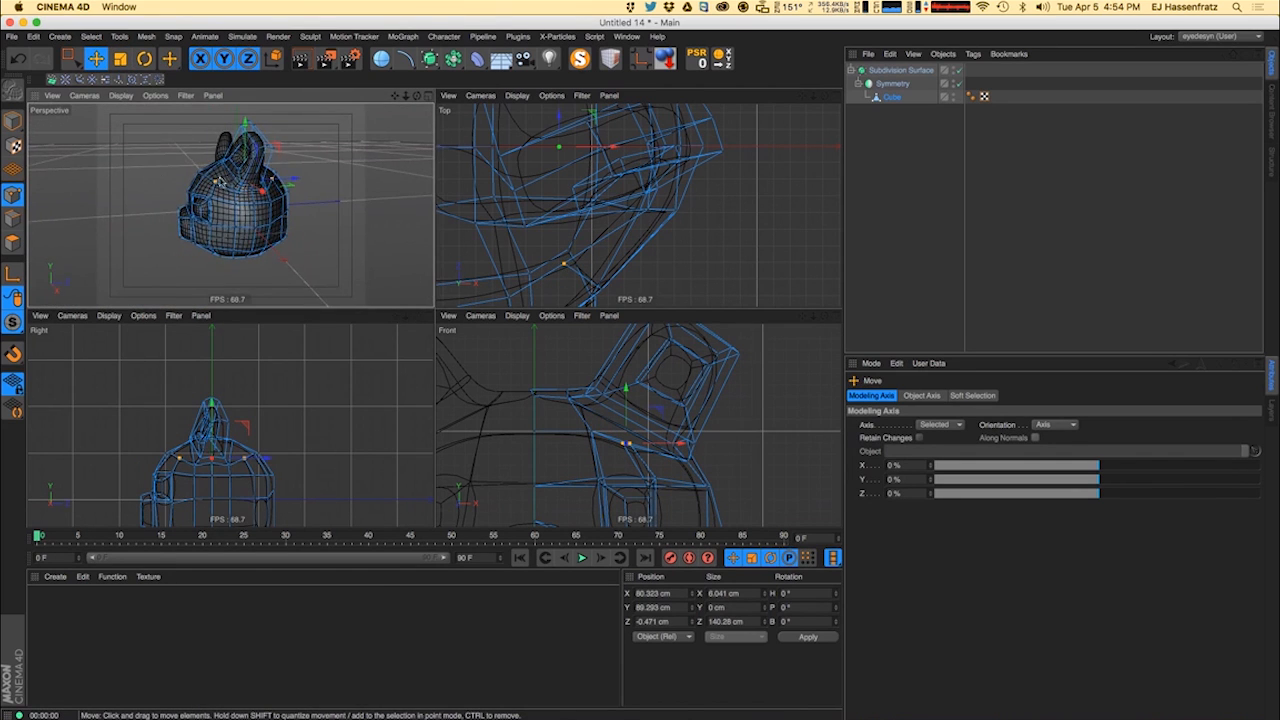
# - Select the front point at the ear's inner base and inspect the mesh around the back of the ear
pyautogui.scroll(6, 220, 182)
pyautogui.click(212, 189)
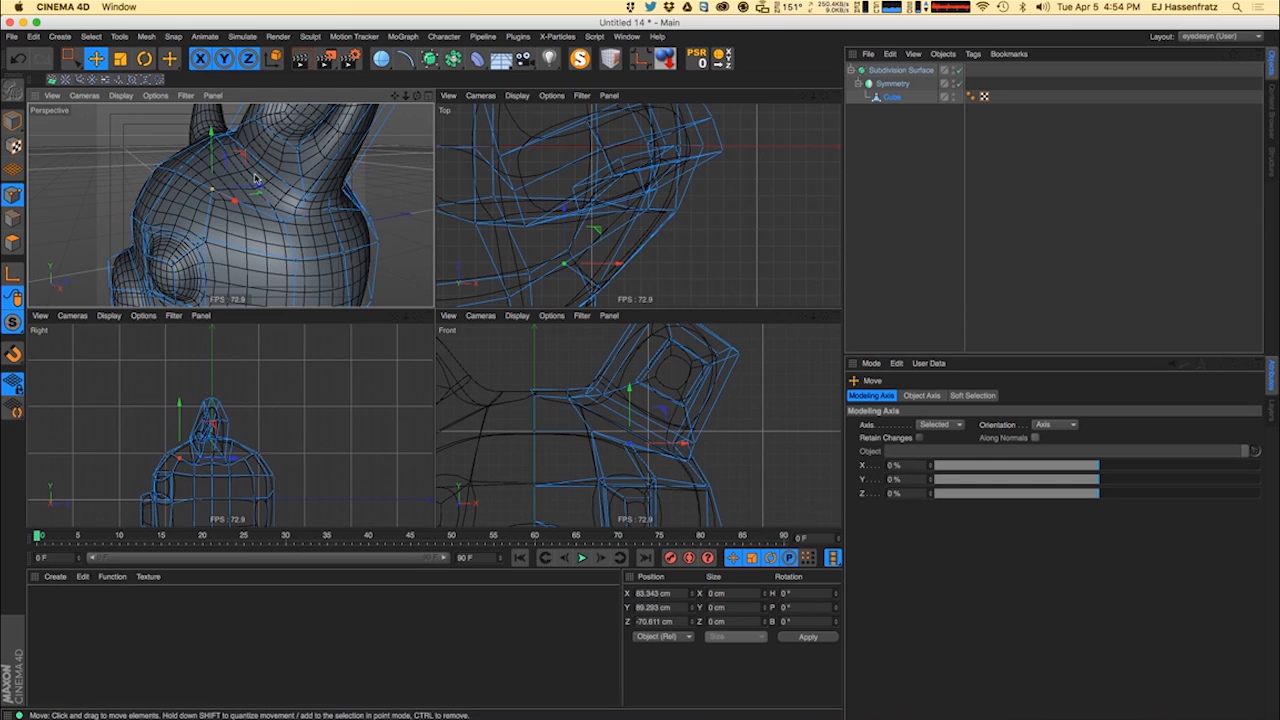
pyautogui.keyDown('alt'); pyautogui.moveTo(256, 180); pyautogui.dragTo(58, 208); pyautogui.keyUp('alt')
pyautogui.keyDown('alt'); pyautogui.moveTo(289, 229); pyautogui.dragTo(261, 210); pyautogui.keyUp('alt')
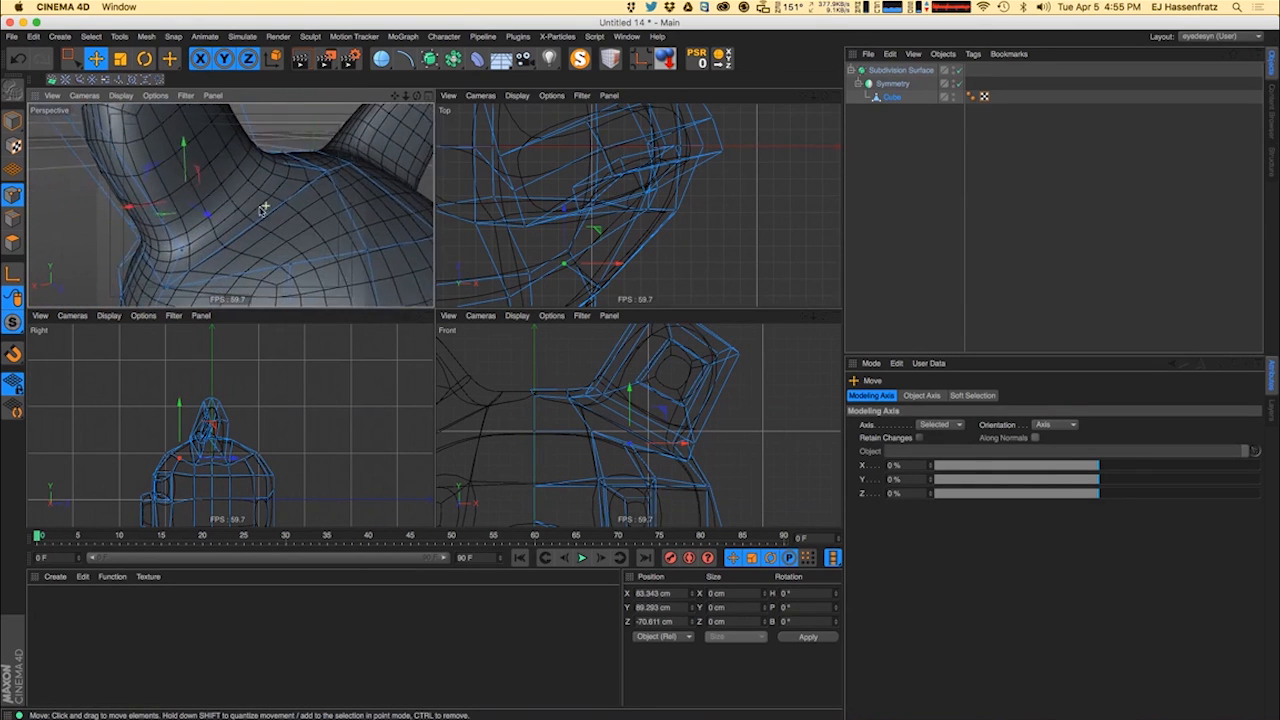
pyautogui.scroll(-8, 263, 208)
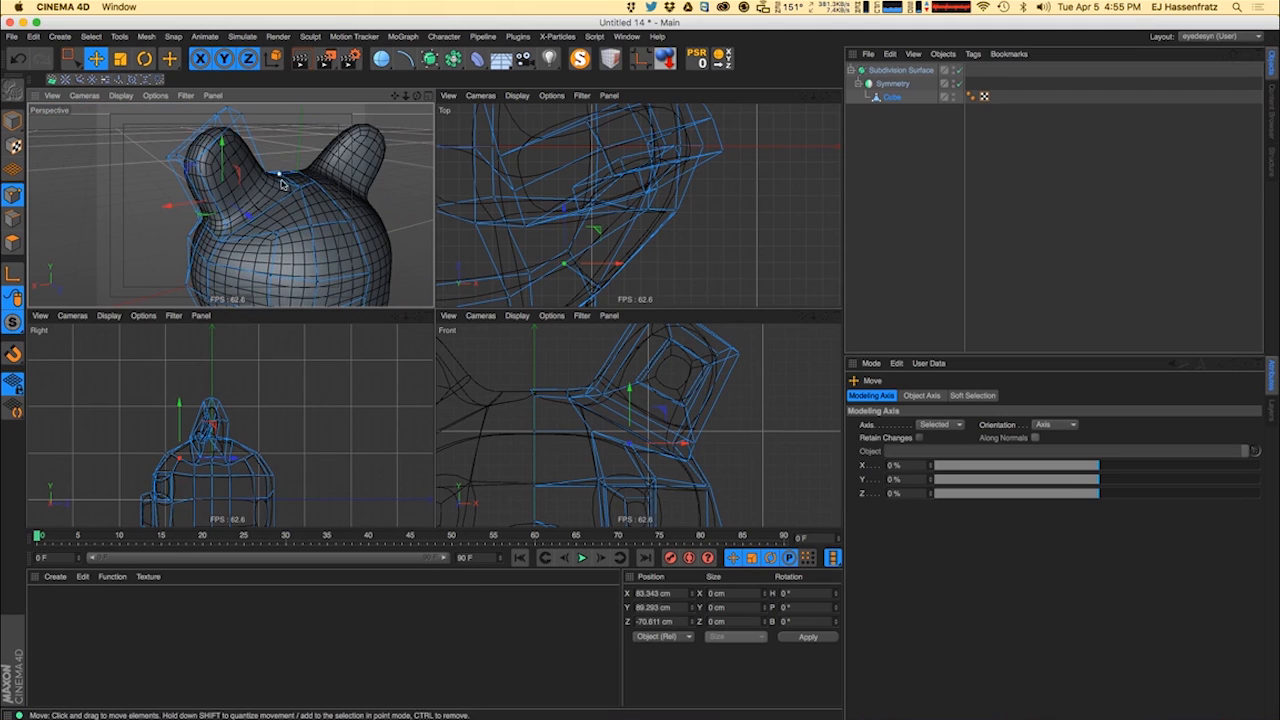
# - Try adding edges with the Knife tool in Line mode from the ear's front base point, undoing the cuts
pyautogui.press('k')
pyautogui.press('k')
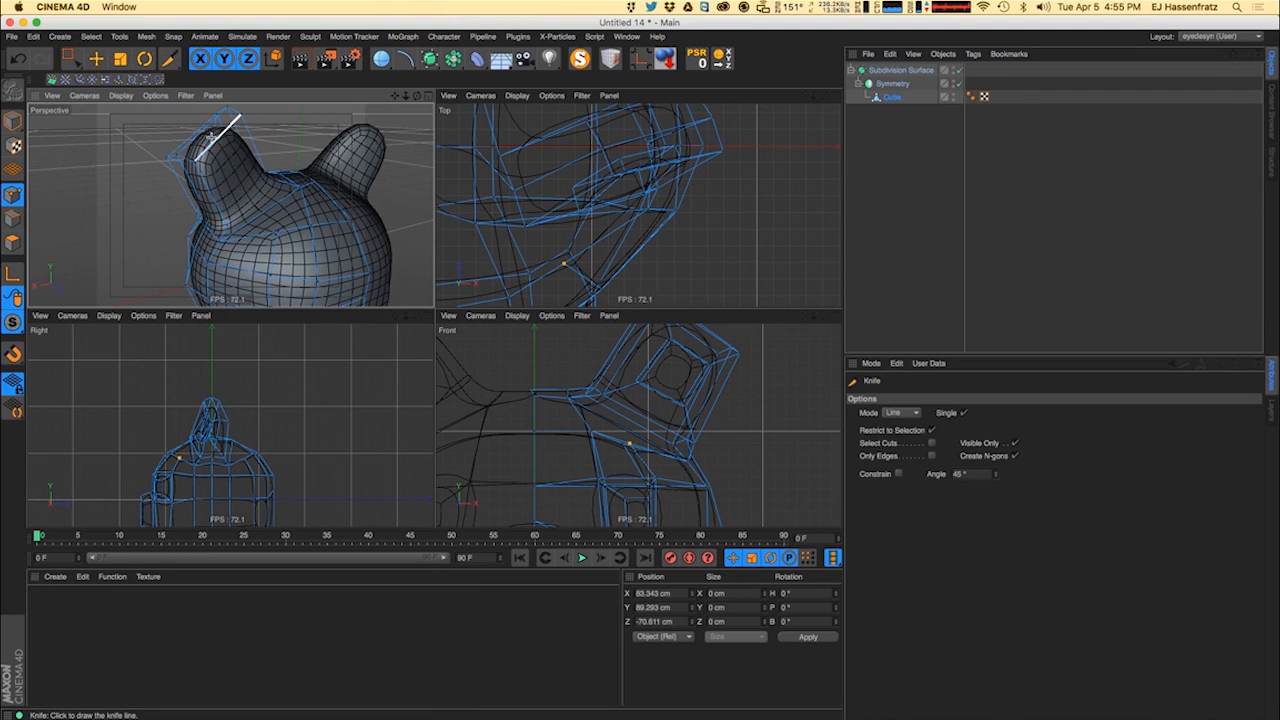
pyautogui.keyDown('alt'); pyautogui.moveTo(247, 179); pyautogui.dragTo(276, 220); pyautogui.keyUp('alt')
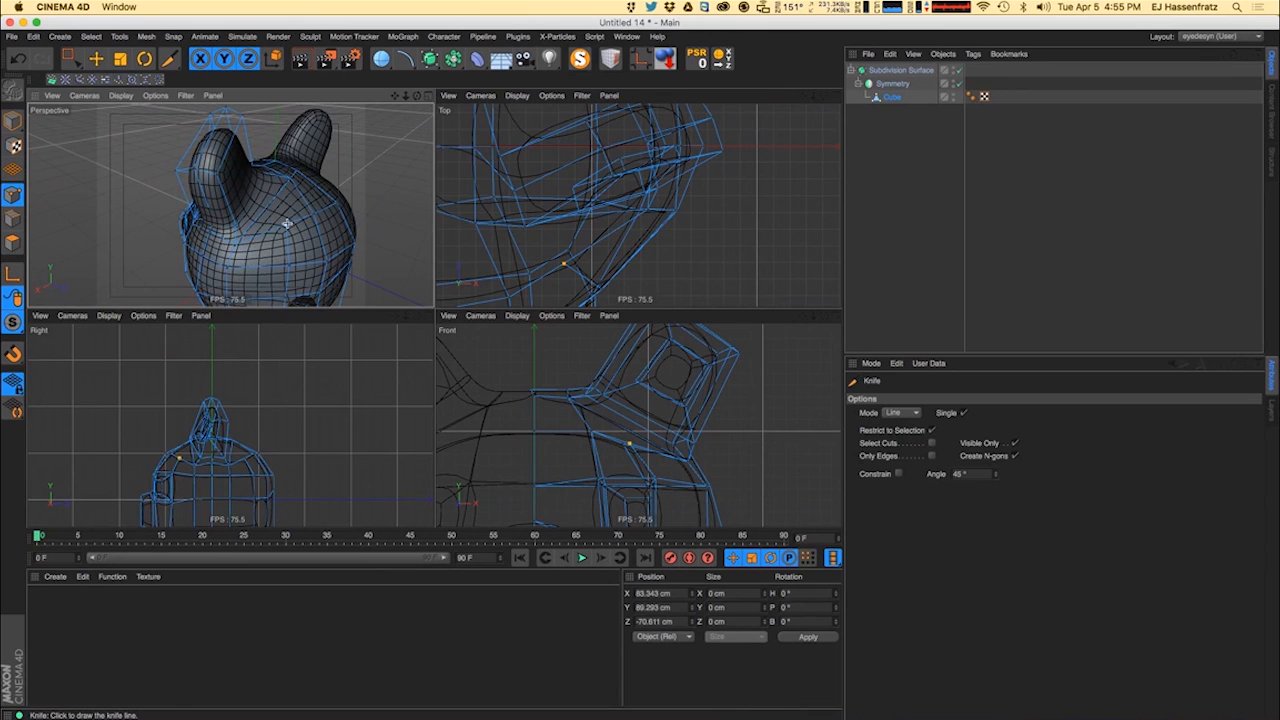
pyautogui.keyDown('alt'); pyautogui.moveTo(218, 152); pyautogui.dragTo(224, 200); pyautogui.keyUp('alt')
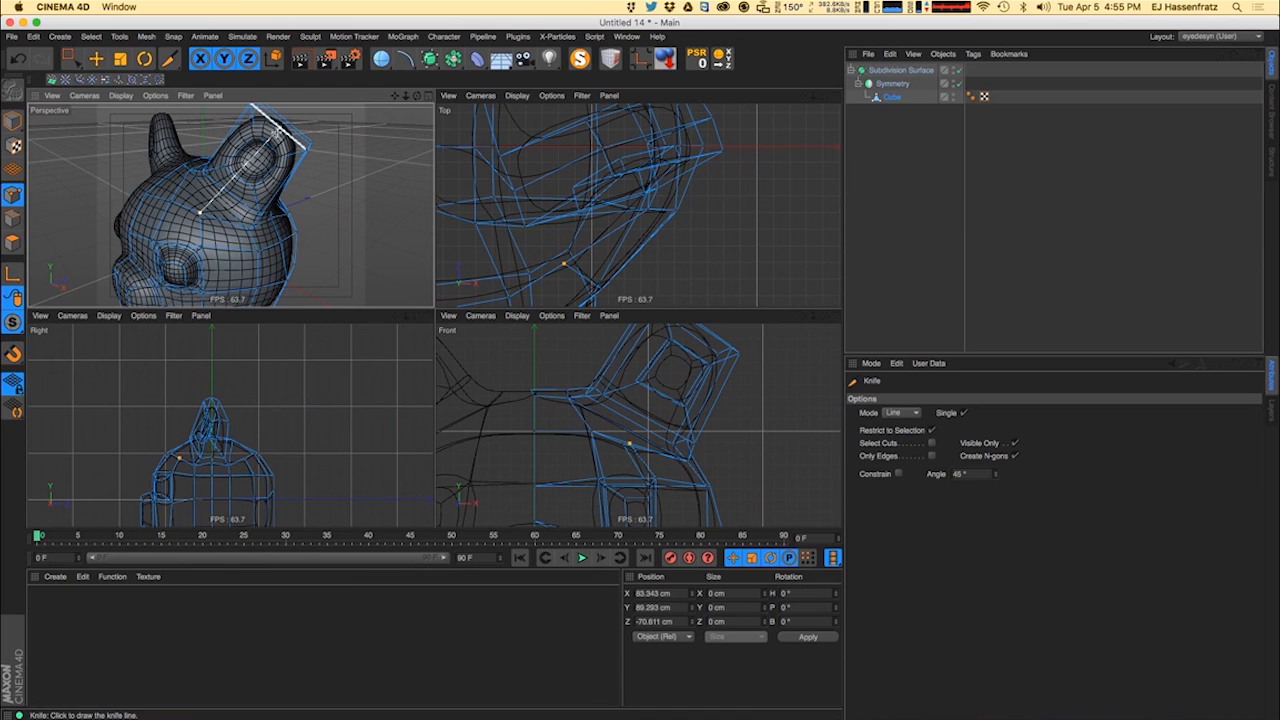
pyautogui.click(279, 131)
pyautogui.keyDown('alt'); pyautogui.moveTo(300, 143); pyautogui.dragTo(229, 217); pyautogui.keyUp('alt')
pyautogui.press('super+z')
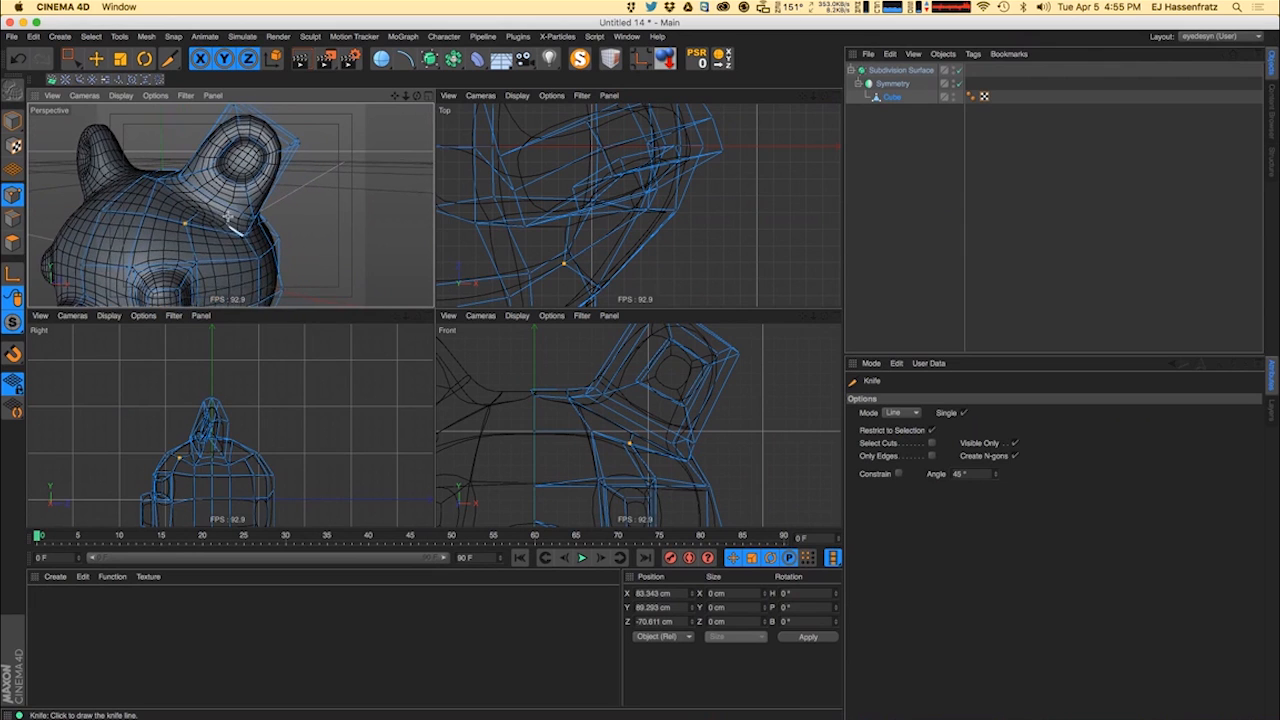
pyautogui.press('super+z')
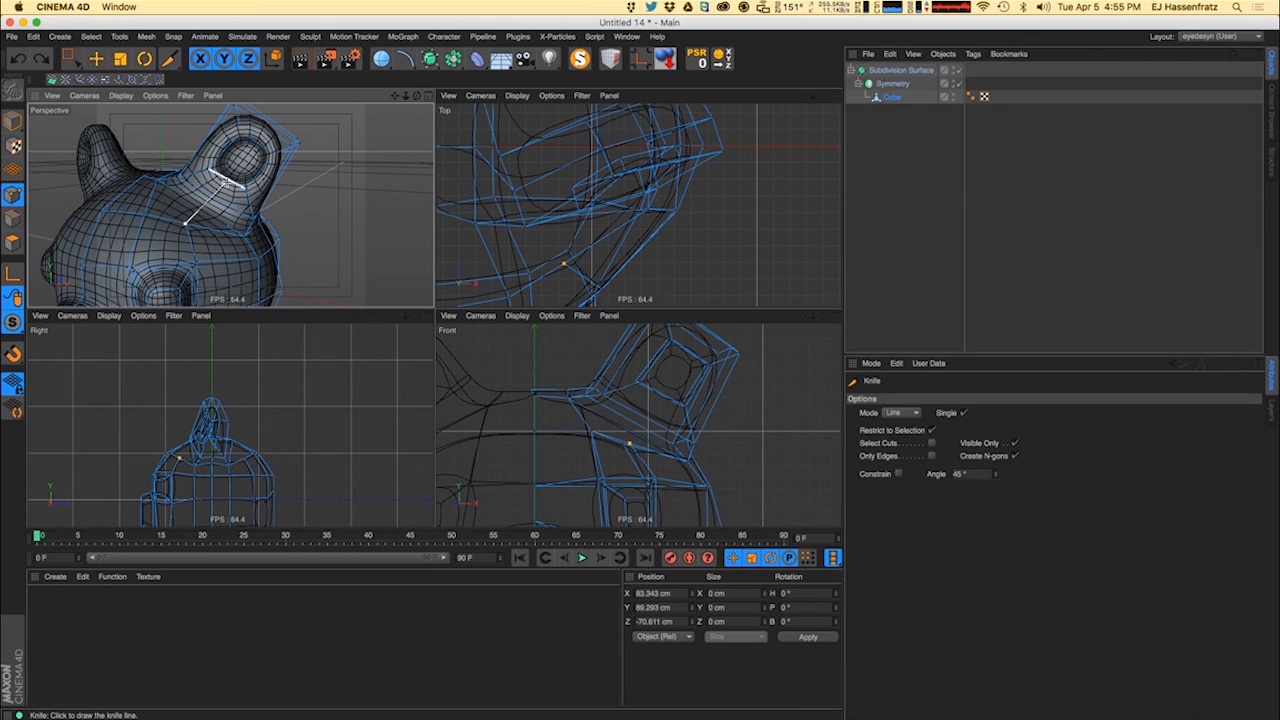
pyautogui.moveTo(228, 183); pyautogui.dragTo(229, 181)
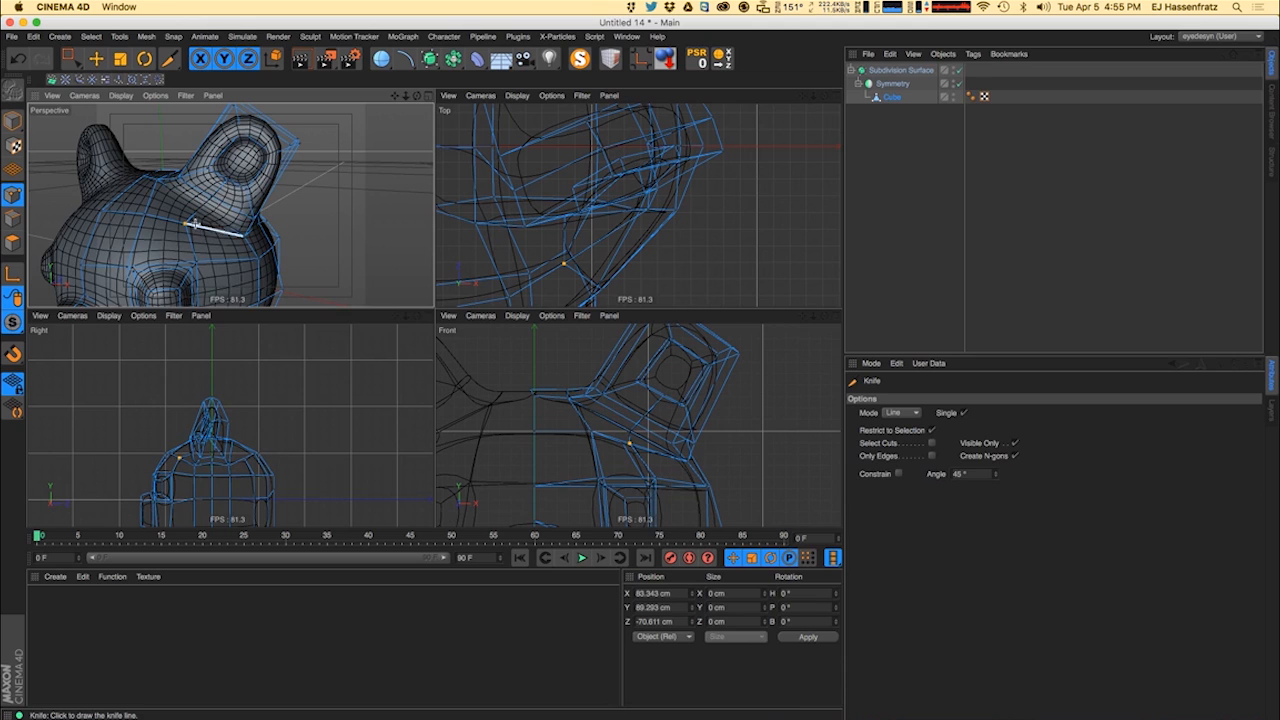
pyautogui.press('super+z')
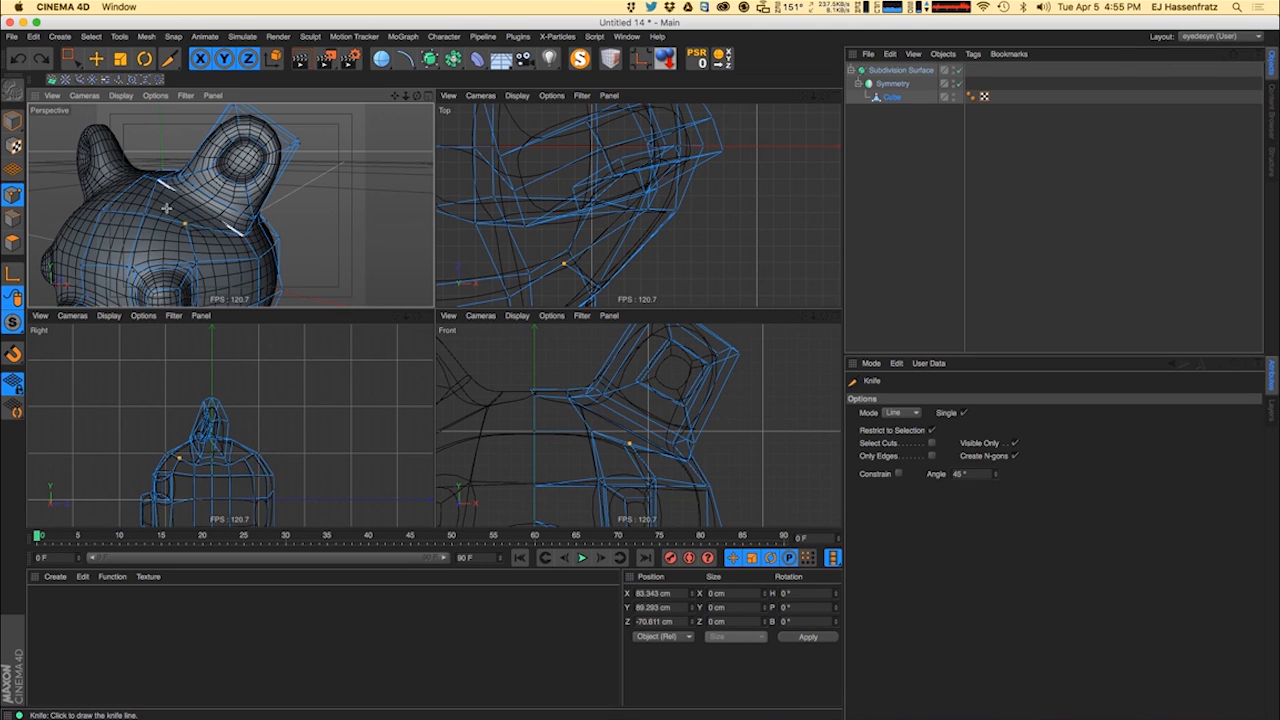
# - Rectangle-select the points where the ear's inner side meets the head's top and move them outward to about X 56.7, Y 133 cm
pyautogui.moveTo(71, 60); pyautogui.dragTo(108, 100)
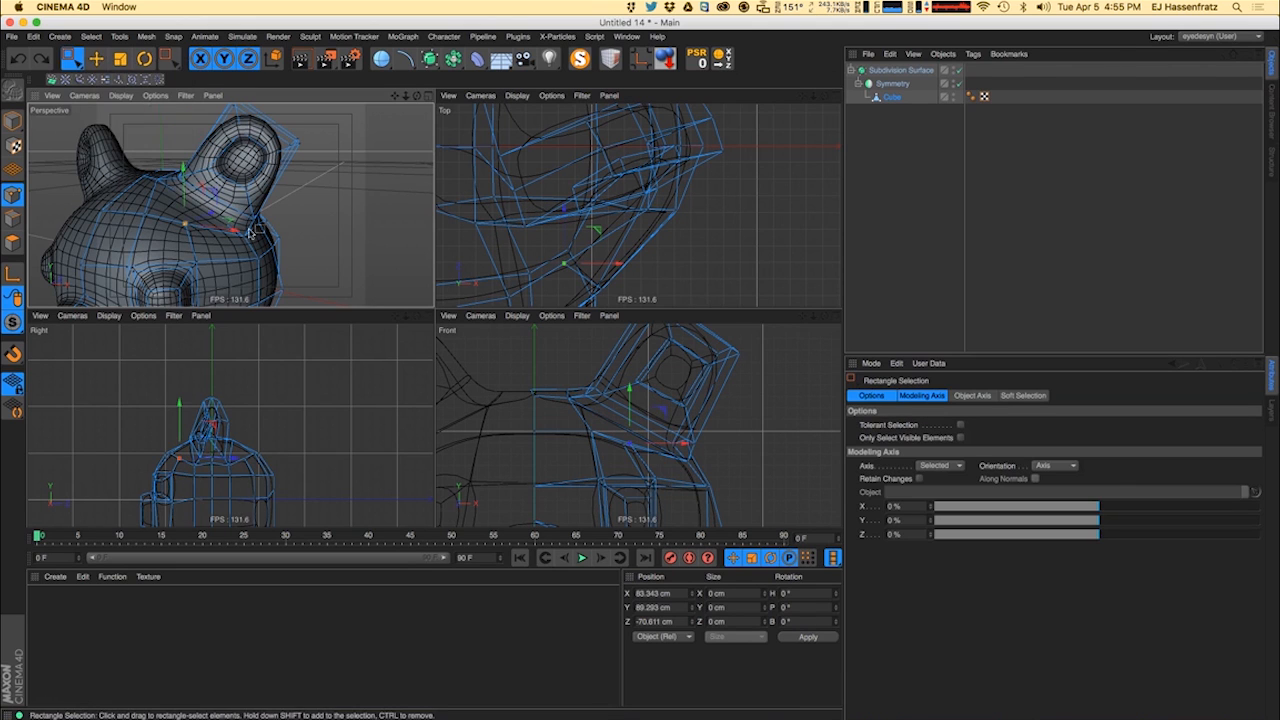
pyautogui.moveTo(179, 206)
pyautogui.keyDown('alt'); pyautogui.mouseDown()
pyautogui.moveTo(164, 186)
pyautogui.moveTo(176, 188)
pyautogui.mouseUp(); pyautogui.keyUp('alt')
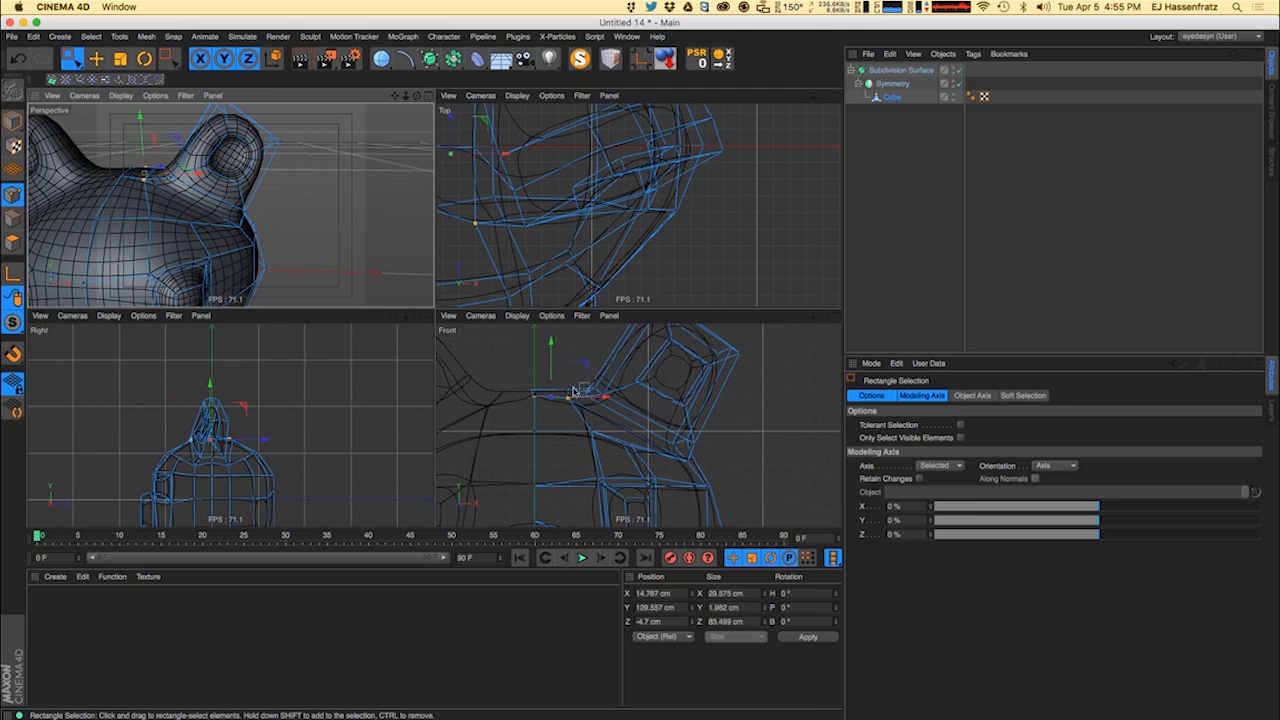
pyautogui.moveTo(562, 382); pyautogui.dragTo(595, 408)
pyautogui.press('e')
pyautogui.press('space')
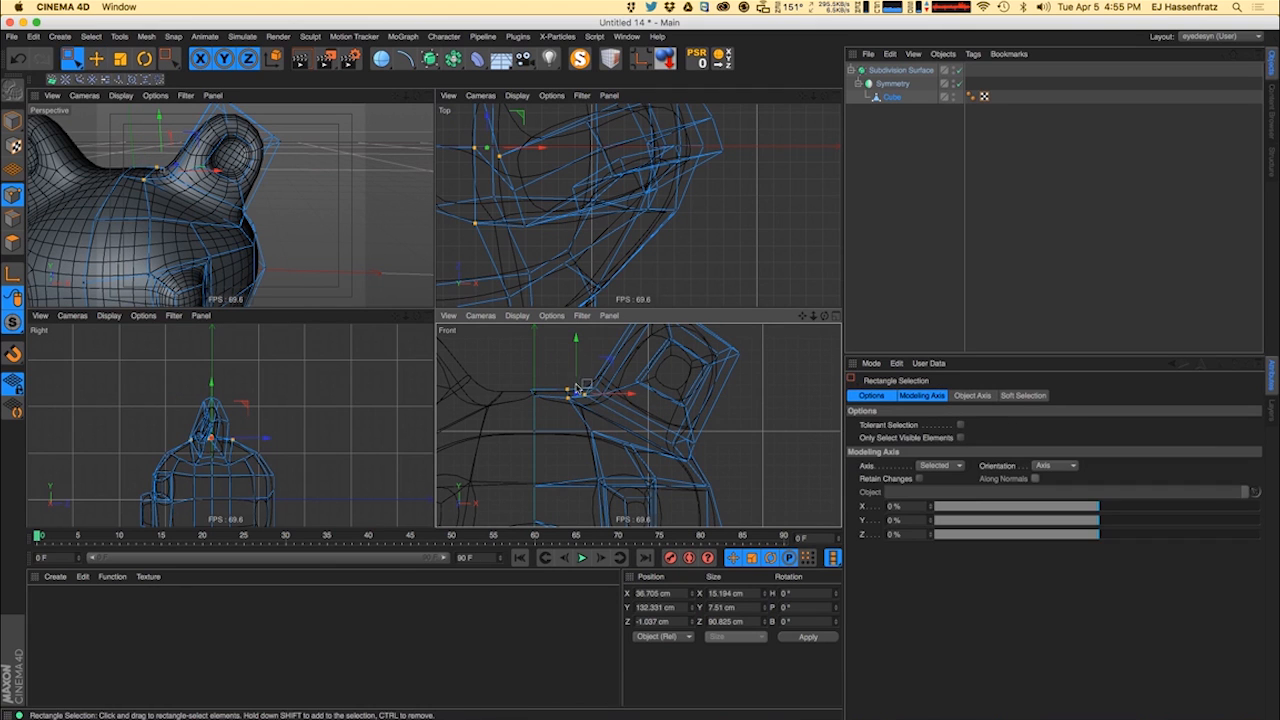
pyautogui.press('e')
pyautogui.moveTo(585, 392); pyautogui.dragTo(643, 398)
pyautogui.press('super+z')
pyautogui.press('super+y')
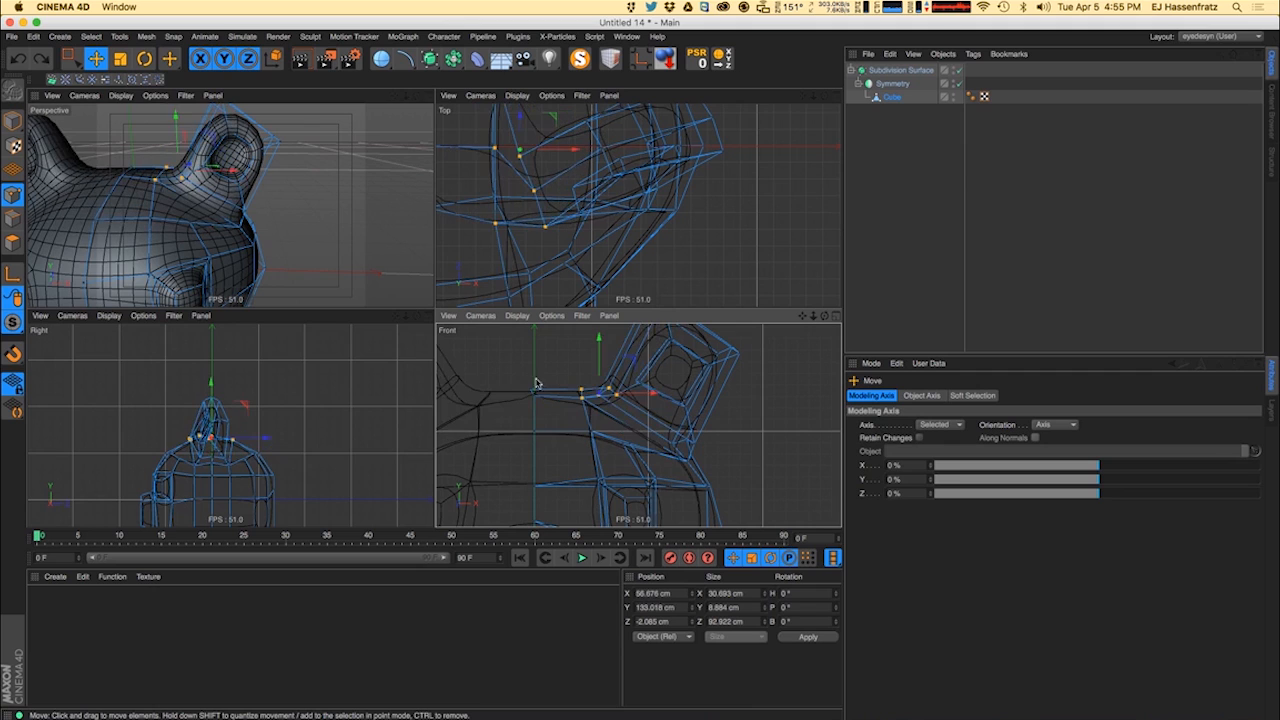
# - Select the centre seam points on top of the head and set both their X size and X position to 0 cm
pyautogui.press('space')
pyautogui.moveTo(524, 379); pyautogui.dragTo(545, 403)
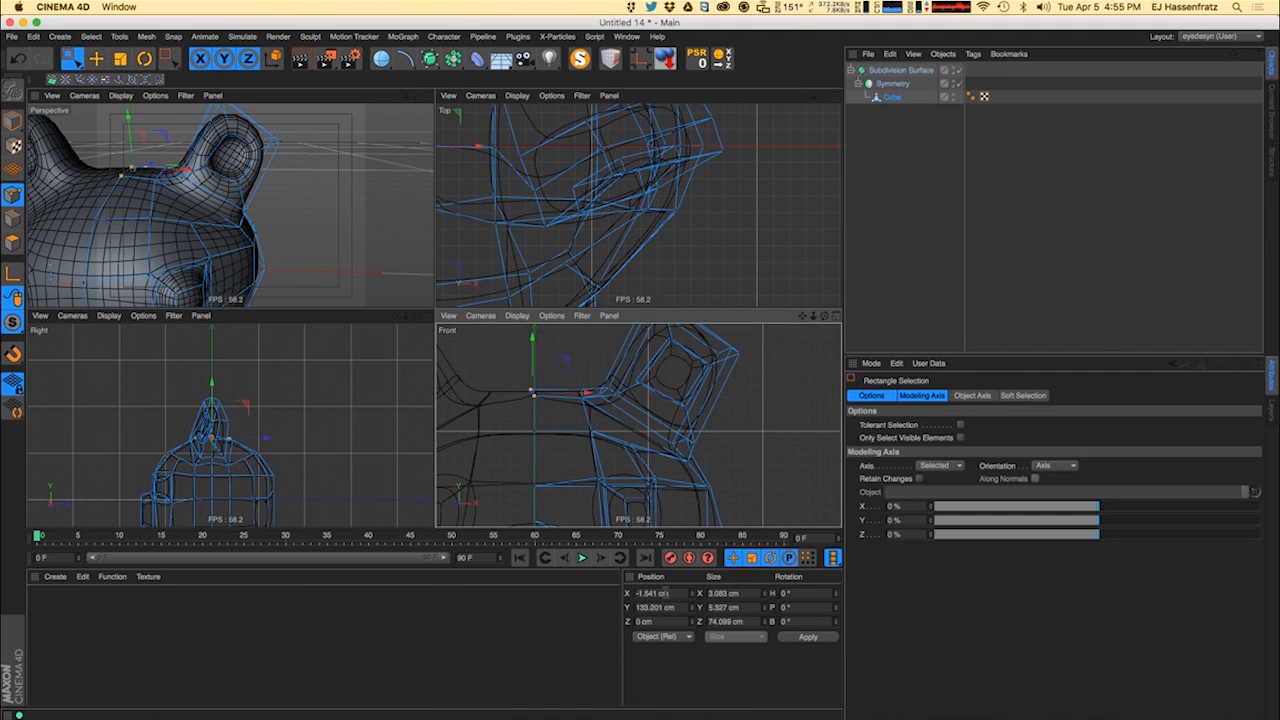
pyautogui.moveTo(677, 609); pyautogui.dragTo(656, 593)
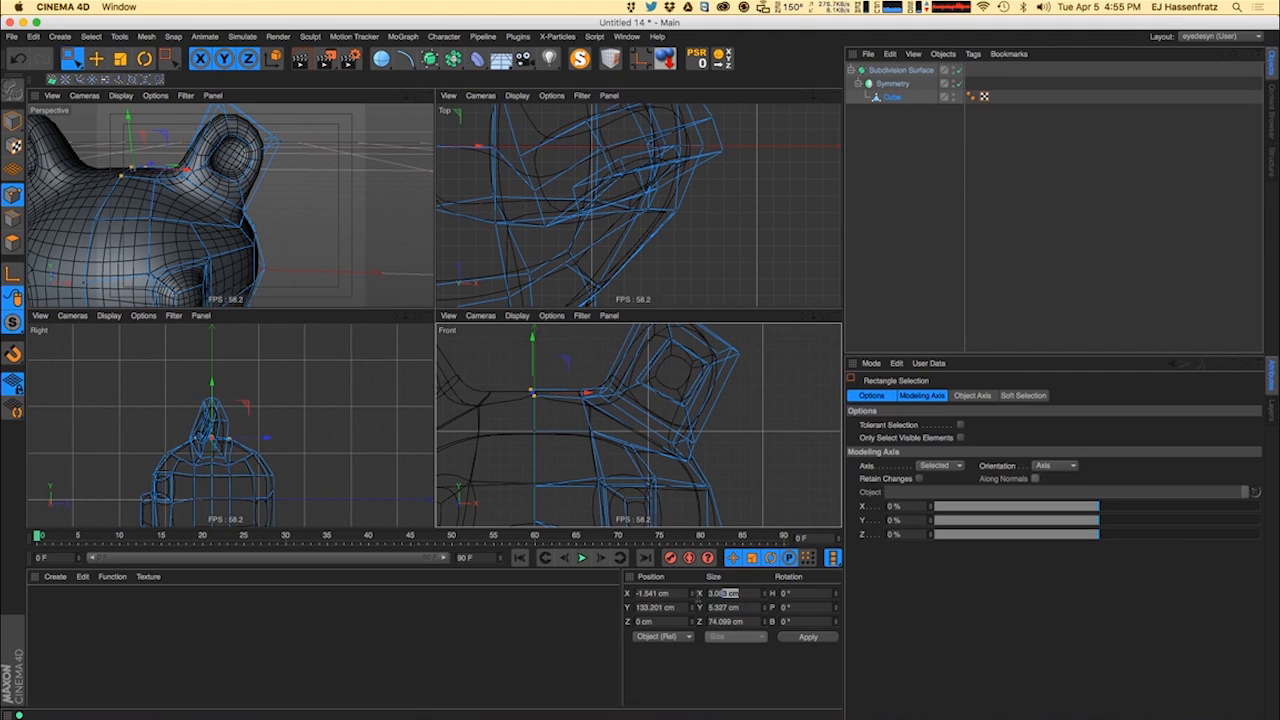
pyautogui.write('0')
pyautogui.press('Return')
pyautogui.scroll(5, 565, 400)
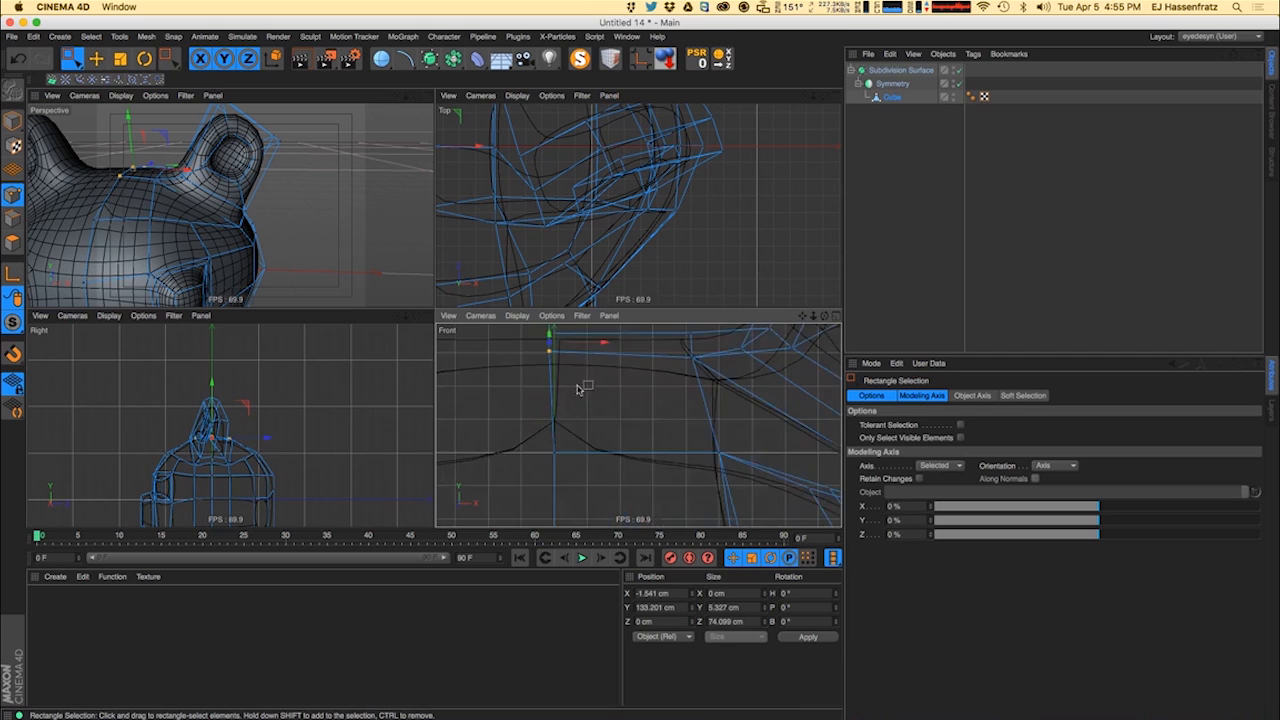
pyautogui.moveTo(570, 391); pyautogui.dragTo(576, 393)
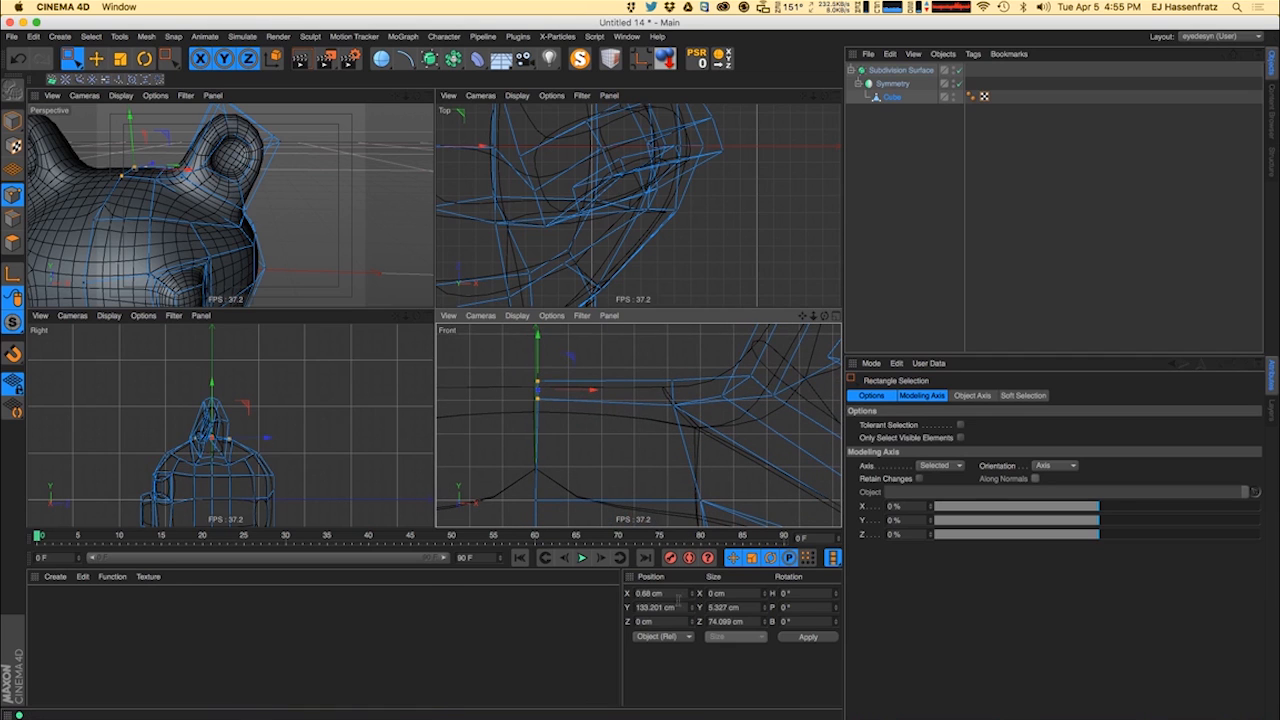
pyautogui.click(668, 593)
pyautogui.write('0')
pyautogui.press('Return')
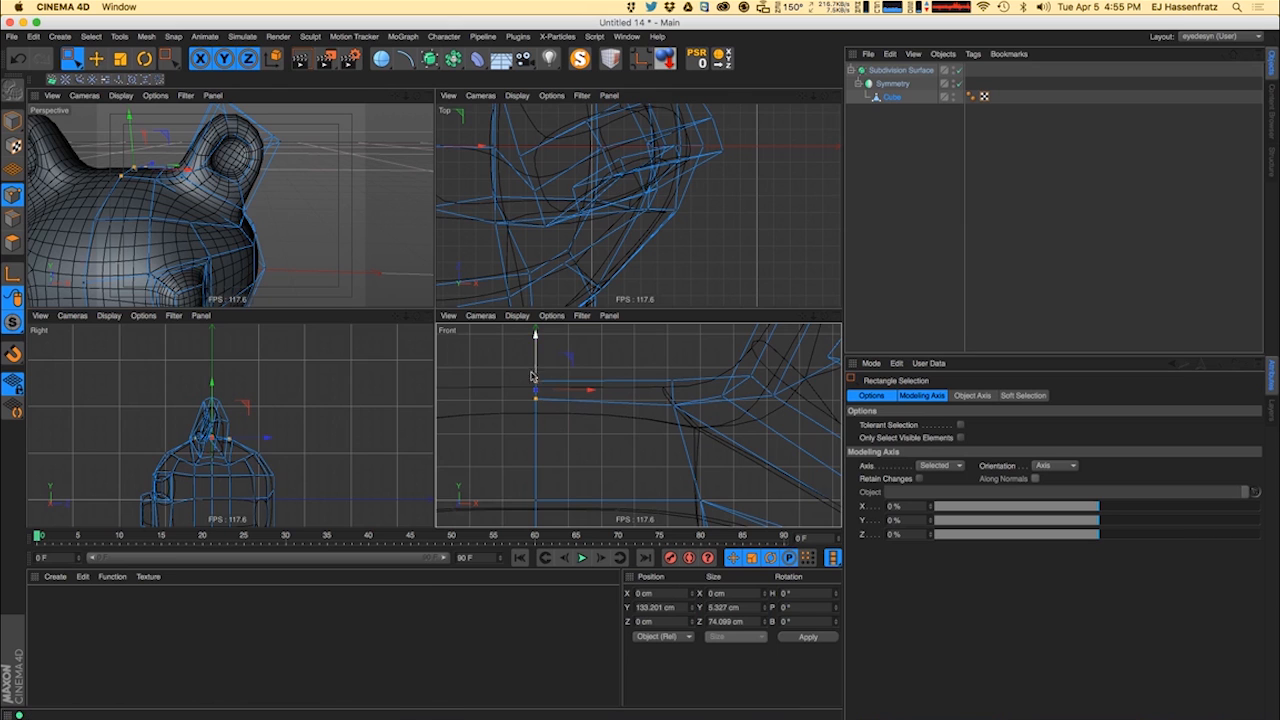
pyautogui.keyDown('alt'); pyautogui.moveTo(107, 178); pyautogui.dragTo(94, 231); pyautogui.keyUp('alt')
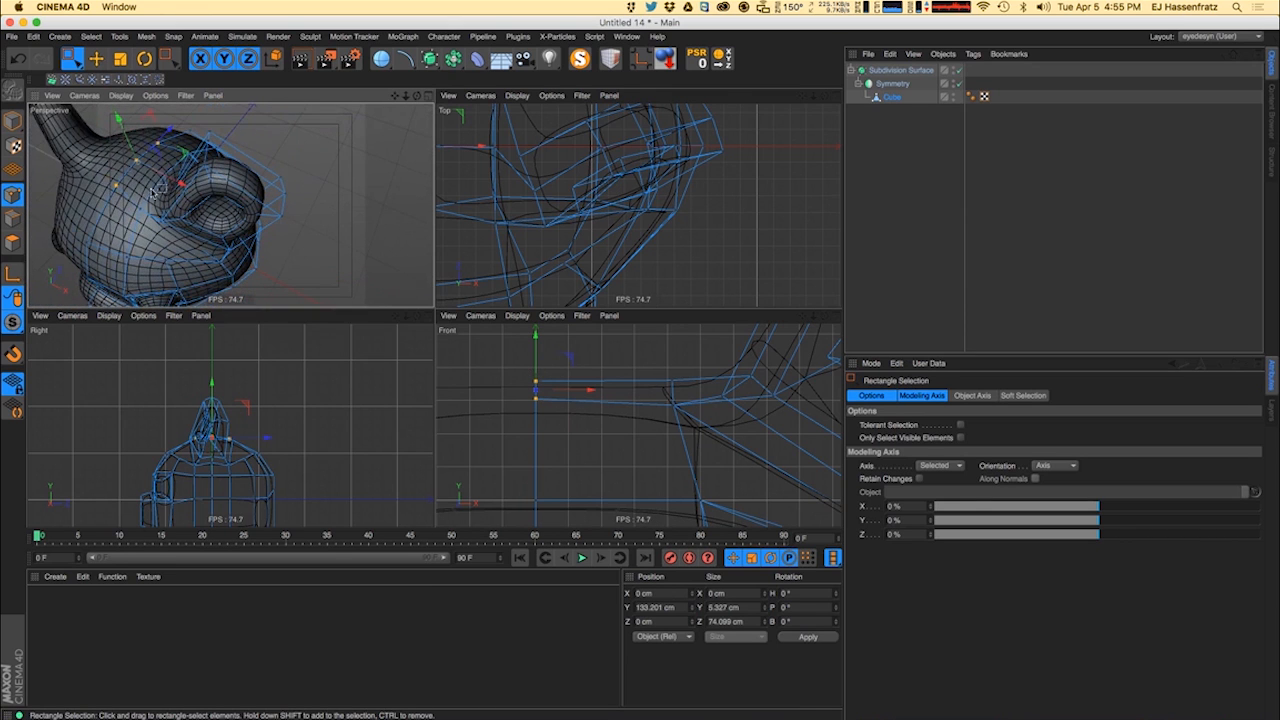
pyautogui.moveTo(151, 181); pyautogui.dragTo(157, 211)
pyautogui.press('super+z')
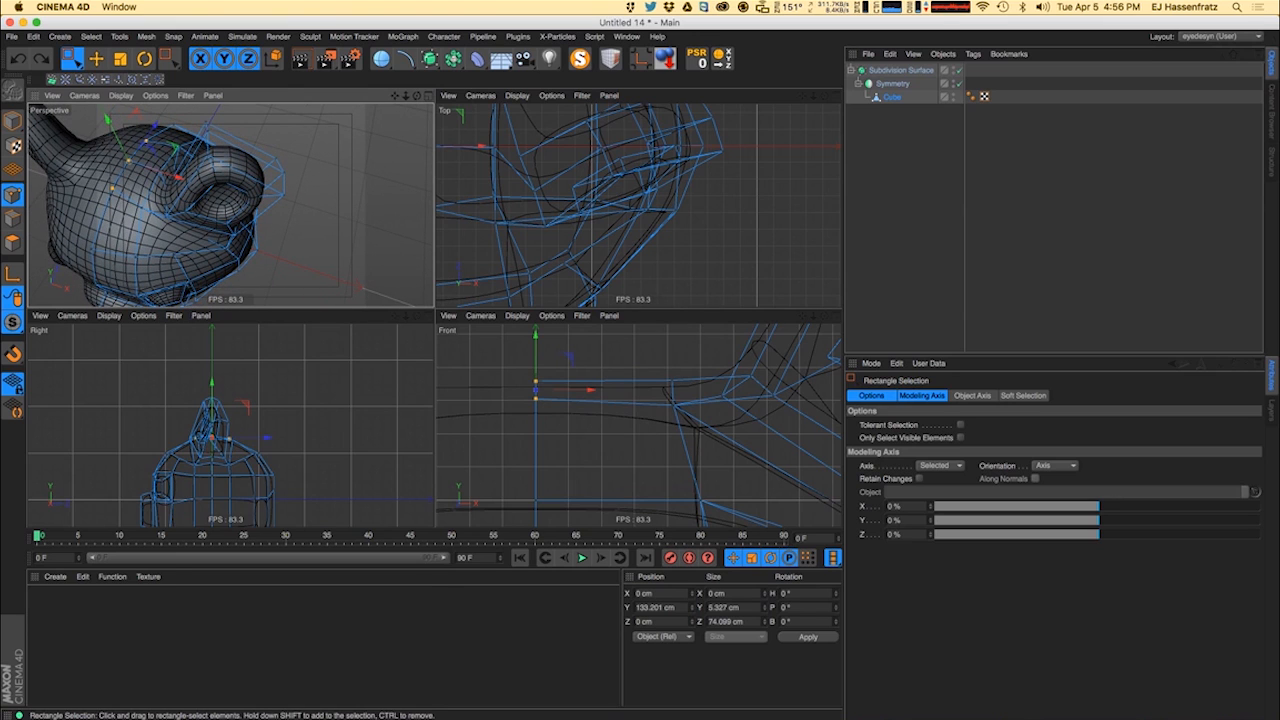
# - Scale the centre seam points on top of the head and move the neighbouring top point to about X 24, Y 136.1 cm
pyautogui.press('super+Tab')
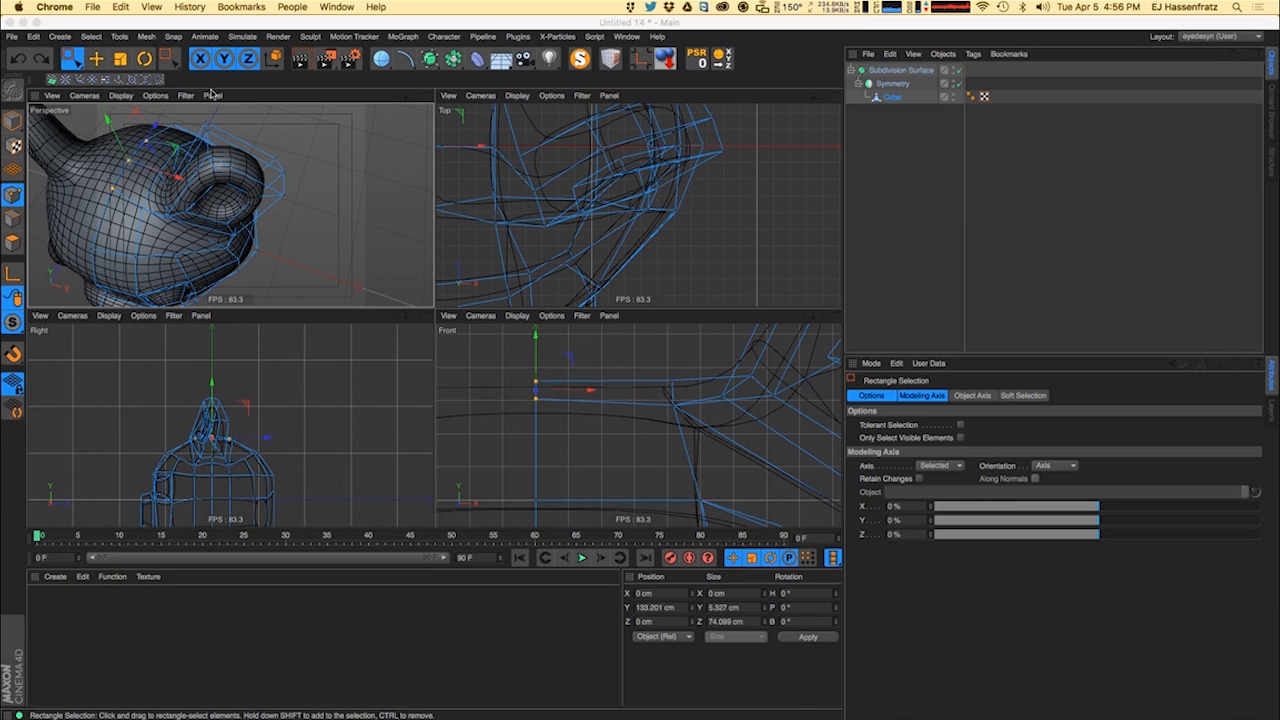
pyautogui.keyDown('alt'); pyautogui.moveTo(243, 152); pyautogui.dragTo(285, 164, button='middle'); pyautogui.keyUp('alt')
pyautogui.press('t')
pyautogui.moveTo(194, 144); pyautogui.dragTo(204, 126)
pyautogui.keyDown('alt'); pyautogui.moveTo(164, 197); pyautogui.dragTo(188, 206); pyautogui.keyUp('alt')
pyautogui.press('e')
pyautogui.click(185, 208)
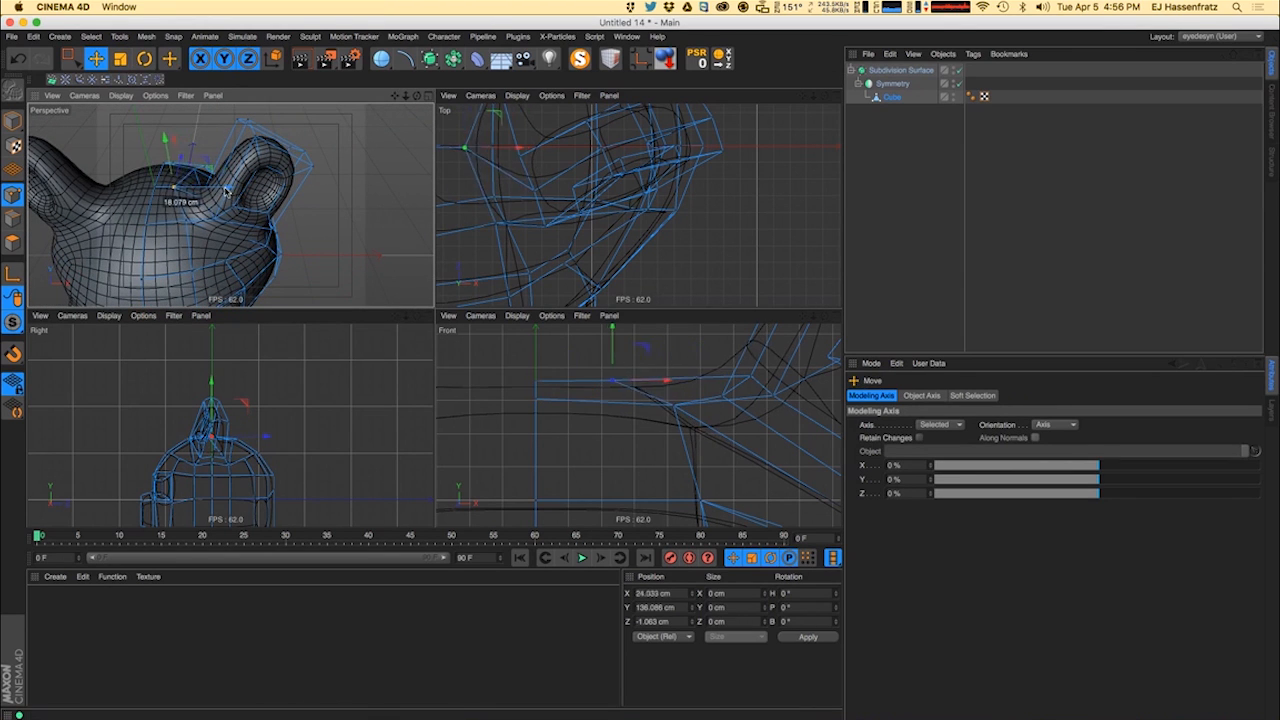
# - Select the point at the back of the ear's inner base and render a preview of the head
pyautogui.moveTo(186, 211)
pyautogui.keyDown('alt'); pyautogui.mouseDown()
pyautogui.moveTo(170, 215)
pyautogui.moveTo(194, 224)
pyautogui.moveTo(170, 250)
pyautogui.moveTo(123, 217)
pyautogui.moveTo(199, 205)
pyautogui.moveTo(226, 232)
pyautogui.moveTo(172, 242)
pyautogui.moveTo(182, 236)
pyautogui.moveTo(145, 226)
pyautogui.moveTo(218, 202)
pyautogui.moveTo(205, 228)
pyautogui.mouseUp(); pyautogui.keyUp('alt')
pyautogui.click(199, 217)
pyautogui.click(195, 213)
pyautogui.click(160, 248)
pyautogui.press('super+r')
pyautogui.press('super+r')
# - Rectangle-select the ear's upper points in the Front view and move them down and inward to about X 116.8, Y 146.3 cm
pyautogui.keyDown('alt'); pyautogui.moveTo(677, 414); pyautogui.dragTo(628, 431, button='right'); pyautogui.keyUp('alt')
pyautogui.keyDown('alt'); pyautogui.moveTo(698, 414); pyautogui.dragTo(535, 432, button='middle'); pyautogui.keyUp('alt')
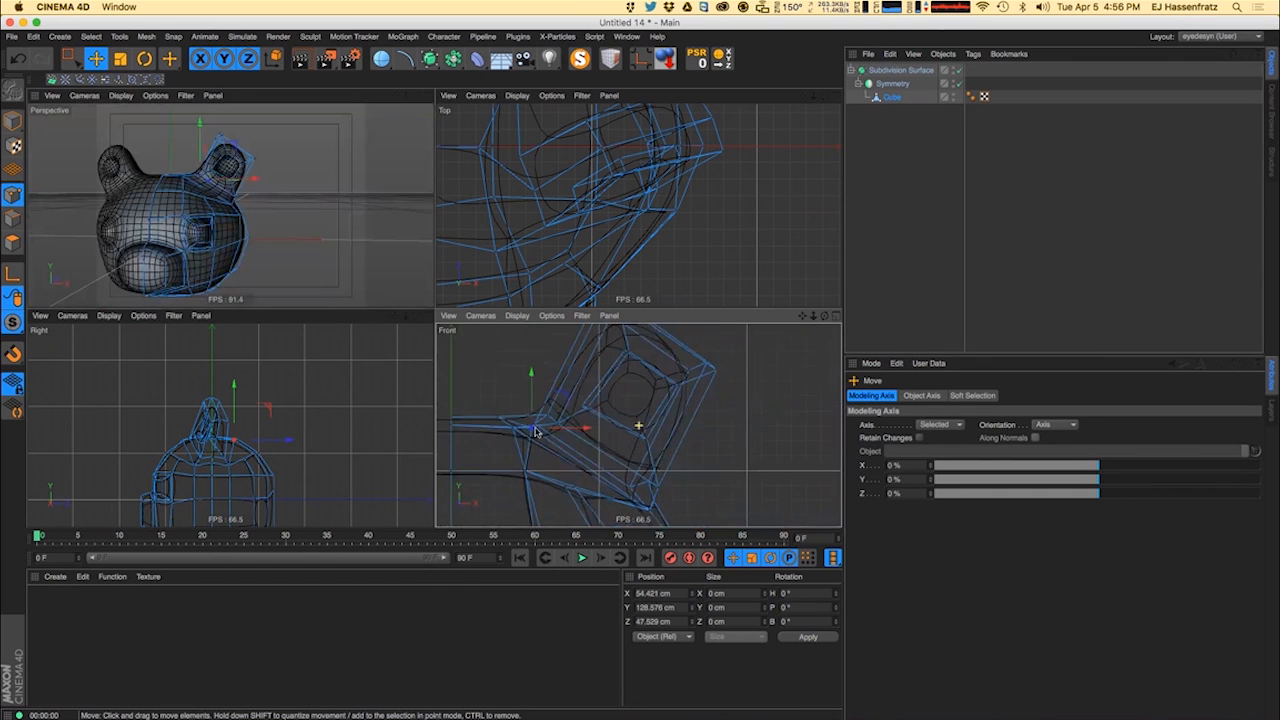
pyautogui.keyDown('alt'); pyautogui.moveTo(687, 428); pyautogui.dragTo(645, 433, button='right'); pyautogui.keyUp('alt')
pyautogui.press('0')
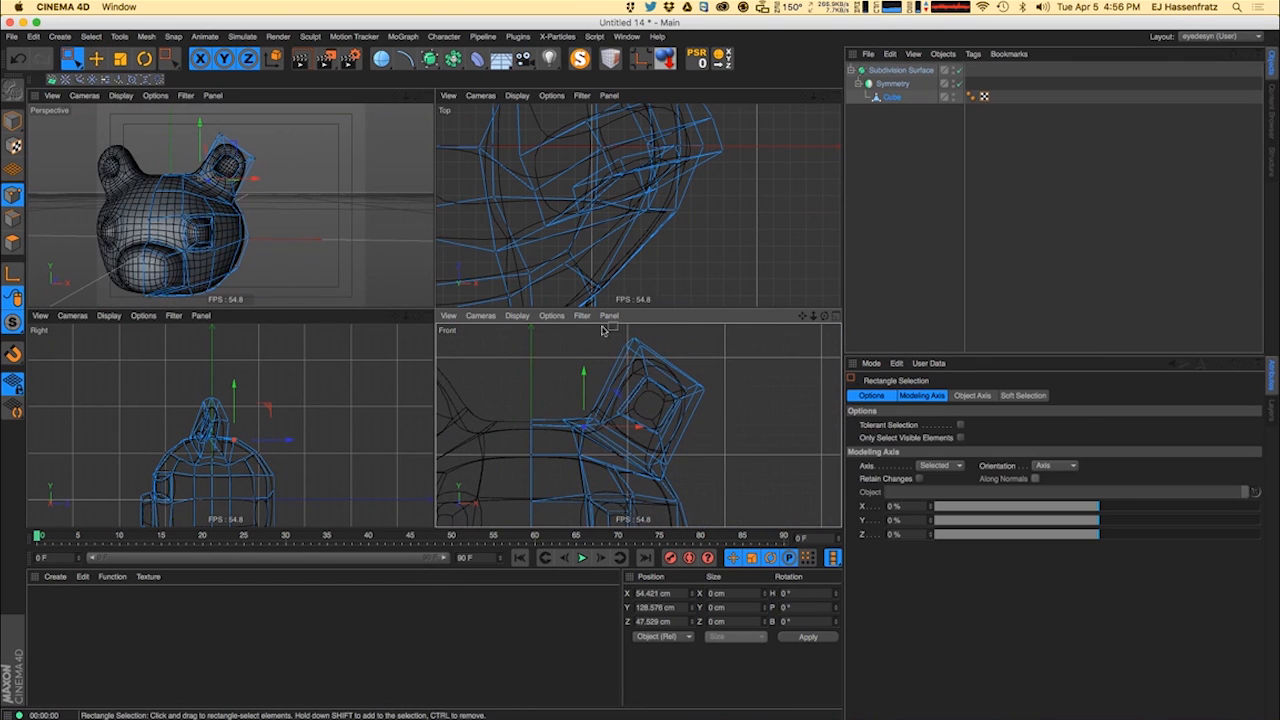
pyautogui.moveTo(603, 330); pyautogui.dragTo(728, 468)
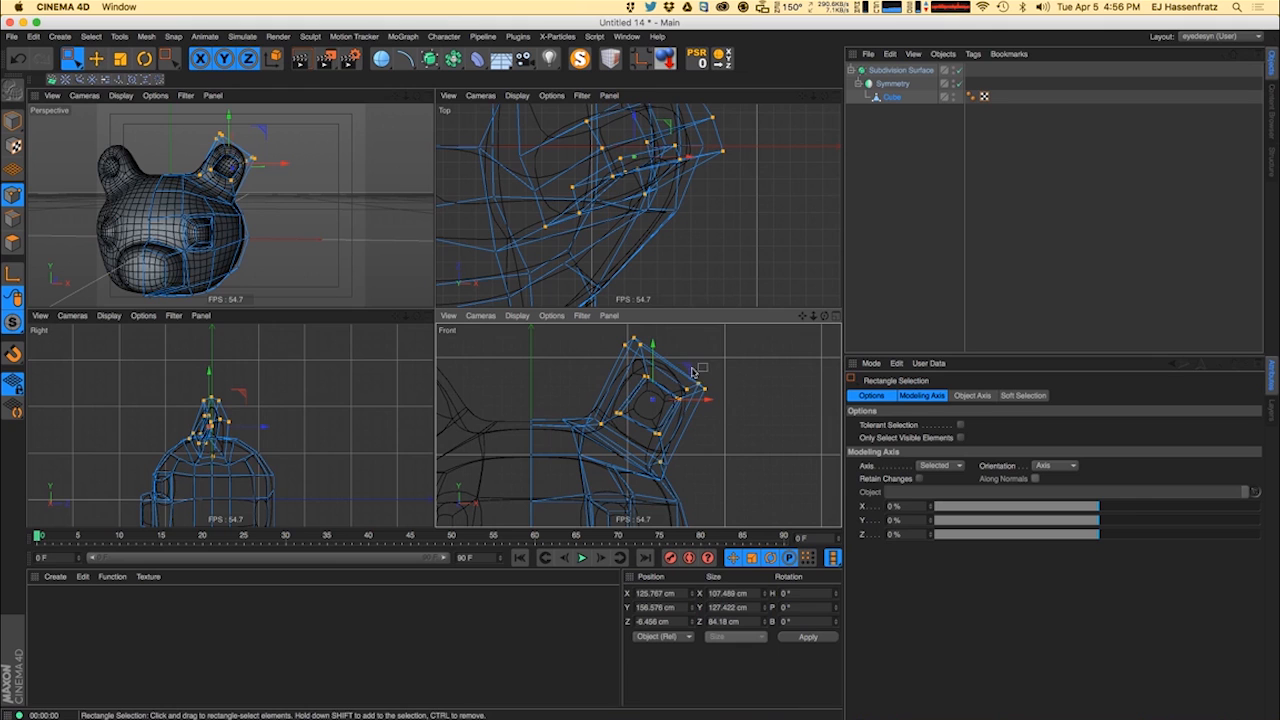
pyautogui.moveTo(691, 370); pyautogui.dragTo(682, 380)
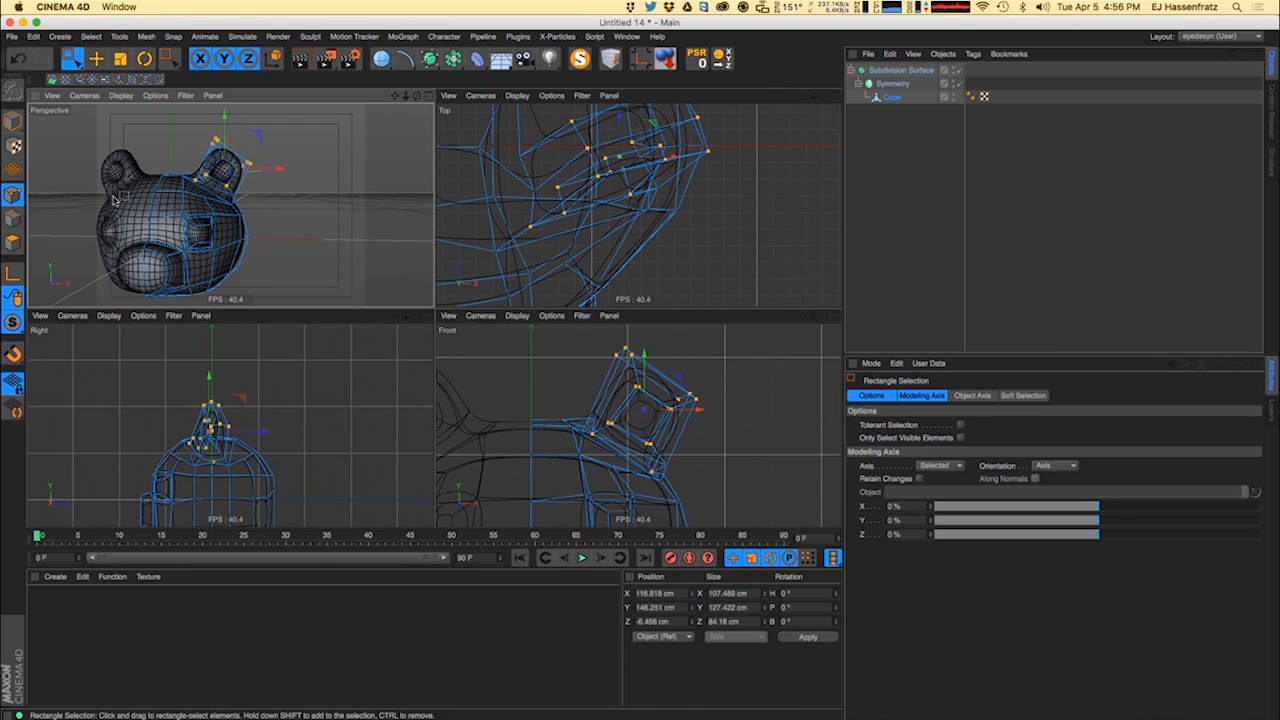
# - Render a front preview of the head and inspect the mesh from several angles, including the cheek beside the snout
pyautogui.keyDown('alt'); pyautogui.moveTo(113, 200); pyautogui.dragTo(259, 207); pyautogui.keyUp('alt')
pyautogui.hotkey('ctrl', 'r')
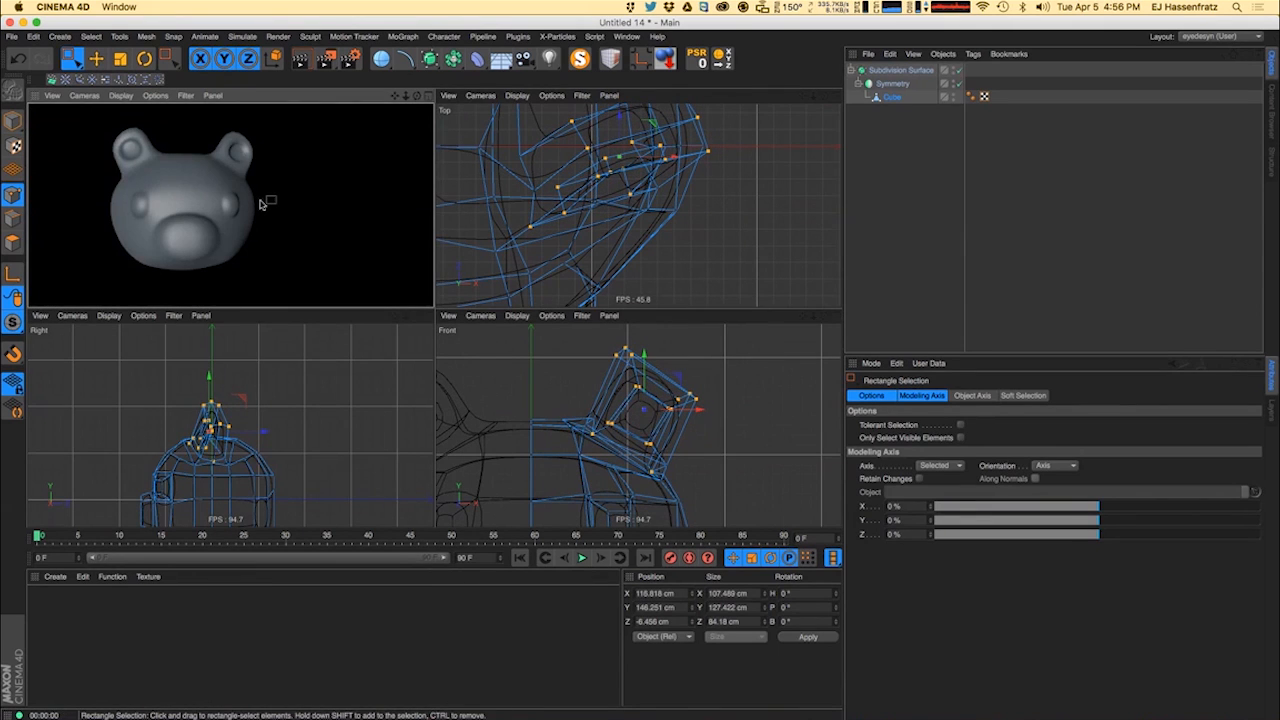
pyautogui.click(156, 258)
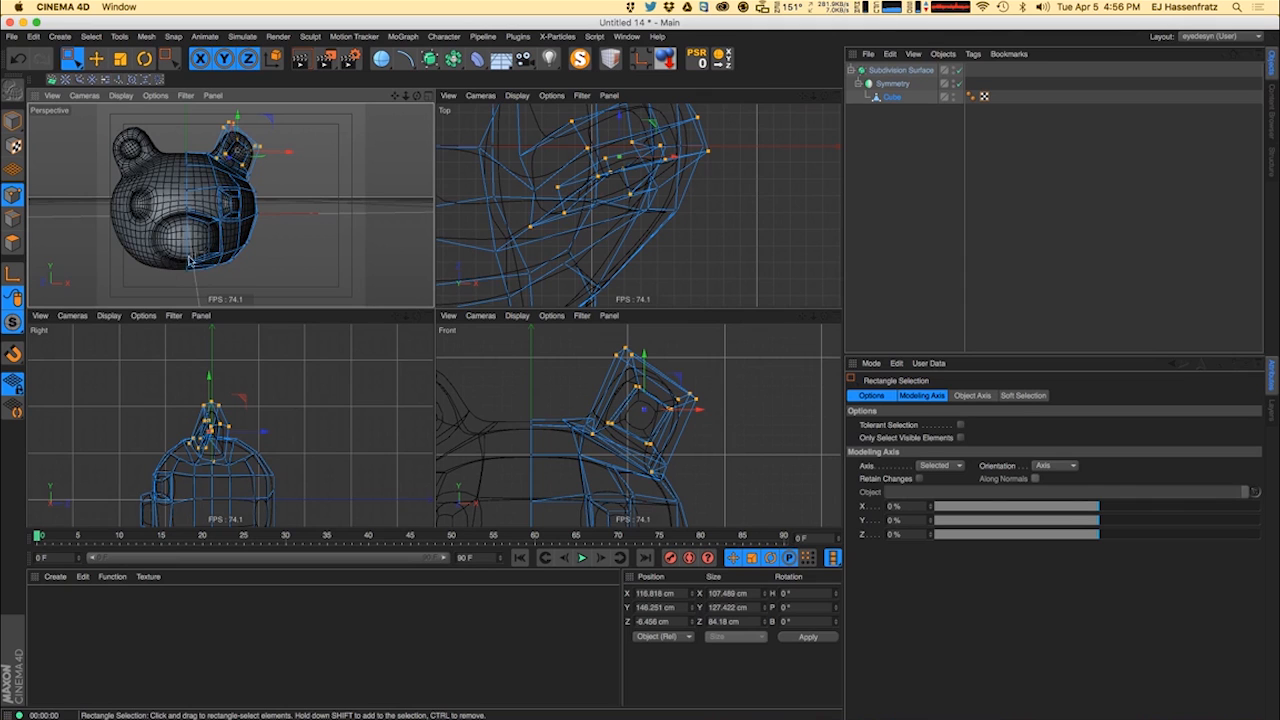
pyautogui.keyDown('alt'); pyautogui.moveTo(193, 240); pyautogui.dragTo(231, 263); pyautogui.keyUp('alt')
pyautogui.scroll(-4, 270, 243)
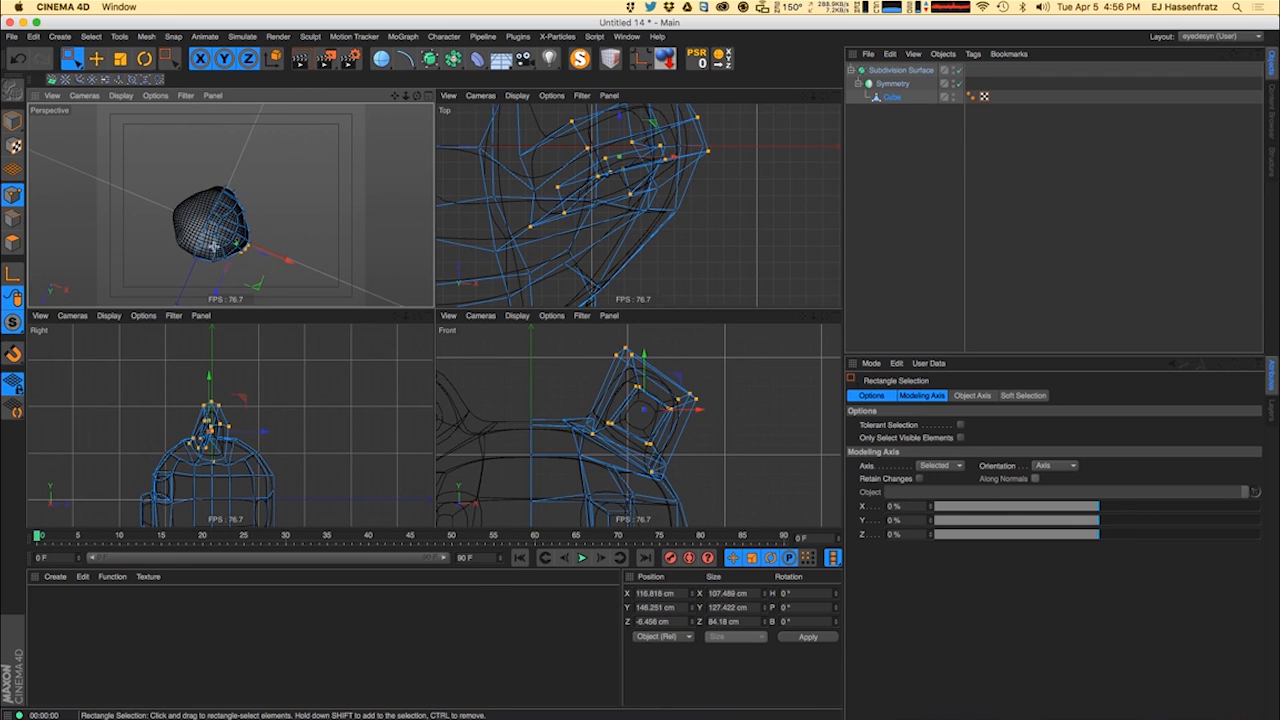
pyautogui.click(214, 247)
pyautogui.keyDown('alt'); pyautogui.moveTo(671, 461); pyautogui.dragTo(675, 442, button='middle'); pyautogui.keyUp('alt')
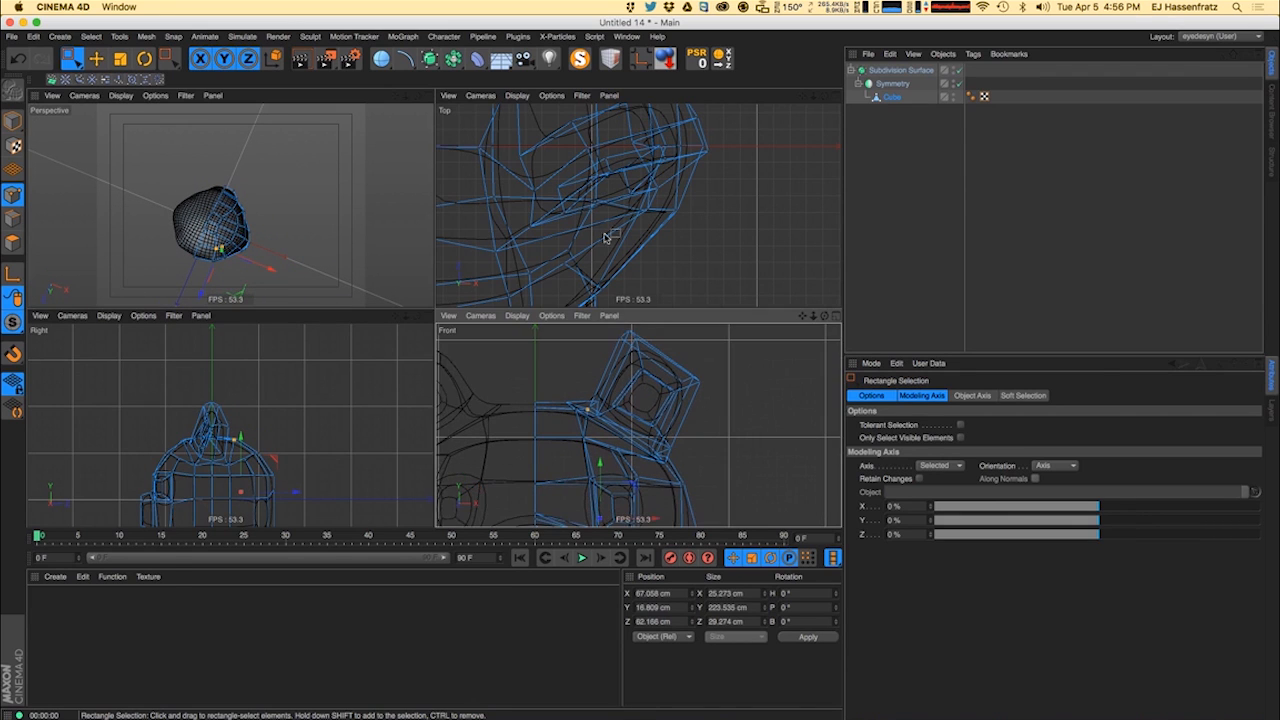
pyautogui.keyDown('alt'); pyautogui.moveTo(600, 189); pyautogui.dragTo(604, 112, button='right'); pyautogui.keyUp('alt')
pyautogui.keyDown('alt'); pyautogui.moveTo(604, 112); pyautogui.dragTo(606, 177, button='middle'); pyautogui.keyUp('alt')
pyautogui.keyDown('alt'); pyautogui.moveTo(242, 255); pyautogui.dragTo(260, 250, button='right'); pyautogui.keyUp('alt')
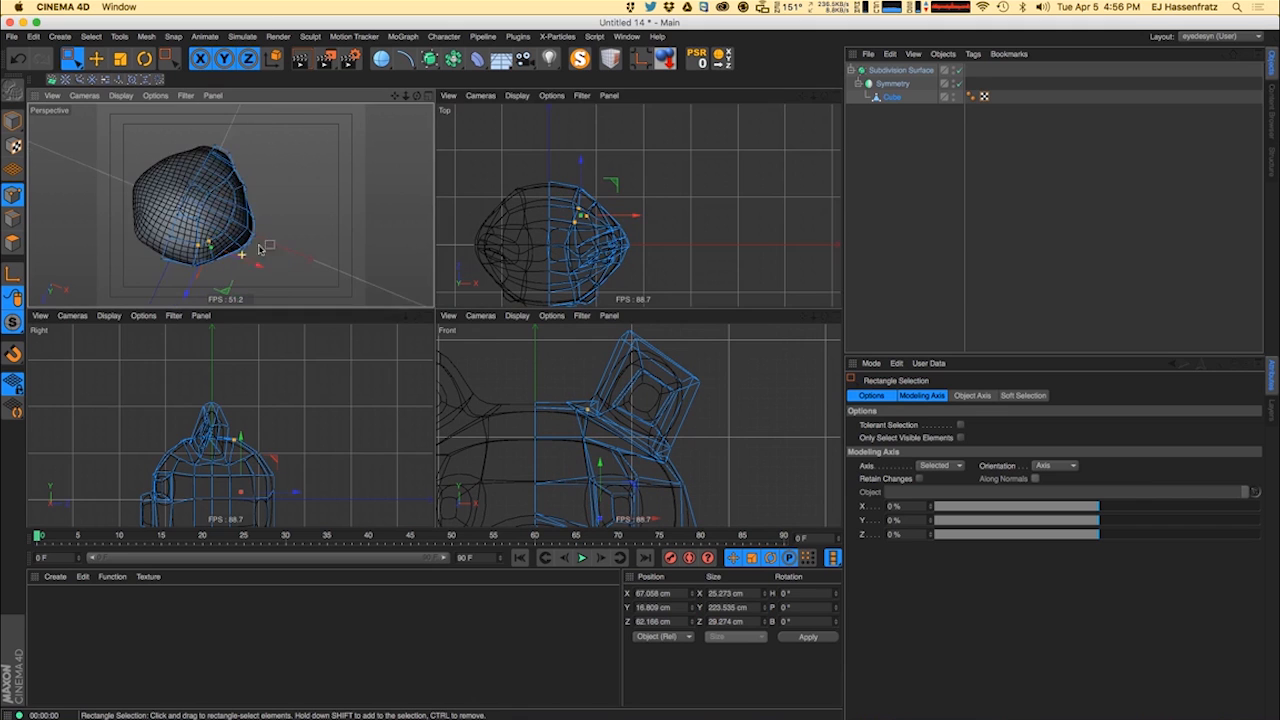
pyautogui.moveTo(232, 207)
pyautogui.keyDown('alt'); pyautogui.mouseDown()
pyautogui.moveTo(268, 203)
pyautogui.moveTo(240, 210)
pyautogui.mouseUp(); pyautogui.keyUp('alt')
pyautogui.keyDown('alt'); pyautogui.moveTo(145, 318); pyautogui.dragTo(148, 328); pyautogui.keyUp('alt')
pyautogui.keyDown('alt'); pyautogui.moveTo(252, 175); pyautogui.dragTo(284, 194, button='middle'); pyautogui.keyUp('alt')
pyautogui.keyDown('alt'); pyautogui.moveTo(243, 191); pyautogui.dragTo(275, 180, button='right'); pyautogui.keyUp('alt')
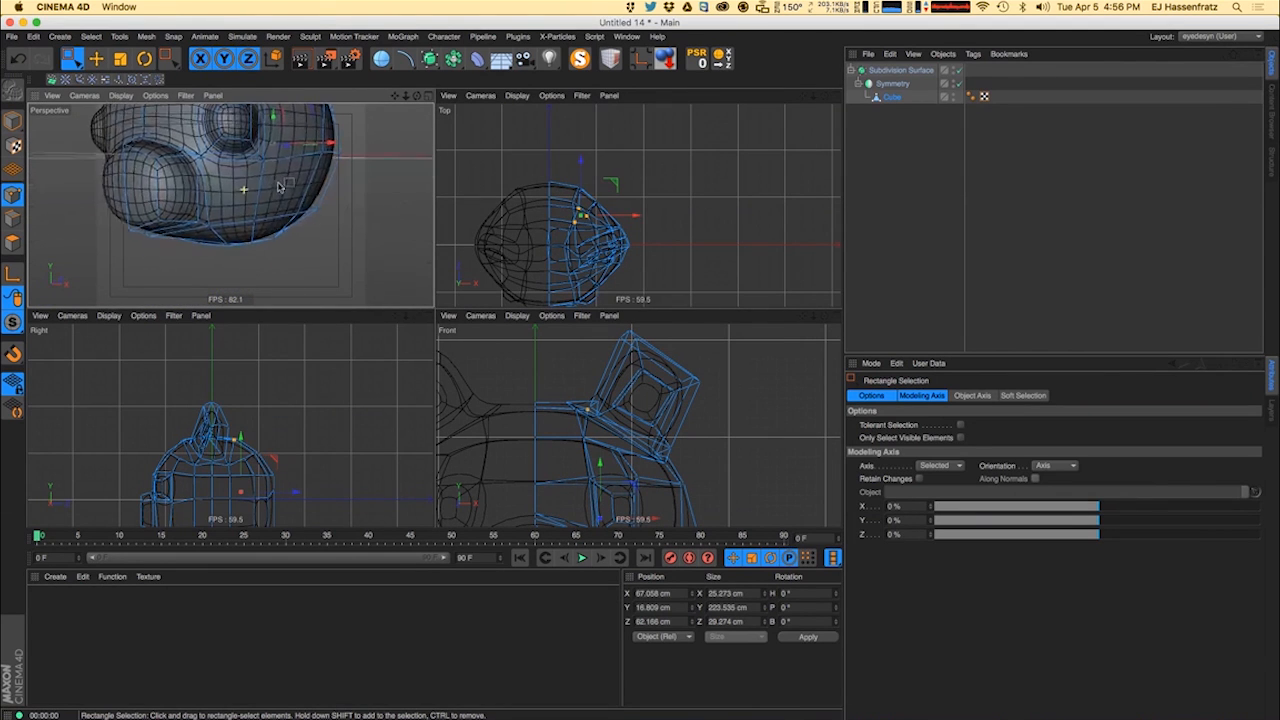
# - Select the cheek points between the eye and the snout and move them outward and forward to about X 110.3, Z -109.5 cm
pyautogui.moveTo(252, 152); pyautogui.dragTo(270, 167)
pyautogui.keyDown('alt'); pyautogui.moveTo(604, 266); pyautogui.dragTo(618, 222, button='middle'); pyautogui.keyUp('alt')
pyautogui.keyDown('alt'); pyautogui.moveTo(614, 236); pyautogui.dragTo(671, 251, button='right'); pyautogui.keyUp('alt')
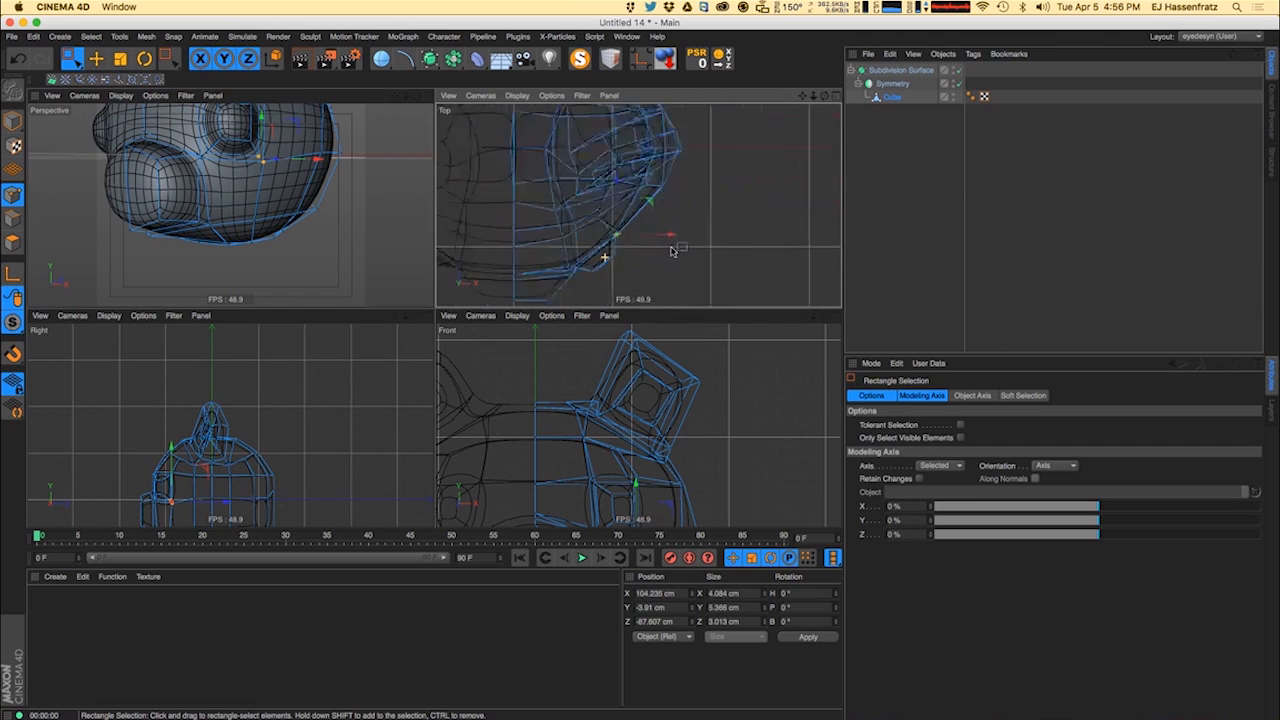
pyautogui.keyDown('alt'); pyautogui.moveTo(671, 251); pyautogui.dragTo(684, 222, button='middle'); pyautogui.keyUp('alt')
pyautogui.moveTo(590, 206); pyautogui.dragTo(680, 254)
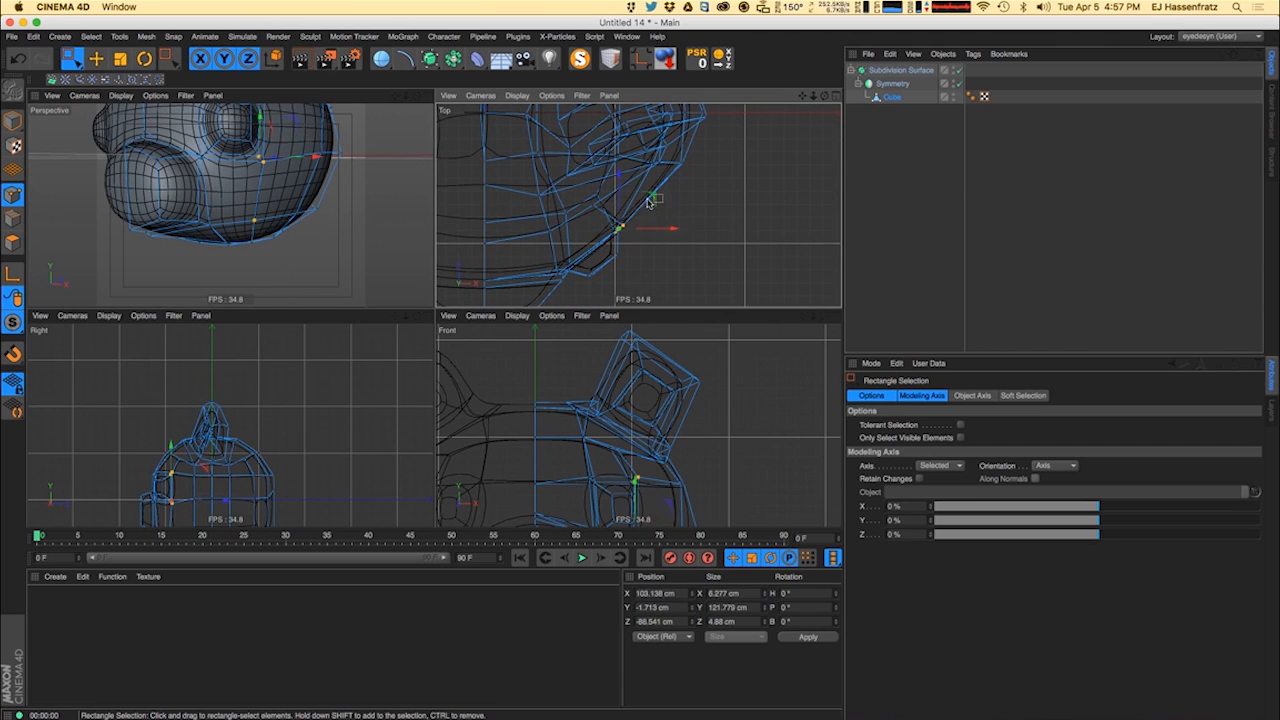
pyautogui.moveTo(597, 212); pyautogui.dragTo(656, 260)
pyautogui.moveTo(651, 205); pyautogui.dragTo(659, 222)
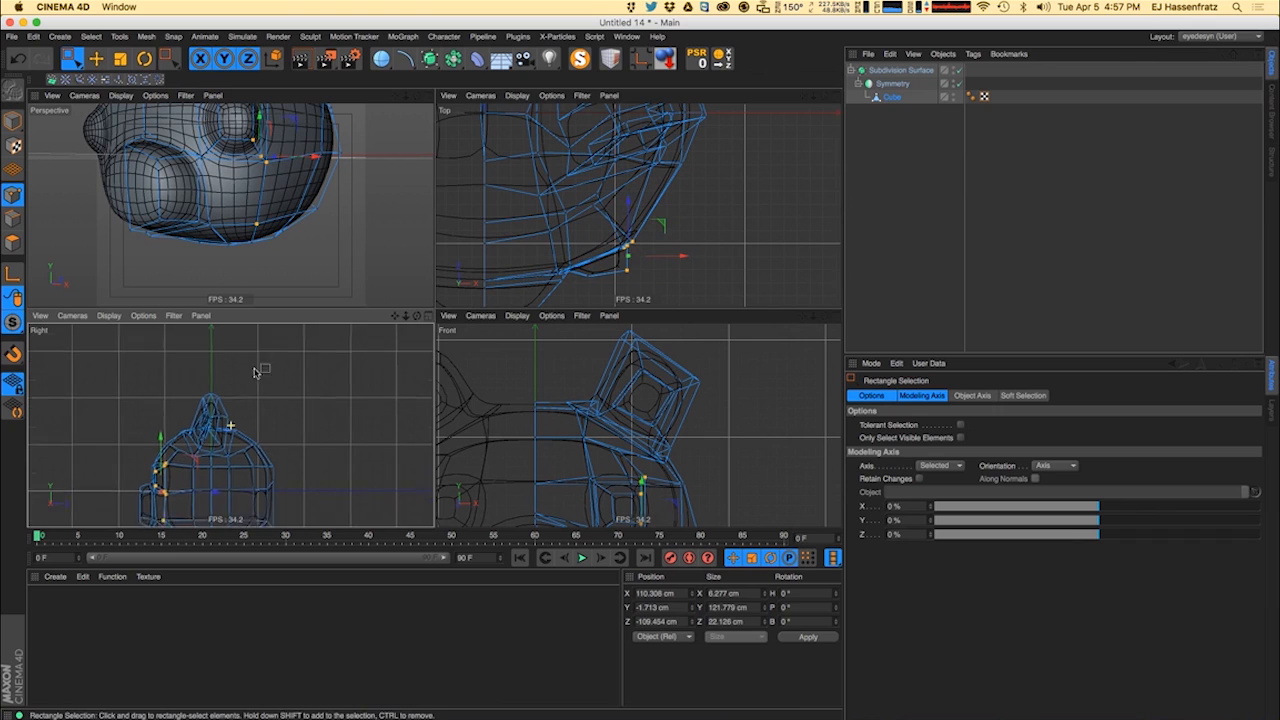
# - Move the lower side point of the jaw about 5 cm to X 134.3, Y -62.6, Z -38.5 cm and preview the render
pyautogui.keyDown('alt'); pyautogui.moveTo(255, 374); pyautogui.dragTo(243, 292, button='middle'); pyautogui.keyUp('alt')
pyautogui.moveTo(194, 225)
pyautogui.keyDown('alt'); pyautogui.mouseDown()
pyautogui.moveTo(131, 140)
pyautogui.moveTo(212, 226)
pyautogui.moveTo(270, 245)
pyautogui.moveTo(296, 229)
pyautogui.moveTo(187, 230)
pyautogui.moveTo(229, 211)
pyautogui.moveTo(383, 251)
pyautogui.moveTo(320, 227)
pyautogui.mouseUp(); pyautogui.keyUp('alt')
pyautogui.press('super+r')
pyautogui.scroll(5, 265, 228)
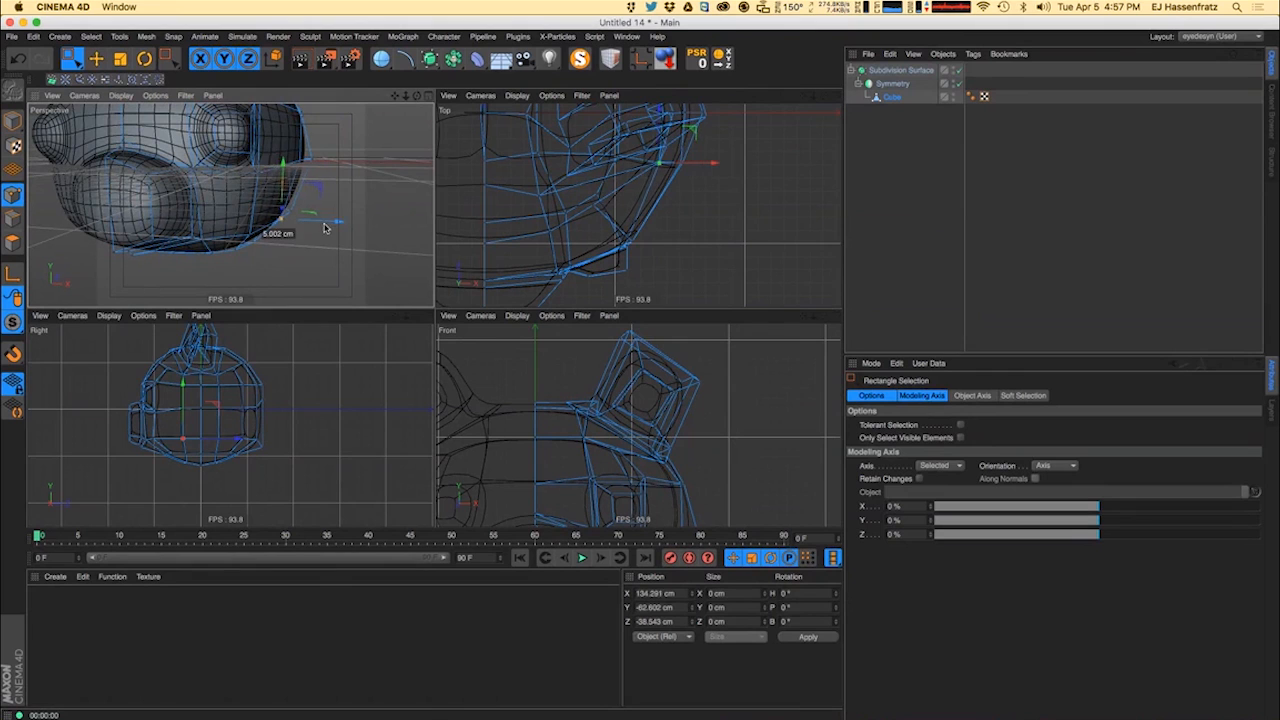
pyautogui.scroll(-5, 320, 227)
pyautogui.keyDown('alt'); pyautogui.moveTo(225, 215); pyautogui.dragTo(265, 220); pyautogui.keyUp('alt')
pyautogui.hotkey('ctrl', 'r')
pyautogui.press('super+r')
# - Select the snout's front polygon, scale it vertically to a Y size of about 62.8 cm, and preview the render
pyautogui.press('e')
pyautogui.moveTo(215, 209)
pyautogui.keyDown('alt'); pyautogui.mouseDown(button='right')
pyautogui.moveTo(290, 202)
pyautogui.moveTo(225, 207)
pyautogui.mouseUp(button='right'); pyautogui.keyUp('alt')
pyautogui.click(12, 243)
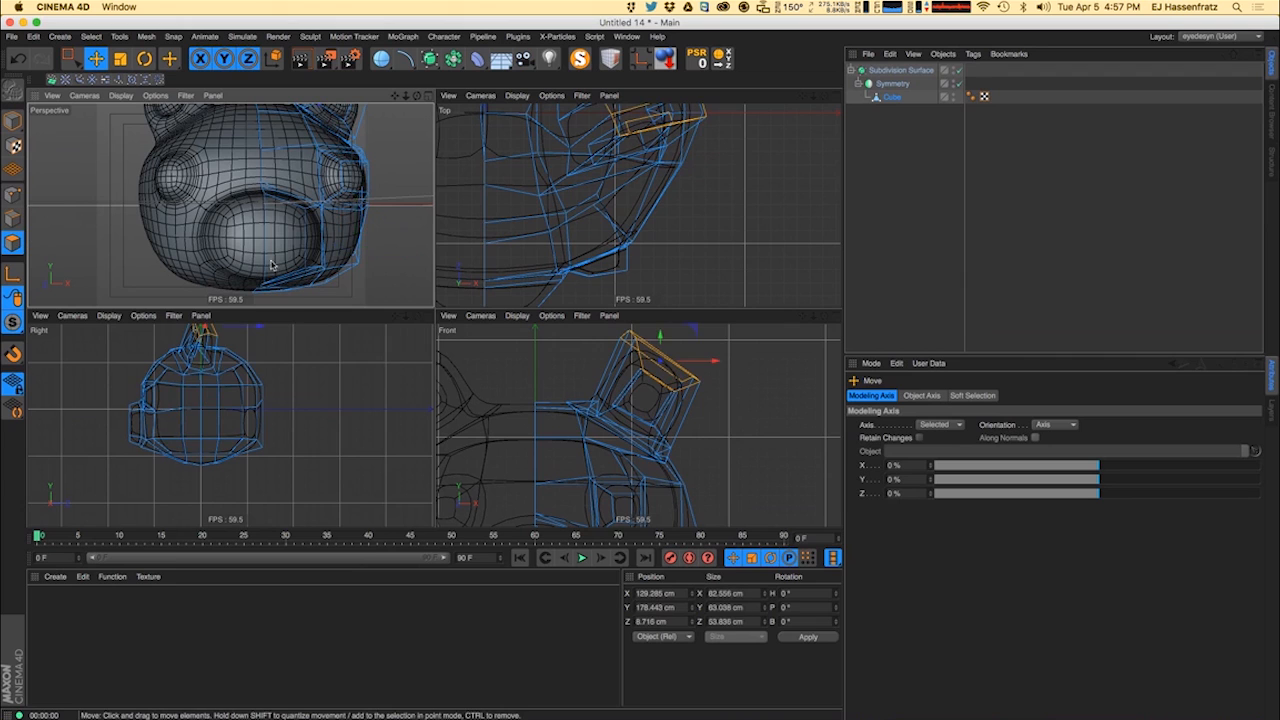
pyautogui.click(278, 260)
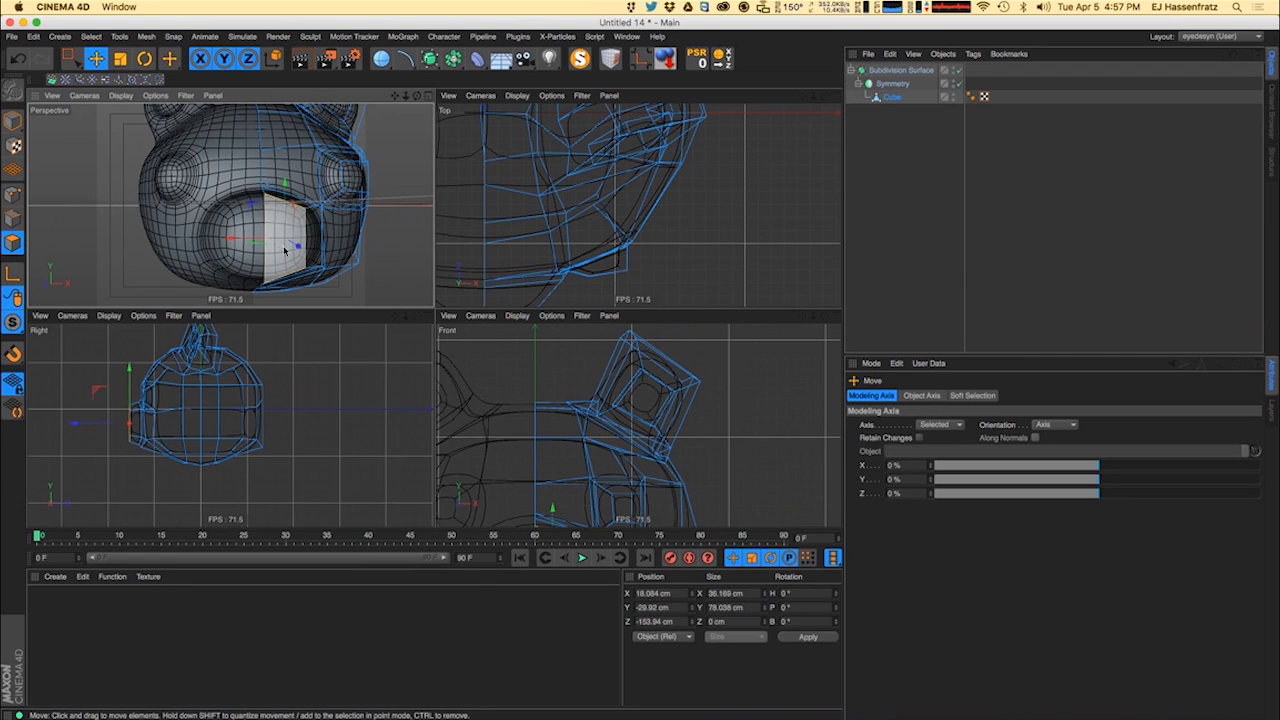
pyautogui.moveTo(257, 250)
pyautogui.keyDown('alt'); pyautogui.mouseDown()
pyautogui.moveTo(201, 249)
pyautogui.moveTo(280, 252)
pyautogui.moveTo(250, 244)
pyautogui.moveTo(262, 240)
pyautogui.moveTo(278, 241)
pyautogui.moveTo(238, 256)
pyautogui.moveTo(217, 200)
pyautogui.moveTo(120, 242)
pyautogui.moveTo(219, 229)
pyautogui.mouseUp(); pyautogui.keyUp('alt')
pyautogui.press('t')
pyautogui.scroll(-5, 219, 229)
pyautogui.hotkey('ctrl', 'r')
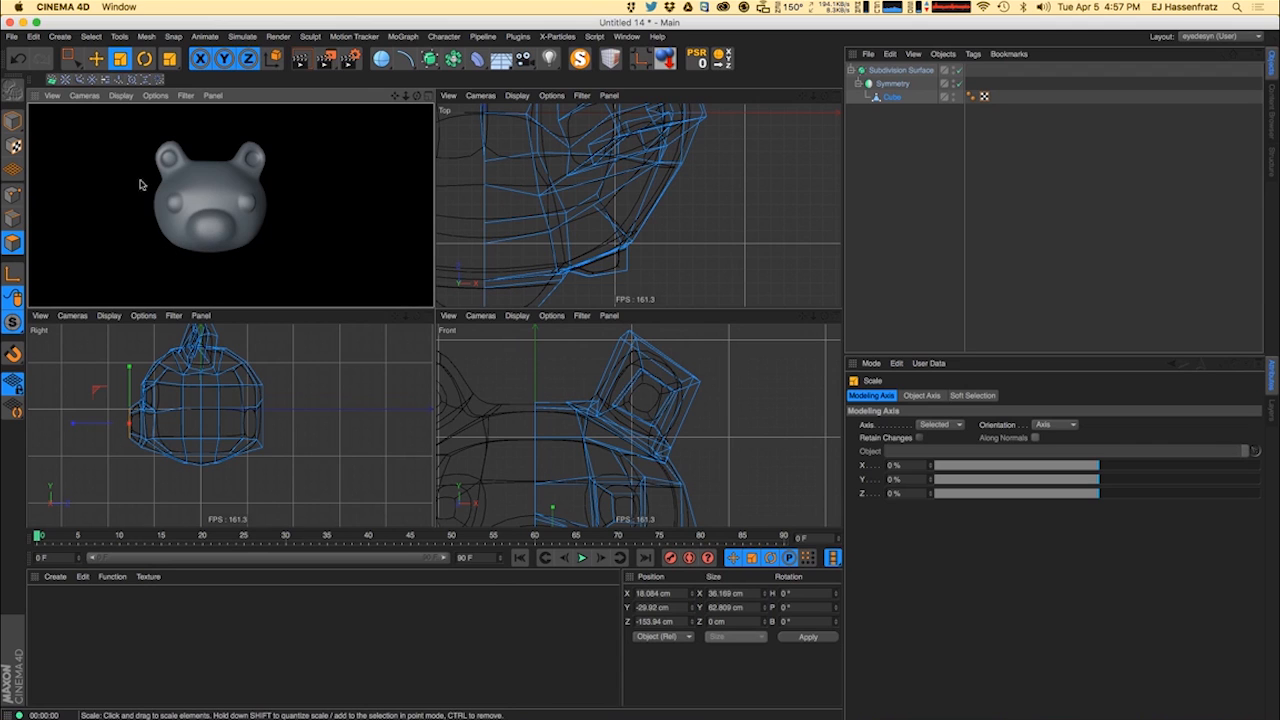
pyautogui.scroll(5, 240, 230)
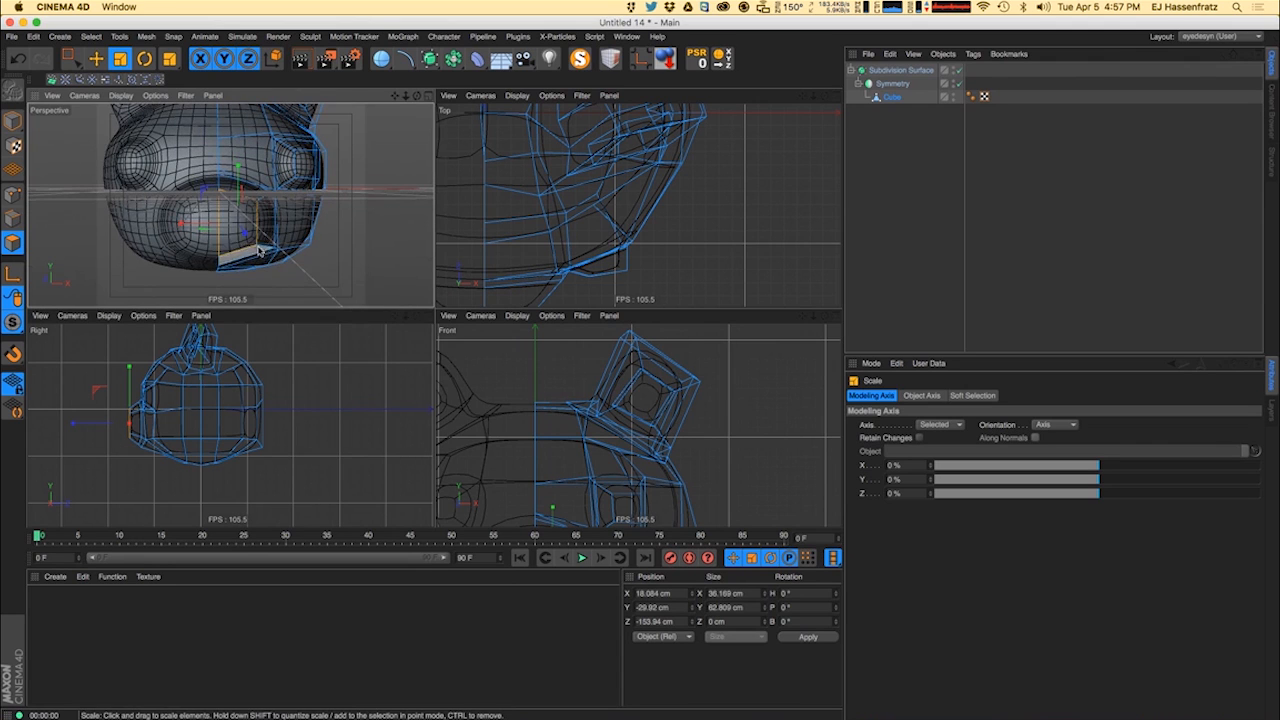
# - Cut a horizontal loop across the middle of the snout's front with the Knife tool in Loop mode
pyautogui.press('k')
pyautogui.press('k')
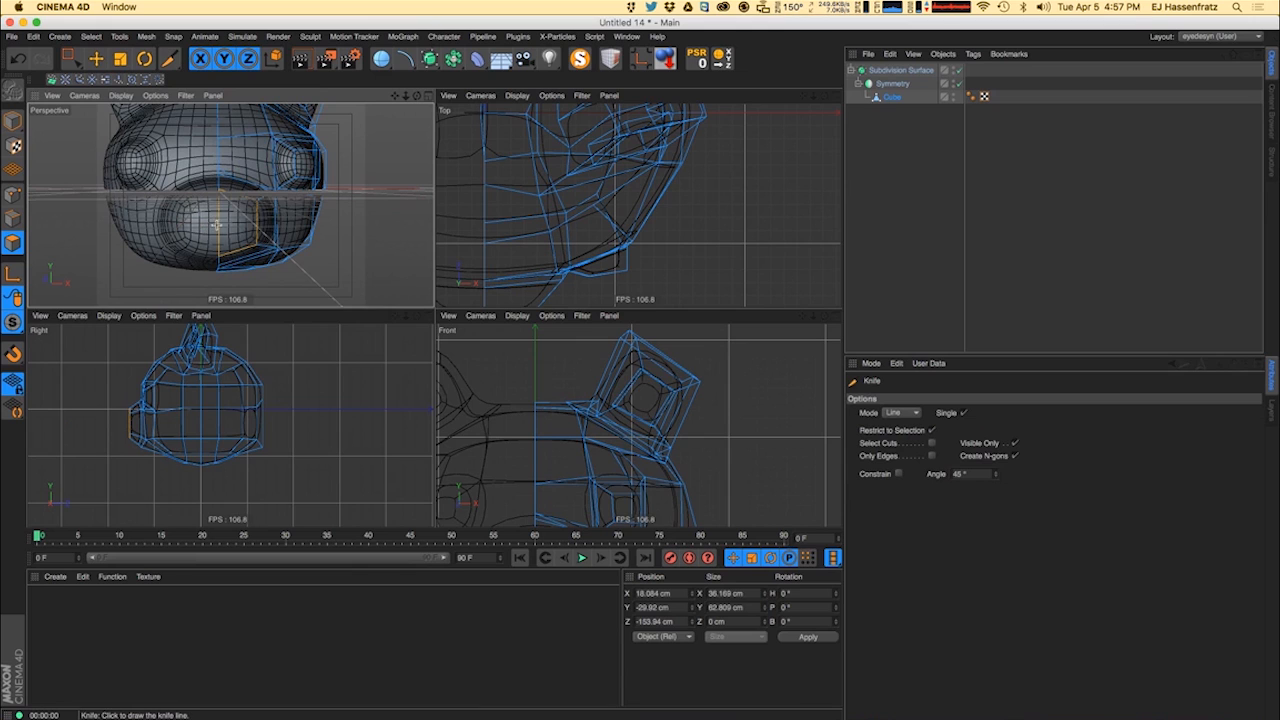
pyautogui.click(898, 413)
pyautogui.click(895, 440)
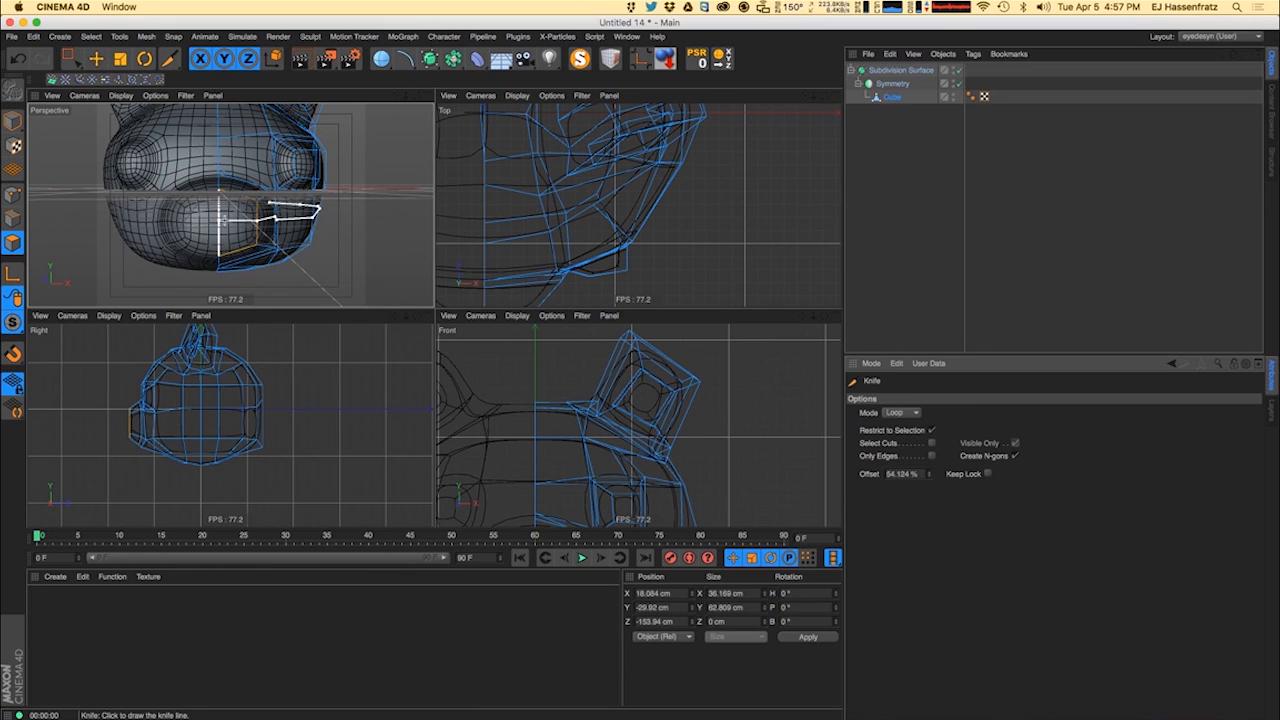
pyautogui.press('e')
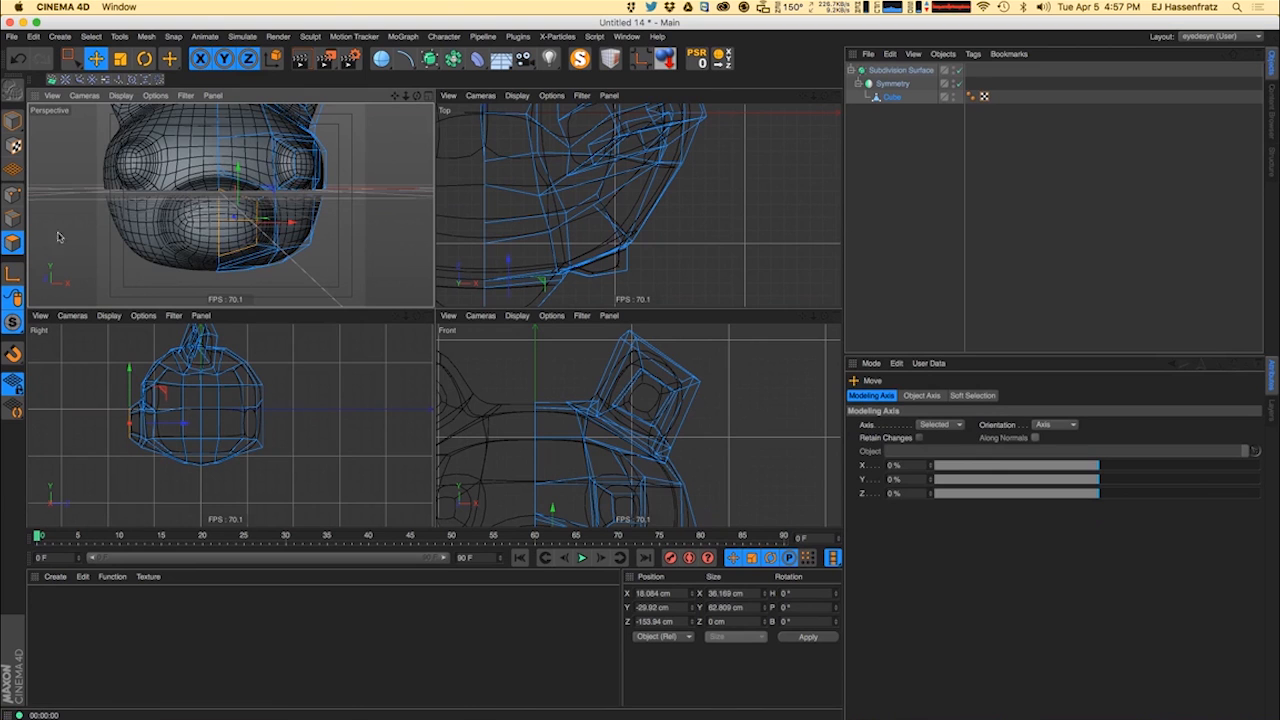
# - Select the upper polygon on the snout's front and extrude it about 10.6 cm to form a nose
pyautogui.keyDown('alt'); pyautogui.moveTo(58, 237); pyautogui.dragTo(103, 197); pyautogui.keyUp('alt')
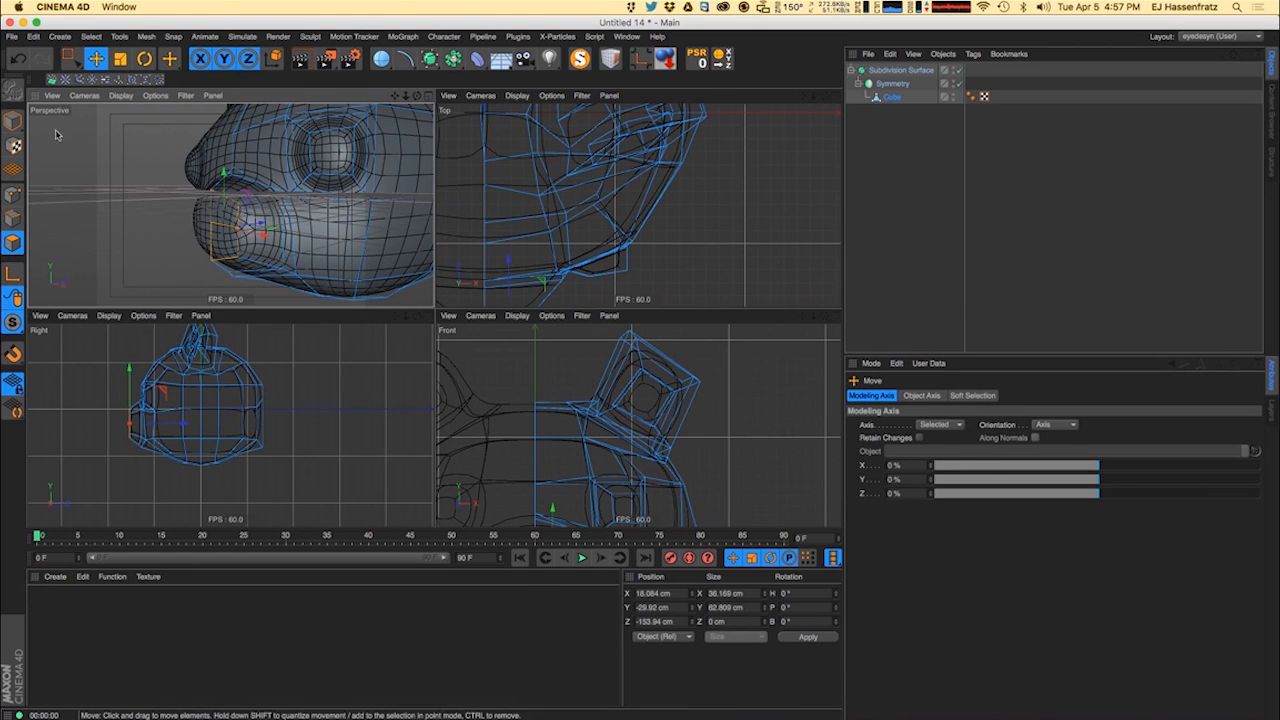
pyautogui.click(68, 58)
pyautogui.click(105, 75)
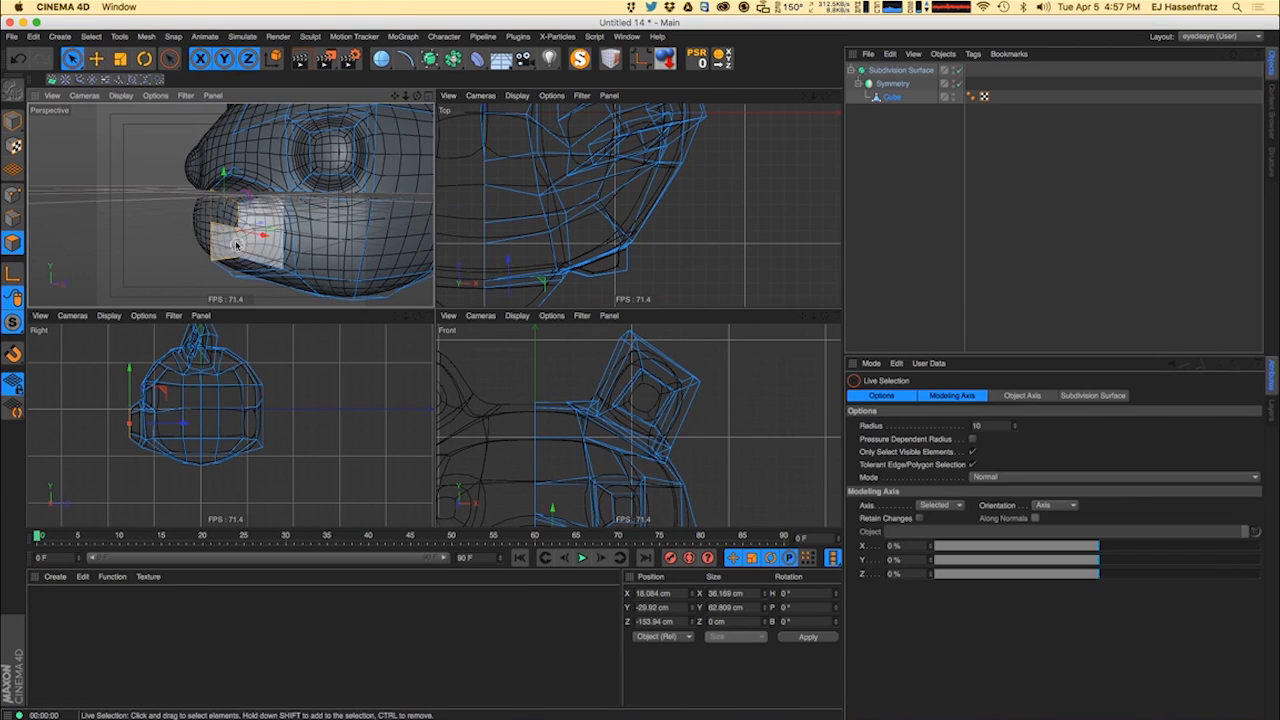
pyautogui.moveTo(237, 245)
pyautogui.keyDown('alt'); pyautogui.mouseDown()
pyautogui.moveTo(235, 260)
pyautogui.moveTo(242, 222)
pyautogui.mouseUp(); pyautogui.keyUp('alt')
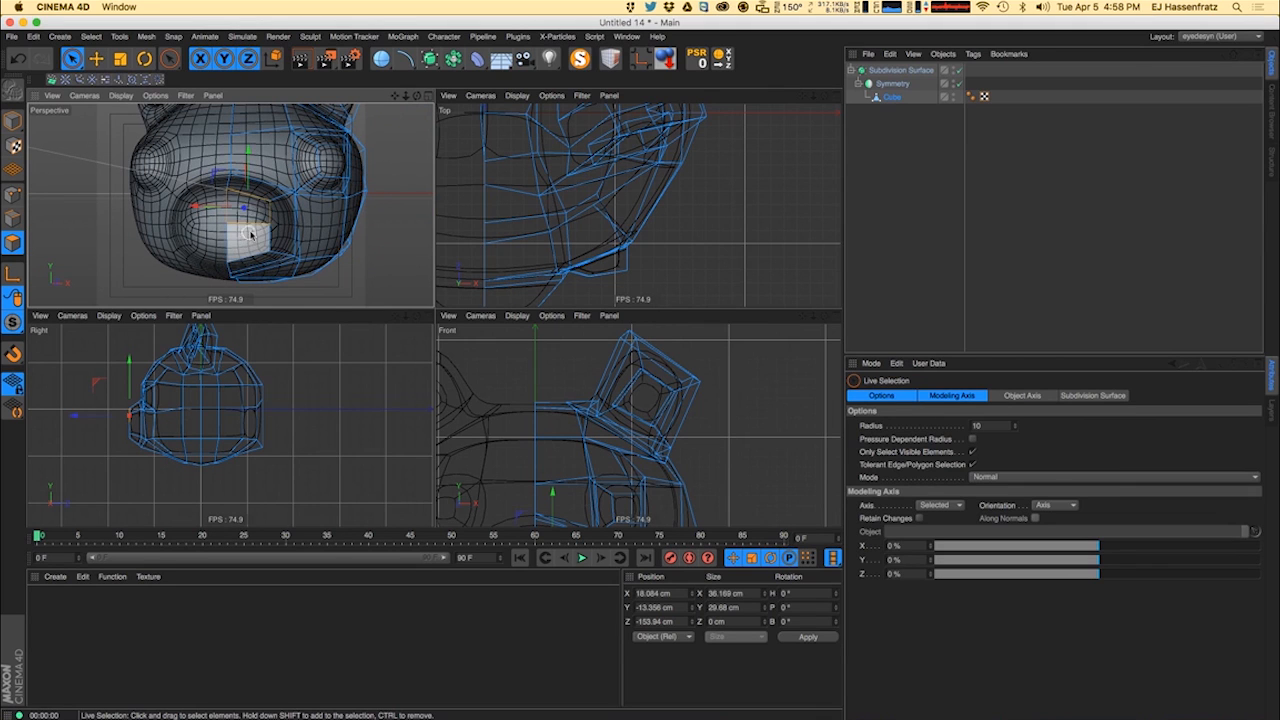
pyautogui.press('m')
pyautogui.press('k')
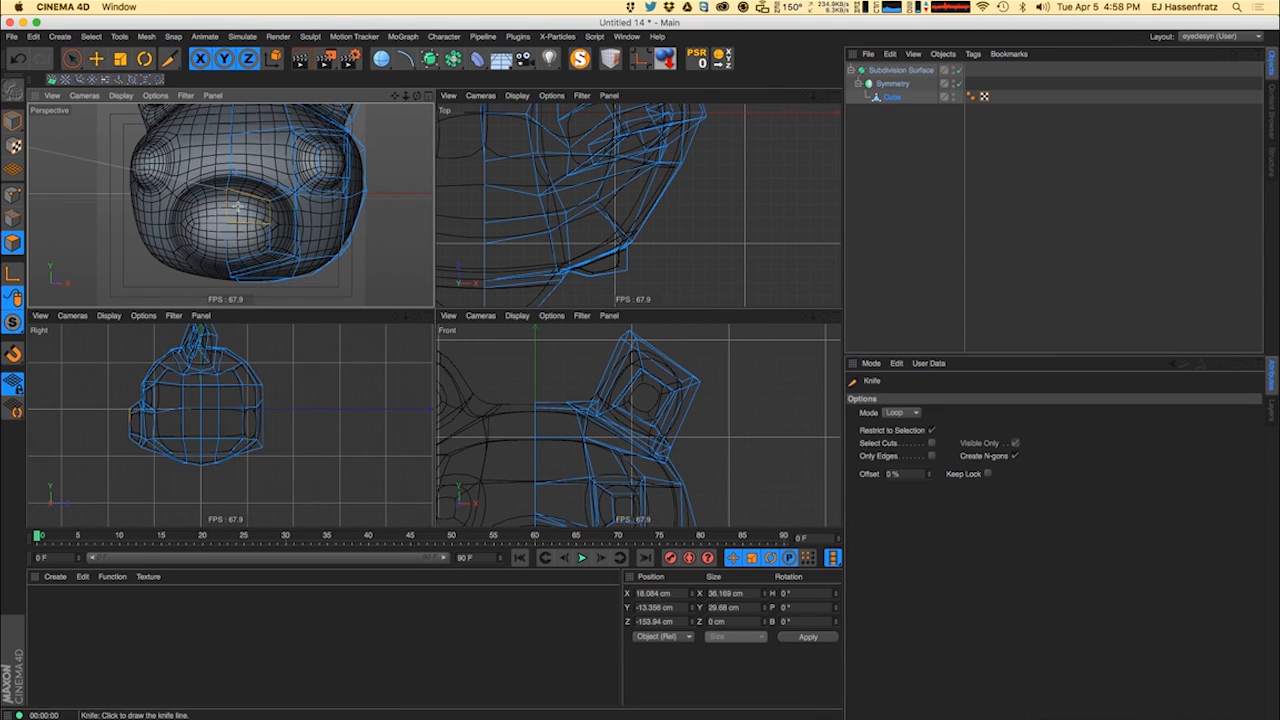
pyautogui.press('m')
pyautogui.press('t')
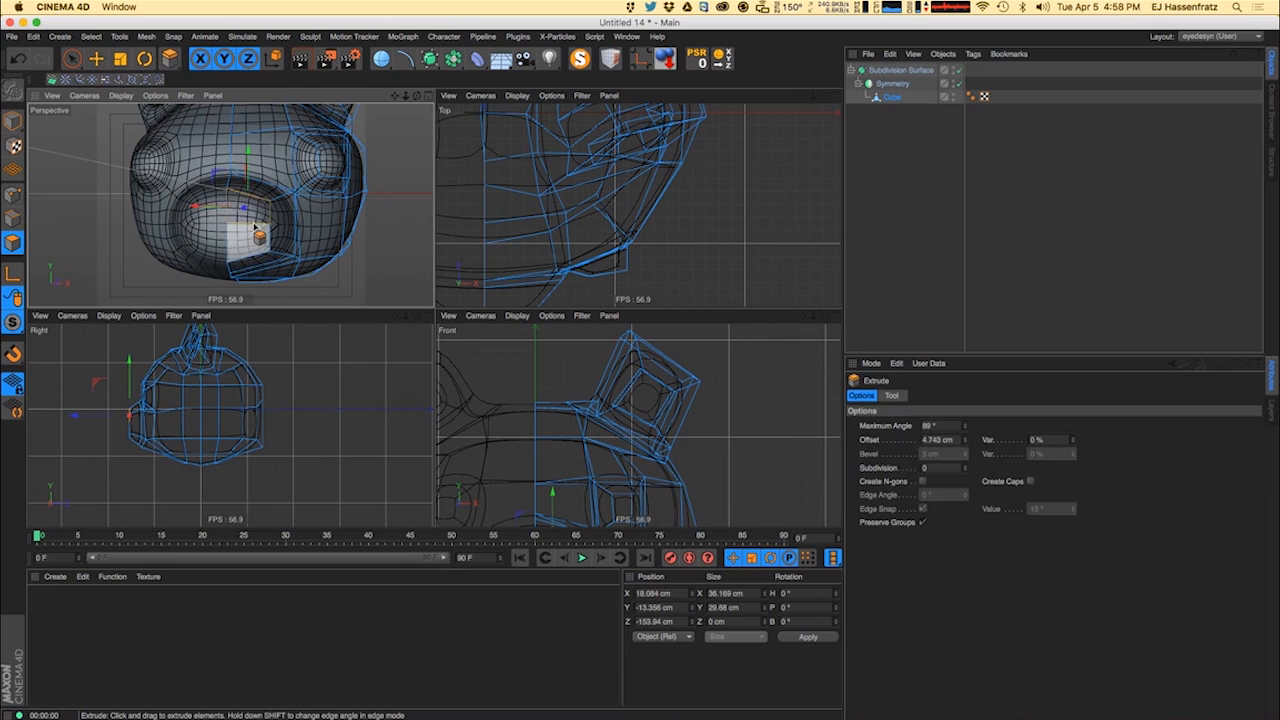
pyautogui.moveTo(254, 225); pyautogui.dragTo(334, 194)
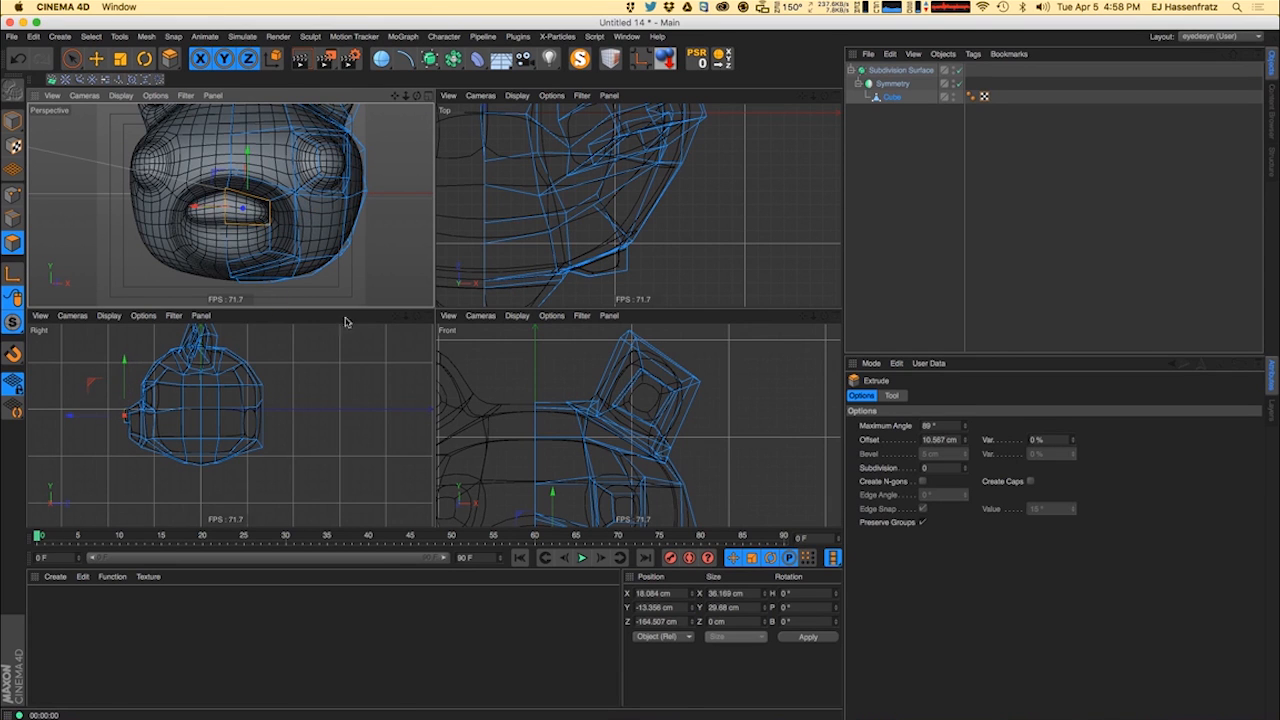
# - Disable Symmetry, delete the extruded nose's inner polygon along the centre seam, and enable Symmetry again
pyautogui.click(960, 84)
pyautogui.keyDown('alt'); pyautogui.moveTo(226, 246); pyautogui.dragTo(321, 264); pyautogui.keyUp('alt')
pyautogui.keyDown('alt'); pyautogui.moveTo(321, 264); pyautogui.dragTo(385, 264, button='right'); pyautogui.keyUp('alt')
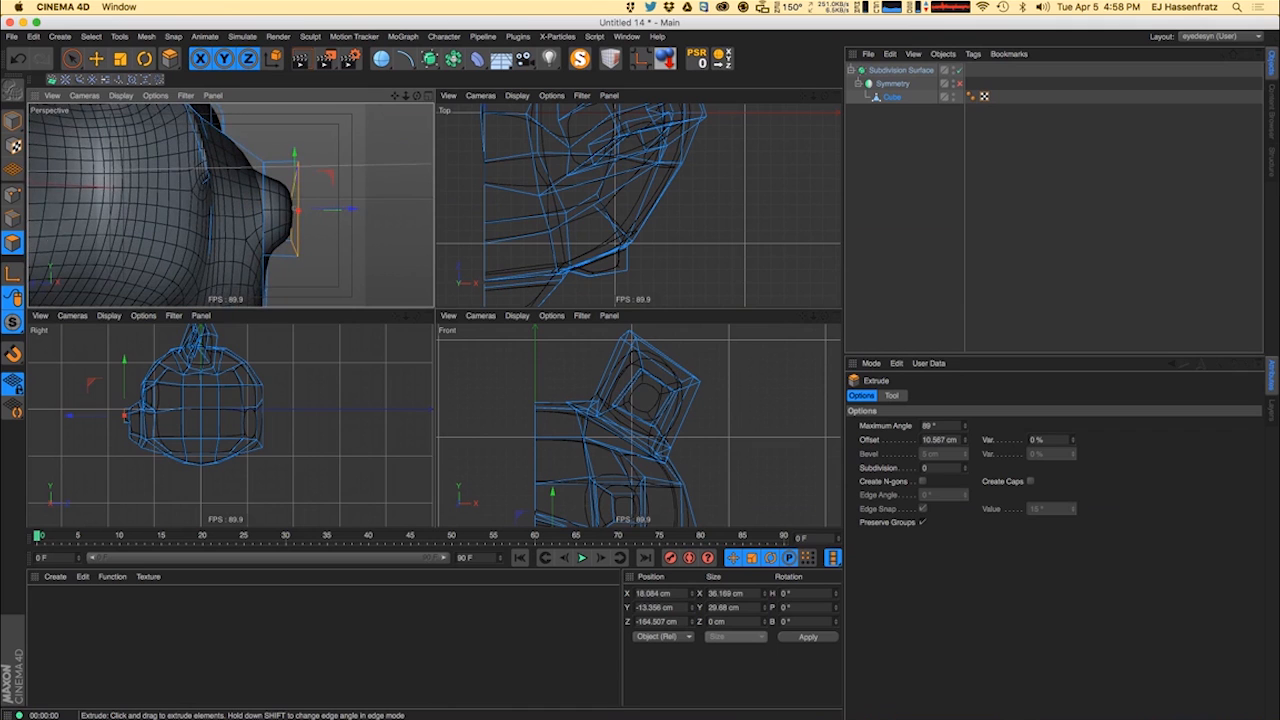
pyautogui.moveTo(72, 58); pyautogui.dragTo(120, 76)
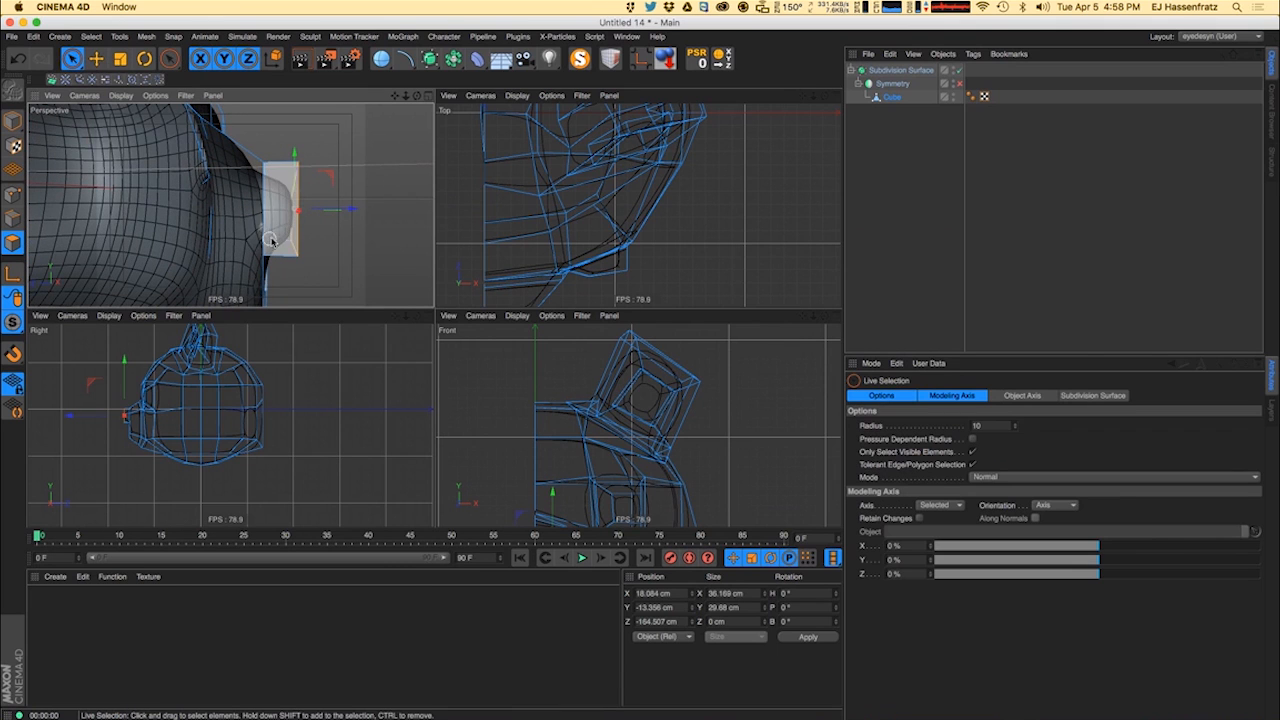
pyautogui.keyDown('alt'); pyautogui.moveTo(271, 241); pyautogui.dragTo(226, 290); pyautogui.keyUp('alt')
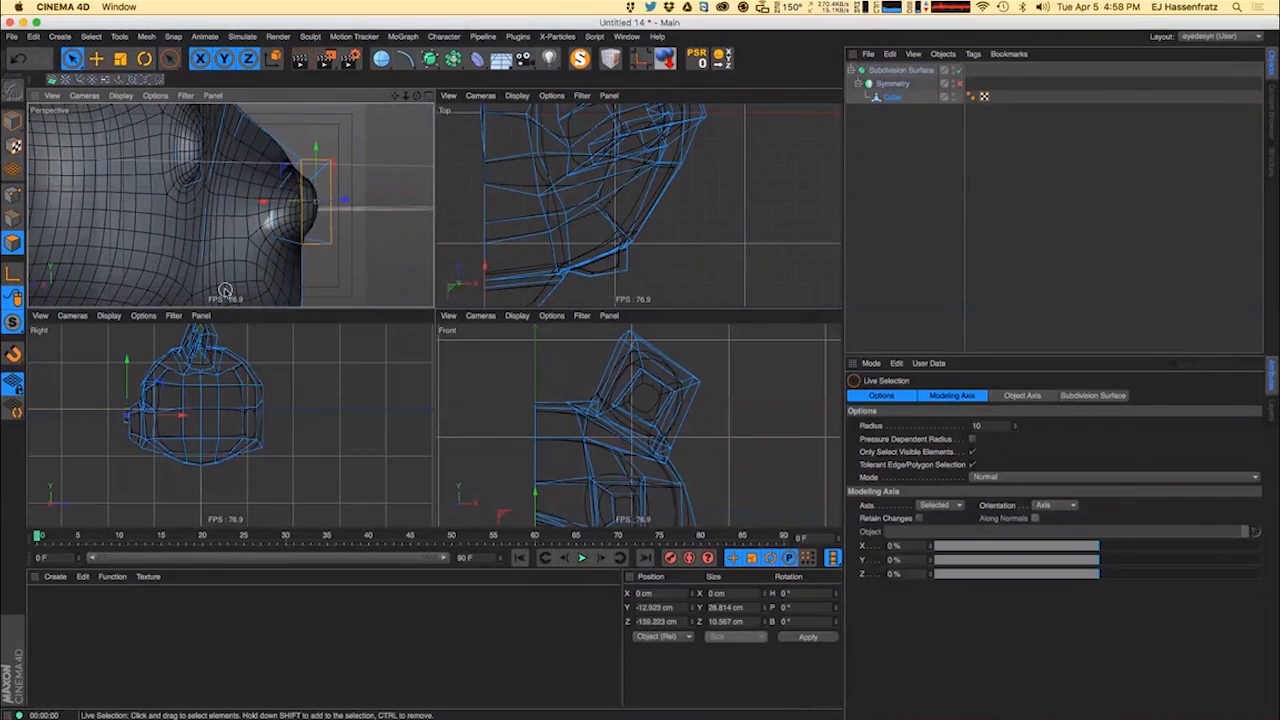
pyautogui.press('Delete')
pyautogui.keyDown('alt'); pyautogui.moveTo(214, 206); pyautogui.dragTo(43, 225); pyautogui.keyUp('alt')
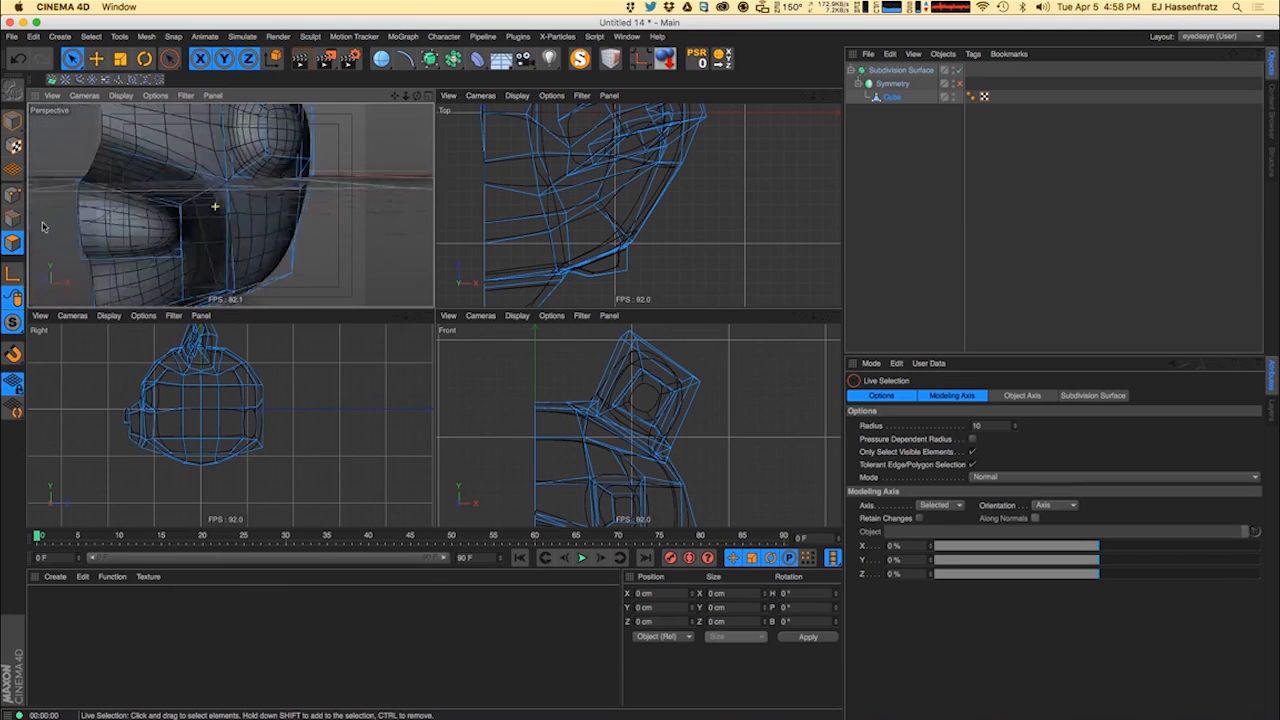
pyautogui.click(960, 84)
# - Select the outer side points of the extruded nose in point mode and move them inward, with the front ones at X about 23.1 cm
pyautogui.keyDown('alt'); pyautogui.moveTo(163, 265); pyautogui.dragTo(125, 250); pyautogui.keyUp('alt')
pyautogui.click(13, 196)
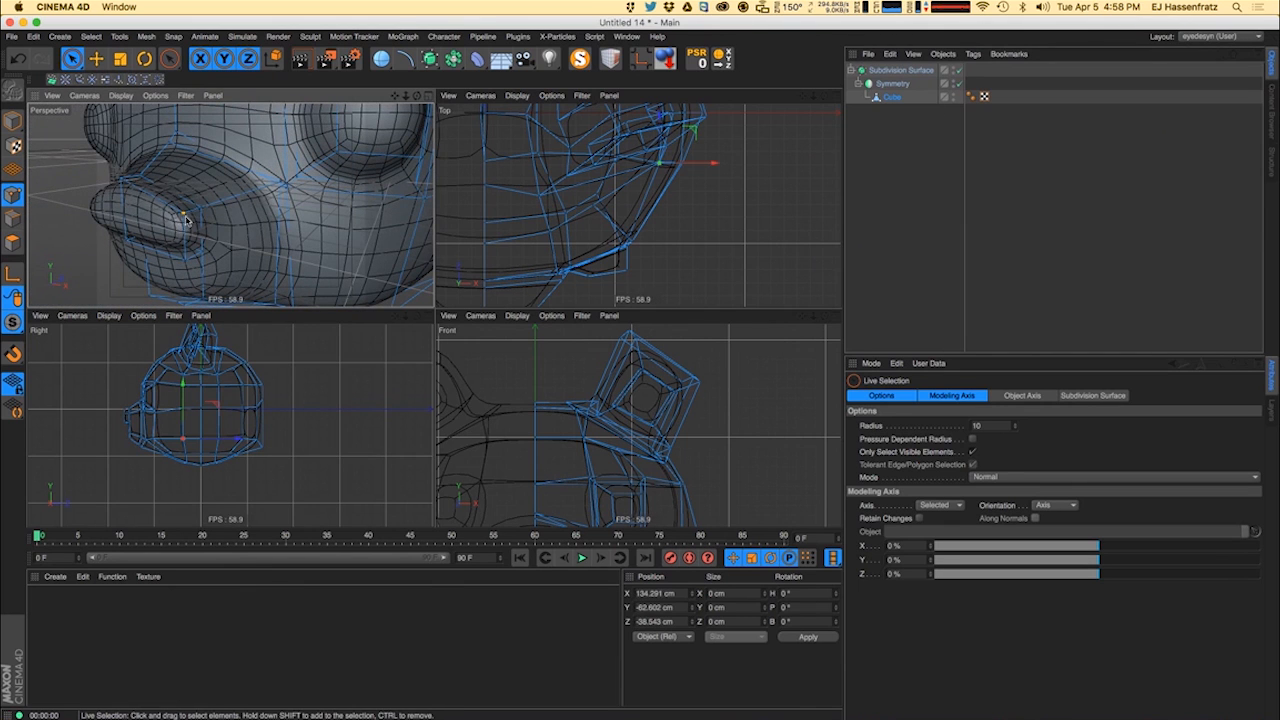
pyautogui.keyDown('alt'); pyautogui.moveTo(193, 278); pyautogui.dragTo(184, 240); pyautogui.keyUp('alt')
pyautogui.keyDown('alt'); pyautogui.moveTo(184, 242); pyautogui.dragTo(240, 226); pyautogui.keyUp('alt')
pyautogui.click(119, 177)
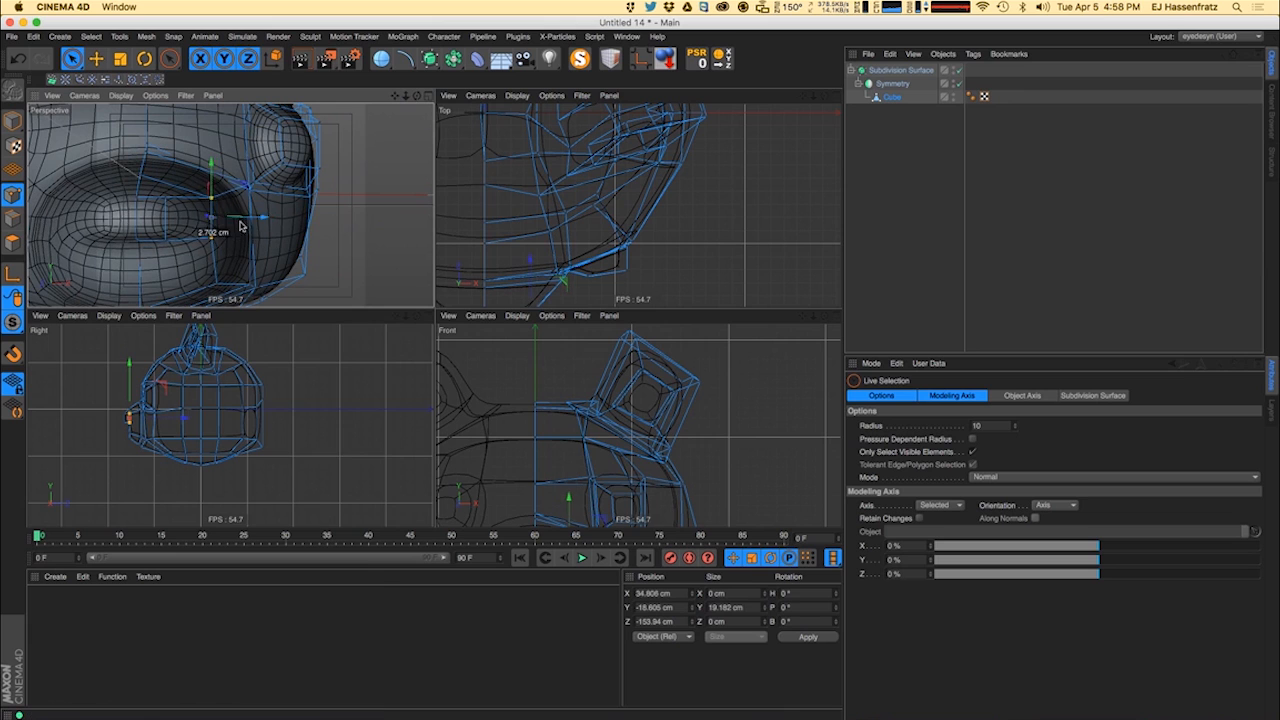
pyautogui.click(167, 240)
pyautogui.keyDown('alt'); pyautogui.moveTo(157, 243); pyautogui.dragTo(239, 171); pyautogui.keyUp('alt')
pyautogui.keyDown('shift'); pyautogui.click(145, 208); pyautogui.keyUp('shift')
pyautogui.scroll(-8, 184, 244)
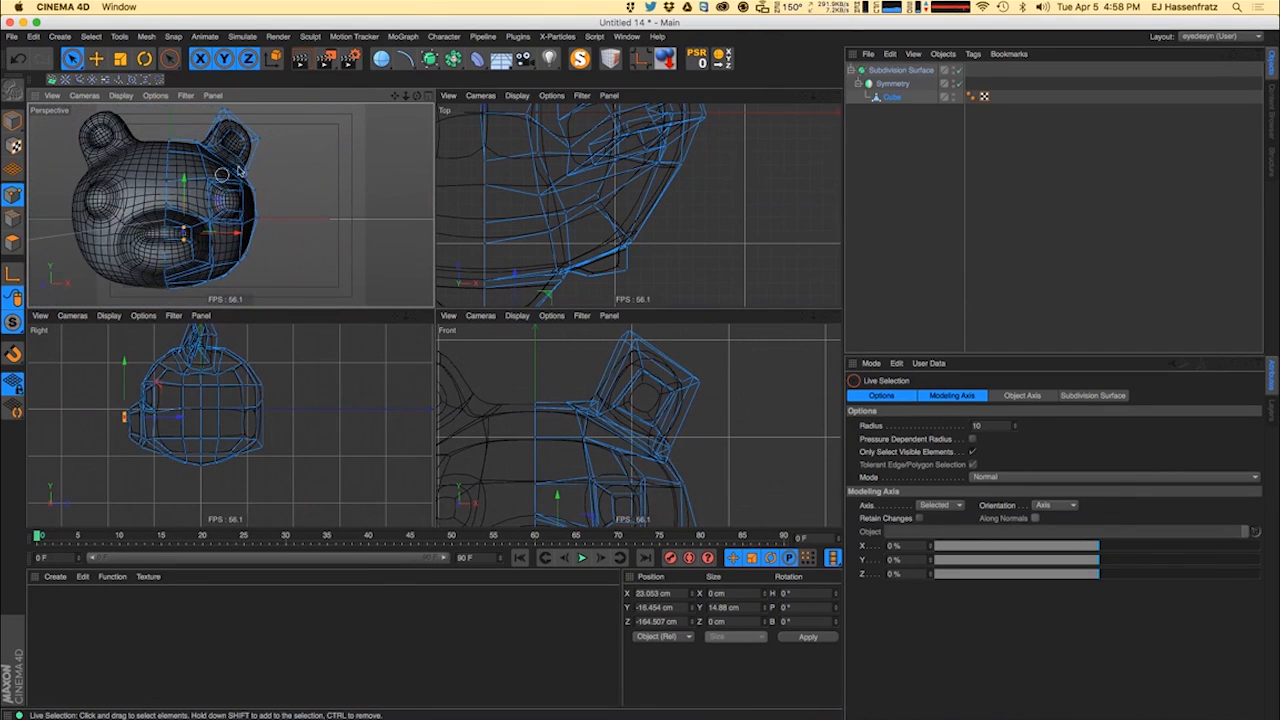
# - Use Rectangle Selection in the Front view to move the eye's points and the cheek points below it closer to the centre
pyautogui.scroll(-5, 693, 378)
pyautogui.moveTo(71, 58)
pyautogui.mouseDown()
pyautogui.moveTo(125, 124)
pyautogui.moveTo(142, 101)
pyautogui.mouseUp()
pyautogui.moveTo(630, 416); pyautogui.dragTo(693, 450)
pyautogui.keyDown('alt'); pyautogui.moveTo(662, 493); pyautogui.dragTo(646, 472, button='middle'); pyautogui.keyUp('alt')
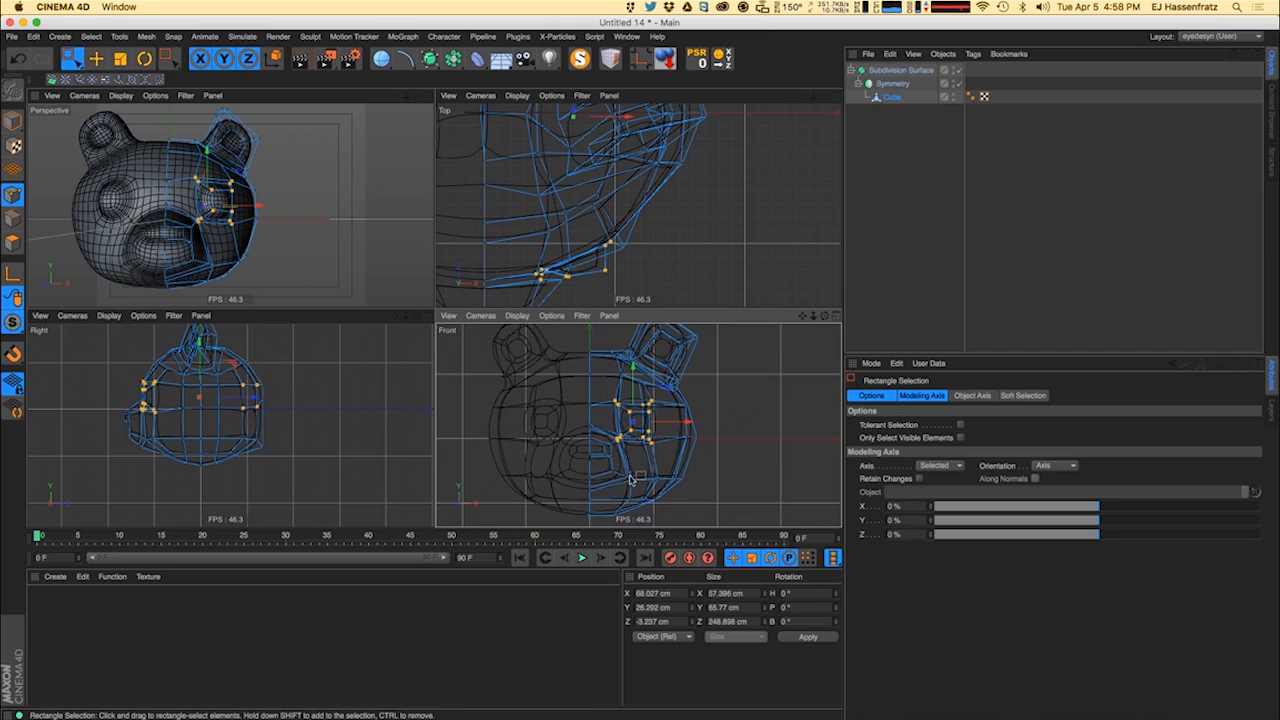
pyautogui.moveTo(670, 484); pyautogui.dragTo(672, 485)
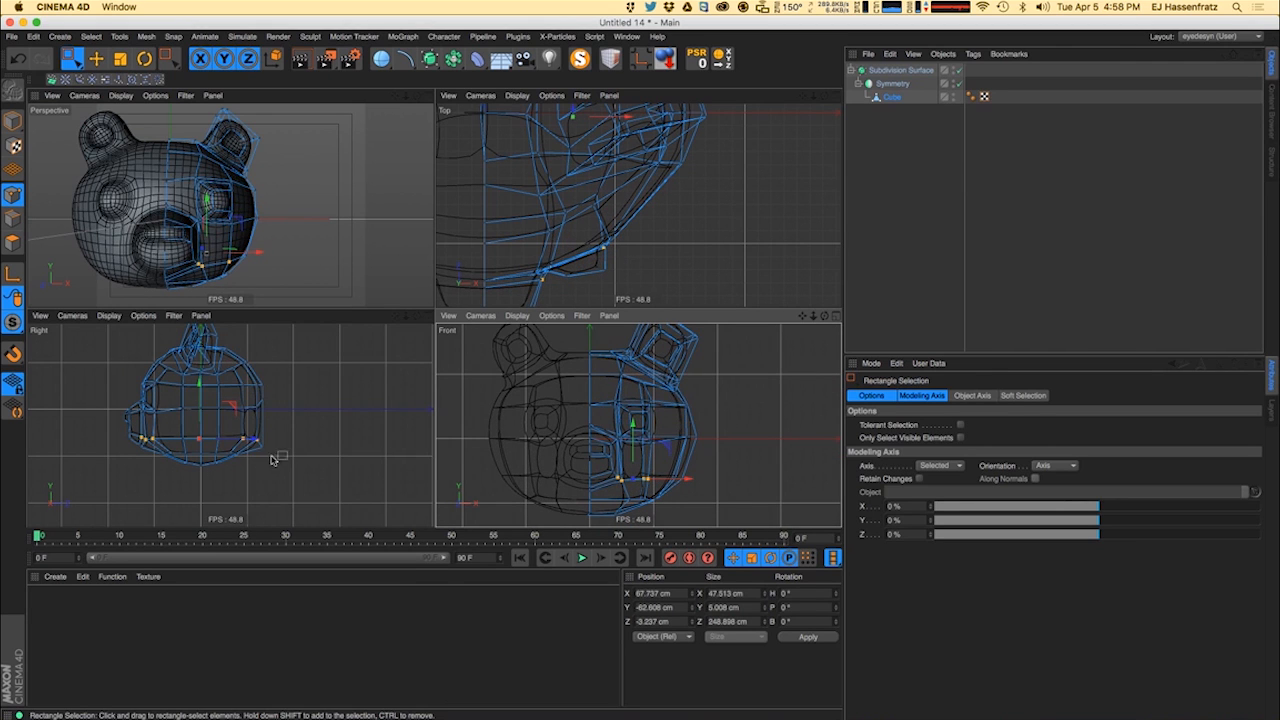
# - Select the lower centre point at the back of the head and raise it to Y about -41.9 cm
pyautogui.moveTo(261, 449); pyautogui.dragTo(281, 466)
pyautogui.scroll(3, 262, 466)
pyautogui.moveTo(277, 419); pyautogui.dragTo(254, 449)
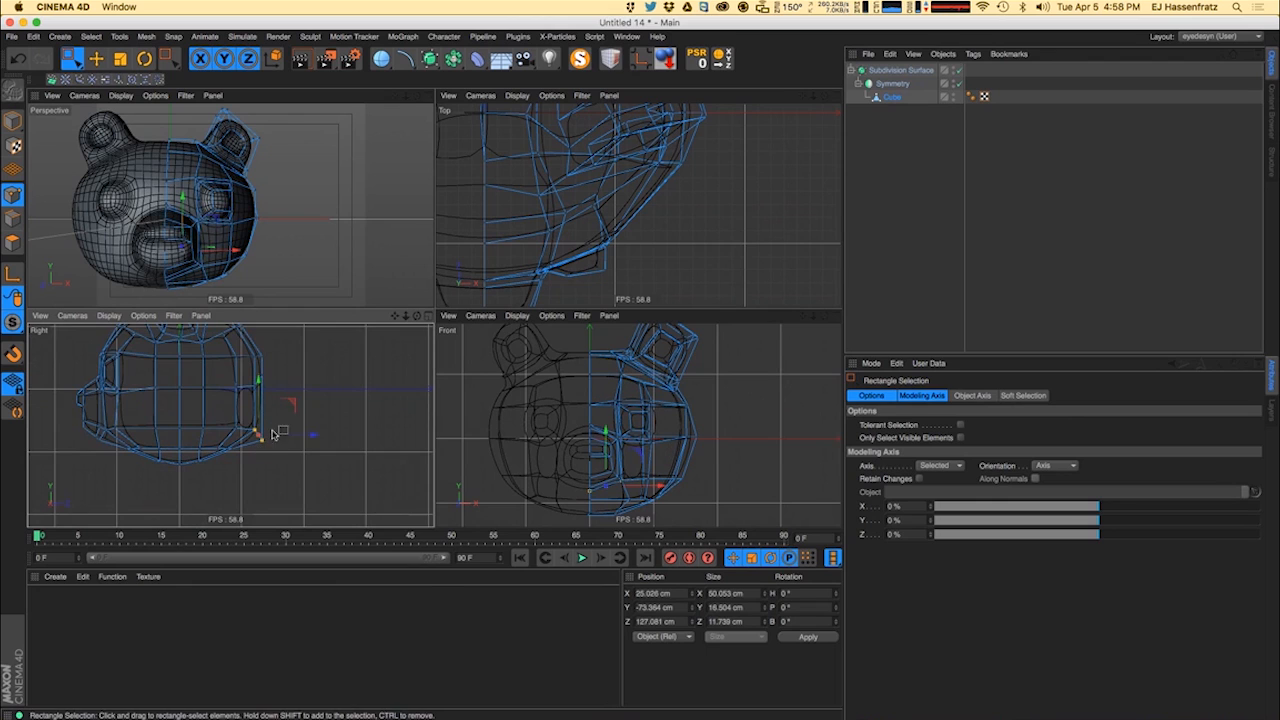
pyautogui.scroll(3, 273, 432)
pyautogui.moveTo(304, 404); pyautogui.dragTo(257, 455)
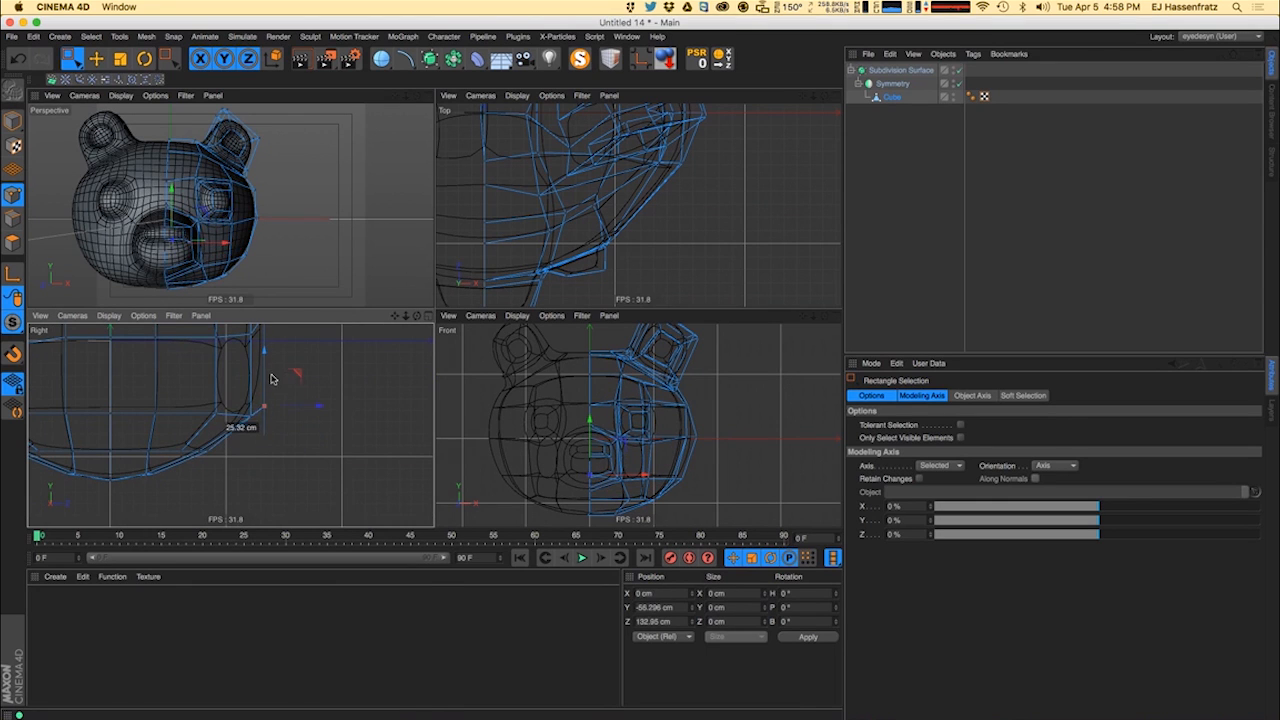
pyautogui.moveTo(271, 378)
pyautogui.mouseDown()
pyautogui.moveTo(255, 421)
pyautogui.moveTo(265, 354)
pyautogui.mouseUp()
pyautogui.keyDown('alt'); pyautogui.moveTo(248, 238); pyautogui.dragTo(285, 242); pyautogui.keyUp('alt')
pyautogui.keyDown('alt'); pyautogui.moveTo(265, 250); pyautogui.dragTo(309, 257, button='right'); pyautogui.keyUp('alt')
pyautogui.keyDown('alt'); pyautogui.moveTo(309, 257); pyautogui.dragTo(265, 258); pyautogui.keyUp('alt')
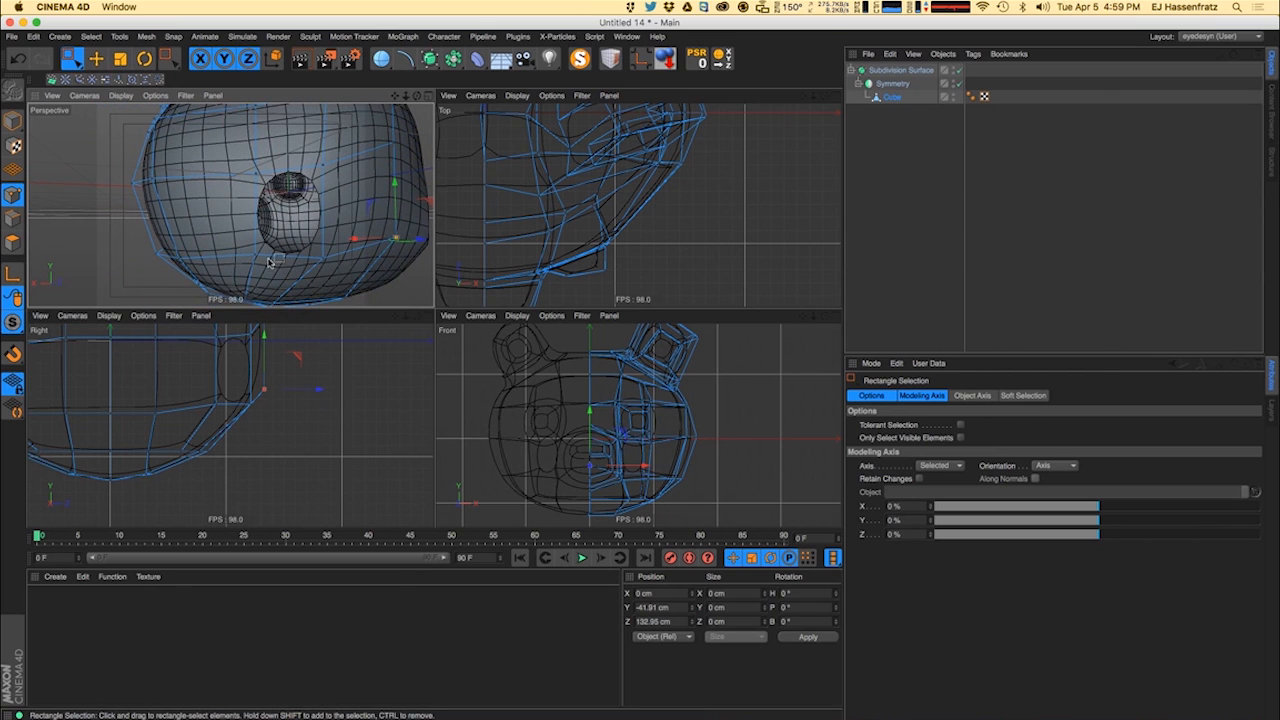
pyautogui.press('b')
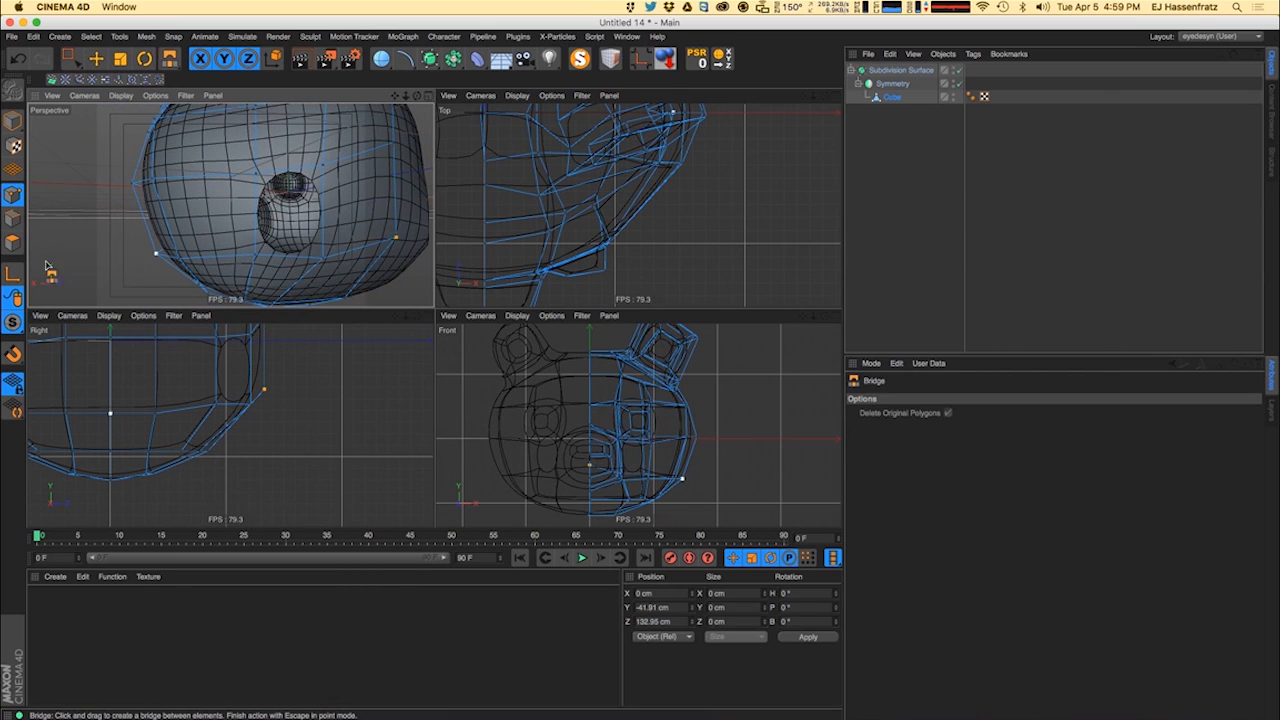
pyautogui.press('Return')
pyautogui.moveTo(290, 249); pyautogui.dragTo(296, 177)
pyautogui.press('e')
pyautogui.keyDown('alt'); pyautogui.moveTo(292, 228); pyautogui.dragTo(300, 256); pyautogui.keyUp('alt')
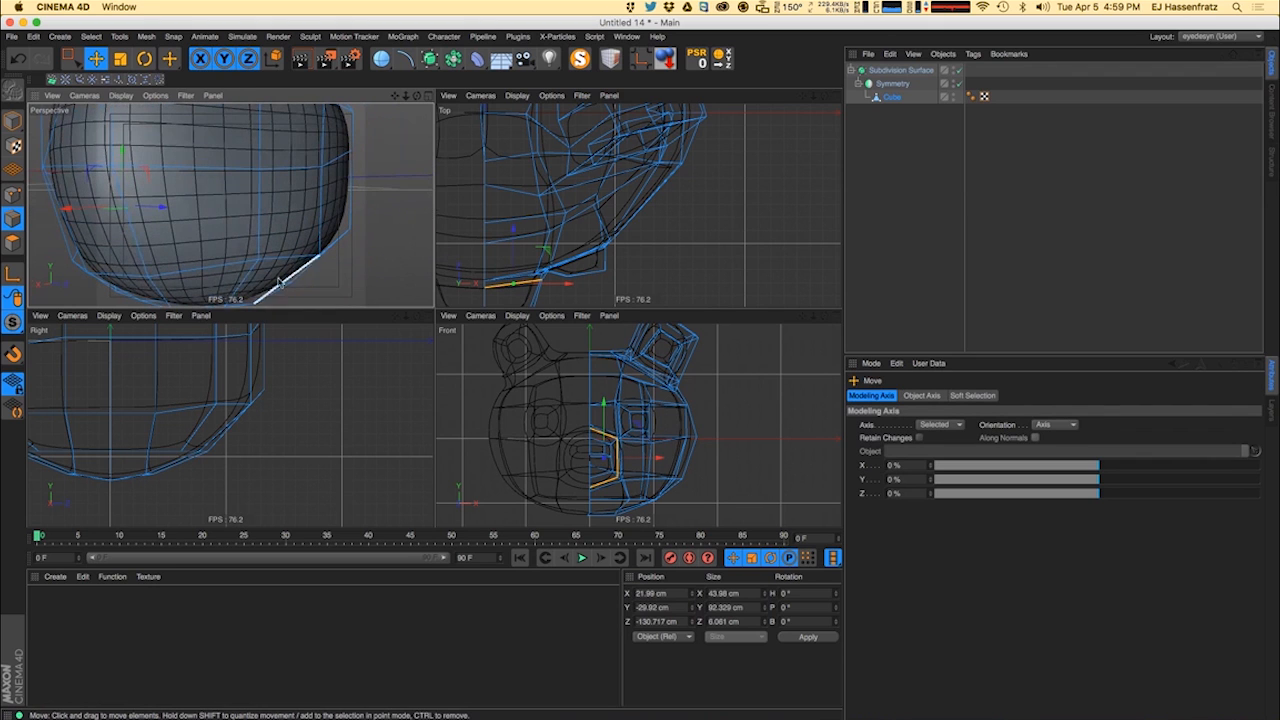
# - Return to point mode and raise the lower back point beside the centre seam to Y about -44.9 cm
pyautogui.click(13, 193)
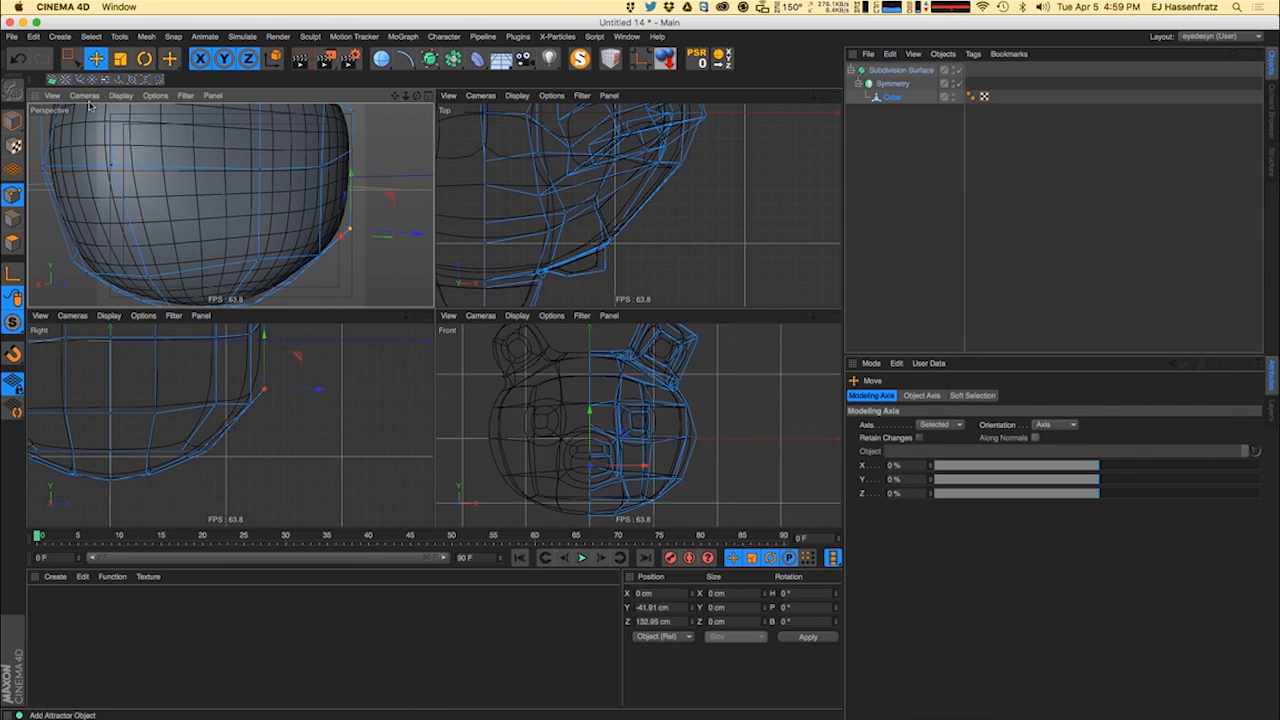
pyautogui.keyDown('alt'); pyautogui.moveTo(384, 252); pyautogui.dragTo(218, 240); pyautogui.keyUp('alt')
pyautogui.moveTo(323, 229); pyautogui.dragTo(323, 214)
# - Lower the middle centre point at the back of the head to Y about 12.7 cm and pull it slightly backward
pyautogui.scroll(3, 242, 435)
pyautogui.scroll(-4, 242, 435)
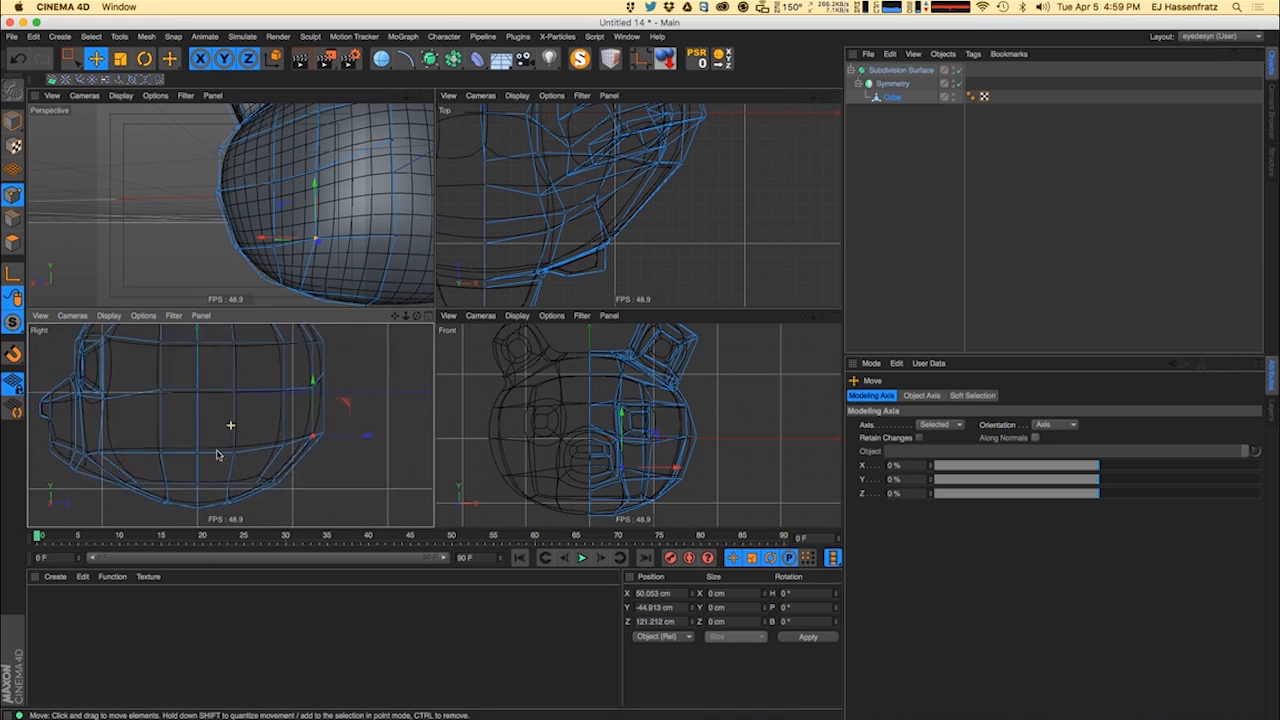
pyautogui.scroll(-1, 343, 383)
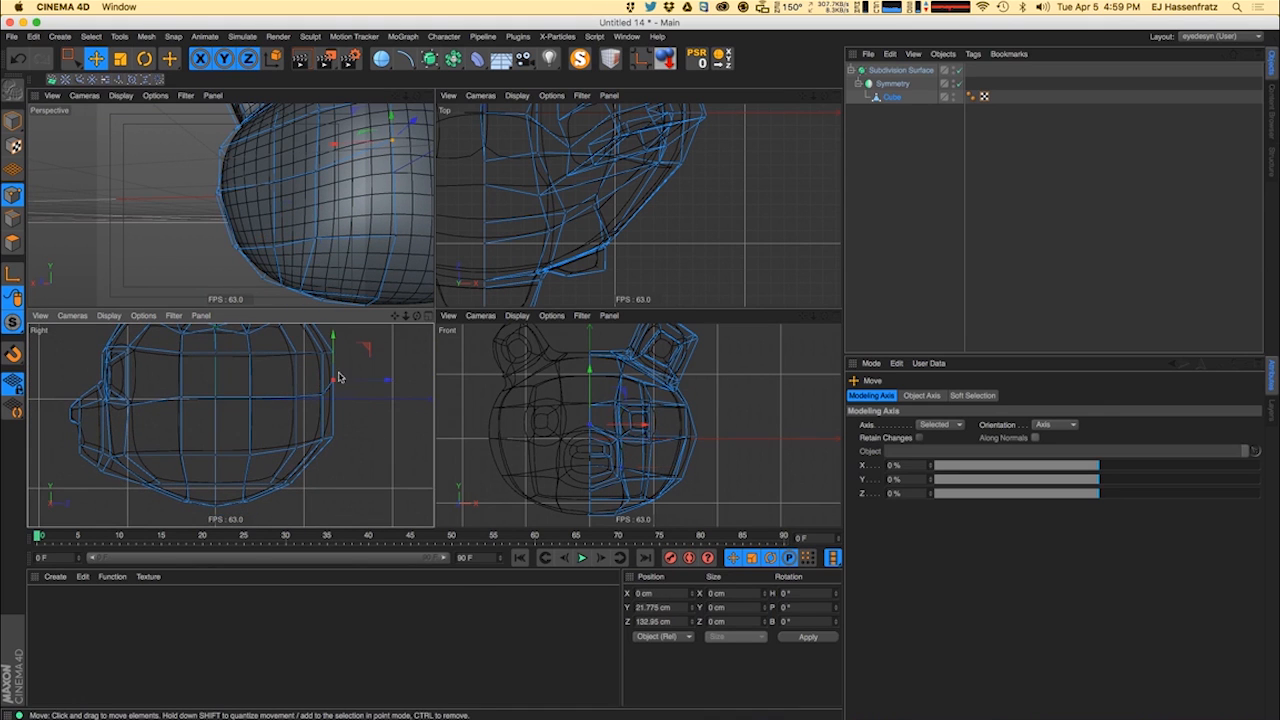
pyautogui.moveTo(339, 377); pyautogui.dragTo(331, 396)
pyautogui.press('0')
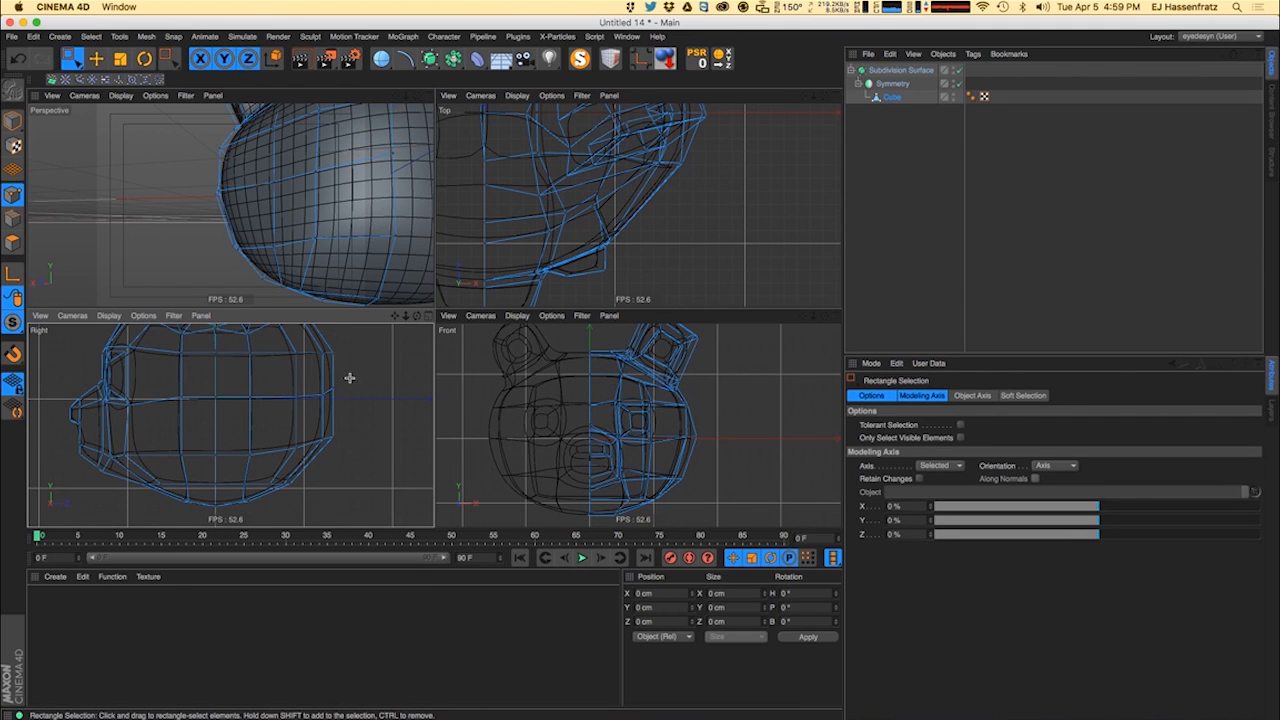
pyautogui.moveTo(329, 398); pyautogui.dragTo(330, 398)
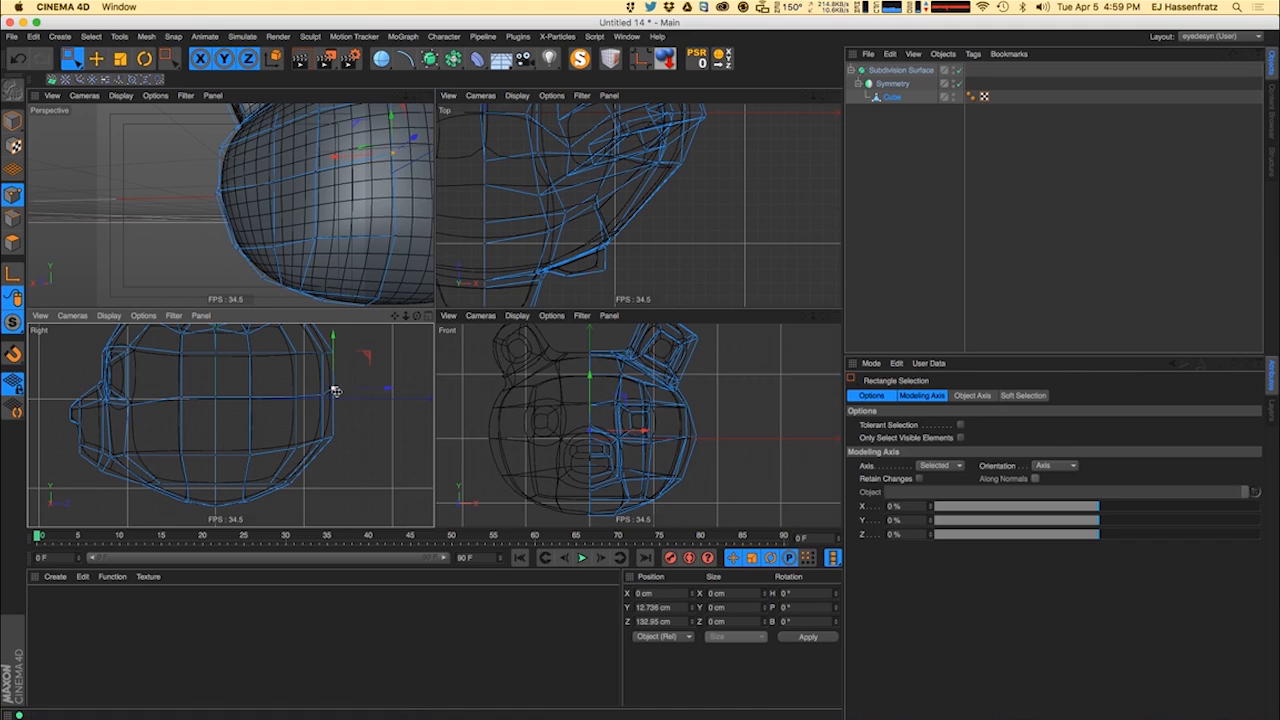
pyautogui.press('e')
pyautogui.moveTo(376, 360); pyautogui.dragTo(375, 360)
# - Rectangle-select the rear side points in the Top view and move them outward to X about 115.6 cm to round the back
pyautogui.keyDown('alt'); pyautogui.moveTo(251, 199); pyautogui.dragTo(425, 212); pyautogui.keyUp('alt')
pyautogui.keyDown('alt'); pyautogui.moveTo(542, 221); pyautogui.dragTo(665, 259, button='middle'); pyautogui.keyUp('alt')
pyautogui.scroll(-5, 690, 199)
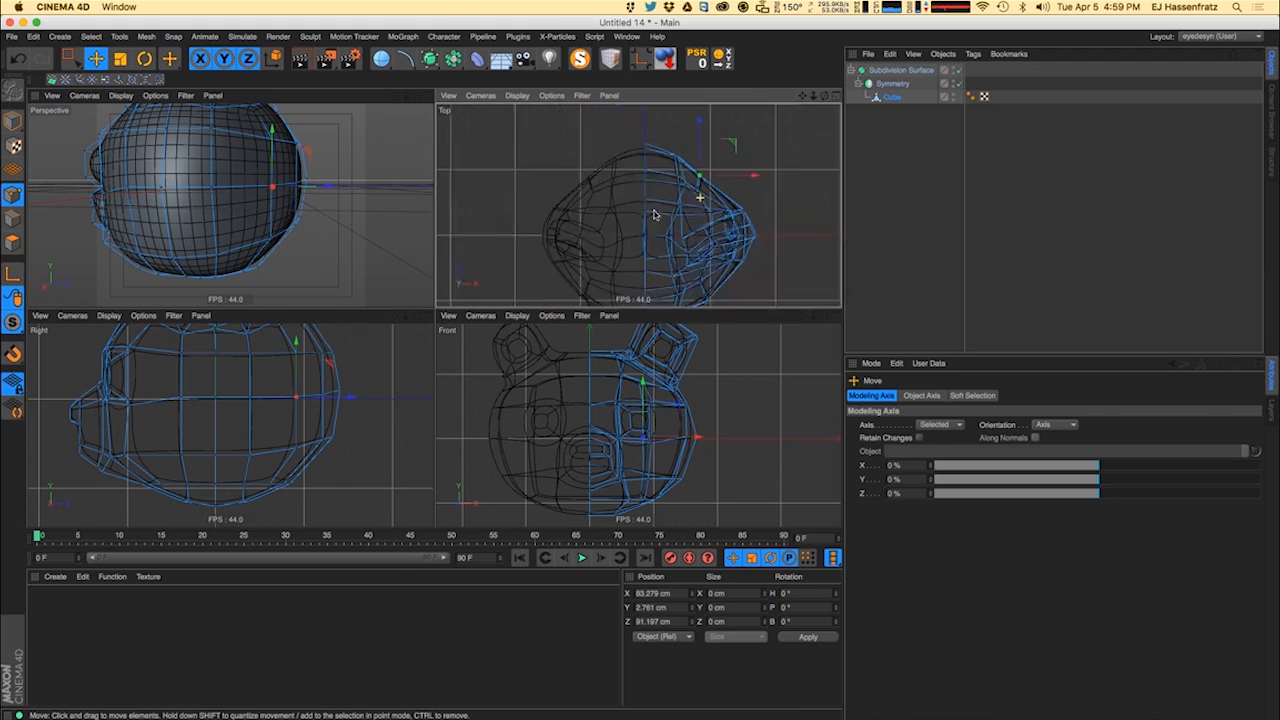
pyautogui.press('0')
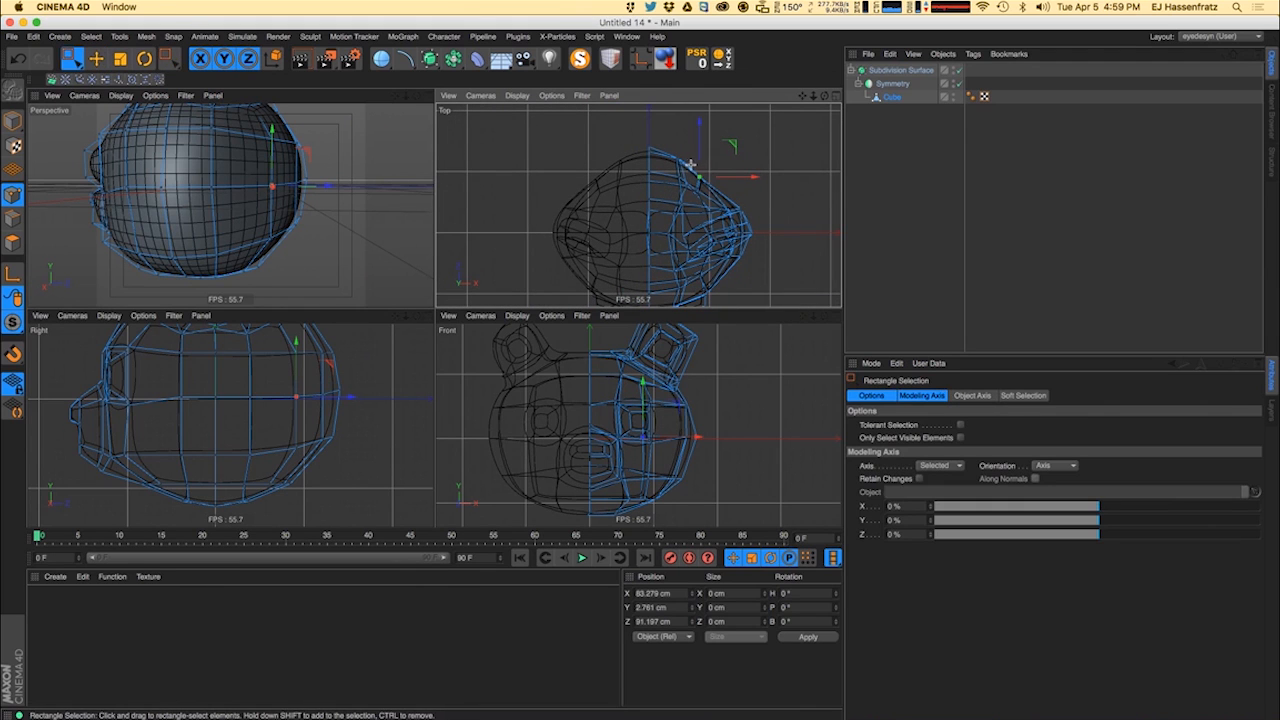
pyautogui.moveTo(737, 156); pyautogui.dragTo(749, 149)
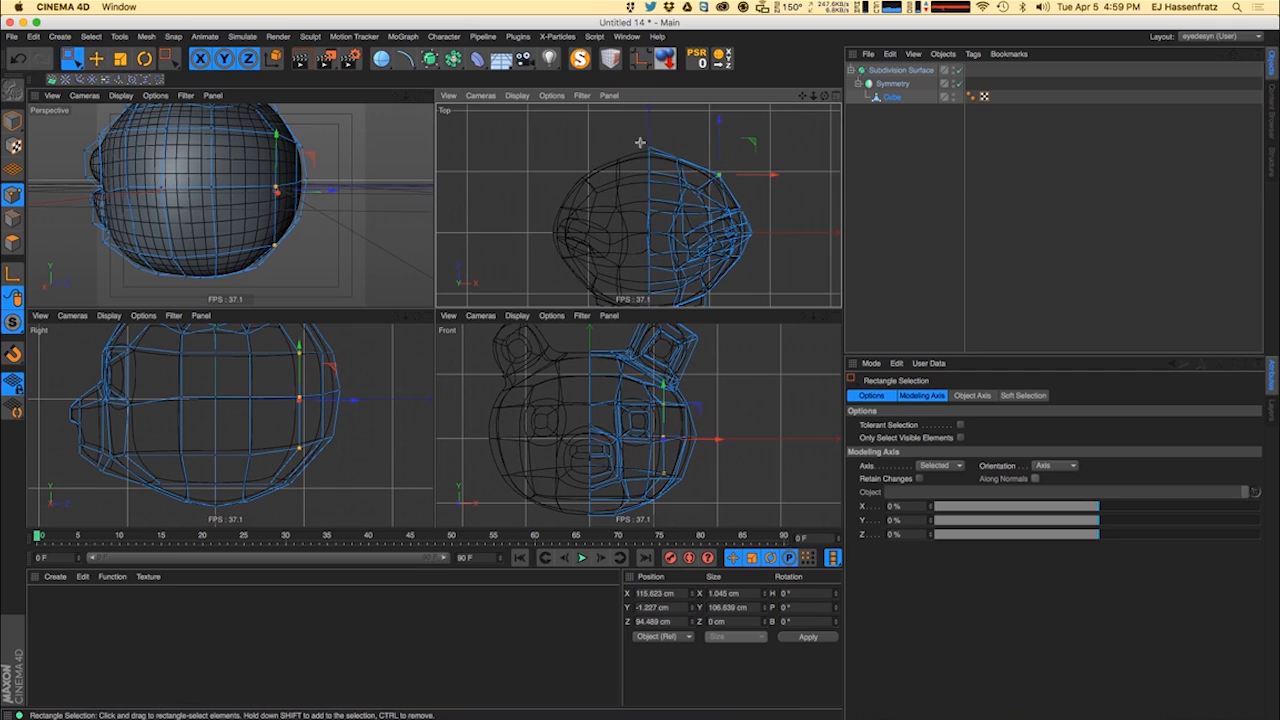
# - Rectangle-select the front side points of the face in the Top view and move them outward to X about 98.8 cm
pyautogui.moveTo(640, 142); pyautogui.dragTo(661, 162)
pyautogui.keyDown('alt'); pyautogui.moveTo(649, 215); pyautogui.dragTo(563, 167, button='middle'); pyautogui.keyUp('alt')
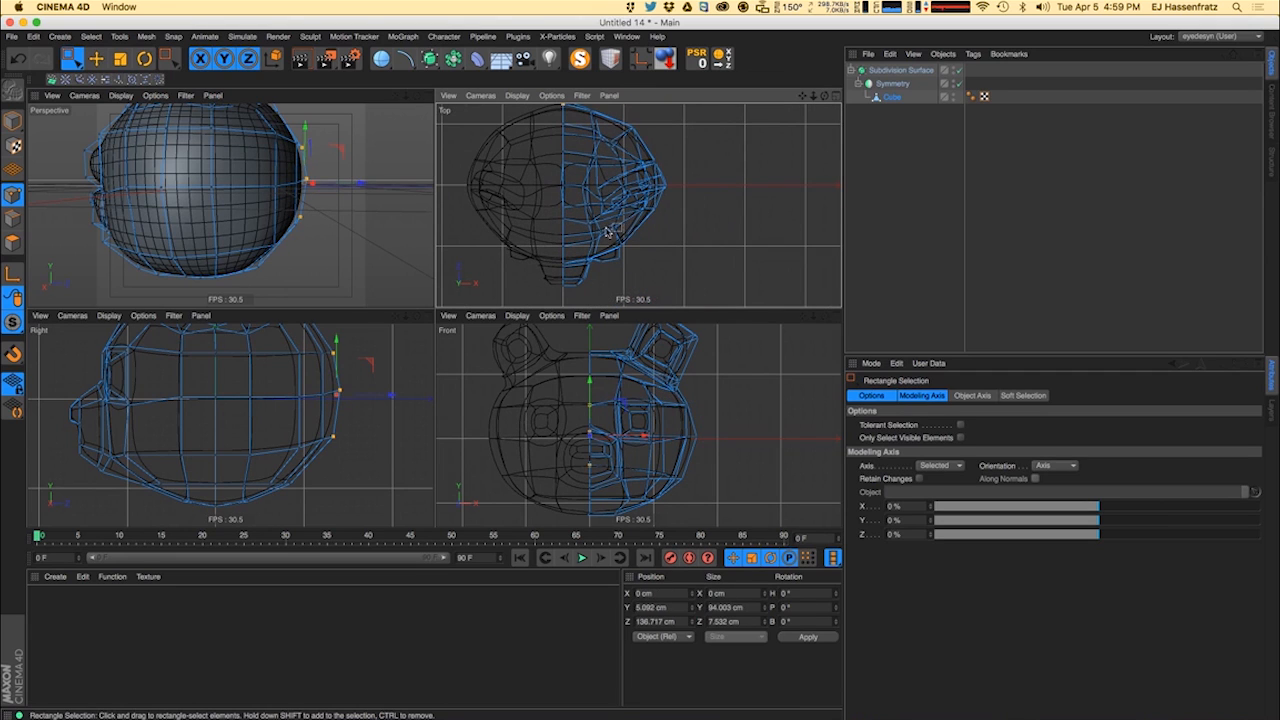
pyautogui.moveTo(610, 223); pyautogui.dragTo(649, 259)
pyautogui.moveTo(649, 205); pyautogui.dragTo(656, 208)
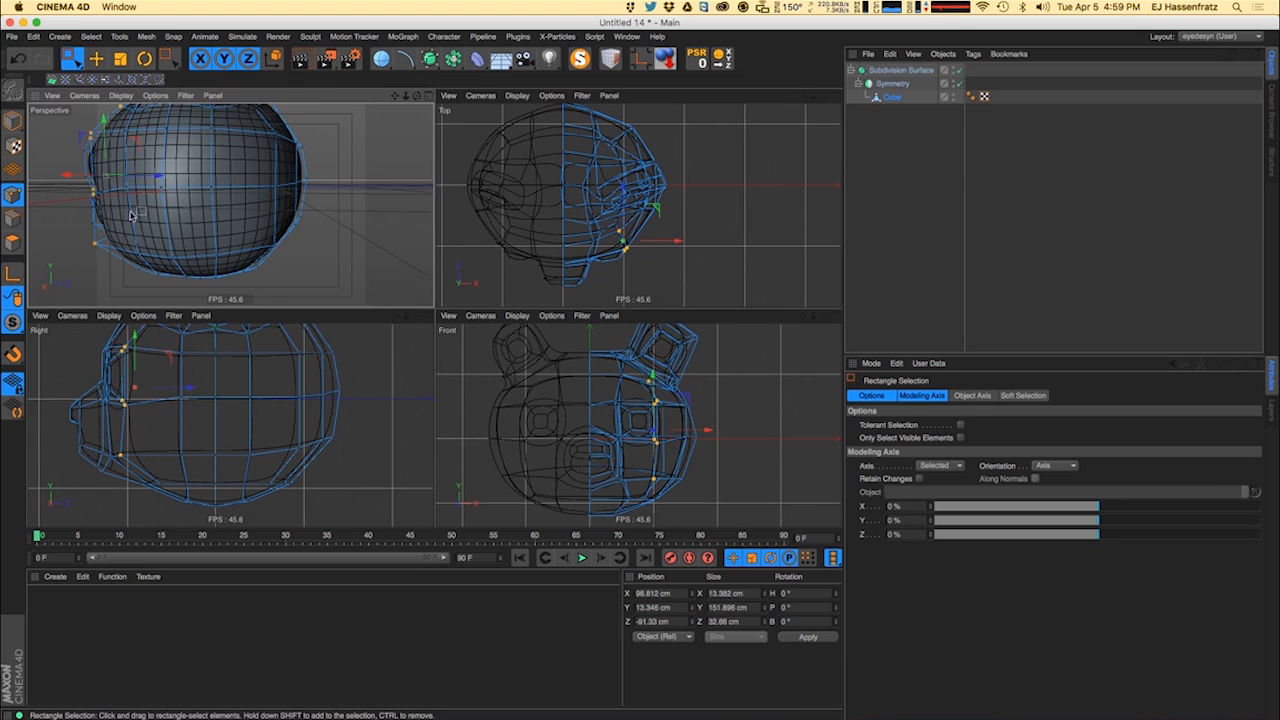
# - Examine the reshaped head from the front and preview the render
pyautogui.keyDown('alt'); pyautogui.moveTo(131, 212); pyautogui.dragTo(243, 252); pyautogui.keyUp('alt')
pyautogui.keyDown('alt'); pyautogui.moveTo(235, 246); pyautogui.dragTo(275, 256); pyautogui.keyUp('alt')
pyautogui.scroll(-8, 264, 205)
pyautogui.moveTo(264, 205)
pyautogui.keyDown('alt'); pyautogui.mouseDown()
pyautogui.moveTo(310, 206)
pyautogui.moveTo(281, 190)
pyautogui.mouseUp(); pyautogui.keyUp('alt')
pyautogui.press('super+r')
pyautogui.press('super+r')
pyautogui.scroll(6, 277, 192)
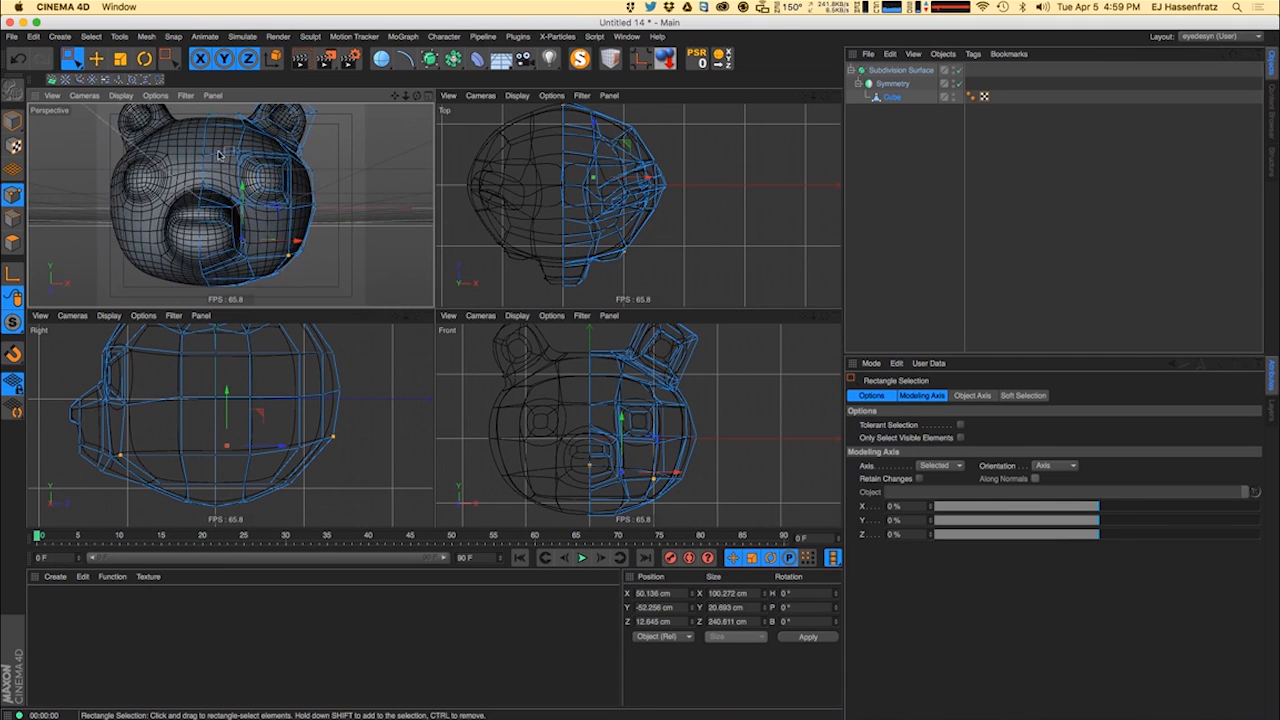
# - Select all of the nose's points at the snout's tip with Rectangle Selection in the Right view
pyautogui.keyDown('alt'); pyautogui.moveTo(204, 225); pyautogui.dragTo(97, 241); pyautogui.keyUp('alt')
pyautogui.moveTo(155, 194); pyautogui.dragTo(225, 236)
pyautogui.keyDown('alt'); pyautogui.moveTo(128, 424); pyautogui.dragTo(205, 424, button='middle'); pyautogui.keyUp('alt')
pyautogui.moveTo(98, 386); pyautogui.dragTo(186, 434)
pyautogui.scroll(6, 158, 385)
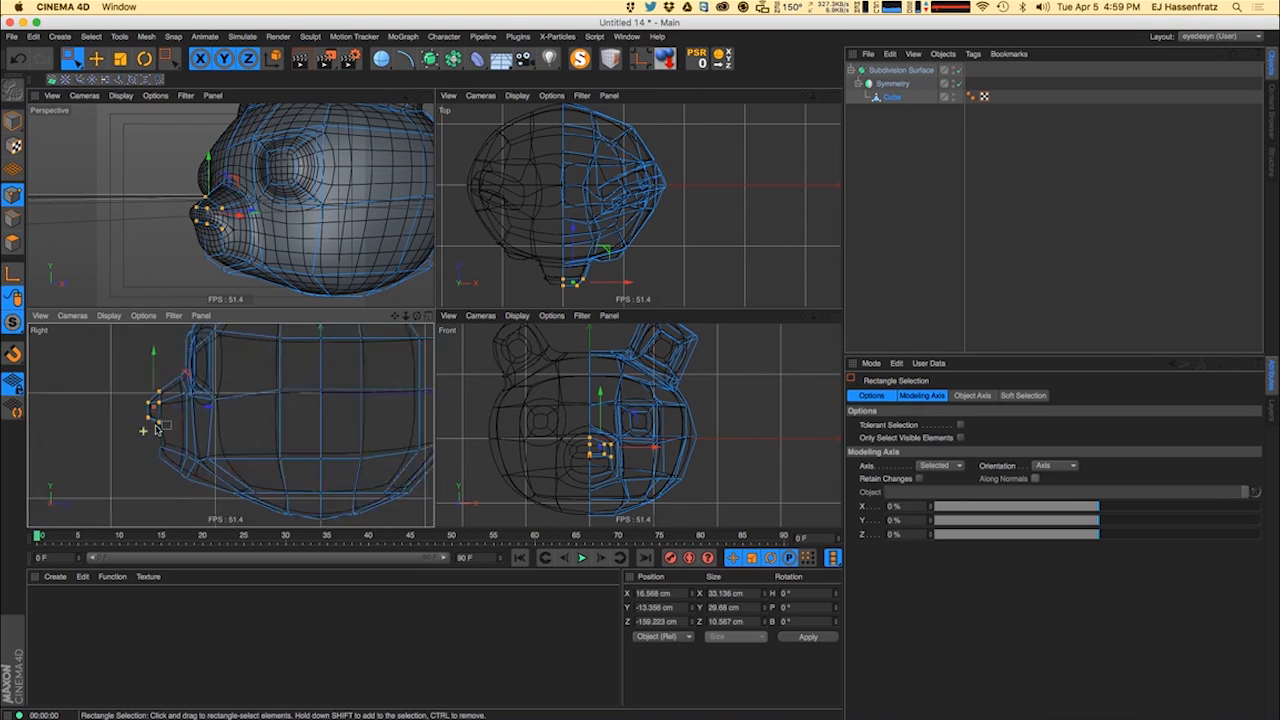
# - Scale the selected snout-tip points down to a height of about 24.8 cm and preview-render the head from side and front
pyautogui.press('t')
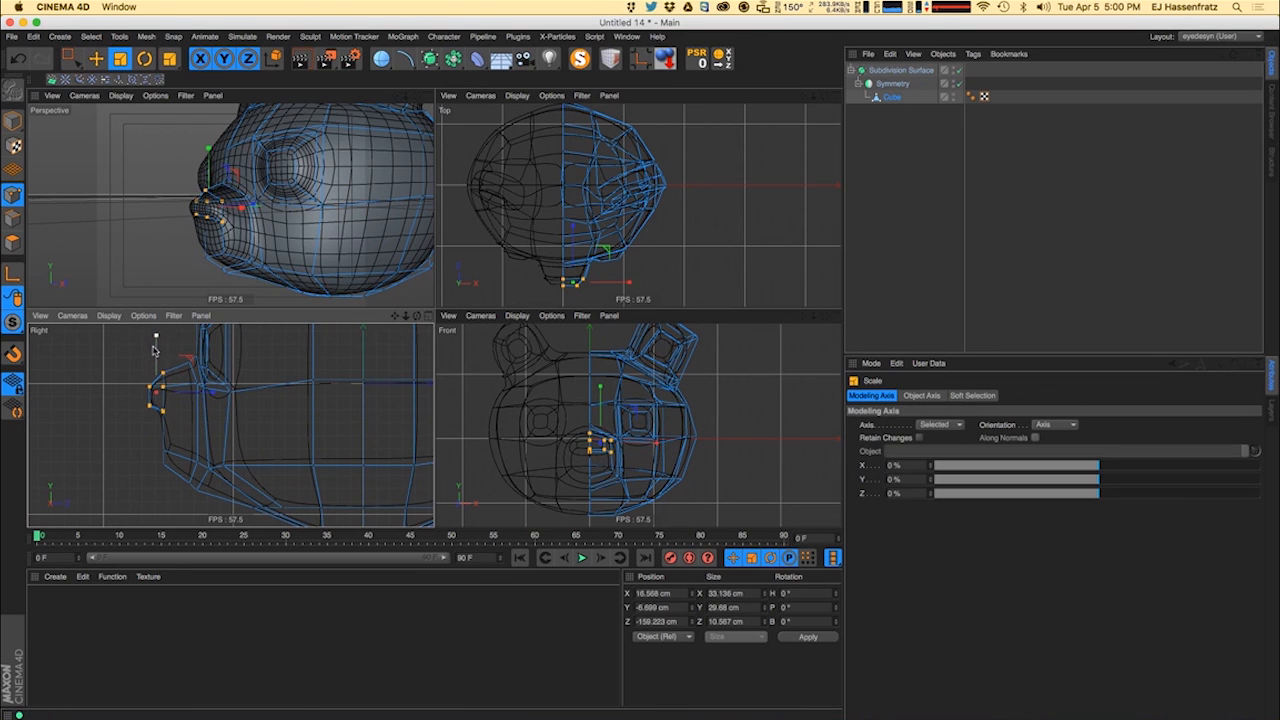
pyautogui.press('super+r')
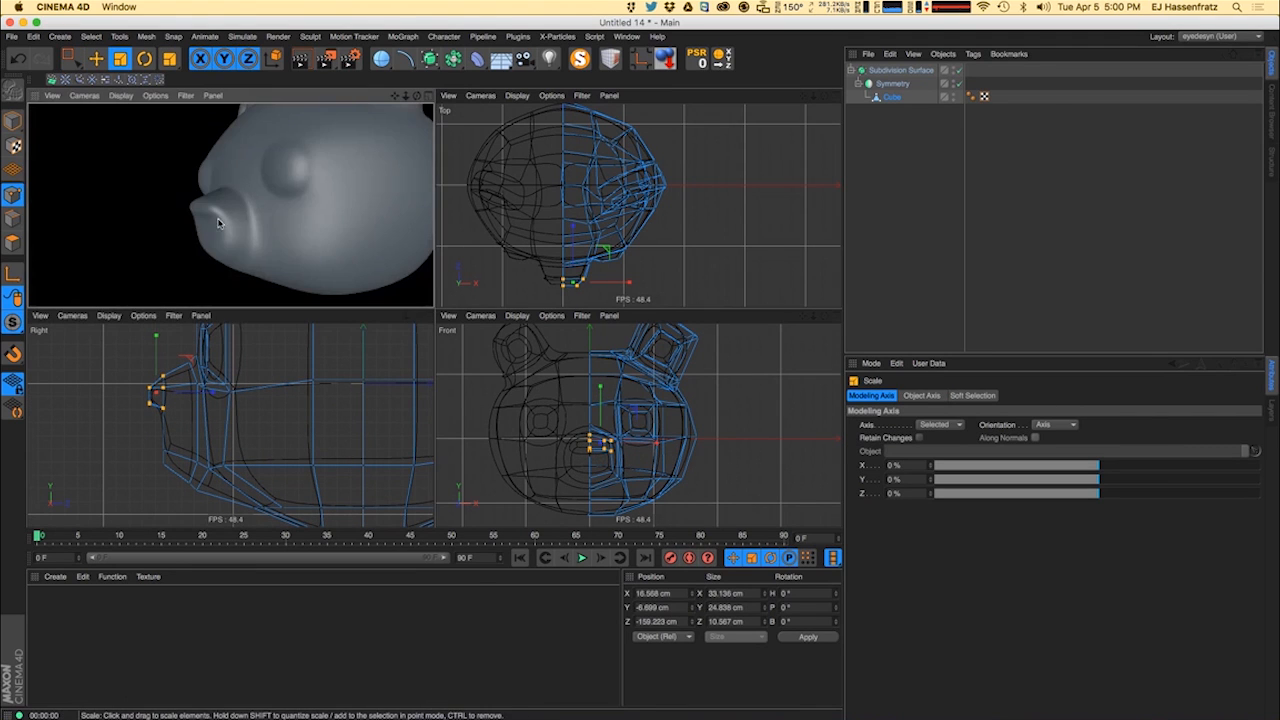
pyautogui.keyDown('alt'); pyautogui.moveTo(217, 224); pyautogui.dragTo(312, 228); pyautogui.keyUp('alt')
pyautogui.keyDown('alt'); pyautogui.moveTo(312, 228); pyautogui.dragTo(275, 241, button='right'); pyautogui.keyUp('alt')
pyautogui.press('super+r')
pyautogui.keyDown('alt'); pyautogui.moveTo(269, 242); pyautogui.dragTo(290, 241); pyautogui.keyUp('alt')
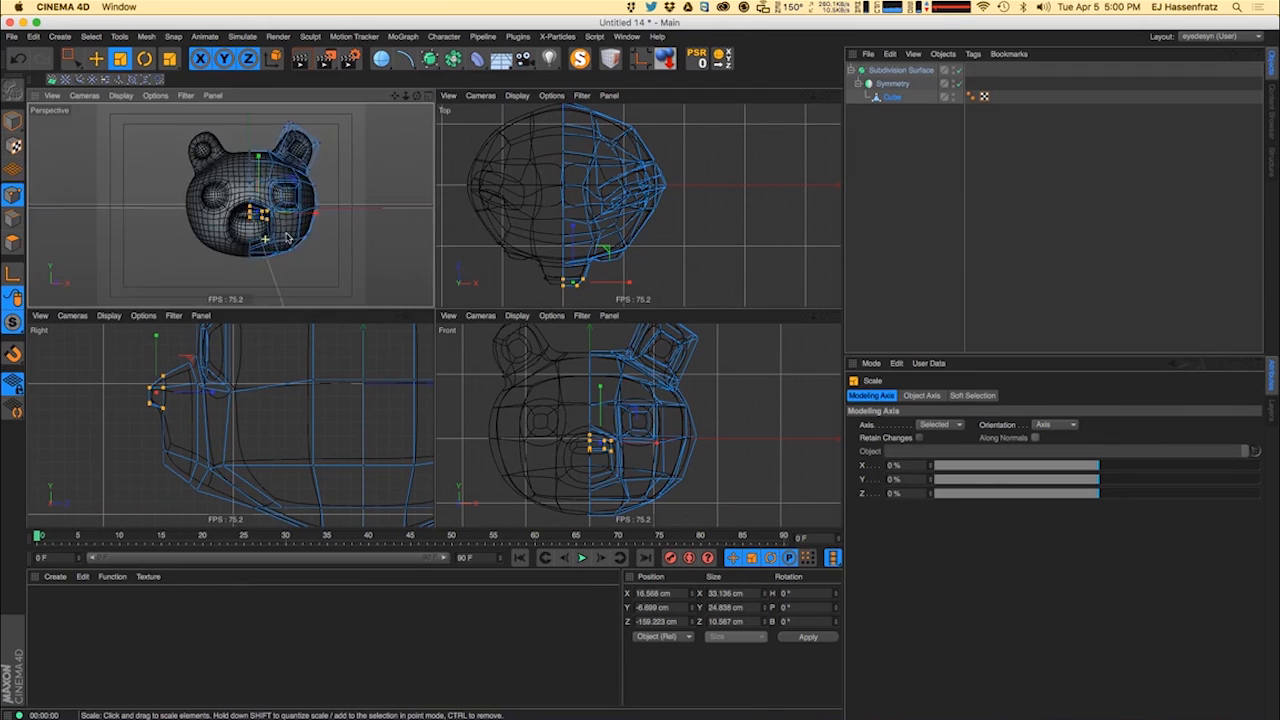
pyautogui.press('super+r')
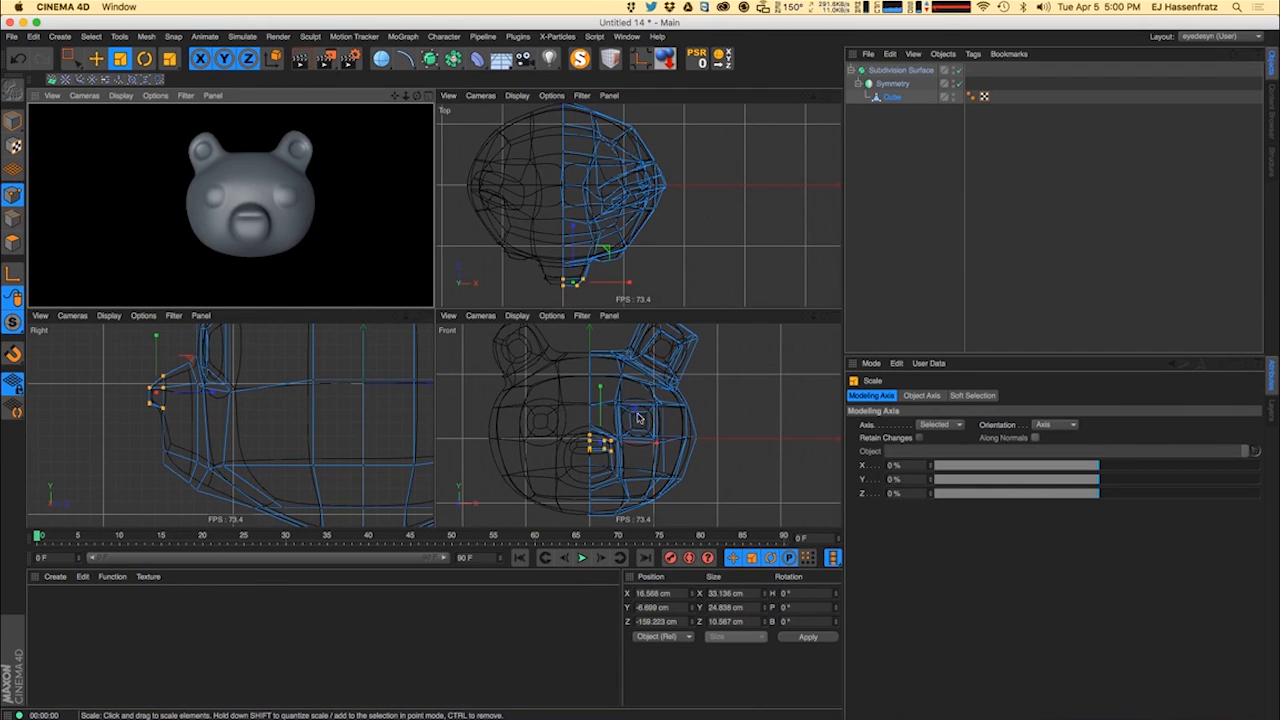
pyautogui.press('0')
pyautogui.moveTo(606, 398); pyautogui.dragTo(673, 425)
pyautogui.press('t')
pyautogui.press('e')
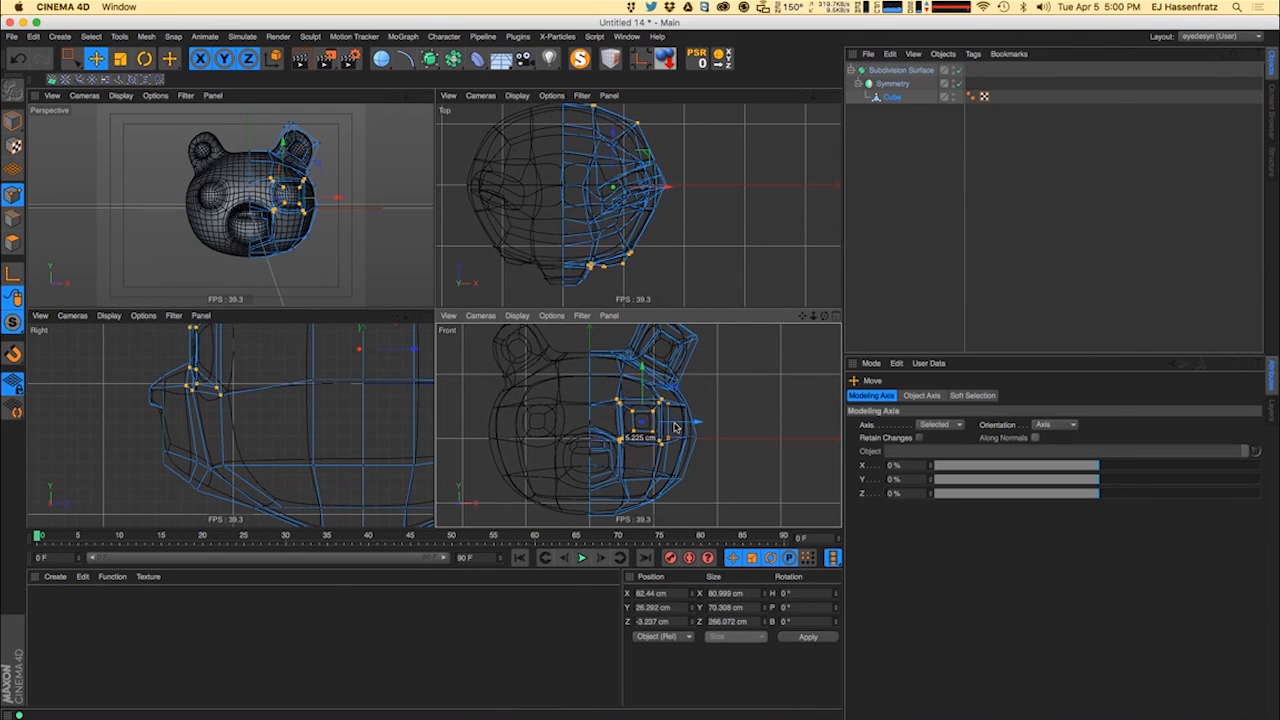
pyautogui.scroll(5, 650, 441)
pyautogui.press('super+z')
pyautogui.scroll(3, 632, 443)
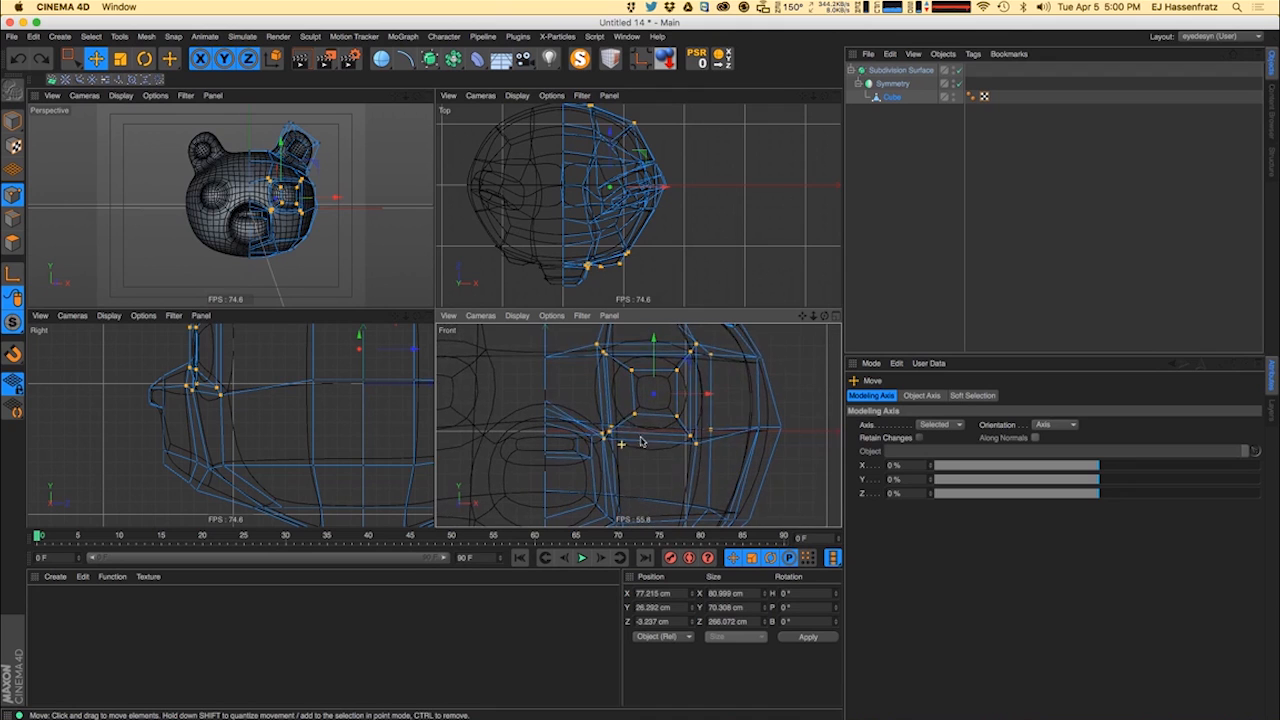
pyautogui.press('super+z')
pyautogui.click(21, 59)
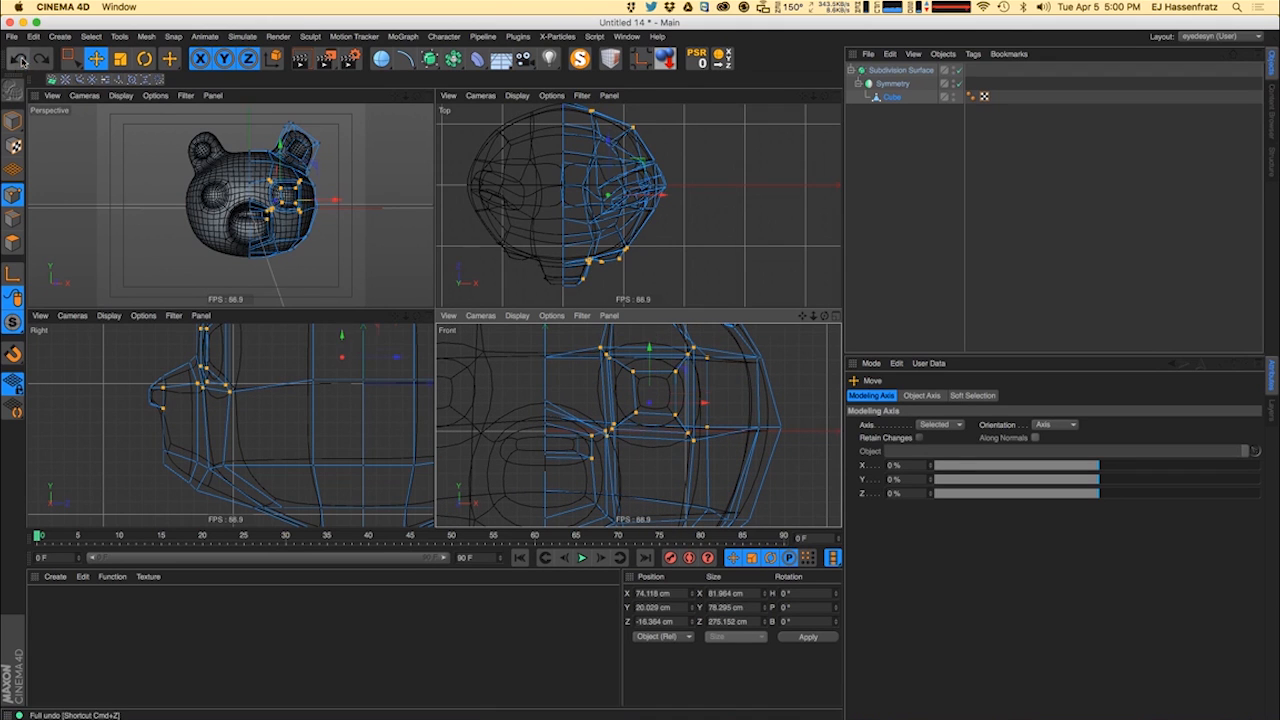
pyautogui.click(17, 60)
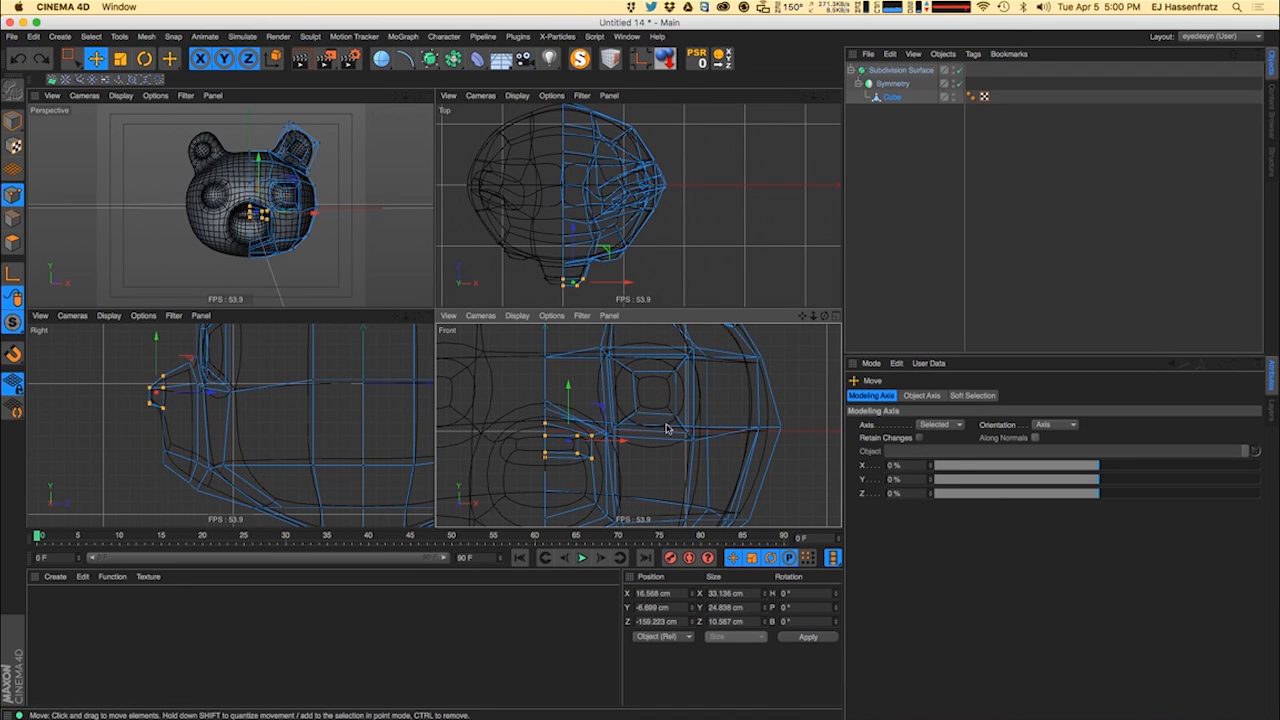
# - Select only the front eye-socket points, excluding the centre-line point, move them to about X 63.4, Y 23.9 cm, and preview the result
pyautogui.press('0')
pyautogui.scroll(-3, 211, 440)
pyautogui.keyDown('alt'); pyautogui.moveTo(201, 358); pyautogui.dragTo(210, 401, button='middle'); pyautogui.keyUp('alt')
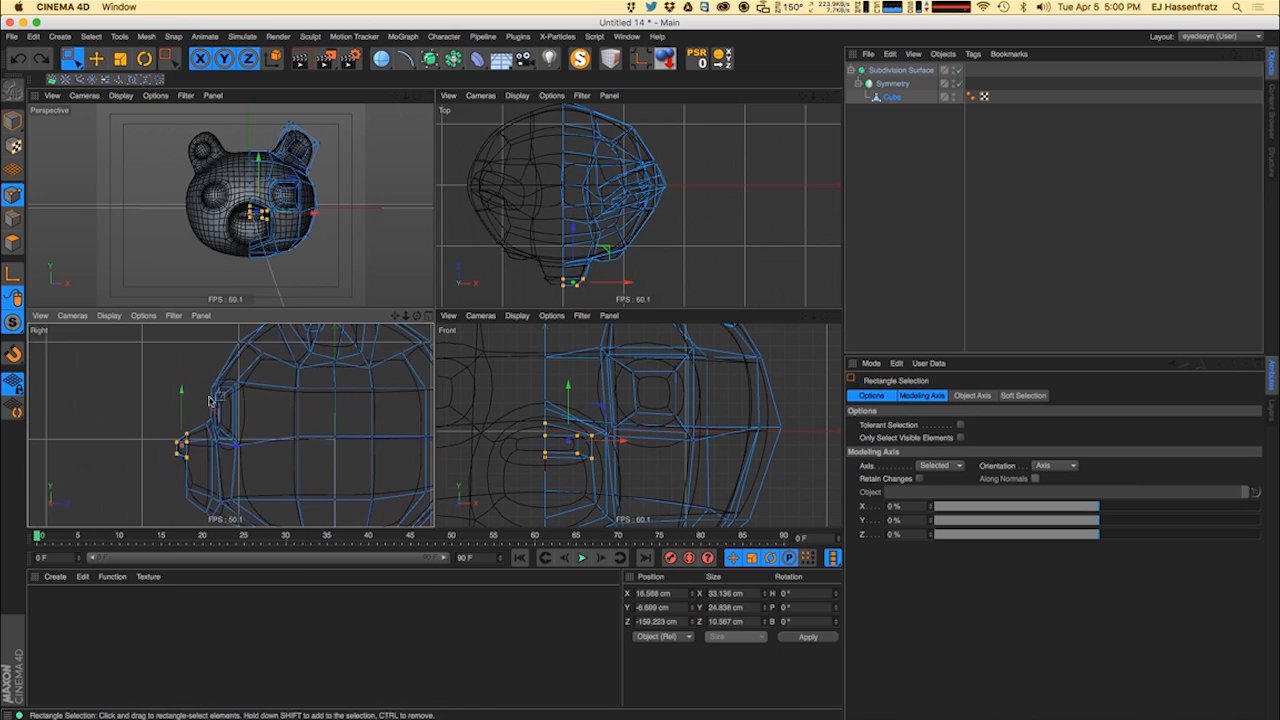
pyautogui.moveTo(207, 365); pyautogui.dragTo(274, 466)
pyautogui.moveTo(211, 441); pyautogui.dragTo(216, 460)
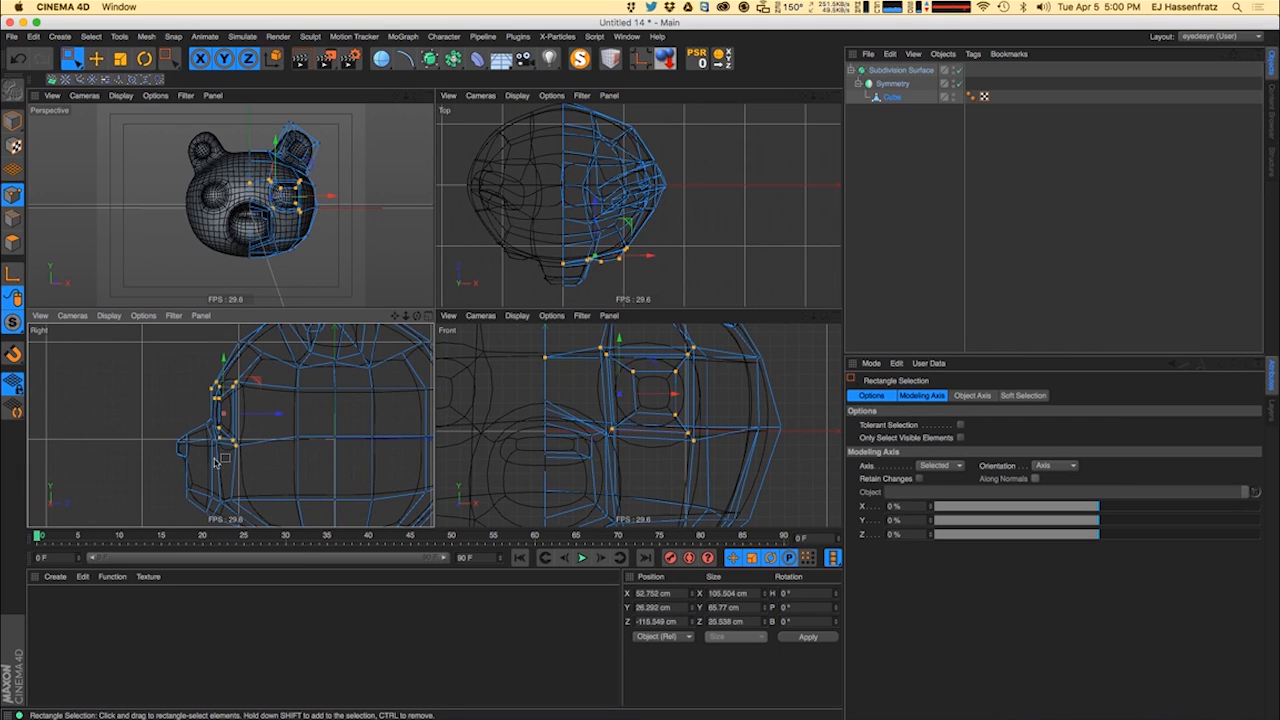
pyautogui.keyDown('ctrl'); pyautogui.moveTo(521, 344); pyautogui.dragTo(564, 375); pyautogui.keyUp('ctrl')
pyautogui.press('e')
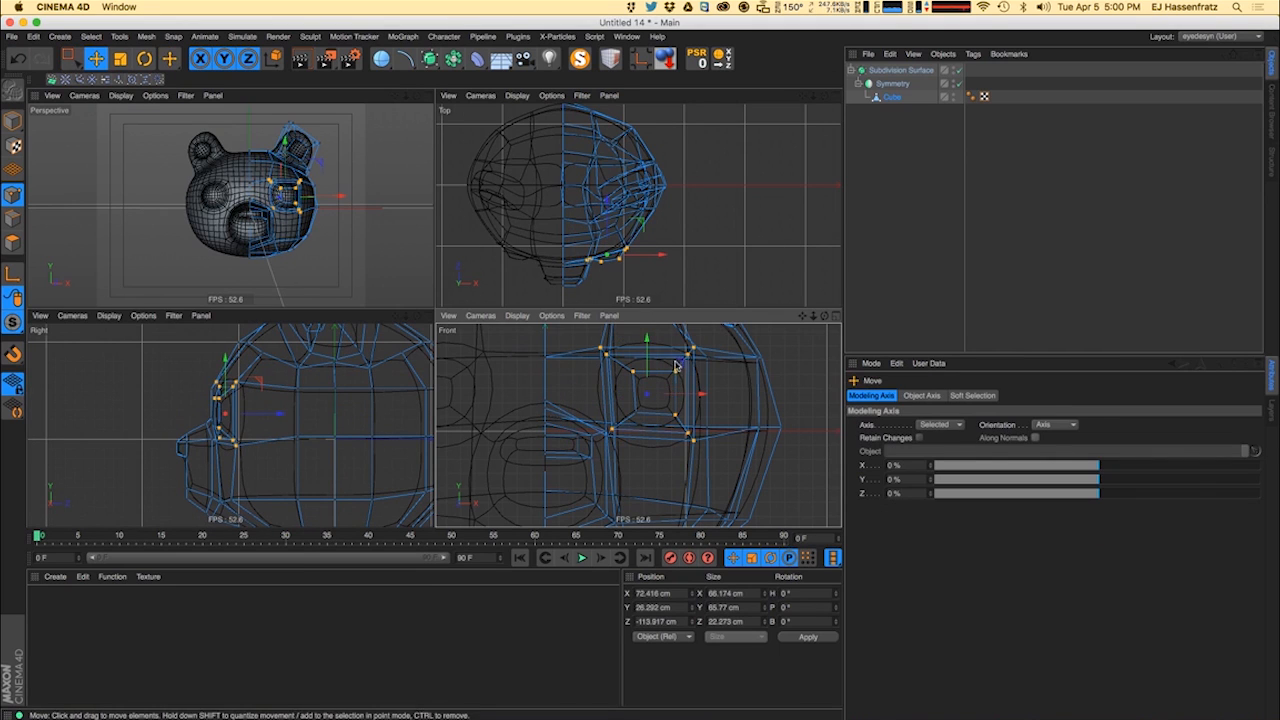
pyautogui.keyDown('alt'); pyautogui.moveTo(549, 192); pyautogui.dragTo(552, 205, button='middle'); pyautogui.keyUp('alt')
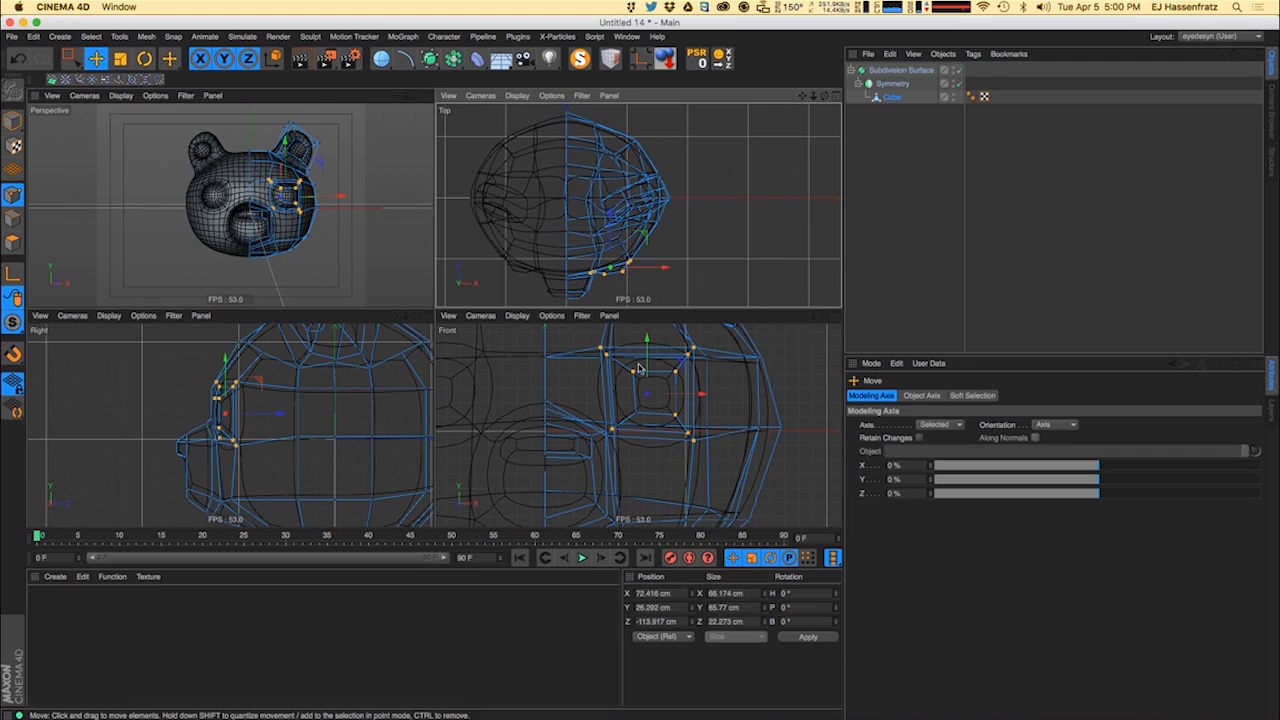
pyautogui.moveTo(688, 366); pyautogui.dragTo(670, 370)
pyautogui.press('super+r')
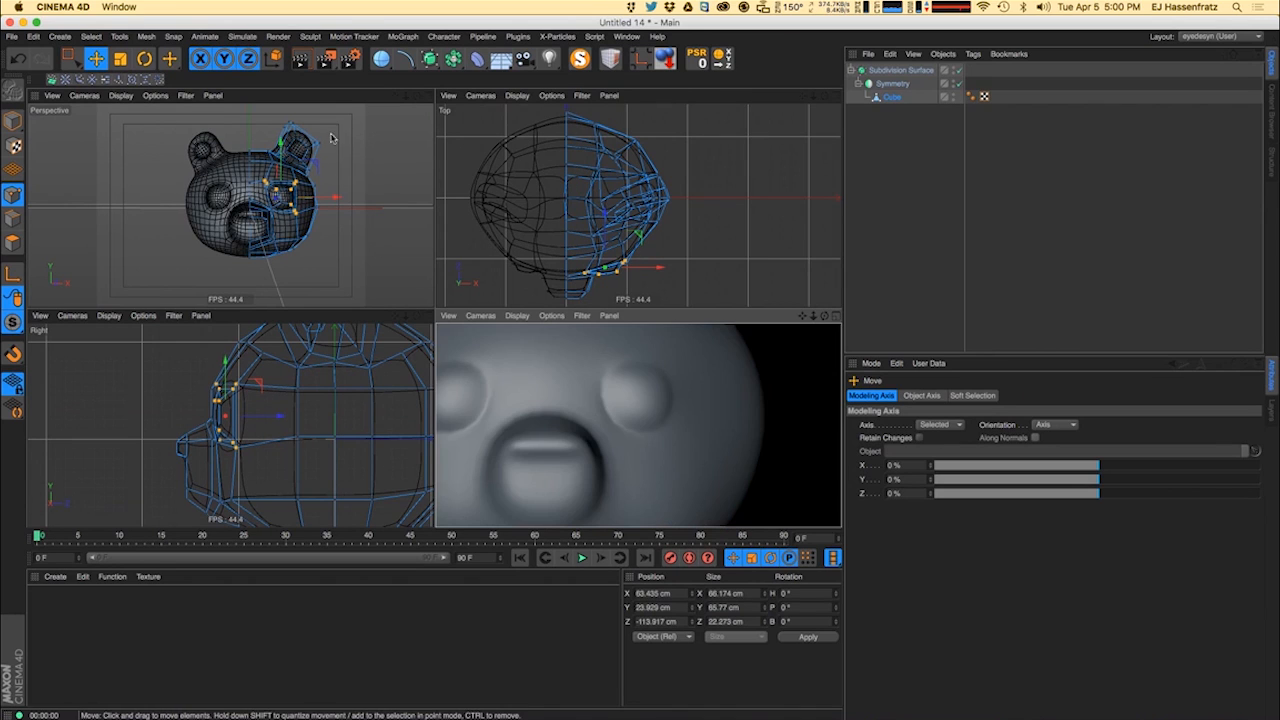
pyautogui.click(350, 98)
pyautogui.press('super+r')
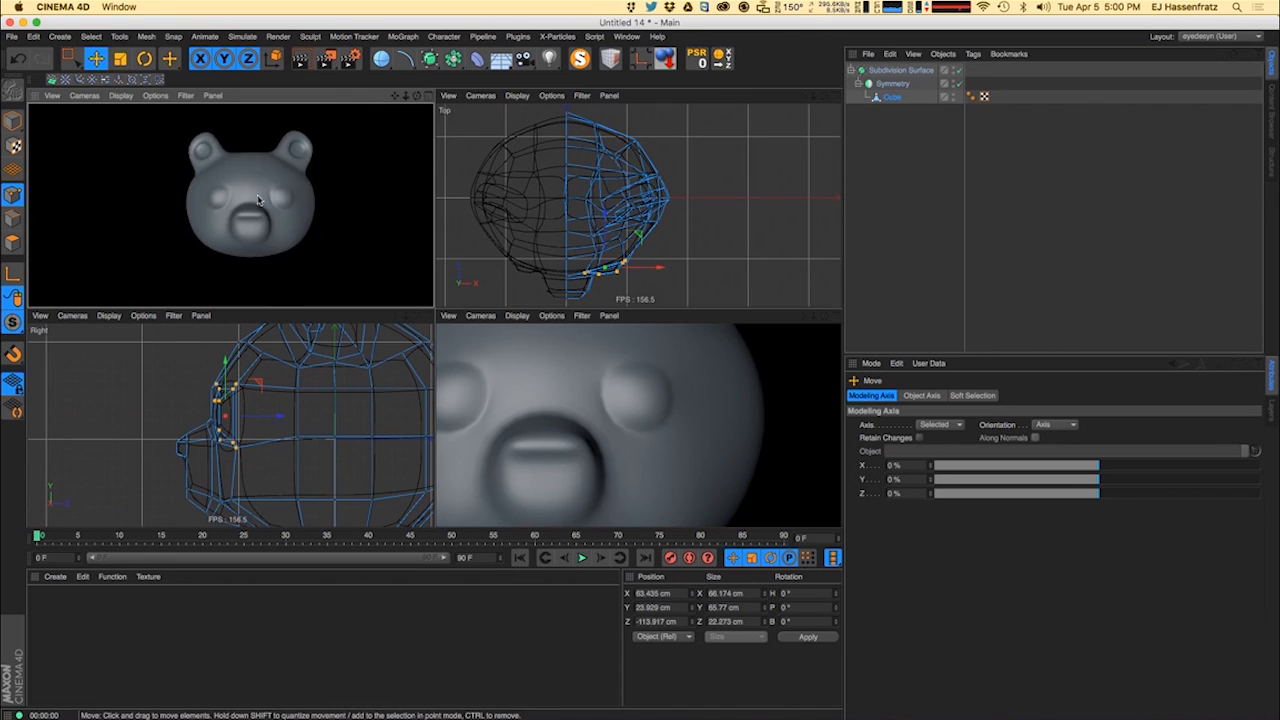
# - Move the two inner points on the front of the snout tip toward the centre line to about X 10.4 cm, and preview
pyautogui.scroll(5, 260, 213)
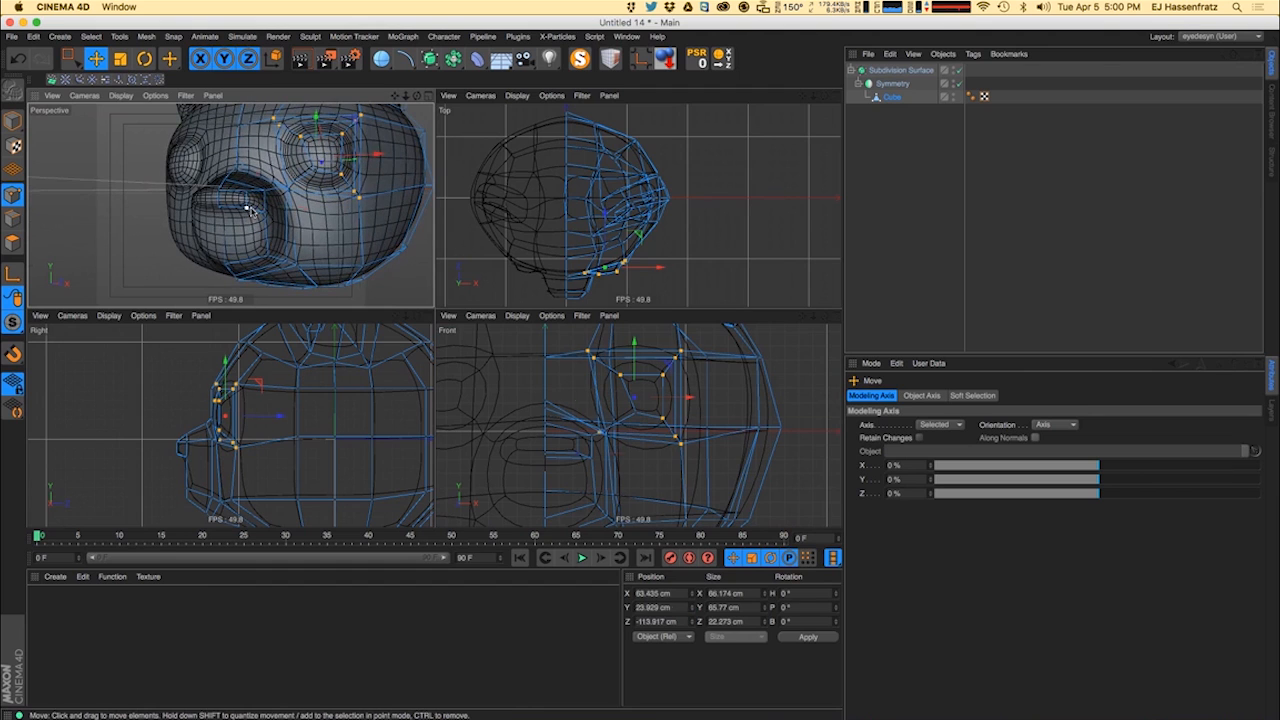
pyautogui.click(247, 200)
pyautogui.moveTo(218, 204)
pyautogui.keyDown('alt'); pyautogui.mouseDown()
pyautogui.moveTo(282, 204)
pyautogui.moveTo(189, 220)
pyautogui.moveTo(222, 216)
pyautogui.moveTo(208, 213)
pyautogui.mouseUp(); pyautogui.keyUp('alt')
pyautogui.press('super+r')
# - Select the points along the lower edge of the snout in the side view
pyautogui.keyDown('alt'); pyautogui.moveTo(197, 488); pyautogui.dragTo(174, 438, button='middle'); pyautogui.keyUp('alt')
pyautogui.press('0')
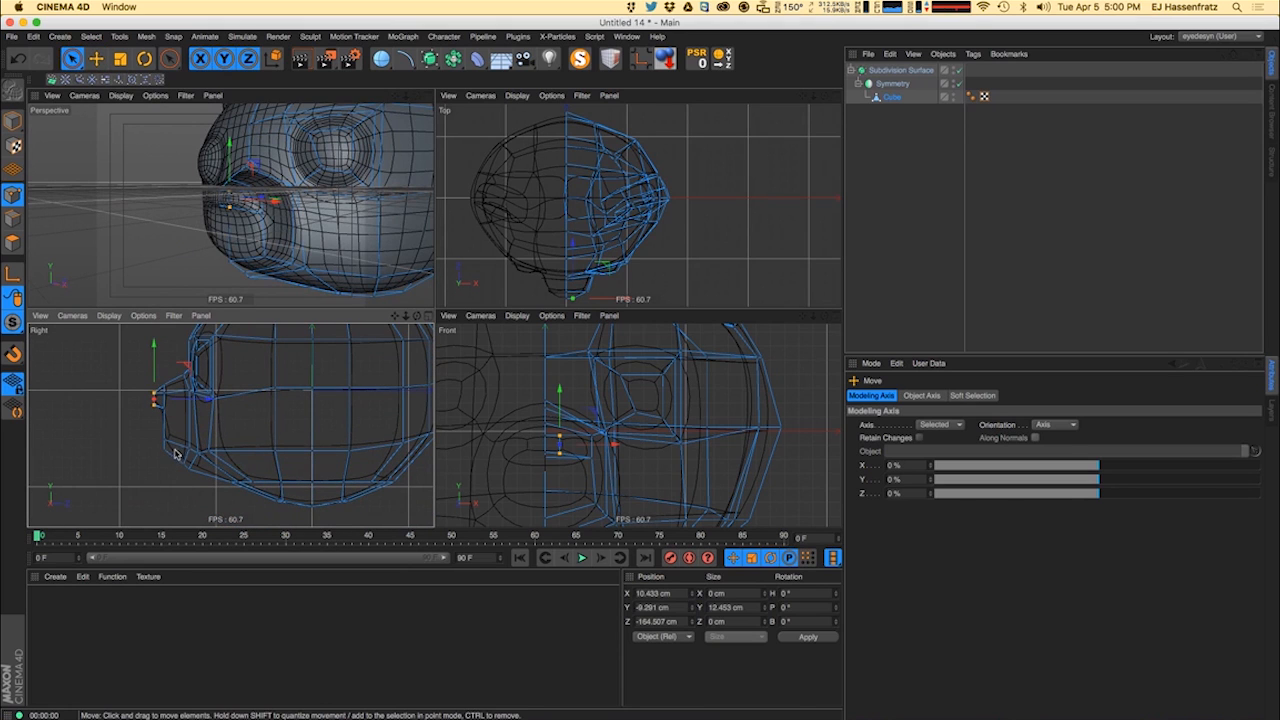
pyautogui.click(141, 439)
pyautogui.moveTo(132, 435); pyautogui.dragTo(182, 419)
# - Examine the whole head in preview renders, checking the shape of the snout, eyes and ears
pyautogui.keyDown('alt'); pyautogui.moveTo(282, 233); pyautogui.dragTo(353, 236); pyautogui.keyUp('alt')
pyautogui.press('super+r')
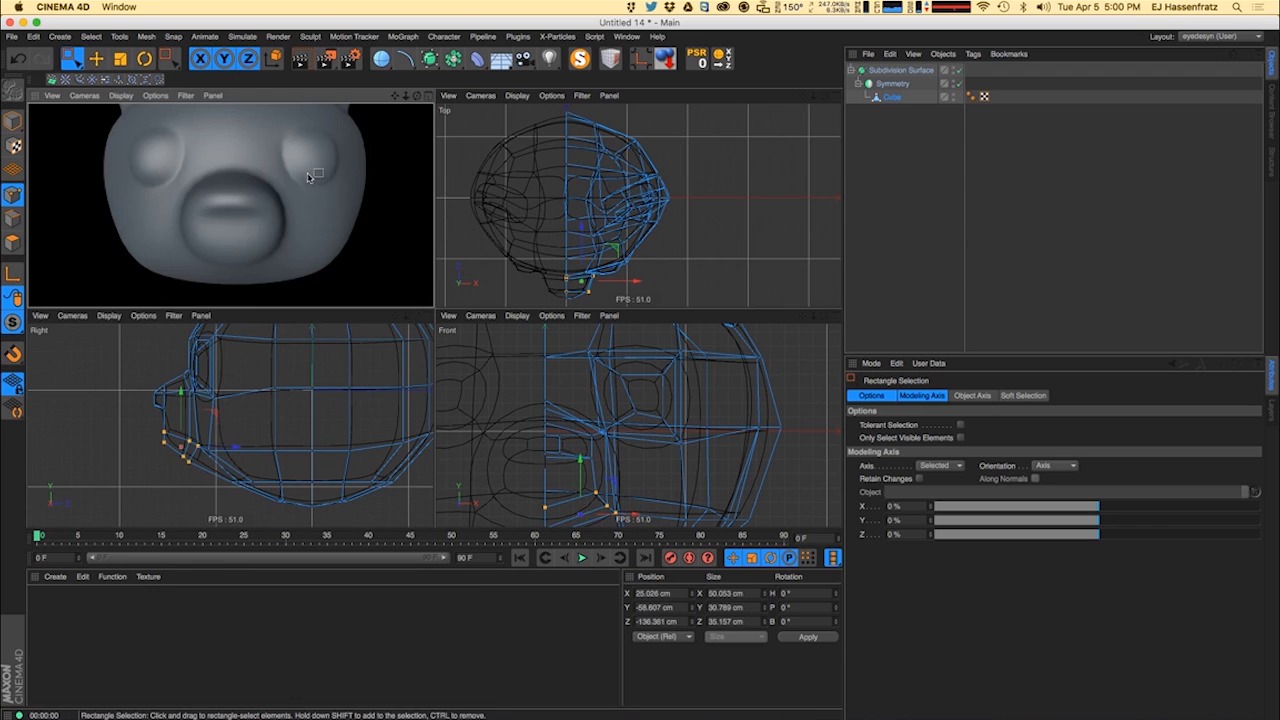
pyautogui.scroll(-5, 277, 235)
pyautogui.press('super+r')
pyautogui.moveTo(254, 232)
pyautogui.keyDown('alt'); pyautogui.mouseDown()
pyautogui.moveTo(172, 232)
pyautogui.moveTo(262, 238)
pyautogui.moveTo(302, 222)
pyautogui.moveTo(258, 226)
pyautogui.mouseUp(); pyautogui.keyUp('alt')
pyautogui.press('super+r')
pyautogui.press('super+r')
pyautogui.scroll(-5, 264, 227)
pyautogui.press('super+r')
pyautogui.press('super+r')
pyautogui.press('super+r')
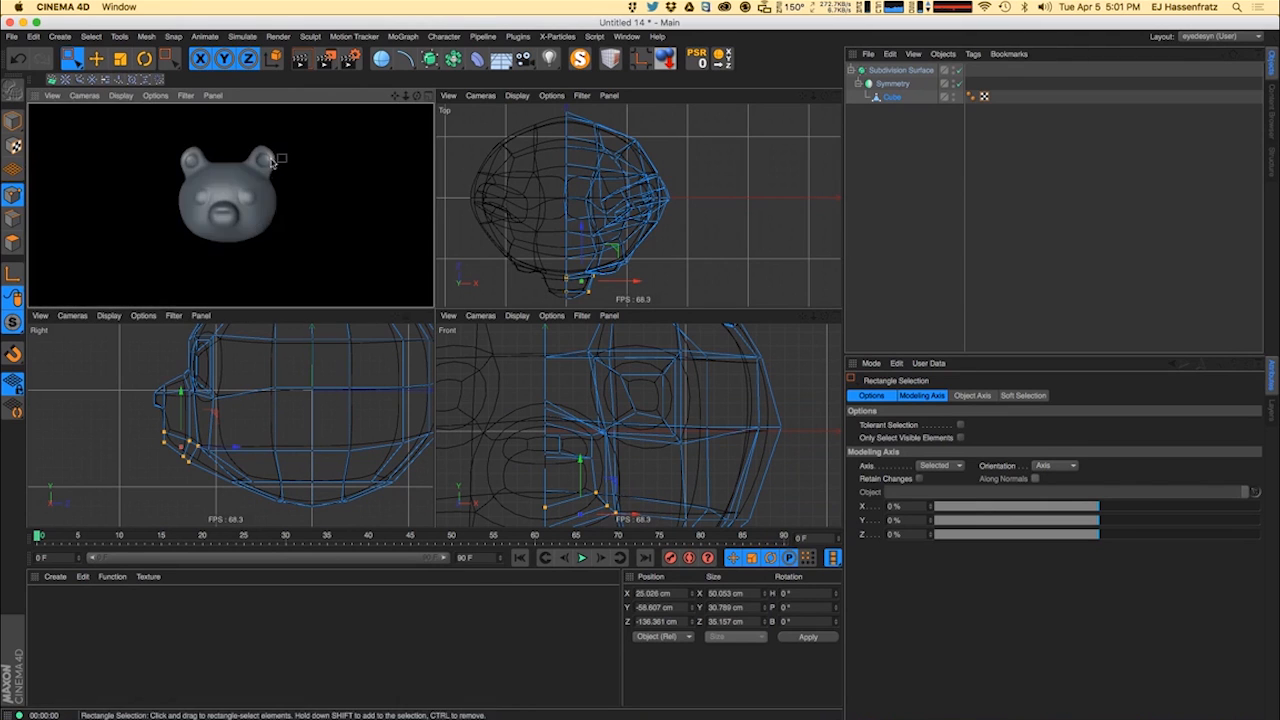
# - Inspect the inner hollow of the ear up close, including in a preview render
pyautogui.scroll(10, 277, 158)
pyautogui.keyDown('alt'); pyautogui.moveTo(277, 158); pyautogui.dragTo(301, 202); pyautogui.keyUp('alt')
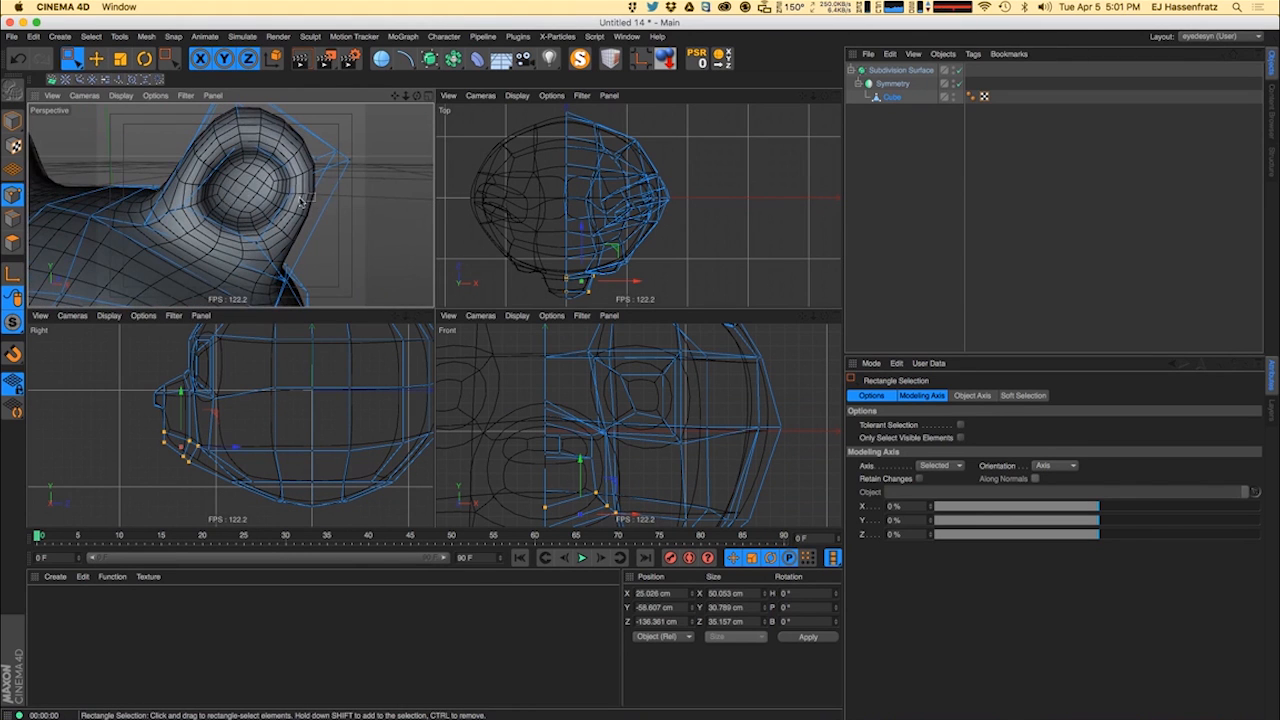
pyautogui.click(213, 196)
pyautogui.scroll(5, 675, 400)
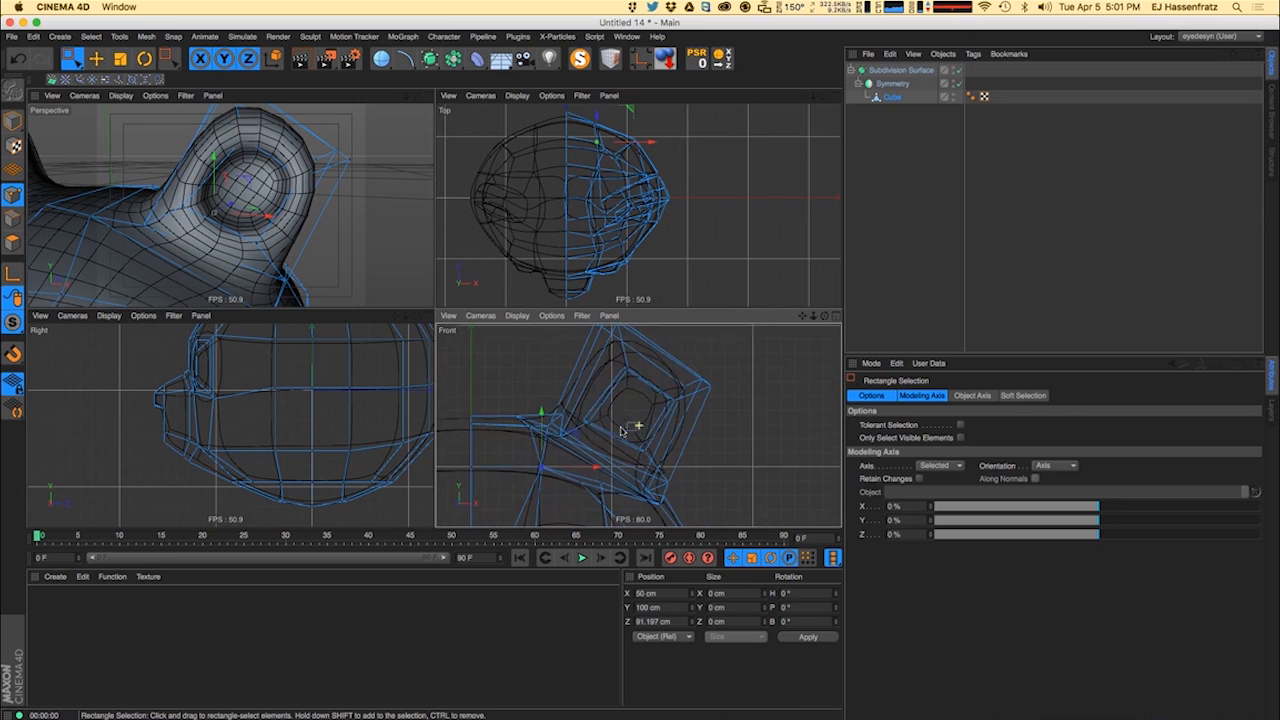
pyautogui.scroll(3, 622, 383)
pyautogui.press('super+r')
pyautogui.moveTo(248, 199)
pyautogui.keyDown('alt'); pyautogui.mouseDown()
pyautogui.moveTo(195, 220)
pyautogui.moveTo(228, 178)
pyautogui.moveTo(218, 168)
pyautogui.moveTo(238, 211)
pyautogui.mouseUp(); pyautogui.keyUp('alt')
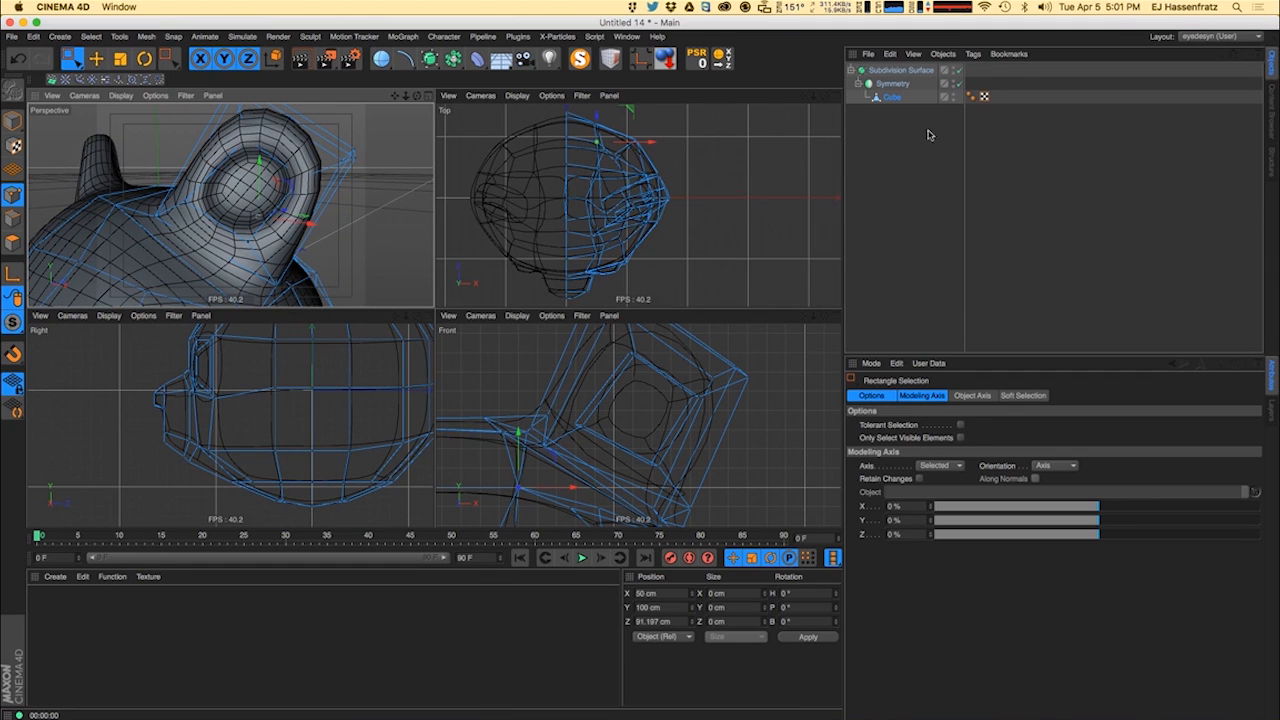
# - Select the four inner corner points of the ear hollow and scale them inward to about 50.3 by 47.3 cm
pyautogui.scroll(4, 633, 362)
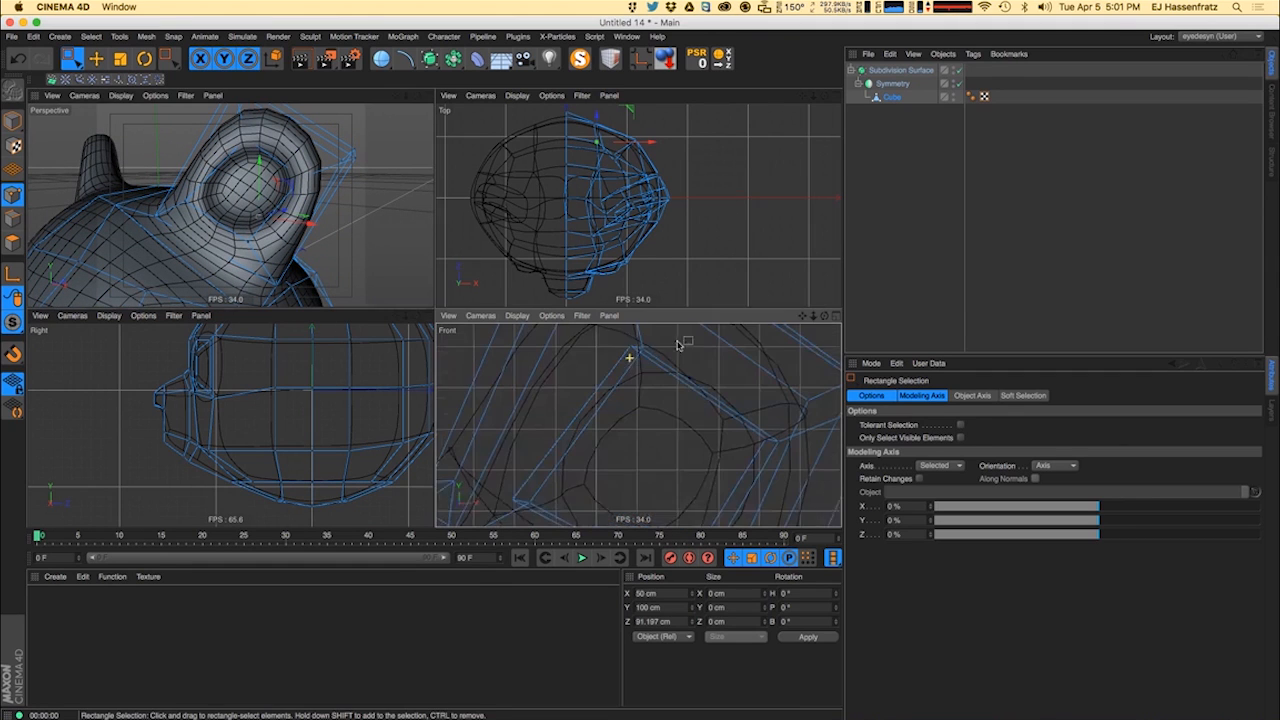
pyautogui.moveTo(638, 352); pyautogui.dragTo(638, 356)
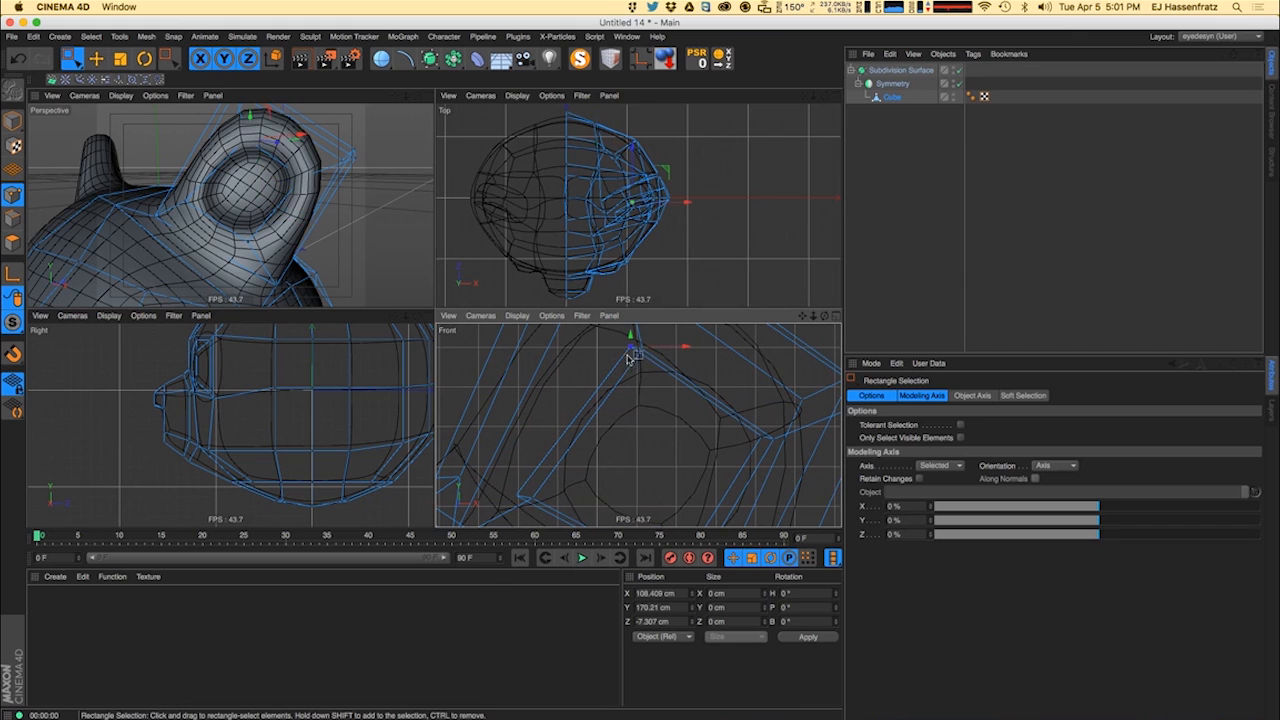
pyautogui.keyDown('alt'); pyautogui.moveTo(327, 245); pyautogui.dragTo(190, 177); pyautogui.keyUp('alt')
pyautogui.keyDown('alt'); pyautogui.moveTo(250, 130); pyautogui.dragTo(269, 188); pyautogui.keyUp('alt')
pyautogui.keyDown('alt'); pyautogui.moveTo(577, 464); pyautogui.dragTo(577, 426, button='middle'); pyautogui.keyUp('alt')
pyautogui.moveTo(499, 457); pyautogui.dragTo(531, 467)
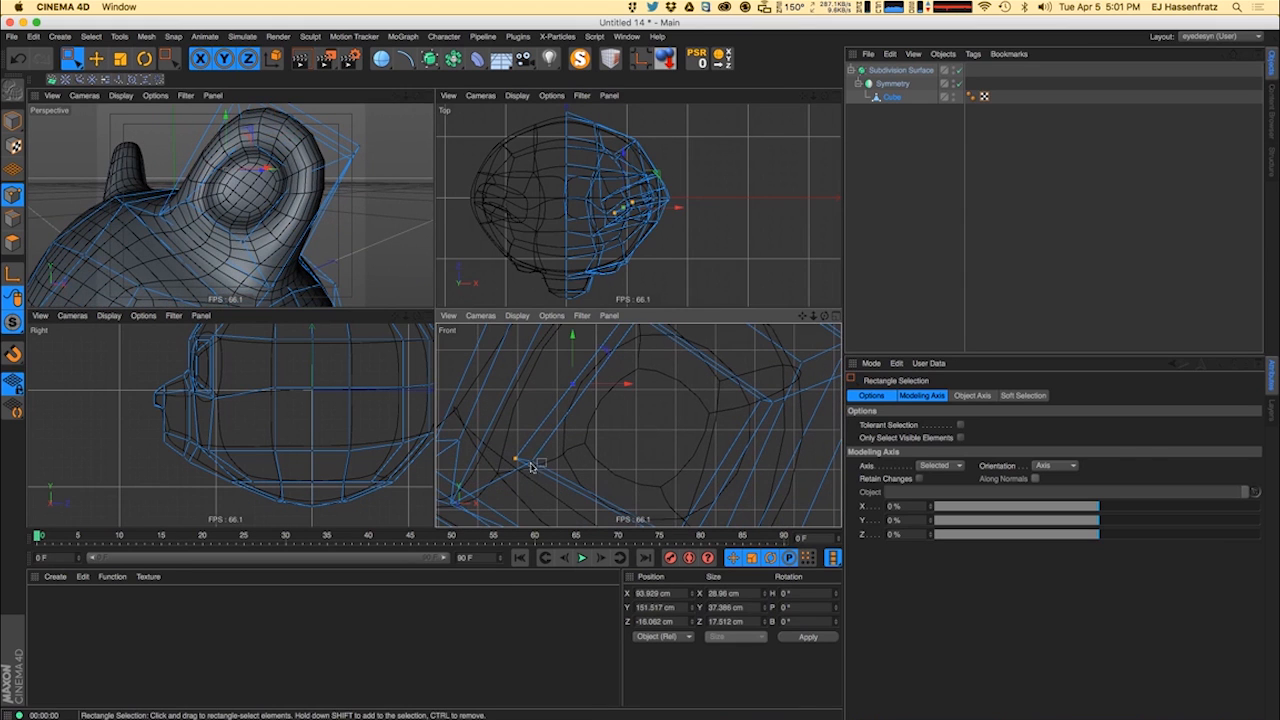
pyautogui.keyDown('alt'); pyautogui.moveTo(673, 443); pyautogui.dragTo(639, 376, button='middle'); pyautogui.keyUp('alt')
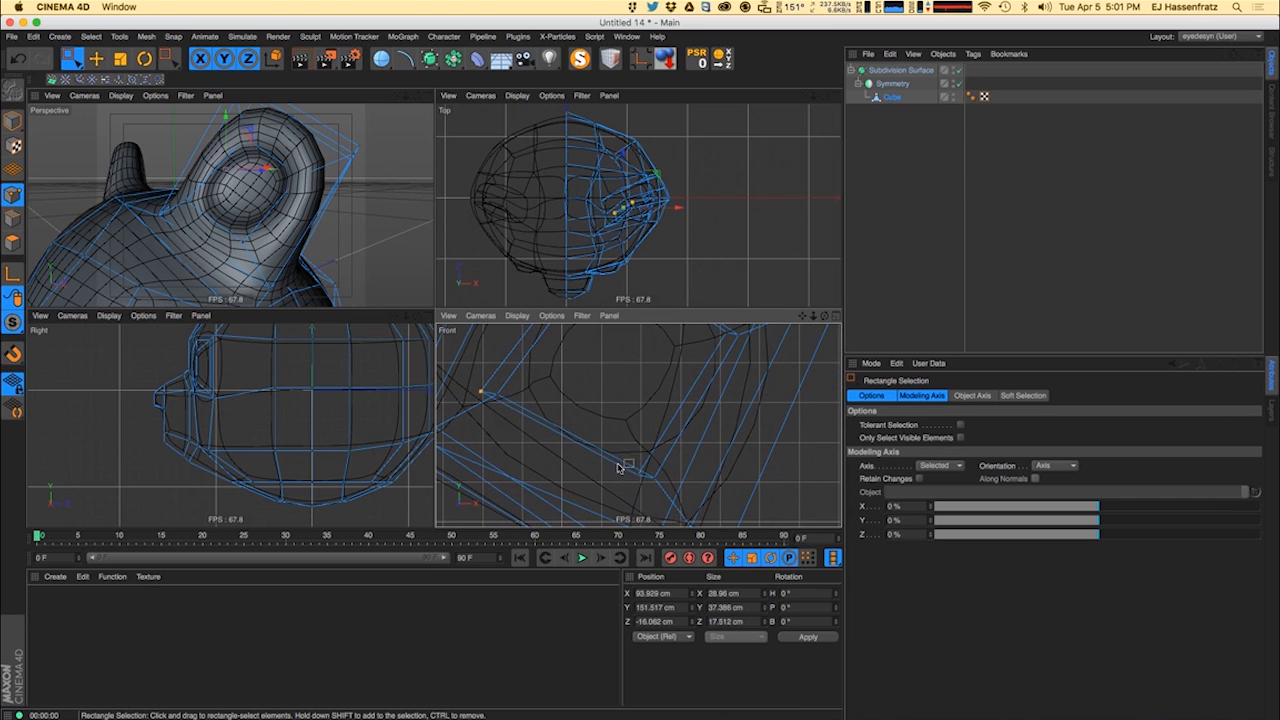
pyautogui.keyDown('shift'); pyautogui.moveTo(619, 465); pyautogui.dragTo(646, 482); pyautogui.keyUp('shift')
pyautogui.keyDown('alt'); pyautogui.moveTo(652, 424); pyautogui.dragTo(633, 485, button='middle'); pyautogui.keyUp('alt')
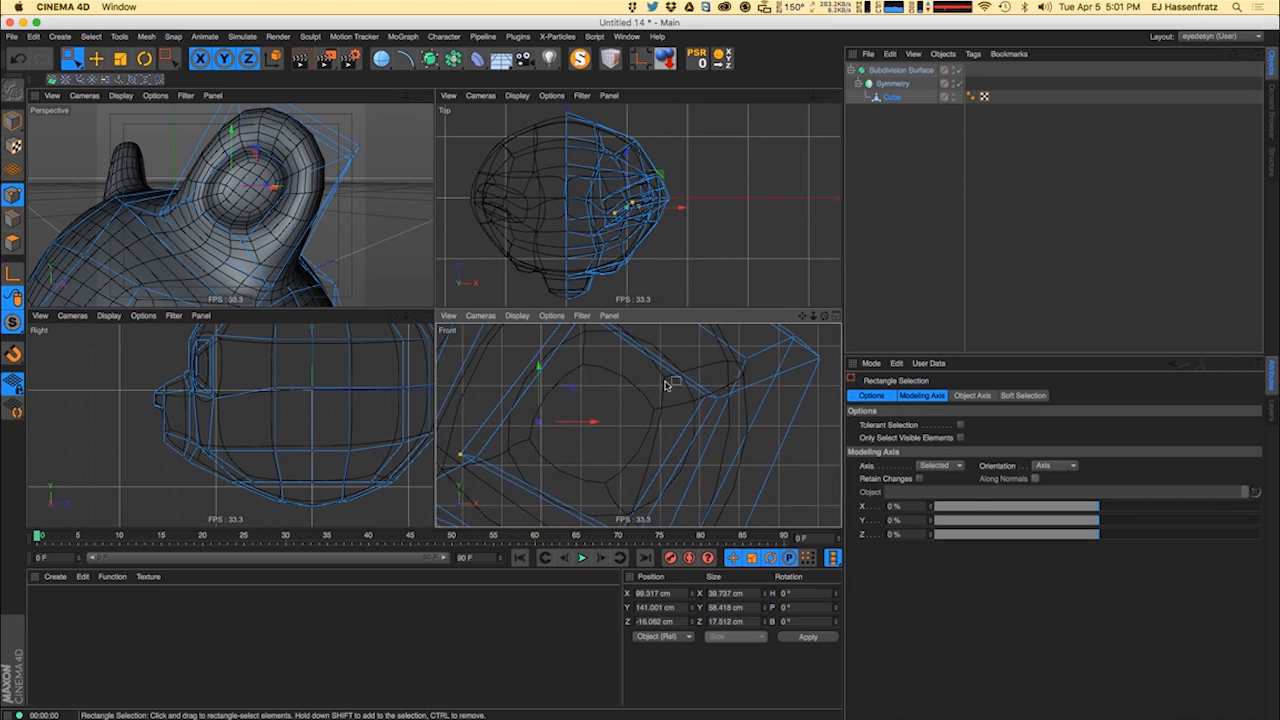
pyautogui.keyDown('alt'); pyautogui.moveTo(665, 385); pyautogui.dragTo(613, 381, button='middle'); pyautogui.keyUp('alt')
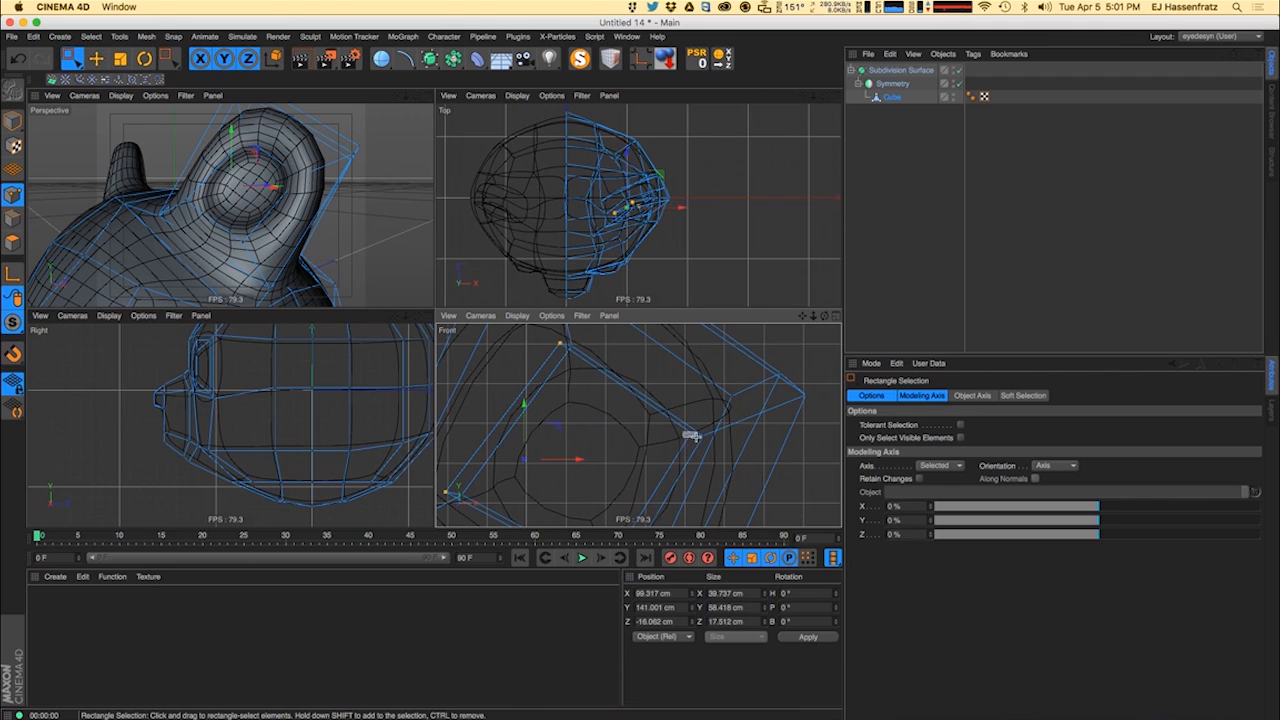
pyautogui.press('t')
pyautogui.moveTo(690, 436); pyautogui.dragTo(560, 368)
pyautogui.press('e')
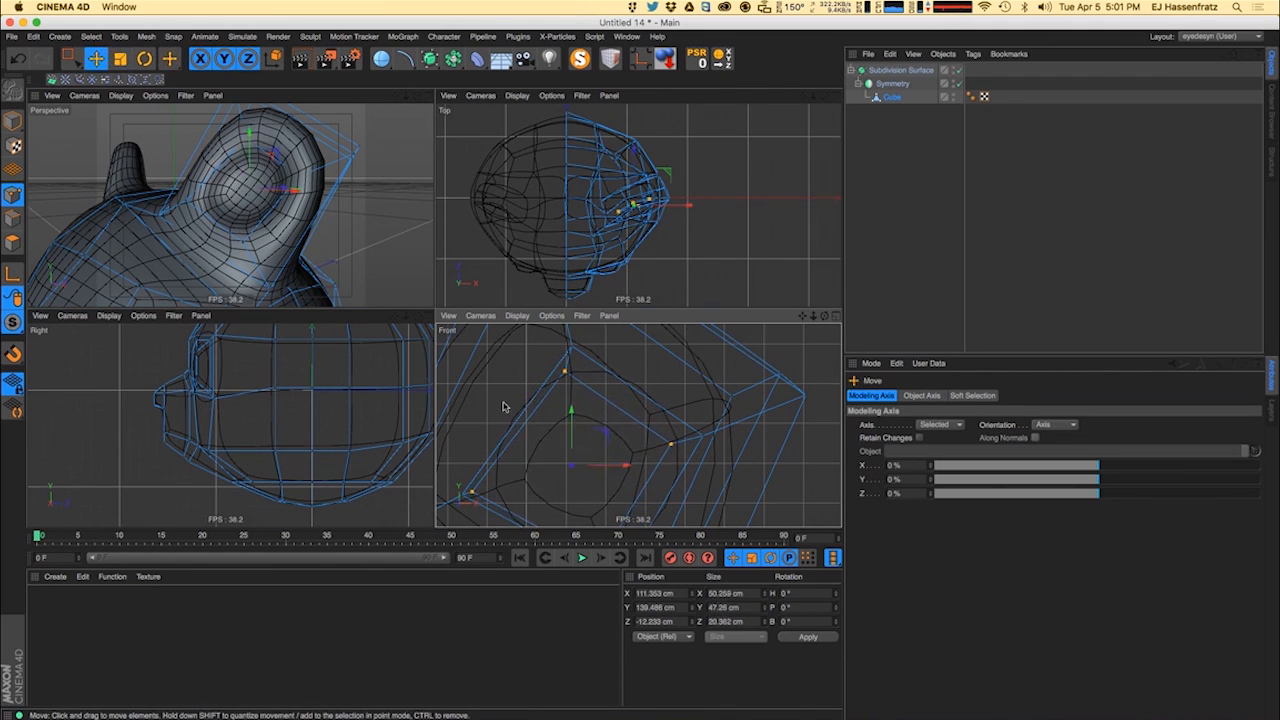
pyautogui.keyDown('alt'); pyautogui.moveTo(281, 408); pyautogui.dragTo(281, 558, button='middle'); pyautogui.keyUp('alt')
pyautogui.moveTo(338, 402); pyautogui.dragTo(290, 377)
pyautogui.press('super+z')
pyautogui.press('super+z')
# - Scale the four inner ear points to about 49.7 by 46.7 cm and preview the ear
pyautogui.press('t')
pyautogui.press('e')
pyautogui.keyDown('alt'); pyautogui.moveTo(263, 181); pyautogui.dragTo(275, 204); pyautogui.keyUp('alt')
pyautogui.hotkey('ctrl', 'r')
pyautogui.scroll(-8, 262, 179)
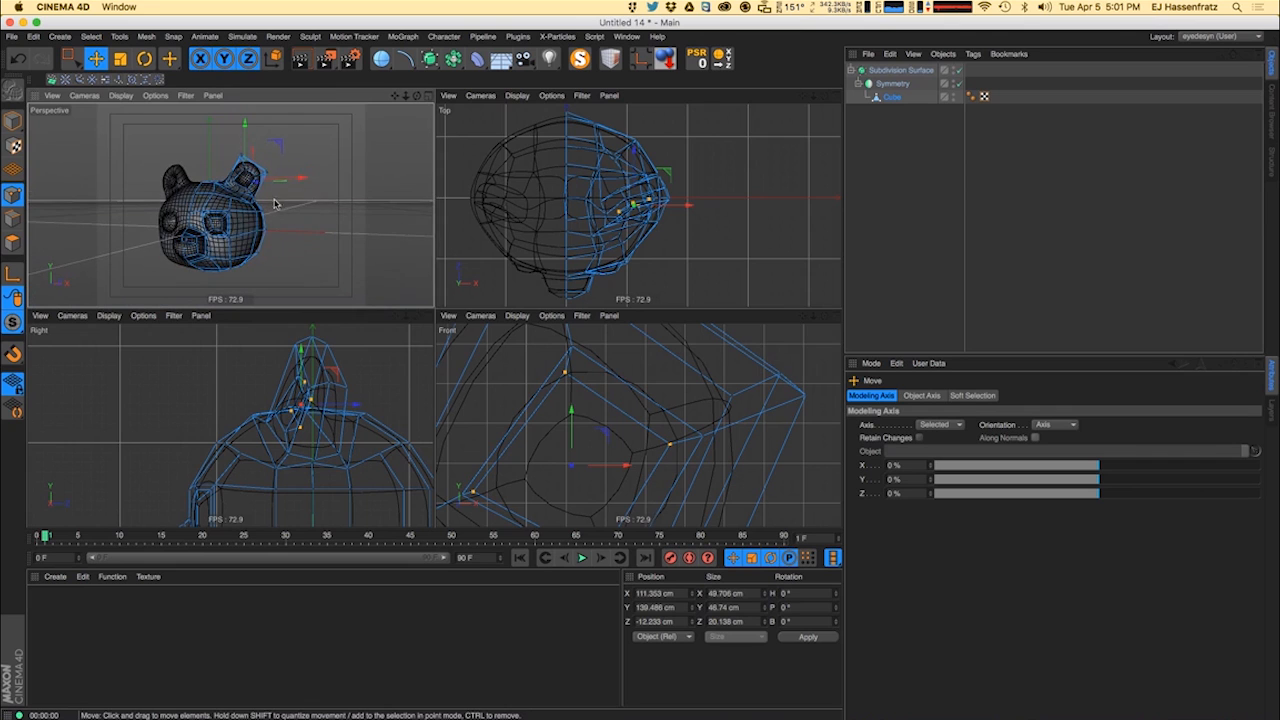
# - Select the four points along the lower edge of the ear hollow and move them to about X 100.5, Y 117.3 cm
pyautogui.scroll(-3, 608, 443)
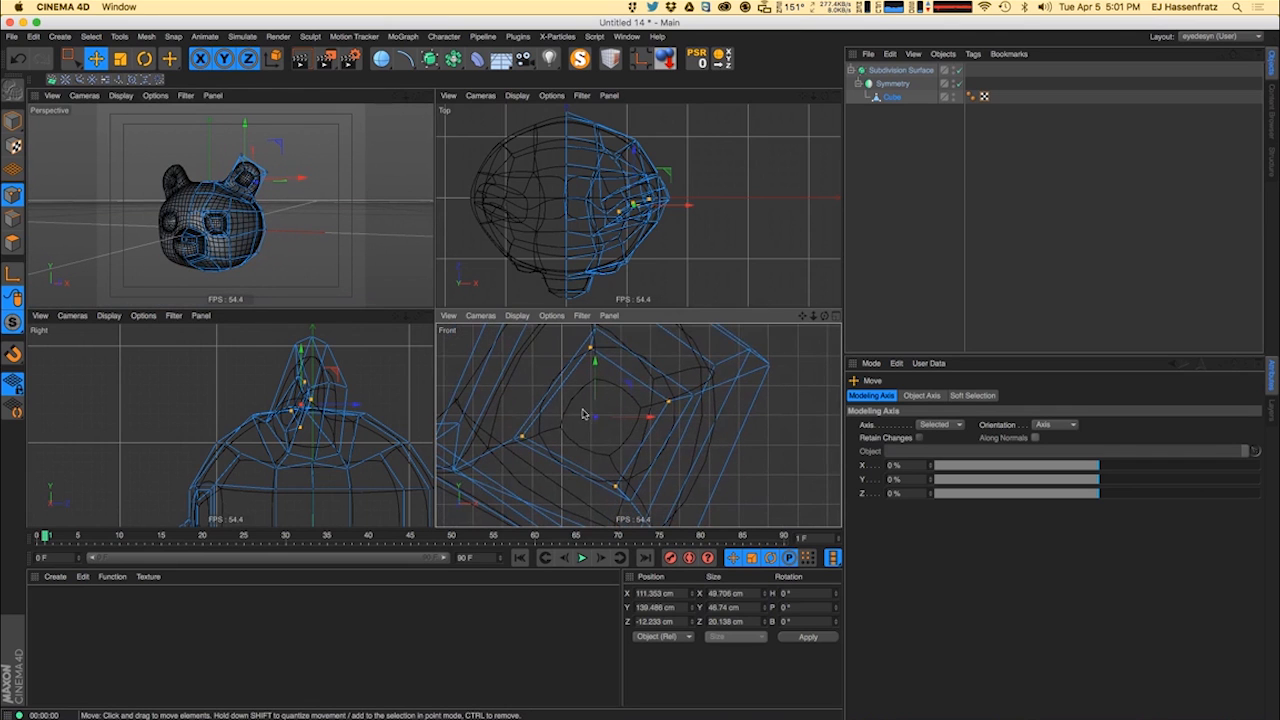
pyautogui.press('0')
pyautogui.moveTo(503, 418); pyautogui.dragTo(543, 454)
pyautogui.keyDown('shift'); pyautogui.moveTo(578, 440); pyautogui.dragTo(646, 514); pyautogui.keyUp('shift')
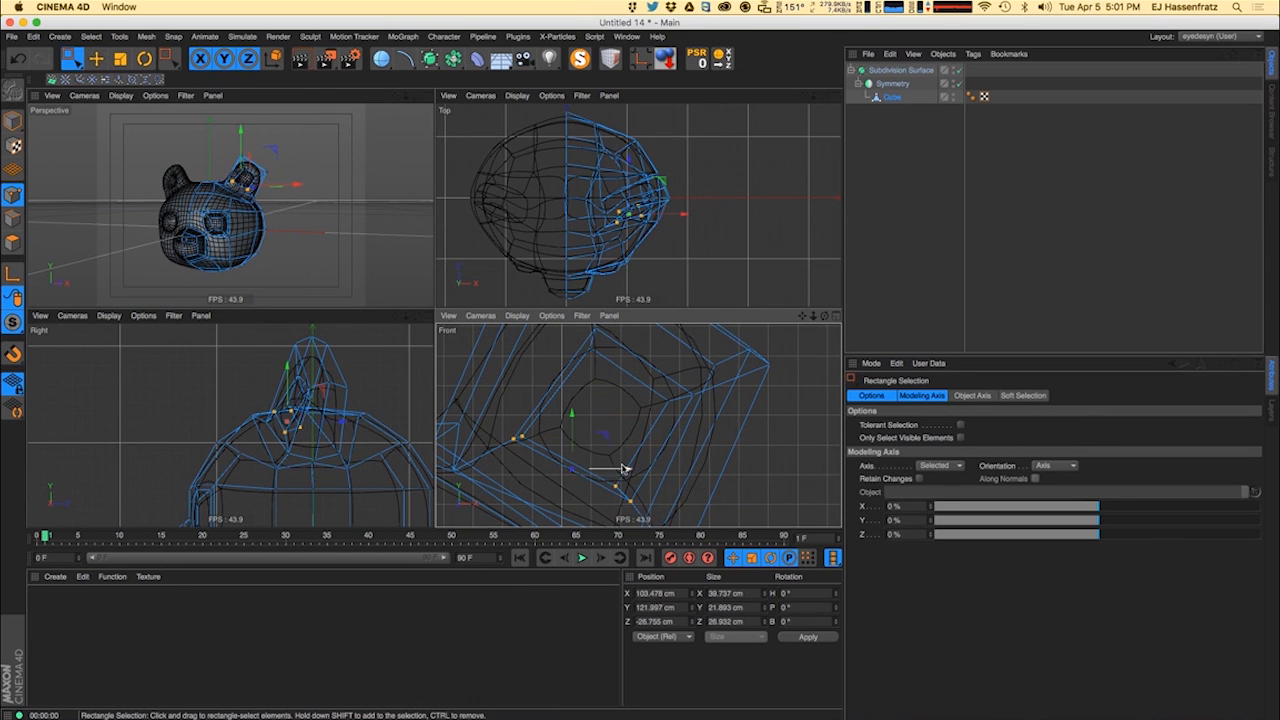
pyautogui.keyDown('alt'); pyautogui.moveTo(602, 440); pyautogui.dragTo(614, 426, button='middle'); pyautogui.keyUp('alt')
pyautogui.moveTo(614, 424); pyautogui.dragTo(608, 440)
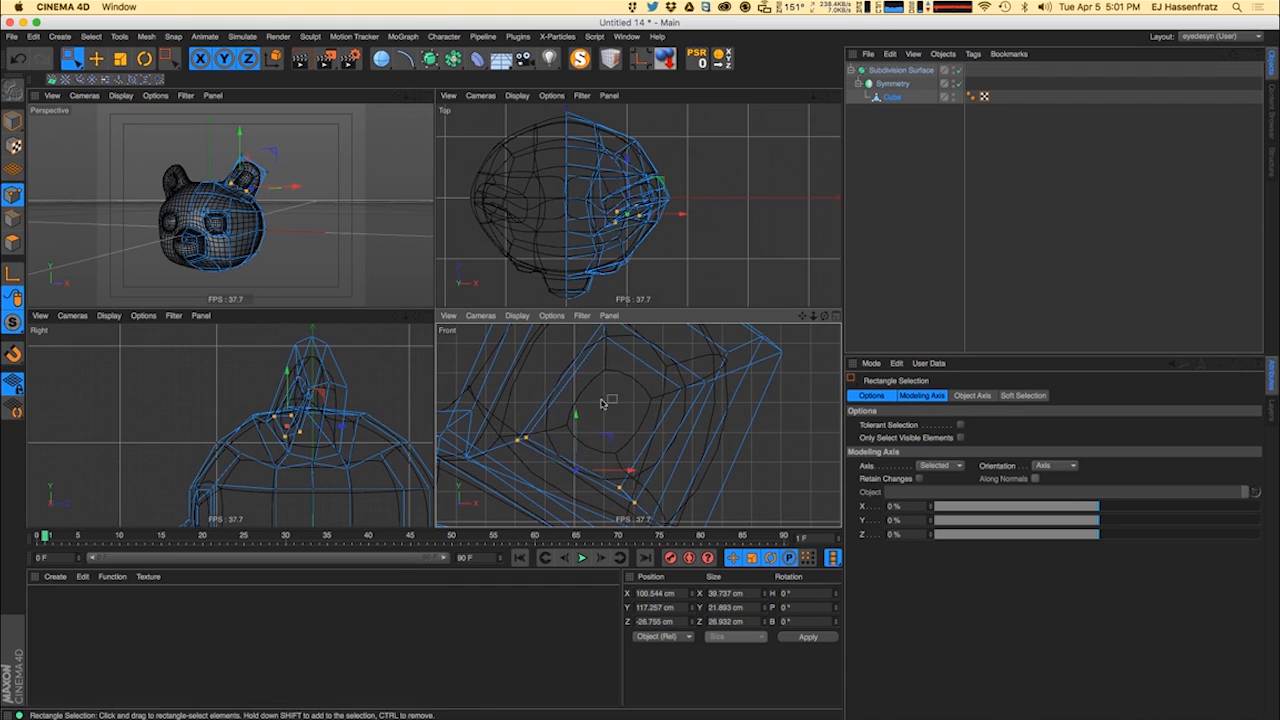
# - Examine the reshaped ears and head in preview renders from the front, side and three-quarter views
pyautogui.hotkey('ctrl', 'r')
pyautogui.hotkey('ctrl', 'r')
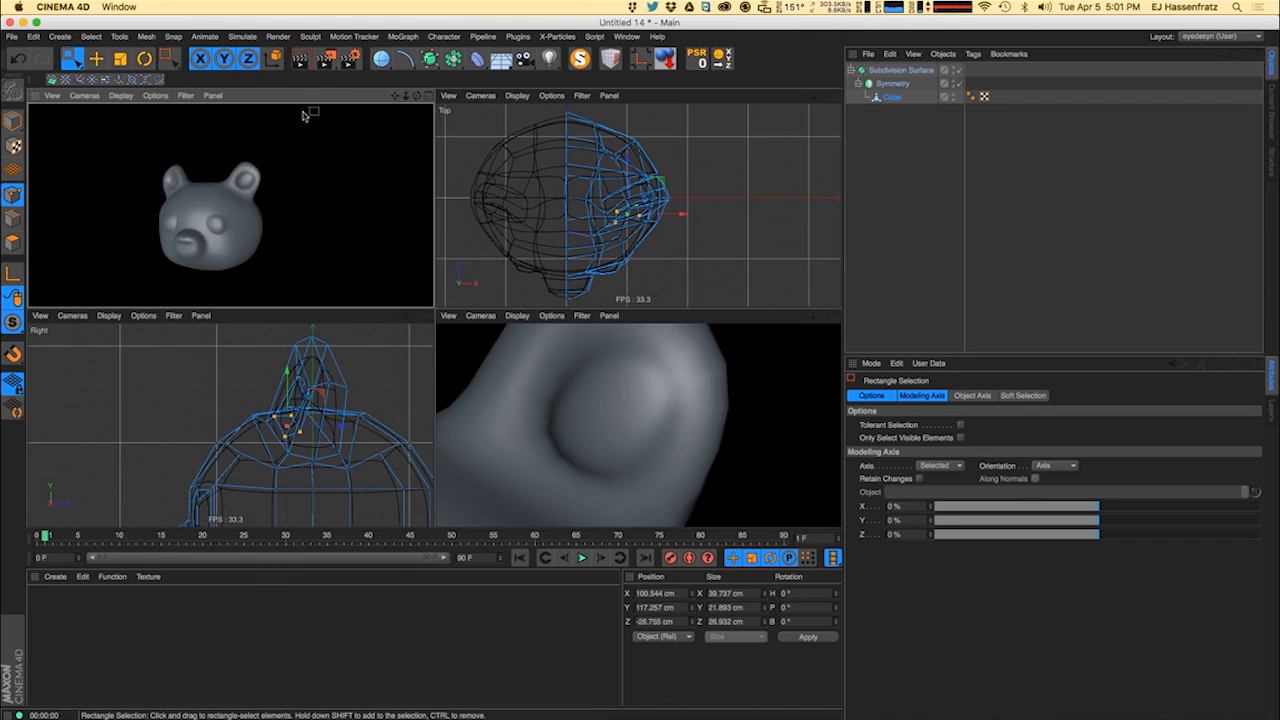
pyautogui.keyDown('alt'); pyautogui.moveTo(241, 213); pyautogui.dragTo(124, 212); pyautogui.keyUp('alt')
pyautogui.hotkey('ctrl', 'r')
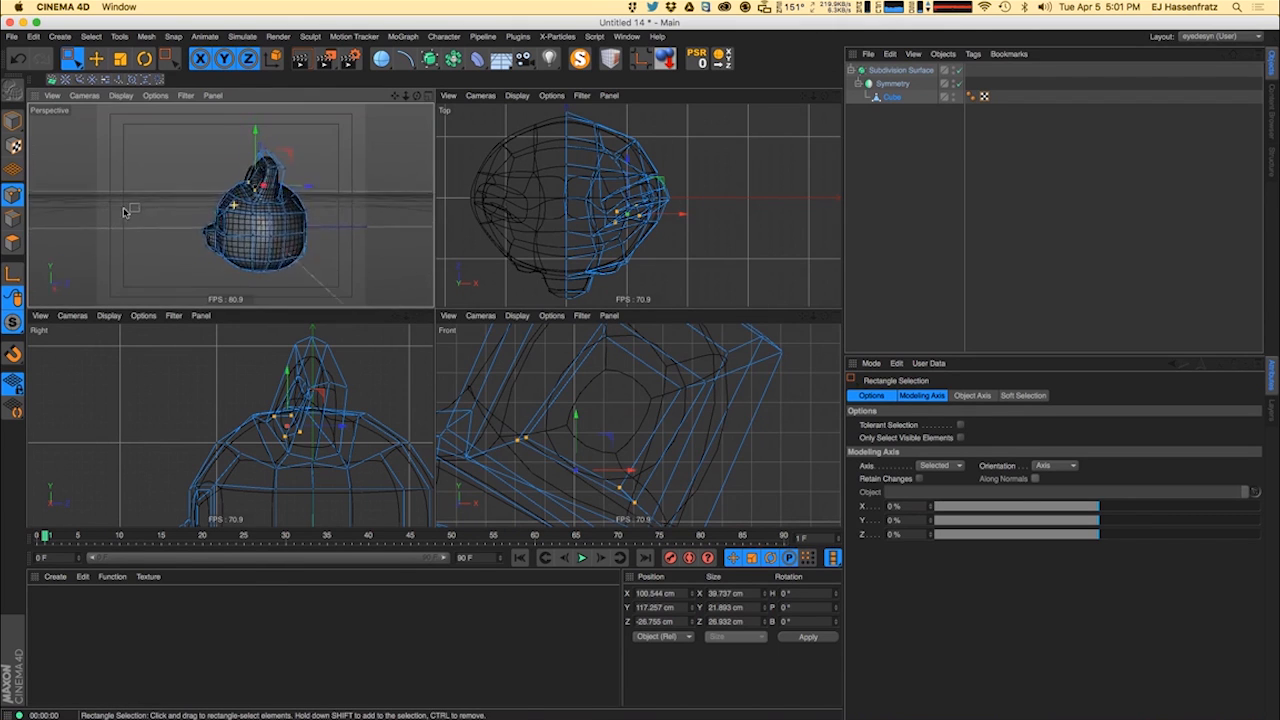
pyautogui.hotkey('ctrl', 'r')
pyautogui.keyDown('alt'); pyautogui.moveTo(214, 225); pyautogui.dragTo(285, 212); pyautogui.keyUp('alt')
pyautogui.hotkey('ctrl', 'r')
pyautogui.hotkey('ctrl', 'r')
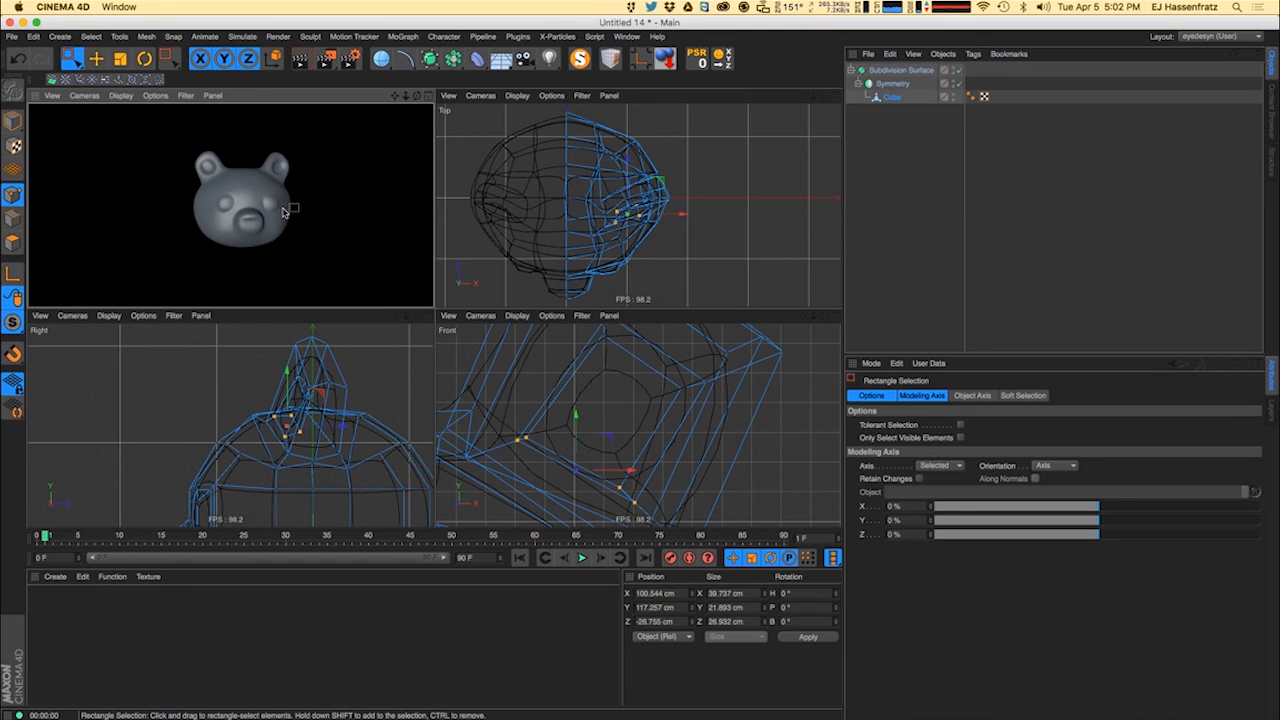
# - Examine the bear head from several angles in polygon mode, enlarge the perspective view and render a front-on preview in model mode
pyautogui.keyDown('alt'); pyautogui.moveTo(208, 236); pyautogui.dragTo(229, 204); pyautogui.keyUp('alt')
pyautogui.click(12, 243)
pyautogui.keyDown('alt'); pyautogui.moveTo(285, 251); pyautogui.dragTo(242, 243); pyautogui.keyUp('alt')
pyautogui.keyDown('alt'); pyautogui.moveTo(200, 163); pyautogui.dragTo(269, 263); pyautogui.keyUp('alt')
pyautogui.scroll(4, 250, 222)
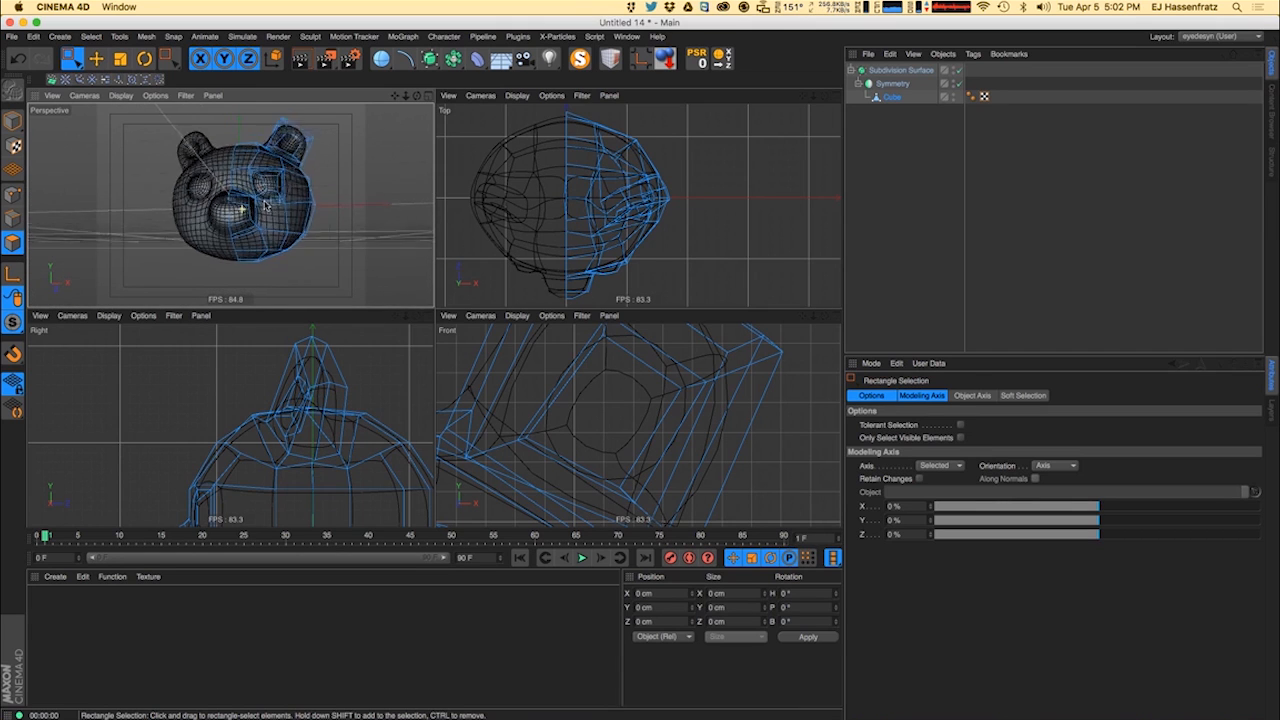
pyautogui.keyDown('alt'); pyautogui.moveTo(248, 208); pyautogui.dragTo(226, 218); pyautogui.keyUp('alt')
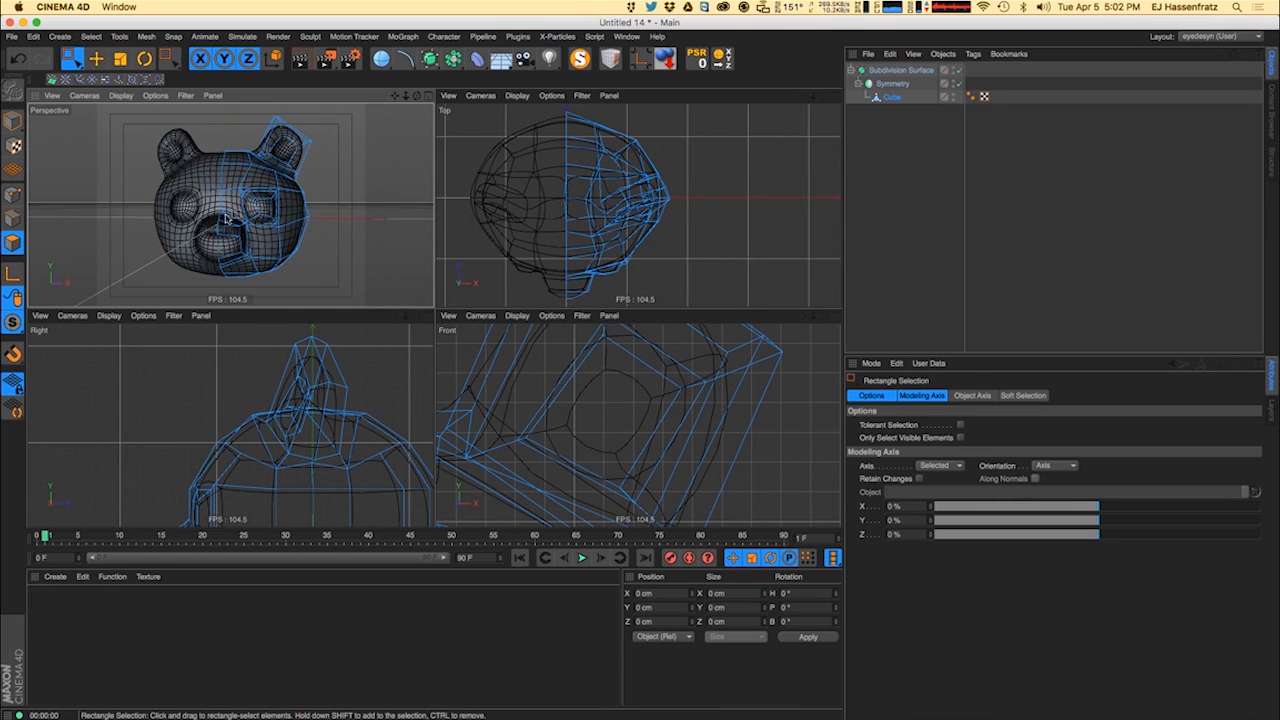
pyautogui.click(428, 97)
pyautogui.click(97, 63)
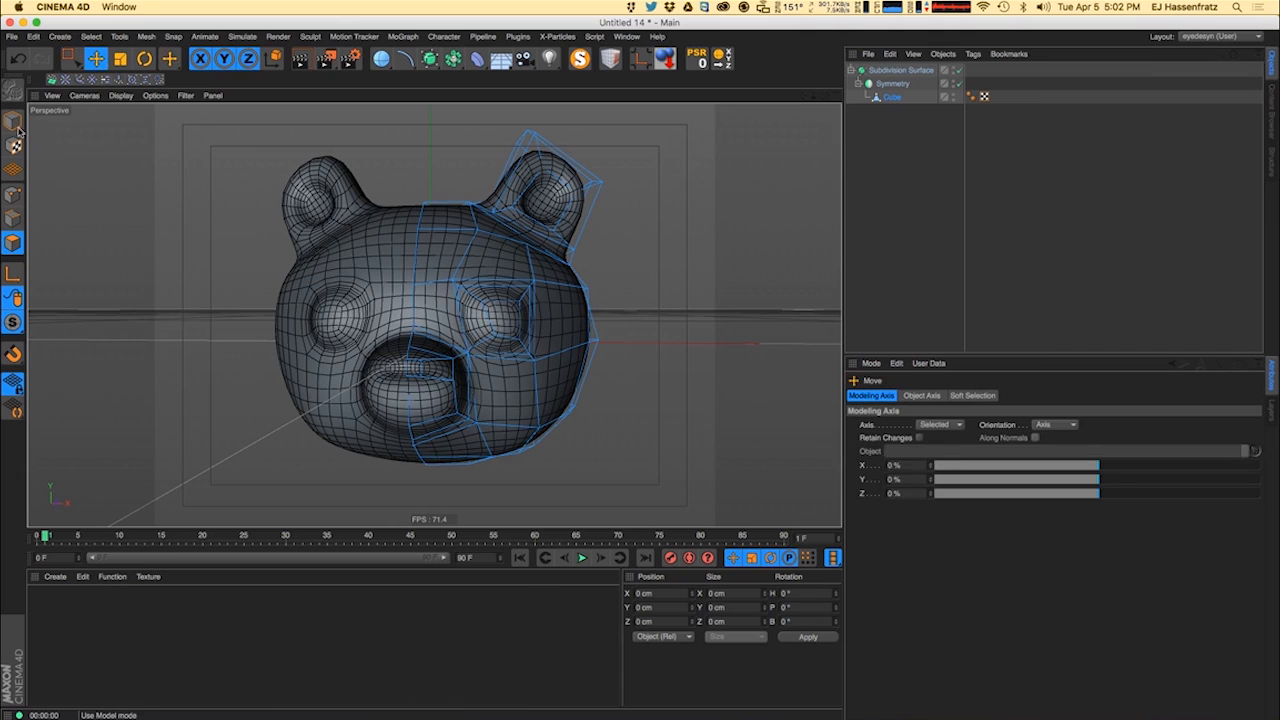
pyautogui.click(17, 126)
pyautogui.scroll(-3, 449, 318)
pyautogui.press('super+r')
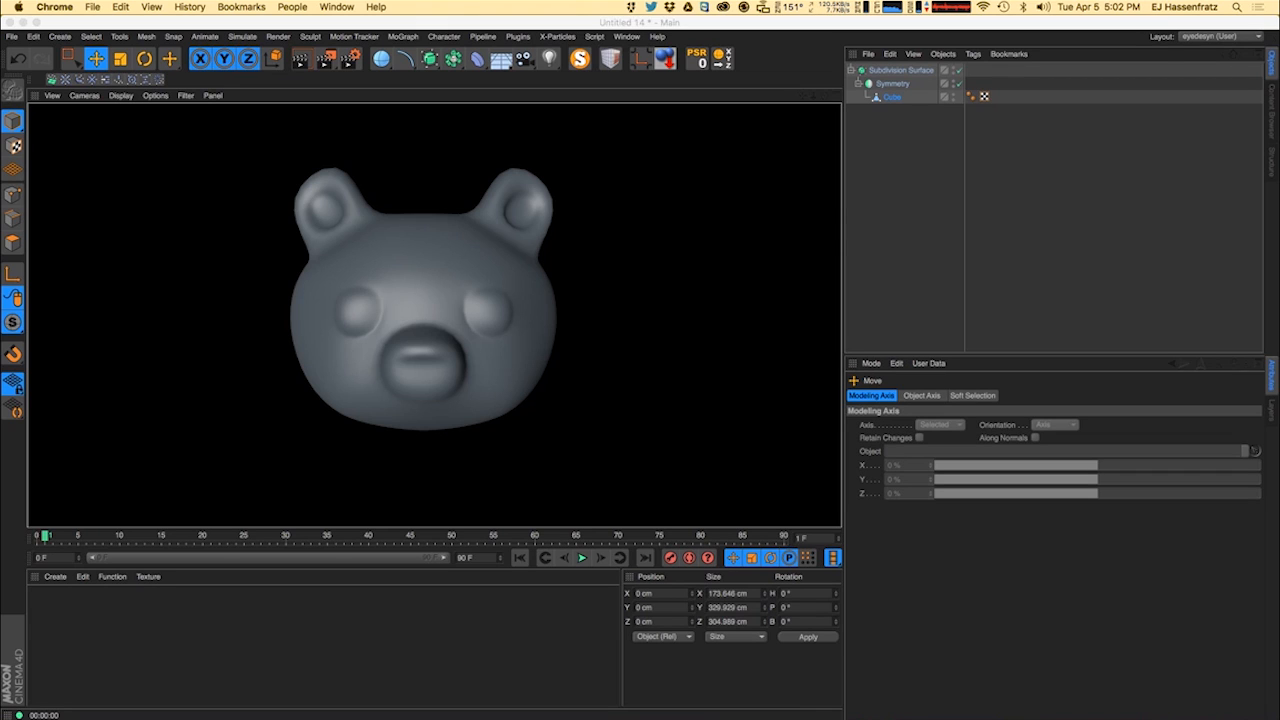
pyautogui.click(502, 252)
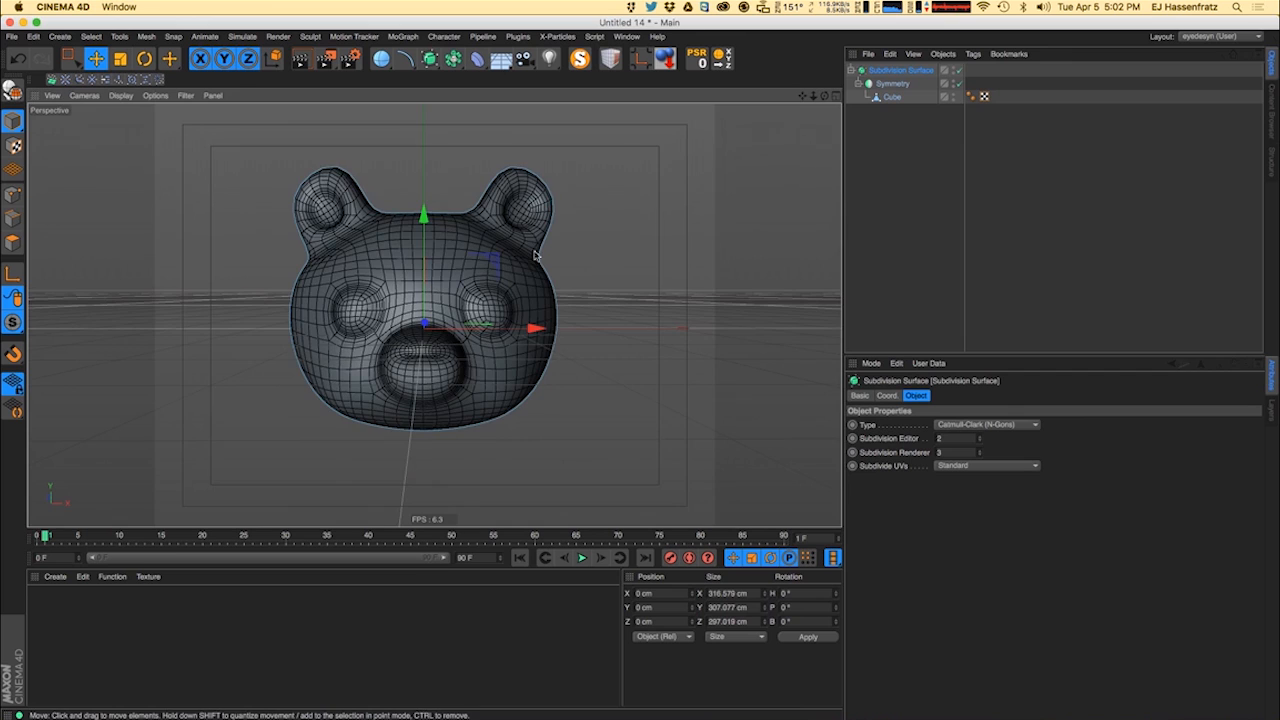
pyautogui.moveTo(526, 206); pyautogui.dragTo(522, 220)
pyautogui.press('super+z')
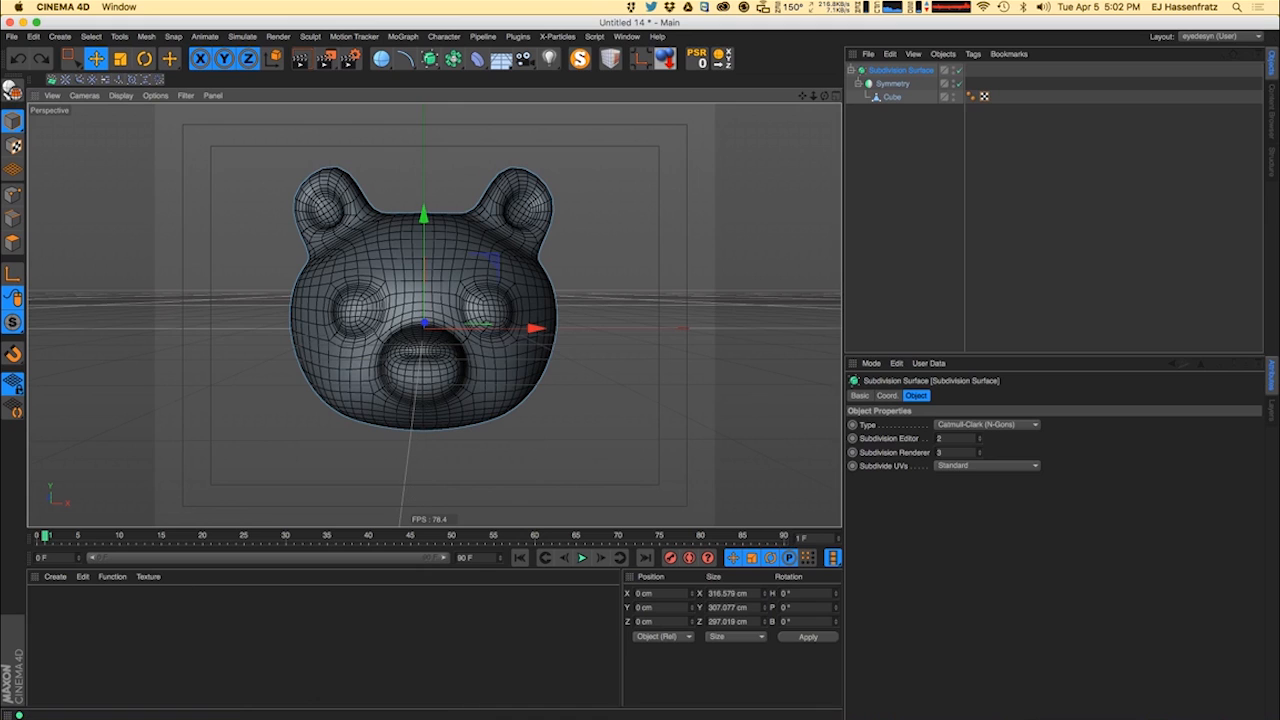
pyautogui.press('super+Tab')
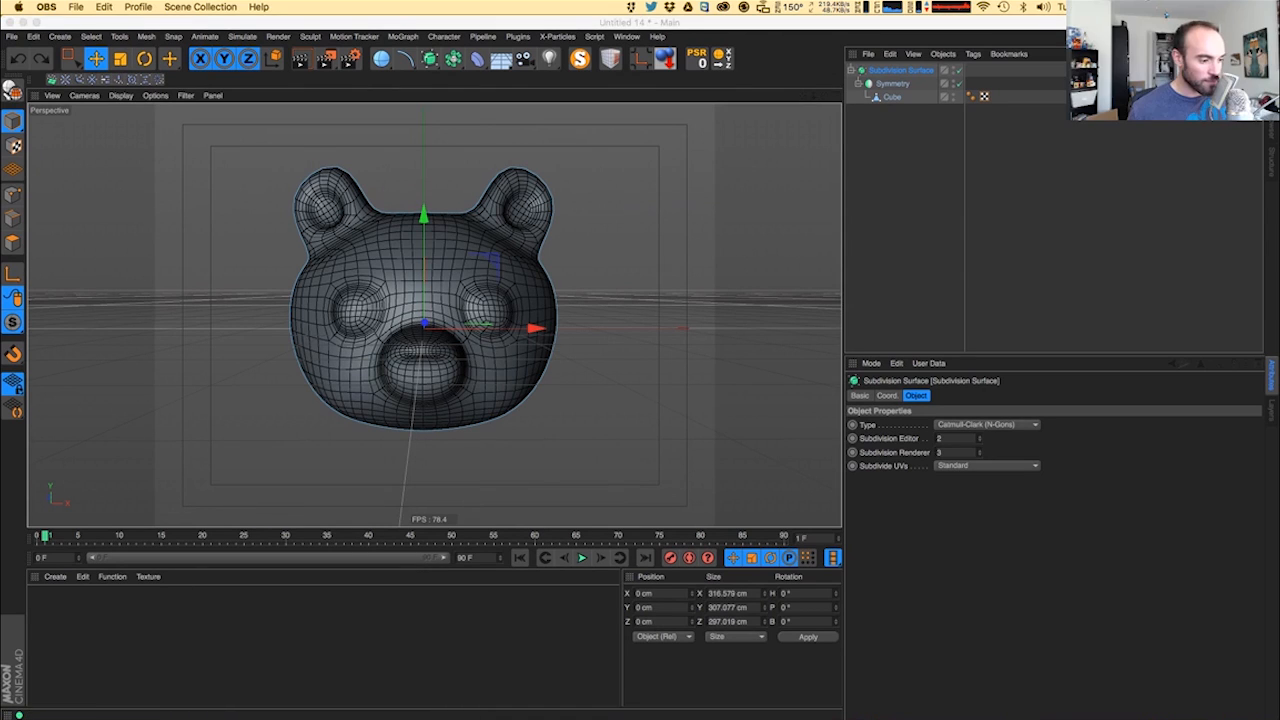
pyautogui.press('super+Tab')
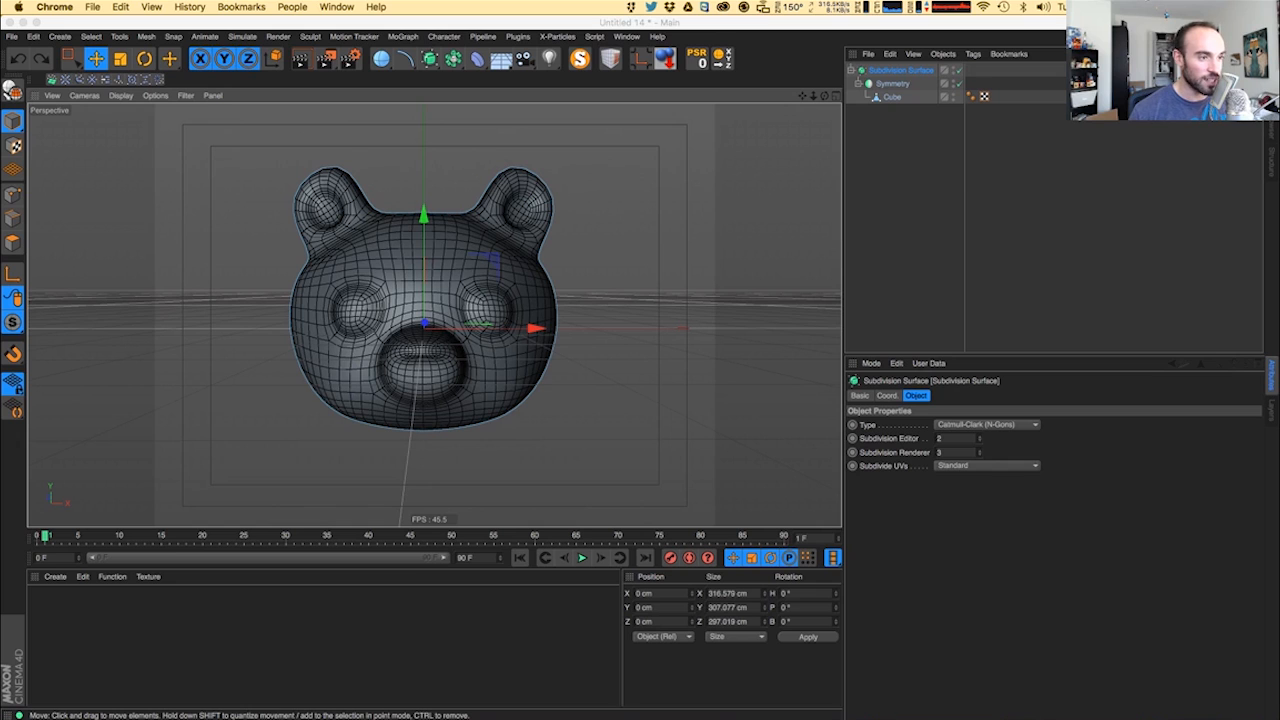
pyautogui.press('super+Tab')
pyautogui.press('super+Tab')
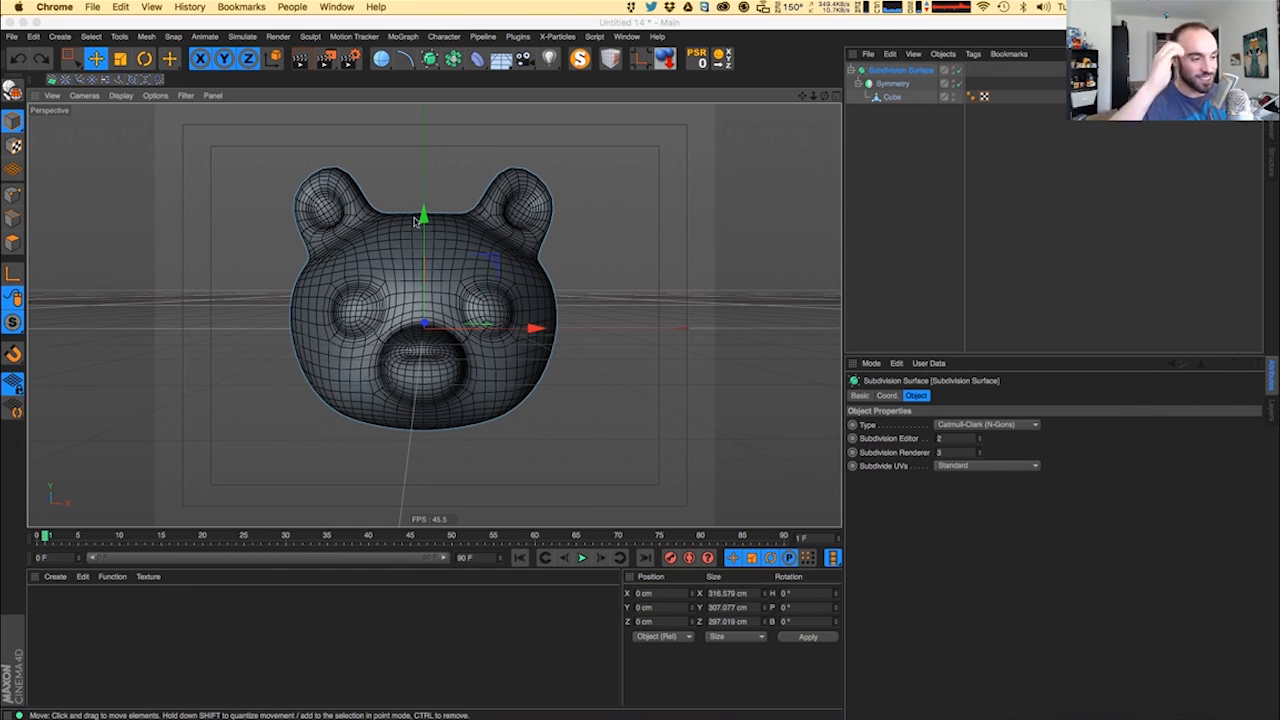
pyautogui.keyDown('alt'); pyautogui.moveTo(484, 362); pyautogui.dragTo(436, 380); pyautogui.keyUp('alt')
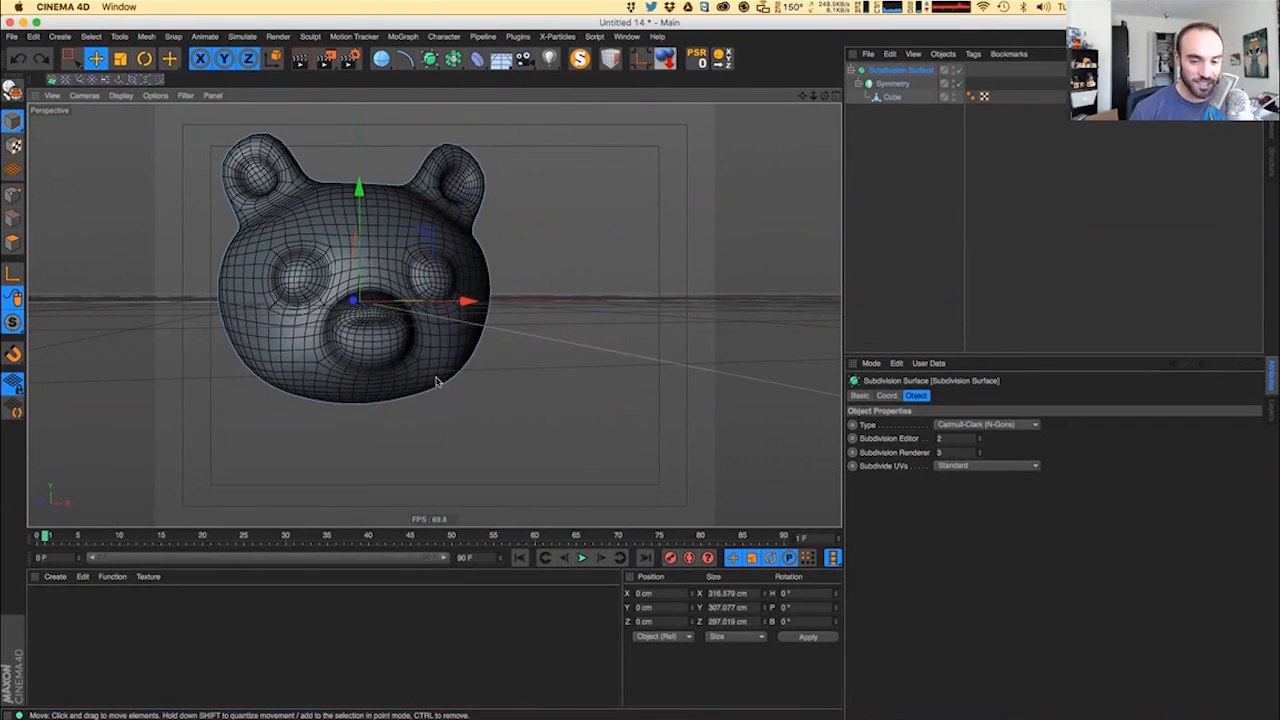
# - Add a torus primitive beside the Cube inside the Symmetry object and delete it again
pyautogui.click(452, 335)
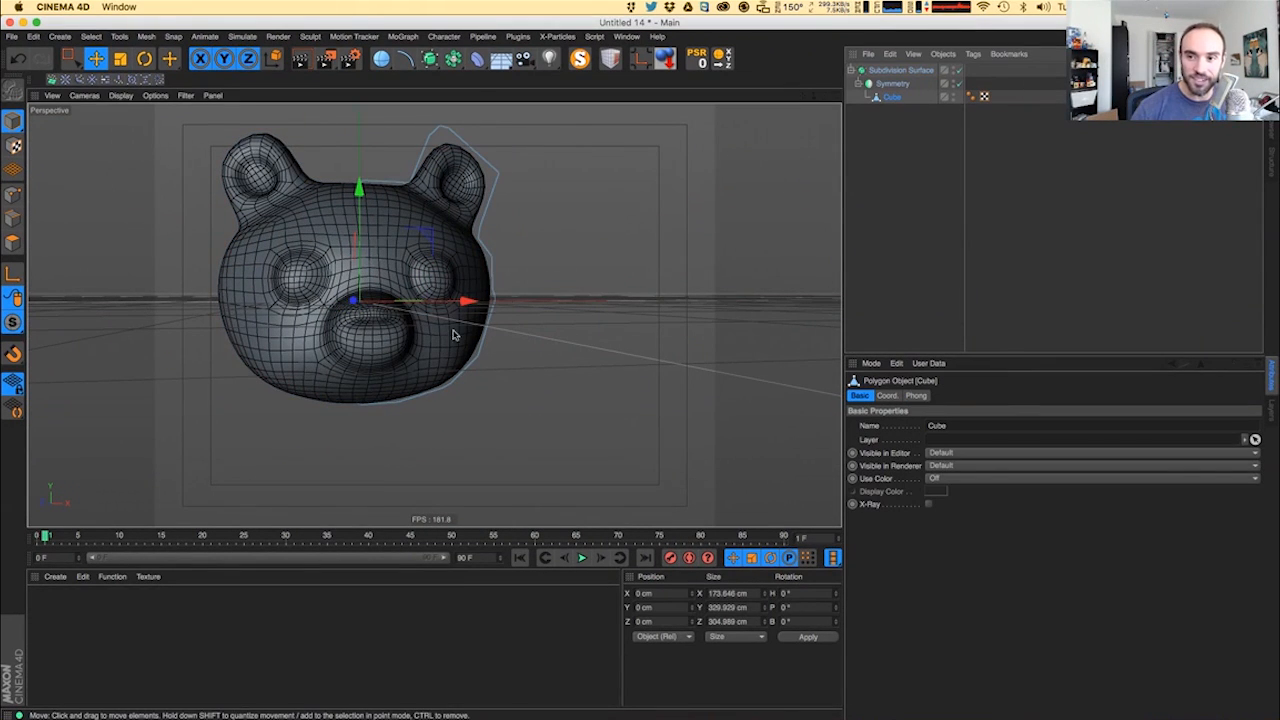
pyautogui.click(13, 243)
pyautogui.keyDown('alt'); pyautogui.moveTo(310, 290); pyautogui.dragTo(276, 302); pyautogui.keyUp('alt')
pyautogui.click(381, 58)
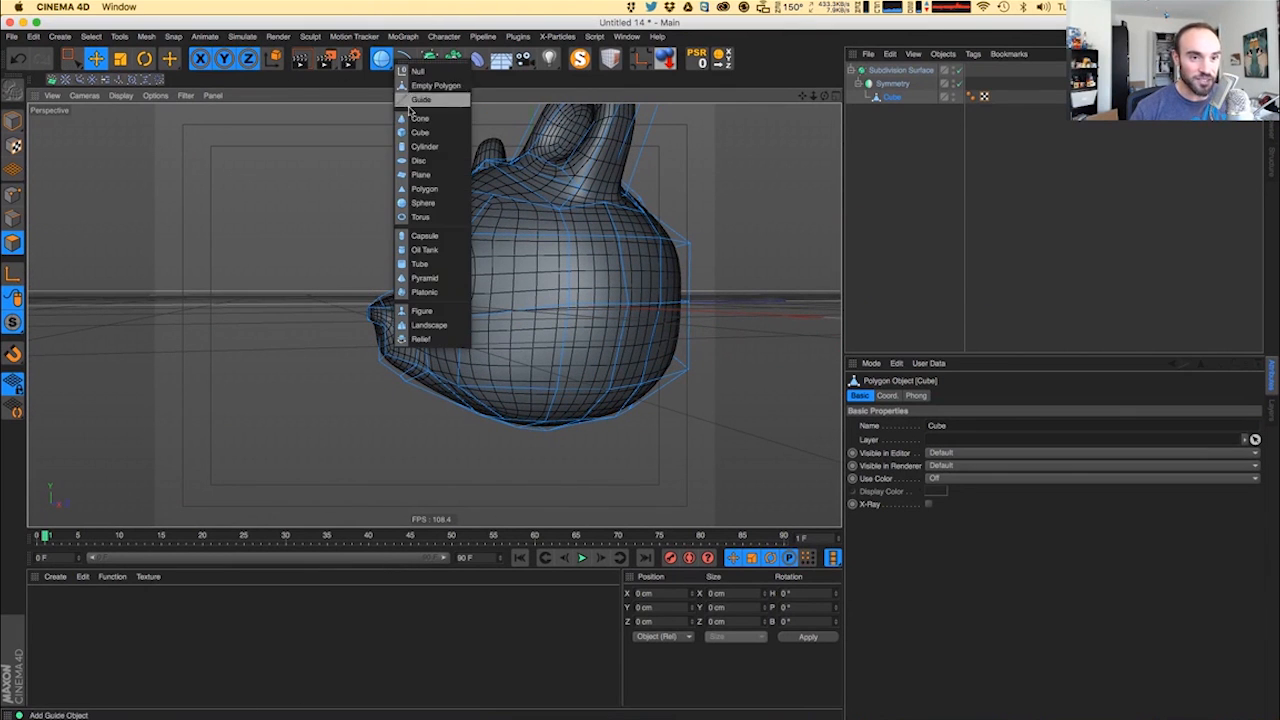
pyautogui.click(420, 216)
pyautogui.moveTo(483, 264)
pyautogui.keyDown('alt'); pyautogui.mouseDown()
pyautogui.moveTo(490, 401)
pyautogui.moveTo(497, 274)
pyautogui.mouseUp(); pyautogui.keyUp('alt')
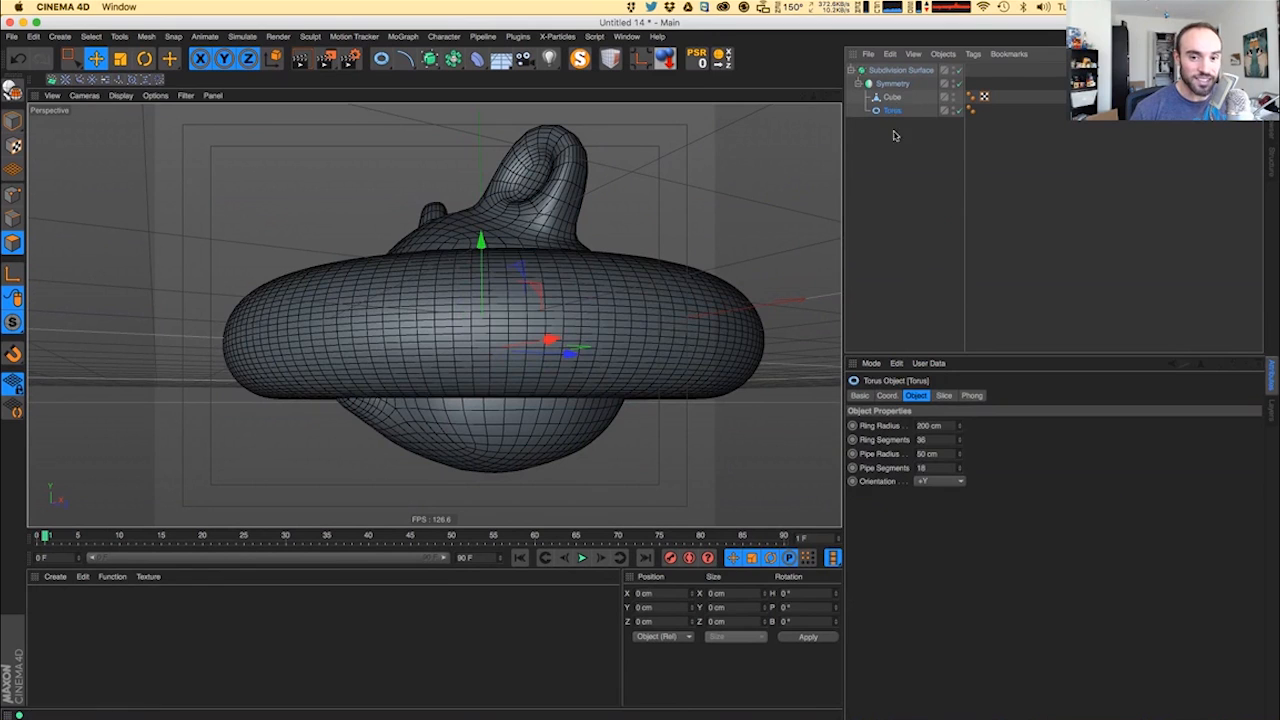
pyautogui.press('Delete')
pyautogui.keyDown('alt'); pyautogui.moveTo(110, 295); pyautogui.dragTo(185, 279); pyautogui.keyUp('alt')
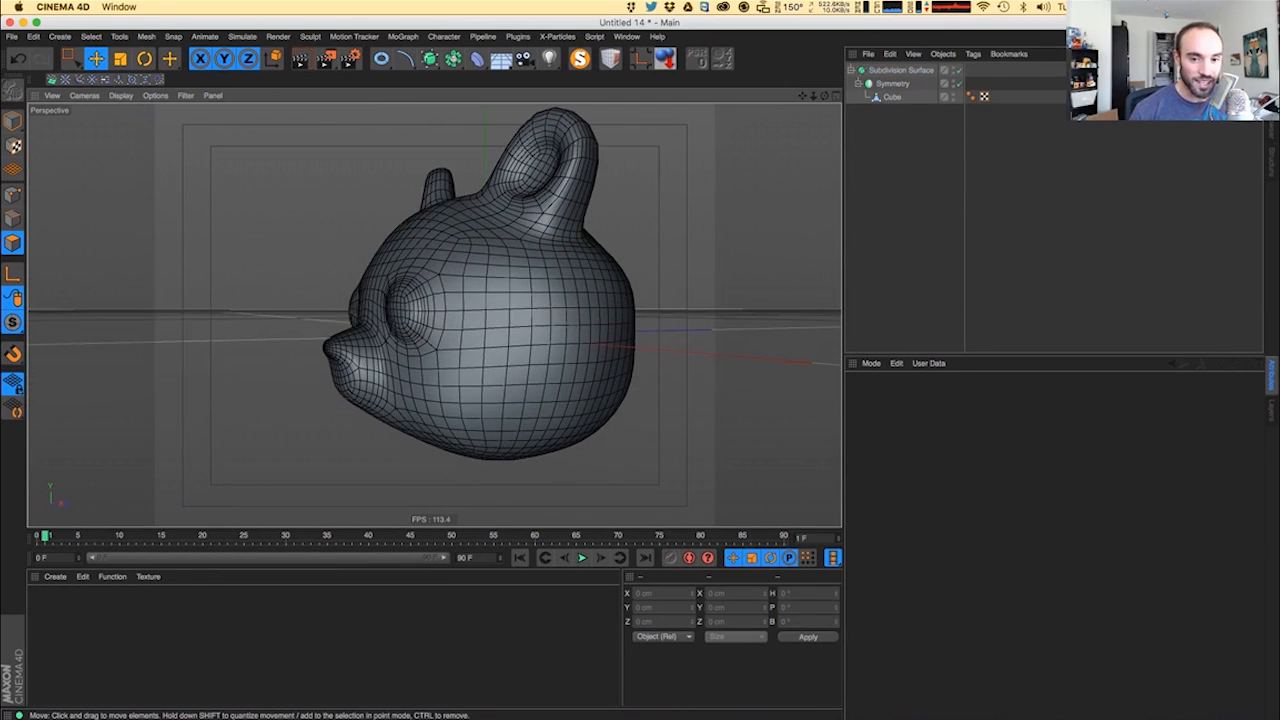
# - Select the points at the front of the snout on the Cube and pull them forward to about Z -151.6 cm
pyautogui.click(924, 95)
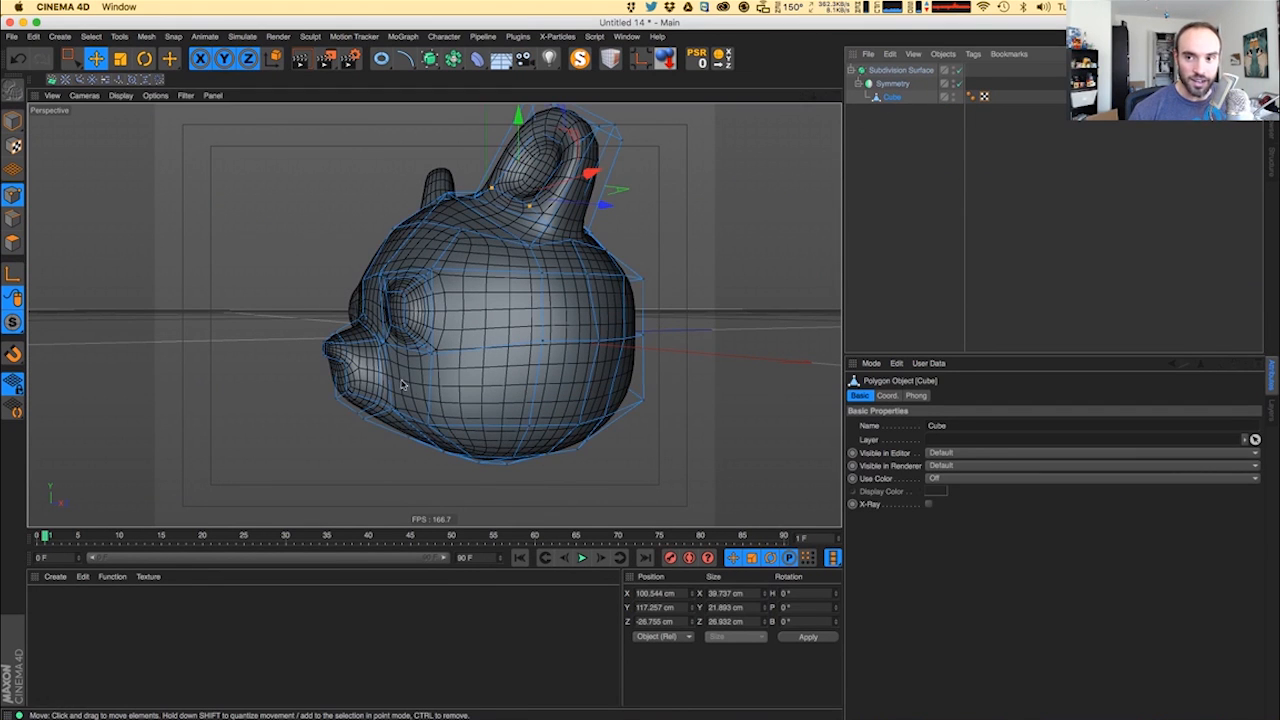
pyautogui.keyDown('alt'); pyautogui.moveTo(403, 385); pyautogui.dragTo(380, 307); pyautogui.keyUp('alt')
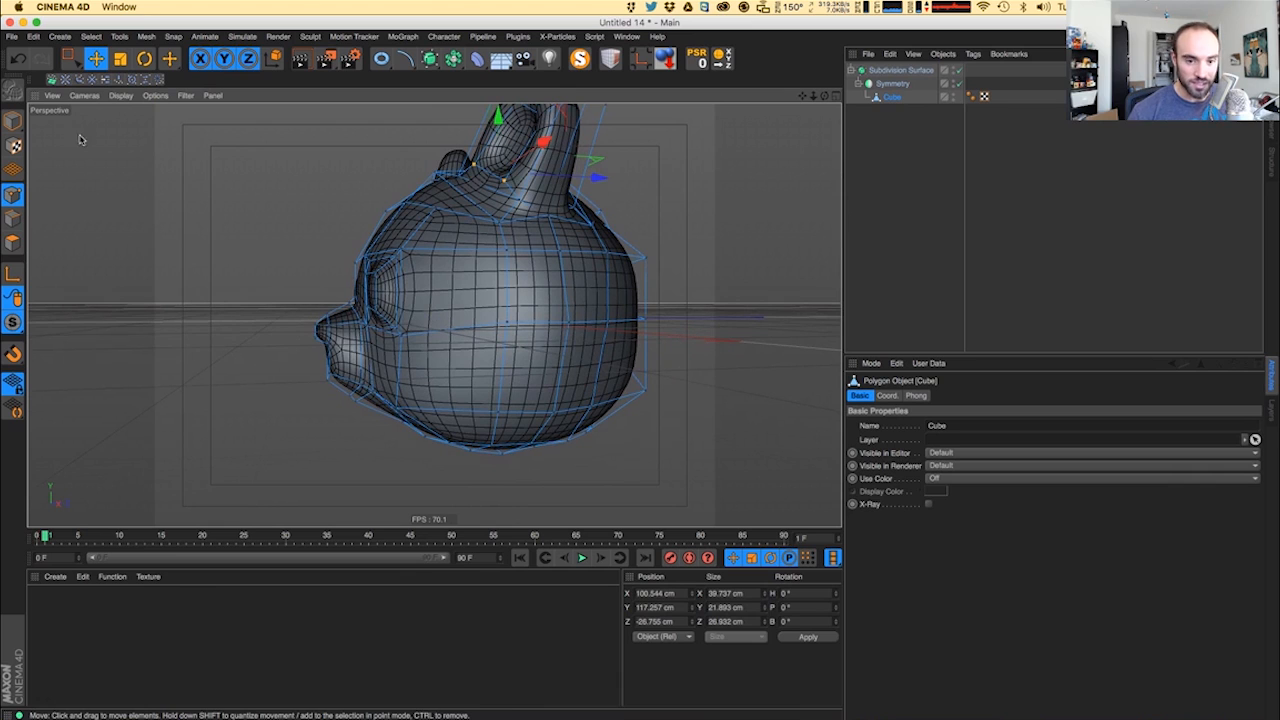
pyautogui.click(75, 60)
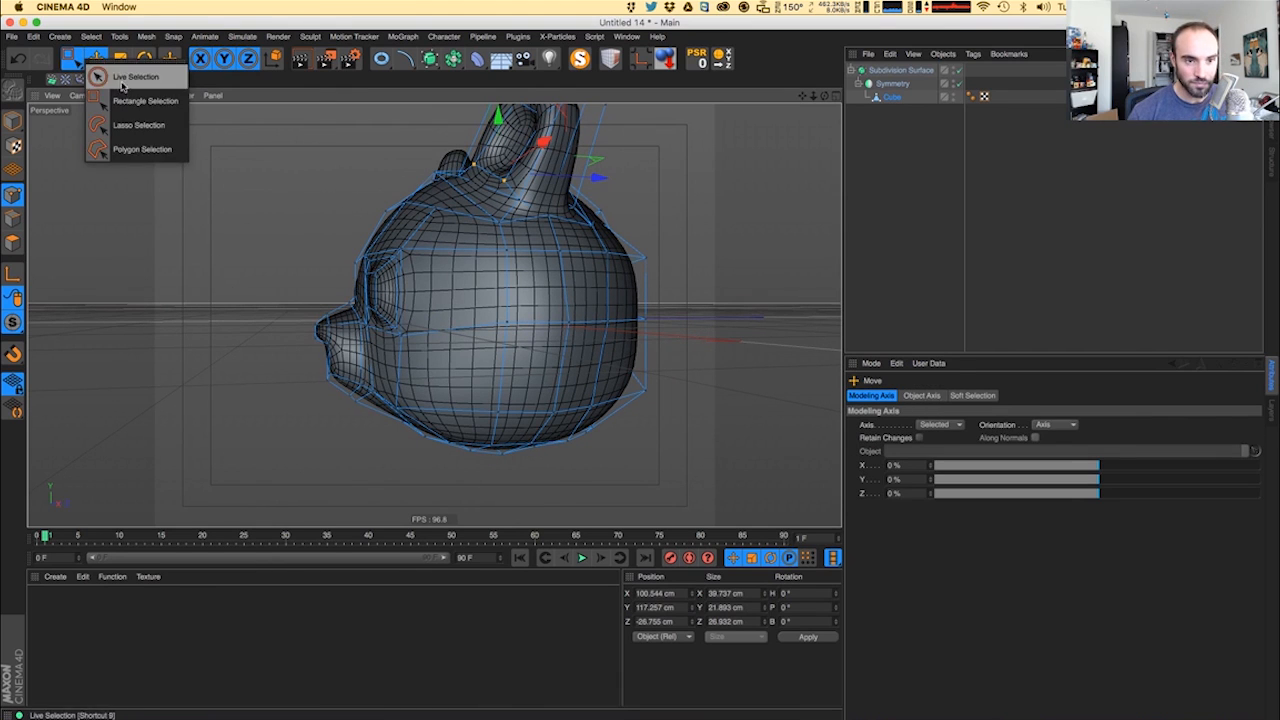
pyautogui.click(122, 80)
pyautogui.click(70, 58)
pyautogui.click(145, 101)
pyautogui.moveTo(246, 290); pyautogui.dragTo(320, 396)
pyautogui.press('e')
pyautogui.moveTo(428, 347); pyautogui.dragTo(406, 350)
# - Select the two polygons beside the centre line on the head's underside and extrude them downward about 70 cm
pyautogui.keyDown('alt'); pyautogui.moveTo(406, 350); pyautogui.dragTo(514, 374); pyautogui.keyUp('alt')
pyautogui.keyDown('alt'); pyautogui.moveTo(364, 398); pyautogui.dragTo(323, 407); pyautogui.keyUp('alt')
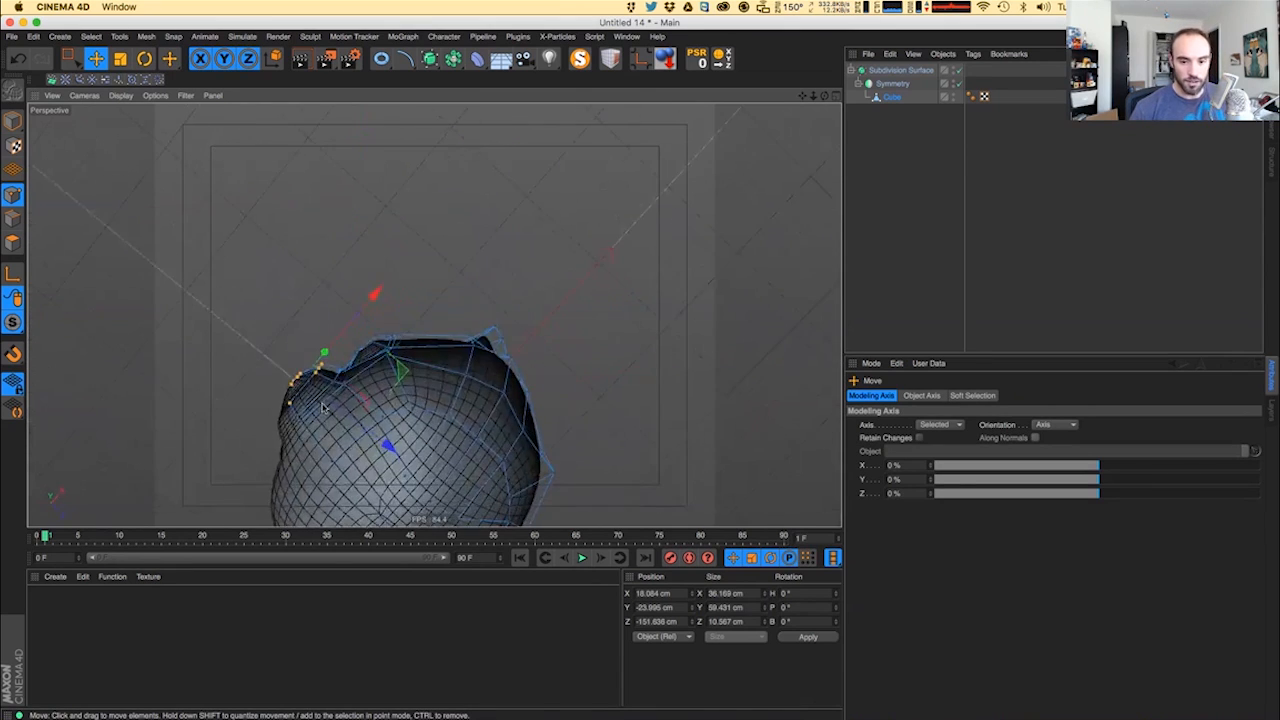
pyautogui.keyDown('alt'); pyautogui.moveTo(388, 496); pyautogui.dragTo(338, 423, button='middle'); pyautogui.keyUp('alt')
pyautogui.keyDown('alt'); pyautogui.moveTo(338, 423); pyautogui.dragTo(318, 402); pyautogui.keyUp('alt')
pyautogui.click(12, 243)
pyautogui.moveTo(434, 315)
pyautogui.keyDown('alt'); pyautogui.mouseDown()
pyautogui.moveTo(356, 386)
pyautogui.moveTo(389, 420)
pyautogui.moveTo(365, 266)
pyautogui.moveTo(352, 345)
pyautogui.moveTo(420, 335)
pyautogui.moveTo(436, 350)
pyautogui.moveTo(345, 306)
pyautogui.moveTo(446, 302)
pyautogui.mouseUp(); pyautogui.keyUp('alt')
pyautogui.click(376, 401)
pyautogui.keyDown('shift'); pyautogui.click(353, 377); pyautogui.keyUp('shift')
pyautogui.keyDown('alt'); pyautogui.moveTo(445, 294); pyautogui.dragTo(364, 293); pyautogui.keyUp('alt')
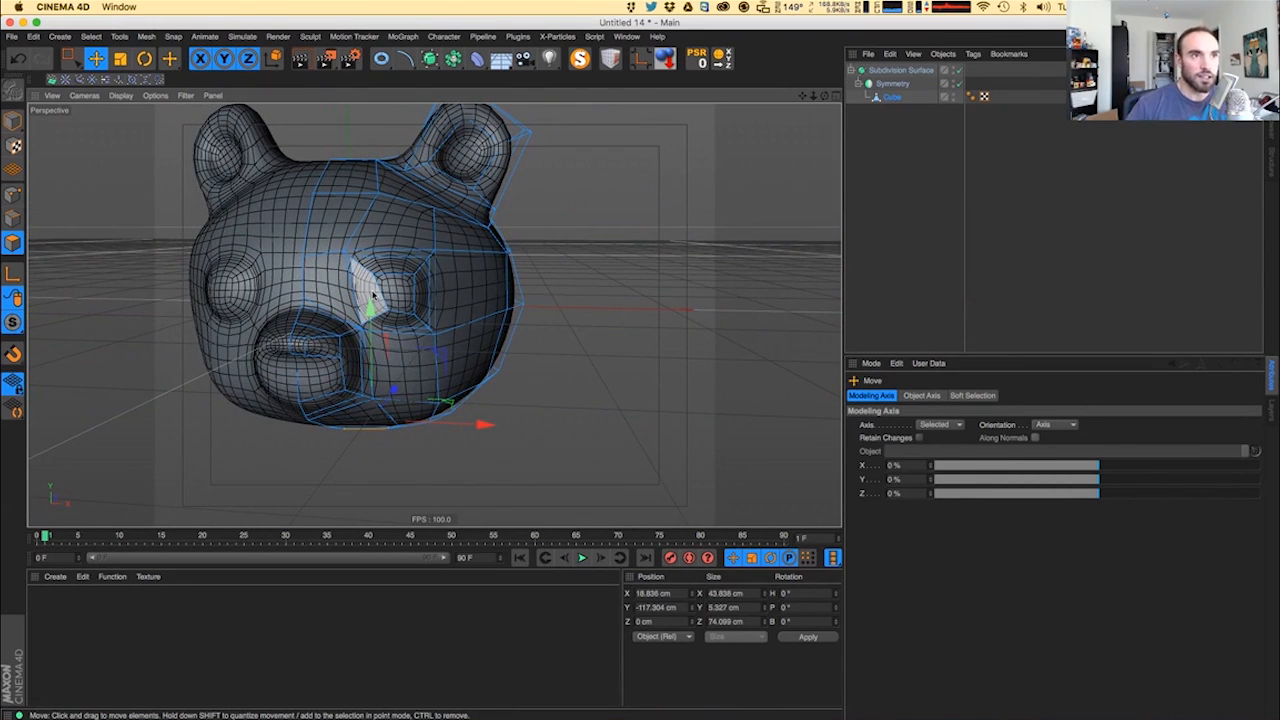
pyautogui.keyDown('alt'); pyautogui.moveTo(397, 270); pyautogui.dragTo(405, 382); pyautogui.keyUp('alt')
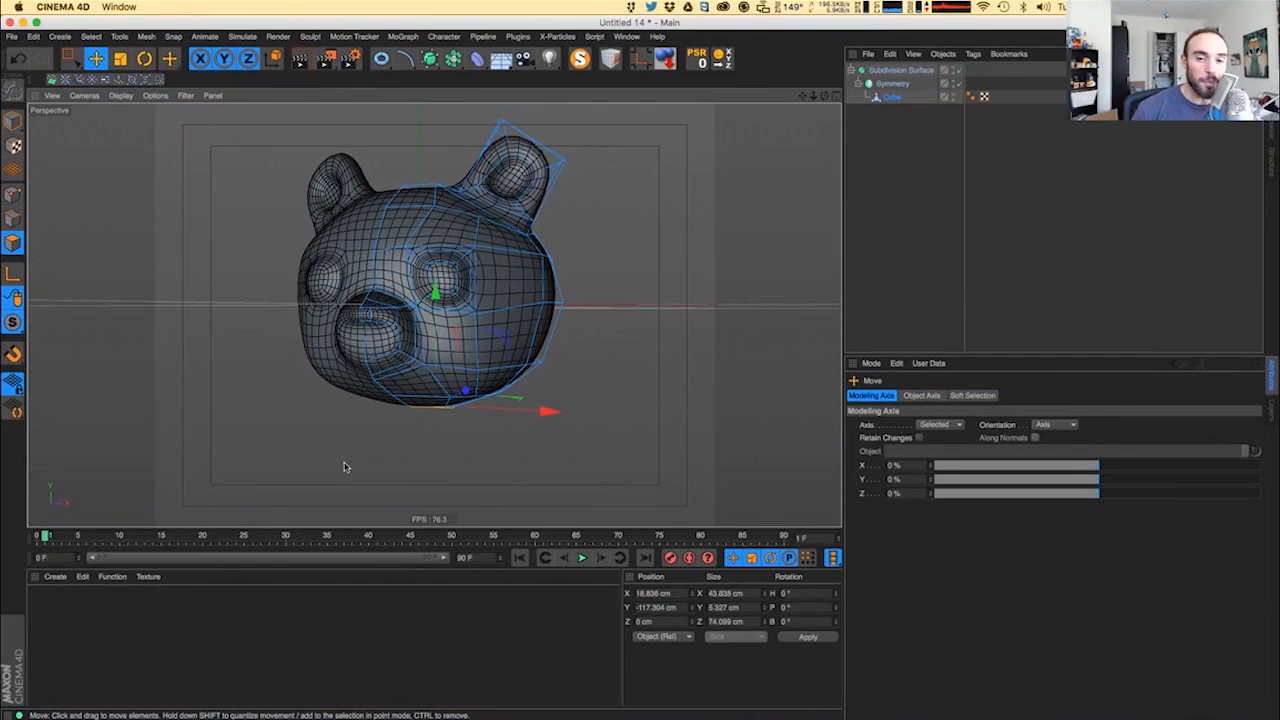
pyautogui.keyDown('alt'); pyautogui.moveTo(450, 412); pyautogui.dragTo(430, 390); pyautogui.keyUp('alt')
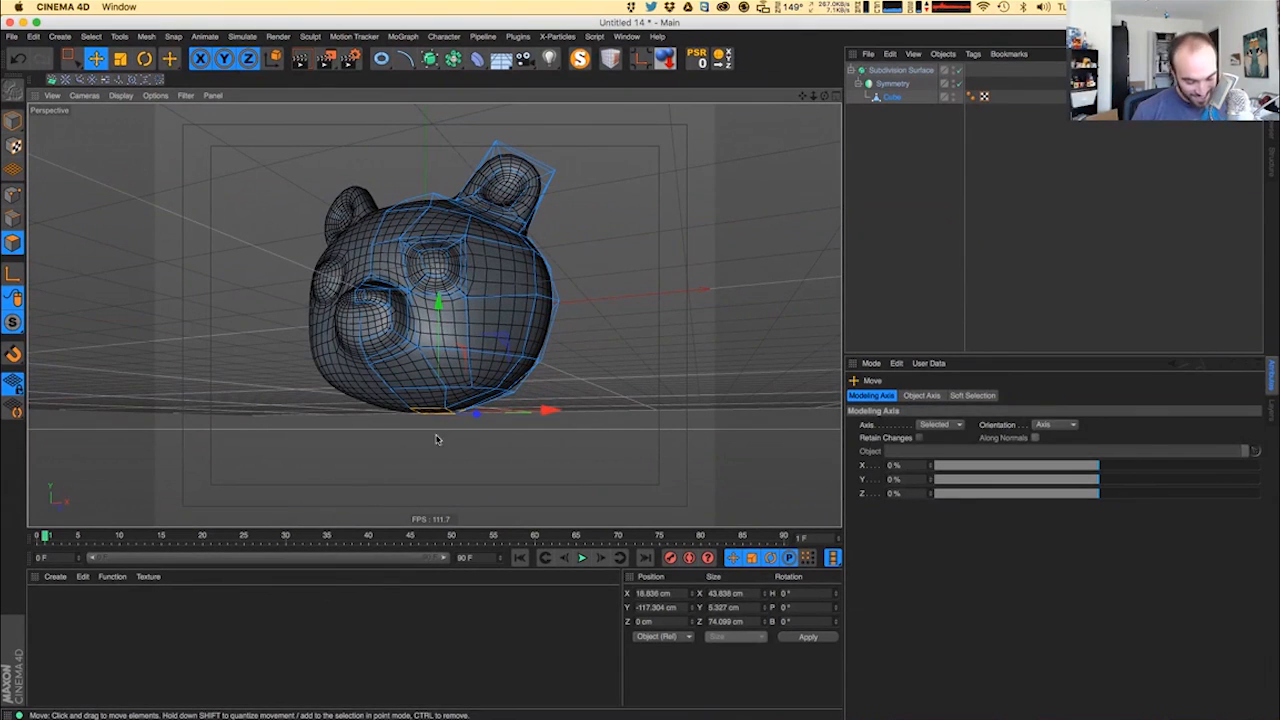
pyautogui.press('d')
pyautogui.moveTo(778, 325); pyautogui.dragTo(870, 302)
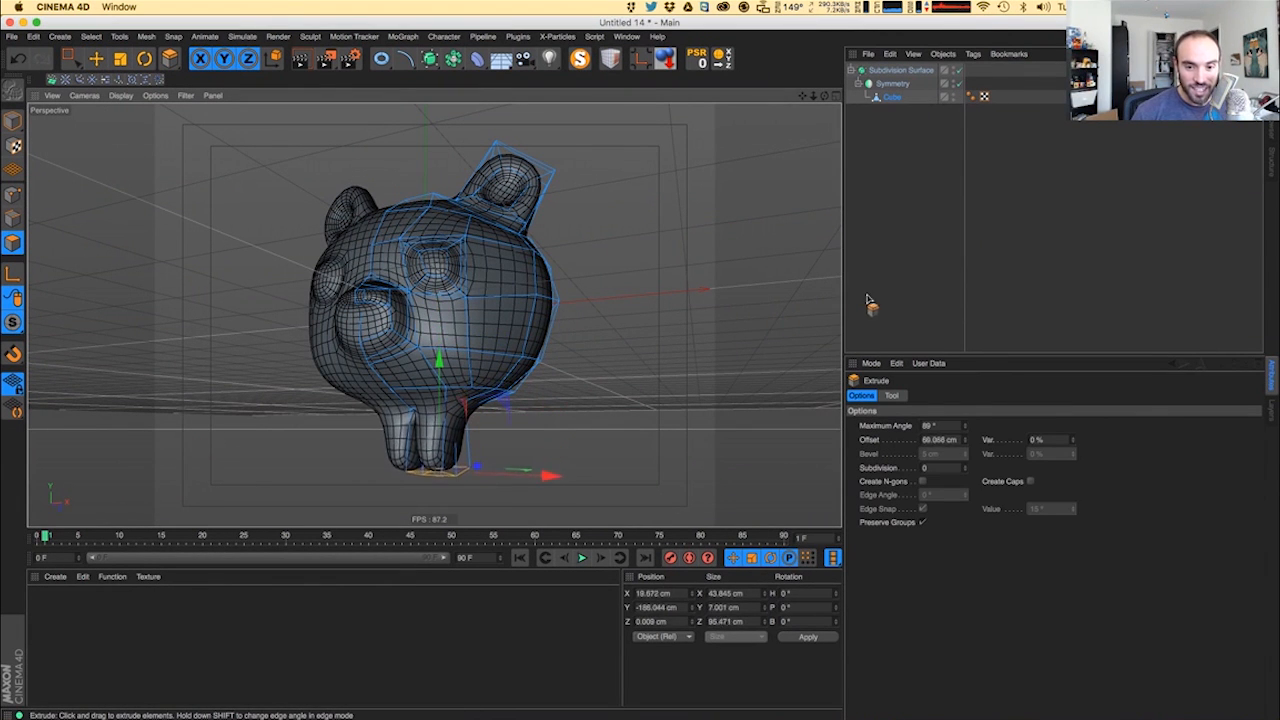
# - Select the wider group of polygons on the head's underside and extrude them downward about 128 cm as a body
pyautogui.keyDown('alt'); pyautogui.moveTo(404, 447); pyautogui.dragTo(532, 366); pyautogui.keyUp('alt')
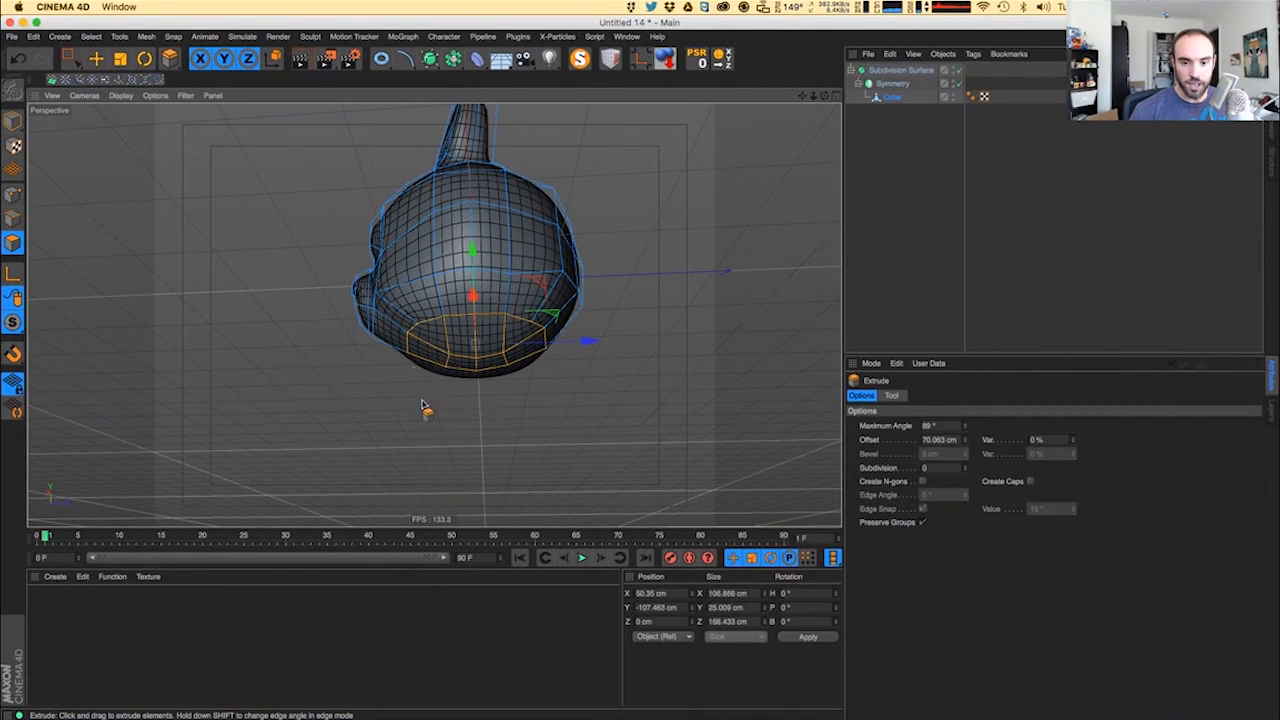
pyautogui.keyDown('alt'); pyautogui.moveTo(422, 407); pyautogui.dragTo(531, 374); pyautogui.keyUp('alt')
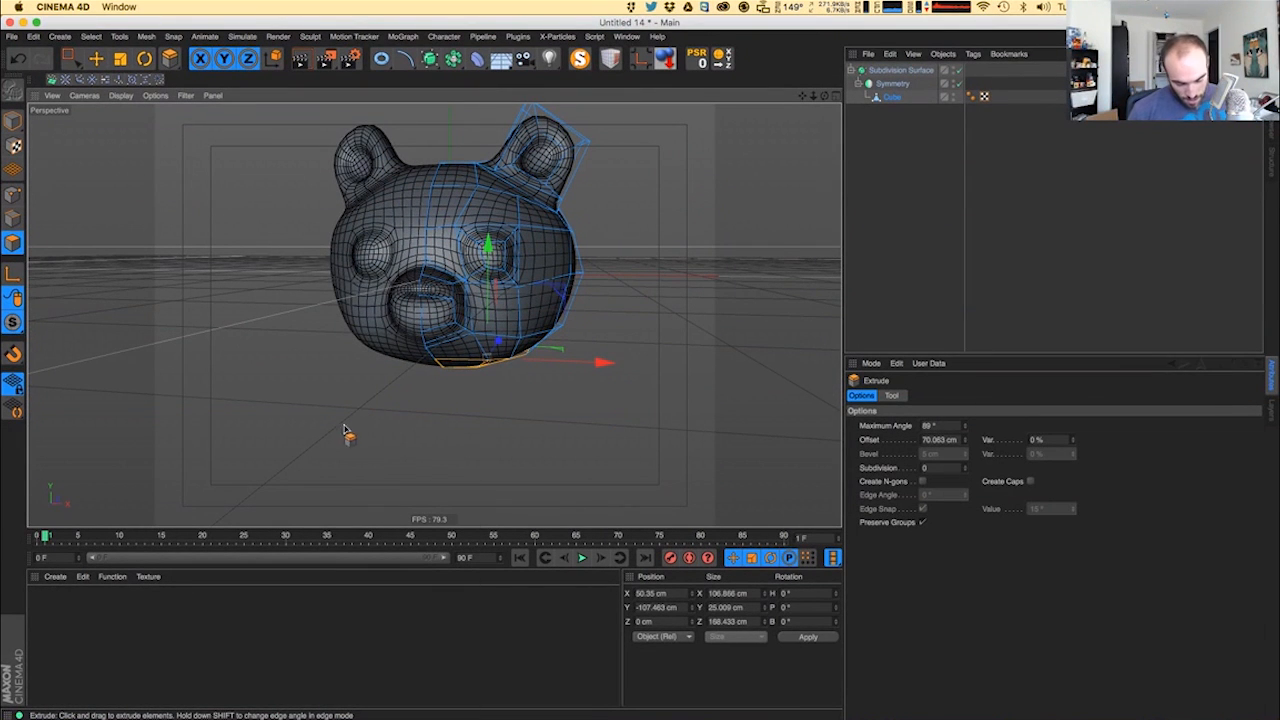
pyautogui.moveTo(428, 430); pyautogui.dragTo(1190, 60)
# - Select the inner side faces of the extruded body along the symmetry plane and delete them
pyautogui.keyDown('alt'); pyautogui.moveTo(470, 463); pyautogui.dragTo(491, 427); pyautogui.keyUp('alt')
pyautogui.keyDown('alt'); pyautogui.moveTo(490, 430); pyautogui.dragTo(492, 349, button='middle'); pyautogui.keyUp('alt')
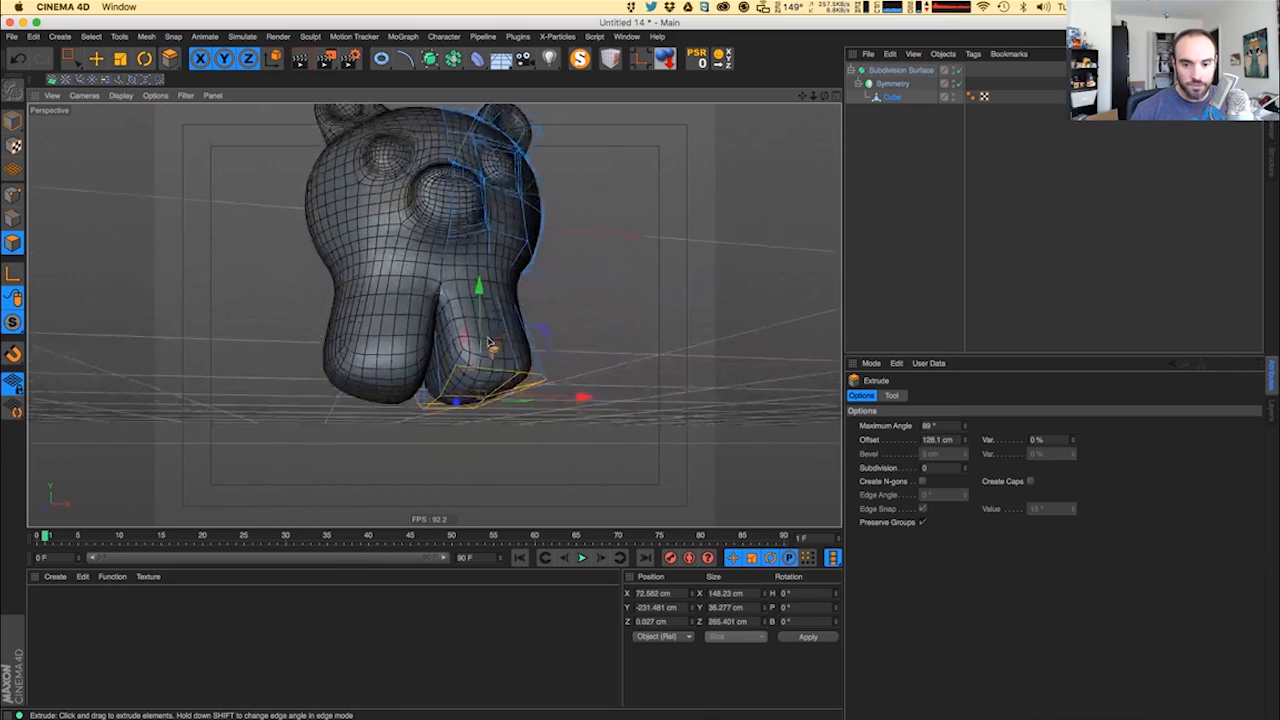
pyautogui.keyDown('alt'); pyautogui.moveTo(483, 347); pyautogui.dragTo(312, 444); pyautogui.keyUp('alt')
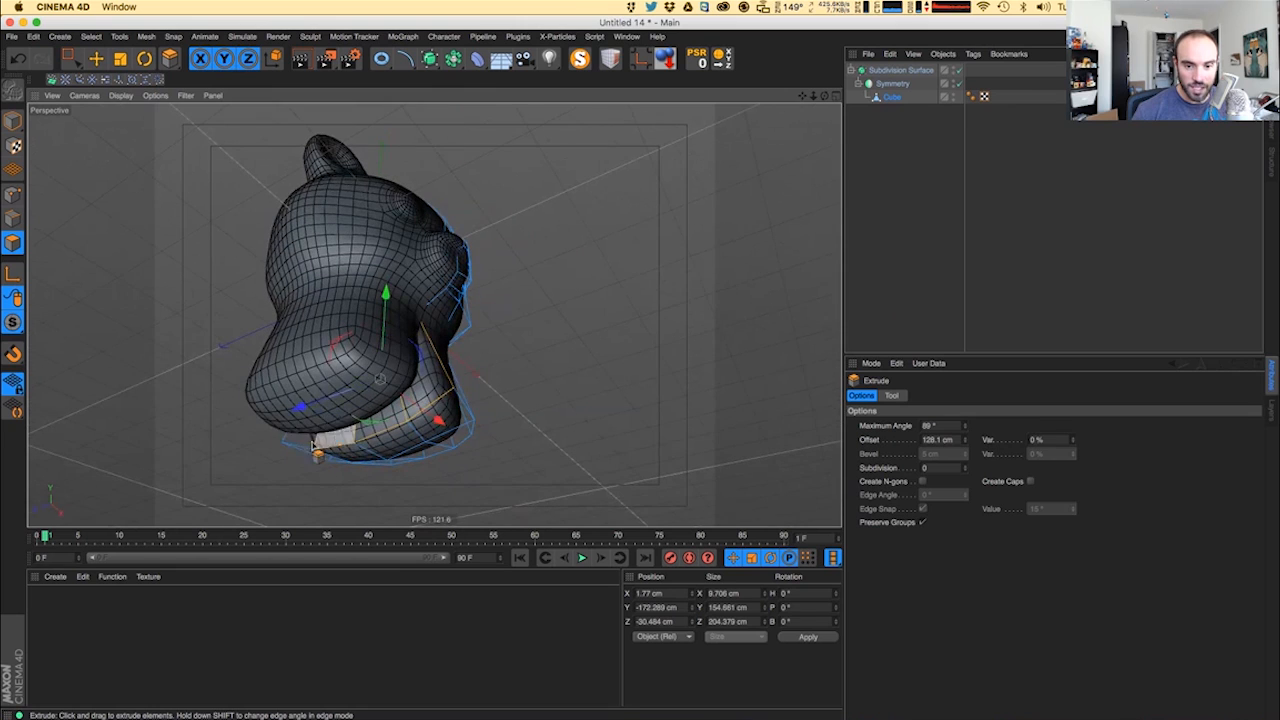
pyautogui.press('Delete')
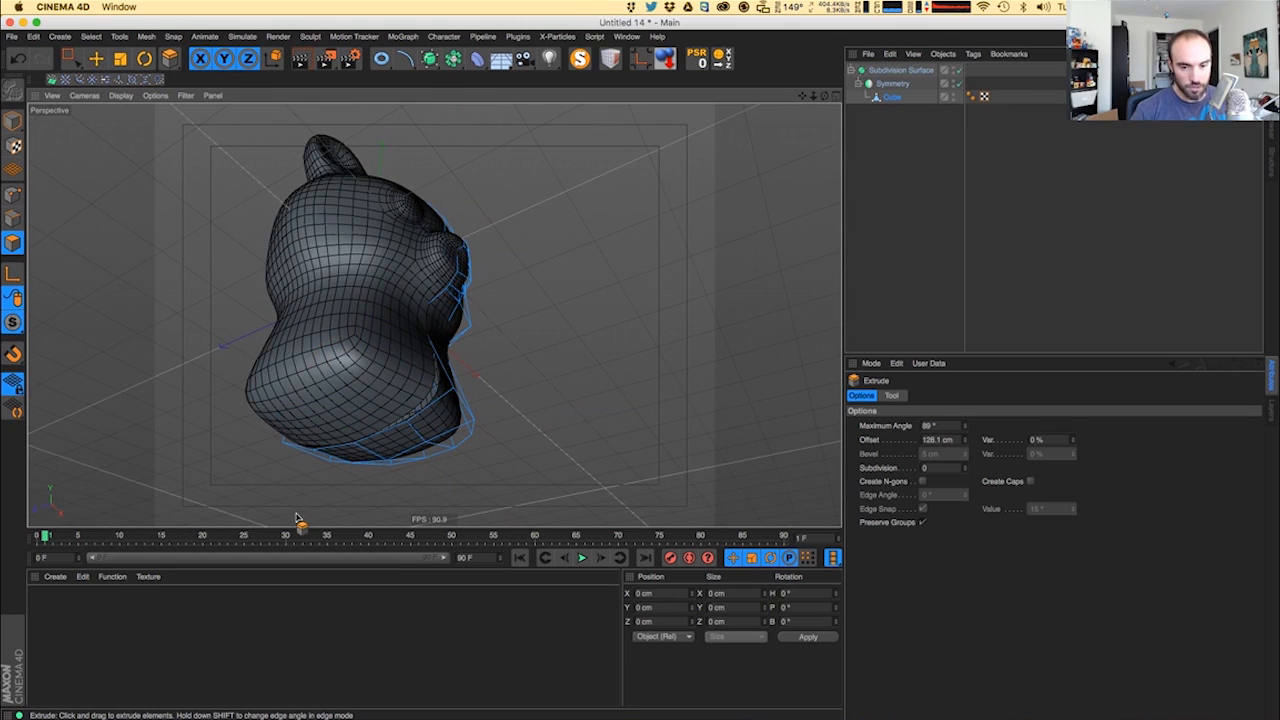
pyautogui.keyDown('alt'); pyautogui.moveTo(411, 356); pyautogui.dragTo(263, 432); pyautogui.keyUp('alt')
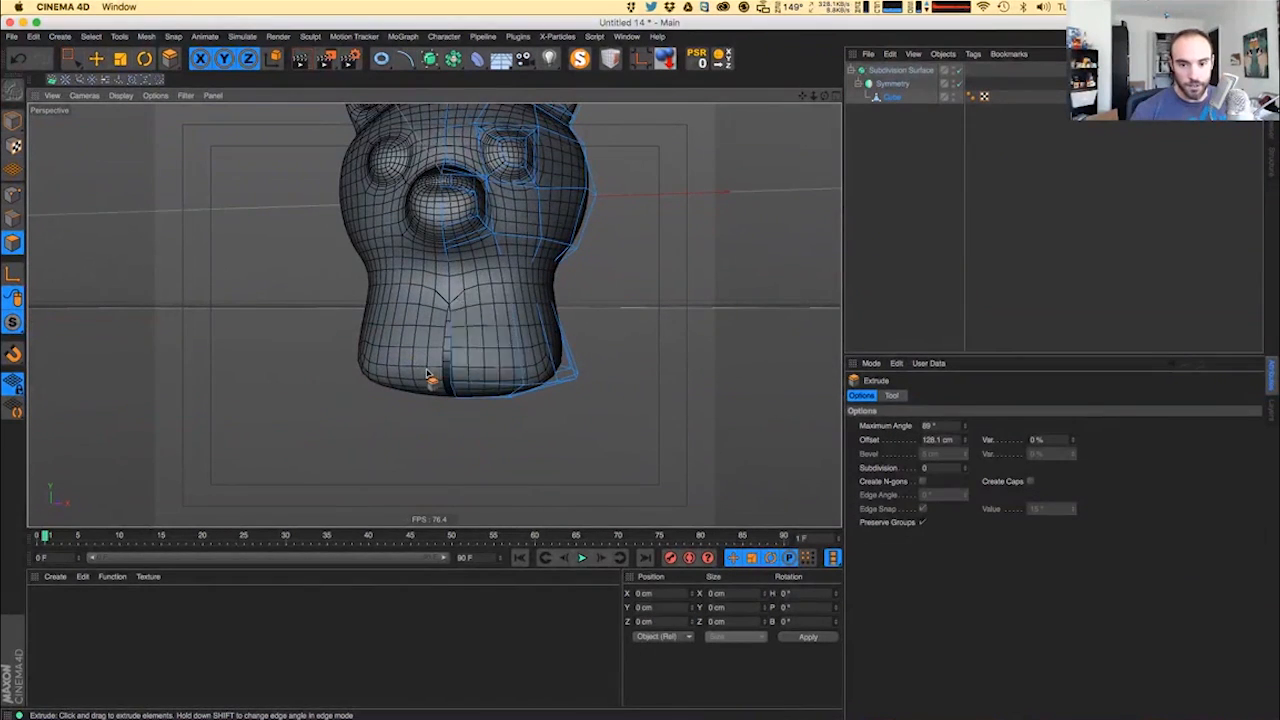
# - Disable the Symmetry object and edit the half model's points in the four-view layout
pyautogui.click(957, 83)
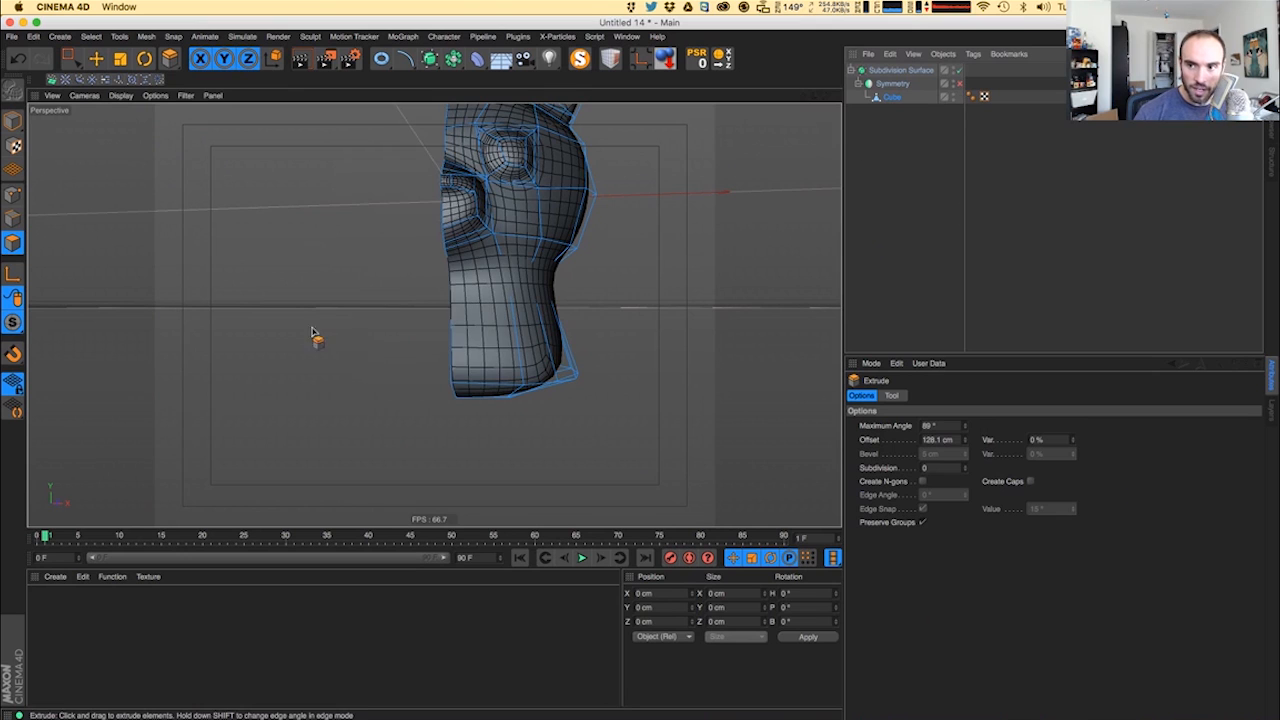
pyautogui.click(12, 197)
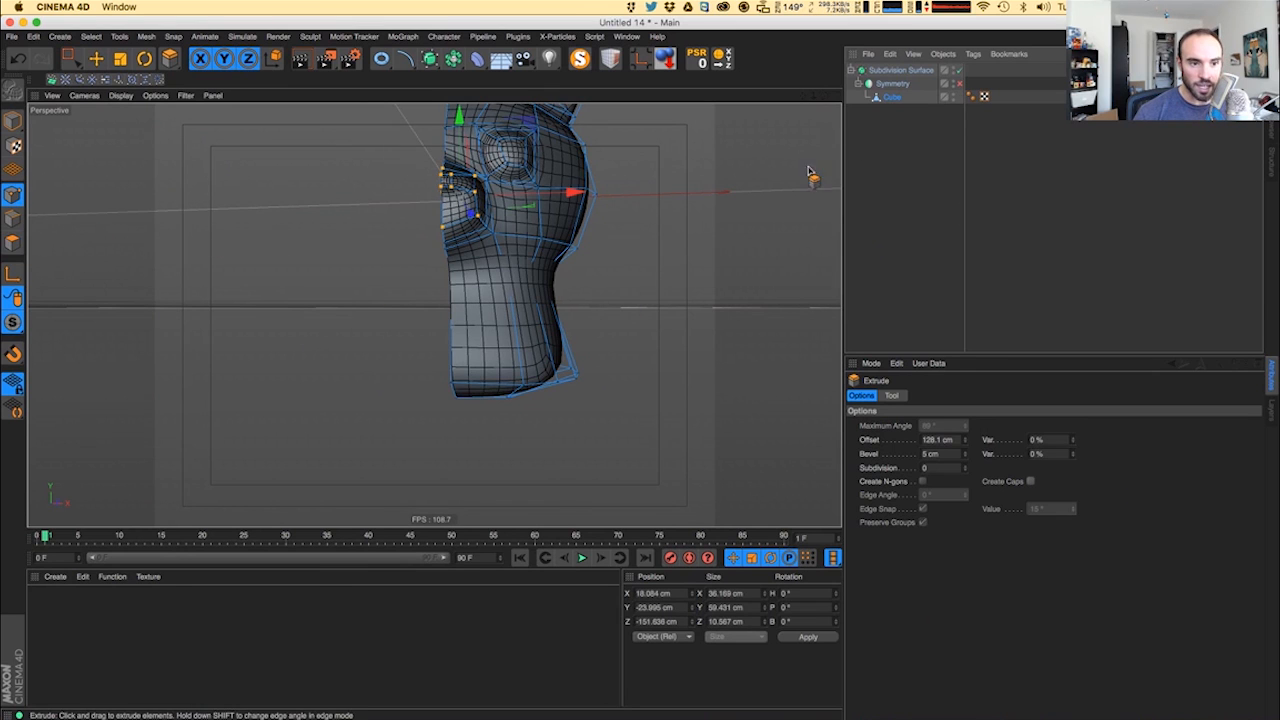
pyautogui.click(836, 100)
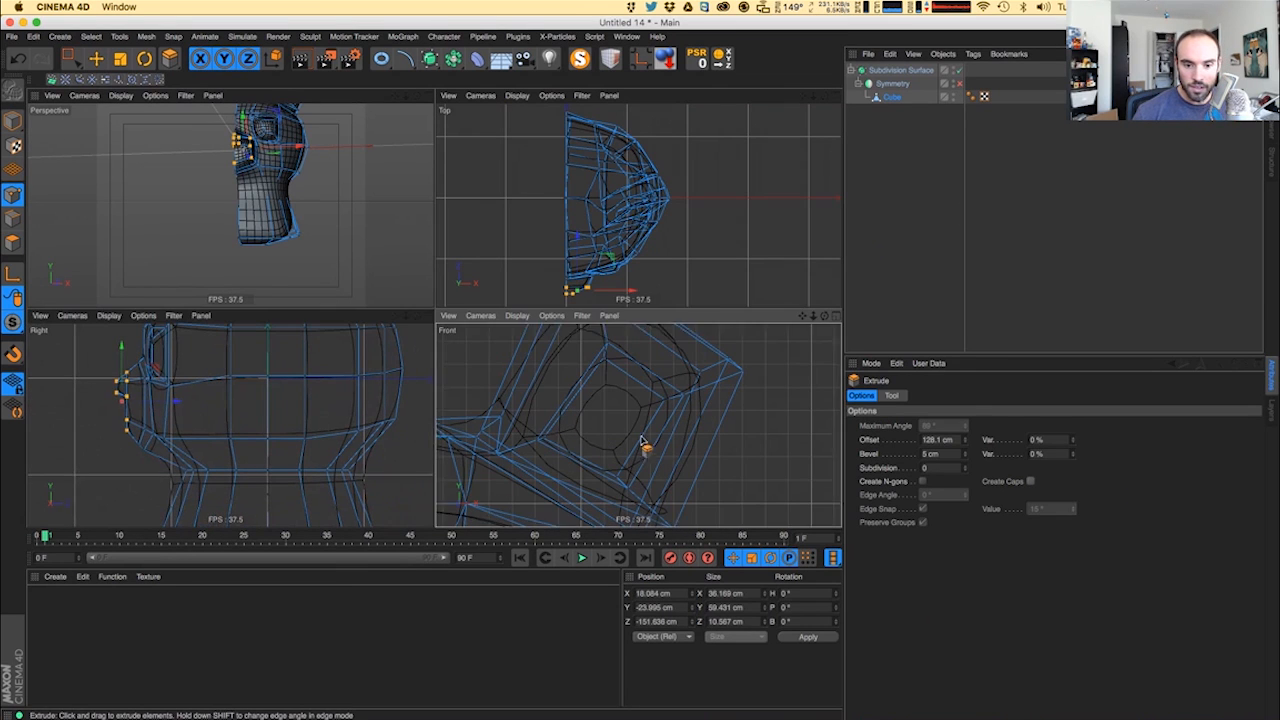
# - Select the inner bottom points of the body in the front view and flatten their X size to 0 cm
pyautogui.keyDown('alt'); pyautogui.moveTo(641, 440); pyautogui.dragTo(512, 512, button='right'); pyautogui.keyUp('alt')
pyautogui.keyDown('alt'); pyautogui.moveTo(512, 512); pyautogui.dragTo(530, 404, button='middle'); pyautogui.keyUp('alt')
pyautogui.click(68, 58)
pyautogui.moveTo(530, 404); pyautogui.dragTo(598, 534)
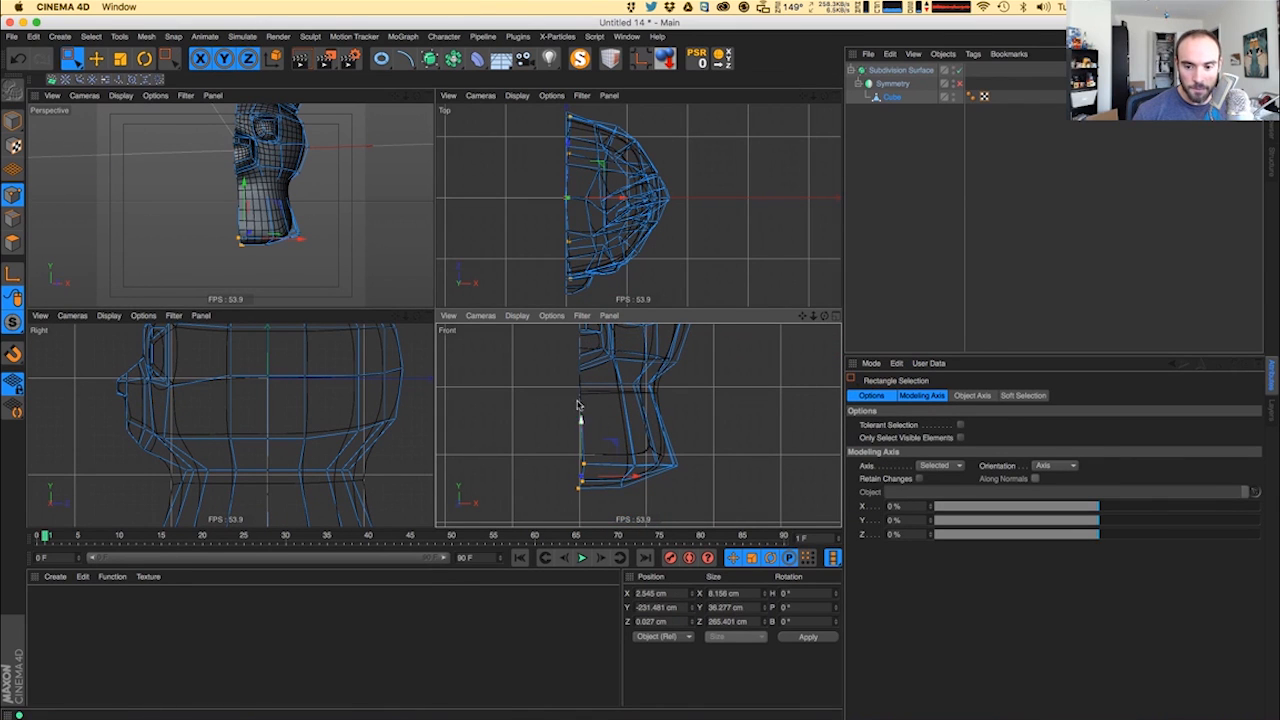
pyautogui.keyDown('alt'); pyautogui.moveTo(592, 410); pyautogui.dragTo(581, 378, button='right'); pyautogui.keyUp('alt')
pyautogui.keyDown('alt'); pyautogui.moveTo(581, 378); pyautogui.dragTo(621, 386, button='middle'); pyautogui.keyUp('alt')
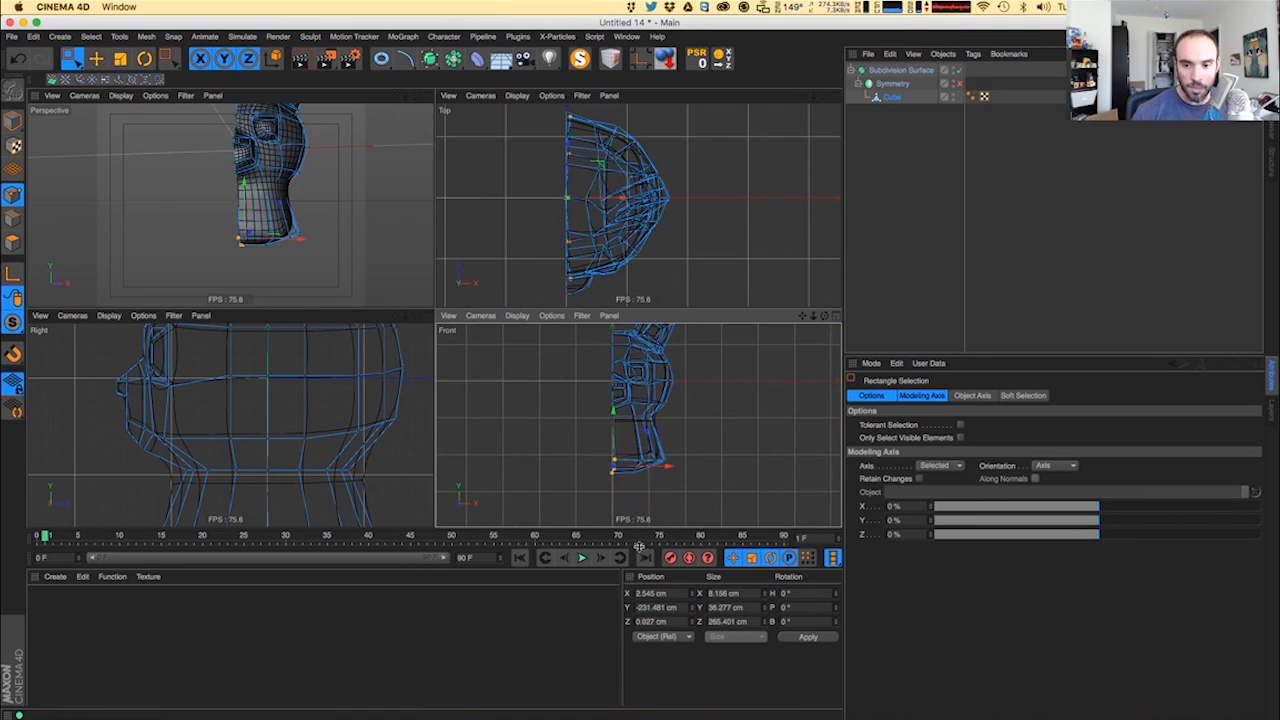
pyautogui.click(730, 594)
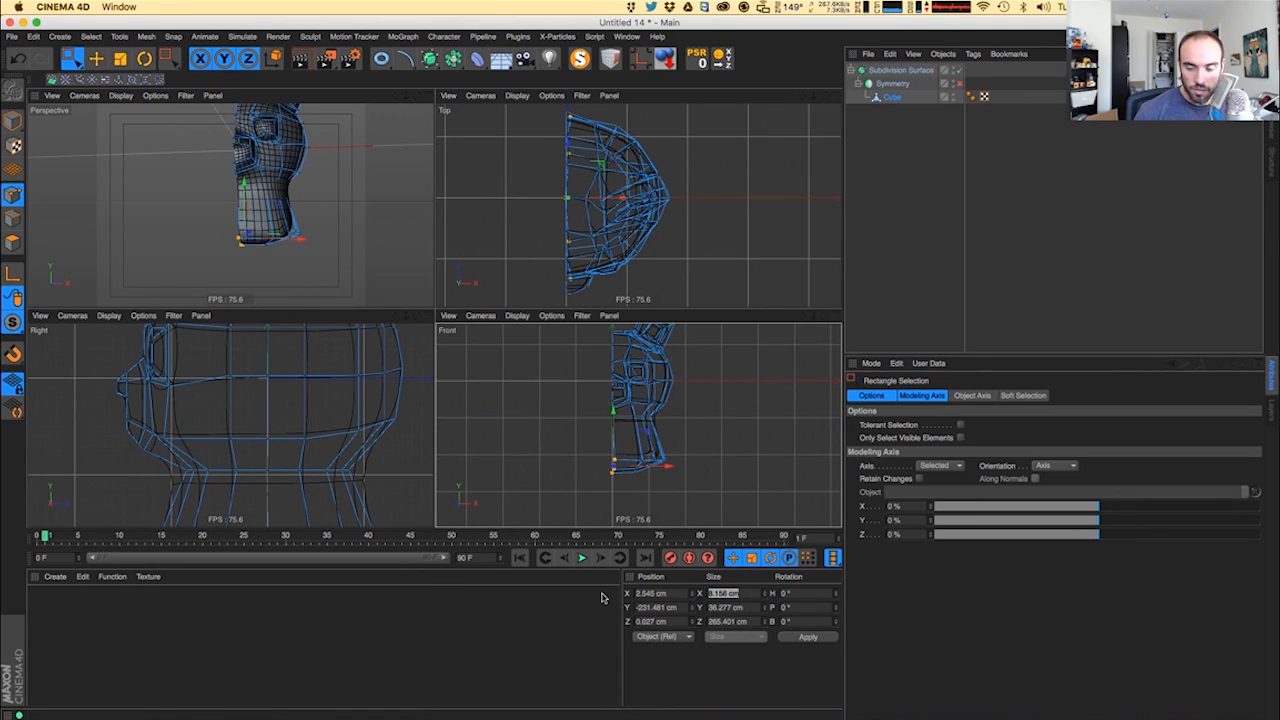
pyautogui.scroll(3, 543, 388)
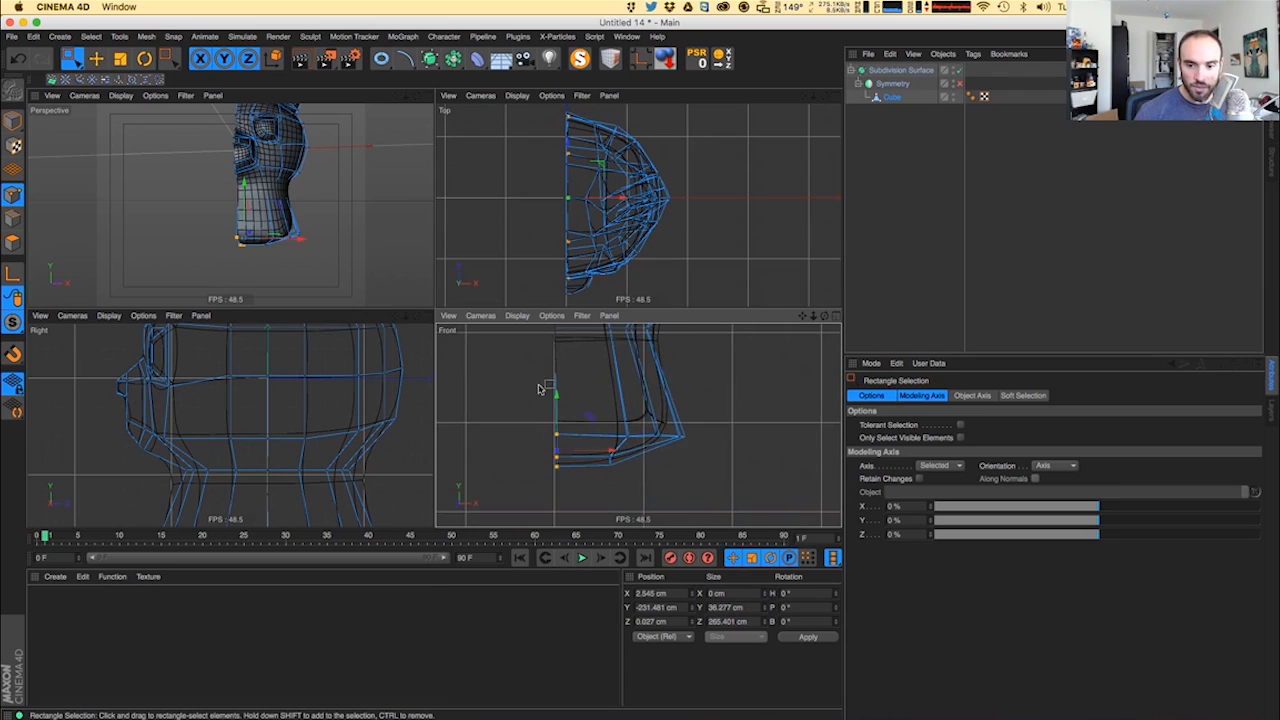
# - Select the centre-seam points of the neck and body, set their X size and position to 0 cm, and re-enable Symmetry
pyautogui.scroll(3, 542, 386)
pyautogui.moveTo(520, 346); pyautogui.dragTo(564, 540)
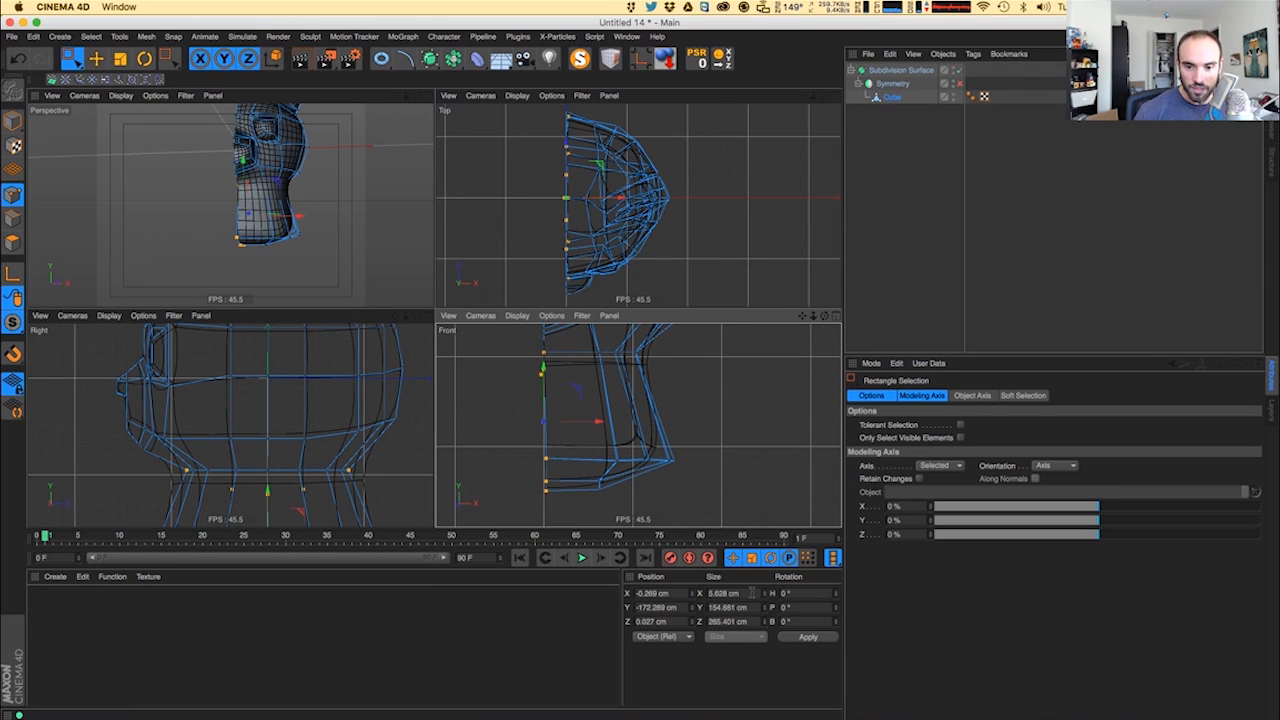
pyautogui.click(728, 593)
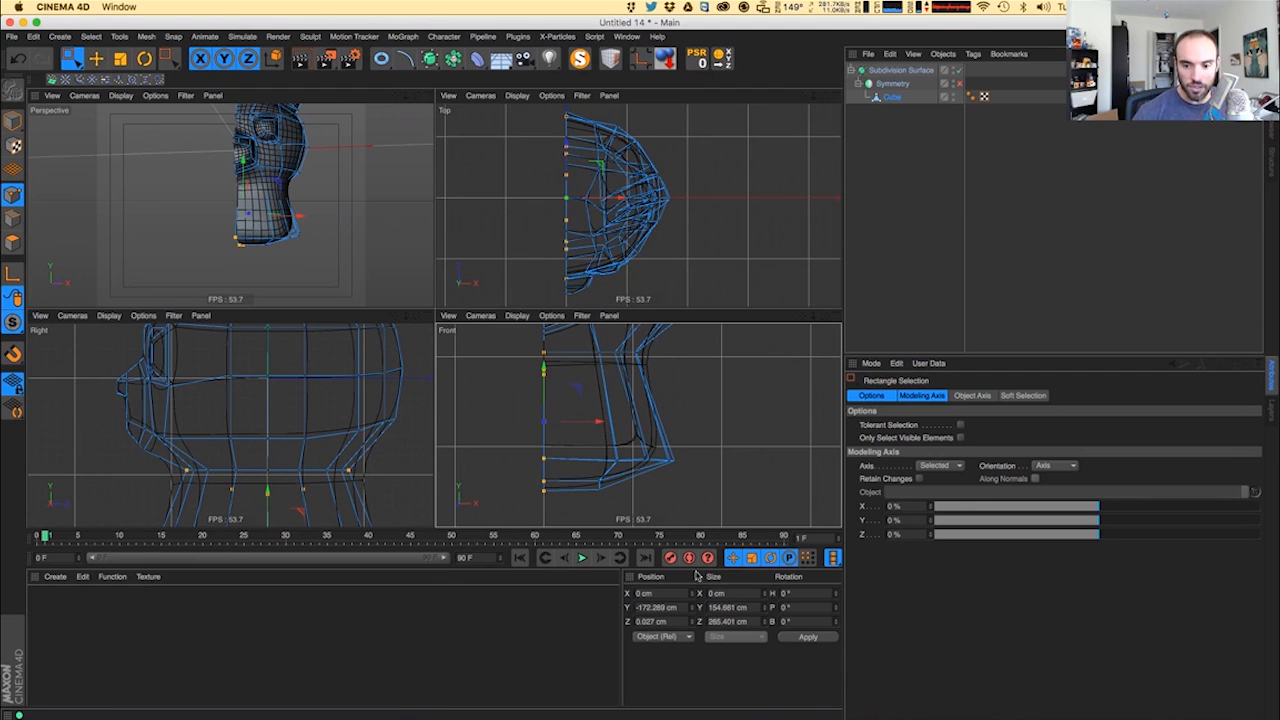
pyautogui.click(961, 84)
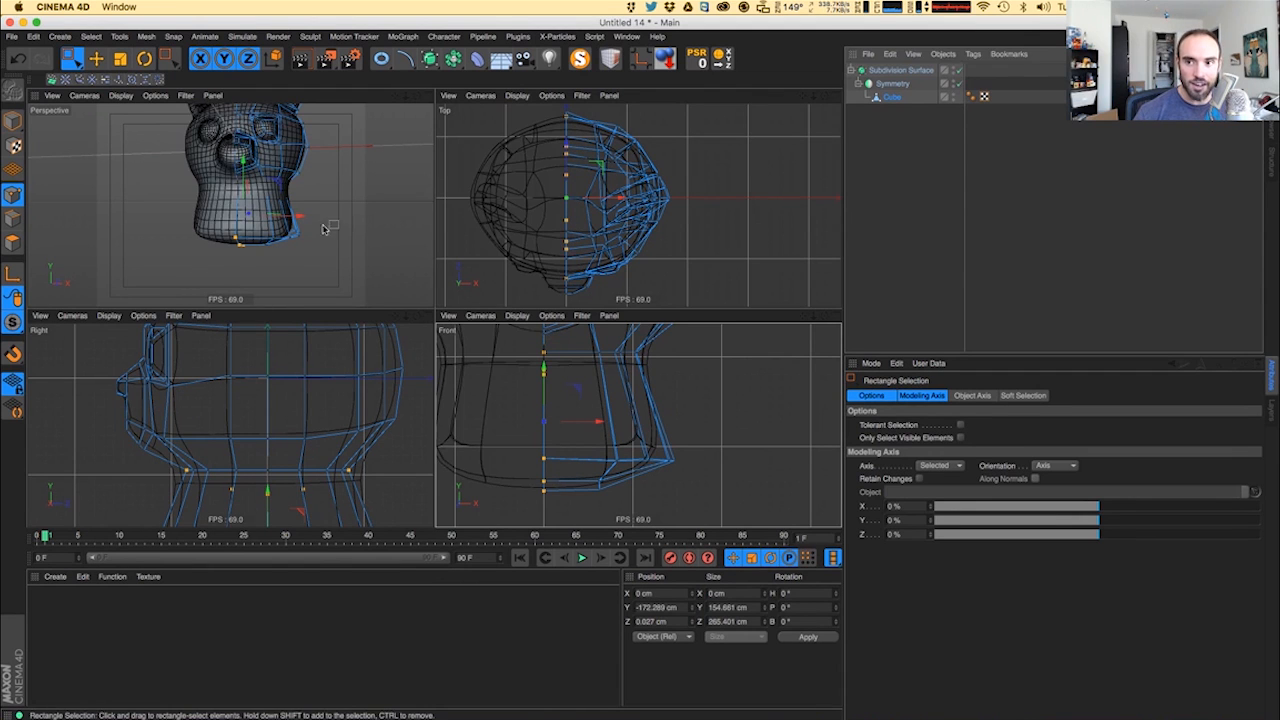
# - Select the body's bottom points in the front view and flatten their Y size to 0 cm
pyautogui.scroll(8, 212, 203)
pyautogui.keyDown('alt'); pyautogui.moveTo(213, 203); pyautogui.dragTo(408, 280); pyautogui.keyUp('alt')
pyautogui.click(178, 228)
pyautogui.keyDown('alt'); pyautogui.moveTo(674, 512); pyautogui.dragTo(699, 477, button='middle'); pyautogui.keyUp('alt')
pyautogui.moveTo(753, 608); pyautogui.dragTo(458, 613)
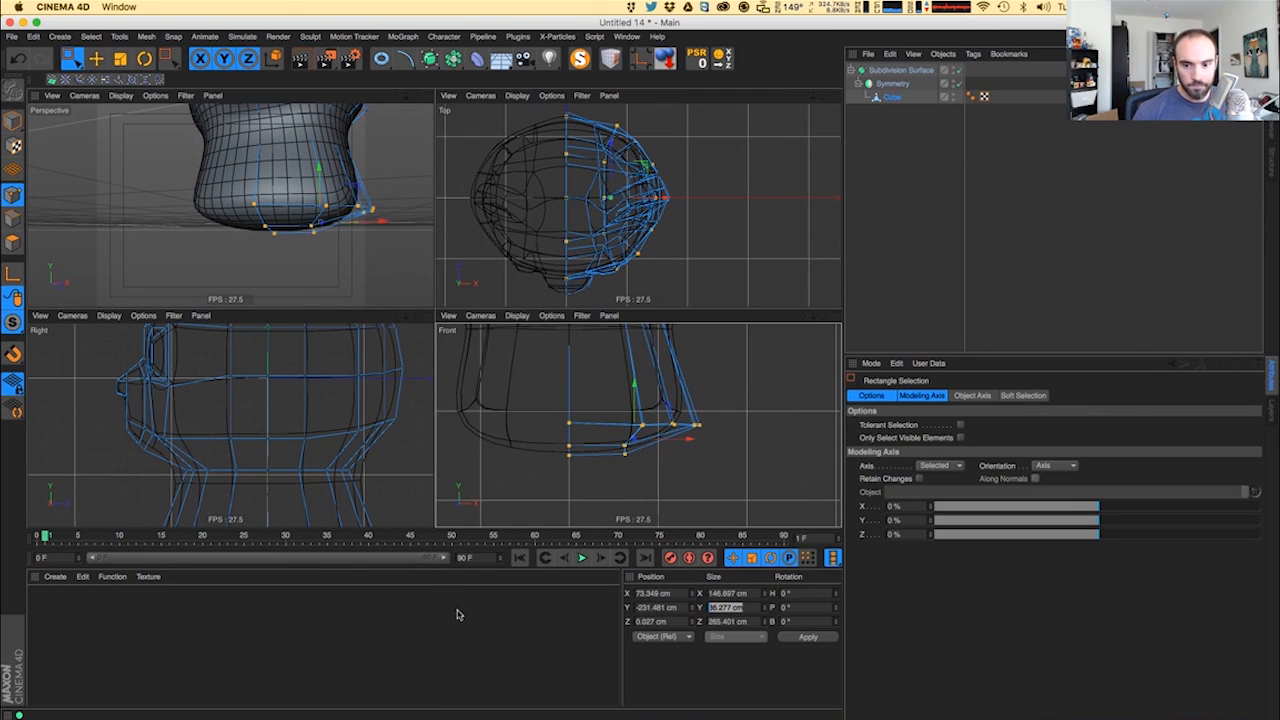
pyautogui.write('0')
pyautogui.press('Return')
# - Select the polygons of the body's flat underside and extrude them downward about 108 cm with a maximum angle of 90°
pyautogui.keyDown('alt'); pyautogui.moveTo(159, 241); pyautogui.dragTo(232, 298); pyautogui.keyUp('alt')
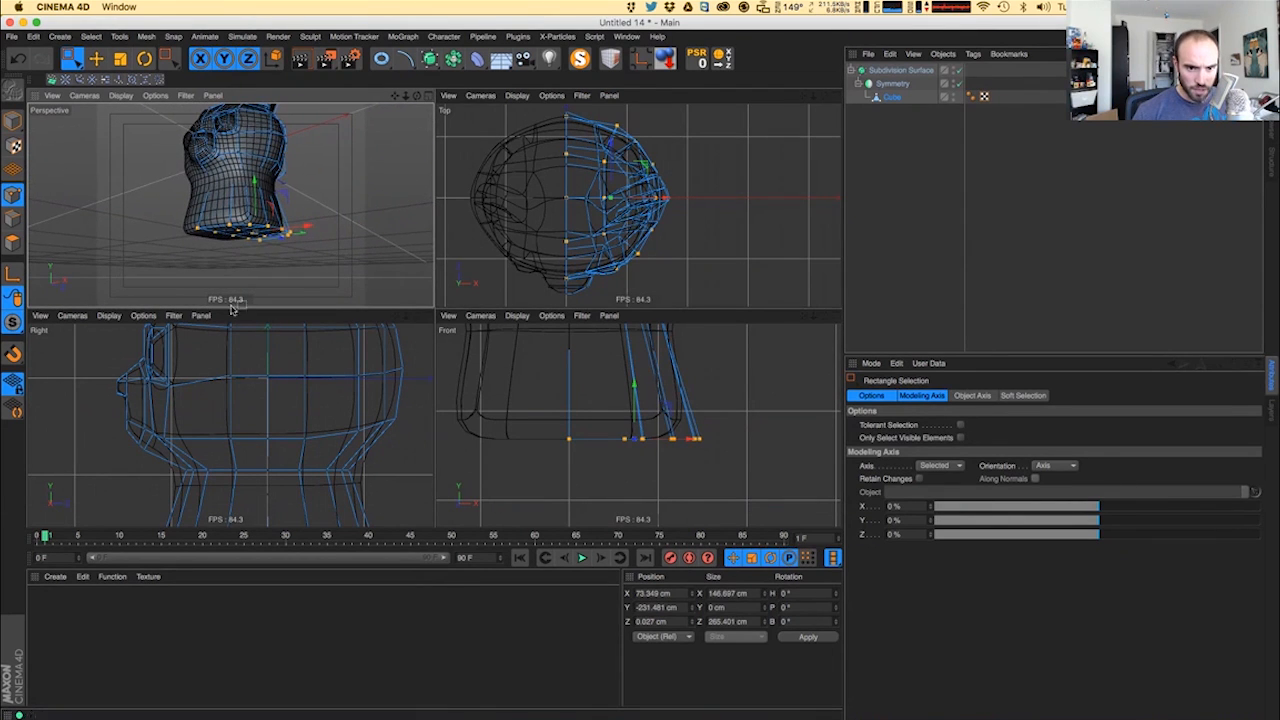
pyautogui.keyDown('alt'); pyautogui.moveTo(300, 250); pyautogui.dragTo(199, 212); pyautogui.keyUp('alt')
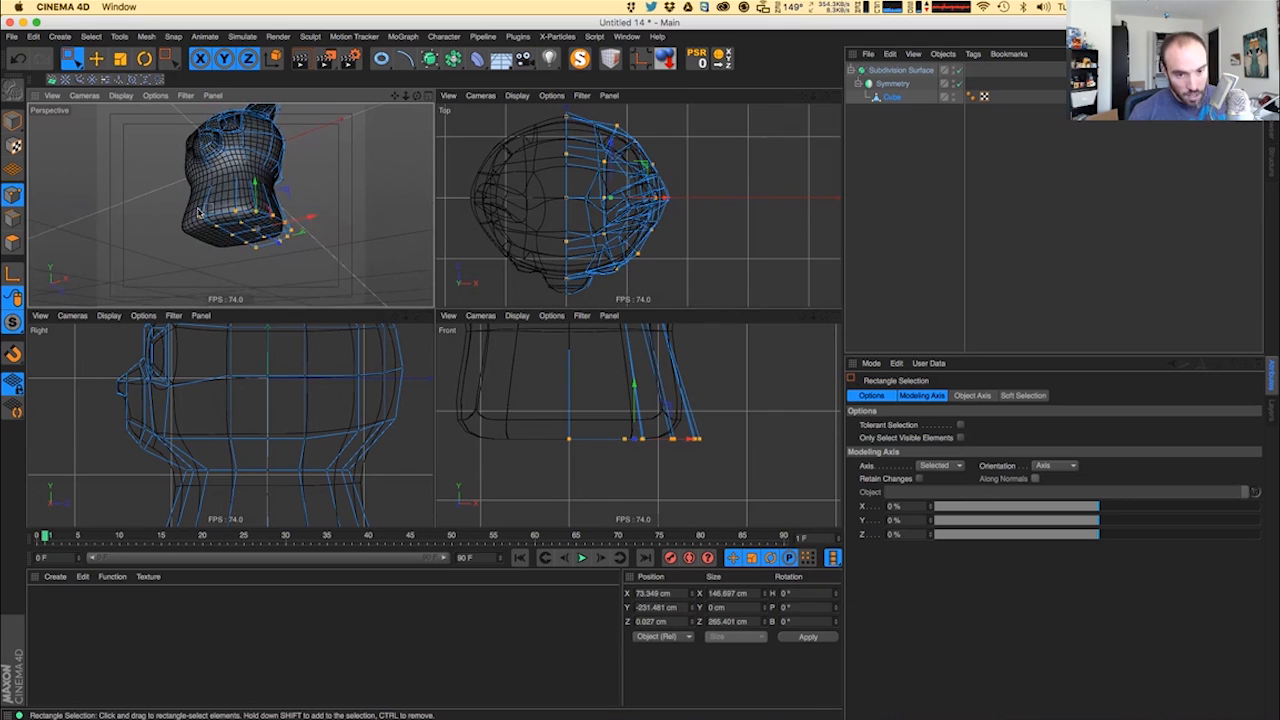
pyautogui.click(18, 242)
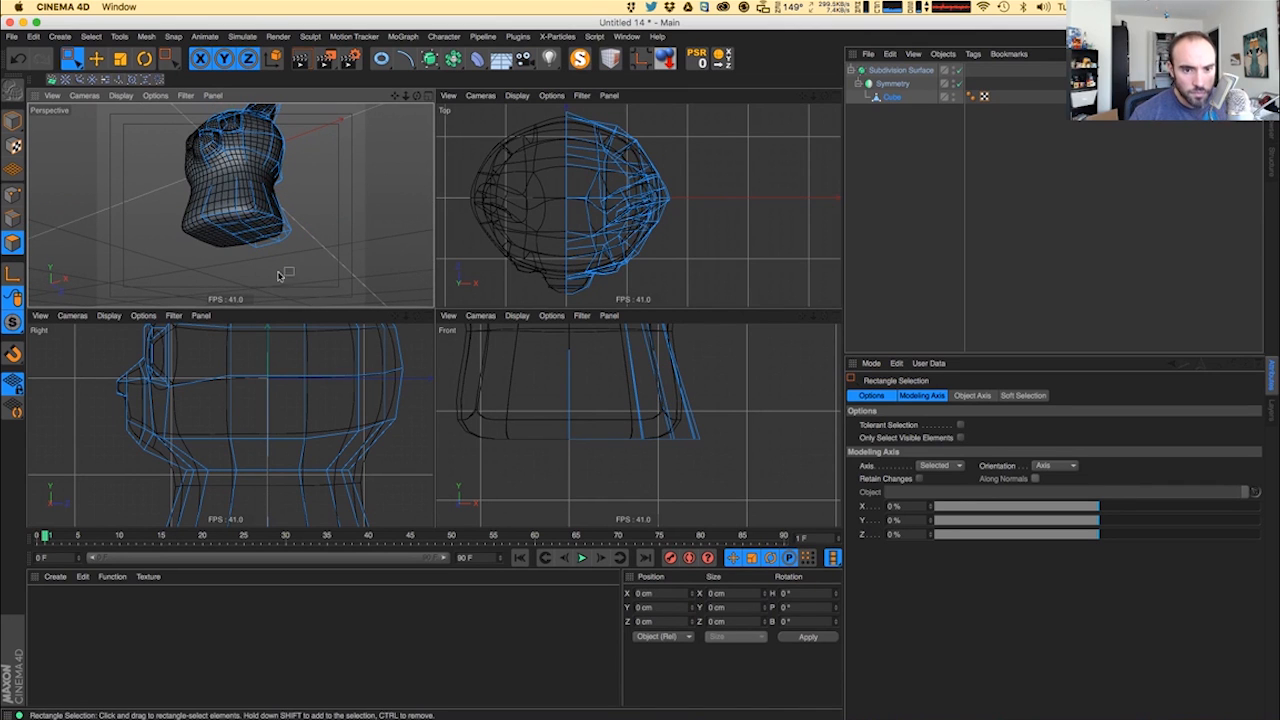
pyautogui.keyDown('alt'); pyautogui.moveTo(280, 276); pyautogui.dragTo(242, 273); pyautogui.keyUp('alt')
pyautogui.moveTo(72, 58); pyautogui.dragTo(130, 76)
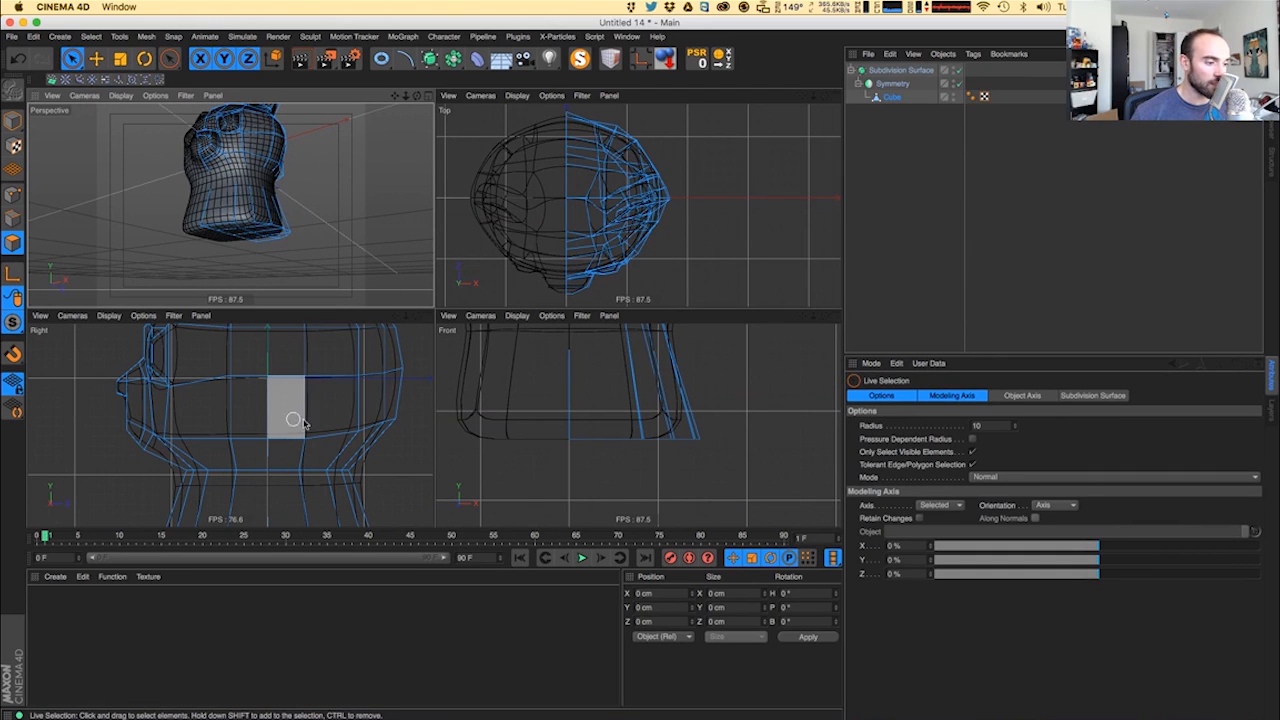
pyautogui.keyDown('alt'); pyautogui.moveTo(250, 275); pyautogui.dragTo(238, 229); pyautogui.keyUp('alt')
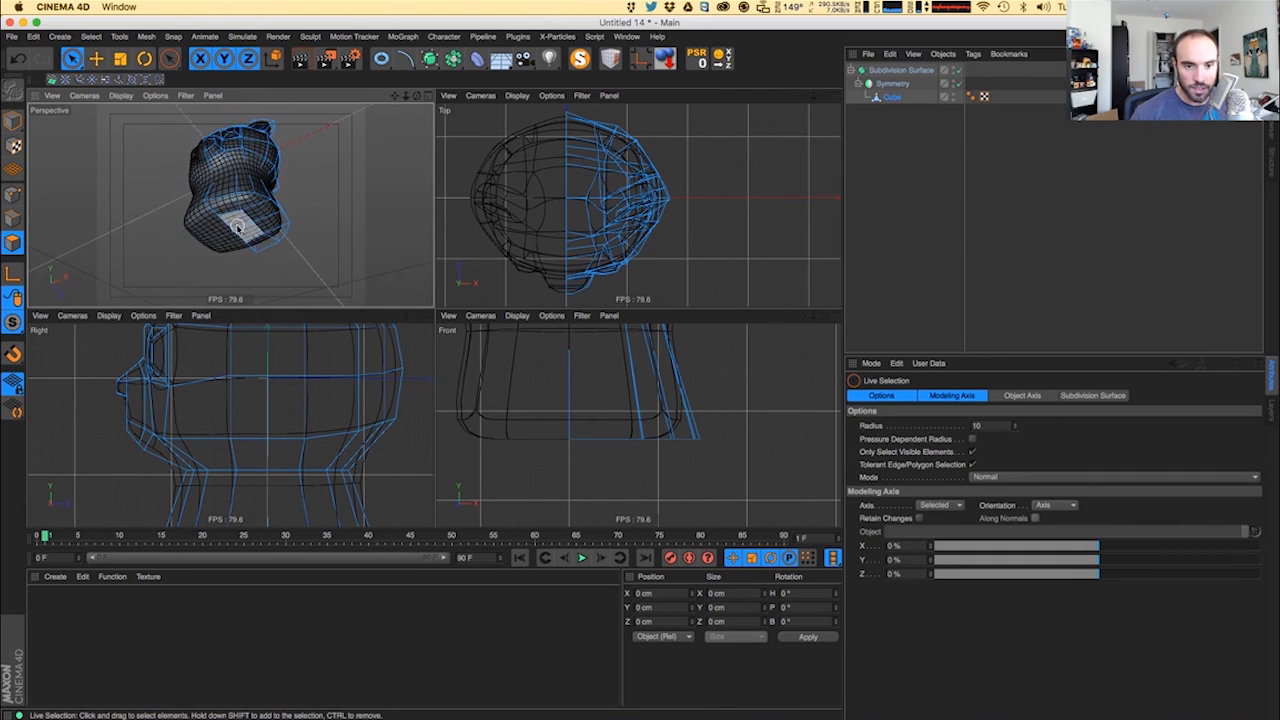
pyautogui.click(245, 210)
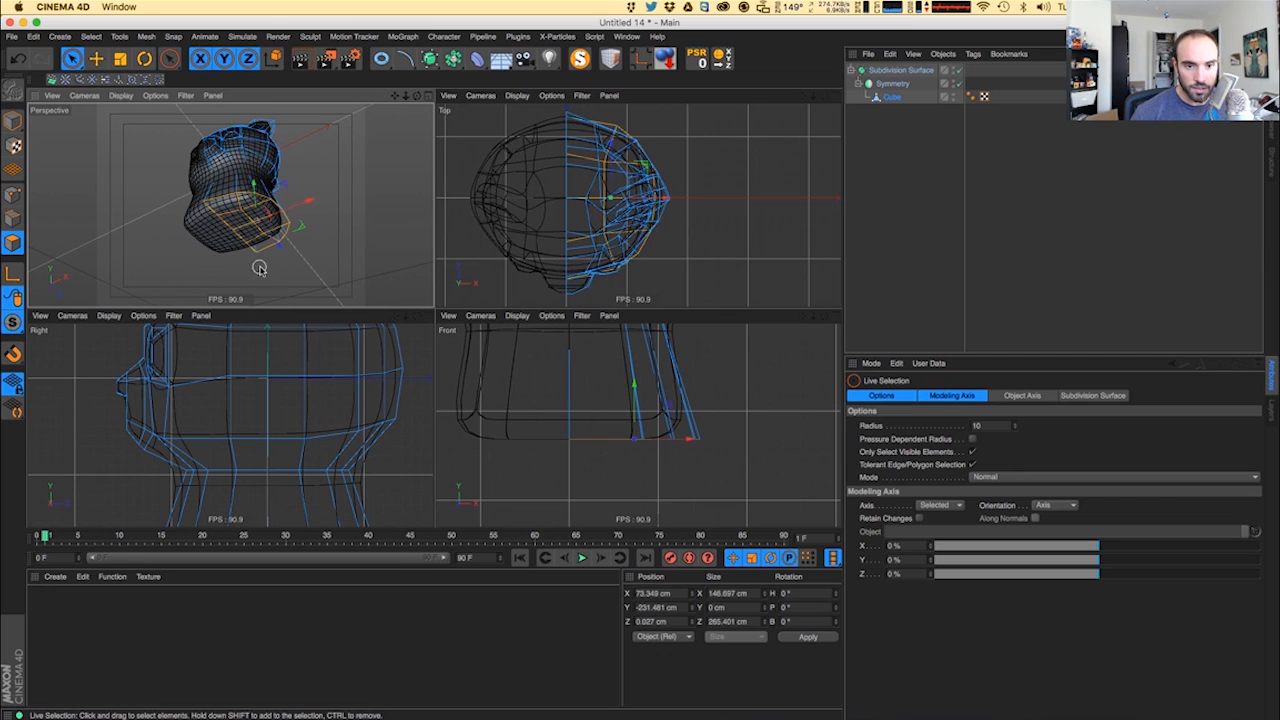
pyautogui.keyDown('alt'); pyautogui.moveTo(323, 188); pyautogui.dragTo(300, 206); pyautogui.keyUp('alt')
pyautogui.press('m')
pyautogui.press('t')
pyautogui.press('super+z')
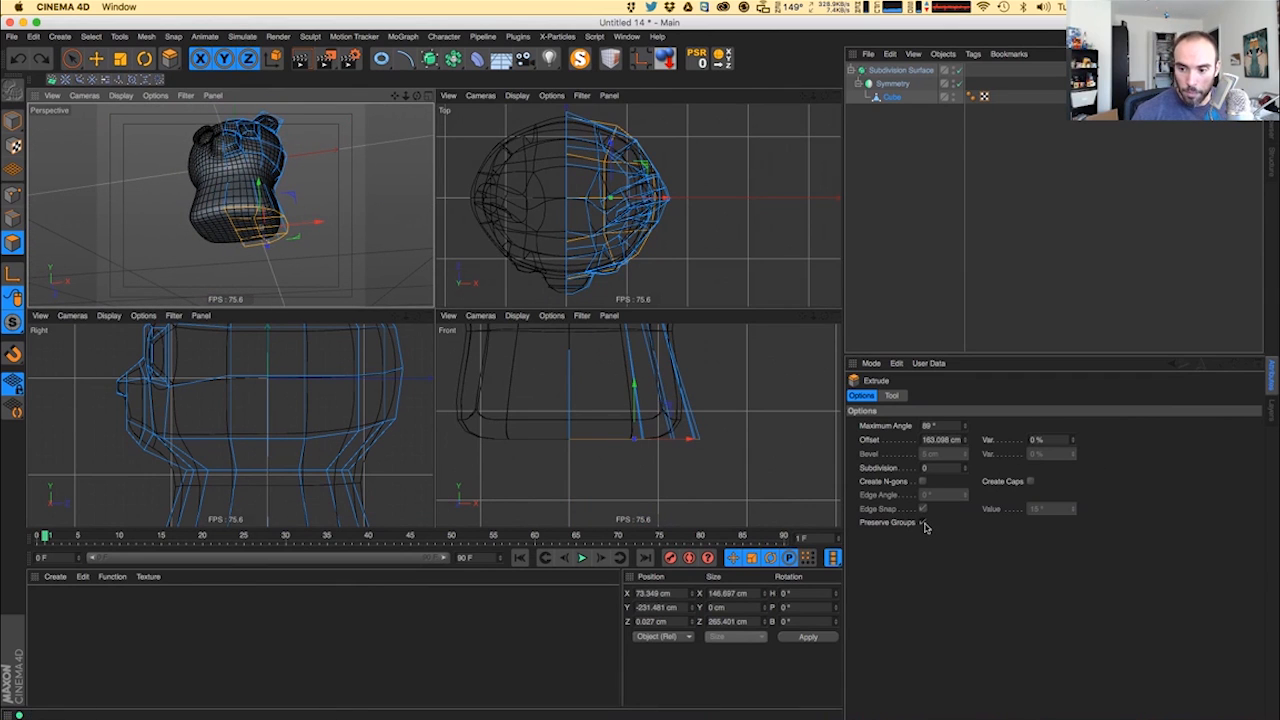
pyautogui.click(965, 422)
pyautogui.moveTo(520, 397); pyautogui.dragTo(224, 287)
pyautogui.press('super+z')
pyautogui.moveTo(266, 249); pyautogui.dragTo(338, 217)
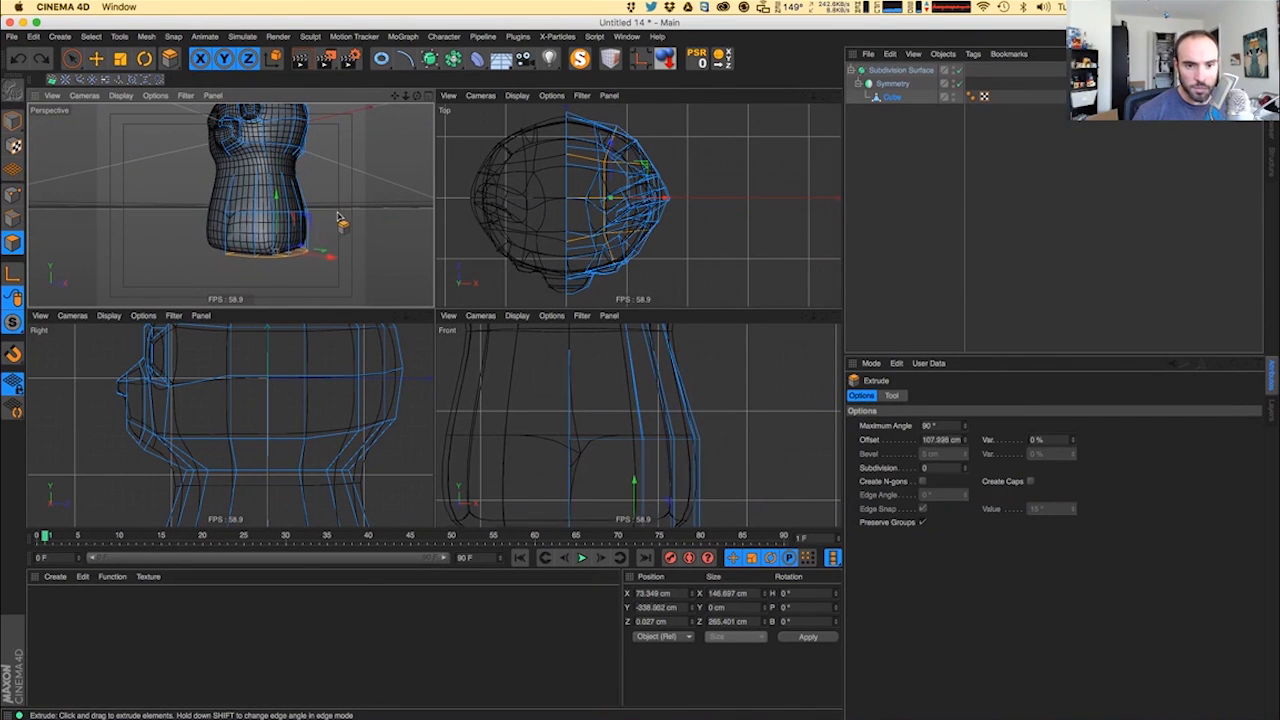
# - Extrude the underside polygons downward a second time by about 128 cm to lengthen the body
pyautogui.moveTo(245, 286); pyautogui.dragTo(312, 258)
pyautogui.keyDown('alt'); pyautogui.moveTo(312, 258); pyautogui.dragTo(363, 188, button='middle'); pyautogui.keyUp('alt')
pyautogui.keyDown('alt'); pyautogui.moveTo(363, 188); pyautogui.dragTo(236, 258); pyautogui.keyUp('alt')
pyautogui.keyDown('alt'); pyautogui.moveTo(258, 208); pyautogui.dragTo(298, 260, button='middle'); pyautogui.keyUp('alt')
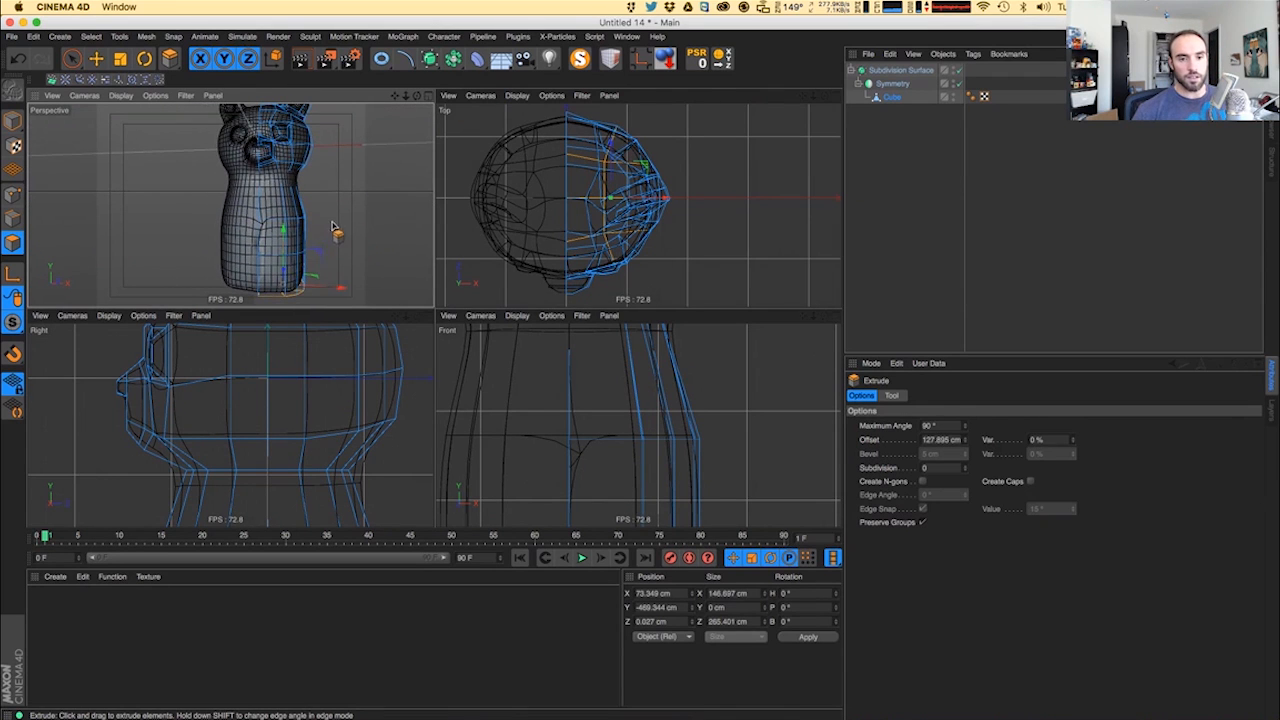
# - Extrude the underside another 46 cm or so and taper the new end to about 105 by 190 cm, shifted toward the symmetry plane
pyautogui.press('e')
pyautogui.press('d')
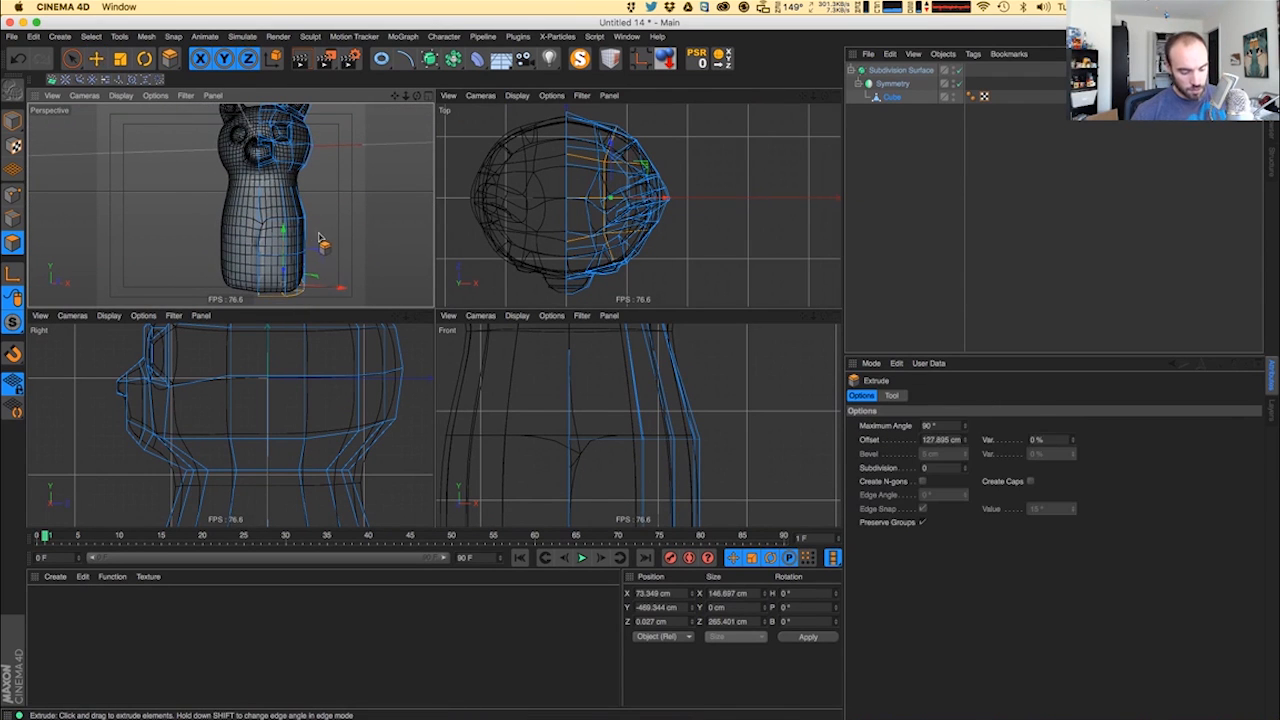
pyautogui.moveTo(323, 237); pyautogui.dragTo(183, 272)
pyautogui.press('t')
pyautogui.press('e')
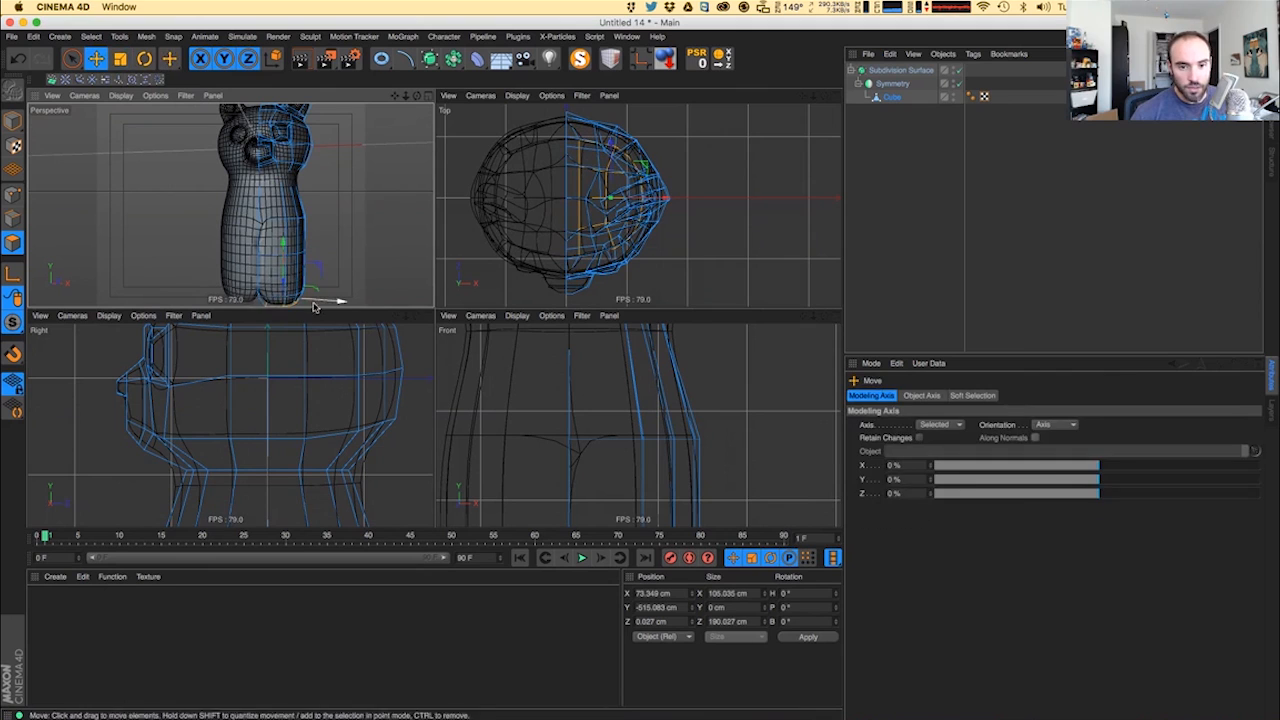
pyautogui.moveTo(315, 302); pyautogui.dragTo(302, 302)
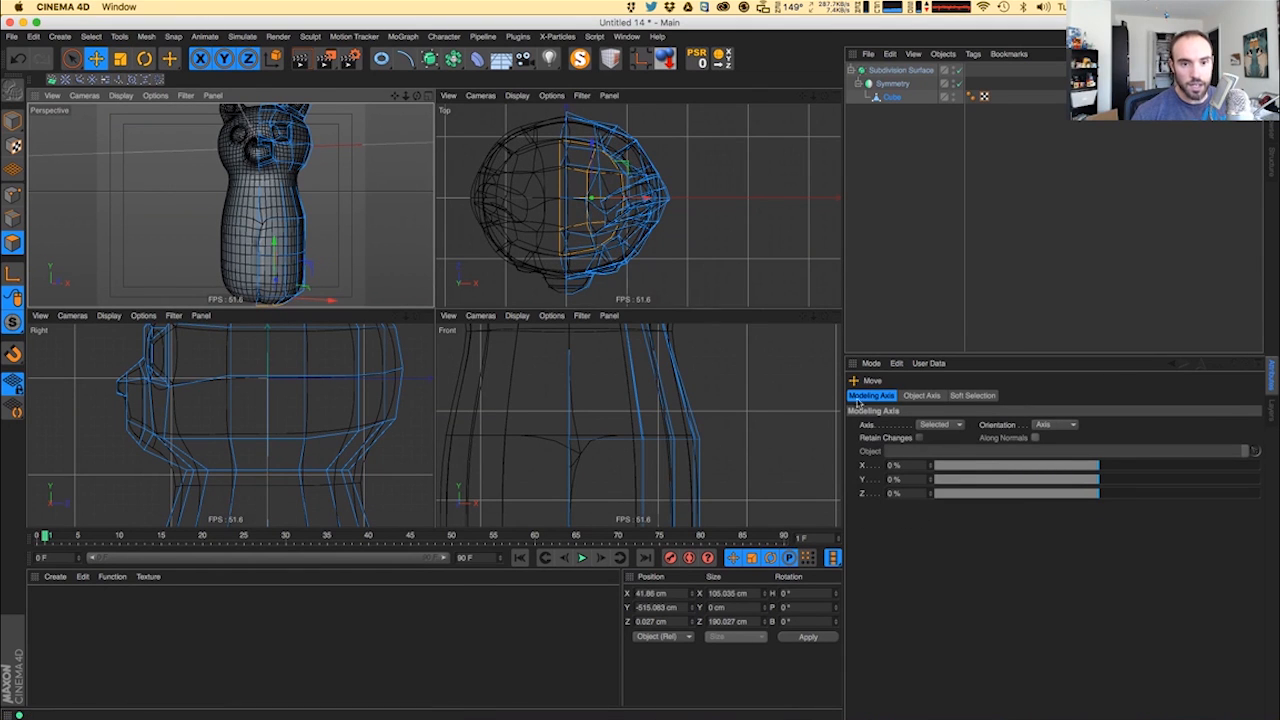
# - Disable Symmetry, select the inner side faces of the new body section along the symmetry plane and delete them
pyautogui.keyDown('alt'); pyautogui.moveTo(686, 452); pyautogui.dragTo(640, 460, button='right'); pyautogui.keyUp('alt')
pyautogui.keyDown('alt'); pyautogui.moveTo(640, 460); pyautogui.dragTo(637, 422, button='middle'); pyautogui.keyUp('alt')
pyautogui.click(960, 84)
pyautogui.keyDown('alt'); pyautogui.moveTo(238, 252); pyautogui.dragTo(103, 237); pyautogui.keyUp('alt')
pyautogui.click(72, 58)
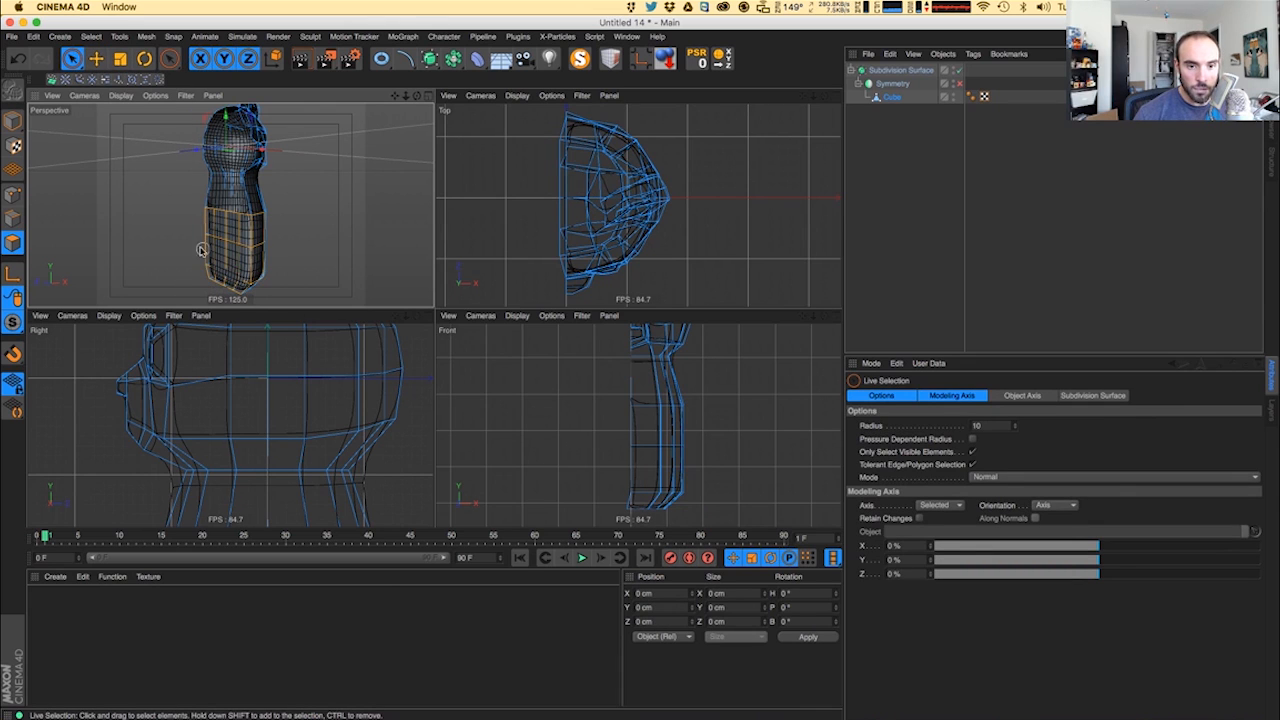
pyautogui.moveTo(200, 250); pyautogui.dragTo(204, 252)
pyautogui.click(646, 461)
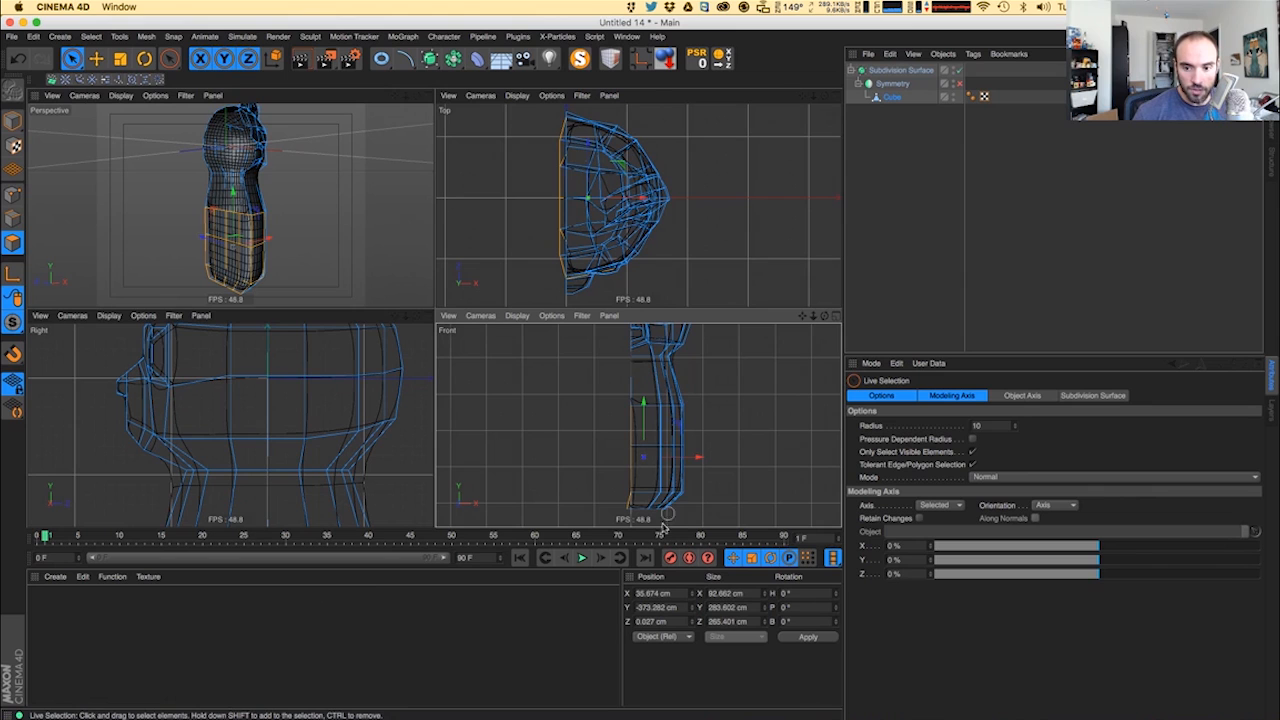
pyautogui.press('super+z')
pyautogui.moveTo(231, 200)
pyautogui.keyDown('alt'); pyautogui.mouseDown()
pyautogui.moveTo(72, 220)
pyautogui.moveTo(229, 222)
pyautogui.mouseUp(); pyautogui.keyUp('alt')
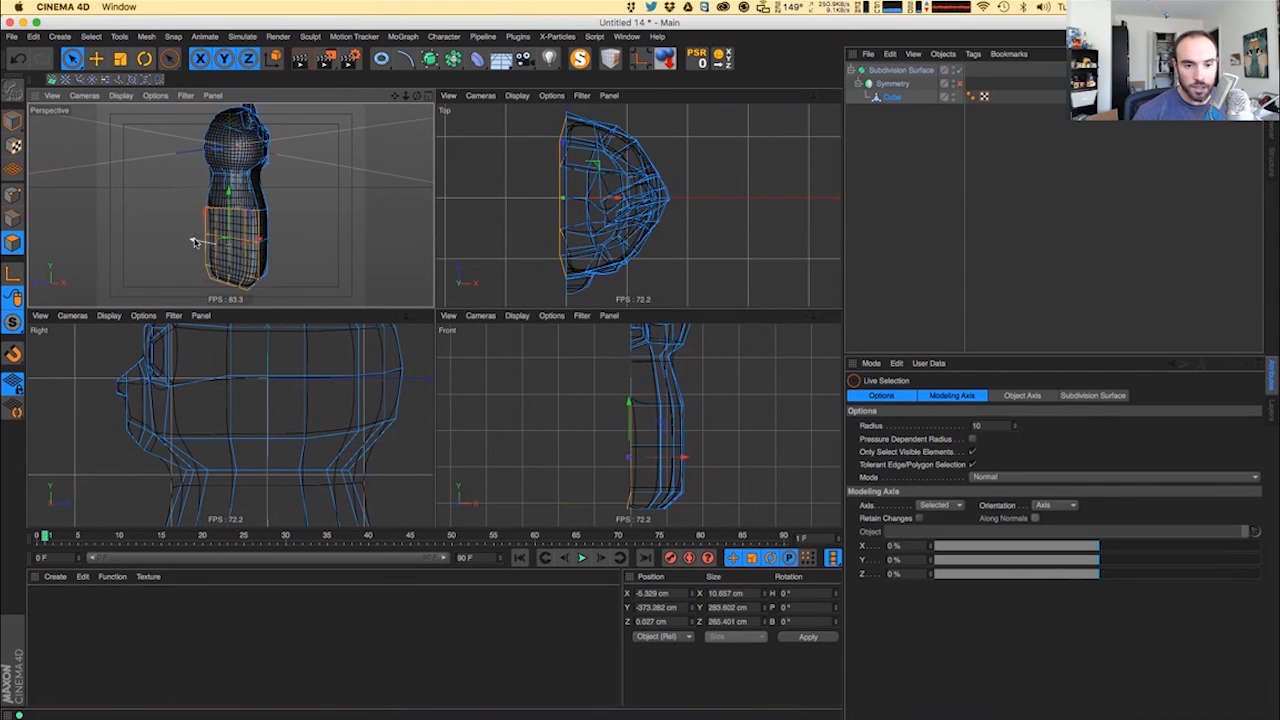
pyautogui.click(194, 241)
pyautogui.scroll(10, 251, 264)
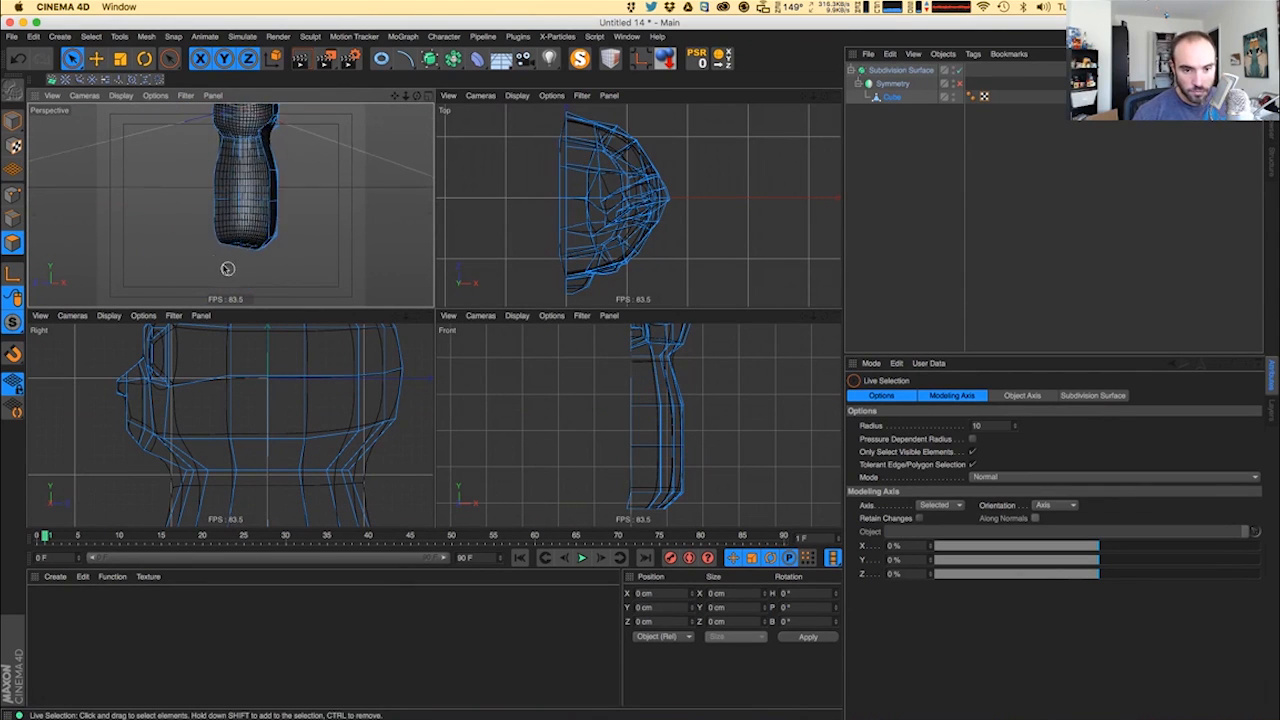
# - Select the underside polygons closest to the centre seam and move them down to a Y position of about -541 cm
pyautogui.click(264, 254)
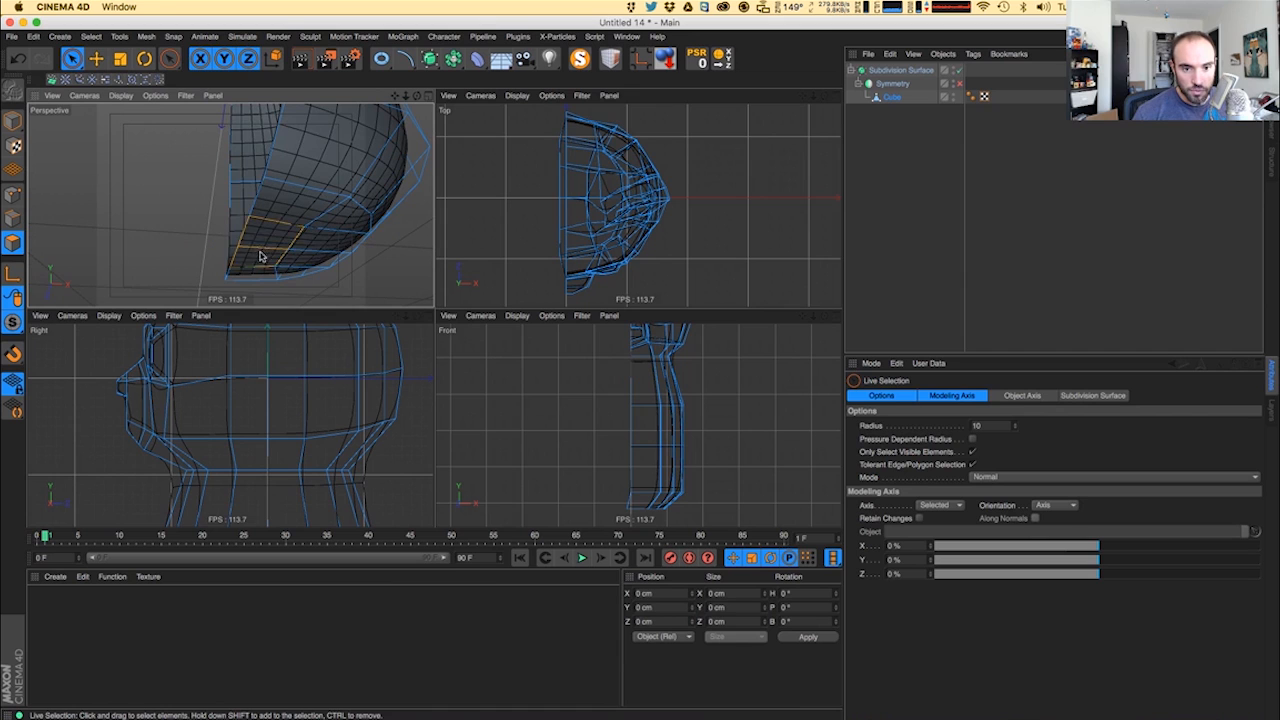
pyautogui.keyDown('alt'); pyautogui.moveTo(263, 256); pyautogui.dragTo(208, 236); pyautogui.keyUp('alt')
pyautogui.press('e')
pyautogui.moveTo(266, 200); pyautogui.dragTo(252, 244)
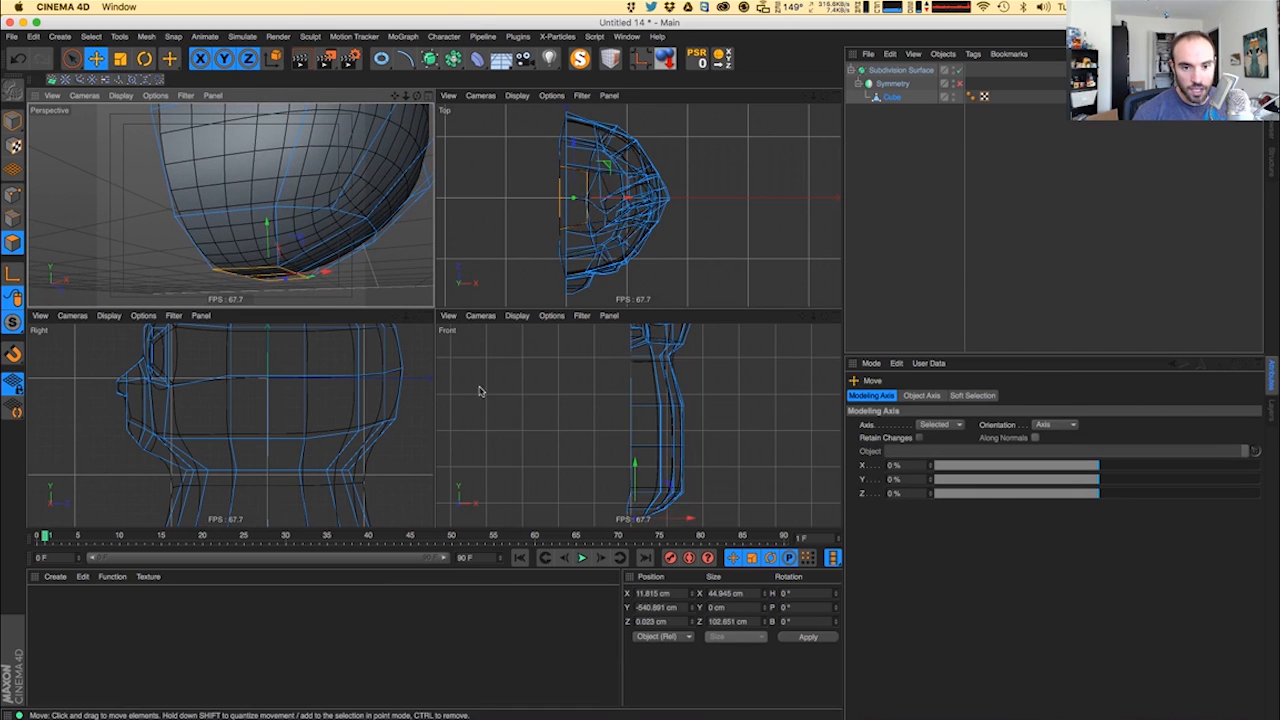
# - Select the inner seam points of the lower body in the front view and set their X size and X position to 0 cm
pyautogui.scroll(-2, 686, 487)
pyautogui.click(73, 60)
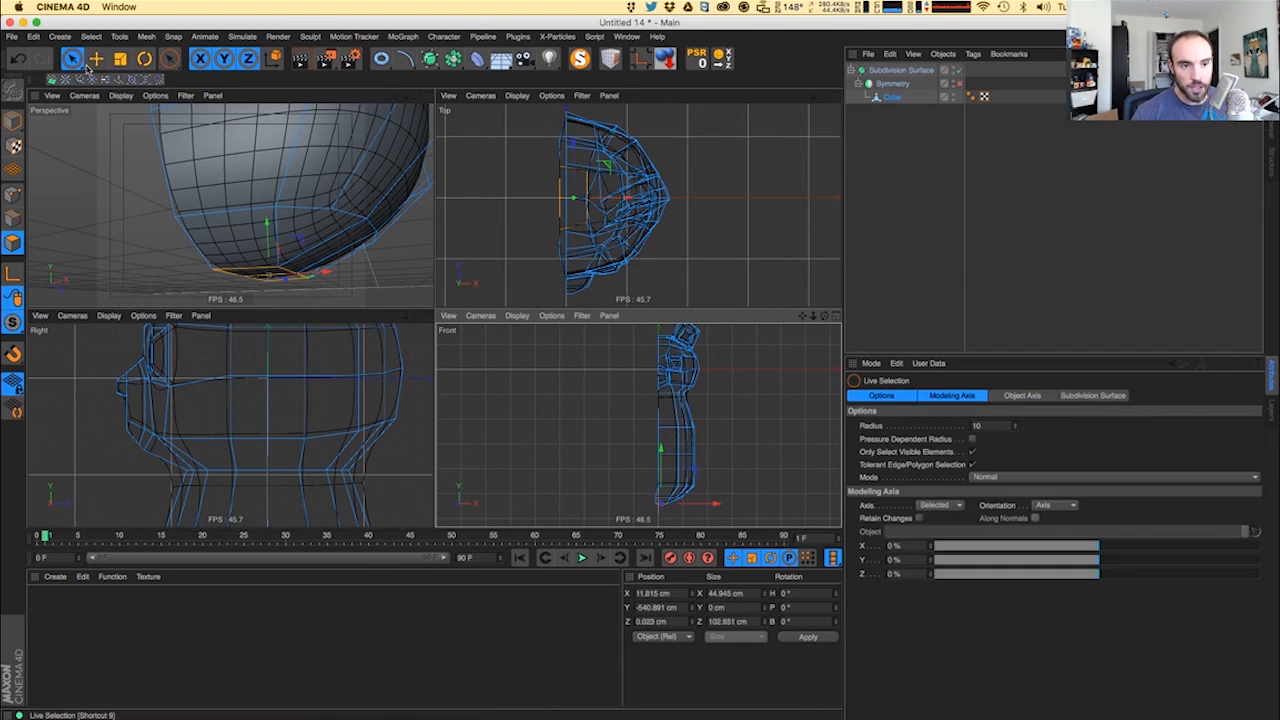
pyautogui.moveTo(77, 60)
pyautogui.mouseDown()
pyautogui.moveTo(121, 130)
pyautogui.moveTo(124, 103)
pyautogui.mouseUp()
pyautogui.scroll(-2, 634, 420)
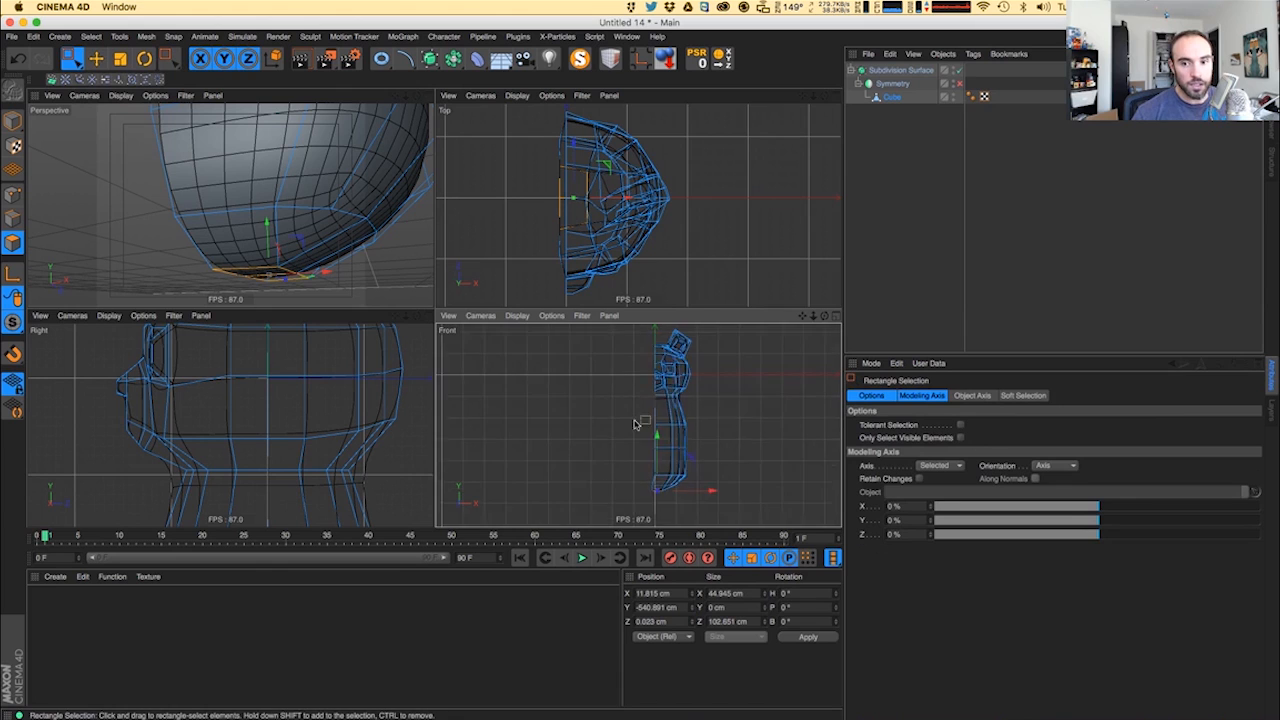
pyautogui.keyDown('alt'); pyautogui.moveTo(630, 430); pyautogui.dragTo(533, 396, button='middle'); pyautogui.keyUp('alt')
pyautogui.moveTo(566, 471); pyautogui.dragTo(566, 471)
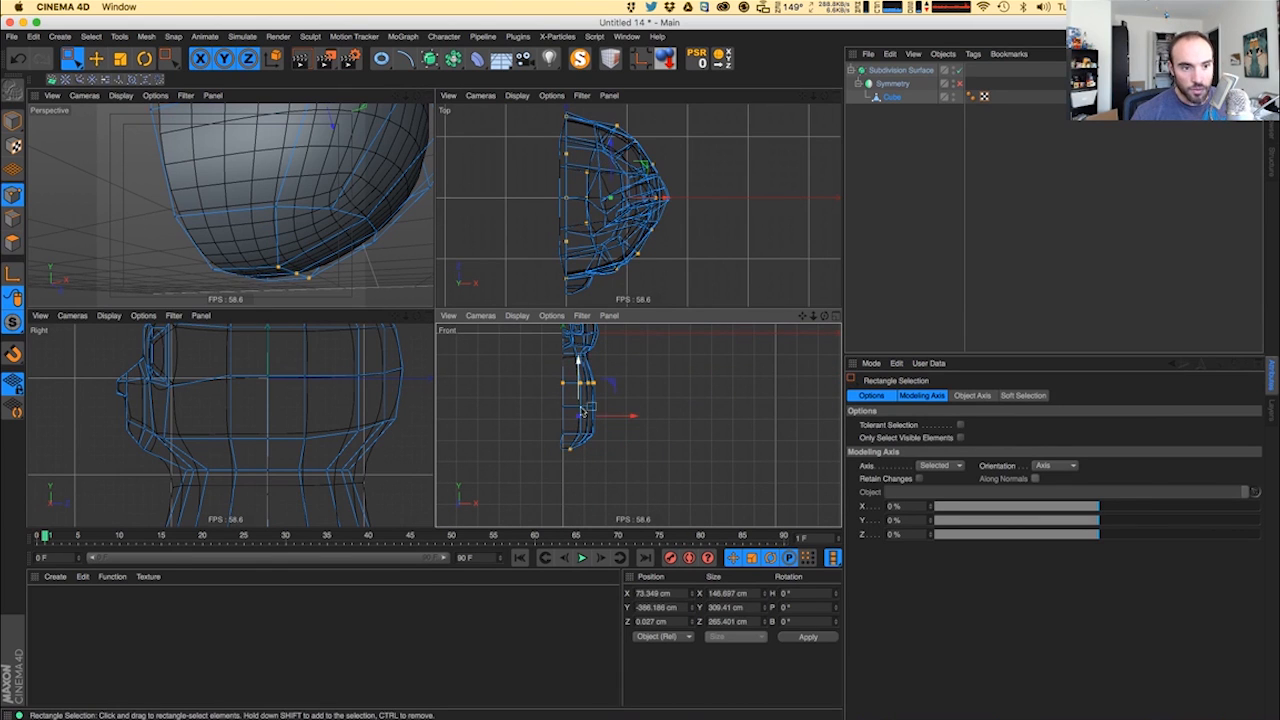
pyautogui.moveTo(570, 464); pyautogui.dragTo(570, 465)
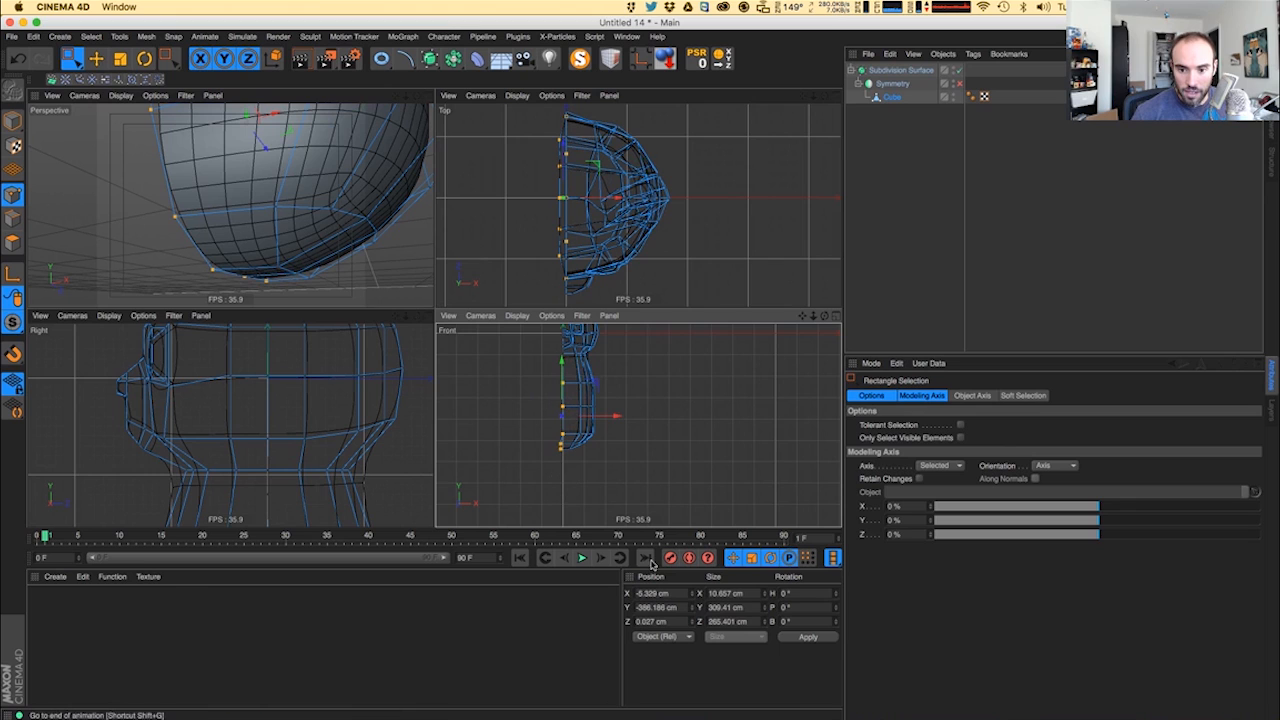
pyautogui.click(738, 593)
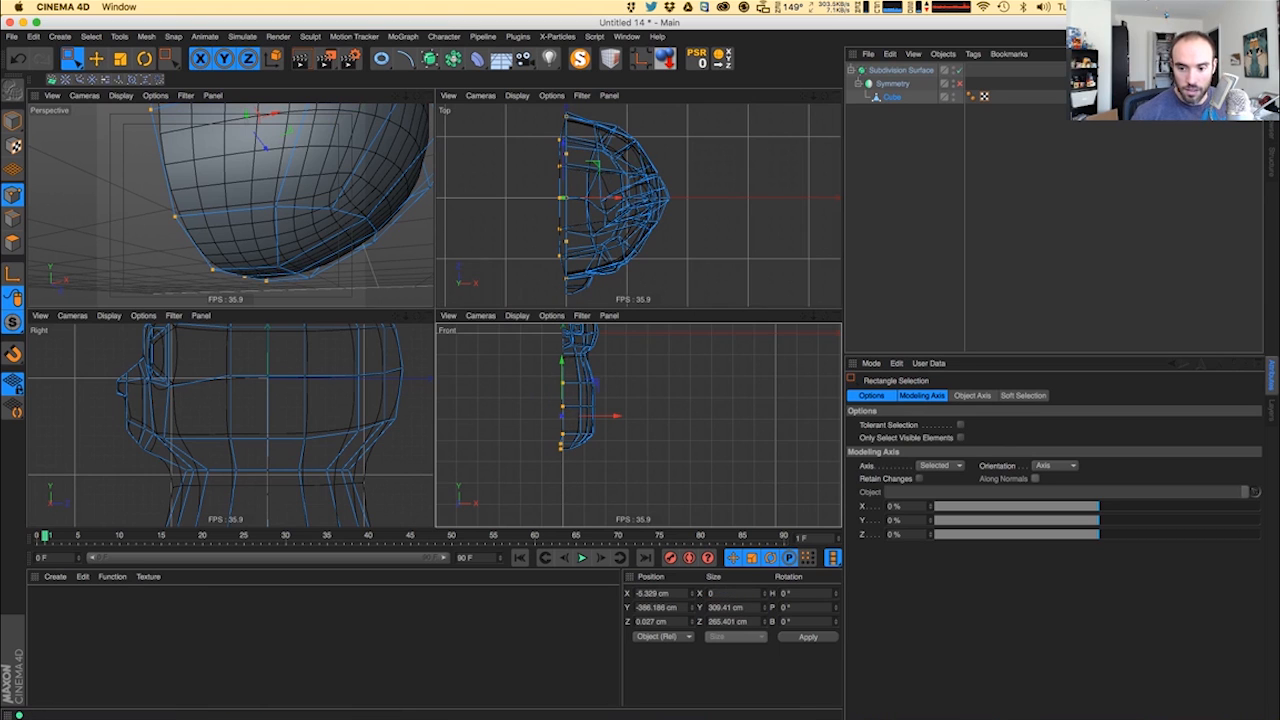
pyautogui.press('Return')
pyautogui.write('0')
pyautogui.press('Return')
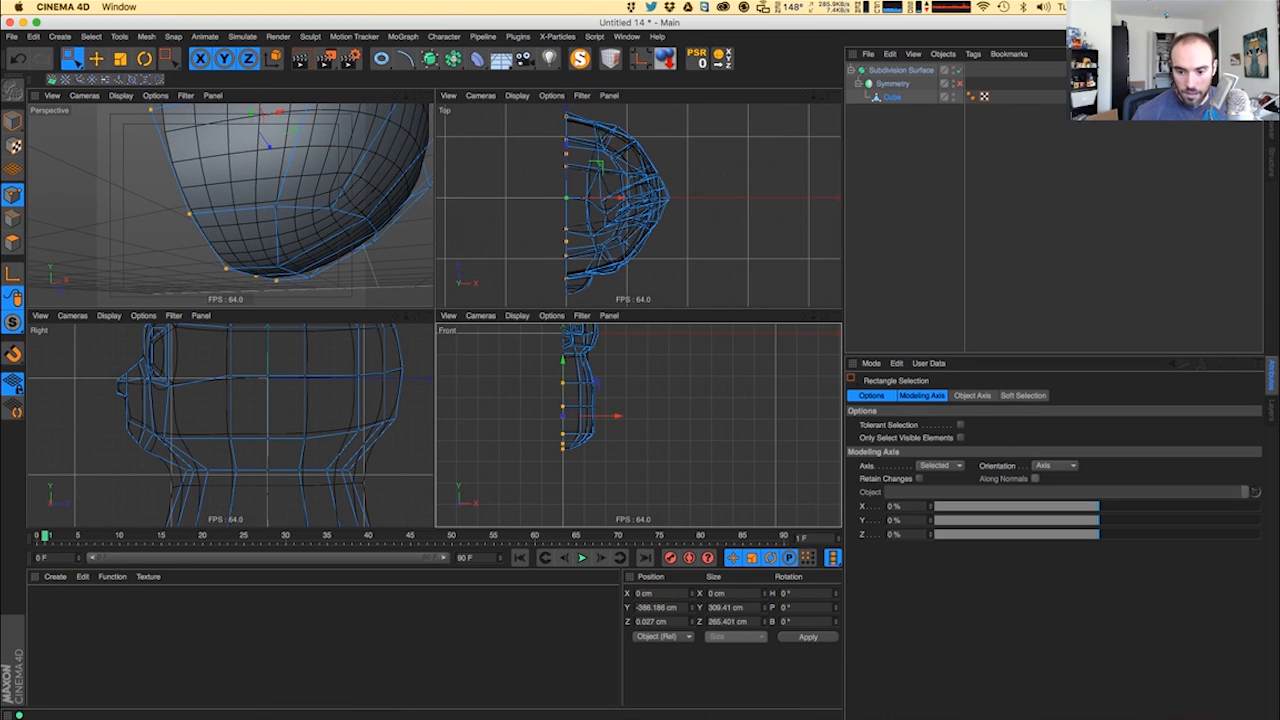
# - Raise the point row above the body's rounded bottom to about -444 cm in Y and re-enable Symmetry
pyautogui.keyDown('alt'); pyautogui.moveTo(203, 214); pyautogui.dragTo(343, 266); pyautogui.keyUp('alt')
pyautogui.scroll(-5, 262, 207)
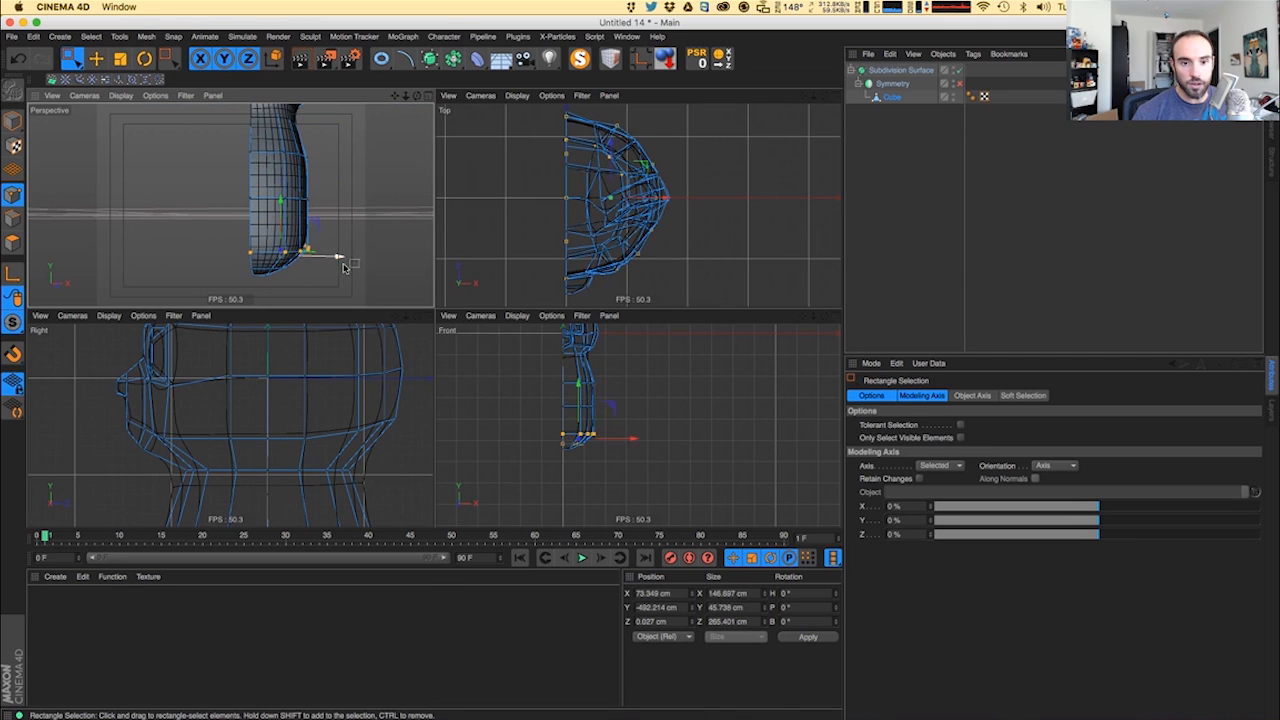
pyautogui.scroll(4, 588, 440)
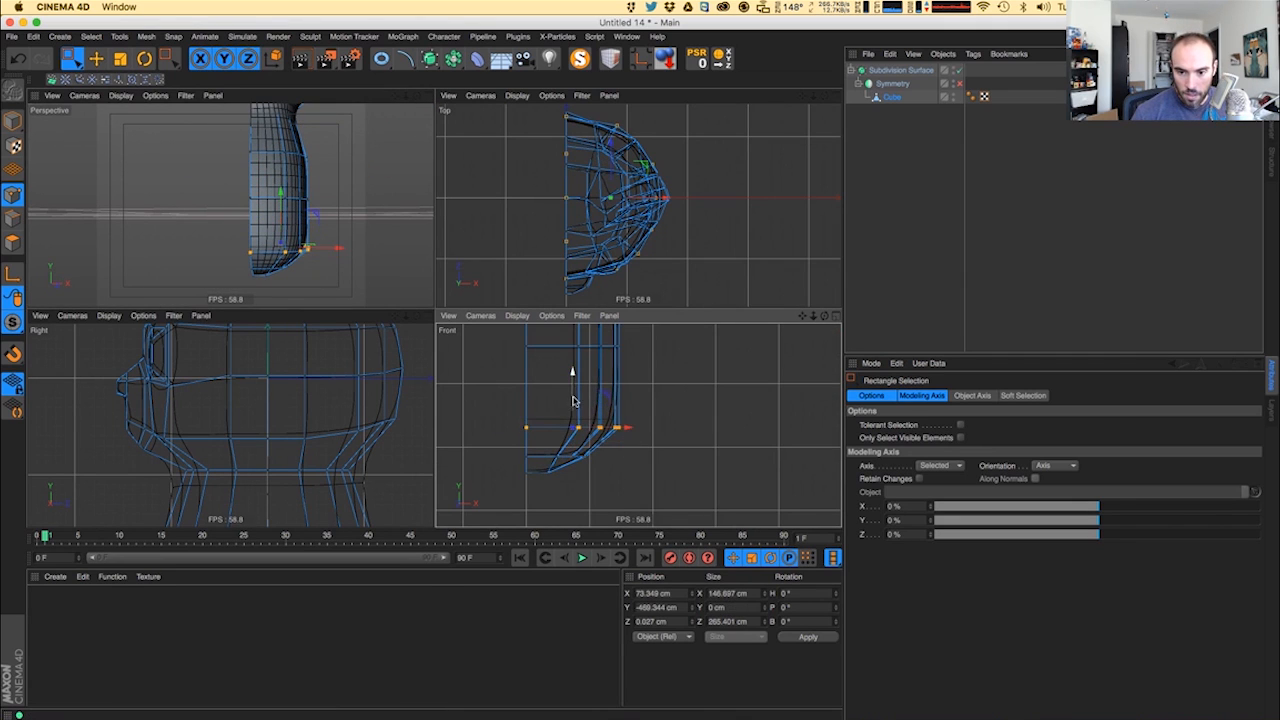
pyautogui.moveTo(571, 421); pyautogui.dragTo(569, 405)
pyautogui.click(960, 84)
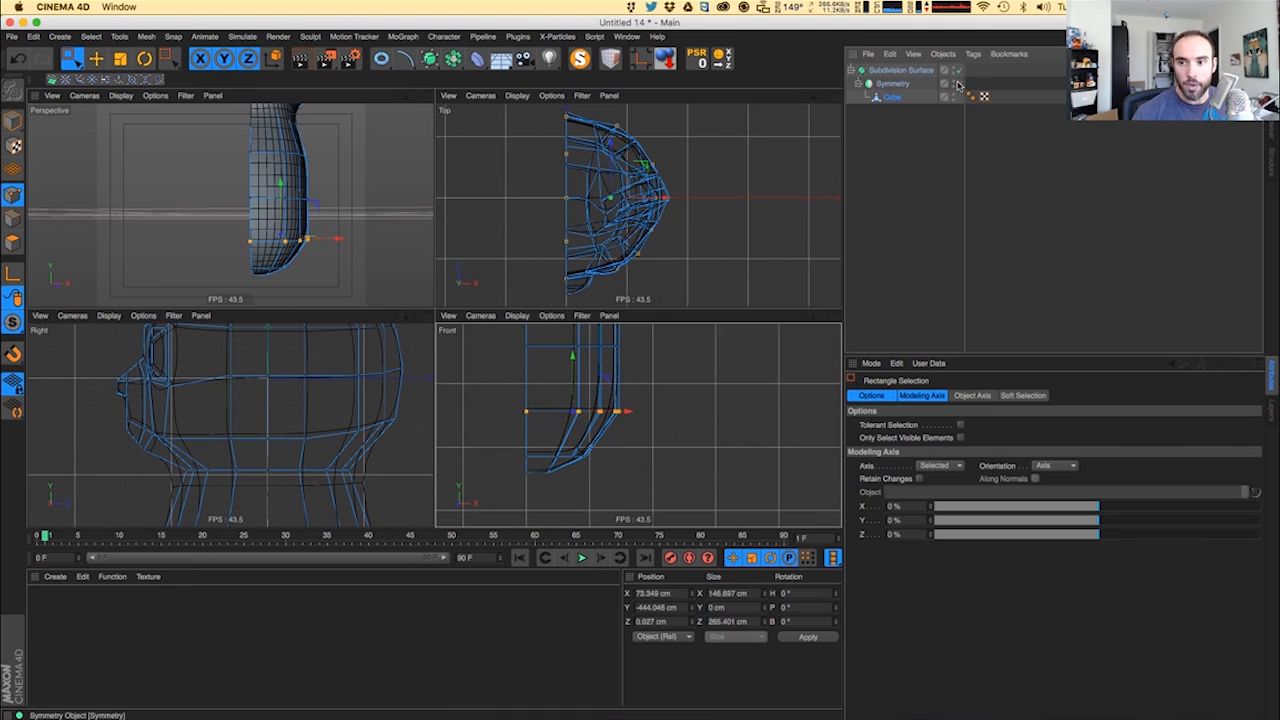
# - Render the perspective view to preview the whole mirrored bear from the front
pyautogui.scroll(-5, 248, 236)
pyautogui.keyDown('alt'); pyautogui.moveTo(248, 236); pyautogui.dragTo(283, 266); pyautogui.keyUp('alt')
pyautogui.hotkey('ctrl', 'r')
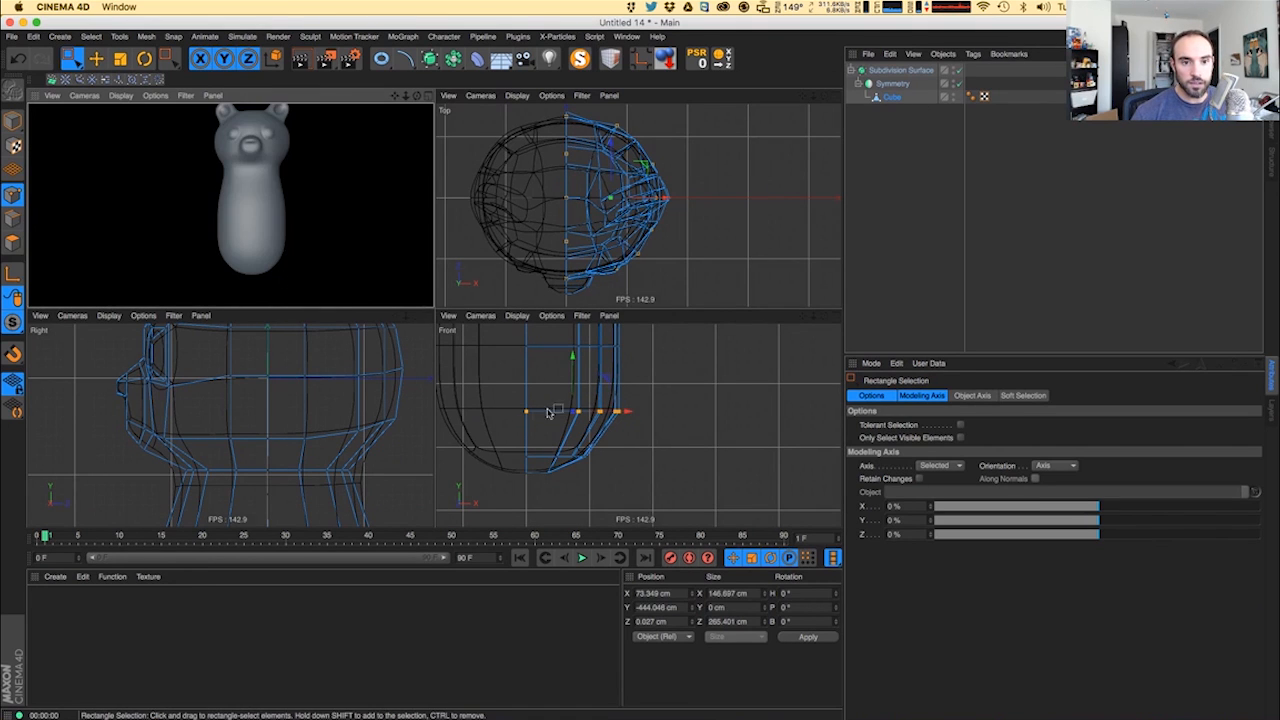
# - Select the body's lower point rows in the front view and move them upward to shorten the body
pyautogui.keyDown('alt'); pyautogui.moveTo(600, 371); pyautogui.dragTo(635, 416, button='middle'); pyautogui.keyUp('alt')
pyautogui.scroll(-4, 636, 415)
pyautogui.moveTo(490, 376); pyautogui.dragTo(678, 500)
pyautogui.keyDown('alt'); pyautogui.moveTo(508, 365); pyautogui.dragTo(534, 405, button='middle'); pyautogui.keyUp('alt')
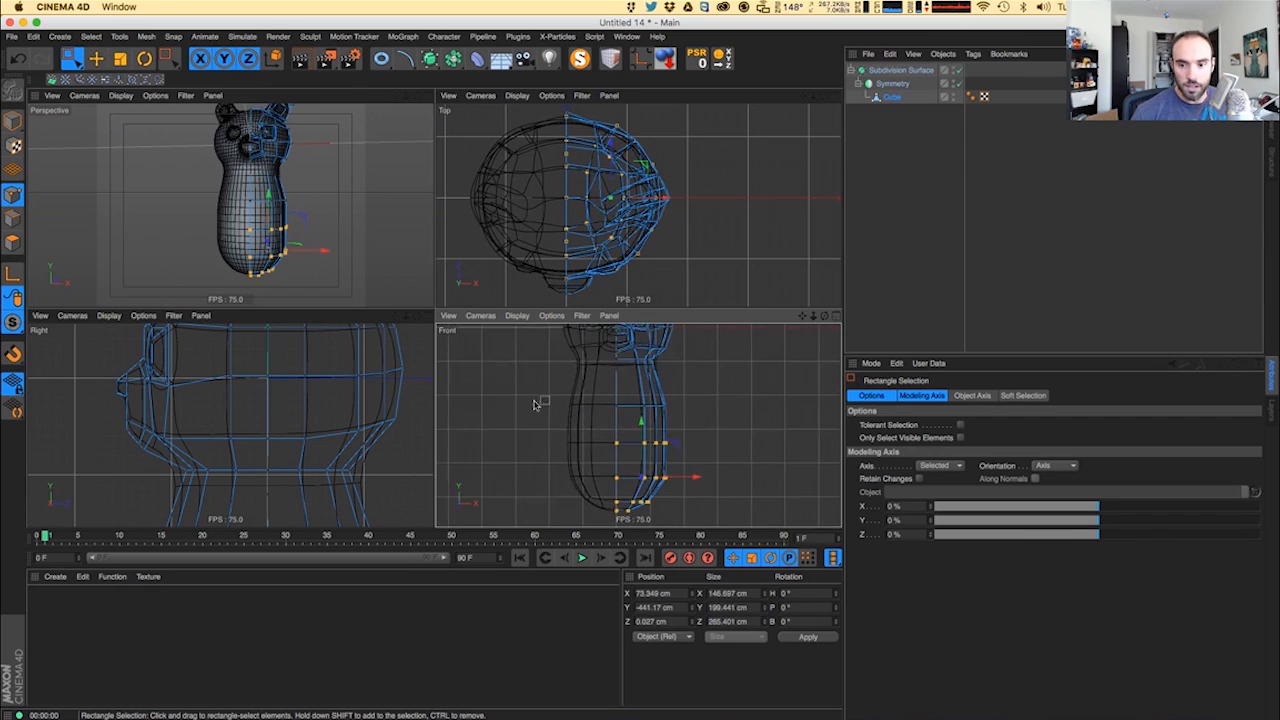
pyautogui.moveTo(498, 390); pyautogui.dragTo(750, 528)
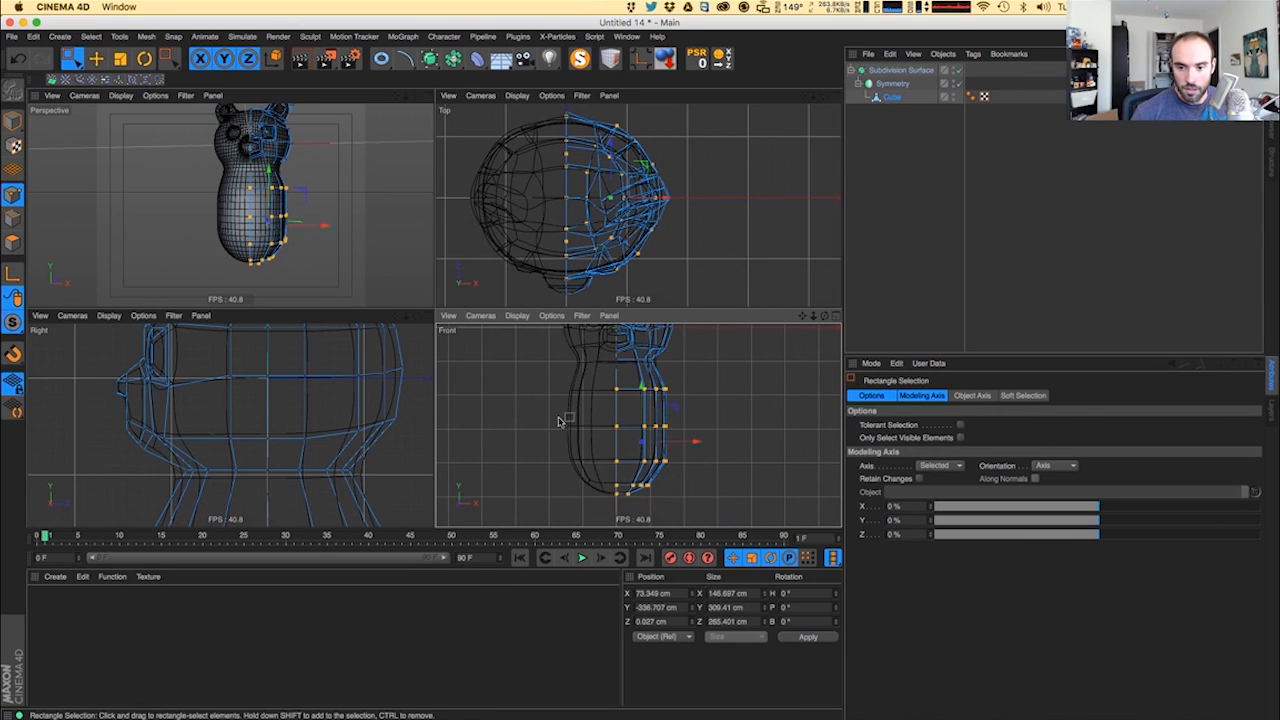
pyautogui.moveTo(641, 405); pyautogui.dragTo(641, 391)
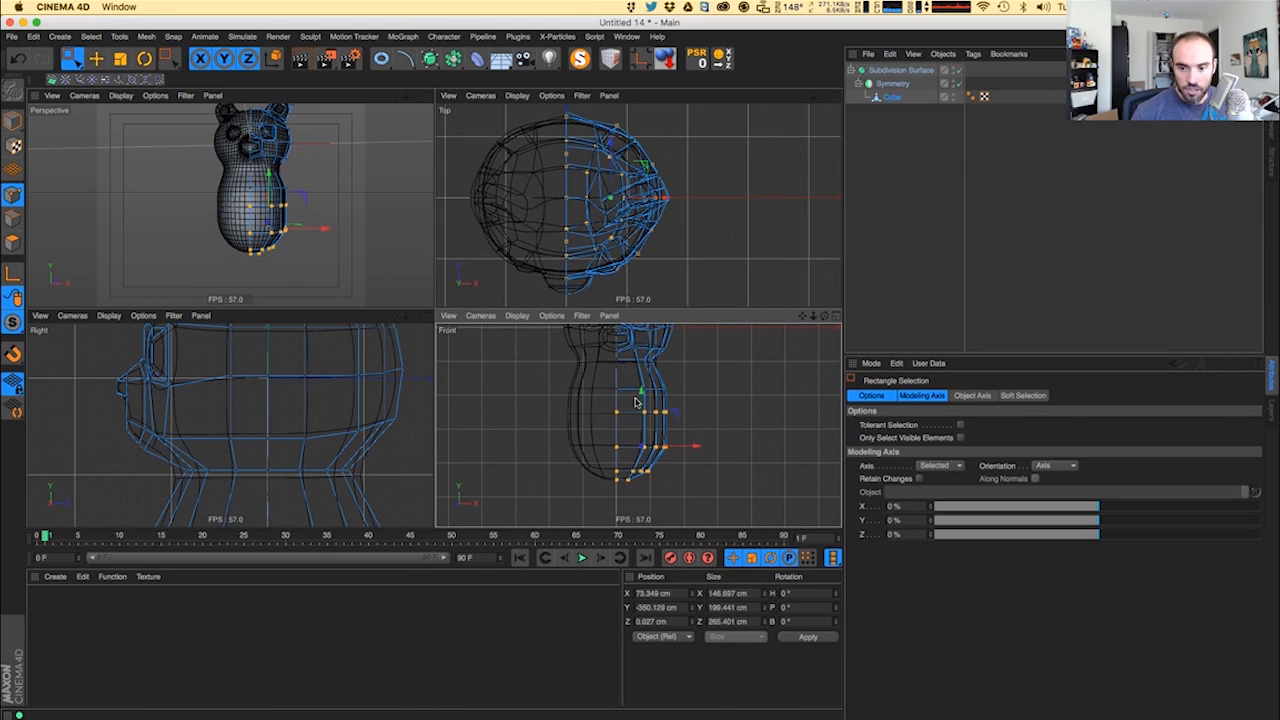
# - Select the lower body's point row above the rounded bottom in the front view and raise it to about -347 cm in Y
pyautogui.moveTo(533, 458); pyautogui.dragTo(700, 500)
pyautogui.moveTo(632, 439); pyautogui.dragTo(697, 454)
pyautogui.moveTo(642, 418); pyautogui.dragTo(642, 414)
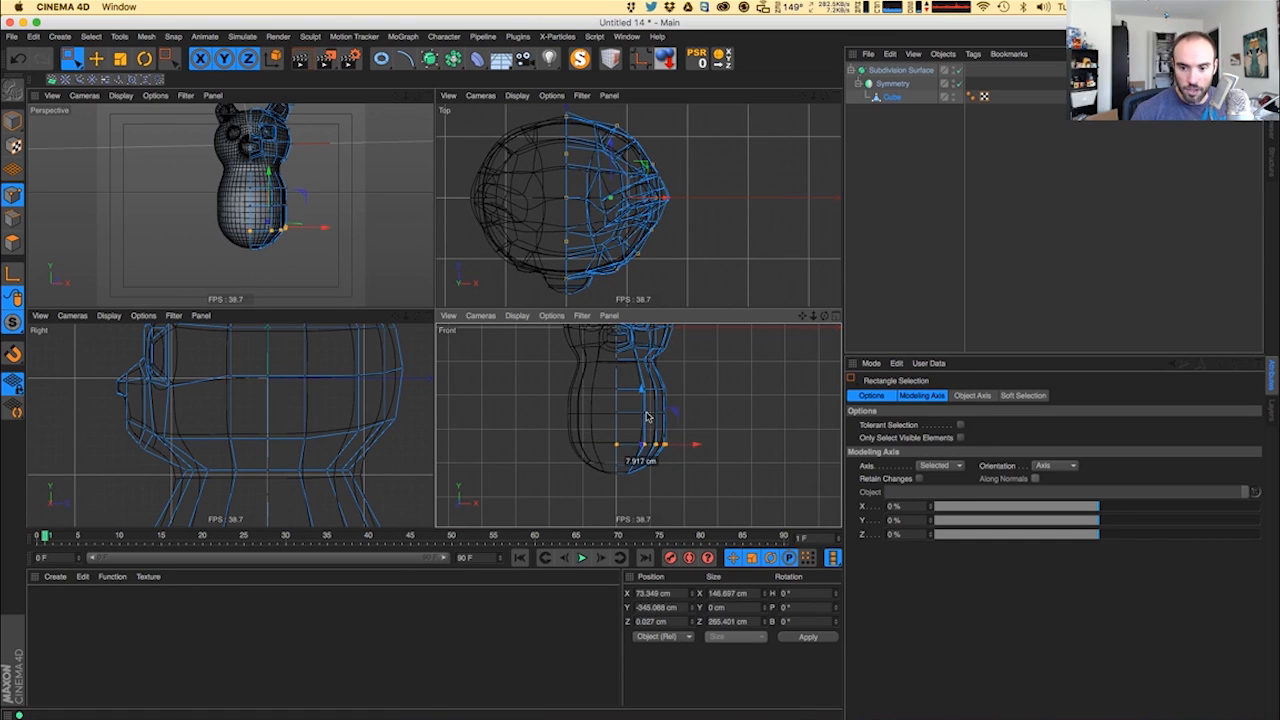
pyautogui.press('super+Tab')
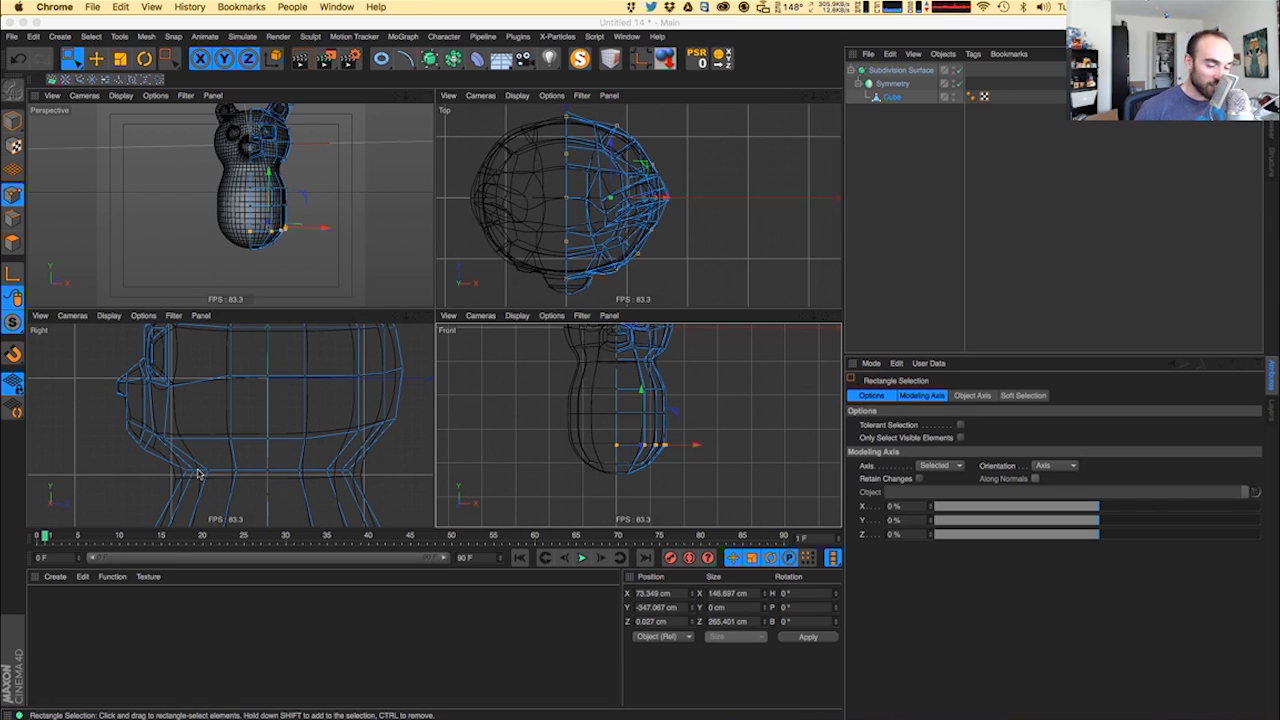
# - Flatten the neck's point row, including its stray centre-seam points, to a Y size of 0 cm in the front view
pyautogui.click(648, 398)
pyautogui.scroll(8, 648, 398)
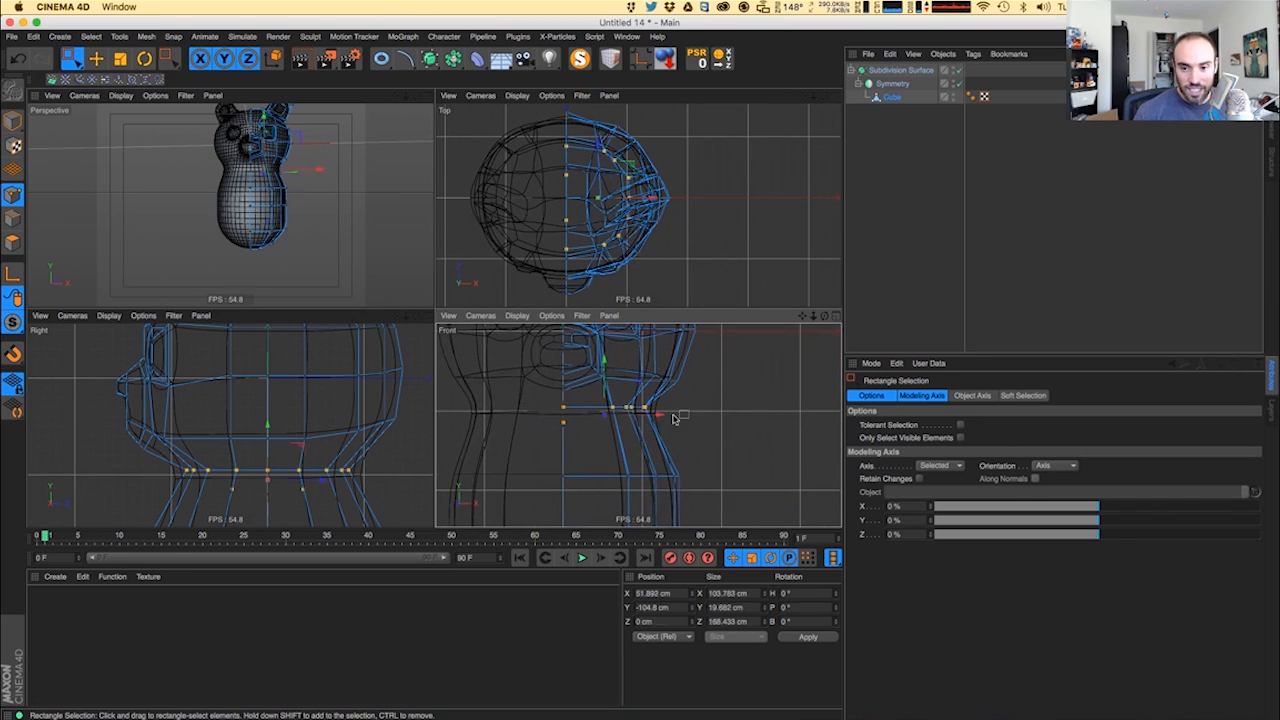
pyautogui.moveTo(581, 436); pyautogui.dragTo(580, 436)
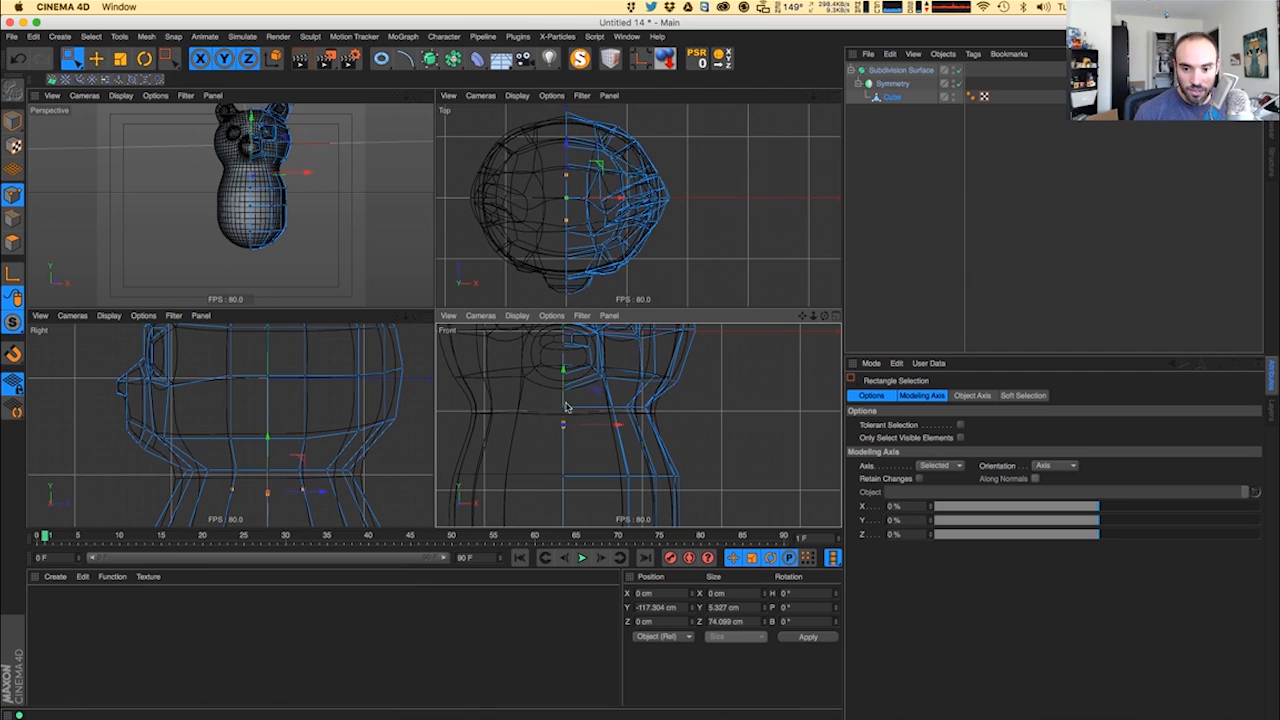
pyautogui.moveTo(506, 396); pyautogui.dragTo(676, 428)
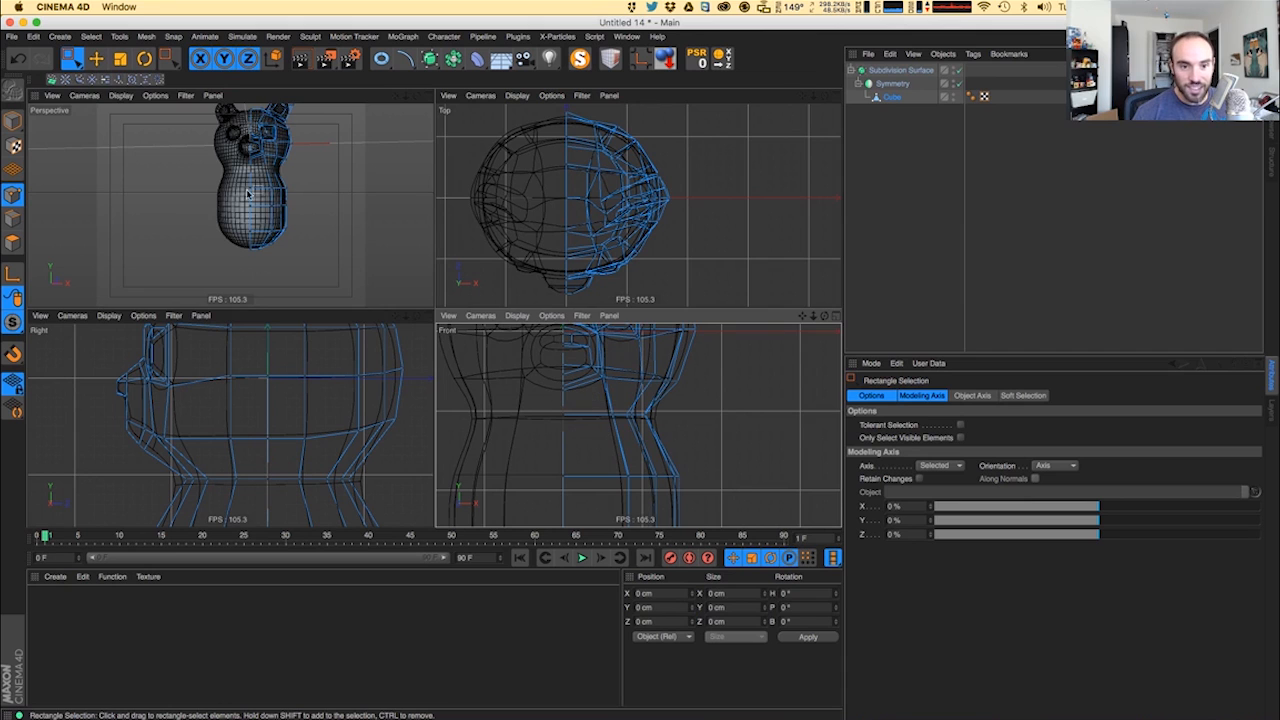
pyautogui.keyDown('alt'); pyautogui.moveTo(255, 193); pyautogui.dragTo(68, 203); pyautogui.keyUp('alt')
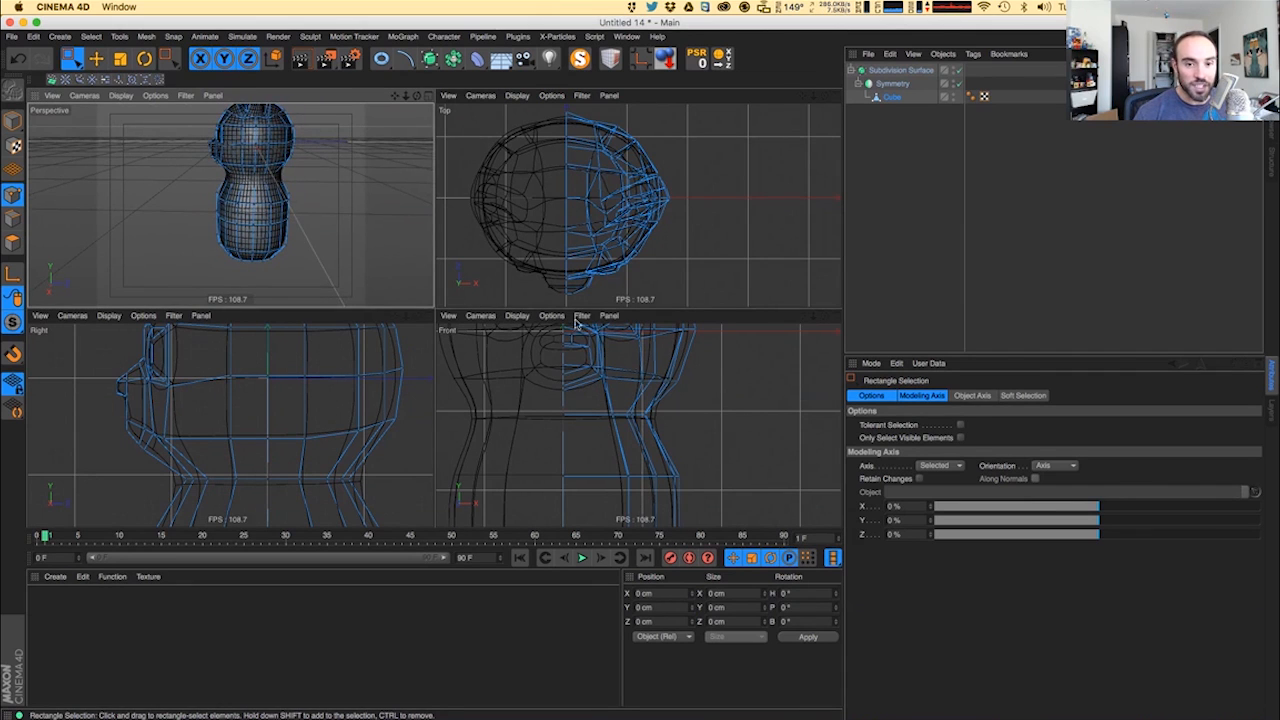
pyautogui.scroll(5, 571, 418)
pyautogui.scroll(-5, 673, 428)
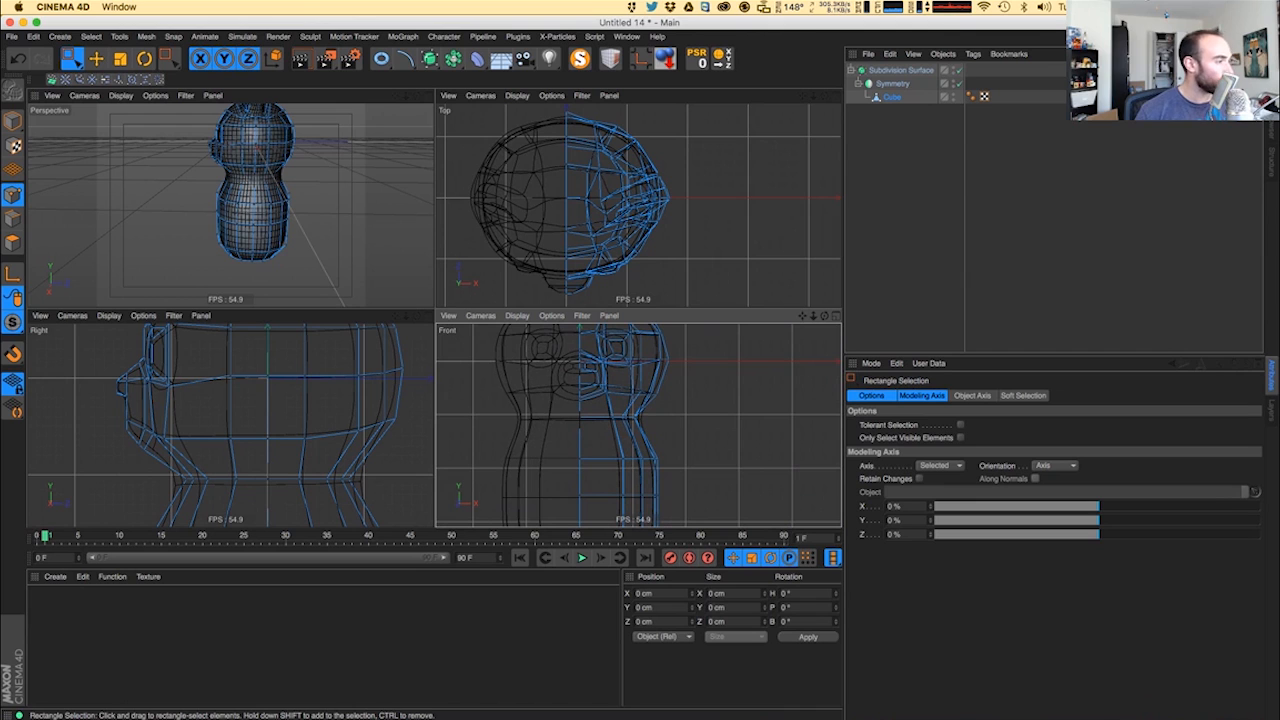
# - Switch to Chrome, reopen the recently closed "gummy bear" Google search and open the Gummy Bear Lamps image as reference
pyautogui.press('super+Tab')
pyautogui.click(243, 7)
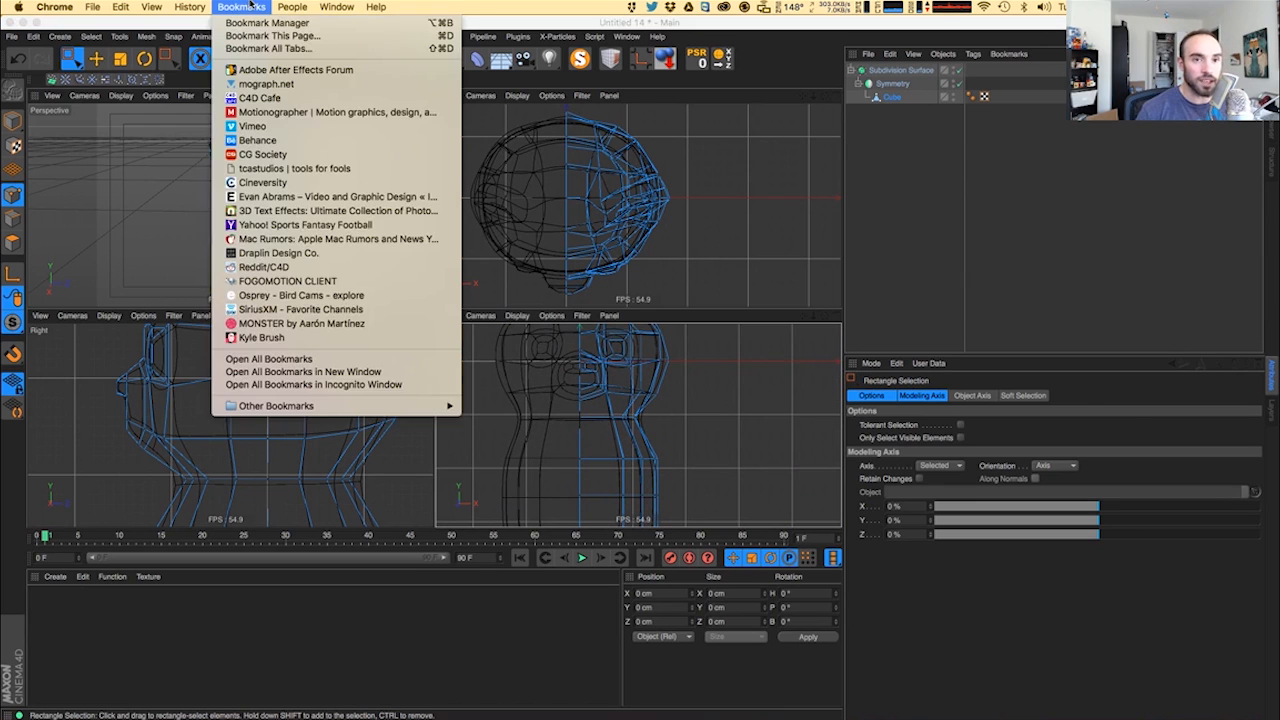
pyautogui.moveTo(207, 6)
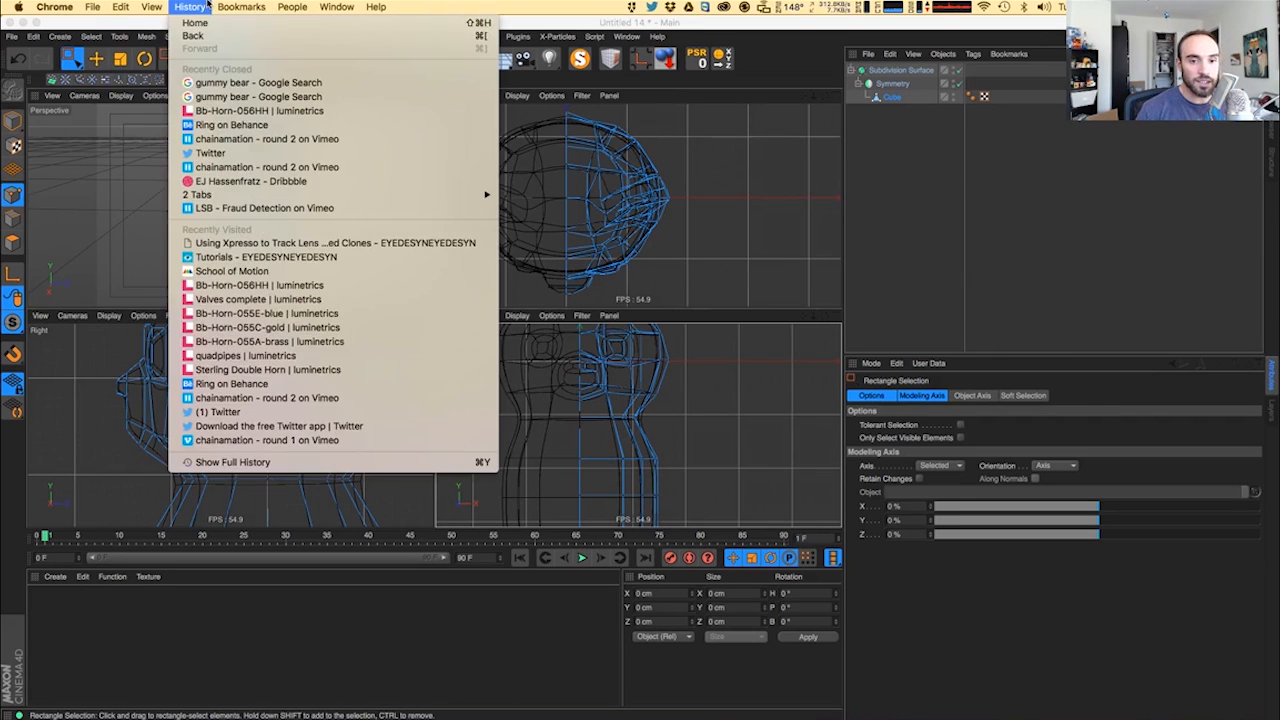
pyautogui.click(233, 84)
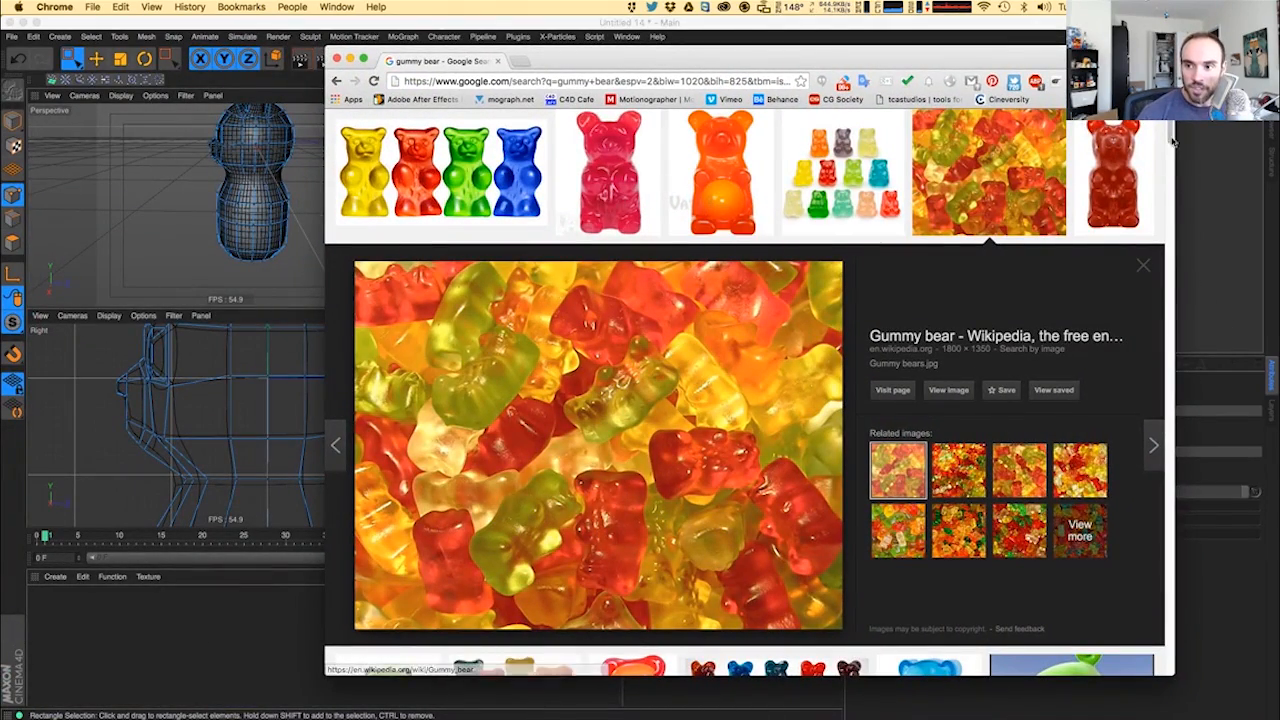
pyautogui.scroll(-5, 1170, 150)
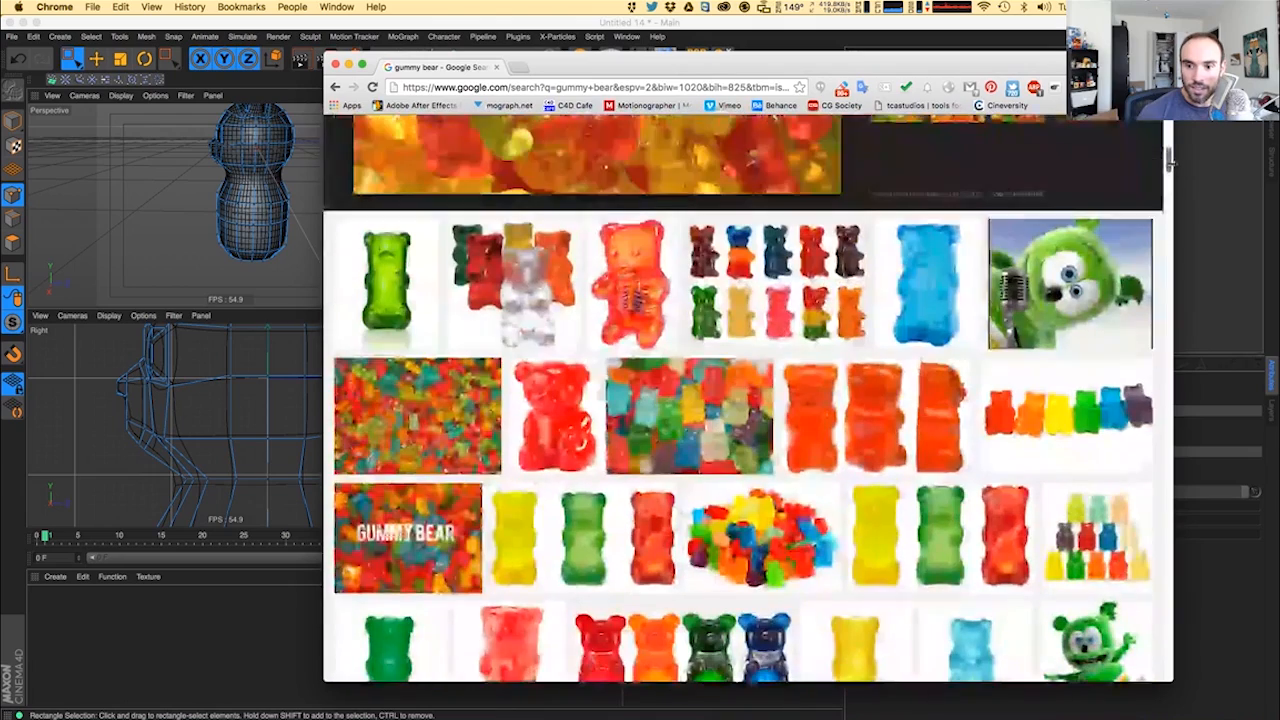
pyautogui.click(580, 534)
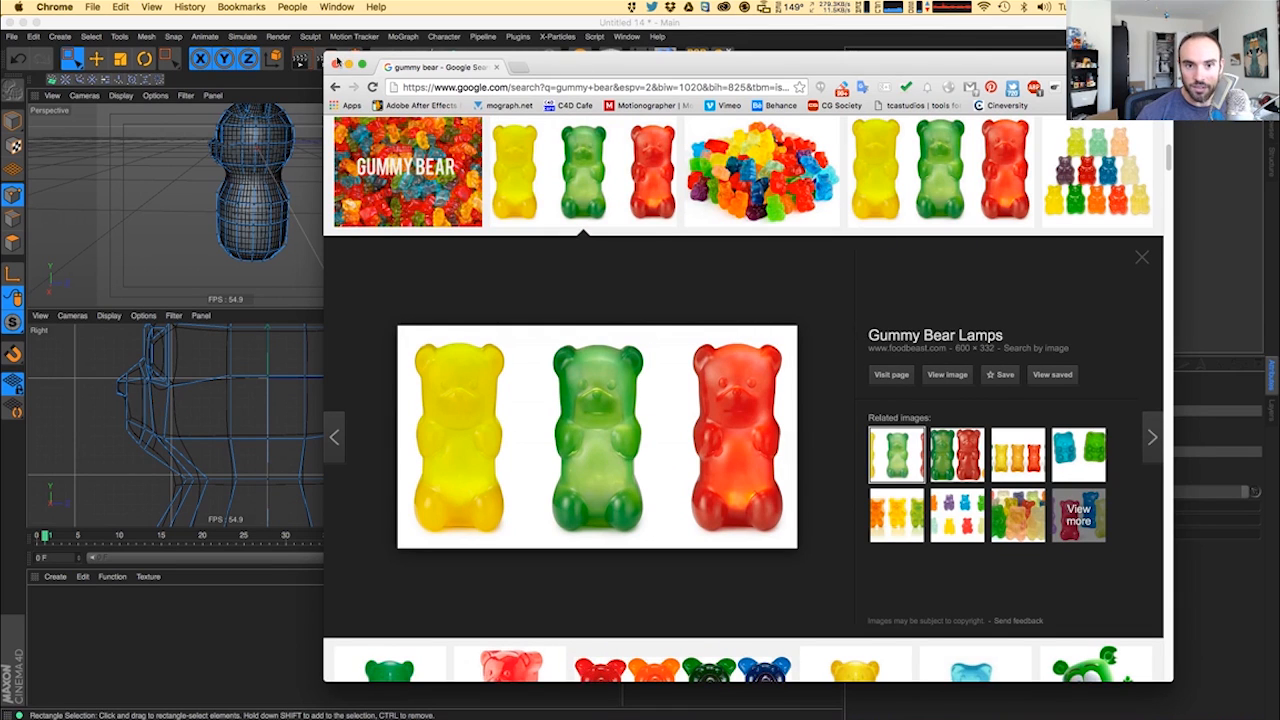
# - Shrink the browser window, visit the Gummy Bear Lamps source page and place the window beside the viewports
pyautogui.moveTo(325, 55); pyautogui.dragTo(717, 271)
pyautogui.moveTo(1171, 363); pyautogui.dragTo(1174, 363)
pyautogui.scroll(-1, 1050, 450)
pyautogui.click(877, 543)
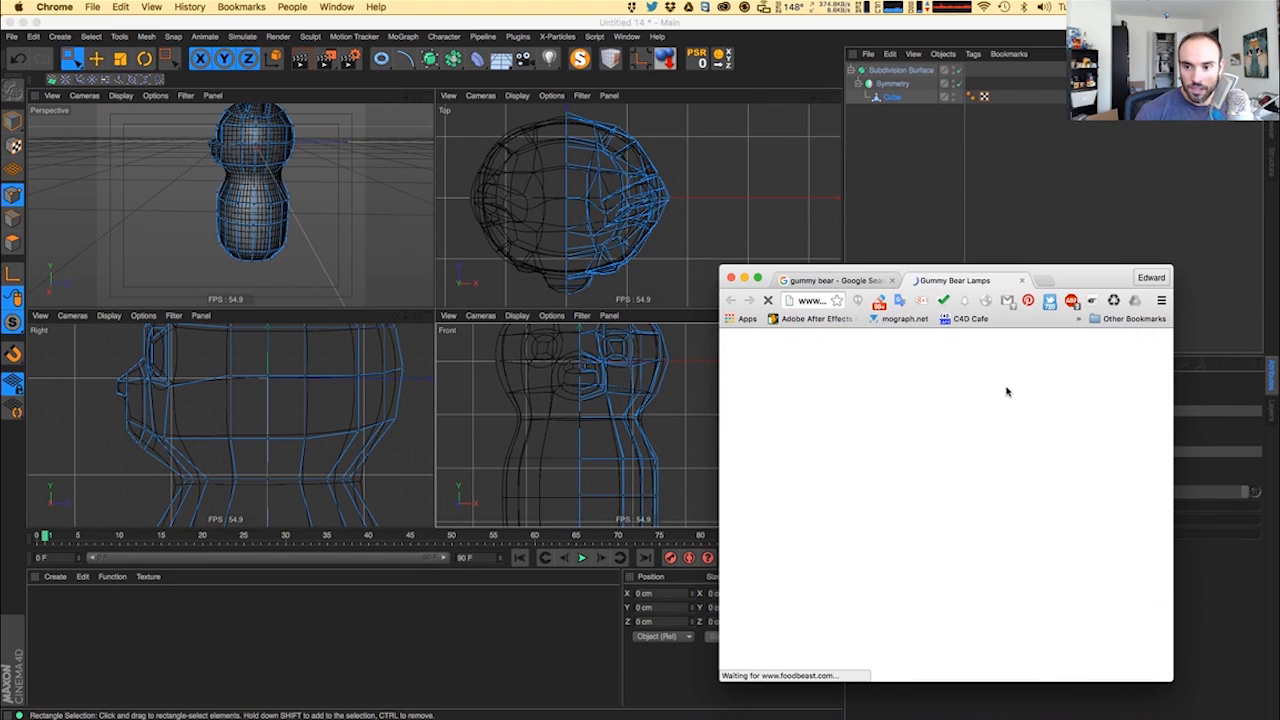
pyautogui.moveTo(1087, 283); pyautogui.dragTo(1188, 322)
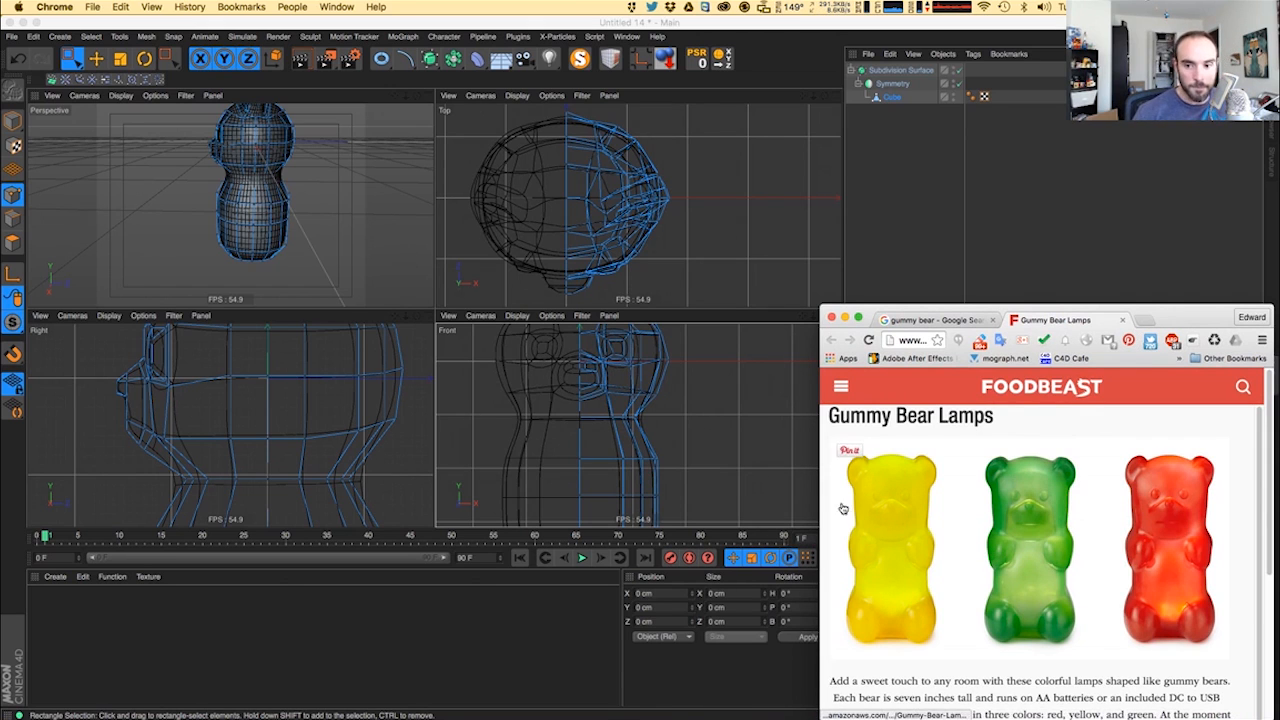
# - Try to reposition the Gummy Bear Lamps browser window clear of the front view
pyautogui.click(640, 422)
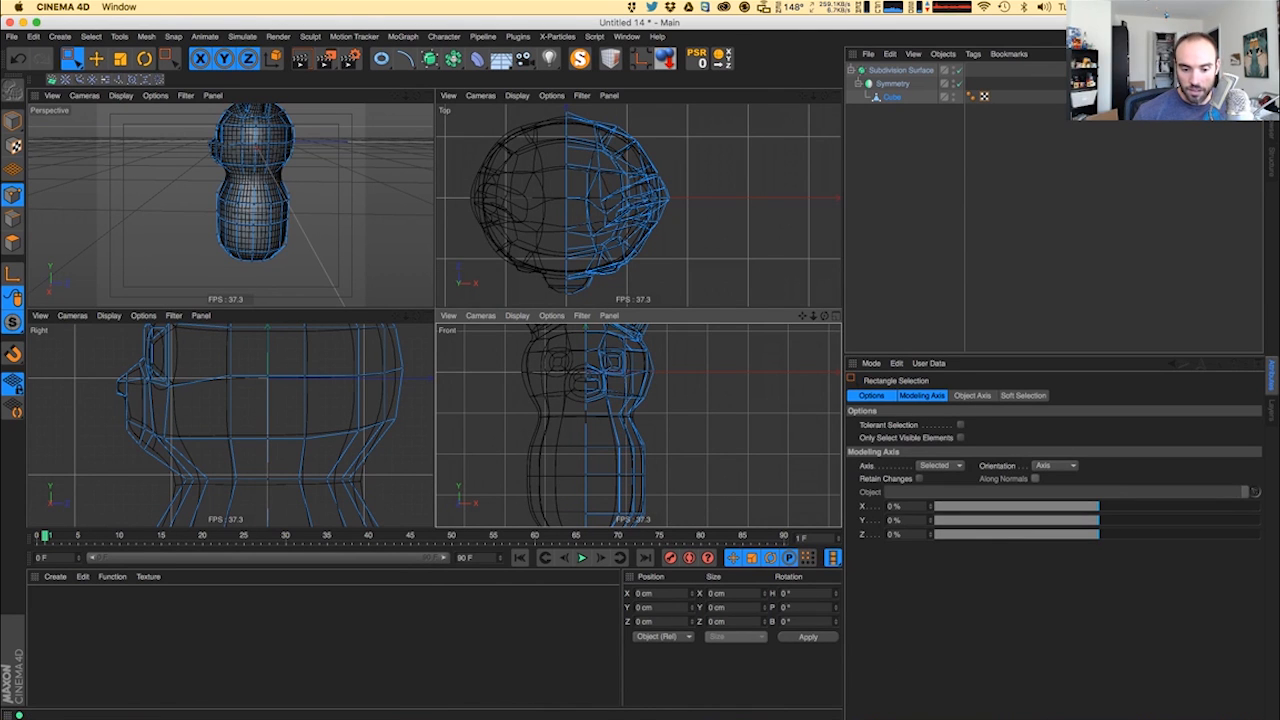
pyautogui.press('super+Tab')
pyautogui.scroll(5, 886, 474)
pyautogui.moveTo(1204, 318); pyautogui.dragTo(533, 373)
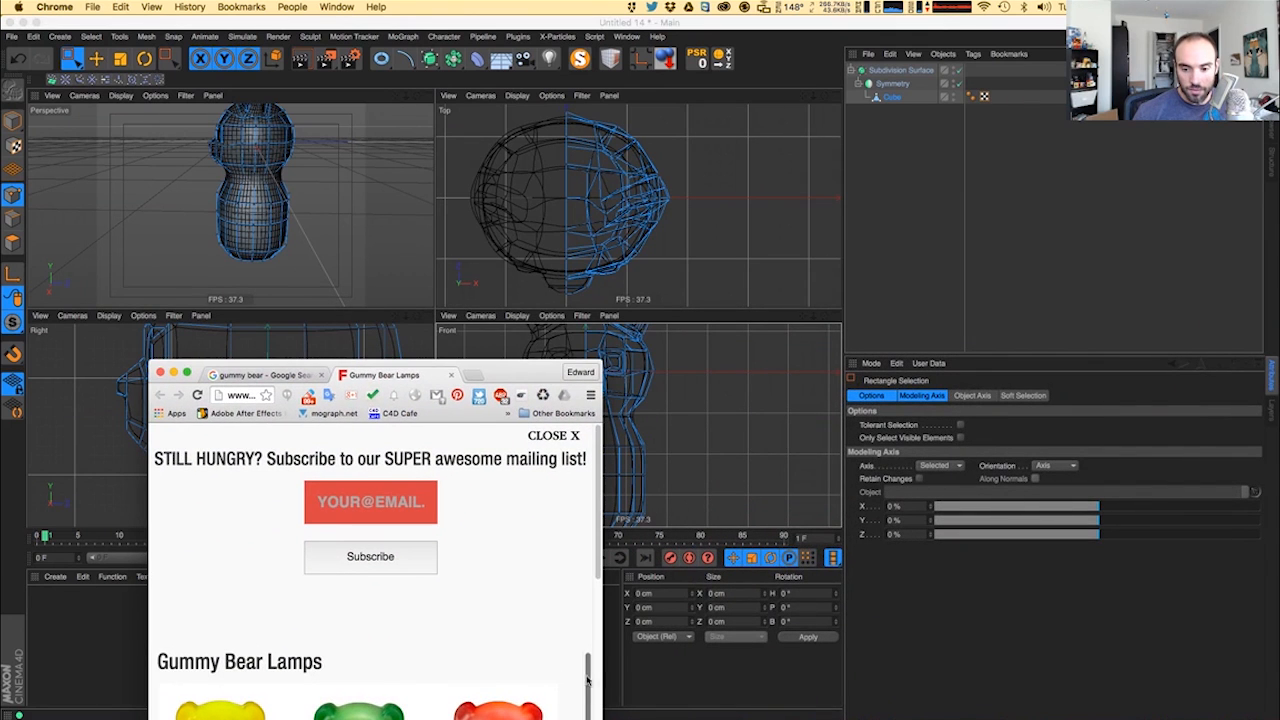
pyautogui.scroll(-2, 588, 590)
pyautogui.scroll(3, 593, 621)
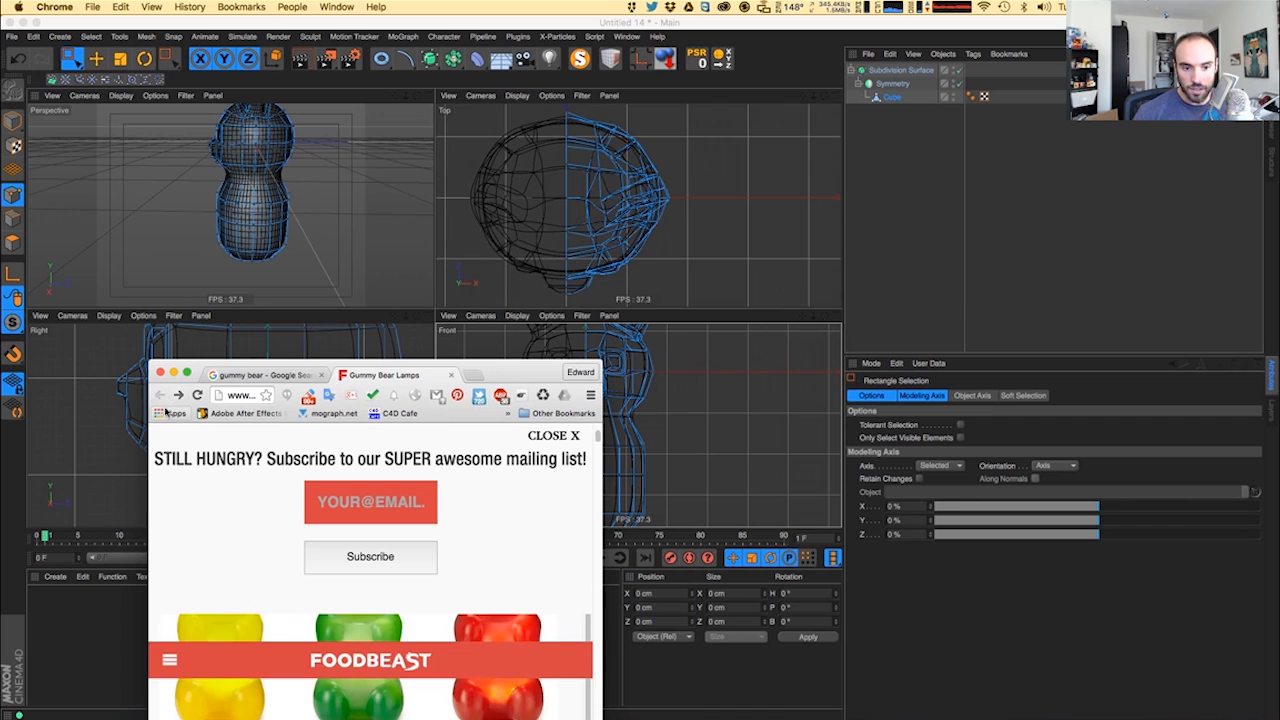
pyautogui.moveTo(510, 376); pyautogui.dragTo(510, 719)
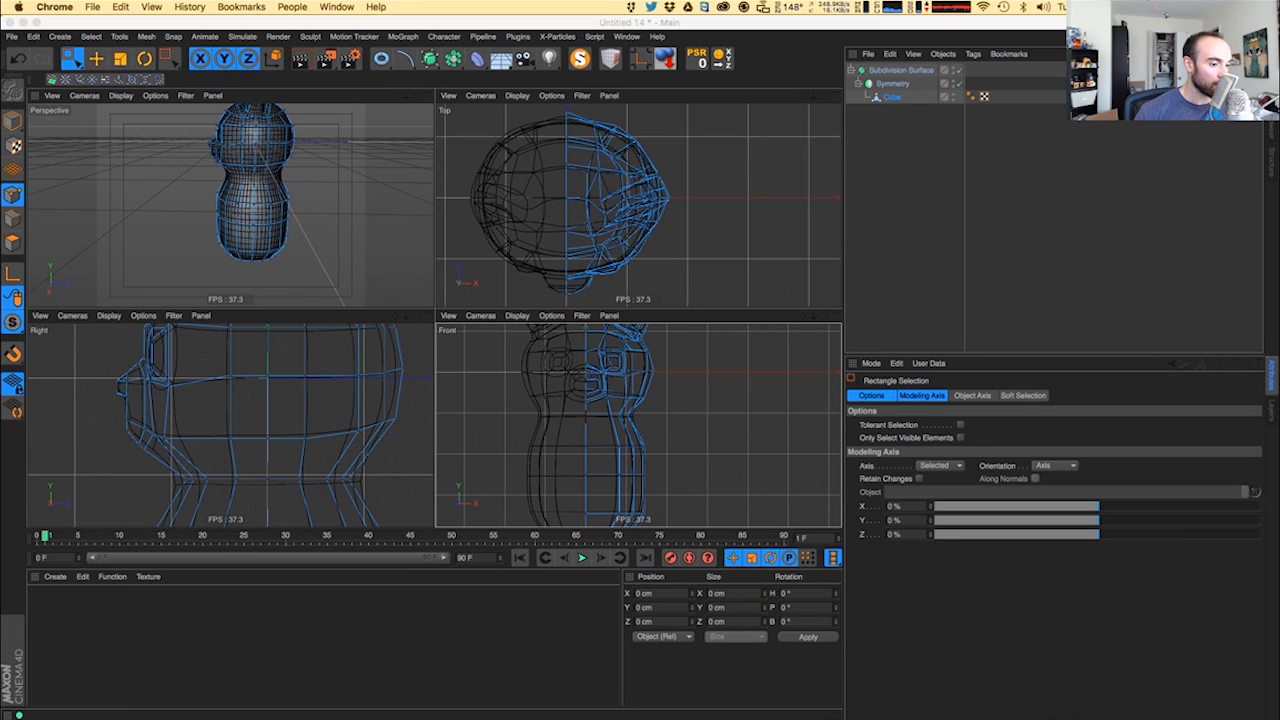
# - Resize the browser window and scroll the page until the three gummy bear lamps fit inside it
pyautogui.moveTo(2, 200); pyautogui.dragTo(798, 356)
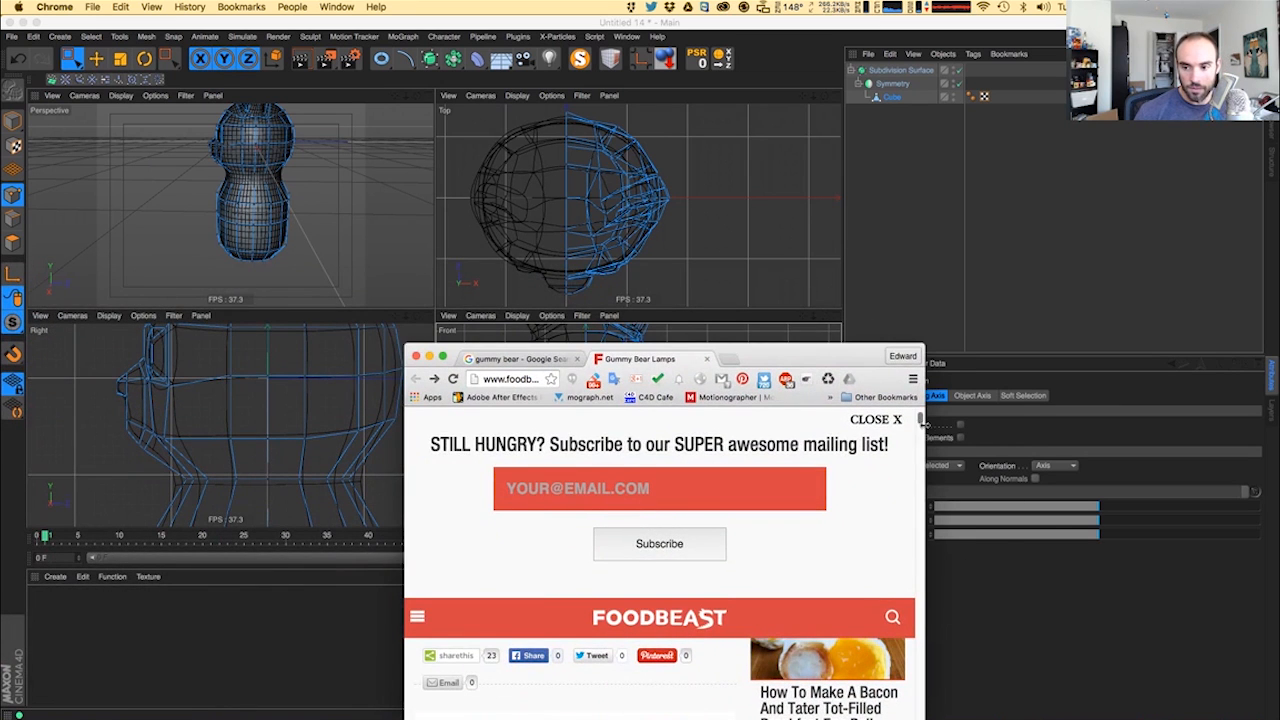
pyautogui.moveTo(921, 422); pyautogui.dragTo(924, 428)
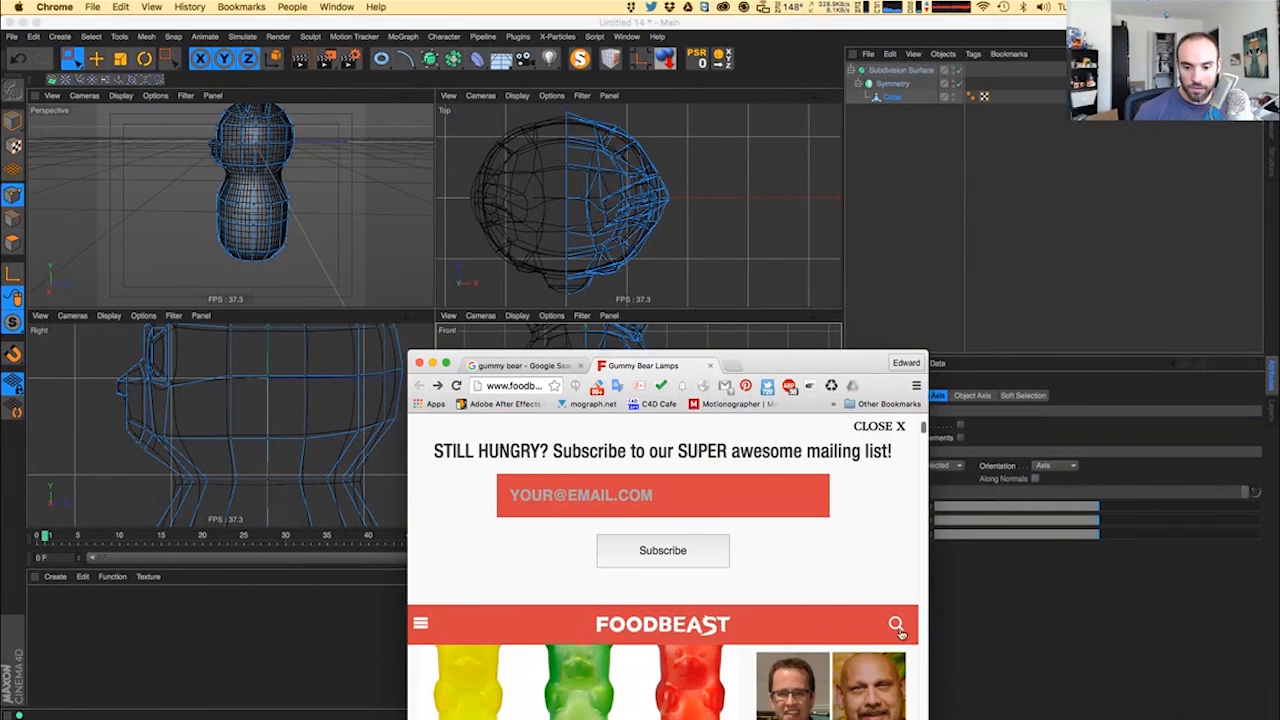
pyautogui.scroll(-4, 846, 441)
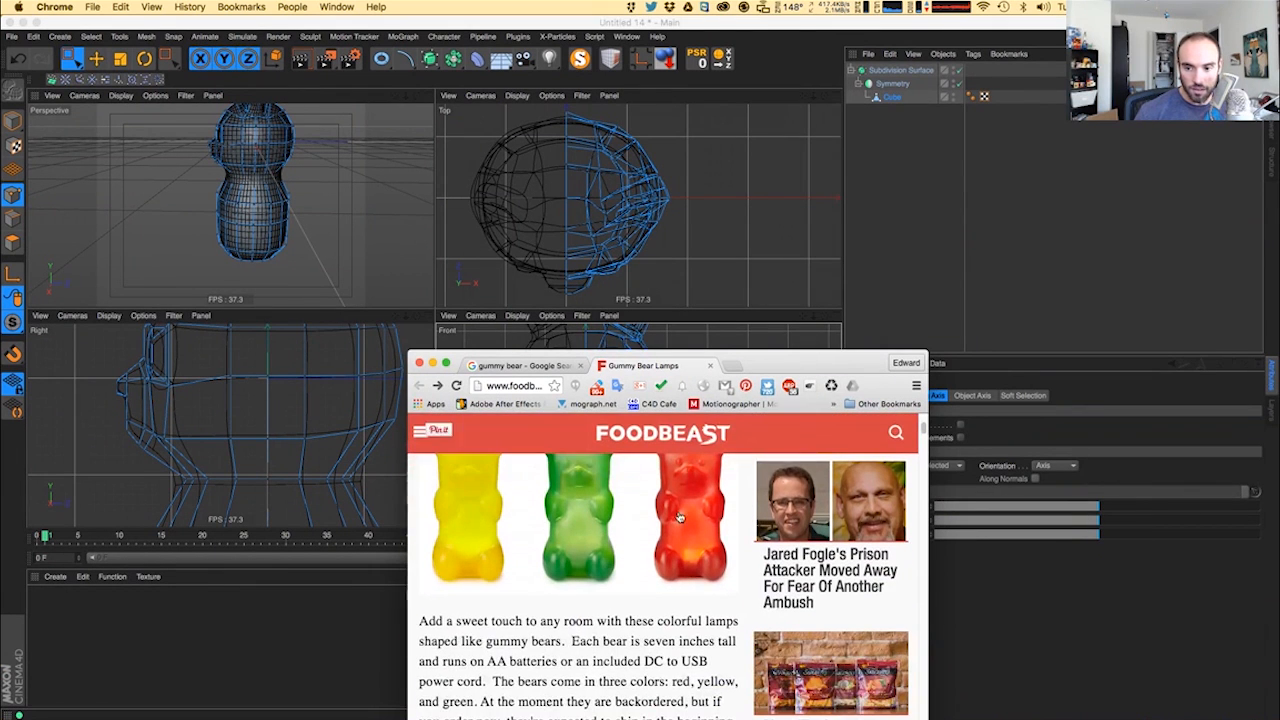
pyautogui.scroll(3, 915, 470)
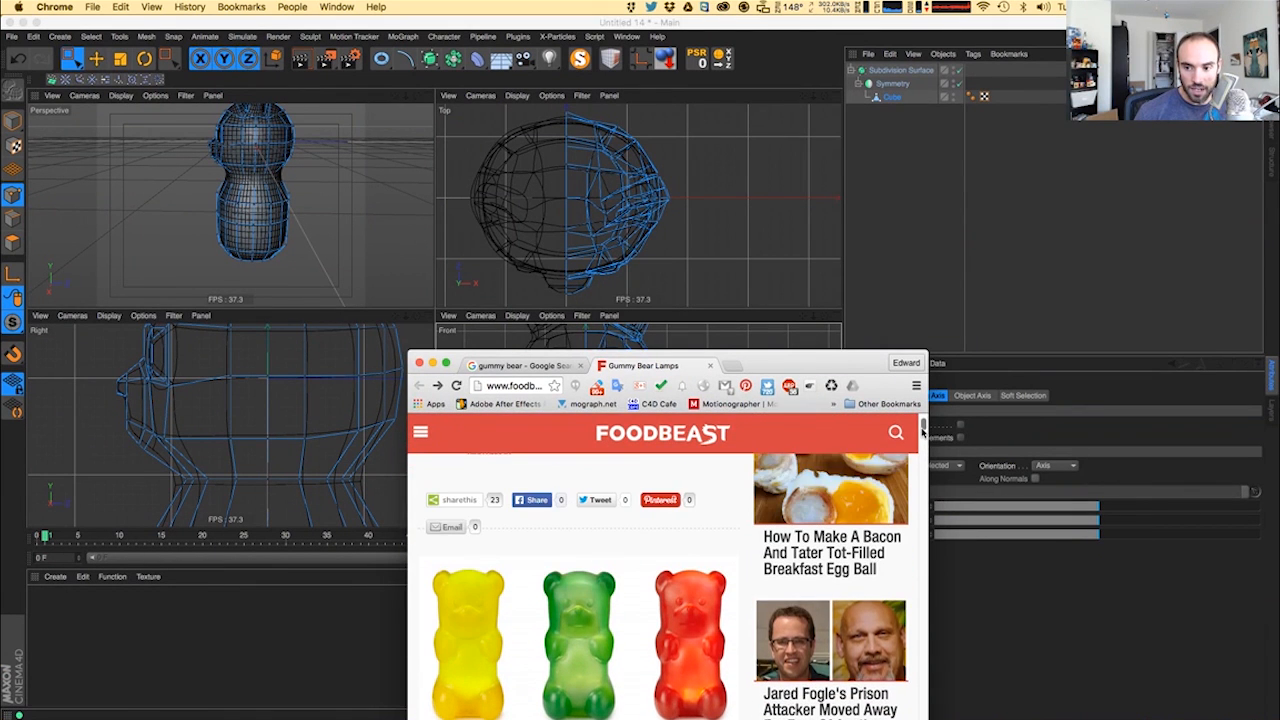
pyautogui.moveTo(927, 716); pyautogui.dragTo(849, 640)
pyautogui.scroll(-3, 848, 426)
pyautogui.scroll(5, 848, 426)
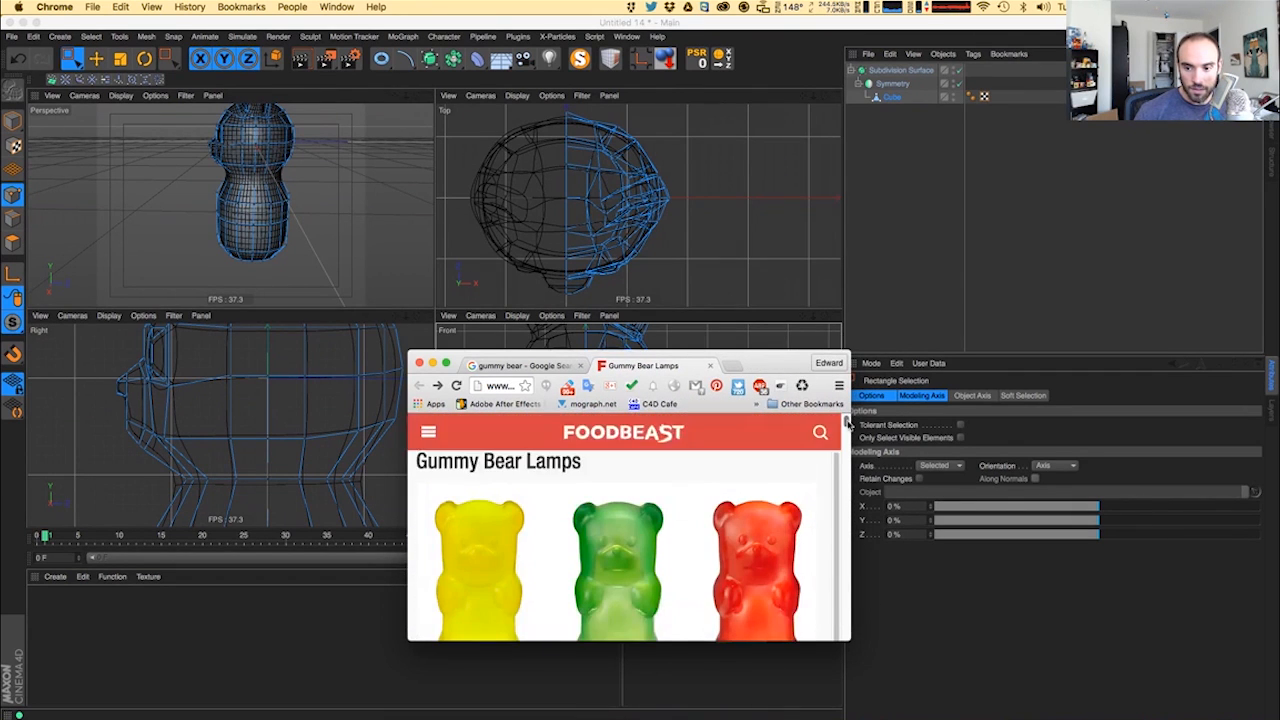
pyautogui.scroll(-1, 848, 426)
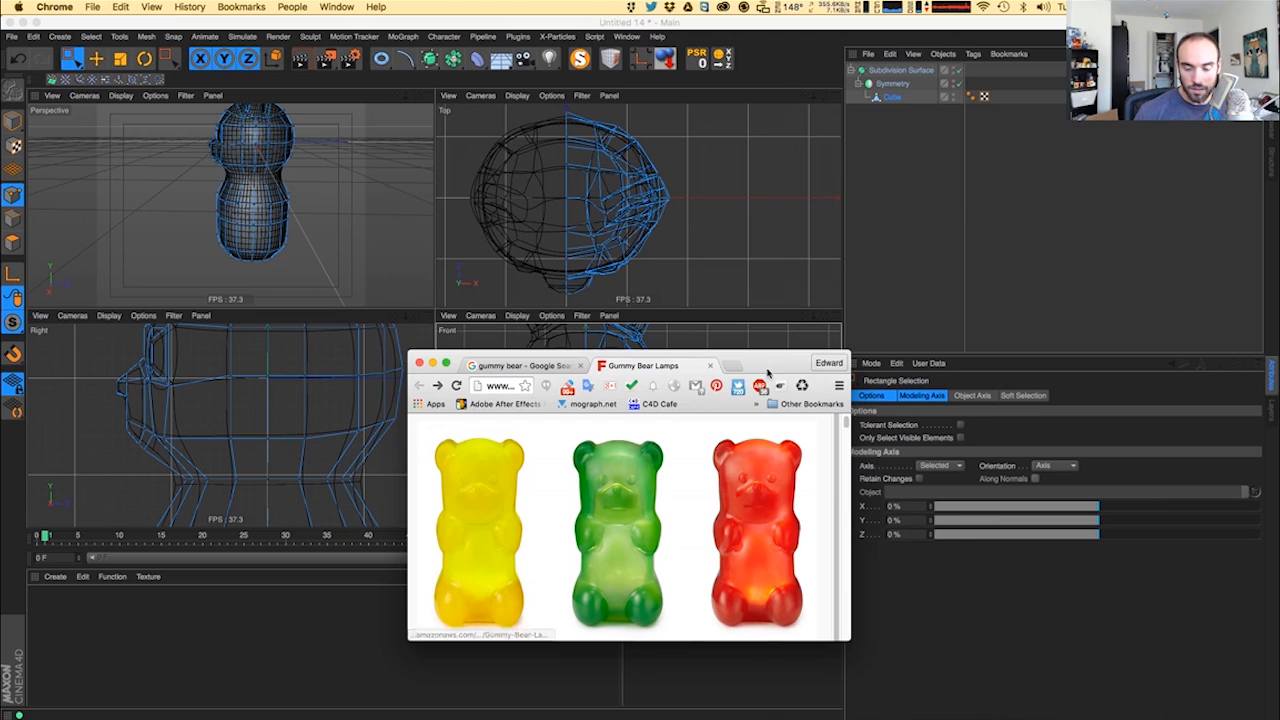
pyautogui.moveTo(770, 368); pyautogui.dragTo(1062, 530)
# - Move the reference browser window off the viewports and stretch the Cinema 4D window back to the full screen height
pyautogui.click(491, 683)
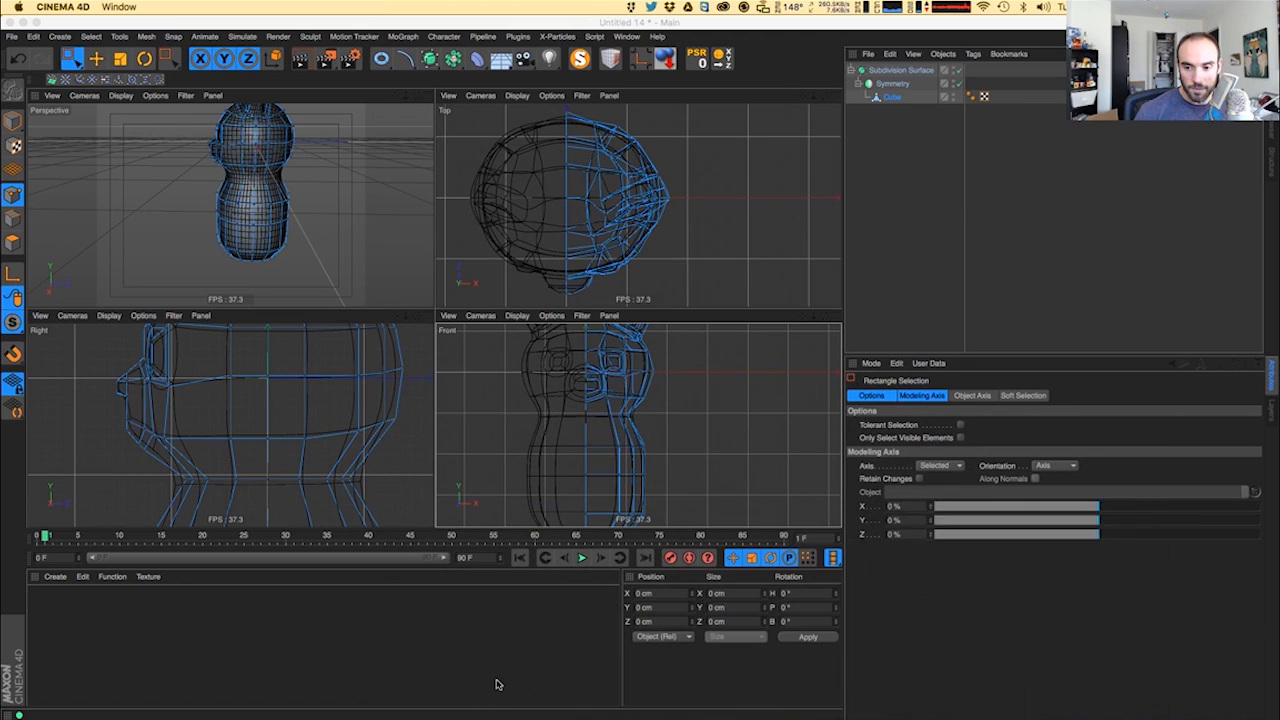
pyautogui.moveTo(506, 718)
pyautogui.mouseDown()
pyautogui.moveTo(514, 695)
pyautogui.moveTo(502, 685)
pyautogui.moveTo(505, 710)
pyautogui.mouseUp()
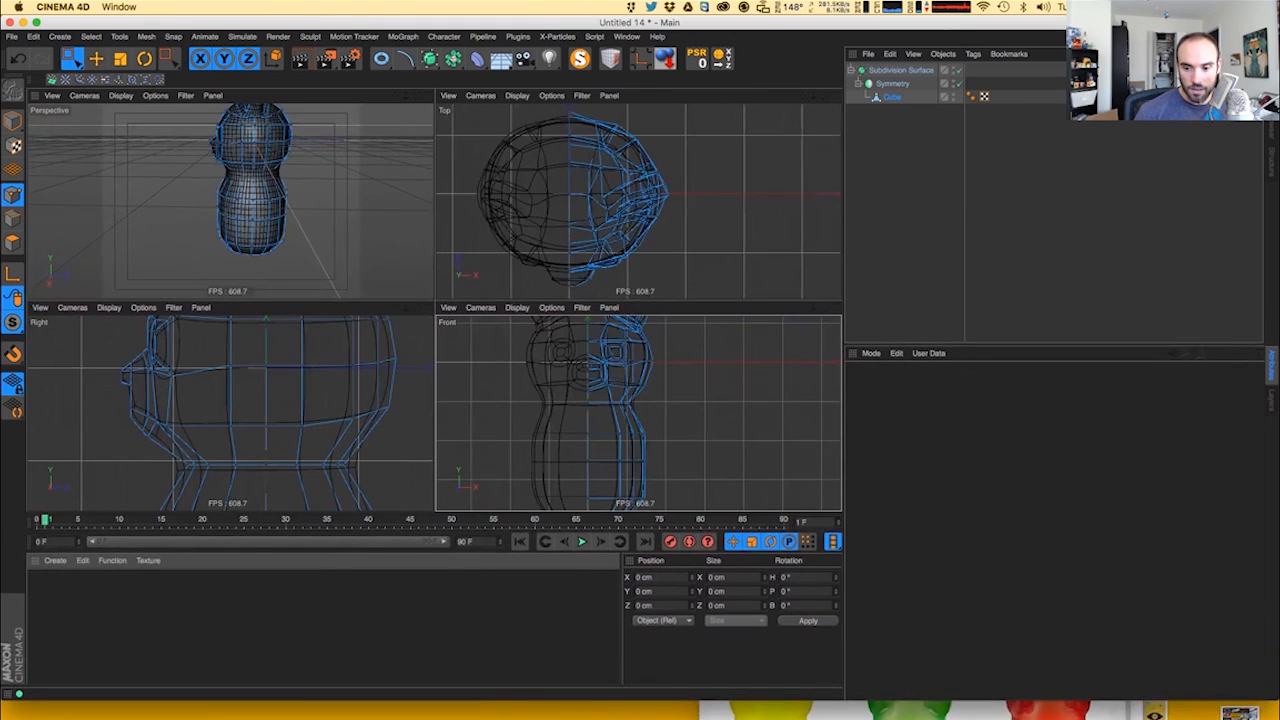
pyautogui.click(745, 707)
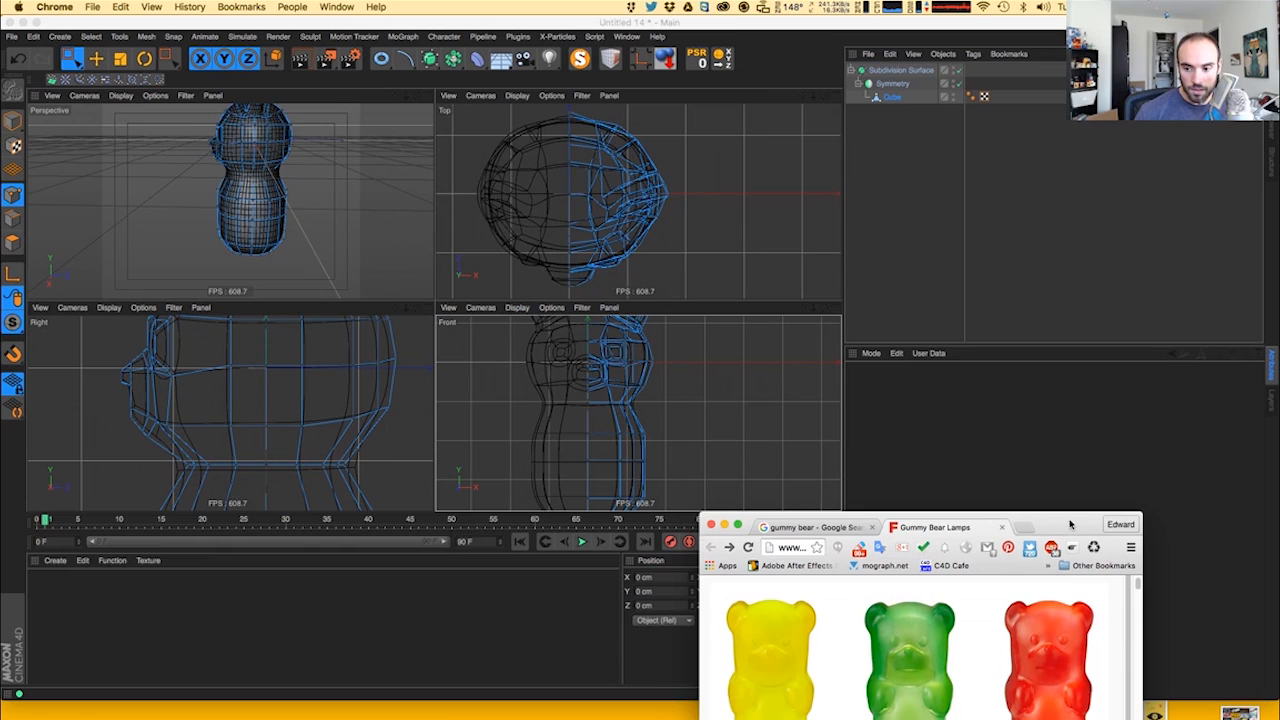
pyautogui.moveTo(1070, 524); pyautogui.dragTo(0, 400)
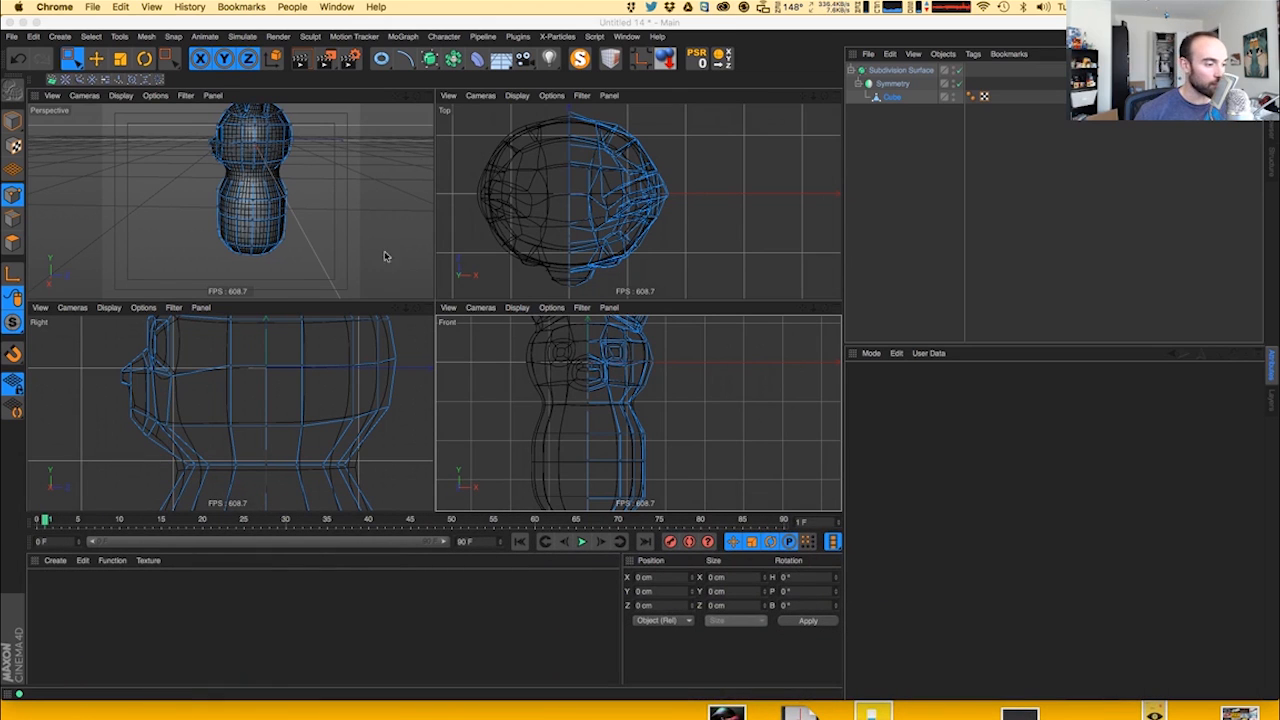
pyautogui.click(401, 700)
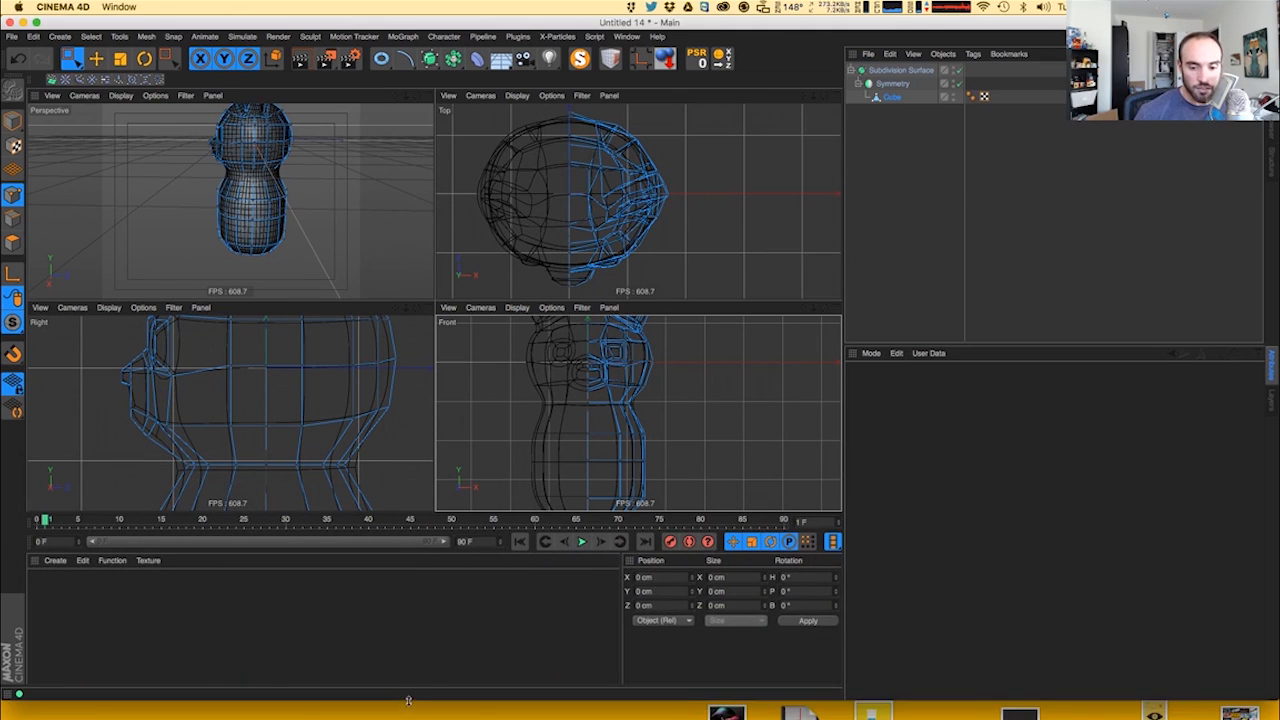
pyautogui.moveTo(408, 701); pyautogui.dragTo(413, 719)
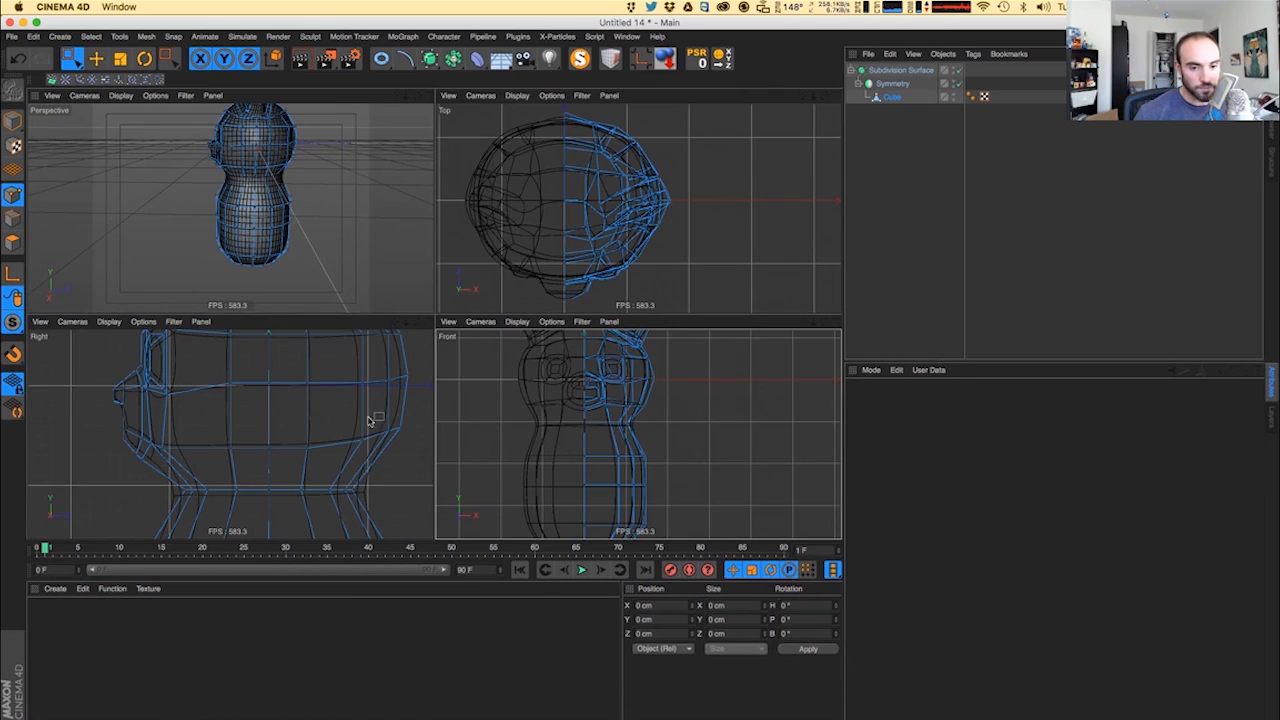
# - Try to scale the neck's whole point row outward from the right view, then undo the scaling
pyautogui.moveTo(151, 484); pyautogui.dragTo(427, 507)
pyautogui.press('t')
pyautogui.moveTo(255, 511); pyautogui.dragTo(457, 471)
pyautogui.press('0')
pyautogui.press('super+z')
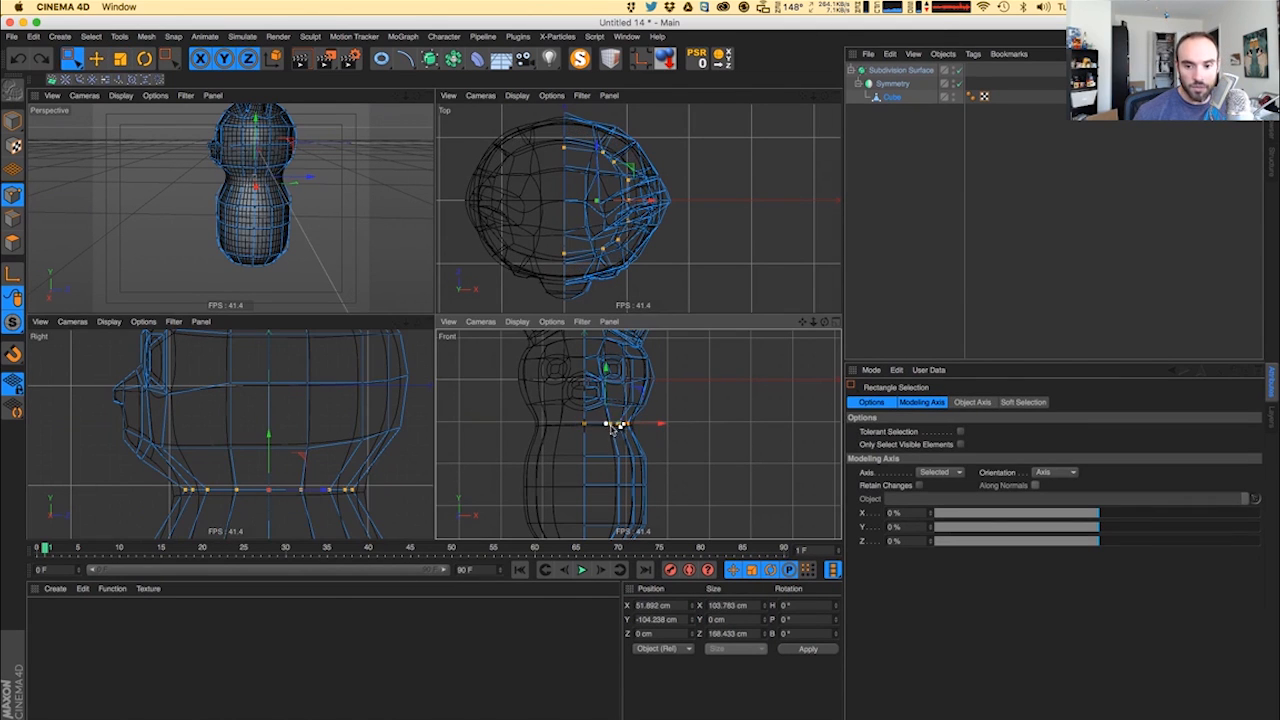
# - Select the neck points outside the centre seam and scale them outward to about 58 cm in X and 215 cm in Z
pyautogui.moveTo(601, 418); pyautogui.dragTo(885, 430)
pyautogui.press('t')
pyautogui.press('0')
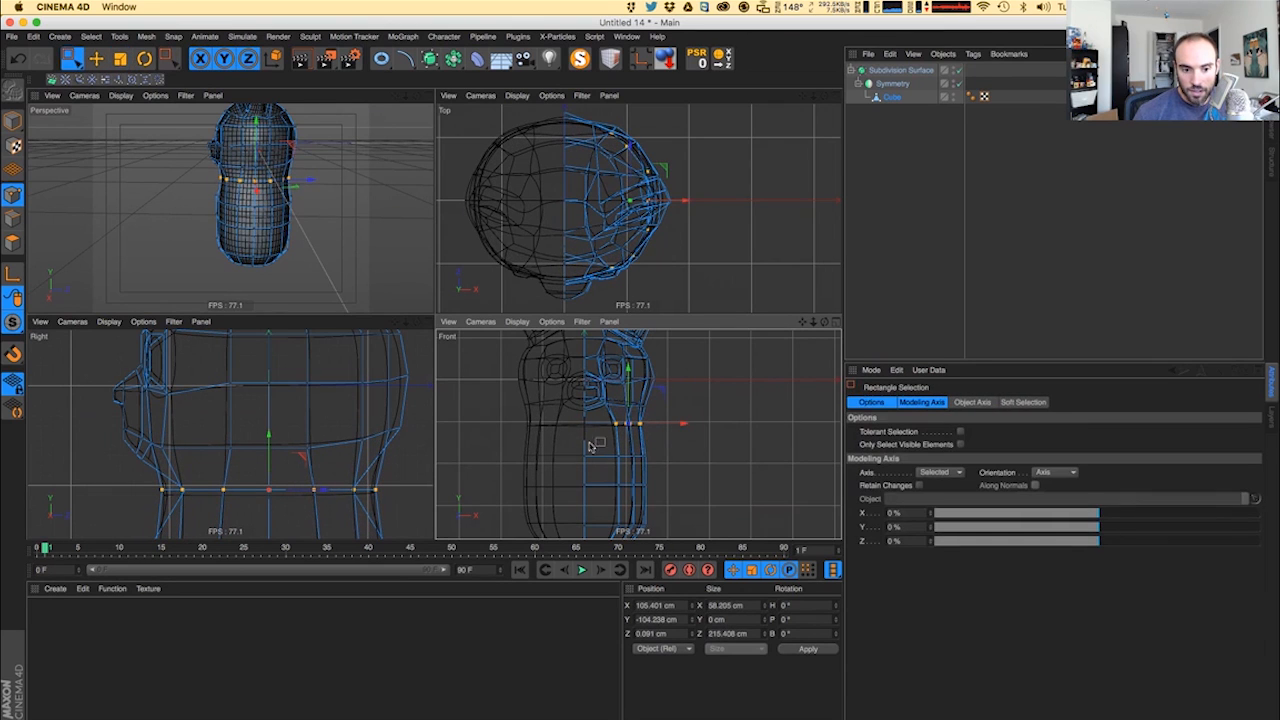
# - Scale the neck's centre-seam points to about 247 cm in Z and render the perspective view from the front
pyautogui.moveTo(576, 417); pyautogui.dragTo(613, 434)
pyautogui.press('t')
pyautogui.moveTo(296, 495)
pyautogui.mouseDown()
pyautogui.moveTo(298, 476)
pyautogui.moveTo(318, 490)
pyautogui.mouseUp()
pyautogui.keyDown('alt'); pyautogui.moveTo(275, 212); pyautogui.dragTo(280, 254); pyautogui.keyUp('alt')
pyautogui.hotkey('ctrl', 'r')
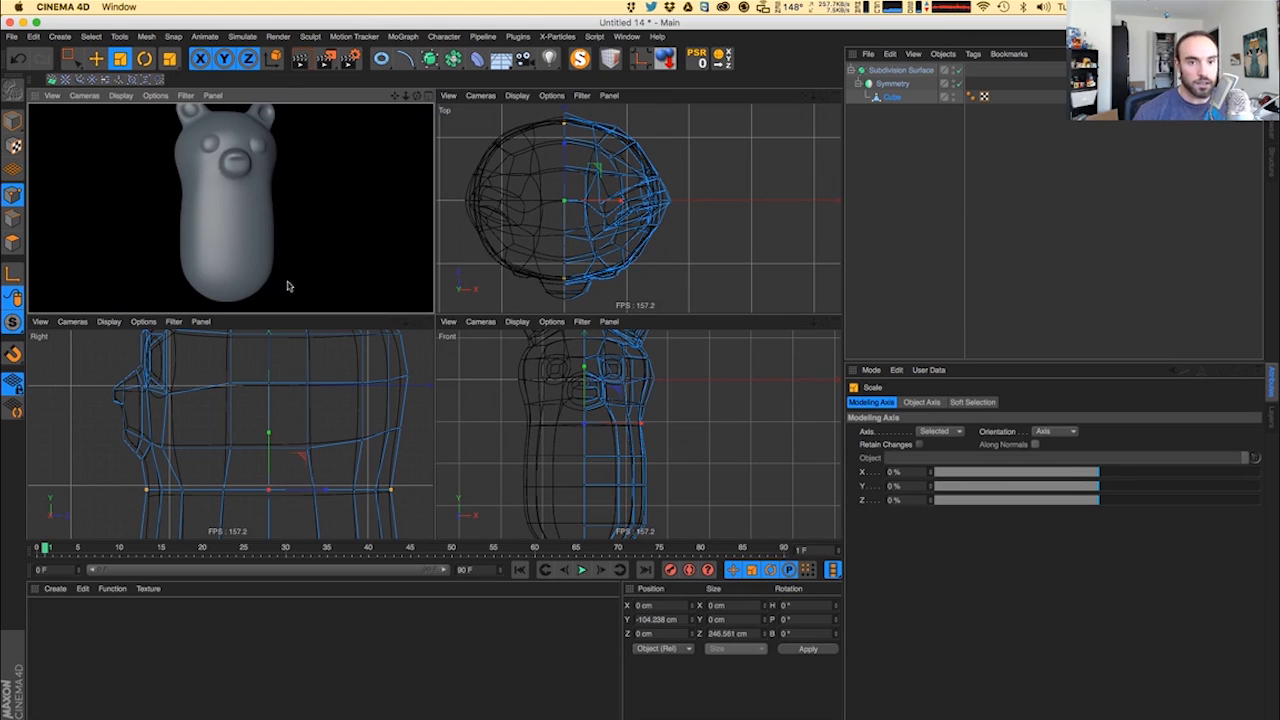
# - Select the two side points at the front of the snout, near the nose tip, and move them inward to about 20 cm in X
pyautogui.scroll(3, 578, 395)
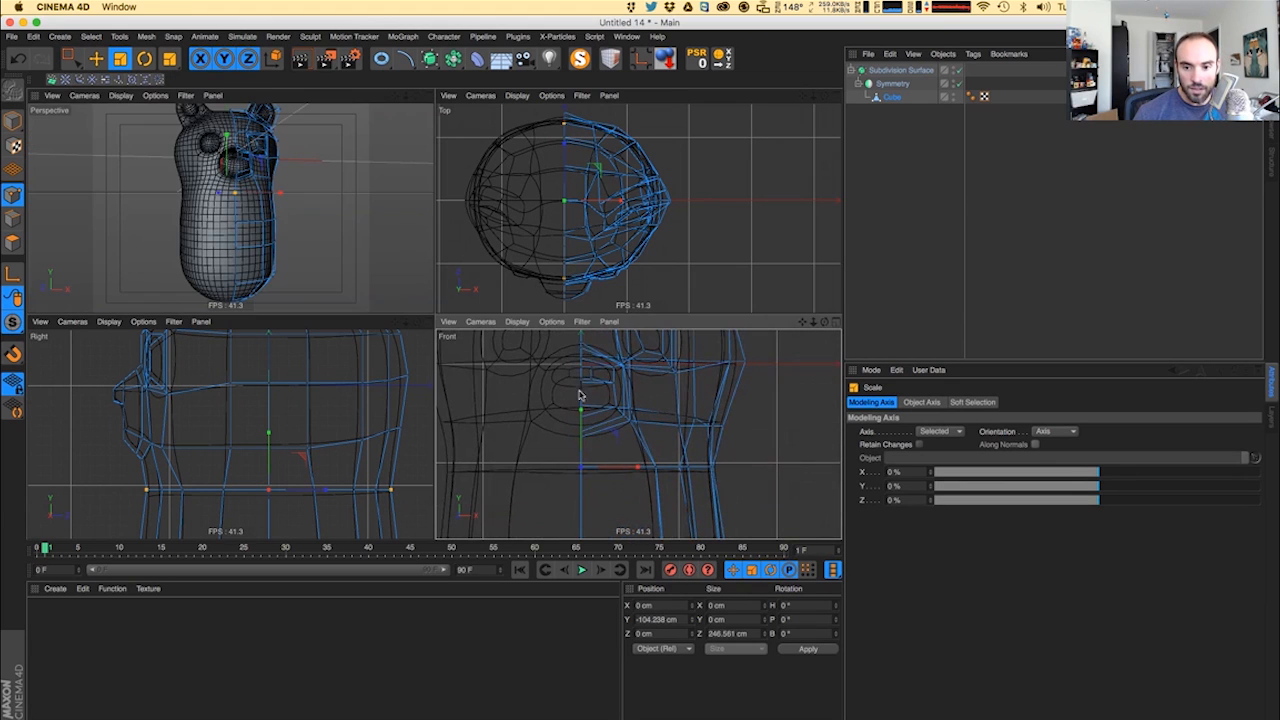
pyautogui.scroll(2, 580, 365)
pyautogui.press('0')
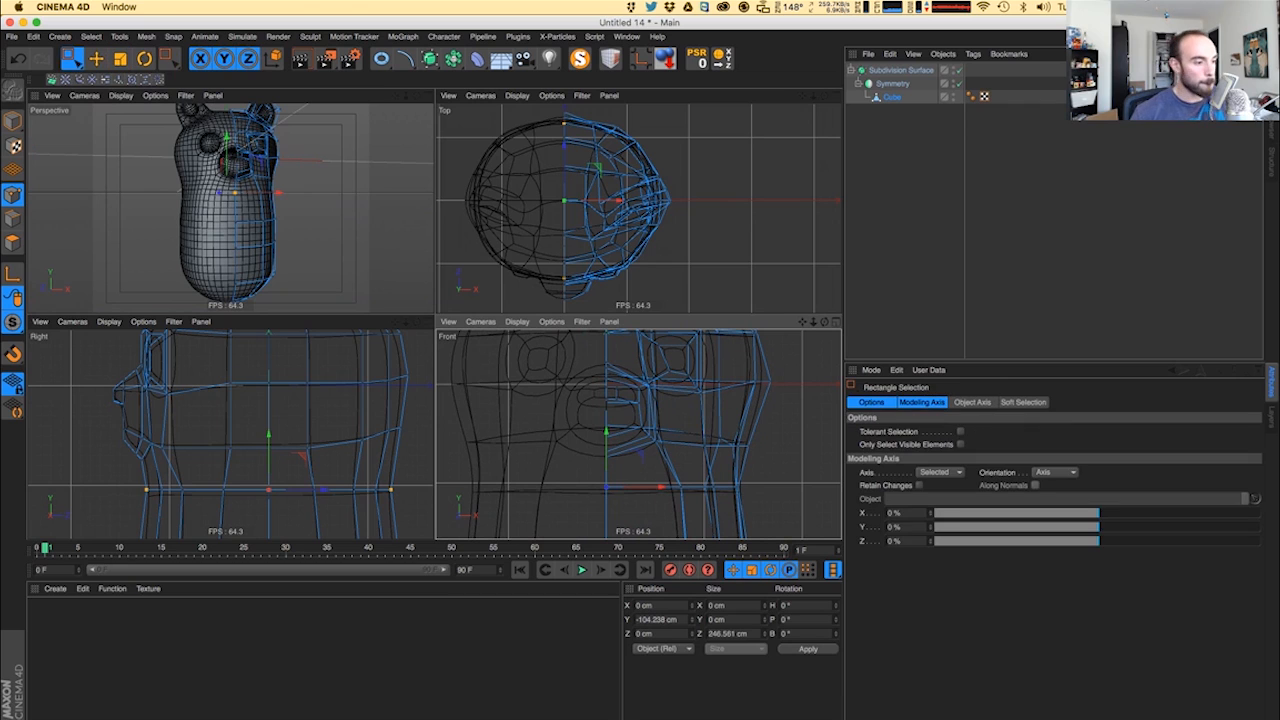
pyautogui.press('super+Tab')
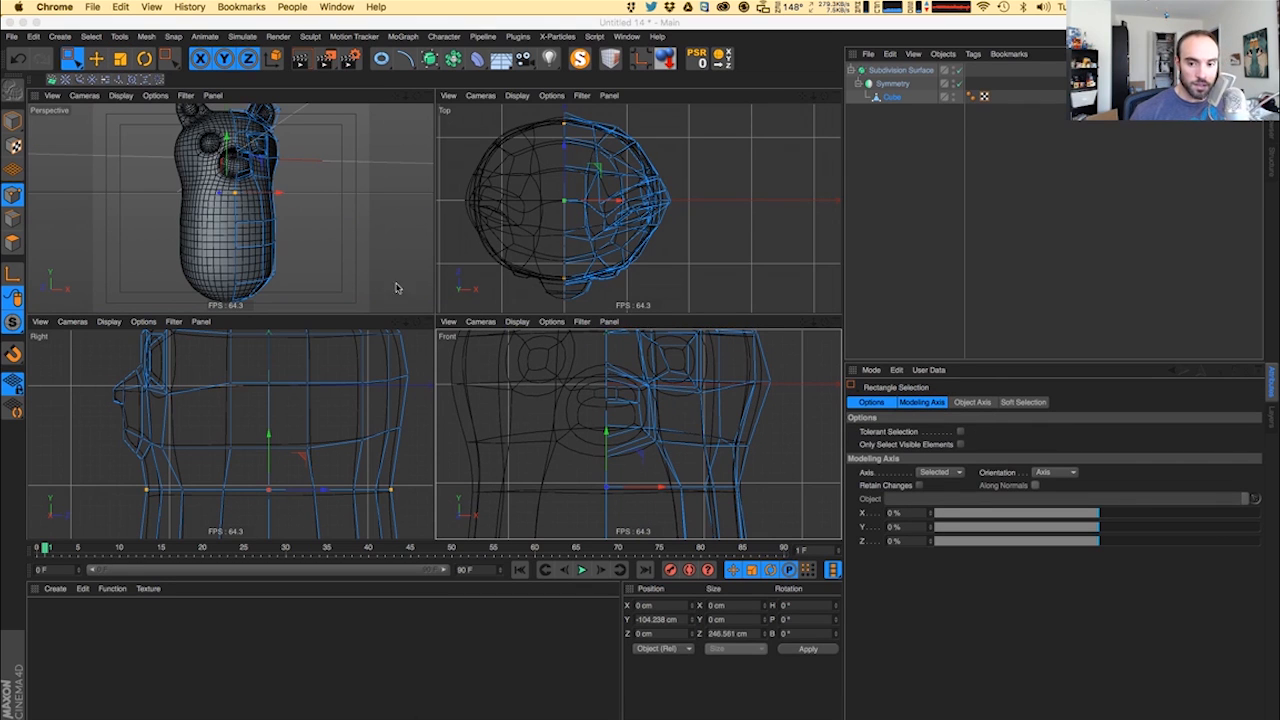
pyautogui.click(863, 189)
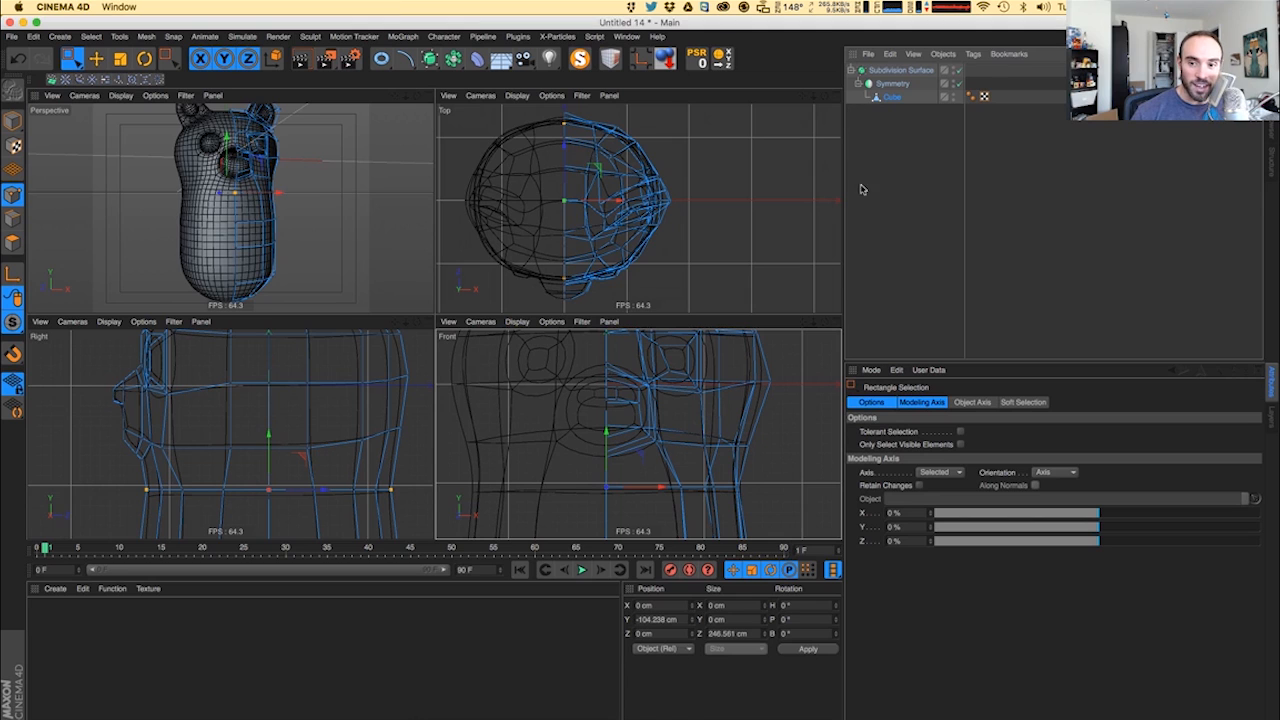
pyautogui.scroll(10, 280, 188)
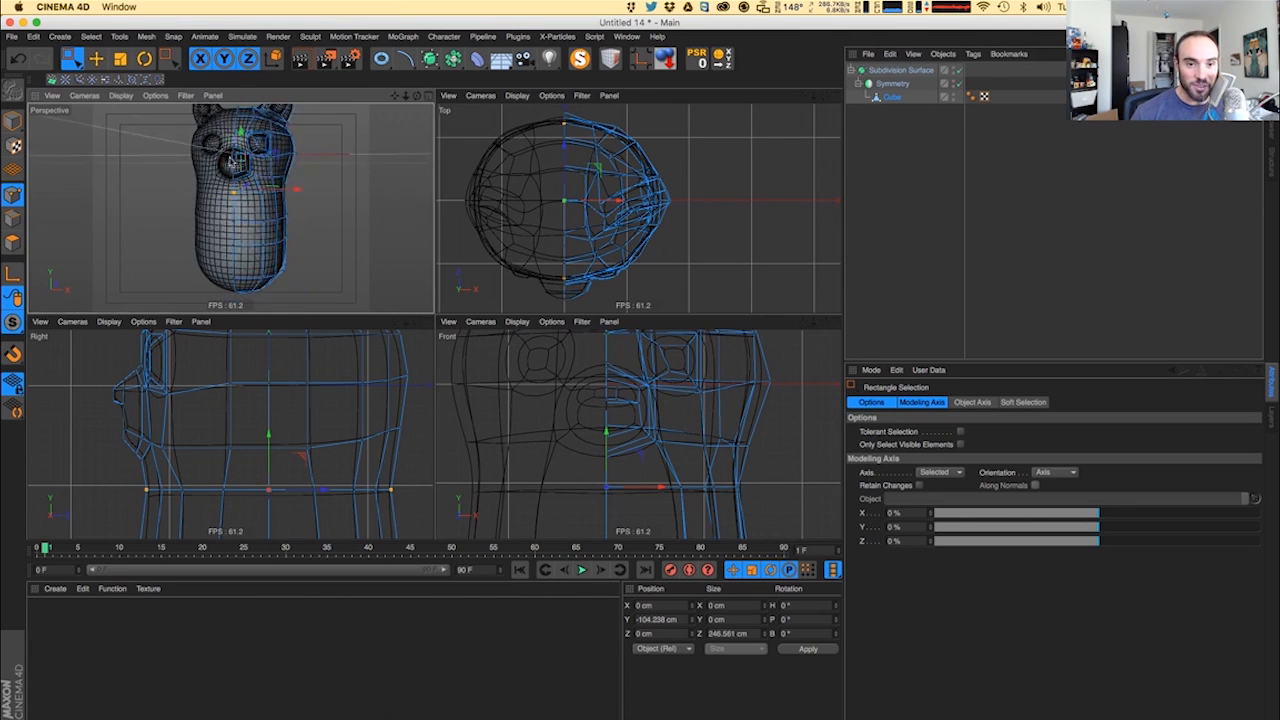
pyautogui.click(287, 176)
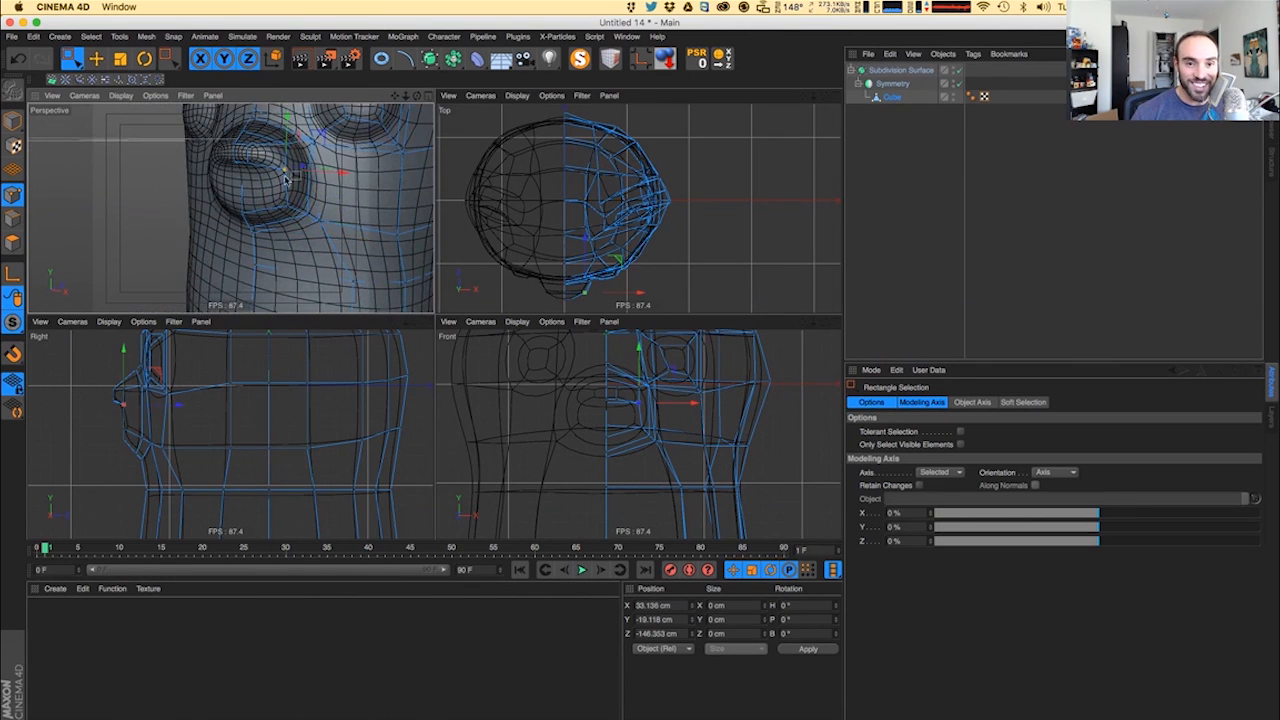
pyautogui.keyDown('alt'); pyautogui.moveTo(273, 178); pyautogui.dragTo(311, 171); pyautogui.keyUp('alt')
pyautogui.keyDown('alt'); pyautogui.moveTo(335, 223); pyautogui.dragTo(286, 198); pyautogui.keyUp('alt')
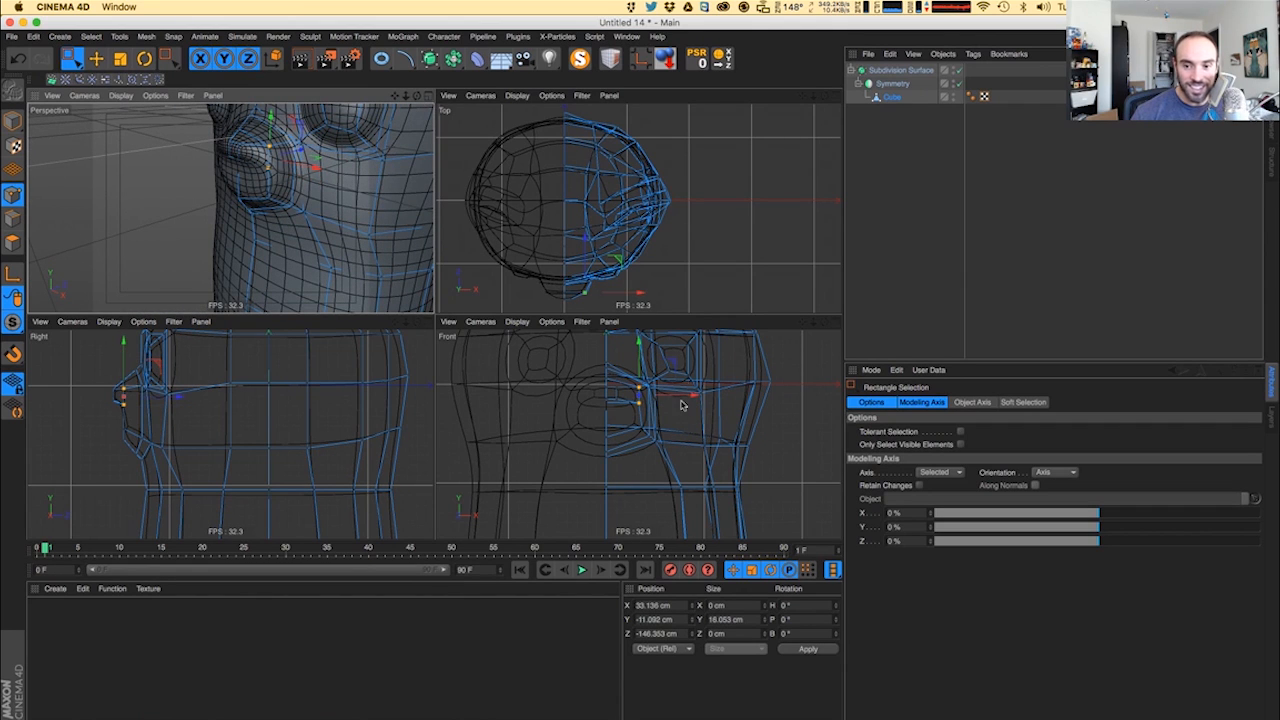
pyautogui.moveTo(672, 365); pyautogui.dragTo(659, 363)
# - Select the lower side points of the snout, deselect the rear point of the head, and adjust their sideways position in X
pyautogui.keyDown('alt'); pyautogui.moveTo(230, 208); pyautogui.dragTo(262, 155); pyautogui.keyUp('alt')
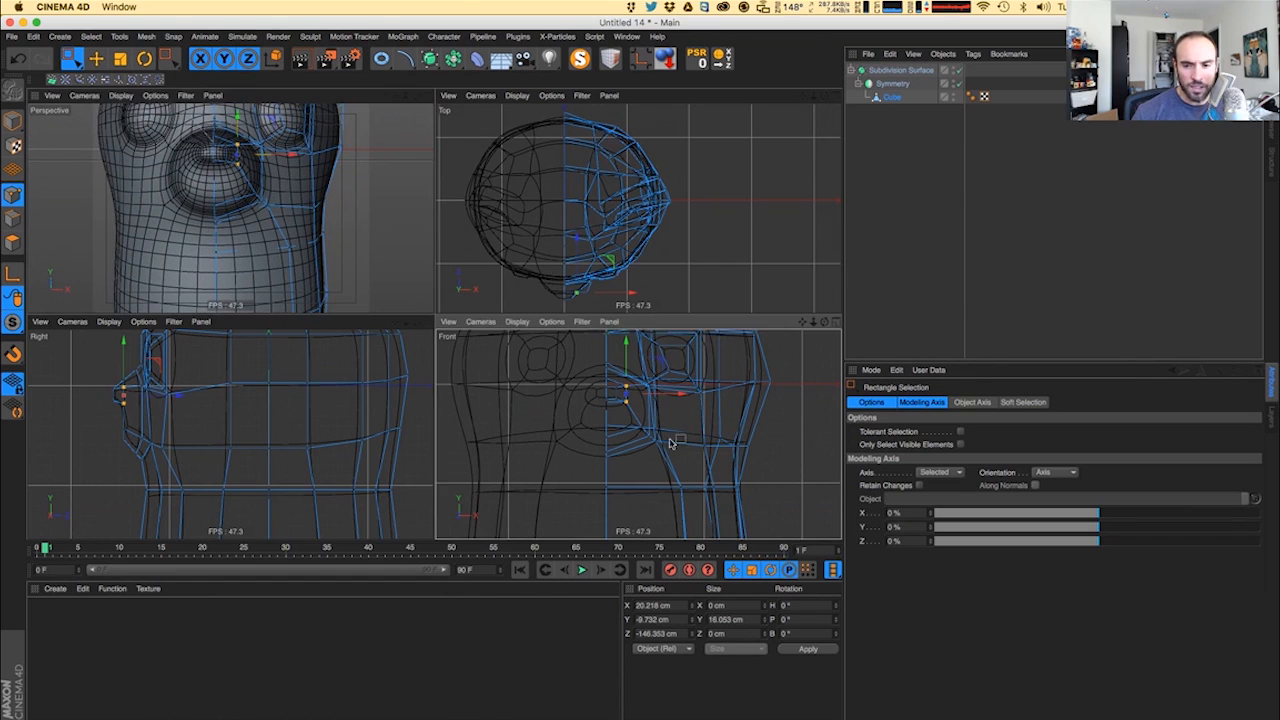
pyautogui.scroll(3, 673, 443)
pyautogui.moveTo(623, 425); pyautogui.dragTo(686, 457)
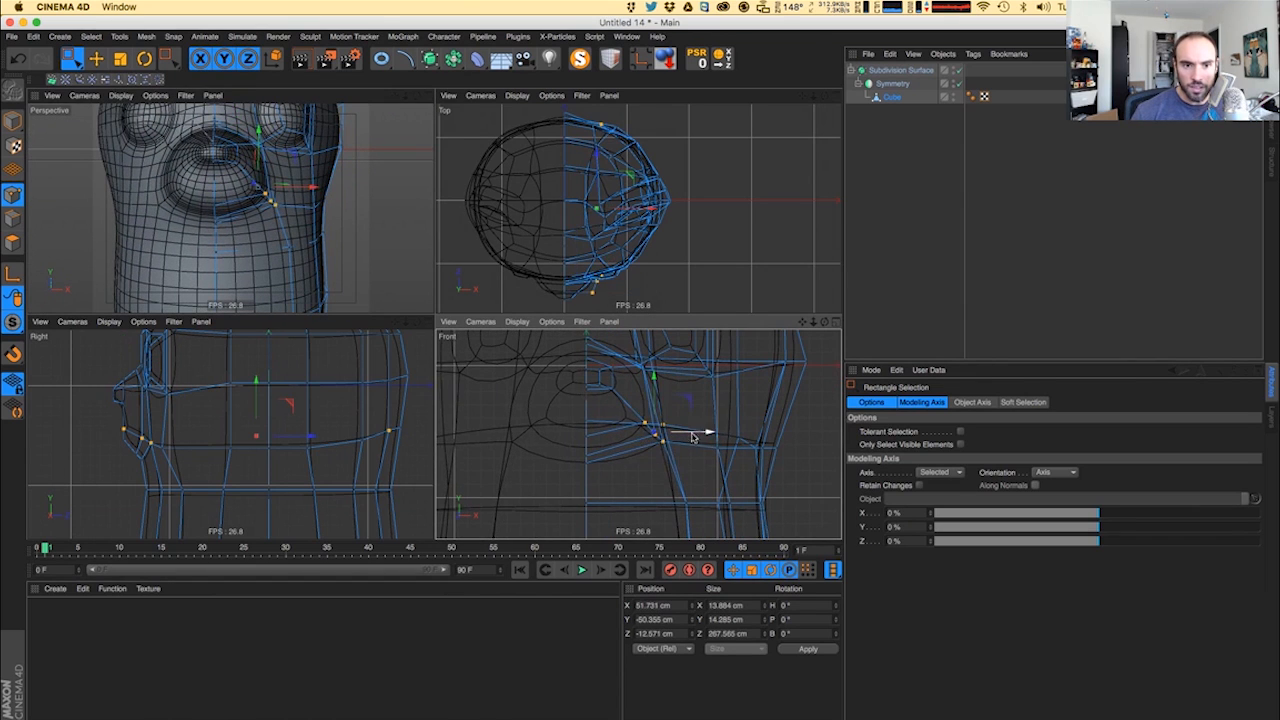
pyautogui.click(551, 95)
pyautogui.moveTo(555, 117)
pyautogui.click(424, 158)
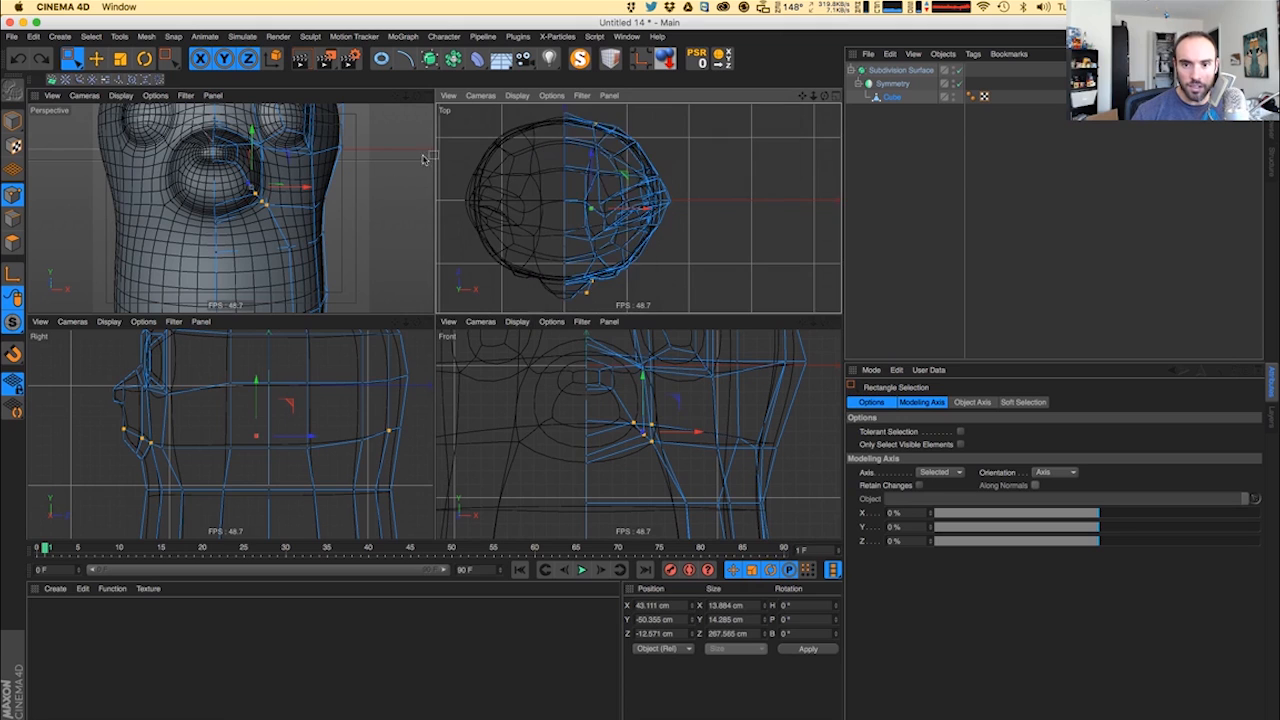
pyautogui.keyDown('ctrl'); pyautogui.moveTo(574, 118); pyautogui.dragTo(657, 156); pyautogui.keyUp('ctrl')
pyautogui.moveTo(683, 436); pyautogui.dragTo(701, 436)
# - Select the front points around the eye, leaving out the inner-lower points next to the snout and all points at the back of the head
pyautogui.keyDown('alt'); pyautogui.moveTo(637, 358); pyautogui.dragTo(634, 410, button='middle'); pyautogui.keyUp('alt')
pyautogui.moveTo(616, 394); pyautogui.dragTo(697, 416)
pyautogui.keyDown('alt'); pyautogui.moveTo(697, 416); pyautogui.dragTo(660, 462, button='middle'); pyautogui.keyUp('alt')
pyautogui.moveTo(597, 397); pyautogui.dragTo(722, 515)
pyautogui.keyDown('ctrl'); pyautogui.moveTo(549, 113); pyautogui.dragTo(736, 248); pyautogui.keyUp('ctrl')
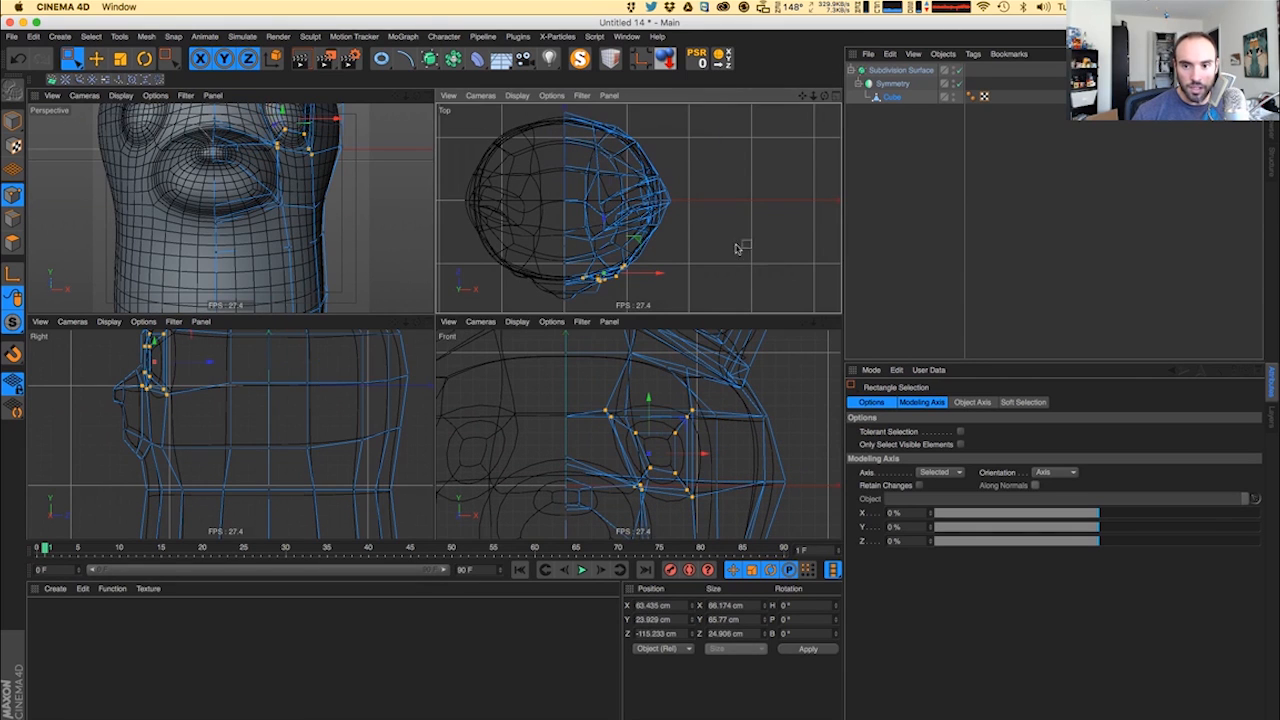
pyautogui.keyDown('alt'); pyautogui.moveTo(256, 186); pyautogui.dragTo(269, 263, button='middle'); pyautogui.keyUp('alt')
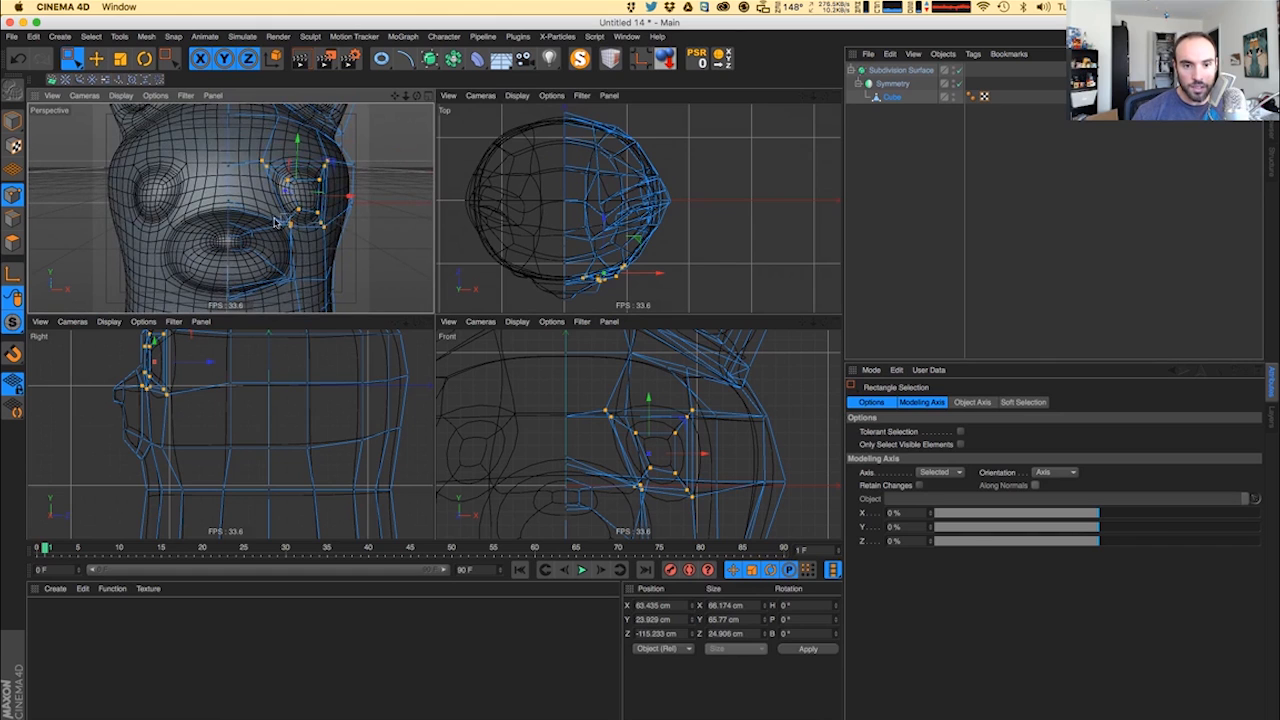
pyautogui.moveTo(274, 218); pyautogui.dragTo(313, 231)
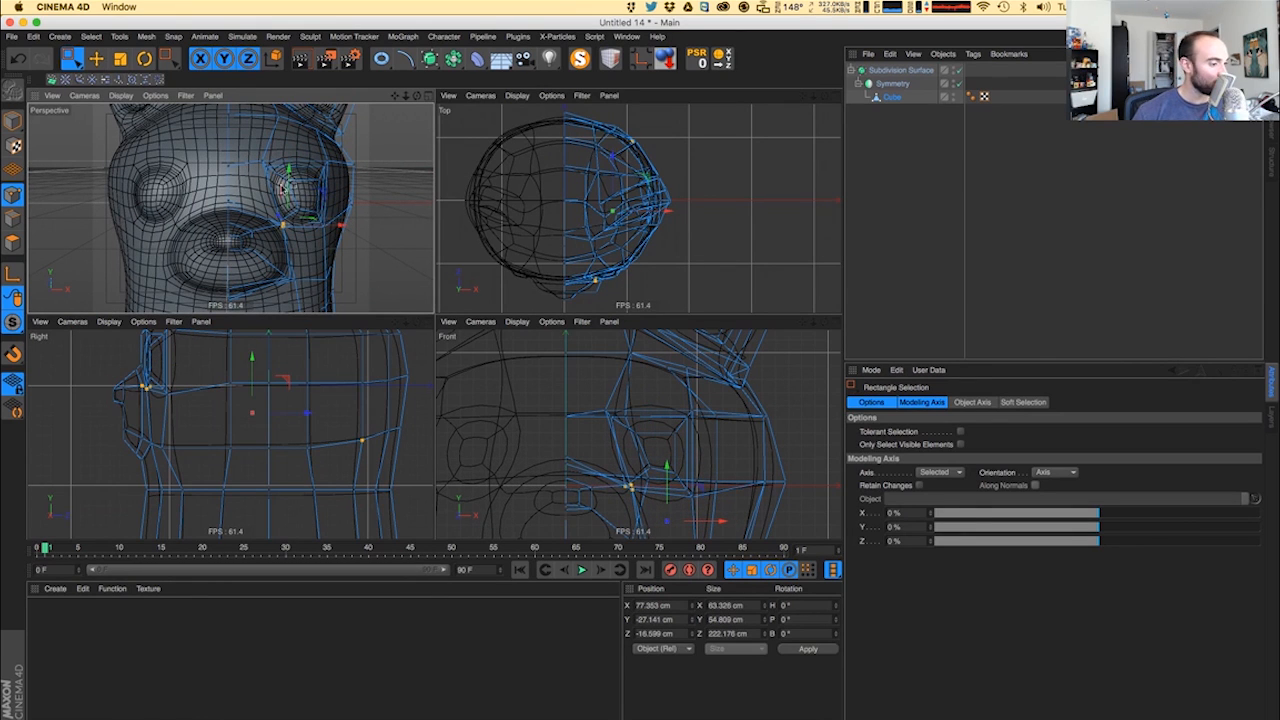
pyautogui.moveTo(606, 404); pyautogui.dragTo(698, 512)
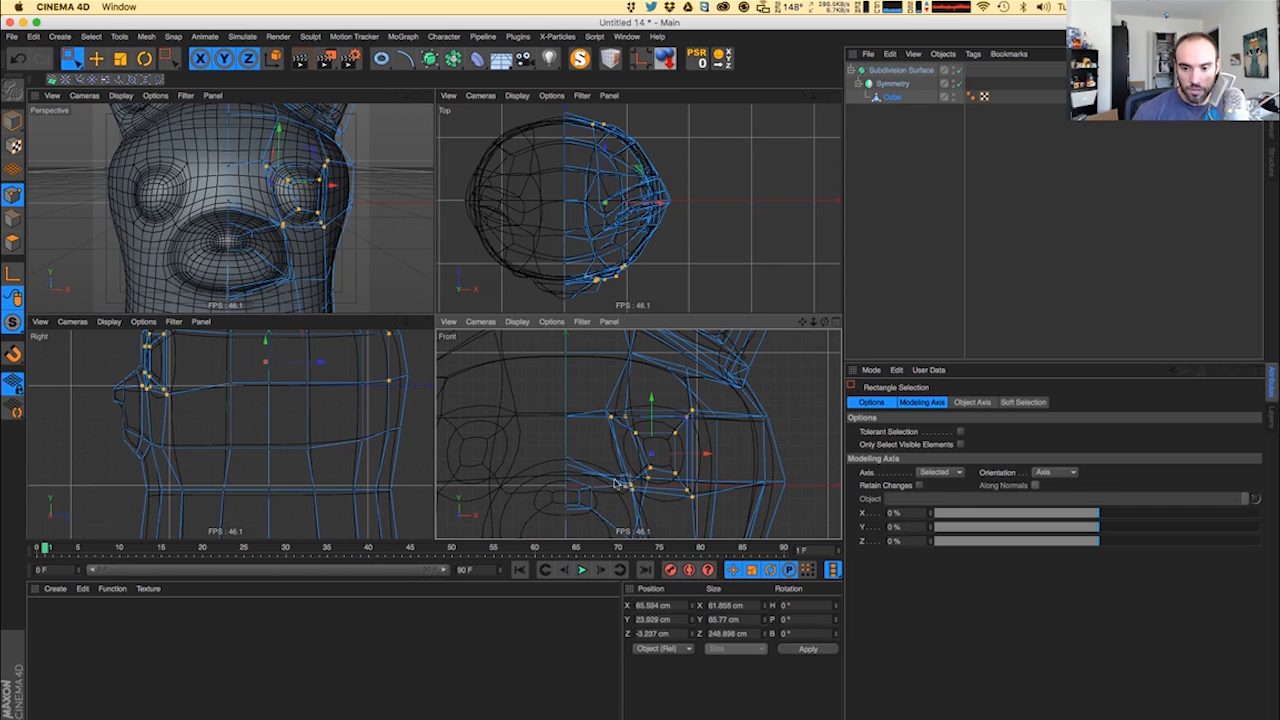
pyautogui.moveTo(608, 470); pyautogui.dragTo(650, 510)
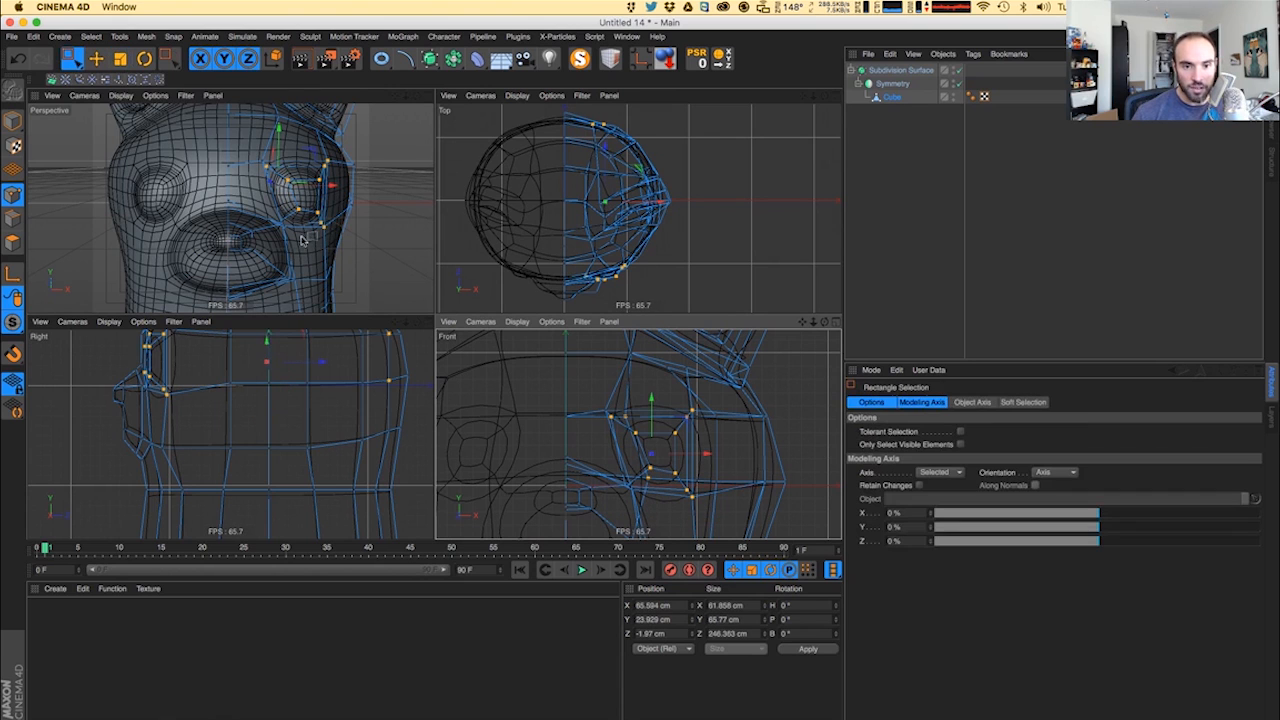
pyautogui.keyDown('alt'); pyautogui.moveTo(371, 398); pyautogui.dragTo(319, 466, button='middle'); pyautogui.keyUp('alt')
pyautogui.keyDown('ctrl'); pyautogui.moveTo(360, 371); pyautogui.dragTo(318, 486); pyautogui.keyUp('ctrl')
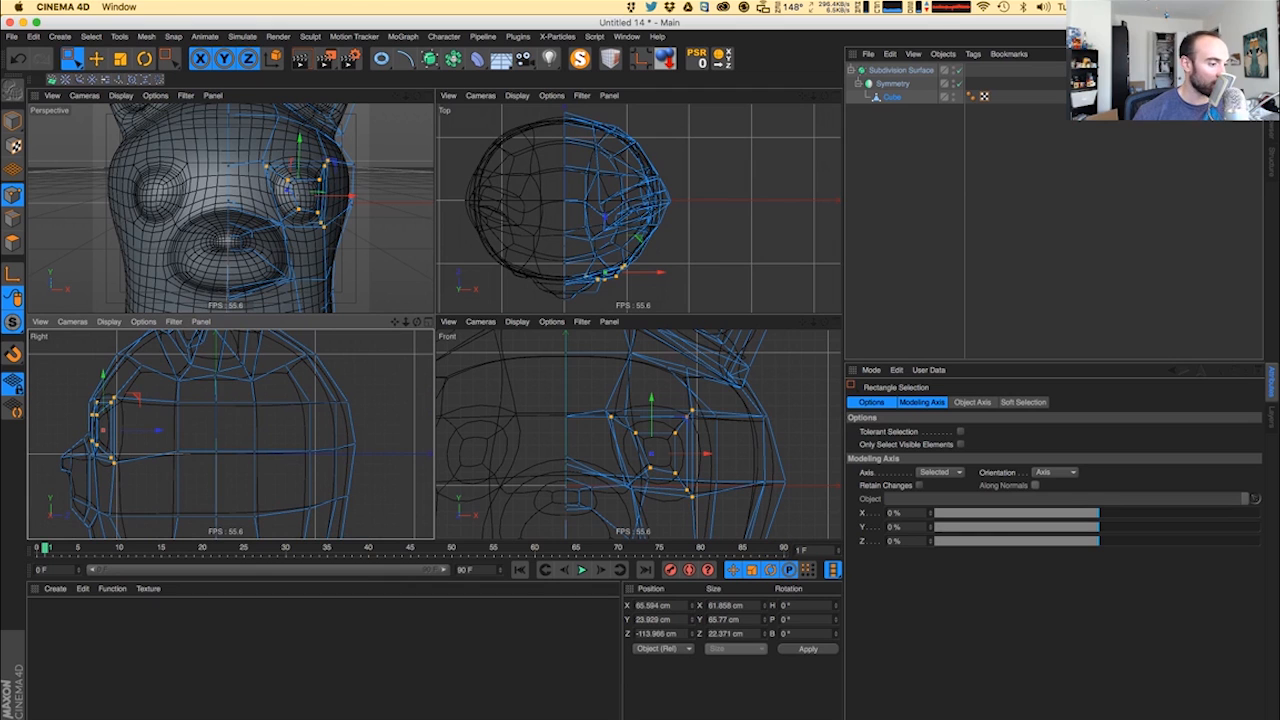
# - Check the reference image, scale the eye points to about 41 × 44 × 15 cm and move them inward to about 42 cm in X
pyautogui.moveTo(0, 340); pyautogui.dragTo(0, 300)
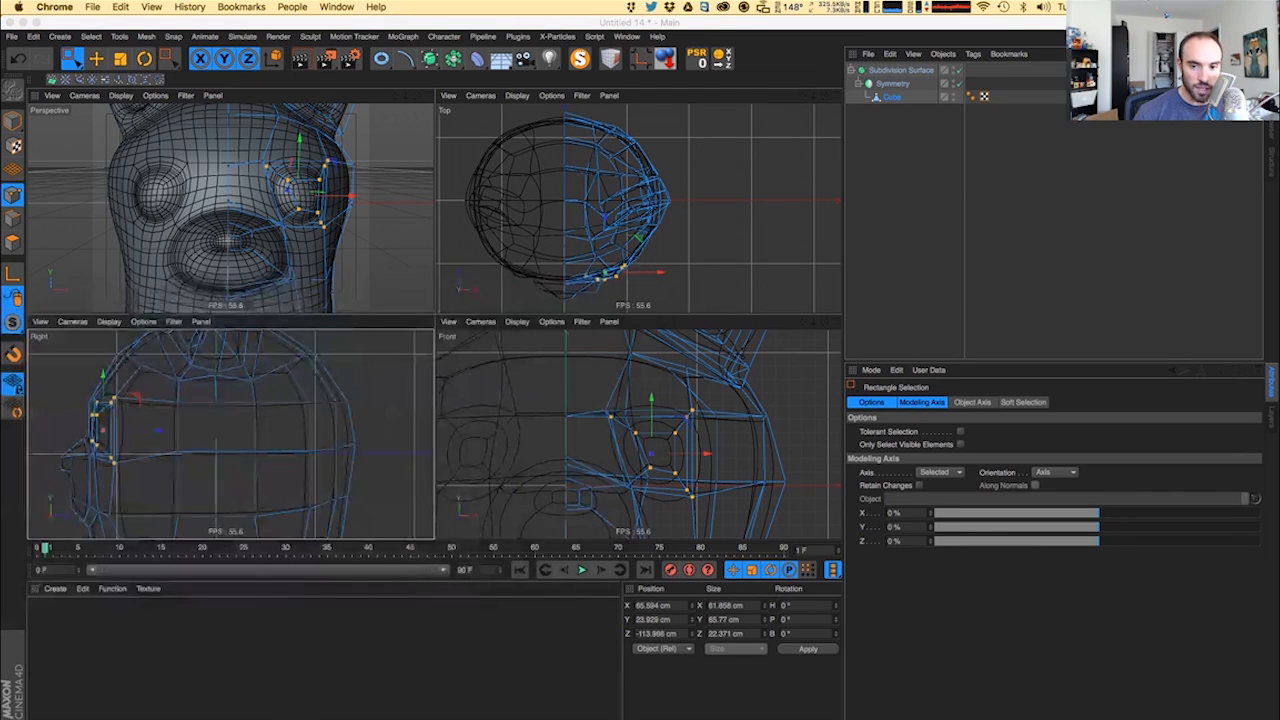
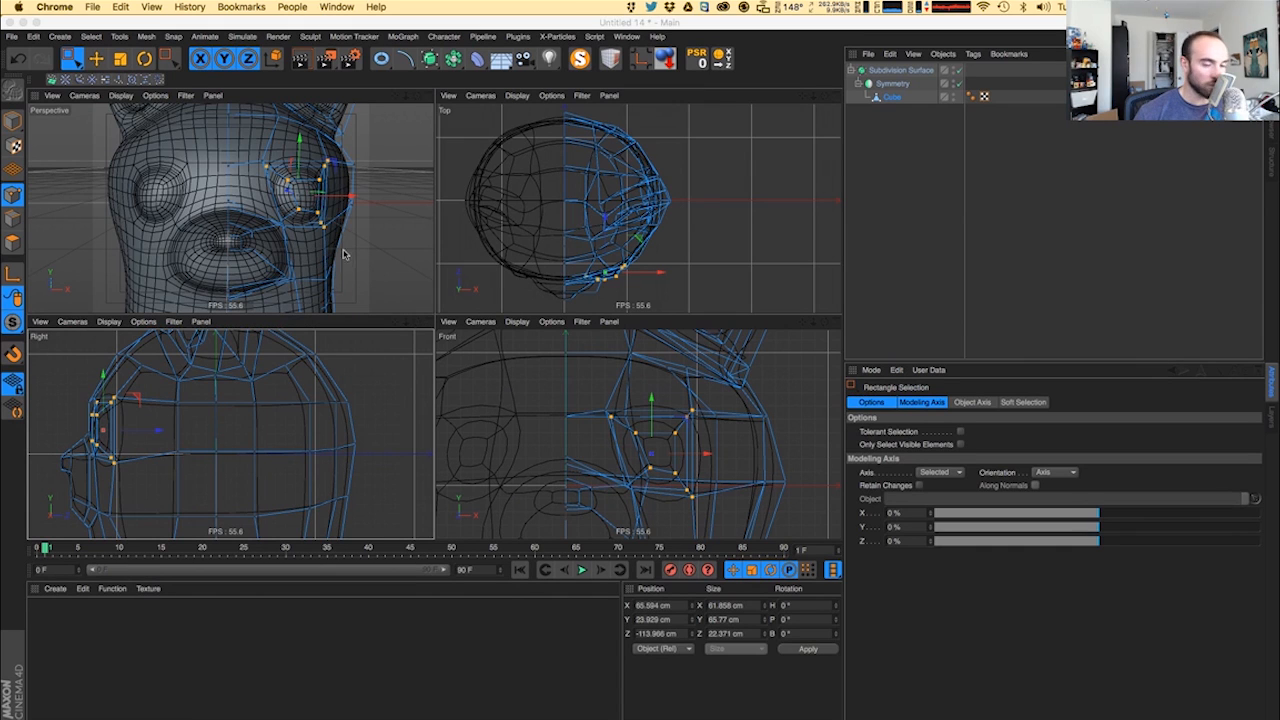
pyautogui.click(682, 480)
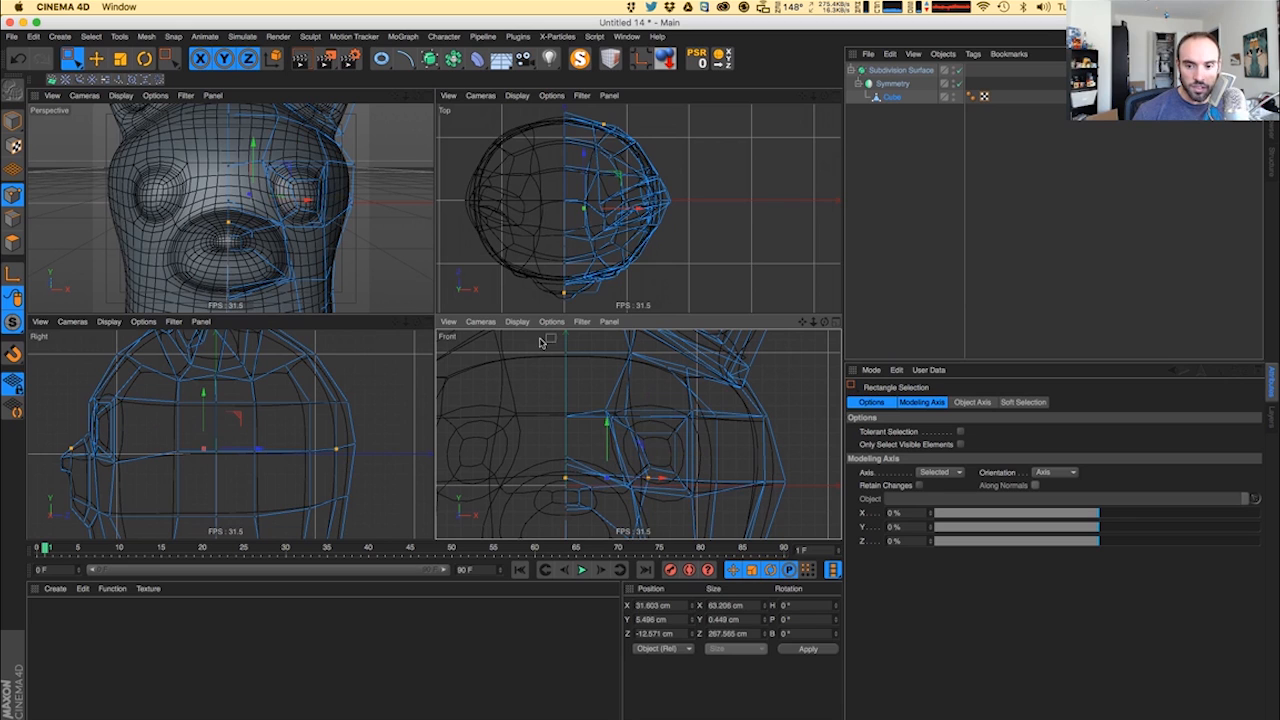
pyautogui.keyDown('alt'); pyautogui.moveTo(124, 446); pyautogui.dragTo(173, 430, button='middle'); pyautogui.keyUp('alt')
pyautogui.keyDown('alt'); pyautogui.moveTo(299, 211); pyautogui.dragTo(173, 249); pyautogui.keyUp('alt')
pyautogui.scroll(10, 283, 216)
pyautogui.scroll(-10, 278, 267)
pyautogui.press('t')
pyautogui.press('space')
pyautogui.press('e')
pyautogui.moveTo(323, 187); pyautogui.dragTo(290, 190)
# - Try another shift of the eye points in the enlarged right view, undo it and return to the four-view layout
pyautogui.press('F3')
pyautogui.moveTo(279, 236); pyautogui.dragTo(288, 235)
pyautogui.press('super+z')
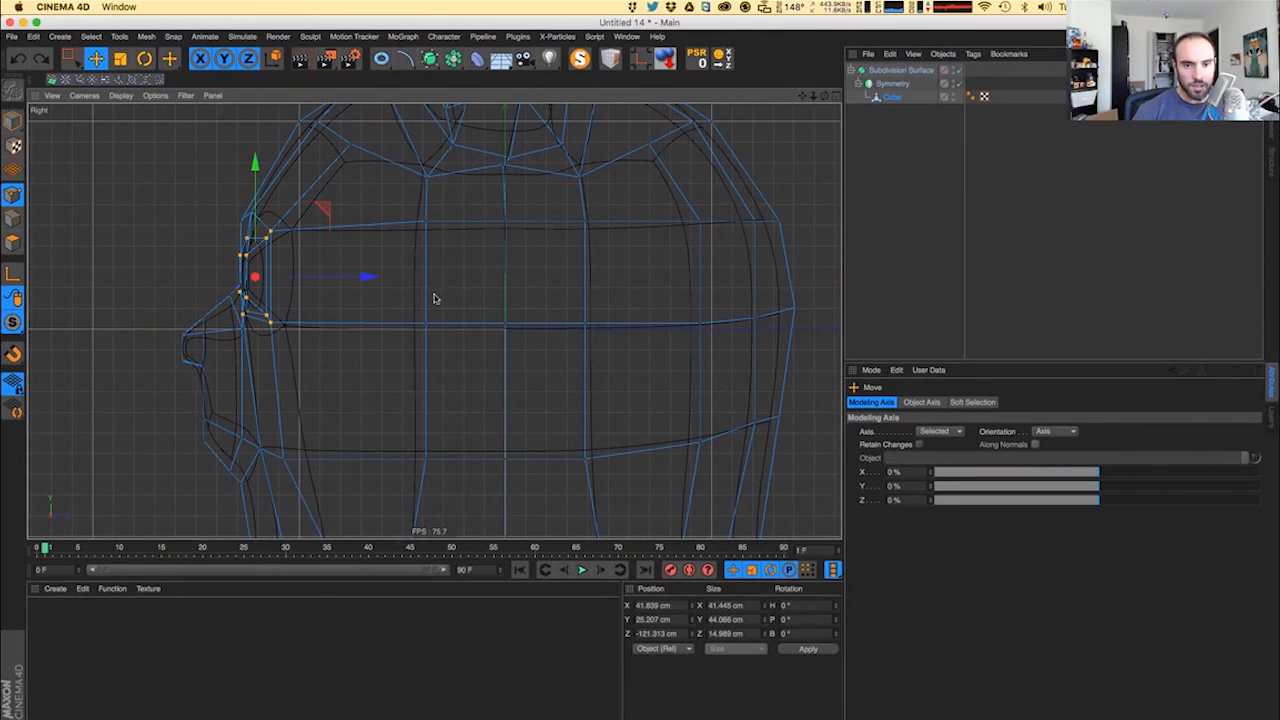
pyautogui.click(838, 97)
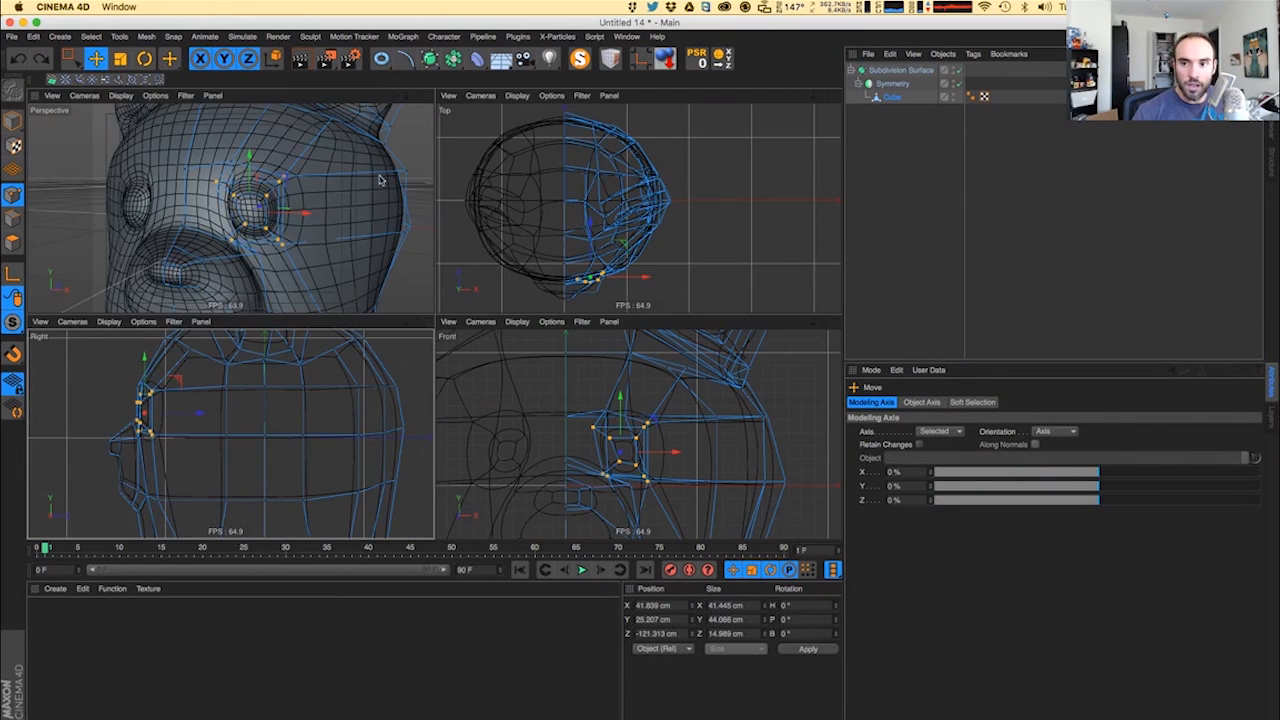
# - Select the two points on the side of the head behind the eye and move them forward to about -73 cm in Z
pyautogui.keyDown('alt'); pyautogui.moveTo(327, 210); pyautogui.dragTo(130, 220); pyautogui.keyUp('alt')
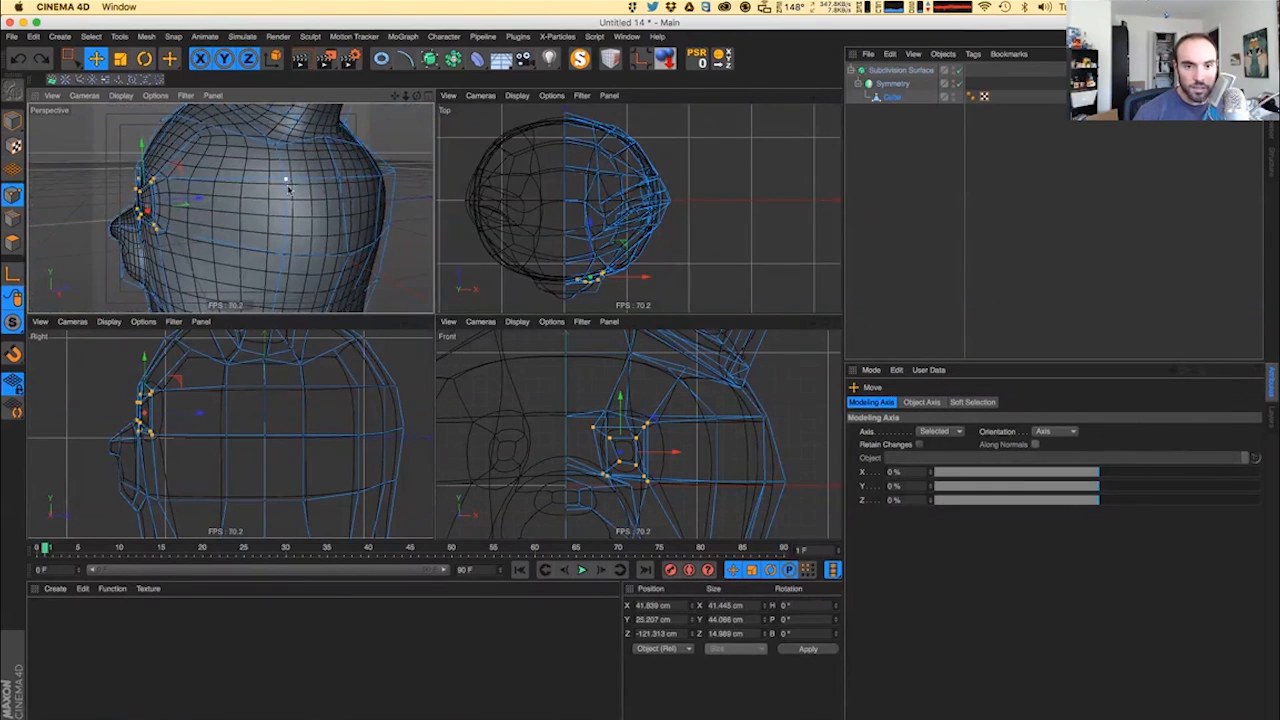
pyautogui.press('space')
pyautogui.moveTo(270, 164); pyautogui.dragTo(297, 271)
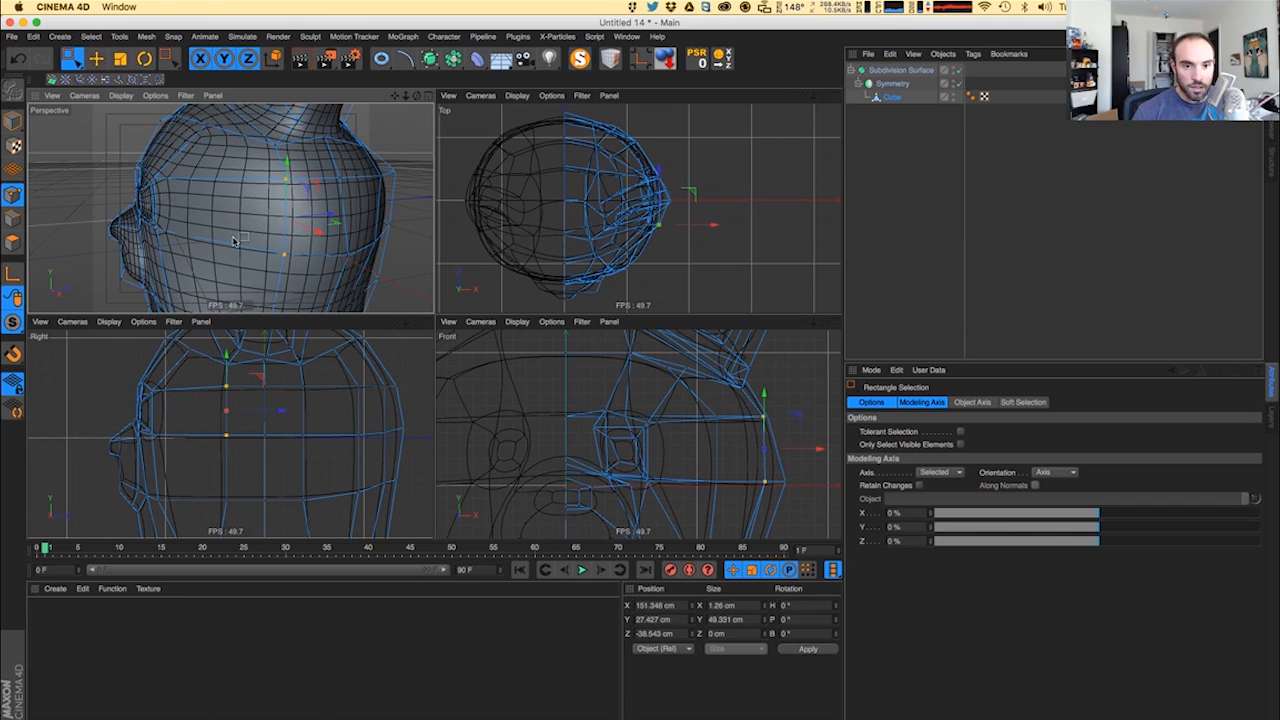
pyautogui.keyDown('alt'); pyautogui.moveTo(233, 240); pyautogui.dragTo(313, 240); pyautogui.keyUp('alt')
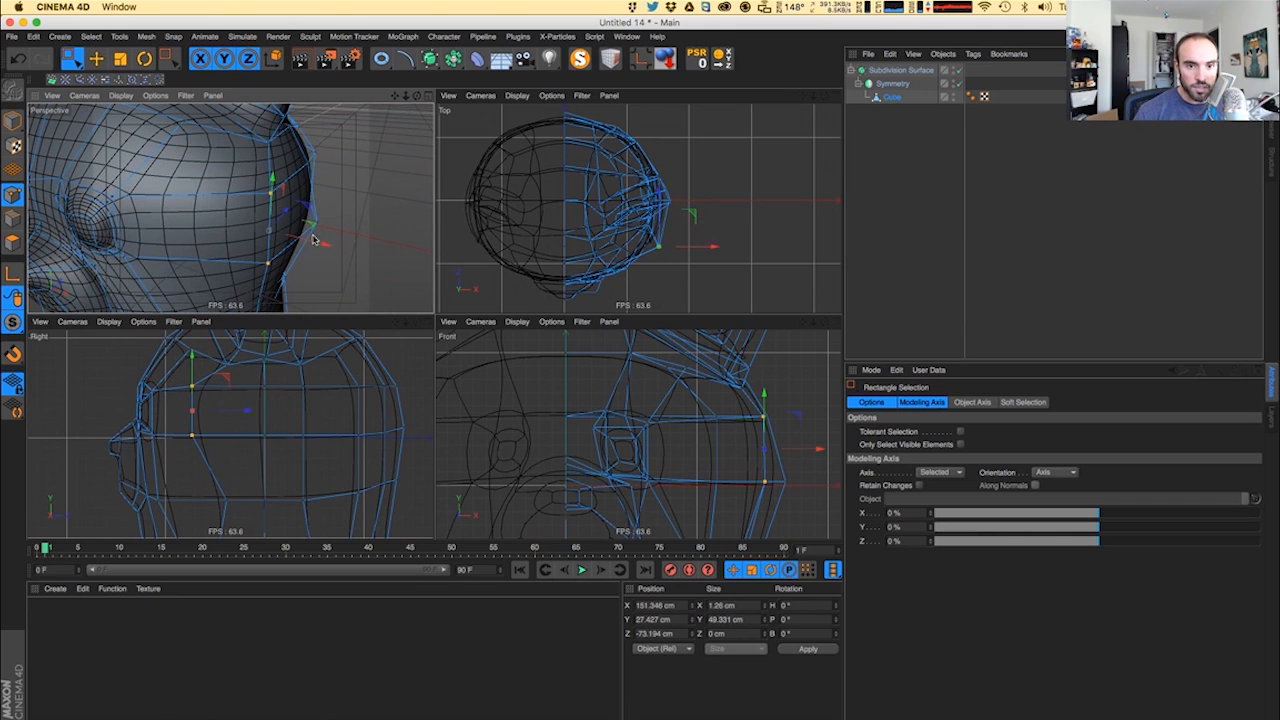
pyautogui.keyDown('alt'); pyautogui.moveTo(381, 203); pyautogui.dragTo(398, 281); pyautogui.keyUp('alt')
pyautogui.keyDown('alt'); pyautogui.moveTo(240, 220); pyautogui.dragTo(345, 238); pyautogui.keyUp('alt')
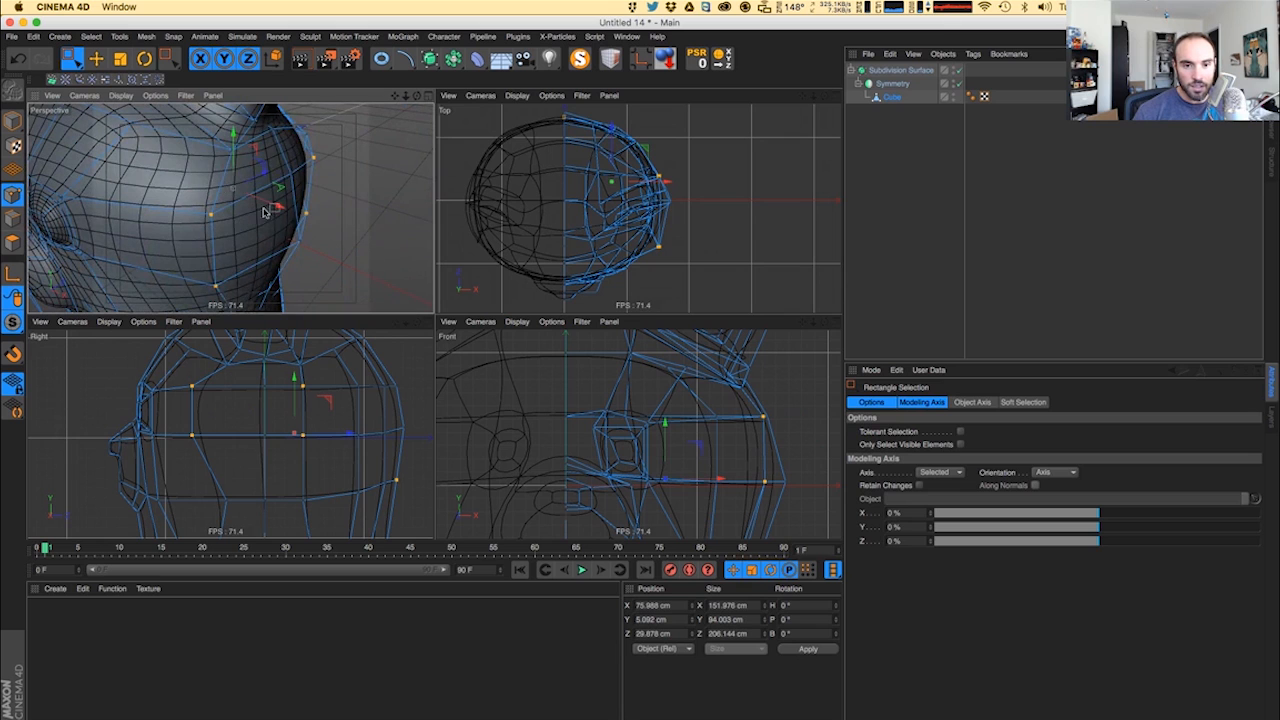
pyautogui.moveTo(265, 212); pyautogui.dragTo(203, 160)
# - Select only the front point above the eye's inner corner and move it to about X 29 cm, Y 39 cm, Z -123 cm
pyautogui.moveTo(95, 128); pyautogui.dragTo(145, 158)
pyautogui.moveTo(136, 145); pyautogui.dragTo(141, 150)
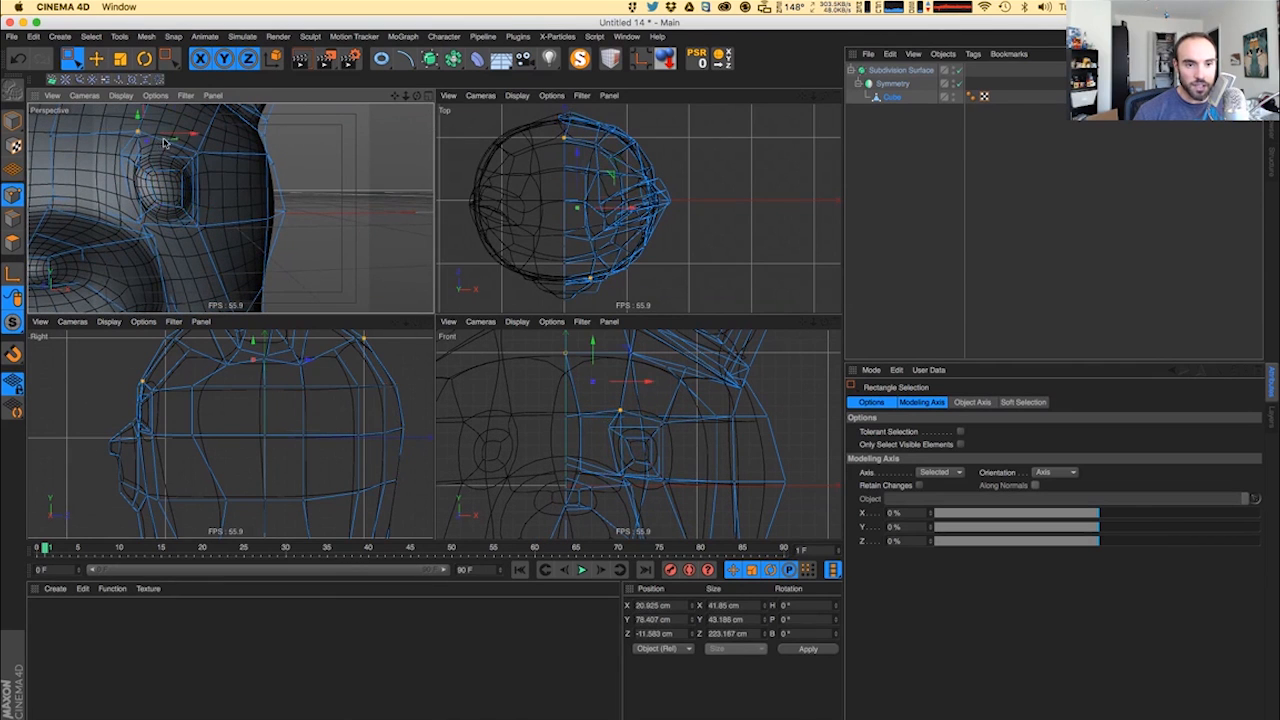
pyautogui.keyDown('alt'); pyautogui.moveTo(150, 157); pyautogui.dragTo(246, 172, button='middle'); pyautogui.keyUp('alt')
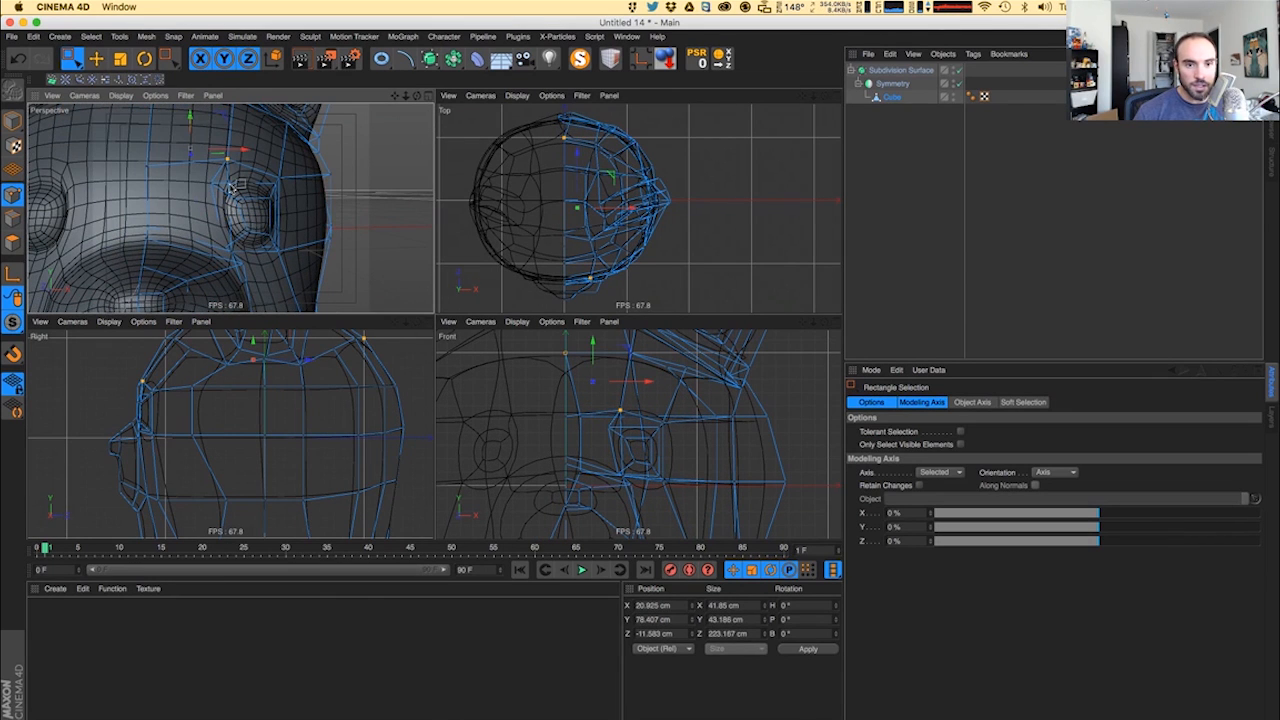
pyautogui.keyDown('alt'); pyautogui.moveTo(358, 378); pyautogui.dragTo(370, 410, button='middle'); pyautogui.keyUp('alt')
pyautogui.keyDown('ctrl'); pyautogui.moveTo(400, 364); pyautogui.dragTo(313, 400); pyautogui.keyUp('ctrl')
pyautogui.press('e')
pyautogui.scroll(2, 254, 381)
pyautogui.moveTo(256, 125); pyautogui.dragTo(234, 190)
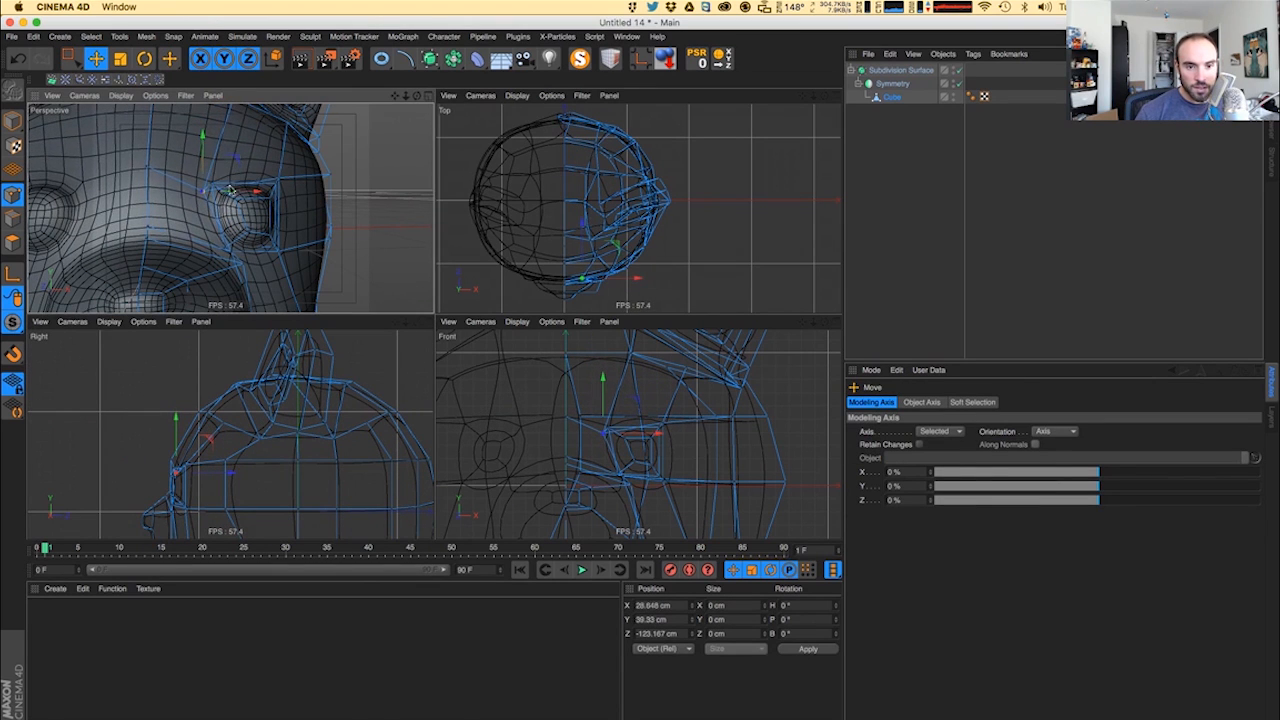
# - Move the outer point at the eye's lower inner corner to about 33 cm in X and 12 cm in Y
pyautogui.scroll(5, 248, 256)
pyautogui.click(236, 260)
pyautogui.scroll(-6, 295, 232)
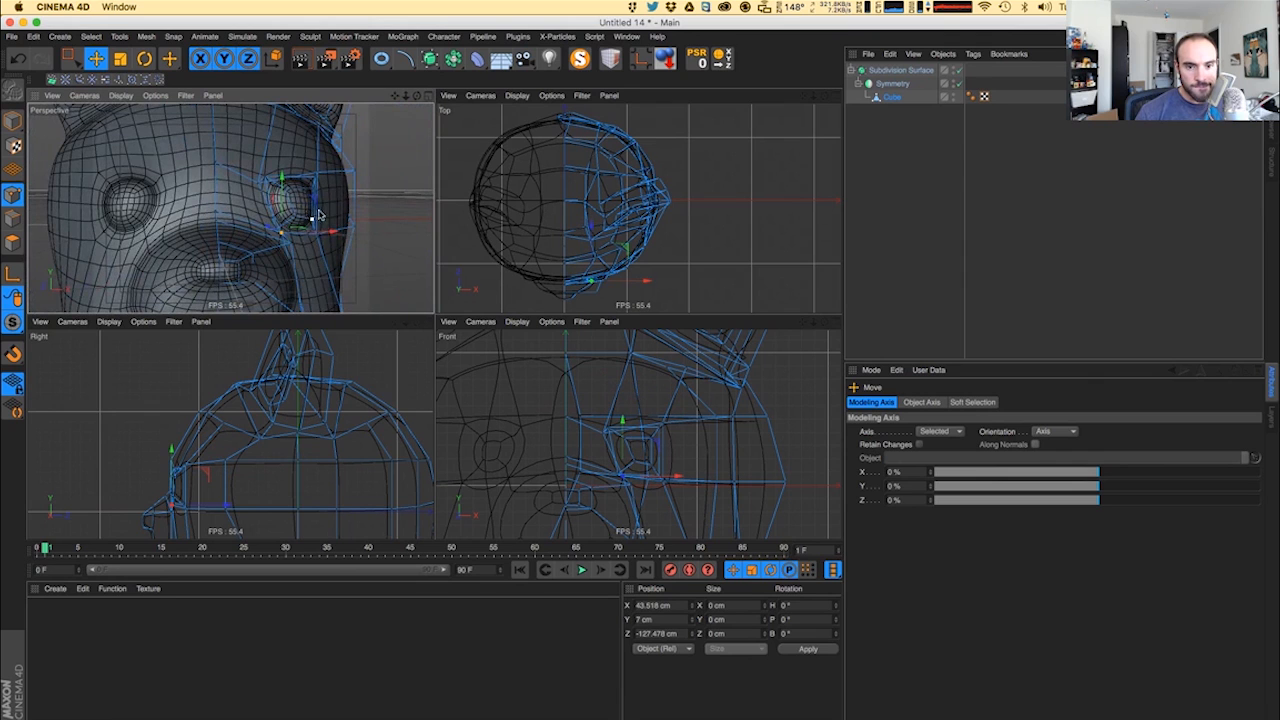
pyautogui.moveTo(281, 232); pyautogui.dragTo(264, 223)
pyautogui.scroll(-5, 273, 242)
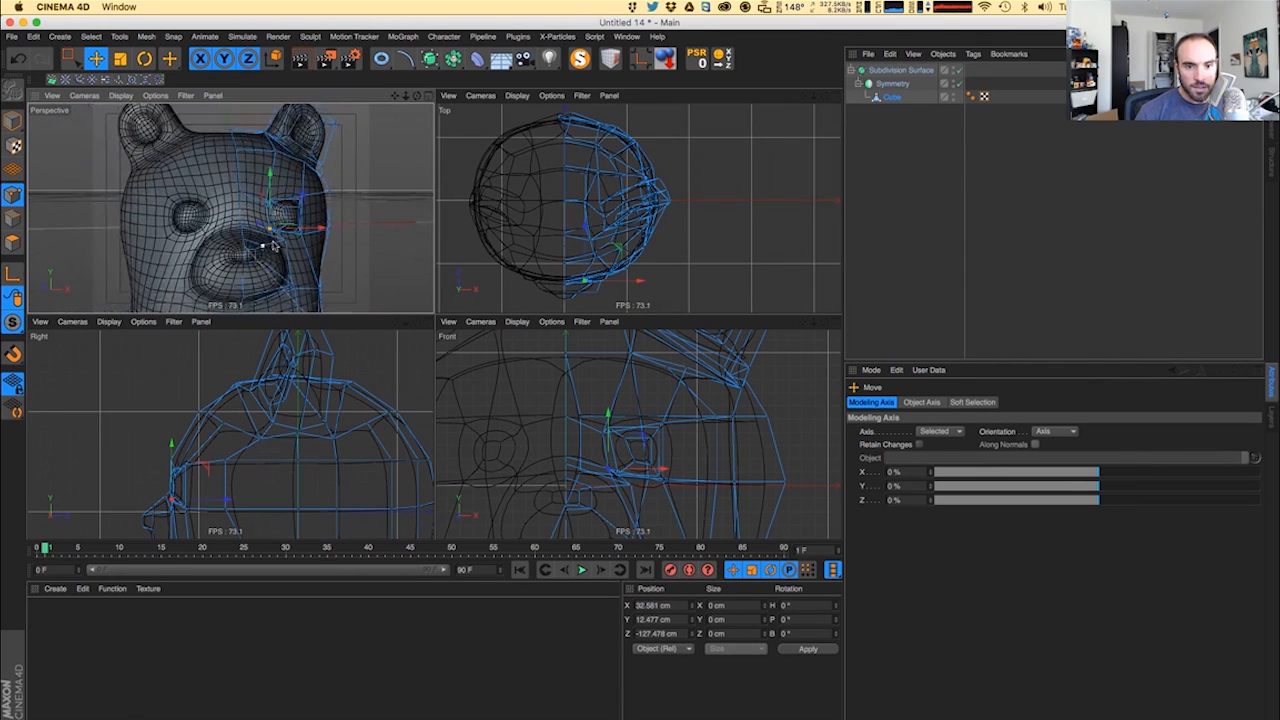
pyautogui.scroll(5, 290, 232)
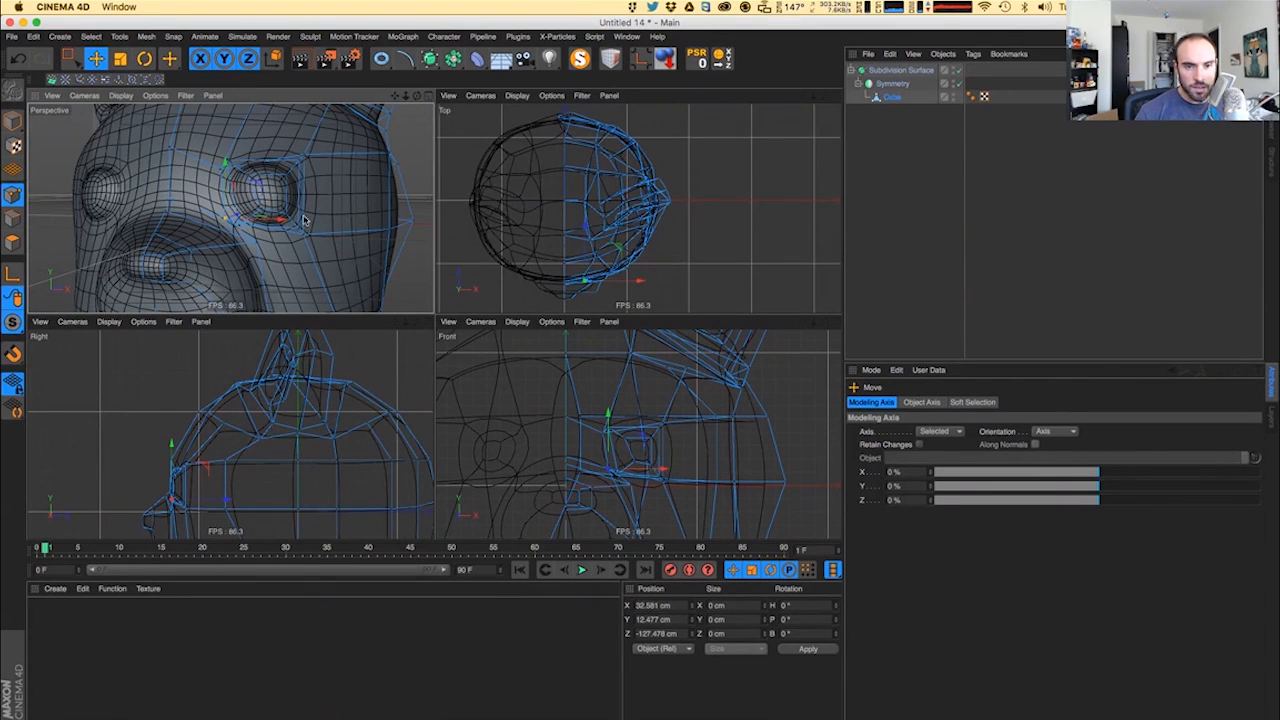
# - Refine the eye's lower inner corner, lowering its outer point to about 7.8 cm in Y
pyautogui.press('0')
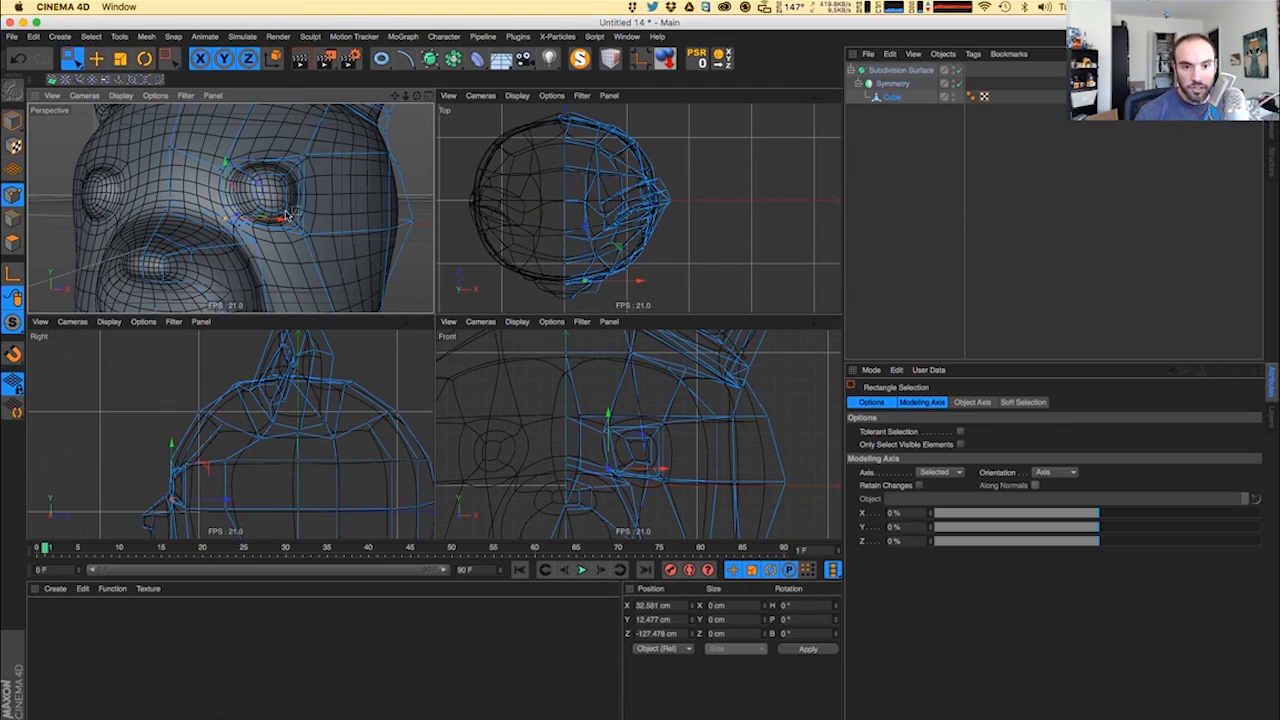
pyautogui.moveTo(257, 204); pyautogui.dragTo(282, 212)
pyautogui.scroll(5, 263, 204)
pyautogui.click(207, 262)
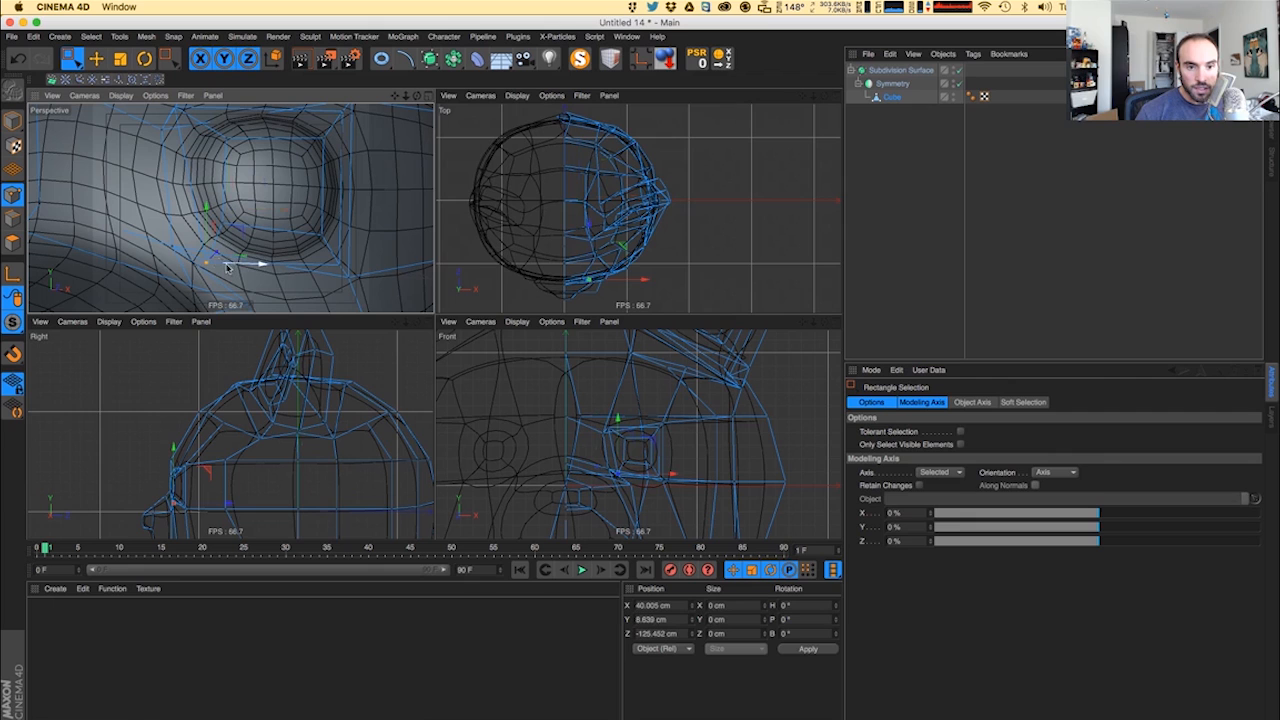
pyautogui.click(174, 243)
pyautogui.click(171, 243)
pyautogui.moveTo(170, 206); pyautogui.dragTo(171, 230)
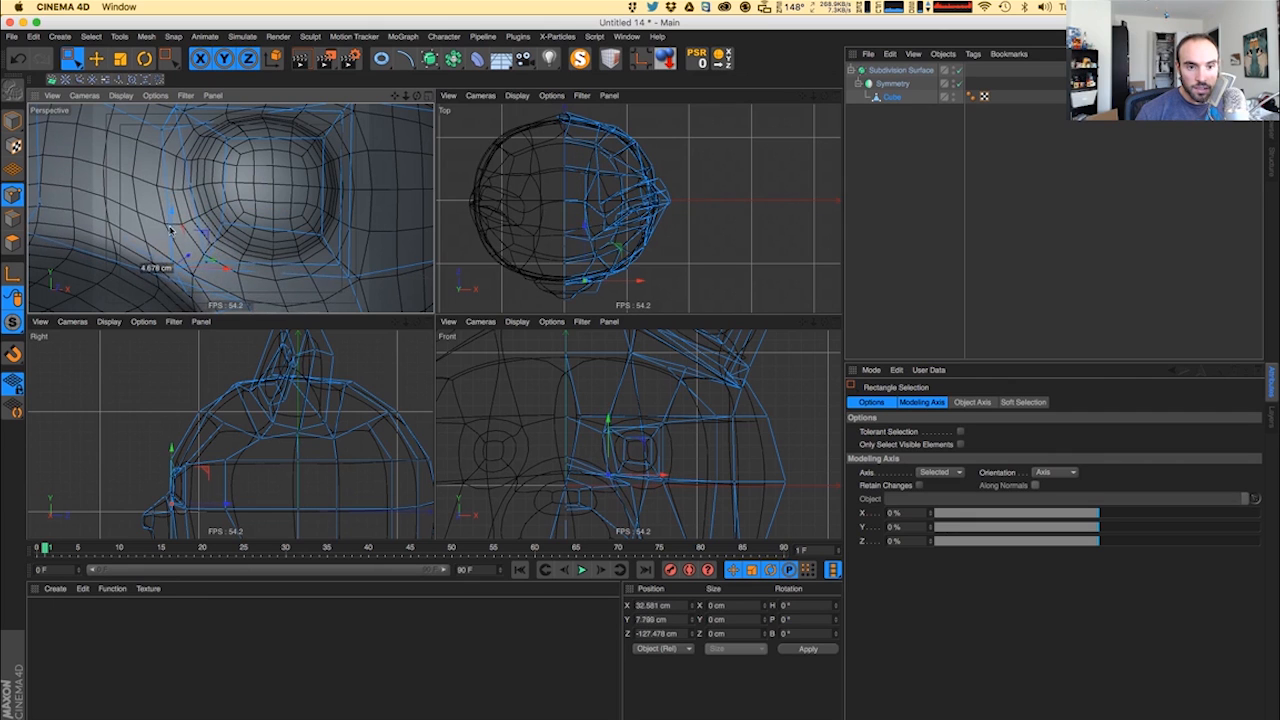
# - Select the front point above the eye's inner corner again and raise it
pyautogui.keyDown('alt'); pyautogui.moveTo(237, 156); pyautogui.dragTo(214, 159, button='right'); pyautogui.keyUp('alt')
pyautogui.keyDown('alt'); pyautogui.moveTo(214, 159); pyautogui.dragTo(216, 183, button='middle'); pyautogui.keyUp('alt')
pyautogui.click(189, 163)
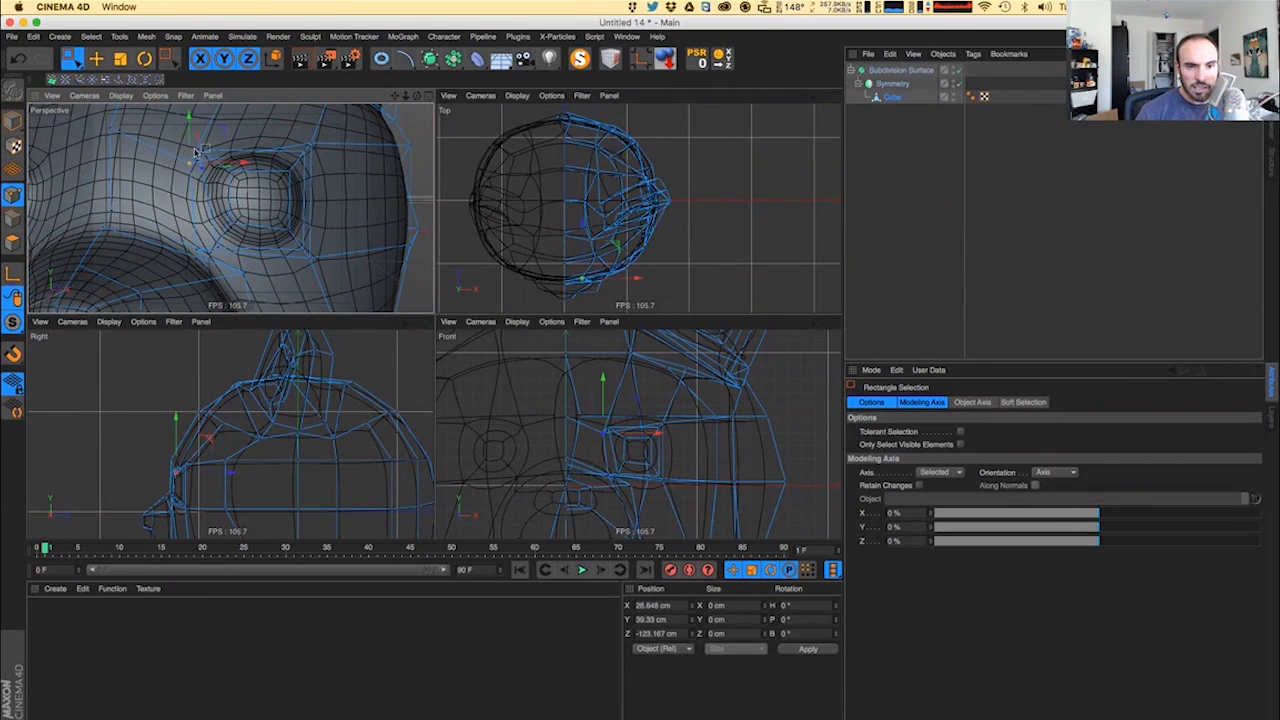
pyautogui.moveTo(189, 117); pyautogui.dragTo(190, 94)
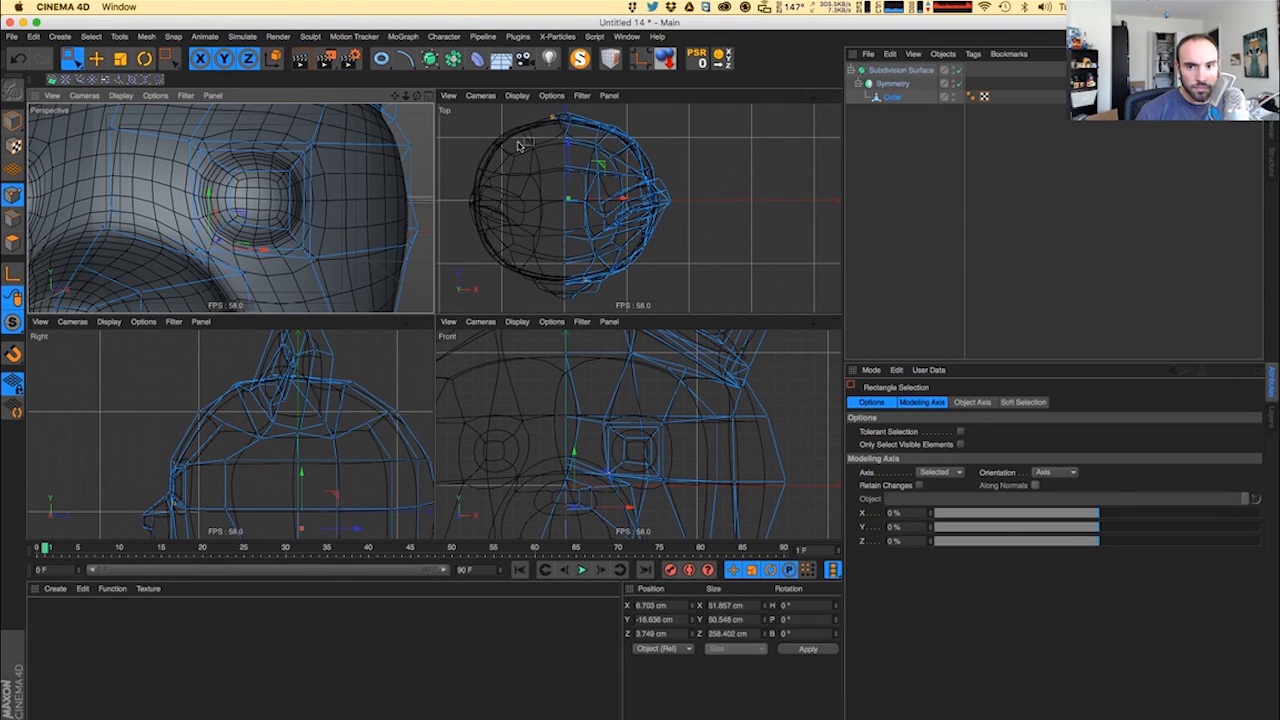
# - Select only the three points along the open centre seam on the bear's back and set their X size and X position to 0 cm
pyautogui.moveTo(529, 112); pyautogui.dragTo(580, 130)
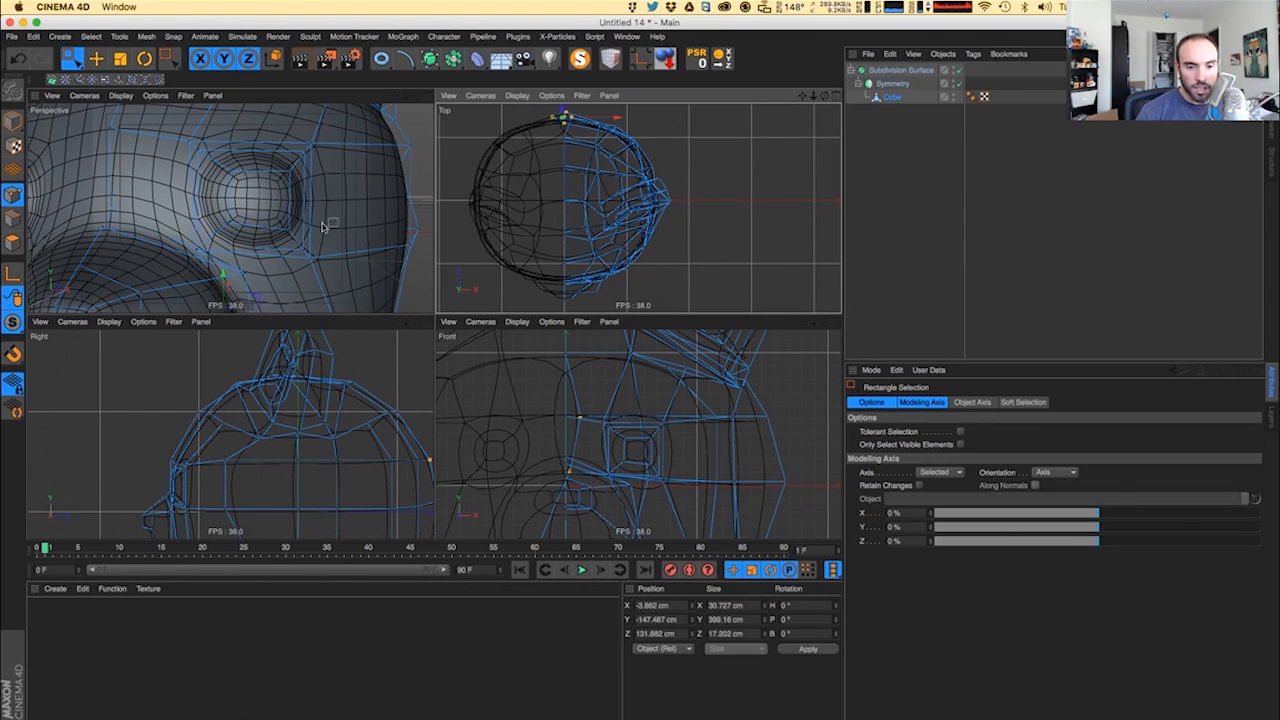
pyautogui.keyDown('alt'); pyautogui.moveTo(322, 227); pyautogui.dragTo(258, 231); pyautogui.keyUp('alt')
pyautogui.moveTo(214, 124); pyautogui.dragTo(281, 300)
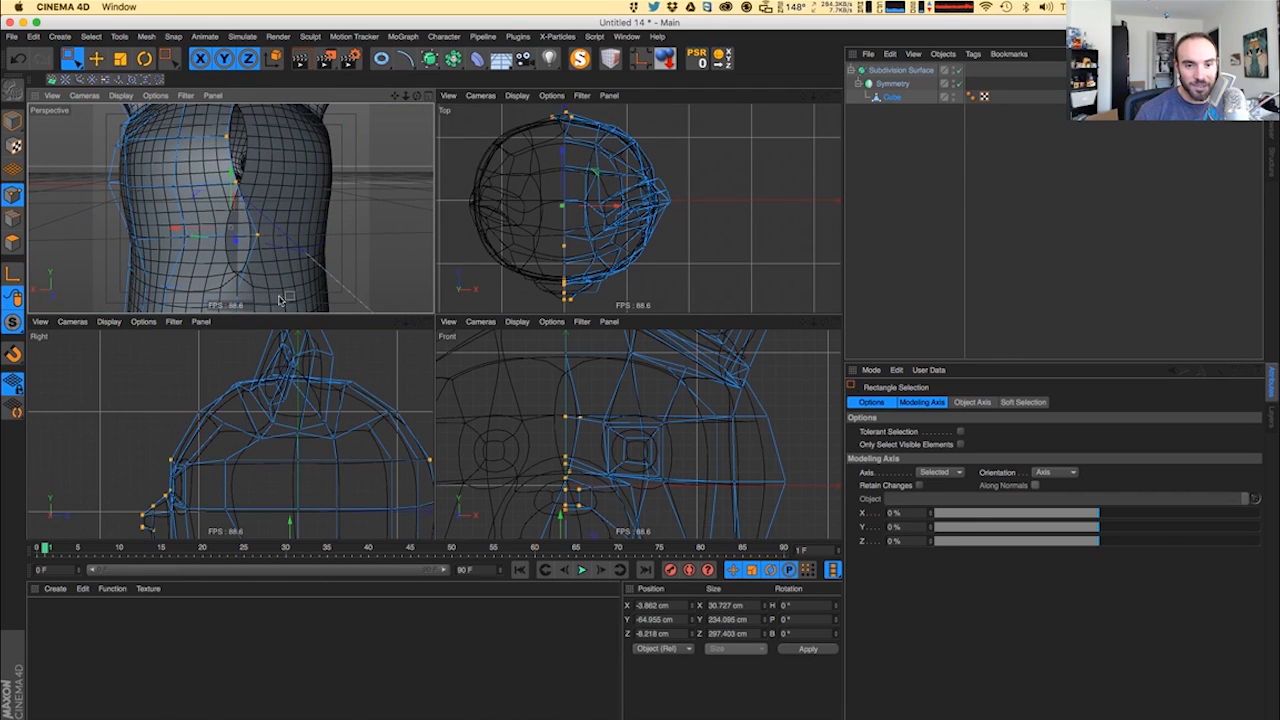
pyautogui.keyDown('ctrl'); pyautogui.moveTo(528, 219); pyautogui.dragTo(600, 359); pyautogui.keyUp('ctrl')
pyautogui.keyDown('alt'); pyautogui.moveTo(610, 469); pyautogui.dragTo(602, 394, button='middle'); pyautogui.keyUp('alt')
pyautogui.scroll(-7, 594, 433)
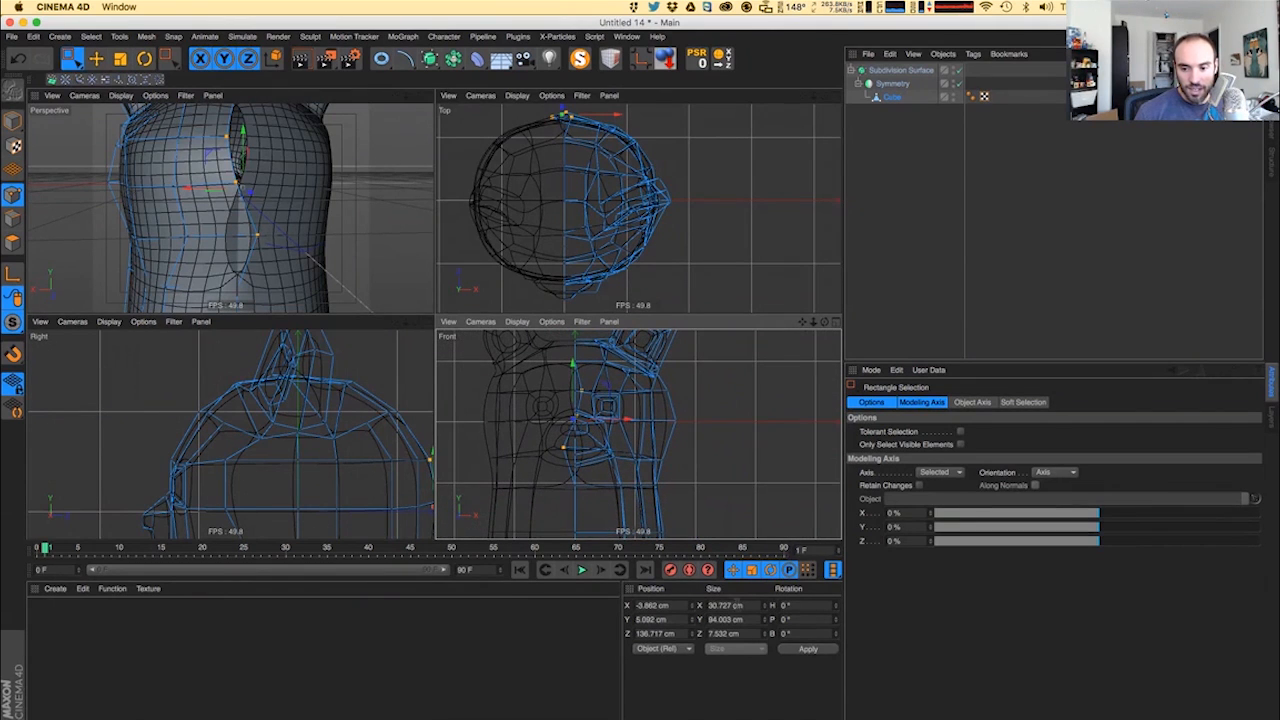
pyautogui.scroll(-1, 692, 460)
pyautogui.click(725, 605)
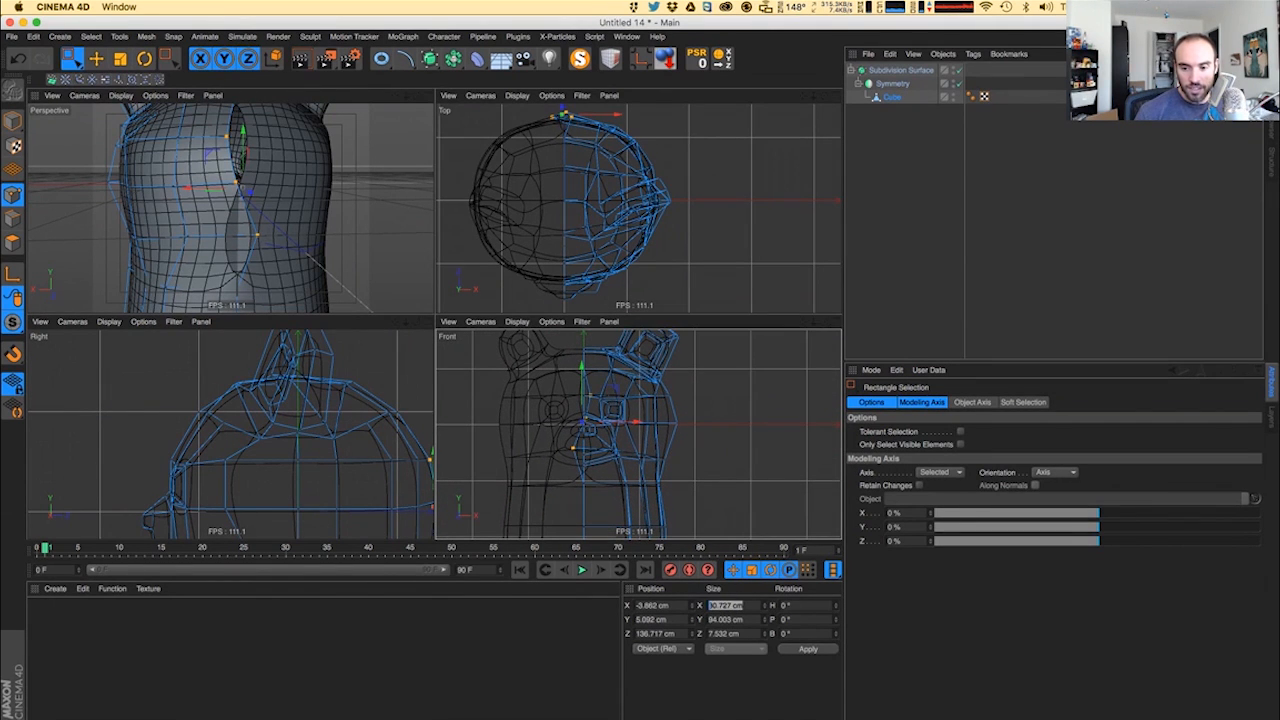
pyautogui.write('0')
pyautogui.press('Return')
pyautogui.moveTo(686, 606); pyautogui.dragTo(223, 707)
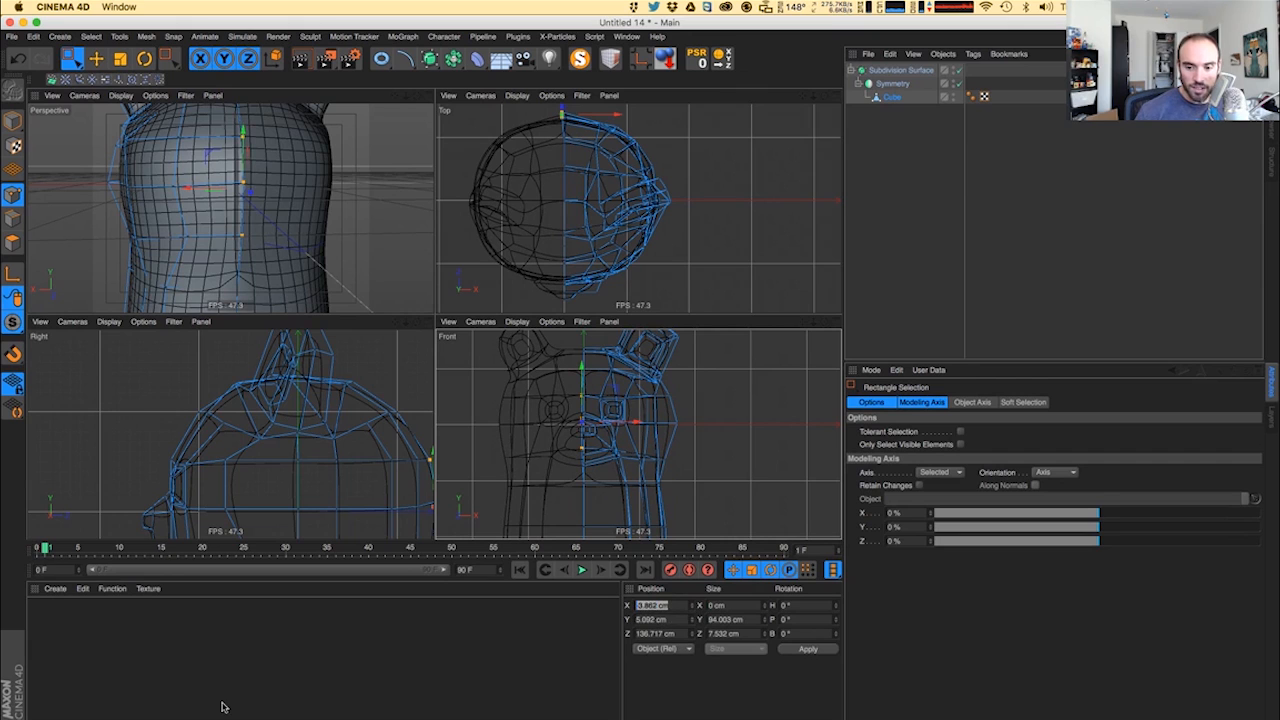
pyautogui.write('0')
pyautogui.press('Return')
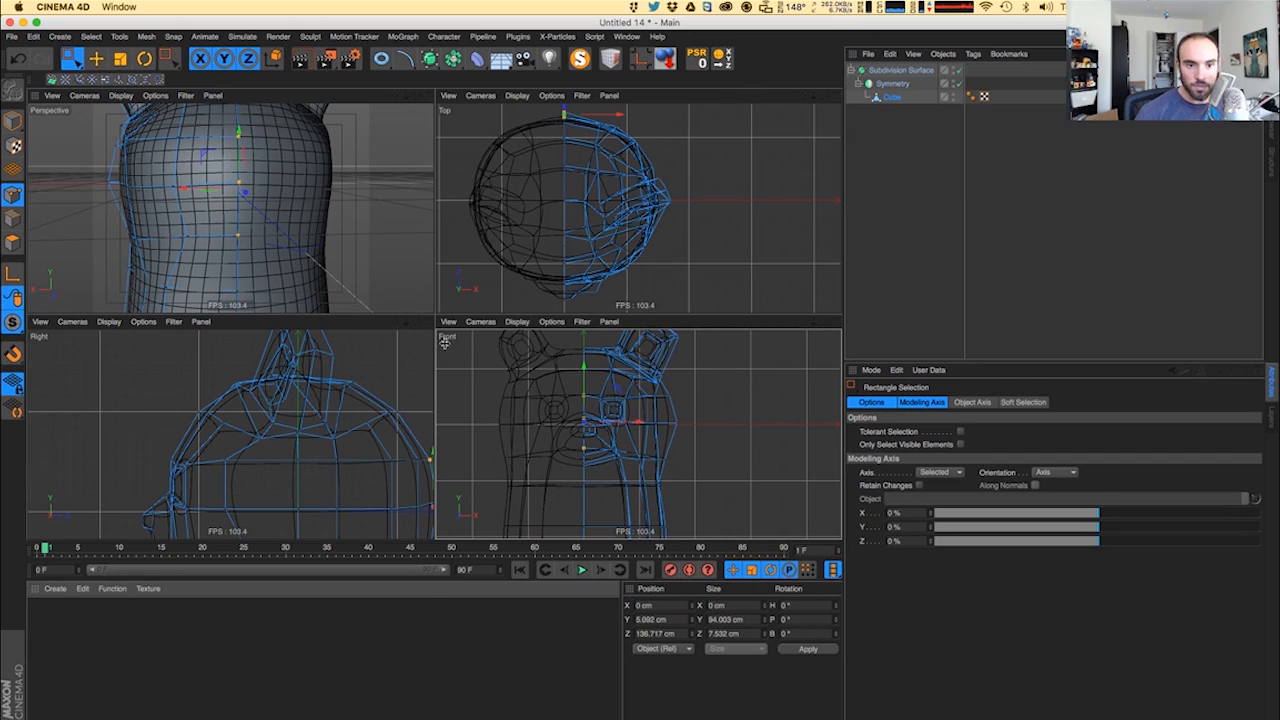
# - Select the single point on the side of the back below the neck, at about X 101 cm, Y -104 cm, Z 86 cm
pyautogui.click(174, 240)
pyautogui.keyDown('alt'); pyautogui.moveTo(174, 240); pyautogui.dragTo(210, 209, button='middle'); pyautogui.keyUp('alt')
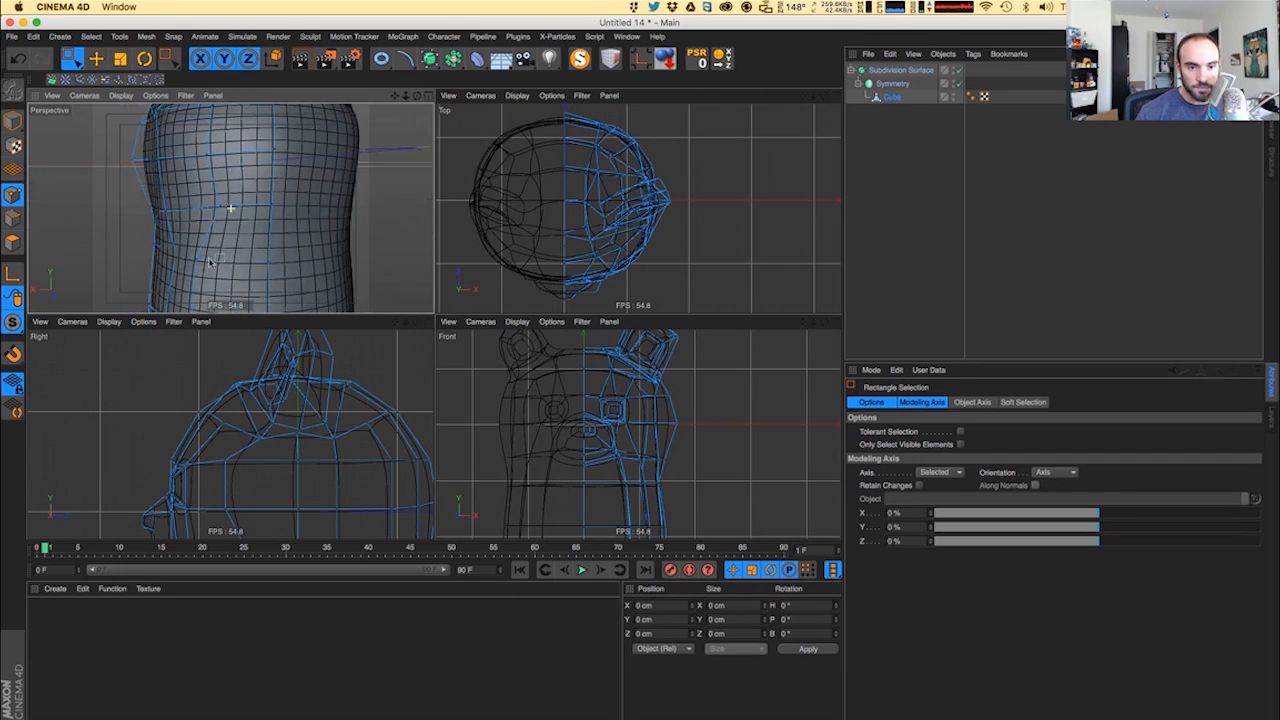
pyautogui.moveTo(179, 252); pyautogui.dragTo(257, 283)
pyautogui.keyDown('alt'); pyautogui.moveTo(257, 283); pyautogui.dragTo(214, 254, button='right'); pyautogui.keyUp('alt')
pyautogui.moveTo(204, 253); pyautogui.dragTo(220, 283)
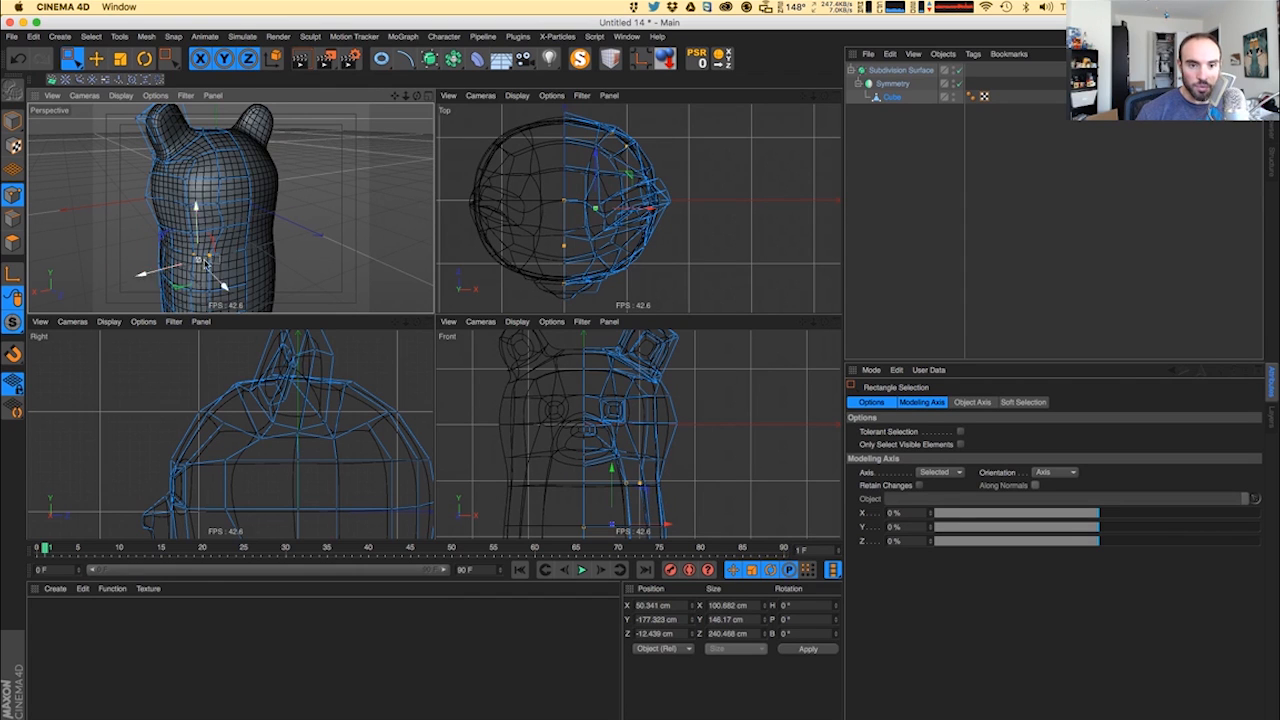
pyautogui.scroll(6, 205, 264)
pyautogui.moveTo(212, 239)
pyautogui.mouseDown()
pyautogui.moveTo(232, 269)
pyautogui.moveTo(194, 262)
pyautogui.moveTo(294, 243)
pyautogui.moveTo(214, 257)
pyautogui.mouseUp()
pyautogui.scroll(-5, 216, 247)
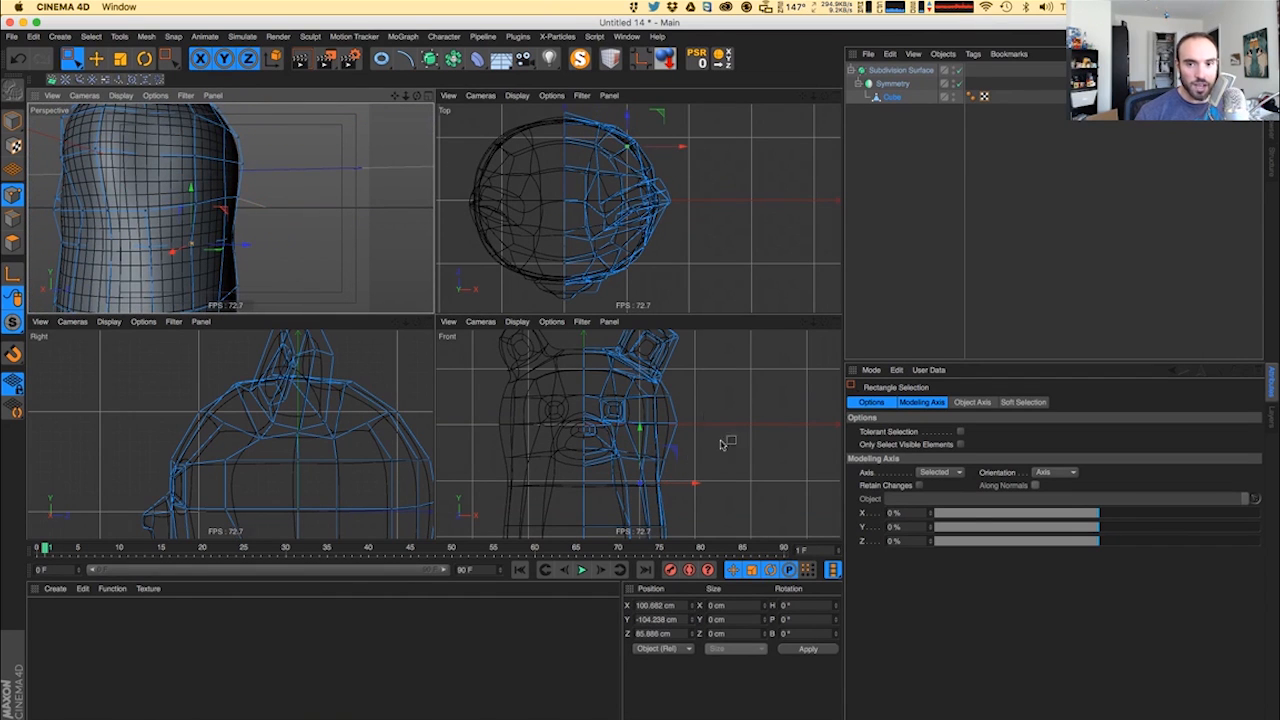
pyautogui.scroll(-6, 253, 444)
pyautogui.scroll(3, 240, 446)
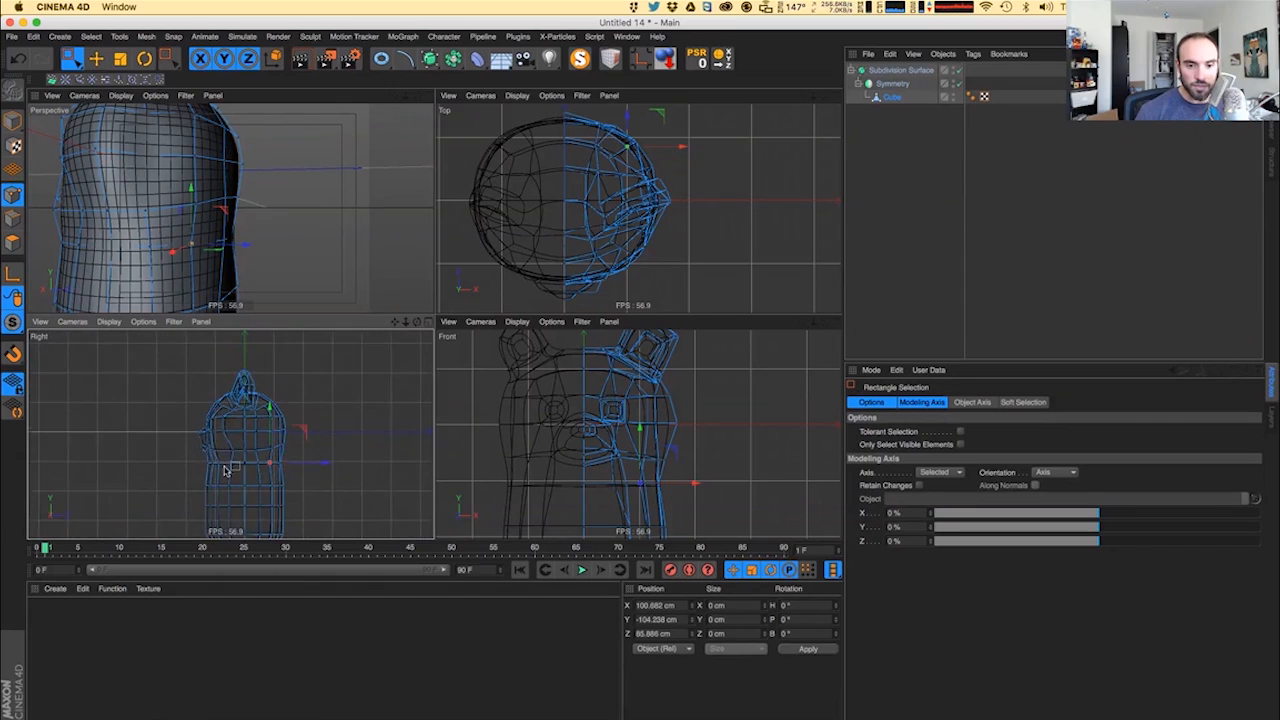
# - Select the row of points along the side of the neck at about Y -63 cm
pyautogui.click(231, 428)
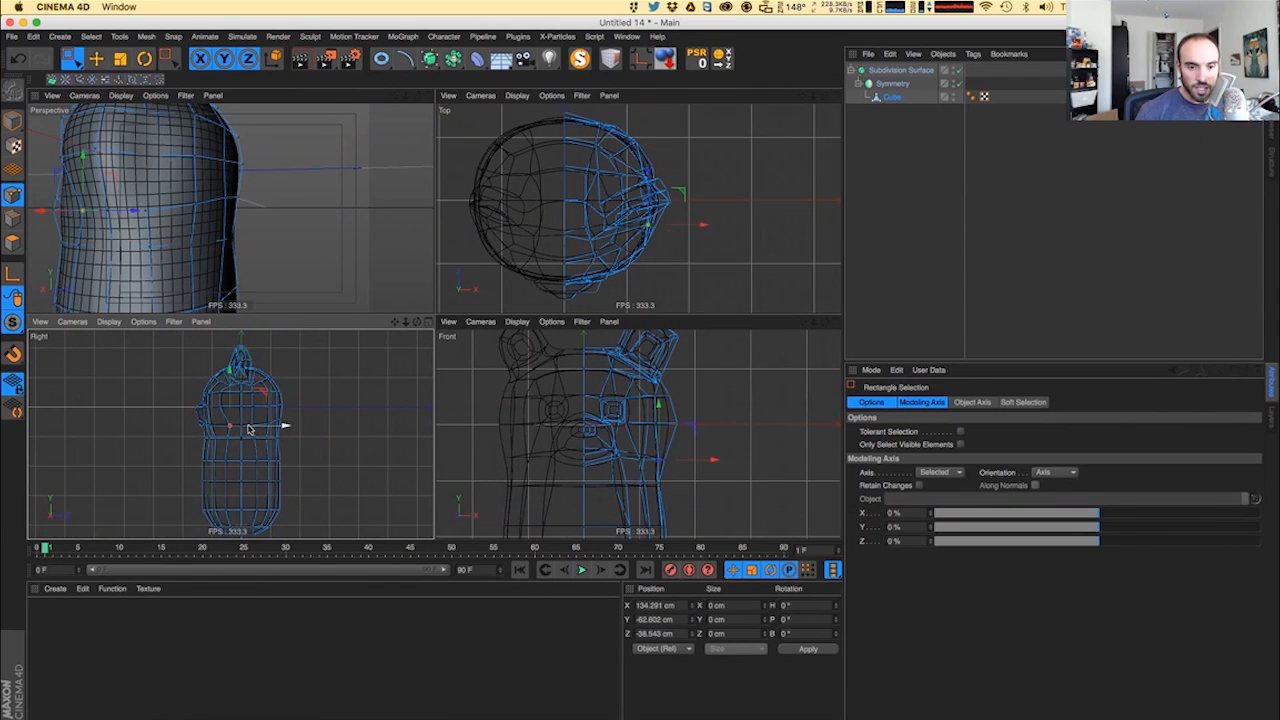
pyautogui.moveTo(245, 432)
pyautogui.mouseDown()
pyautogui.moveTo(231, 440)
pyautogui.moveTo(252, 440)
pyautogui.mouseUp()
pyautogui.click(231, 440)
pyautogui.keyDown('alt'); pyautogui.moveTo(137, 229); pyautogui.dragTo(241, 187); pyautogui.keyUp('alt')
pyautogui.click(668, 421)
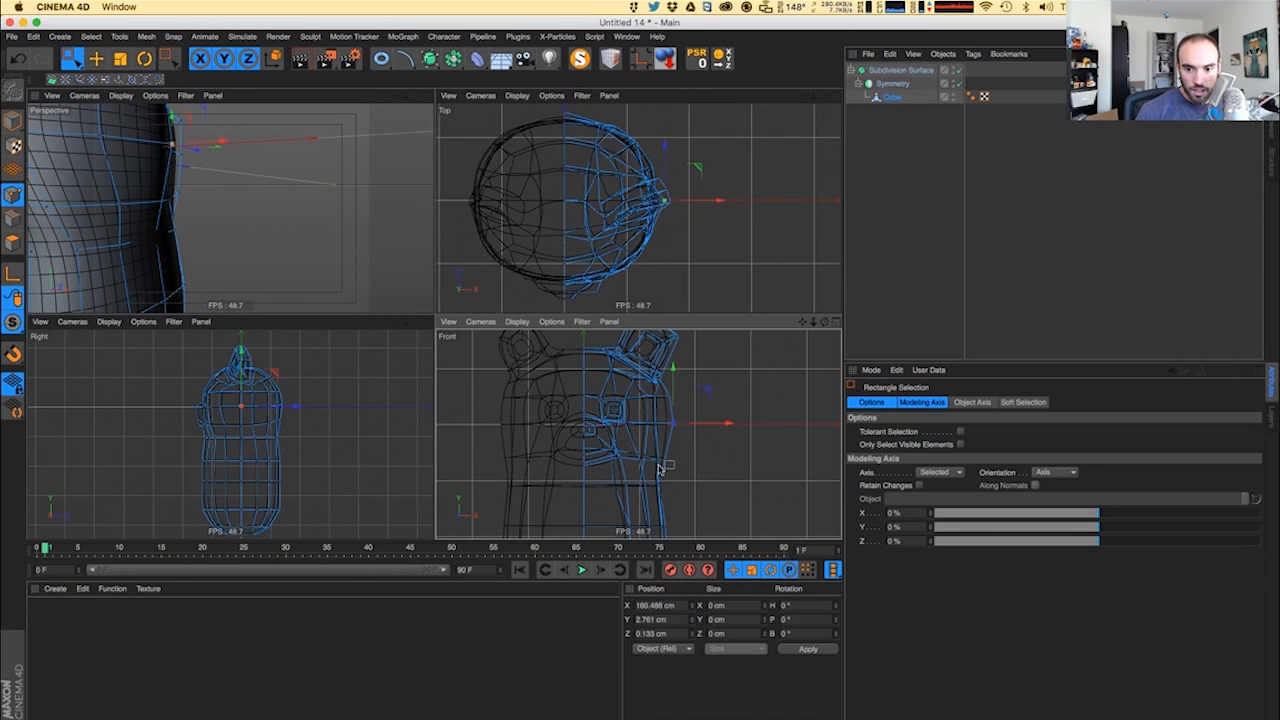
pyautogui.moveTo(670, 487); pyautogui.dragTo(694, 466)
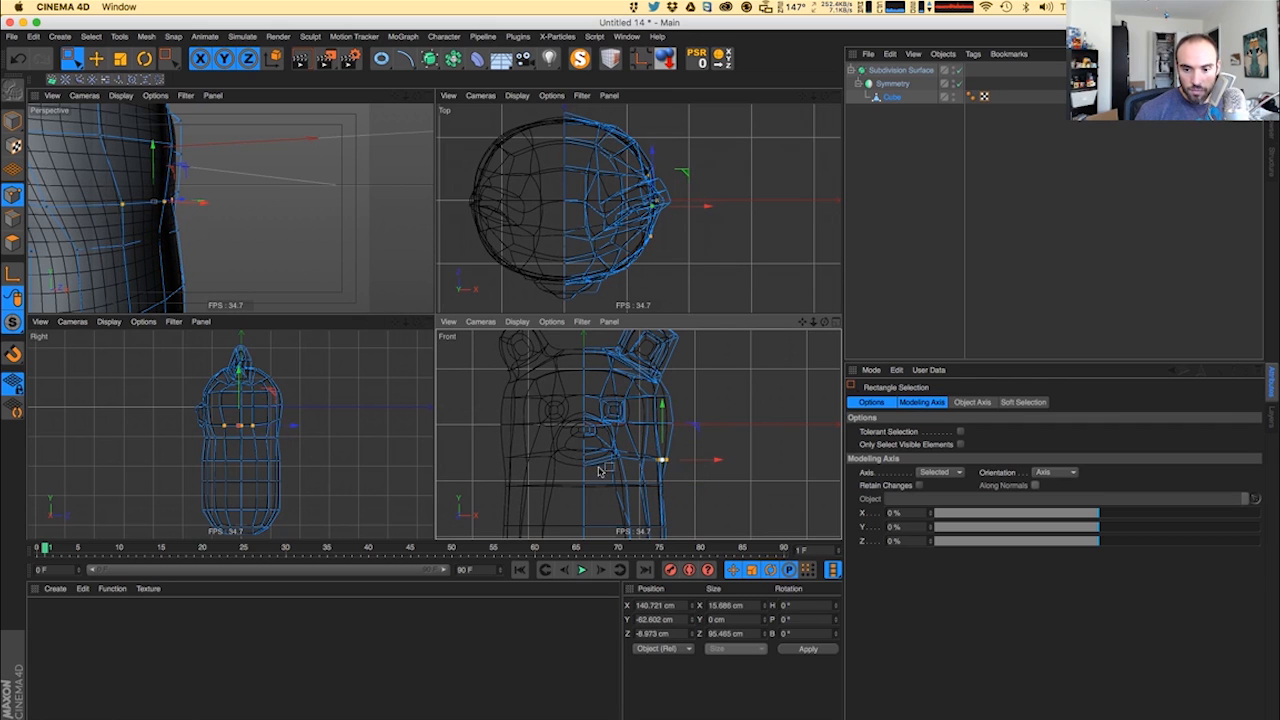
# - Render the whole bear from the front and compare it with the gummy bear lamp image in Chrome
pyautogui.keyDown('alt'); pyautogui.moveTo(166, 218); pyautogui.dragTo(129, 238, button='right'); pyautogui.keyUp('alt')
pyautogui.keyDown('alt'); pyautogui.moveTo(129, 238); pyautogui.dragTo(262, 234, button='middle'); pyautogui.keyUp('alt')
pyautogui.keyDown('alt'); pyautogui.moveTo(262, 234); pyautogui.dragTo(255, 275, button='right'); pyautogui.keyUp('alt')
pyautogui.hotkey('ctrl', 'r')
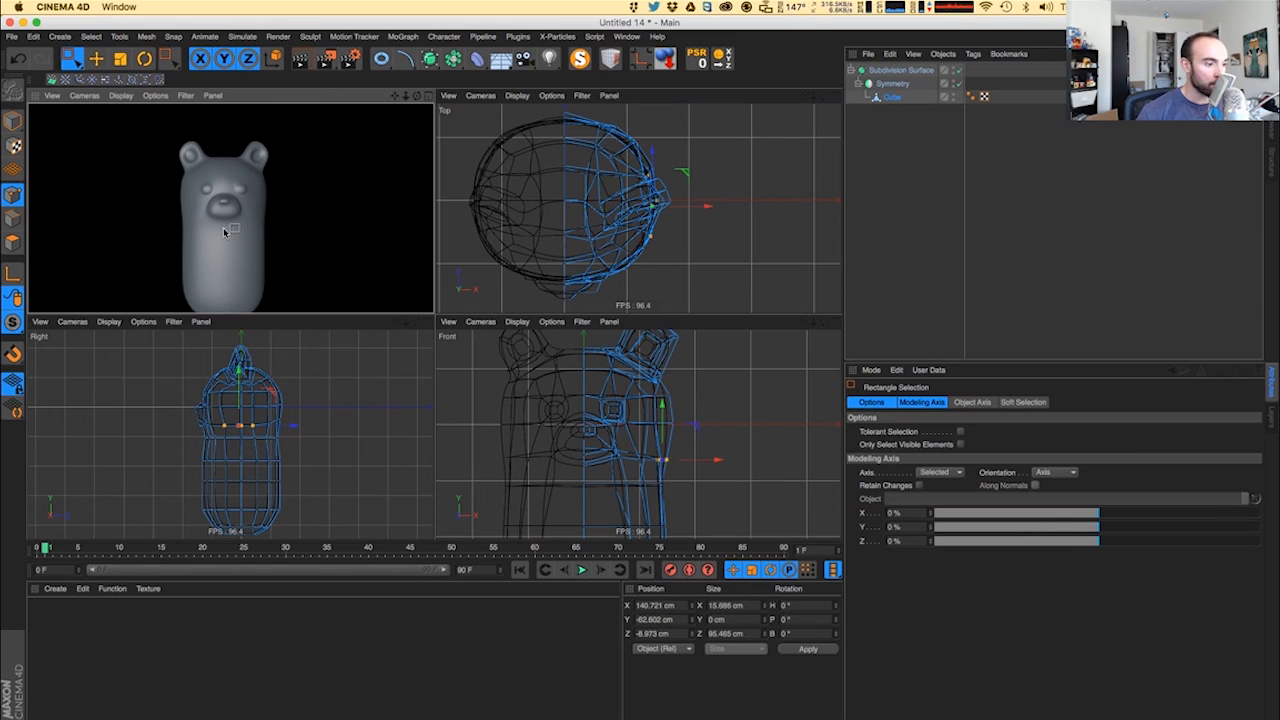
pyautogui.moveTo(0, 243); pyautogui.dragTo(732, 156)
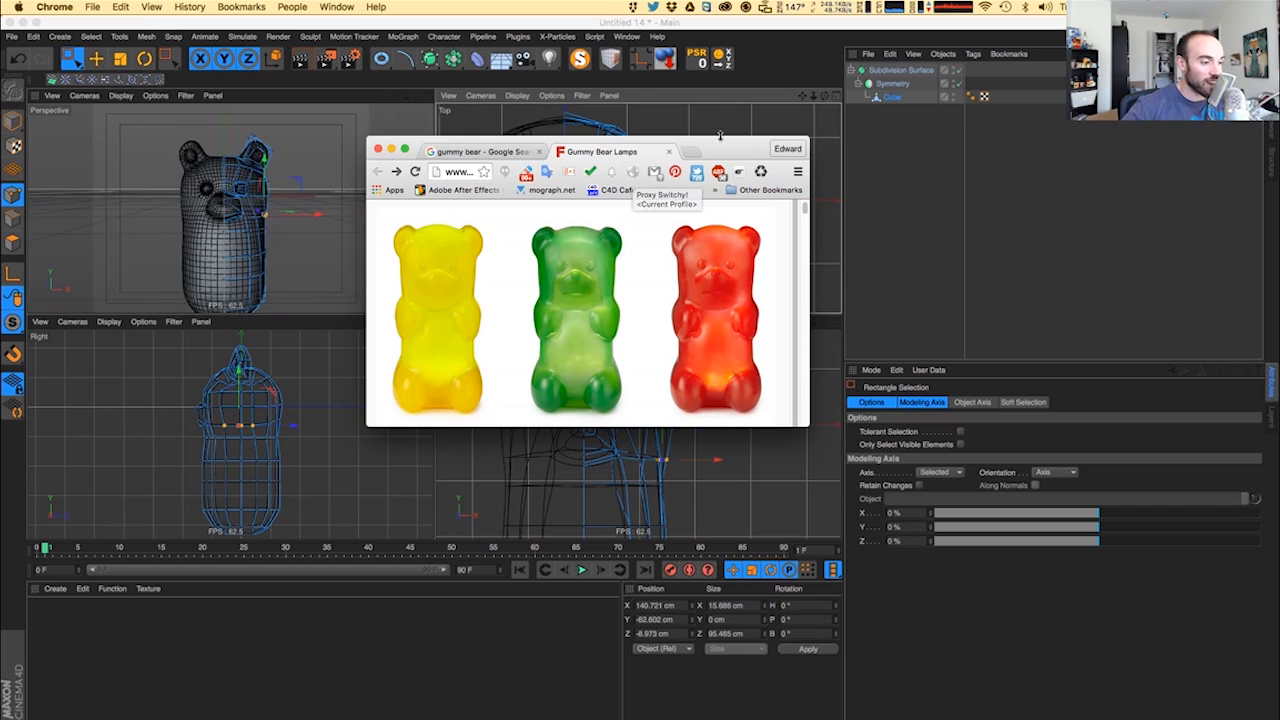
pyautogui.moveTo(747, 150); pyautogui.dragTo(0, 220)
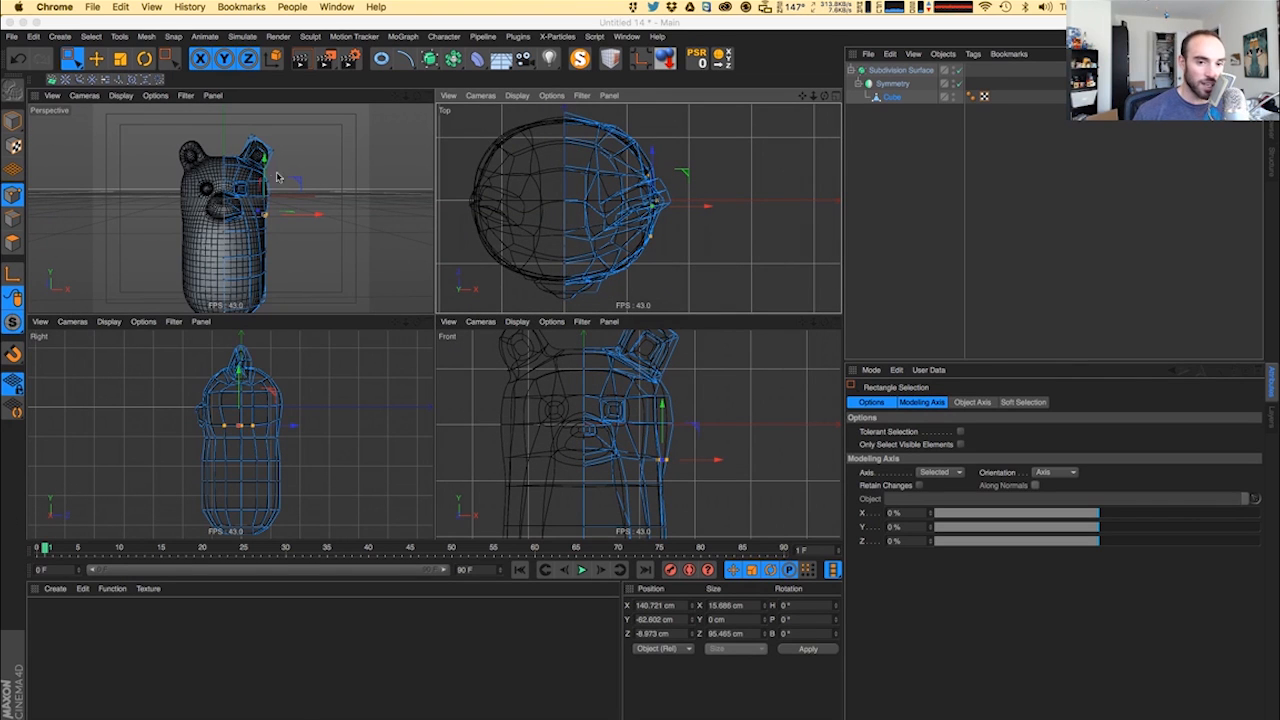
# - Select the ear's upper and outer corner points in the front view and move them down and slightly inward
pyautogui.click(634, 378)
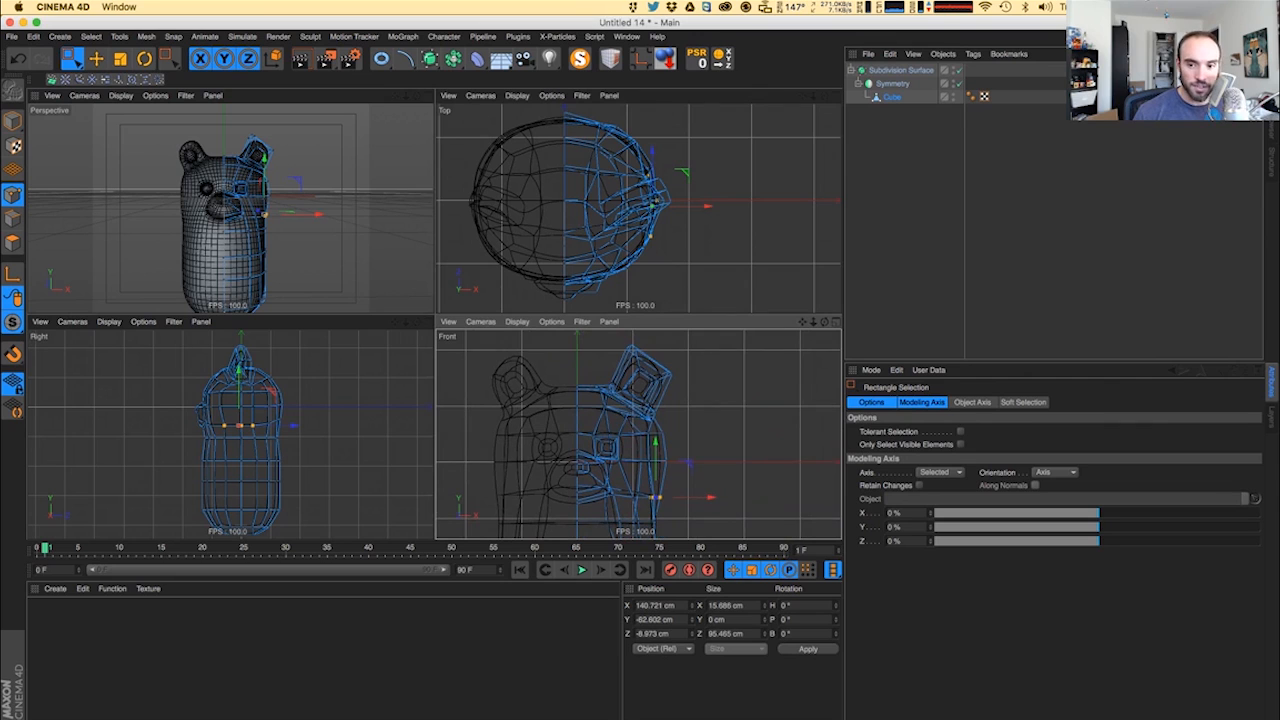
pyautogui.scroll(5, 670, 380)
pyautogui.keyDown('alt'); pyautogui.moveTo(647, 362); pyautogui.dragTo(645, 411, button='middle'); pyautogui.keyUp('alt')
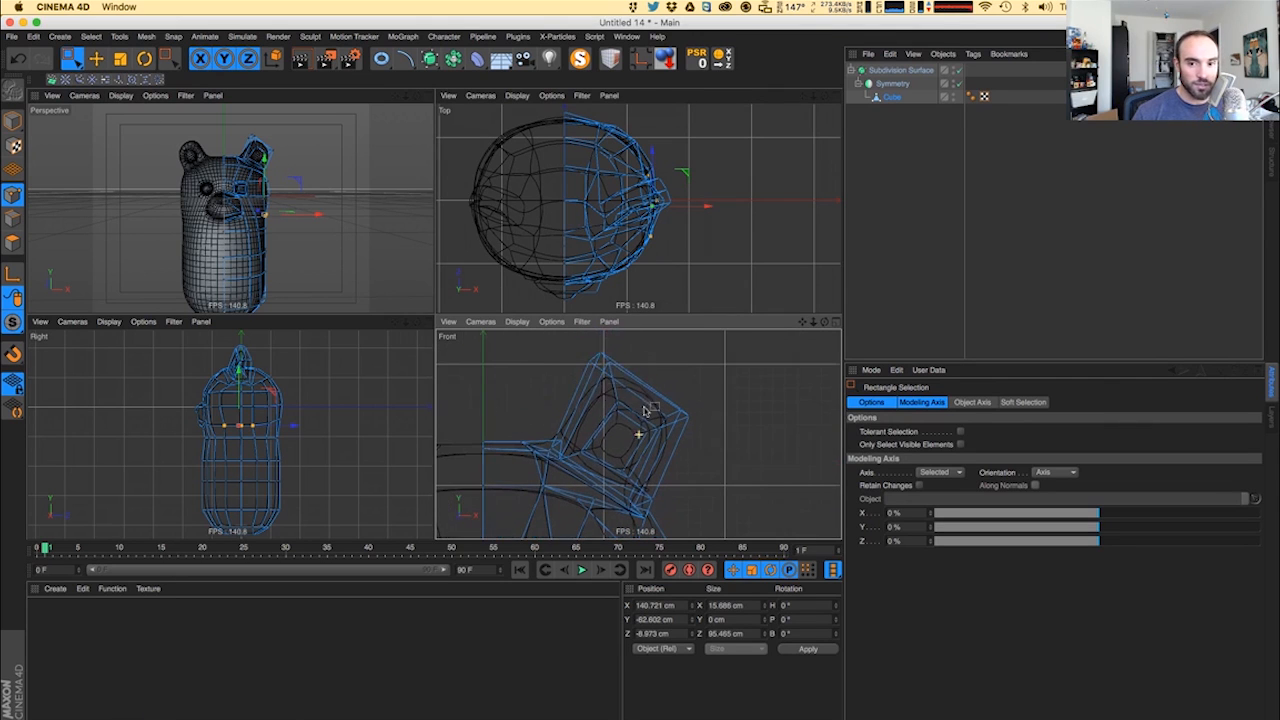
pyautogui.moveTo(583, 338); pyautogui.dragTo(652, 430)
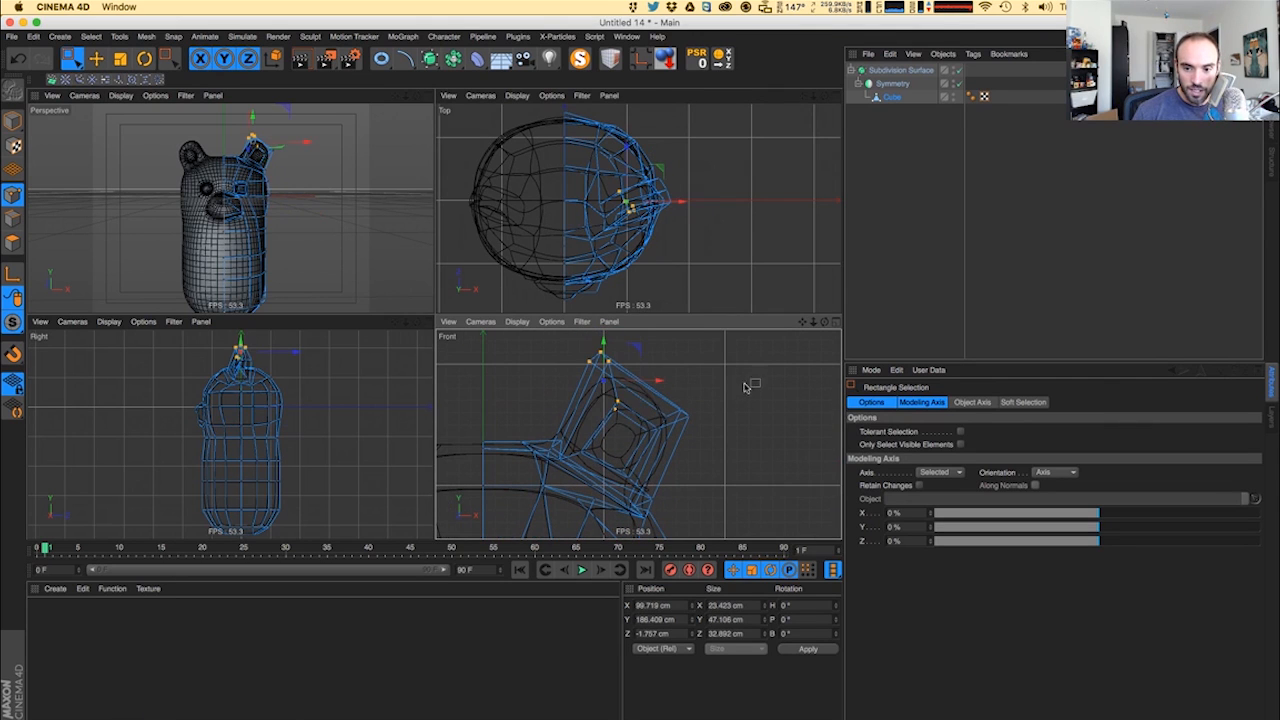
pyautogui.keyDown('shift'); pyautogui.moveTo(743, 378); pyautogui.dragTo(629, 455); pyautogui.keyUp('shift')
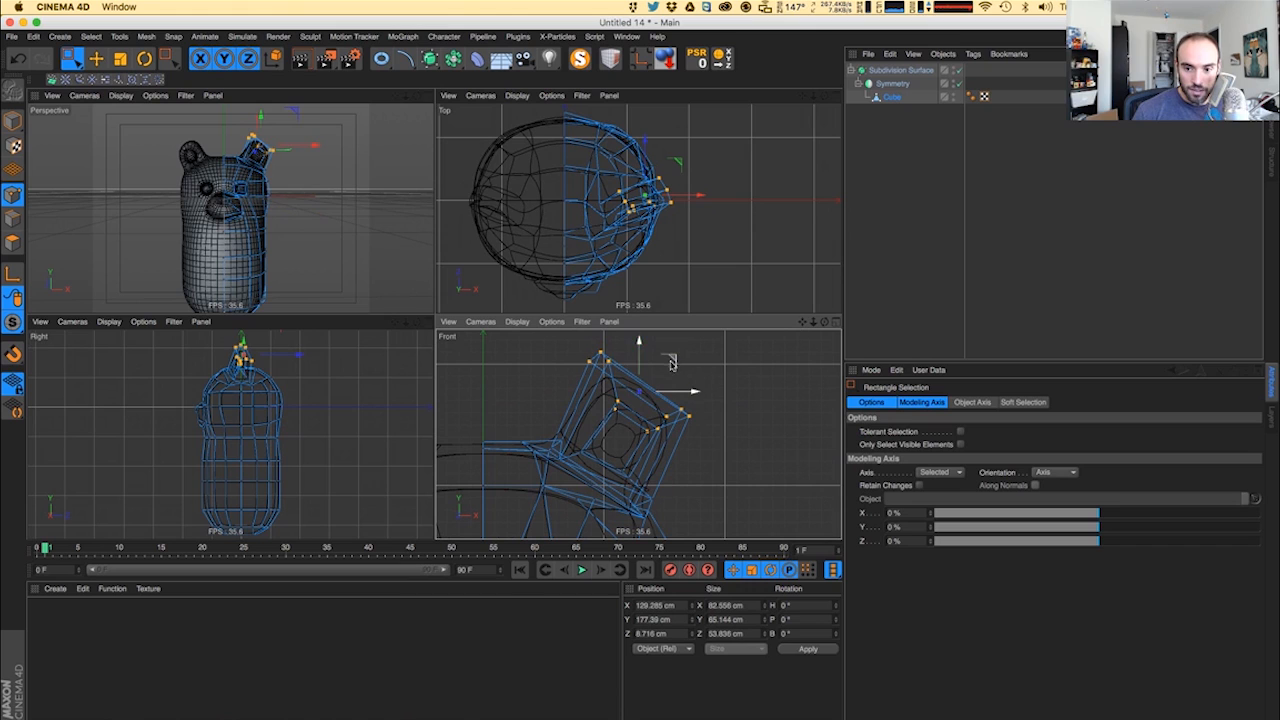
pyautogui.moveTo(674, 366); pyautogui.dragTo(630, 468)
# - Select the ear's upper and inner edge points without the head points and move them to about X 95 cm, Y 147 cm
pyautogui.moveTo(546, 365); pyautogui.dragTo(644, 497)
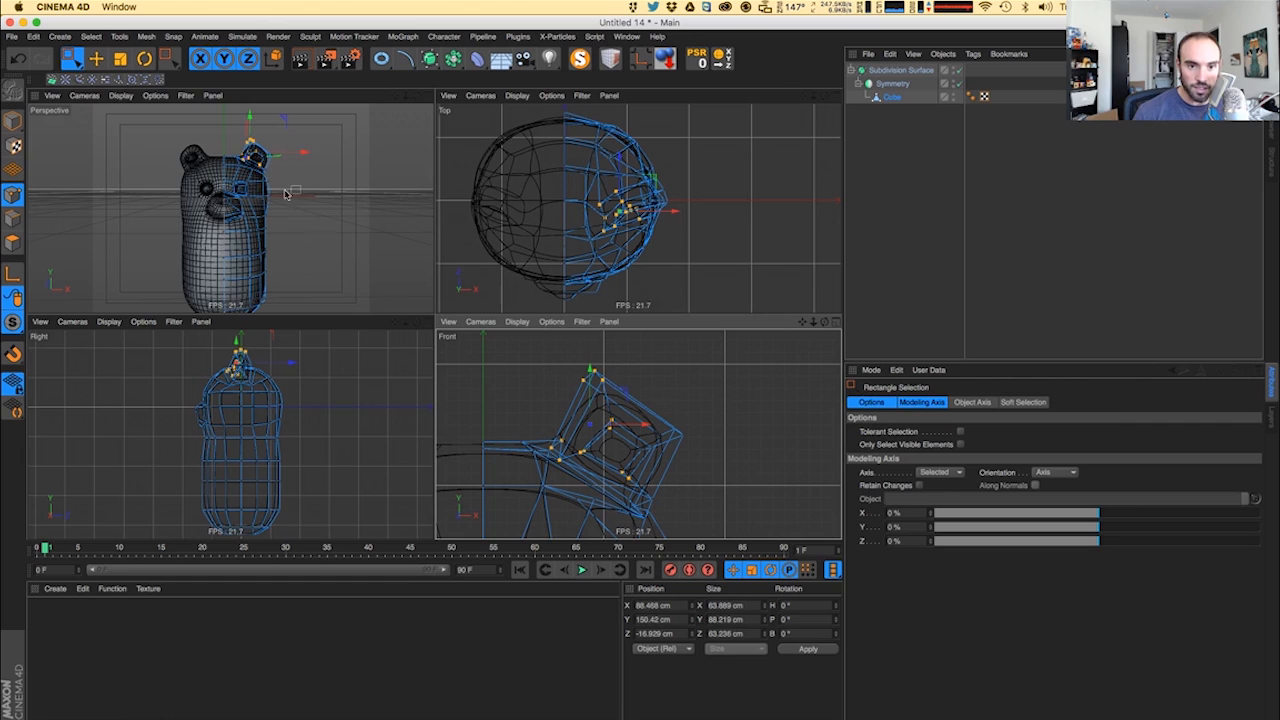
pyautogui.scroll(5, 262, 172)
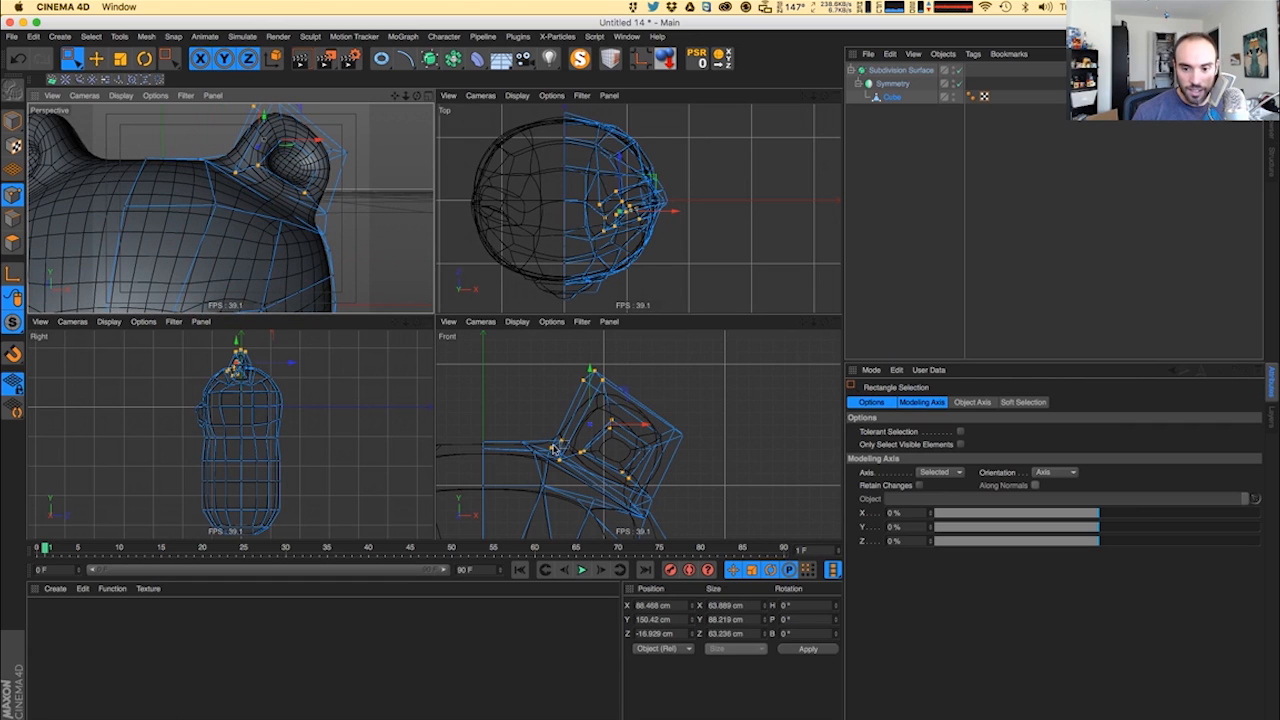
pyautogui.keyDown('ctrl'); pyautogui.moveTo(520, 422); pyautogui.dragTo(658, 504); pyautogui.keyUp('ctrl')
pyautogui.moveTo(557, 365); pyautogui.dragTo(622, 496)
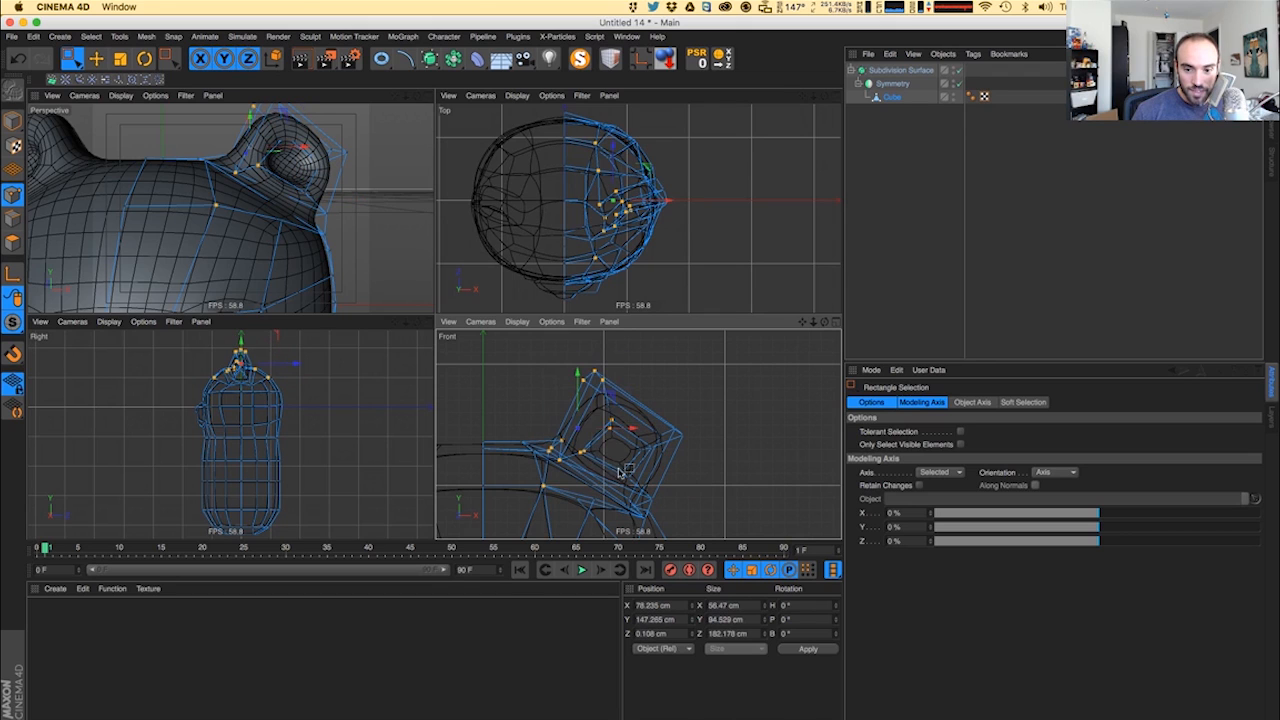
pyautogui.moveTo(549, 355); pyautogui.dragTo(634, 455)
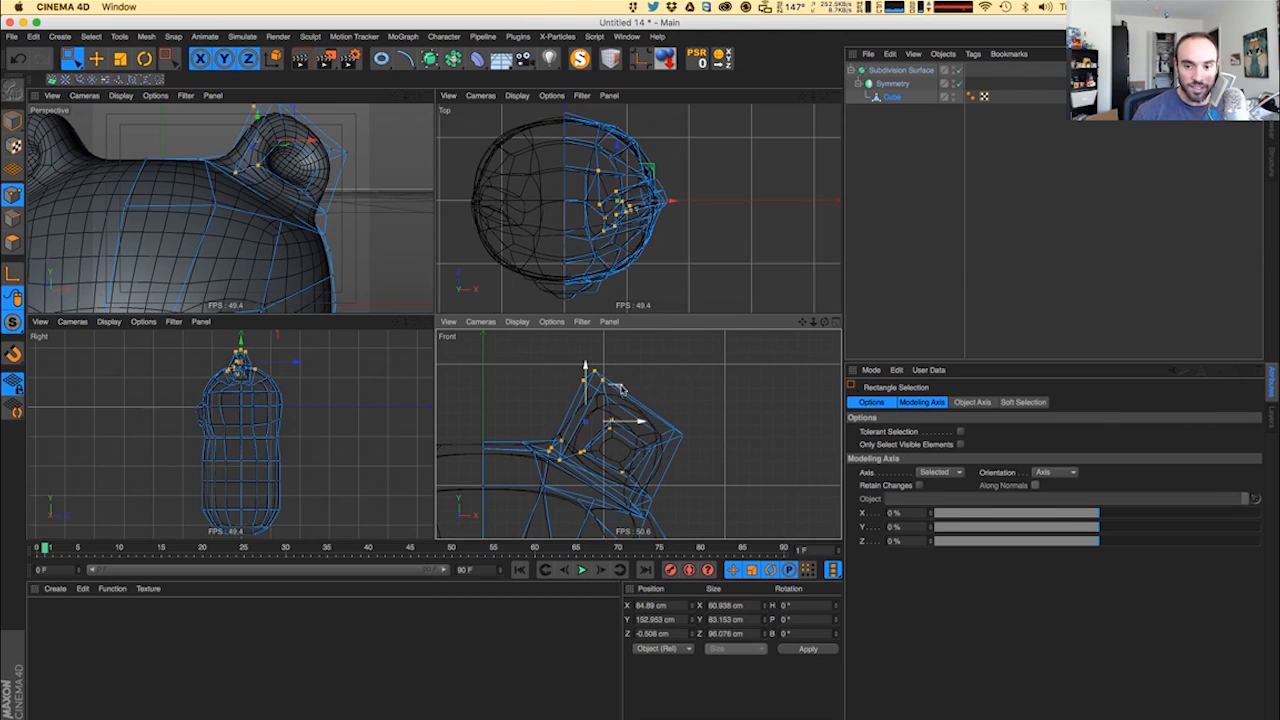
pyautogui.moveTo(618, 390); pyautogui.dragTo(634, 397)
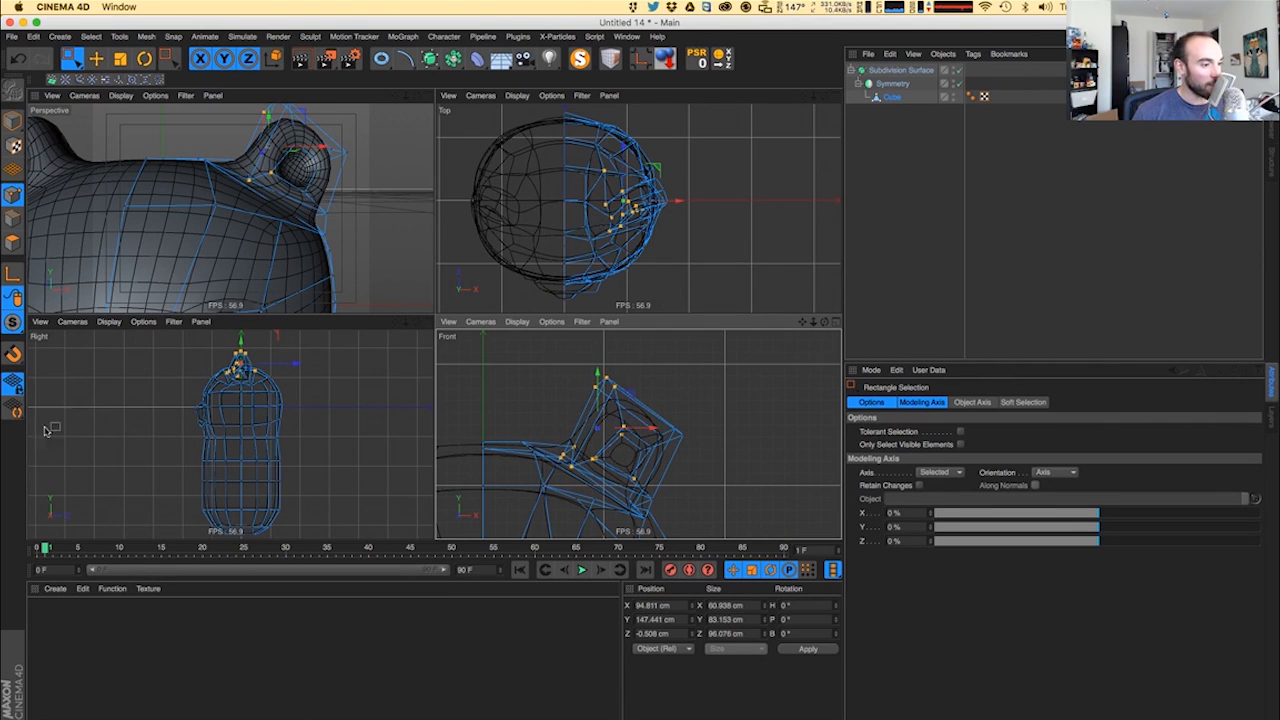
pyautogui.press('super+Tab')
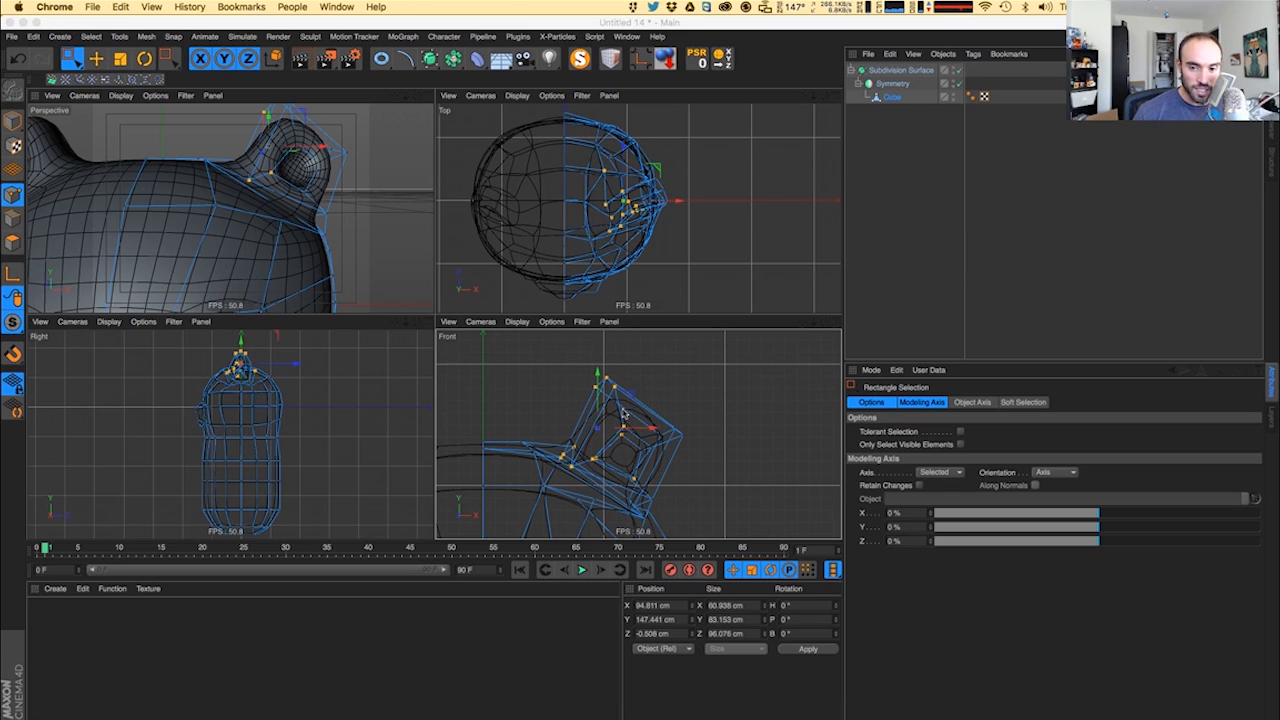
# - Select the ear's upper points and rotate them about the vertical axis to square the ear with the head, narrowing their Z size to about 43 cm
pyautogui.keyDown('alt'); pyautogui.moveTo(310, 207); pyautogui.dragTo(54, 218); pyautogui.keyUp('alt')
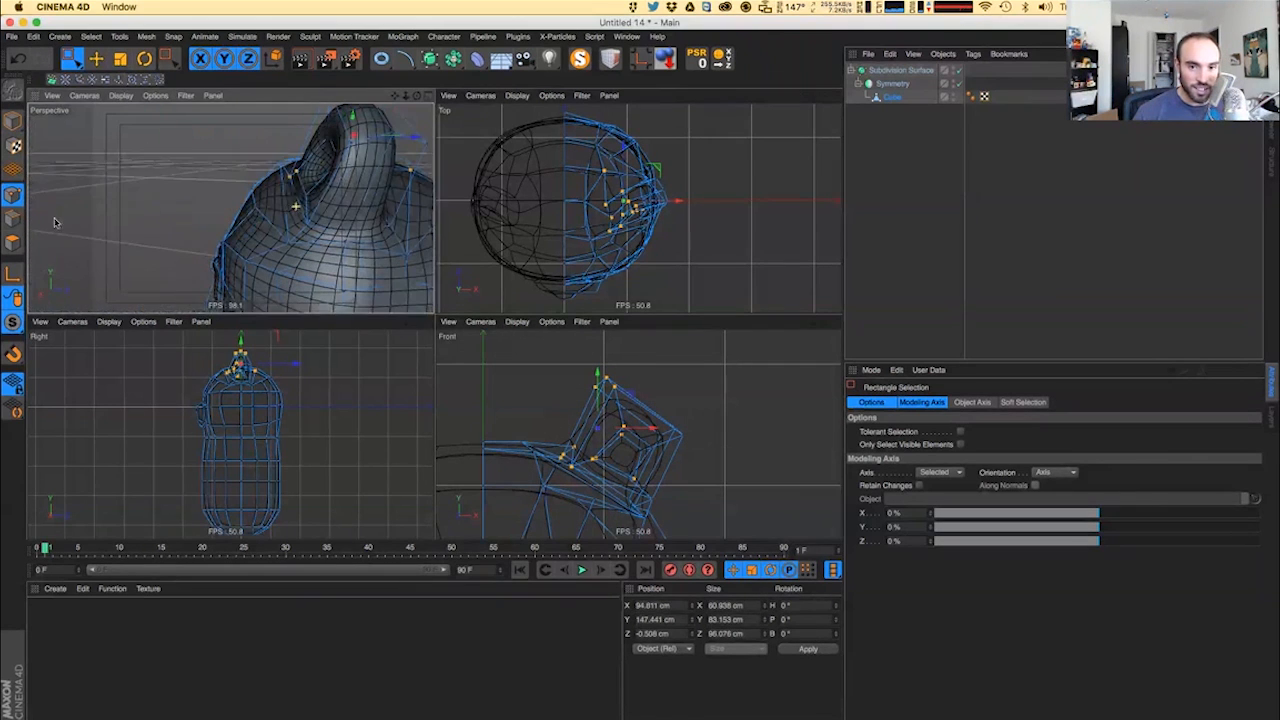
pyautogui.scroll(5, 221, 400)
pyautogui.moveTo(210, 348); pyautogui.dragTo(283, 403)
pyautogui.keyDown('alt'); pyautogui.moveTo(325, 225); pyautogui.dragTo(310, 268); pyautogui.keyUp('alt')
pyautogui.keyDown('ctrl'); pyautogui.moveTo(515, 166); pyautogui.dragTo(595, 220); pyautogui.keyUp('ctrl')
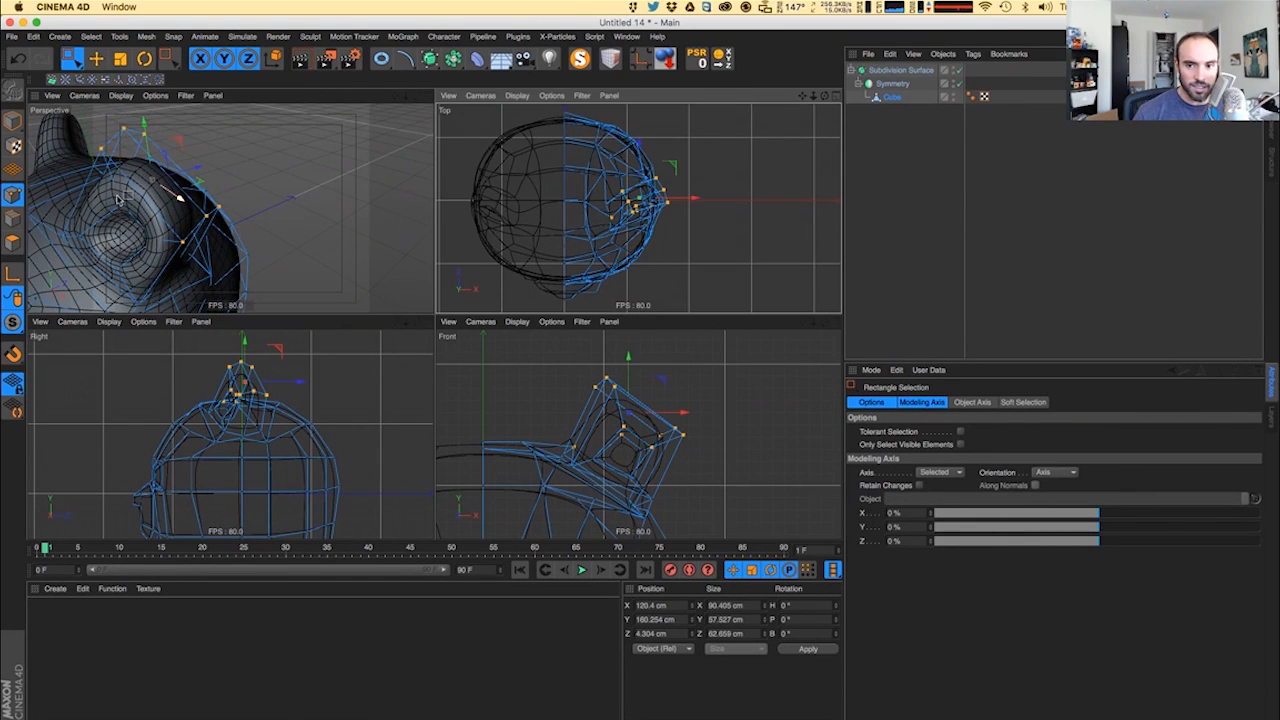
pyautogui.keyDown('alt'); pyautogui.moveTo(146, 194); pyautogui.dragTo(215, 212); pyautogui.keyUp('alt')
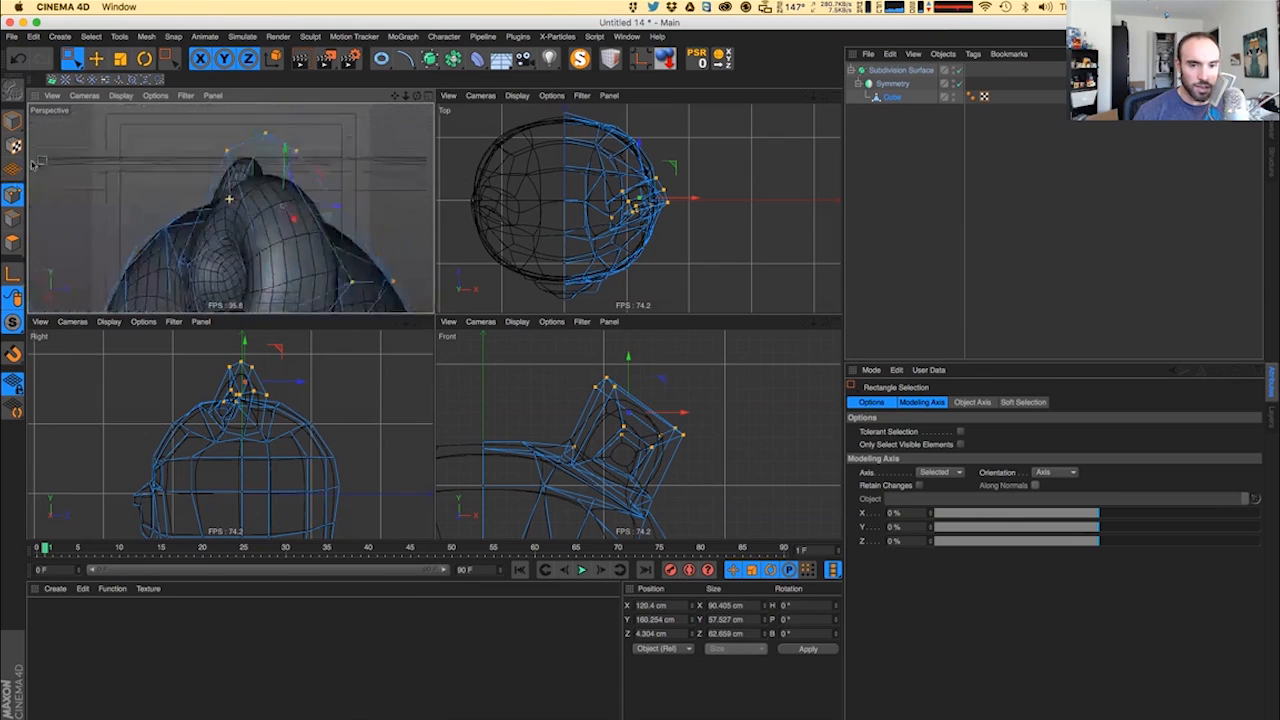
pyautogui.keyDown('alt'); pyautogui.moveTo(258, 215); pyautogui.dragTo(167, 247, button='right'); pyautogui.keyUp('alt')
pyautogui.keyDown('alt'); pyautogui.moveTo(226, 267); pyautogui.dragTo(230, 237); pyautogui.keyUp('alt')
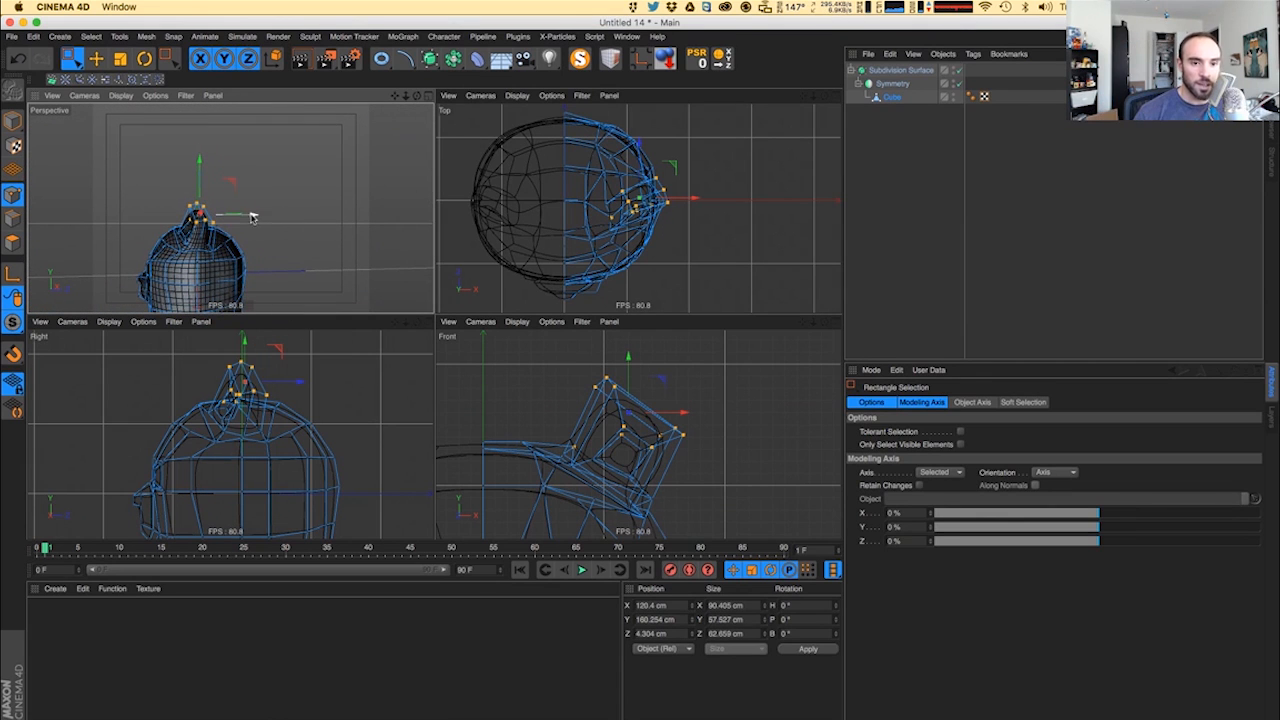
pyautogui.press('r')
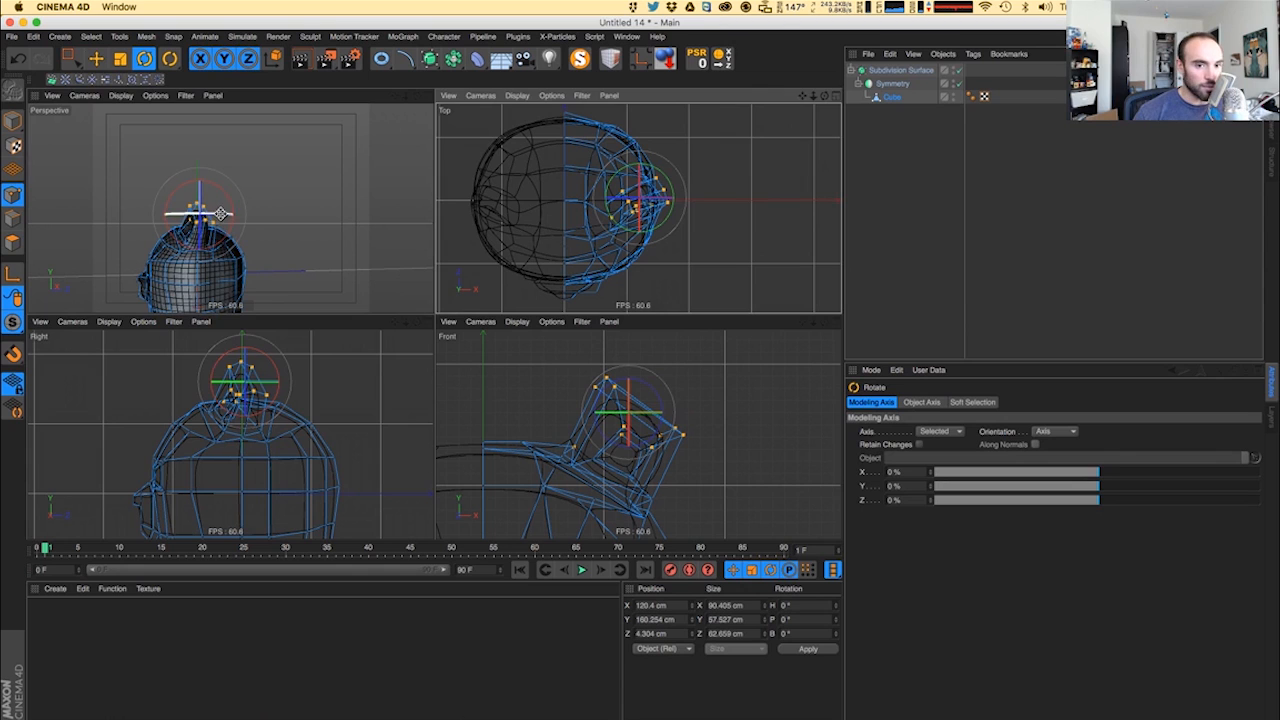
pyautogui.moveTo(220, 213)
pyautogui.mouseDown()
pyautogui.moveTo(188, 215)
pyautogui.moveTo(215, 228)
pyautogui.mouseUp()
pyautogui.press('e')
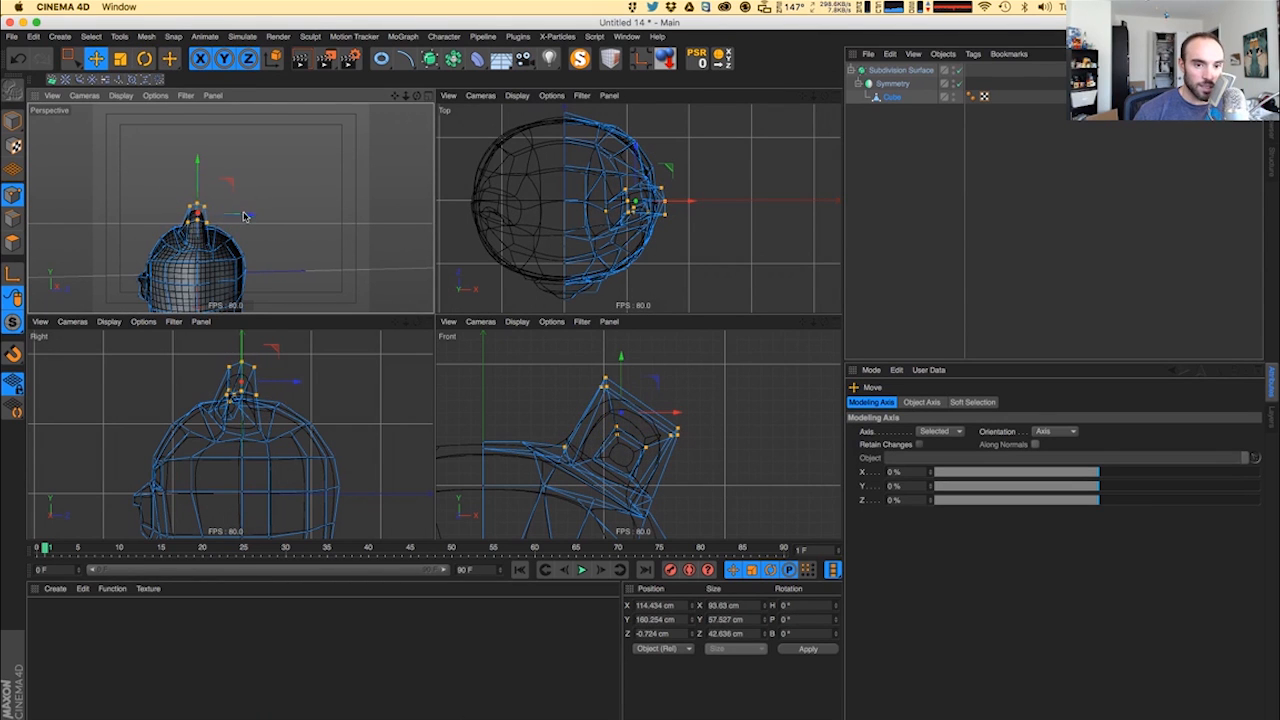
pyautogui.scroll(3, 216, 225)
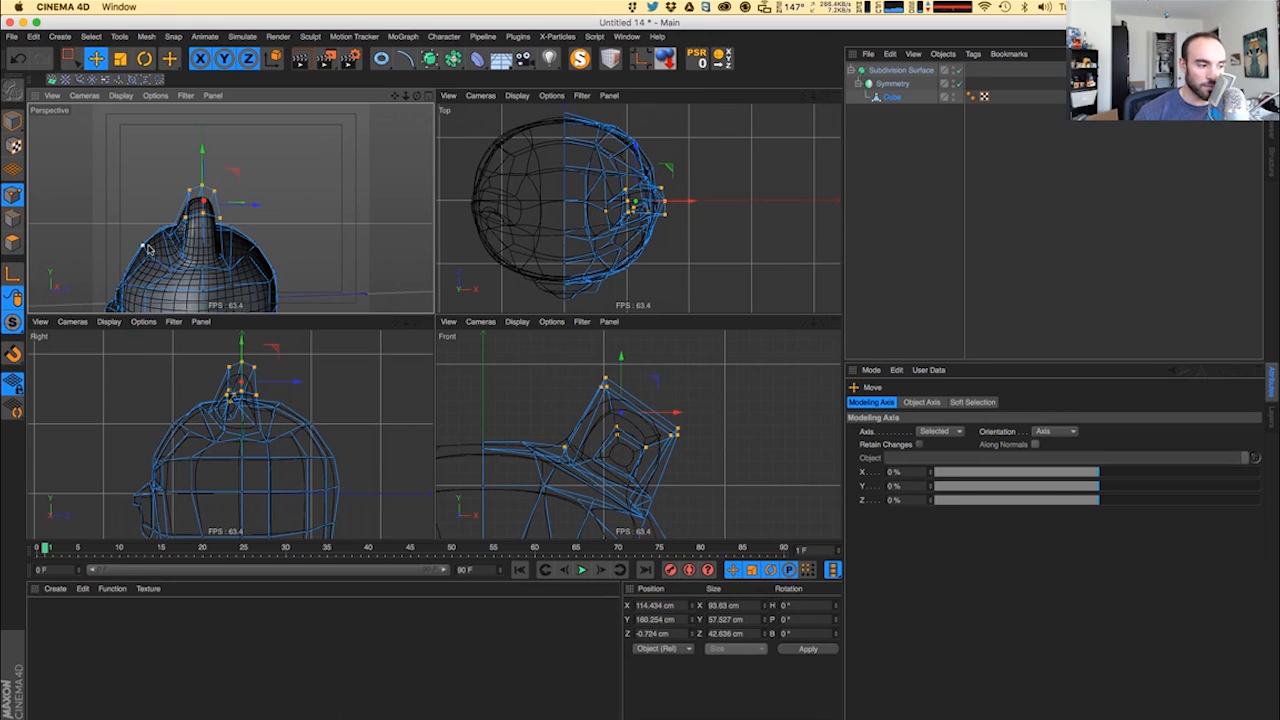
# - Select the ear's upper edge points, leave out the head points, and inspect the ear's shape from several sides
pyautogui.keyDown('alt'); pyautogui.moveTo(210, 243); pyautogui.dragTo(377, 222); pyautogui.keyUp('alt')
pyautogui.click(217, 201)
pyautogui.moveTo(227, 200)
pyautogui.keyDown('alt'); pyautogui.mouseDown()
pyautogui.moveTo(74, 205)
pyautogui.moveTo(250, 187)
pyautogui.moveTo(196, 202)
pyautogui.moveTo(221, 193)
pyautogui.mouseUp(); pyautogui.keyUp('alt')
pyautogui.click(217, 186)
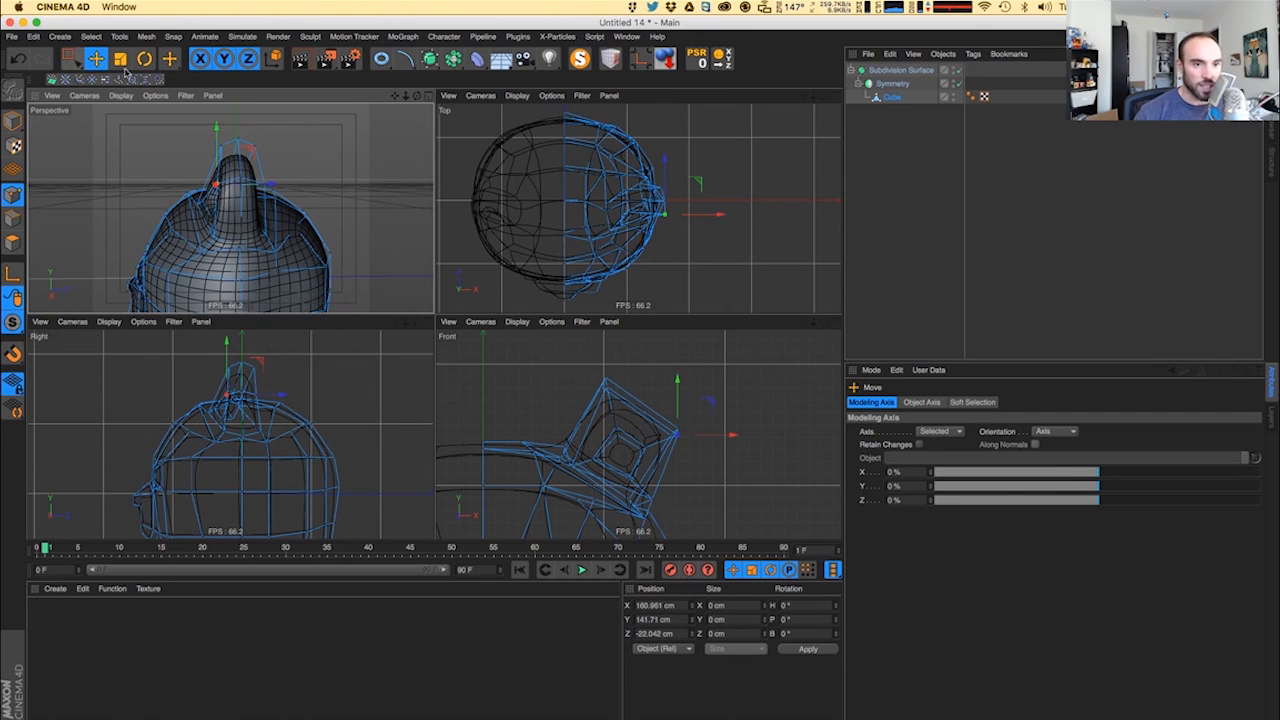
pyautogui.click(77, 60)
pyautogui.moveTo(178, 134); pyautogui.dragTo(286, 184)
pyautogui.keyDown('ctrl'); pyautogui.moveTo(132, 178); pyautogui.dragTo(174, 205); pyautogui.keyUp('ctrl')
pyautogui.keyDown('alt'); pyautogui.moveTo(174, 205); pyautogui.dragTo(155, 210); pyautogui.keyUp('alt')
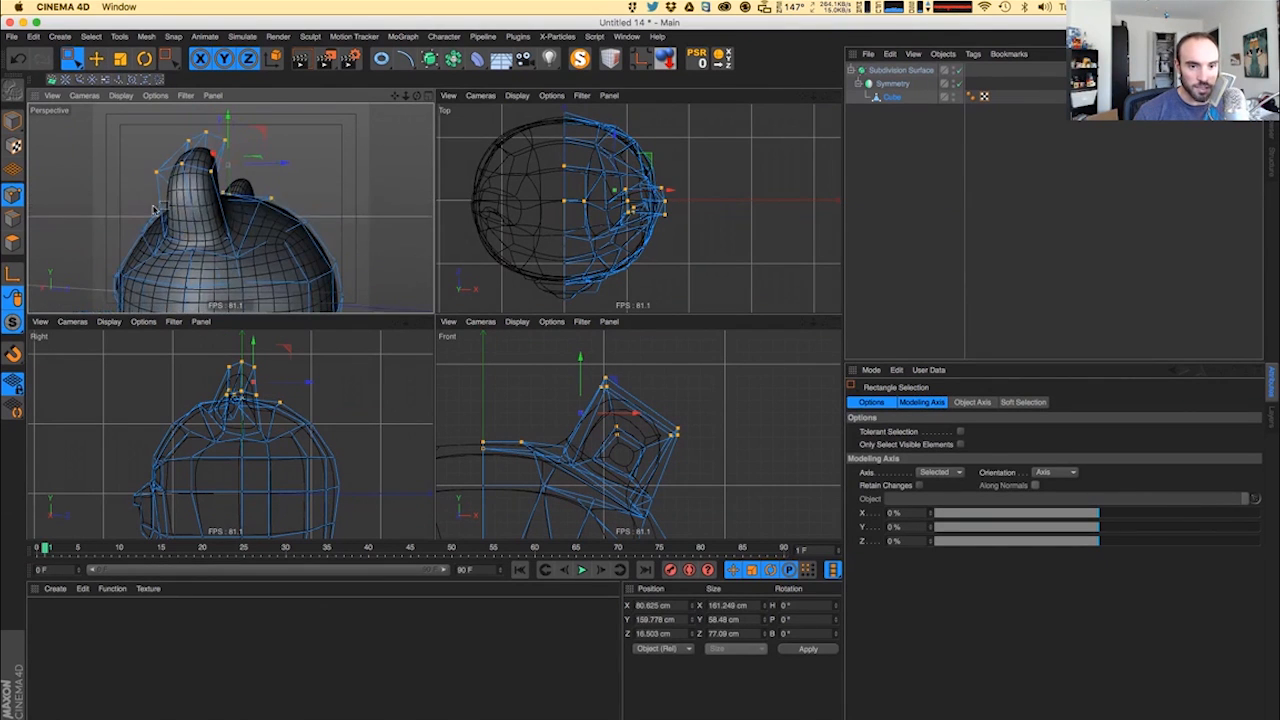
pyautogui.keyDown('ctrl'); pyautogui.moveTo(276, 197); pyautogui.dragTo(237, 223); pyautogui.keyUp('ctrl')
pyautogui.keyDown('alt'); pyautogui.moveTo(150, 212); pyautogui.dragTo(211, 210); pyautogui.keyUp('alt')
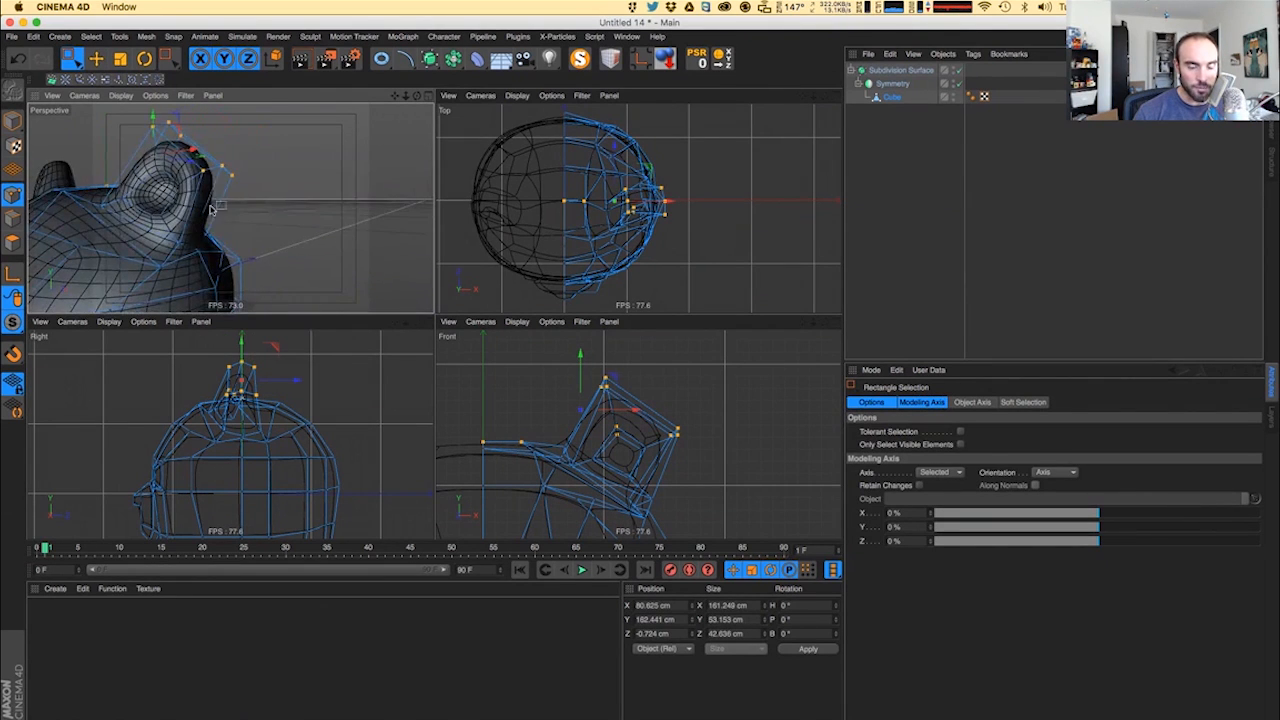
pyautogui.moveTo(112, 188)
pyautogui.keyDown('alt'); pyautogui.mouseDown()
pyautogui.moveTo(67, 147)
pyautogui.moveTo(118, 174)
pyautogui.mouseUp(); pyautogui.keyUp('alt')
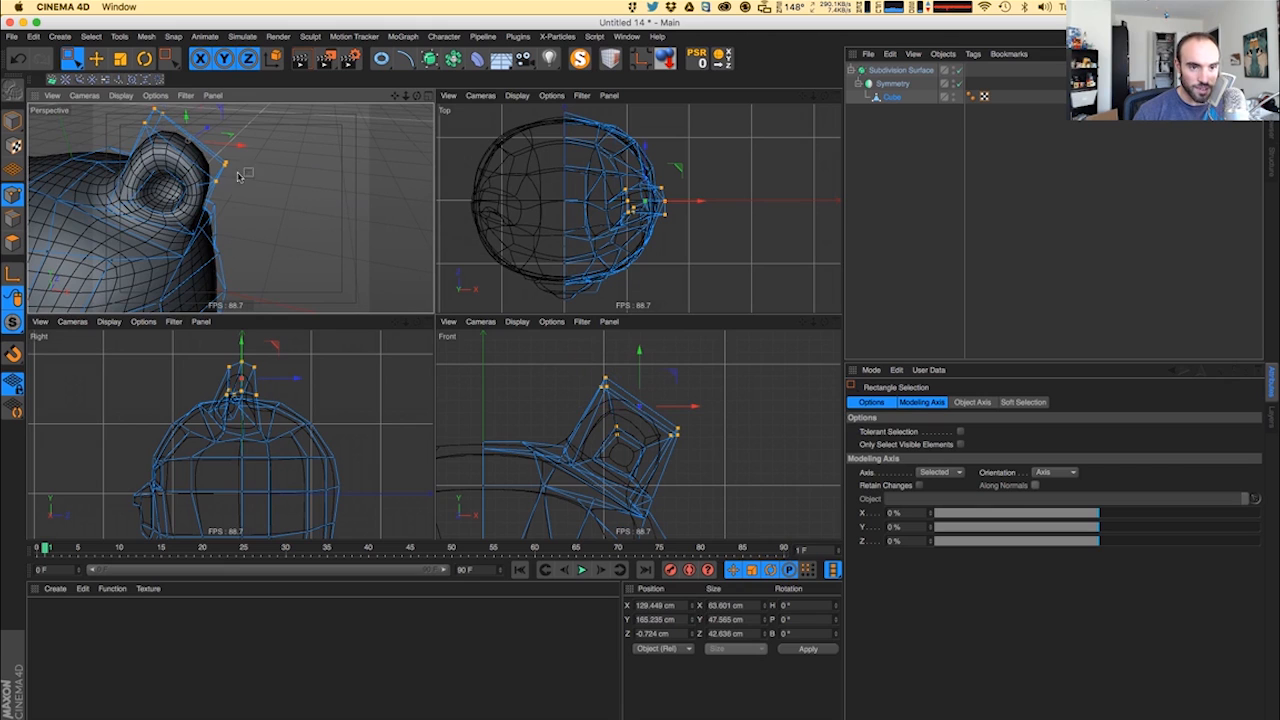
pyautogui.moveTo(237, 168)
pyautogui.keyDown('alt'); pyautogui.mouseDown()
pyautogui.moveTo(66, 161)
pyautogui.moveTo(234, 172)
pyautogui.mouseUp(); pyautogui.keyUp('alt')
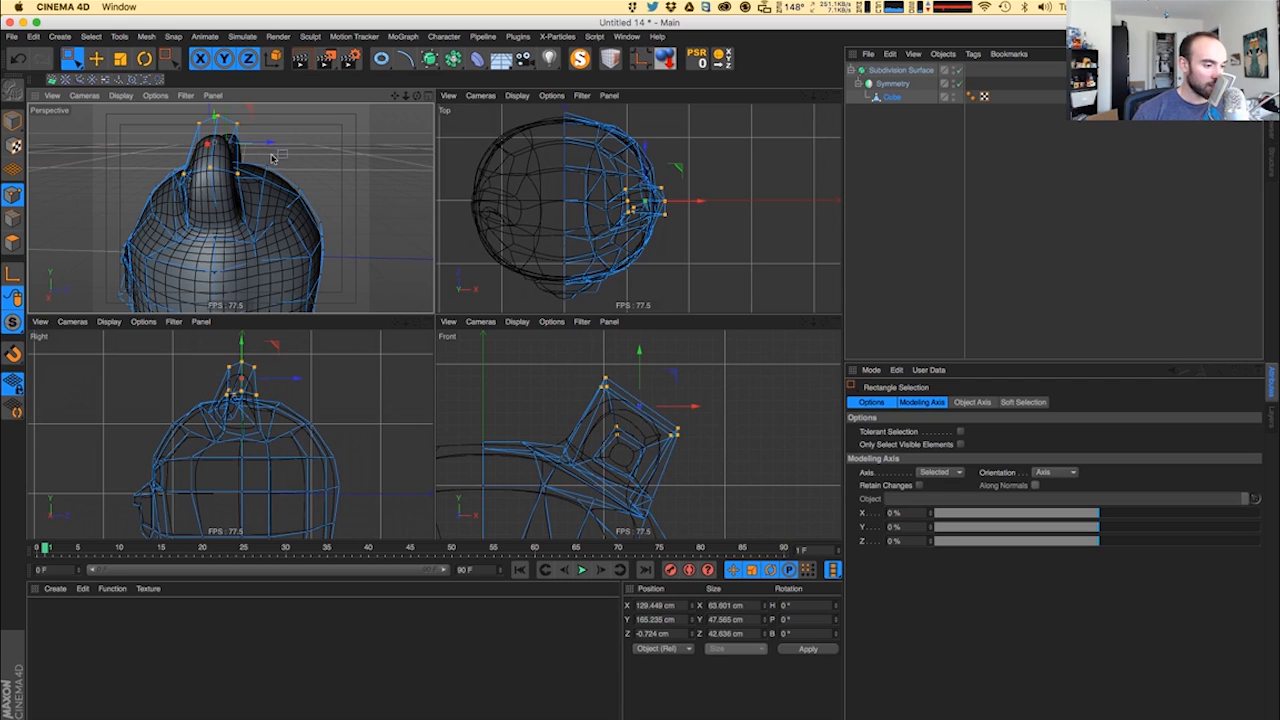
# - Select the ear's front outer corner point and move it backward to about Z -10 cm
pyautogui.keyDown('alt'); pyautogui.moveTo(209, 145); pyautogui.dragTo(190, 180); pyautogui.keyUp('alt')
pyautogui.keyDown('alt'); pyautogui.moveTo(186, 180); pyautogui.dragTo(156, 180); pyautogui.keyUp('alt')
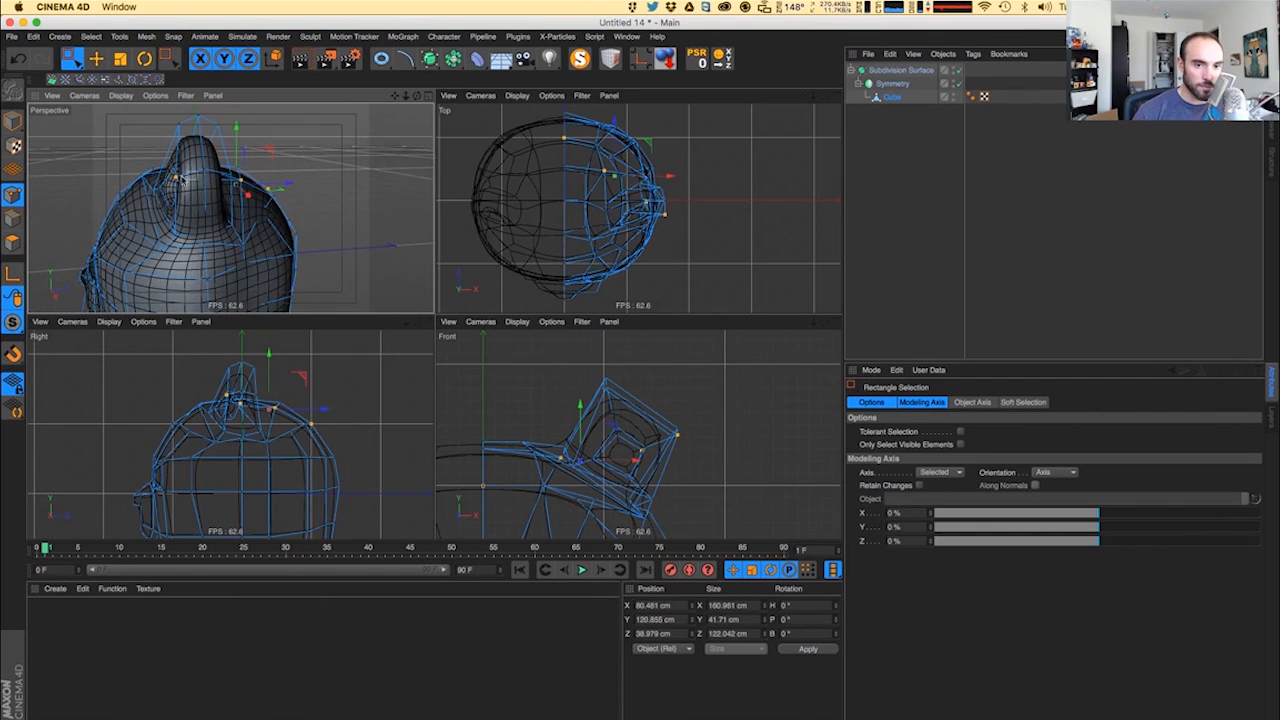
pyautogui.click(175, 177)
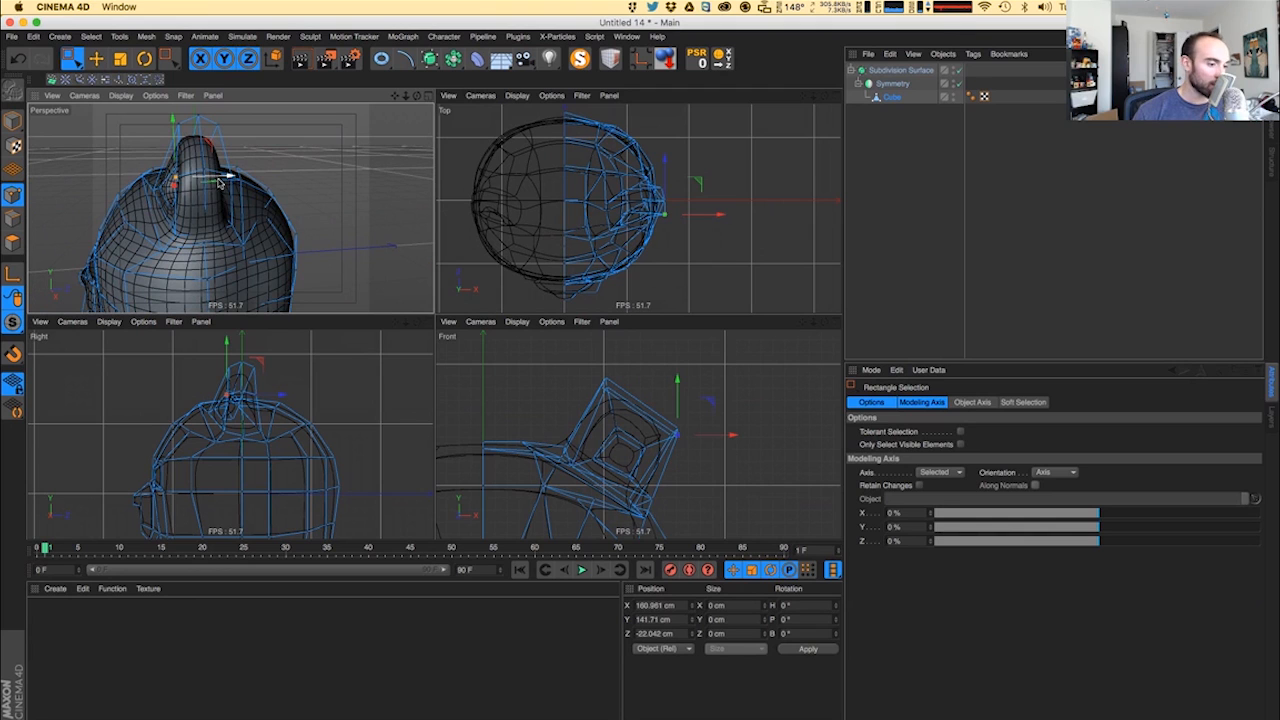
pyautogui.moveTo(222, 180); pyautogui.dragTo(262, 185)
pyautogui.scroll(4, 215, 190)
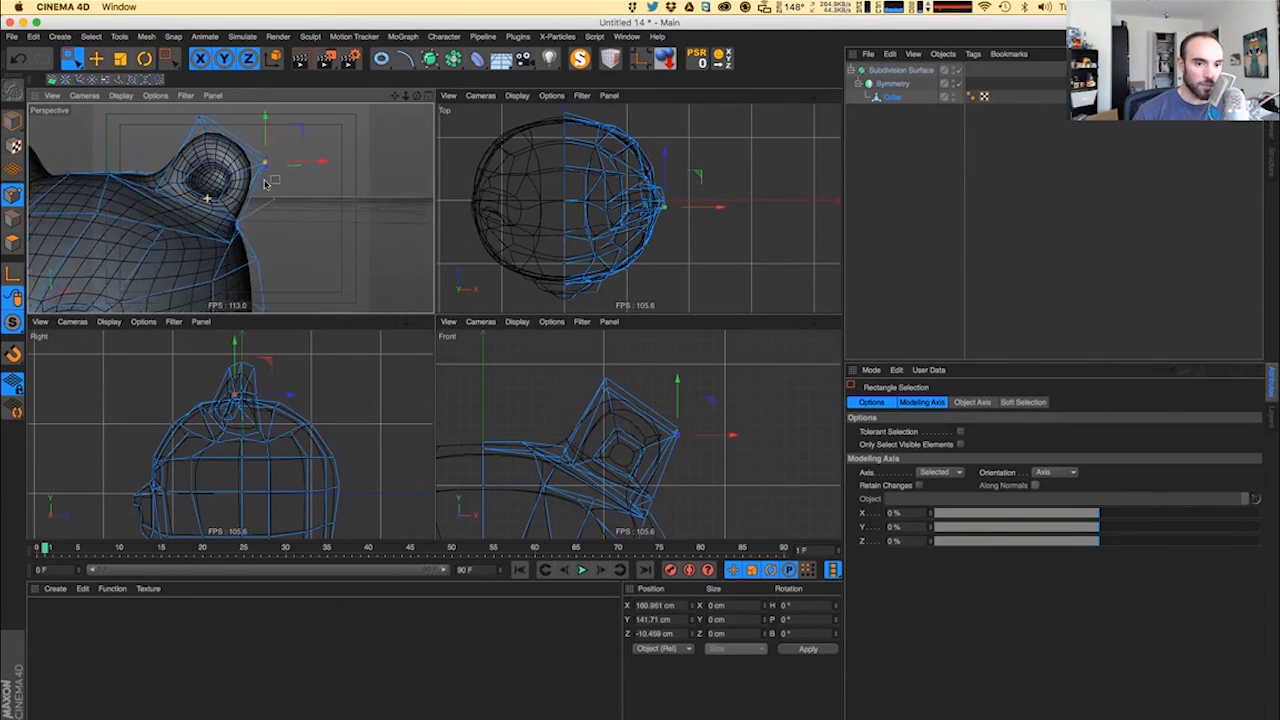
pyautogui.moveTo(598, 452); pyautogui.dragTo(614, 470)
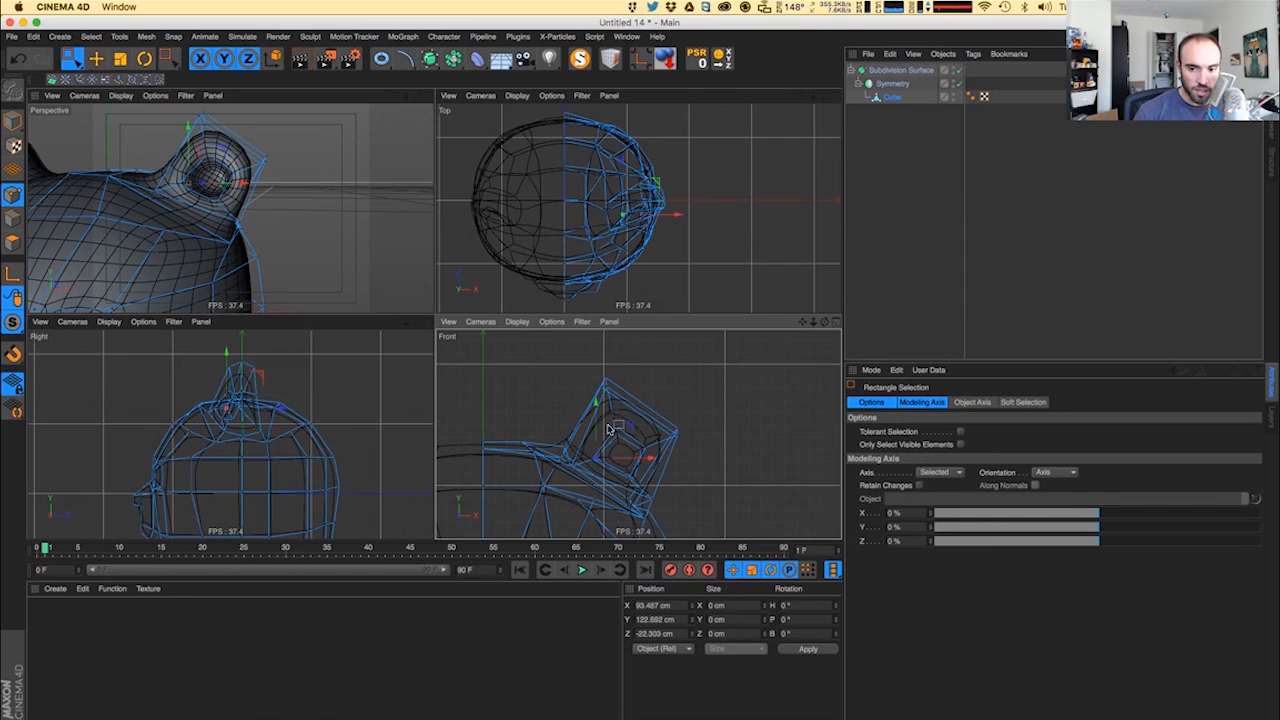
pyautogui.moveTo(607, 422); pyautogui.dragTo(627, 443)
pyautogui.moveTo(649, 398); pyautogui.dragTo(641, 485)
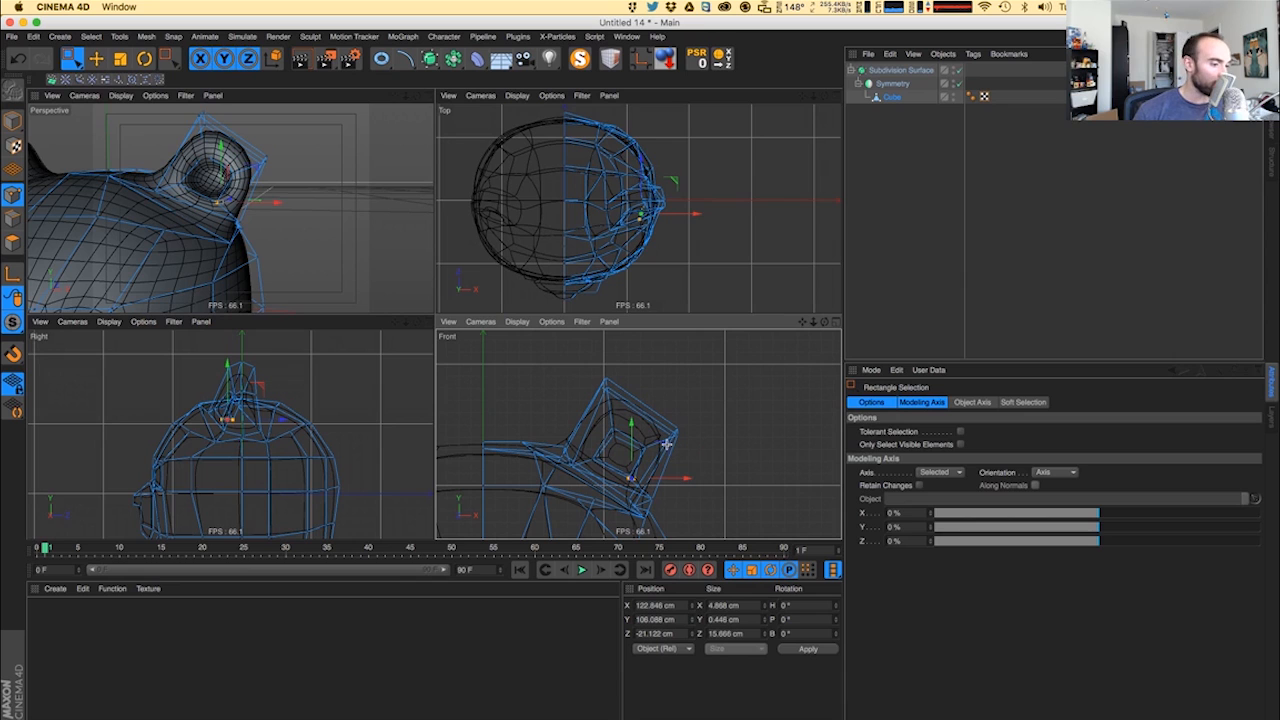
pyautogui.click(665, 444)
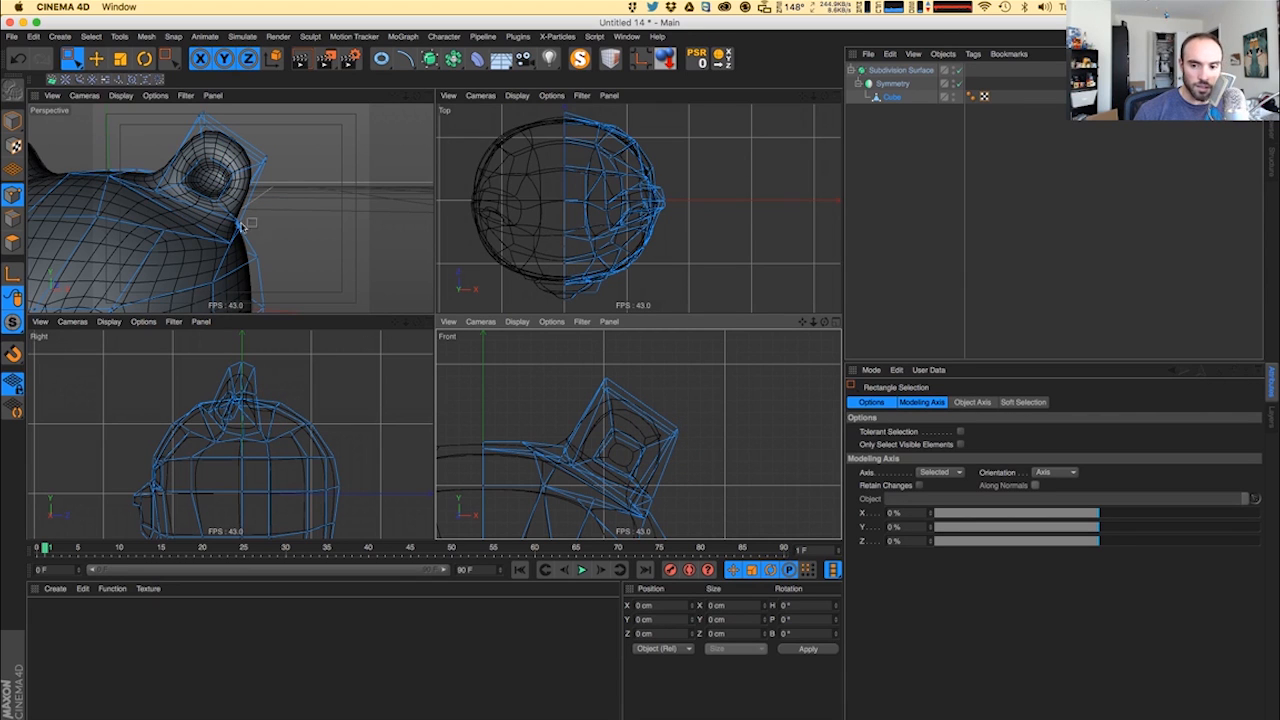
# - Move the ear's top points forward to about Z -13 cm and render the head in the perspective view
pyautogui.keyDown('alt'); pyautogui.moveTo(159, 164); pyautogui.dragTo(328, 200); pyautogui.keyUp('alt')
pyautogui.keyDown('alt'); pyautogui.moveTo(328, 200); pyautogui.dragTo(234, 245, button='right'); pyautogui.keyUp('alt')
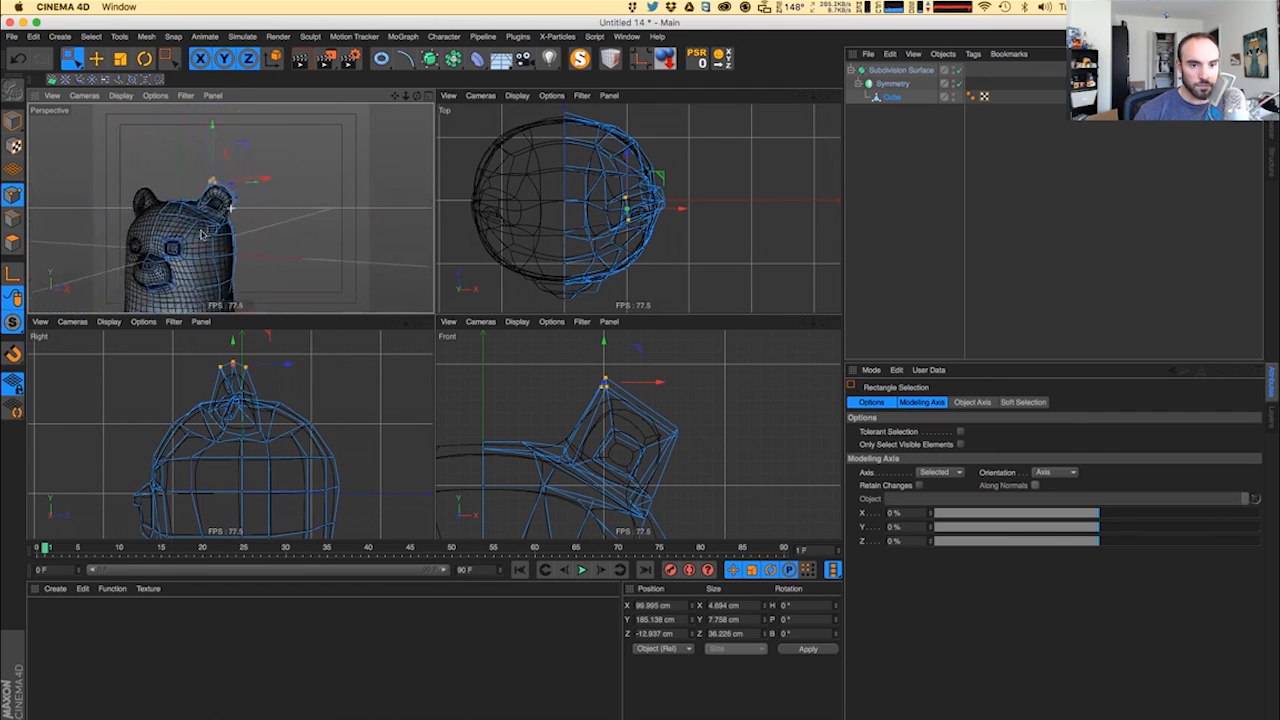
pyautogui.keyDown('alt'); pyautogui.moveTo(234, 245); pyautogui.dragTo(261, 219, button='middle'); pyautogui.keyUp('alt')
pyautogui.press('super+r')
pyautogui.scroll(10, 238, 171)
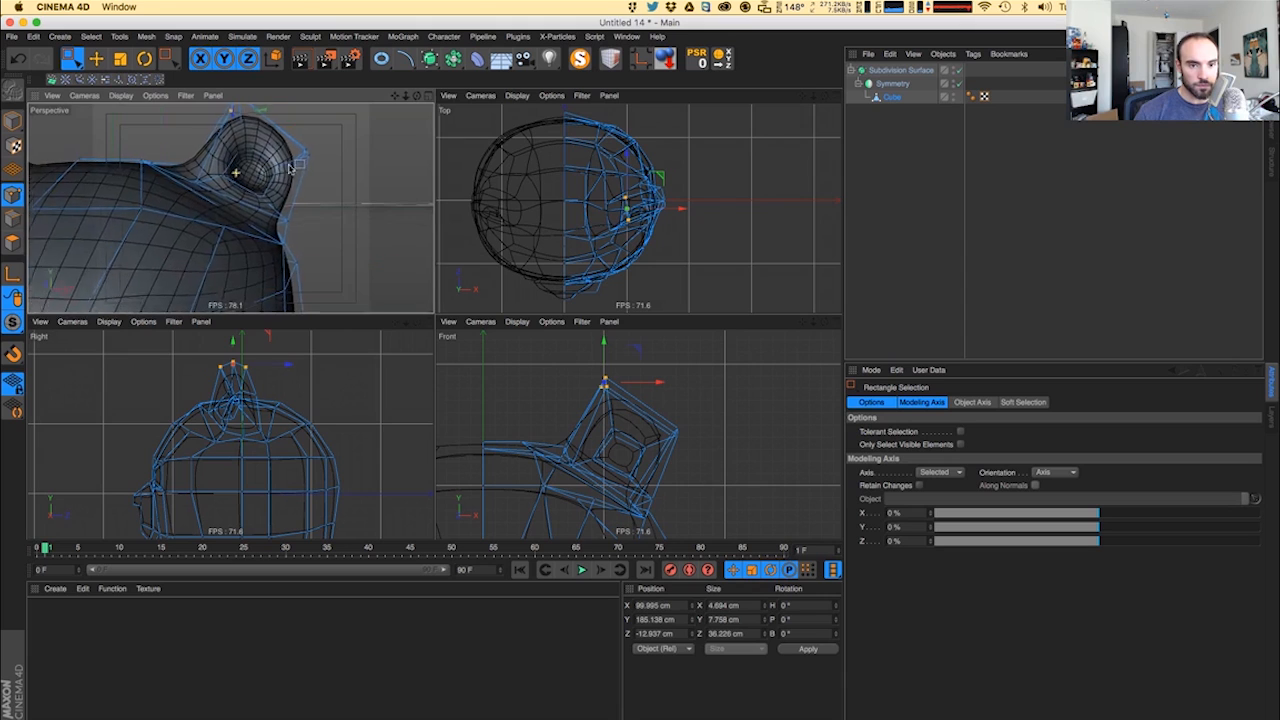
# - Select the four points of the ear's inner face and scale them down to about 31 by 29 cm
pyautogui.click(250, 162)
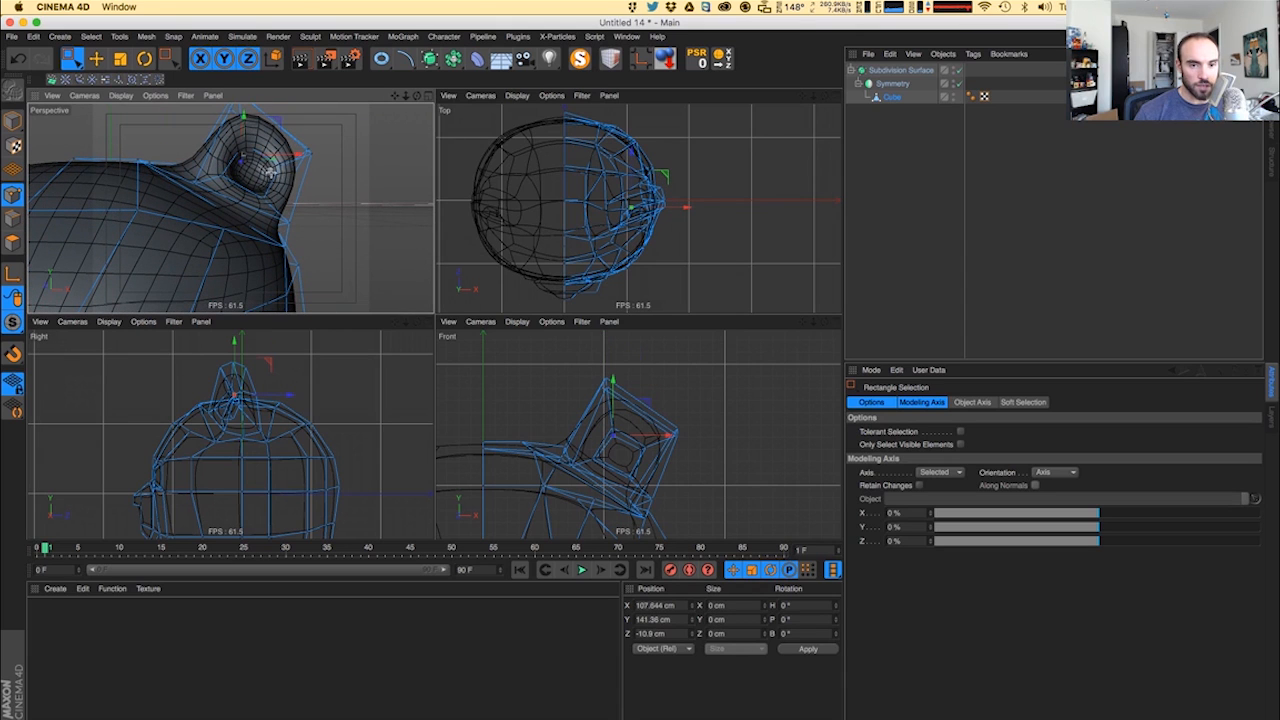
pyautogui.scroll(5, 645, 462)
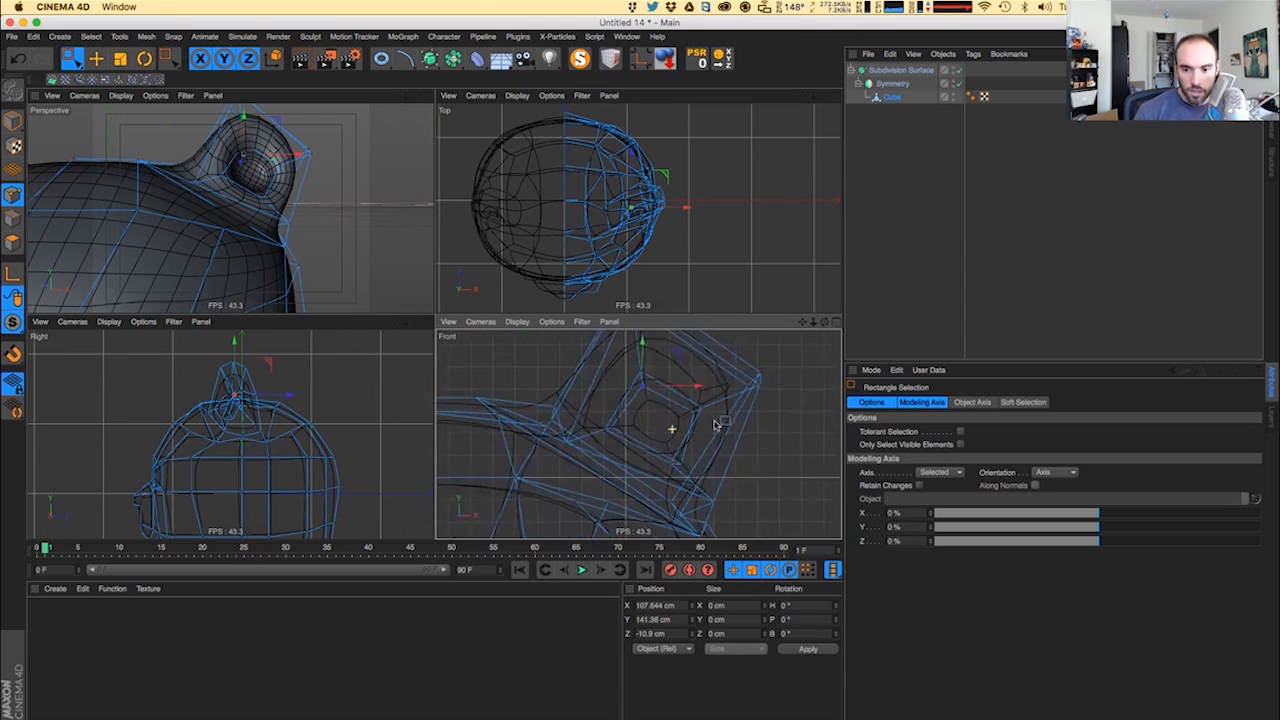
pyautogui.keyDown('shift'); pyautogui.click(681, 465); pyautogui.keyUp('shift')
pyautogui.keyDown('shift'); pyautogui.click(694, 412); pyautogui.keyUp('shift')
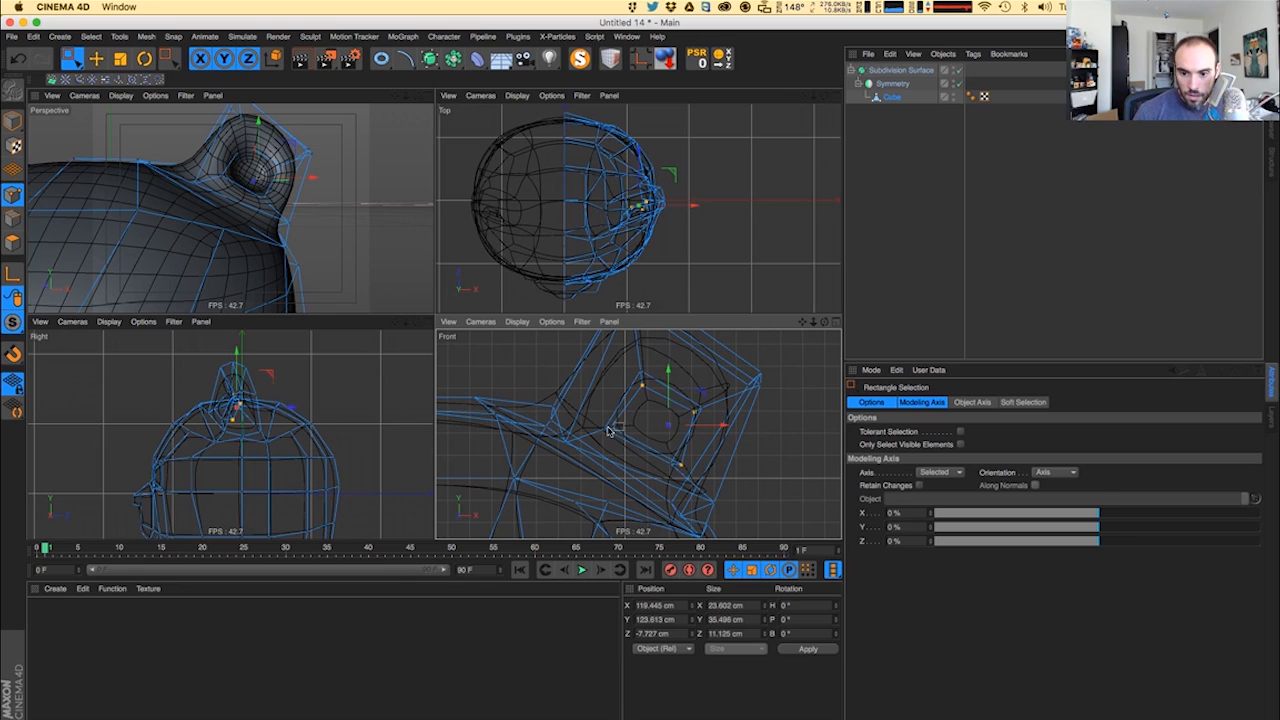
pyautogui.keyDown('shift'); pyautogui.click(609, 430); pyautogui.keyUp('shift')
pyautogui.press('t')
pyautogui.moveTo(719, 403); pyautogui.dragTo(666, 398)
# - Move the inner ear points forward to about Z -26 cm and render the right view
pyautogui.press('e')
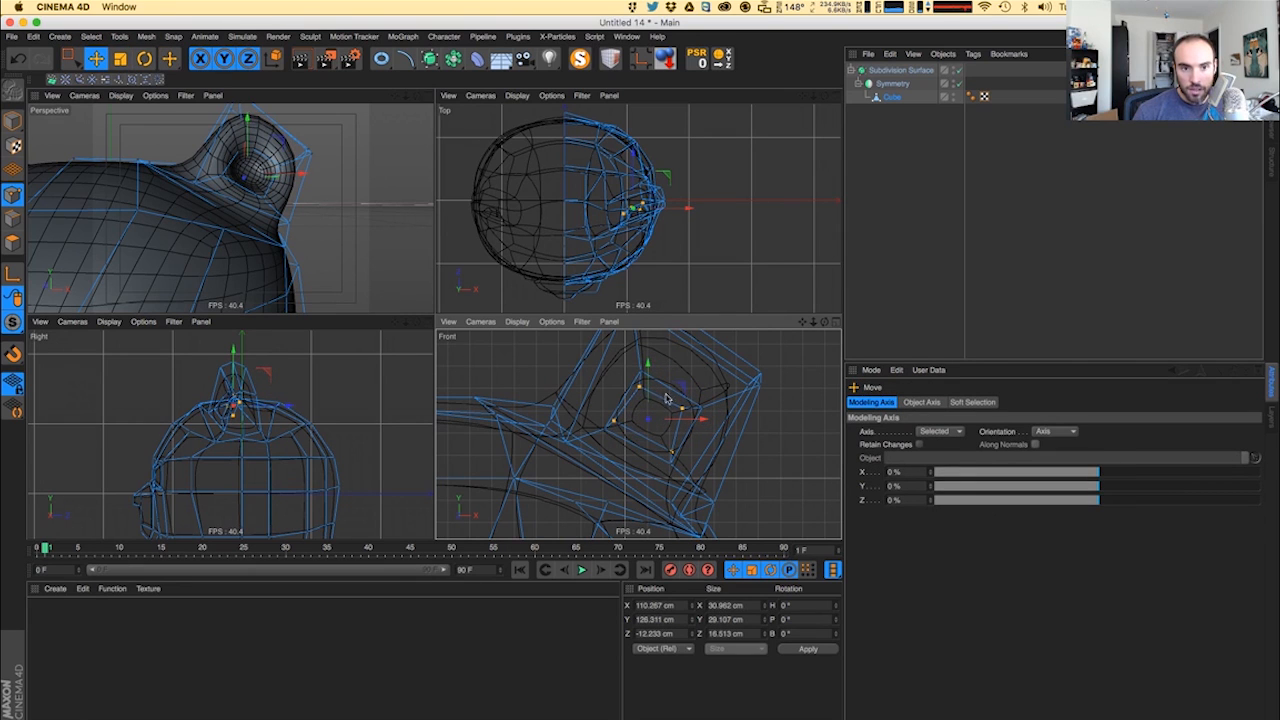
pyautogui.moveTo(283, 406); pyautogui.dragTo(274, 406)
pyautogui.press('super+r')
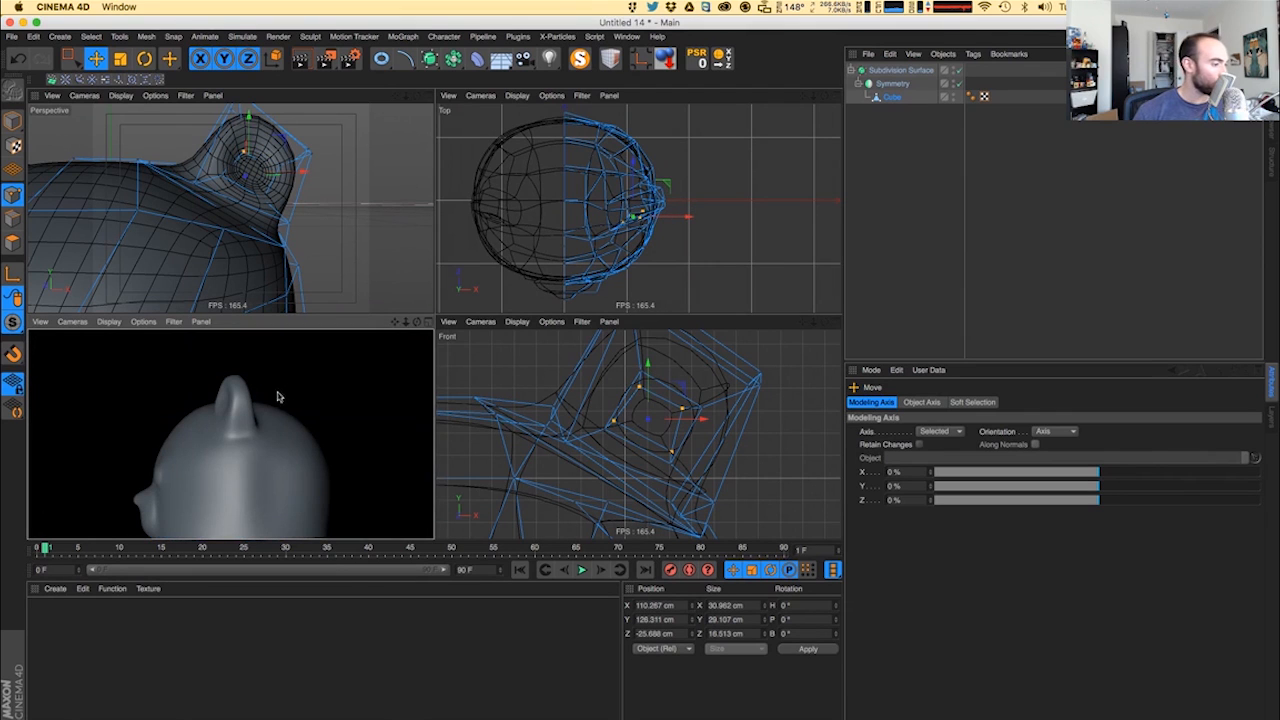
# - Select the two lower points of the ear's inner face and pull them inward in the front view
pyautogui.click(216, 177)
pyautogui.keyDown('shift'); pyautogui.click(265, 201); pyautogui.keyUp('shift')
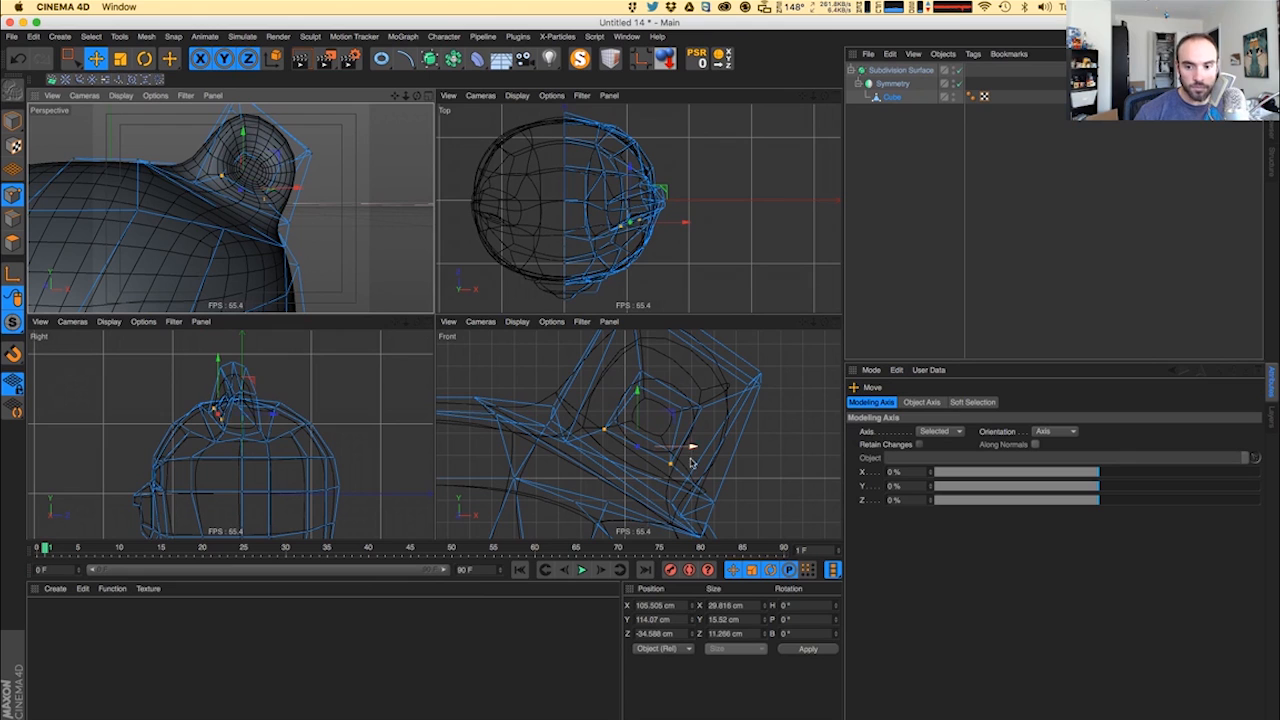
pyautogui.moveTo(672, 418); pyautogui.dragTo(645, 440)
# - Move the ear's outer base point inward to about X 127 cm, Y 87 cm, and check the reference image in Chrome
pyautogui.click(565, 444)
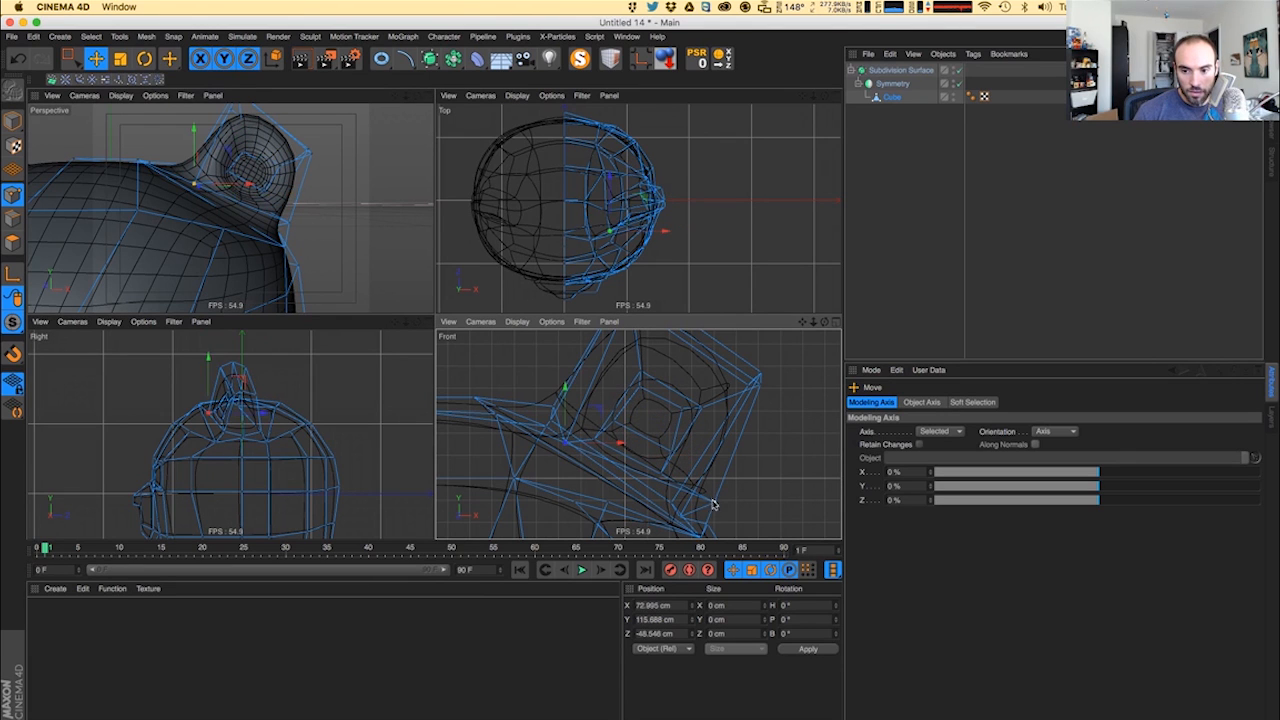
pyautogui.click(712, 502)
pyautogui.moveTo(762, 480); pyautogui.dragTo(735, 485)
pyautogui.moveTo(202, 219)
pyautogui.keyDown('alt'); pyautogui.mouseDown()
pyautogui.moveTo(45, 220)
pyautogui.moveTo(185, 222)
pyautogui.mouseUp(); pyautogui.keyUp('alt')
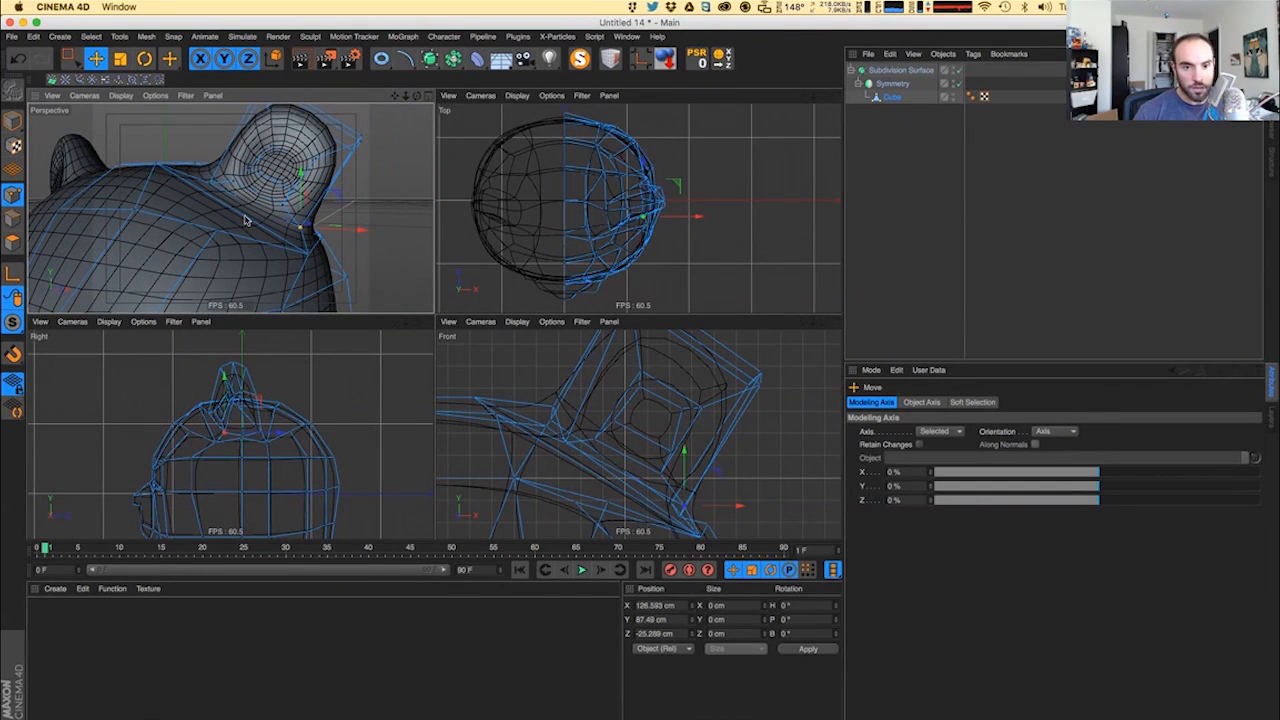
pyautogui.press('super+Tab')
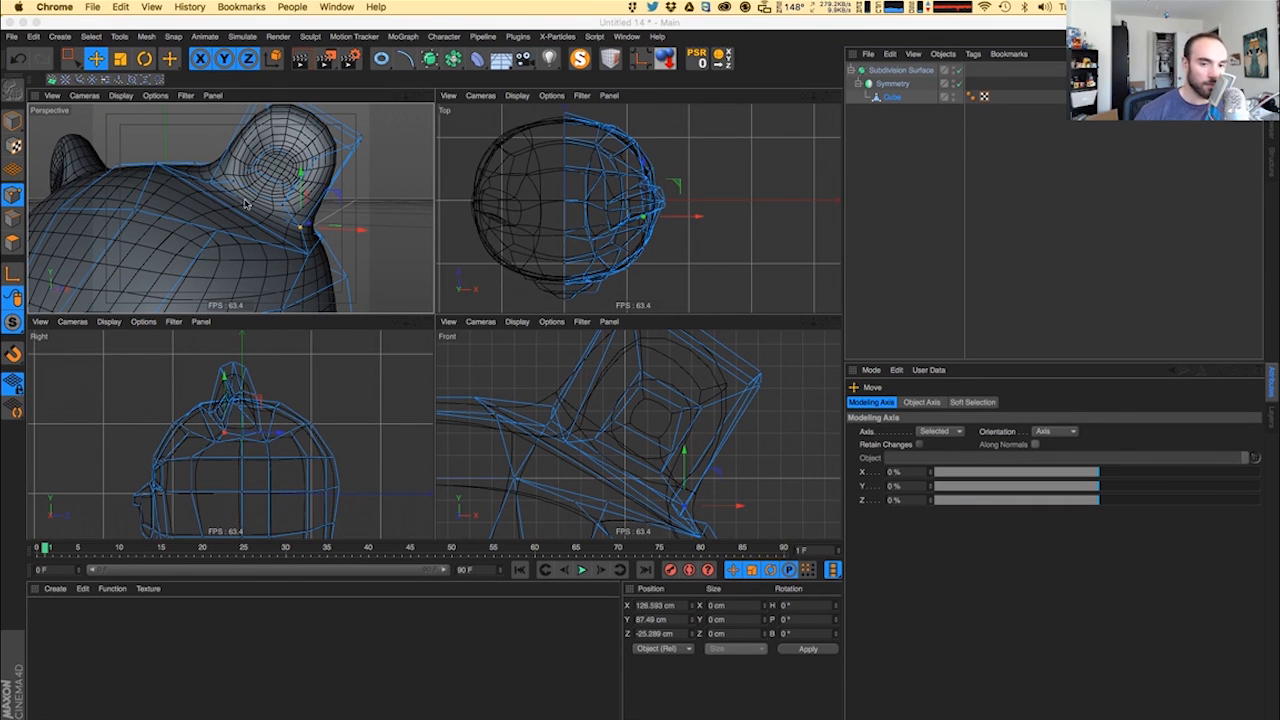
pyautogui.keyDown('alt'); pyautogui.moveTo(245, 203); pyautogui.dragTo(231, 203); pyautogui.keyUp('alt')
# - Select the points where the ear's inner side meets the head and fine-tune their sideways position in the front view
pyautogui.press('0')
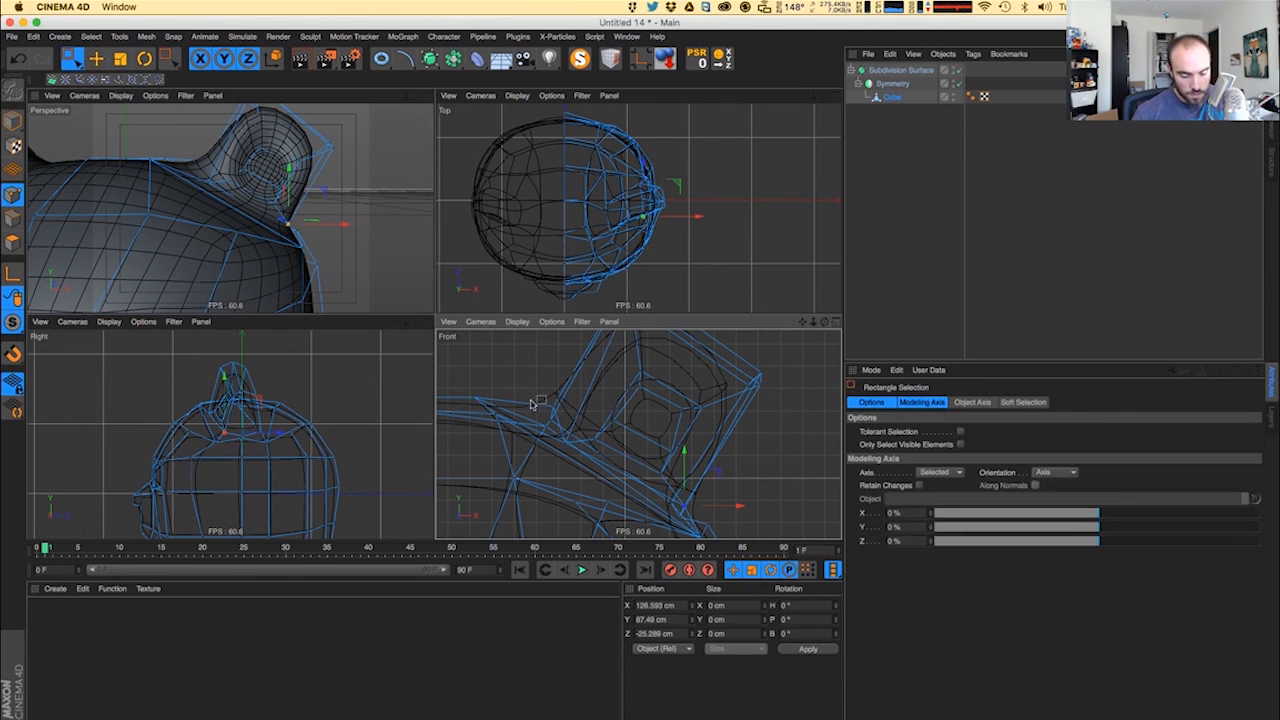
pyautogui.moveTo(526, 373); pyautogui.dragTo(626, 476)
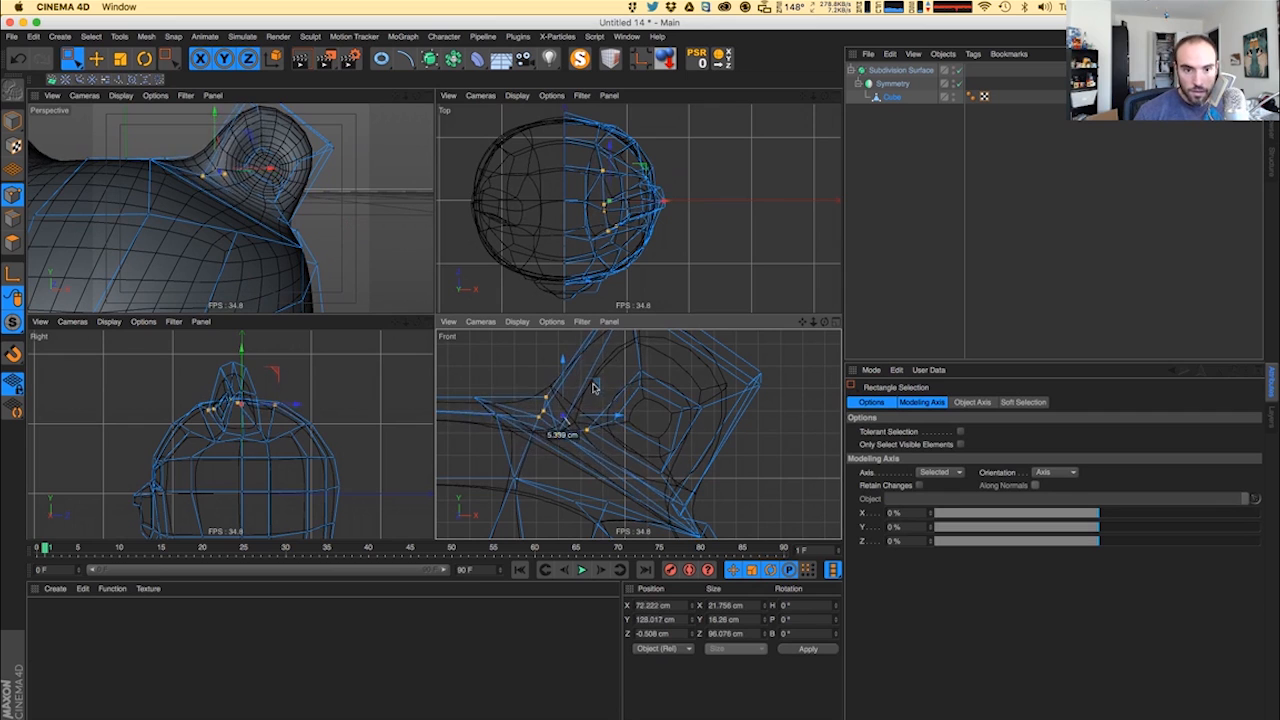
pyautogui.moveTo(593, 388); pyautogui.dragTo(585, 386)
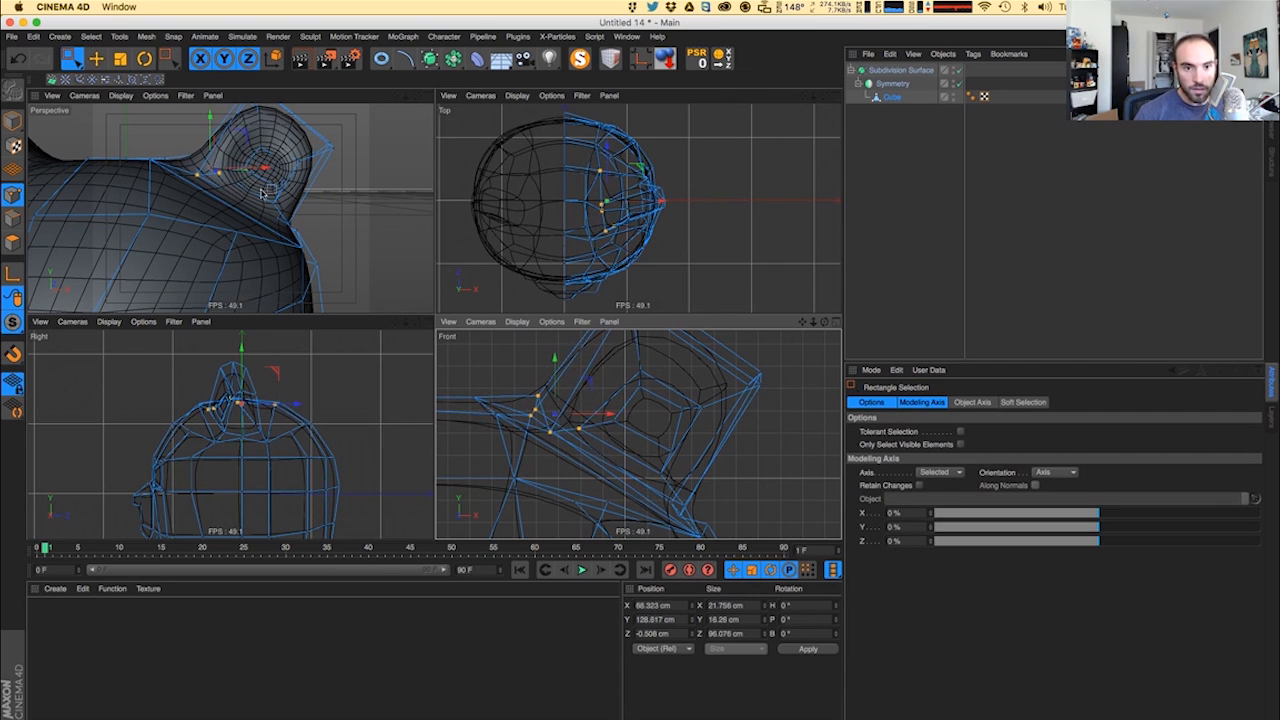
pyautogui.moveTo(622, 427); pyautogui.dragTo(651, 432)
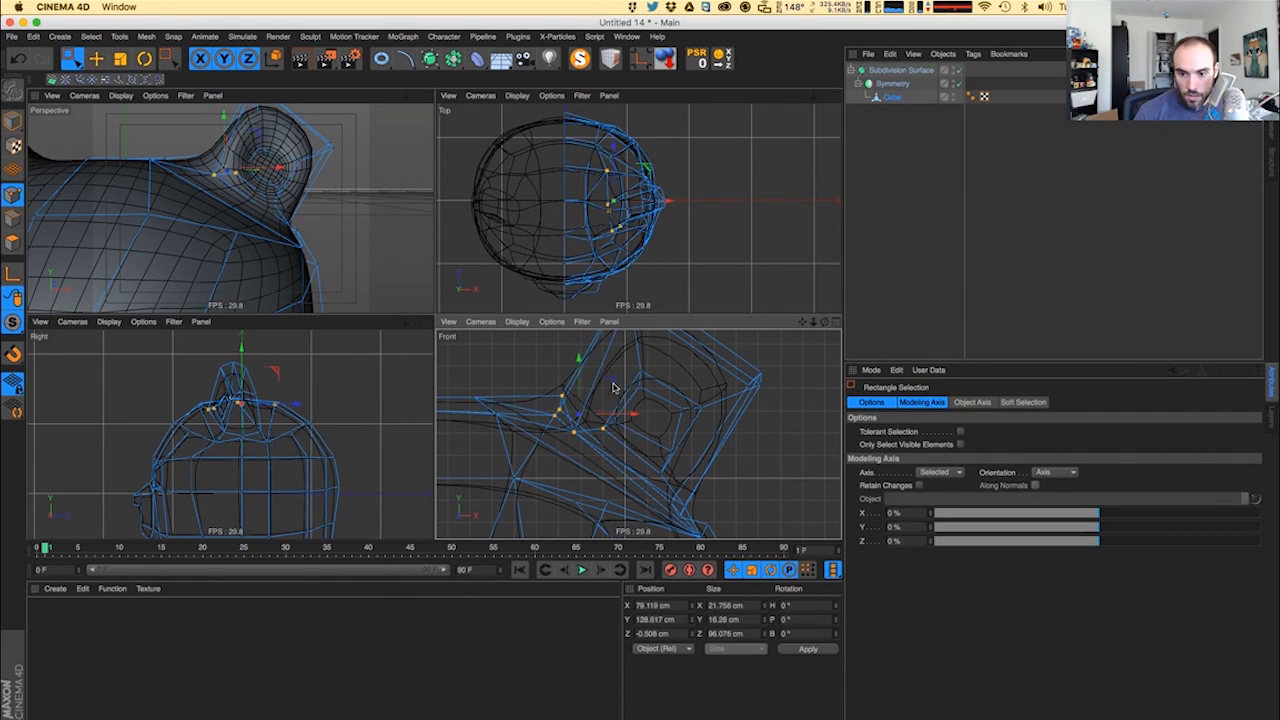
pyautogui.moveTo(614, 388); pyautogui.dragTo(602, 391)
# - Select the two lower points of the ear's inner face and push them slightly back into the ear
pyautogui.moveTo(656, 437); pyautogui.dragTo(679, 457)
pyautogui.press('e')
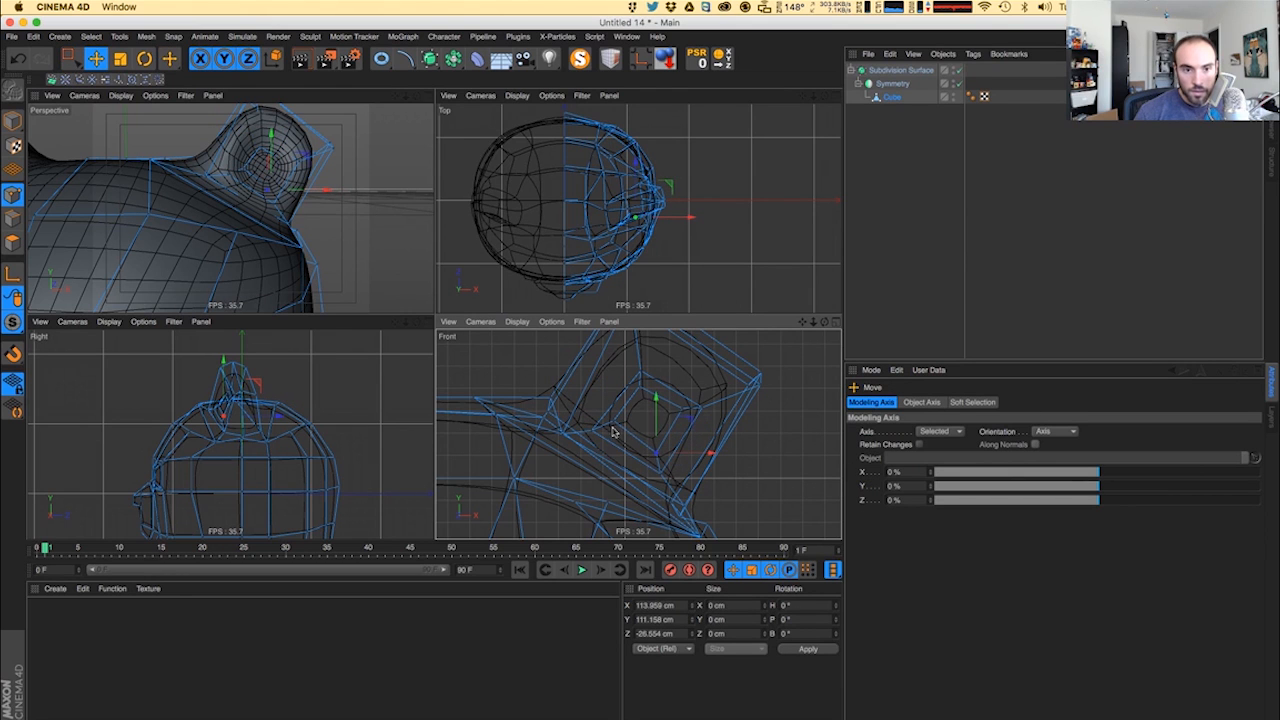
pyautogui.moveTo(614, 432); pyautogui.dragTo(614, 446)
pyautogui.keyDown('alt'); pyautogui.moveTo(290, 200); pyautogui.dragTo(160, 205); pyautogui.keyUp('alt')
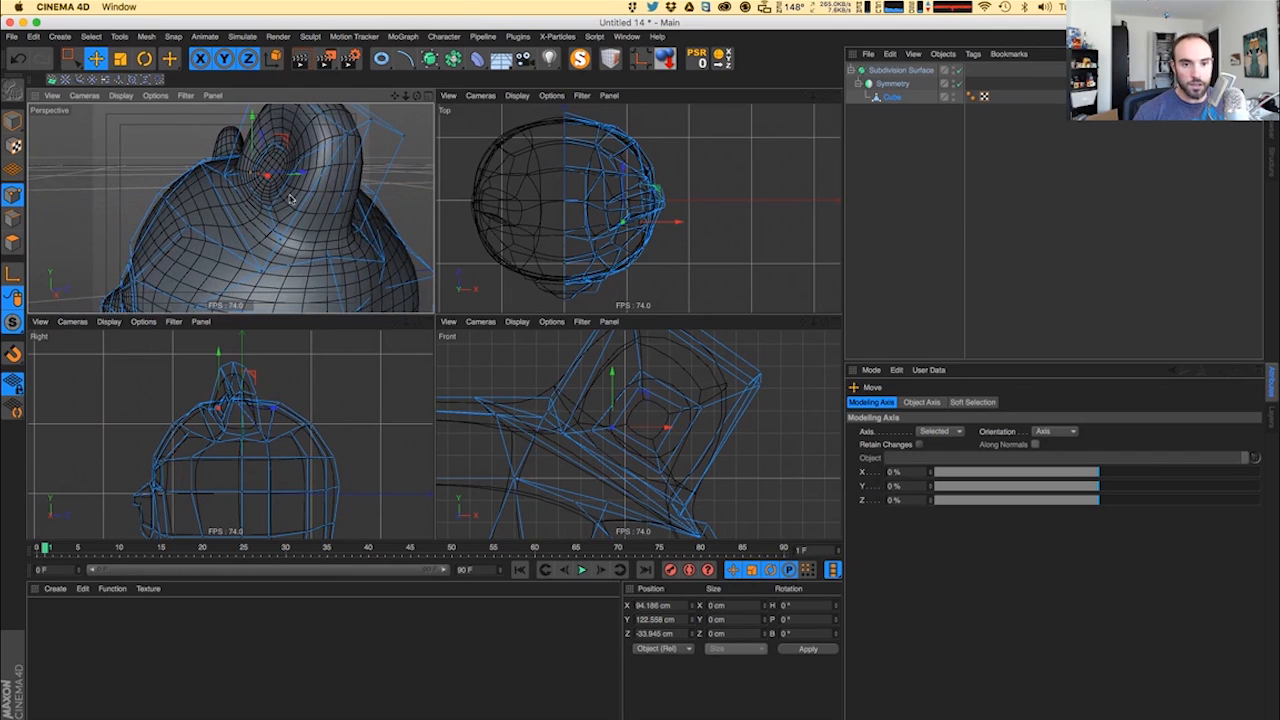
pyautogui.keyDown('shift'); pyautogui.click(272, 205); pyautogui.keyUp('shift')
pyautogui.click(666, 456)
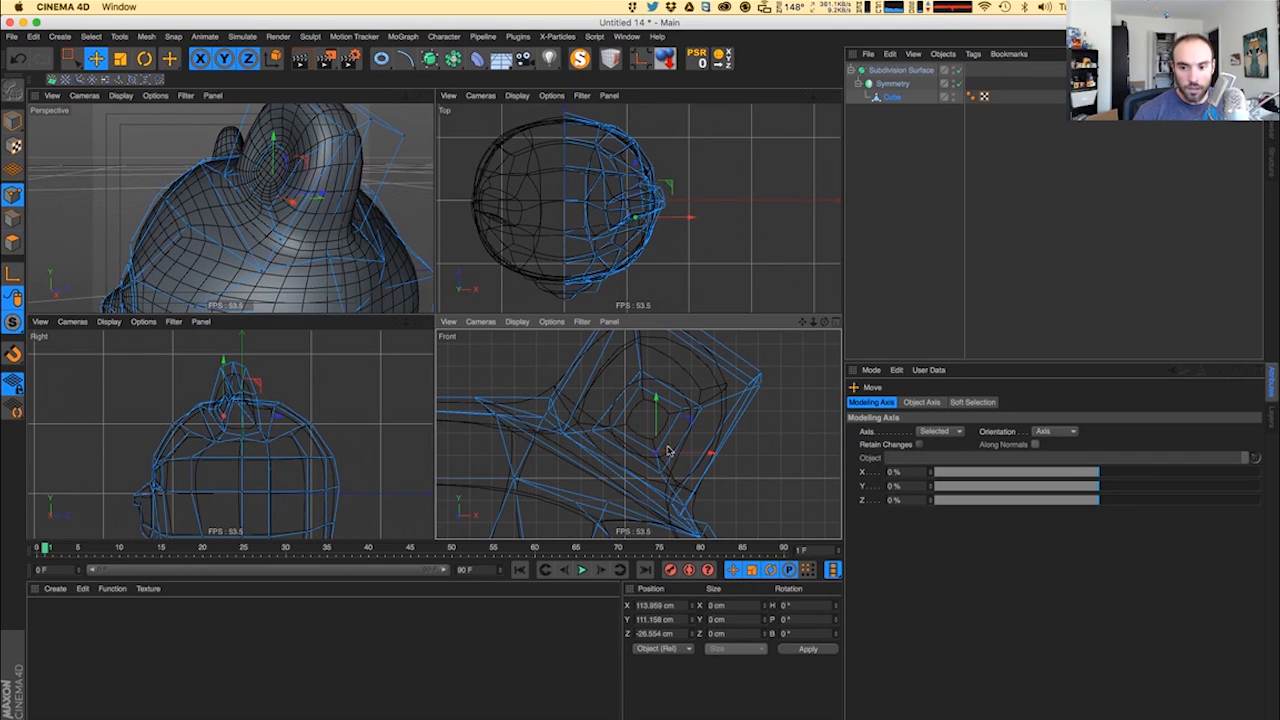
pyautogui.keyDown('shift'); pyautogui.click(613, 429); pyautogui.keyUp('shift')
pyautogui.moveTo(288, 183); pyautogui.dragTo(300, 186)
# - Select the inner ear's lower point on the head side and nudge it to about X 94 cm, Y 121 cm
pyautogui.moveTo(292, 192)
pyautogui.keyDown('alt'); pyautogui.mouseDown()
pyautogui.moveTo(259, 221)
pyautogui.moveTo(308, 201)
pyautogui.moveTo(196, 213)
pyautogui.moveTo(222, 201)
pyautogui.moveTo(312, 207)
pyautogui.moveTo(270, 185)
pyautogui.moveTo(298, 186)
pyautogui.mouseUp(); pyautogui.keyUp('alt')
pyautogui.click(267, 212)
pyautogui.click(245, 181)
pyautogui.keyDown('alt'); pyautogui.moveTo(208, 194); pyautogui.dragTo(152, 205); pyautogui.keyUp('alt')
pyautogui.click(231, 186)
pyautogui.moveTo(278, 183); pyautogui.dragTo(299, 219)
pyautogui.click(256, 180)
# - Render the head from the front and compare the ears with the gummy bear reference in Chrome
pyautogui.keyDown('alt'); pyautogui.moveTo(302, 222); pyautogui.dragTo(266, 243, button='right'); pyautogui.keyUp('alt')
pyautogui.keyDown('alt'); pyautogui.moveTo(266, 243); pyautogui.dragTo(297, 191, button='middle'); pyautogui.keyUp('alt')
pyautogui.press('super+r')
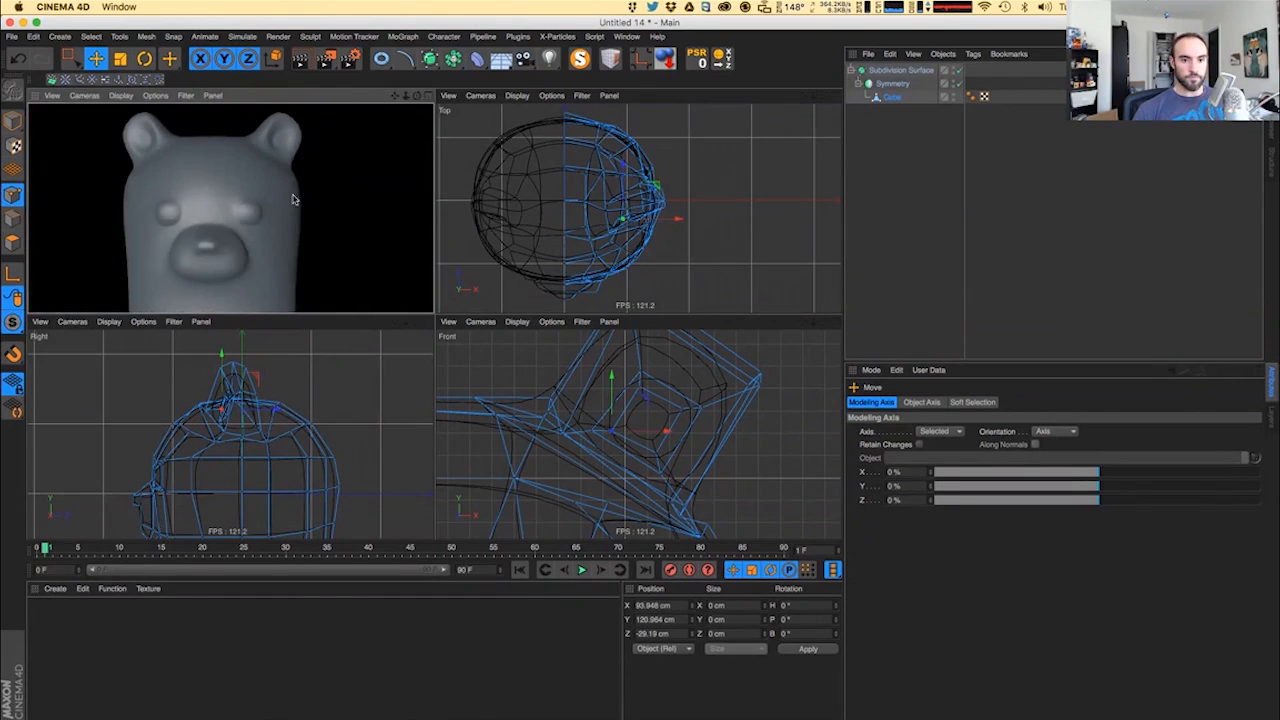
pyautogui.keyDown('alt'); pyautogui.moveTo(298, 199); pyautogui.dragTo(266, 212, button='right'); pyautogui.keyUp('alt')
pyautogui.press('super+Tab')
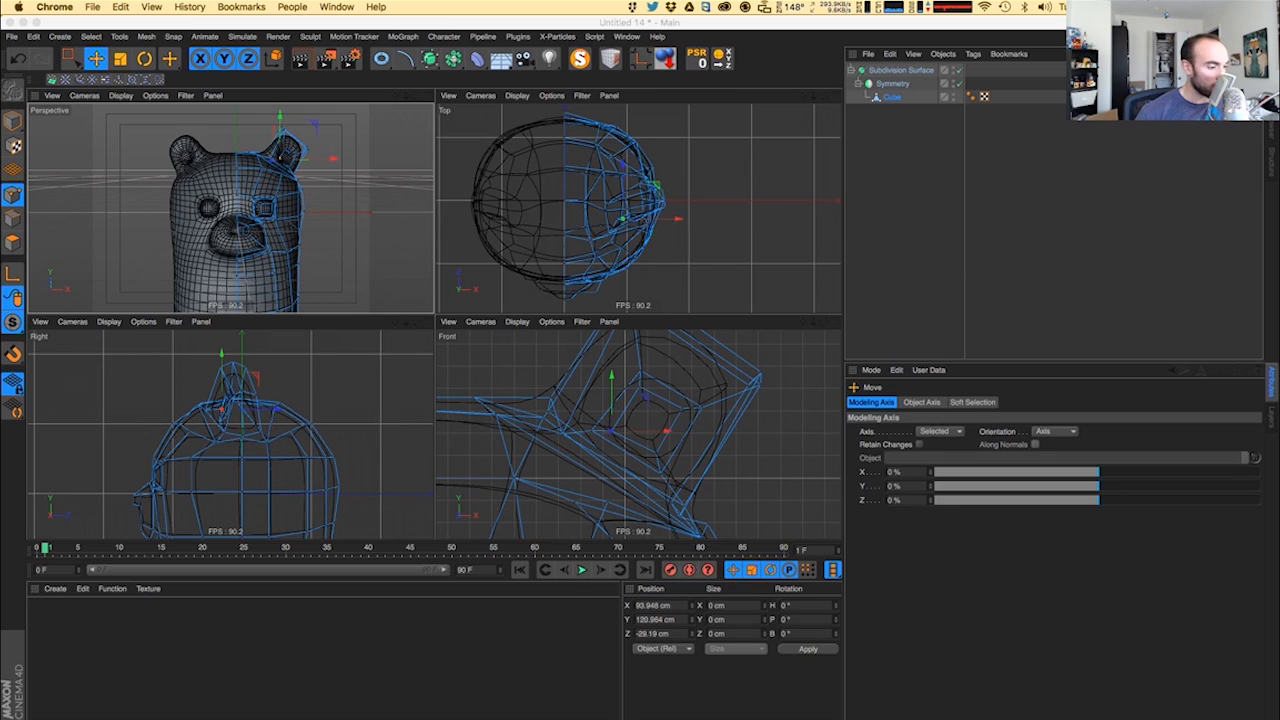
# - With Rectangle Selection, select the points along the head's outer side in the front view and move them slightly inward
pyautogui.keyDown('alt'); pyautogui.moveTo(289, 210); pyautogui.dragTo(250, 231, button='right'); pyautogui.keyUp('alt')
pyautogui.keyDown('alt'); pyautogui.moveTo(250, 231); pyautogui.dragTo(226, 193, button='middle'); pyautogui.keyUp('alt')
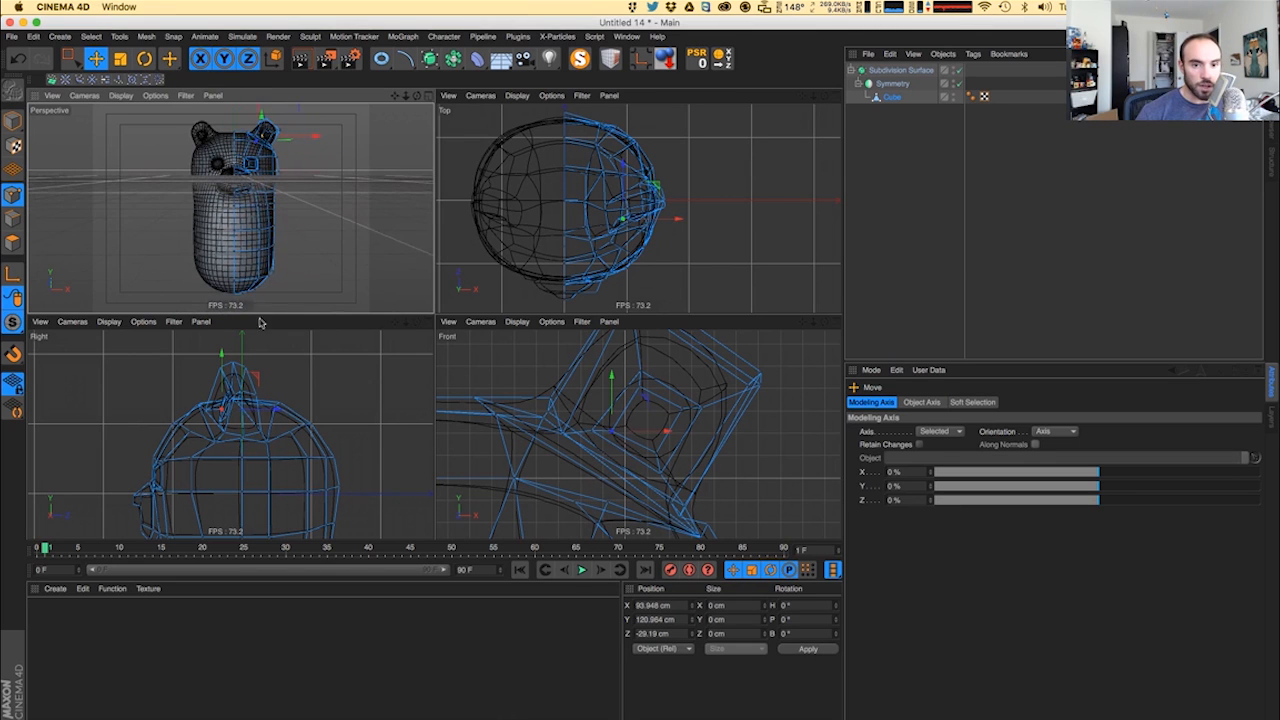
pyautogui.keyDown('alt'); pyautogui.moveTo(637, 460); pyautogui.dragTo(598, 441, button='right'); pyautogui.keyUp('alt')
pyautogui.keyDown('alt'); pyautogui.moveTo(598, 441); pyautogui.dragTo(625, 372, button='middle'); pyautogui.keyUp('alt')
pyautogui.keyDown('alt'); pyautogui.moveTo(613, 434); pyautogui.dragTo(606, 432, button='right'); pyautogui.keyUp('alt')
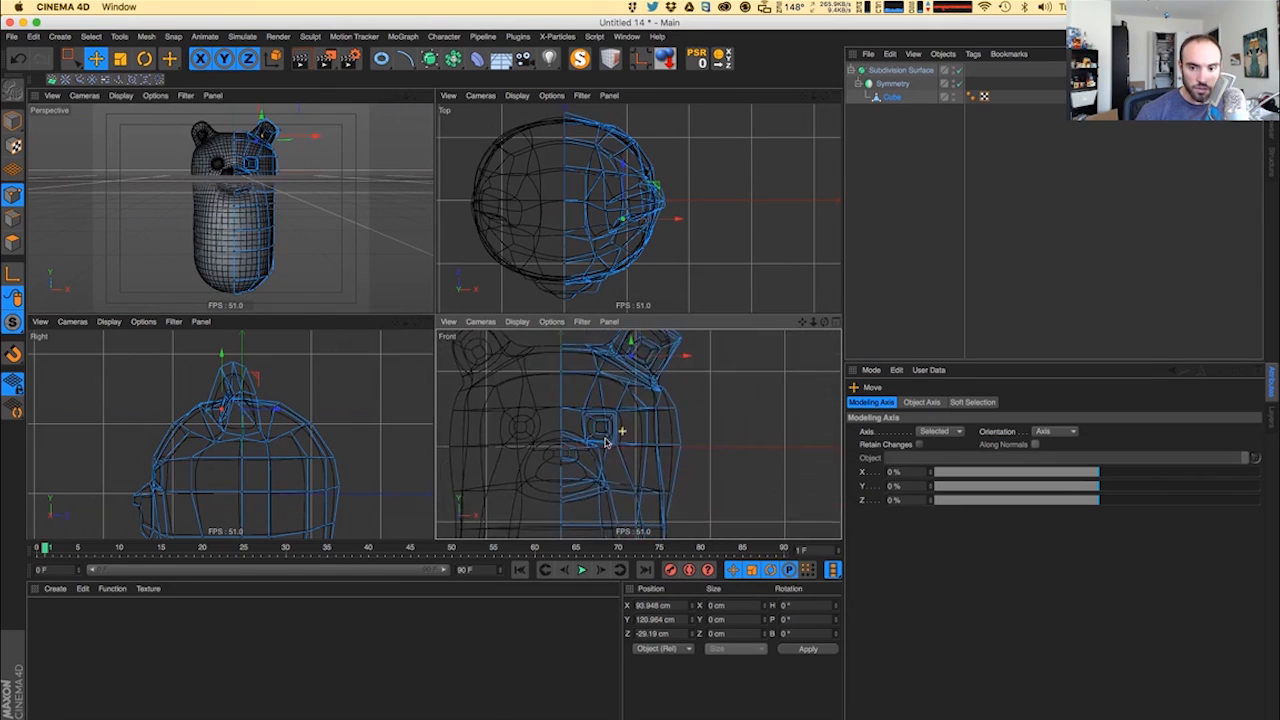
pyautogui.keyDown('alt'); pyautogui.moveTo(606, 432); pyautogui.dragTo(612, 397, button='middle'); pyautogui.keyUp('alt')
pyautogui.click(69, 58)
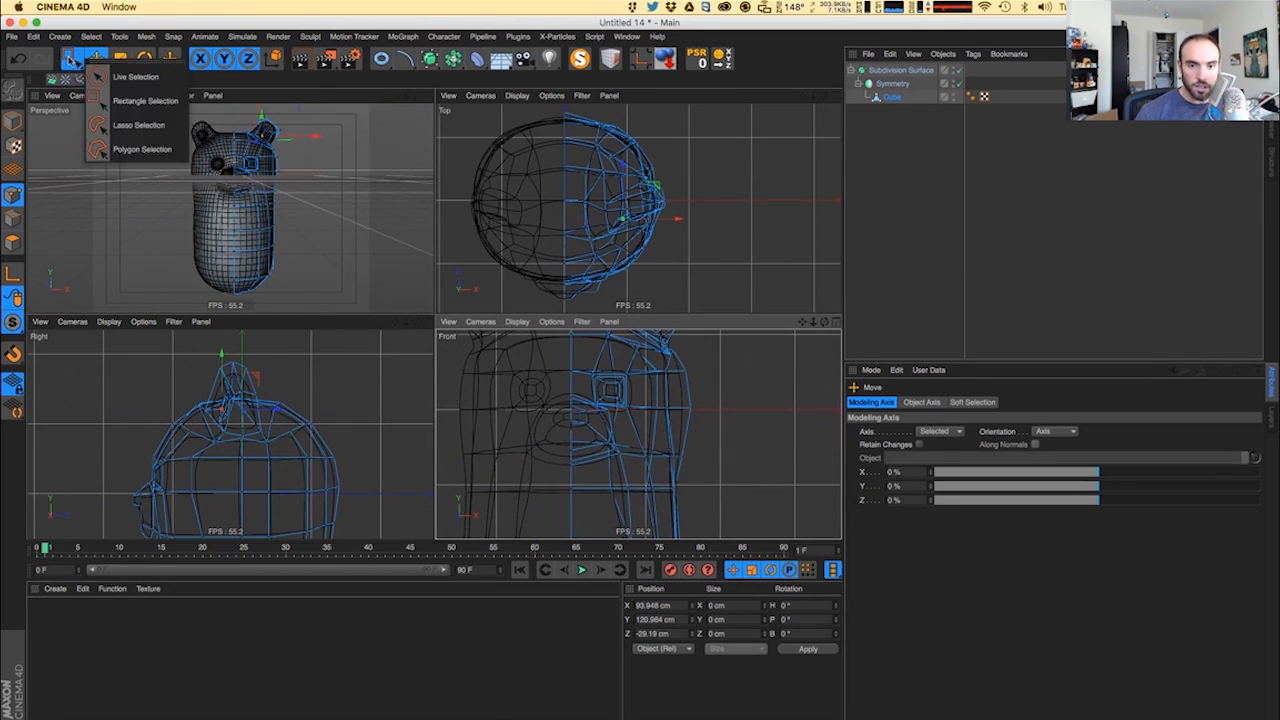
pyautogui.click(152, 76)
pyautogui.click(77, 63)
pyautogui.click(142, 101)
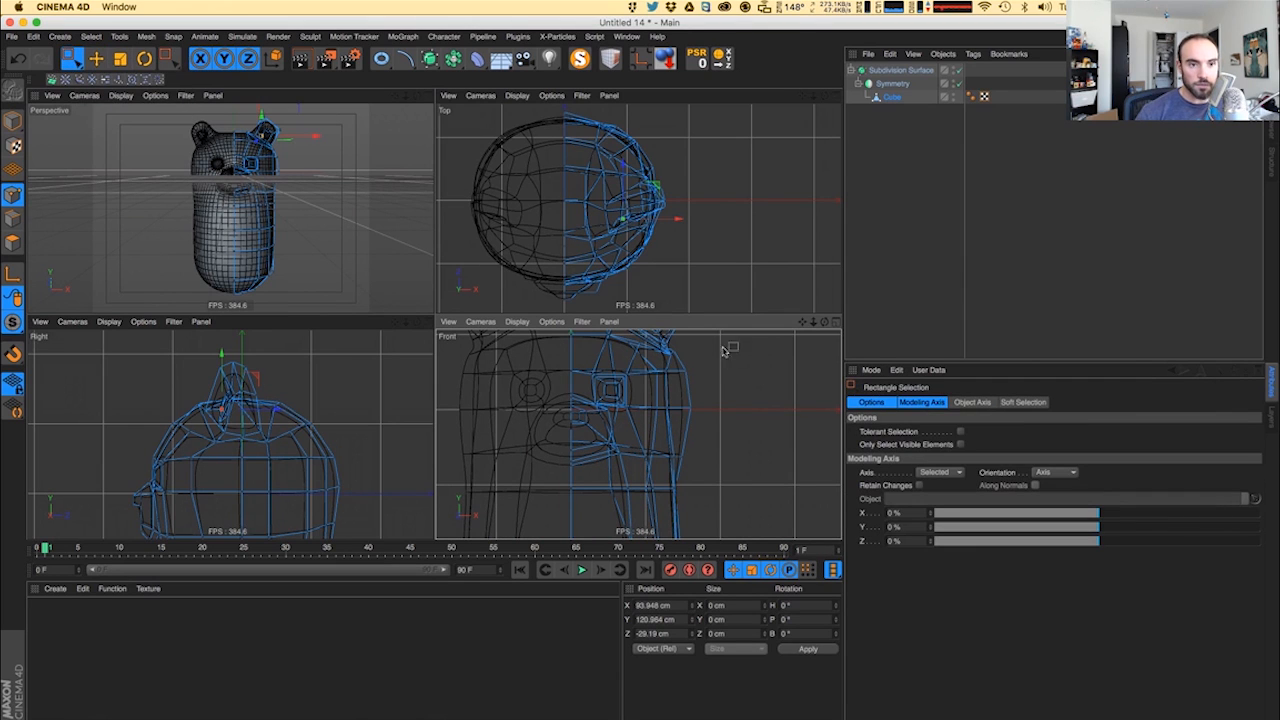
pyautogui.moveTo(718, 348); pyautogui.dragTo(686, 448)
pyautogui.moveTo(737, 391)
pyautogui.mouseDown()
pyautogui.moveTo(722, 398)
pyautogui.moveTo(732, 395)
pyautogui.mouseUp()
# - Select the points on the head's outer side at muzzle level, narrowing the selection to a single point
pyautogui.moveTo(668, 451); pyautogui.dragTo(691, 517)
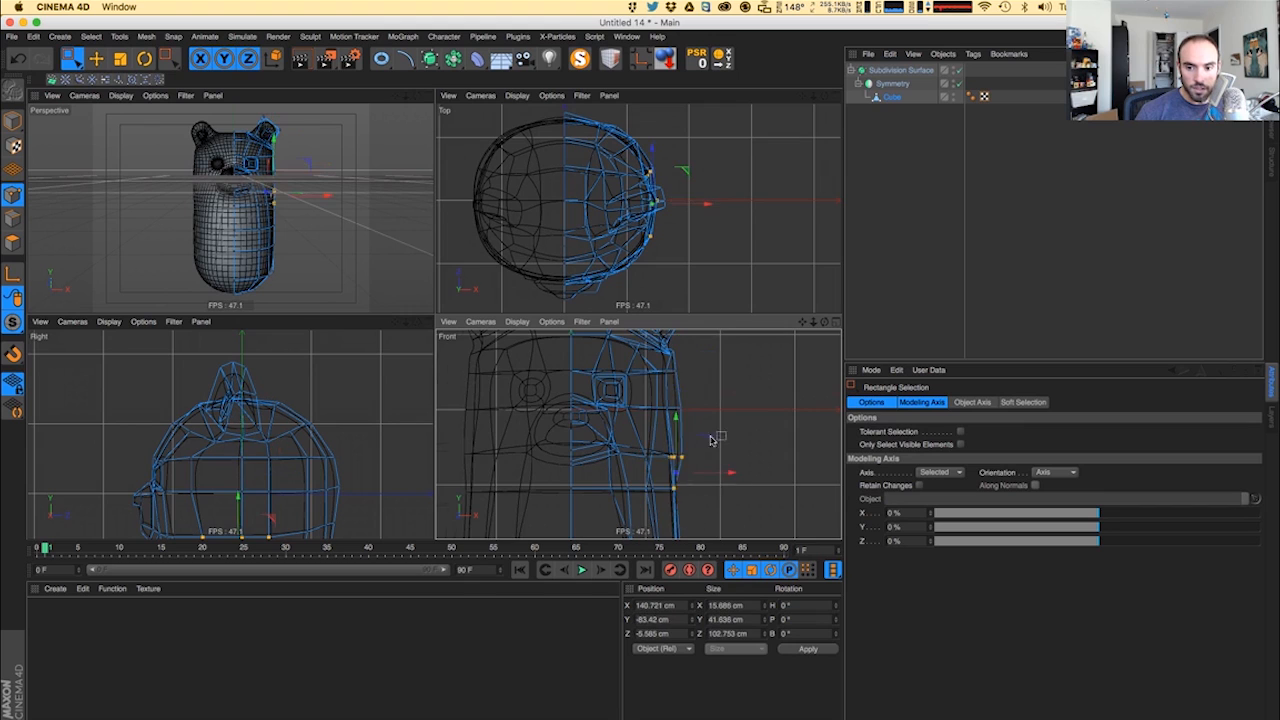
pyautogui.scroll(4, 713, 455)
pyautogui.moveTo(689, 436)
pyautogui.mouseDown()
pyautogui.moveTo(657, 469)
pyautogui.moveTo(690, 461)
pyautogui.mouseUp()
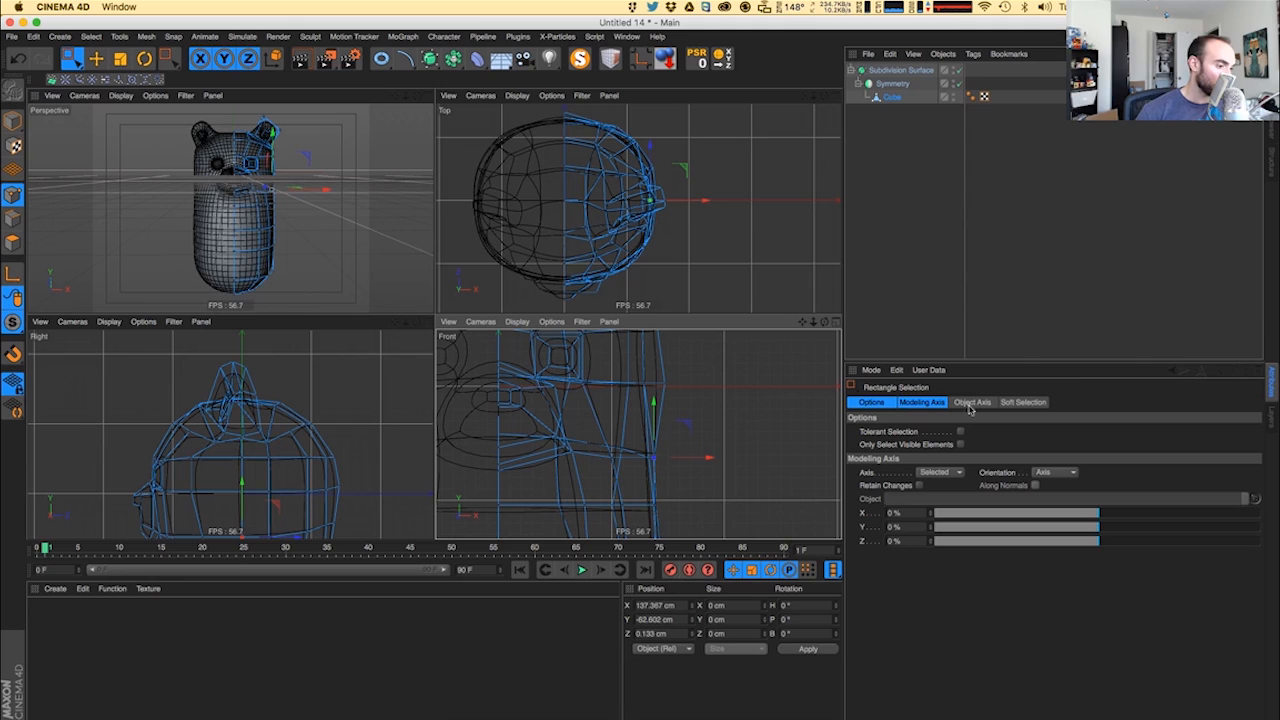
# - Open the front viewport's view settings and bring up its HUD options
pyautogui.press('super+d')
pyautogui.click(872, 370)
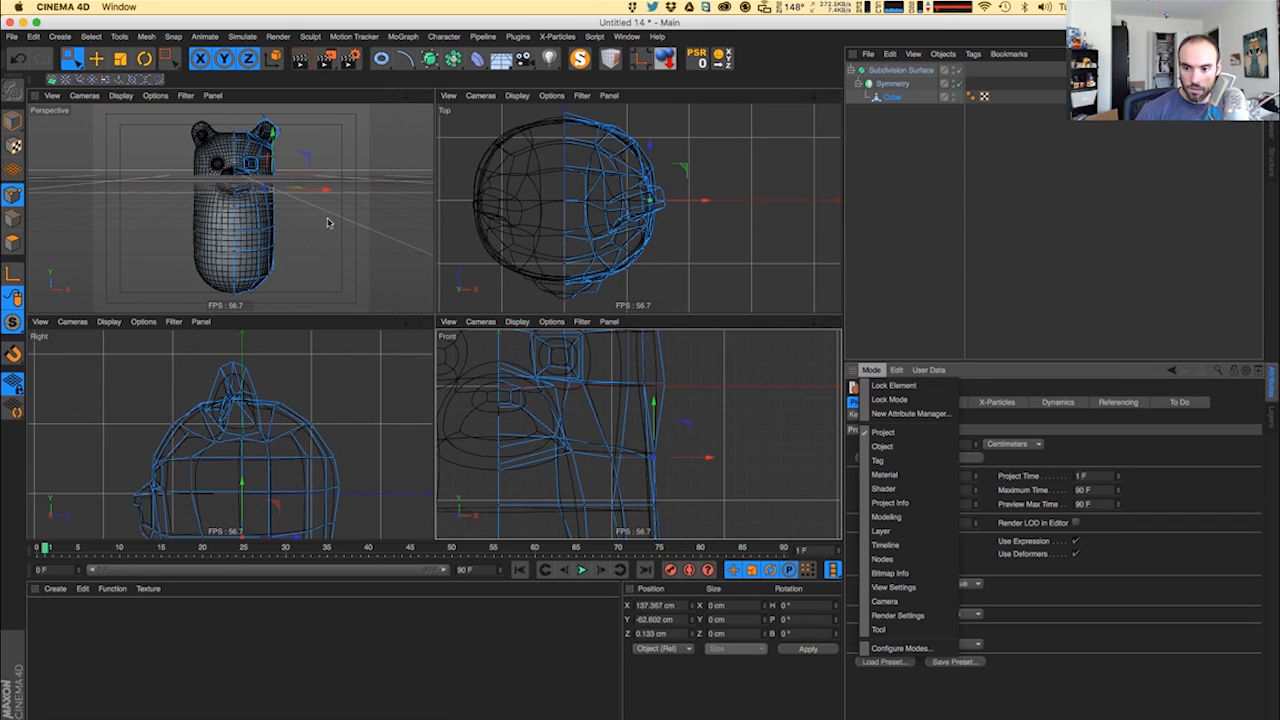
pyautogui.click(872, 370)
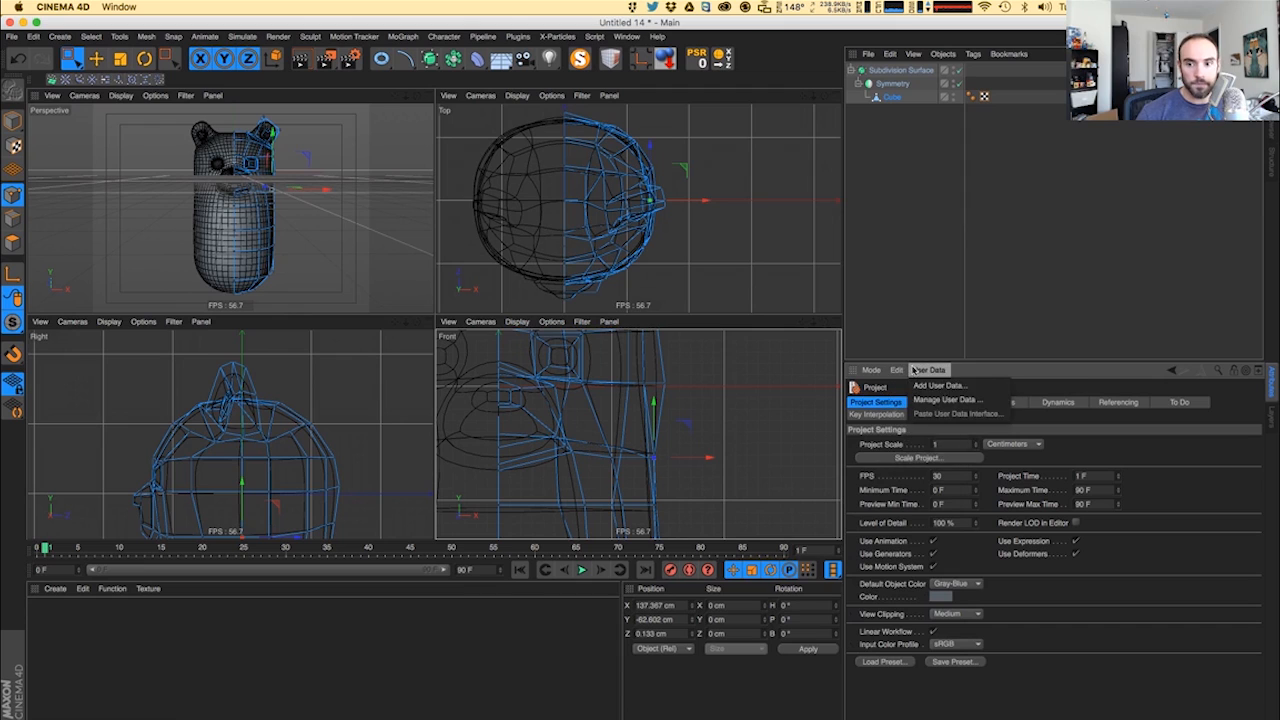
pyautogui.click(878, 372)
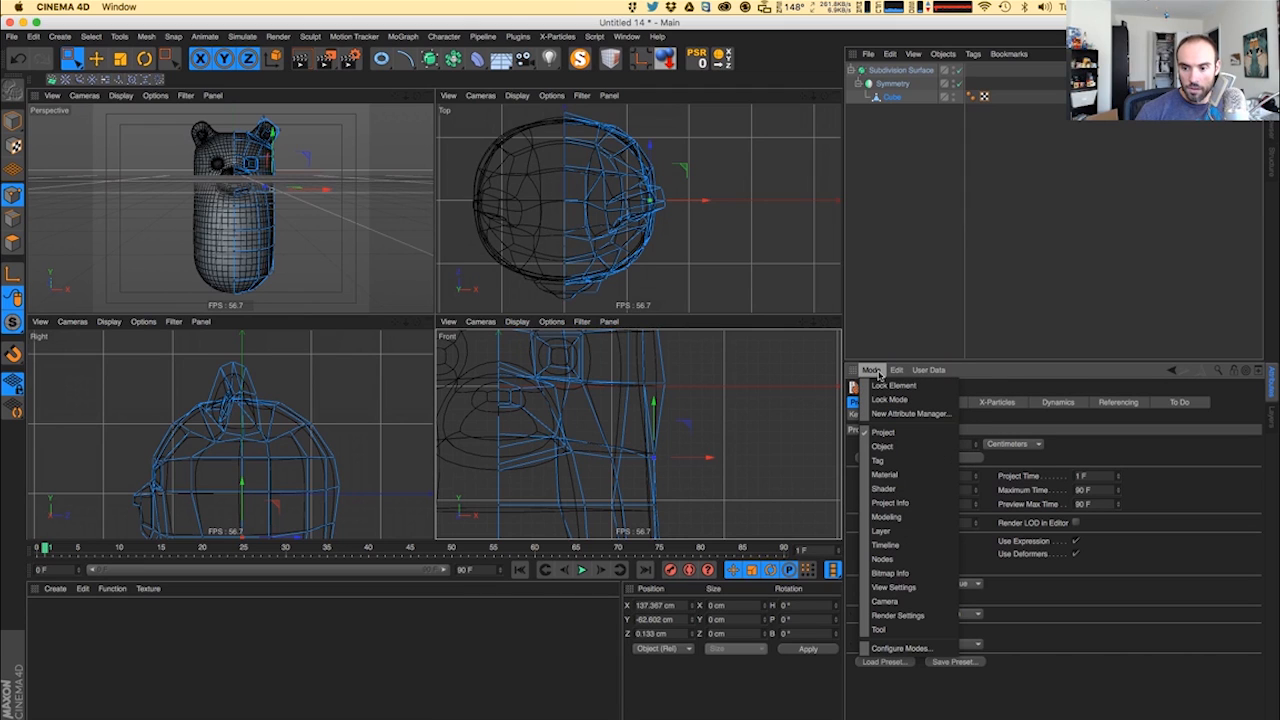
pyautogui.click(914, 588)
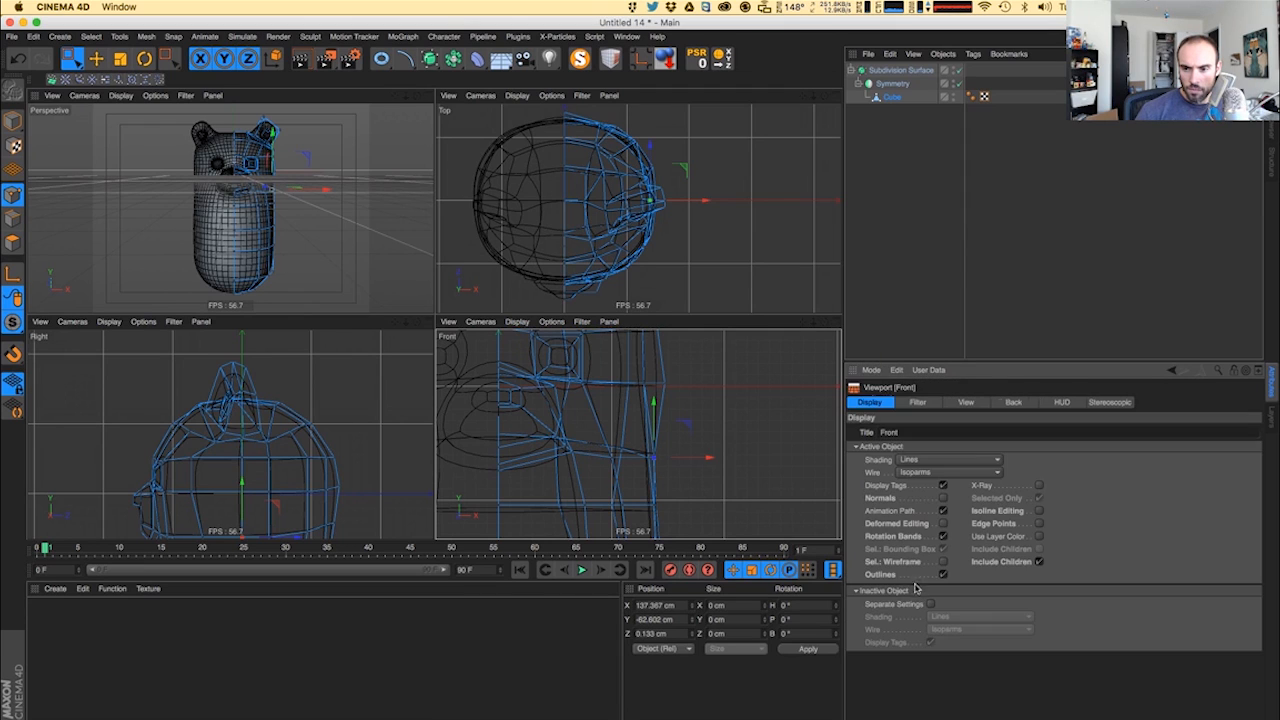
pyautogui.click(968, 404)
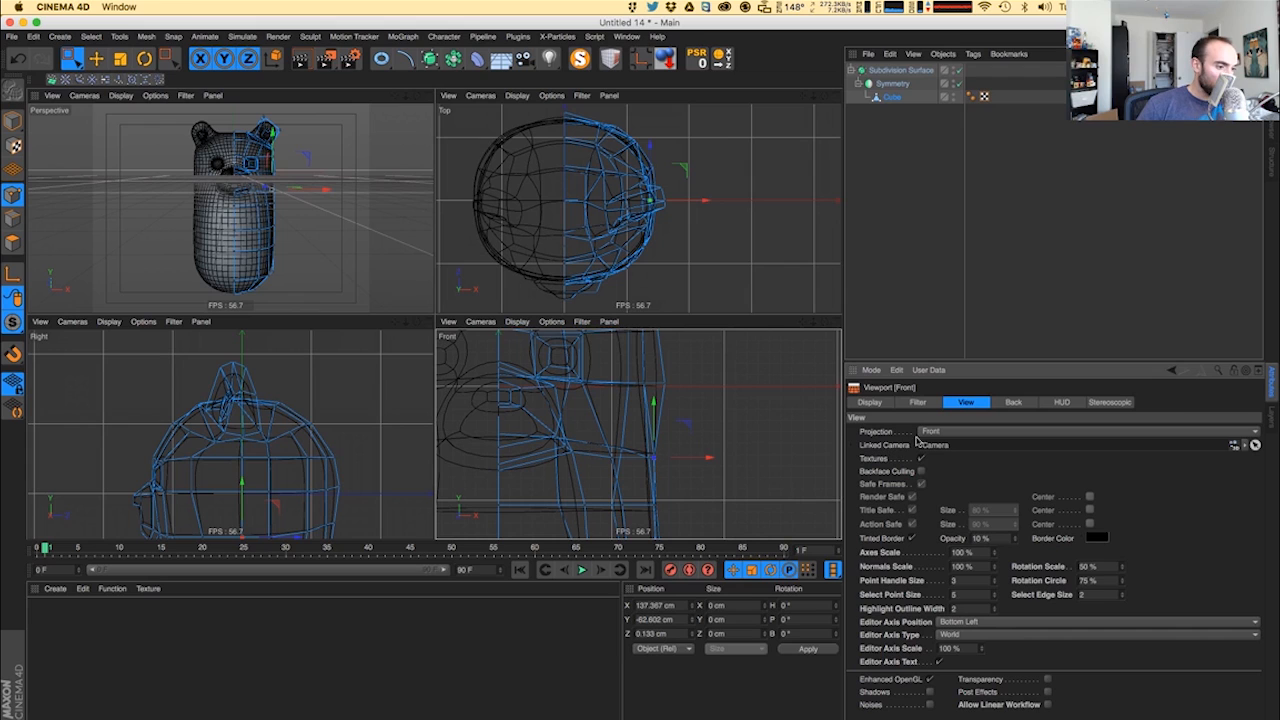
pyautogui.click(916, 402)
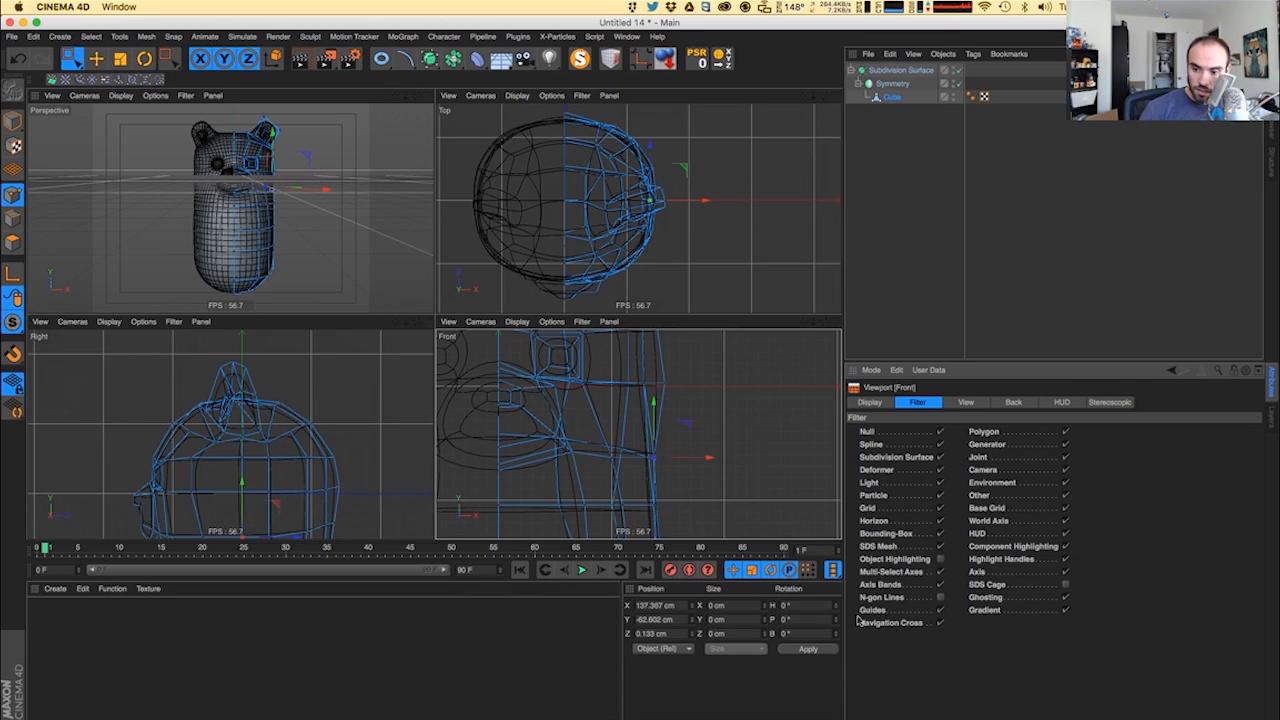
pyautogui.click(1061, 402)
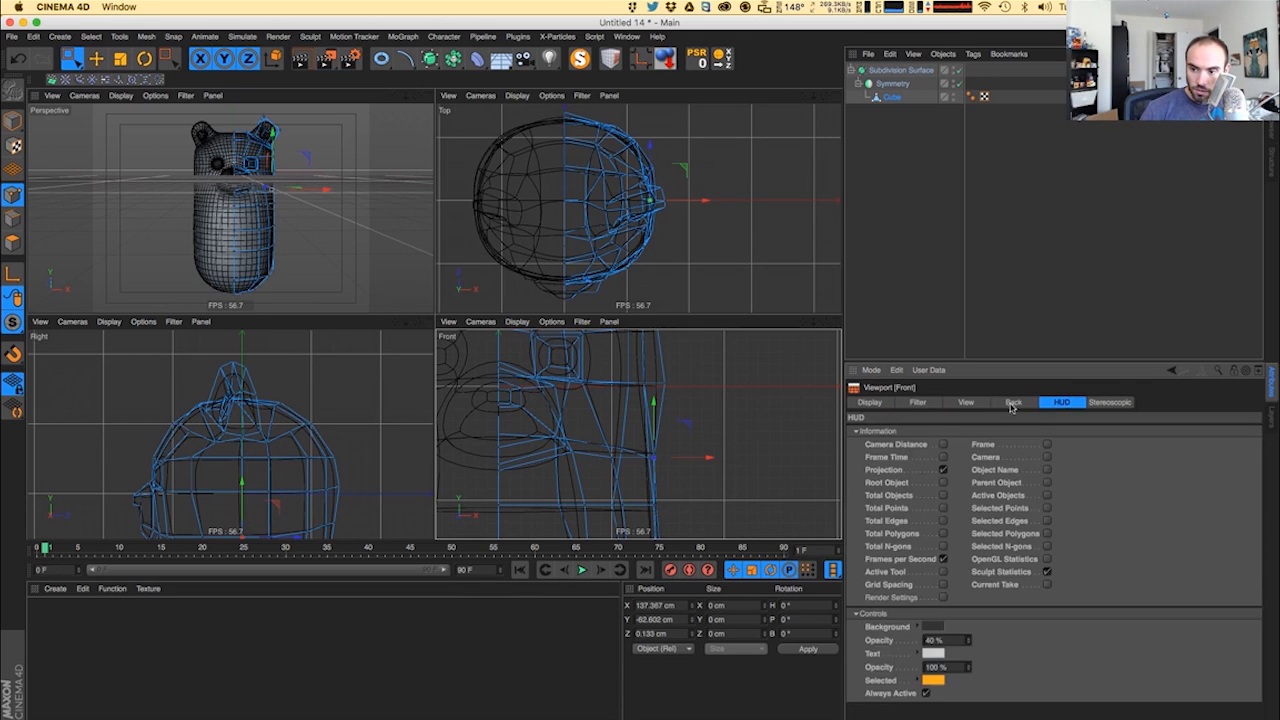
pyautogui.click(966, 402)
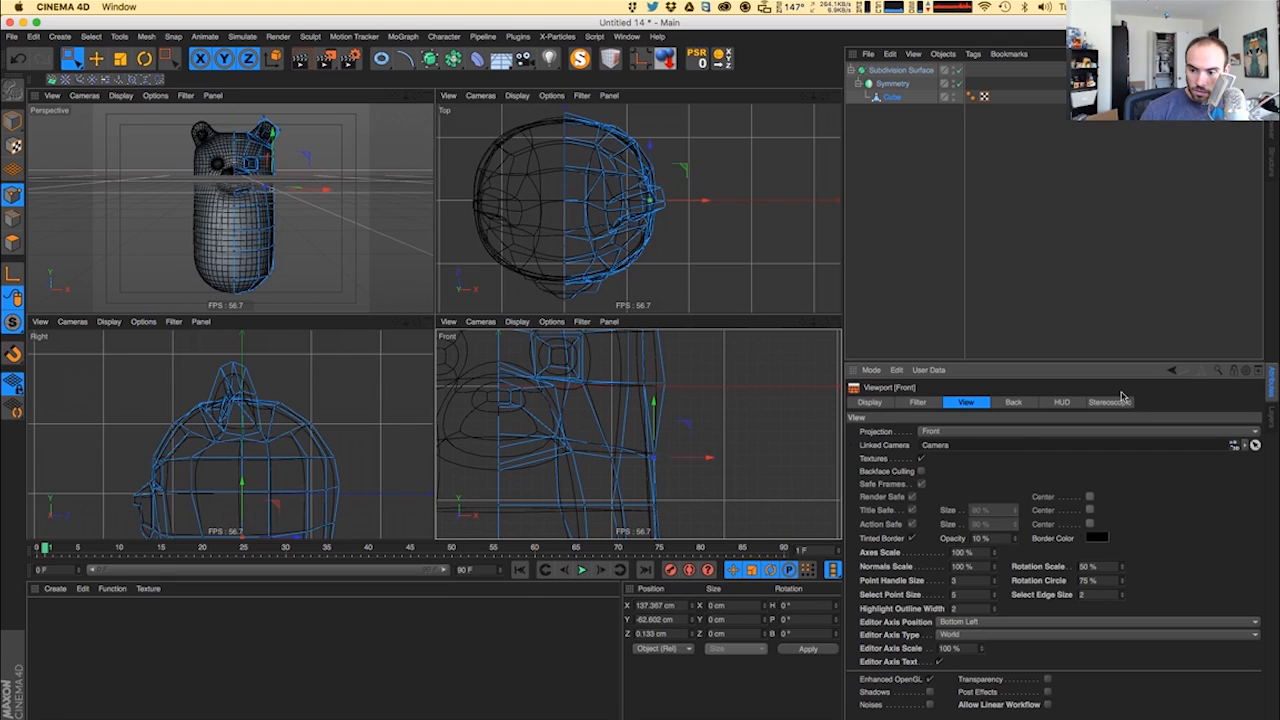
pyautogui.click(1062, 402)
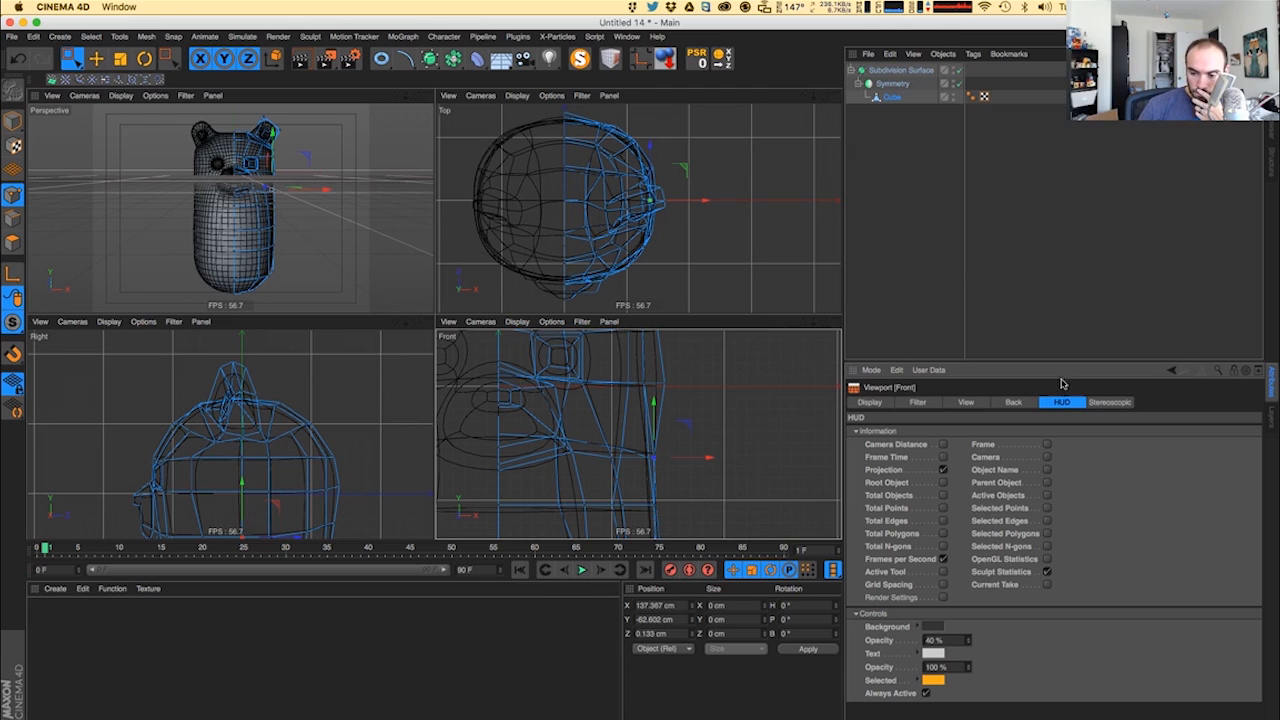
# - Enable the Selected Points, Selected Edges, Selected Polygons and Selected N-gons readouts in the HUD
pyautogui.click(1047, 508)
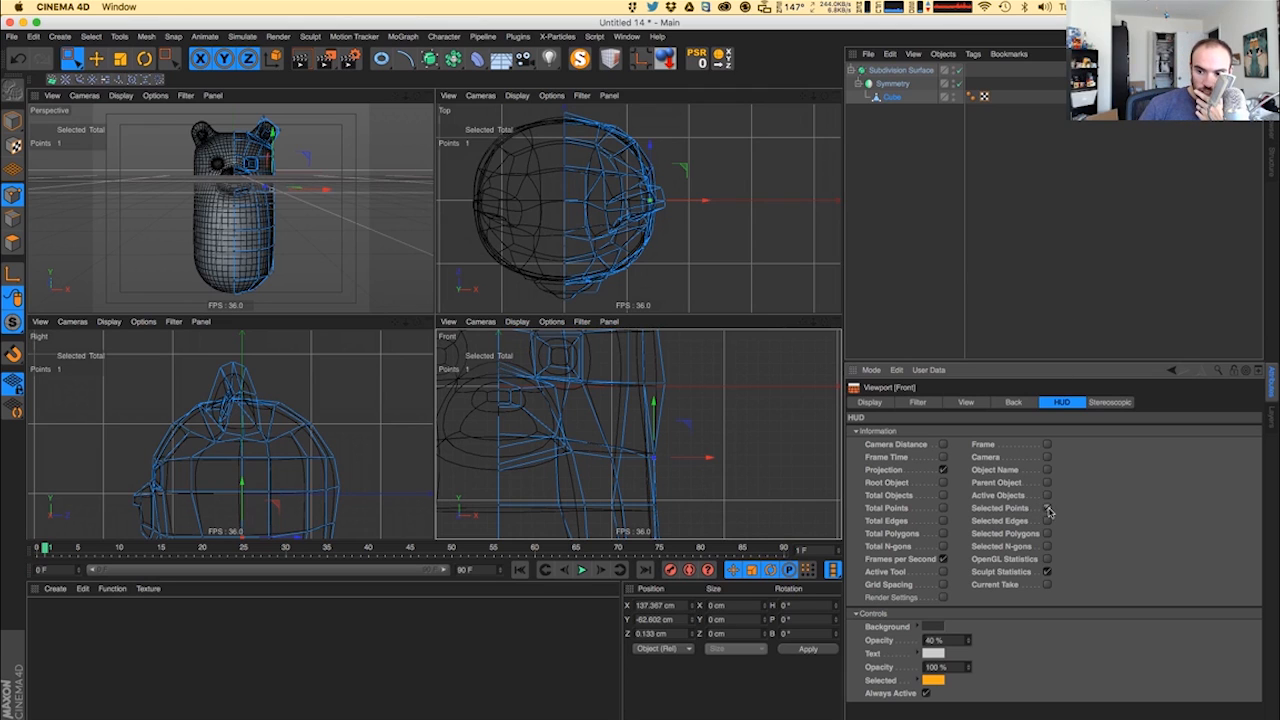
pyautogui.click(1047, 508)
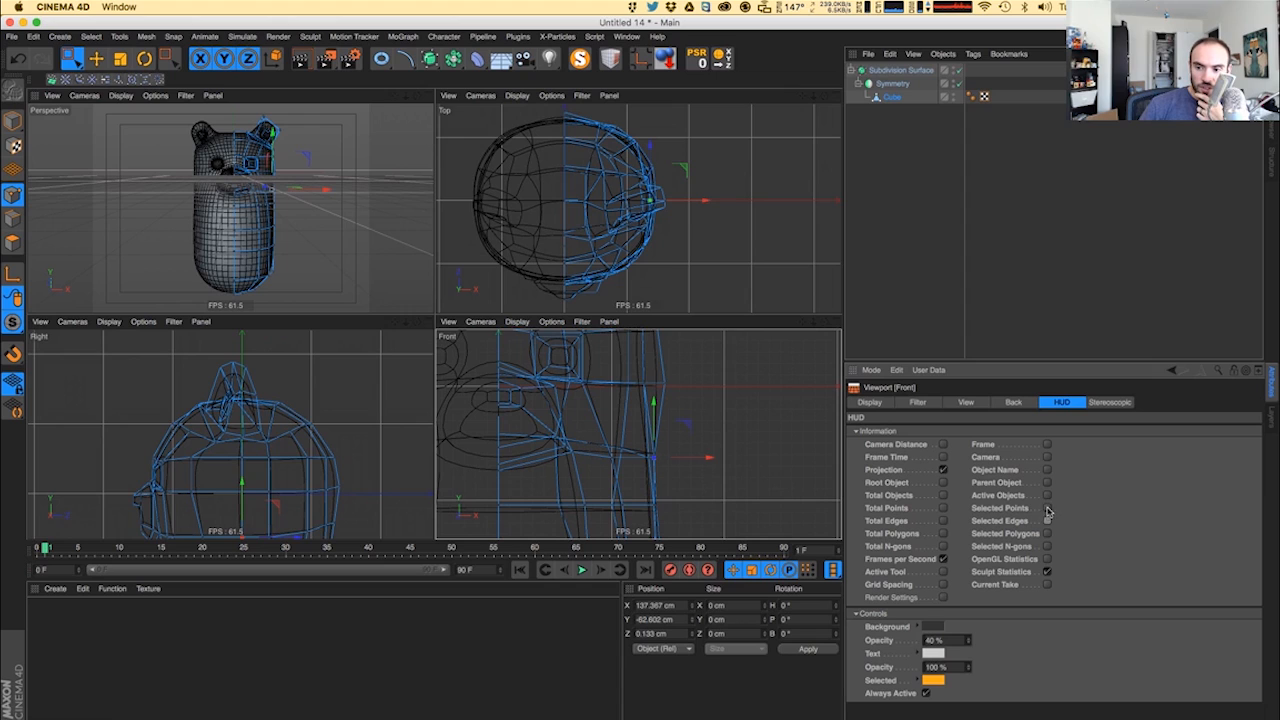
pyautogui.click(1047, 508)
pyautogui.click(1047, 521)
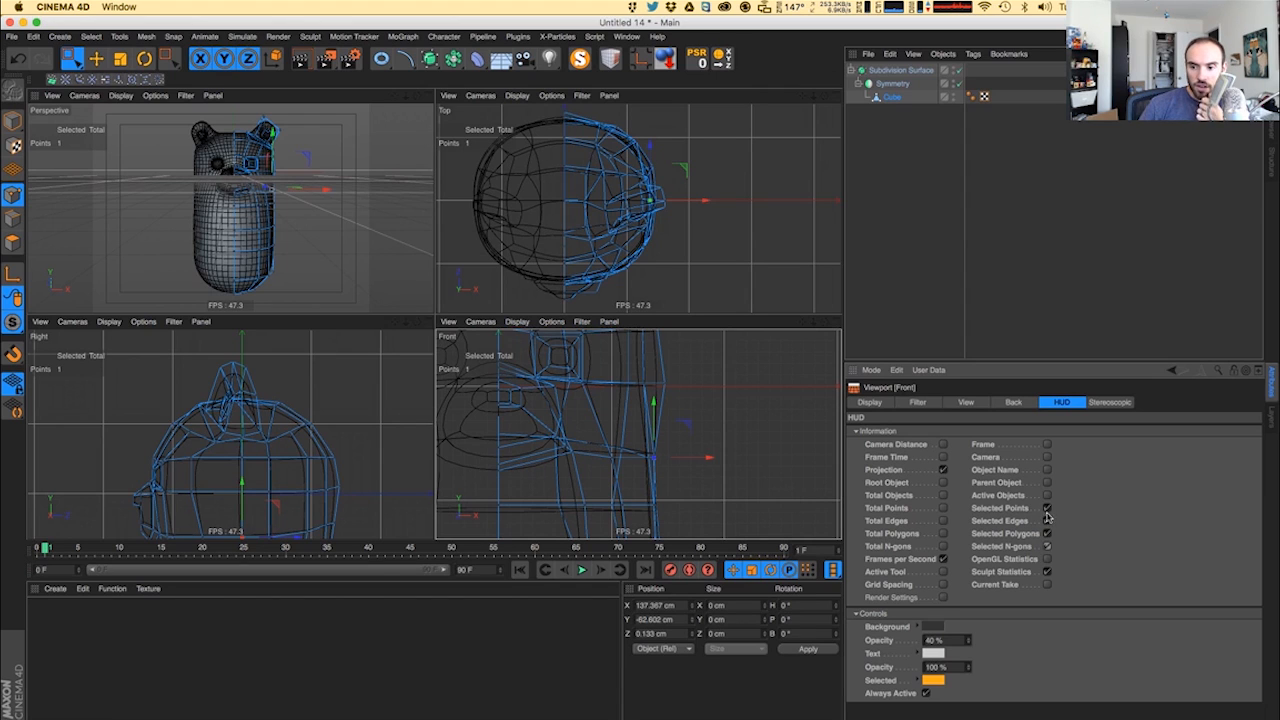
# - Test the selected-point readout with points on the ear, the body and the ear's inner base, ending with nothing selected
pyautogui.click(664, 207)
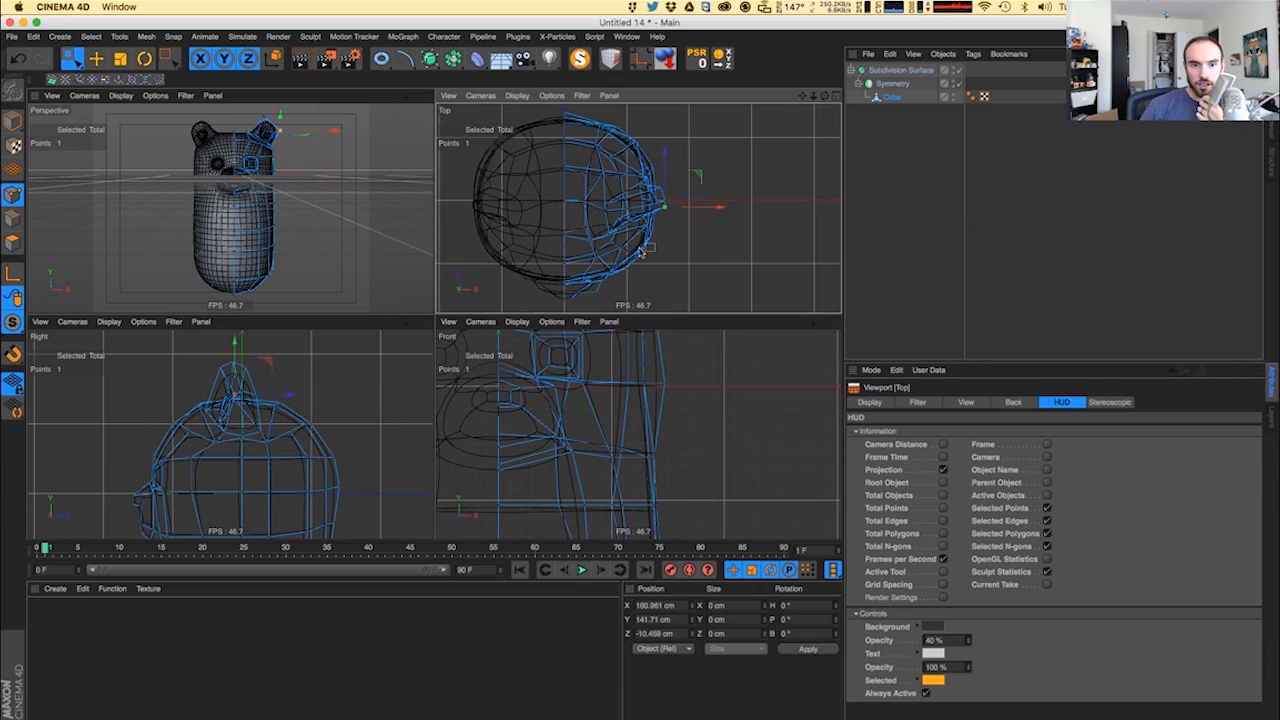
pyautogui.moveTo(250, 196); pyautogui.dragTo(291, 258)
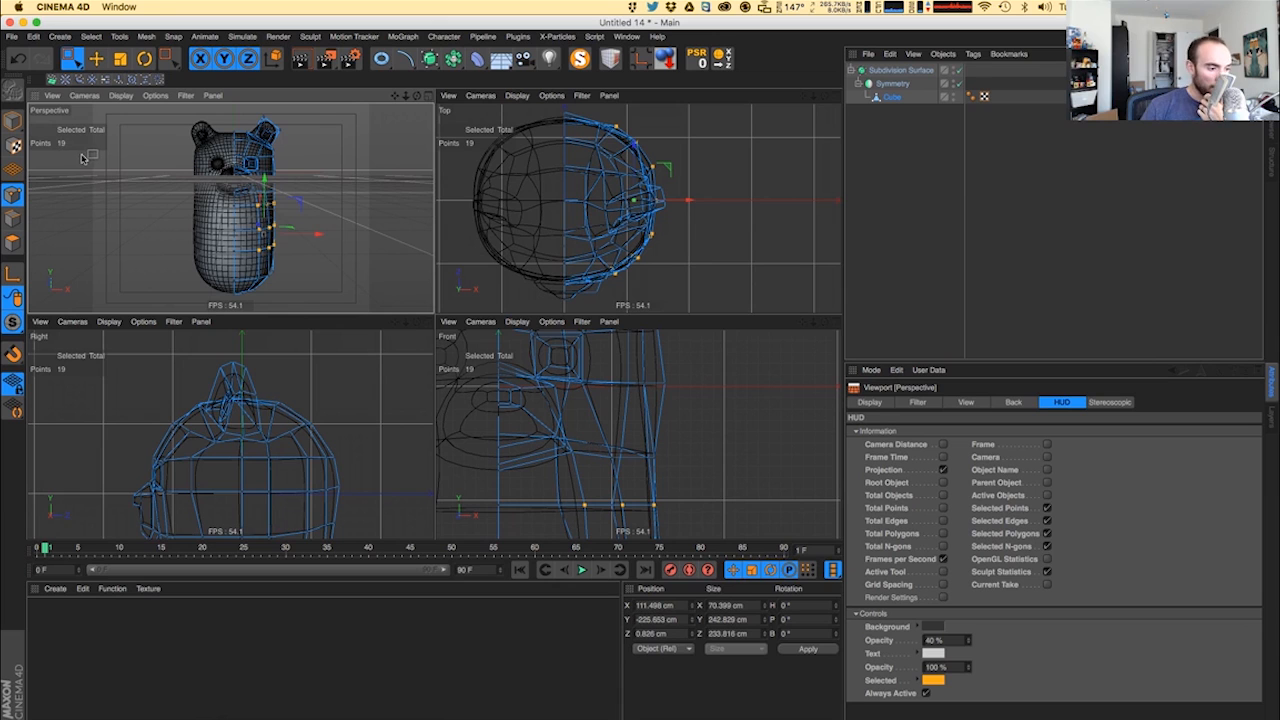
pyautogui.click(327, 190)
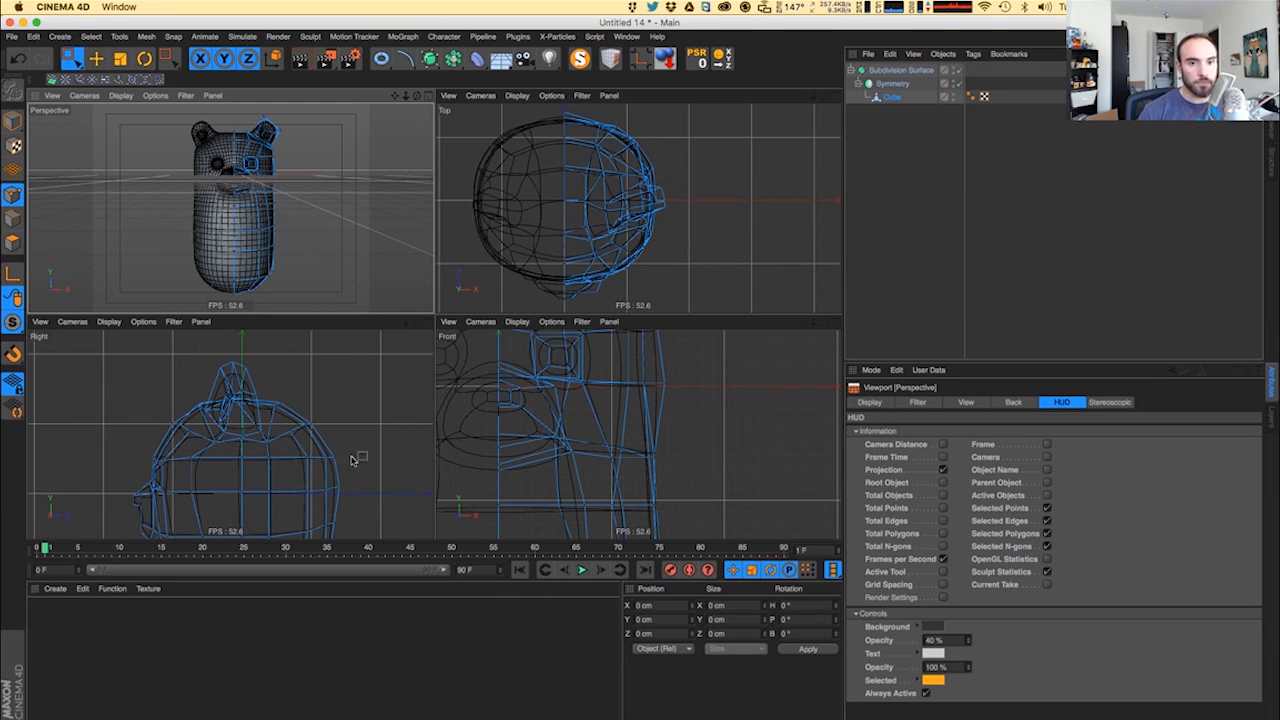
pyautogui.click(612, 386)
pyautogui.keyDown('alt'); pyautogui.moveTo(612, 387); pyautogui.dragTo(668, 449, button='middle'); pyautogui.keyUp('alt')
pyautogui.keyDown('alt'); pyautogui.moveTo(641, 402); pyautogui.dragTo(626, 428, button='middle'); pyautogui.keyUp('alt')
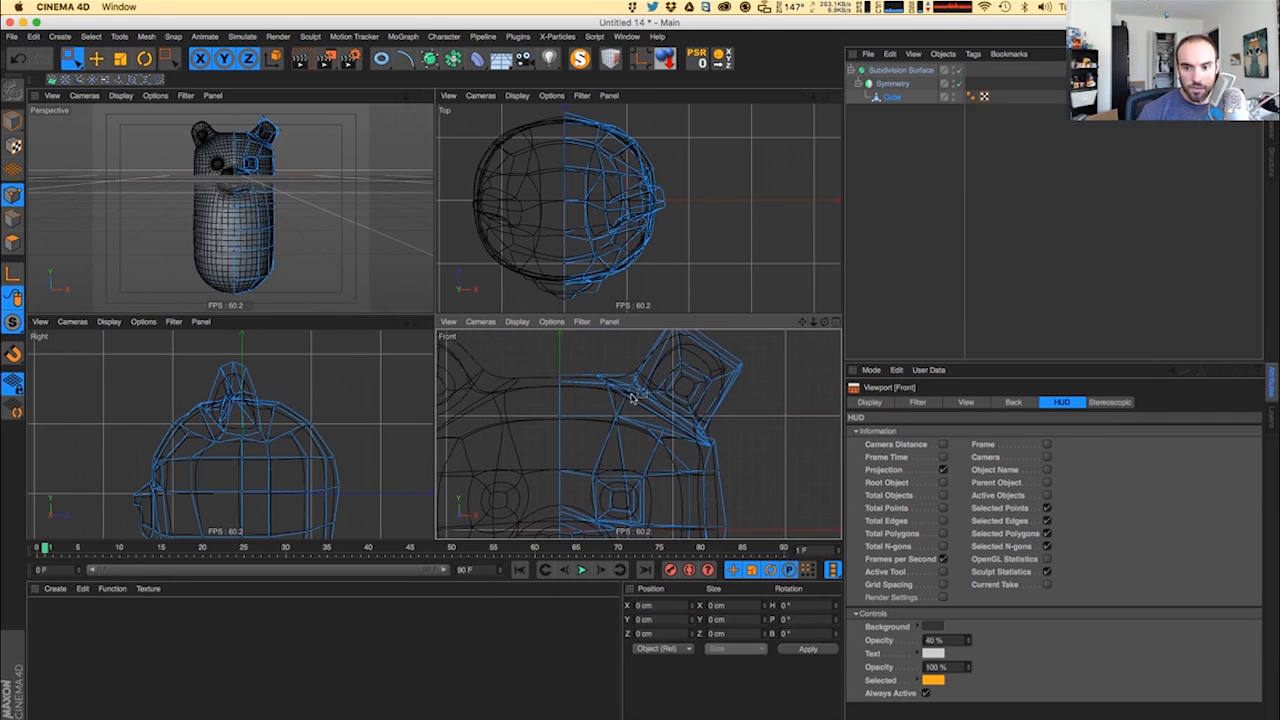
pyautogui.click(638, 393)
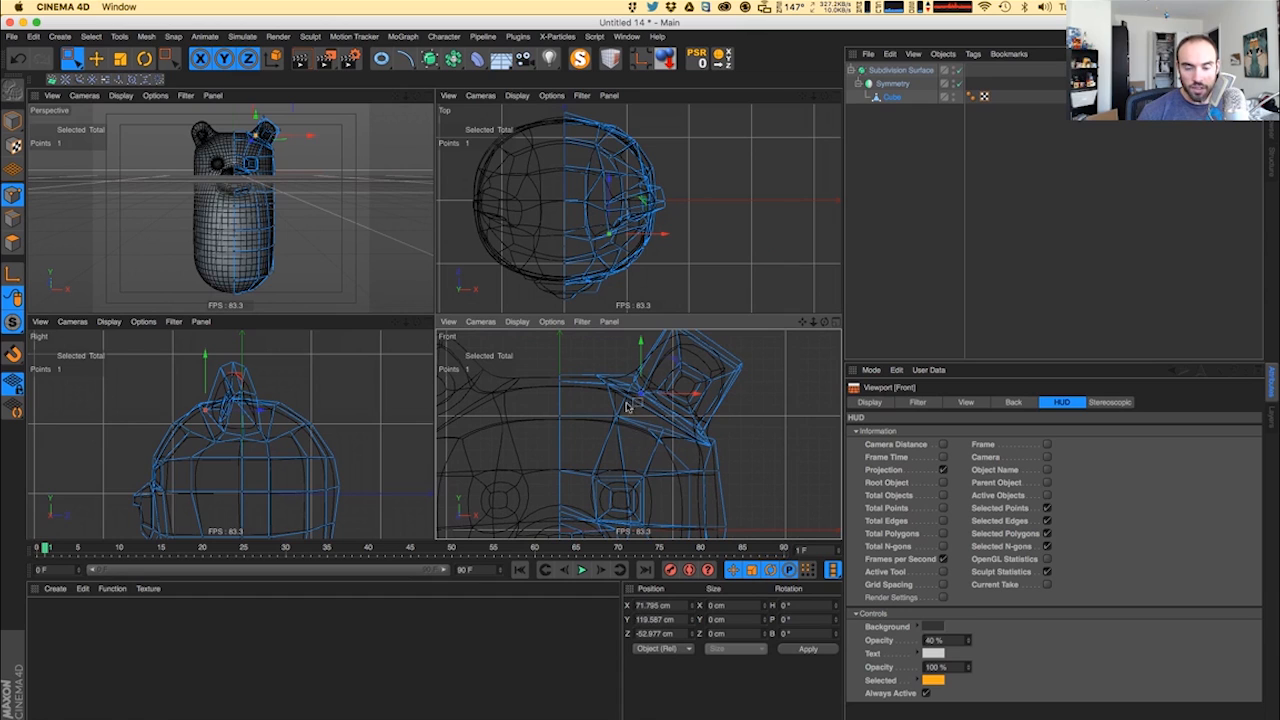
pyautogui.keyDown('shift'); pyautogui.click(656, 391); pyautogui.keyUp('shift')
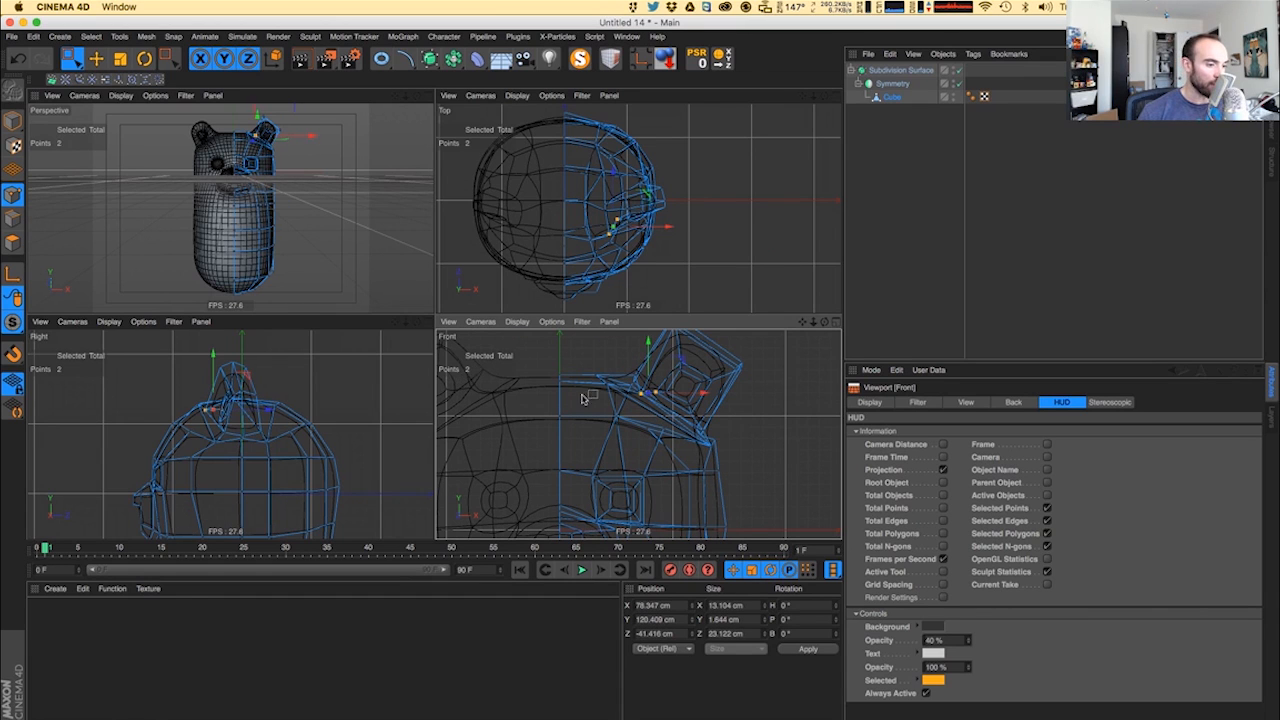
pyautogui.click(622, 413)
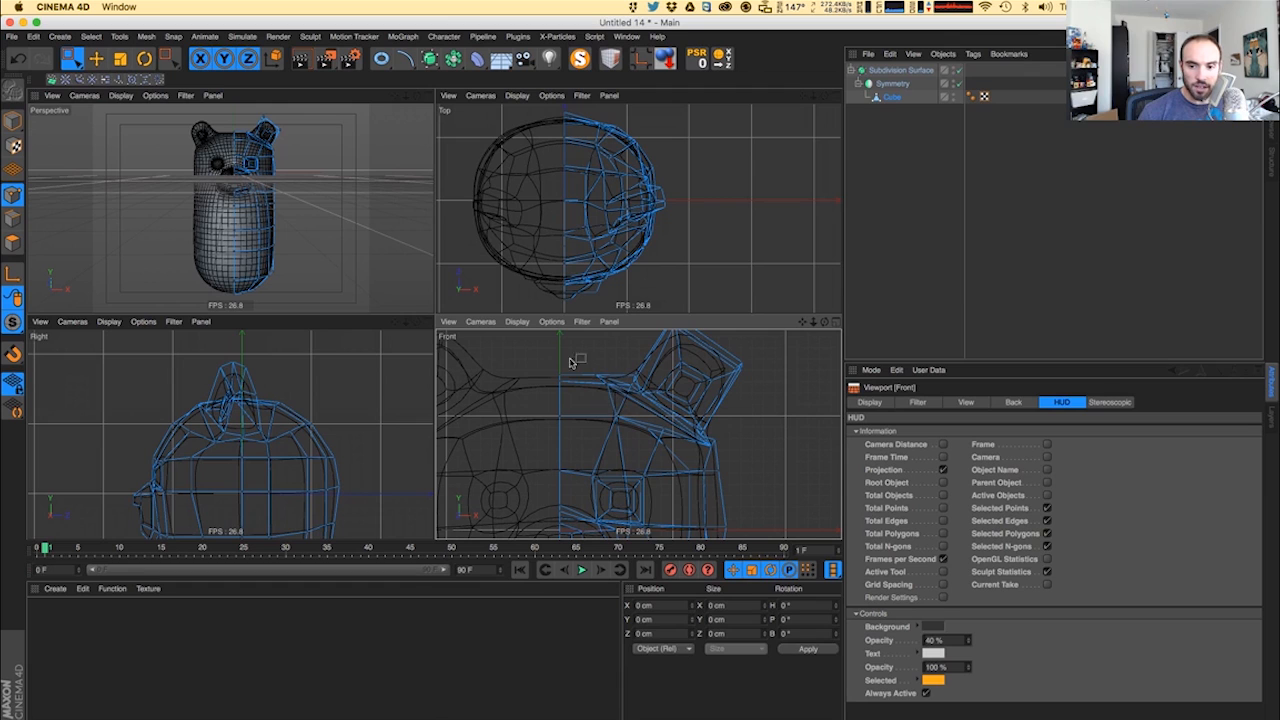
# - Nudge the point below the ear's outer base down and inward, and move the ear's front lower base point to about Z -33 cm
pyautogui.keyDown('alt'); pyautogui.moveTo(751, 467); pyautogui.dragTo(728, 410, button='middle'); pyautogui.keyUp('alt')
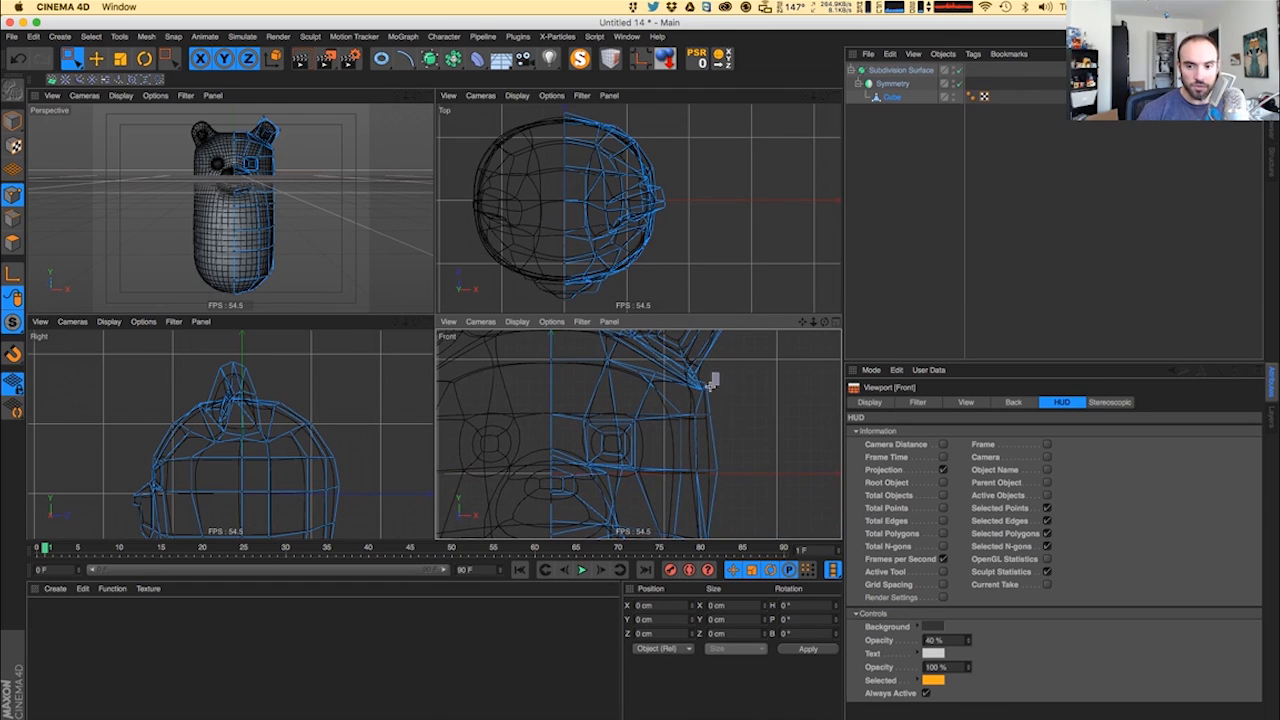
pyautogui.click(709, 387)
pyautogui.moveTo(738, 352); pyautogui.dragTo(735, 370)
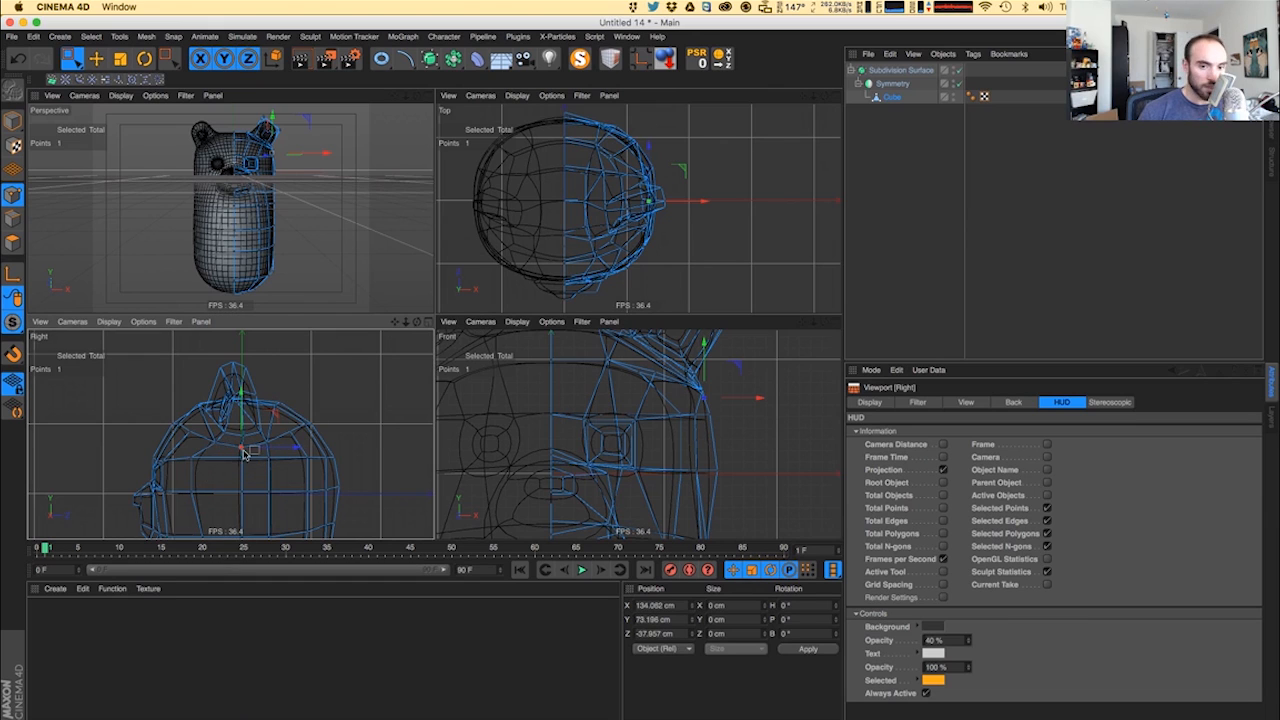
pyautogui.click(220, 430)
pyautogui.click(224, 432)
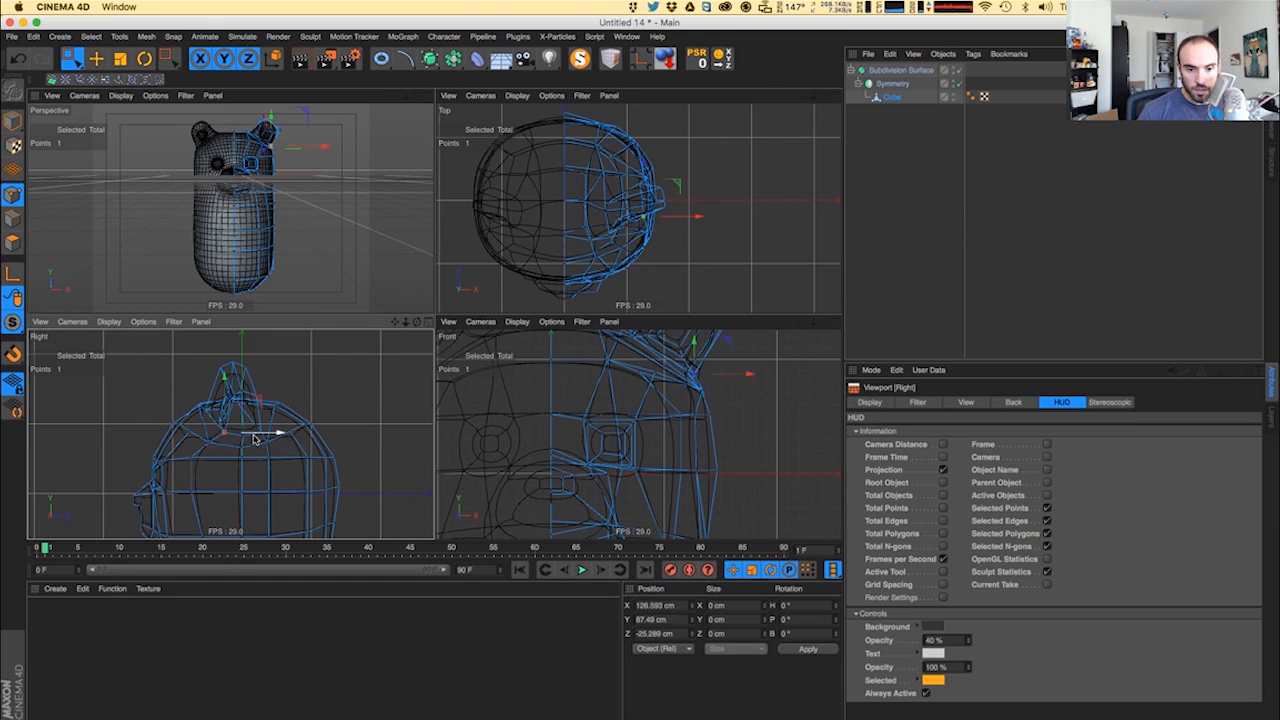
pyautogui.moveTo(257, 434); pyautogui.dragTo(250, 435)
# - Nudge the three points at the muzzle's lower outer corner inward and move the point between eye and muzzle to about X 41 cm
pyautogui.scroll(5, 296, 229)
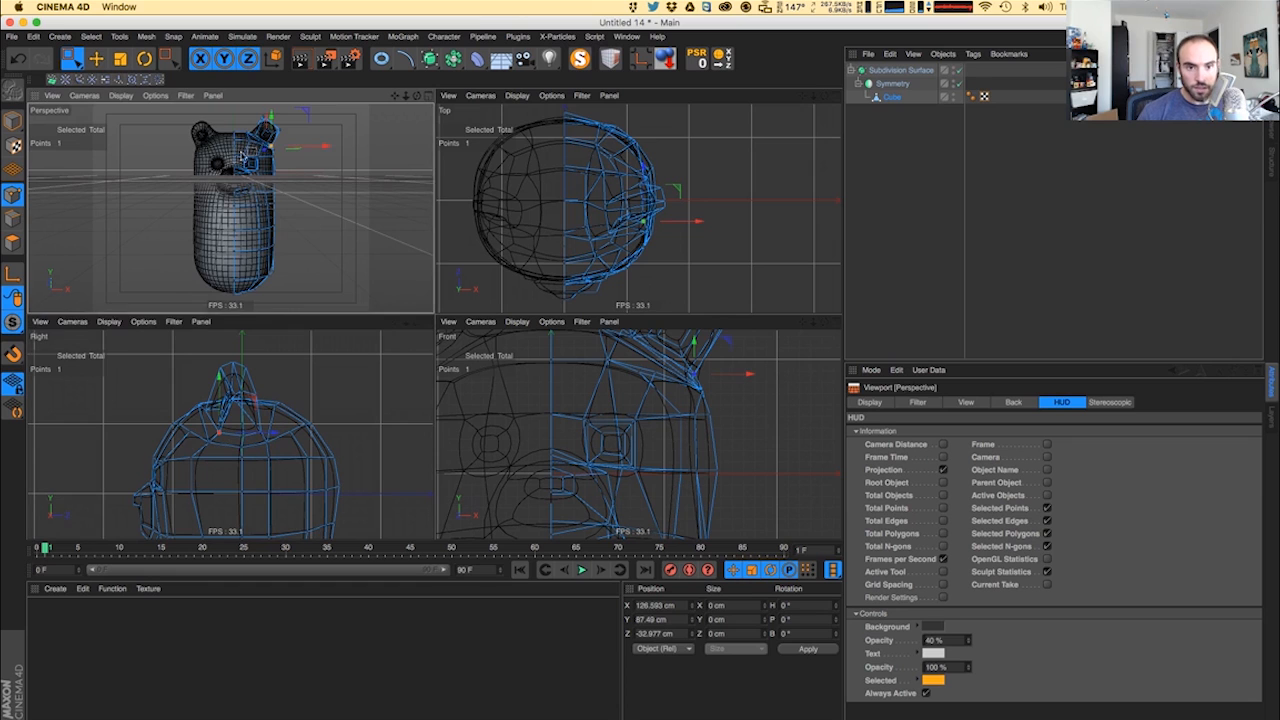
pyautogui.keyDown('alt'); pyautogui.moveTo(240, 172); pyautogui.dragTo(248, 217, button='middle'); pyautogui.keyUp('alt')
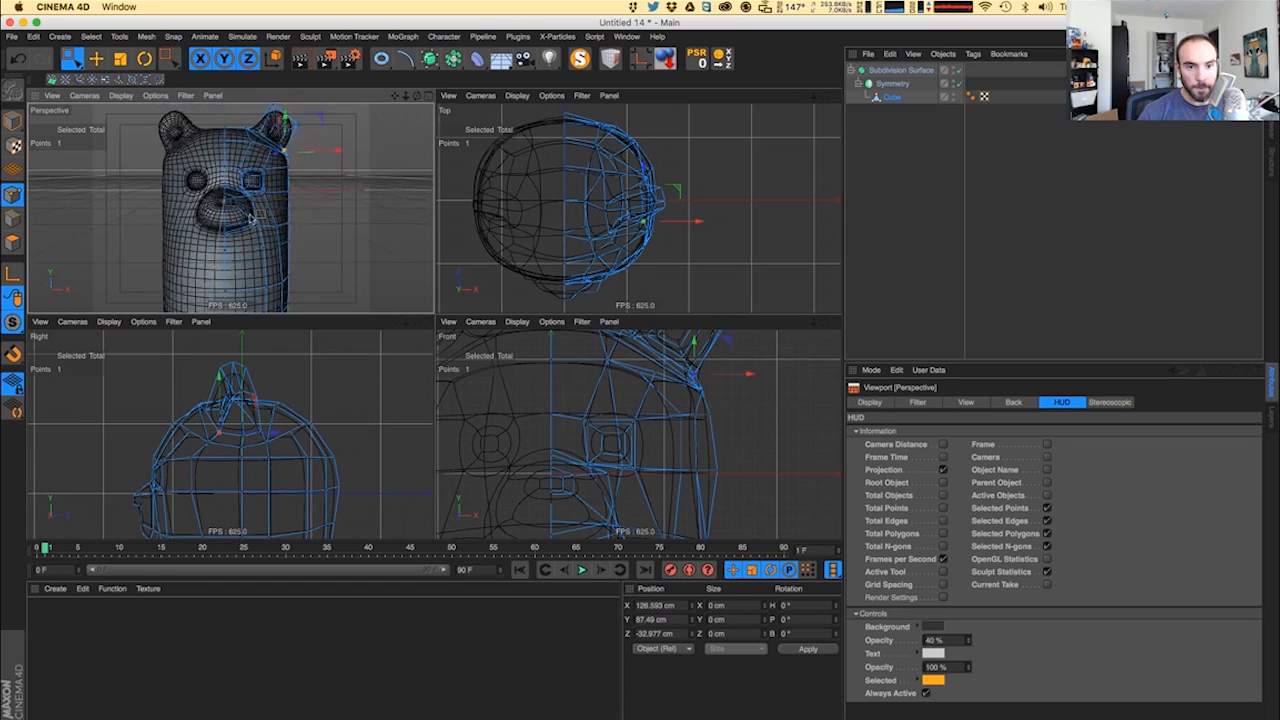
pyautogui.scroll(8, 254, 202)
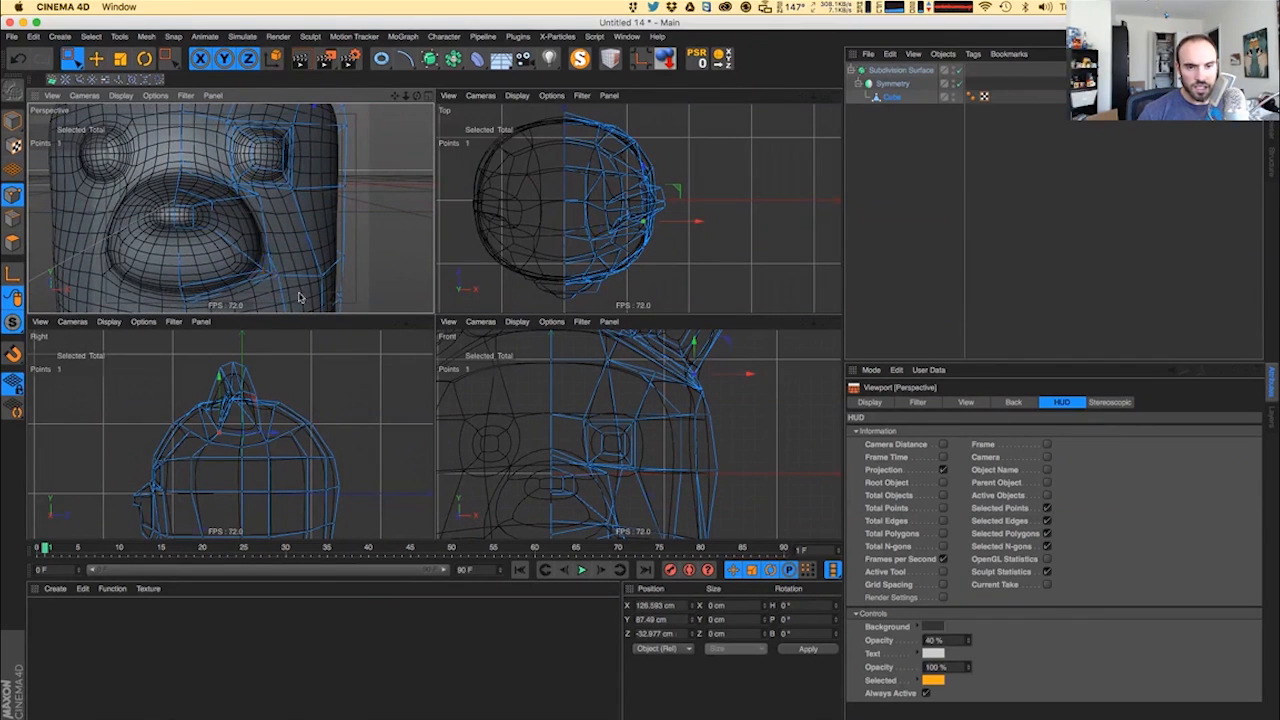
pyautogui.moveTo(300, 297); pyautogui.dragTo(294, 281)
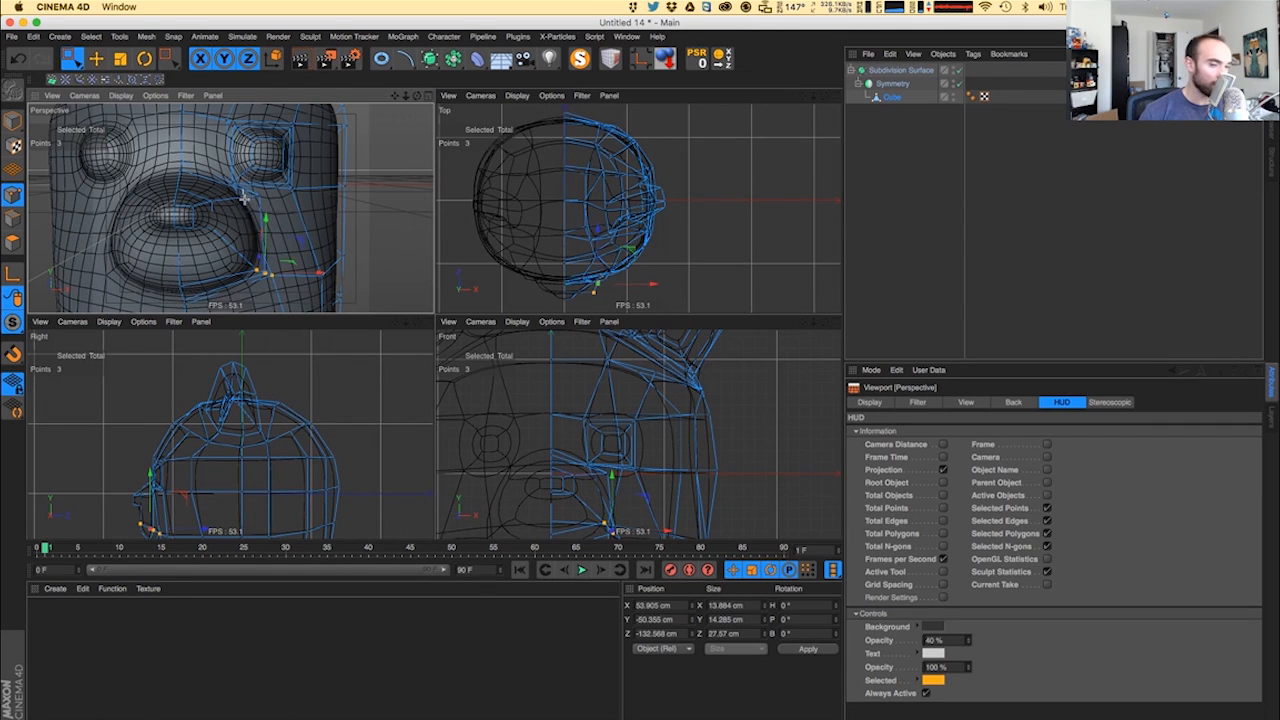
pyautogui.click(258, 196)
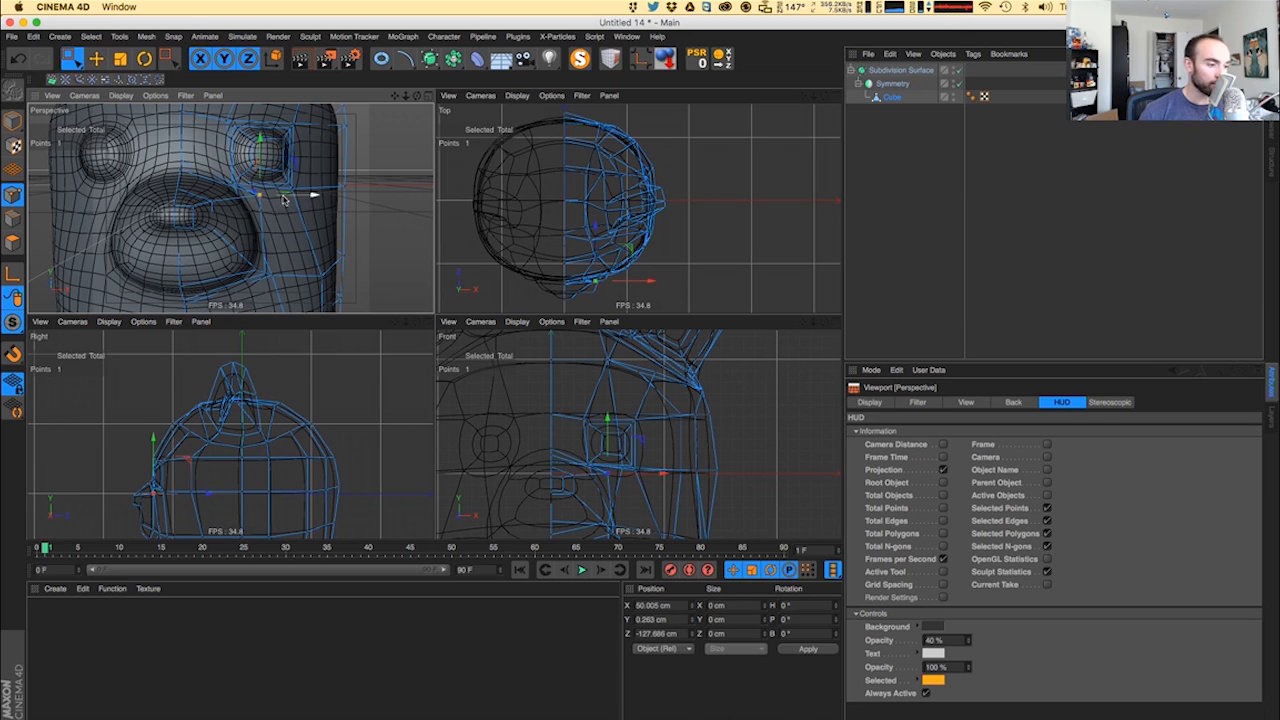
pyautogui.moveTo(283, 200)
pyautogui.mouseDown()
pyautogui.moveTo(216, 197)
pyautogui.moveTo(264, 199)
pyautogui.mouseUp()
pyautogui.click(226, 182)
# - Inspect the muzzle up close and render the bear's head in the perspective view to check its shape
pyautogui.scroll(8, 229, 185)
pyautogui.moveTo(254, 210)
pyautogui.keyDown('alt'); pyautogui.mouseDown()
pyautogui.moveTo(325, 198)
pyautogui.moveTo(292, 195)
pyautogui.moveTo(332, 234)
pyautogui.moveTo(307, 262)
pyautogui.moveTo(281, 215)
pyautogui.moveTo(318, 248)
pyautogui.moveTo(260, 257)
pyautogui.moveTo(286, 260)
pyautogui.mouseUp(); pyautogui.keyUp('alt')
pyautogui.scroll(-8, 300, 200)
pyautogui.scroll(-8, 281, 215)
pyautogui.scroll(-5, 290, 250)
pyautogui.hotkey('ctrl', 'r')
pyautogui.hotkey('ctrl', 'r')
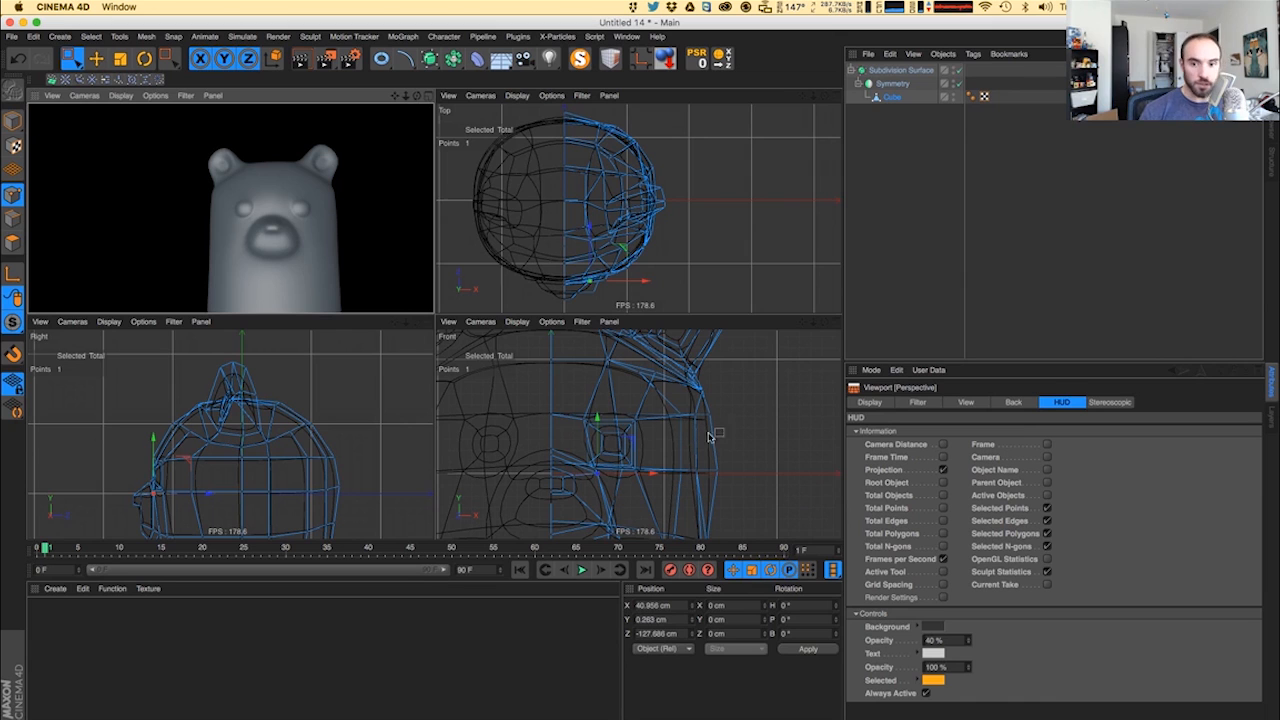
# - Lower the eye's surrounding points to about Y 22 cm, leaving the muzzle points out, and render the perspective view to check
pyautogui.moveTo(562, 396); pyautogui.dragTo(660, 474)
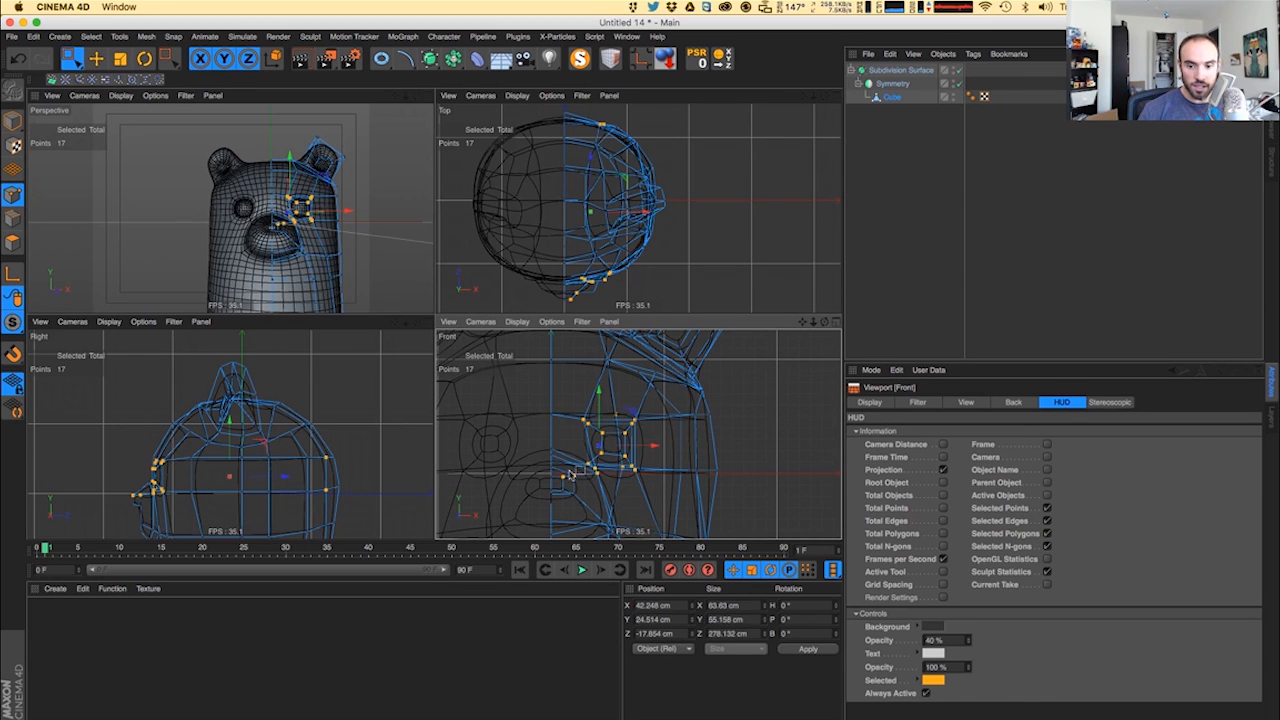
pyautogui.keyDown('ctrl'); pyautogui.moveTo(548, 464); pyautogui.dragTo(614, 502); pyautogui.keyUp('ctrl')
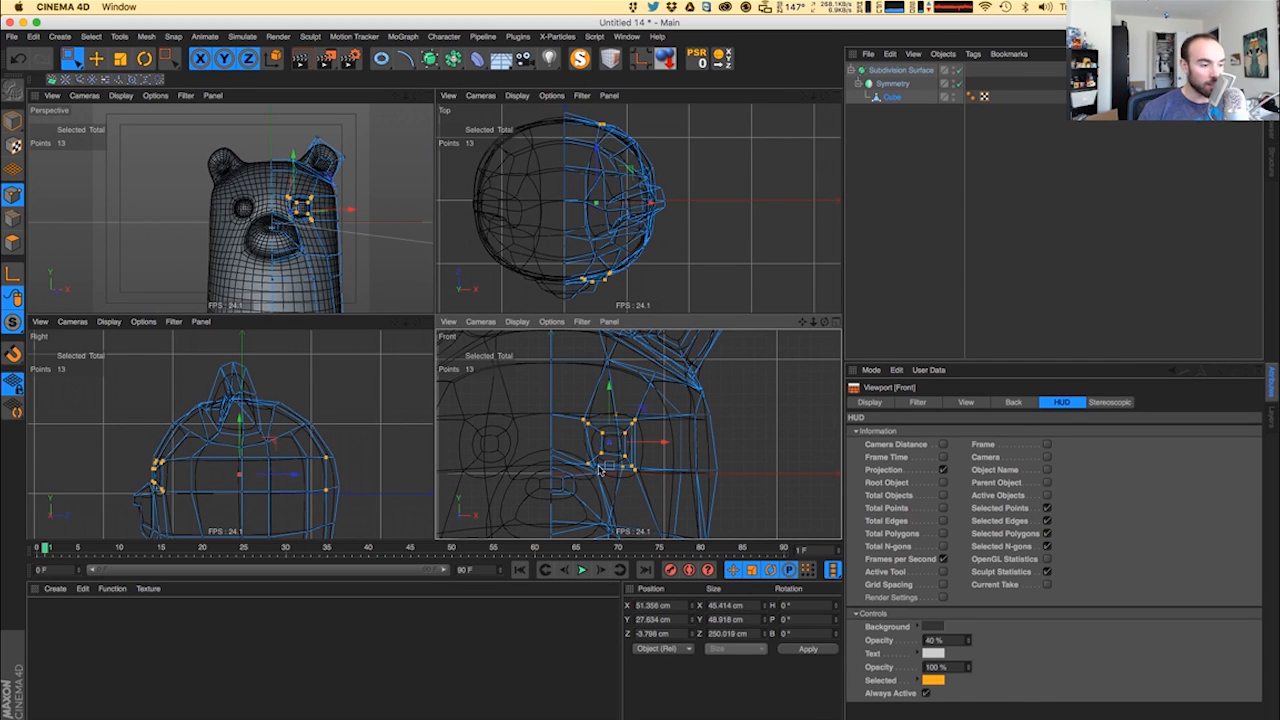
pyautogui.scroll(6, 600, 470)
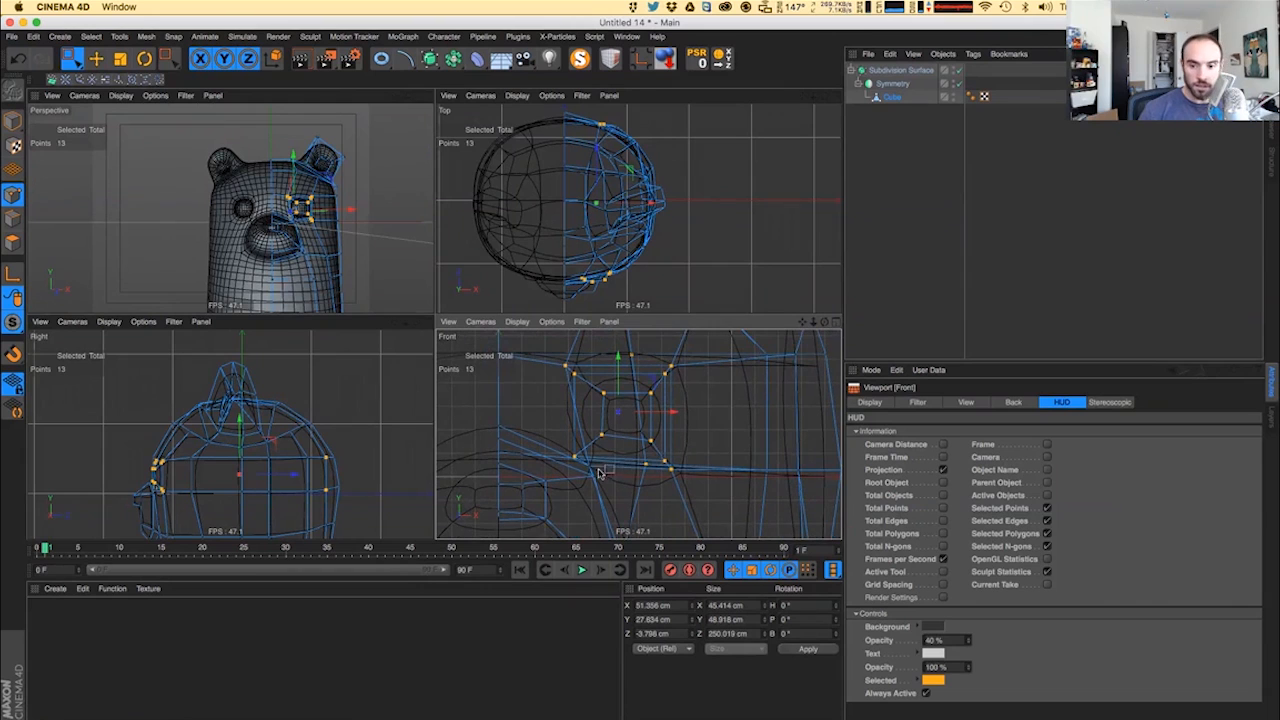
pyautogui.keyDown('shift'); pyautogui.click(601, 438); pyautogui.keyUp('shift')
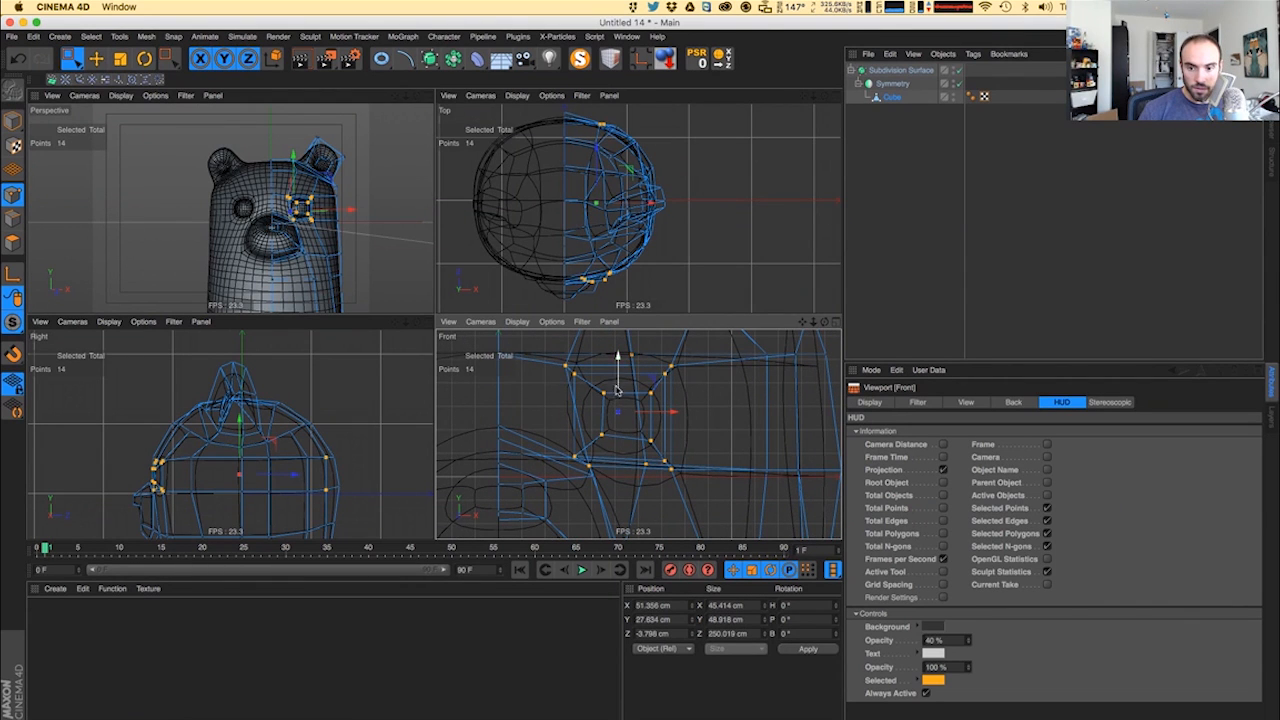
pyautogui.moveTo(617, 390); pyautogui.dragTo(618, 404)
pyautogui.press('super+r')
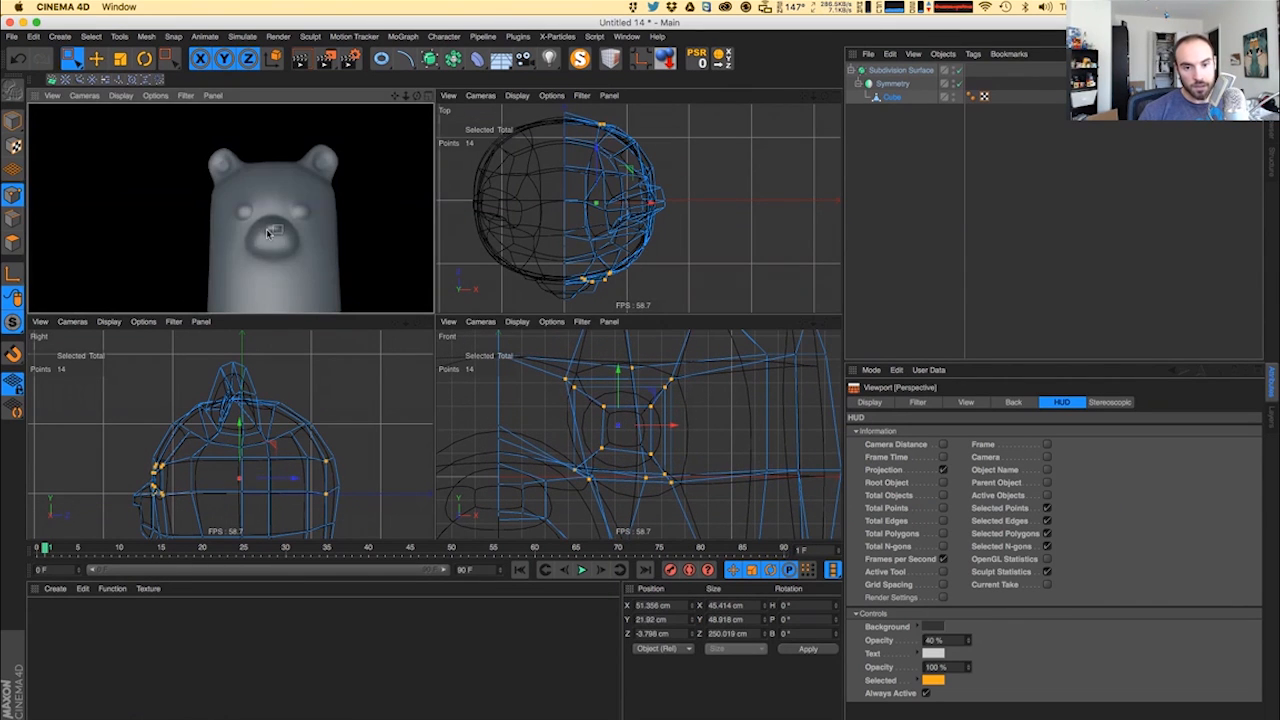
pyautogui.keyDown('alt'); pyautogui.moveTo(280, 291); pyautogui.dragTo(250, 261, button='middle'); pyautogui.keyUp('alt')
pyautogui.press('super+r')
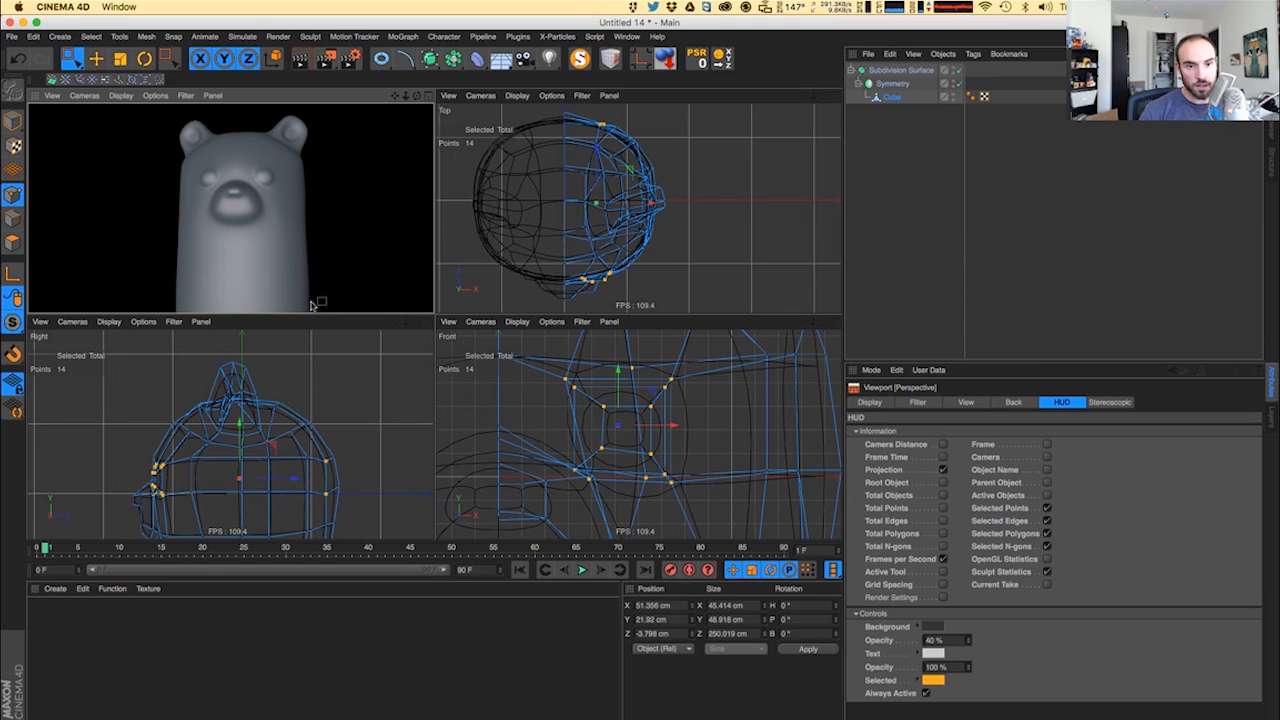
# - Try to scale the eye's points slightly inward, then only its outer ring together with the selected points on the back of the head
pyautogui.keyDown('ctrl'); pyautogui.click(587, 481); pyautogui.keyUp('ctrl')
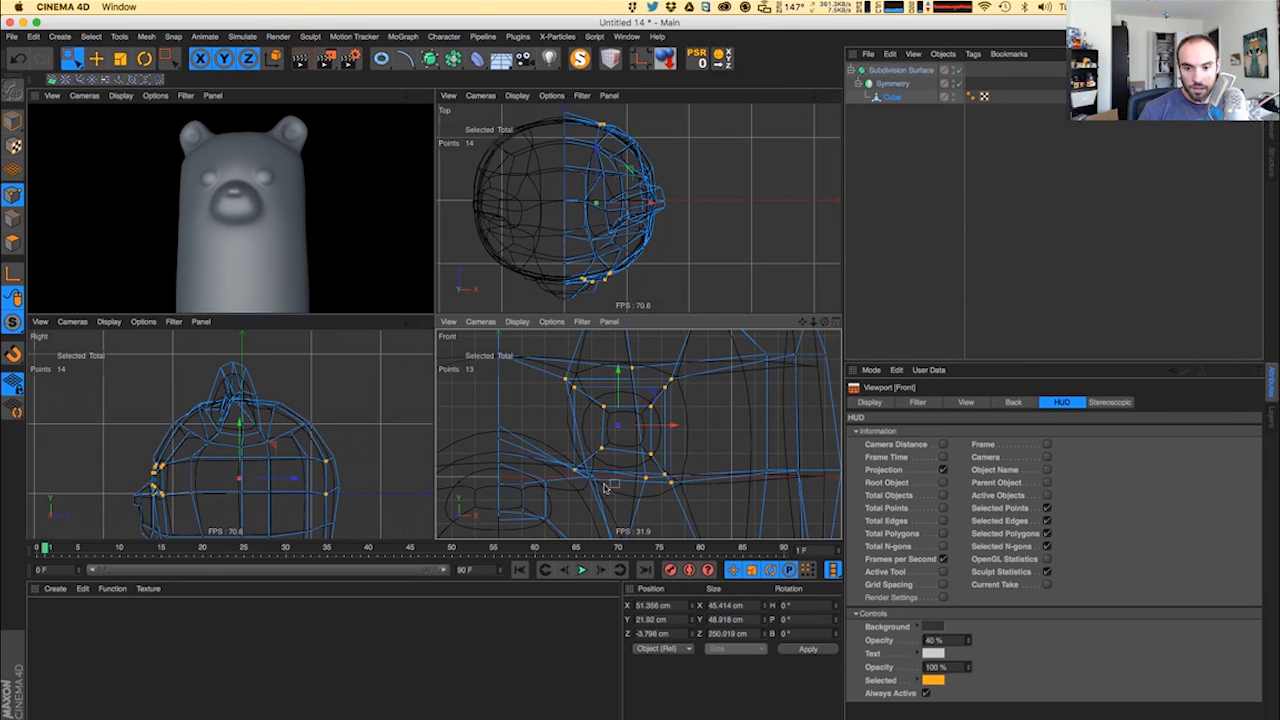
pyautogui.press('t')
pyautogui.moveTo(697, 408); pyautogui.dragTo(686, 409)
pyautogui.press('space')
pyautogui.keyDown('ctrl'); pyautogui.moveTo(592, 404); pyautogui.dragTo(677, 467); pyautogui.keyUp('ctrl')
pyautogui.press('t')
pyautogui.moveTo(714, 402)
pyautogui.mouseDown()
pyautogui.moveTo(696, 409)
pyautogui.moveTo(718, 406)
pyautogui.mouseUp()
pyautogui.press('space')
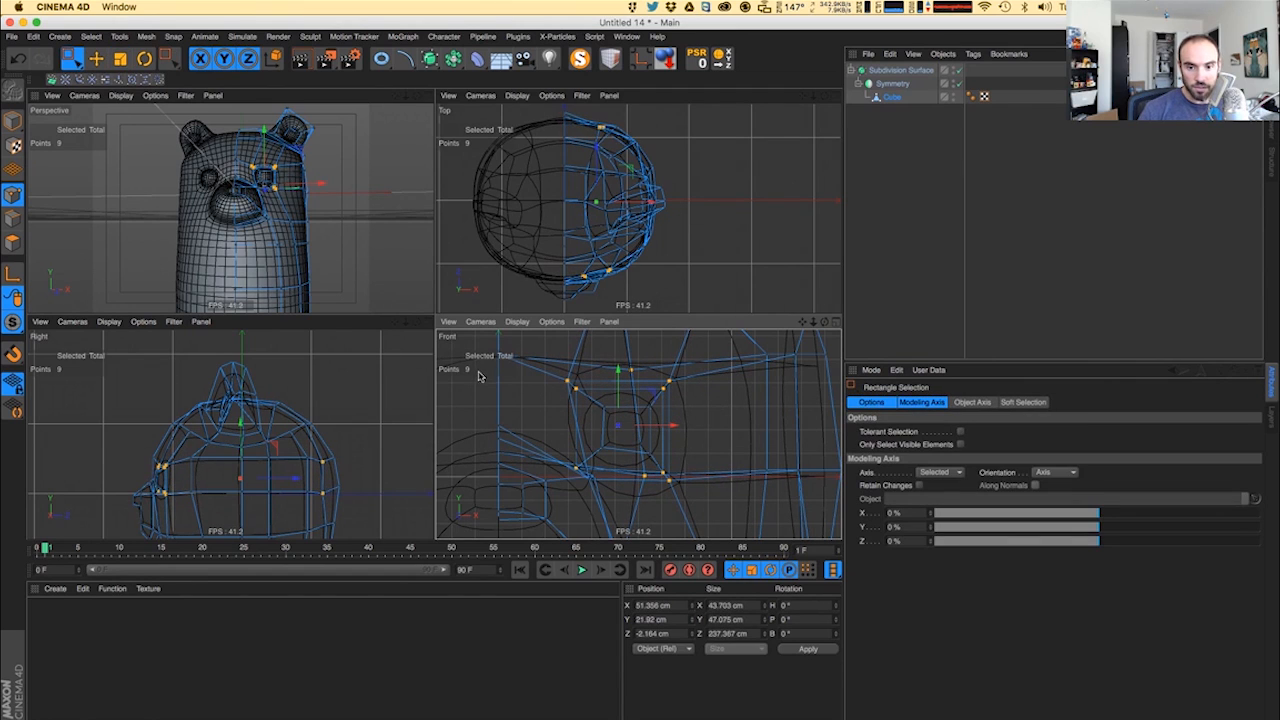
# - Undo the eye scaling and the related selection changes
pyautogui.press('super+z')
pyautogui.press('super+z')
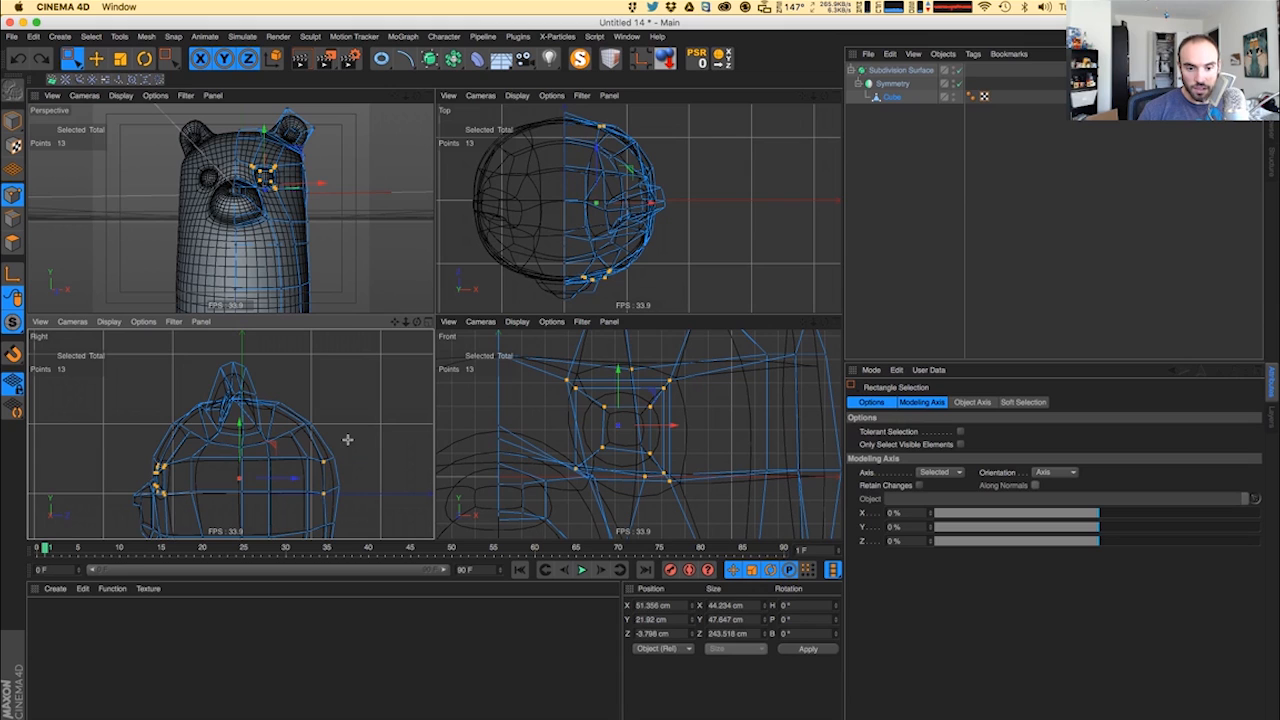
pyautogui.click(347, 440)
pyautogui.press('super+z')
pyautogui.press('super+z')
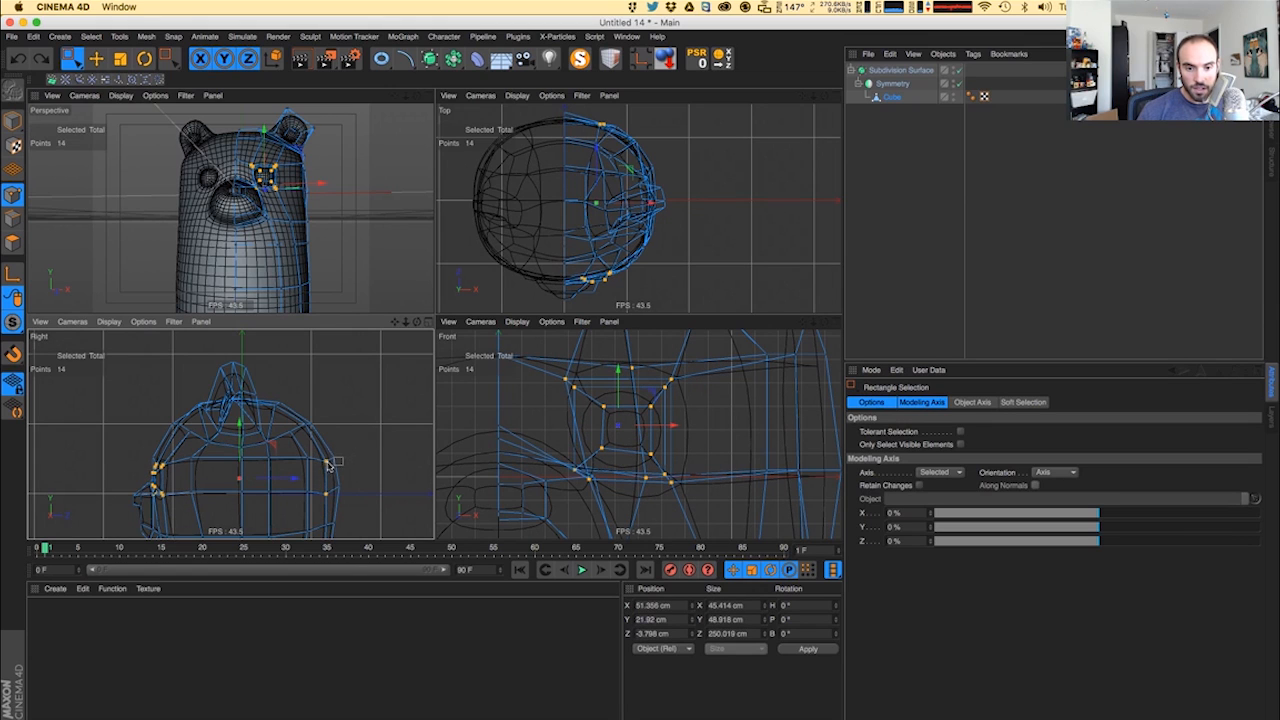
# - Exclude the back-of-head points and the point beside the muzzle, and scale the eye's points to about 42.9 × 41.8 cm
pyautogui.keyDown('ctrl'); pyautogui.moveTo(360, 432); pyautogui.dragTo(308, 528); pyautogui.keyUp('ctrl')
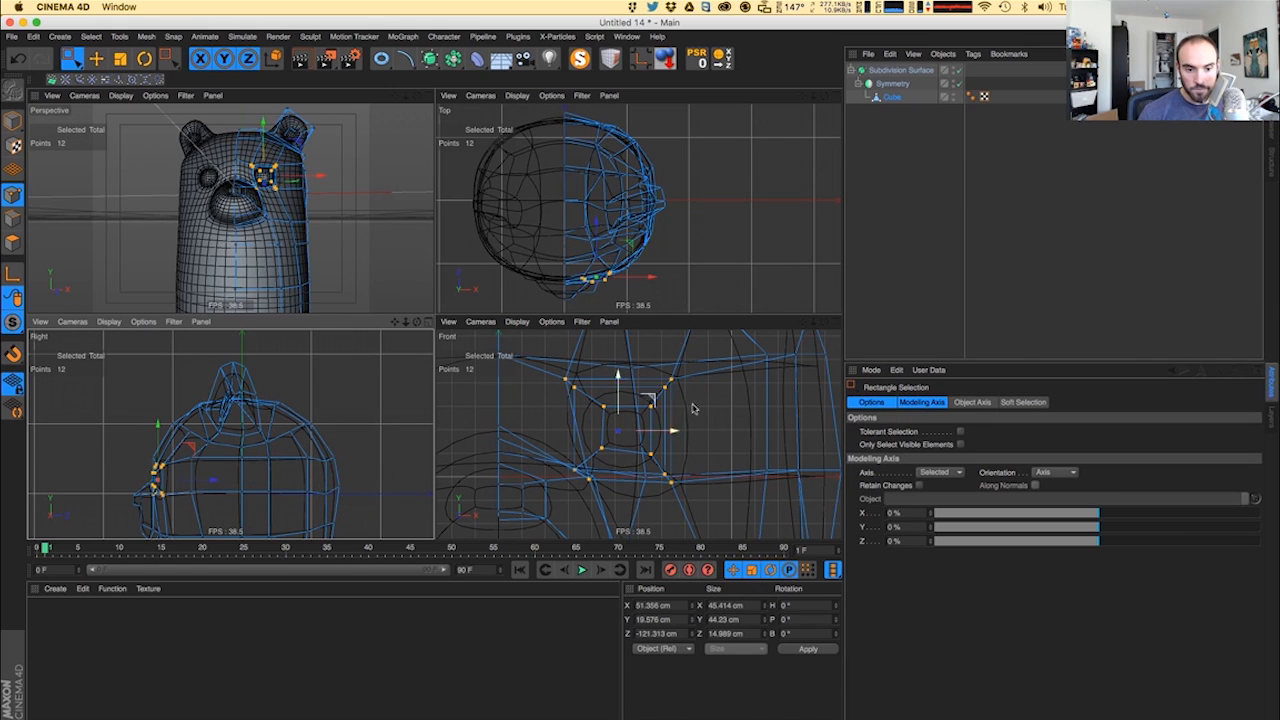
pyautogui.keyDown('ctrl'); pyautogui.click(587, 484); pyautogui.keyUp('ctrl')
pyautogui.press('t')
pyautogui.moveTo(692, 426)
pyautogui.mouseDown()
pyautogui.moveTo(658, 422)
pyautogui.moveTo(675, 424)
pyautogui.mouseUp()
pyautogui.press('0')
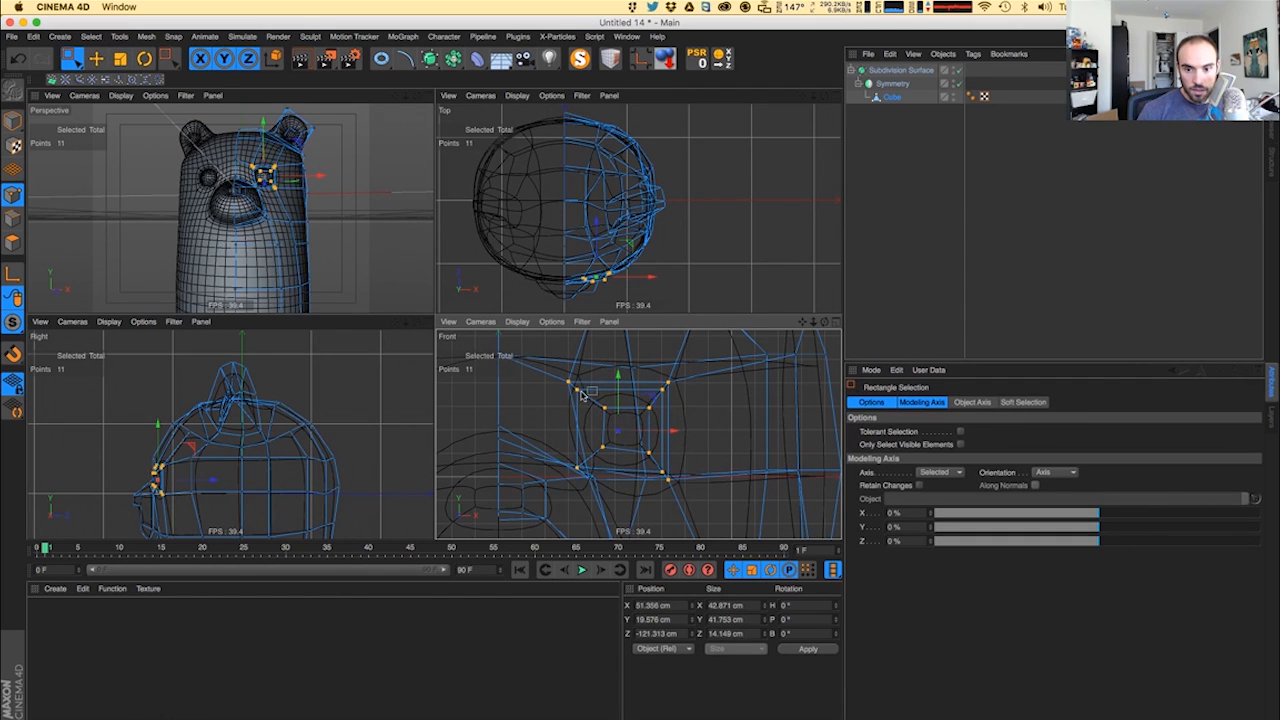
# - Move the point between eye and muzzle to about X 36.9 cm, Y -1.7 cm and render the perspective view to check
pyautogui.scroll(5, 588, 482)
pyautogui.click(592, 478)
pyautogui.press('e')
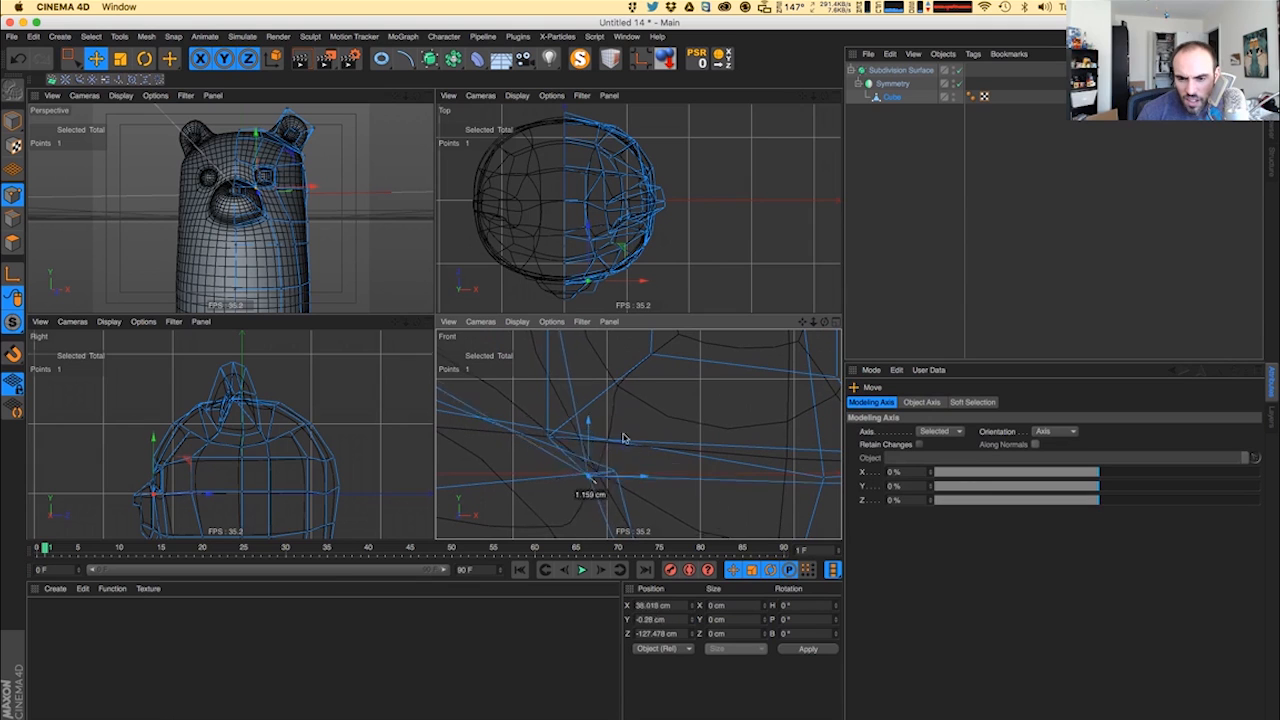
pyautogui.moveTo(623, 438)
pyautogui.mouseDown()
pyautogui.moveTo(585, 438)
pyautogui.moveTo(628, 449)
pyautogui.moveTo(608, 452)
pyautogui.mouseUp()
pyautogui.hotkey('ctrl', 'r')
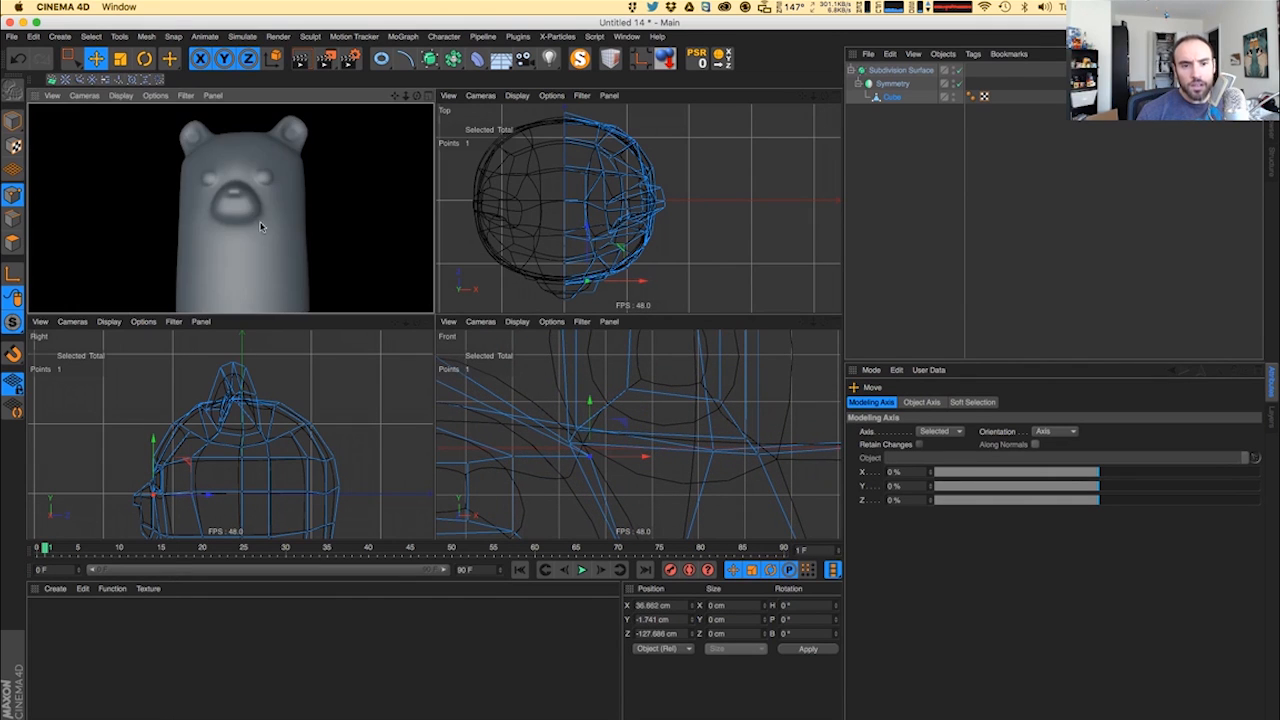
# - Raise the six points along the muzzle's lower edge by about 7.7 cm, leaving the points on the back of the head out
pyautogui.scroll(-4, 594, 426)
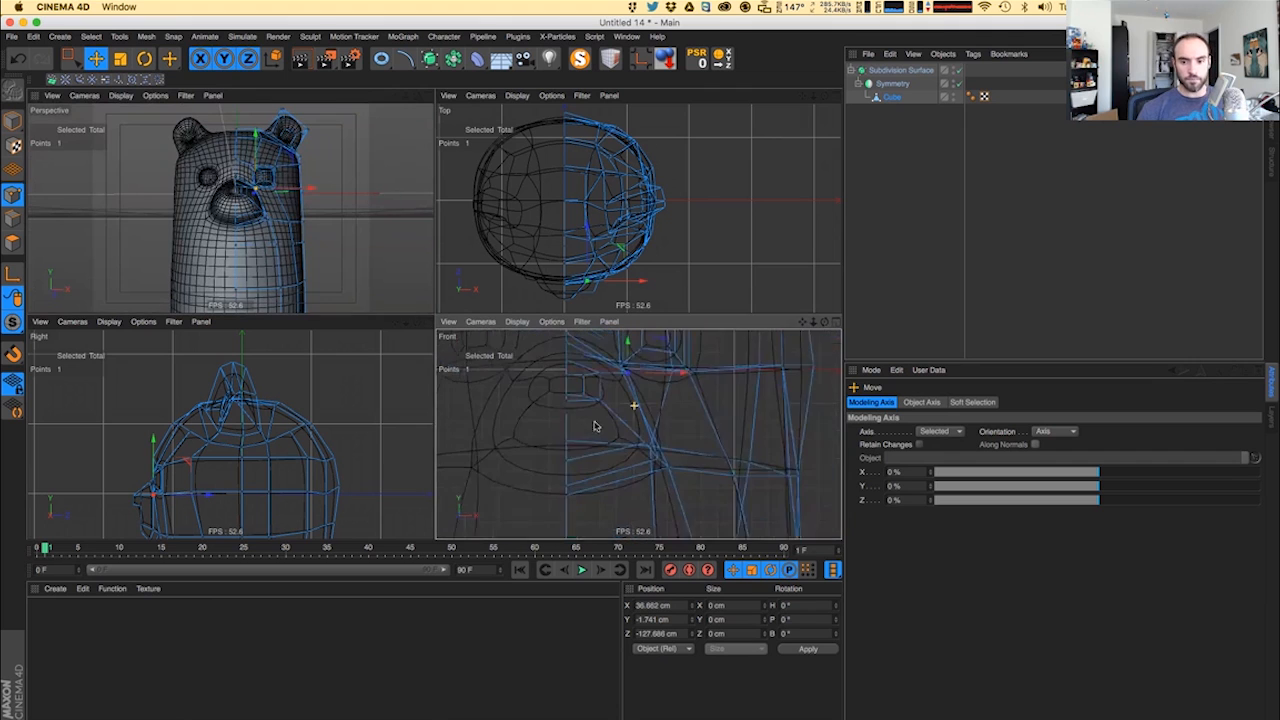
pyautogui.press('0')
pyautogui.moveTo(532, 432); pyautogui.dragTo(672, 507)
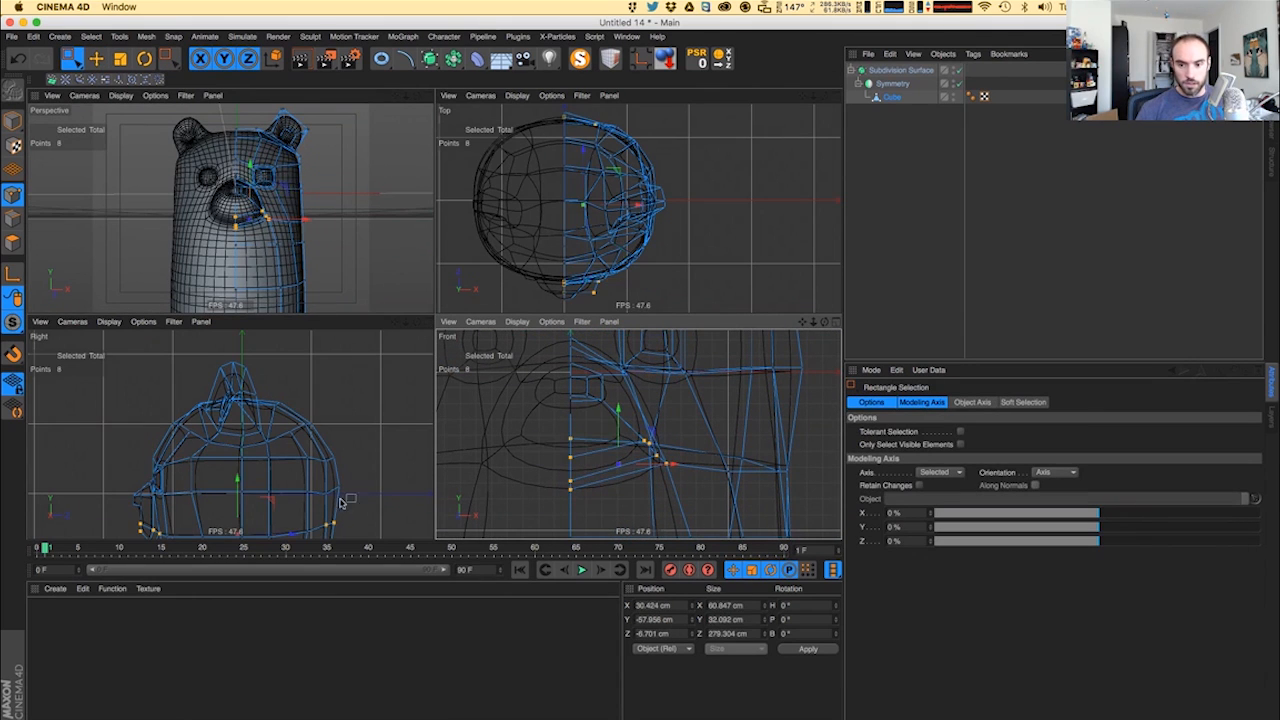
pyautogui.press('F1')
pyautogui.press('F2')
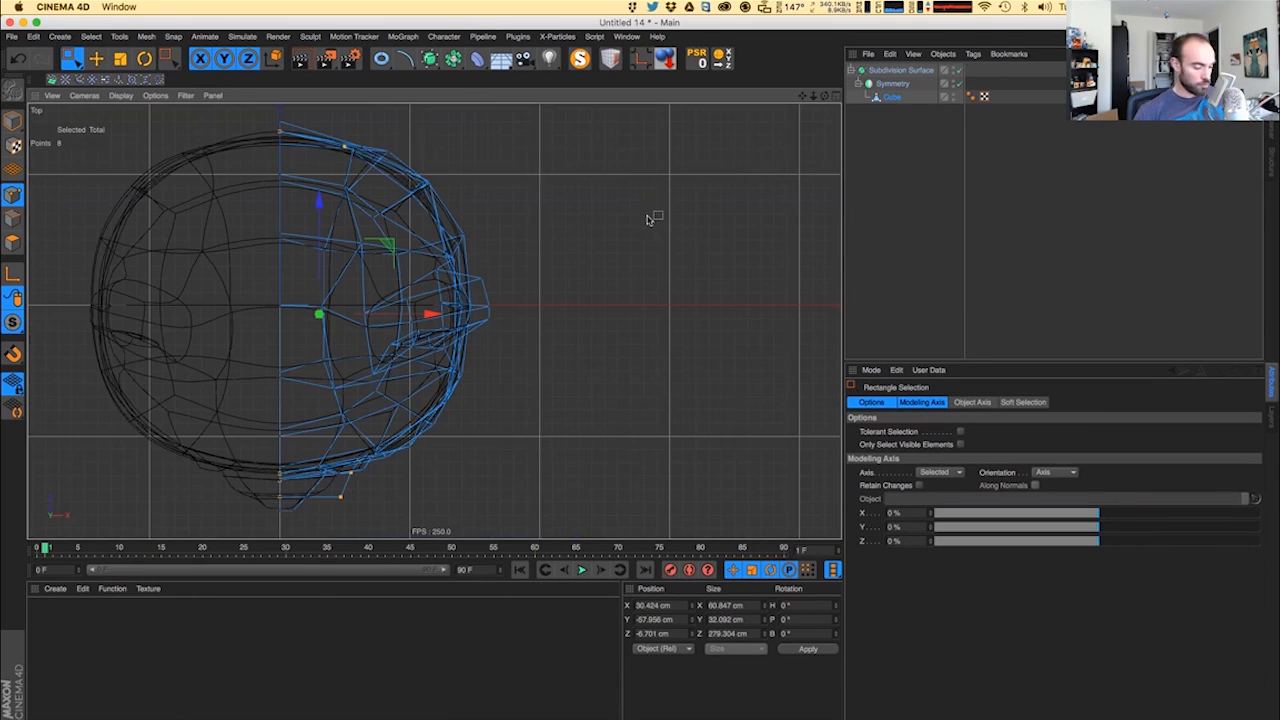
pyautogui.click(836, 97)
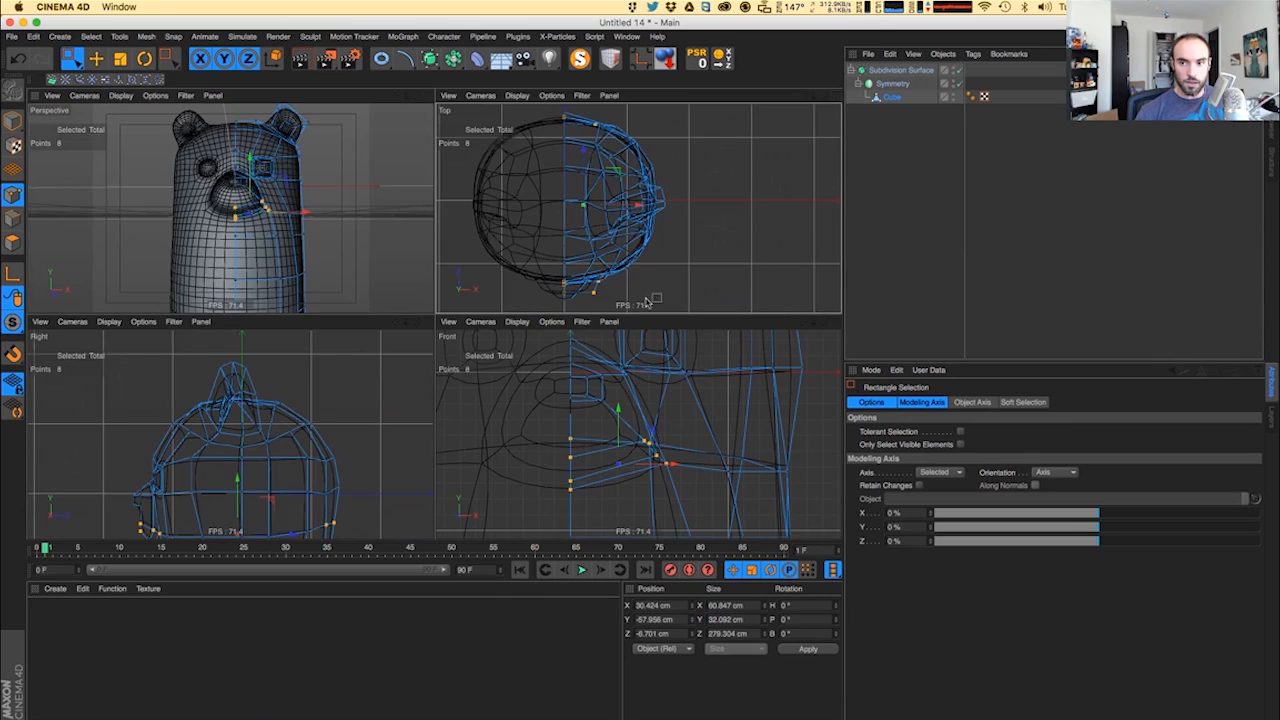
pyautogui.keyDown('alt'); pyautogui.moveTo(308, 462); pyautogui.dragTo(303, 412, button='middle'); pyautogui.keyUp('alt')
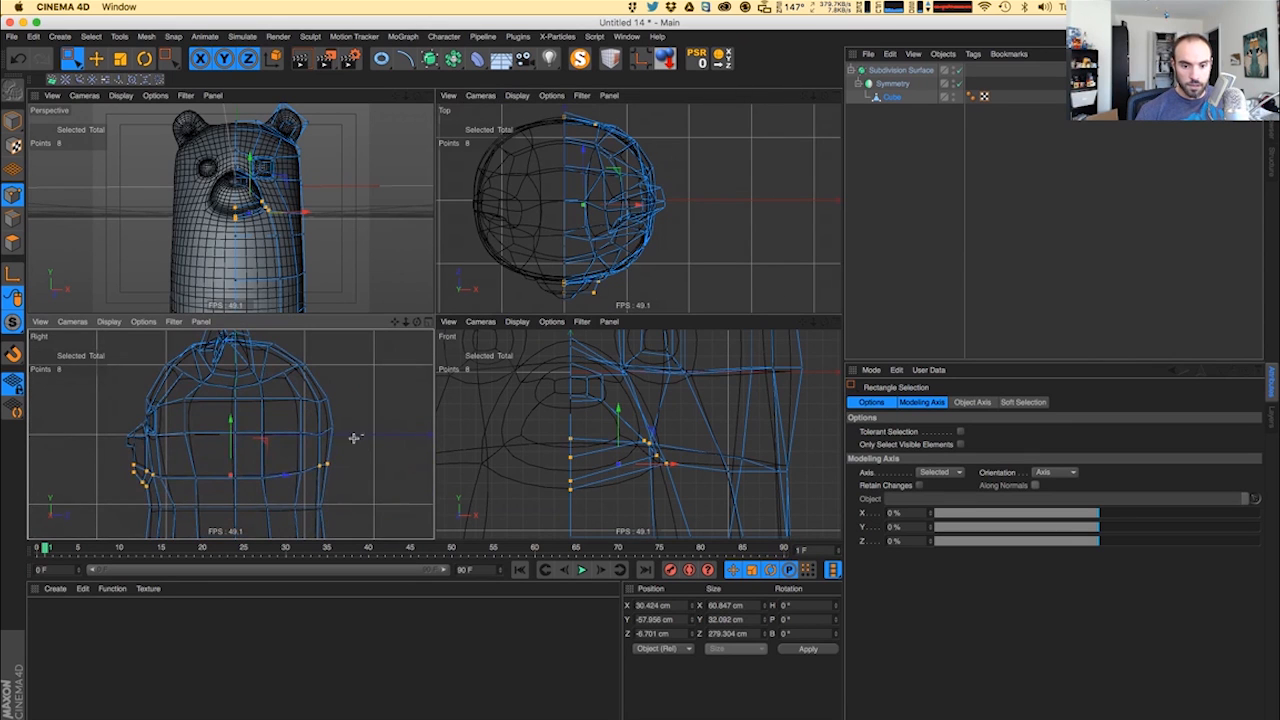
pyautogui.keyDown('ctrl'); pyautogui.moveTo(349, 434); pyautogui.dragTo(268, 496); pyautogui.keyUp('ctrl')
pyautogui.press('e')
pyautogui.moveTo(148, 436); pyautogui.dragTo(148, 430)
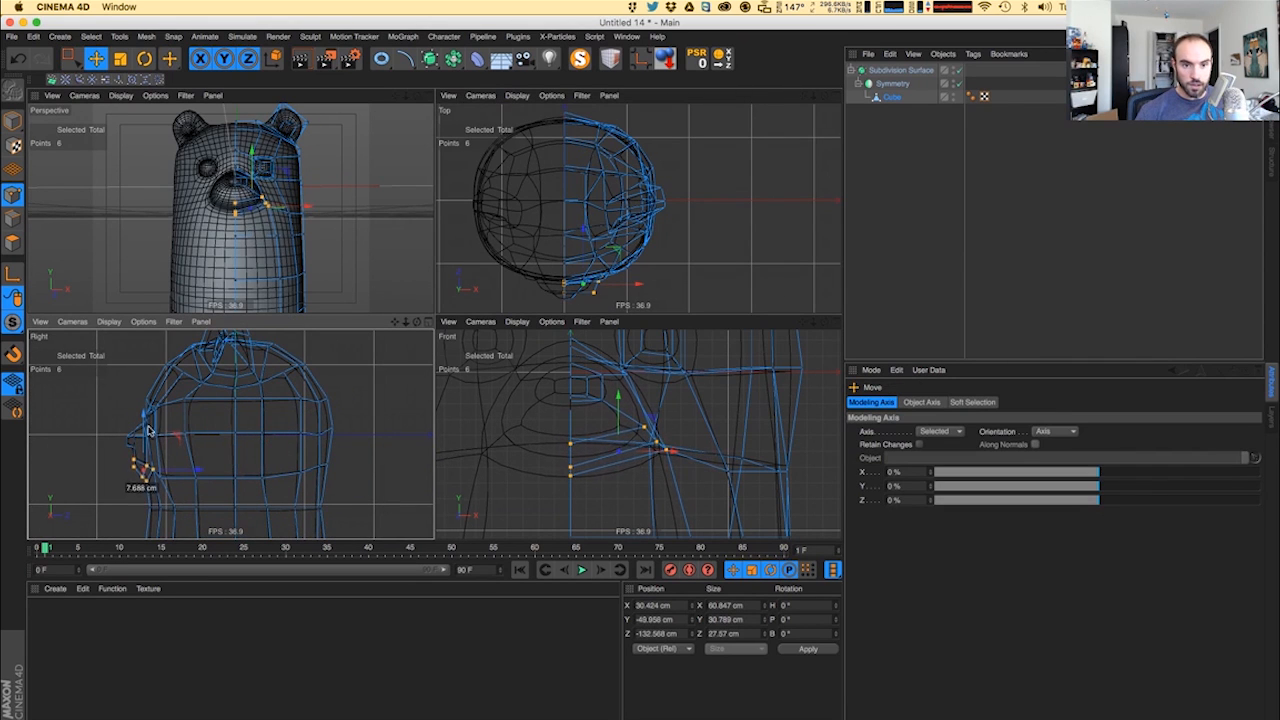
# - Compare the bear's front view with the gummy bear reference in Chrome and return to Cinema 4D
pyautogui.keyDown('alt'); pyautogui.moveTo(254, 203); pyautogui.dragTo(279, 241); pyautogui.keyUp('alt')
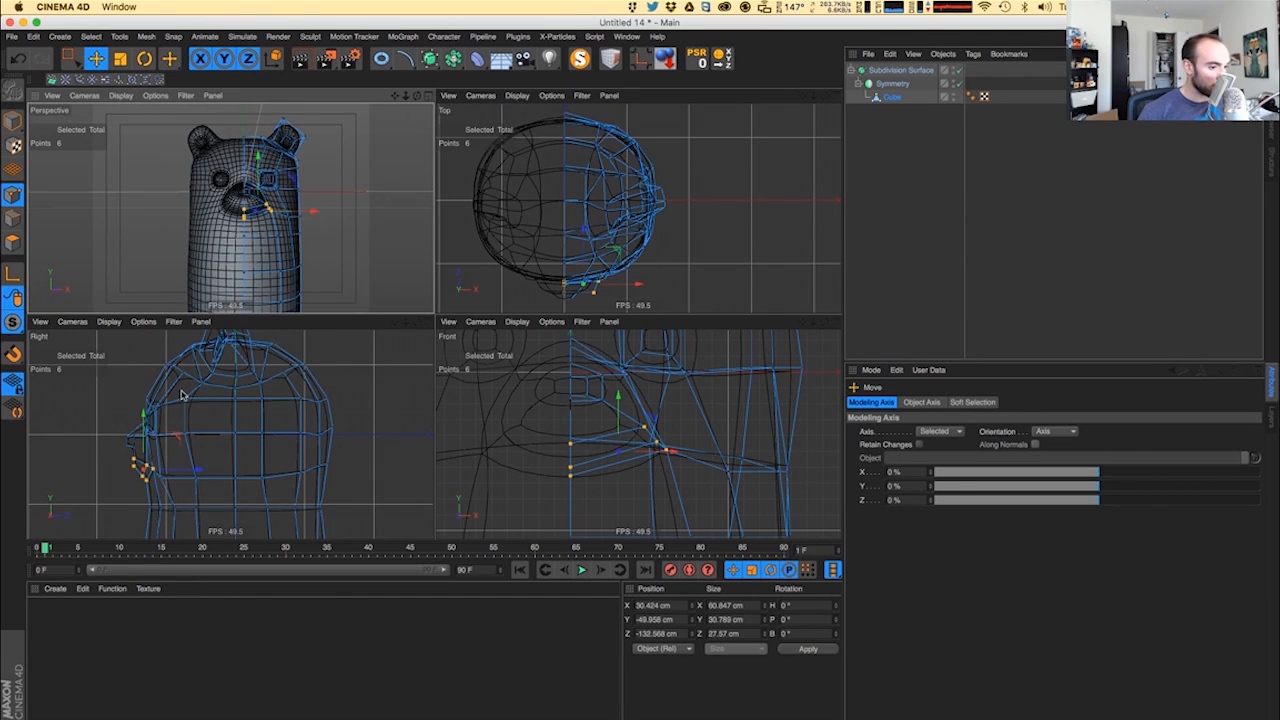
pyautogui.press('super+Tab')
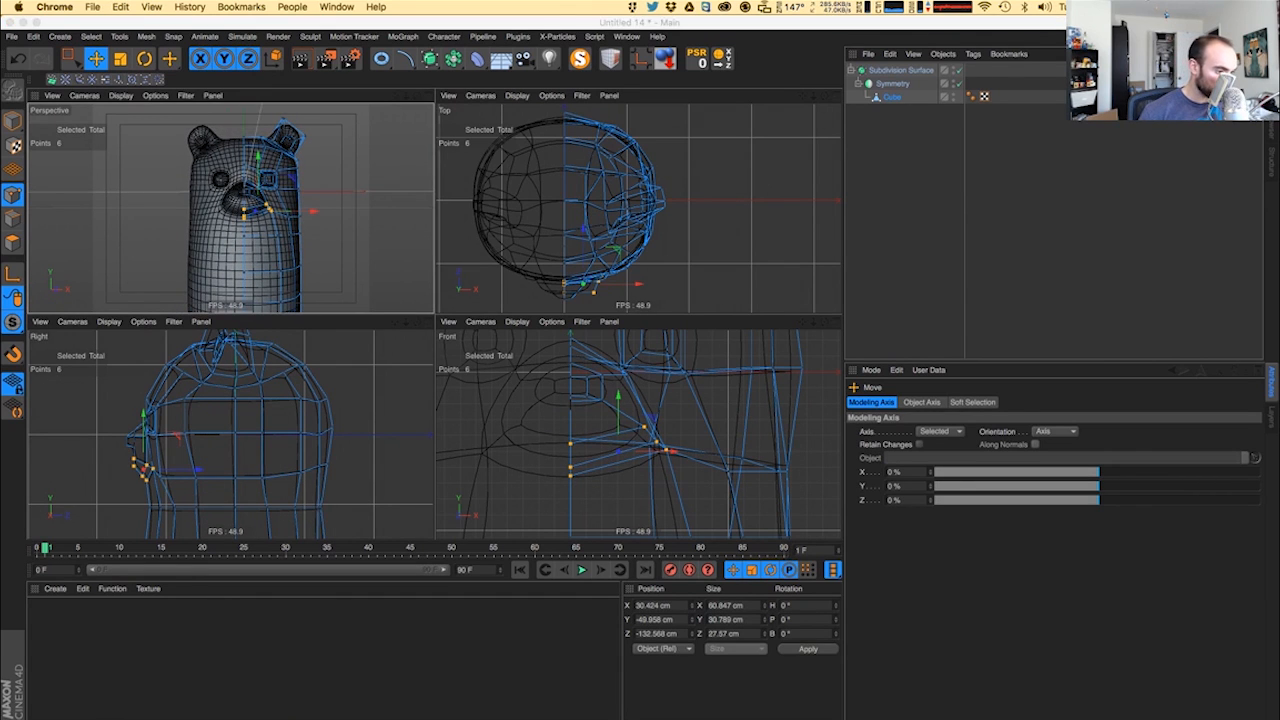
pyautogui.click(367, 91)
# - Toggle the Subdivision Surface off and on repeatedly to compare the low-poly cage with the smoothed bear, leaving it on
pyautogui.press('q')
pyautogui.press('q')
pyautogui.press('q')
pyautogui.press('q')
pyautogui.press('q')
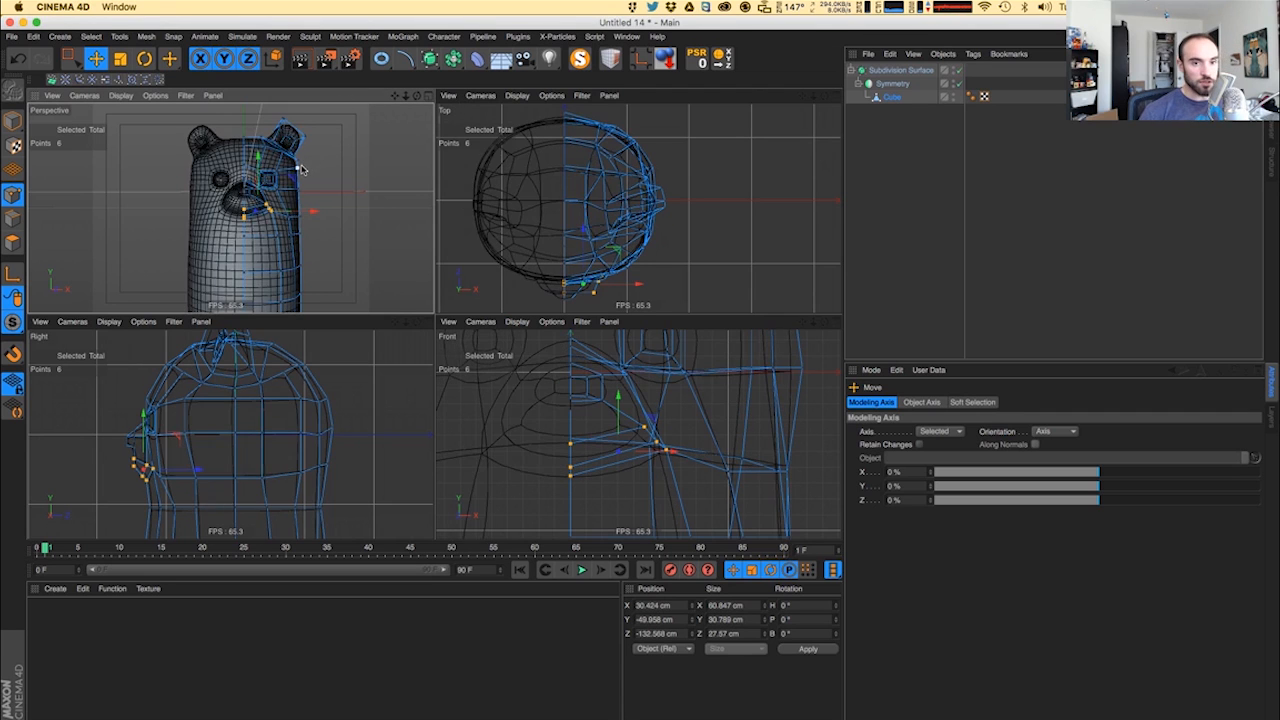
pyautogui.press('q')
pyautogui.press('q')
pyautogui.press('q')
pyautogui.press('q')
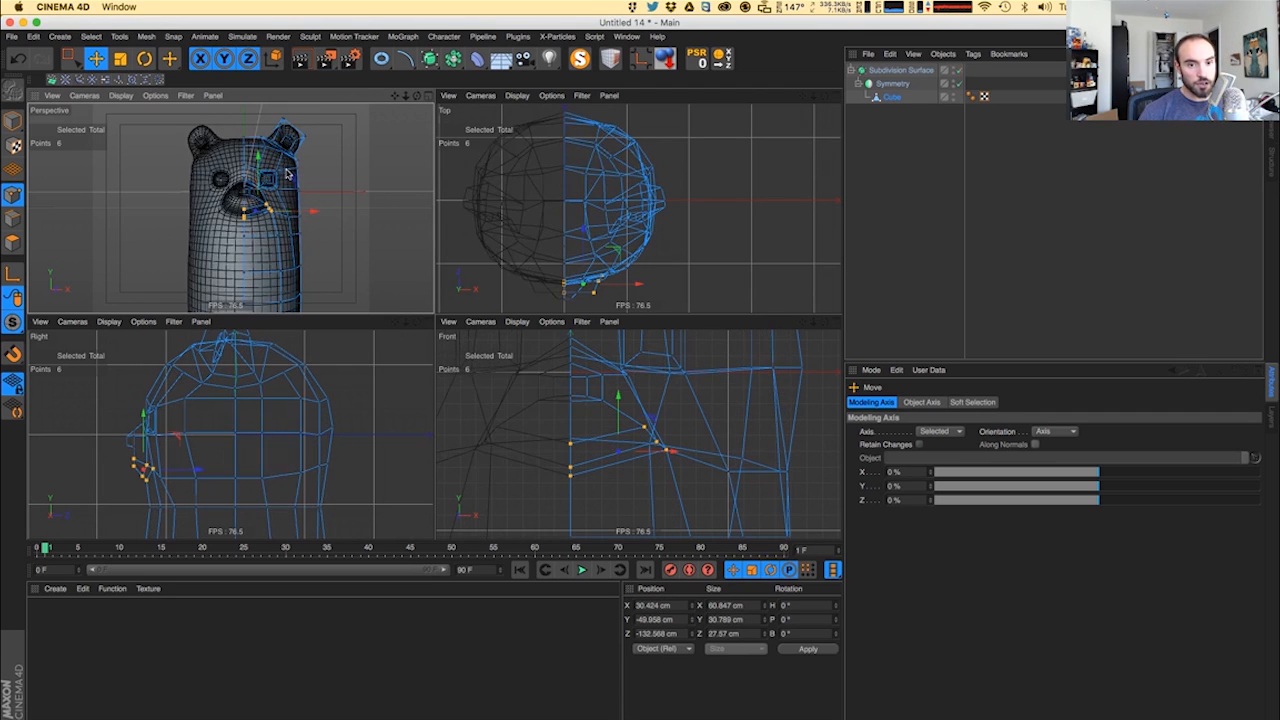
pyautogui.press('q')
pyautogui.press('q')
pyautogui.press('q')
pyautogui.press('q')
pyautogui.press('q')
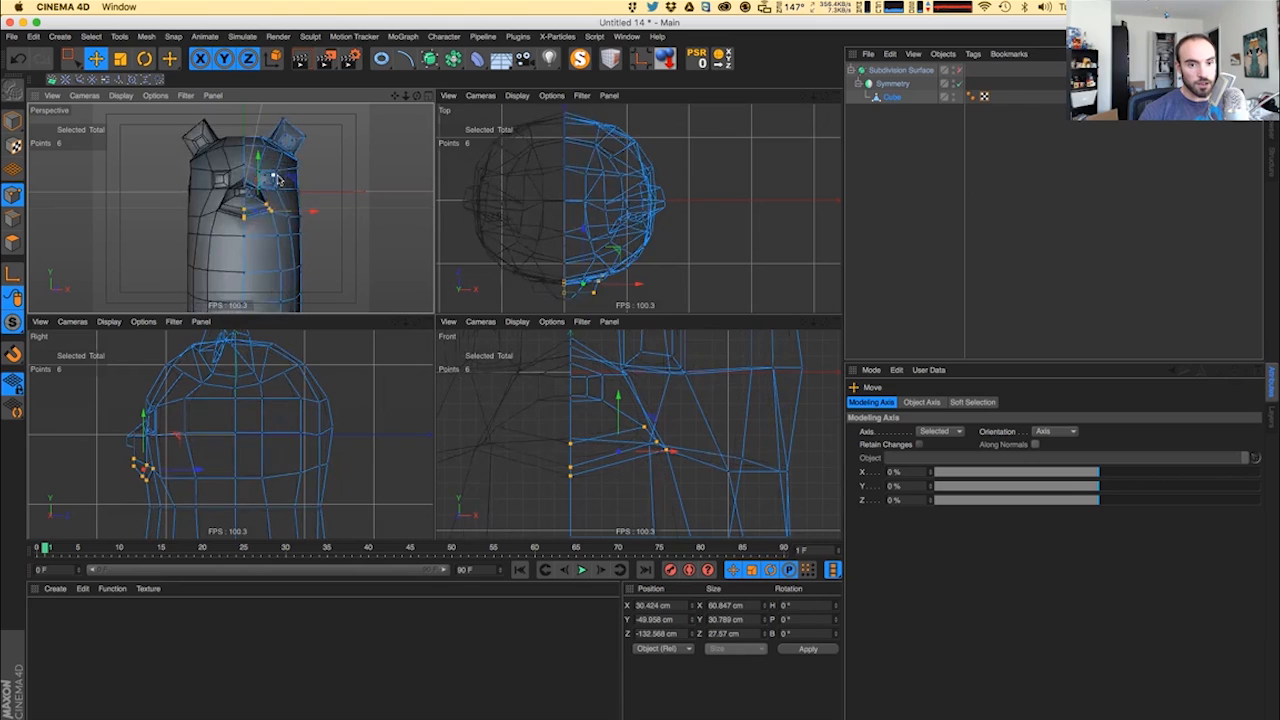
pyautogui.press('q')
pyautogui.press('q')
pyautogui.press('q')
pyautogui.press('q')
pyautogui.press('q')
pyautogui.press('q')
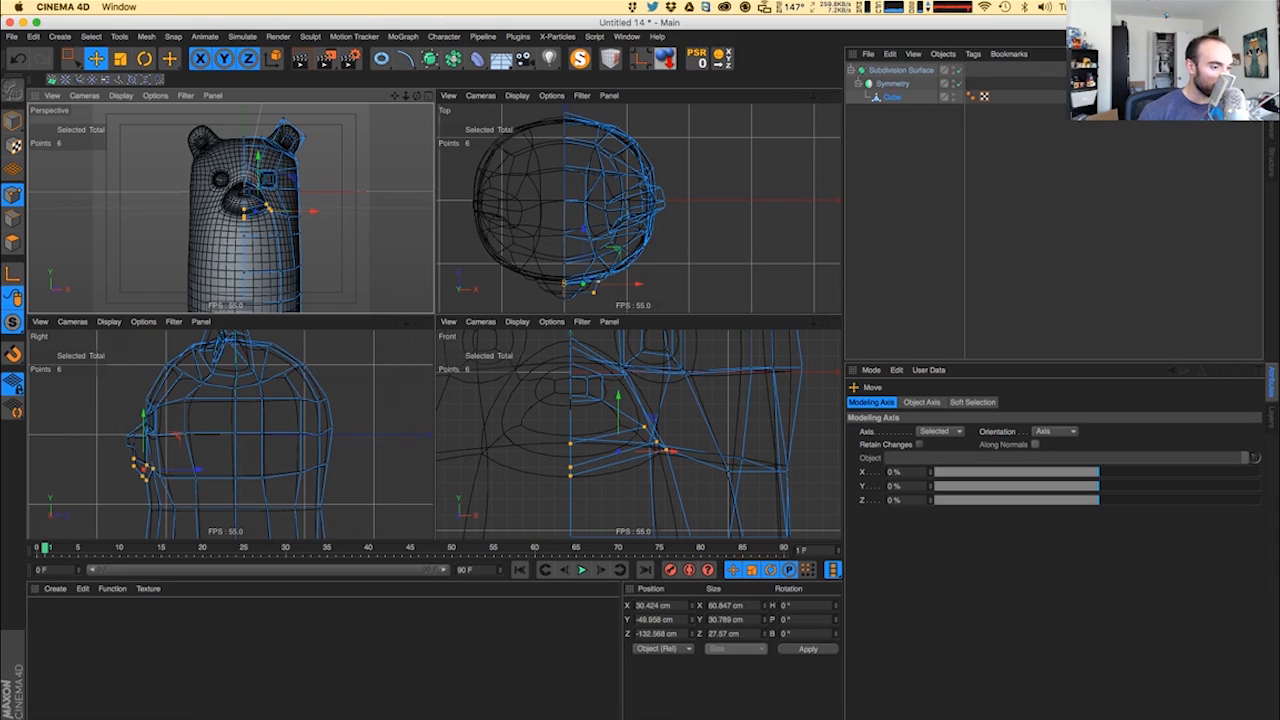
# - Check the reference in Chrome again, return to Cinema 4D and select the three points on the head's side at chin height
pyautogui.press('super+Tab')
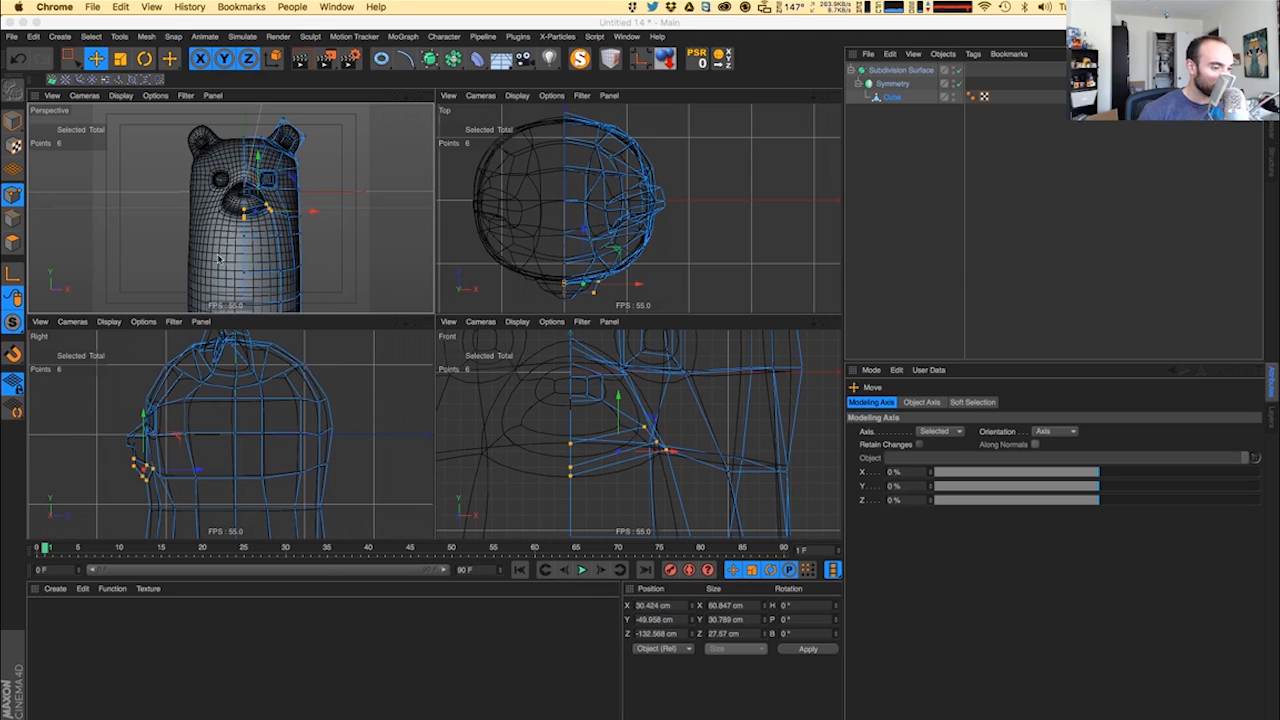
pyautogui.click(687, 478)
pyautogui.keyDown('alt'); pyautogui.moveTo(676, 478); pyautogui.dragTo(635, 468, button='middle'); pyautogui.keyUp('alt')
pyautogui.scroll(-3, 635, 468)
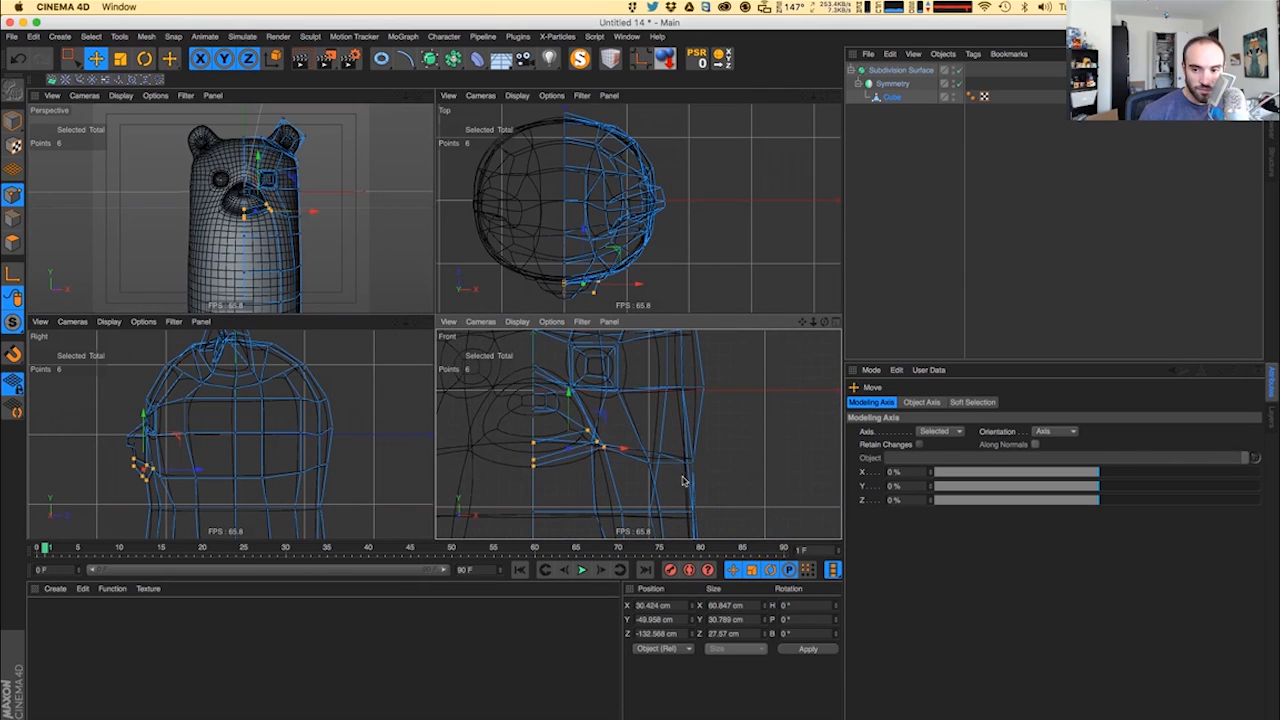
pyautogui.press('0')
pyautogui.moveTo(680, 452); pyautogui.dragTo(750, 464)
# - View the bear at an angle and examine the arms and body proportions in the Gummy Bear Lamps photos in Chrome
pyautogui.moveTo(289, 242)
pyautogui.keyDown('alt'); pyautogui.mouseDown()
pyautogui.moveTo(252, 254)
pyautogui.moveTo(278, 260)
pyautogui.mouseUp(); pyautogui.keyUp('alt')
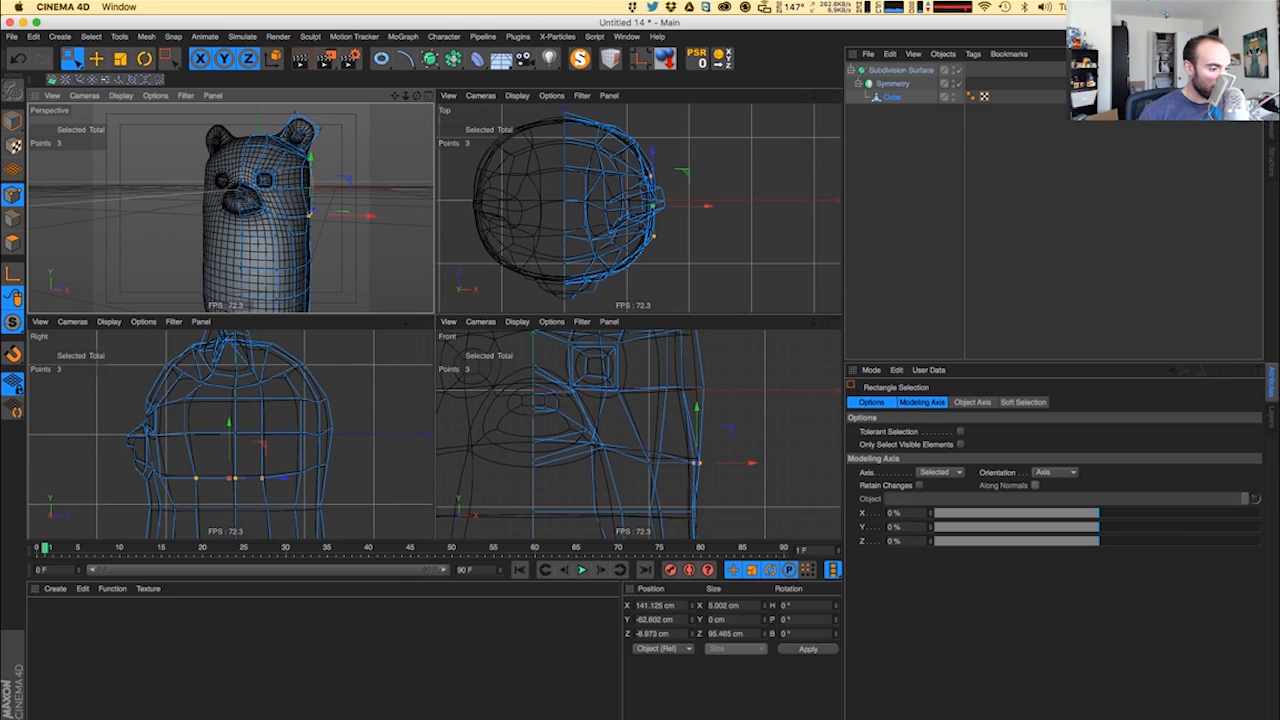
pyautogui.press('super+Tab')
pyautogui.moveTo(0, 306); pyautogui.dragTo(744, 196)
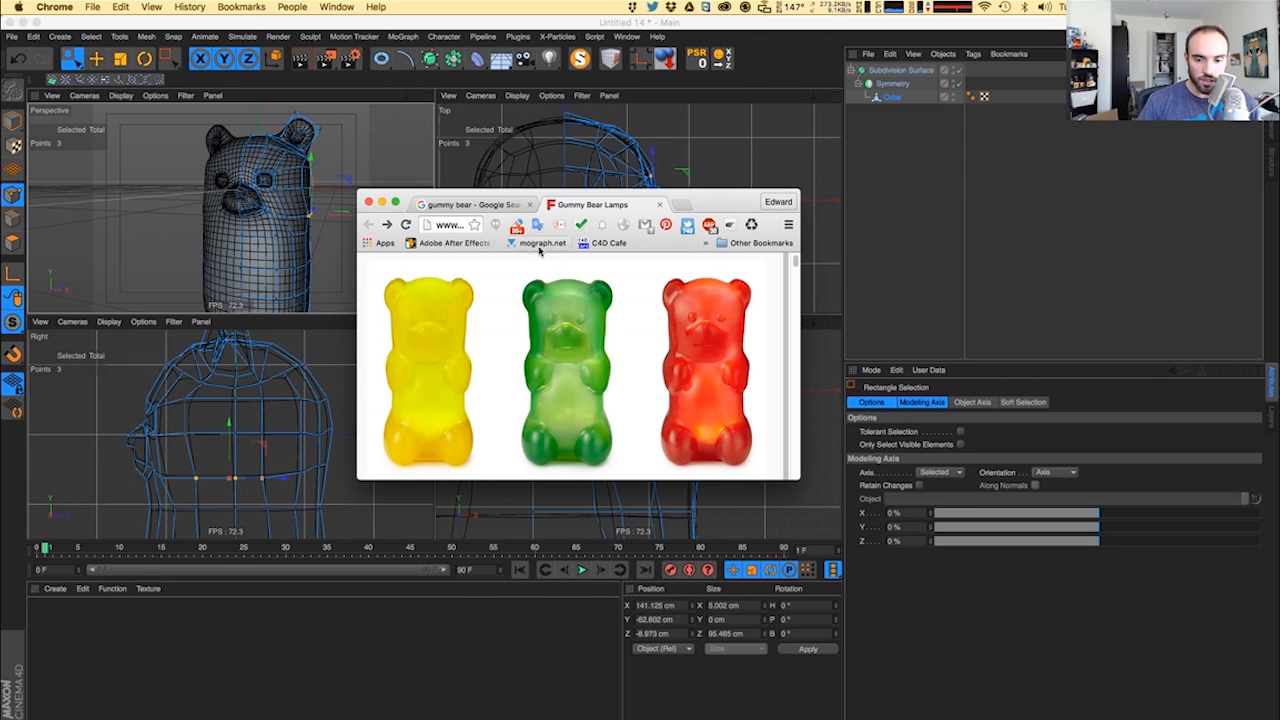
pyautogui.moveTo(716, 208); pyautogui.dragTo(0, 240)
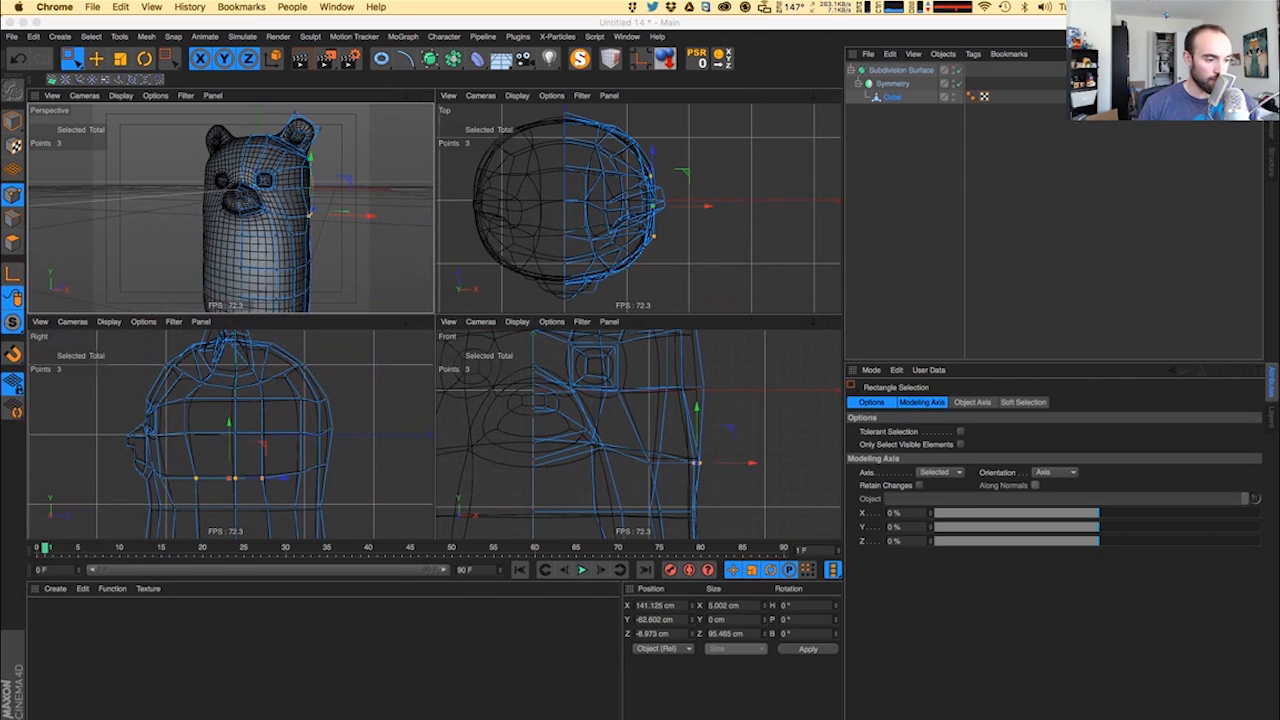
# - Switch to polygon mode and select the four side polygons at arm height on the bear's torso
pyautogui.click(13, 244)
pyautogui.keyDown('alt'); pyautogui.moveTo(262, 237); pyautogui.dragTo(150, 231); pyautogui.keyUp('alt')
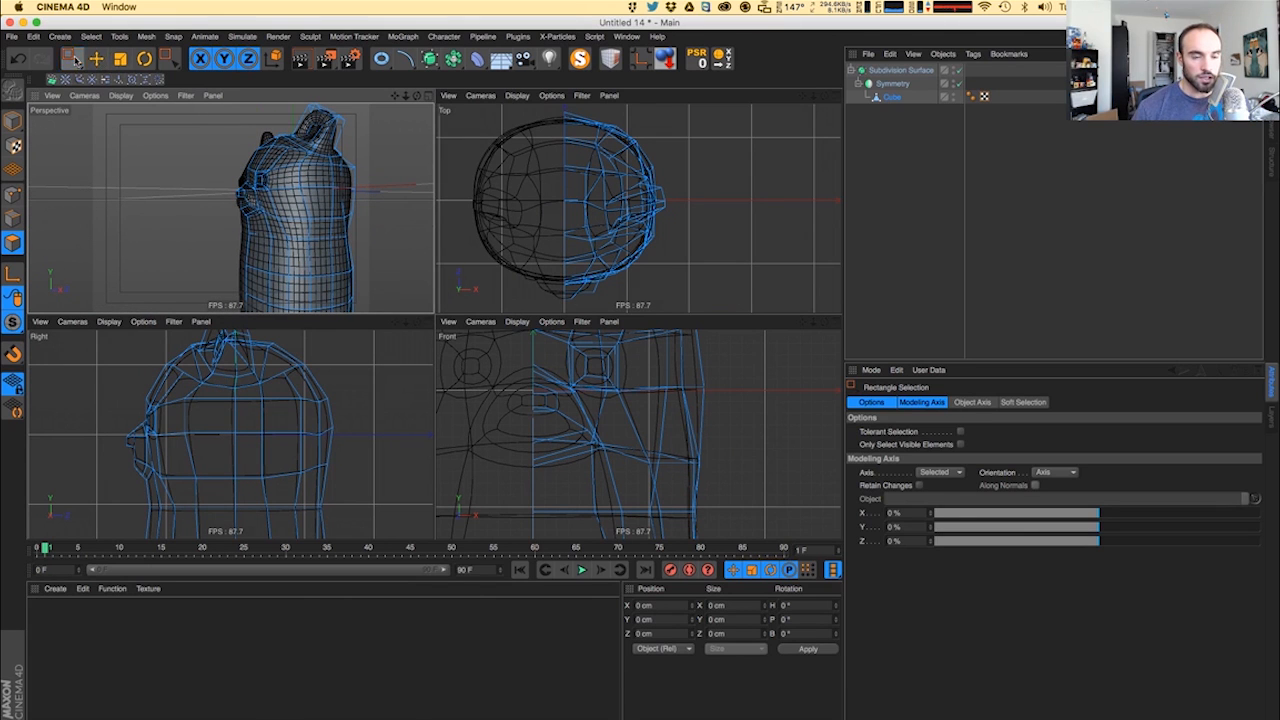
pyautogui.moveTo(72, 58); pyautogui.dragTo(145, 82)
pyautogui.keyDown('alt'); pyautogui.moveTo(316, 258); pyautogui.dragTo(338, 266); pyautogui.keyUp('alt')
pyautogui.keyDown('alt'); pyautogui.moveTo(338, 266); pyautogui.dragTo(291, 222, button='middle'); pyautogui.keyUp('alt')
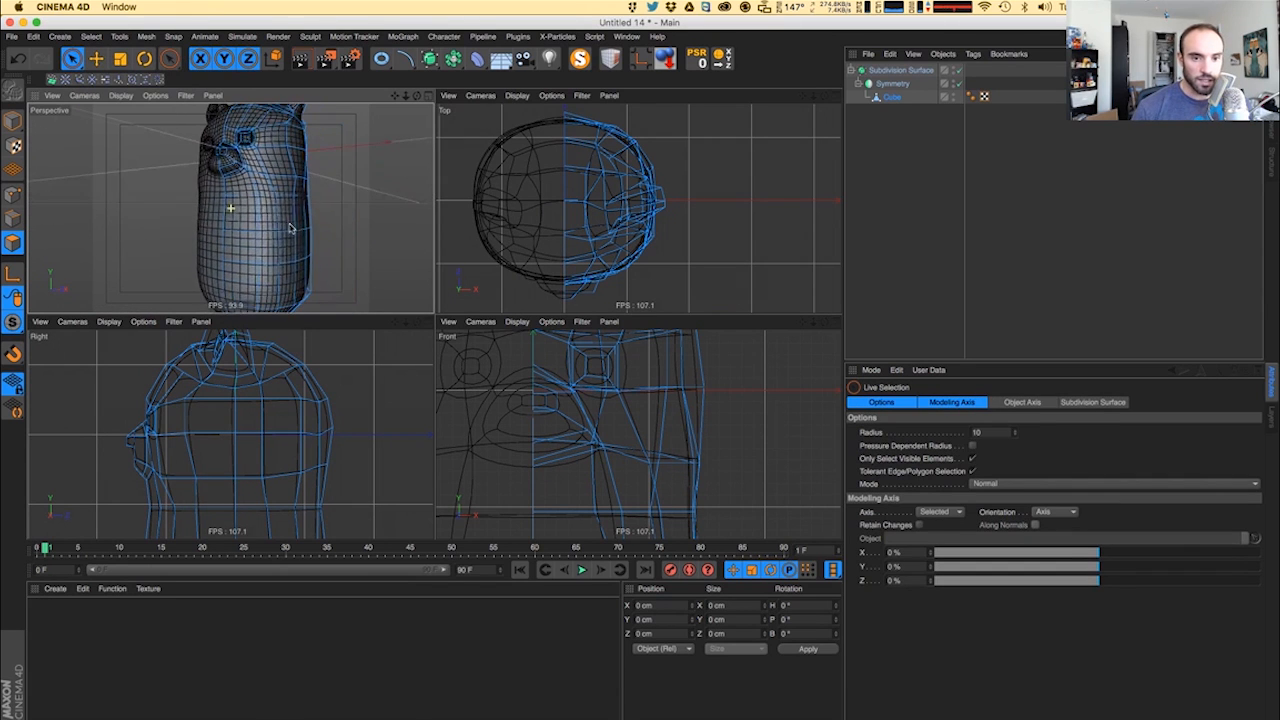
pyautogui.moveTo(271, 236)
pyautogui.keyDown('alt'); pyautogui.mouseDown()
pyautogui.moveTo(303, 236)
pyautogui.moveTo(277, 212)
pyautogui.moveTo(256, 215)
pyautogui.moveTo(324, 259)
pyautogui.mouseUp(); pyautogui.keyUp('alt')
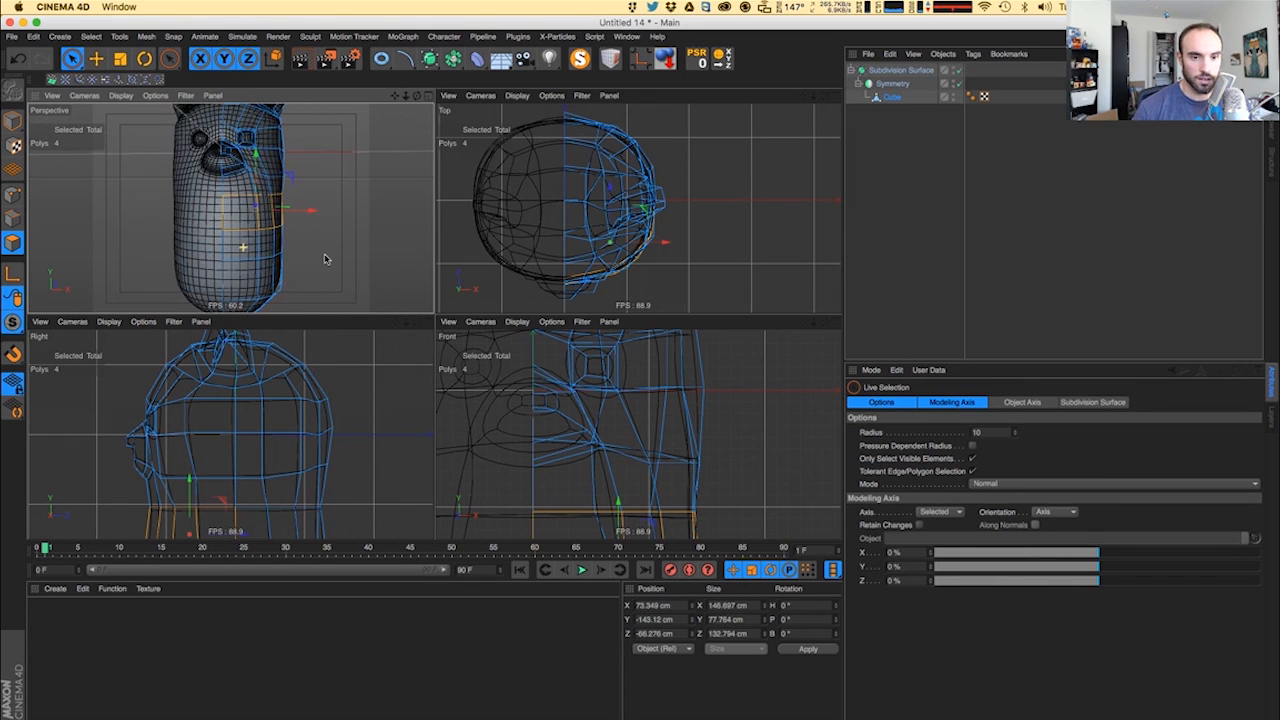
pyautogui.keyDown('ctrl'); pyautogui.click(237, 213); pyautogui.keyUp('ctrl')
pyautogui.keyDown('alt'); pyautogui.moveTo(271, 227); pyautogui.dragTo(165, 180); pyautogui.keyUp('alt')
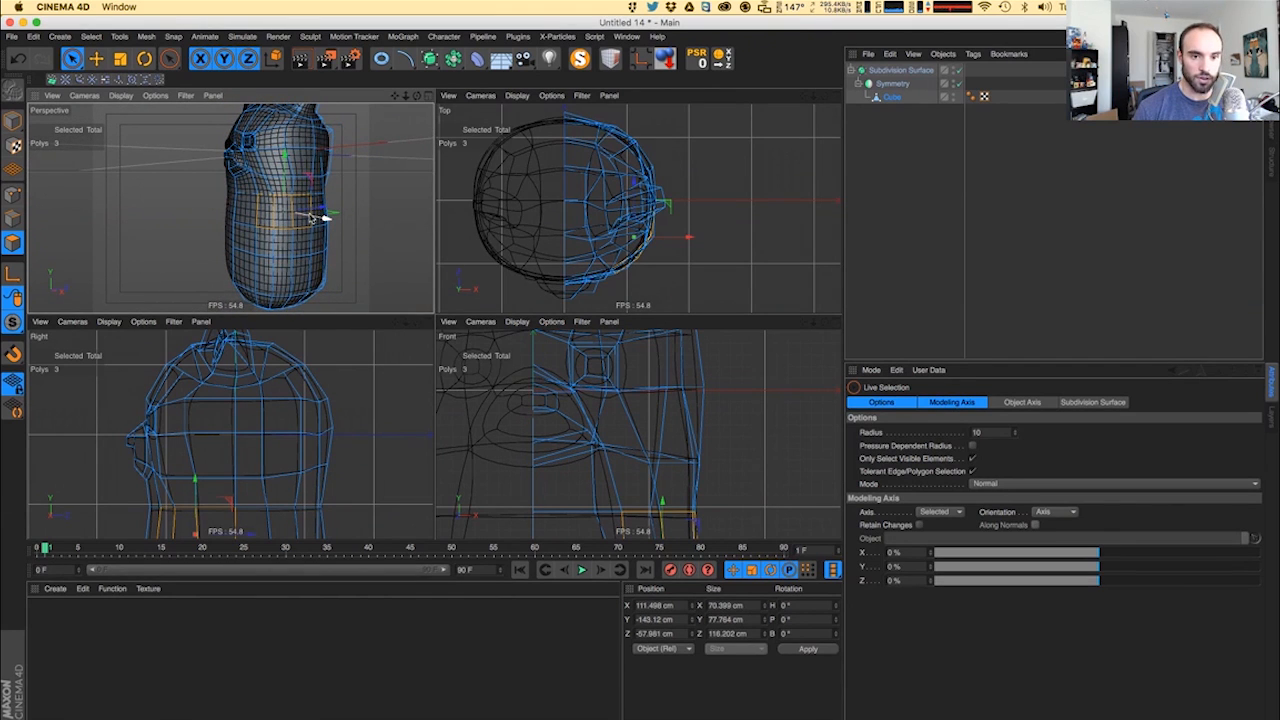
pyautogui.keyDown('alt'); pyautogui.moveTo(313, 219); pyautogui.dragTo(340, 248); pyautogui.keyUp('alt')
pyautogui.keyDown('shift'); pyautogui.click(315, 221); pyautogui.keyUp('shift')
# - Extrude the selected arm polygons by about 30.5 cm and scale them vertically to a height of about 51 cm
pyautogui.press('d')
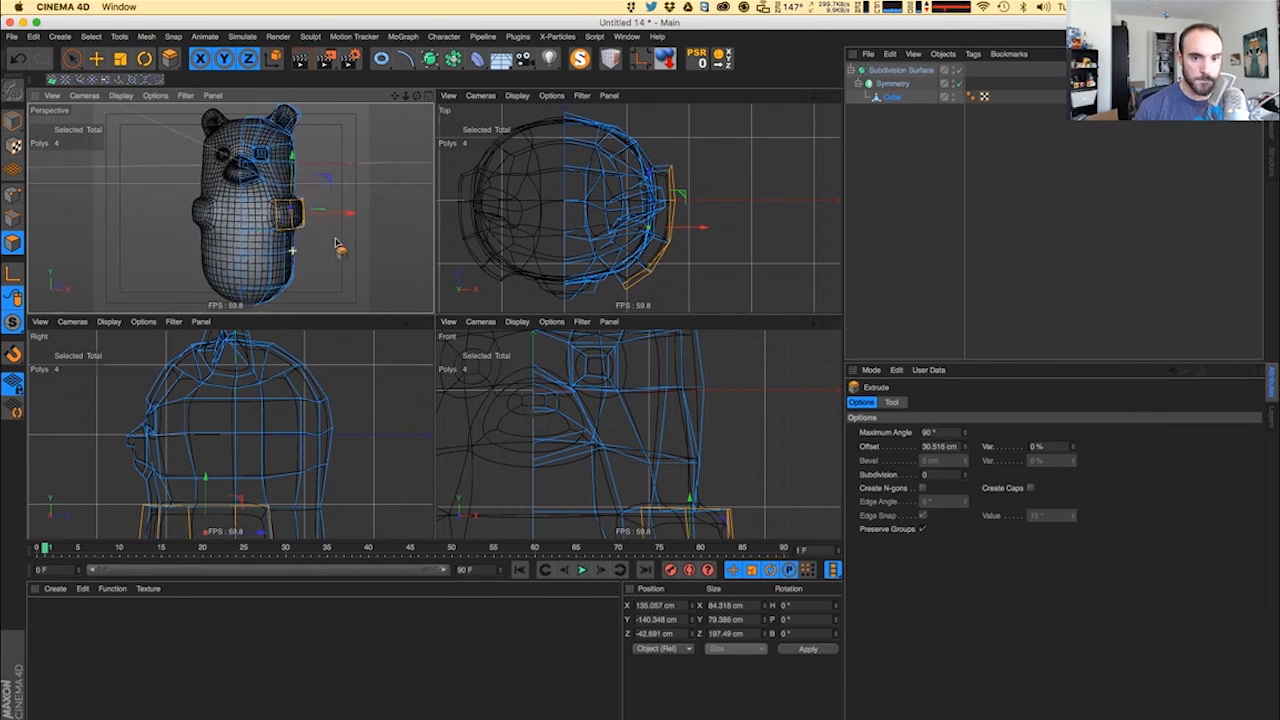
pyautogui.press('t')
pyautogui.moveTo(297, 165); pyautogui.dragTo(295, 181)
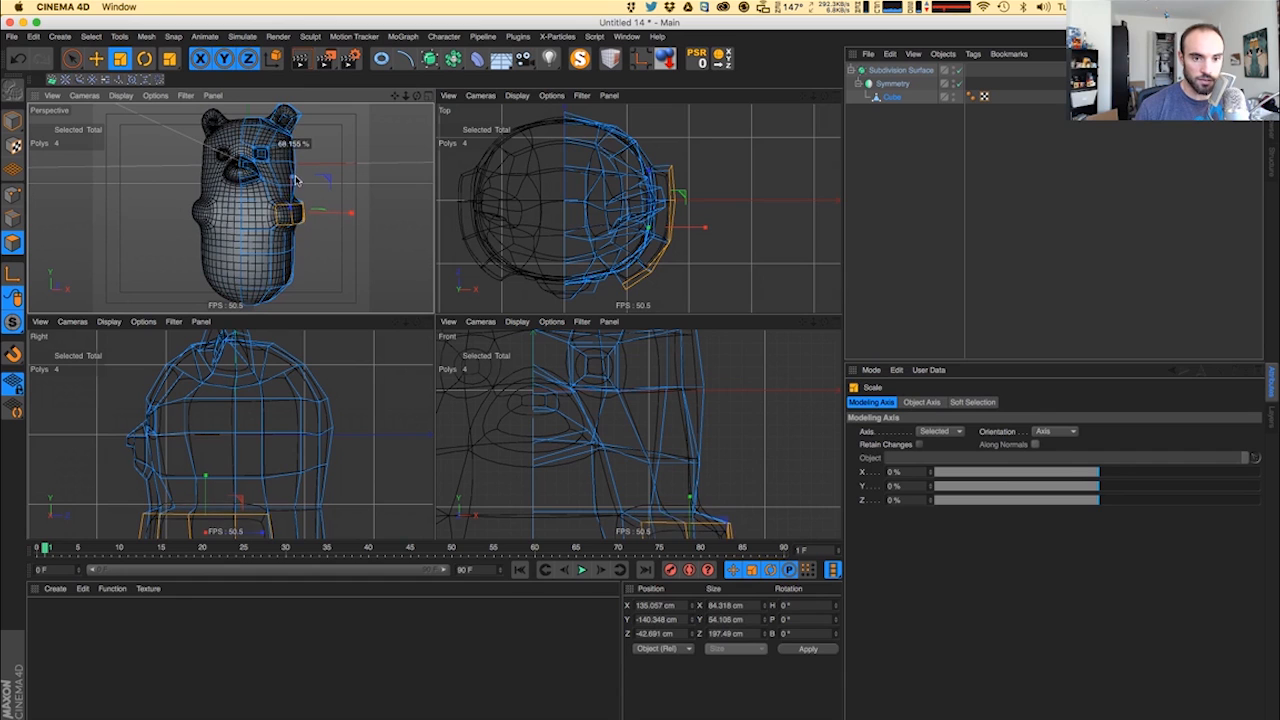
# - Examine the extruded arm's shape and placement on the torso from several angles and in the side view
pyautogui.keyDown('alt'); pyautogui.moveTo(287, 247); pyautogui.dragTo(316, 132); pyautogui.keyUp('alt')
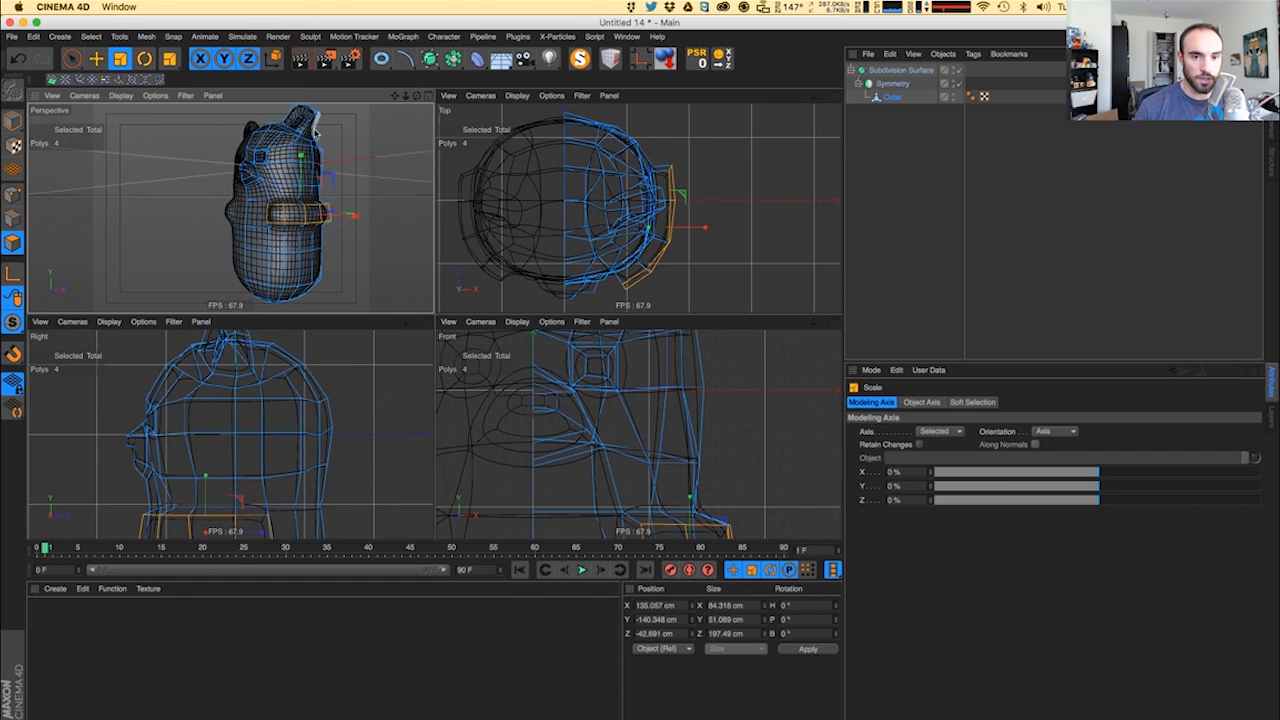
pyautogui.keyDown('alt'); pyautogui.moveTo(256, 438); pyautogui.dragTo(268, 339, button='middle'); pyautogui.keyUp('alt')
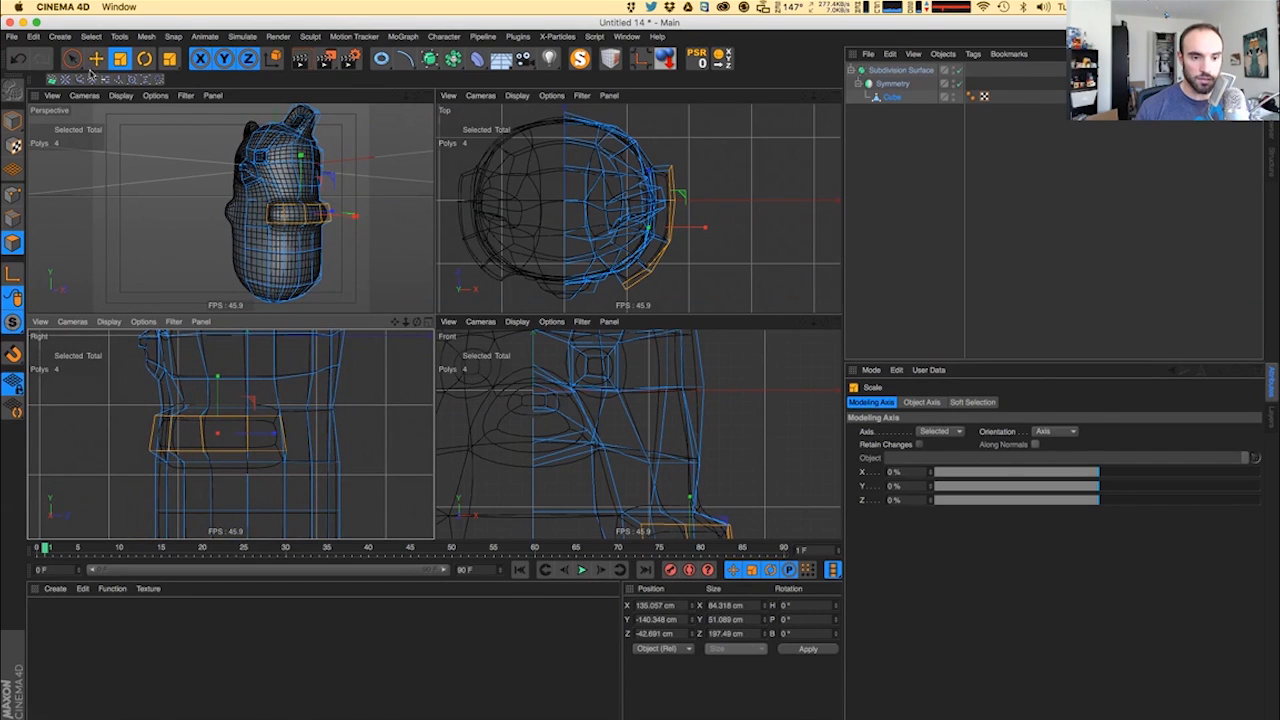
pyautogui.click(72, 58)
pyautogui.click(140, 149)
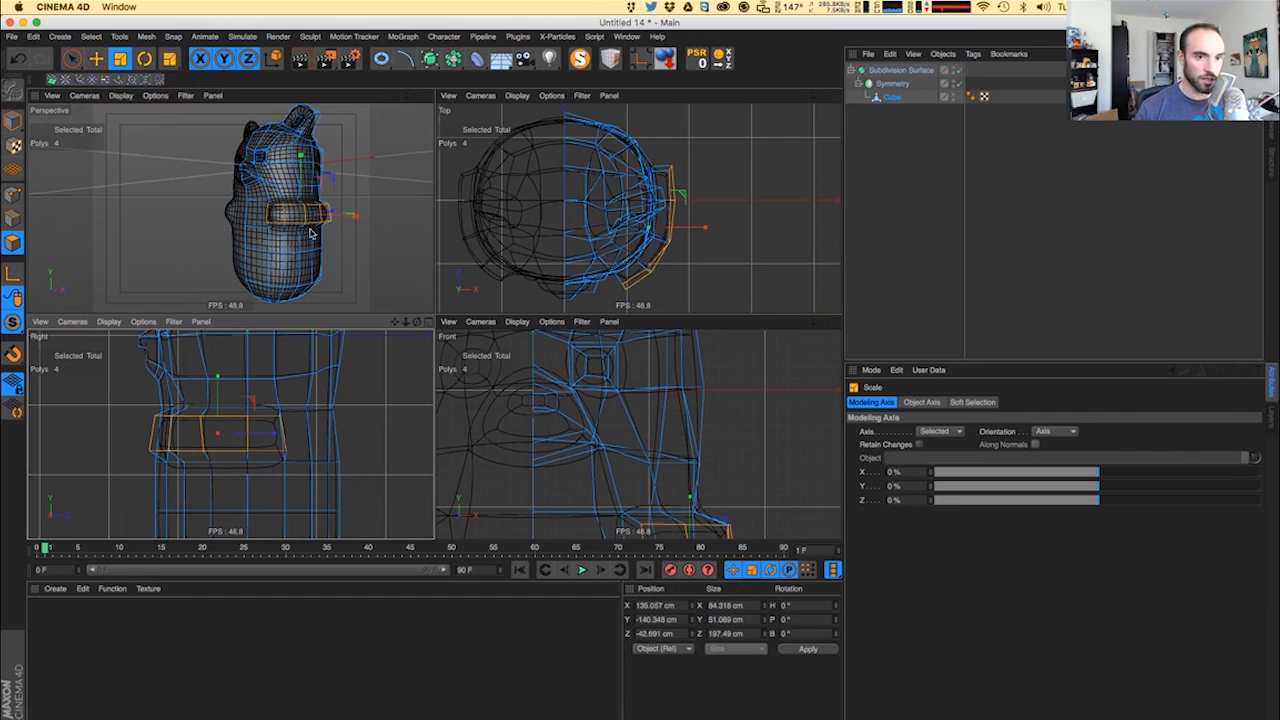
pyautogui.keyDown('alt'); pyautogui.moveTo(314, 234); pyautogui.dragTo(265, 225); pyautogui.keyUp('alt')
pyautogui.keyDown('alt'); pyautogui.moveTo(266, 226); pyautogui.dragTo(298, 226, button='right'); pyautogui.keyUp('alt')
pyautogui.keyDown('alt'); pyautogui.moveTo(298, 226); pyautogui.dragTo(188, 246); pyautogui.keyUp('alt')
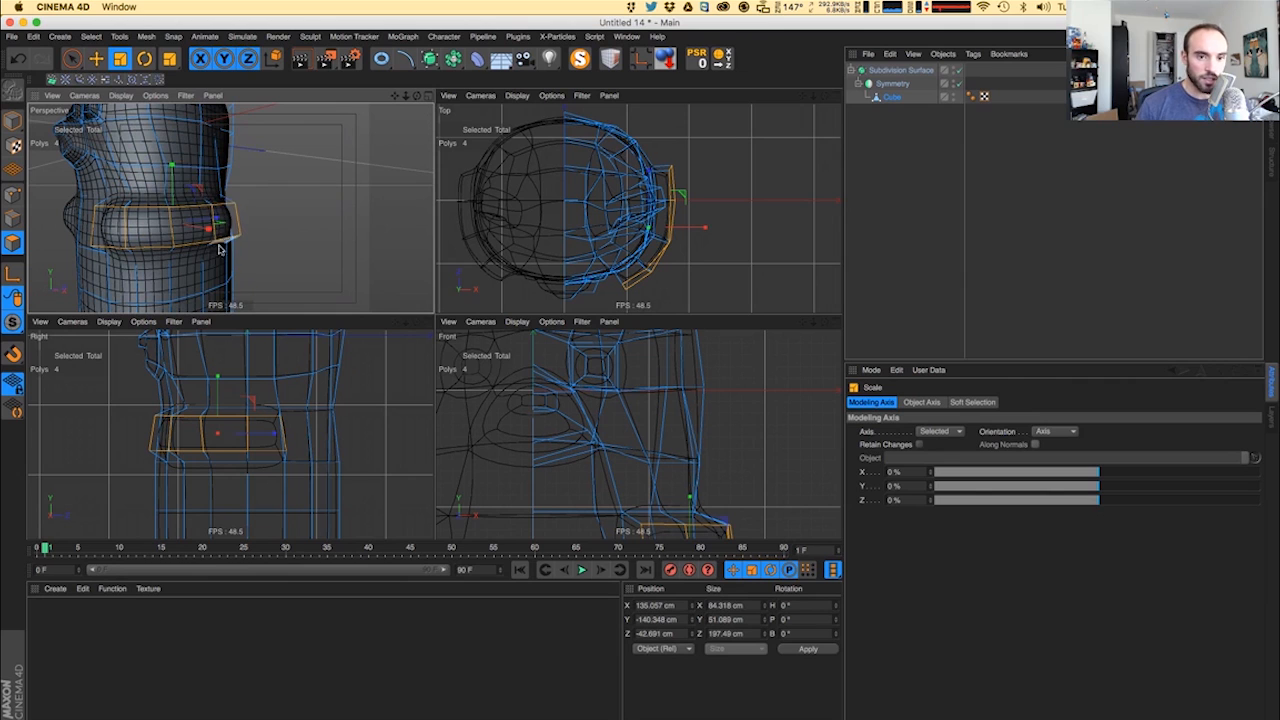
pyautogui.keyDown('alt'); pyautogui.moveTo(240, 218); pyautogui.dragTo(33, 150); pyautogui.keyUp('alt')
# - Switch to point mode, select the two outer points at the arm's rear end and move them inward and forward
pyautogui.click(12, 197)
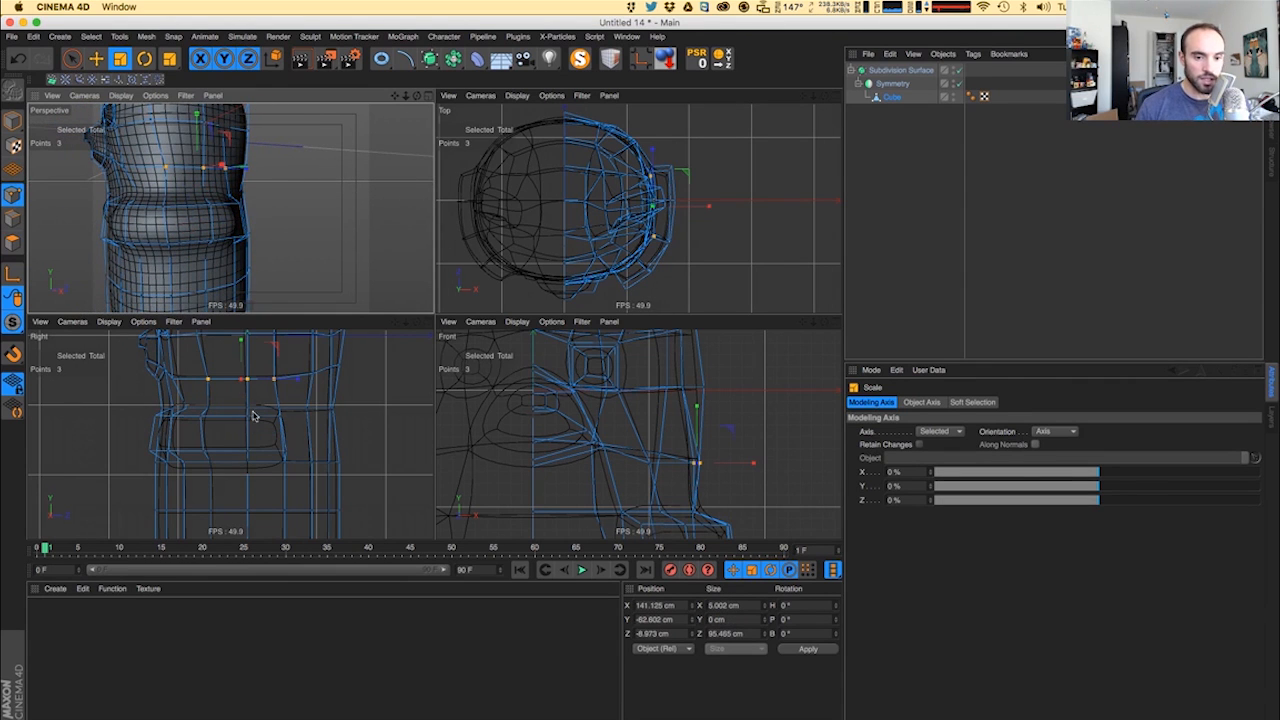
pyautogui.press('0')
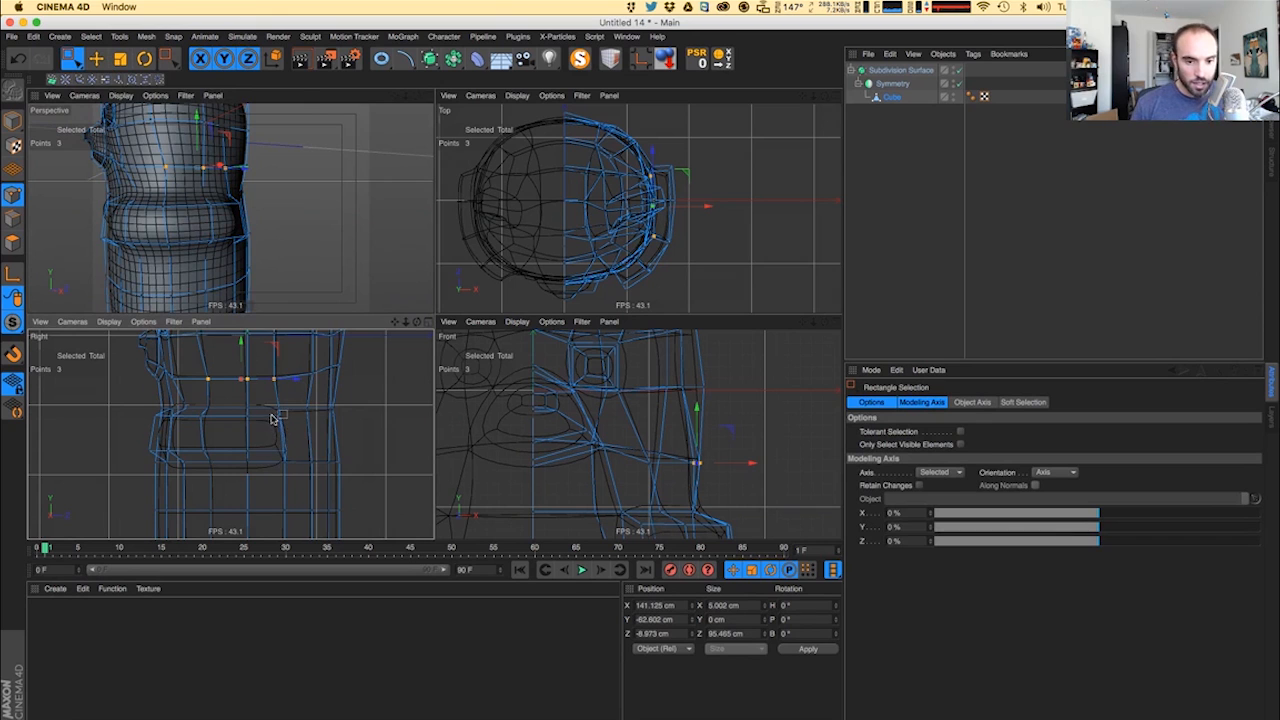
pyautogui.keyDown('alt'); pyautogui.moveTo(203, 222); pyautogui.dragTo(160, 222); pyautogui.keyUp('alt')
pyautogui.click(212, 222)
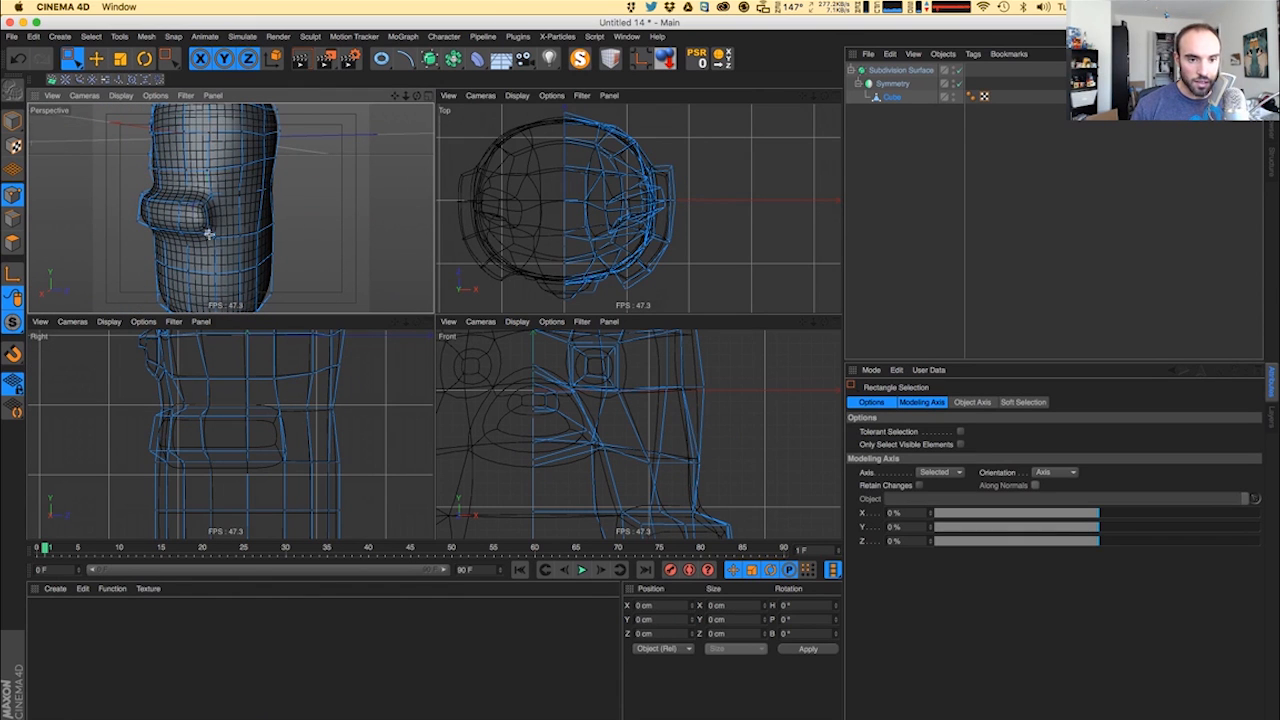
pyautogui.click(208, 234)
pyautogui.keyDown('shift'); pyautogui.click(206, 204); pyautogui.keyUp('shift')
pyautogui.keyDown('alt'); pyautogui.moveTo(267, 259); pyautogui.dragTo(128, 249); pyautogui.keyUp('alt')
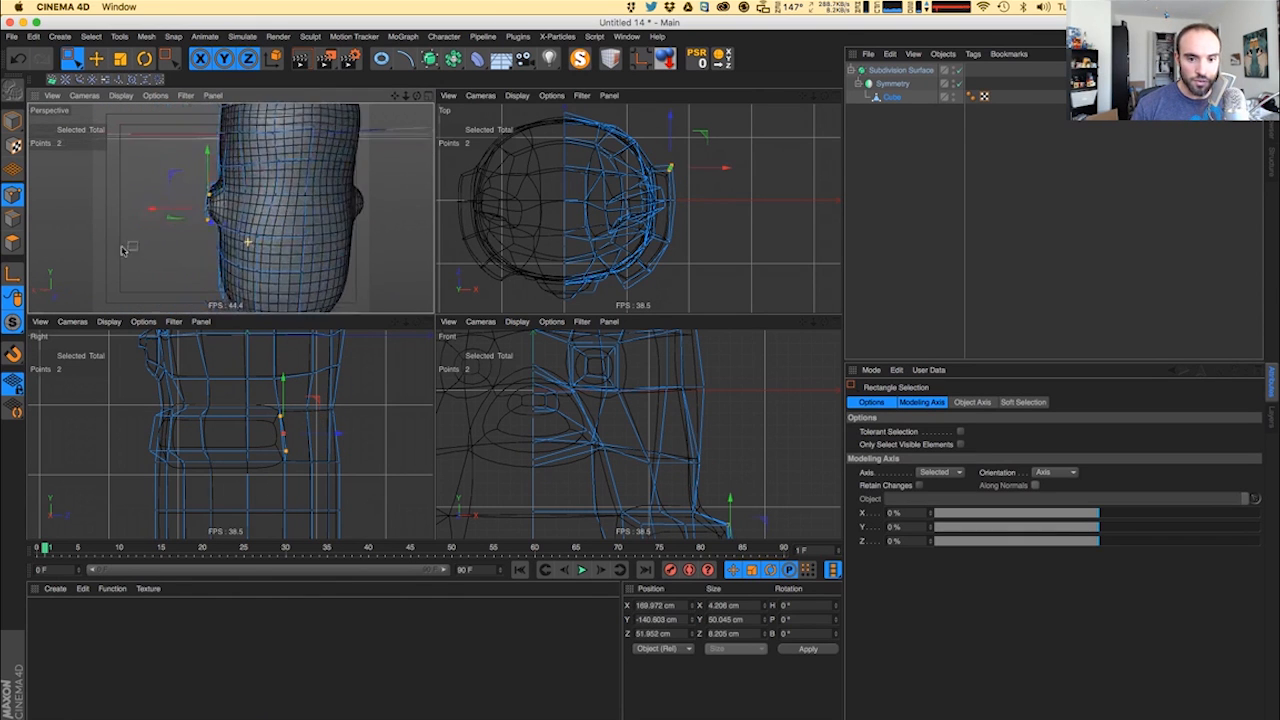
pyautogui.keyDown('alt'); pyautogui.moveTo(128, 249); pyautogui.dragTo(205, 240, button='right'); pyautogui.keyUp('alt')
pyautogui.keyDown('alt'); pyautogui.moveTo(205, 240); pyautogui.dragTo(181, 203); pyautogui.keyUp('alt')
pyautogui.keyDown('alt'); pyautogui.moveTo(181, 203); pyautogui.dragTo(217, 205); pyautogui.keyUp('alt')
# - Try to select the points around the arm's rear end and spread them vertically
pyautogui.click(219, 216)
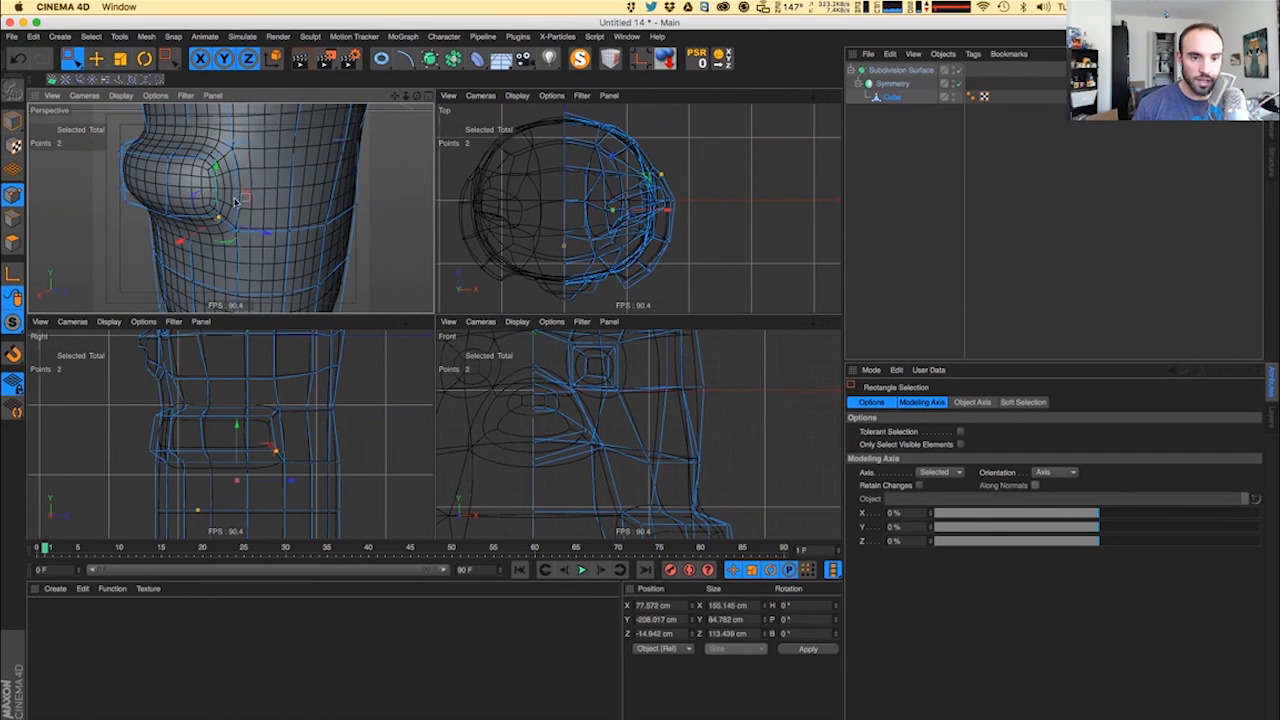
pyautogui.keyDown('shift'); pyautogui.click(204, 154); pyautogui.keyUp('shift')
pyautogui.keyDown('alt'); pyautogui.moveTo(204, 154); pyautogui.dragTo(208, 145); pyautogui.keyUp('alt')
pyautogui.keyDown('shift'); pyautogui.moveTo(246, 243); pyautogui.dragTo(246, 243); pyautogui.keyUp('shift')
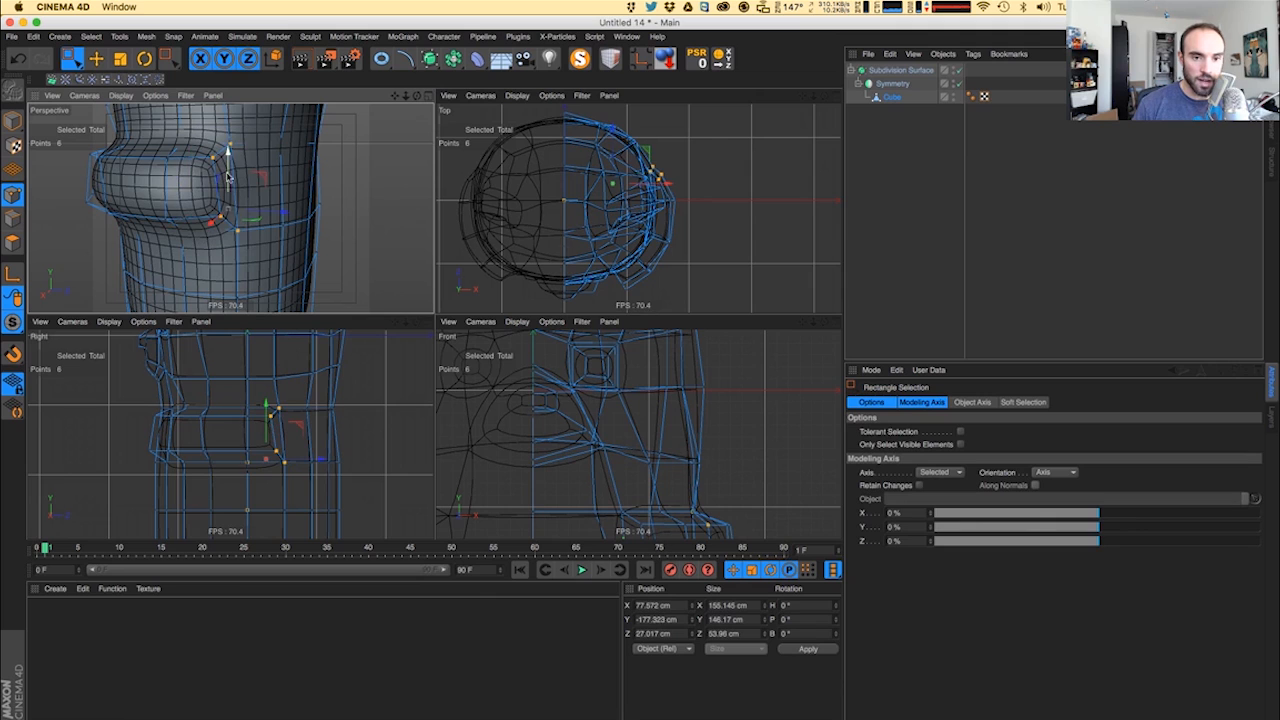
pyautogui.press('t')
pyautogui.moveTo(236, 168); pyautogui.dragTo(237, 147)
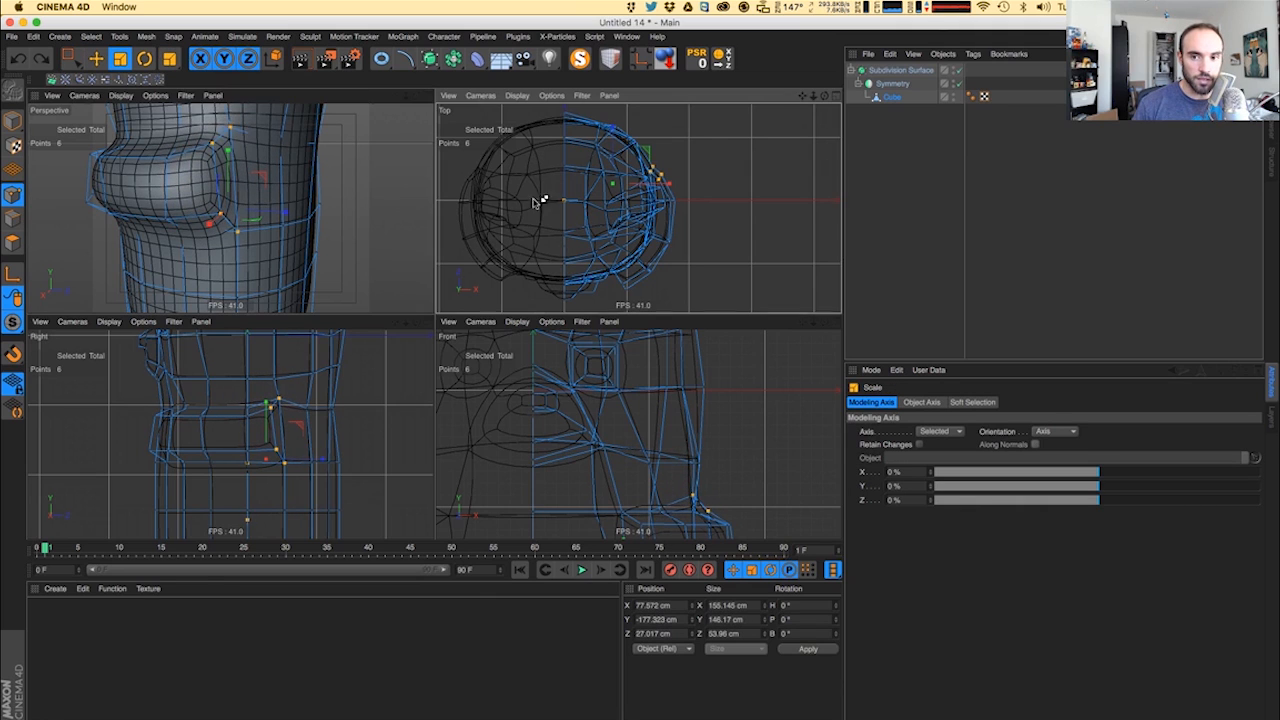
pyautogui.press('super+z')
pyautogui.press('space')
pyautogui.moveTo(544, 189); pyautogui.dragTo(588, 213)
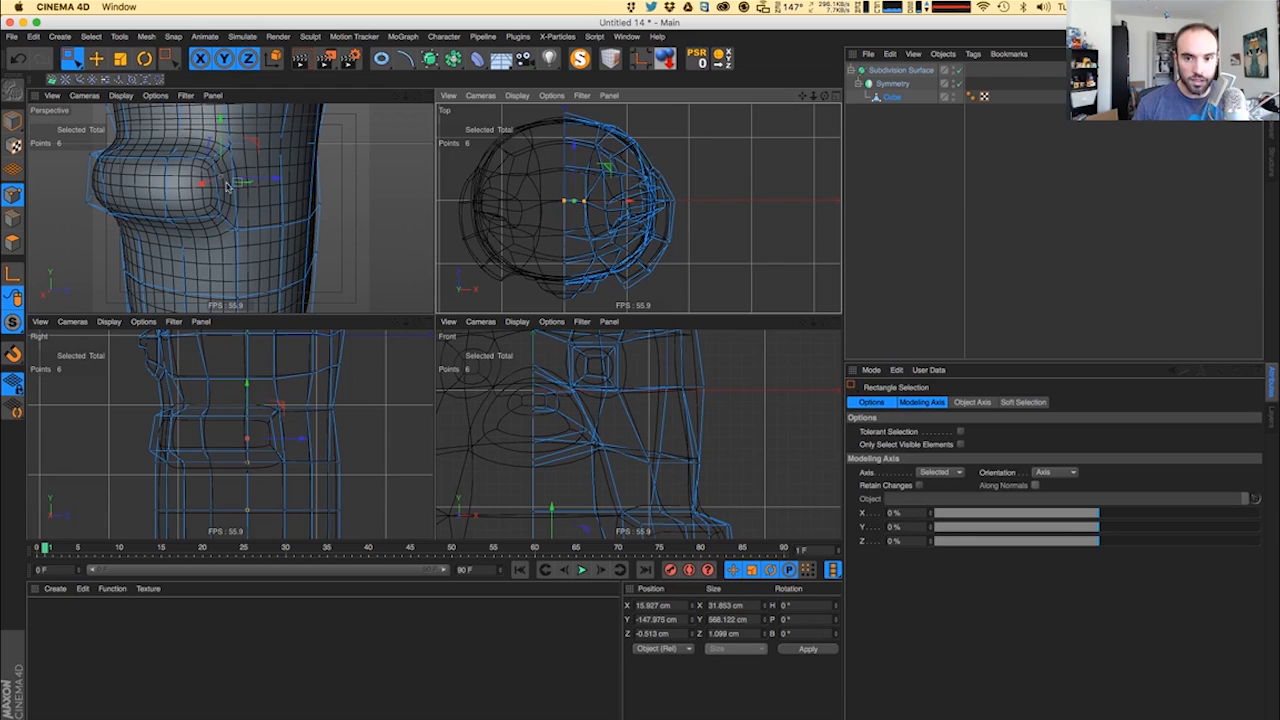
pyautogui.keyDown('alt'); pyautogui.moveTo(222, 160); pyautogui.dragTo(236, 212); pyautogui.keyUp('alt')
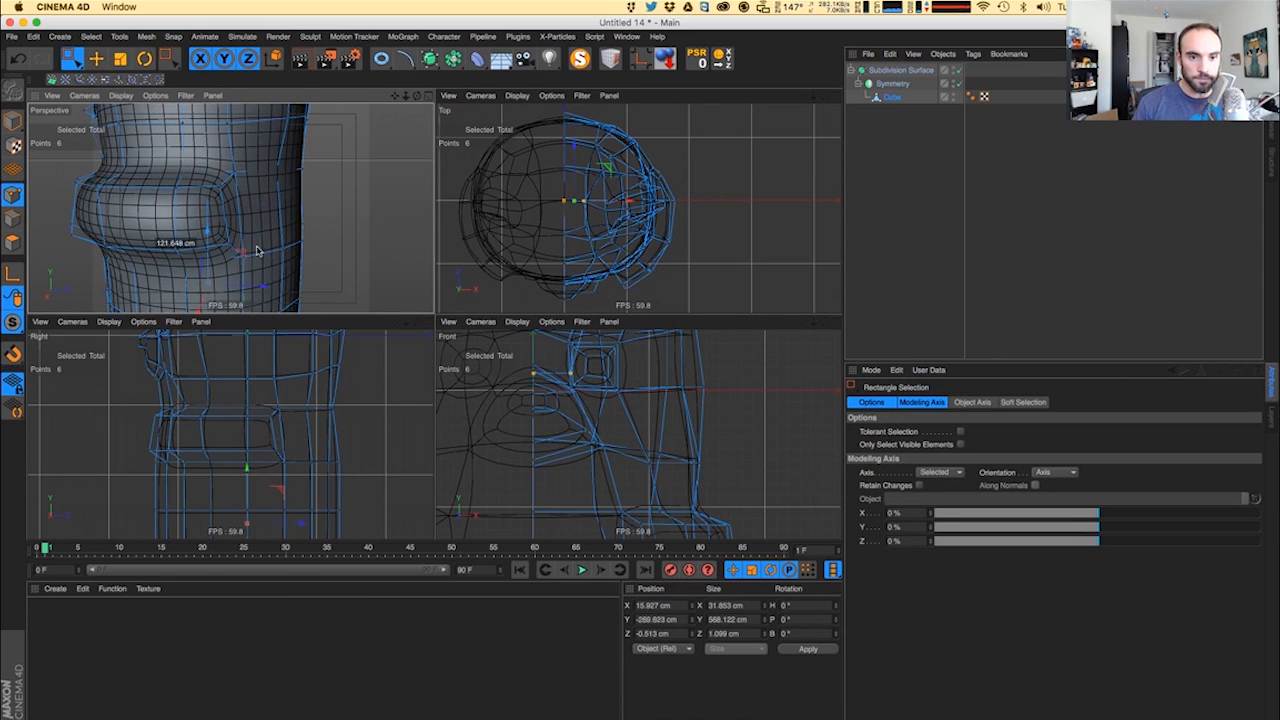
# - Spread the four points at the arm's rear end vertically and scale the outer two to about 41 cm apart
pyautogui.moveTo(212, 155); pyautogui.dragTo(247, 283)
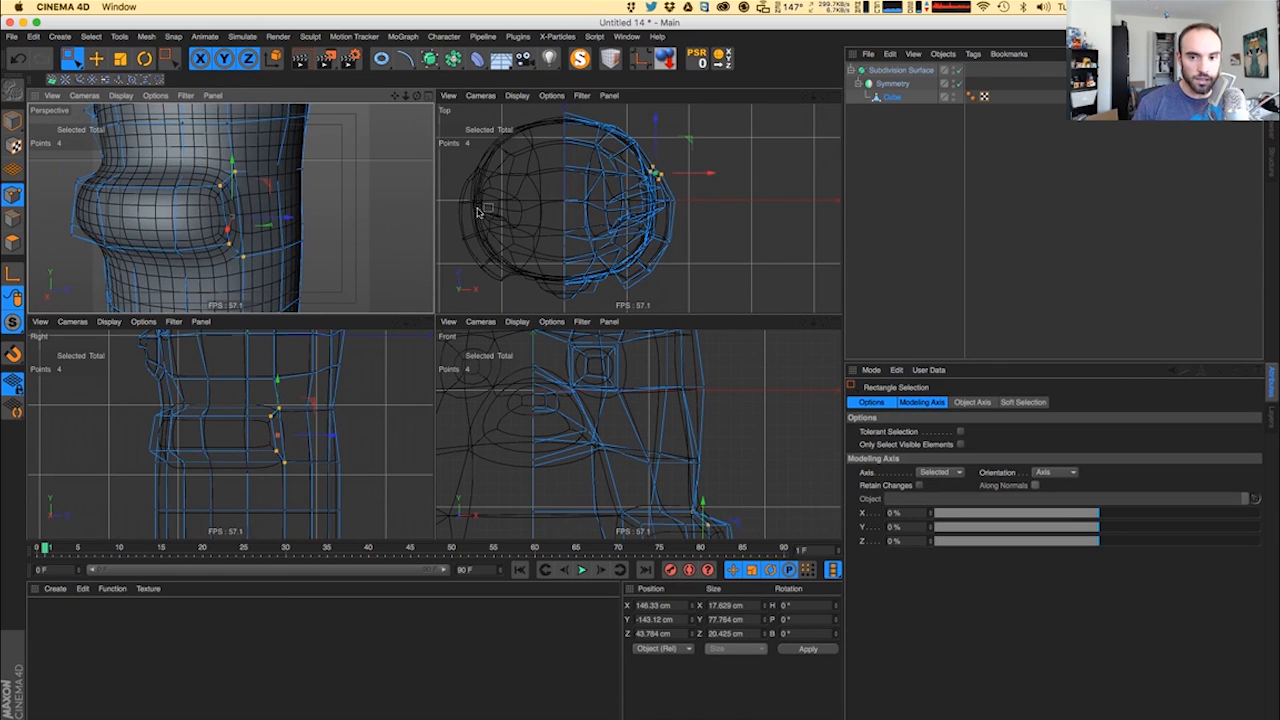
pyautogui.keyDown('alt'); pyautogui.moveTo(221, 210); pyautogui.dragTo(213, 208); pyautogui.keyUp('alt')
pyautogui.press('space')
pyautogui.moveTo(233, 162); pyautogui.dragTo(56, 218)
pyautogui.click(219, 173)
pyautogui.keyDown('shift'); pyautogui.click(229, 257); pyautogui.keyUp('shift')
pyautogui.keyDown('alt'); pyautogui.moveTo(156, 219); pyautogui.dragTo(326, 178); pyautogui.keyUp('alt')
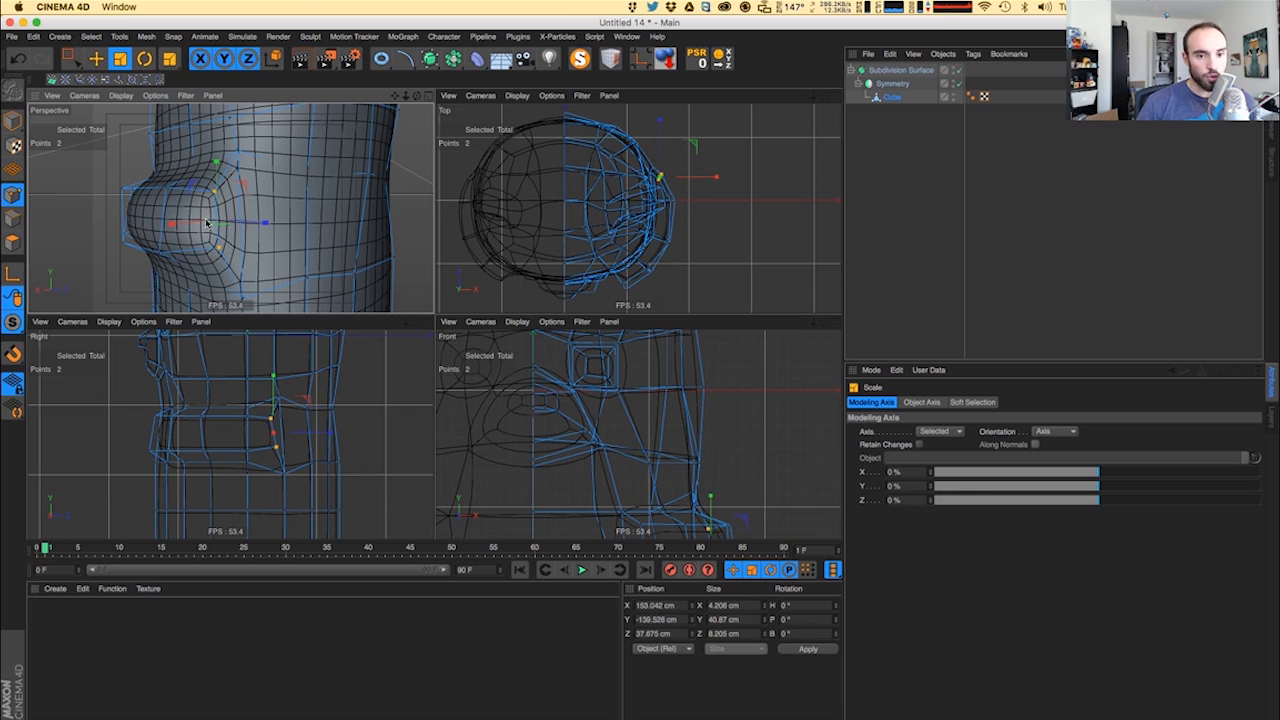
pyautogui.keyDown('alt'); pyautogui.moveTo(239, 169); pyautogui.dragTo(181, 190); pyautogui.keyUp('alt')
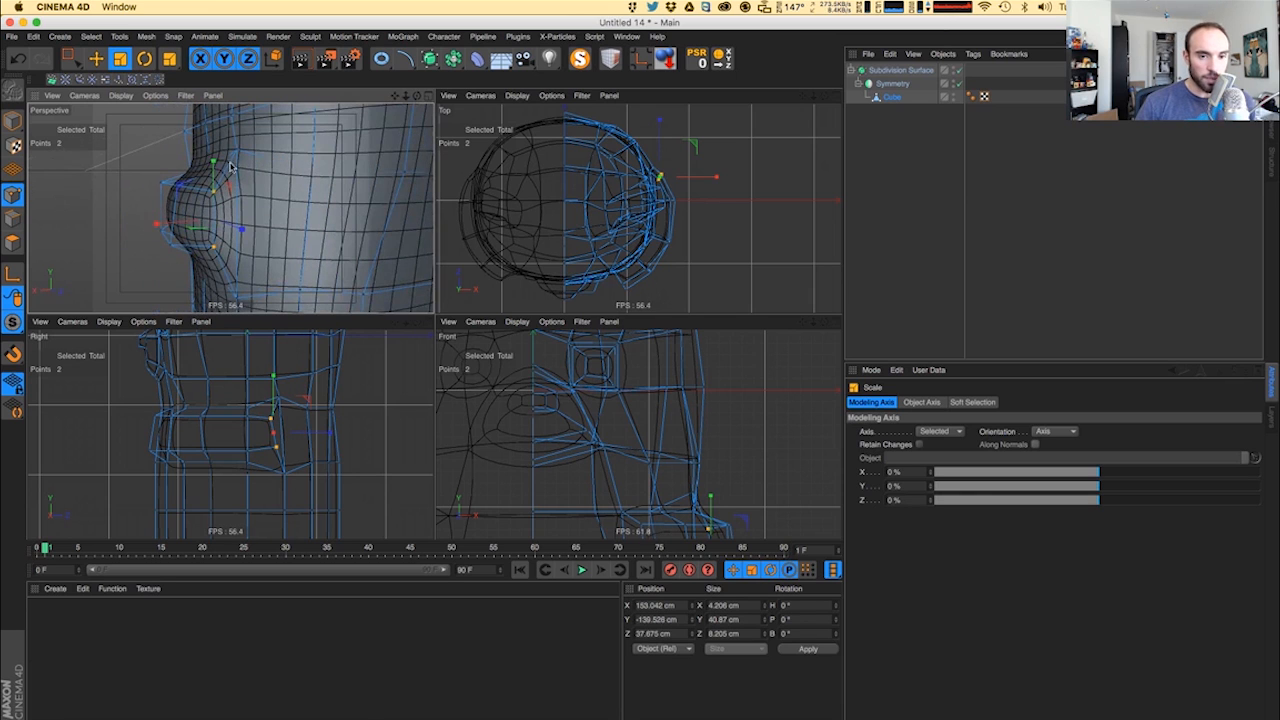
# - Select the body point below the arm's rear end and compare the cage with the smoothed arm by toggling Subdivision Surface off and on
pyautogui.click(238, 298)
pyautogui.keyDown('alt'); pyautogui.moveTo(240, 298); pyautogui.dragTo(311, 267); pyautogui.keyUp('alt')
pyautogui.press('e')
pyautogui.press('q')
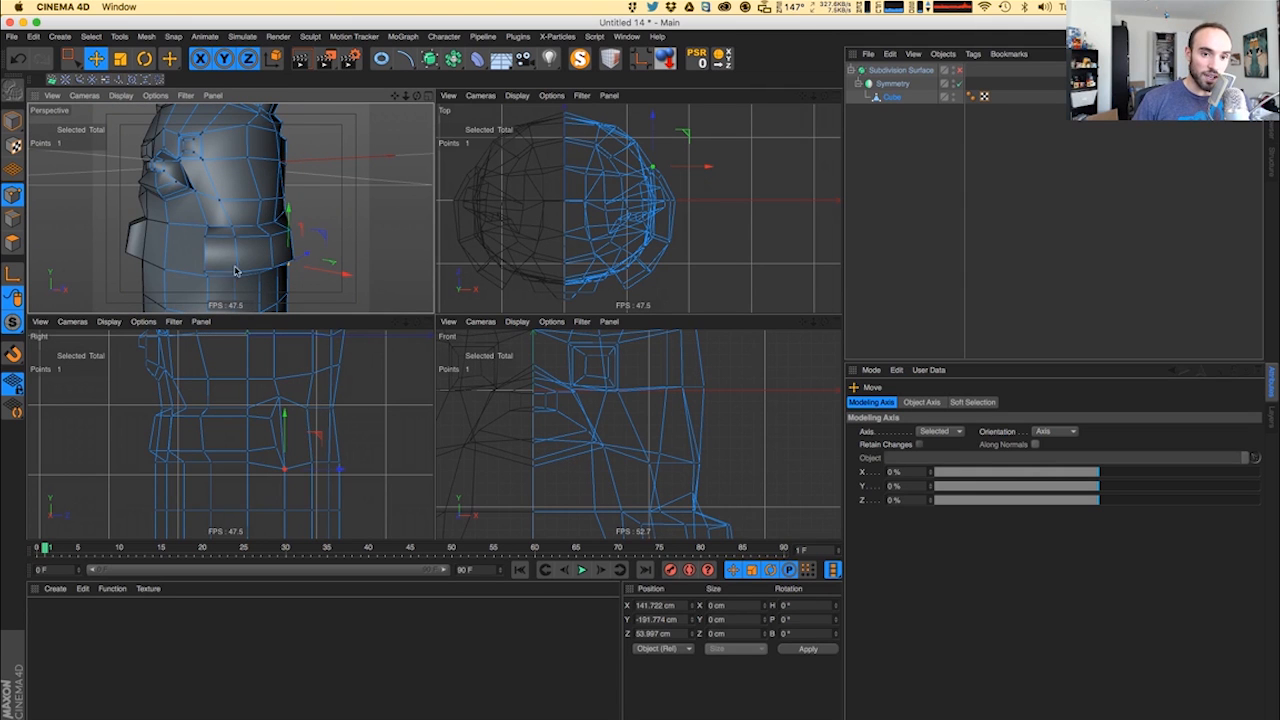
pyautogui.press('q')
# - Adjust the middle outer points on the arm's upper and lower edges to refine its profile
pyautogui.moveTo(288, 228)
pyautogui.keyDown('alt'); pyautogui.mouseDown()
pyautogui.moveTo(251, 234)
pyautogui.moveTo(292, 217)
pyautogui.mouseUp(); pyautogui.keyUp('alt')
pyautogui.click(292, 217)
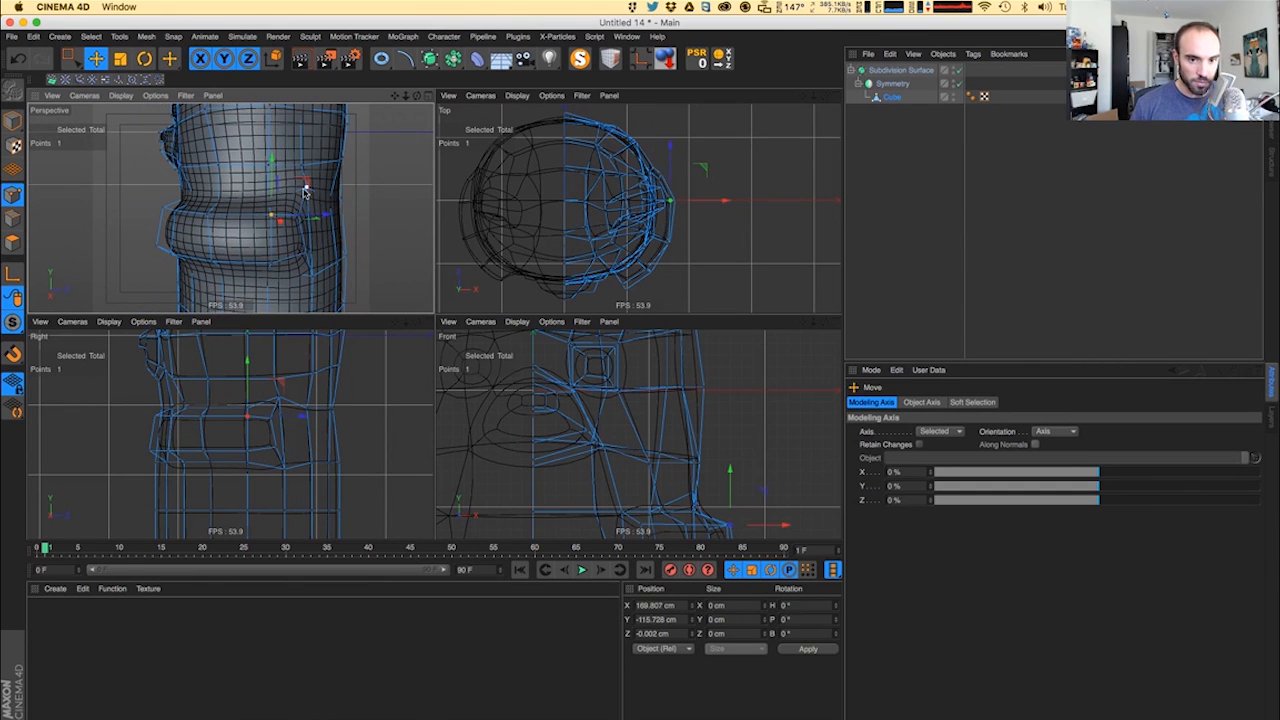
pyautogui.click(309, 189)
pyautogui.moveTo(338, 185)
pyautogui.mouseDown()
pyautogui.moveTo(320, 188)
pyautogui.moveTo(303, 163)
pyautogui.moveTo(338, 197)
pyautogui.mouseUp()
pyautogui.keyDown('alt'); pyautogui.moveTo(259, 278); pyautogui.dragTo(265, 271); pyautogui.keyUp('alt')
pyautogui.click(270, 261)
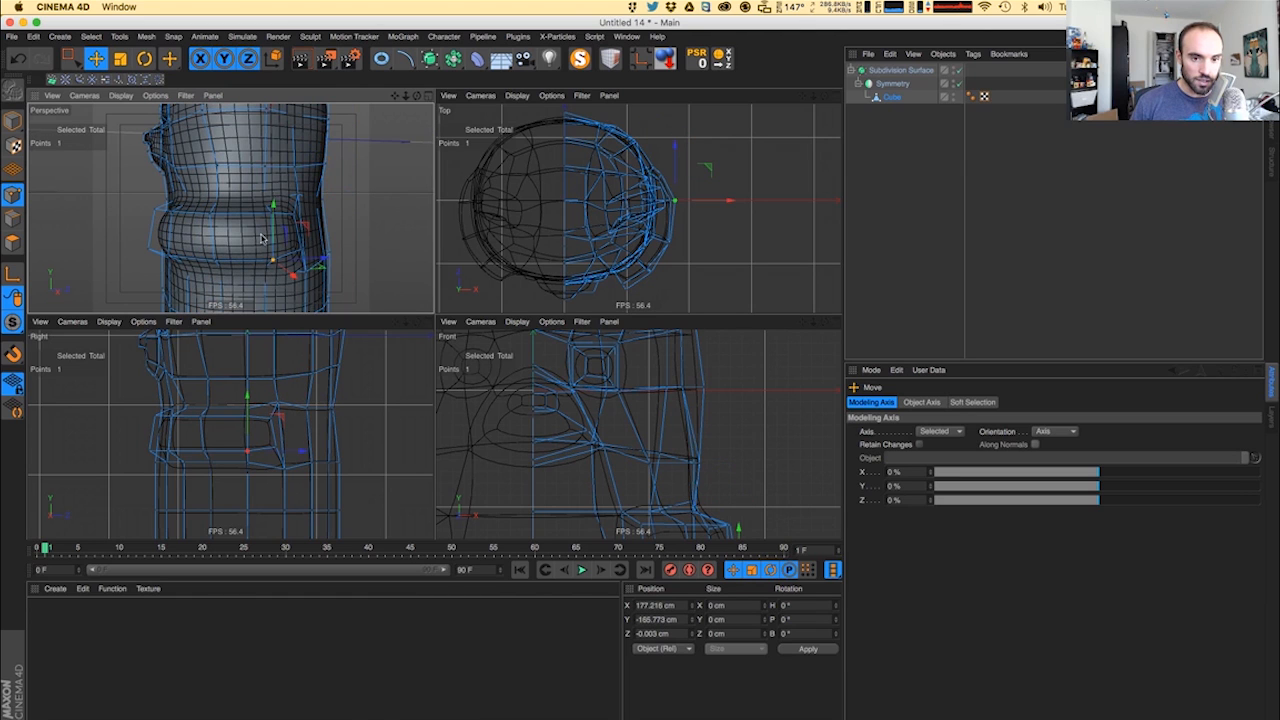
# - Select the eight points around the arm's rear half, excluding the centre-line and rearmost body points, and scale them vertically to about 127 cm
pyautogui.press('0')
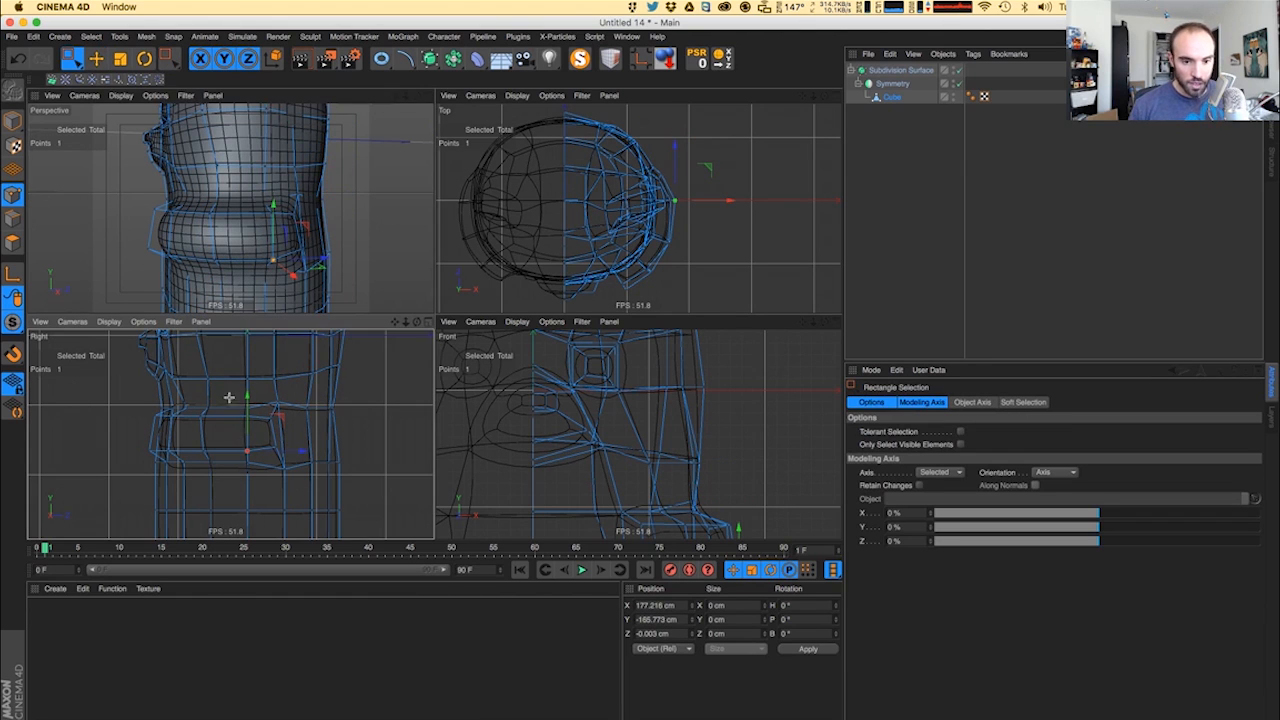
pyautogui.moveTo(227, 392); pyautogui.dragTo(322, 482)
pyautogui.keyDown('alt'); pyautogui.moveTo(576, 434); pyautogui.dragTo(574, 374, button='middle'); pyautogui.keyUp('alt')
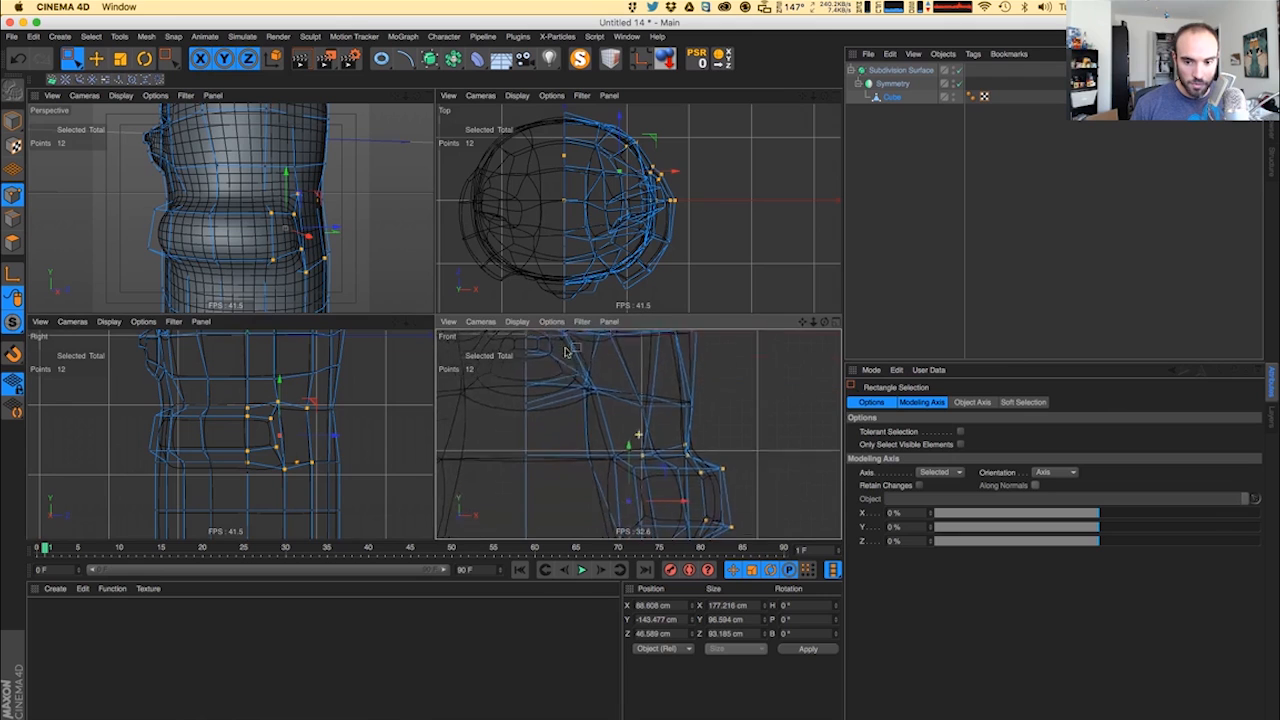
pyautogui.keyDown('alt'); pyautogui.moveTo(574, 374); pyautogui.dragTo(530, 410, button='right'); pyautogui.keyUp('alt')
pyautogui.moveTo(512, 445); pyautogui.dragTo(562, 505)
pyautogui.press('t')
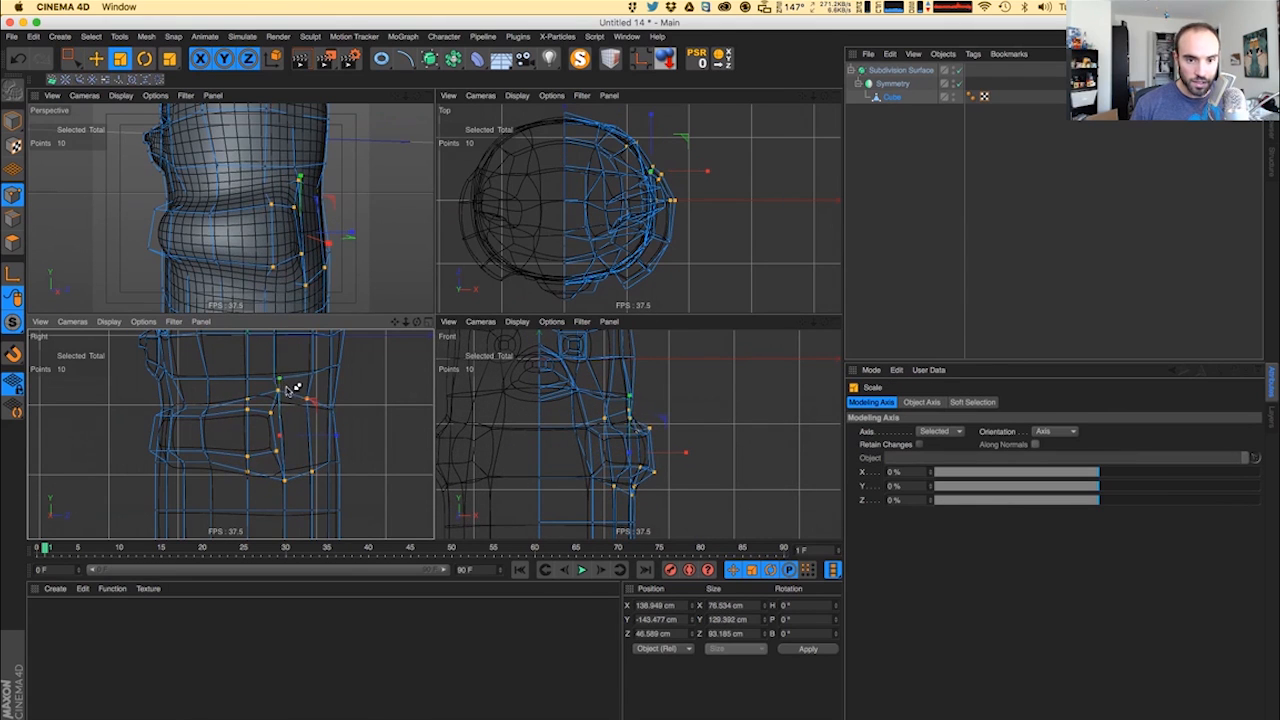
pyautogui.press('0')
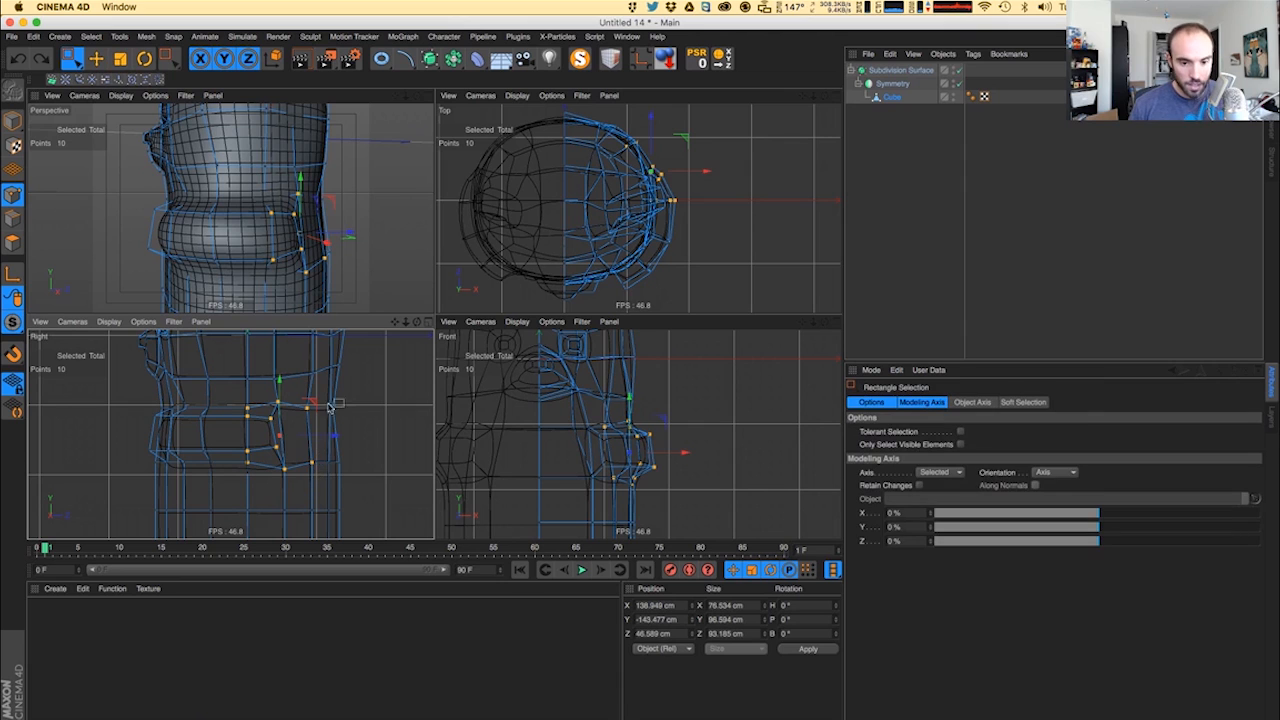
pyautogui.keyDown('ctrl'); pyautogui.moveTo(332, 384); pyautogui.dragTo(298, 498); pyautogui.keyUp('ctrl')
pyautogui.press('t')
pyautogui.moveTo(268, 386); pyautogui.dragTo(285, 372)
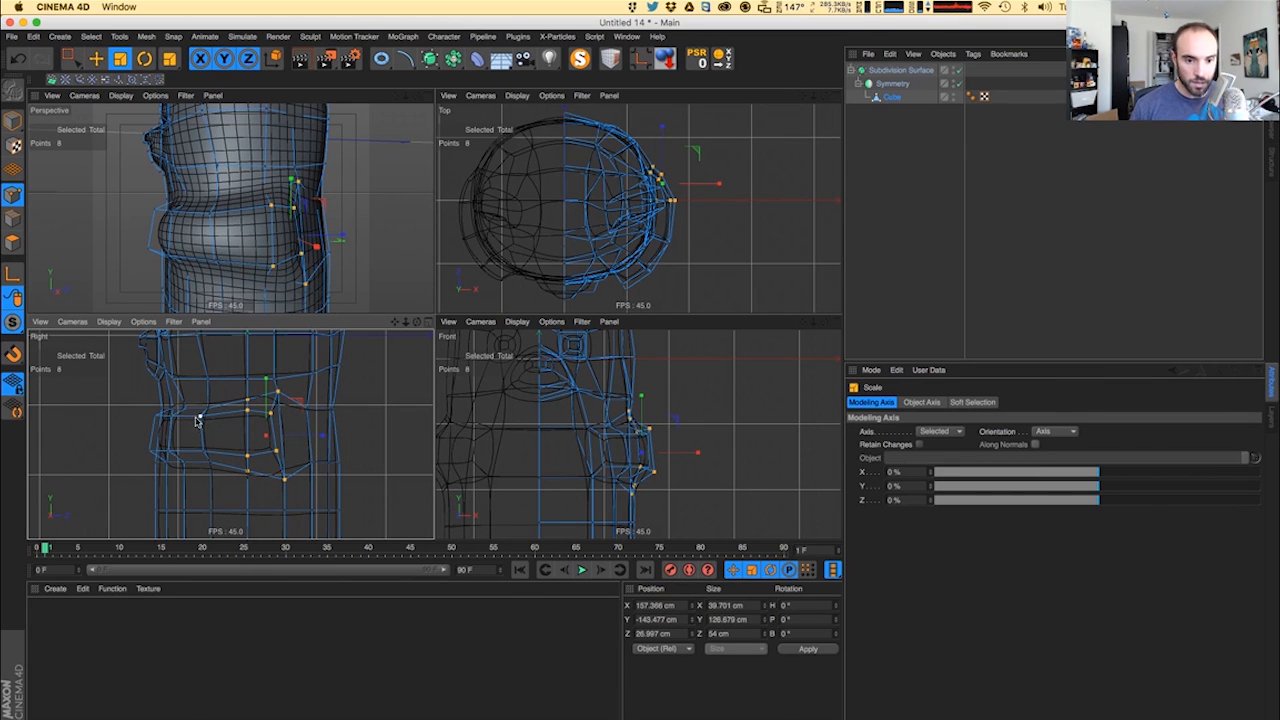
# - Select the column of points in the arm's front half without the centre-line point and scale it vertically
pyautogui.press('0')
pyautogui.keyDown('ctrl'); pyautogui.moveTo(190, 394); pyautogui.dragTo(234, 472); pyautogui.keyUp('ctrl')
pyautogui.press('t')
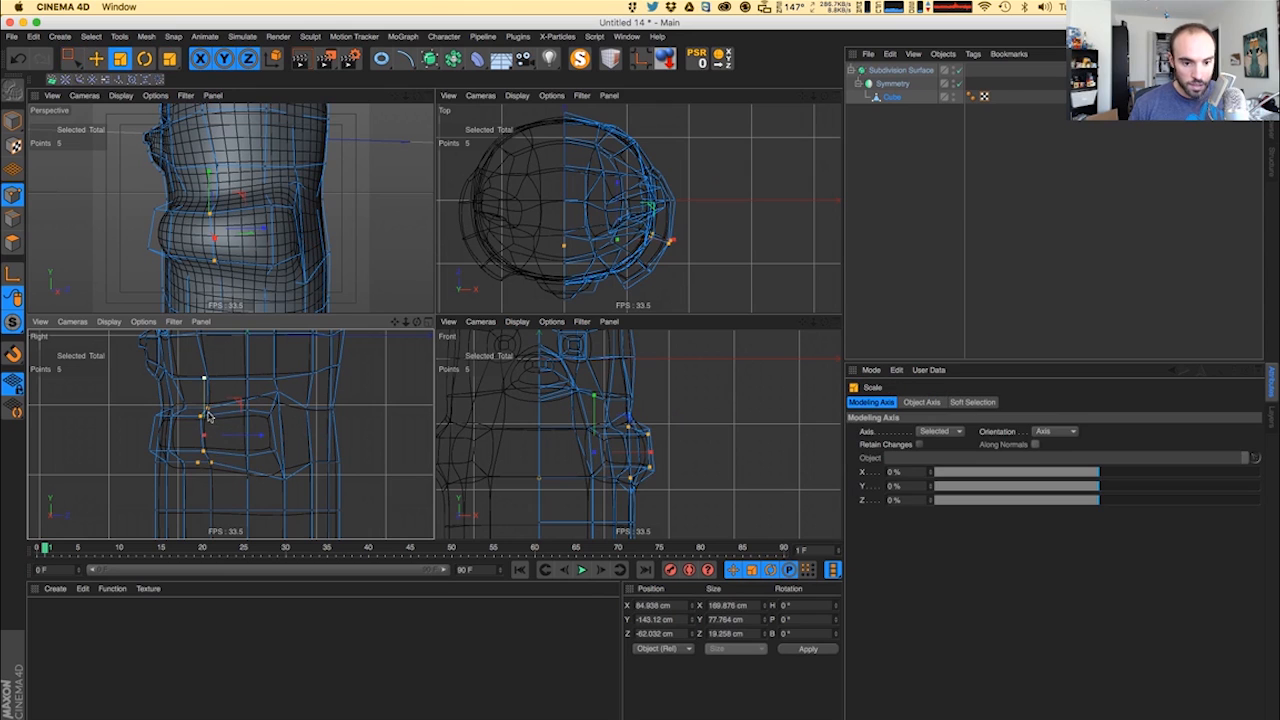
pyautogui.press('0')
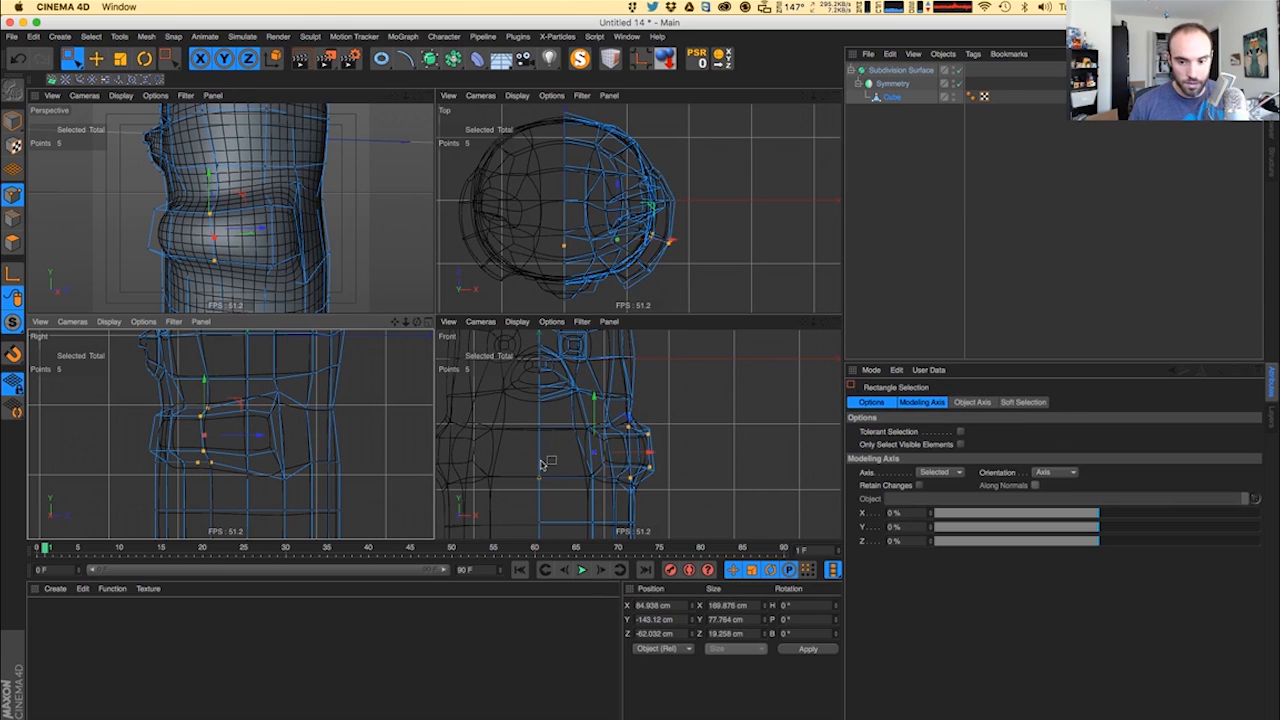
pyautogui.keyDown('ctrl'); pyautogui.moveTo(532, 462); pyautogui.dragTo(557, 491); pyautogui.keyUp('ctrl')
pyautogui.press('t')
pyautogui.moveTo(212, 398); pyautogui.dragTo(203, 372)
# - Move individual points above, at and below the arm's rear end to round the arm's outline
pyautogui.moveTo(252, 242)
pyautogui.keyDown('alt'); pyautogui.mouseDown()
pyautogui.moveTo(287, 240)
pyautogui.moveTo(236, 240)
pyautogui.mouseUp(); pyautogui.keyUp('alt')
pyautogui.click(300, 209)
pyautogui.press('e')
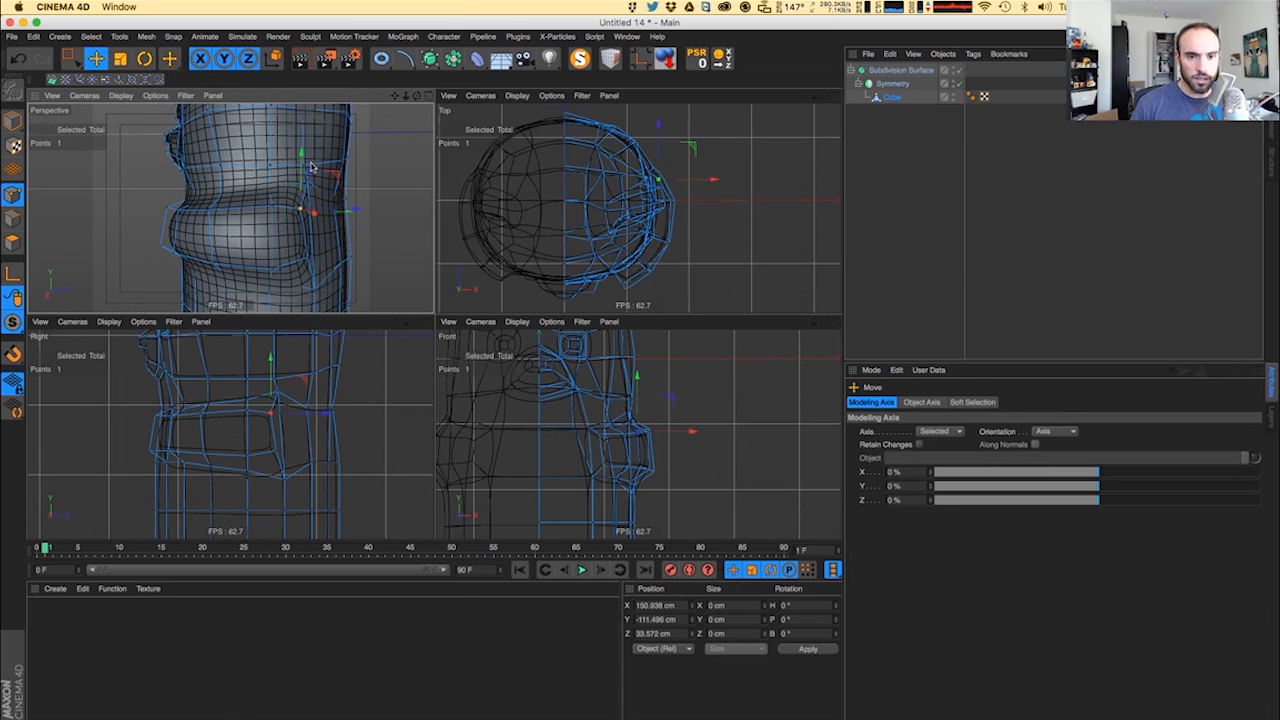
pyautogui.keyDown('alt'); pyautogui.moveTo(323, 197); pyautogui.dragTo(266, 189); pyautogui.keyUp('alt')
pyautogui.click(265, 159)
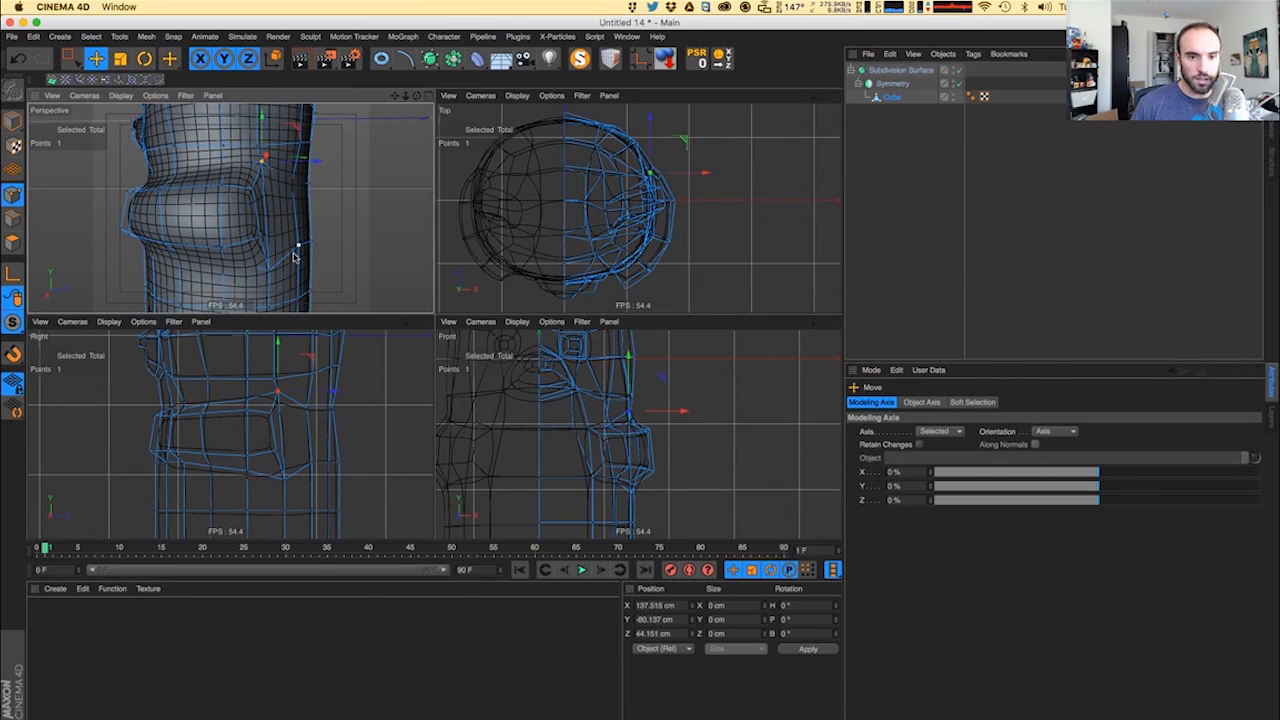
pyautogui.moveTo(300, 141); pyautogui.dragTo(279, 250)
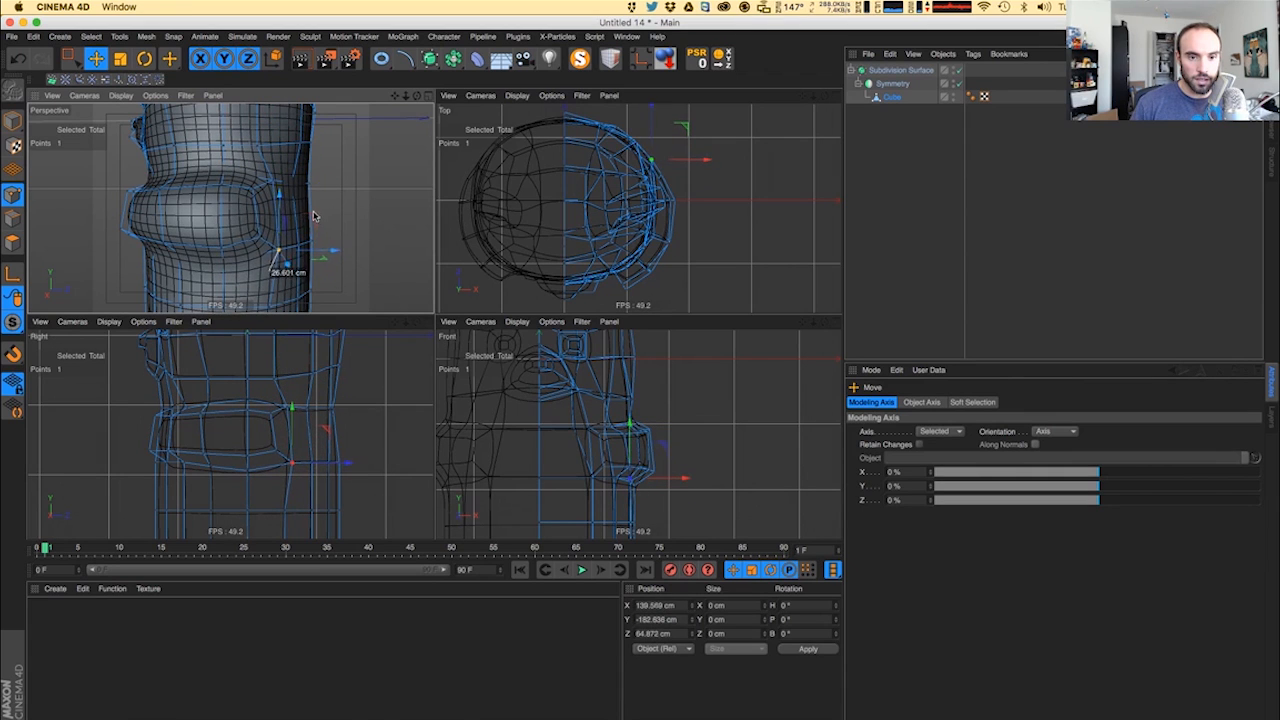
# - Adjust the individual points at the arm's upper and lower rear corners to round its back end
pyautogui.click(254, 235)
pyautogui.keyDown('alt'); pyautogui.moveTo(254, 235); pyautogui.dragTo(261, 200); pyautogui.keyUp('alt')
pyautogui.click(254, 190)
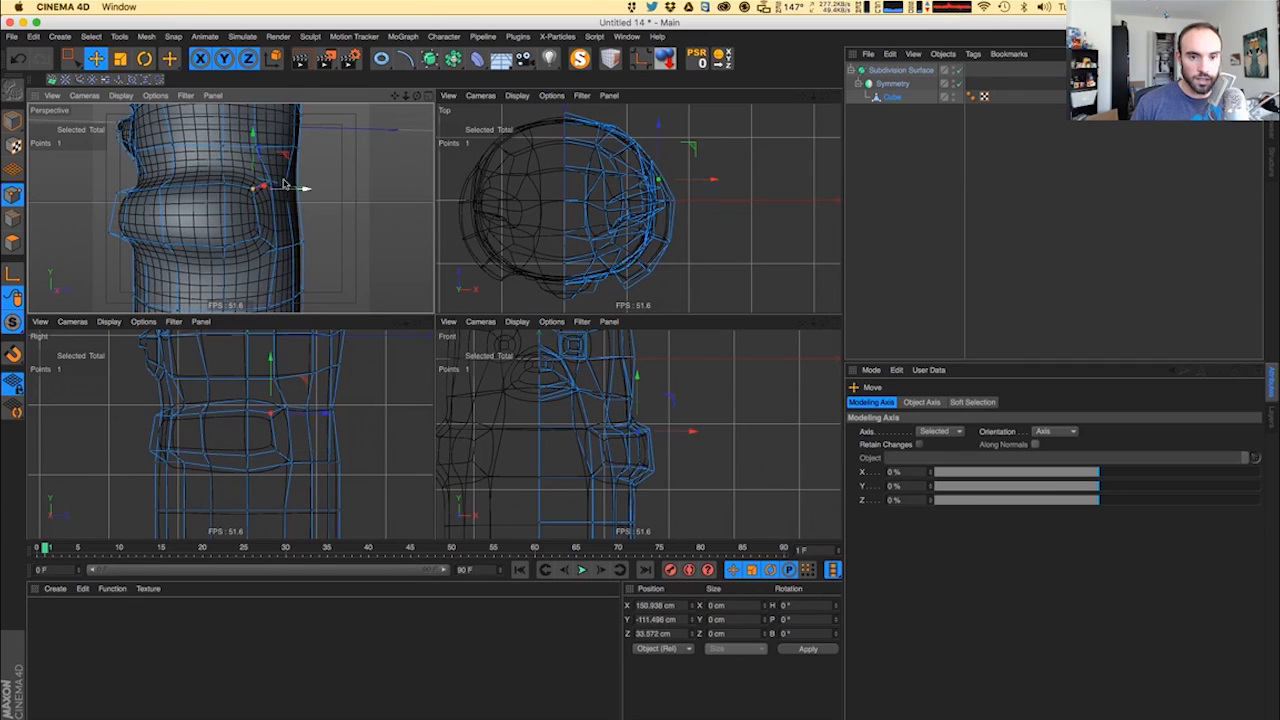
pyautogui.moveTo(286, 158); pyautogui.dragTo(283, 209)
# - Nudge the middle outer points on the arm's upper and lower edges vertically to refine its profile
pyautogui.click(224, 187)
pyautogui.moveTo(225, 157); pyautogui.dragTo(225, 166)
pyautogui.click(225, 250)
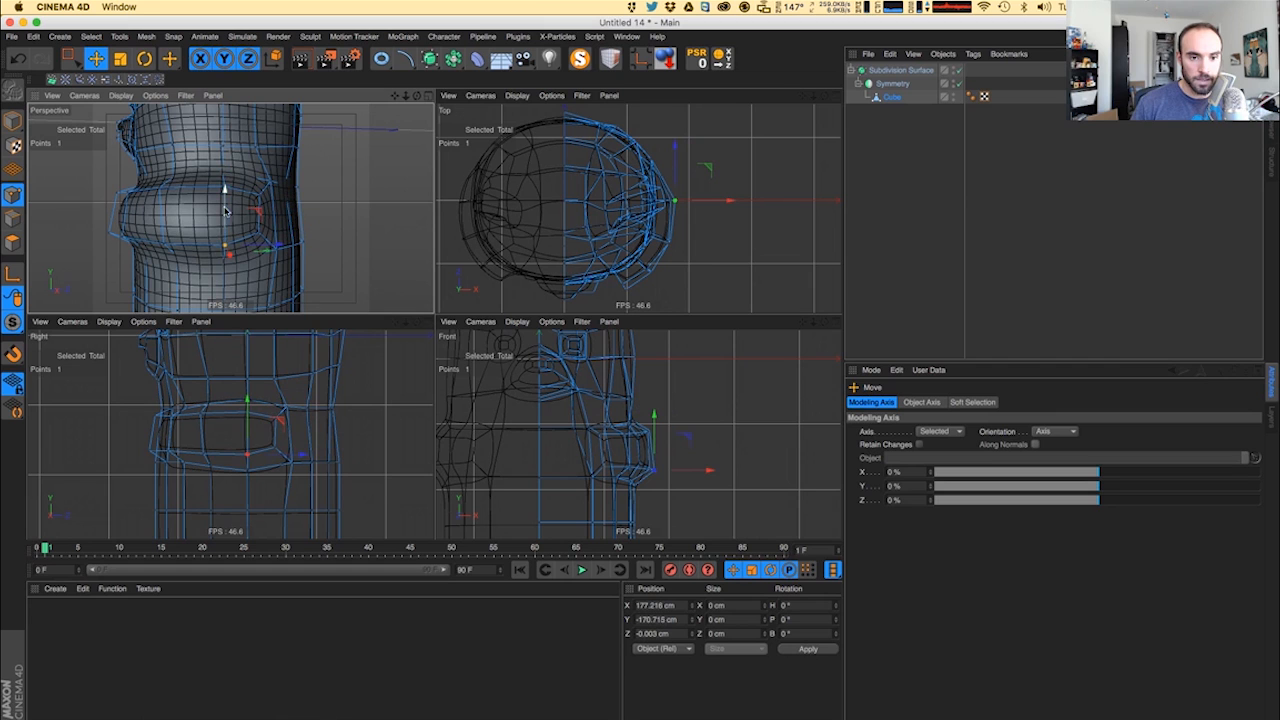
pyautogui.moveTo(225, 211); pyautogui.dragTo(225, 207)
# - Select the two body points above and below the arm's front end and scale them vertically to about 68 cm
pyautogui.keyDown('alt'); pyautogui.moveTo(152, 250); pyautogui.dragTo(214, 244); pyautogui.keyUp('alt')
pyautogui.click(153, 190)
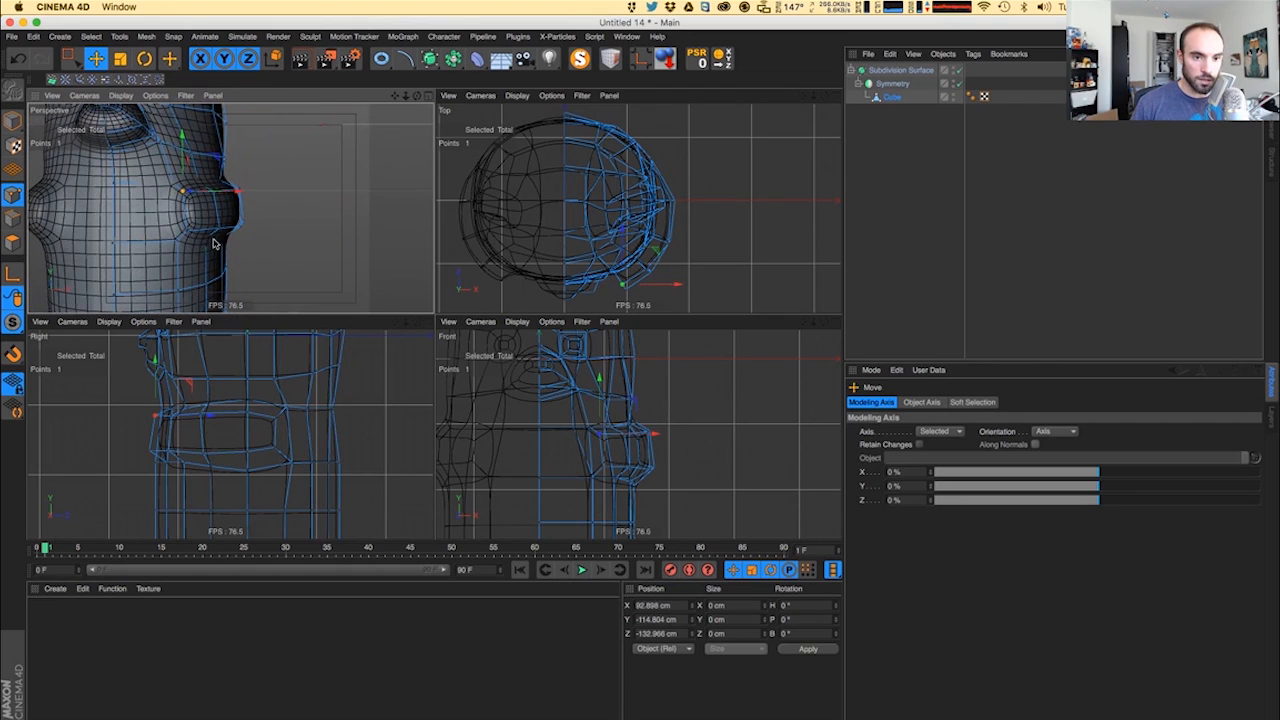
pyautogui.click(172, 241)
pyautogui.keyDown('shift'); pyautogui.click(160, 191); pyautogui.keyUp('shift')
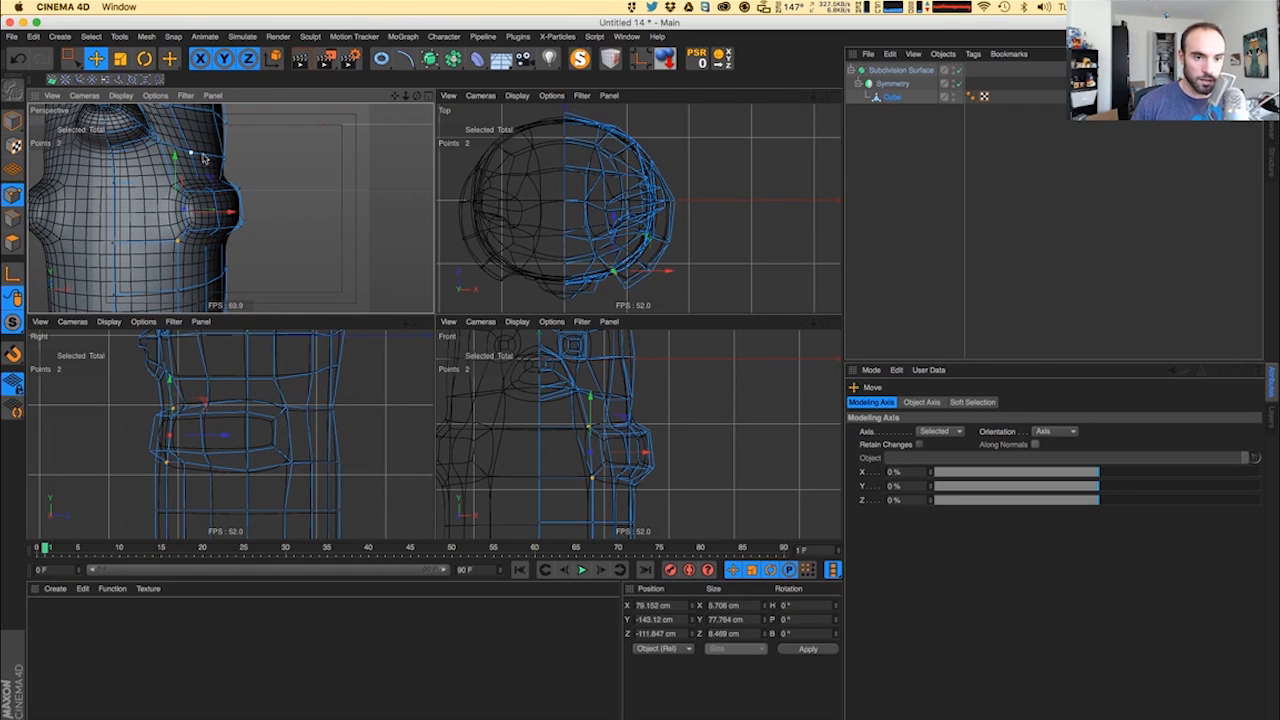
pyautogui.press('t')
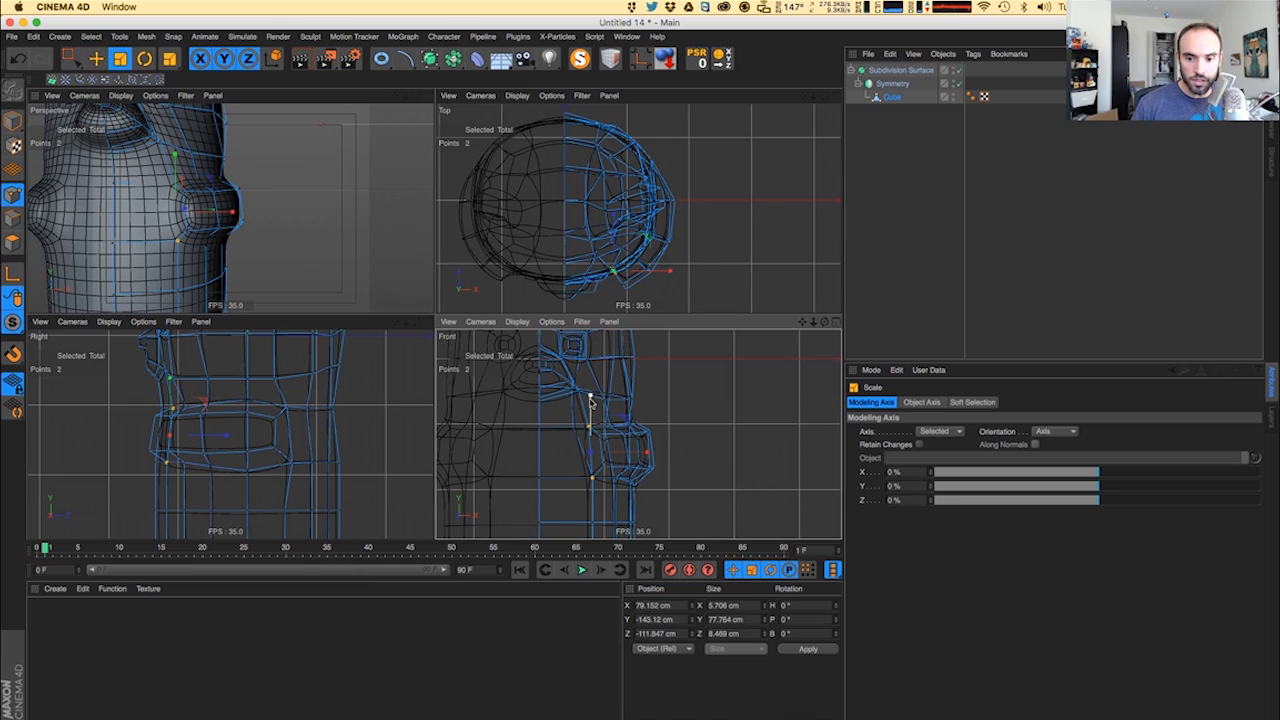
pyautogui.moveTo(588, 404)
pyautogui.mouseDown()
pyautogui.moveTo(581, 440)
pyautogui.moveTo(582, 411)
pyautogui.mouseUp()
pyautogui.press('e')
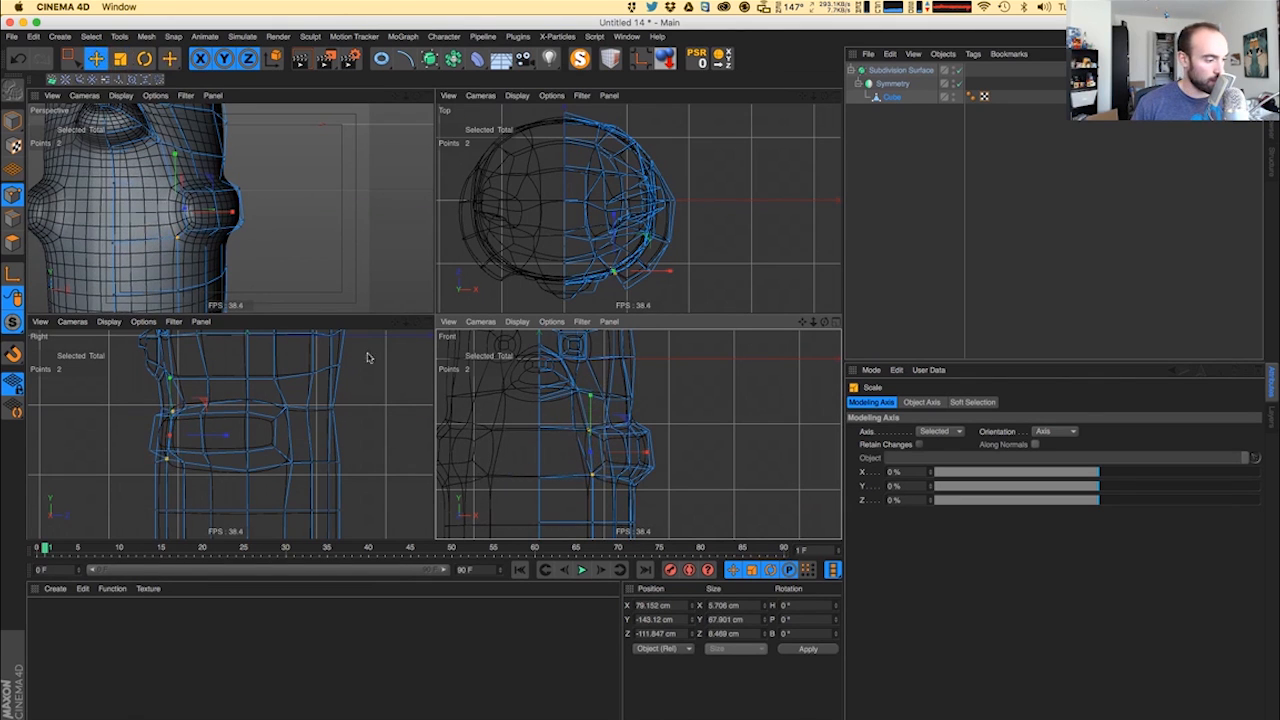
# - Select the upper and lower points at the arm's front tip and check the arm shape against the gummy bear lamp reference in Chrome
pyautogui.moveTo(207, 215); pyautogui.dragTo(230, 236)
pyautogui.click(177, 195)
pyautogui.keyDown('shift'); pyautogui.click(182, 231); pyautogui.keyUp('shift')
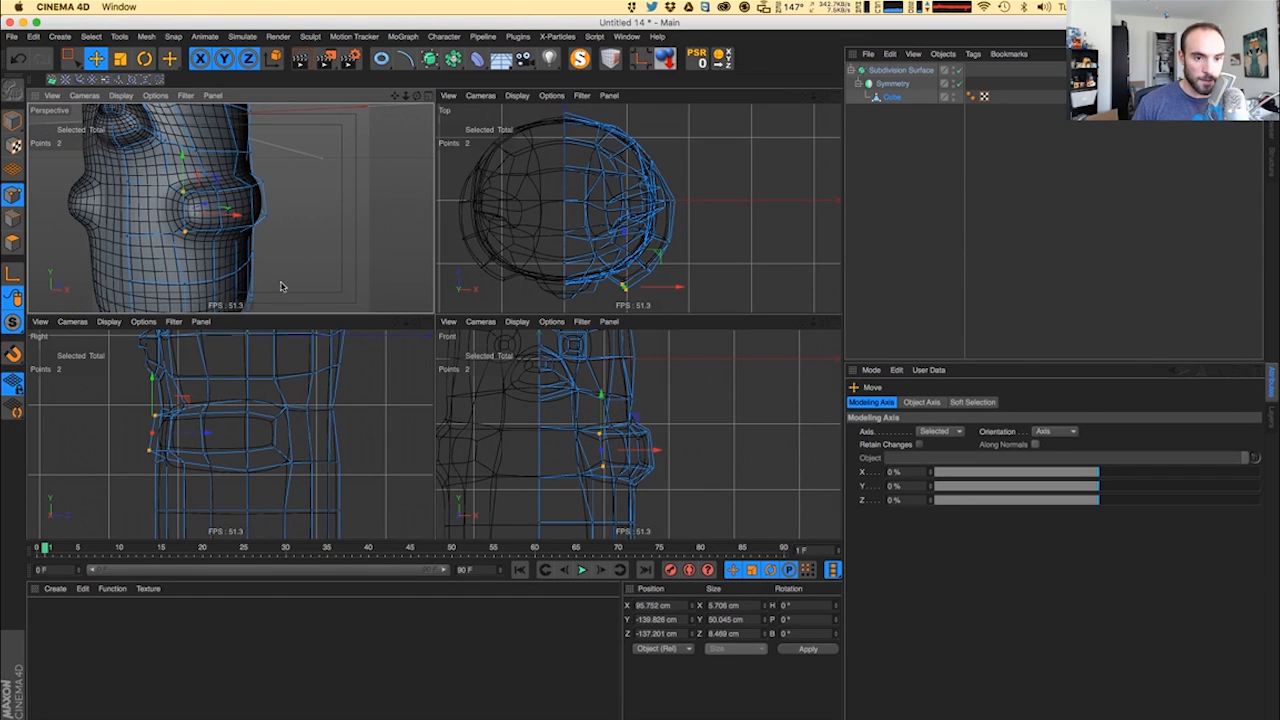
pyautogui.moveTo(0, 290); pyautogui.dragTo(727, 218)
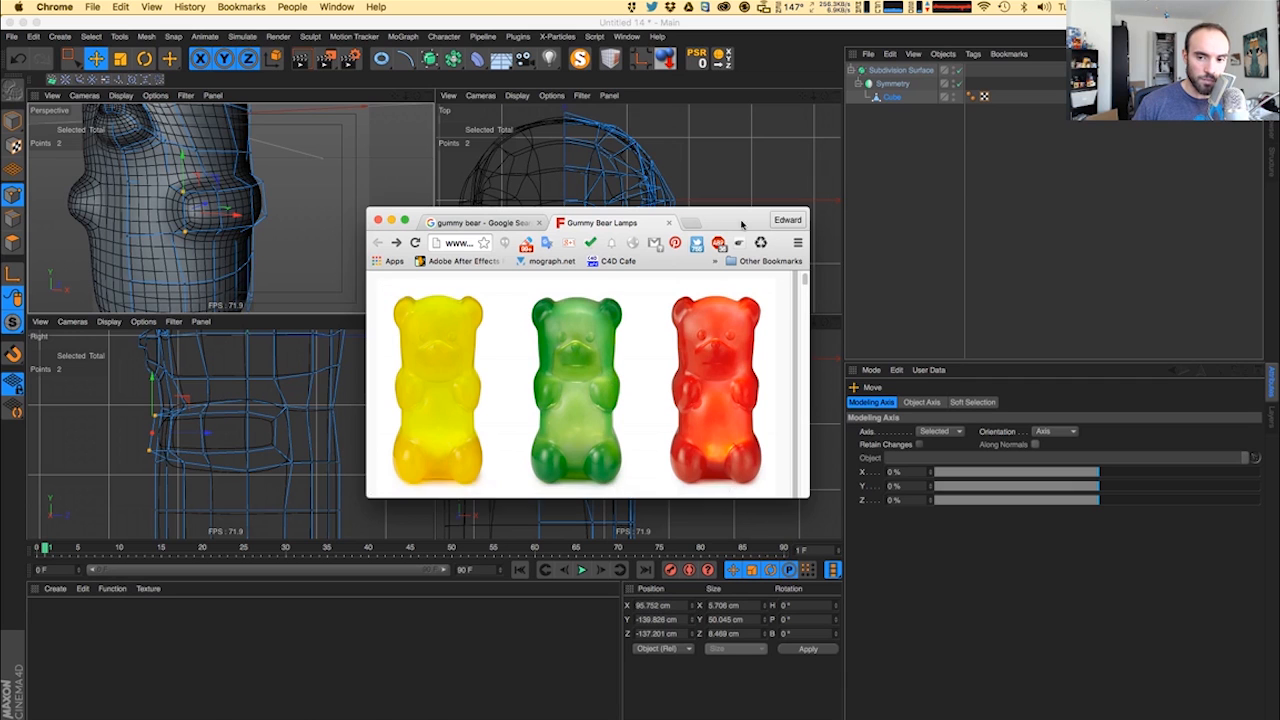
pyautogui.moveTo(743, 223); pyautogui.dragTo(0, 285)
# - Try lowering the two points at the arm's front tip and moving them outward, and undo the move
pyautogui.click(240, 212)
pyautogui.moveTo(238, 210)
pyautogui.keyDown('alt'); pyautogui.mouseDown()
pyautogui.moveTo(165, 206)
pyautogui.moveTo(217, 204)
pyautogui.moveTo(231, 188)
pyautogui.mouseUp(); pyautogui.keyUp('alt')
pyautogui.moveTo(231, 187); pyautogui.dragTo(238, 203)
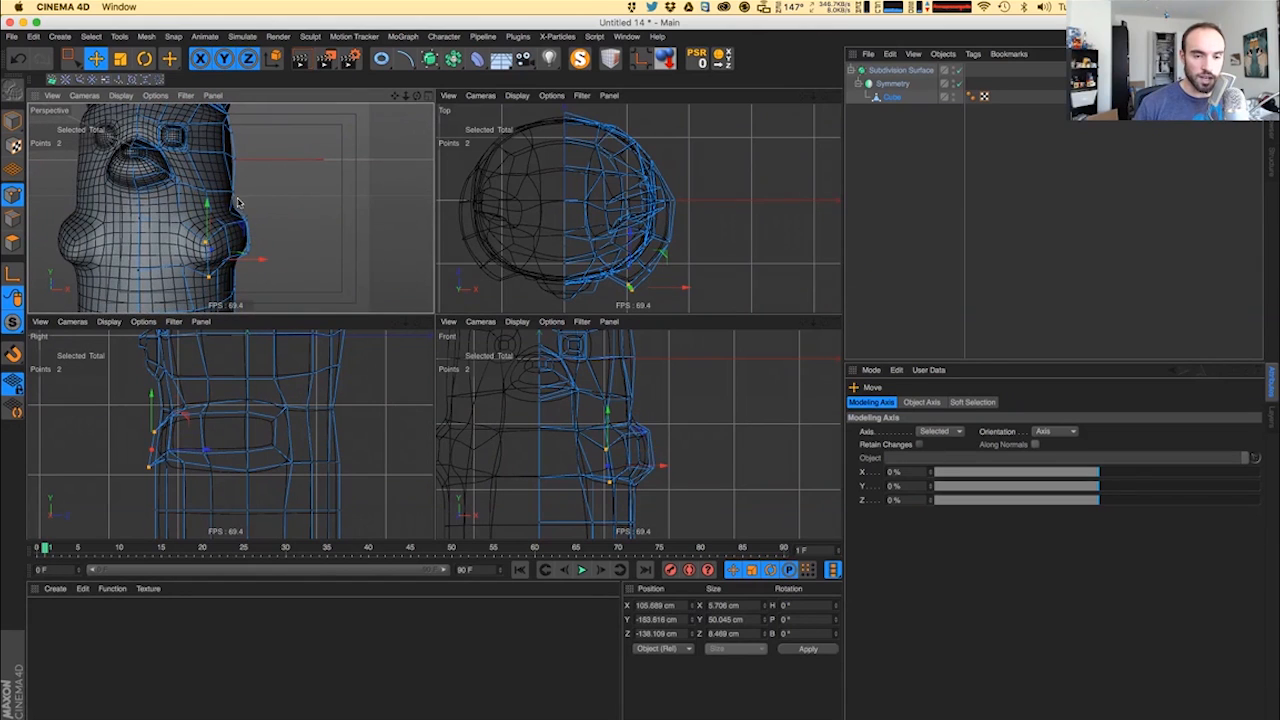
pyautogui.press('super+z')
pyautogui.keyDown('alt'); pyautogui.moveTo(318, 424); pyautogui.dragTo(334, 411); pyautogui.keyUp('alt')
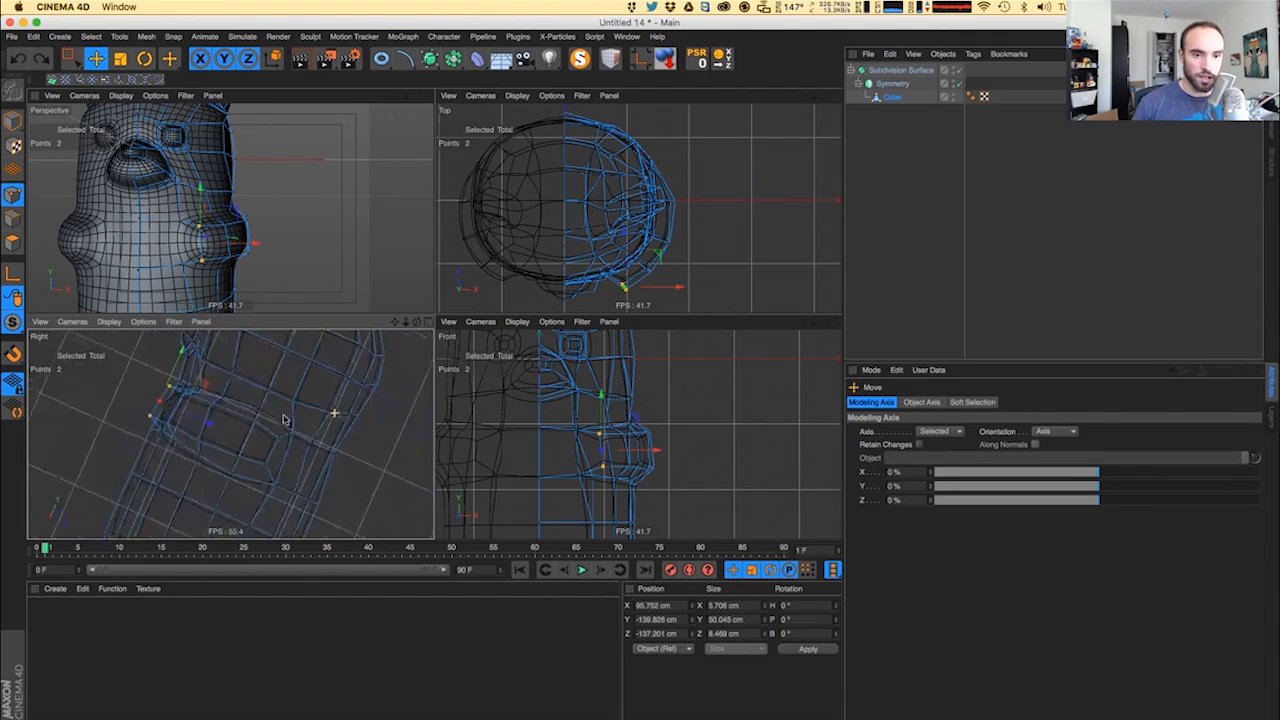
pyautogui.press('super+shift+z')
# - Box-select the point pairs along the arm's upper edge, towards the rear and front, and raise them to arch the top
pyautogui.click(72, 60)
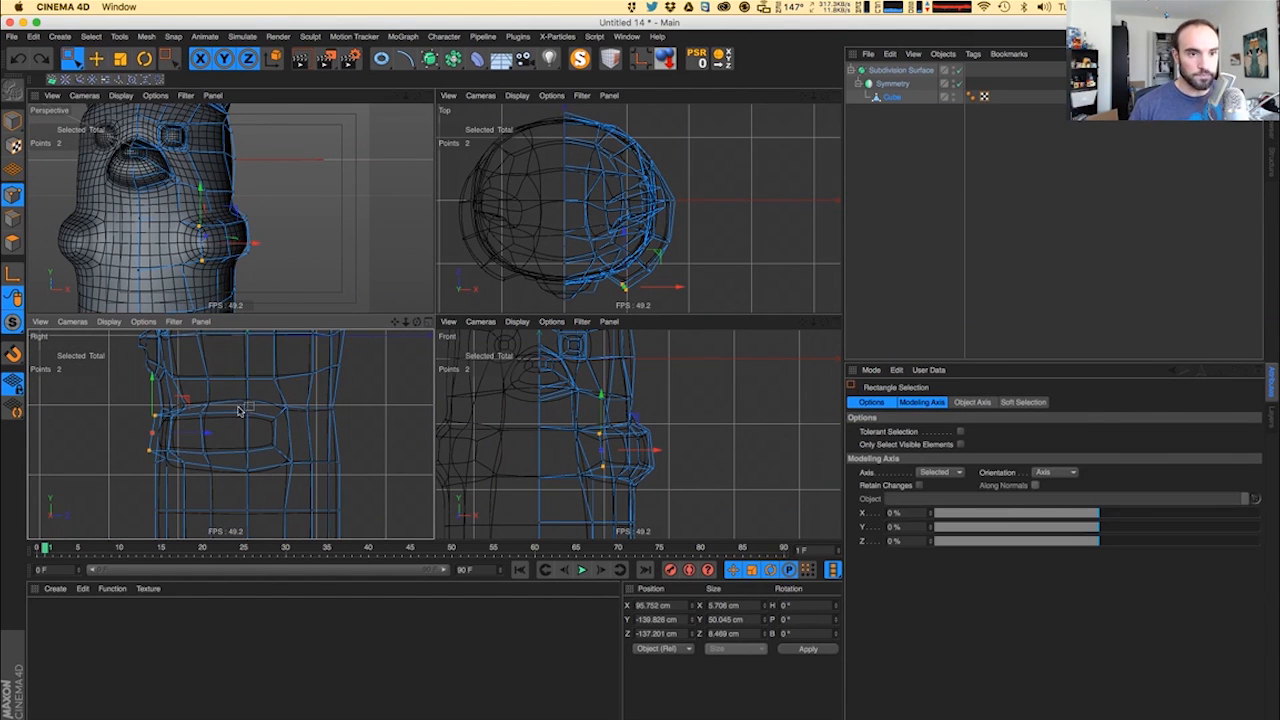
pyautogui.moveTo(247, 387); pyautogui.dragTo(302, 429)
pyautogui.moveTo(269, 376); pyautogui.dragTo(272, 361)
pyautogui.moveTo(196, 395); pyautogui.dragTo(210, 362)
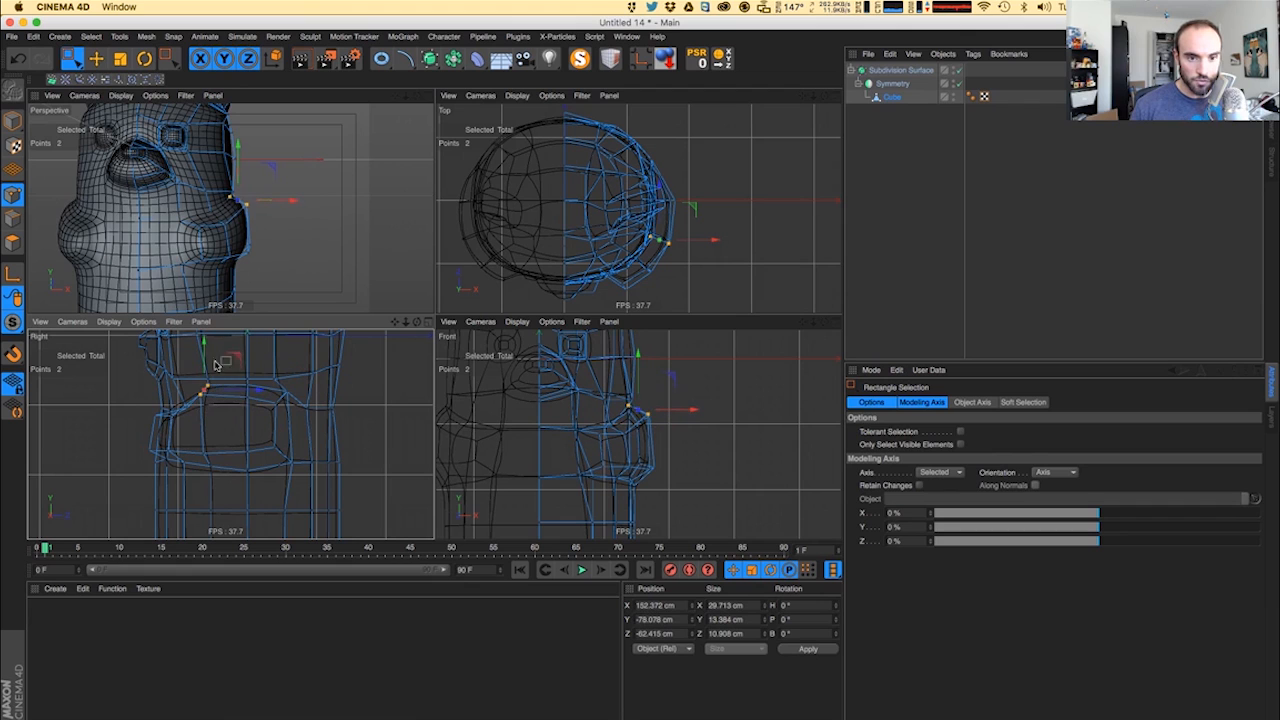
# - Select the two points at the arm's upper front corner and adjust their height to shape the slope towards the hand
pyautogui.keyDown('alt'); pyautogui.moveTo(199, 199); pyautogui.dragTo(225, 232); pyautogui.keyUp('alt')
pyautogui.keyDown('ctrl'); pyautogui.moveTo(511, 466); pyautogui.dragTo(570, 492); pyautogui.keyUp('ctrl')
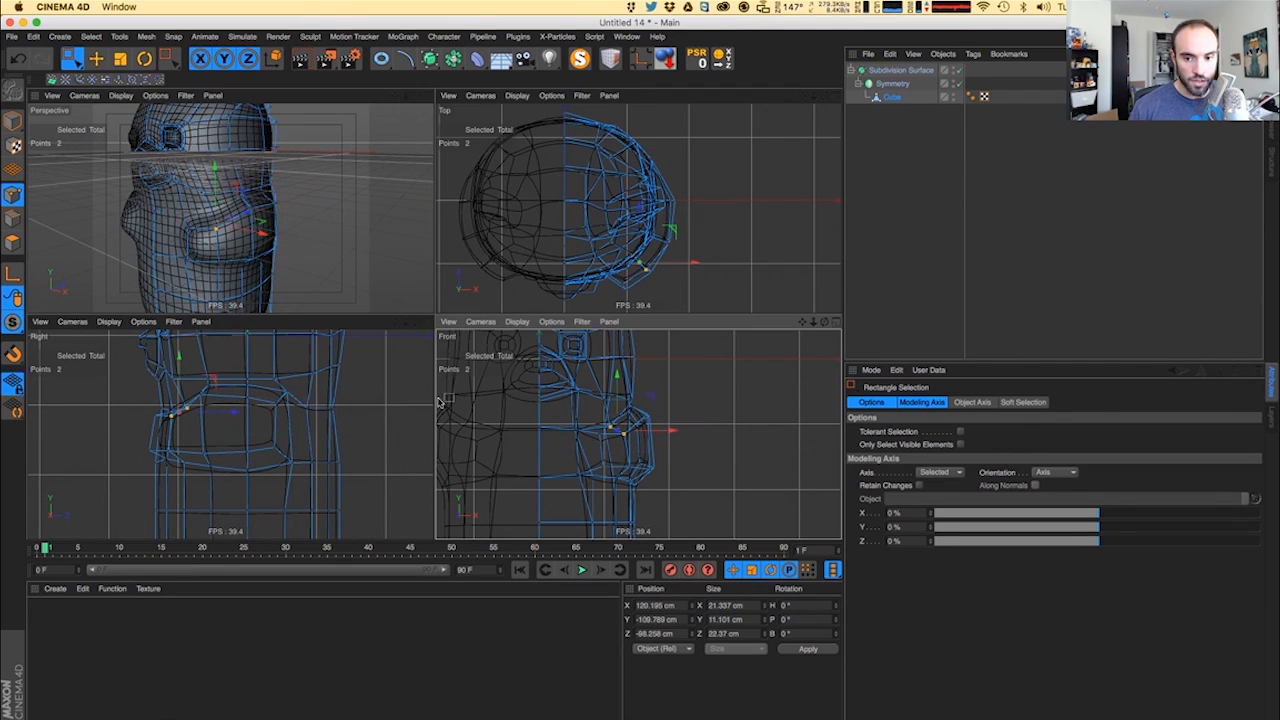
pyautogui.press('e')
pyautogui.moveTo(180, 372); pyautogui.dragTo(182, 360)
pyautogui.keyDown('alt'); pyautogui.moveTo(175, 250); pyautogui.dragTo(296, 232); pyautogui.keyUp('alt')
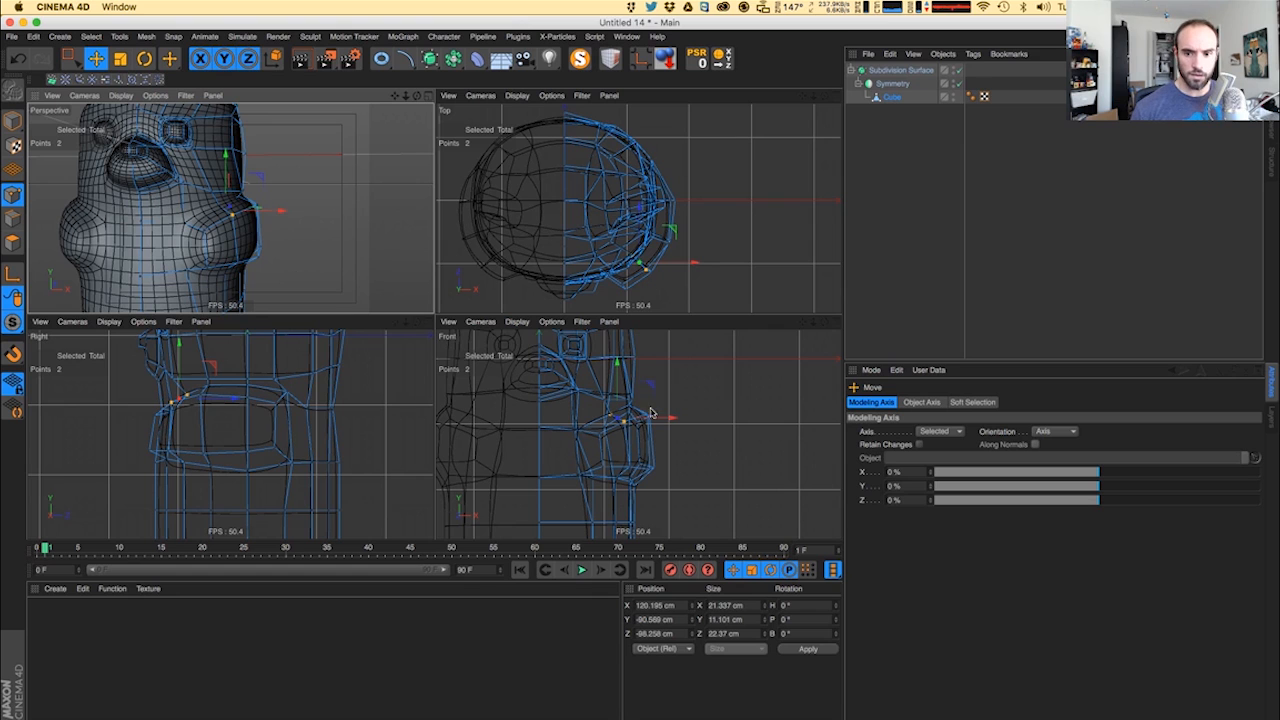
pyautogui.press('0')
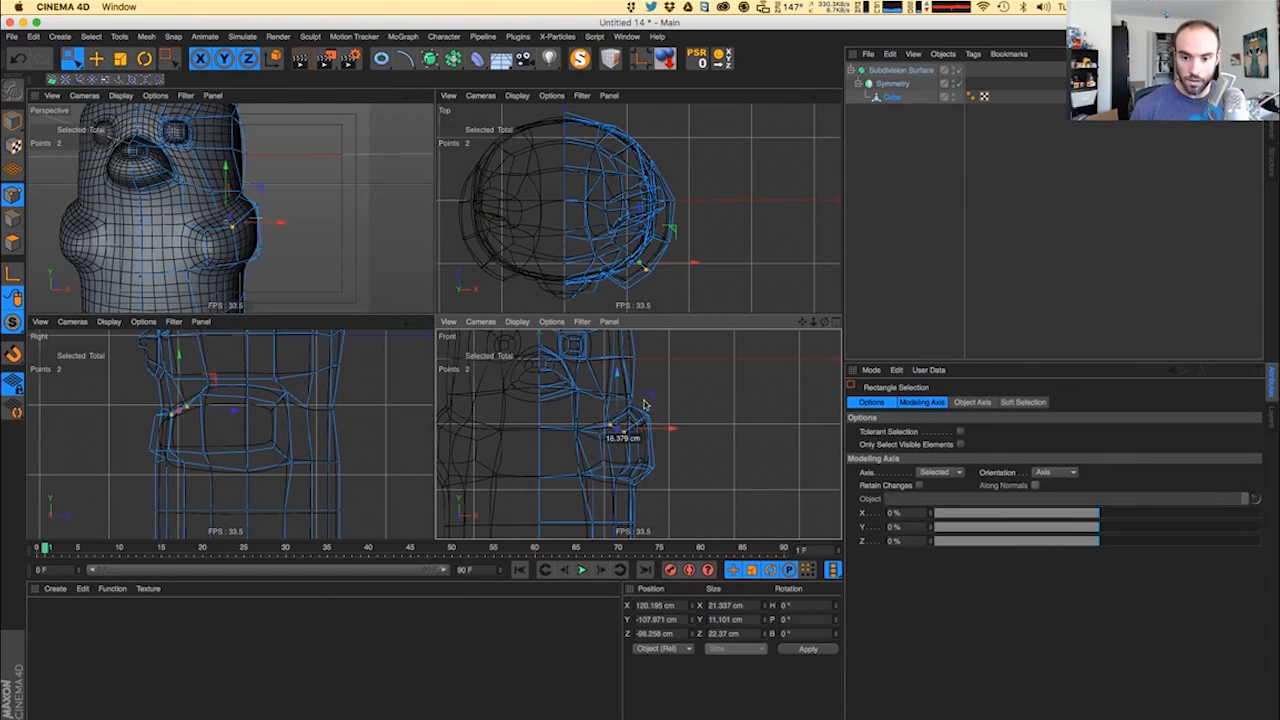
# - Select the five body points just above the arm and move them outward to about 153 cm in X
pyautogui.keyDown('alt'); pyautogui.moveTo(215, 205); pyautogui.dragTo(348, 201); pyautogui.keyUp('alt')
pyautogui.scroll(5, 243, 198)
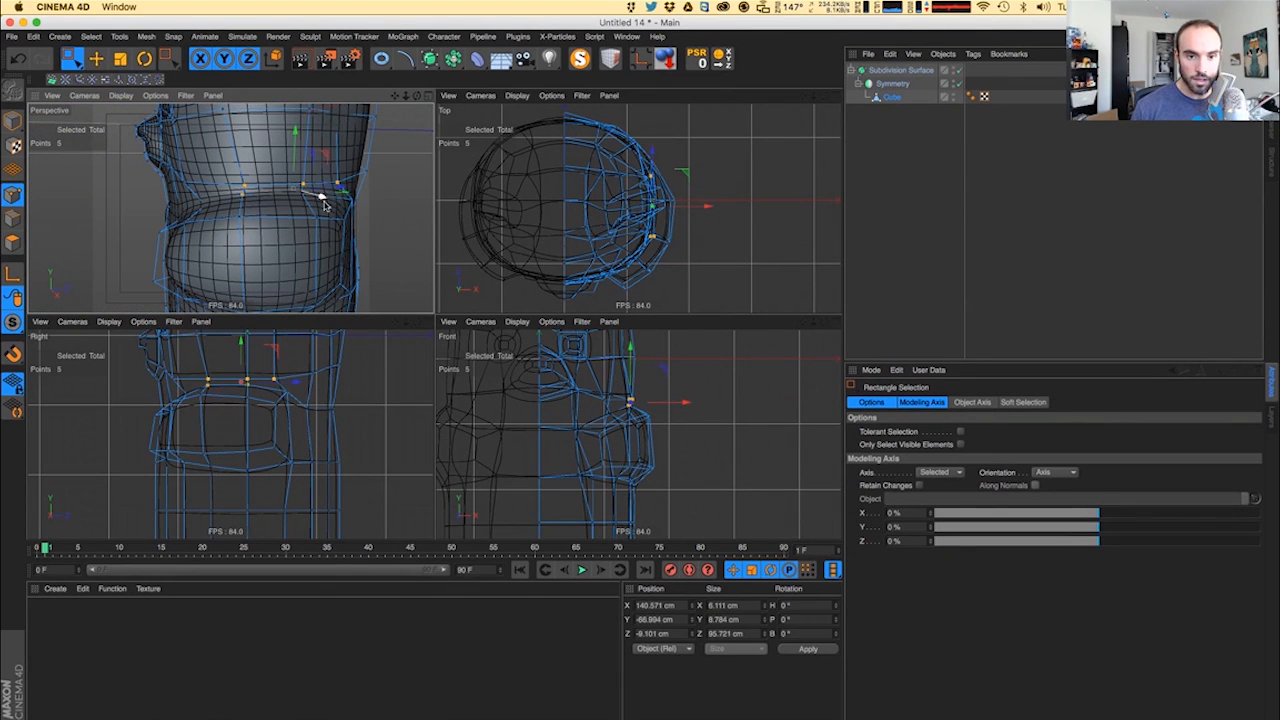
pyautogui.press('e')
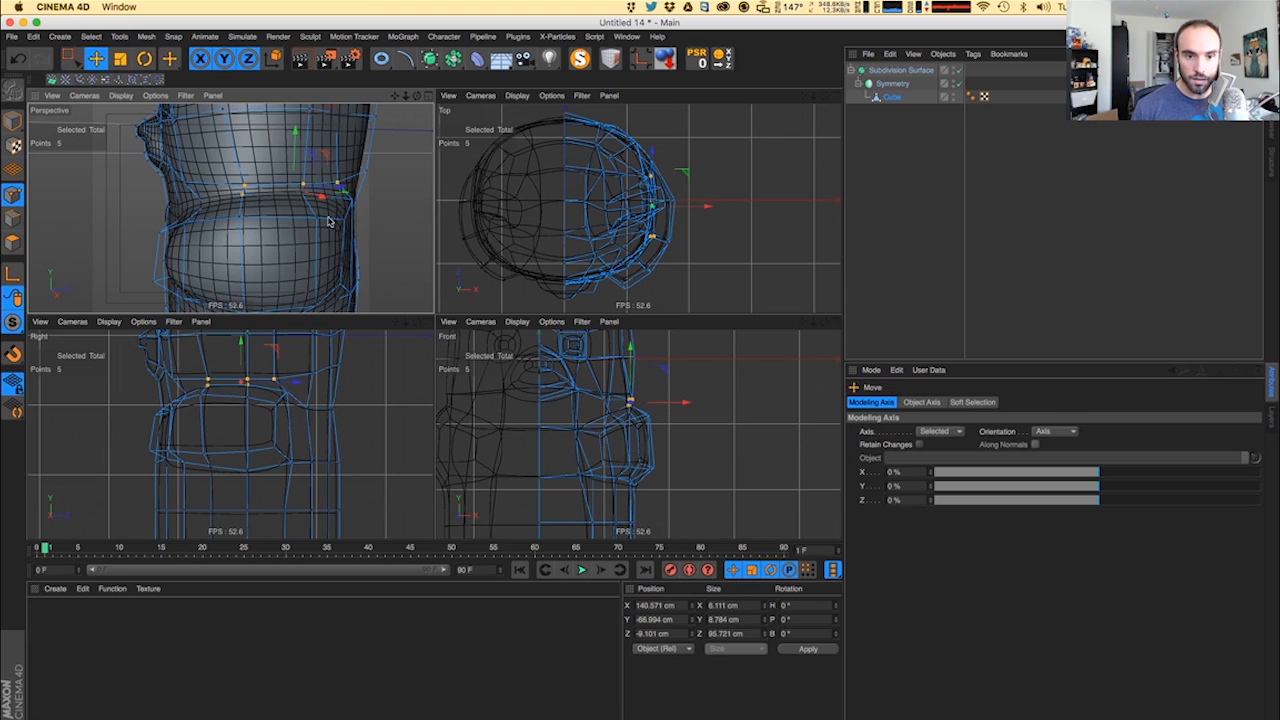
pyautogui.keyDown('alt'); pyautogui.moveTo(264, 215); pyautogui.dragTo(287, 198); pyautogui.keyUp('alt')
pyautogui.keyDown('alt'); pyautogui.moveTo(289, 197); pyautogui.dragTo(244, 216, button='right'); pyautogui.keyUp('alt')
pyautogui.keyDown('alt'); pyautogui.moveTo(252, 214); pyautogui.dragTo(275, 203); pyautogui.keyUp('alt')
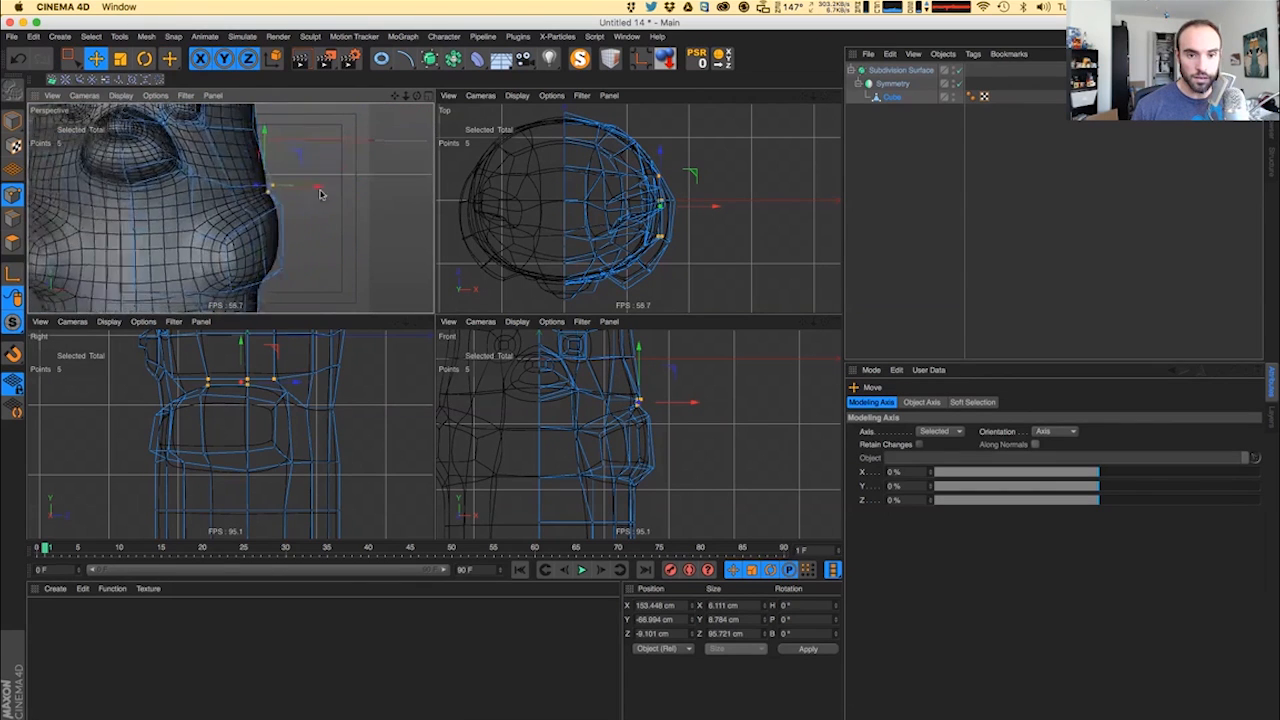
# - Move the outermost side point of the bear's head outward along X to about 155 cm
pyautogui.keyDown('alt'); pyautogui.moveTo(267, 200); pyautogui.dragTo(260, 178, button='right'); pyautogui.keyUp('alt')
pyautogui.keyDown('alt'); pyautogui.moveTo(248, 198); pyautogui.dragTo(251, 195); pyautogui.keyUp('alt')
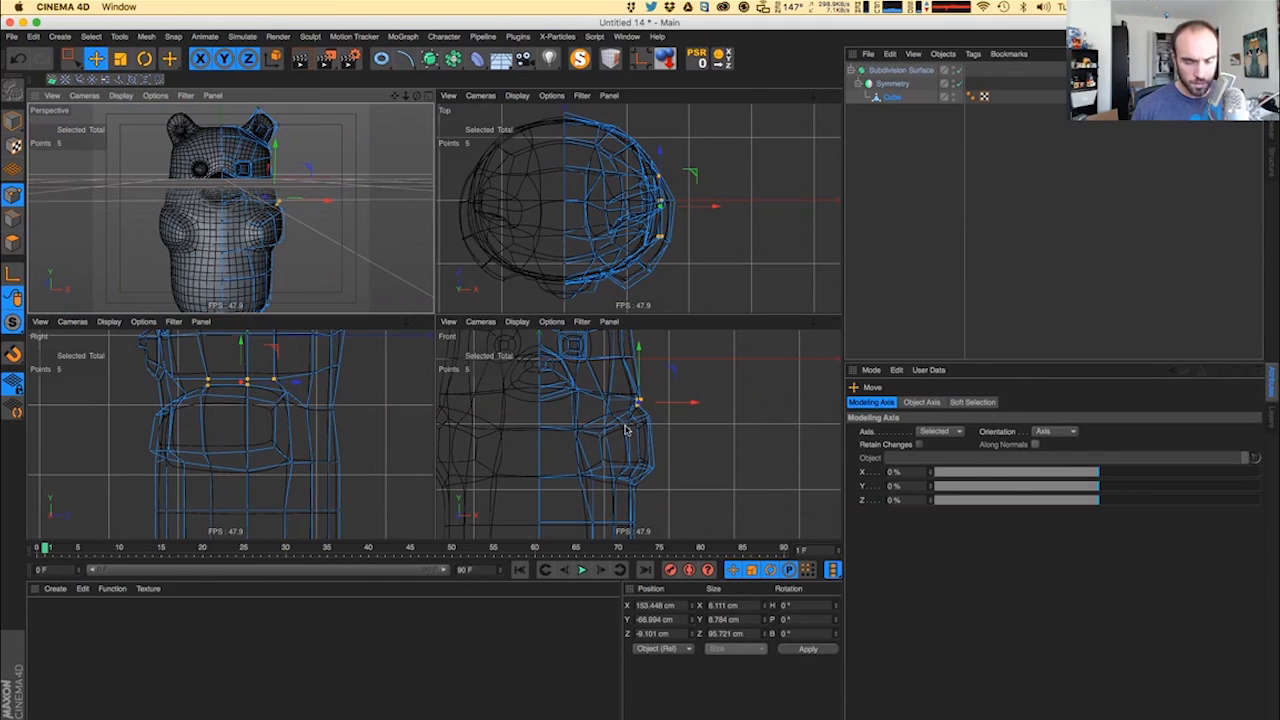
pyautogui.press('0')
pyautogui.click(632, 346)
pyautogui.press('e')
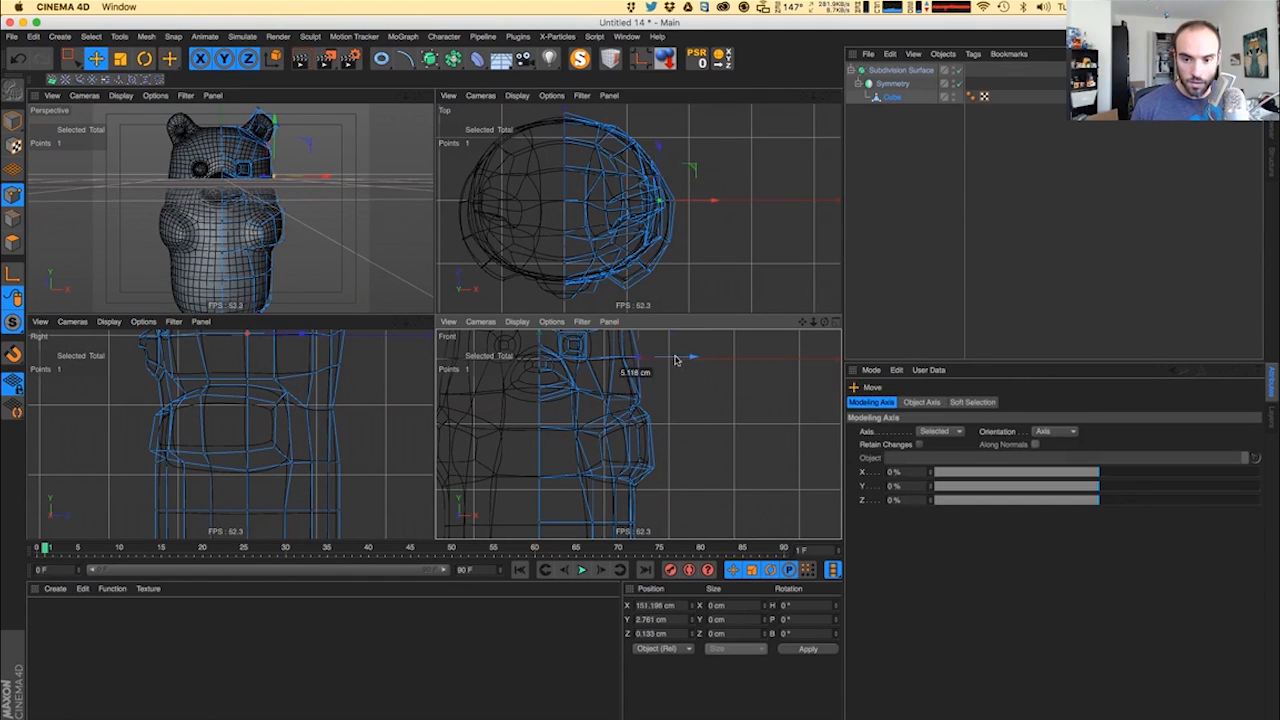
pyautogui.moveTo(638, 357); pyautogui.dragTo(676, 359)
pyautogui.keyDown('alt'); pyautogui.moveTo(631, 368); pyautogui.dragTo(677, 398, button='middle'); pyautogui.keyUp('alt')
pyautogui.keyDown('alt'); pyautogui.moveTo(688, 446); pyautogui.dragTo(642, 453, button='right'); pyautogui.keyUp('alt')
pyautogui.keyDown('alt'); pyautogui.moveTo(642, 453); pyautogui.dragTo(650, 404, button='middle'); pyautogui.keyUp('alt')
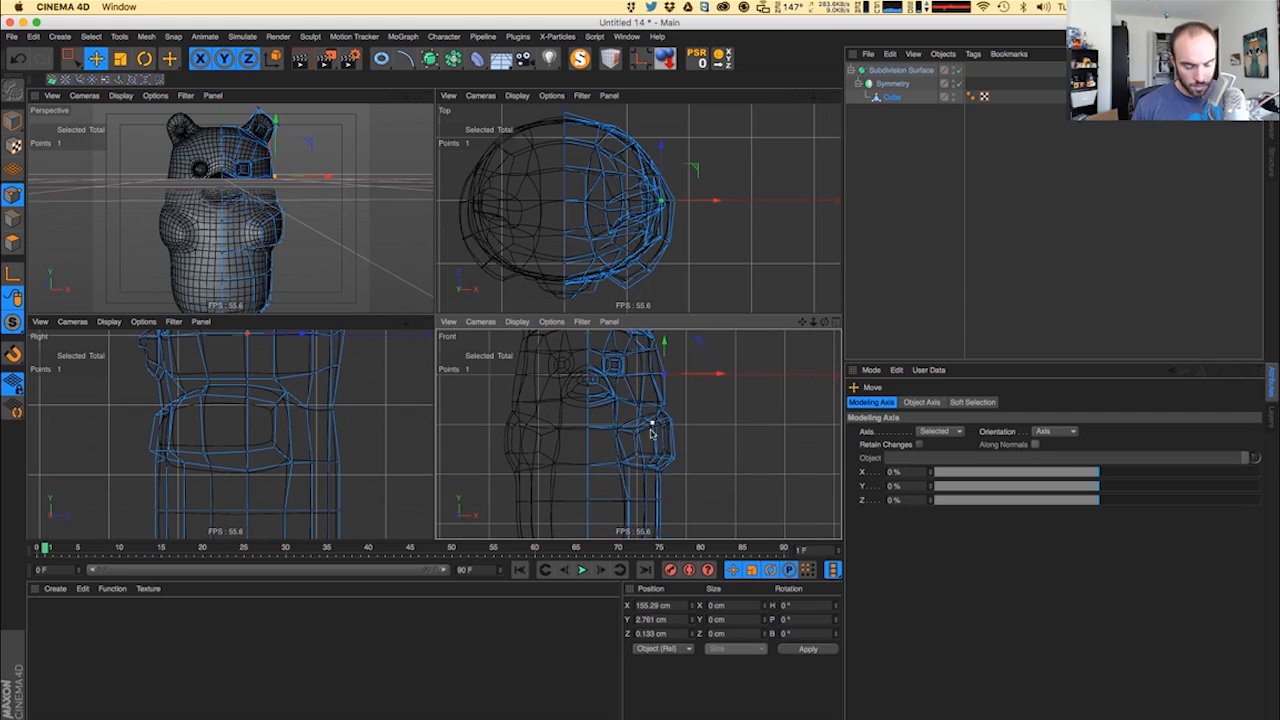
# - Select the three points in the crease between head and arm and move them inward along X to about 147 cm
pyautogui.press('0')
pyautogui.moveTo(686, 396); pyautogui.dragTo(614, 488)
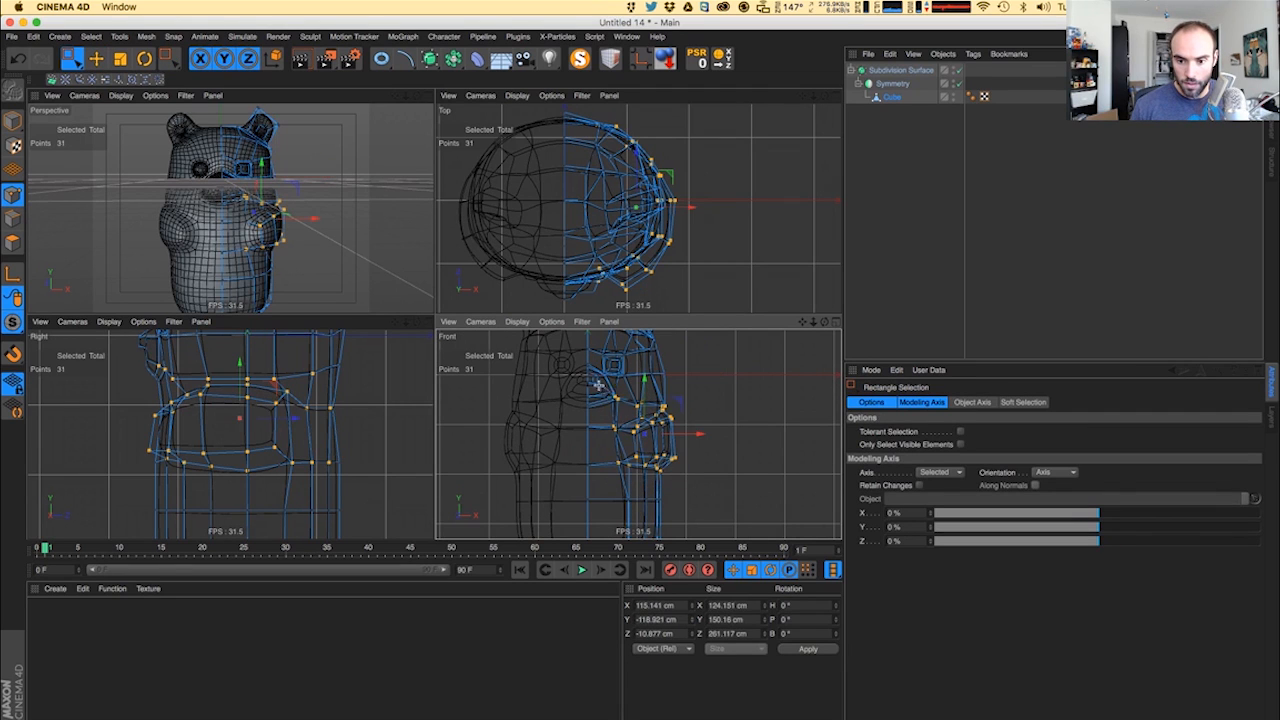
pyautogui.keyDown('ctrl'); pyautogui.moveTo(598, 386); pyautogui.dragTo(683, 444); pyautogui.keyUp('ctrl')
pyautogui.scroll(6, 674, 400)
pyautogui.moveTo(685, 399); pyautogui.dragTo(652, 420)
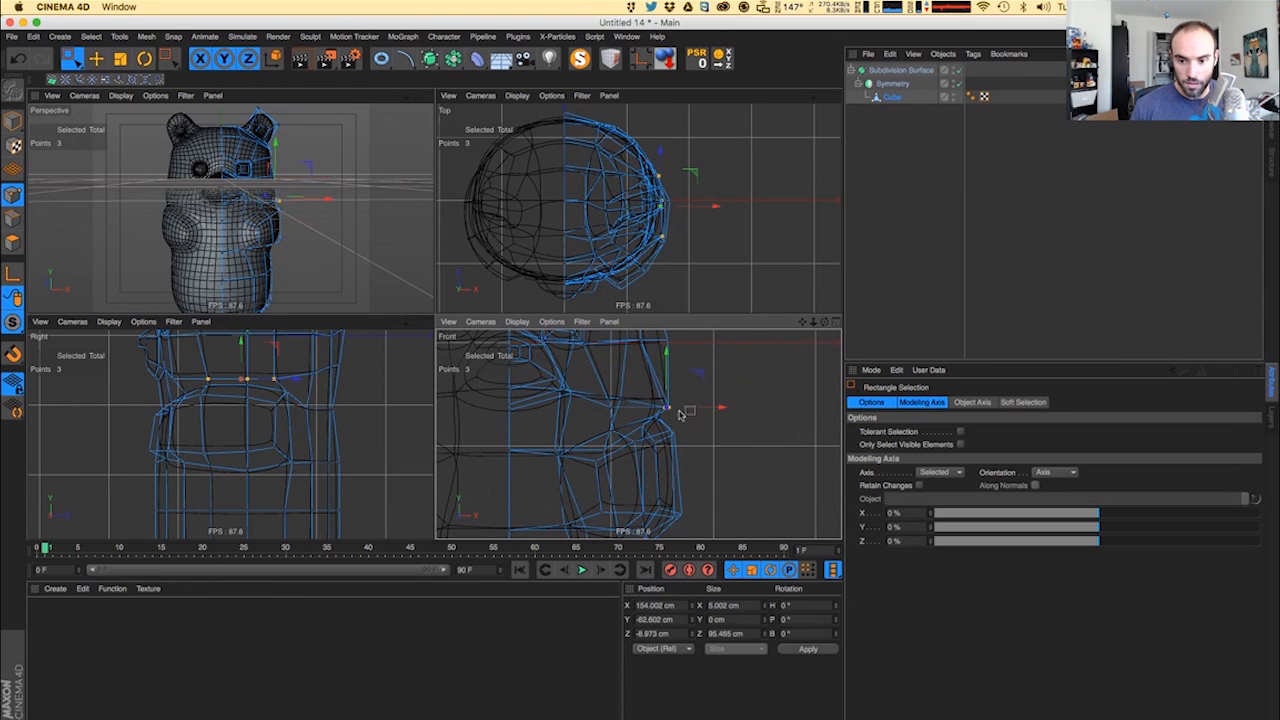
pyautogui.keyDown('alt'); pyautogui.moveTo(674, 380); pyautogui.dragTo(652, 411, button='middle'); pyautogui.keyUp('alt')
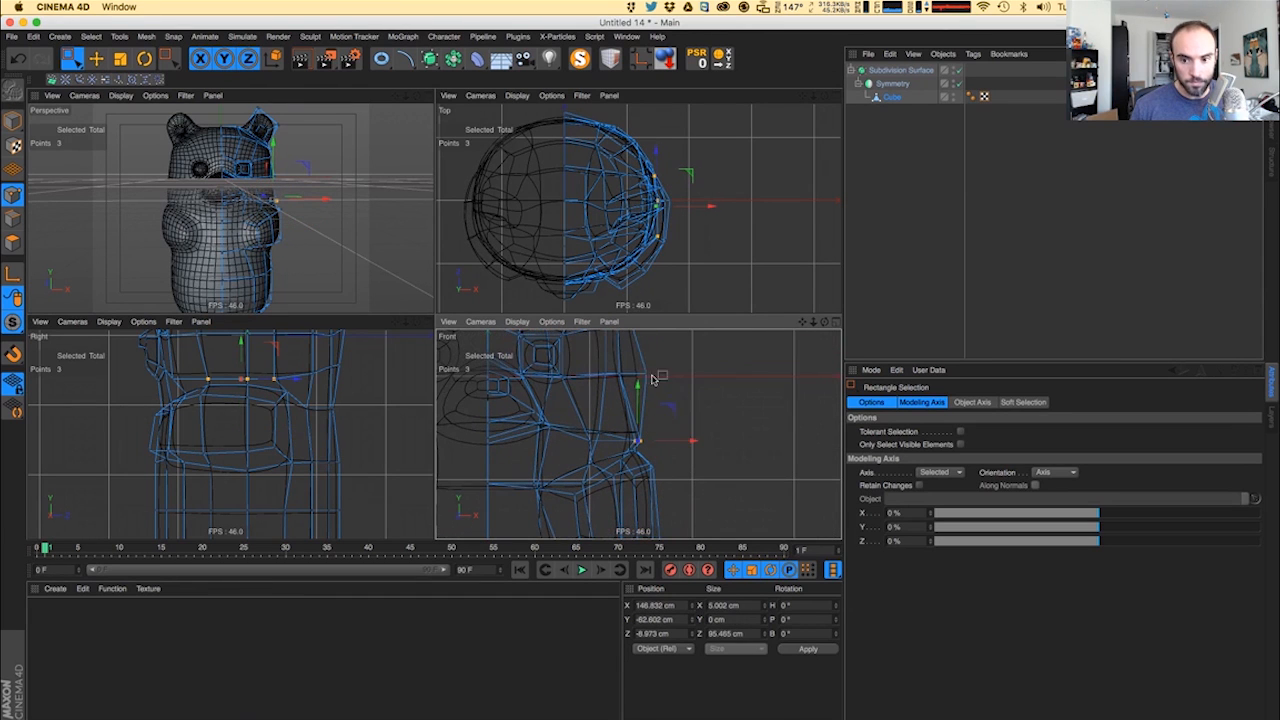
# - Move the outermost side point of the head slightly inward along X to about 154 cm
pyautogui.click(647, 375)
pyautogui.press('e')
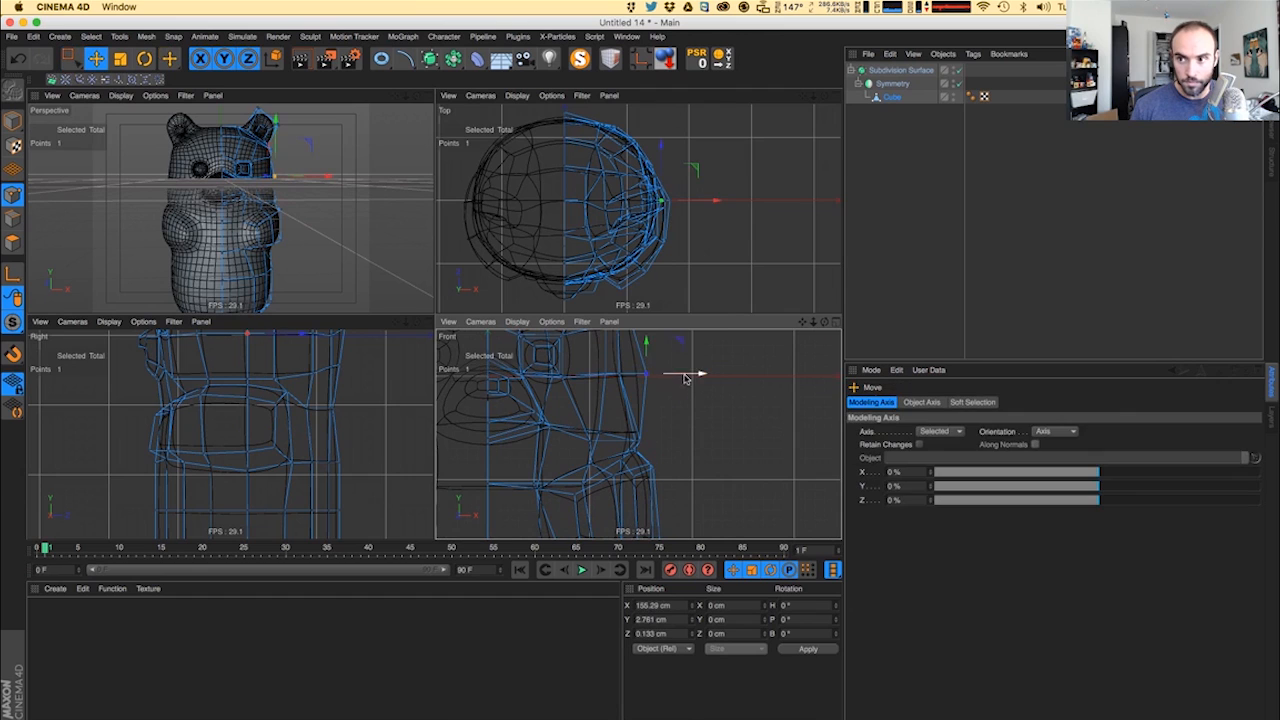
pyautogui.moveTo(674, 380); pyautogui.dragTo(684, 379)
# - Select the two neighbouring side points of the head at the same height and move them outward along X to about 132 cm
pyautogui.keyDown('alt'); pyautogui.moveTo(647, 397); pyautogui.dragTo(637, 457, button='middle'); pyautogui.keyUp('alt')
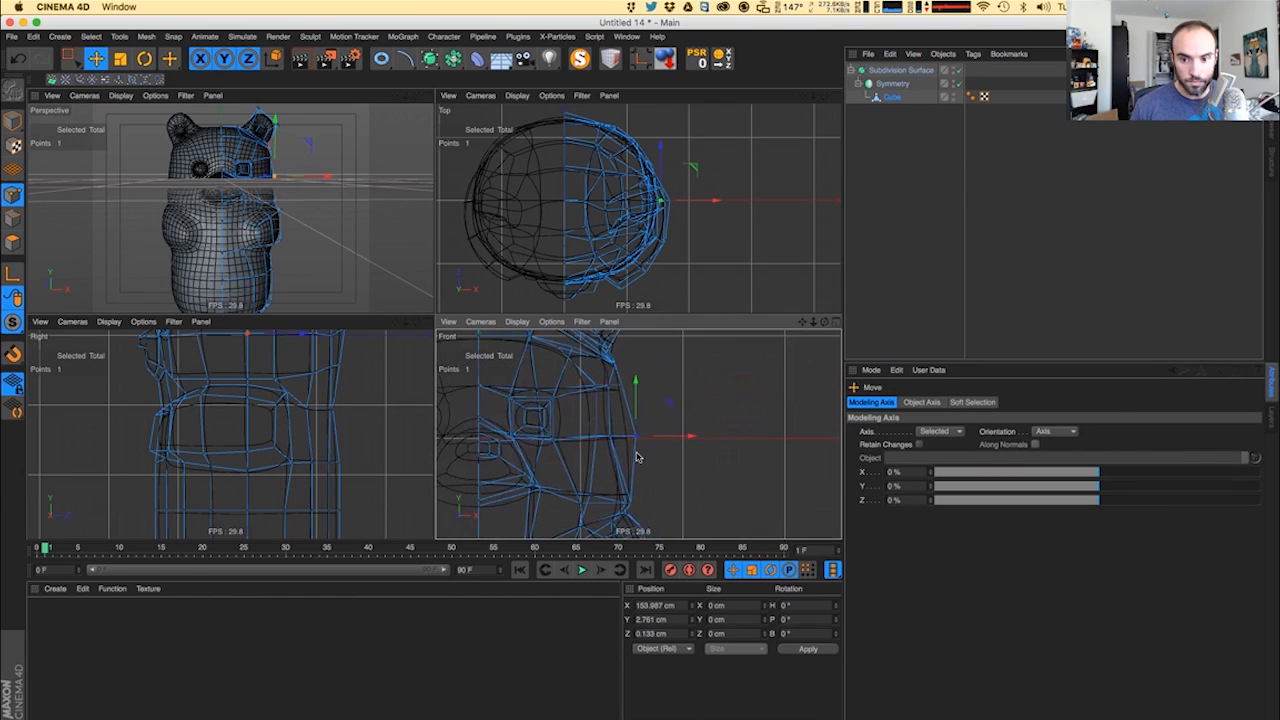
pyautogui.press('0')
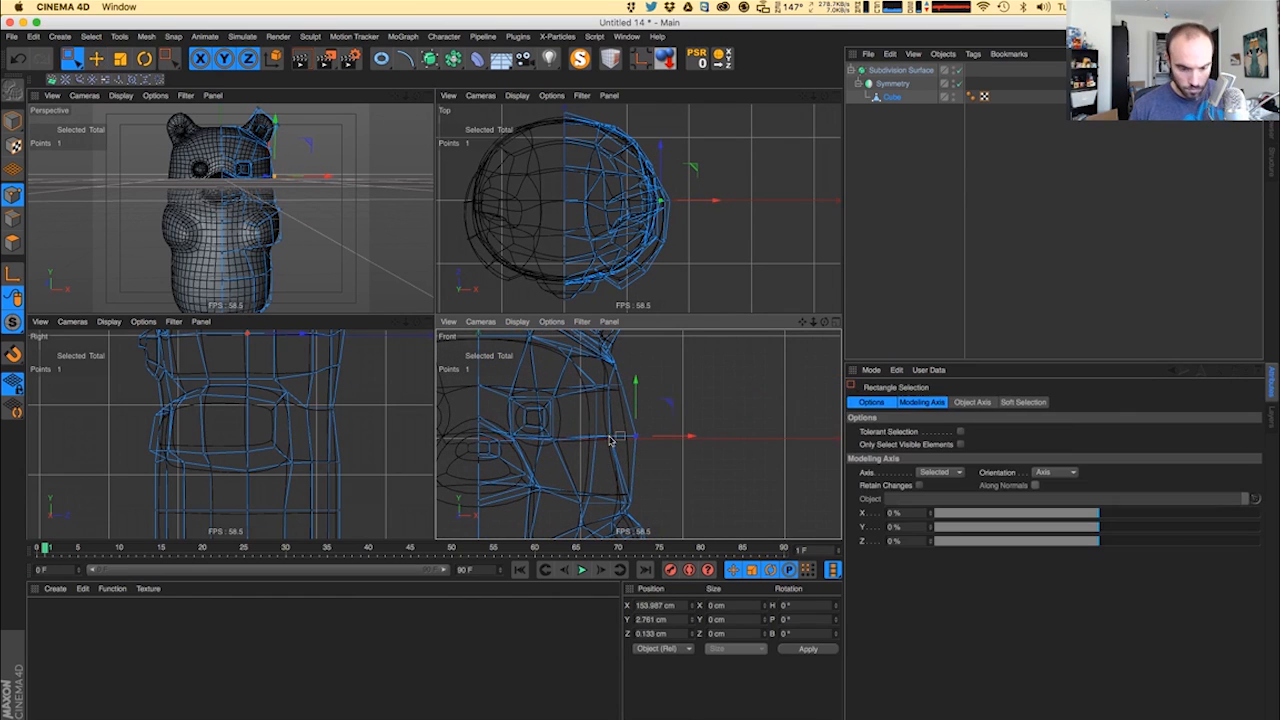
pyautogui.moveTo(605, 433); pyautogui.dragTo(652, 437)
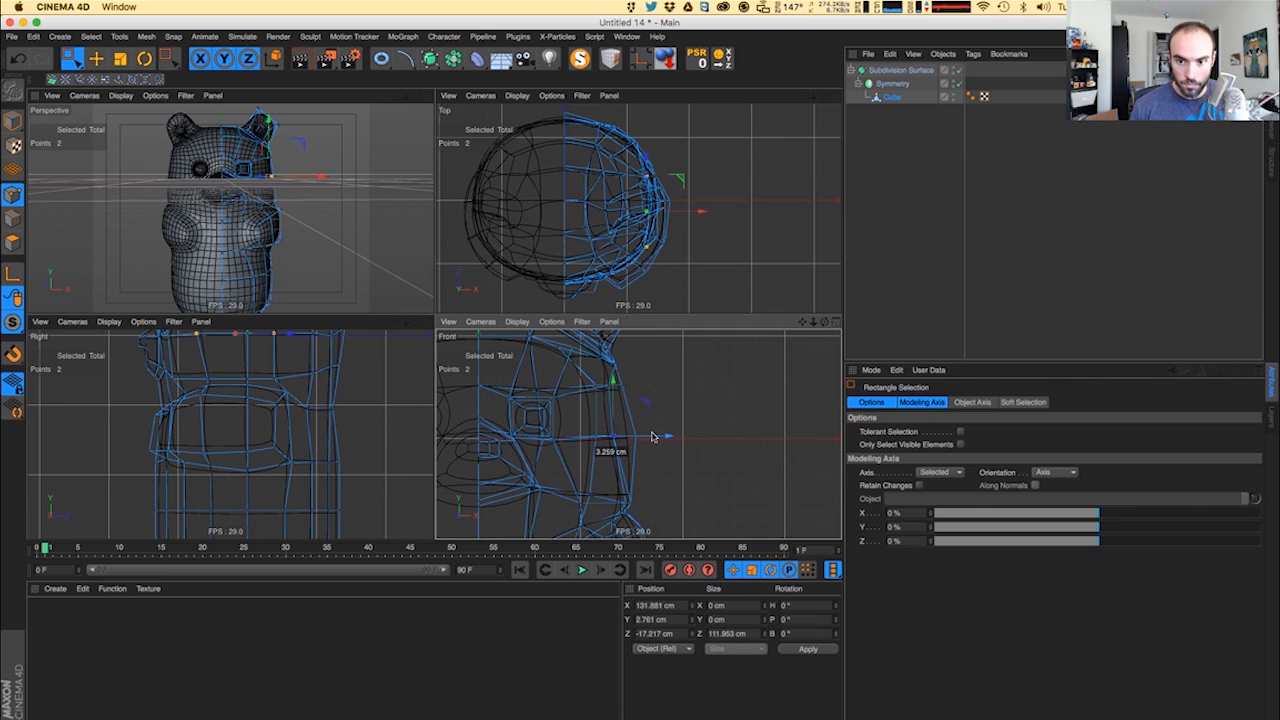
# - Adjust the upper side points of the head, placing the rear one at about X 115 cm and Z 81 cm
pyautogui.keyDown('alt'); pyautogui.moveTo(322, 190); pyautogui.dragTo(308, 162); pyautogui.keyUp('alt')
pyautogui.keyDown('alt'); pyautogui.moveTo(308, 162); pyautogui.dragTo(253, 178, button='middle'); pyautogui.keyUp('alt')
pyautogui.keyDown('alt'); pyautogui.moveTo(230, 169); pyautogui.dragTo(262, 169, button='right'); pyautogui.keyUp('alt')
pyautogui.click(183, 185)
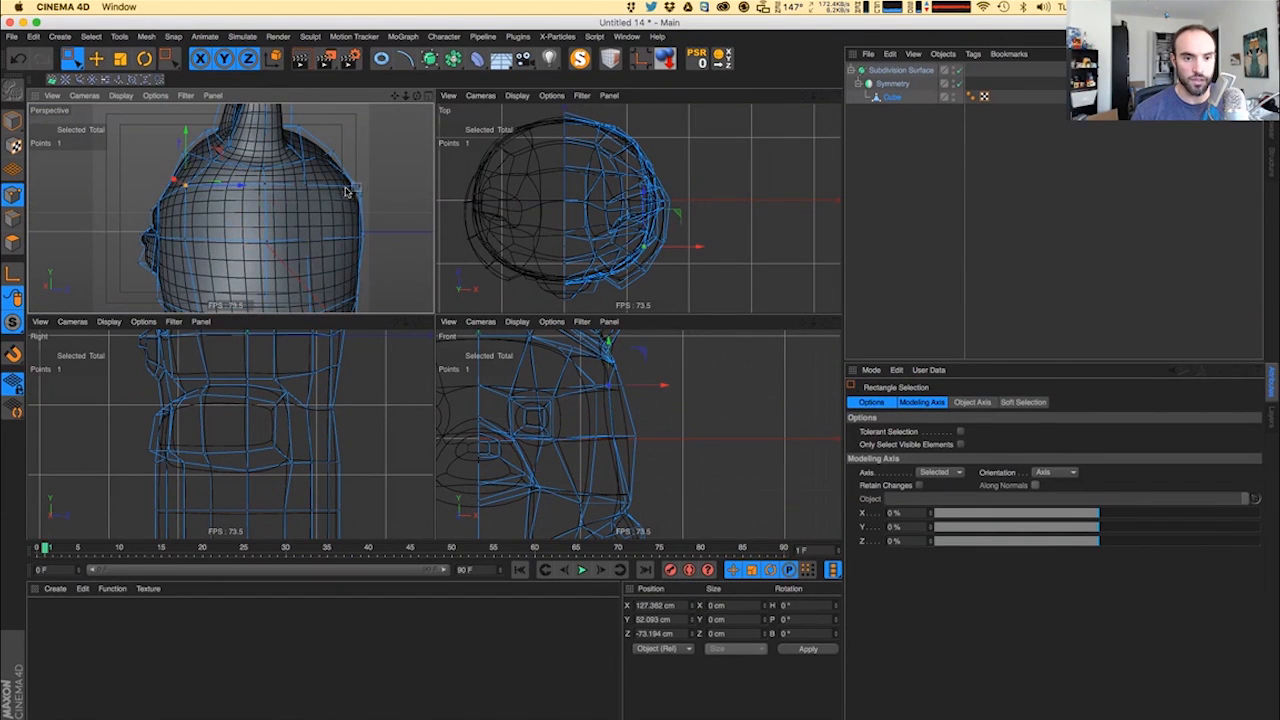
pyautogui.keyDown('alt'); pyautogui.moveTo(338, 183); pyautogui.dragTo(264, 184, button='middle'); pyautogui.keyUp('alt')
pyautogui.click(263, 185)
pyautogui.moveTo(308, 191); pyautogui.dragTo(294, 193)
# - Move the rear side point at the head's mid-height outward and backward to about X 135 cm and Z 43 cm
pyautogui.keyDown('alt'); pyautogui.moveTo(238, 236); pyautogui.dragTo(206, 239, button='right'); pyautogui.keyUp('alt')
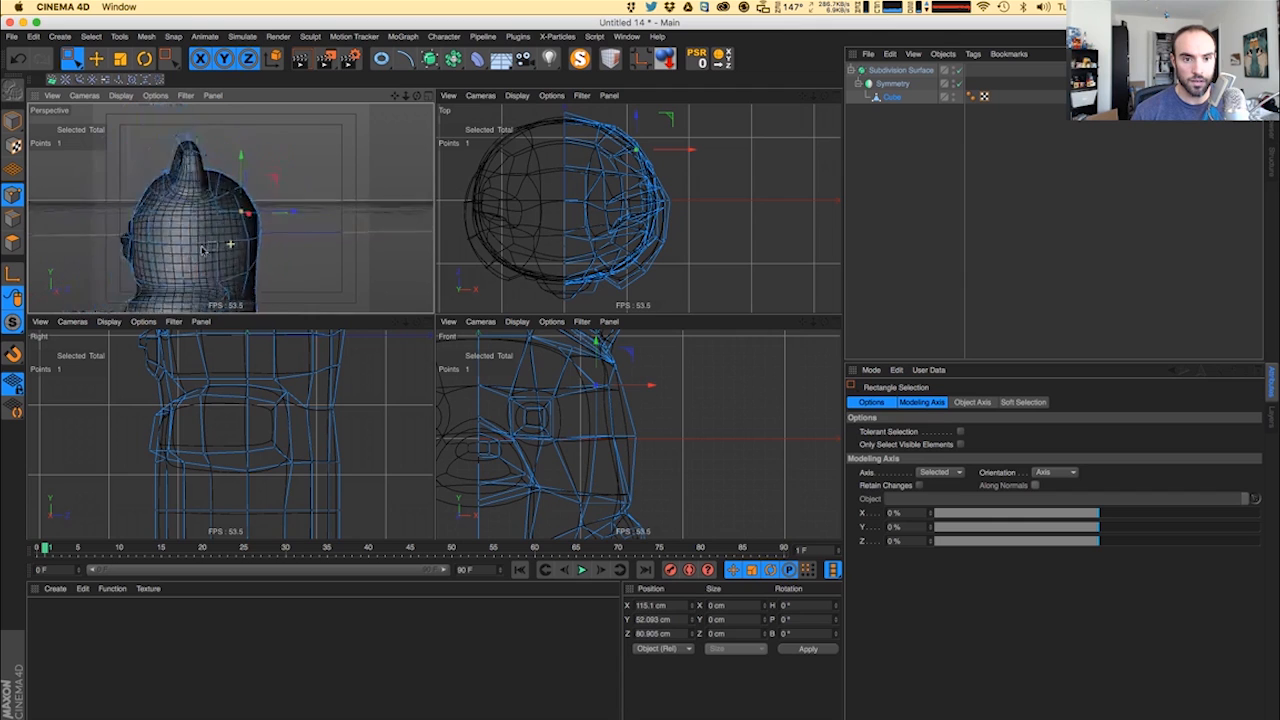
pyautogui.keyDown('alt'); pyautogui.moveTo(206, 239); pyautogui.dragTo(284, 256); pyautogui.keyUp('alt')
pyautogui.click(221, 244)
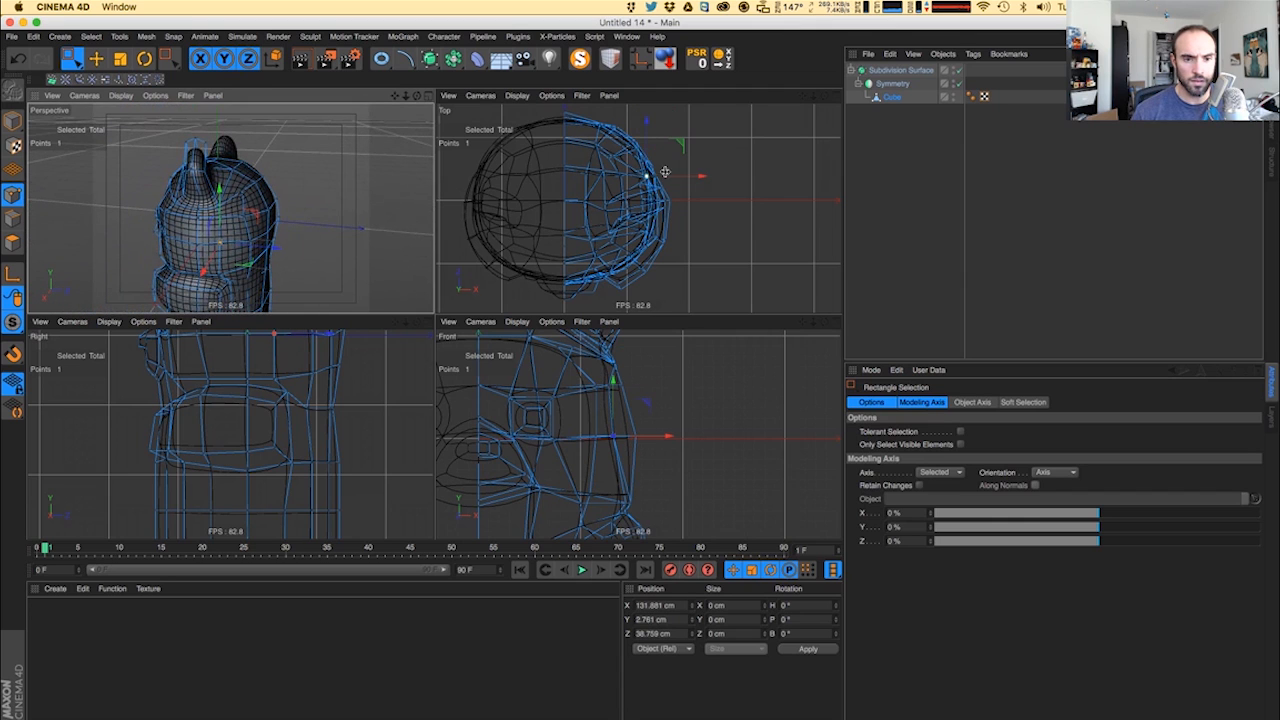
pyautogui.click(677, 145)
pyautogui.click(253, 226)
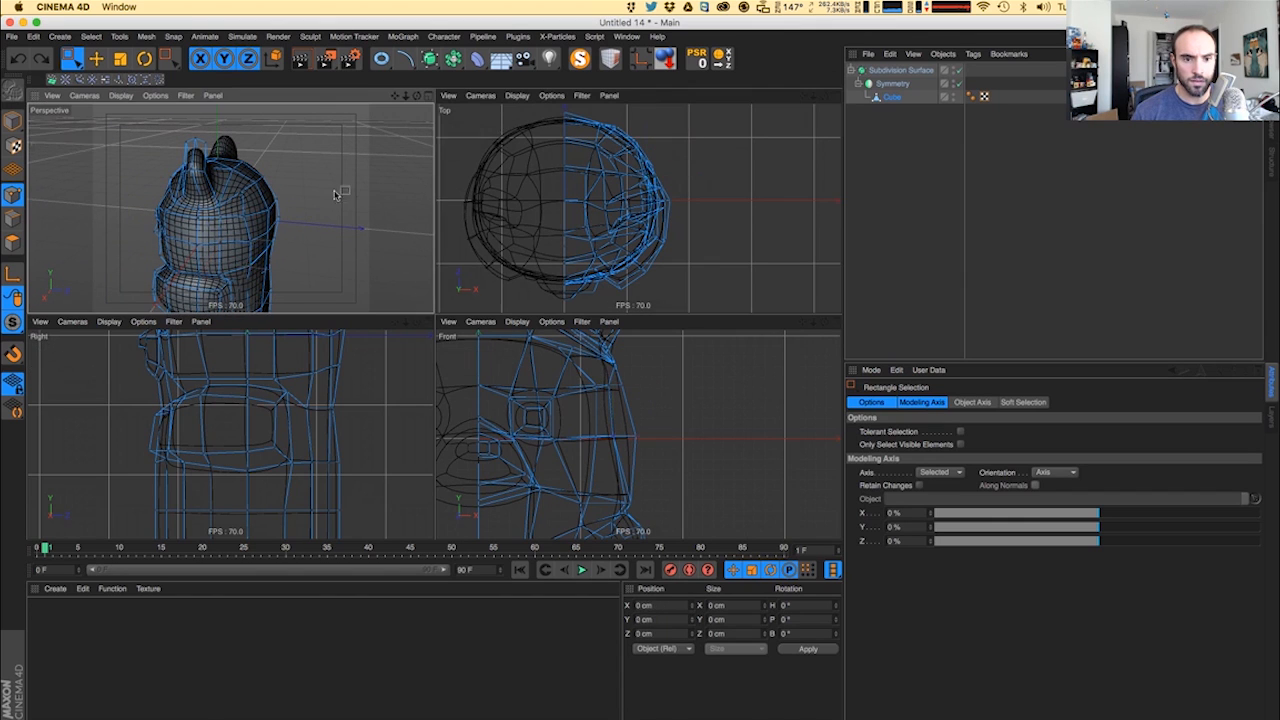
pyautogui.moveTo(683, 157); pyautogui.dragTo(683, 145)
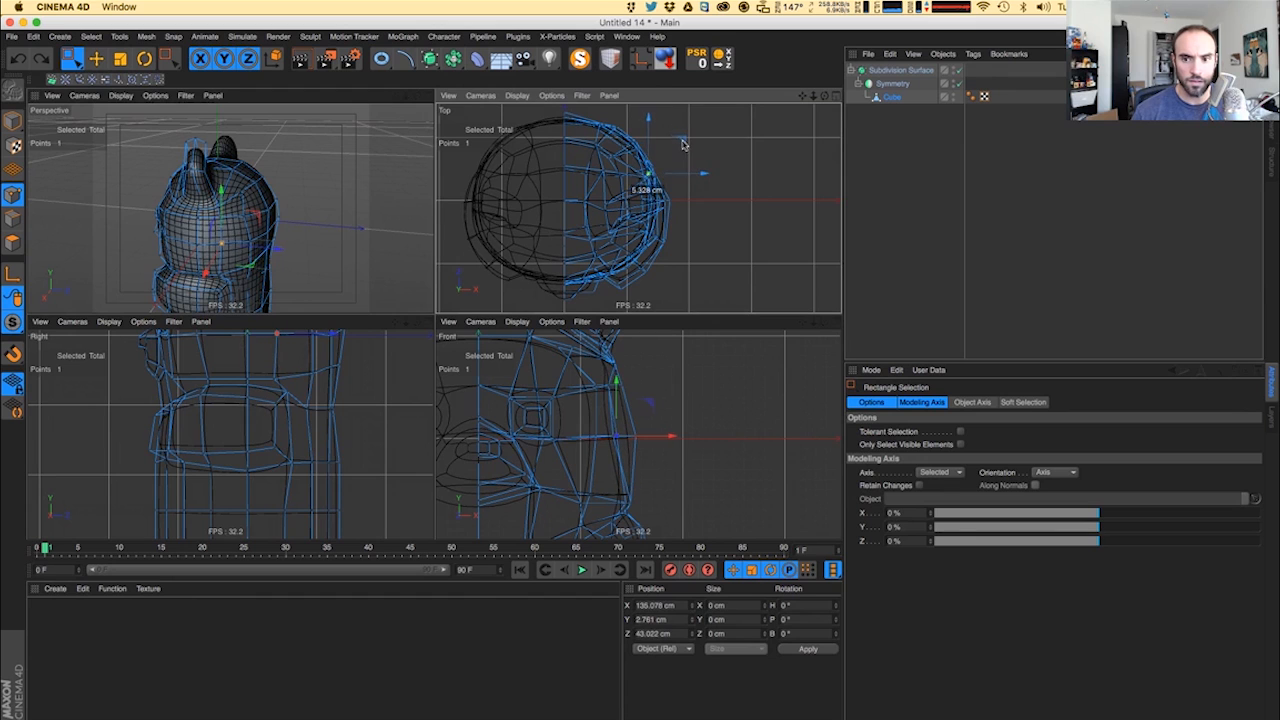
# - Lower the centre point of the forehead by about 14 cm to Y 38.5 cm
pyautogui.keyDown('alt'); pyautogui.moveTo(211, 210); pyautogui.dragTo(250, 220); pyautogui.keyUp('alt')
pyautogui.keyDown('alt'); pyautogui.moveTo(160, 185); pyautogui.dragTo(240, 233); pyautogui.keyUp('alt')
pyautogui.keyDown('alt'); pyautogui.moveTo(181, 198); pyautogui.dragTo(183, 190); pyautogui.keyUp('alt')
pyautogui.click(185, 185)
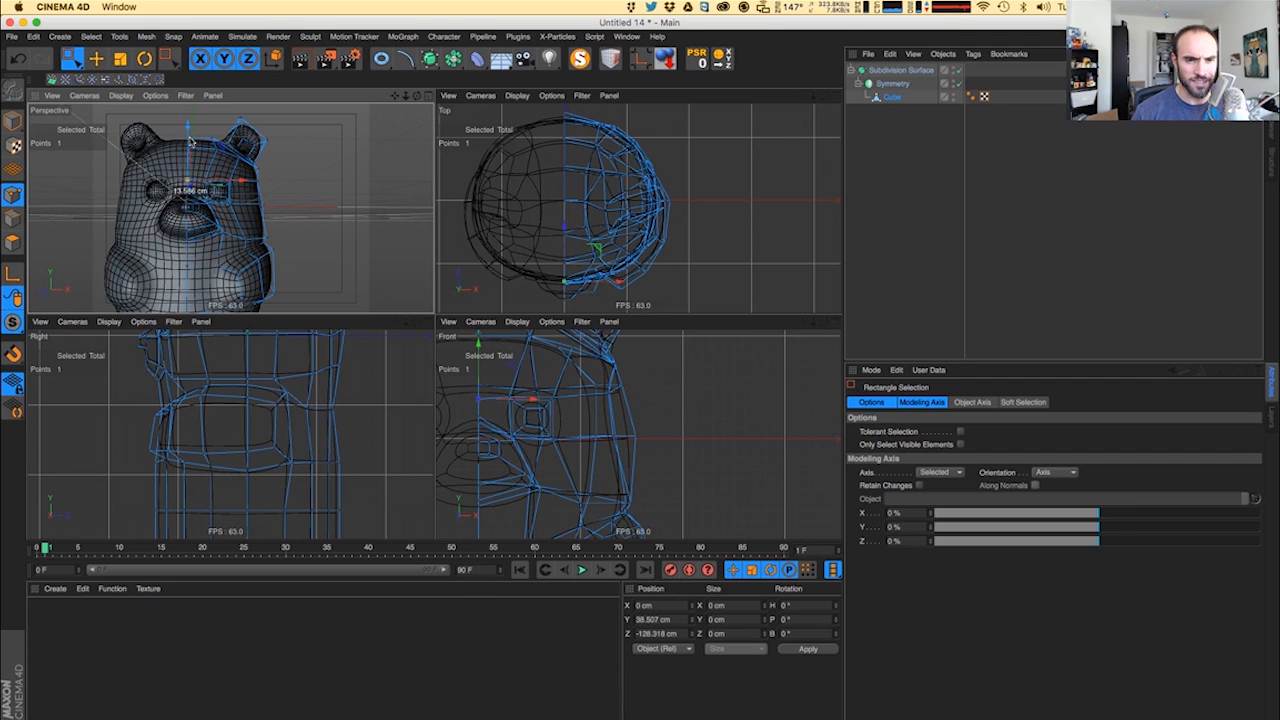
# - Shift the front head point below the ear to about X 92 cm and Z -75 cm
pyautogui.scroll(5, 198, 192)
pyautogui.keyDown('alt'); pyautogui.moveTo(208, 181); pyautogui.dragTo(62, 182); pyautogui.keyUp('alt')
pyautogui.moveTo(269, 159); pyautogui.dragTo(60, 172)
pyautogui.click(246, 164)
pyautogui.keyDown('alt'); pyautogui.moveTo(248, 178); pyautogui.dragTo(332, 164); pyautogui.keyUp('alt')
pyautogui.moveTo(163, 200)
pyautogui.keyDown('alt'); pyautogui.mouseDown()
pyautogui.moveTo(258, 190)
pyautogui.moveTo(173, 182)
pyautogui.mouseUp(); pyautogui.keyUp('alt')
pyautogui.click(181, 176)
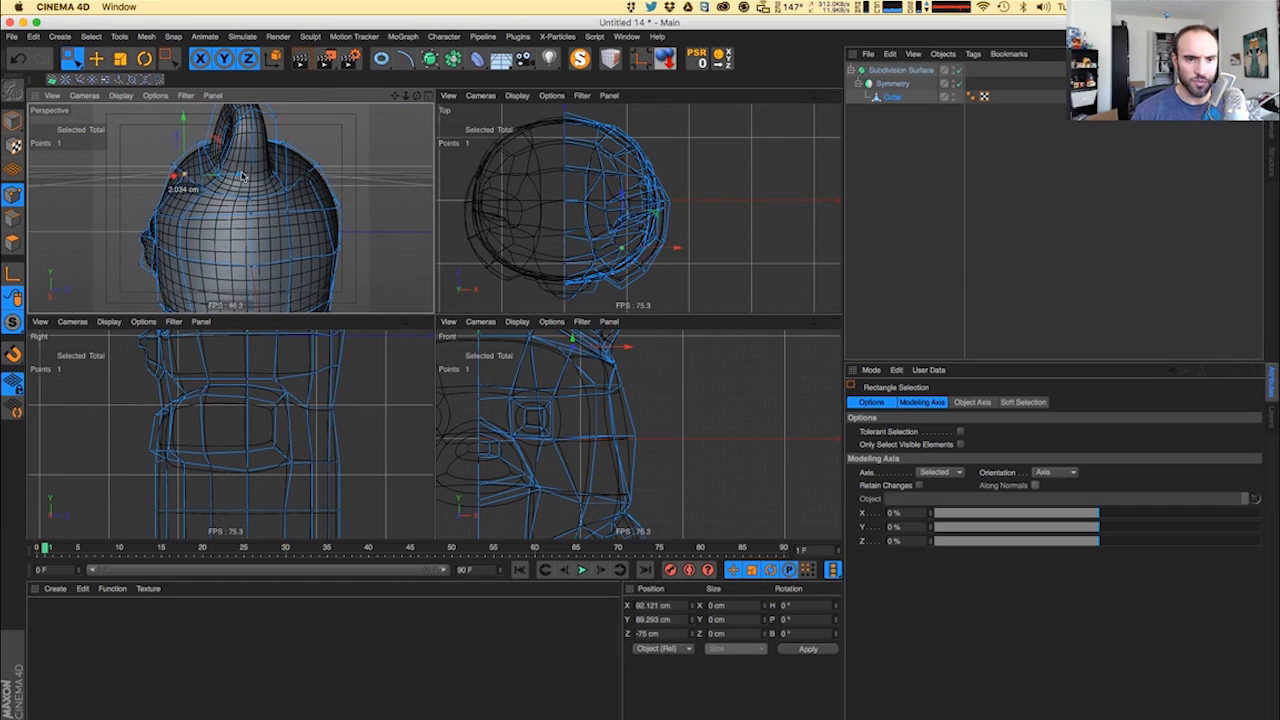
# - Move the rear head point below the ear outward along X to about 86 cm
pyautogui.click(321, 187)
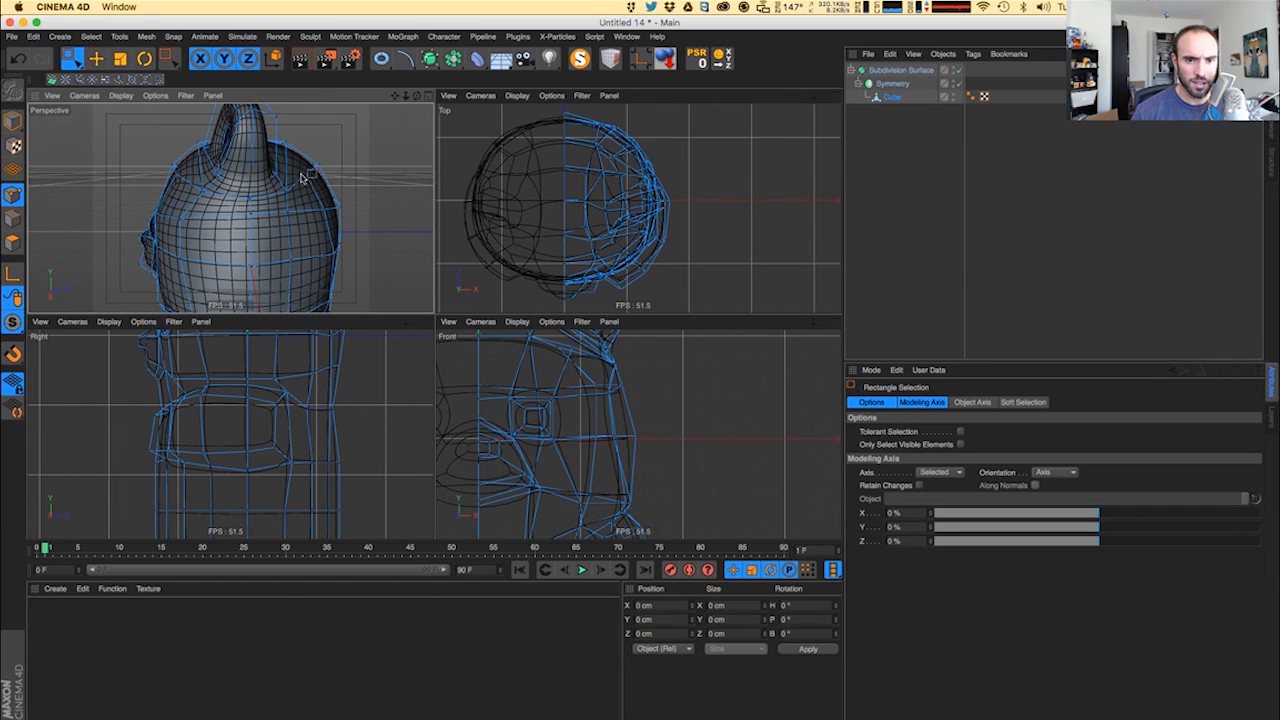
pyautogui.click(322, 186)
pyautogui.keyDown('alt'); pyautogui.moveTo(306, 177); pyautogui.dragTo(122, 206); pyautogui.keyUp('alt')
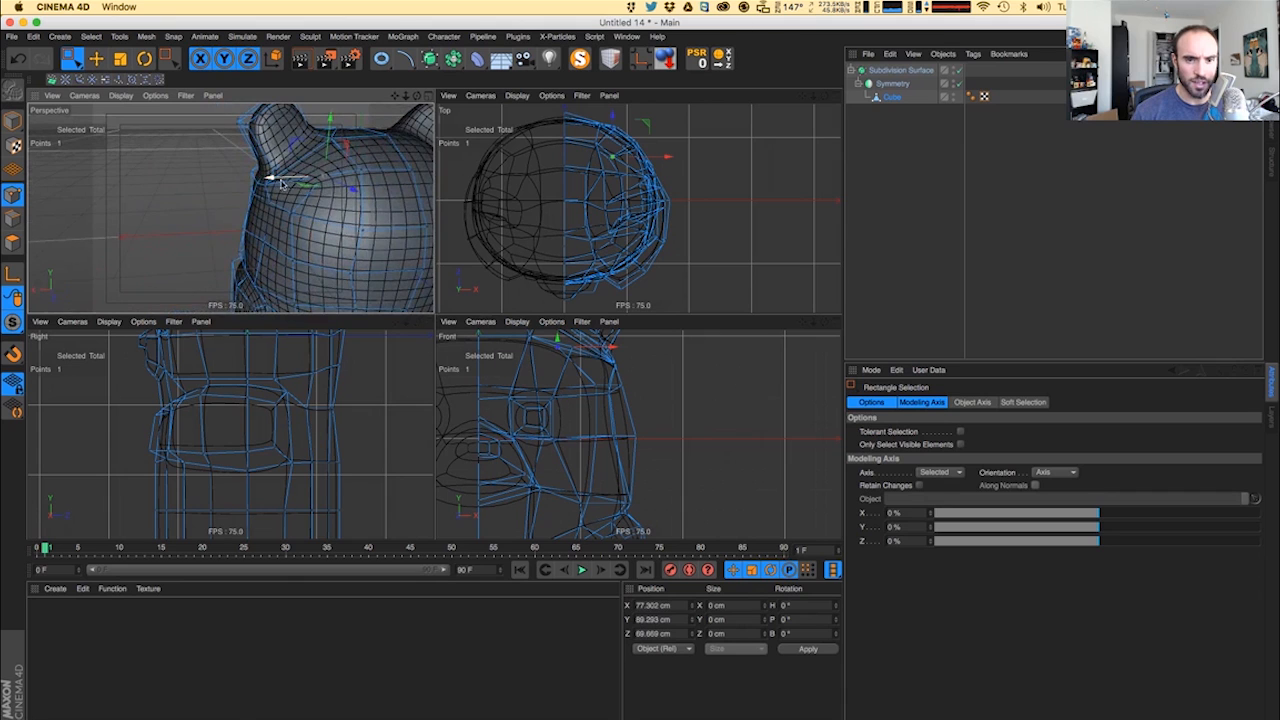
pyautogui.moveTo(281, 183); pyautogui.dragTo(337, 202)
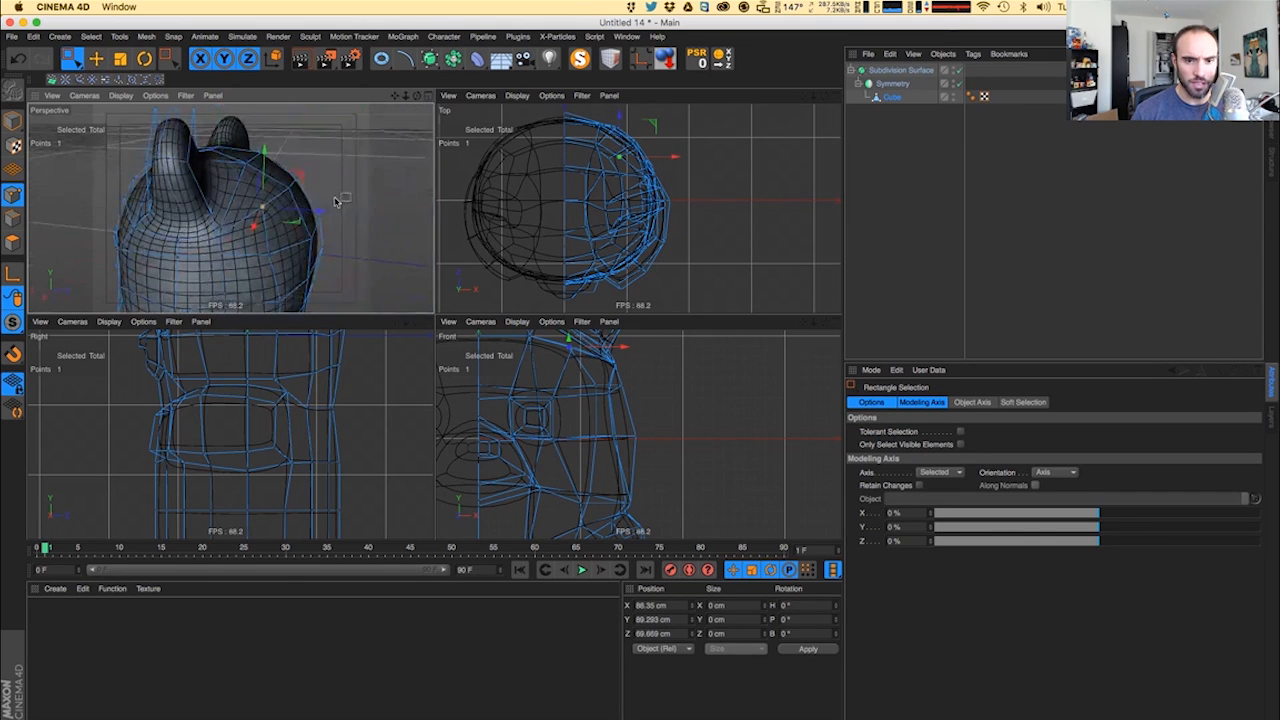
# - Select six outer points of the ear and adjust them with the Rotate and Move tools
pyautogui.keyDown('alt'); pyautogui.moveTo(215, 226); pyautogui.dragTo(378, 220); pyautogui.keyUp('alt')
pyautogui.click(207, 212)
pyautogui.keyDown('alt'); pyautogui.moveTo(262, 204); pyautogui.dragTo(309, 218); pyautogui.keyUp('alt')
pyautogui.press('r')
pyautogui.press('space')
pyautogui.keyDown('alt'); pyautogui.moveTo(300, 214); pyautogui.dragTo(223, 238); pyautogui.keyUp('alt')
pyautogui.press('space')
pyautogui.press('e')
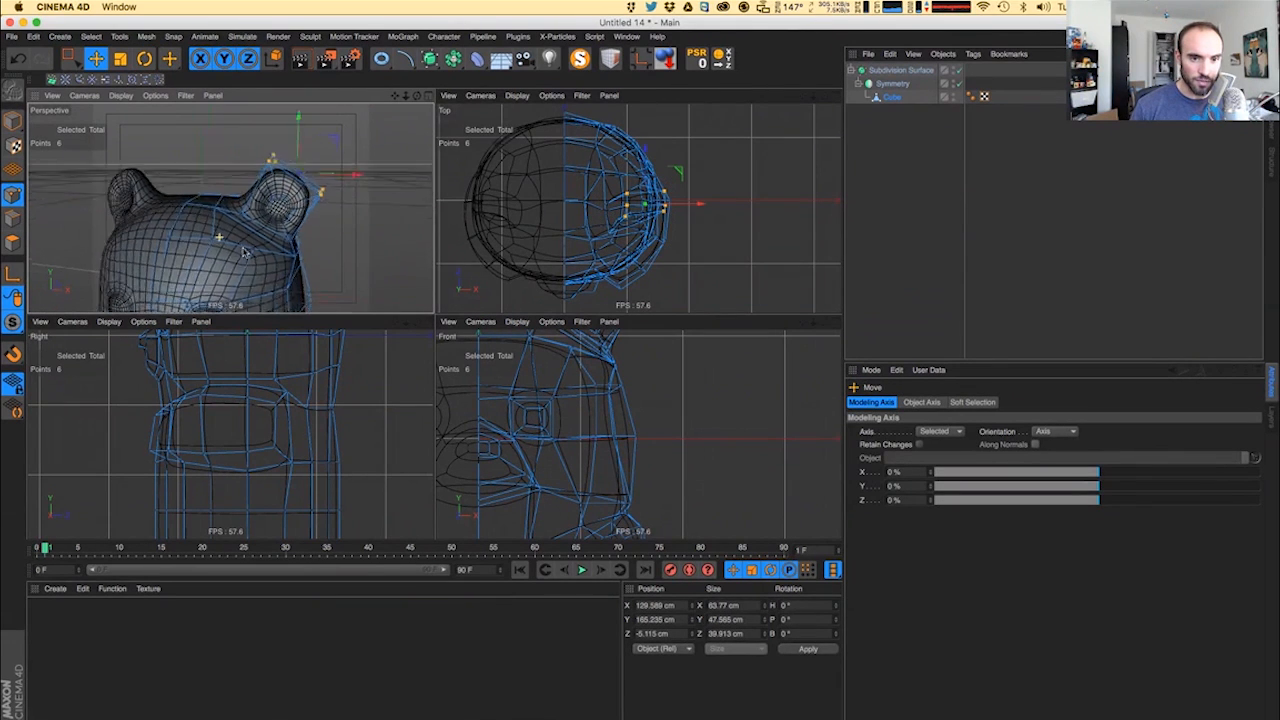
pyautogui.moveTo(160, 200); pyautogui.dragTo(195, 205)
# - Move the front head point below the ear to about X 83 cm and Z -83 cm
pyautogui.moveTo(223, 238)
pyautogui.keyDown('alt'); pyautogui.mouseDown()
pyautogui.moveTo(237, 209)
pyautogui.moveTo(209, 200)
pyautogui.moveTo(246, 200)
pyautogui.moveTo(210, 228)
pyautogui.moveTo(188, 222)
pyautogui.moveTo(223, 228)
pyautogui.moveTo(112, 224)
pyautogui.moveTo(240, 226)
pyautogui.mouseUp(); pyautogui.keyUp('alt')
pyautogui.click(218, 176)
pyautogui.click(276, 204)
pyautogui.moveTo(302, 213); pyautogui.dragTo(291, 216)
pyautogui.keyDown('alt'); pyautogui.moveTo(178, 218); pyautogui.dragTo(155, 221); pyautogui.keyUp('alt')
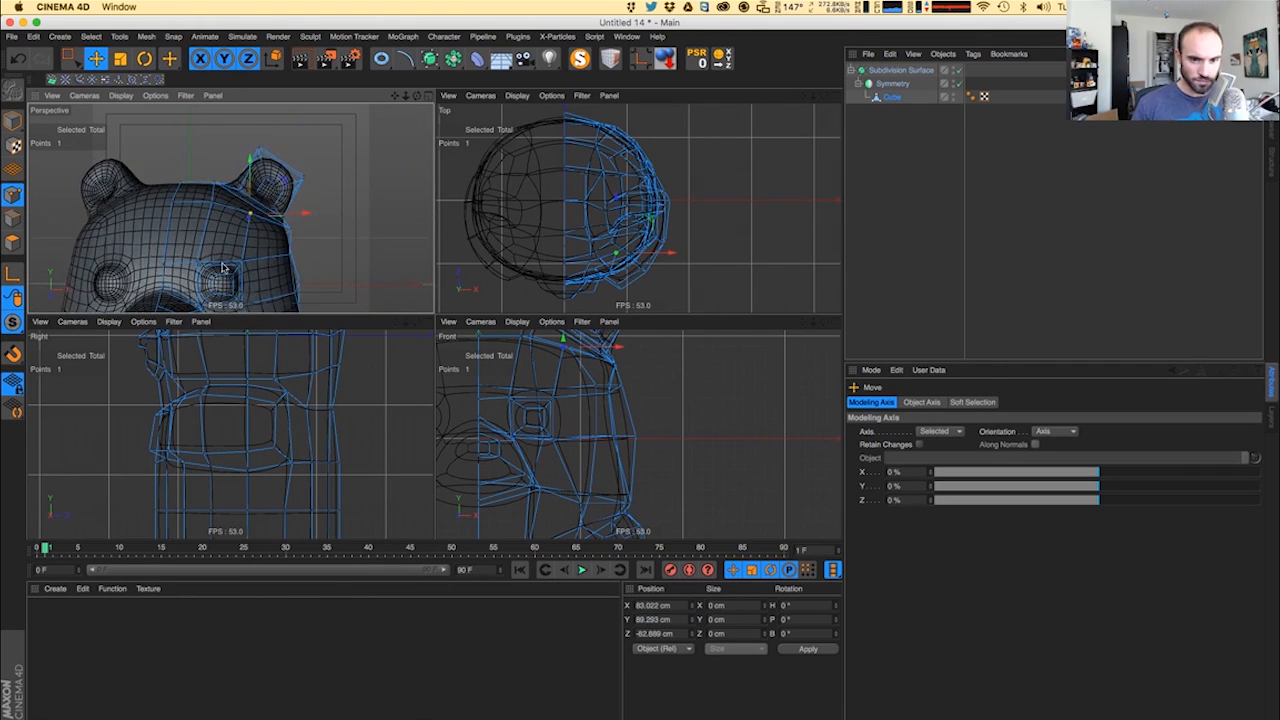
# - Render previews of the bear's head and its body in the perspective view to check the smoothed shape
pyautogui.keyDown('alt'); pyautogui.moveTo(240, 252); pyautogui.dragTo(254, 209, button='middle'); pyautogui.keyUp('alt')
pyautogui.keyDown('alt'); pyautogui.moveTo(254, 209); pyautogui.dragTo(226, 212, button='right'); pyautogui.keyUp('alt')
pyautogui.press('super+r')
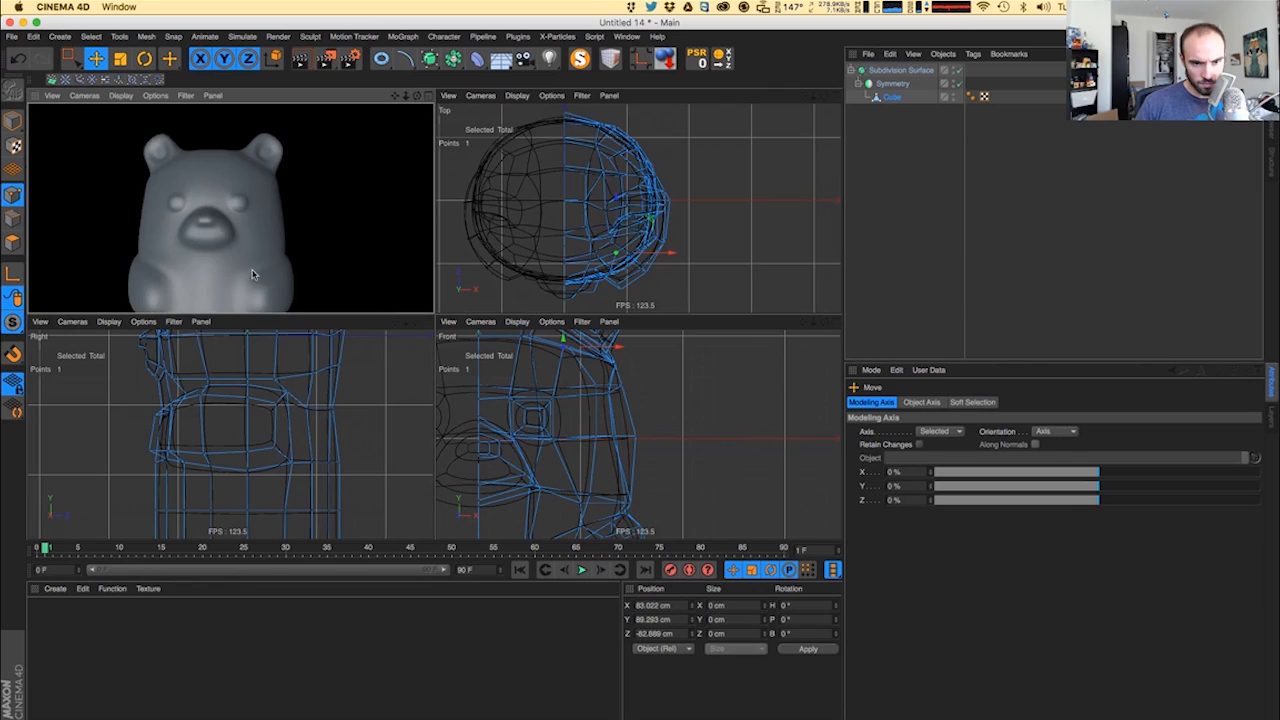
pyautogui.keyDown('alt'); pyautogui.moveTo(254, 272); pyautogui.dragTo(261, 213, button='middle'); pyautogui.keyUp('alt')
pyautogui.press('super+r')
pyautogui.keyDown('alt'); pyautogui.moveTo(237, 238); pyautogui.dragTo(233, 244); pyautogui.keyUp('alt')
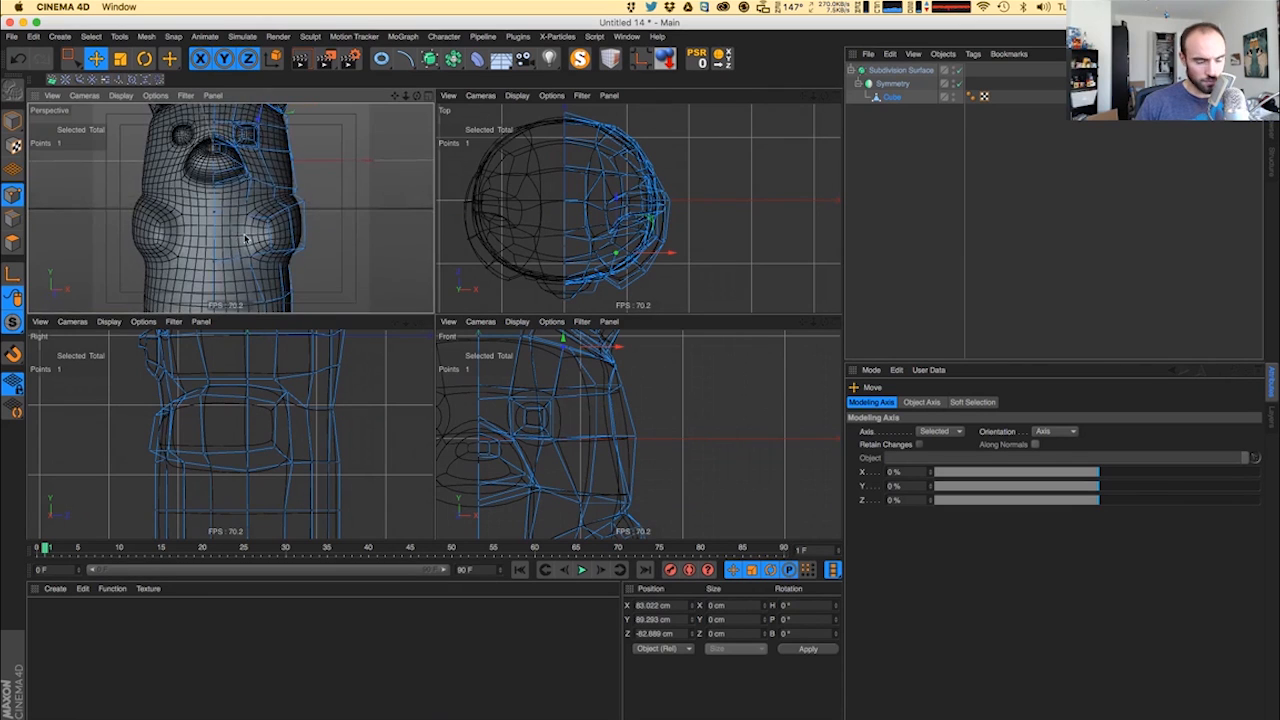
pyautogui.keyDown('alt'); pyautogui.moveTo(245, 238); pyautogui.dragTo(249, 266, button='right'); pyautogui.keyUp('alt')
pyautogui.press('super+r')
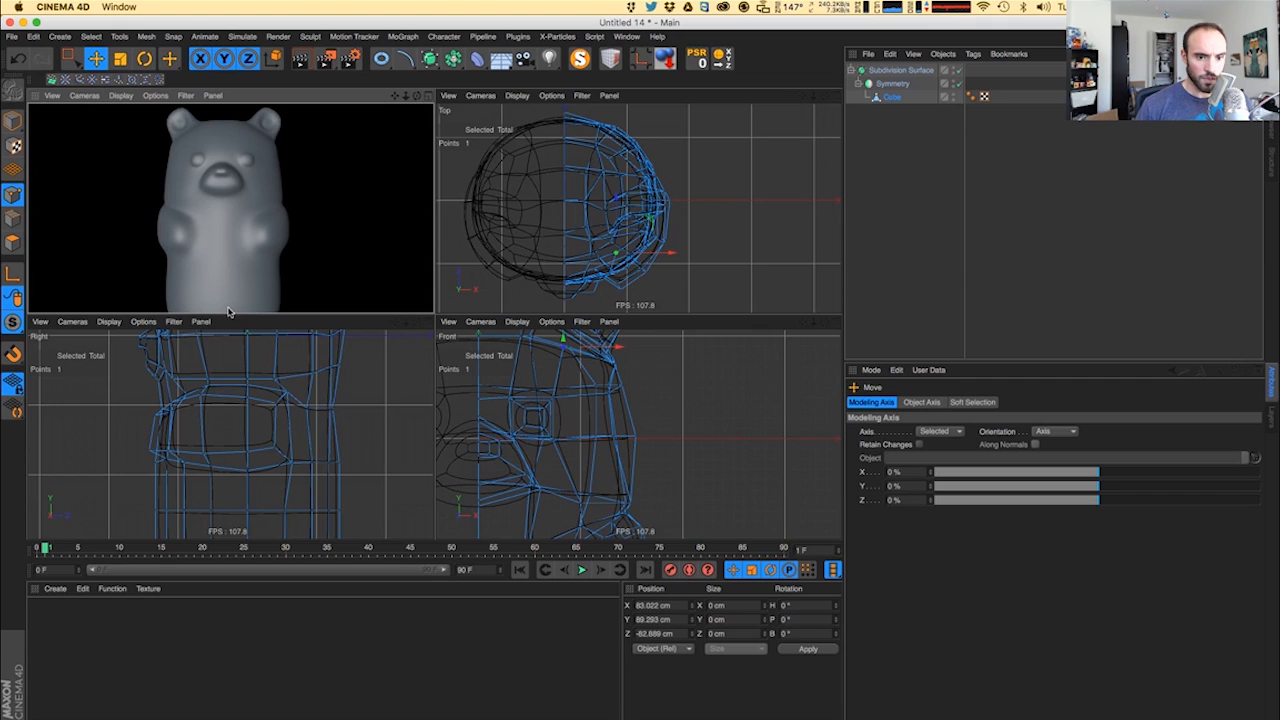
# - Switch to Chrome, compare the rendered bear with the gummy bear lamp reference photos, and move the reference window away
pyautogui.press('super+Tab')
pyautogui.moveTo(2, 296); pyautogui.dragTo(500, 289)
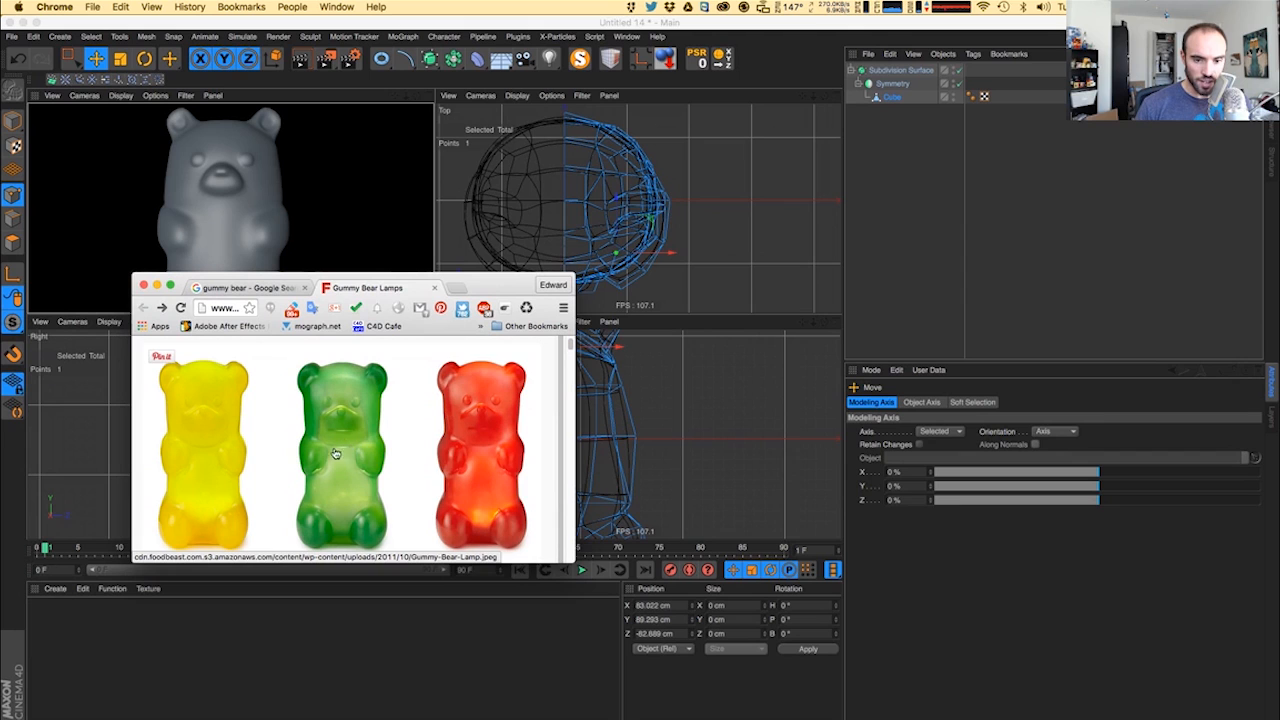
pyautogui.moveTo(502, 287); pyautogui.dragTo(0, 290)
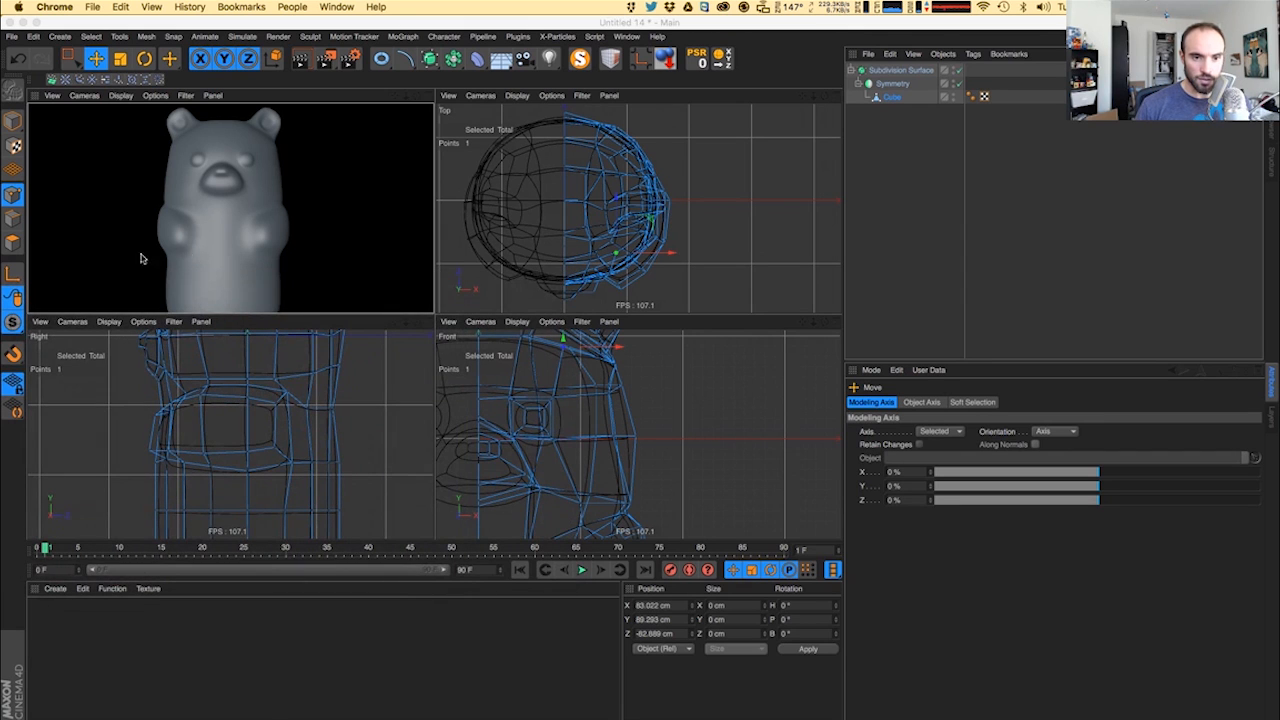
# - Switch the Cube to edge editing and set the Knife to Loop mode with Restrict to Selection off at the neck
pyautogui.click(887, 101)
pyautogui.click(14, 219)
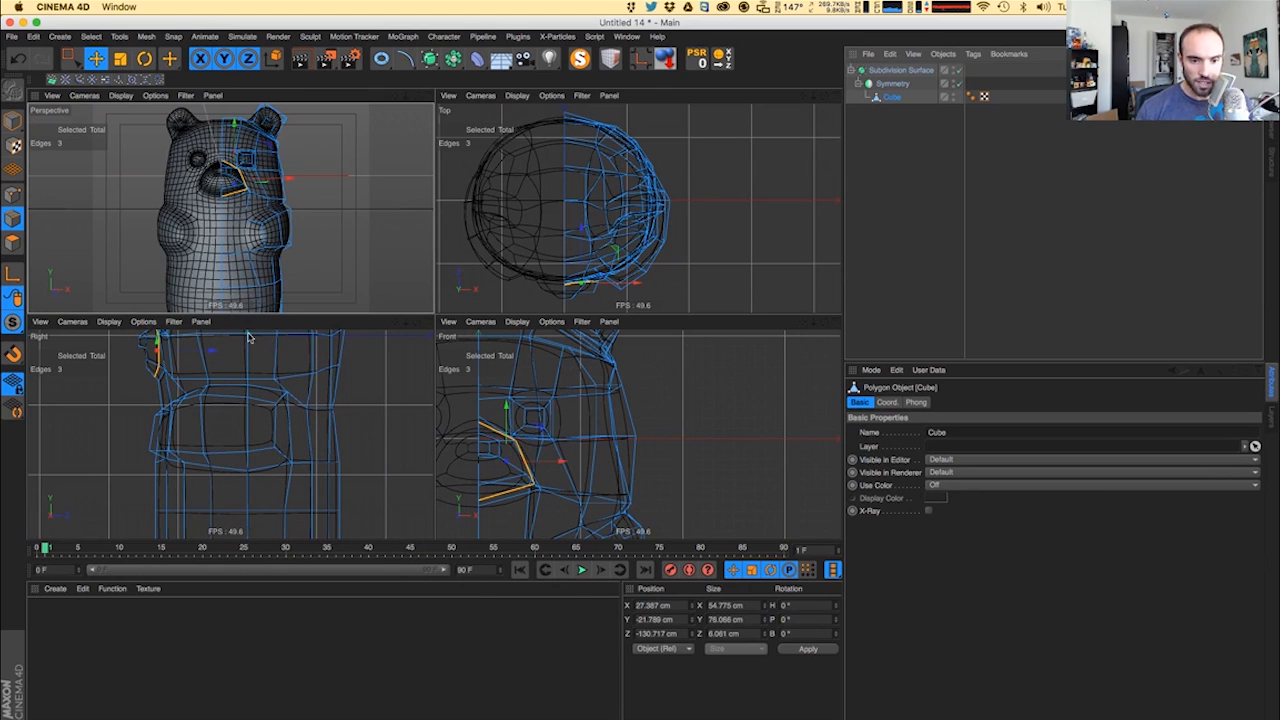
pyautogui.press('k')
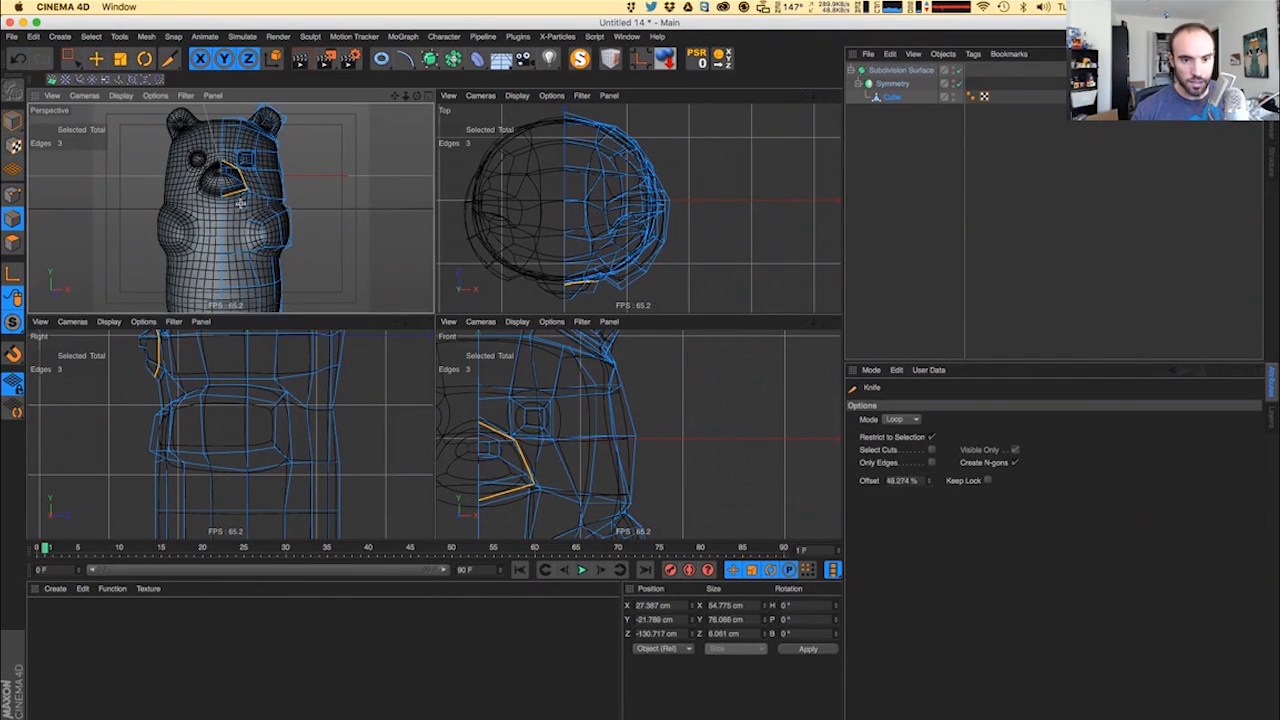
pyautogui.scroll(5, 268, 214)
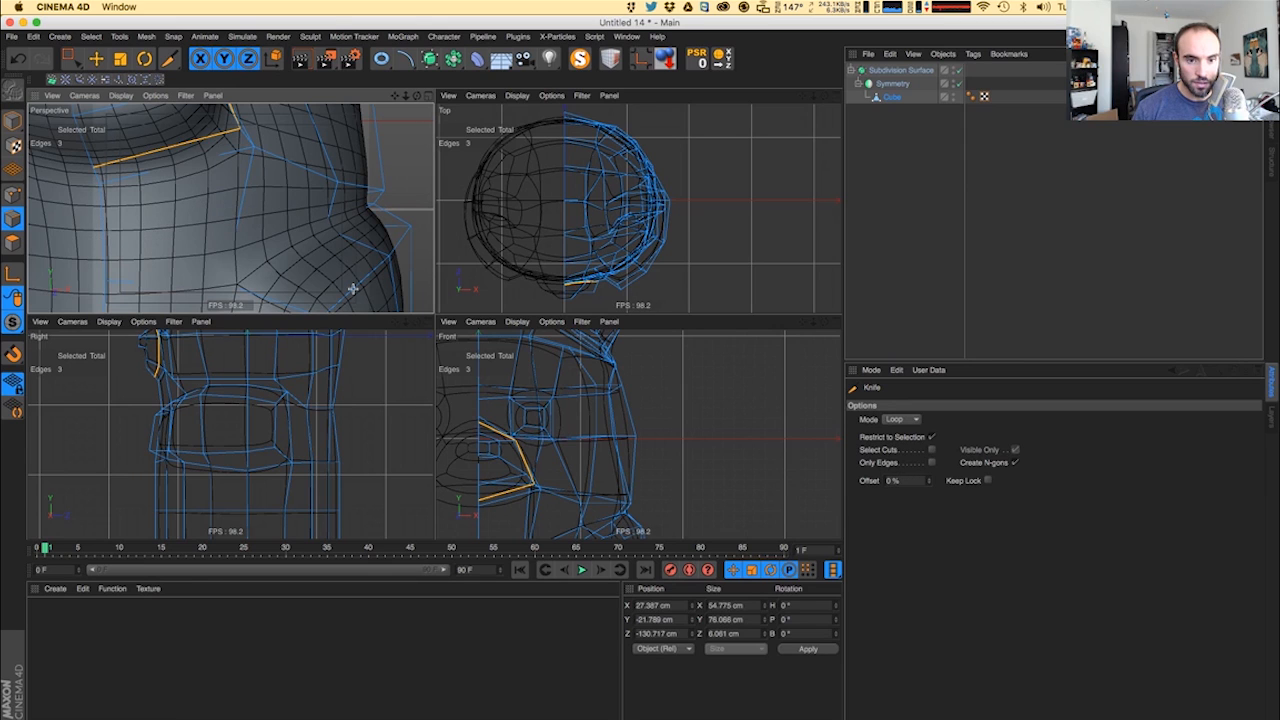
pyautogui.click(922, 437)
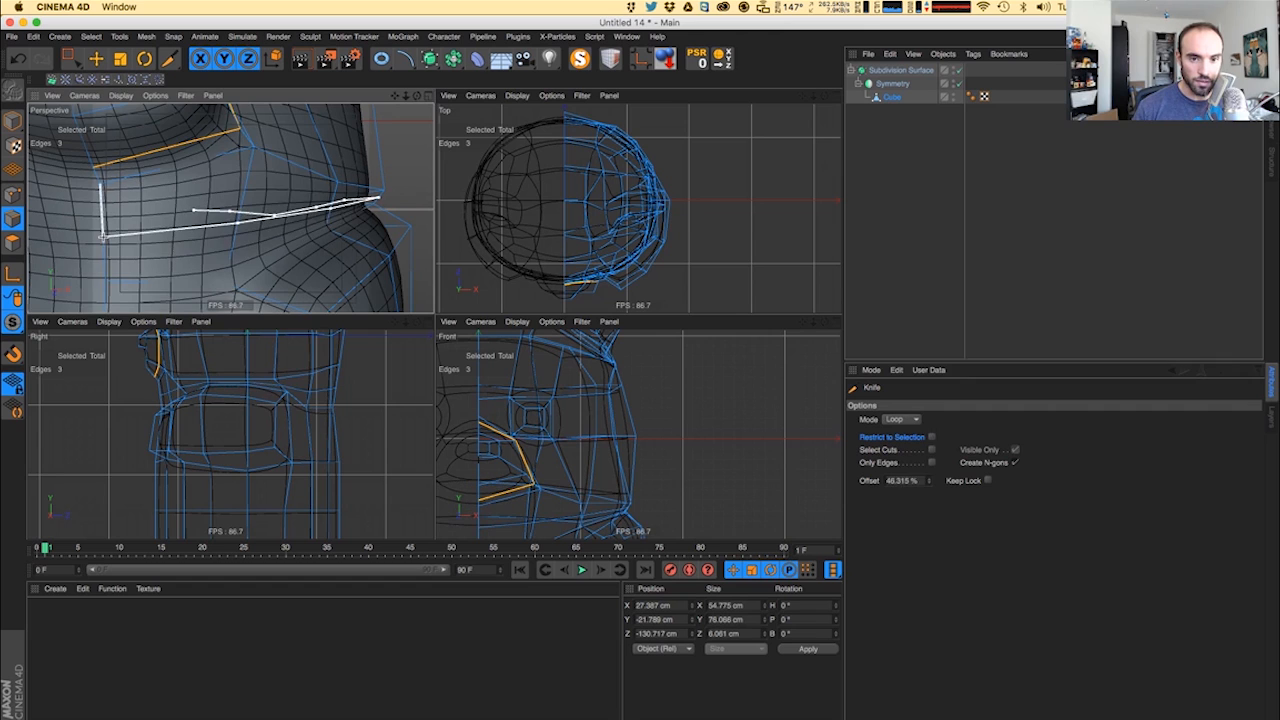
# - Loop-select the edges around the neck and remove the upper loop's edges from the selection
pyautogui.press('u')
pyautogui.press('l')
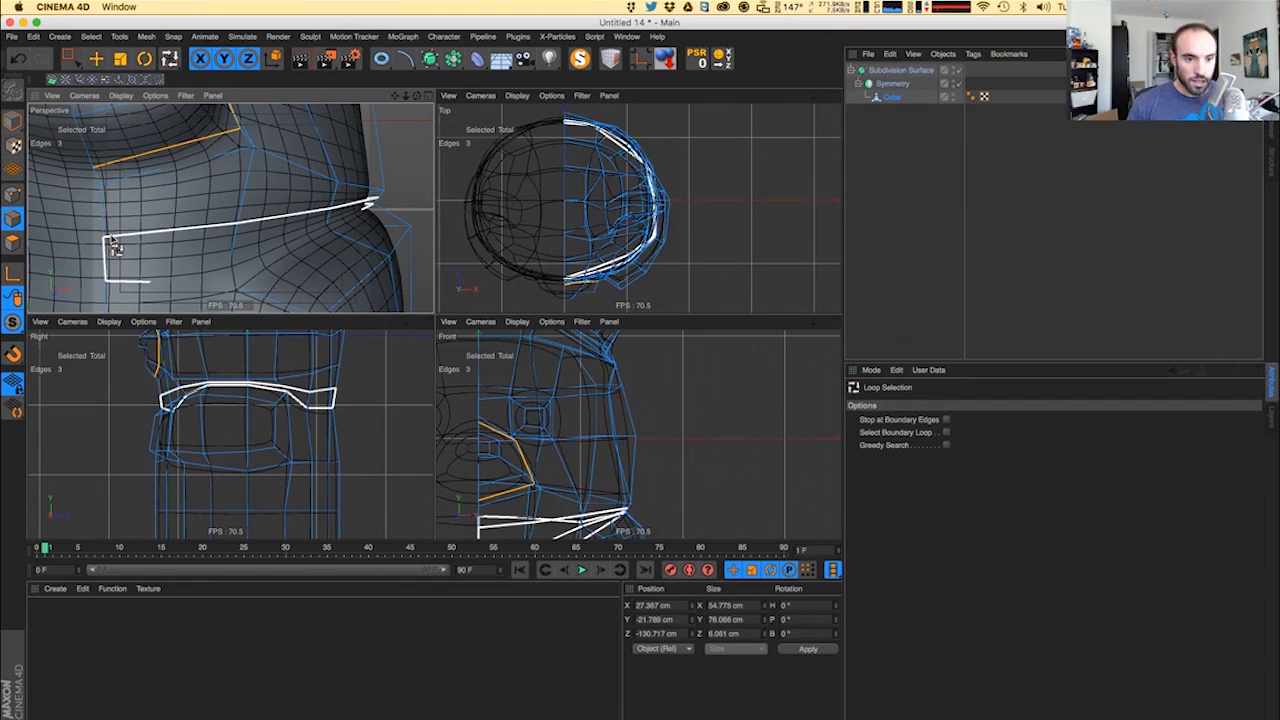
pyautogui.click(115, 248)
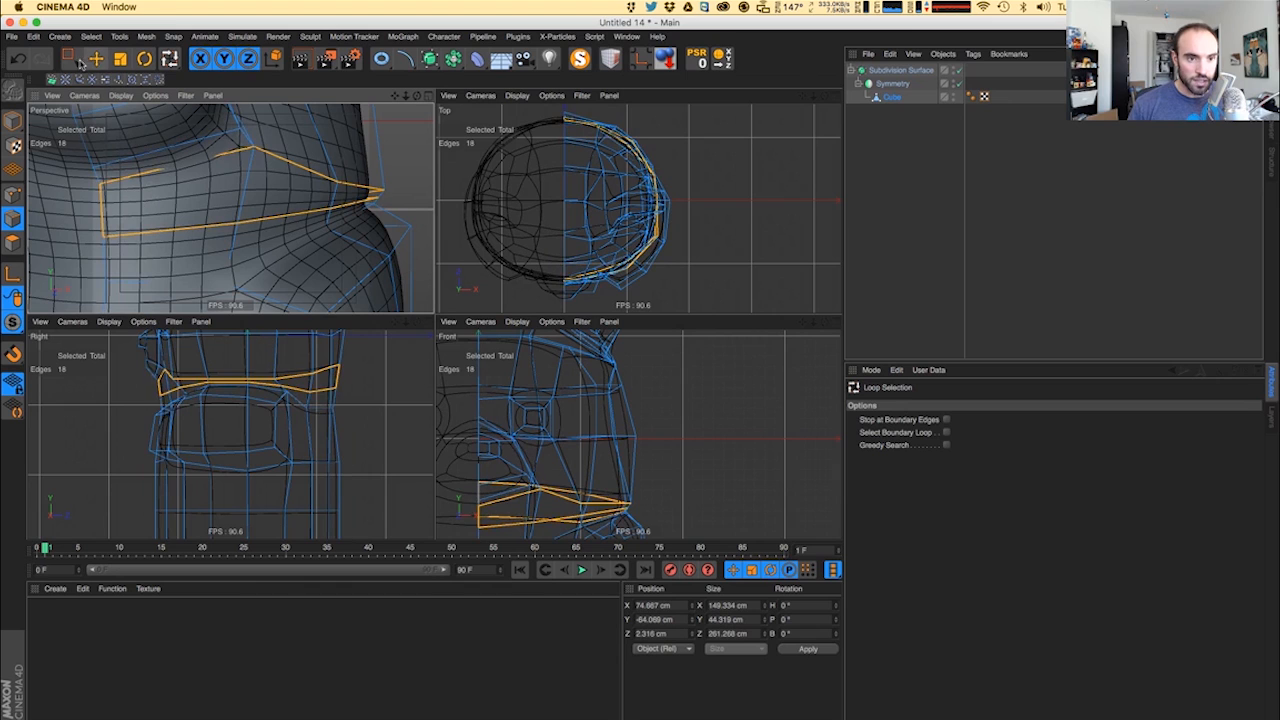
pyautogui.press('0')
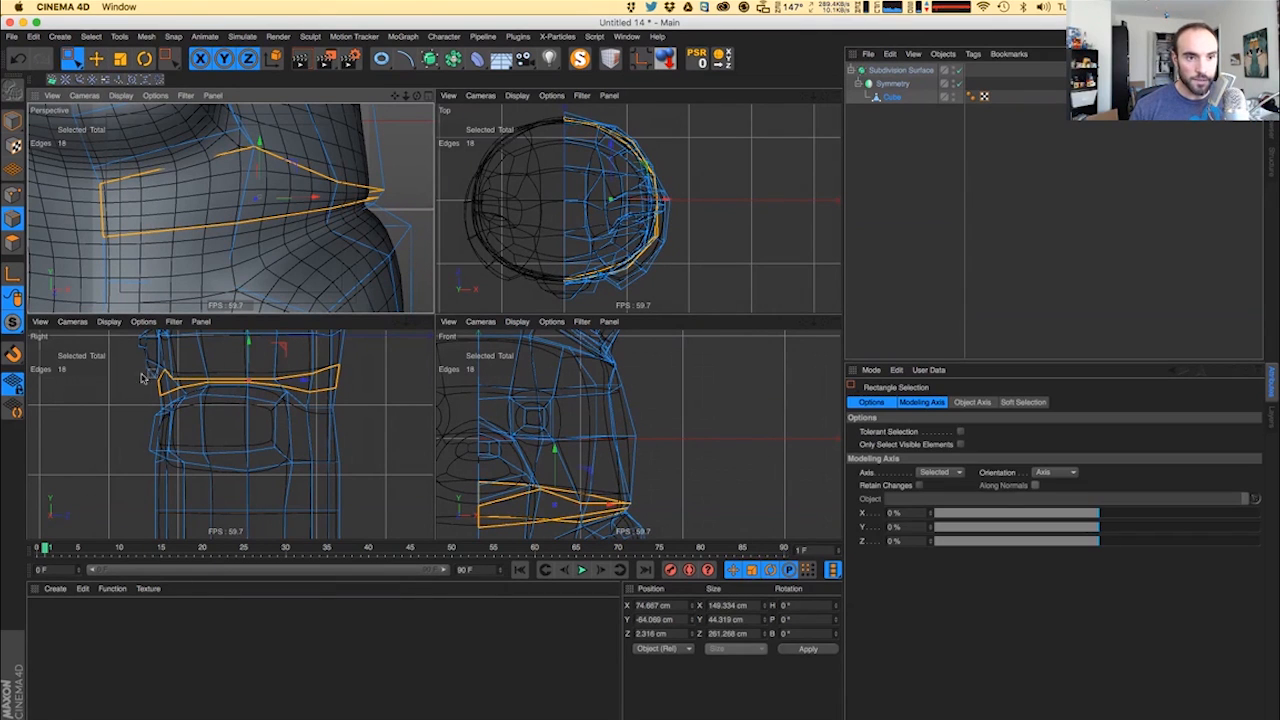
pyautogui.moveTo(133, 359); pyautogui.dragTo(374, 375)
pyautogui.moveTo(131, 348); pyautogui.dragTo(373, 411)
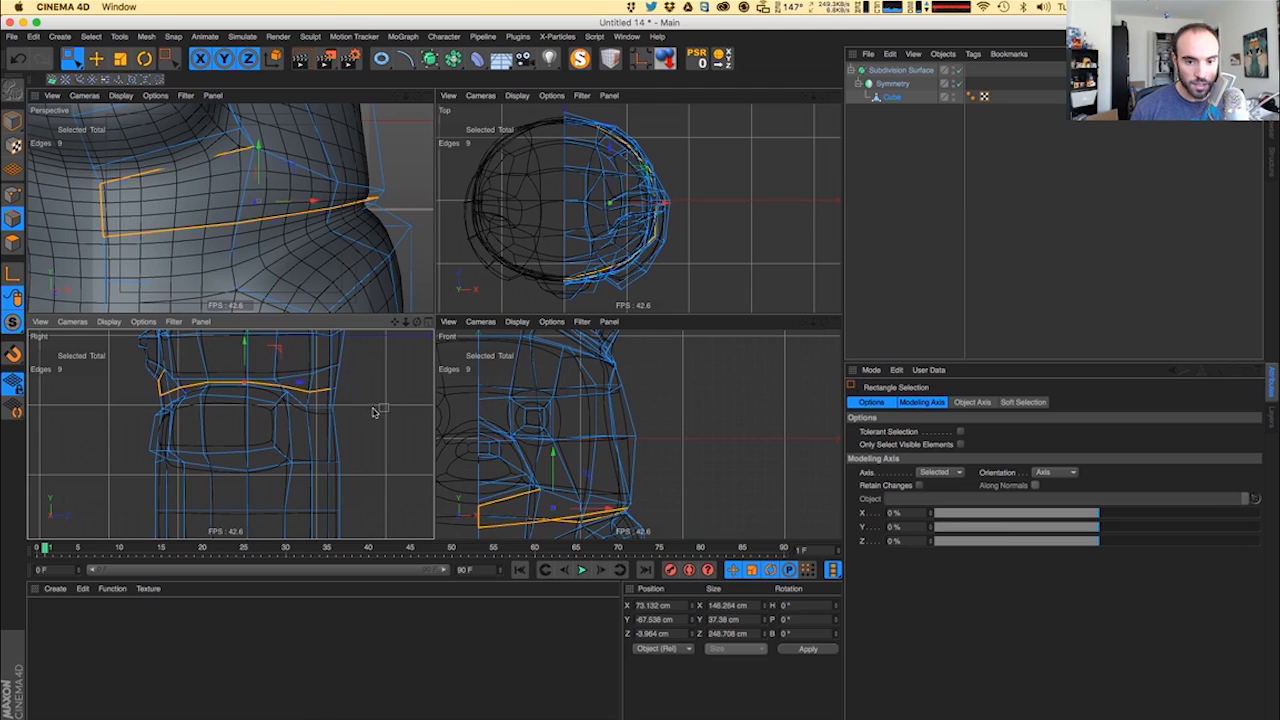
# - Clean up the edge selection so only the single continuous loop along the neck crease is selected, without the stray front edges
pyautogui.keyDown('ctrl'); pyautogui.moveTo(166, 393); pyautogui.dragTo(168, 405); pyautogui.keyUp('ctrl')
pyautogui.keyDown('alt'); pyautogui.moveTo(230, 284); pyautogui.dragTo(98, 247); pyautogui.keyUp('alt')
pyautogui.scroll(-10, 255, 231)
pyautogui.scroll(4, 98, 247)
pyautogui.scroll(4, 380, 246)
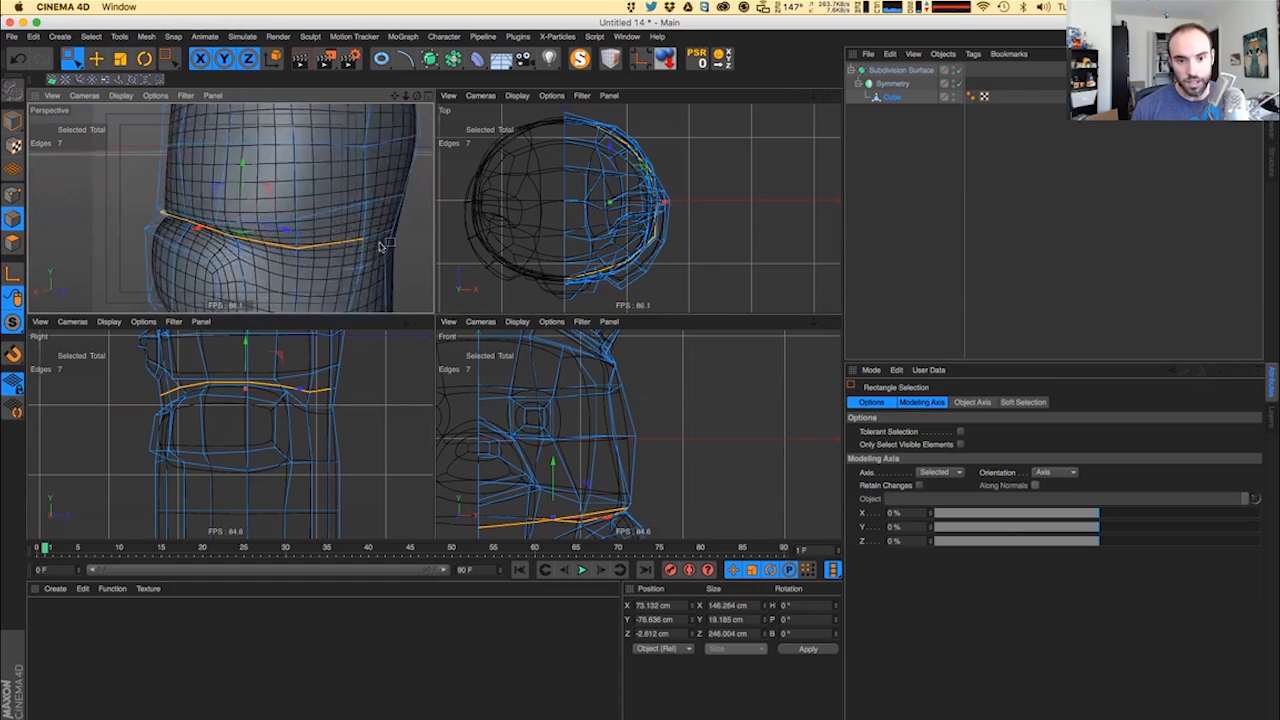
pyautogui.keyDown('alt'); pyautogui.moveTo(370, 244); pyautogui.dragTo(415, 258); pyautogui.keyUp('alt')
pyautogui.keyDown('alt'); pyautogui.moveTo(260, 262); pyautogui.dragTo(308, 231); pyautogui.keyUp('alt')
pyautogui.scroll(-5, 308, 231)
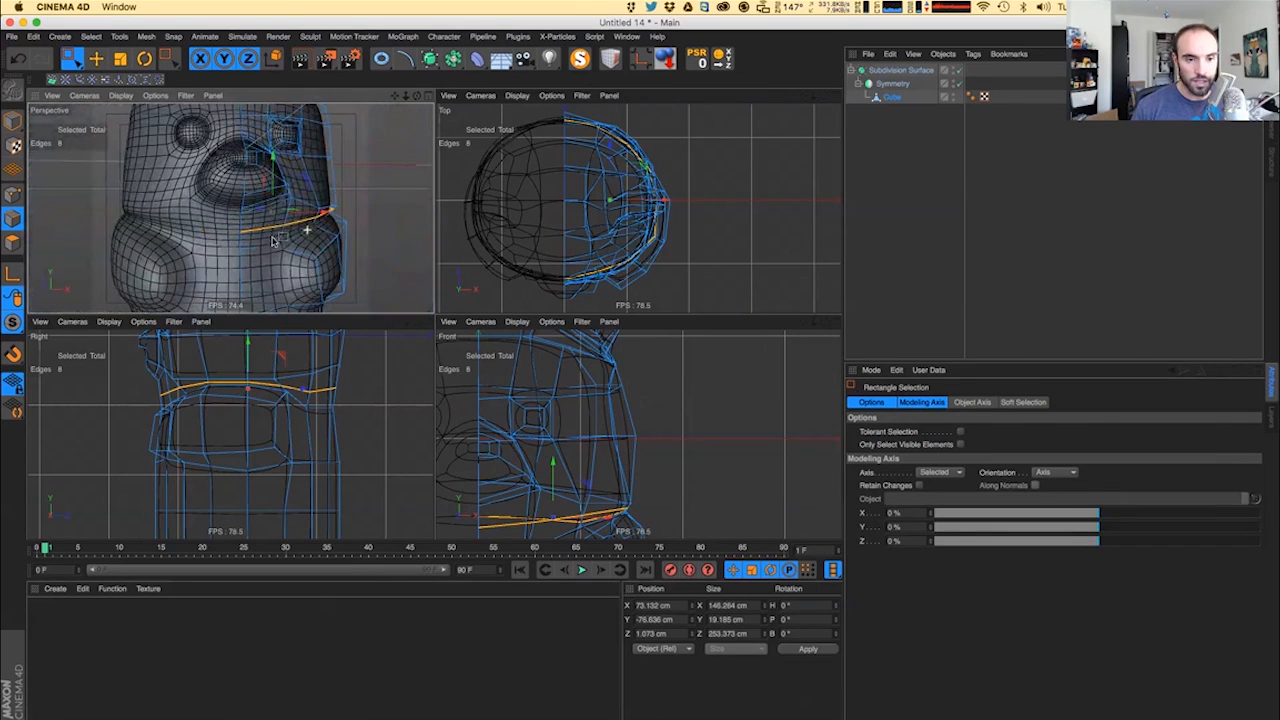
# - Scale the neck crease loop inward to about 141 cm in X and 220 cm in Z
pyautogui.press('t')
pyautogui.moveTo(615, 168); pyautogui.dragTo(607, 167)
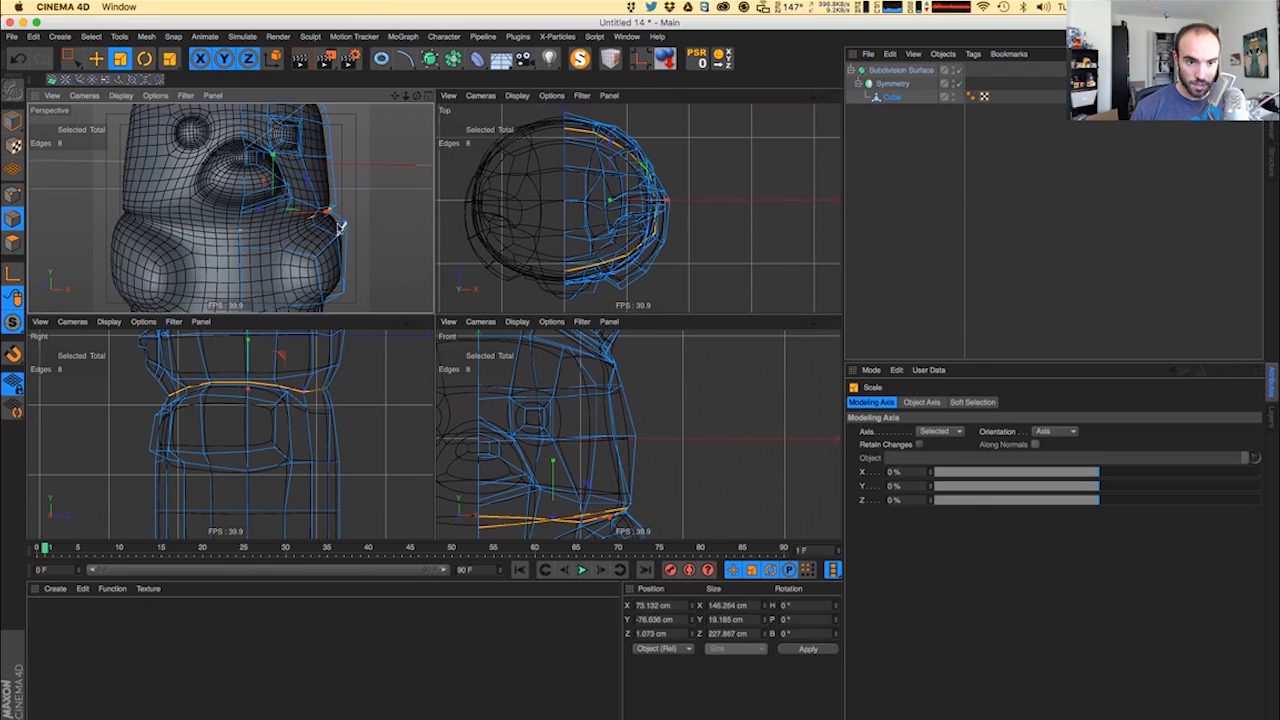
pyautogui.keyDown('alt'); pyautogui.moveTo(339, 224); pyautogui.dragTo(184, 166); pyautogui.keyUp('alt')
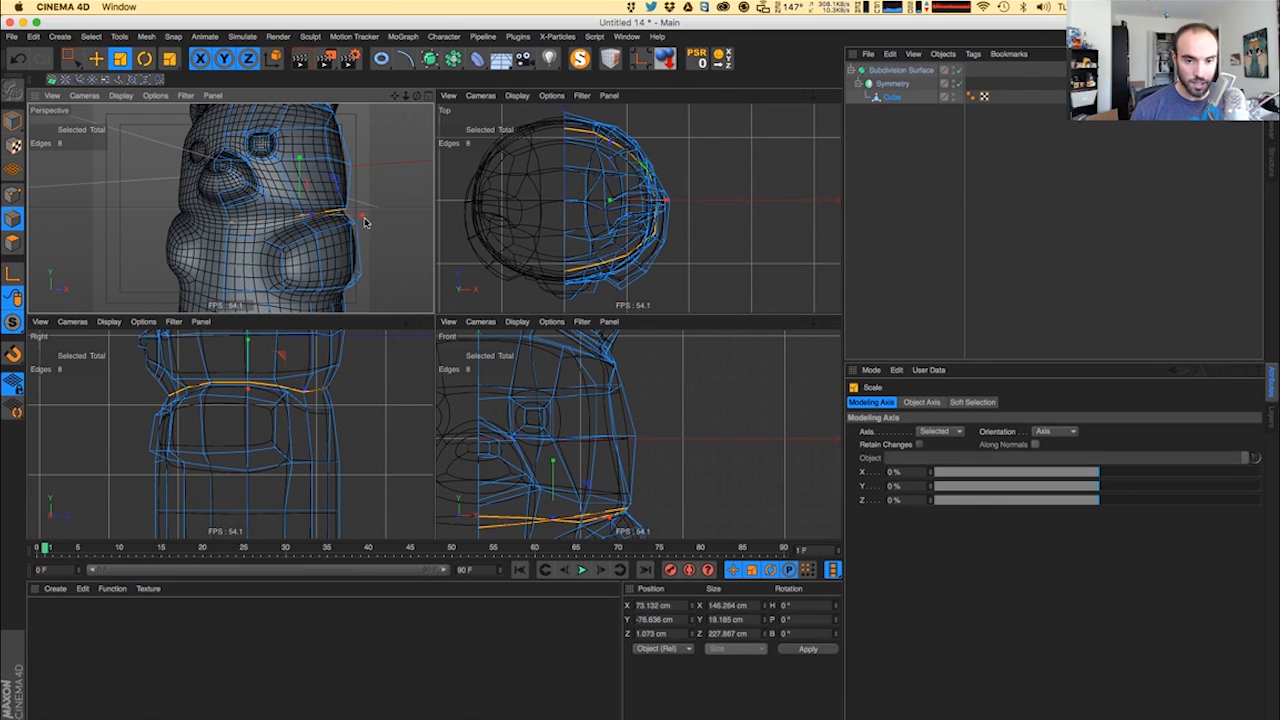
pyautogui.moveTo(365, 222)
pyautogui.mouseDown()
pyautogui.moveTo(341, 223)
pyautogui.moveTo(358, 219)
pyautogui.mouseUp()
pyautogui.press('e')
pyautogui.scroll(10, 215, 210)
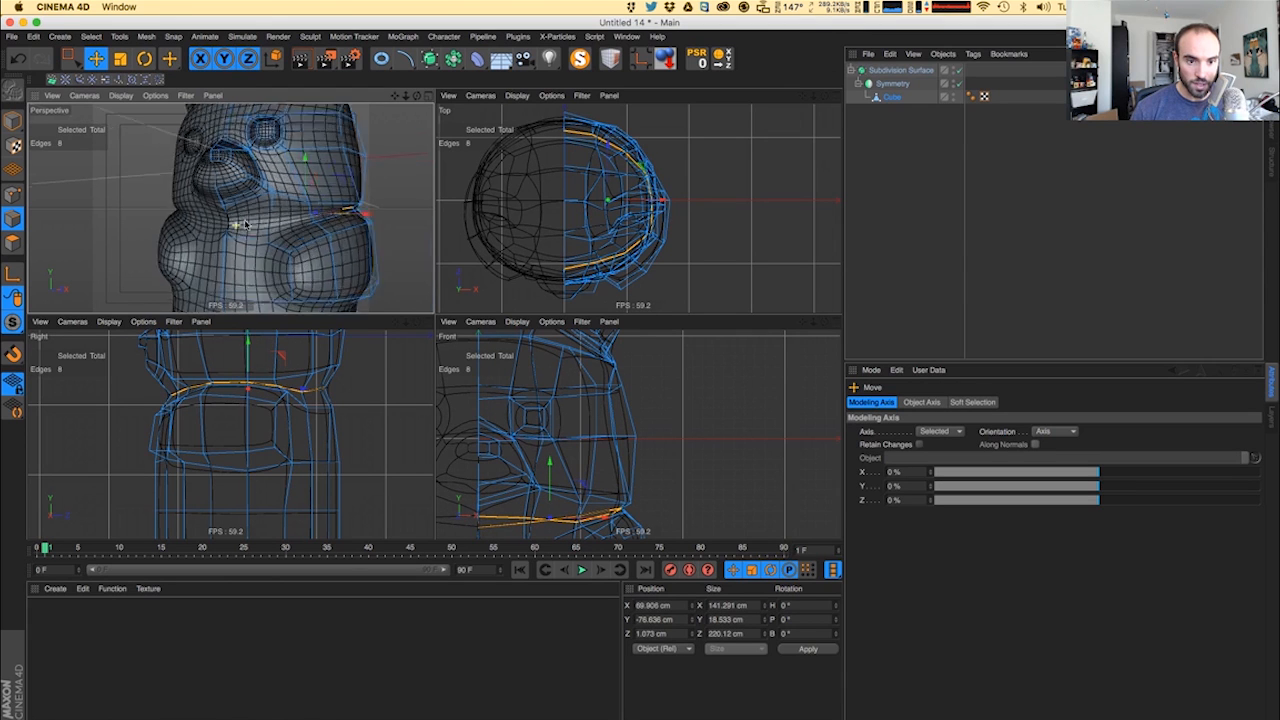
# - Select the three front centre points around the neck crease and set both their X size and X position to 0 cm
pyautogui.click(13, 194)
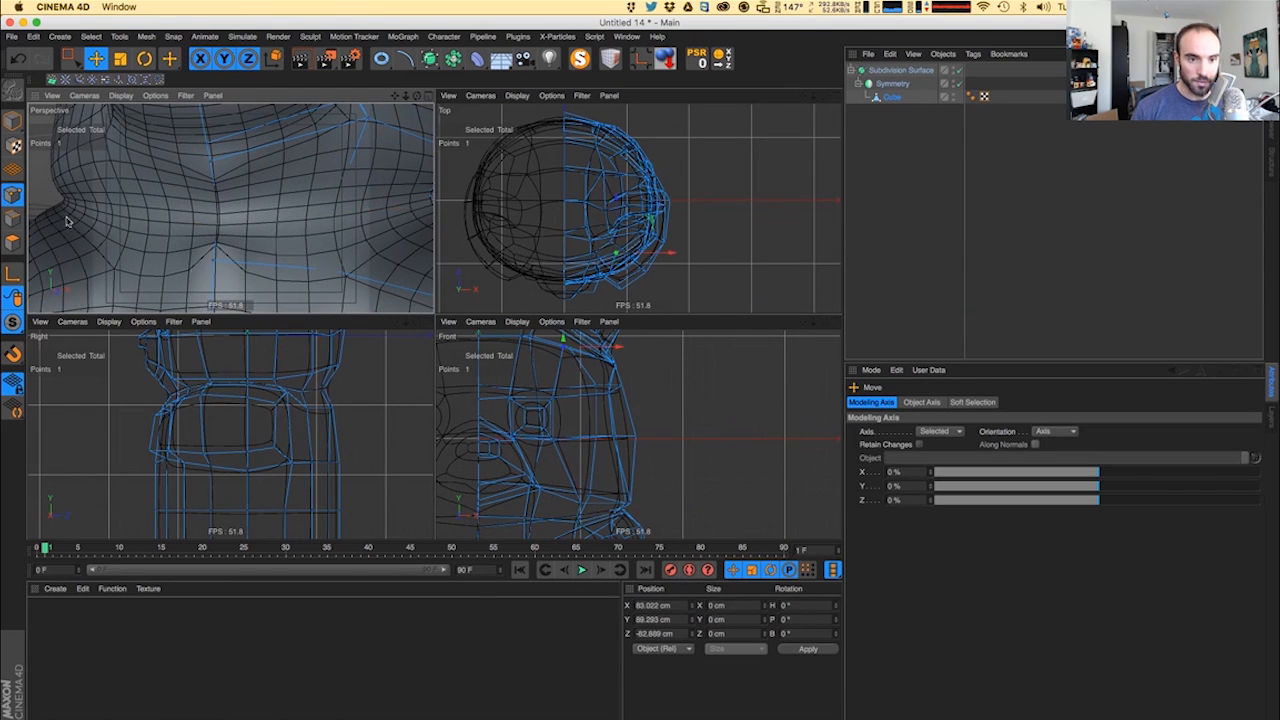
pyautogui.scroll(6, 555, 450)
pyautogui.scroll(2, 541, 440)
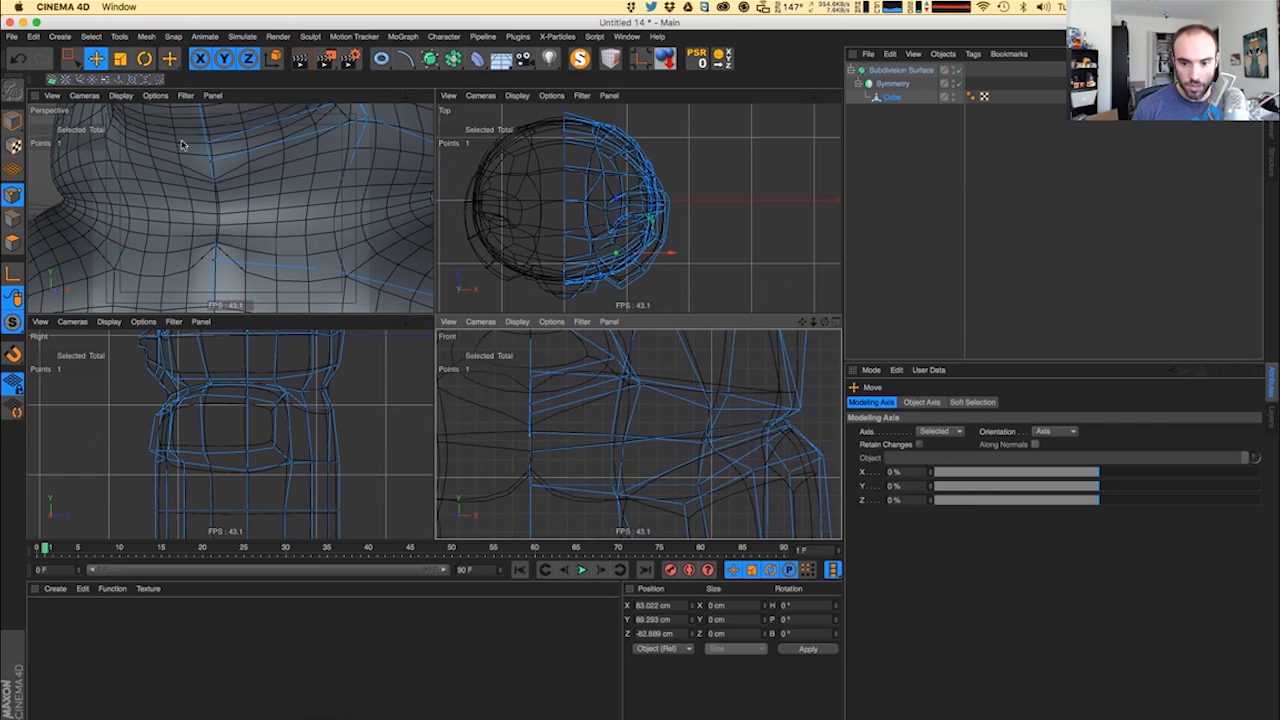
pyautogui.click(70, 59)
pyautogui.moveTo(196, 152); pyautogui.dragTo(234, 276)
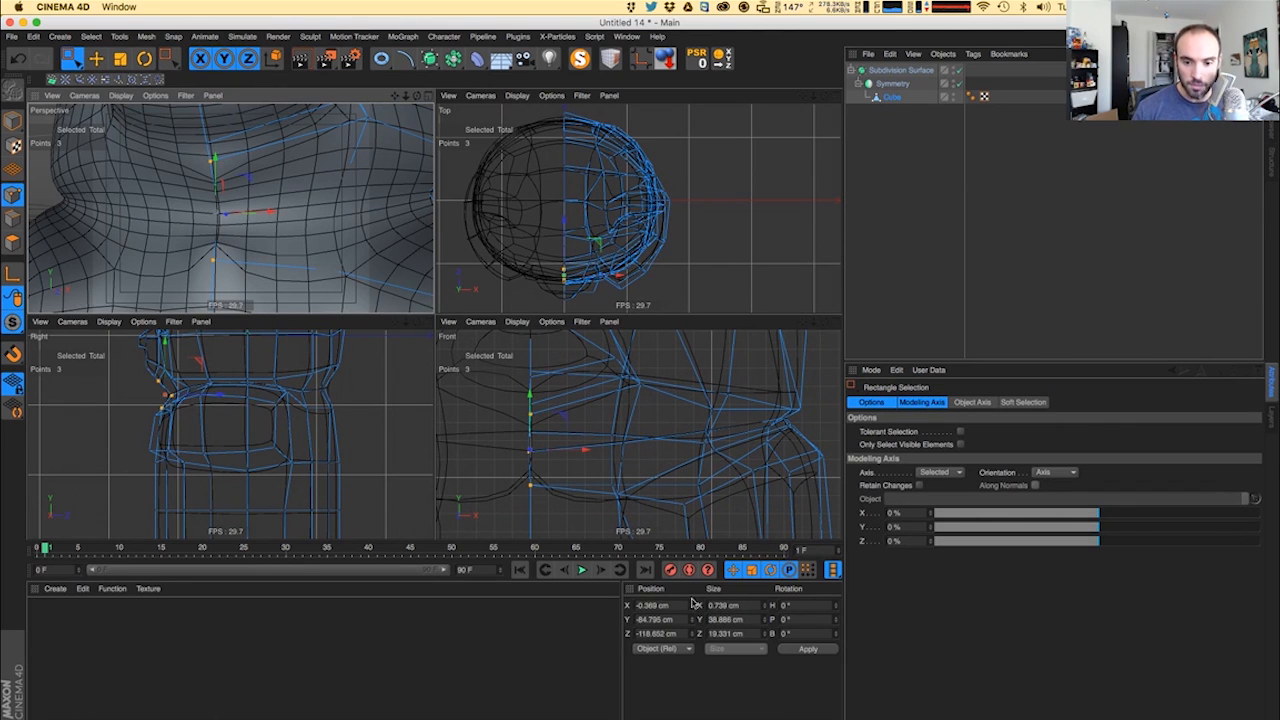
pyautogui.write('0')
pyautogui.press('Return')
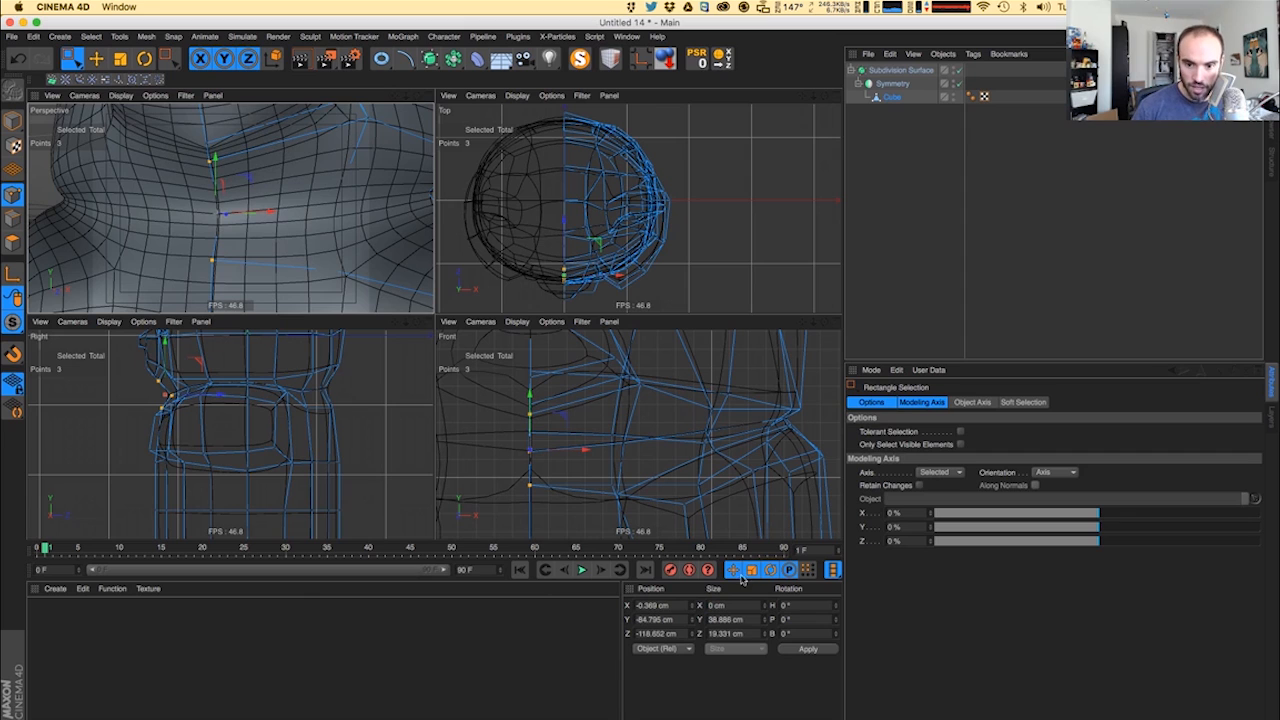
pyautogui.write('0')
pyautogui.press('Return')
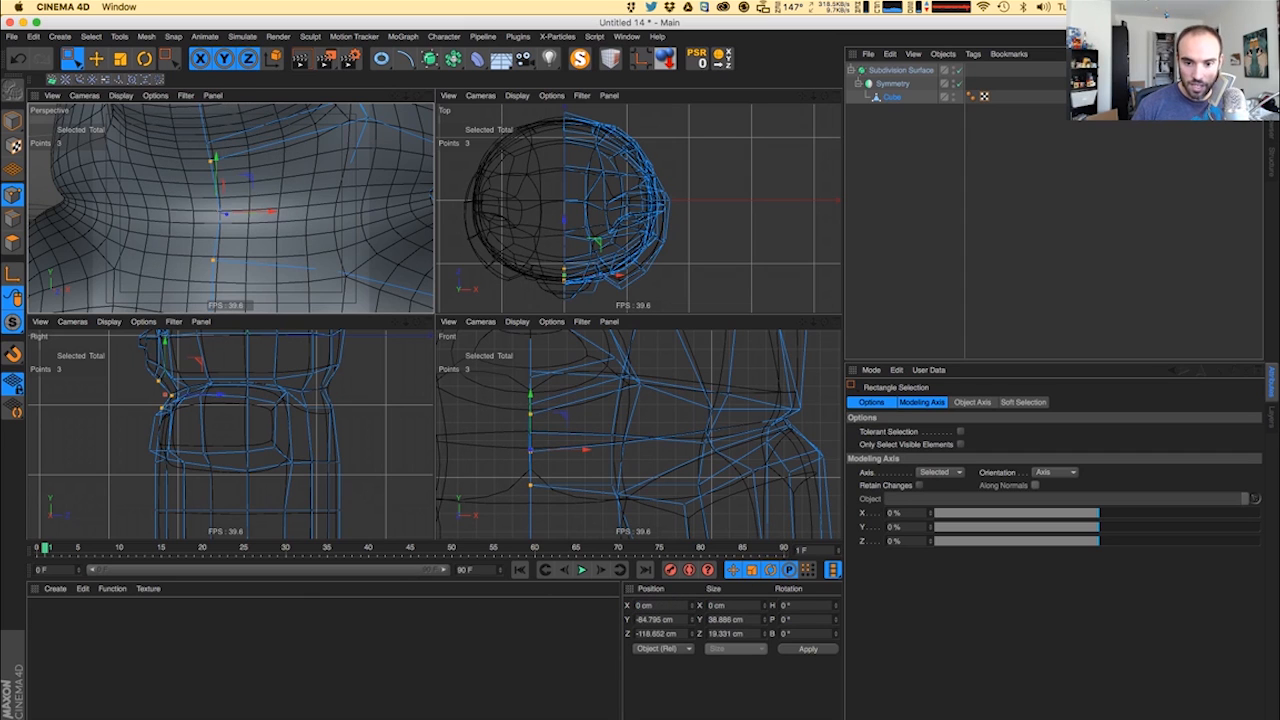
# - Adjust the front centre point above the neck crease and select its outer neighbour for moving
pyautogui.keyDown('alt'); pyautogui.moveTo(280, 247); pyautogui.dragTo(128, 238); pyautogui.keyUp('alt')
pyautogui.moveTo(190, 166); pyautogui.dragTo(210, 186)
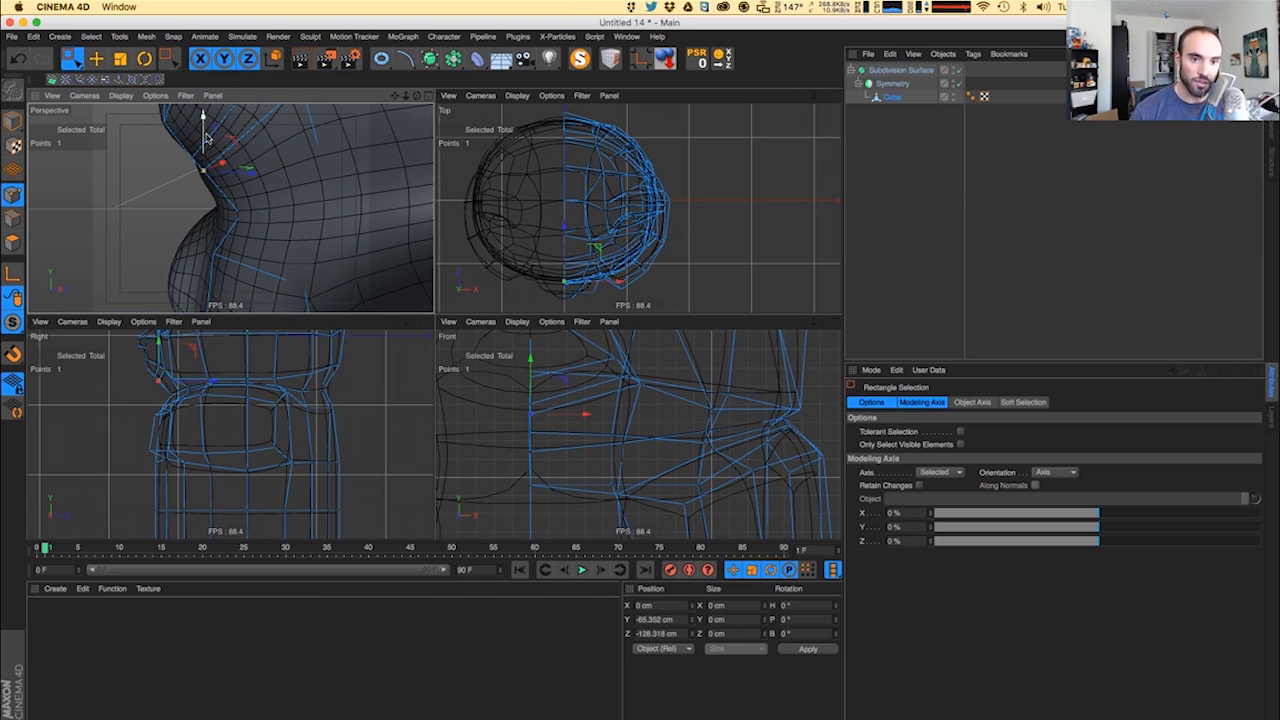
pyautogui.moveTo(205, 138); pyautogui.dragTo(325, 163)
pyautogui.click(356, 187)
pyautogui.click(358, 188)
pyautogui.press('e')
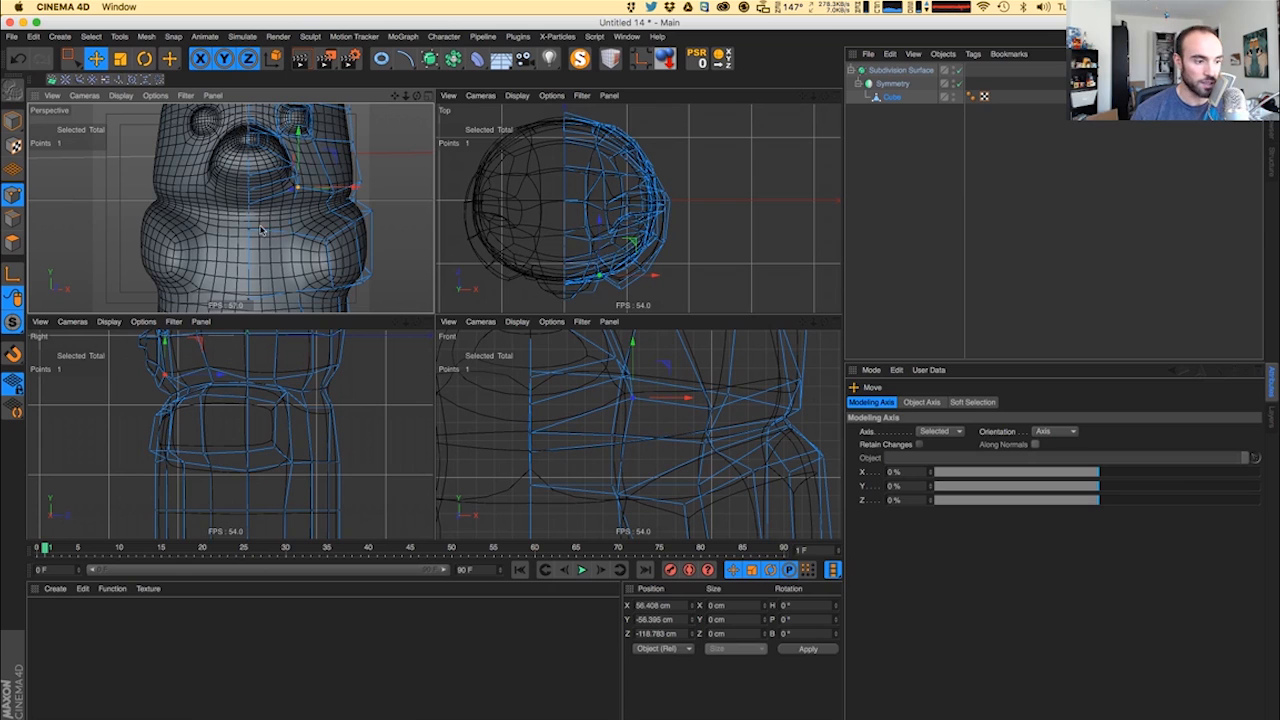
# - Lower the points along the front of the neck crease in the front view and render a preview
pyautogui.press('space')
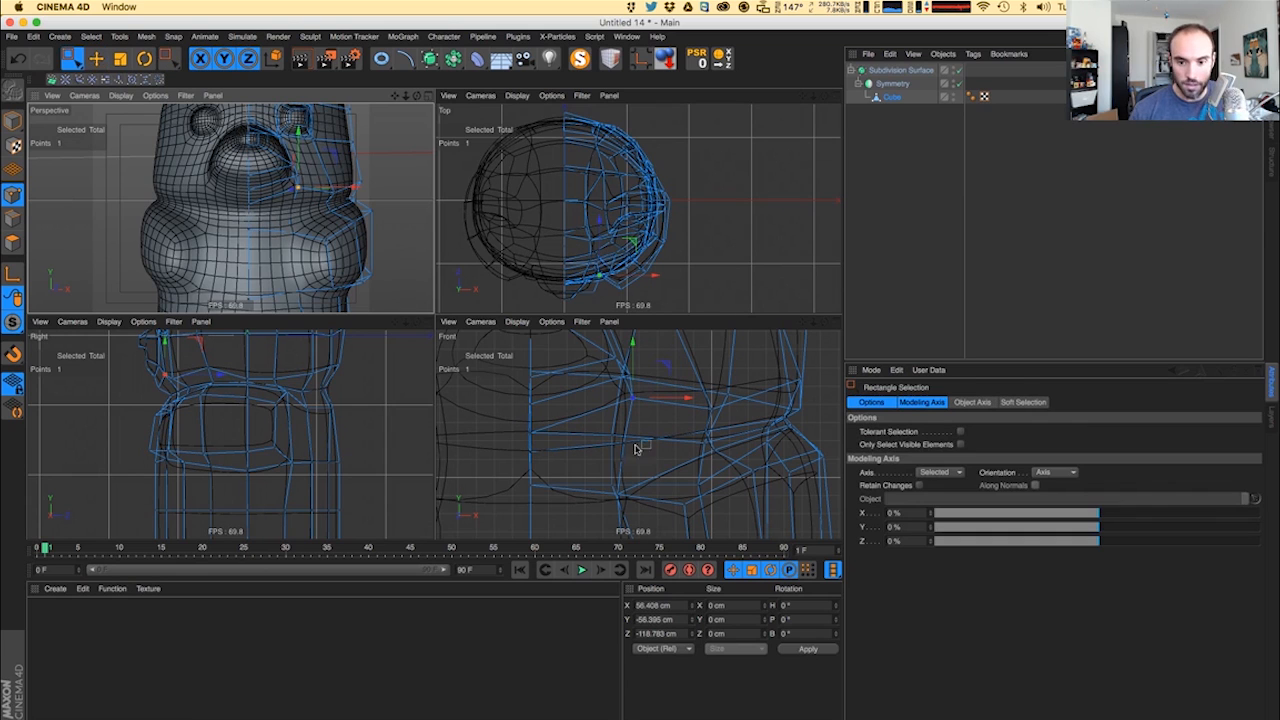
pyautogui.moveTo(523, 443); pyautogui.dragTo(553, 461)
pyautogui.moveTo(532, 412); pyautogui.dragTo(537, 436)
pyautogui.moveTo(620, 395)
pyautogui.mouseDown()
pyautogui.moveTo(649, 460)
pyautogui.moveTo(627, 389)
pyautogui.moveTo(626, 404)
pyautogui.mouseUp()
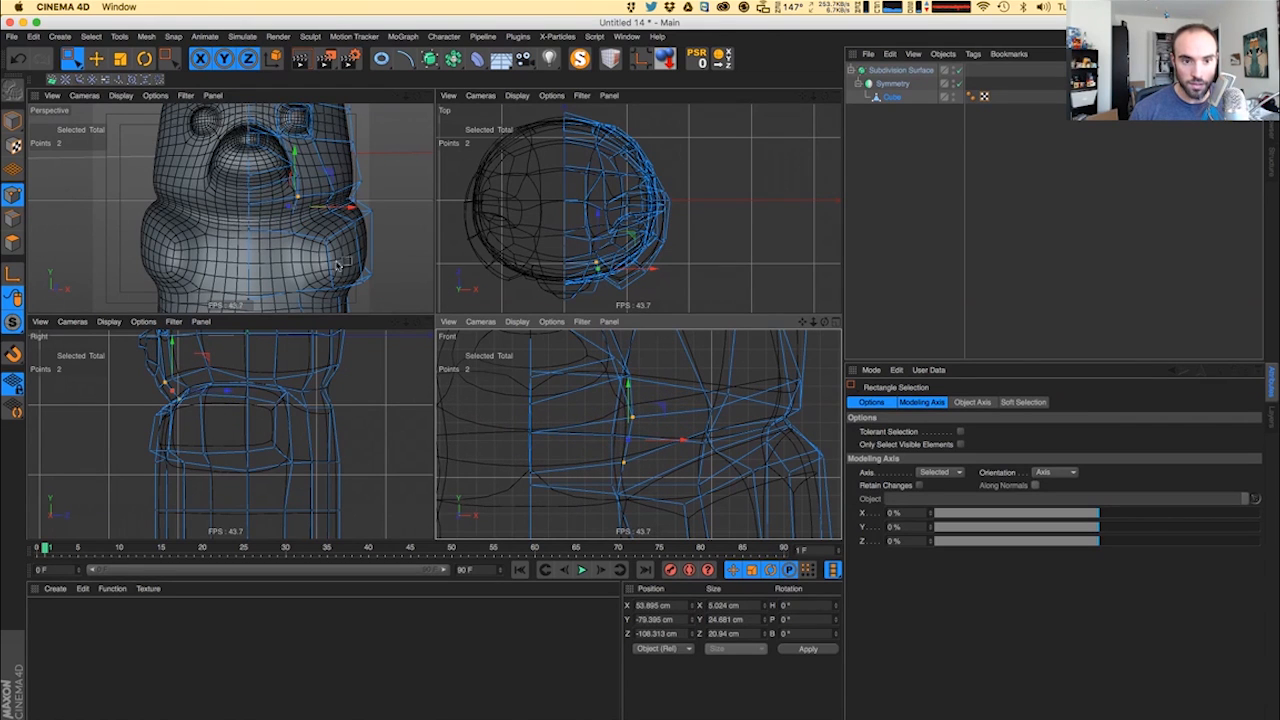
pyautogui.hotkey('ctrl', 'r')
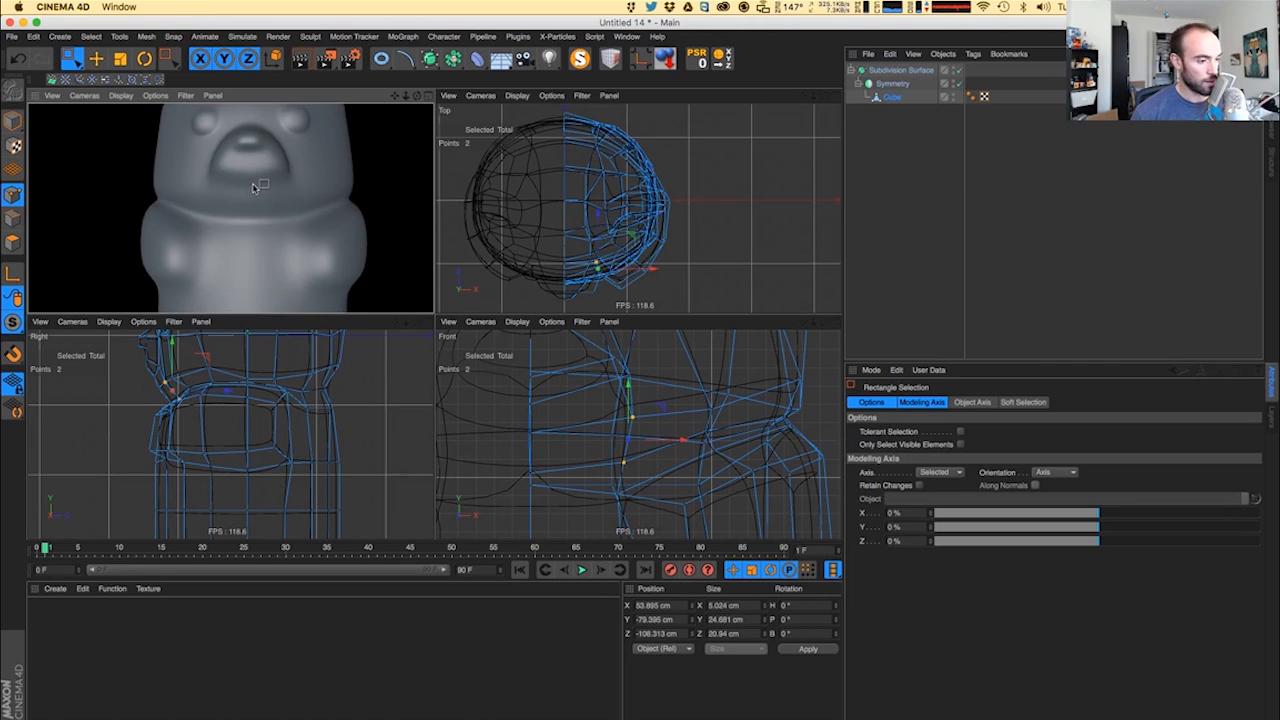
# - Move the muzzle's lower corner point to about X 41 cm and lower the centre point beneath the muzzle to about Y -64 cm
pyautogui.scroll(5, 253, 187)
pyautogui.keyDown('alt'); pyautogui.moveTo(247, 183); pyautogui.dragTo(274, 205); pyautogui.keyUp('alt')
pyautogui.keyDown('alt'); pyautogui.moveTo(274, 205); pyautogui.dragTo(296, 172); pyautogui.keyUp('alt')
pyautogui.click(240, 163)
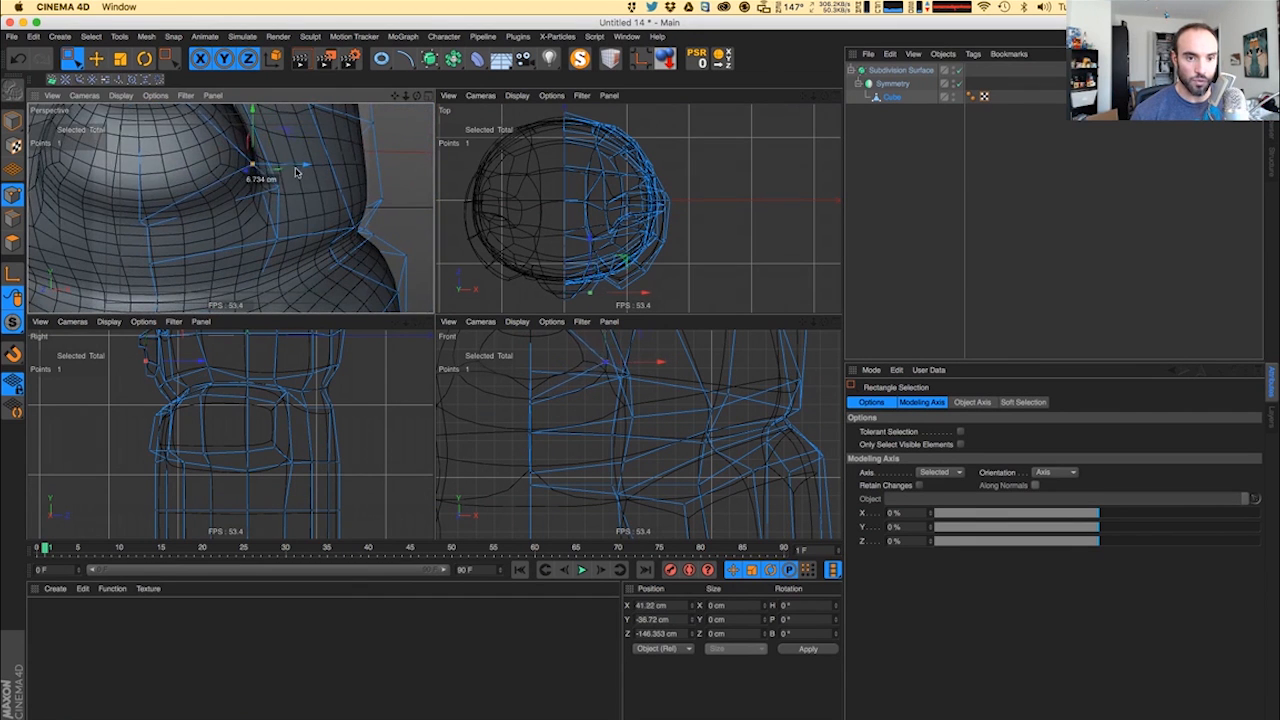
pyautogui.keyDown('alt'); pyautogui.moveTo(221, 206); pyautogui.dragTo(156, 232); pyautogui.keyUp('alt')
pyautogui.keyDown('alt'); pyautogui.moveTo(168, 243); pyautogui.dragTo(129, 240); pyautogui.keyUp('alt')
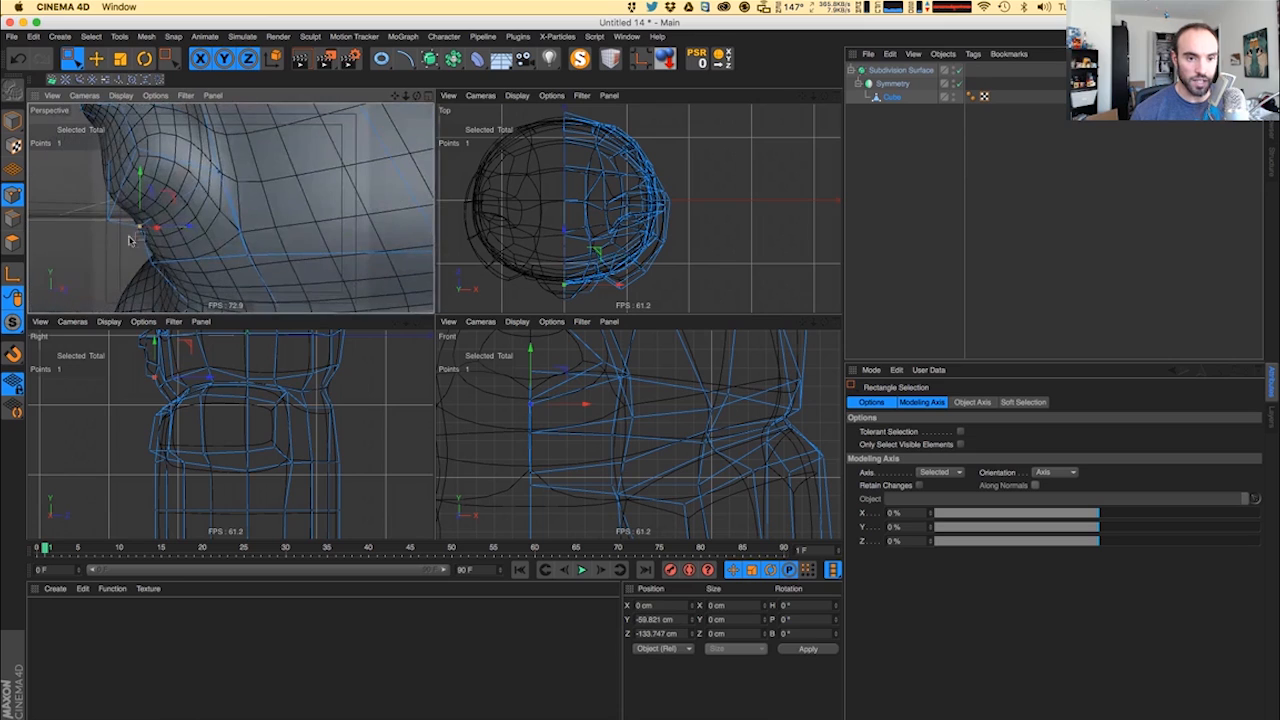
pyautogui.moveTo(140, 197); pyautogui.dragTo(233, 220)
pyautogui.keyDown('alt'); pyautogui.moveTo(232, 220); pyautogui.dragTo(200, 238, button='right'); pyautogui.keyUp('alt')
# - Render previews of the bear's head and neck from several angles to check the chin and neck crease
pyautogui.hotkey('ctrl', 'r')
pyautogui.keyDown('alt'); pyautogui.moveTo(188, 219); pyautogui.dragTo(243, 190); pyautogui.keyUp('alt')
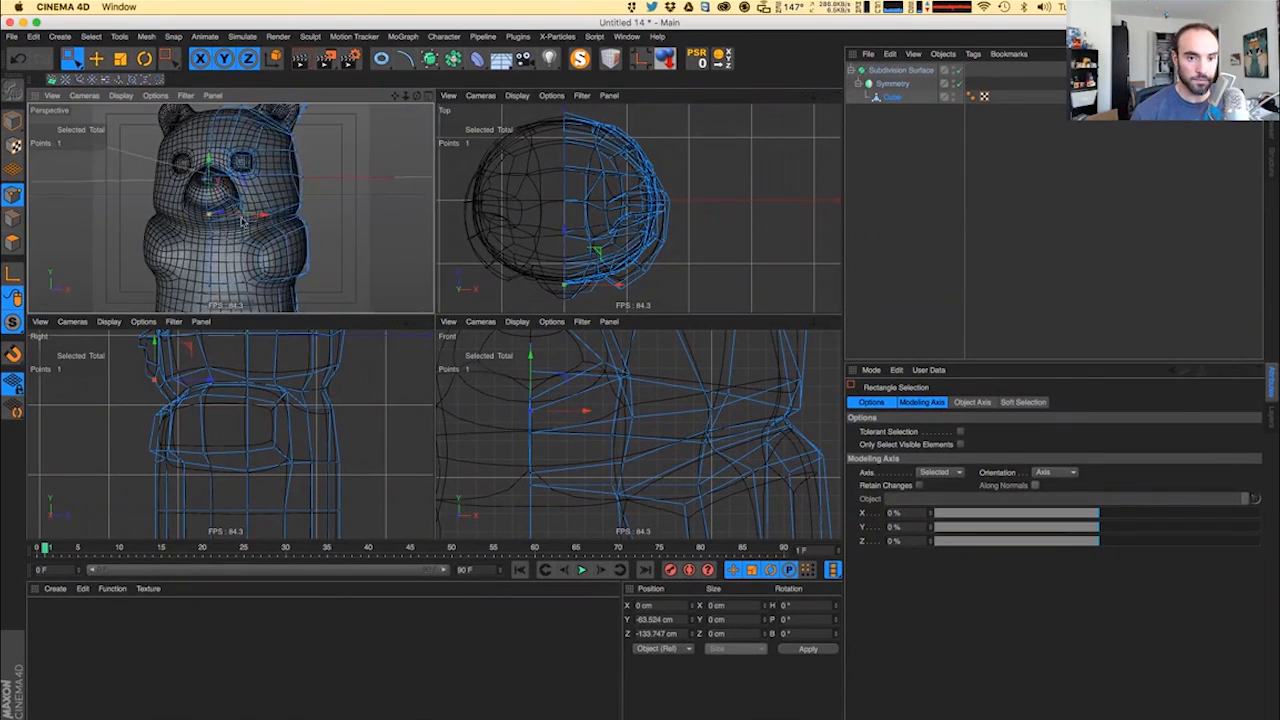
pyautogui.hotkey('ctrl', 'r')
pyautogui.keyDown('alt'); pyautogui.moveTo(243, 190); pyautogui.dragTo(237, 203, button='right'); pyautogui.keyUp('alt')
pyautogui.keyDown('alt'); pyautogui.moveTo(237, 203); pyautogui.dragTo(229, 203); pyautogui.keyUp('alt')
pyautogui.keyDown('alt'); pyautogui.moveTo(229, 203); pyautogui.dragTo(231, 221, button='middle'); pyautogui.keyUp('alt')
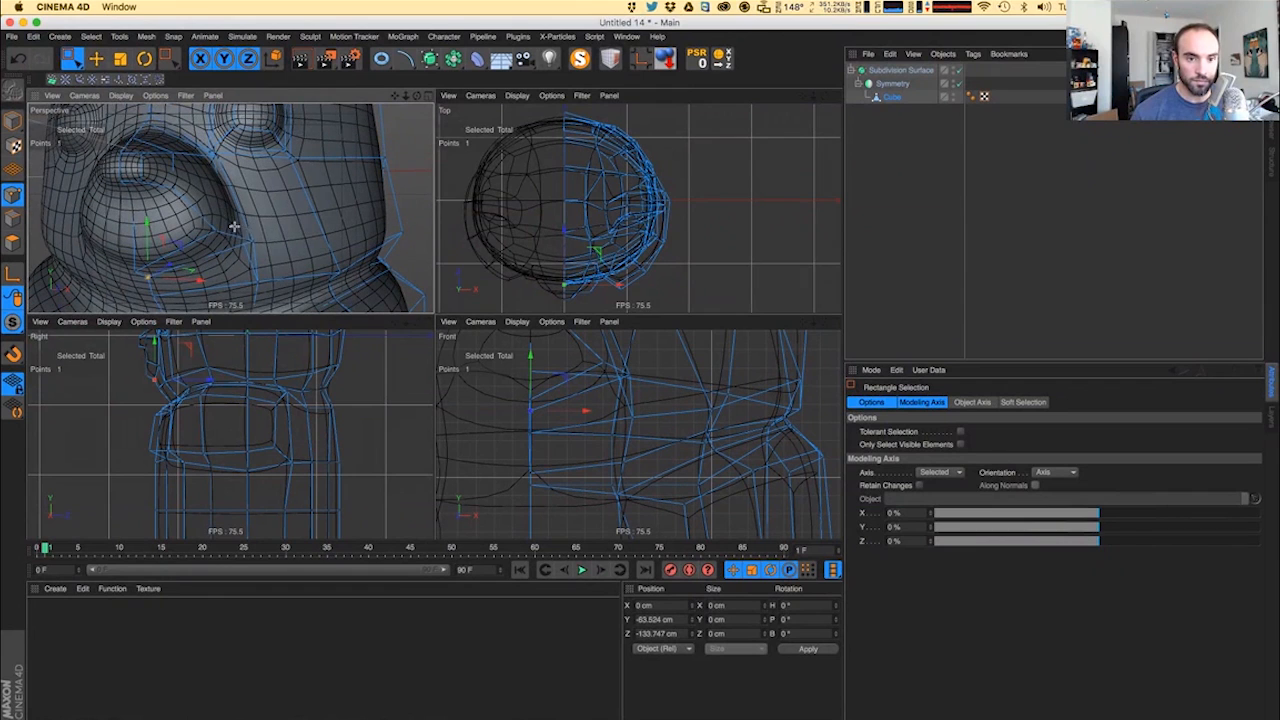
pyautogui.moveTo(232, 226); pyautogui.dragTo(290, 254)
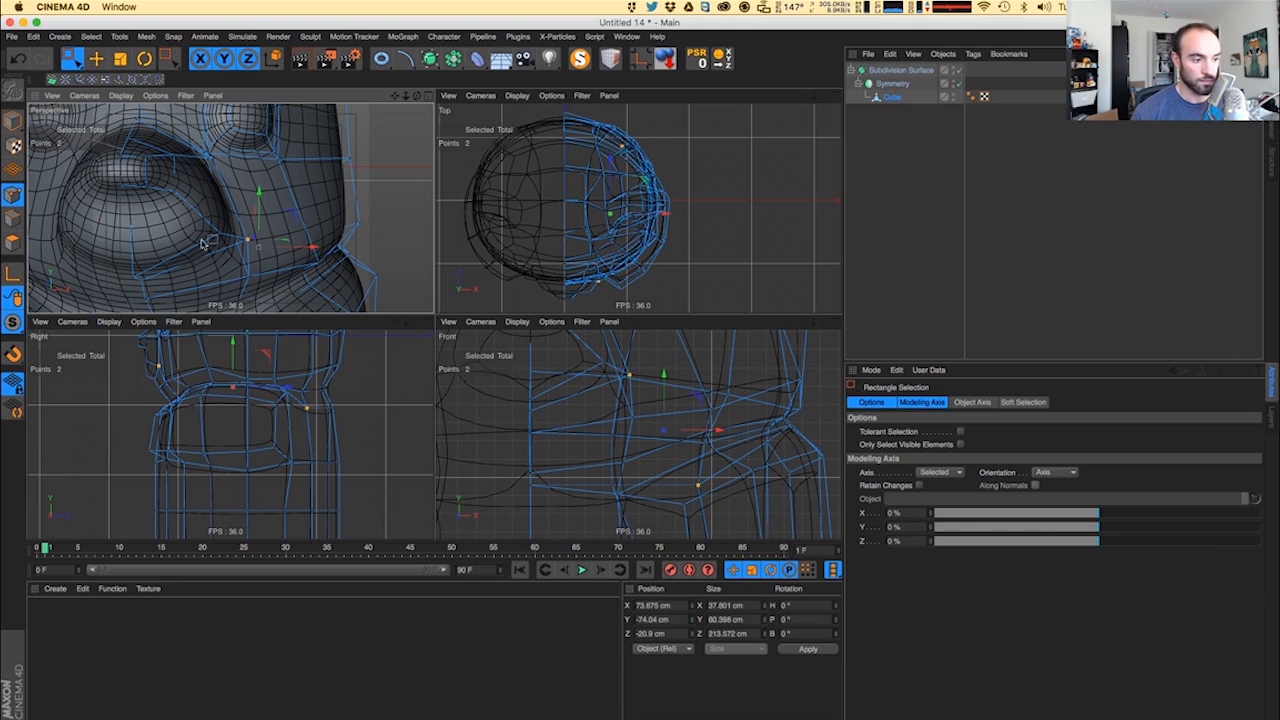
pyautogui.keyDown('alt'); pyautogui.moveTo(206, 240); pyautogui.dragTo(232, 195); pyautogui.keyUp('alt')
pyautogui.press('super+r')
pyautogui.press('e')
pyautogui.press('super+r')
pyautogui.keyDown('alt'); pyautogui.moveTo(225, 207); pyautogui.dragTo(201, 217, button='right'); pyautogui.keyUp('alt')
pyautogui.press('super+r')
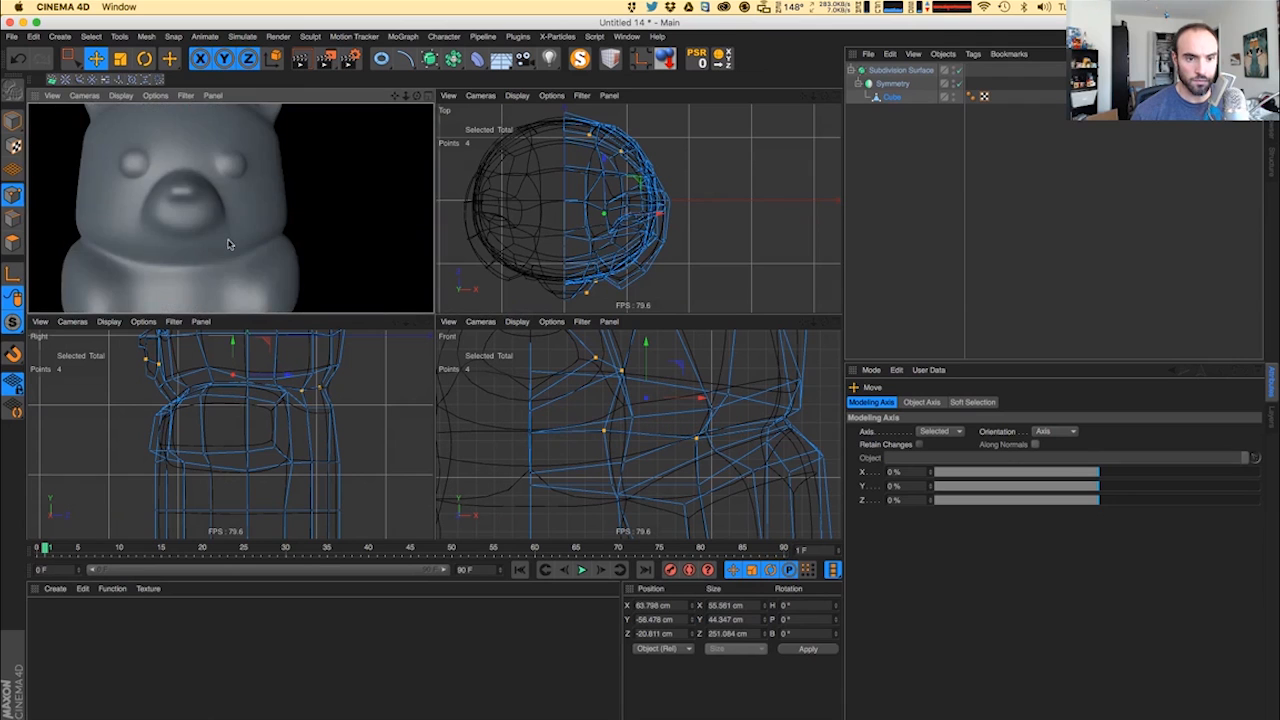
# - Reposition the point beside the muzzle to about Y -41 cm and raise the point below it to about Y -55 cm
pyautogui.keyDown('alt'); pyautogui.moveTo(216, 257); pyautogui.dragTo(238, 229); pyautogui.keyUp('alt')
pyautogui.click(180, 240)
pyautogui.click(222, 231)
pyautogui.keyDown('alt'); pyautogui.moveTo(238, 229); pyautogui.dragTo(268, 220, button='right'); pyautogui.keyUp('alt')
pyautogui.moveTo(268, 220); pyautogui.dragTo(266, 215)
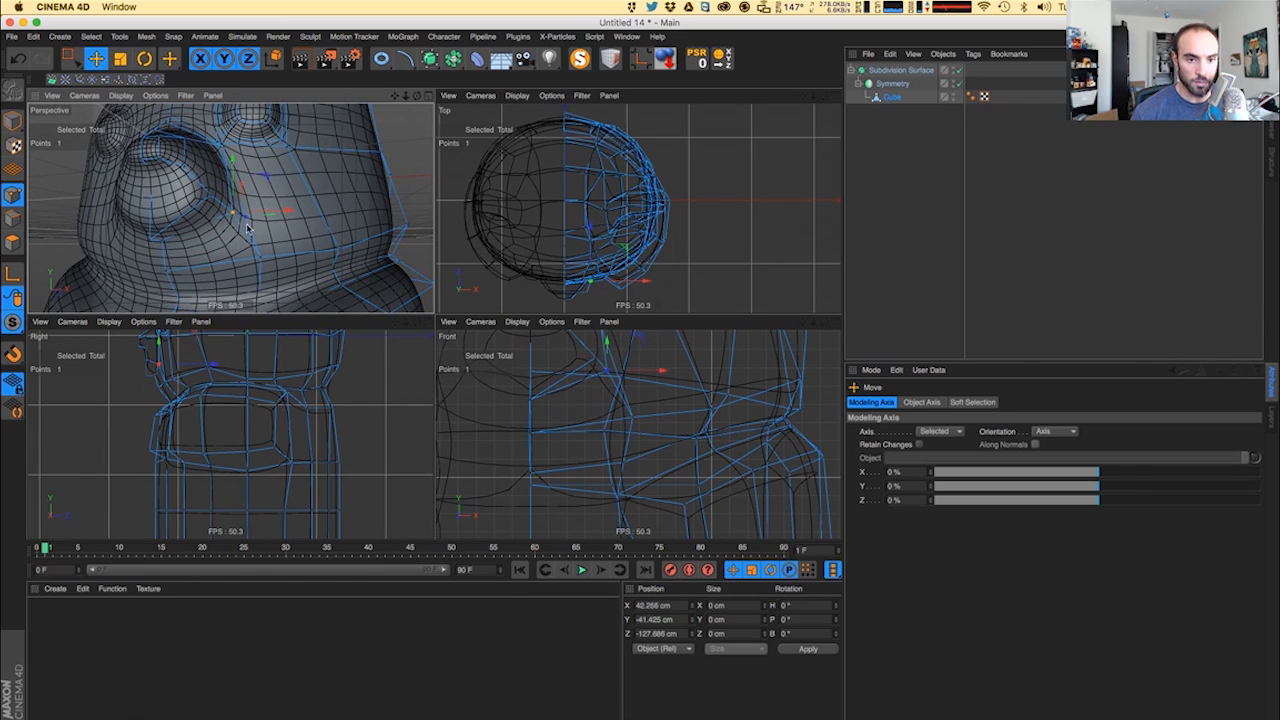
pyautogui.moveTo(268, 263); pyautogui.dragTo(267, 207)
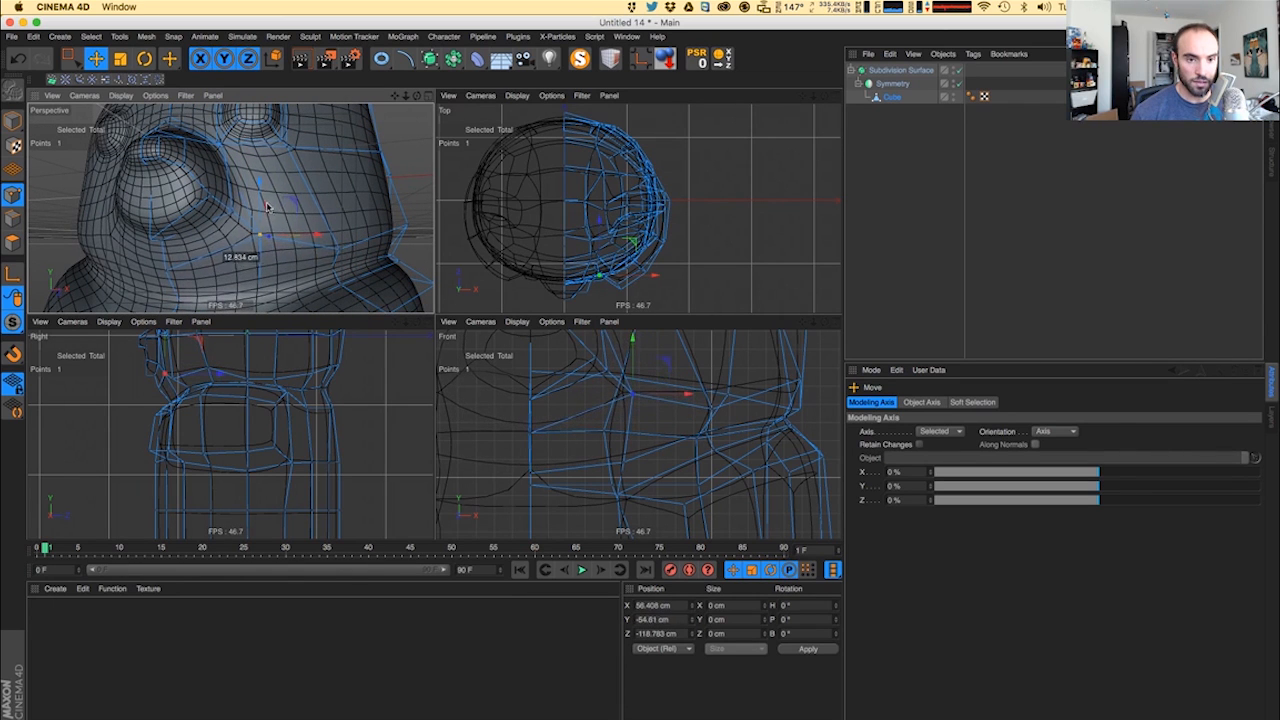
# - Raise the points just above the neck crease along the side of the head to about Y -56 cm
pyautogui.moveTo(332, 251); pyautogui.dragTo(309, 232)
pyautogui.click(285, 229)
pyautogui.click(365, 255)
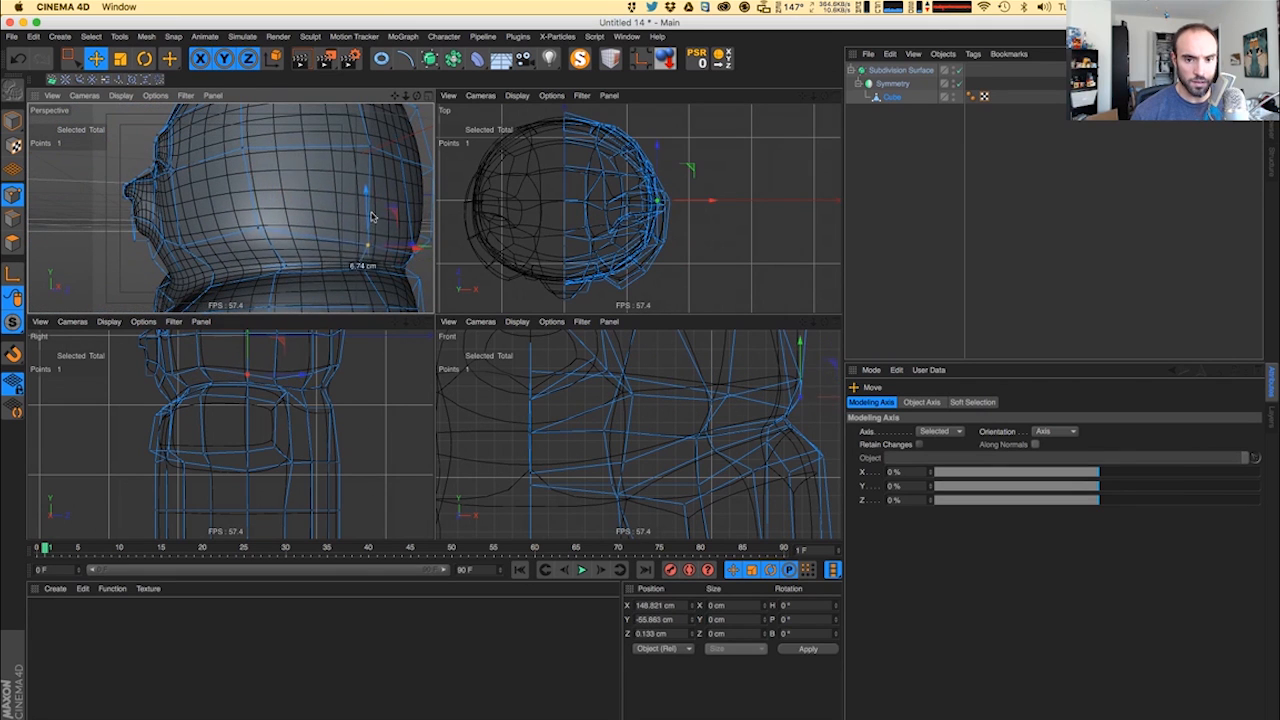
pyautogui.keyDown('alt'); pyautogui.moveTo(367, 253); pyautogui.dragTo(245, 223, button='middle'); pyautogui.keyUp('alt')
pyautogui.moveTo(245, 222); pyautogui.dragTo(248, 194)
pyautogui.click(301, 238)
pyautogui.moveTo(301, 226); pyautogui.dragTo(306, 200)
pyautogui.keyDown('alt'); pyautogui.moveTo(306, 204); pyautogui.dragTo(86, 231); pyautogui.keyUp('alt')
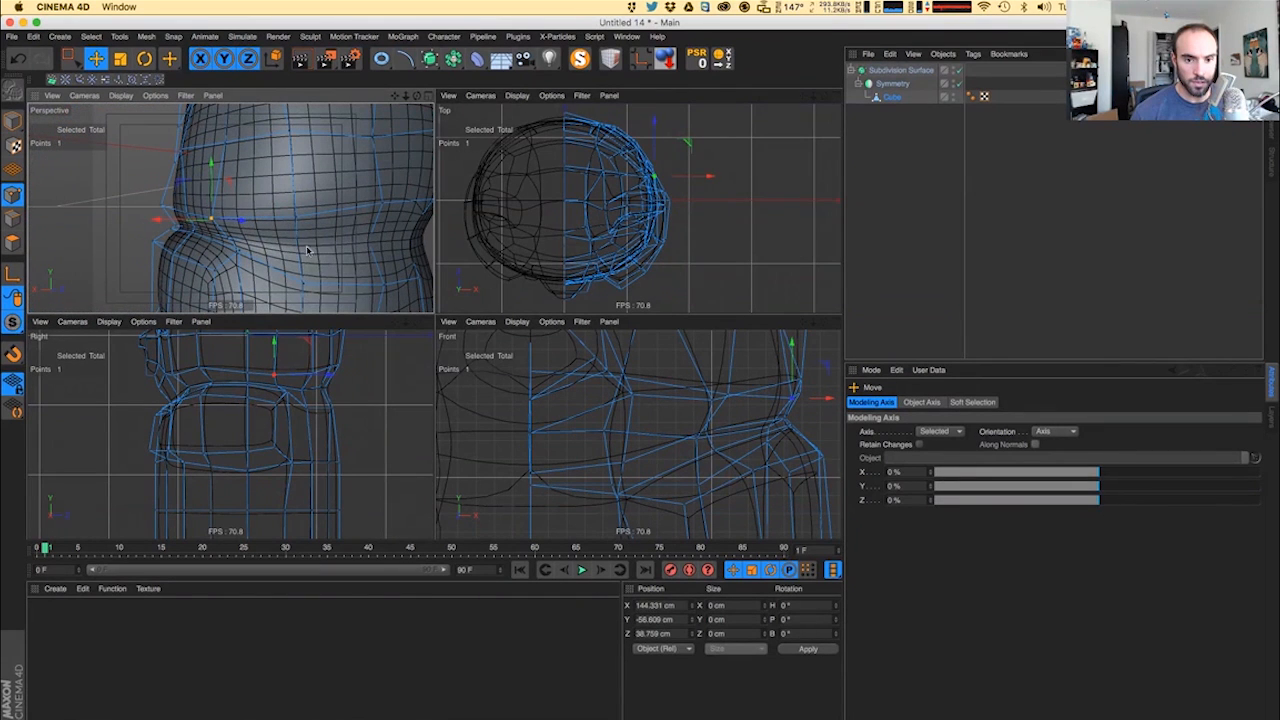
# - Move the back point just below the neck crease to about Y -82 cm and render a preview
pyautogui.click(303, 295)
pyautogui.moveTo(305, 245); pyautogui.dragTo(288, 321)
pyautogui.keyDown('alt'); pyautogui.moveTo(289, 272); pyautogui.dragTo(270, 228, button='middle'); pyautogui.keyUp('alt')
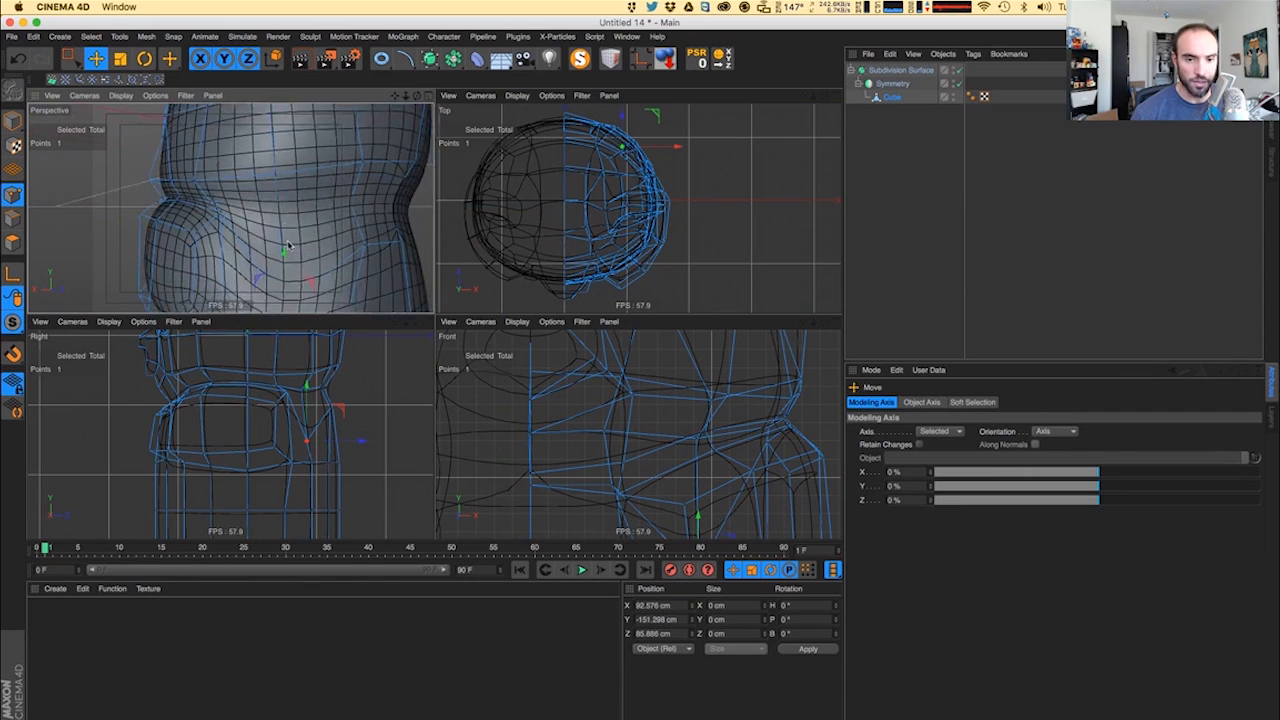
pyautogui.moveTo(284, 263); pyautogui.dragTo(275, 178)
pyautogui.press('super+r')
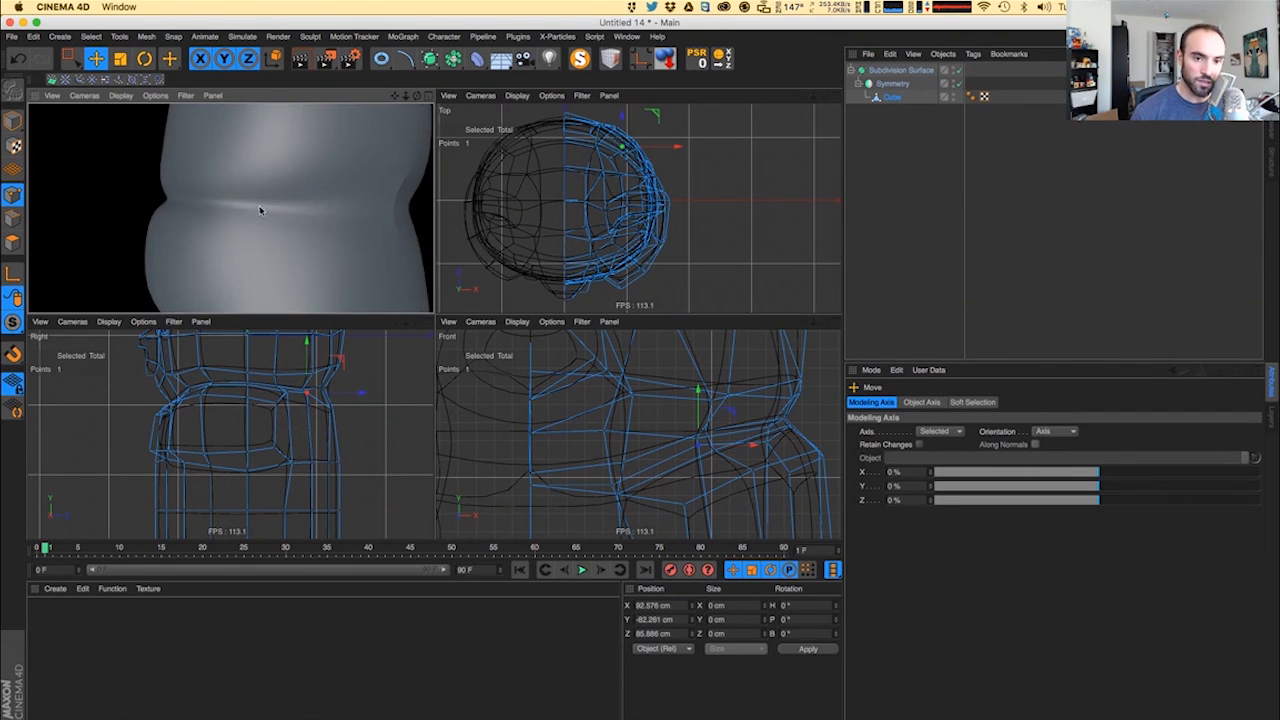
# - Try to shift the two back centre points above and below the neck crease
pyautogui.keyDown('alt'); pyautogui.moveTo(353, 207); pyautogui.dragTo(270, 221); pyautogui.keyUp('alt')
pyautogui.click(303, 165)
pyautogui.keyDown('shift'); pyautogui.click(300, 245); pyautogui.keyUp('shift')
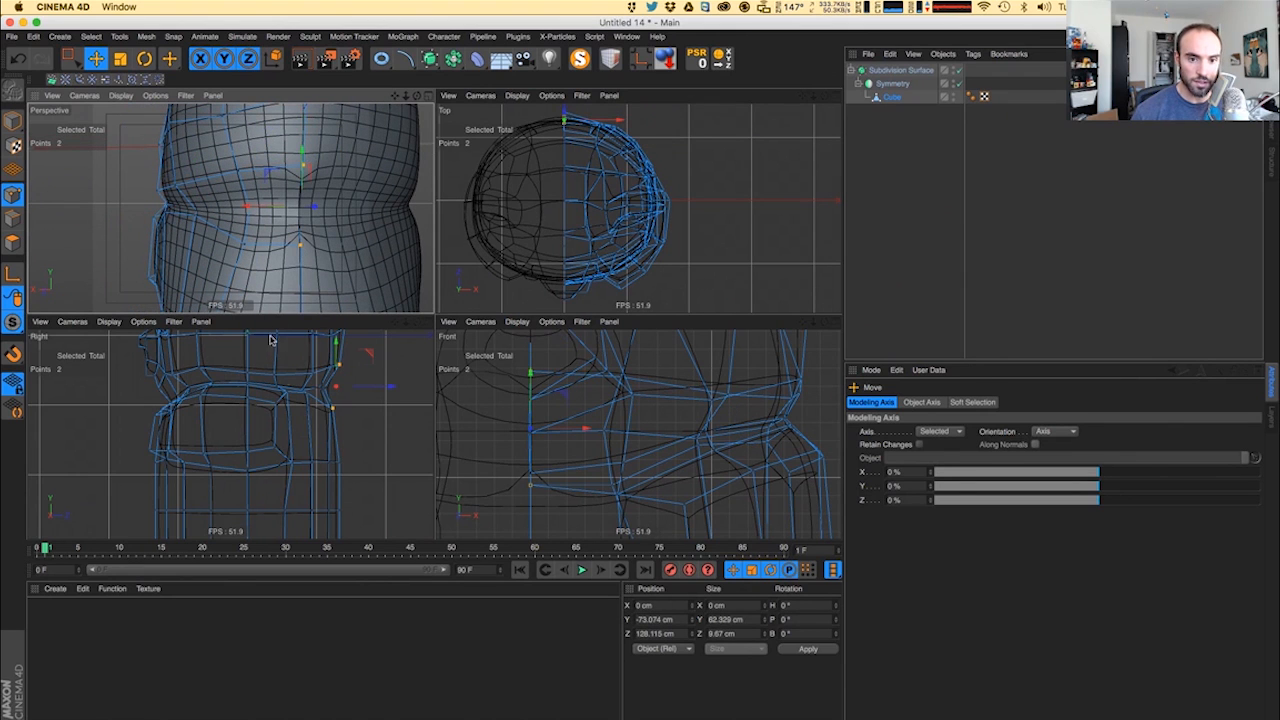
pyautogui.keyDown('alt'); pyautogui.moveTo(385, 250); pyautogui.dragTo(362, 243); pyautogui.keyUp('alt')
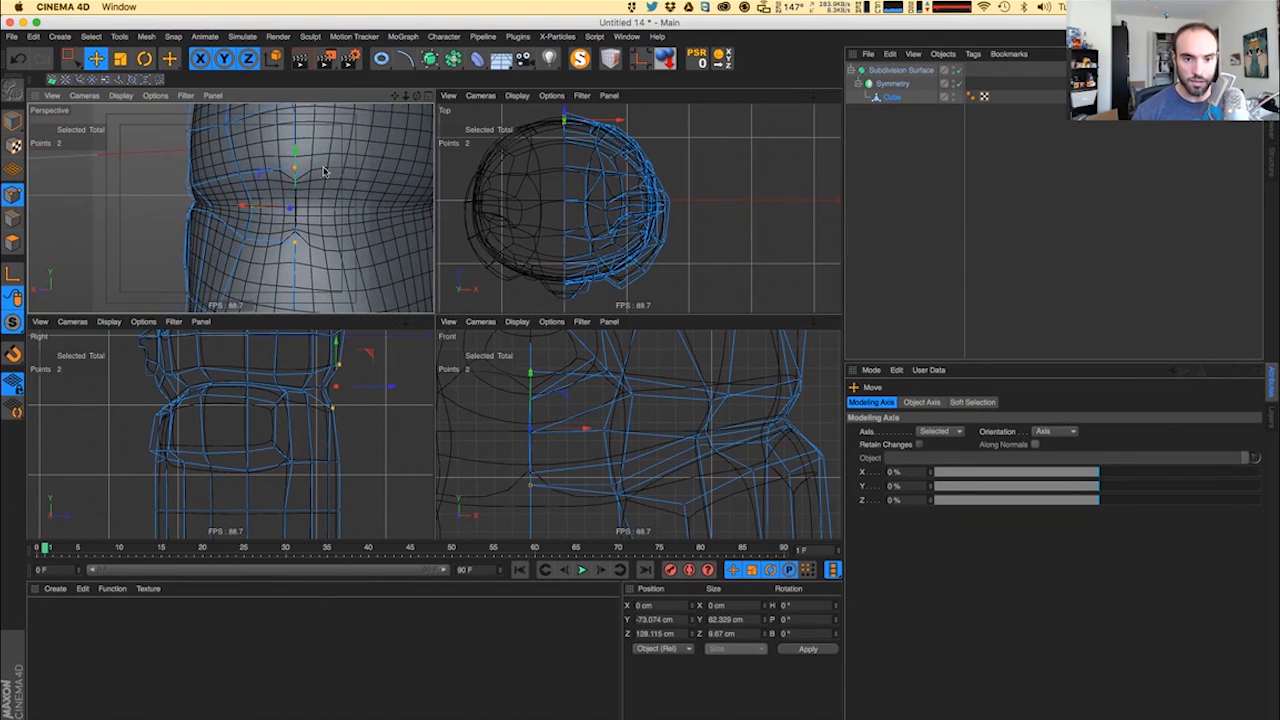
pyautogui.moveTo(252, 208); pyautogui.dragTo(251, 208)
pyautogui.press('super+z')
# - Check the positions of the back centre points above and below the neck crease, in a full-size perspective view
pyautogui.keyDown('alt'); pyautogui.moveTo(338, 232); pyautogui.dragTo(266, 207, button='right'); pyautogui.keyUp('alt')
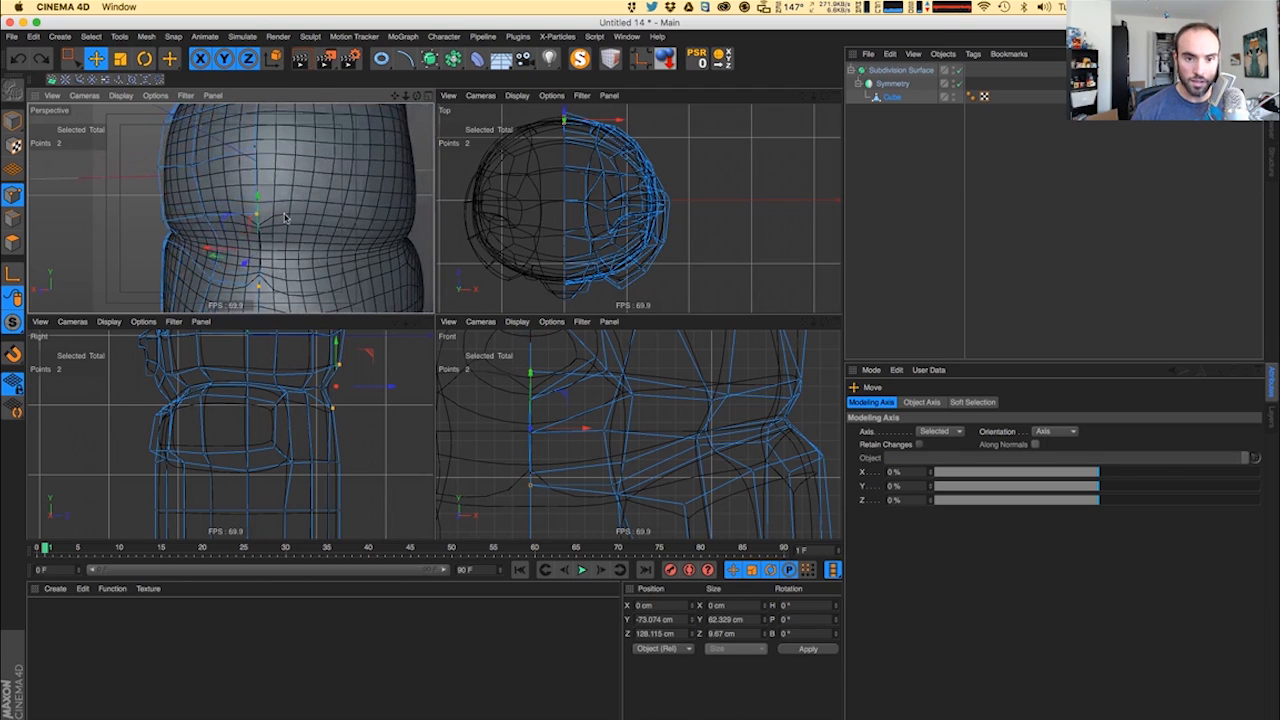
pyautogui.click(260, 150)
pyautogui.click(256, 148)
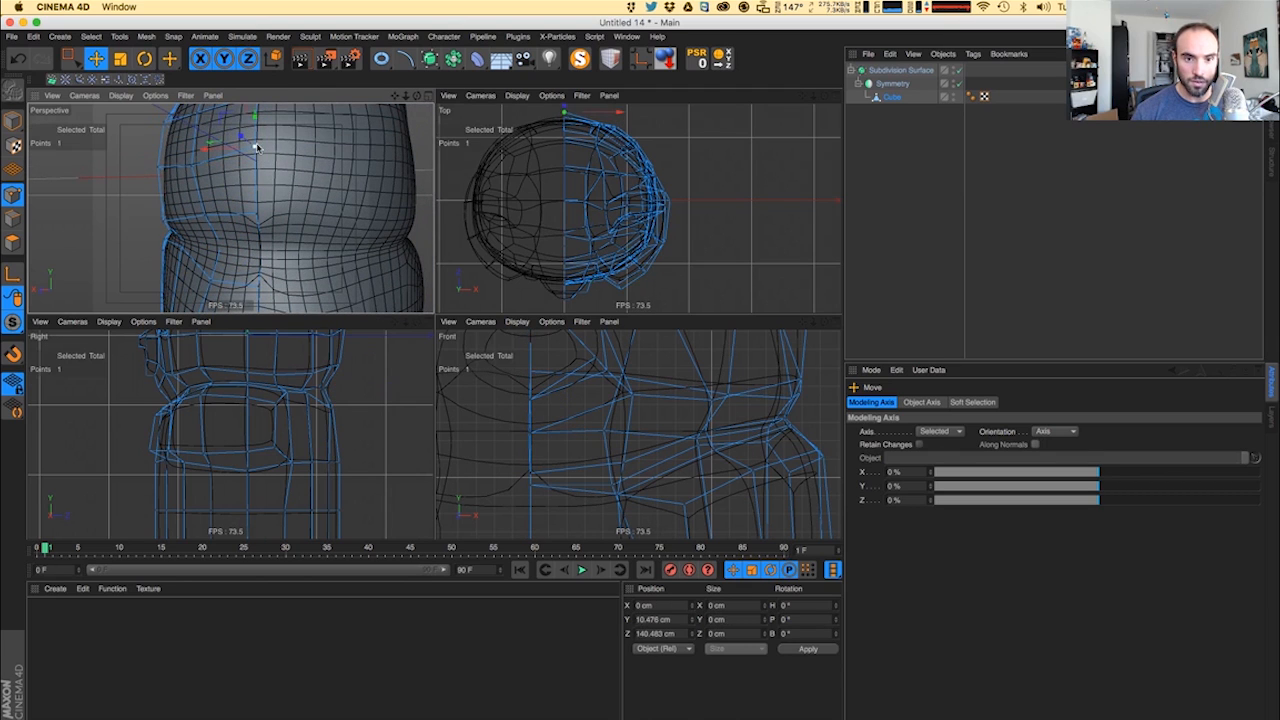
pyautogui.click(260, 221)
pyautogui.keyDown('alt'); pyautogui.moveTo(260, 235); pyautogui.dragTo(256, 222, button='middle'); pyautogui.keyUp('alt')
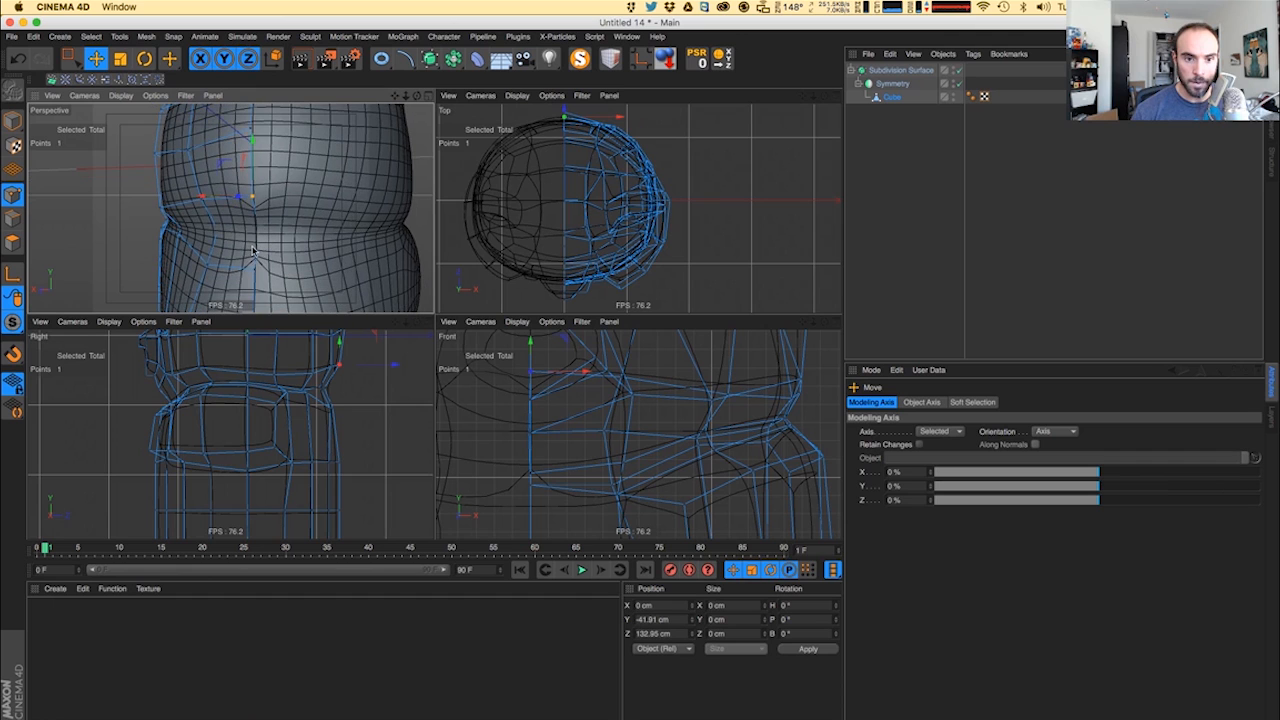
pyautogui.click(256, 272)
pyautogui.keyDown('alt'); pyautogui.moveTo(263, 265); pyautogui.dragTo(374, 257); pyautogui.keyUp('alt')
pyautogui.middleClick(307, 258)
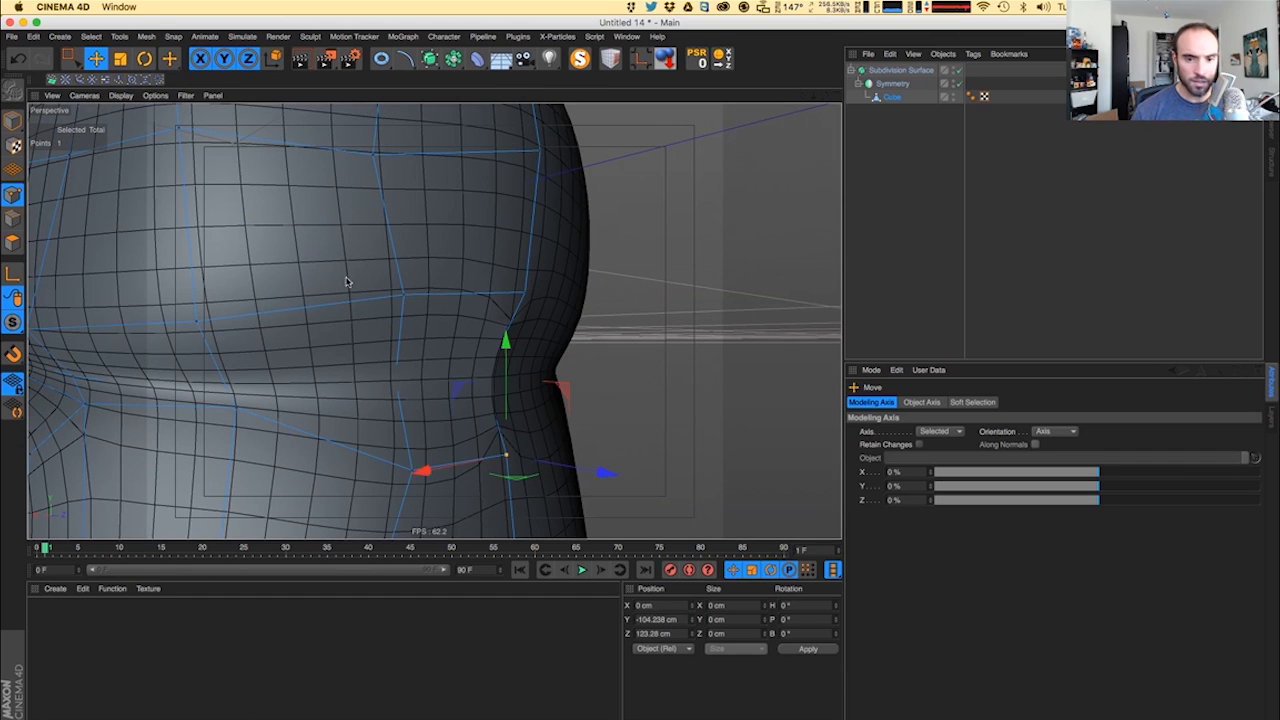
# - With subdivision temporarily disabled, set the X position of the back centre point in the neck crease to 0 cm
pyautogui.press('q')
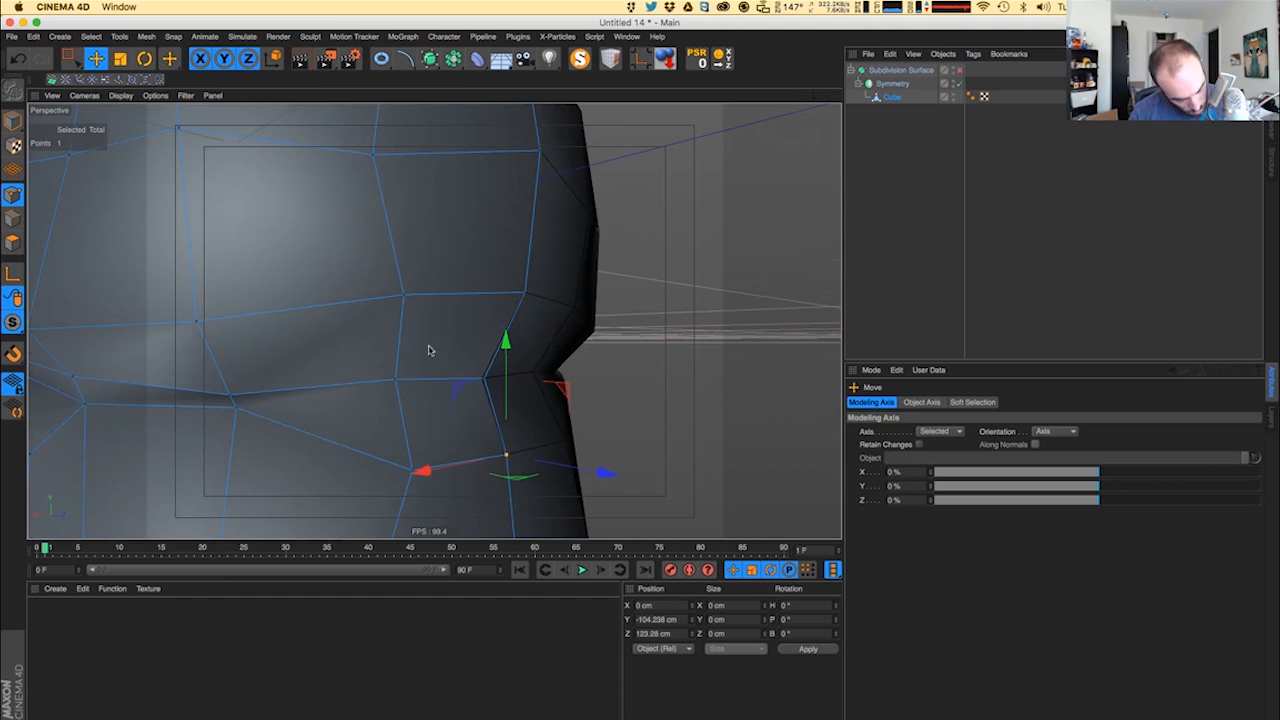
pyautogui.keyDown('alt'); pyautogui.moveTo(429, 349); pyautogui.dragTo(466, 391); pyautogui.keyUp('alt')
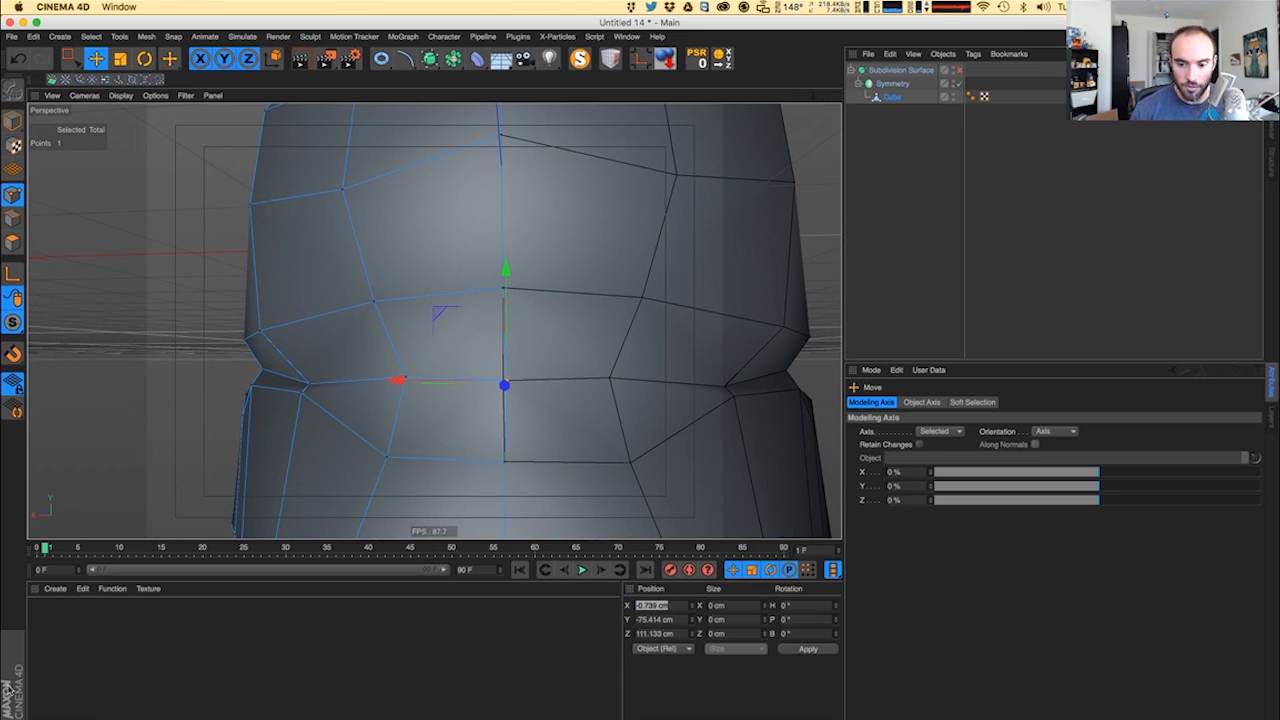
pyautogui.write('0')
pyautogui.press('Return')
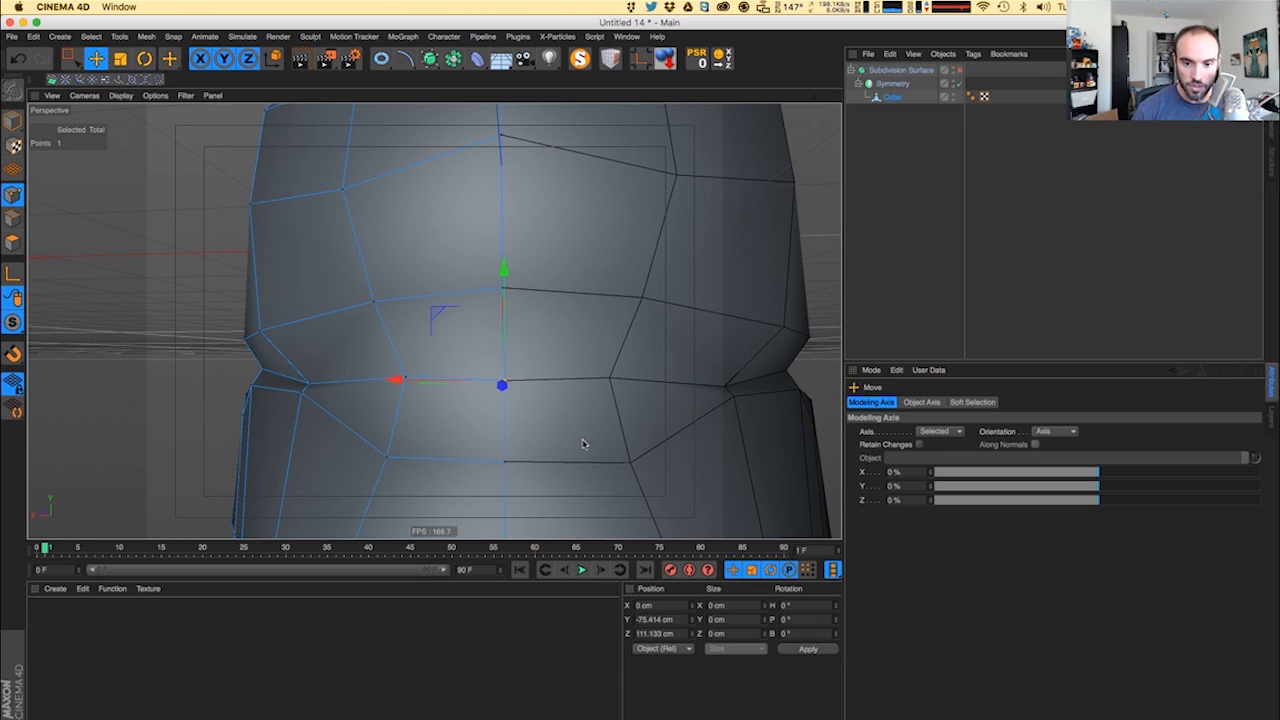
pyautogui.press('q')
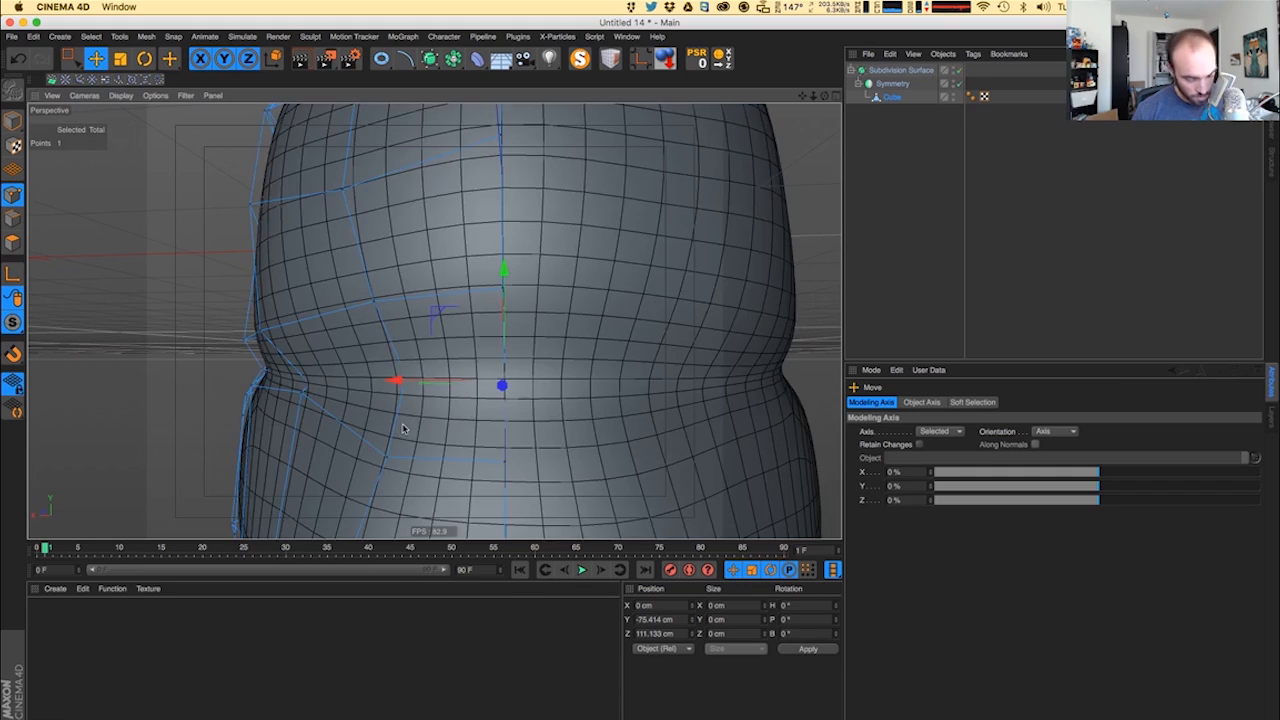
# - Inspect the bear from the front and render previews of the head and neck crease
pyautogui.keyDown('alt'); pyautogui.moveTo(489, 370); pyautogui.dragTo(520, 437); pyautogui.keyUp('alt')
pyautogui.keyDown('alt'); pyautogui.moveTo(351, 399); pyautogui.dragTo(543, 354); pyautogui.keyUp('alt')
pyautogui.keyDown('alt'); pyautogui.moveTo(543, 354); pyautogui.dragTo(477, 363, button='right'); pyautogui.keyUp('alt')
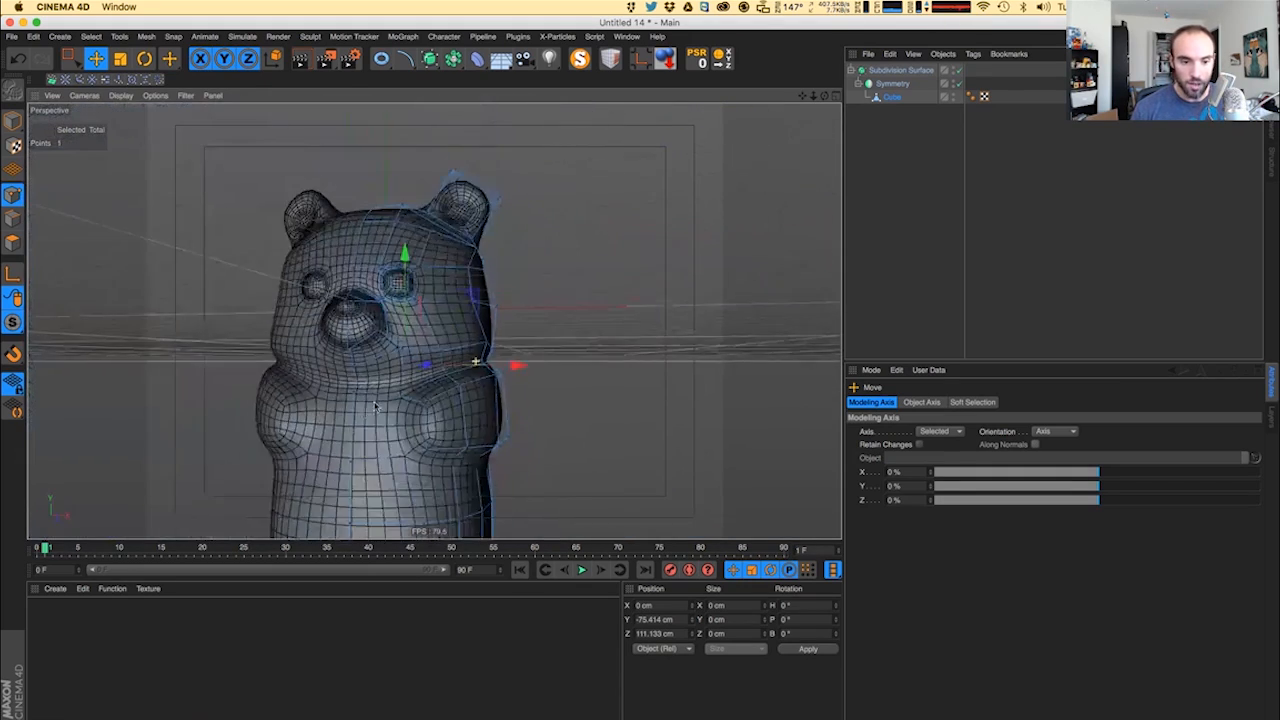
pyautogui.keyDown('alt'); pyautogui.moveTo(477, 363); pyautogui.dragTo(435, 395); pyautogui.keyUp('alt')
pyautogui.press('super+r')
pyautogui.keyDown('alt'); pyautogui.moveTo(380, 363); pyautogui.dragTo(302, 371); pyautogui.keyUp('alt')
pyautogui.press('super+r')
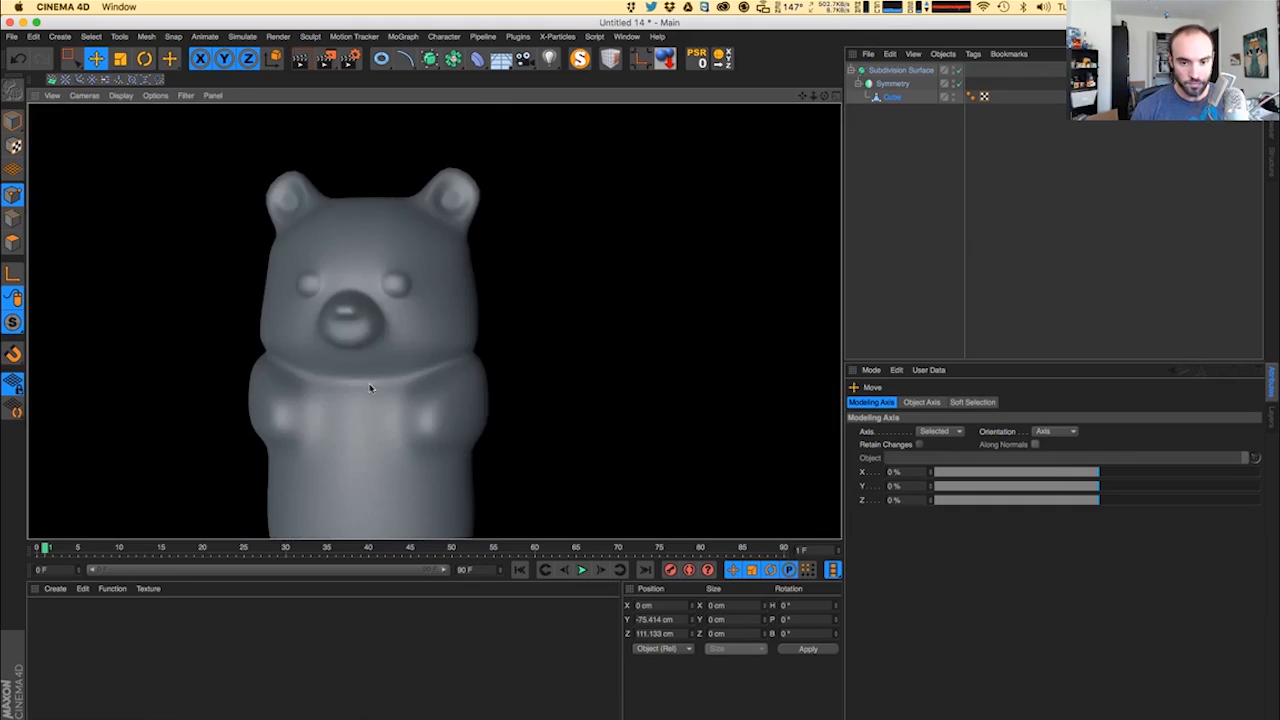
# - Move the front side point of the head at cheek height to about X 148 cm and render a preview
pyautogui.keyDown('alt'); pyautogui.moveTo(383, 357); pyautogui.dragTo(428, 350); pyautogui.keyUp('alt')
pyautogui.keyDown('alt'); pyautogui.moveTo(449, 299); pyautogui.dragTo(582, 302); pyautogui.keyUp('alt')
pyautogui.keyDown('alt'); pyautogui.moveTo(419, 328); pyautogui.dragTo(430, 329); pyautogui.keyUp('alt')
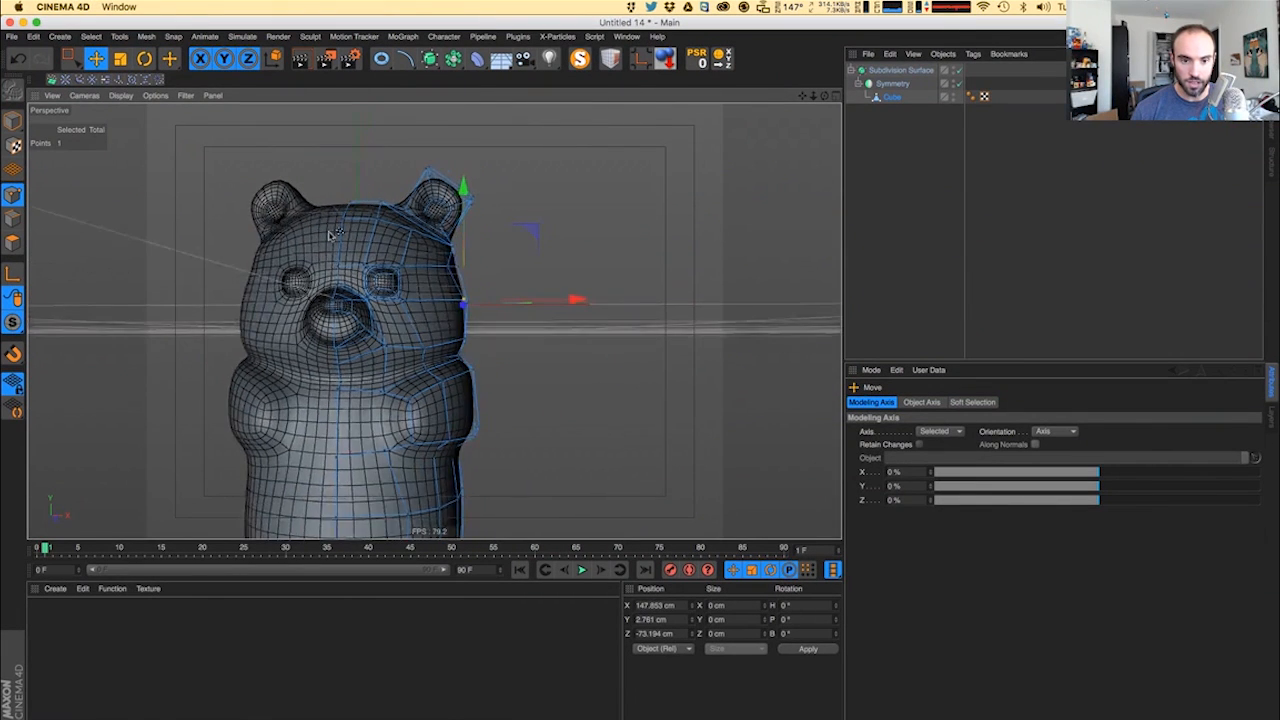
pyautogui.press('super+r')
# - Push the side point of the head at eye level out to about X 150 cm
pyautogui.keyDown('alt'); pyautogui.moveTo(417, 260); pyautogui.dragTo(325, 283); pyautogui.keyUp('alt')
pyautogui.keyDown('alt'); pyautogui.moveTo(527, 260); pyautogui.dragTo(430, 264); pyautogui.keyUp('alt')
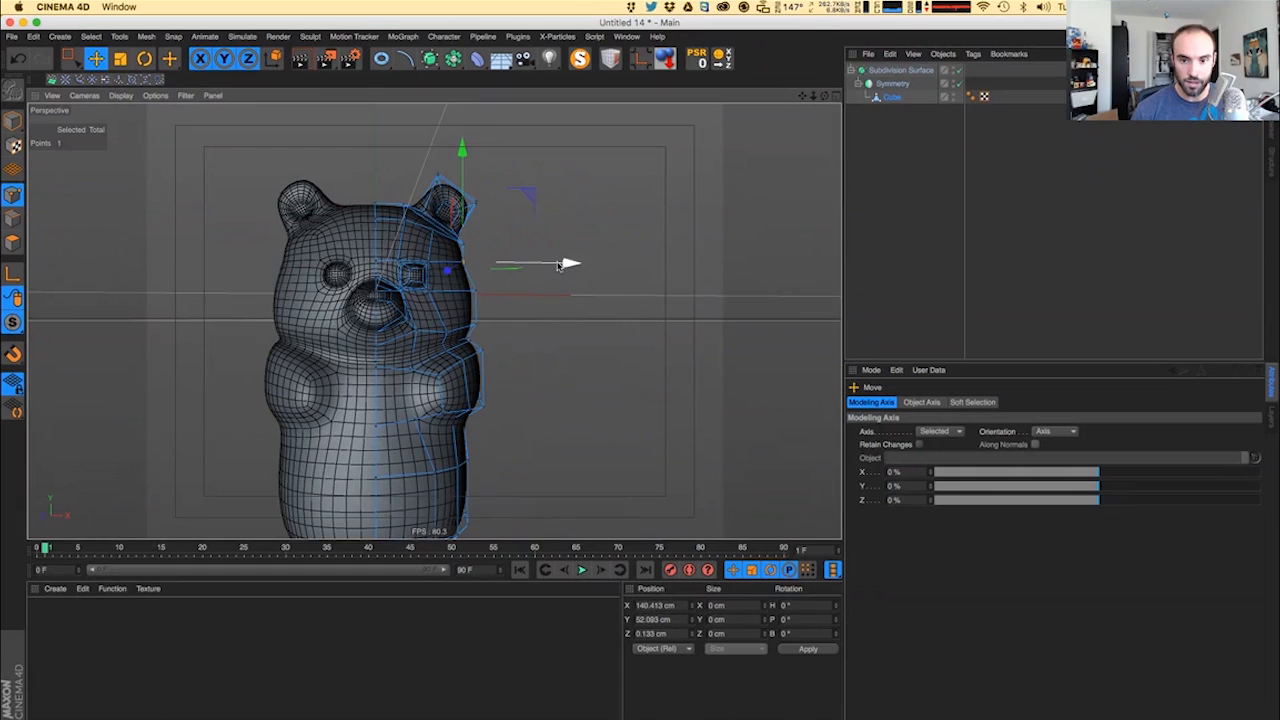
pyautogui.moveTo(560, 266); pyautogui.dragTo(567, 266)
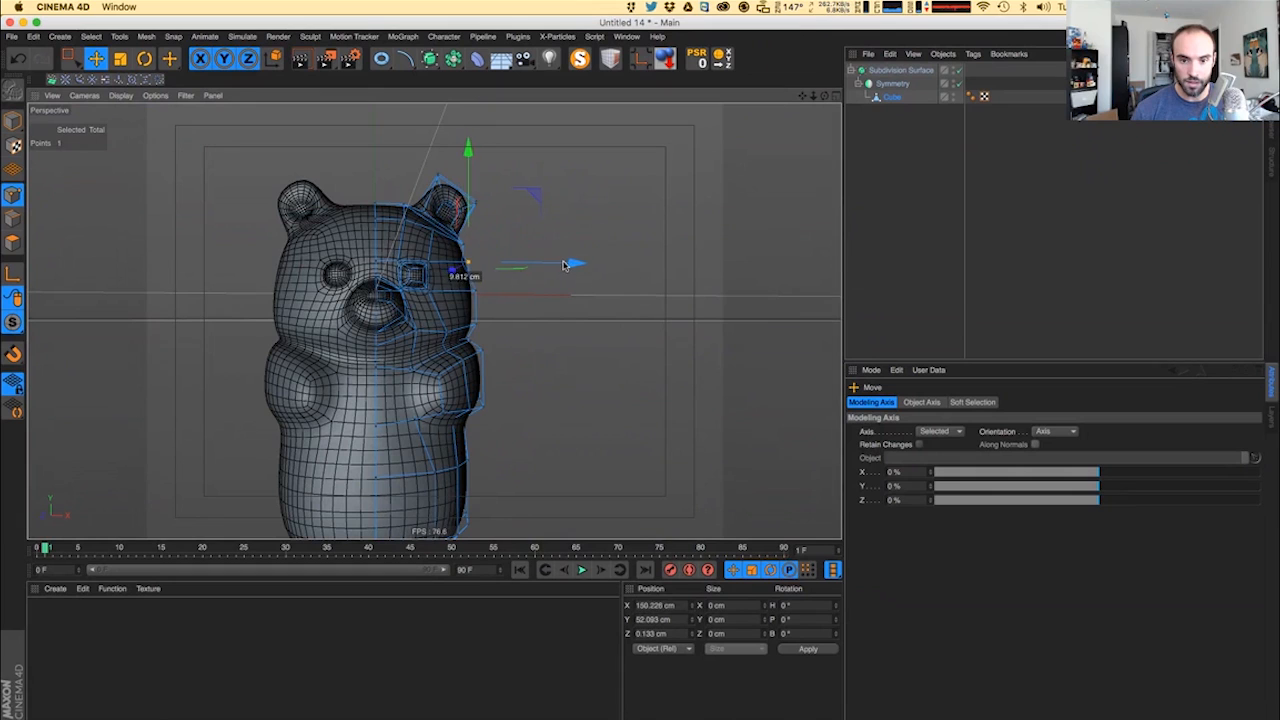
# - Adjust the rear side points of the head, placing the cheek-height one at about X 143 cm and the eye-level one at about X 137 cm
pyautogui.keyDown('alt'); pyautogui.moveTo(446, 319); pyautogui.dragTo(415, 322); pyautogui.keyUp('alt')
pyautogui.click(480, 247)
pyautogui.moveTo(446, 255)
pyautogui.keyDown('alt'); pyautogui.mouseDown()
pyautogui.moveTo(353, 270)
pyautogui.moveTo(490, 266)
pyautogui.moveTo(466, 266)
pyautogui.mouseUp(); pyautogui.keyUp('alt')
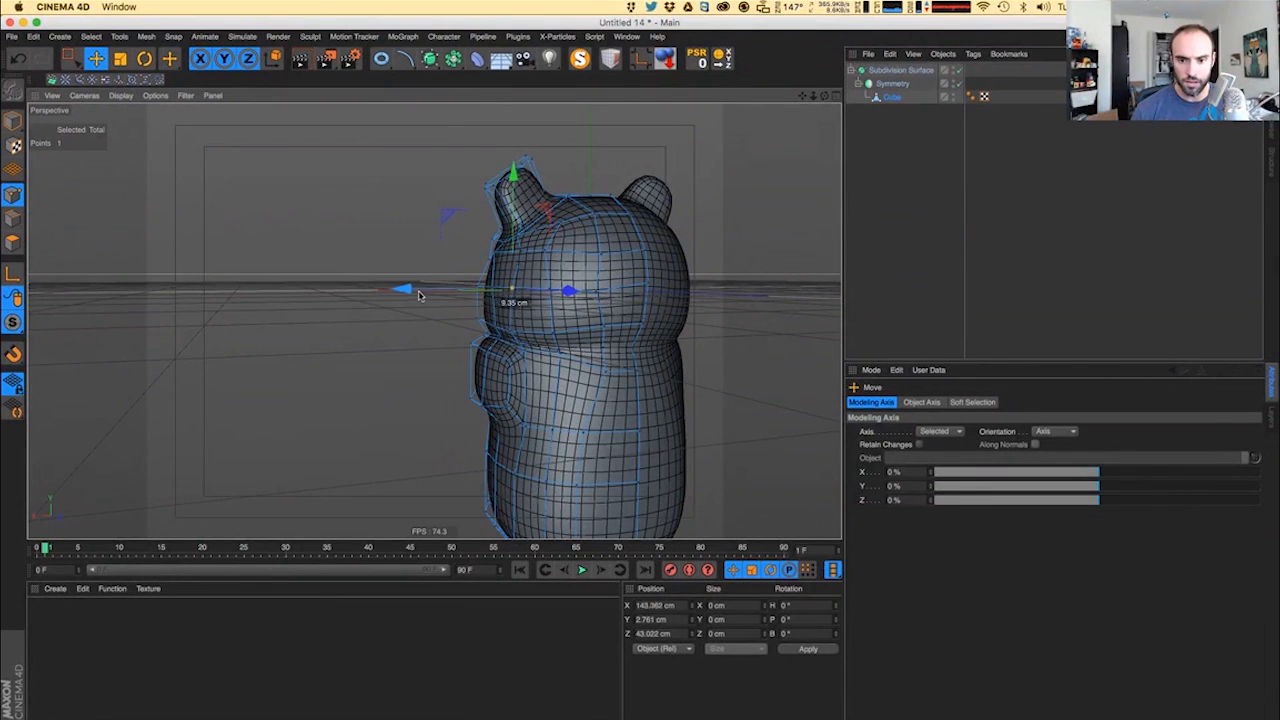
pyautogui.moveTo(422, 295); pyautogui.dragTo(471, 274)
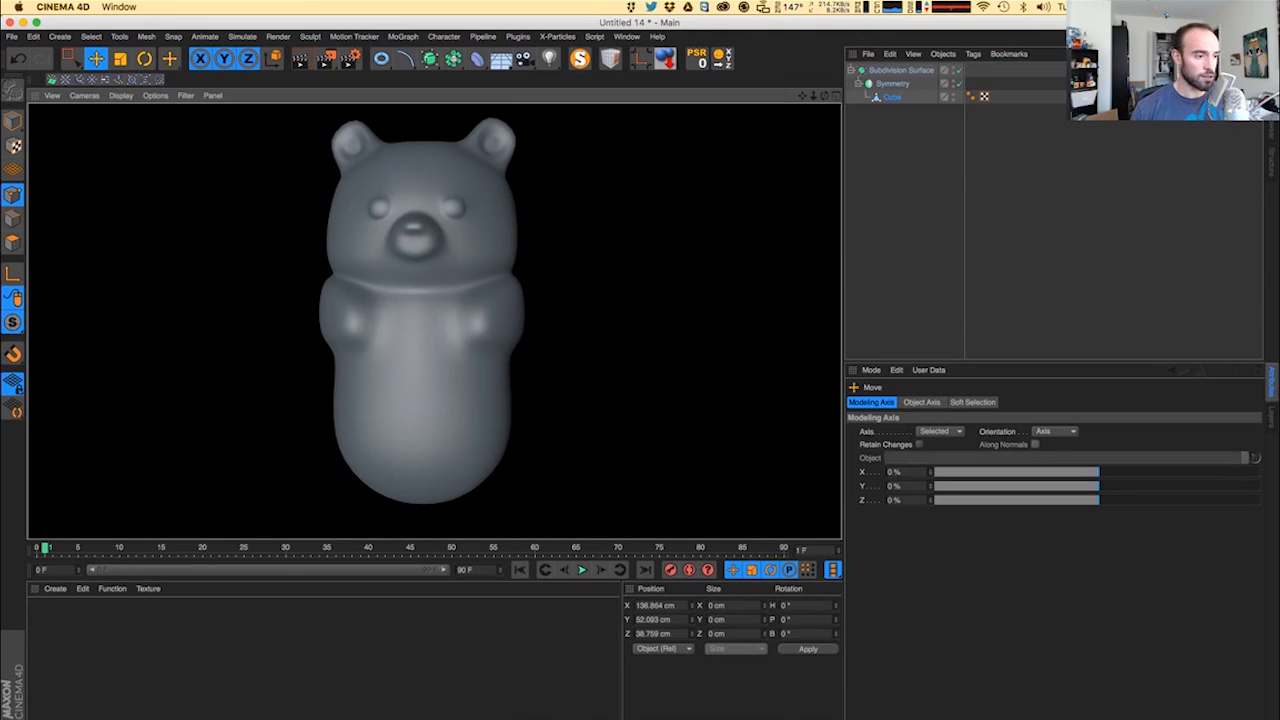
# - Select the five side points at the neck crease and compare the model with the gummy bear reference photos in Chrome
pyautogui.press('super+Tab')
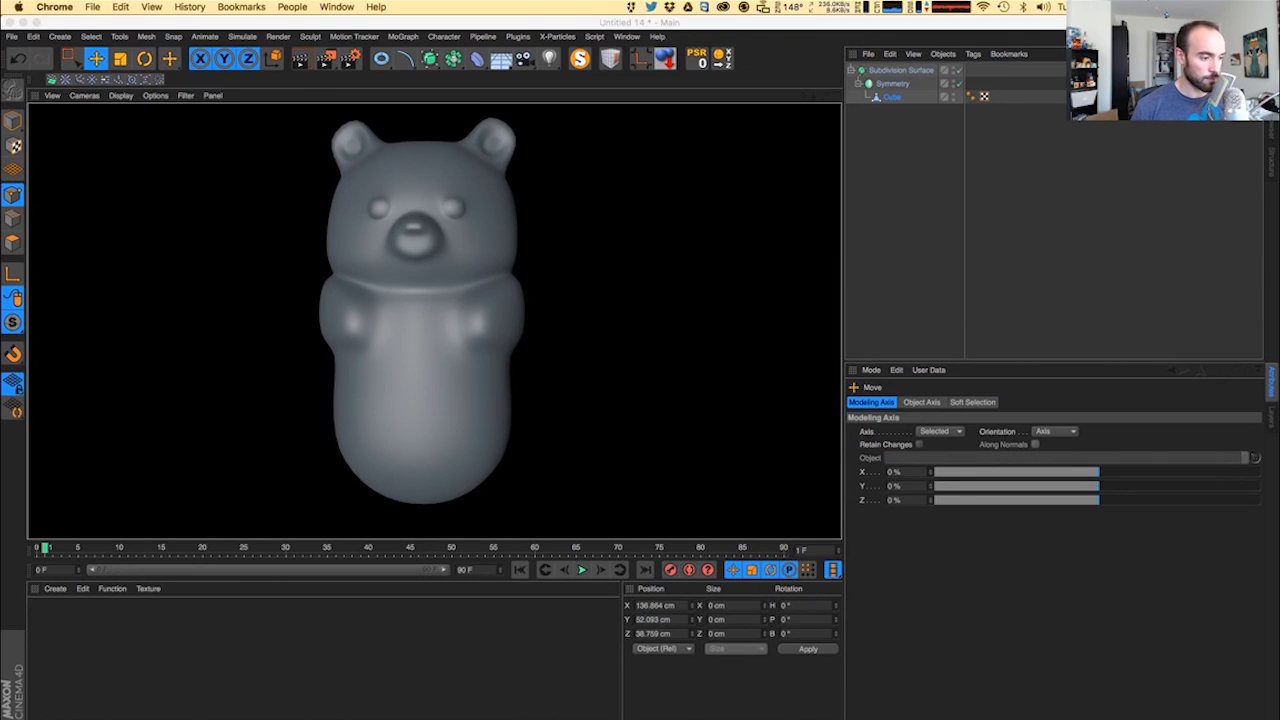
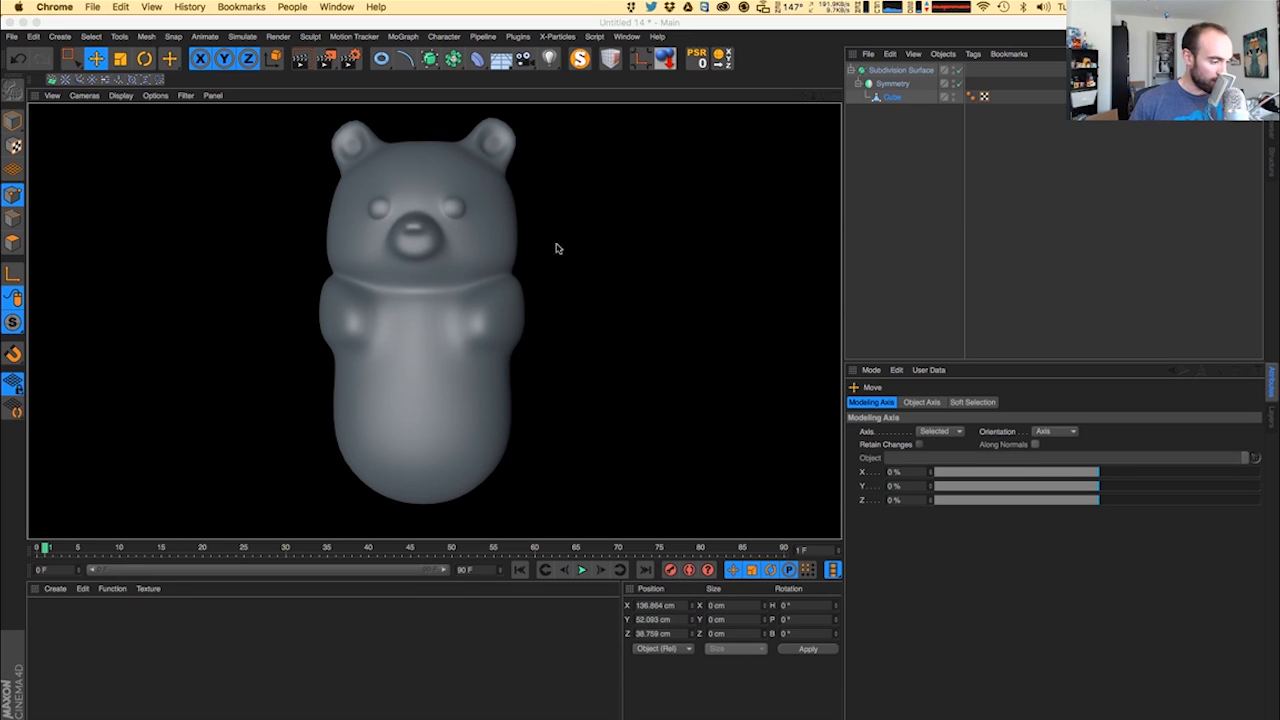
pyautogui.click(835, 97)
pyautogui.keyDown('alt'); pyautogui.moveTo(669, 422); pyautogui.dragTo(647, 446, button='right'); pyautogui.keyUp('alt')
pyautogui.click(72, 60)
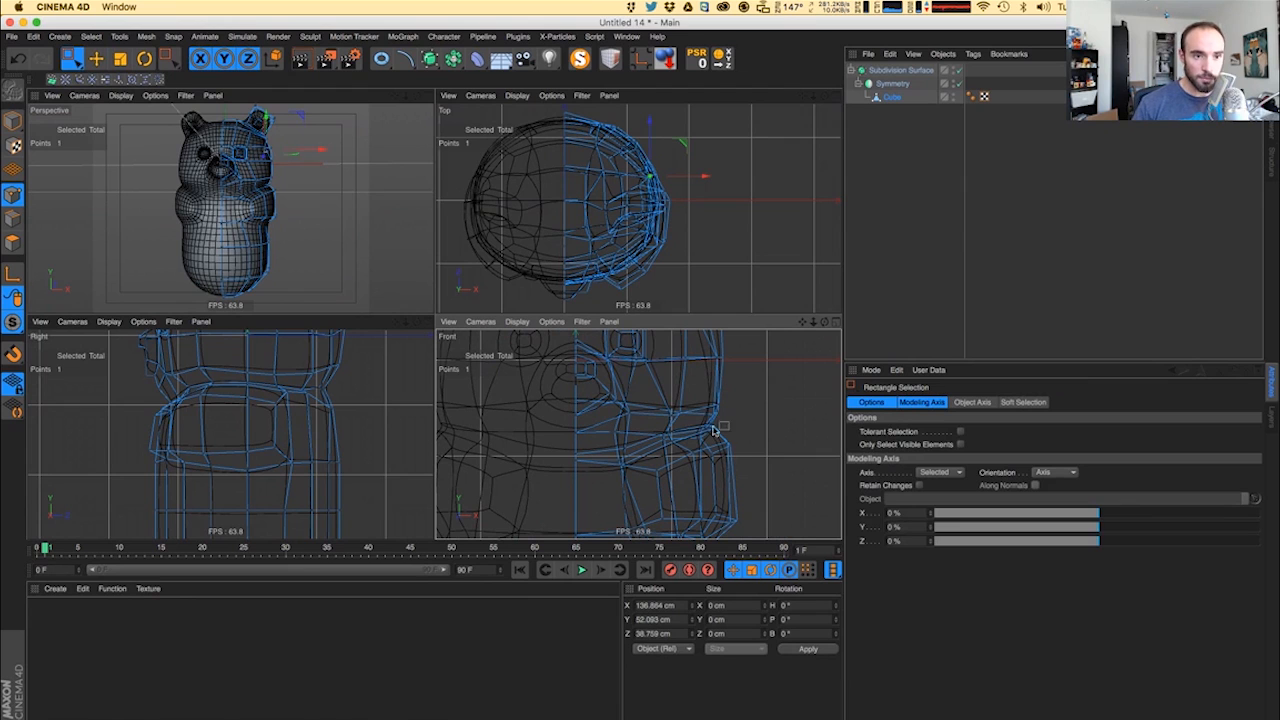
pyautogui.moveTo(691, 422); pyautogui.dragTo(754, 430)
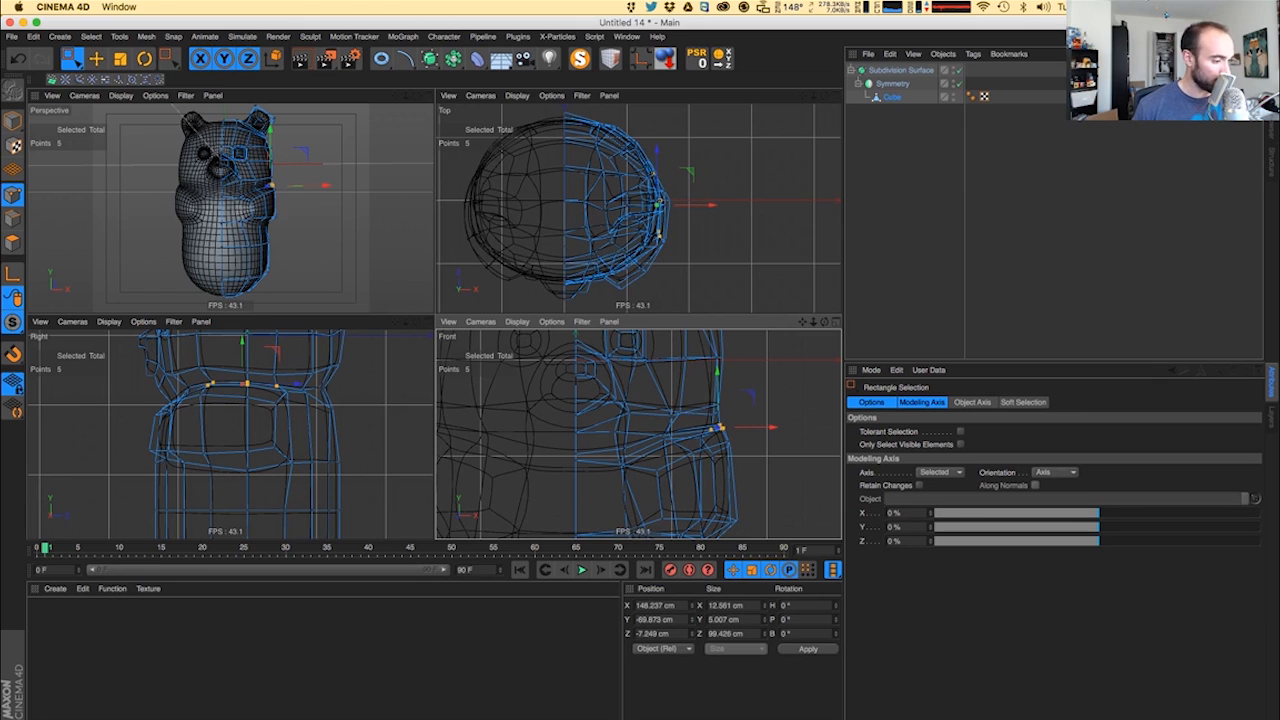
pyautogui.moveTo(1279, 243); pyautogui.dragTo(889, 252)
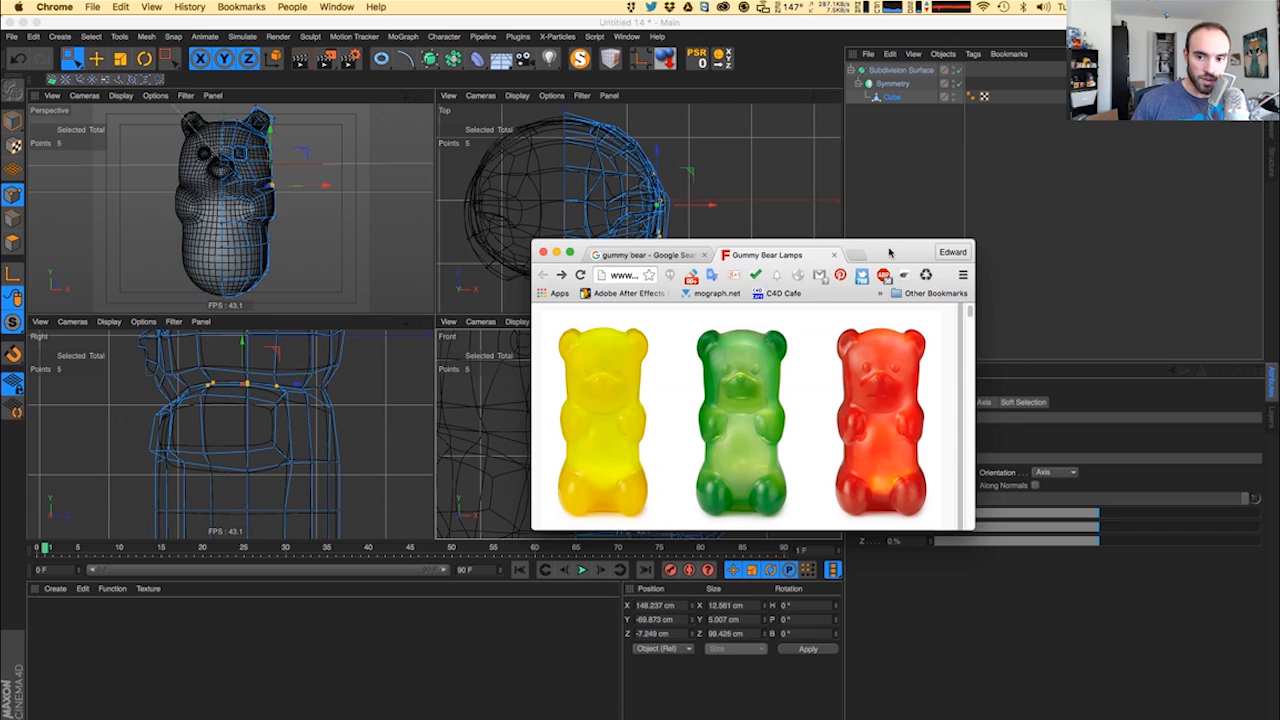
pyautogui.moveTo(889, 252); pyautogui.dragTo(0, 316)
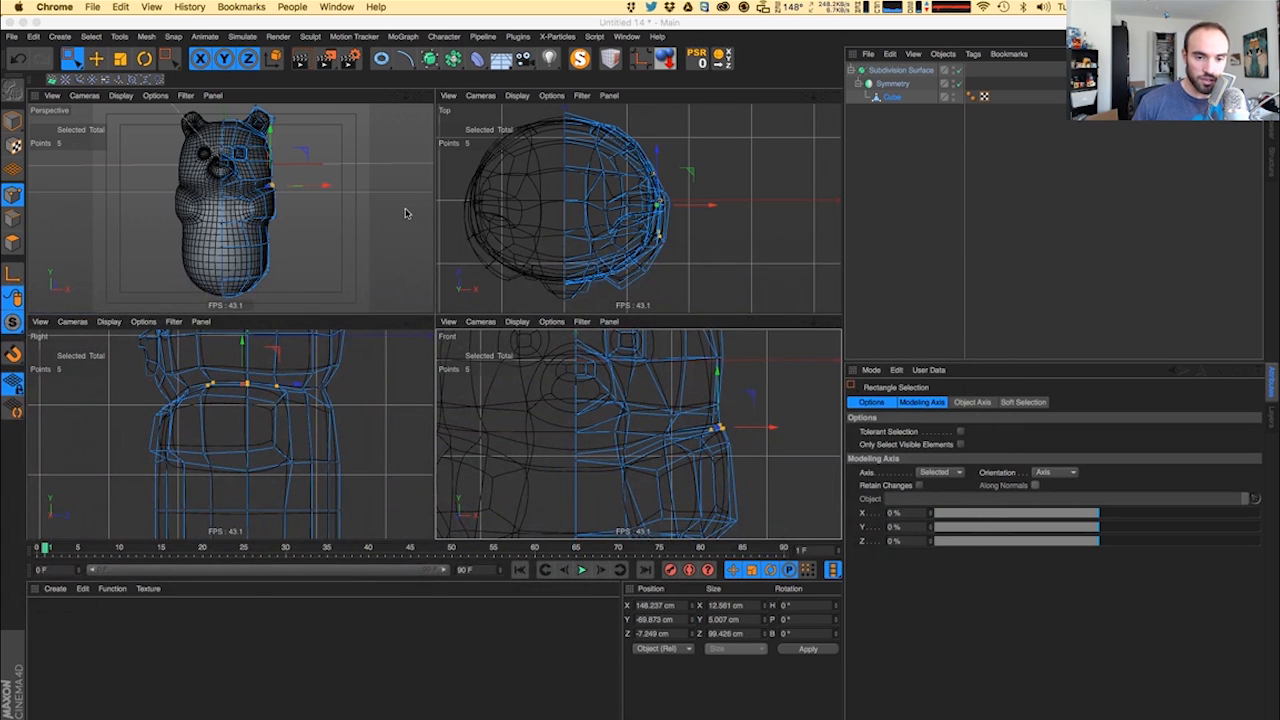
# - Select the two lower front points of the arm without the back ones and lower them to about Y -196 cm
pyautogui.keyDown('alt'); pyautogui.moveTo(292, 221); pyautogui.dragTo(331, 211, button='right'); pyautogui.keyUp('alt')
pyautogui.moveTo(337, 211)
pyautogui.keyDown('alt'); pyautogui.mouseDown()
pyautogui.moveTo(249, 211)
pyautogui.moveTo(229, 248)
pyautogui.mouseUp(); pyautogui.keyUp('alt')
pyautogui.moveTo(263, 199); pyautogui.dragTo(322, 233)
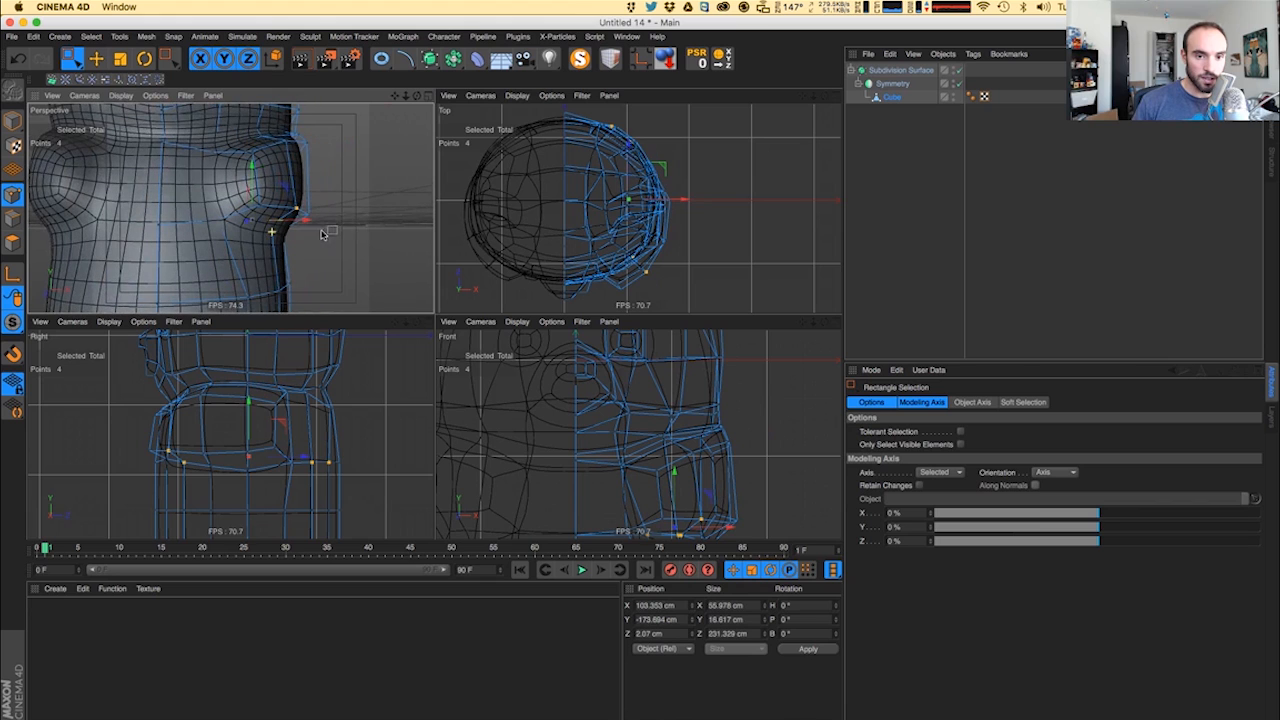
pyautogui.keyDown('ctrl'); pyautogui.moveTo(303, 450); pyautogui.dragTo(357, 475); pyautogui.keyUp('ctrl')
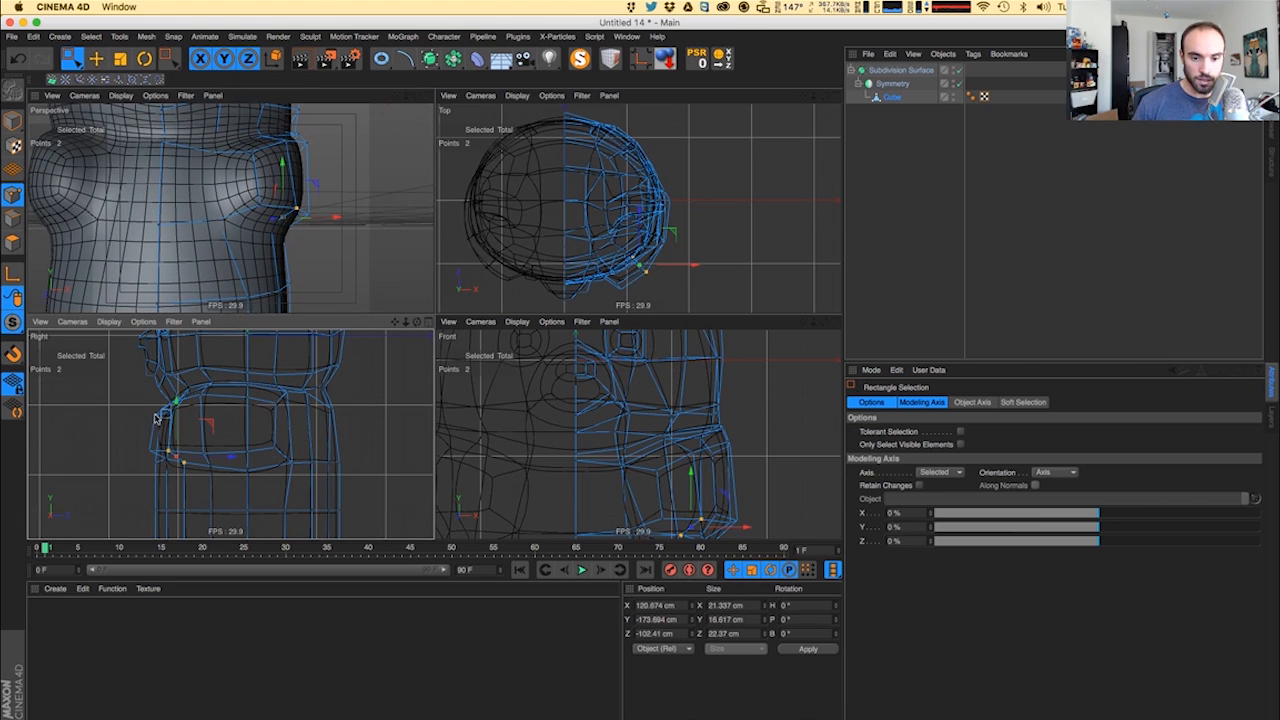
pyautogui.moveTo(177, 420); pyautogui.dragTo(178, 435)
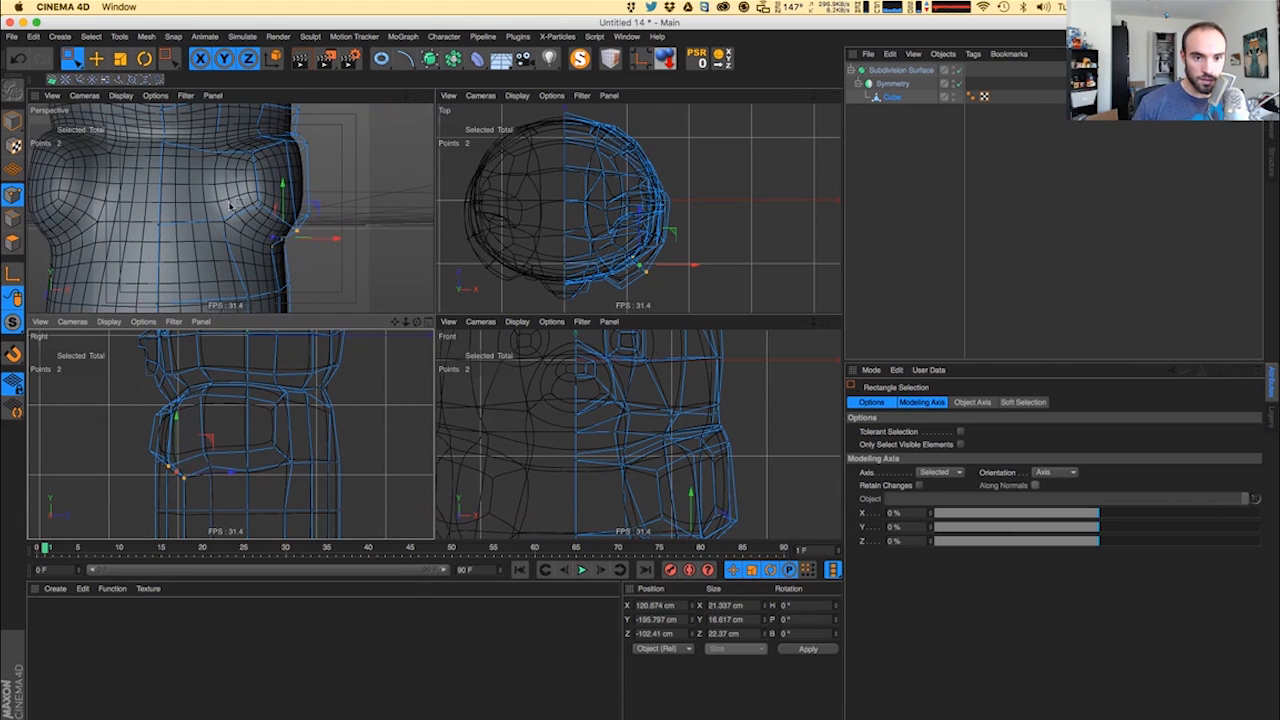
# - Select only the two front points at the arm's inner lower corner and nudge them vertically
pyautogui.moveTo(192, 203); pyautogui.dragTo(265, 235)
pyautogui.moveTo(236, 188); pyautogui.dragTo(246, 183)
pyautogui.keyDown('ctrl'); pyautogui.moveTo(306, 440); pyautogui.dragTo(356, 476); pyautogui.keyUp('ctrl')
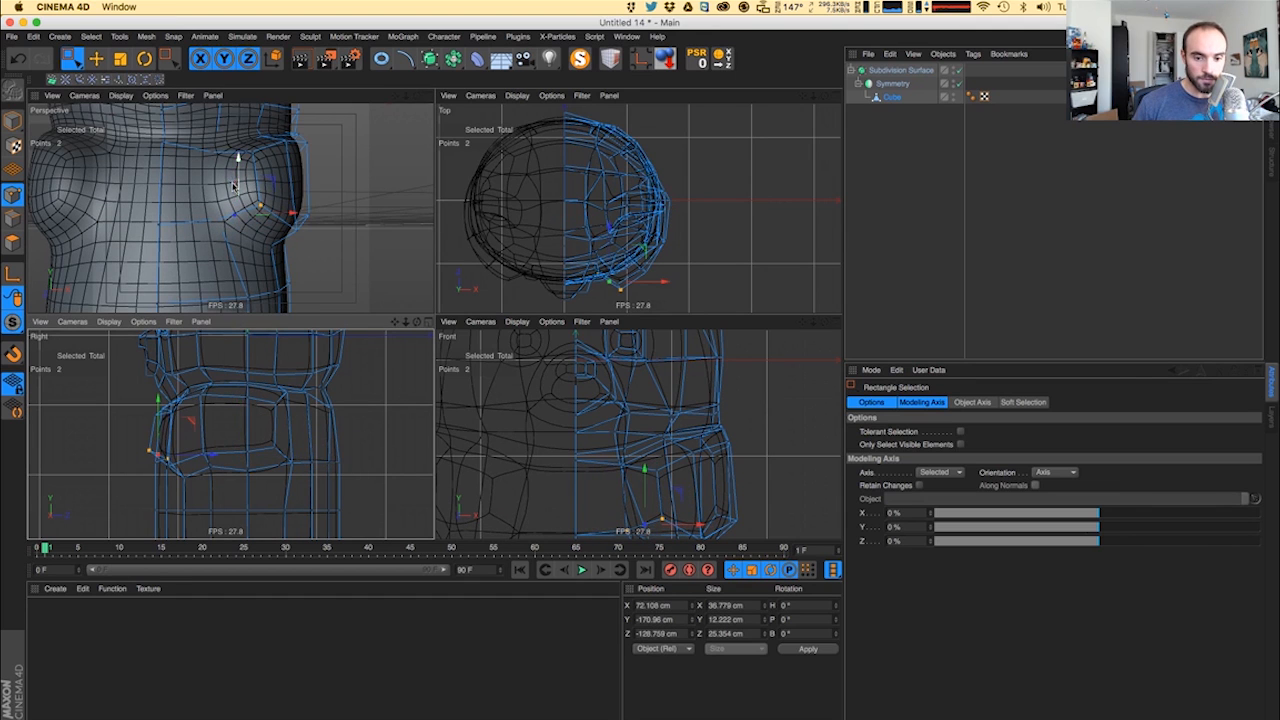
pyautogui.moveTo(235, 186); pyautogui.dragTo(236, 184)
# - Lower the two outer points along the arm's bottom edge to about Y -188 cm and render a preview
pyautogui.keyDown('alt'); pyautogui.moveTo(240, 190); pyautogui.dragTo(388, 268); pyautogui.keyUp('alt')
pyautogui.keyDown('ctrl'); pyautogui.moveTo(229, 428); pyautogui.dragTo(381, 492); pyautogui.keyUp('ctrl')
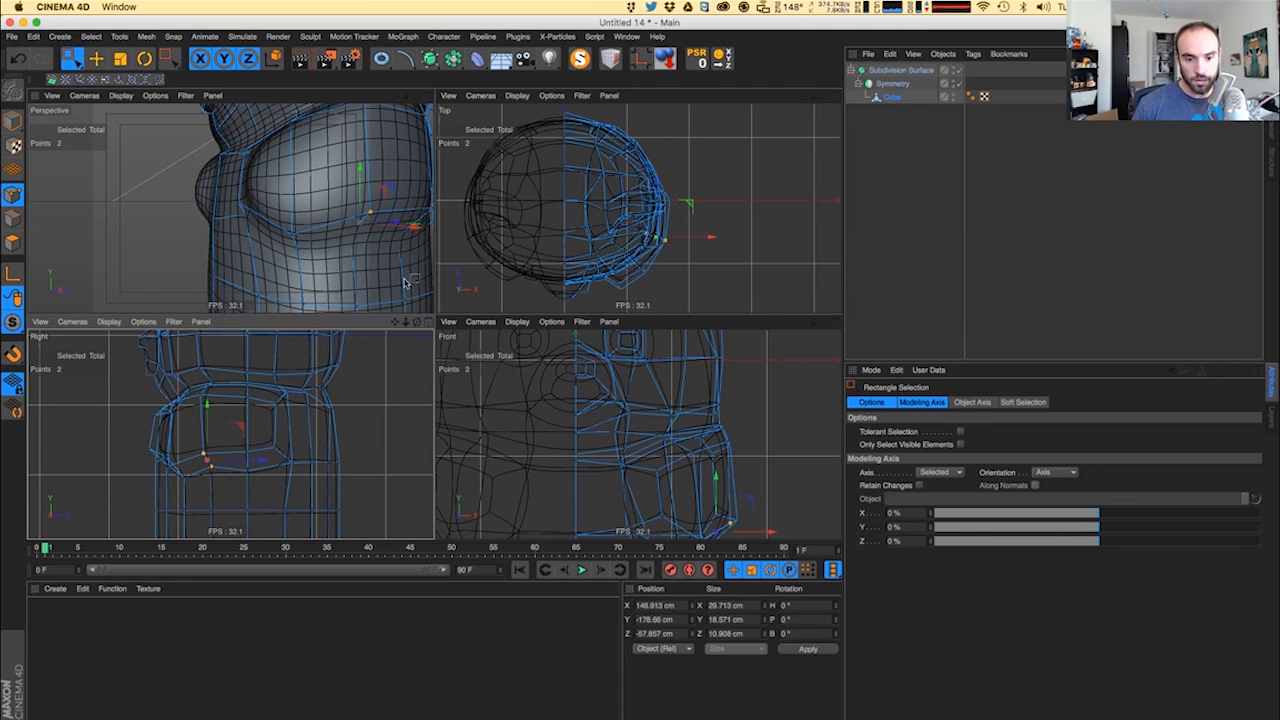
pyautogui.moveTo(361, 197); pyautogui.dragTo(378, 232)
pyautogui.keyDown('alt'); pyautogui.moveTo(378, 232); pyautogui.dragTo(290, 226, button='right'); pyautogui.keyUp('alt')
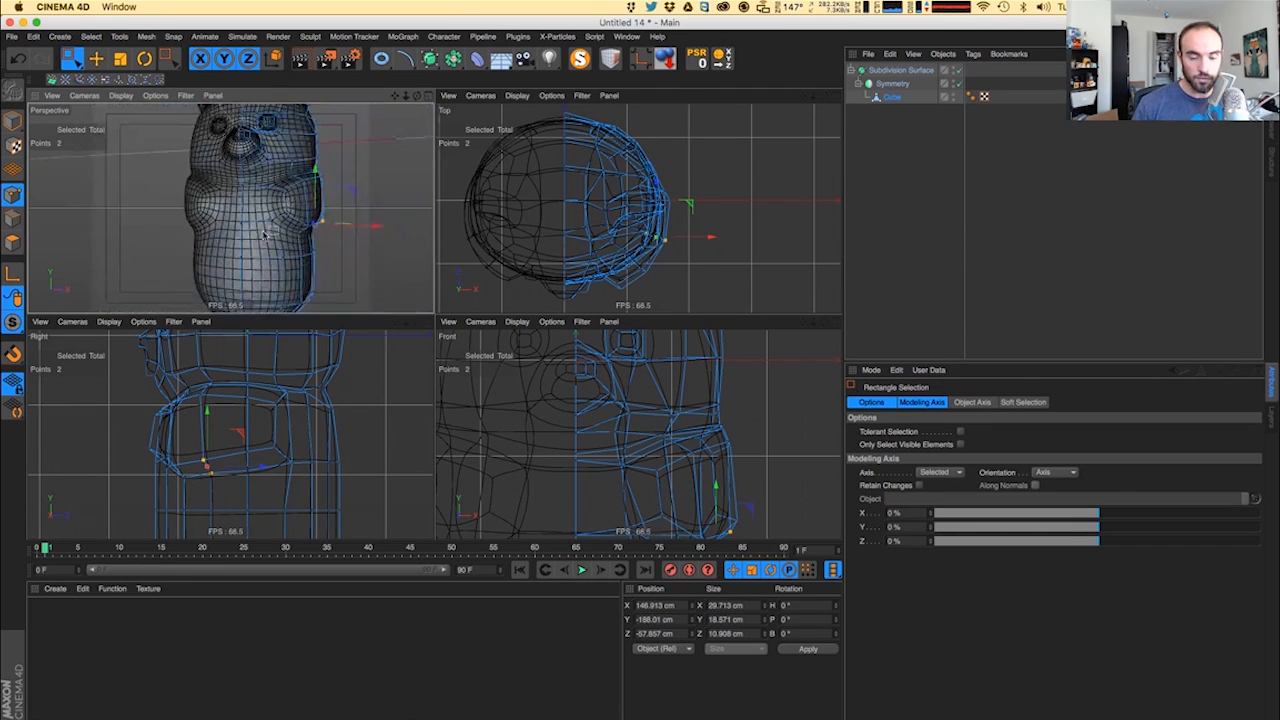
pyautogui.press('super+r')
pyautogui.moveTo(290, 226)
pyautogui.keyDown('alt'); pyautogui.mouseDown()
pyautogui.moveTo(302, 226)
pyautogui.moveTo(240, 215)
pyautogui.moveTo(281, 248)
pyautogui.moveTo(299, 231)
pyautogui.mouseUp(); pyautogui.keyUp('alt')
pyautogui.keyDown('alt'); pyautogui.moveTo(299, 231); pyautogui.dragTo(296, 236, button='right'); pyautogui.keyUp('alt')
# - Undo the last action, exclude the back point from the selection and raise the arm's front lower corner point
pyautogui.press('super+z')
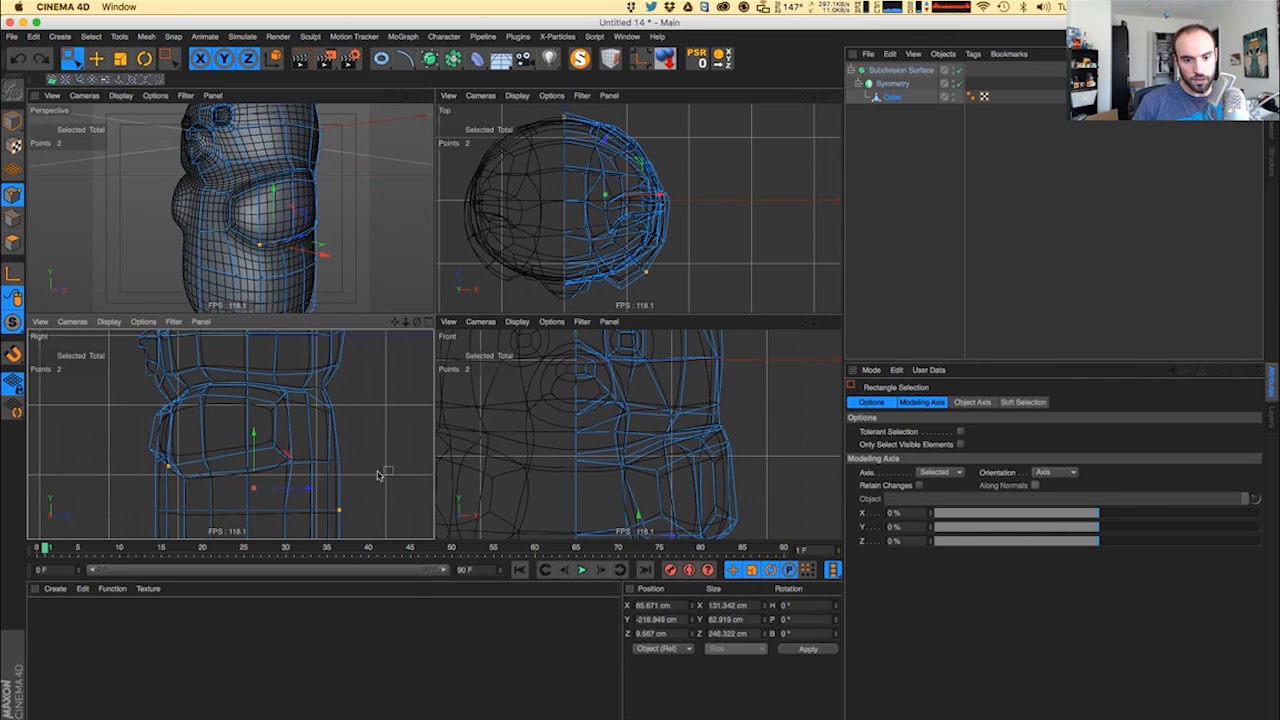
pyautogui.keyDown('ctrl'); pyautogui.moveTo(362, 490); pyautogui.dragTo(324, 534); pyautogui.keyUp('ctrl')
pyautogui.moveTo(174, 427); pyautogui.dragTo(174, 416)
# - Move the upper outer front point of the arm to about X 171 cm and Y -106 cm
pyautogui.keyDown('alt'); pyautogui.moveTo(290, 276); pyautogui.dragTo(311, 175); pyautogui.keyUp('alt')
pyautogui.click(250, 138)
pyautogui.keyDown('alt'); pyautogui.moveTo(230, 208); pyautogui.dragTo(294, 165); pyautogui.keyUp('alt')
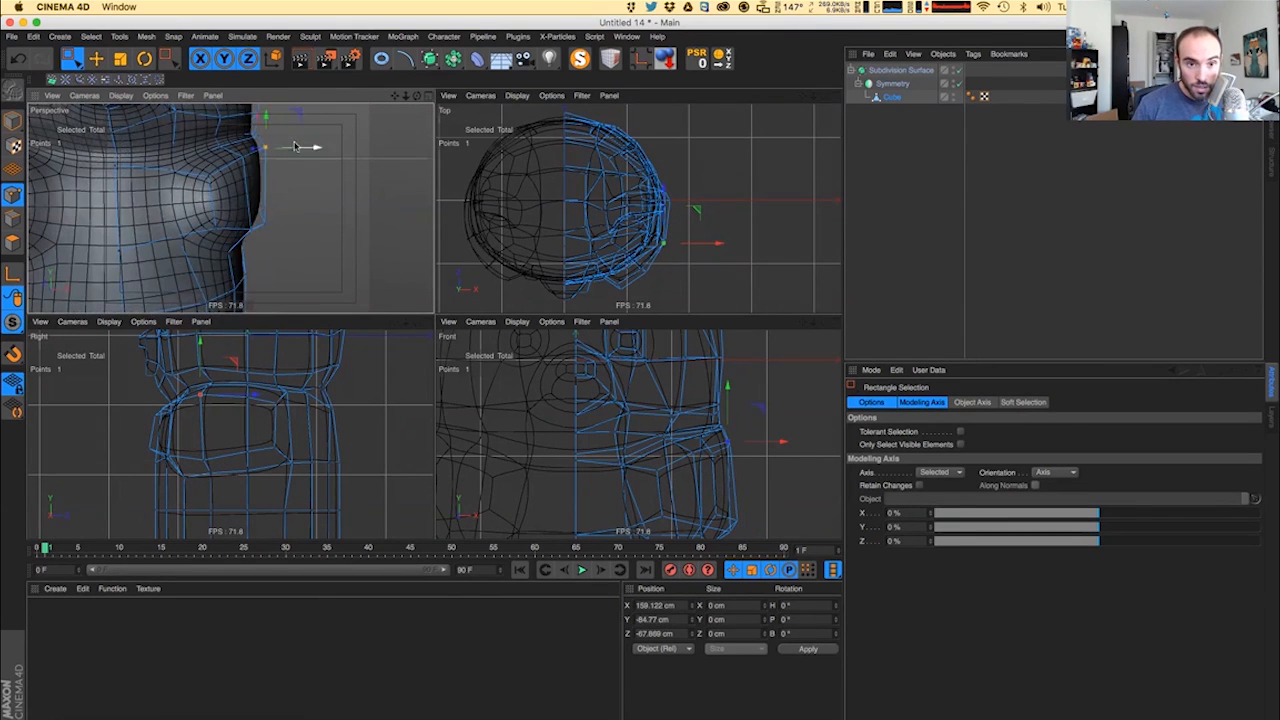
pyautogui.moveTo(303, 113); pyautogui.dragTo(313, 131)
# - Pull the upper side point of the arm out to about X 195 cm and Y -102 cm
pyautogui.keyDown('alt'); pyautogui.moveTo(260, 182); pyautogui.dragTo(203, 191); pyautogui.keyUp('alt')
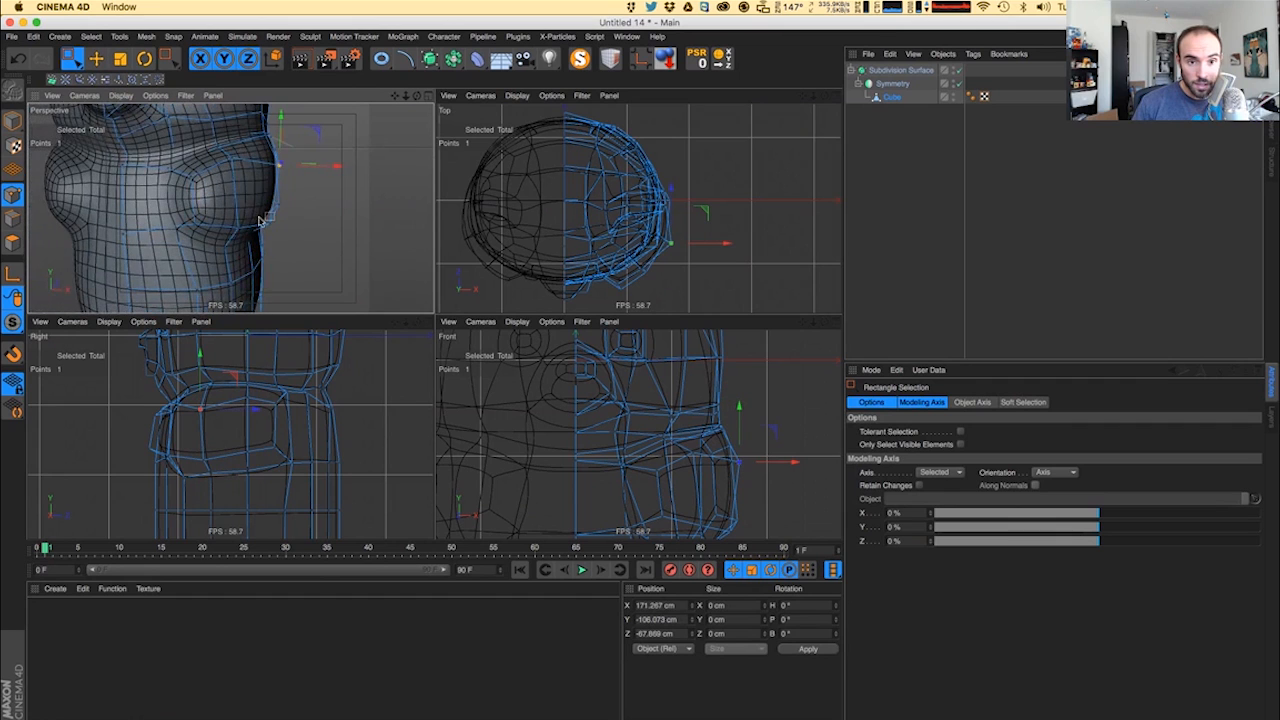
pyautogui.click(271, 218)
pyautogui.keyDown('alt'); pyautogui.moveTo(286, 186); pyautogui.dragTo(238, 182); pyautogui.keyUp('alt')
pyautogui.moveTo(302, 152); pyautogui.dragTo(314, 160)
pyautogui.keyDown('alt'); pyautogui.moveTo(285, 170); pyautogui.dragTo(268, 205); pyautogui.keyUp('alt')
pyautogui.click(304, 152)
pyautogui.moveTo(284, 160); pyautogui.dragTo(290, 158)
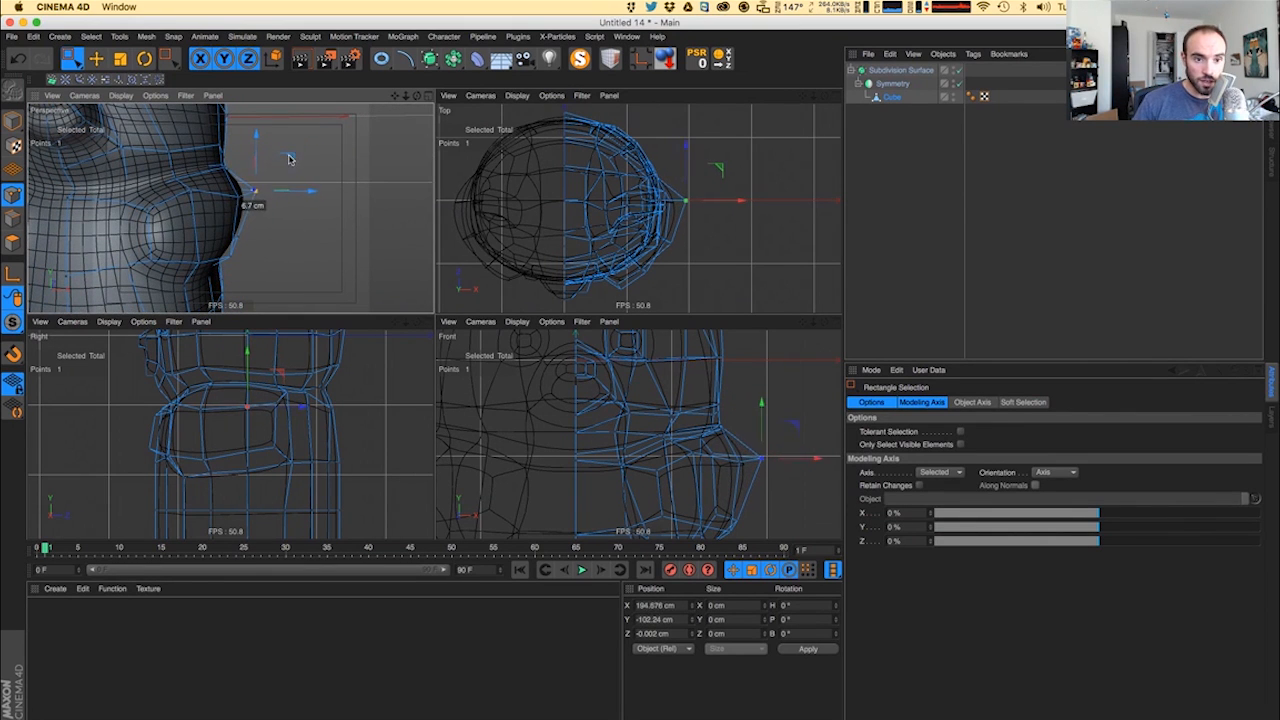
# - Inspect the arm from several angles and select its upper inner front point
pyautogui.click(213, 187)
pyautogui.keyDown('alt'); pyautogui.moveTo(213, 187); pyautogui.dragTo(209, 235); pyautogui.keyUp('alt')
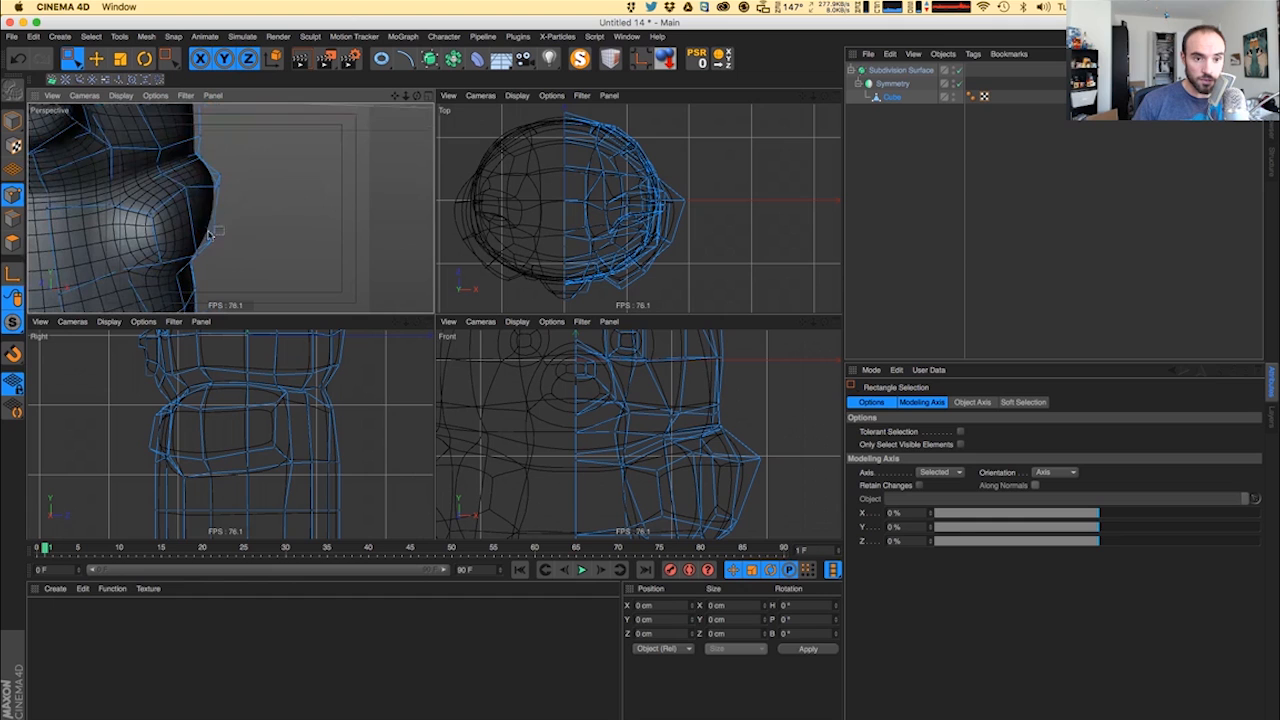
pyautogui.click(181, 182)
pyautogui.keyDown('alt'); pyautogui.moveTo(181, 182); pyautogui.dragTo(231, 198); pyautogui.keyUp('alt')
pyautogui.keyDown('alt'); pyautogui.moveTo(220, 152); pyautogui.dragTo(185, 161); pyautogui.keyUp('alt')
pyautogui.click(165, 167)
pyautogui.keyDown('alt'); pyautogui.moveTo(266, 172); pyautogui.dragTo(257, 160); pyautogui.keyUp('alt')
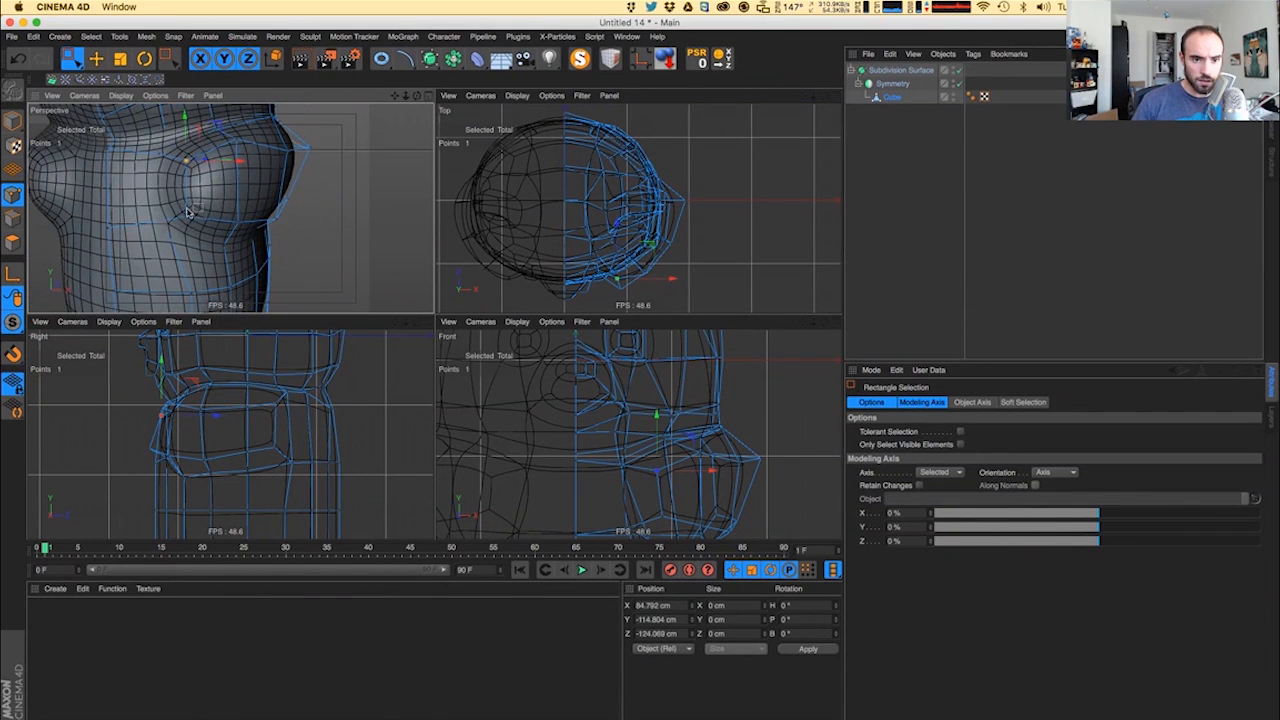
# - Raise the arm's lower inner front point, and raise its front lower corner point to about Y -170 cm
pyautogui.moveTo(171, 201); pyautogui.dragTo(212, 234)
pyautogui.moveTo(229, 189); pyautogui.dragTo(227, 169)
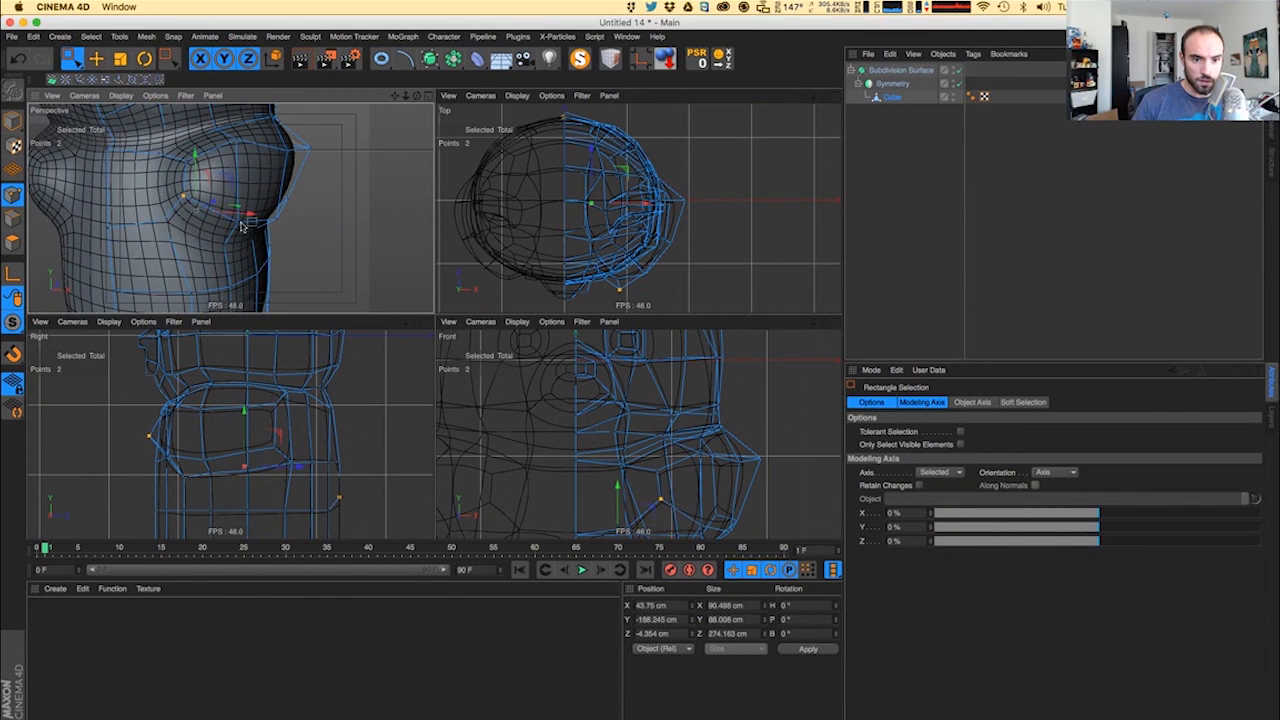
pyautogui.moveTo(215, 236); pyautogui.dragTo(247, 231)
pyautogui.moveTo(238, 203)
pyautogui.mouseDown()
pyautogui.moveTo(238, 189)
pyautogui.moveTo(220, 211)
pyautogui.moveTo(192, 212)
pyautogui.moveTo(250, 181)
pyautogui.mouseUp()
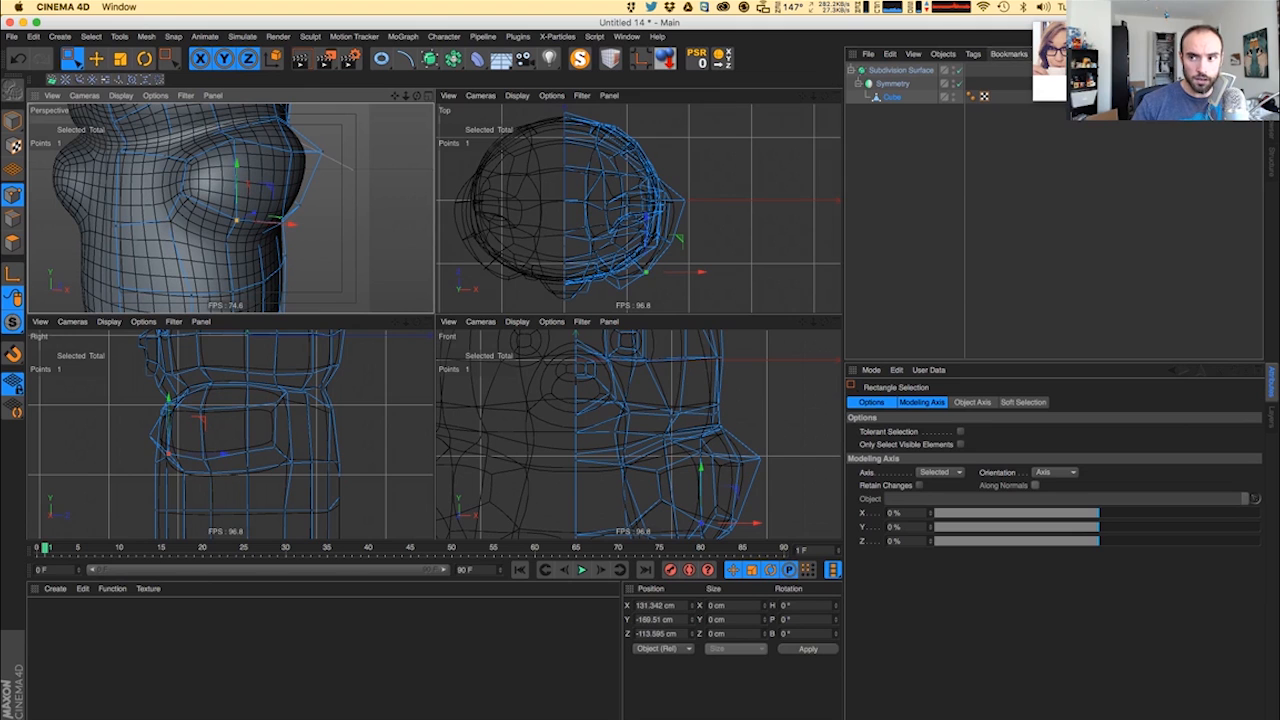
# - Position the arm's lower side point at about X 169 cm, Y -167 cm and Z 0 cm
pyautogui.keyDown('alt'); pyautogui.moveTo(352, 163); pyautogui.dragTo(296, 194); pyautogui.keyUp('alt')
pyautogui.click(296, 229)
pyautogui.keyDown('alt'); pyautogui.moveTo(296, 194); pyautogui.dragTo(56, 207); pyautogui.keyUp('alt')
pyautogui.moveTo(231, 231); pyautogui.dragTo(227, 233)
pyautogui.click(291, 215)
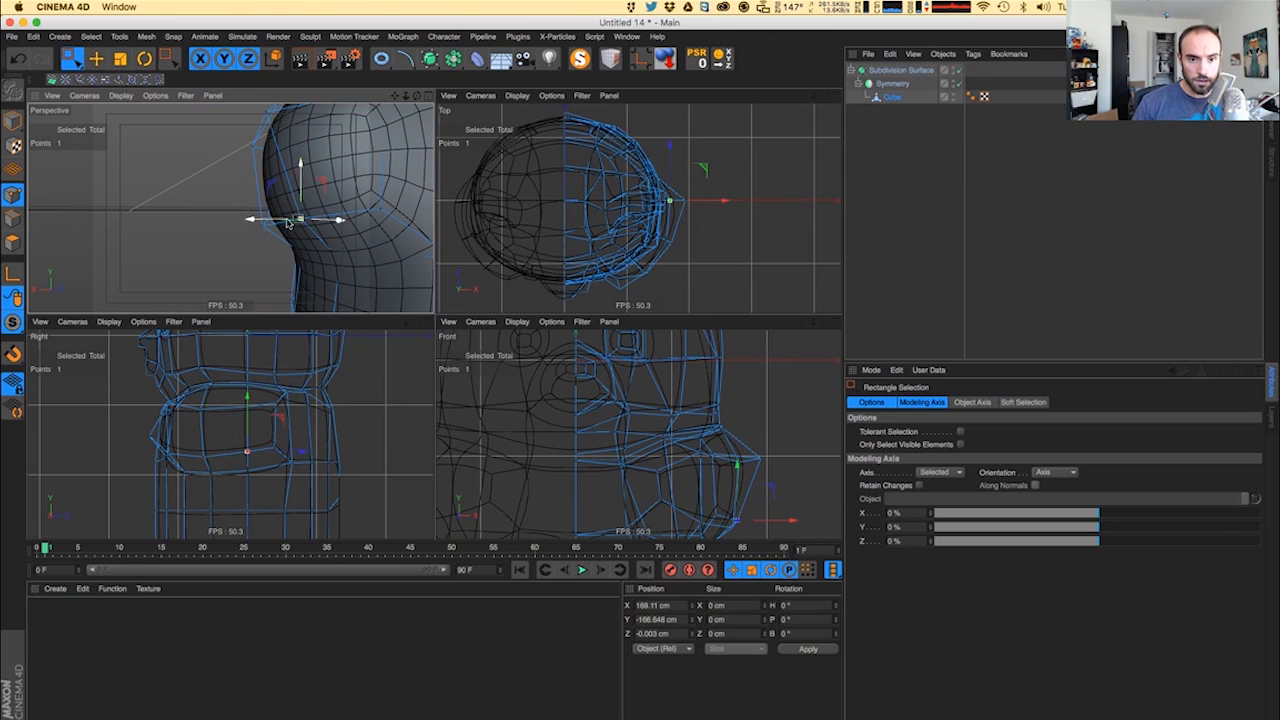
pyautogui.moveTo(366, 195); pyautogui.dragTo(398, 224)
# - Adjust the upper rear side point of the arm to about X 169 cm, Y -97 cm and Z 41 cm
pyautogui.keyDown('alt'); pyautogui.moveTo(300, 218); pyautogui.dragTo(240, 226); pyautogui.keyUp('alt')
pyautogui.keyDown('alt'); pyautogui.moveTo(200, 218); pyautogui.dragTo(335, 230); pyautogui.keyUp('alt')
pyautogui.moveTo(290, 191); pyautogui.dragTo(299, 192)
pyautogui.moveTo(302, 204)
pyautogui.keyDown('alt'); pyautogui.mouseDown()
pyautogui.moveTo(394, 223)
pyautogui.moveTo(283, 204)
pyautogui.moveTo(271, 190)
pyautogui.moveTo(252, 197)
pyautogui.moveTo(354, 194)
pyautogui.moveTo(240, 203)
pyautogui.moveTo(307, 206)
pyautogui.mouseUp(); pyautogui.keyUp('alt')
pyautogui.click(279, 193)
pyautogui.click(296, 181)
# - Render a front preview of the whole bear and compare its arms with the reference photos
pyautogui.press('super+r')
pyautogui.keyDown('alt'); pyautogui.moveTo(309, 134); pyautogui.dragTo(277, 196); pyautogui.keyUp('alt')
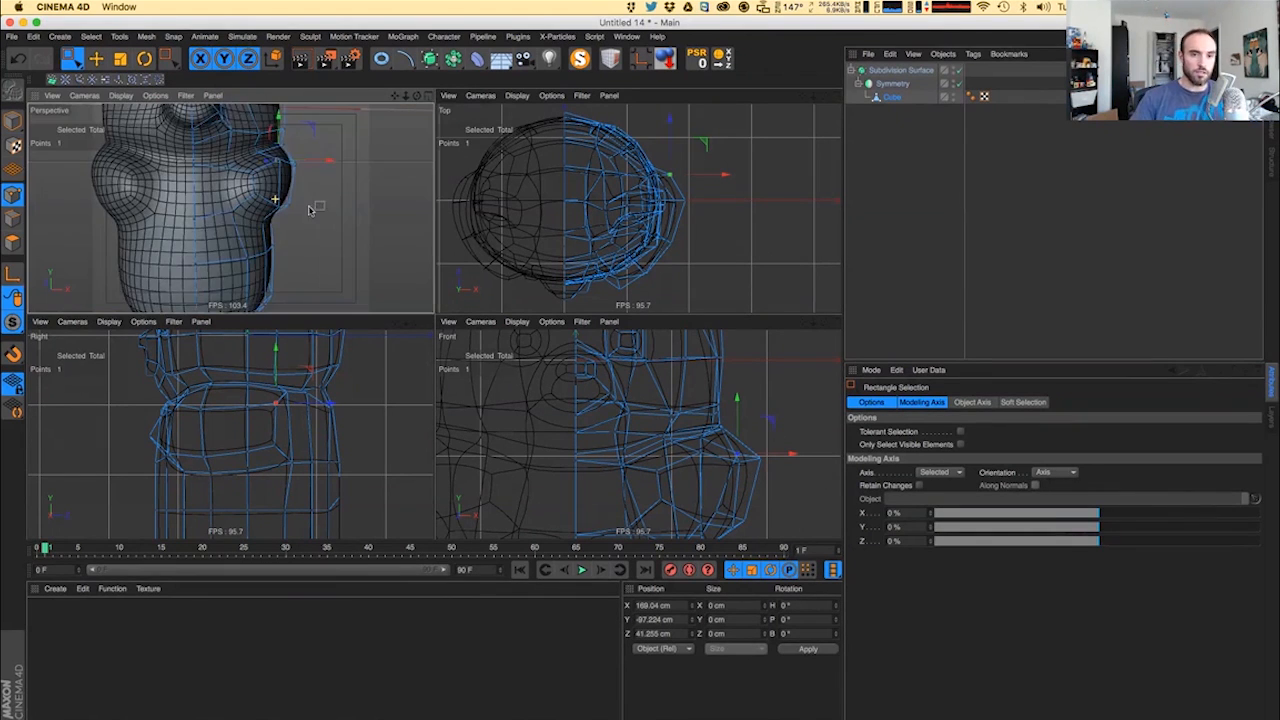
pyautogui.scroll(-3, 264, 212)
pyautogui.press('super+r')
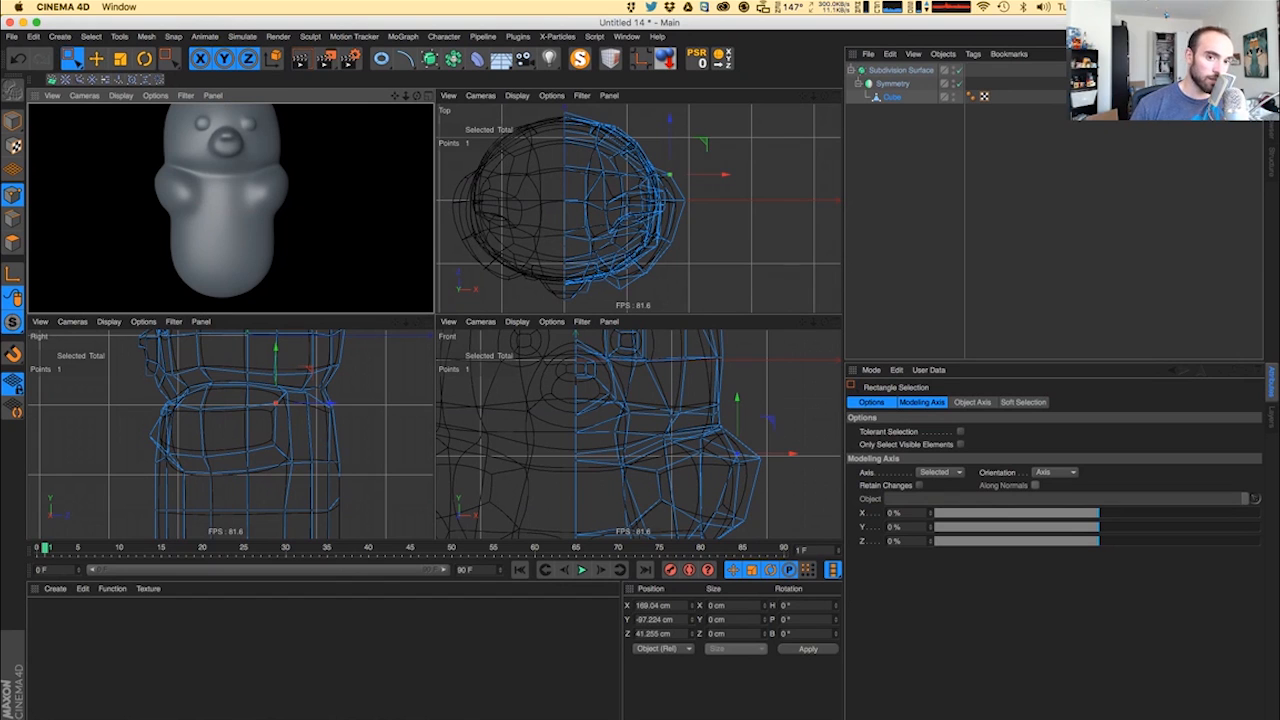
pyautogui.moveTo(0, 268); pyautogui.dragTo(0, 312)
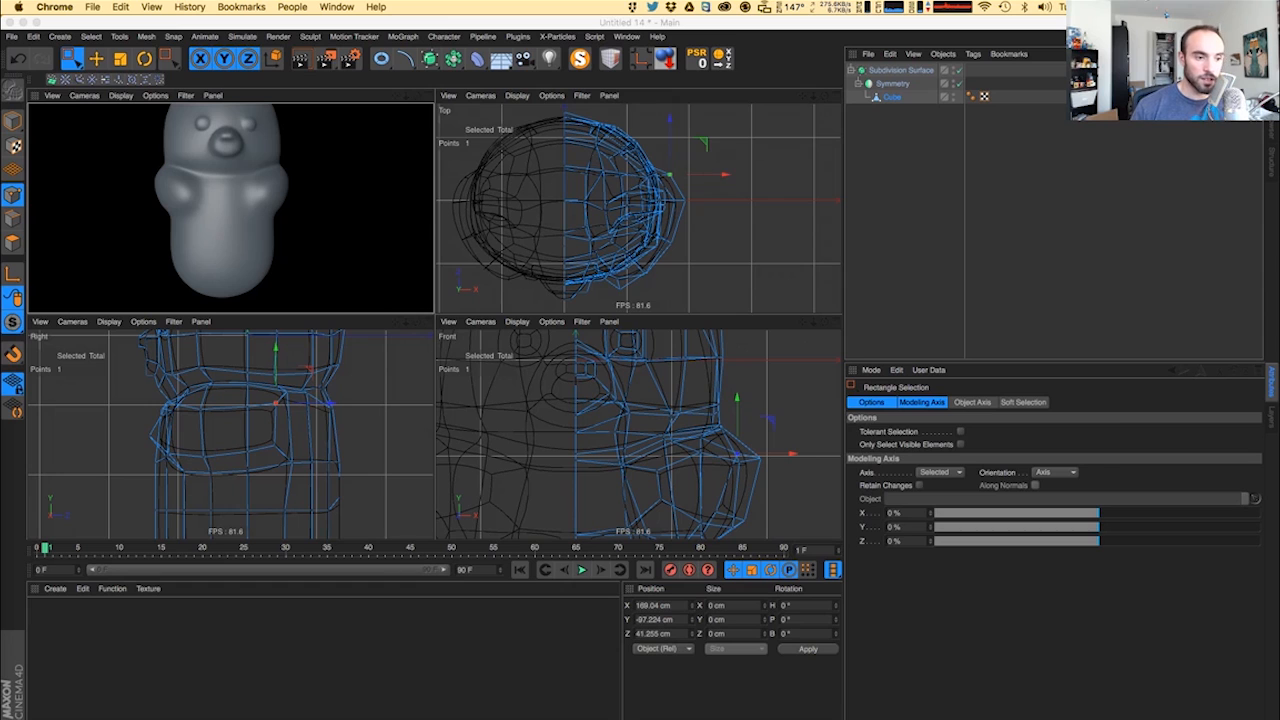
pyautogui.keyDown('alt'); pyautogui.moveTo(341, 204); pyautogui.dragTo(298, 228); pyautogui.keyUp('alt')
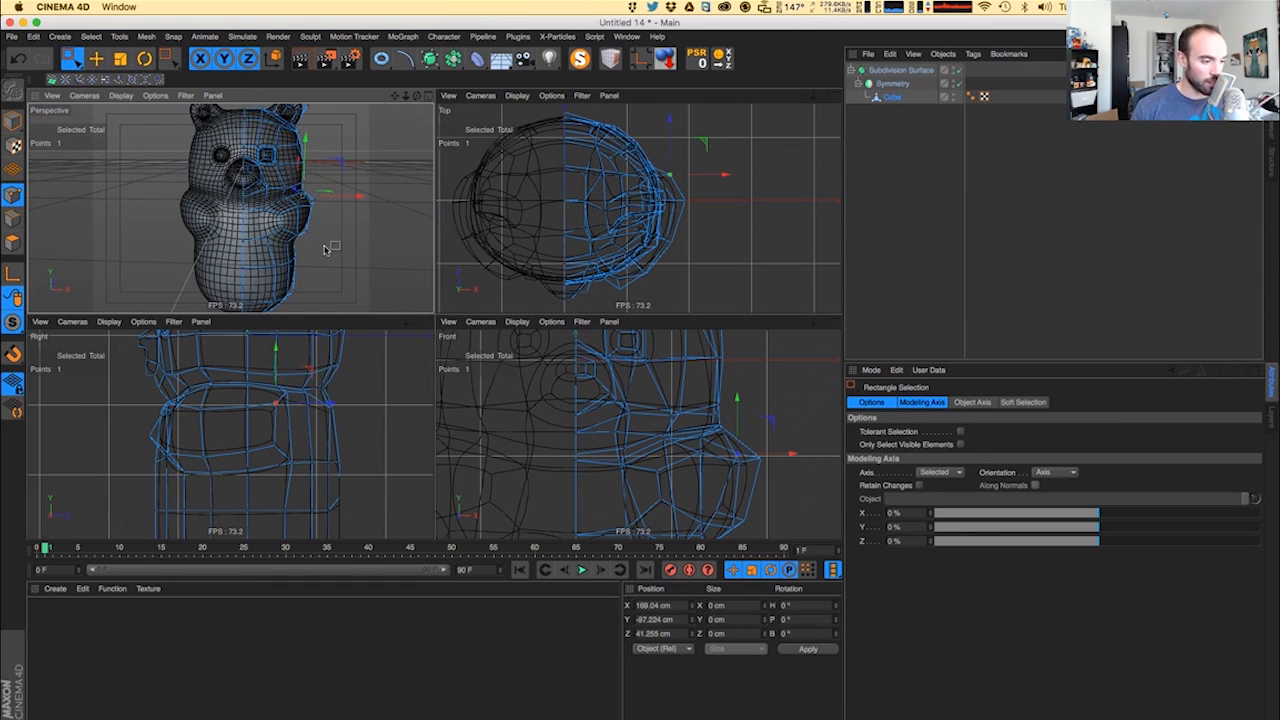
# - Select the arm's upper outer front point and examine the arm from the front and the side
pyautogui.keyDown('alt'); pyautogui.moveTo(325, 249); pyautogui.dragTo(323, 175); pyautogui.keyUp('alt')
pyautogui.click(321, 213)
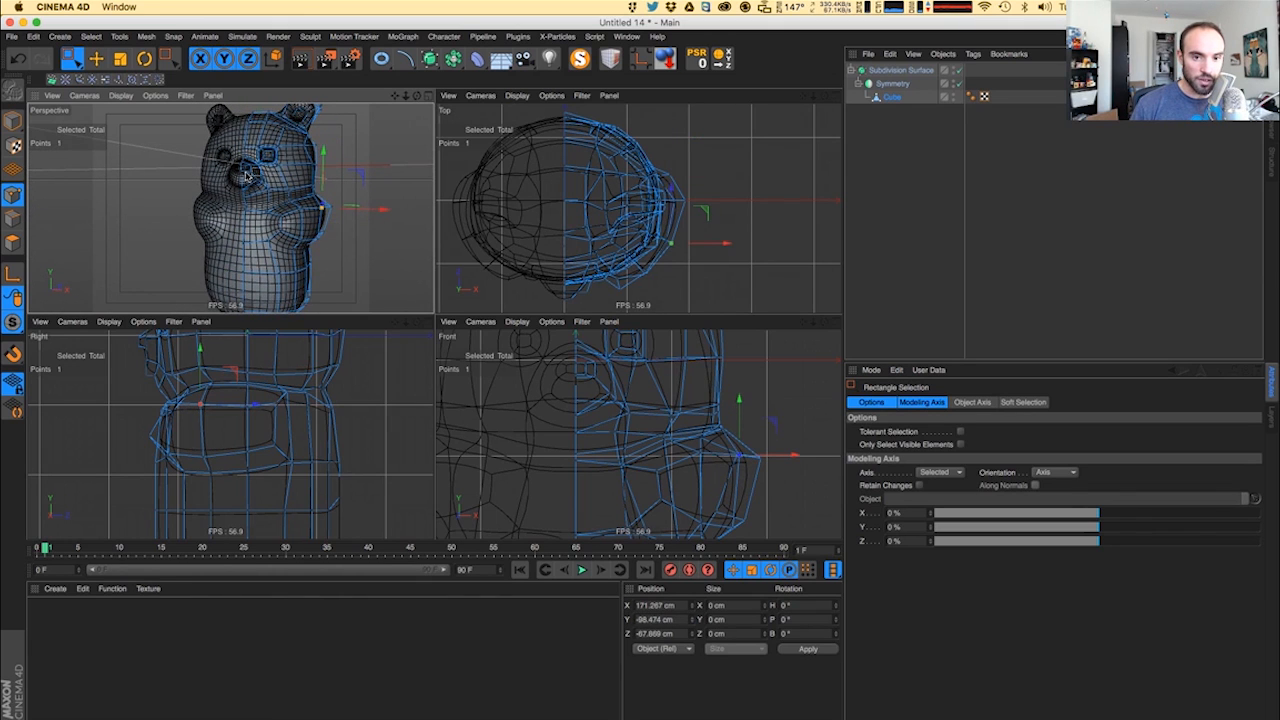
pyautogui.keyDown('alt'); pyautogui.moveTo(287, 215); pyautogui.dragTo(244, 202, button='middle'); pyautogui.keyUp('alt')
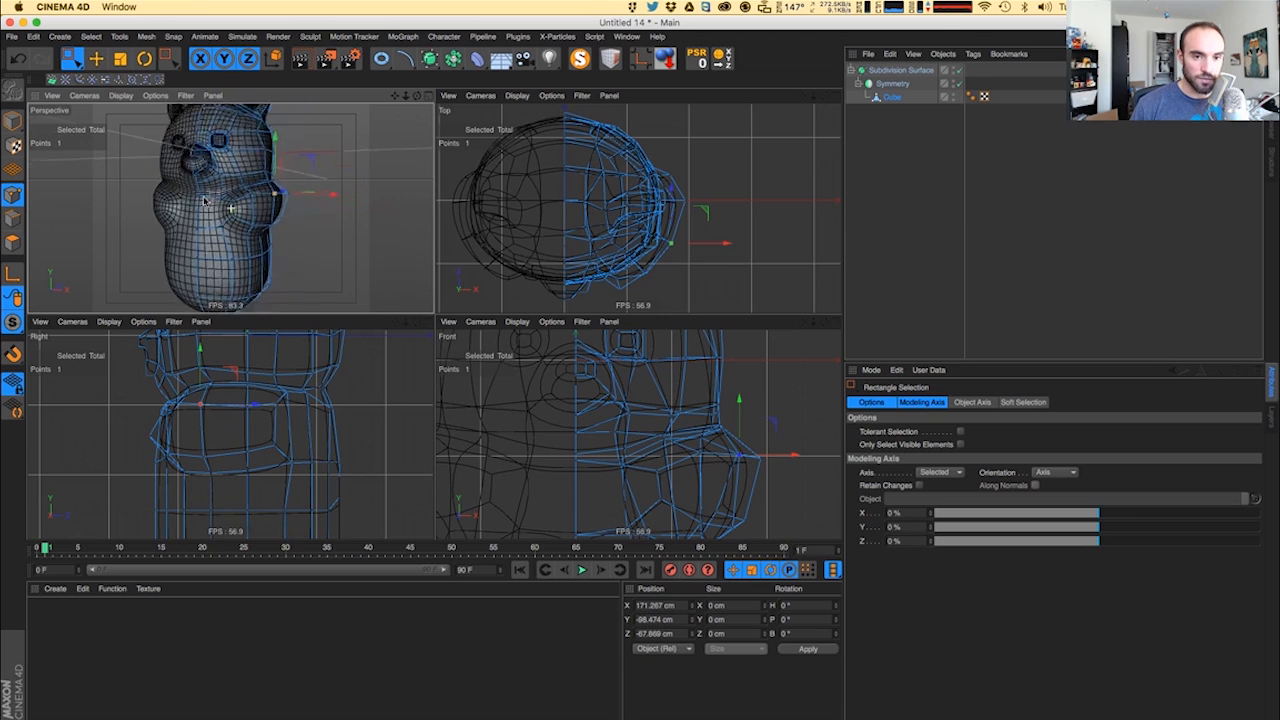
pyautogui.keyDown('alt'); pyautogui.moveTo(244, 202); pyautogui.dragTo(160, 206); pyautogui.keyUp('alt')
pyautogui.keyDown('alt'); pyautogui.moveTo(235, 205); pyautogui.dragTo(300, 212, button='right'); pyautogui.keyUp('alt')
pyautogui.keyDown('alt'); pyautogui.moveTo(253, 244); pyautogui.dragTo(301, 233); pyautogui.keyUp('alt')
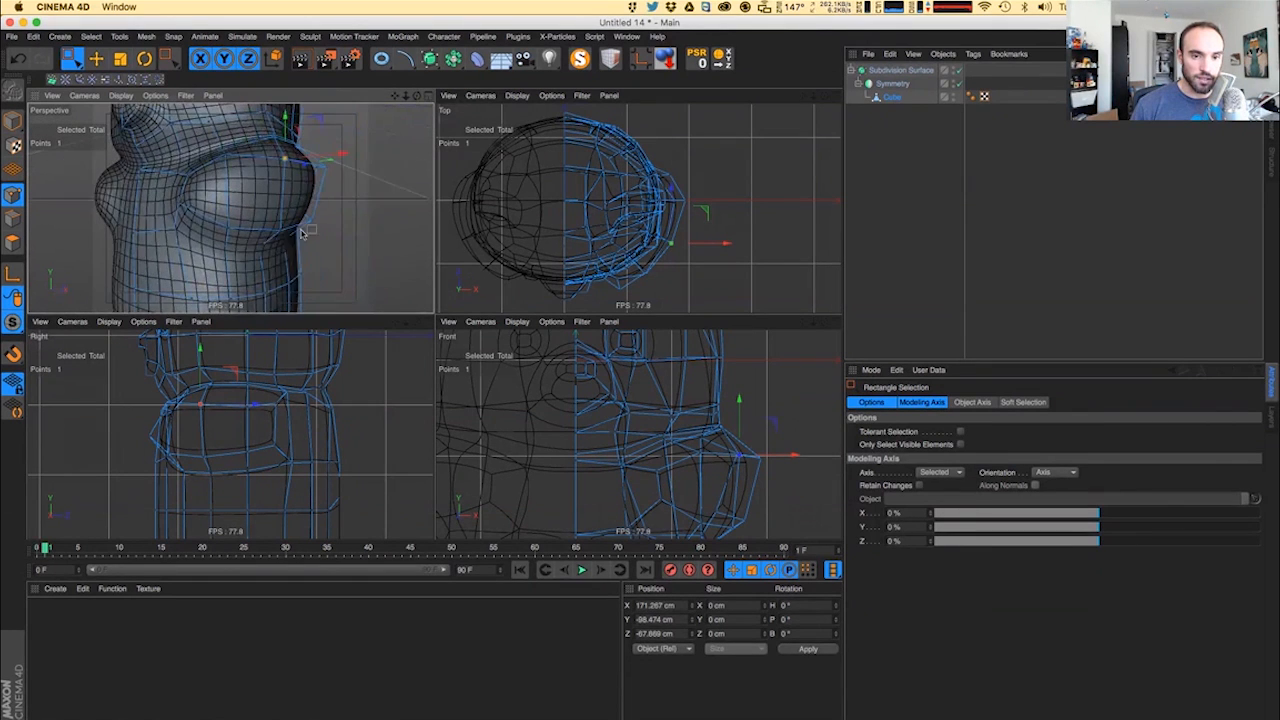
# - Pull the arm's upper side point in toward the body and select the crease point above the arm's inner edge
pyautogui.moveTo(228, 196)
pyautogui.keyDown('alt'); pyautogui.mouseDown()
pyautogui.moveTo(336, 175)
pyautogui.moveTo(300, 185)
pyautogui.moveTo(302, 148)
pyautogui.moveTo(252, 142)
pyautogui.moveTo(257, 162)
pyautogui.moveTo(233, 140)
pyautogui.moveTo(225, 175)
pyautogui.mouseUp(); pyautogui.keyUp('alt')
pyautogui.click(294, 170)
pyautogui.click(282, 162)
pyautogui.press('space')
pyautogui.click(213, 146)
pyautogui.scroll(-5, 194, 203)
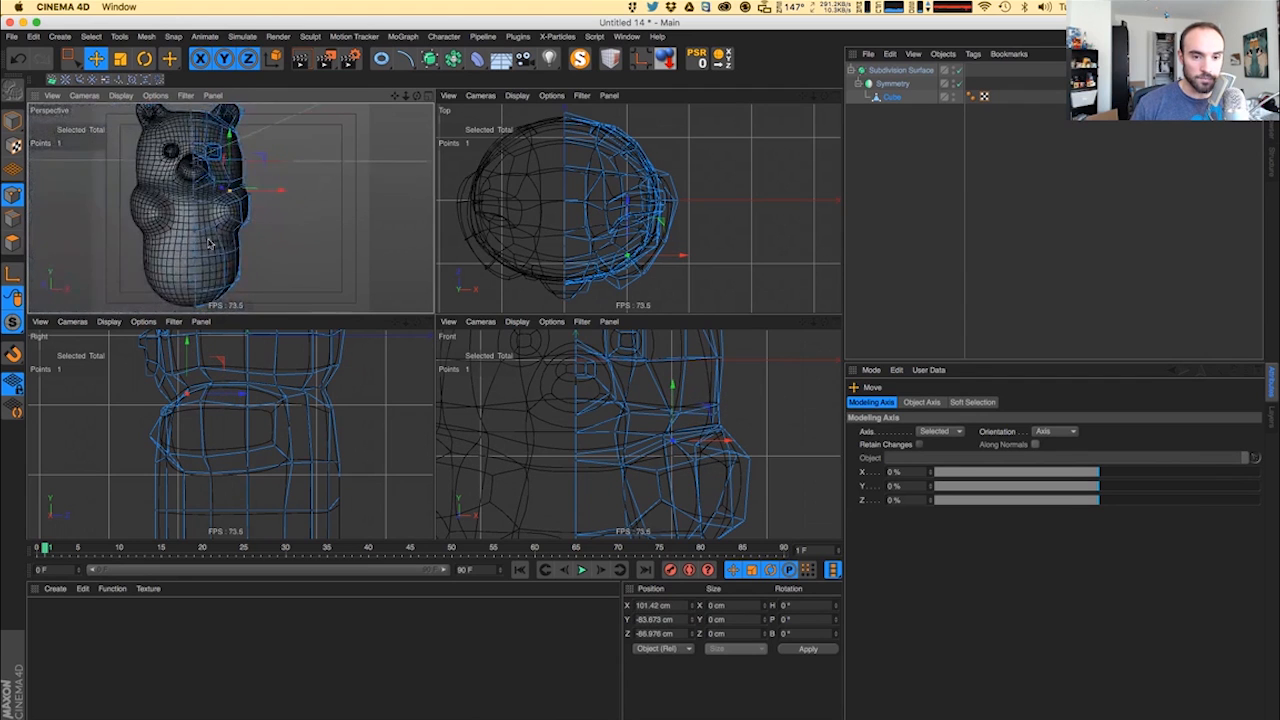
# - Lower the row of lower arm points to about Y -189 cm and the row of upper arm points to about Y -119 cm
pyautogui.press('space')
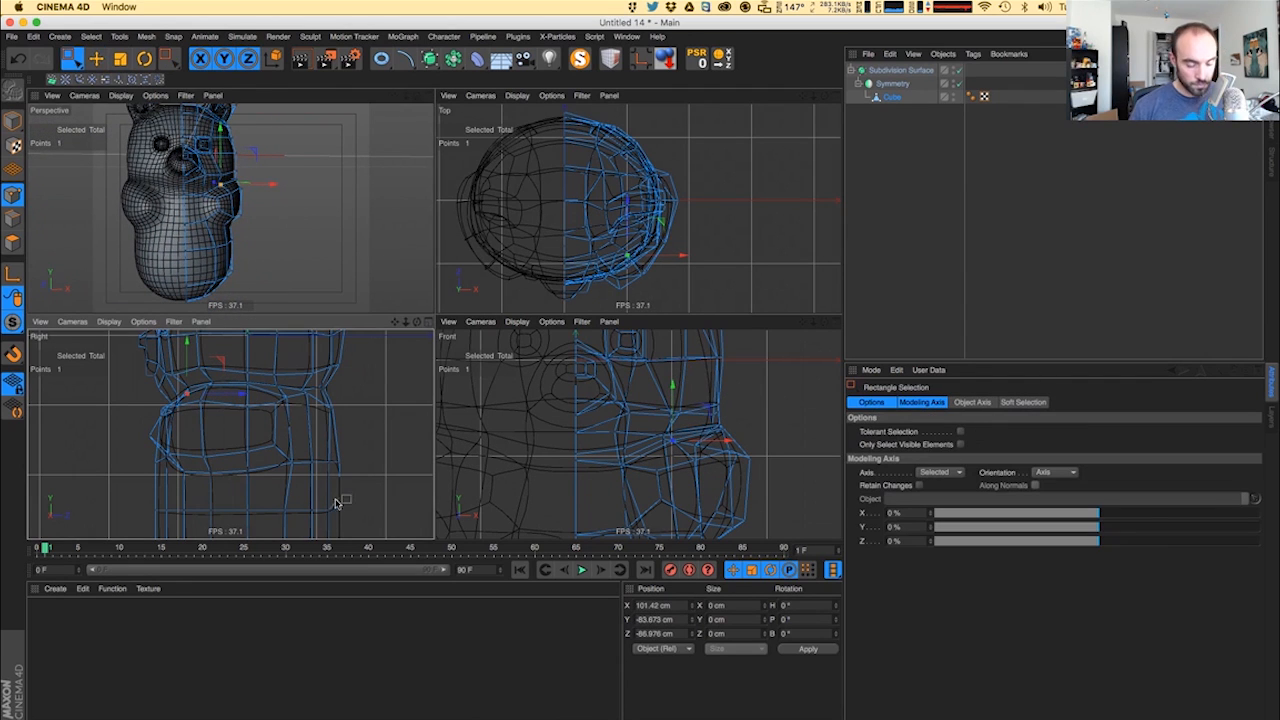
pyautogui.moveTo(125, 444); pyautogui.dragTo(223, 471)
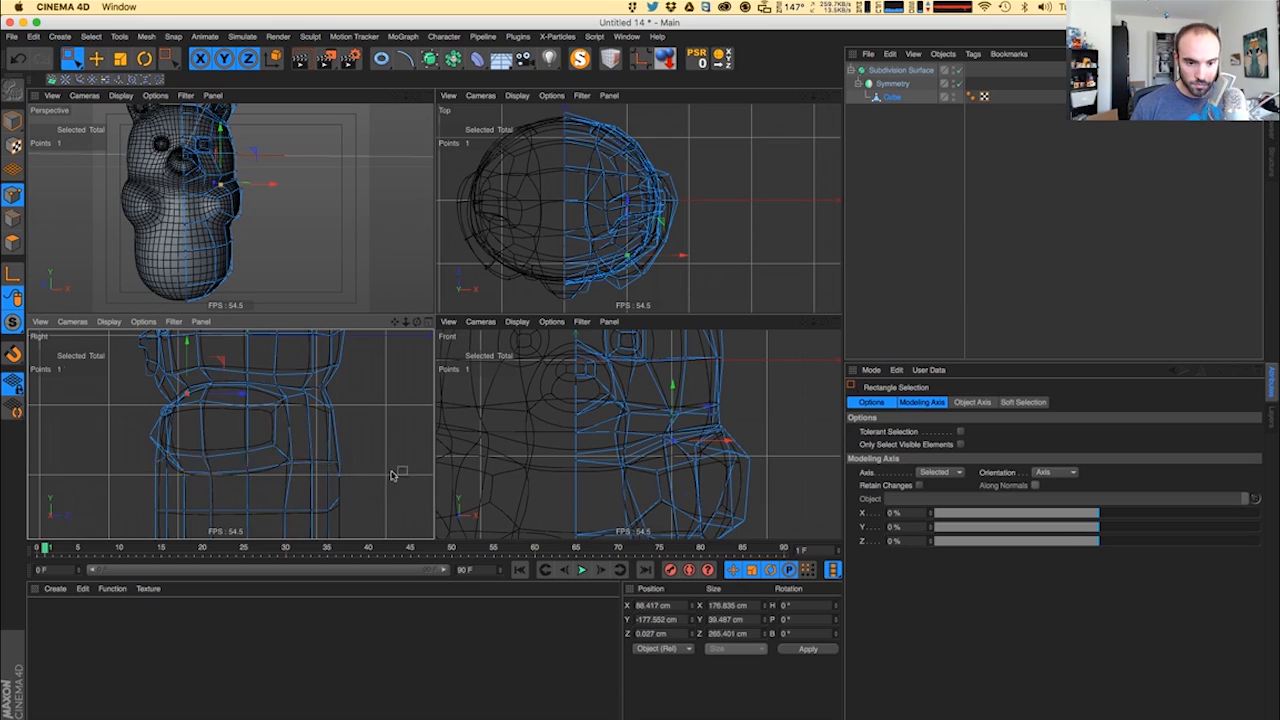
pyautogui.moveTo(247, 420); pyautogui.dragTo(247, 423)
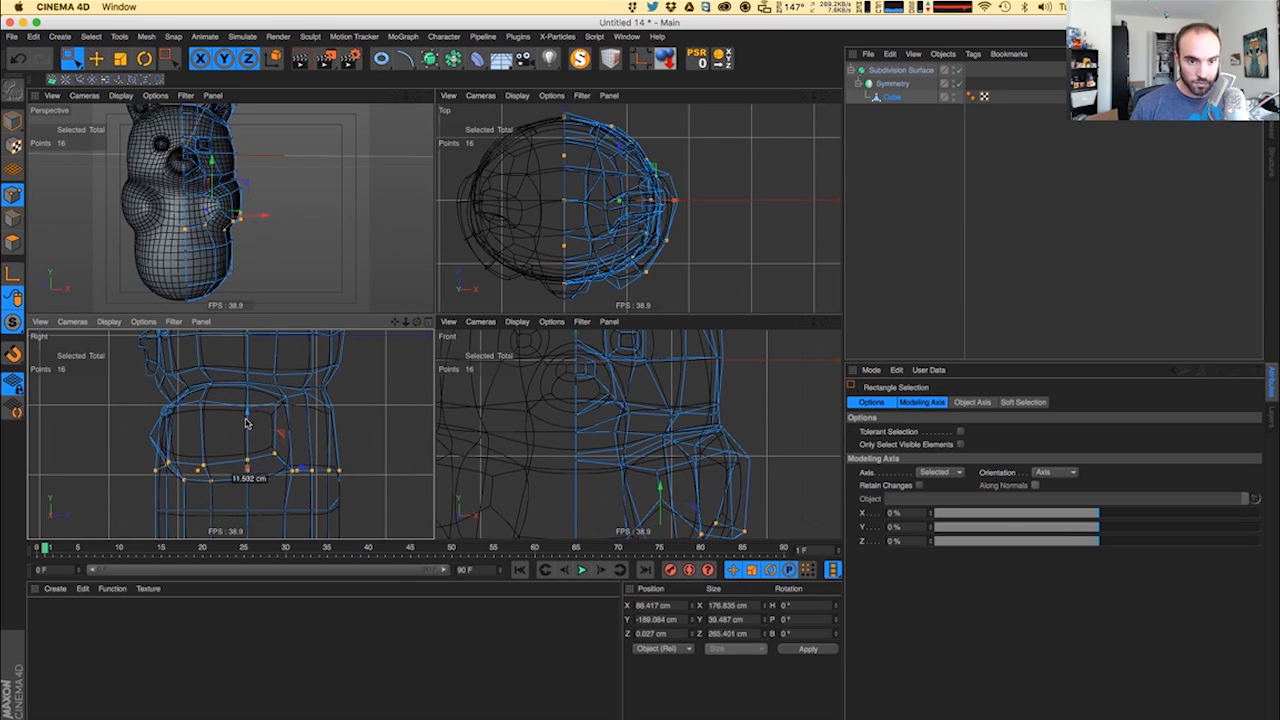
pyautogui.moveTo(126, 400); pyautogui.dragTo(304, 428)
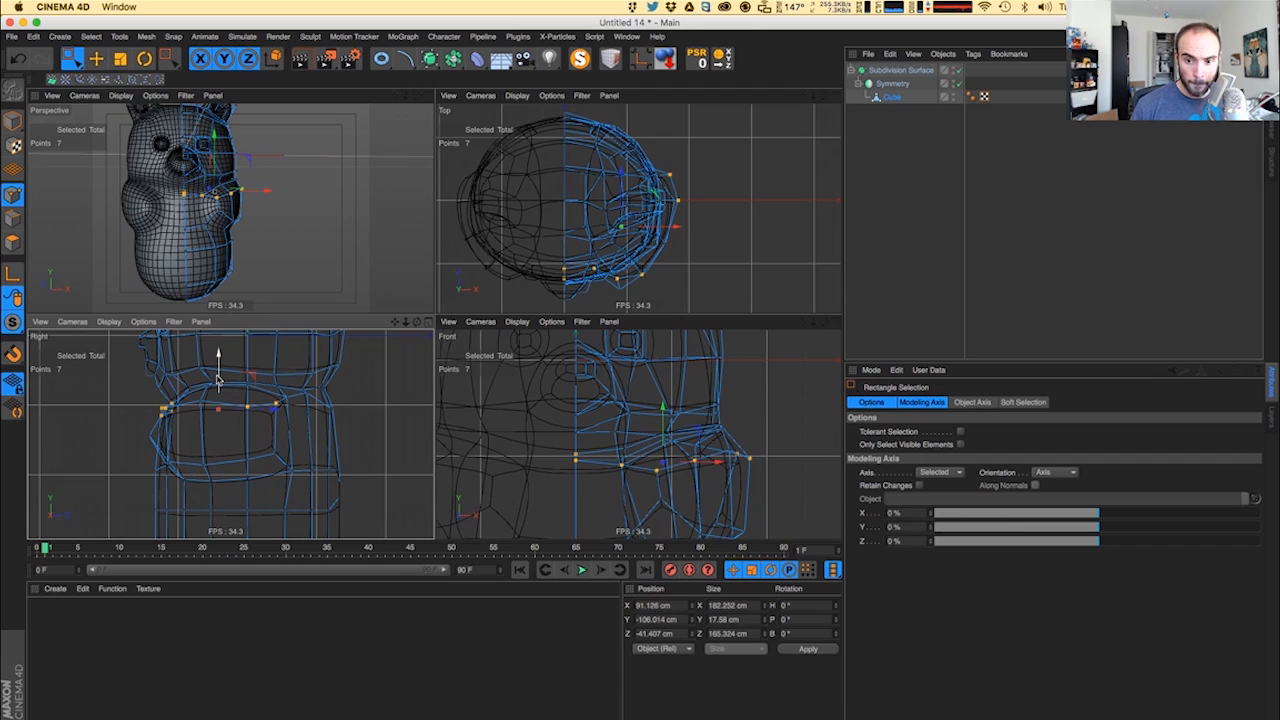
pyautogui.moveTo(217, 378); pyautogui.dragTo(225, 388)
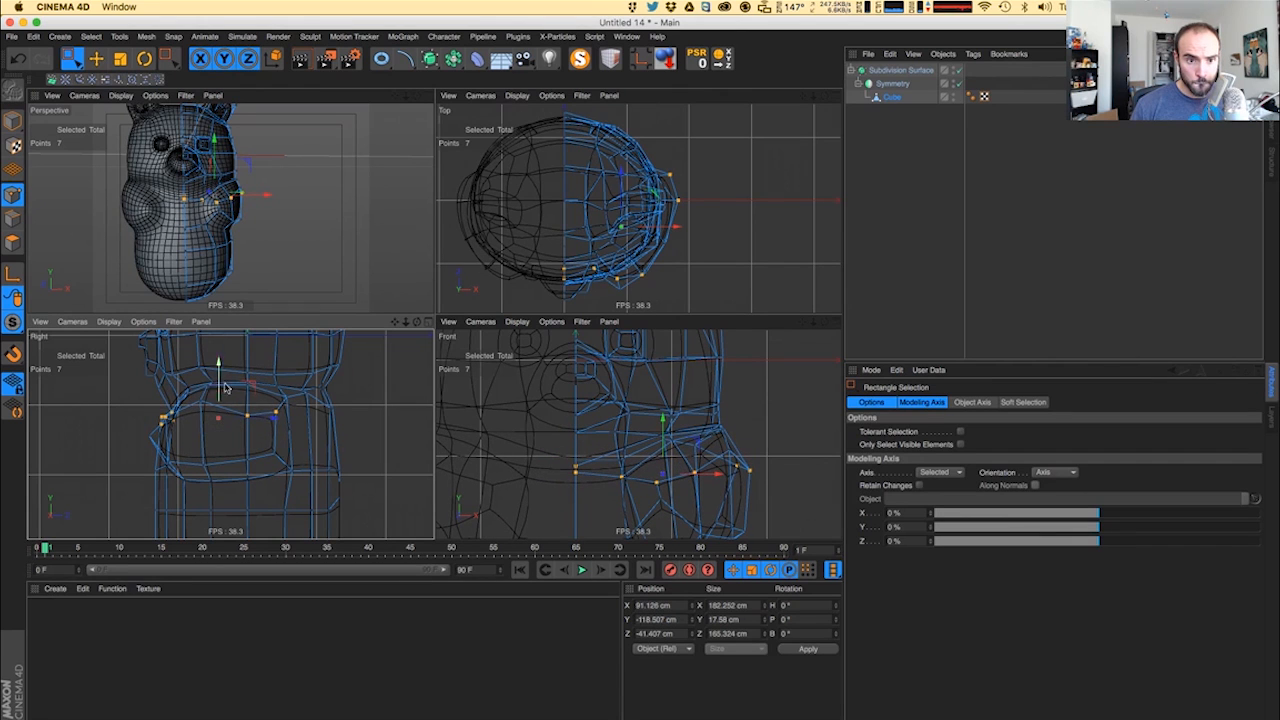
# - Lower the front shoulder point above the arm to about Y -87 cm
pyautogui.click(208, 388)
pyautogui.scroll(5, 208, 388)
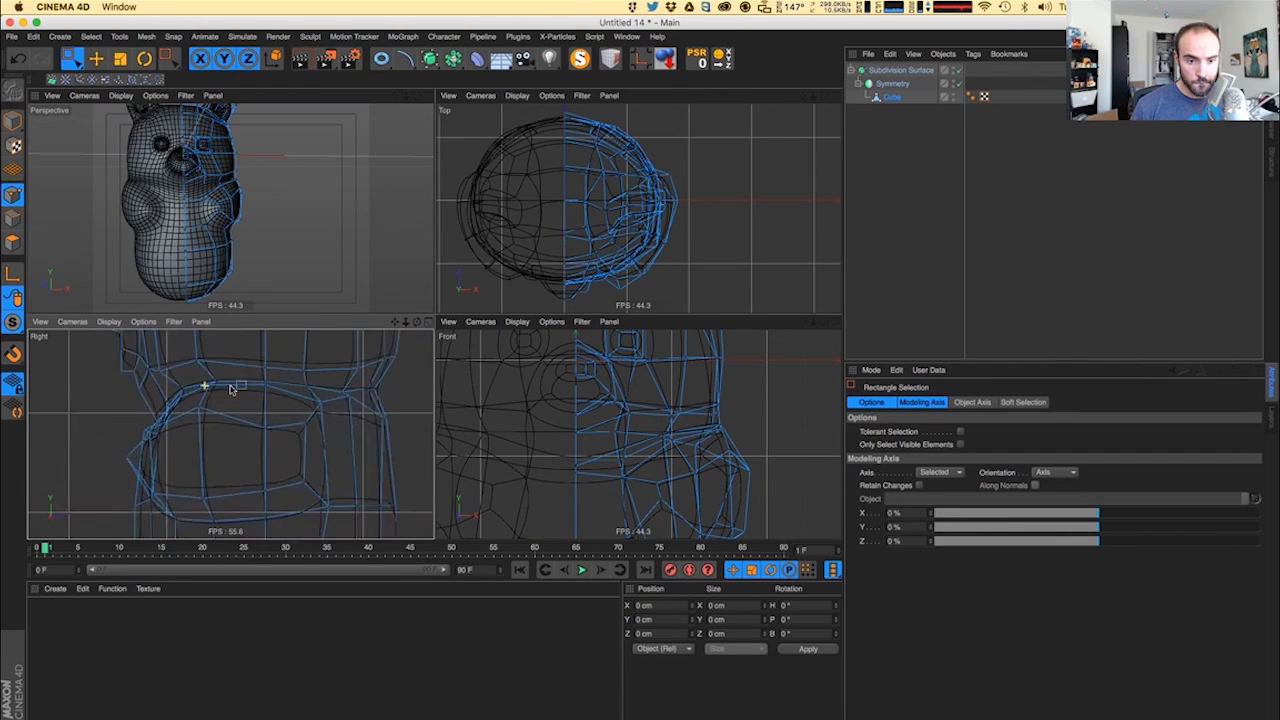
pyautogui.moveTo(211, 364); pyautogui.dragTo(209, 384)
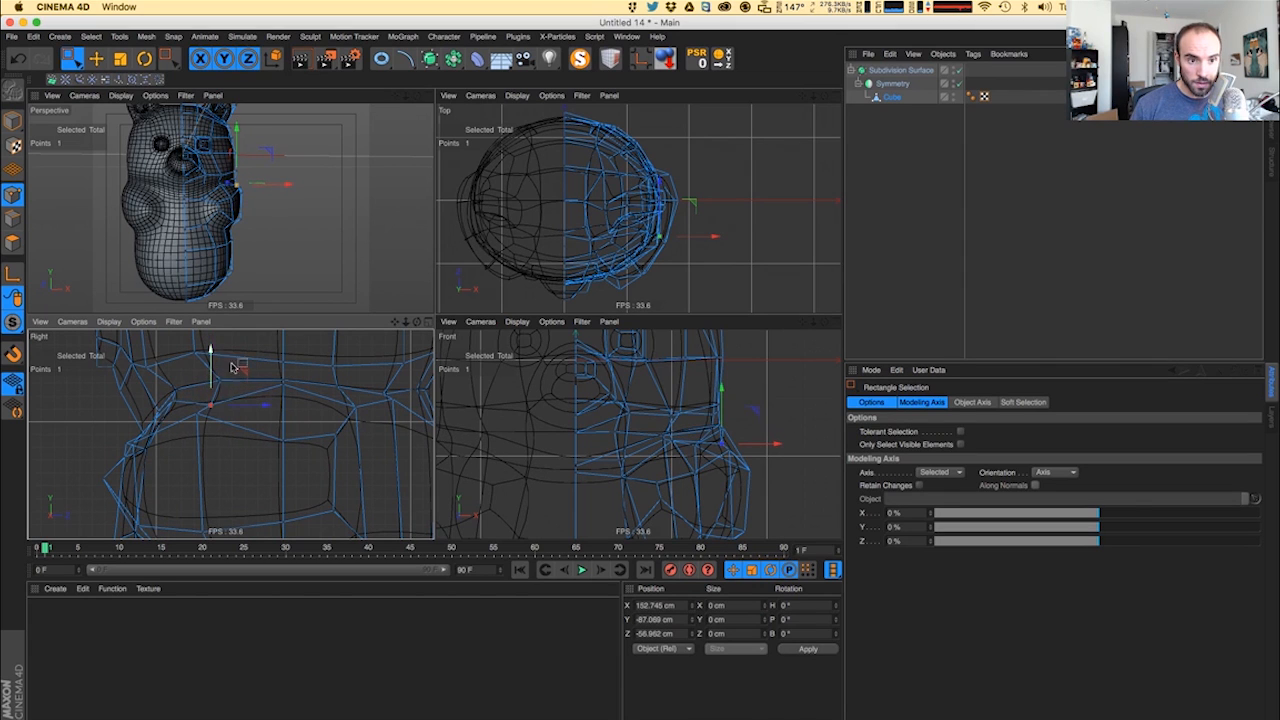
# - Render previews of the bear from the front to check the lowered arms
pyautogui.press('super+r')
pyautogui.press('super+r')
pyautogui.keyDown('alt'); pyautogui.moveTo(228, 201); pyautogui.dragTo(250, 198); pyautogui.keyUp('alt')
pyautogui.press('super+r')
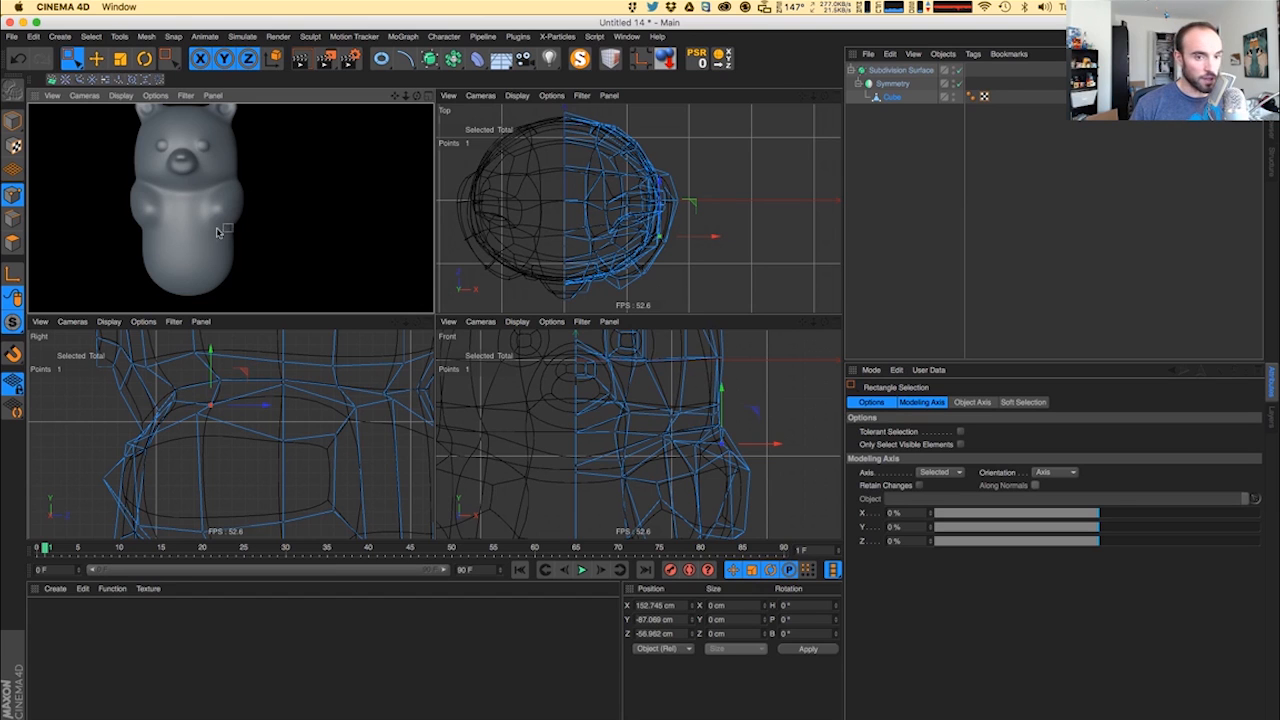
pyautogui.scroll(5, 214, 216)
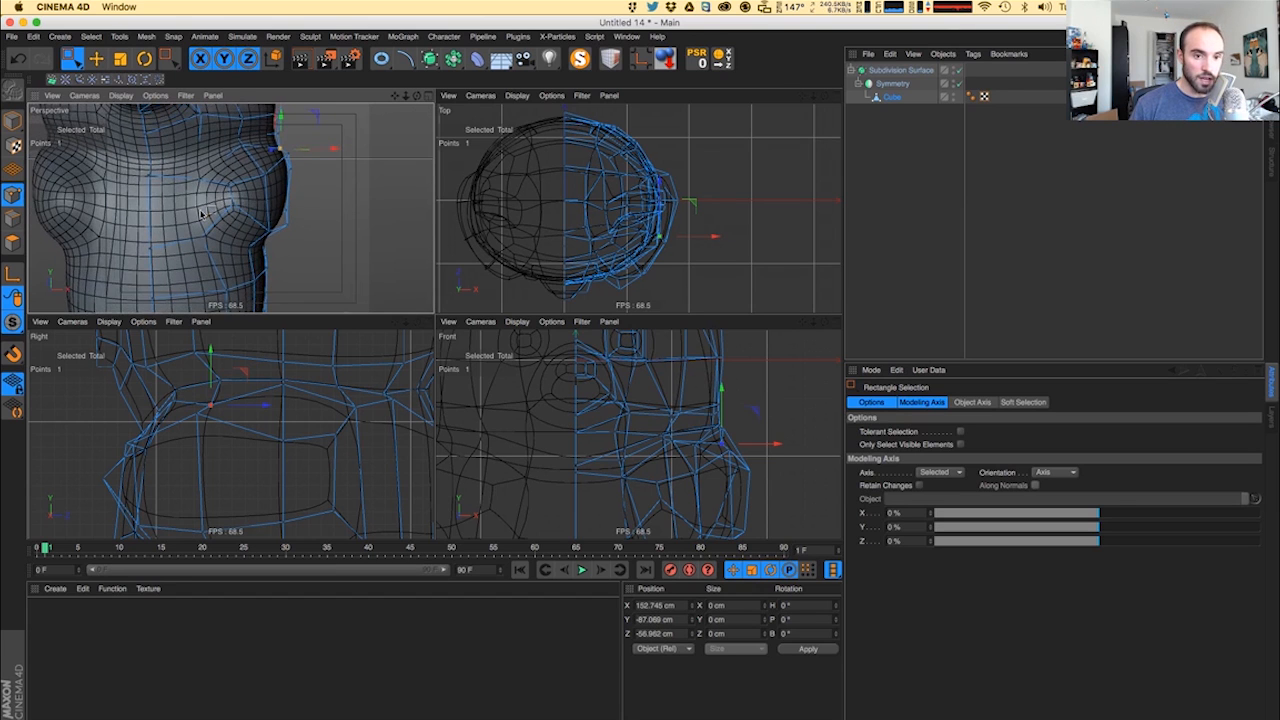
# - Pull the arm's upper front point forward and outward to about X 124 cm, Y -117 cm and Z -118 cm
pyautogui.moveTo(204, 196); pyautogui.dragTo(208, 198)
pyautogui.keyDown('alt'); pyautogui.moveTo(208, 196); pyautogui.dragTo(262, 183); pyautogui.keyUp('alt')
pyautogui.press('e')
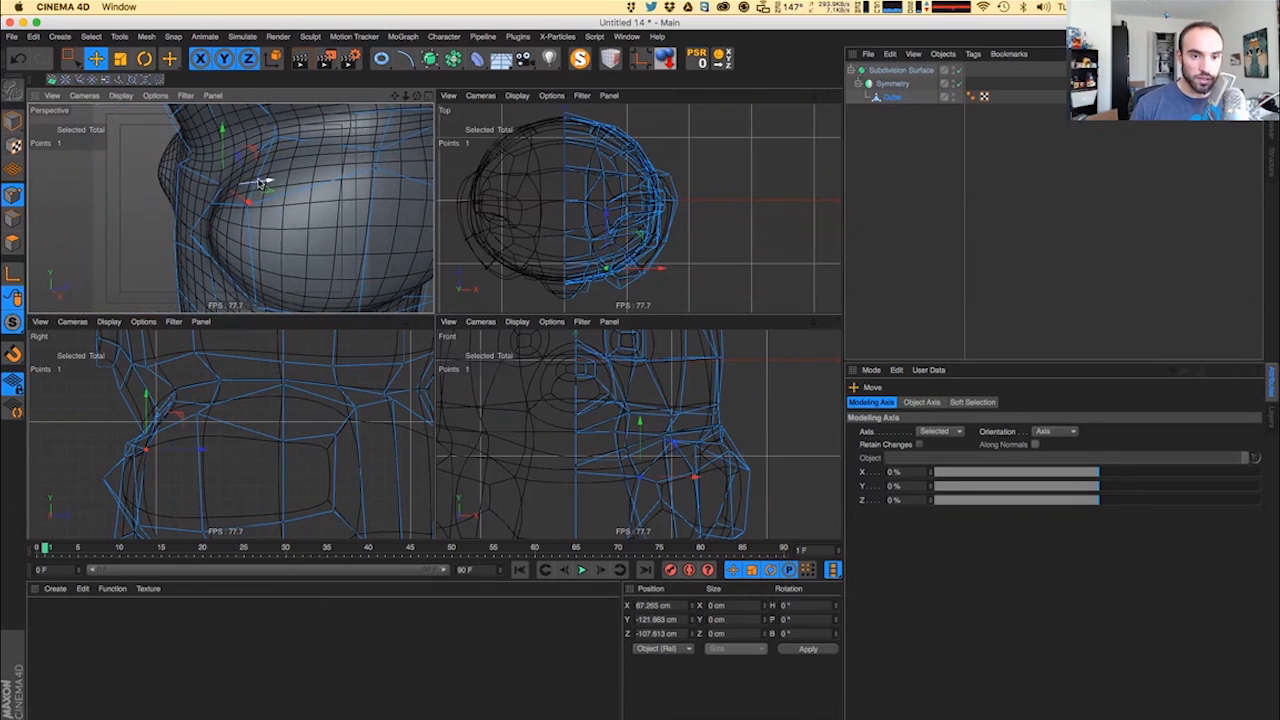
pyautogui.scroll(5, 580, 265)
pyautogui.keyDown('alt'); pyautogui.moveTo(620, 262); pyautogui.dragTo(628, 208, button='middle'); pyautogui.keyUp('alt')
pyautogui.moveTo(683, 204); pyautogui.dragTo(699, 223)
pyautogui.keyDown('alt'); pyautogui.moveTo(207, 203); pyautogui.dragTo(254, 227); pyautogui.keyUp('alt')
pyautogui.moveTo(254, 227)
pyautogui.keyDown('alt'); pyautogui.mouseDown()
pyautogui.moveTo(194, 214)
pyautogui.moveTo(256, 235)
pyautogui.moveTo(296, 203)
pyautogui.moveTo(235, 222)
pyautogui.mouseUp(); pyautogui.keyUp('alt')
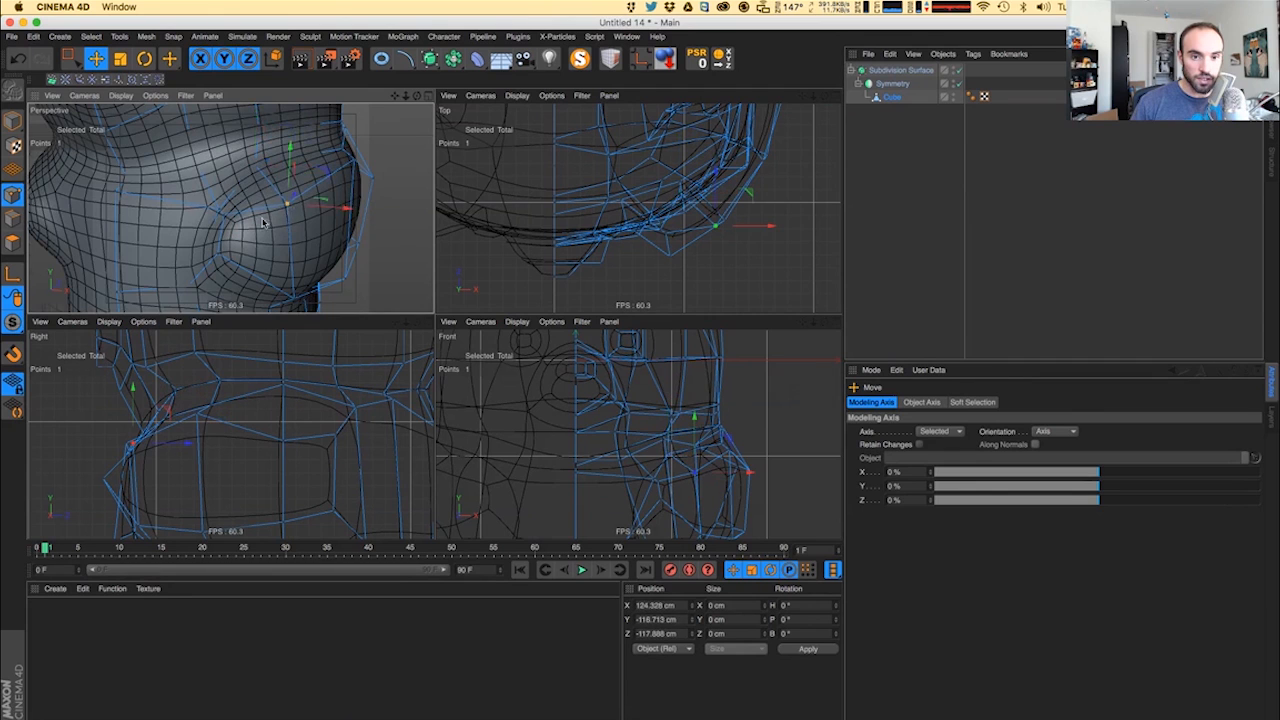
# - Reposition the chest point above the arm's front to about X 97 cm, Y -104 cm and Z -106 cm, and render a preview
pyautogui.keyDown('alt'); pyautogui.moveTo(263, 223); pyautogui.dragTo(215, 190); pyautogui.keyUp('alt')
pyautogui.click(252, 175)
pyautogui.moveTo(308, 181); pyautogui.dragTo(198, 192)
pyautogui.moveTo(295, 138); pyautogui.dragTo(283, 156)
pyautogui.keyDown('alt'); pyautogui.moveTo(235, 207); pyautogui.dragTo(400, 195); pyautogui.keyUp('alt')
pyautogui.keyDown('alt'); pyautogui.moveTo(400, 195); pyautogui.dragTo(262, 125, button='right'); pyautogui.keyUp('alt')
pyautogui.press('super+r')
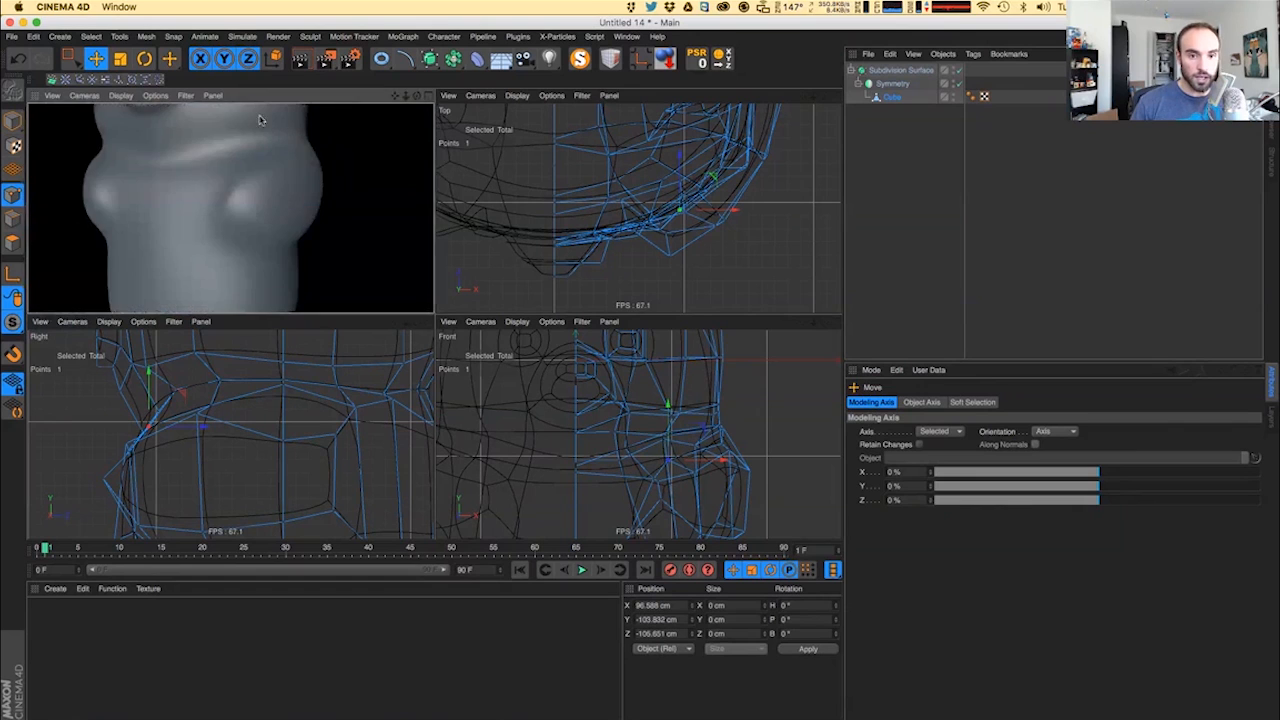
# - Pull the arm's inner front tip point forward to about X 92 cm, Y -155 cm and Z -150 cm
pyautogui.moveTo(238, 222); pyautogui.dragTo(239, 191)
pyautogui.press('super+r')
pyautogui.keyDown('alt'); pyautogui.moveTo(186, 237); pyautogui.dragTo(156, 240); pyautogui.keyUp('alt')
pyautogui.click(219, 209)
pyautogui.click(221, 205)
pyautogui.moveTo(232, 205); pyautogui.dragTo(340, 217)
pyautogui.moveTo(246, 178); pyautogui.dragTo(264, 210)
# - Raise the body point just below the arm's front and render a preview
pyautogui.click(256, 244)
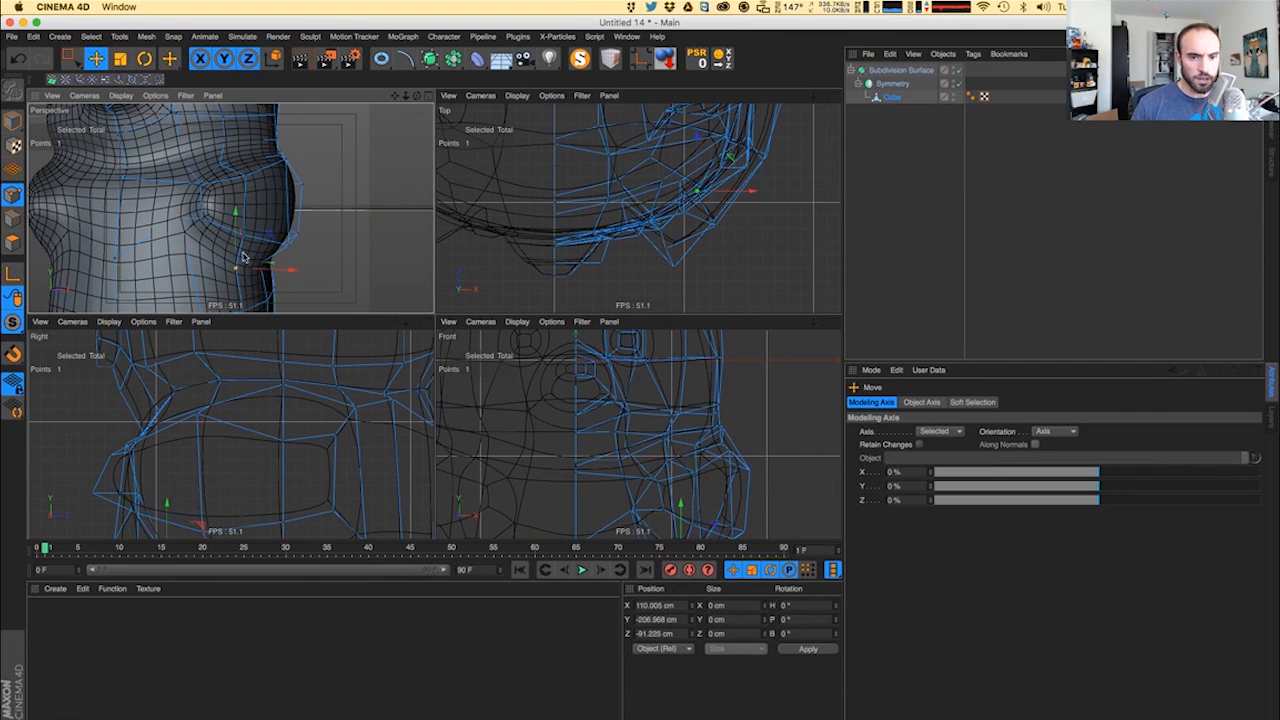
pyautogui.moveTo(243, 257); pyautogui.dragTo(240, 230)
pyautogui.keyDown('alt'); pyautogui.moveTo(236, 228); pyautogui.dragTo(300, 225, button='right'); pyautogui.keyUp('alt')
pyautogui.press('super+r')
# - Lower the arm's front tip point to about Y -172 cm and place the chest point beside it at about X 66 cm and Y -165 cm
pyautogui.click(222, 220)
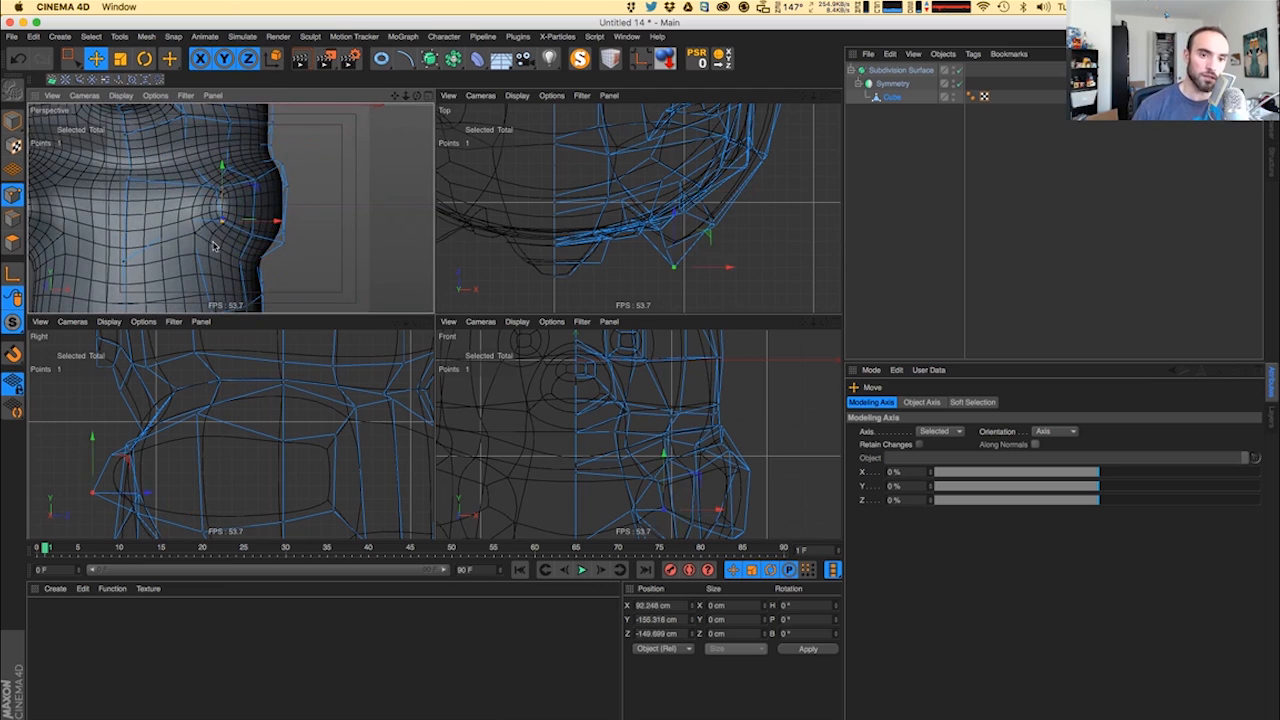
pyautogui.moveTo(213, 245)
pyautogui.mouseDown()
pyautogui.moveTo(218, 263)
pyautogui.moveTo(196, 236)
pyautogui.mouseUp()
pyautogui.press('super+r')
pyautogui.keyDown('alt'); pyautogui.moveTo(252, 257); pyautogui.dragTo(237, 245, button='right'); pyautogui.keyUp('alt')
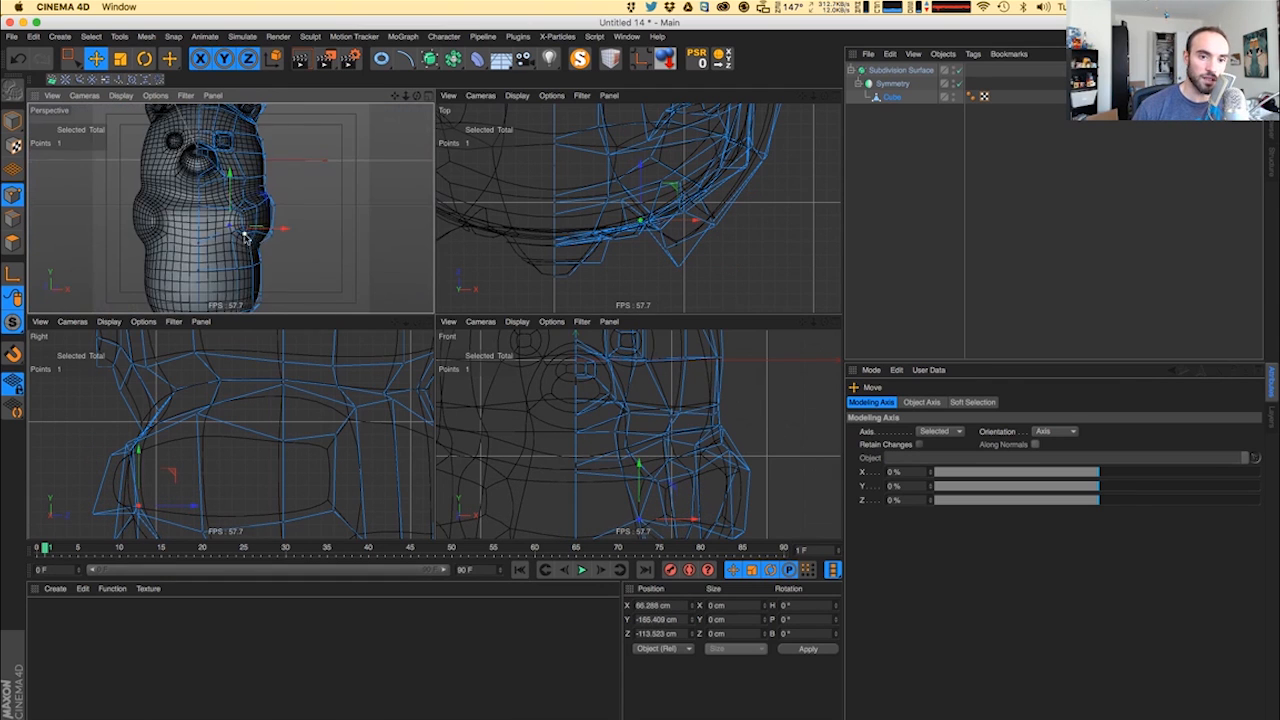
# - Move the arm's lower outer front point outward to about X 135 cm, Y -171 cm and Z -131 cm
pyautogui.keyDown('alt'); pyautogui.moveTo(245, 237); pyautogui.dragTo(226, 256); pyautogui.keyUp('alt')
pyautogui.click(255, 245)
pyautogui.click(257, 235)
pyautogui.moveTo(670, 272); pyautogui.dragTo(691, 292)
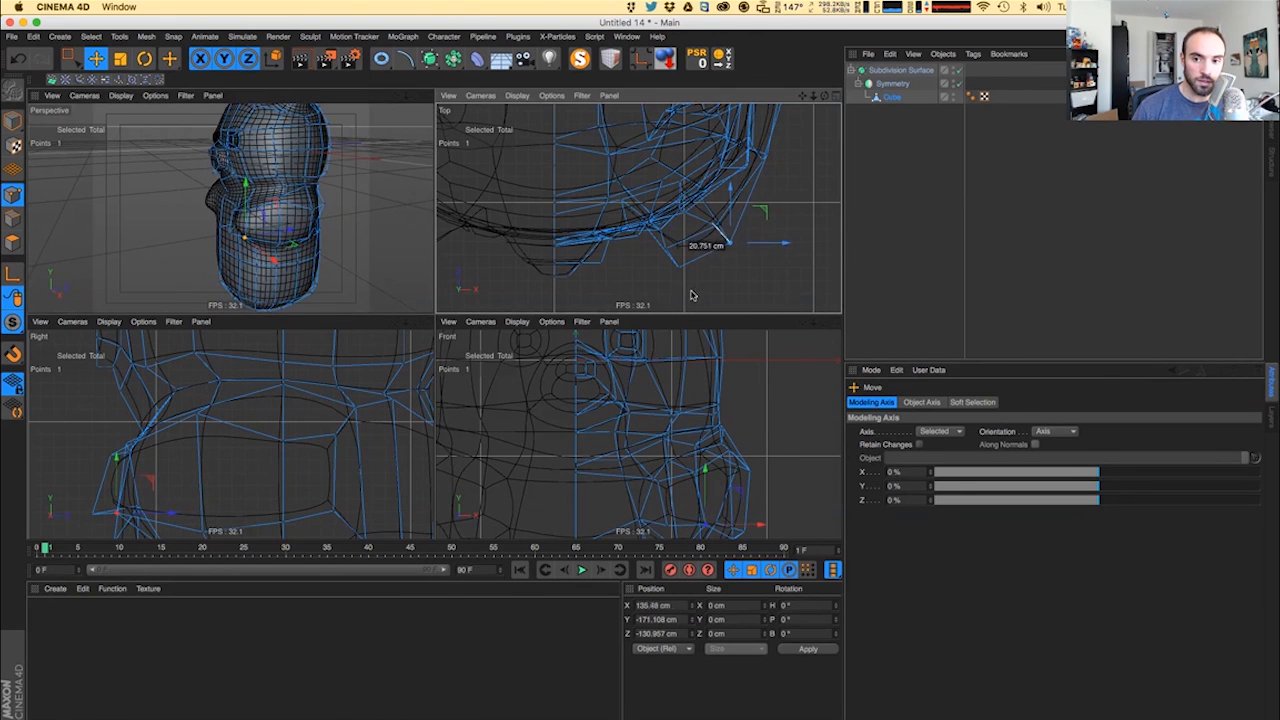
# - Shift the upper outer front point of the arm to about X 166 cm, Y -94 cm and Z -71 cm
pyautogui.click(768, 155)
pyautogui.moveTo(787, 175); pyautogui.dragTo(775, 195)
pyautogui.click(770, 158)
# - Render previews of the bear from the side and the front to check the arm shape
pyautogui.press('super+r')
pyautogui.keyDown('alt'); pyautogui.moveTo(280, 243); pyautogui.dragTo(351, 229); pyautogui.keyUp('alt')
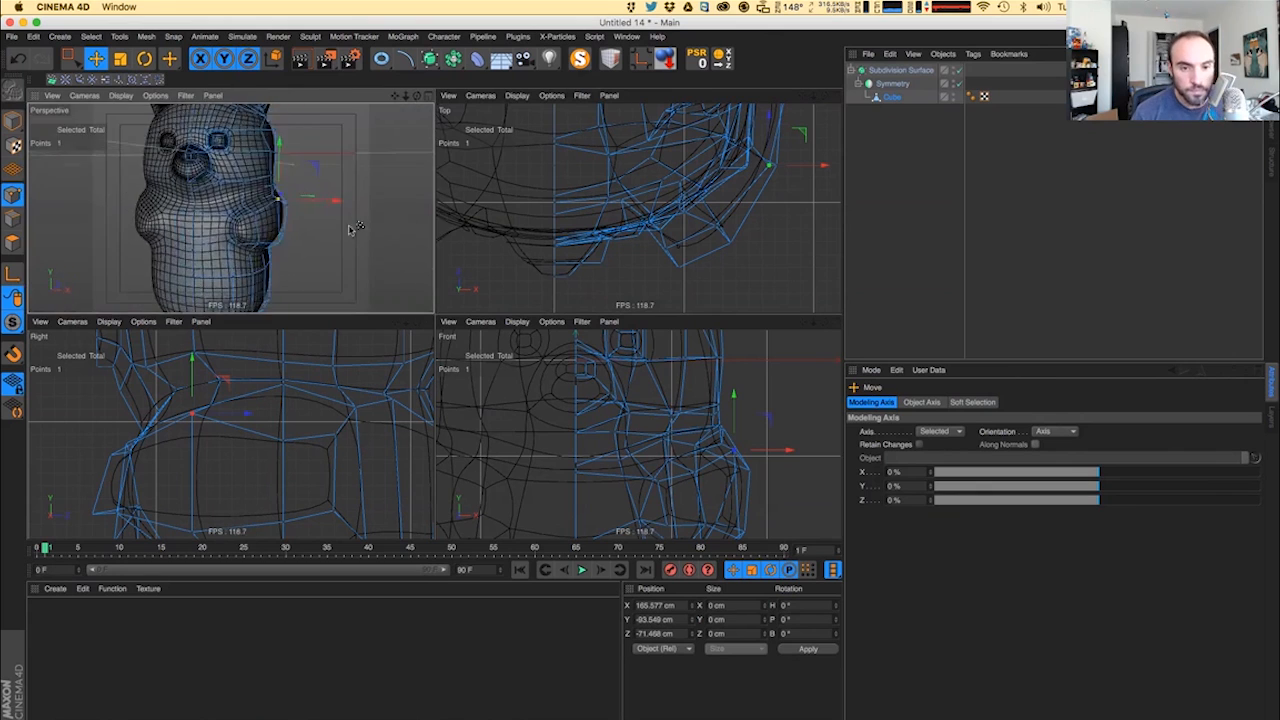
pyautogui.press('super+r')
pyautogui.keyDown('alt'); pyautogui.moveTo(246, 261); pyautogui.dragTo(263, 246); pyautogui.keyUp('alt')
pyautogui.press('super+r')
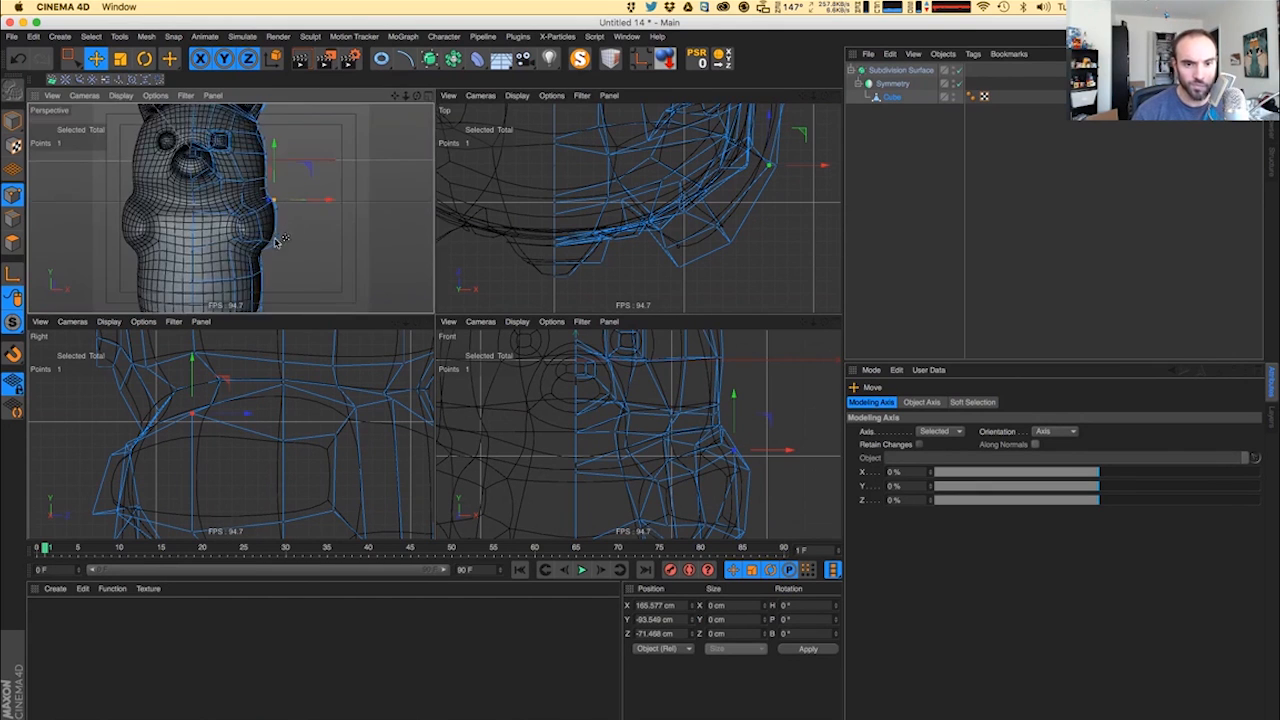
pyautogui.press('super+r')
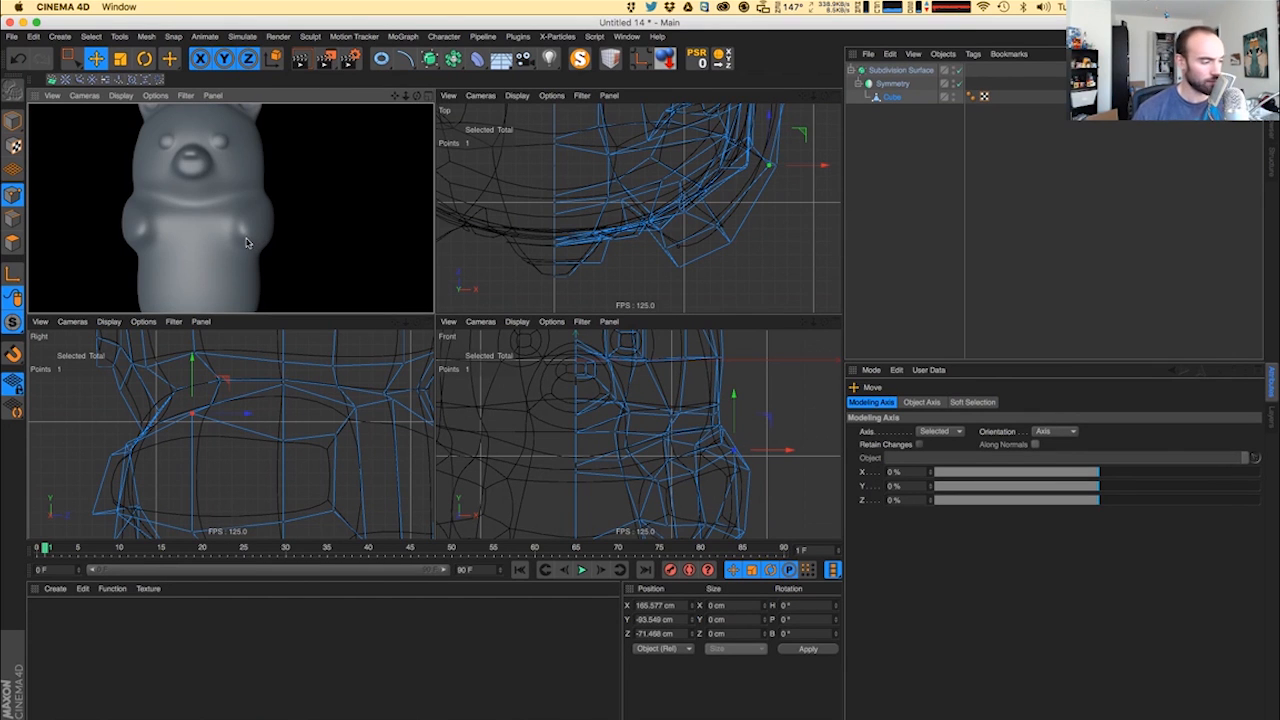
# - Move the arm's lower outer side point in to about X 157 cm, Y -183 cm and Z -72 cm, and render a preview
pyautogui.click(242, 243)
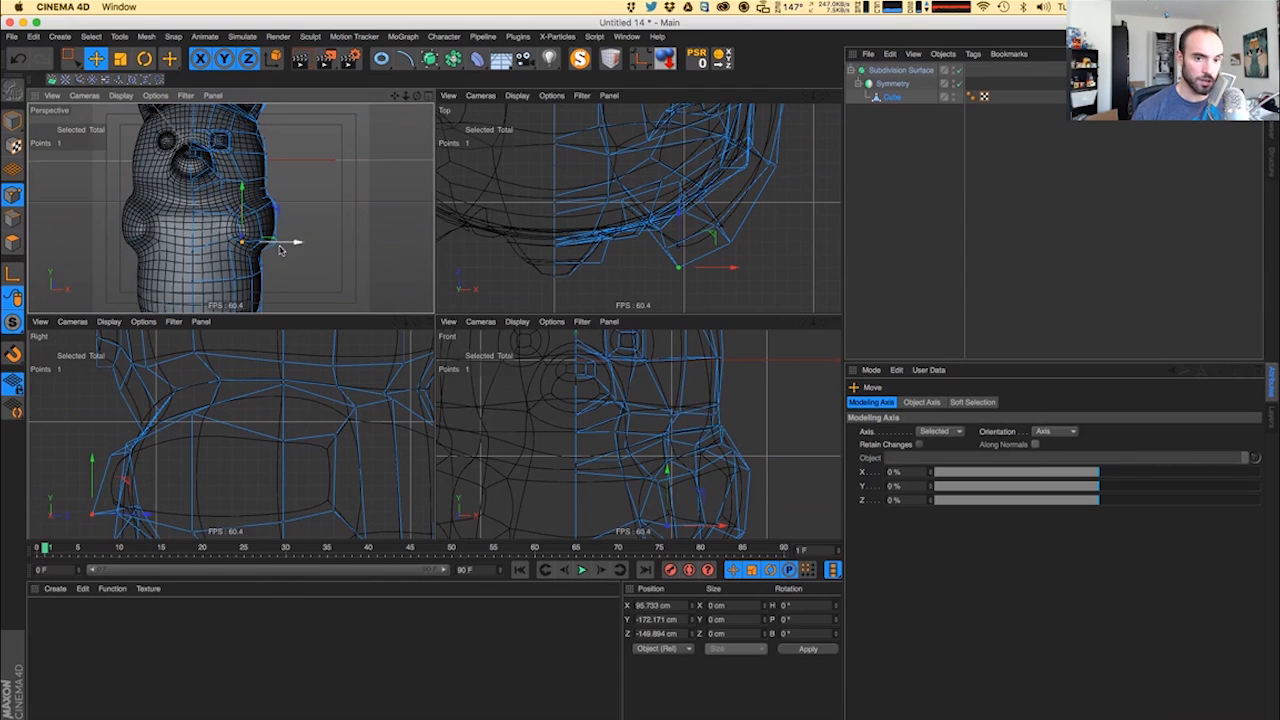
pyautogui.click(275, 248)
pyautogui.moveTo(286, 267); pyautogui.dragTo(211, 283)
pyautogui.press('super+r')
pyautogui.press('super+r')
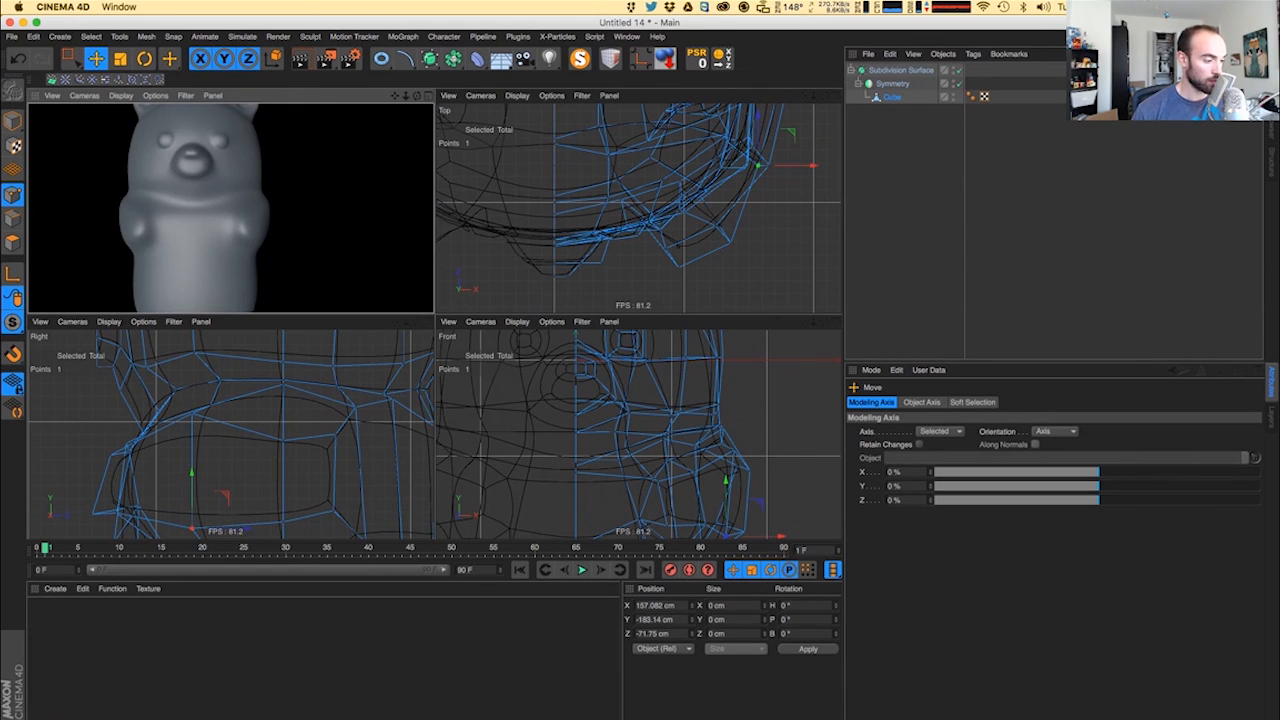
# - Bring the Chrome window with the gummy bear lamp photos beside the render, compare the arms, and move it away again
pyautogui.moveTo(0, 290); pyautogui.dragTo(691, 131)
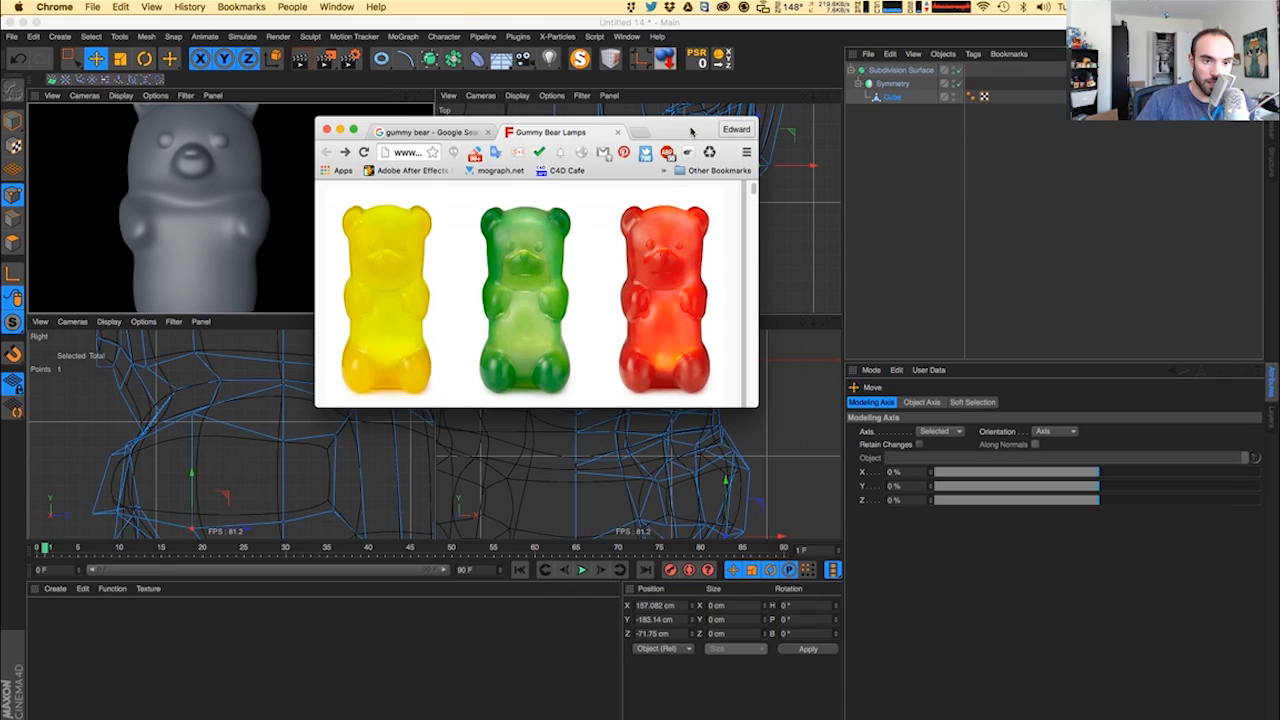
pyautogui.moveTo(690, 131); pyautogui.dragTo(689, 130)
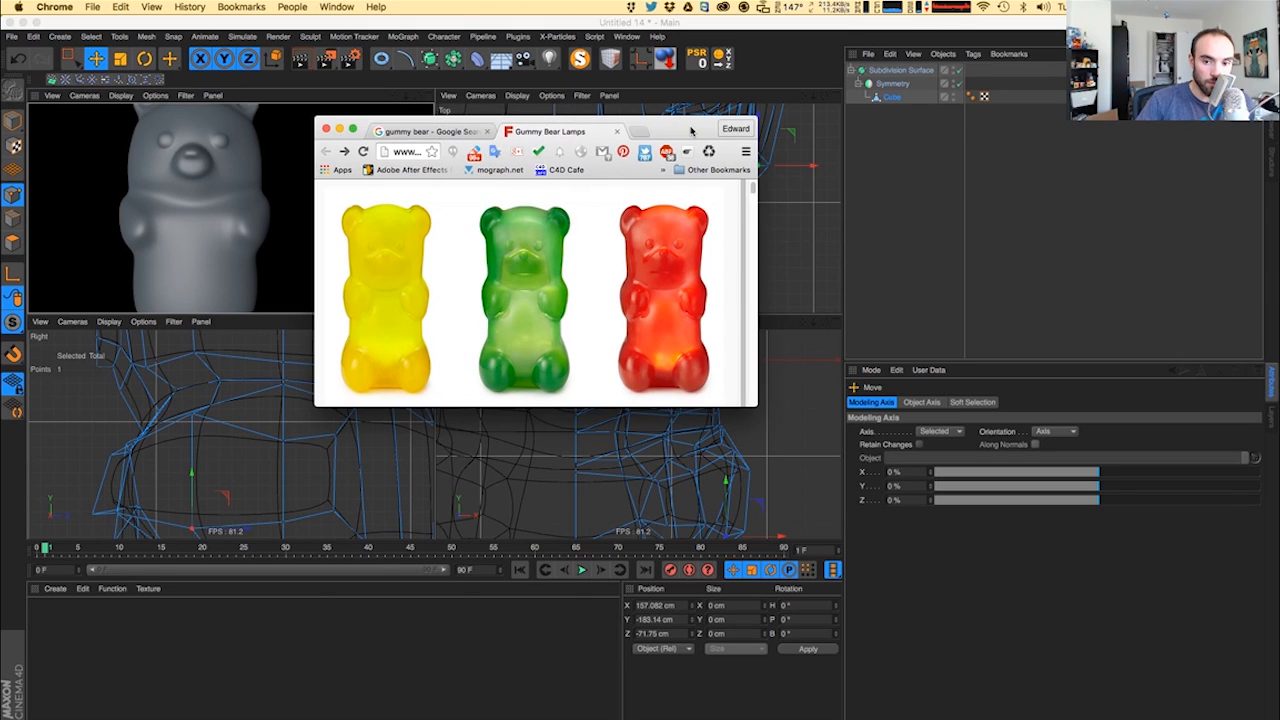
pyautogui.moveTo(690, 131); pyautogui.dragTo(695, 133)
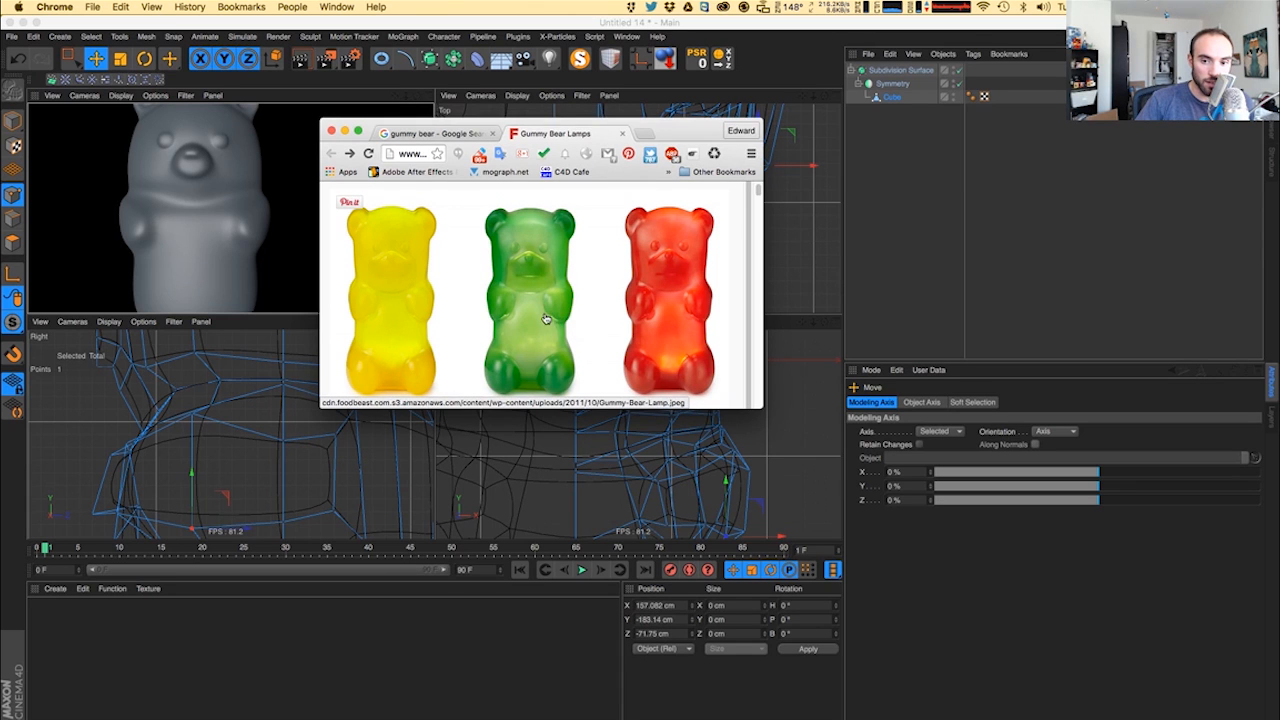
pyautogui.moveTo(684, 132); pyautogui.dragTo(2, 200)
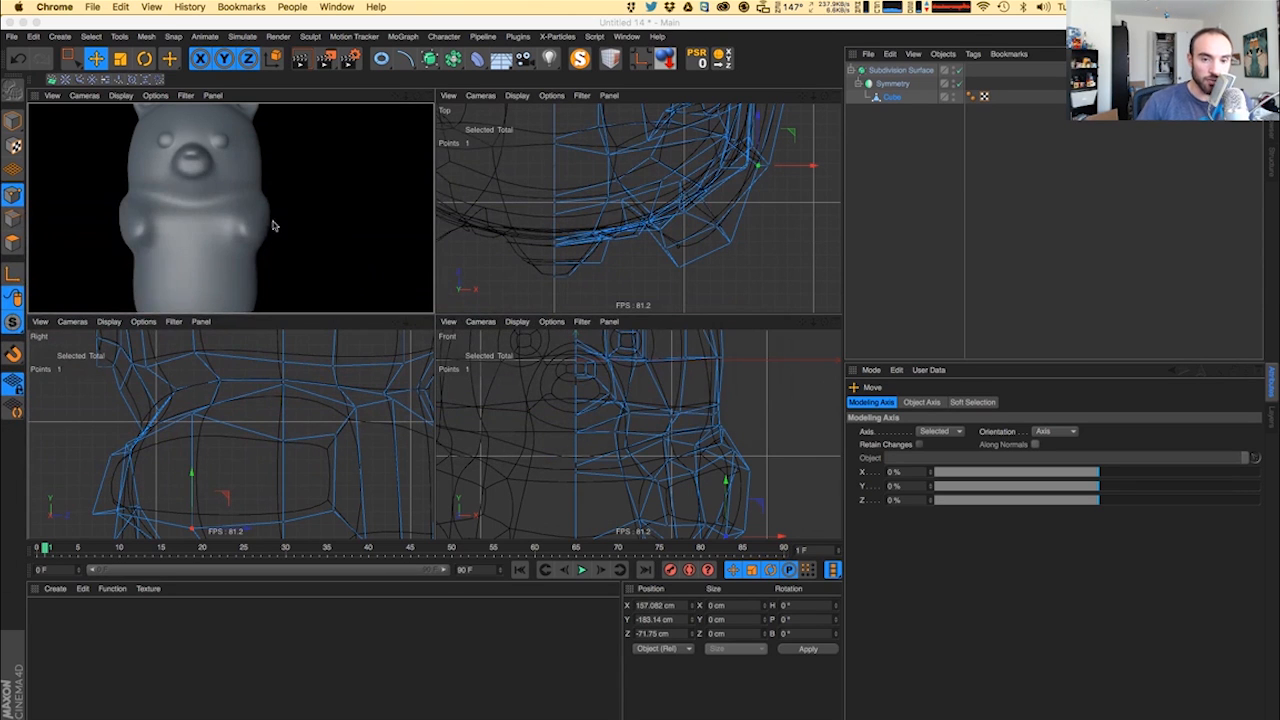
# - Move the body point beneath the arm to about X 132 cm, Y -195 cm and Z -52 cm, and render a preview
pyautogui.keyDown('alt'); pyautogui.moveTo(273, 225); pyautogui.dragTo(260, 240, button='right'); pyautogui.keyUp('alt')
pyautogui.keyDown('alt'); pyautogui.moveTo(260, 240); pyautogui.dragTo(248, 266); pyautogui.keyUp('alt')
pyautogui.click(234, 203)
pyautogui.click(210, 257)
pyautogui.moveTo(201, 217); pyautogui.dragTo(254, 210)
pyautogui.click(262, 264)
pyautogui.click(263, 268)
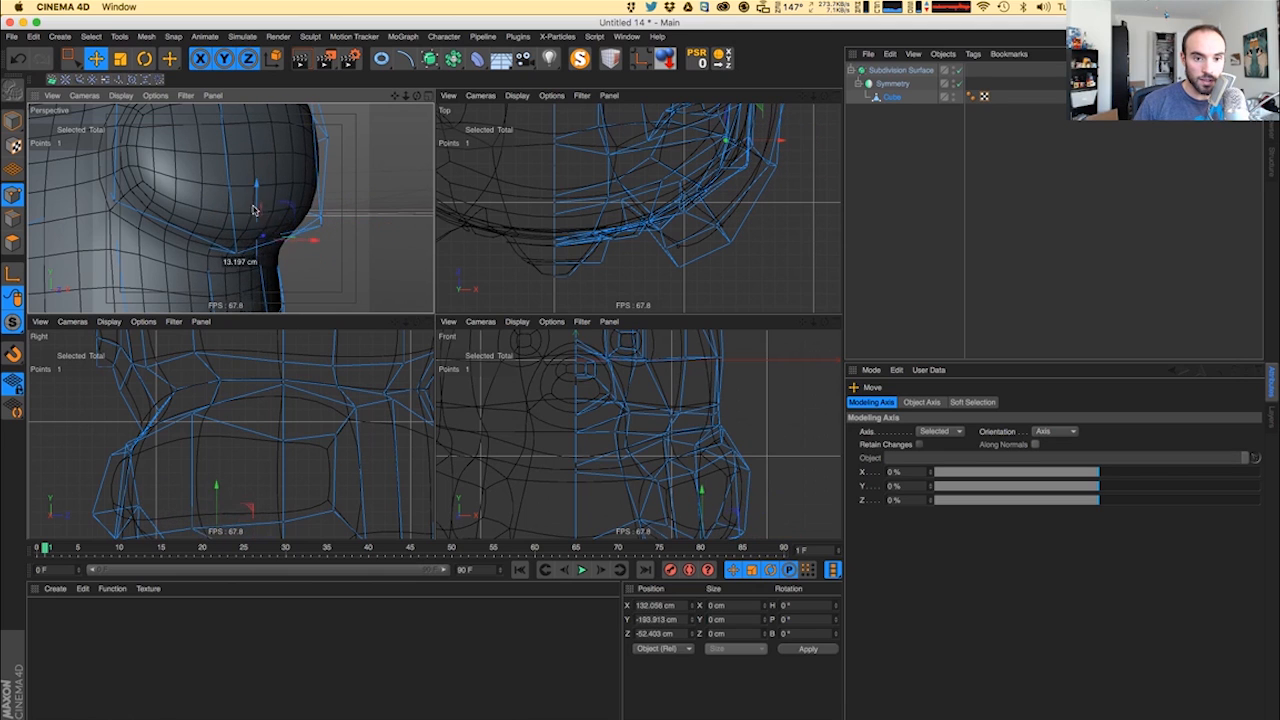
pyautogui.moveTo(210, 258)
pyautogui.keyDown('alt'); pyautogui.mouseDown()
pyautogui.moveTo(191, 260)
pyautogui.moveTo(220, 236)
pyautogui.mouseUp(); pyautogui.keyUp('alt')
pyautogui.press('super+r')
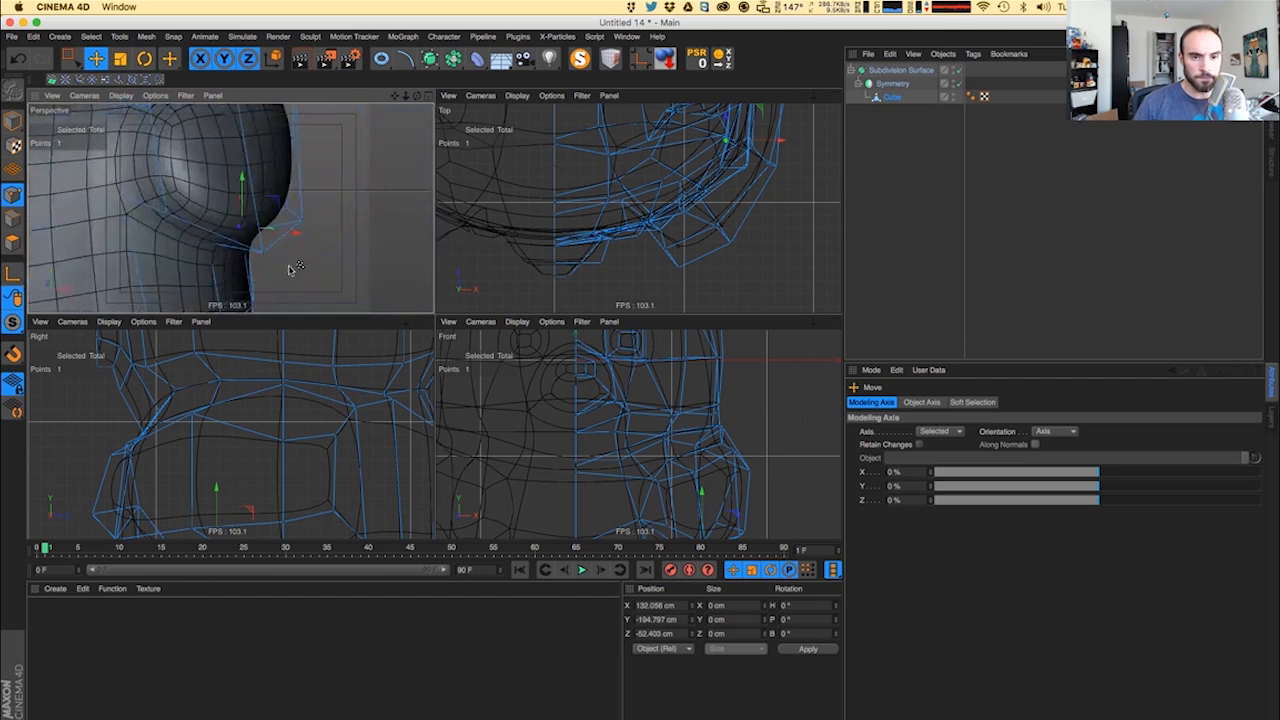
pyautogui.press('super+r')
# - Shift the point under the arm between its front and the body to about X 107 cm, Y -184 cm and Z -91 cm
pyautogui.keyDown('alt'); pyautogui.moveTo(220, 236); pyautogui.dragTo(194, 246, button='right'); pyautogui.keyUp('alt')
pyautogui.keyDown('alt'); pyautogui.moveTo(194, 246); pyautogui.dragTo(214, 242); pyautogui.keyUp('alt')
pyautogui.click(179, 234)
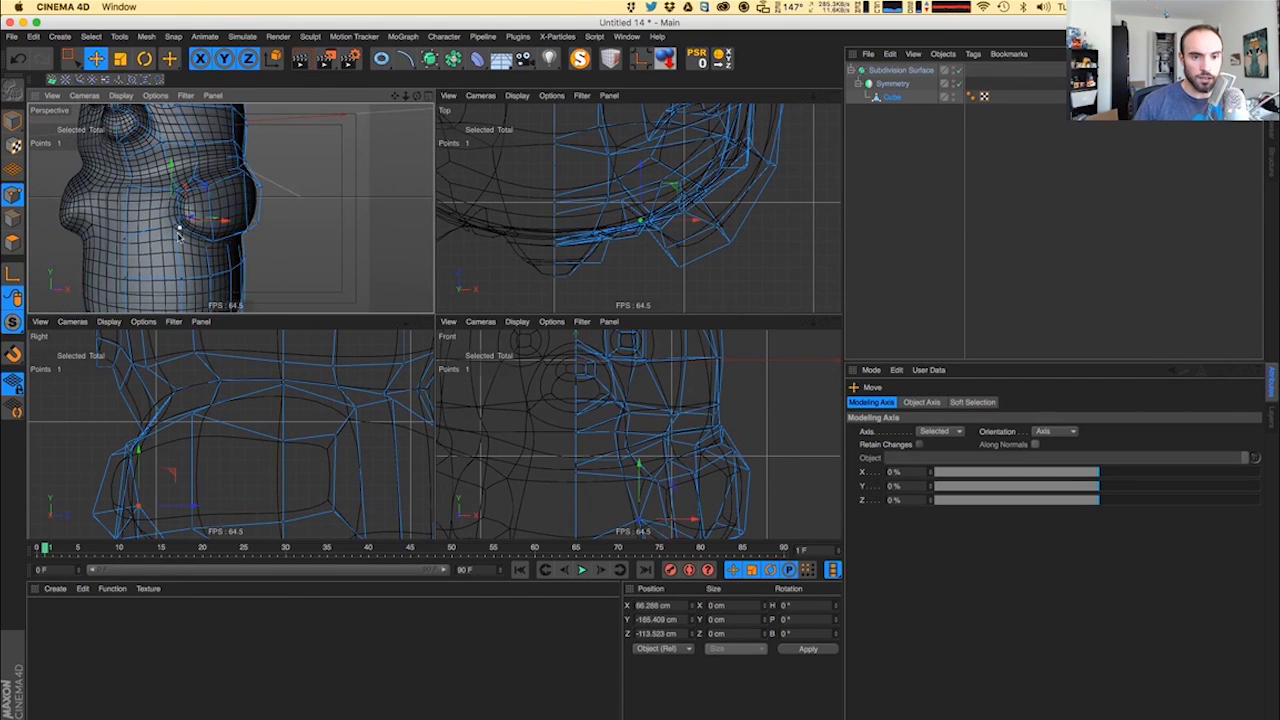
pyautogui.moveTo(205, 196); pyautogui.dragTo(221, 197)
pyautogui.click(208, 246)
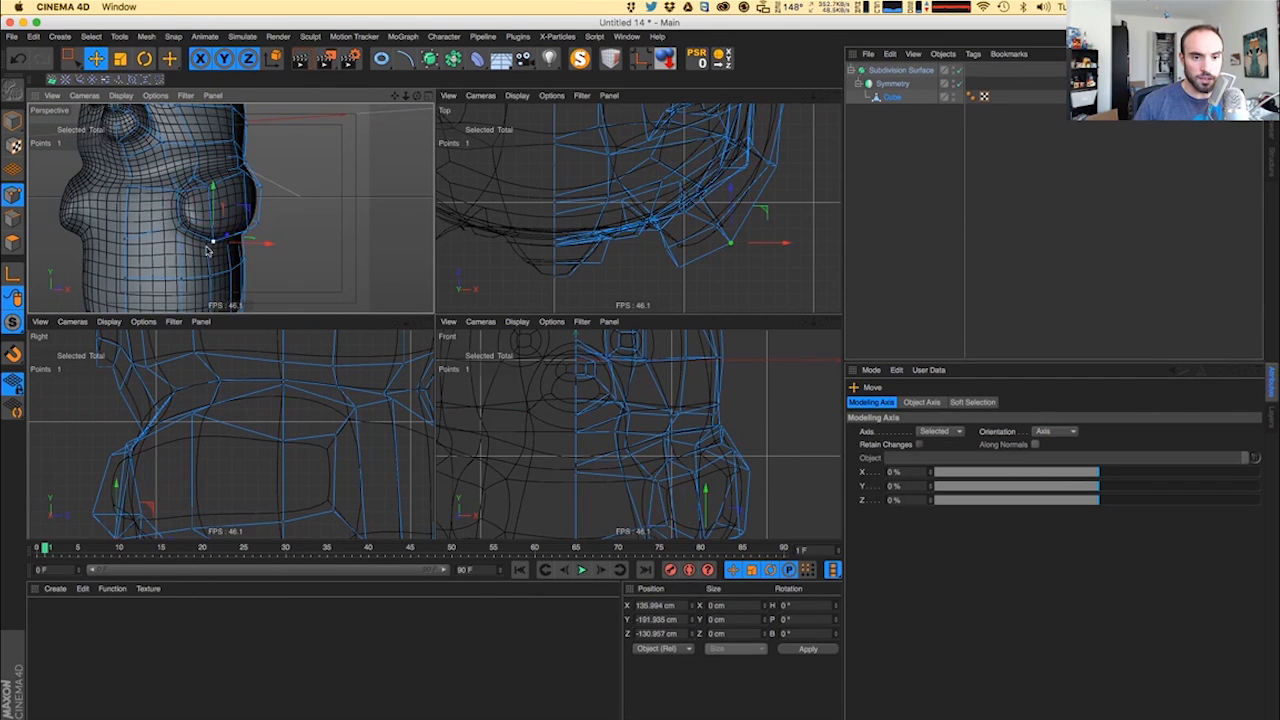
pyautogui.scroll(5, 202, 243)
pyautogui.click(221, 235)
pyautogui.moveTo(220, 190)
pyautogui.mouseDown()
pyautogui.moveTo(218, 153)
pyautogui.moveTo(220, 167)
pyautogui.mouseUp()
pyautogui.moveTo(208, 212)
pyautogui.keyDown('alt'); pyautogui.mouseDown()
pyautogui.moveTo(257, 225)
pyautogui.moveTo(262, 242)
pyautogui.mouseUp(); pyautogui.keyUp('alt')
# - Render previews of the bear from close up and farther away to check the underside of the arm
pyautogui.hotkey('ctrl', 'r')
pyautogui.scroll(-5, 254, 223)
pyautogui.hotkey('ctrl', 'r')
pyautogui.hotkey('ctrl', 'r')
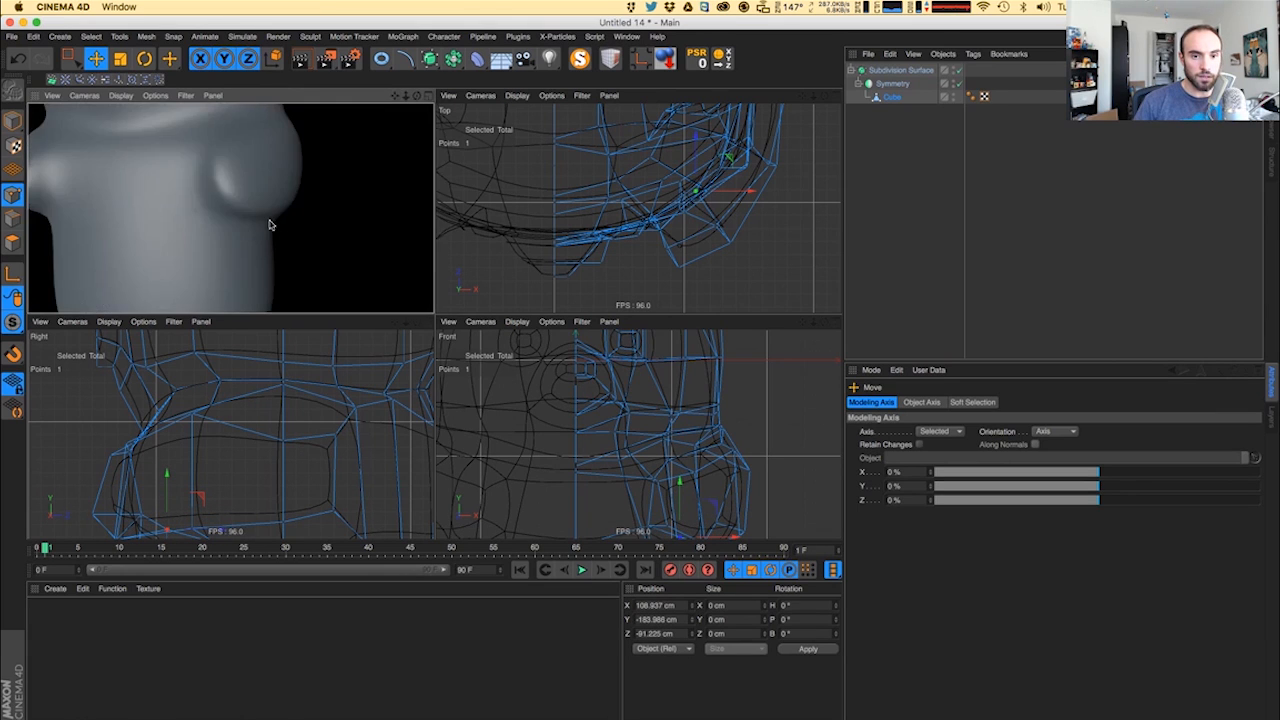
pyautogui.scroll(-5, 260, 234)
pyautogui.hotkey('ctrl', 'r')
pyautogui.scroll(5, 254, 252)
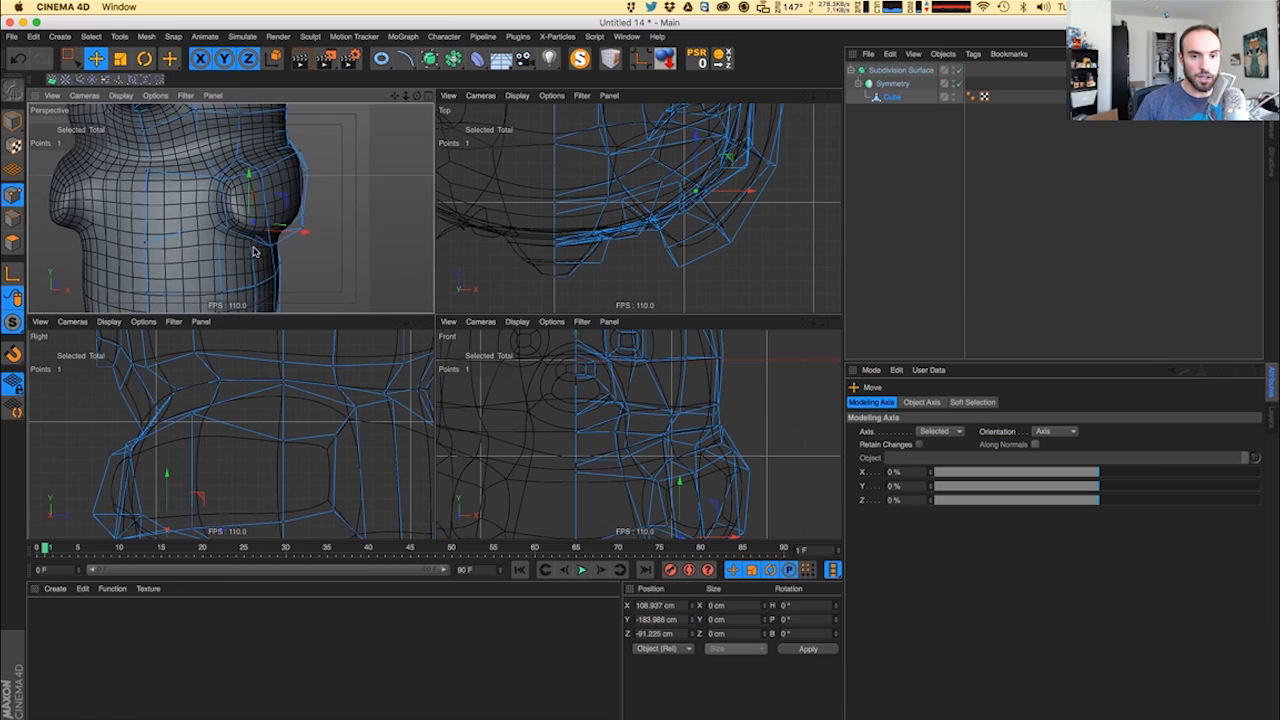
# - Raise the arm's lower outer side point to about X 157 cm, Y -174 cm and Z -72 cm, and render previews
pyautogui.moveTo(248, 205)
pyautogui.mouseDown()
pyautogui.moveTo(290, 218)
pyautogui.moveTo(323, 204)
pyautogui.moveTo(308, 214)
pyautogui.mouseUp()
pyautogui.hotkey('ctrl', 'r')
pyautogui.hotkey('ctrl', 'r')
pyautogui.scroll(-6, 279, 215)
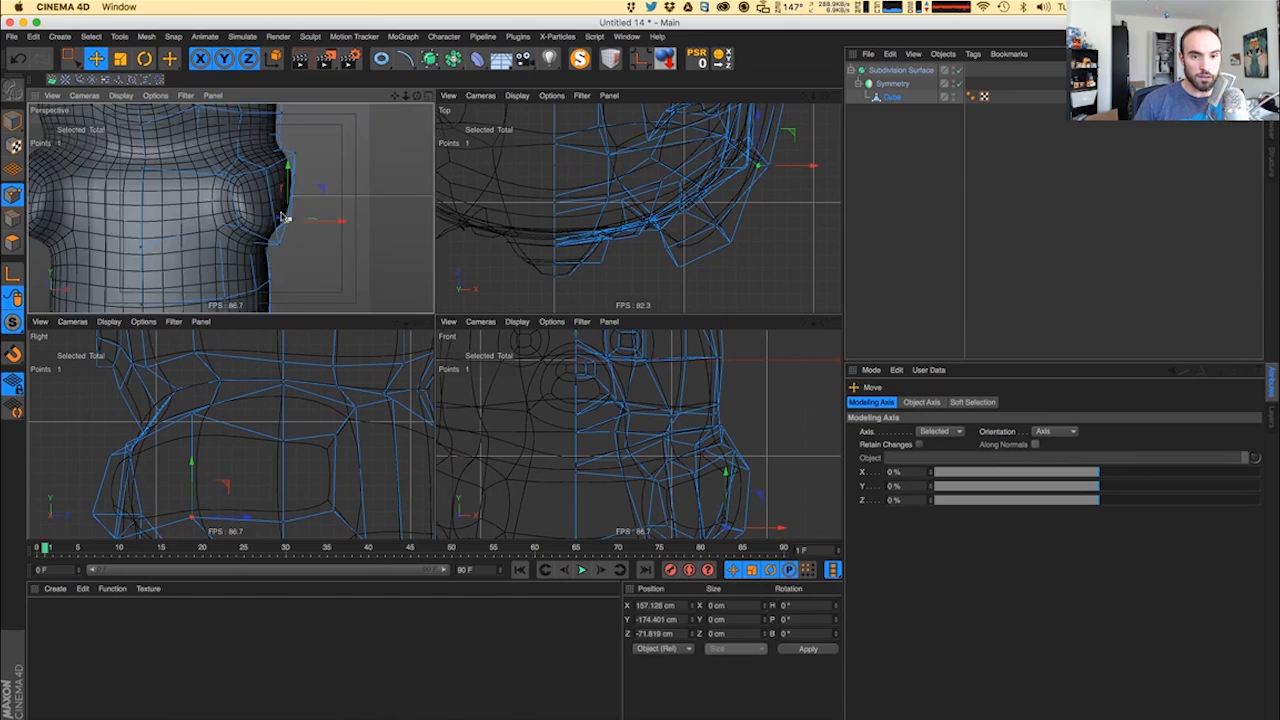
pyautogui.hotkey('ctrl', 'r')
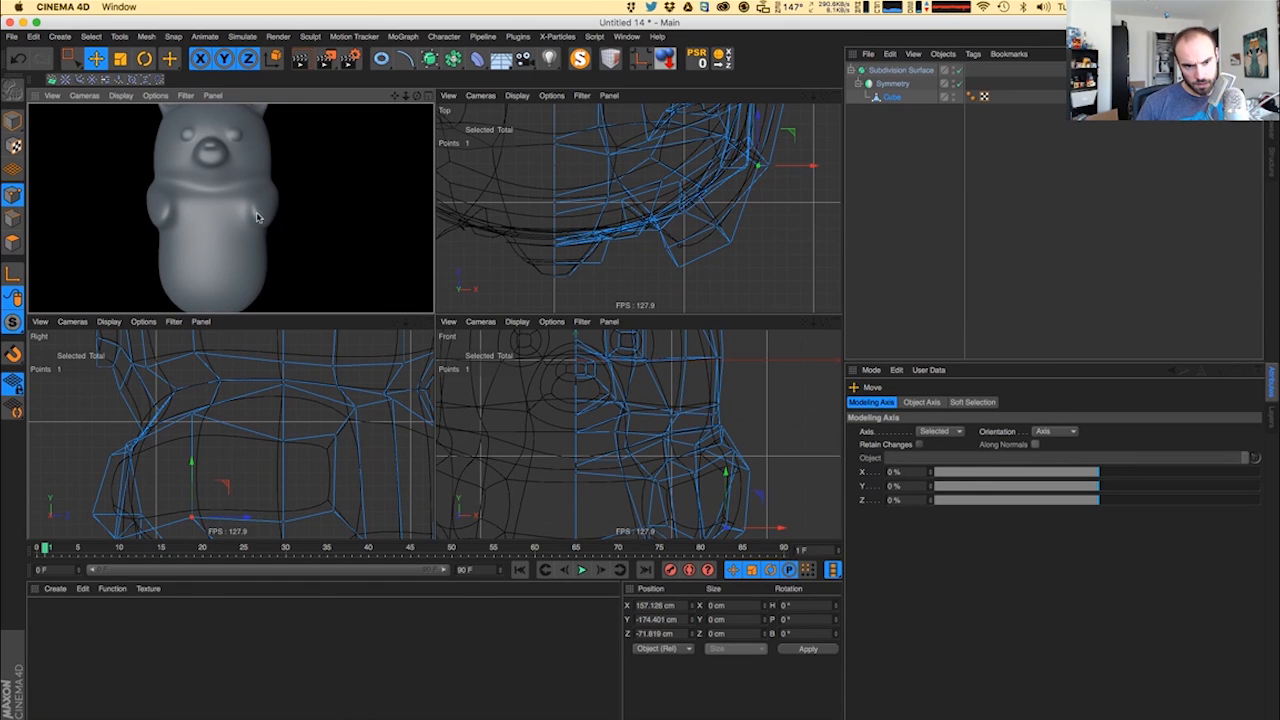
# - Lower the body point beneath the arm to about X 132 cm, Y -215 cm and Z -52 cm, and render a preview
pyautogui.keyDown('alt'); pyautogui.moveTo(276, 221); pyautogui.dragTo(178, 239); pyautogui.keyUp('alt')
pyautogui.scroll(5, 280, 215)
pyautogui.scroll(5, 283, 235)
pyautogui.click(268, 227)
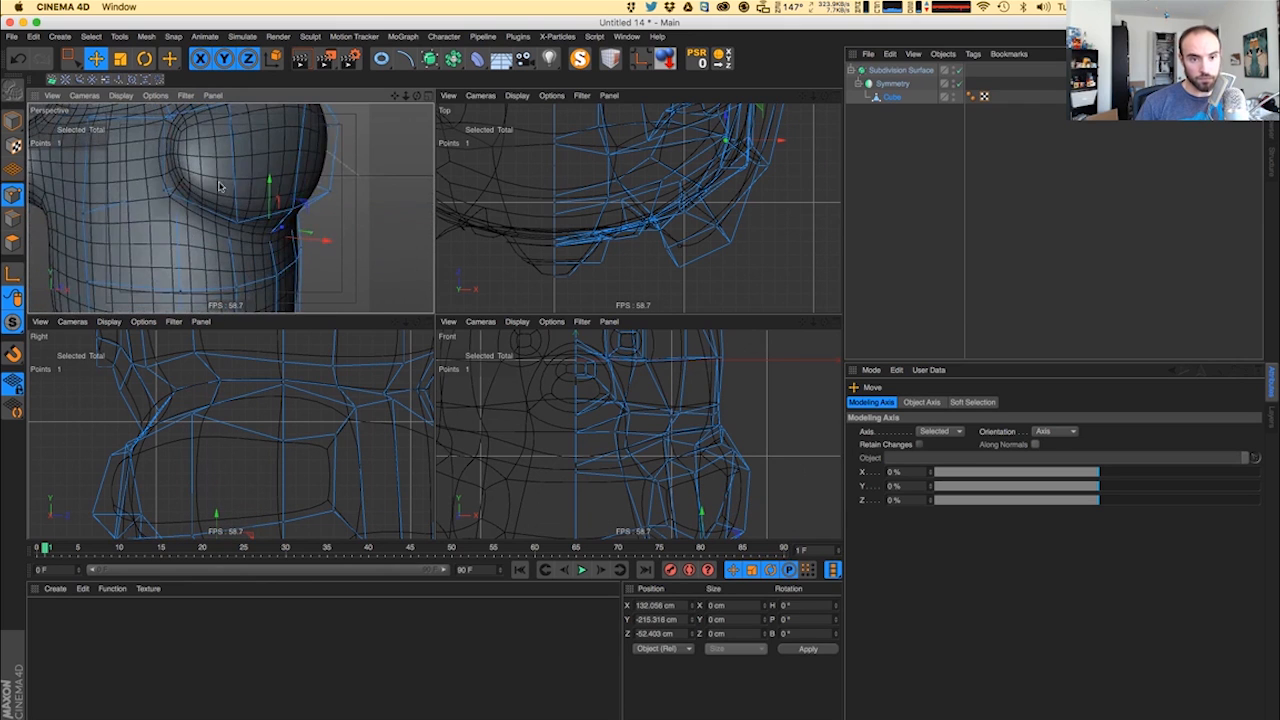
pyautogui.scroll(-5, 220, 187)
pyautogui.press('super+r')
# - Check the reference photos in Chrome, return to Cinema 4D, and render previews of the whole bear from the front
pyautogui.press('super+Tab')
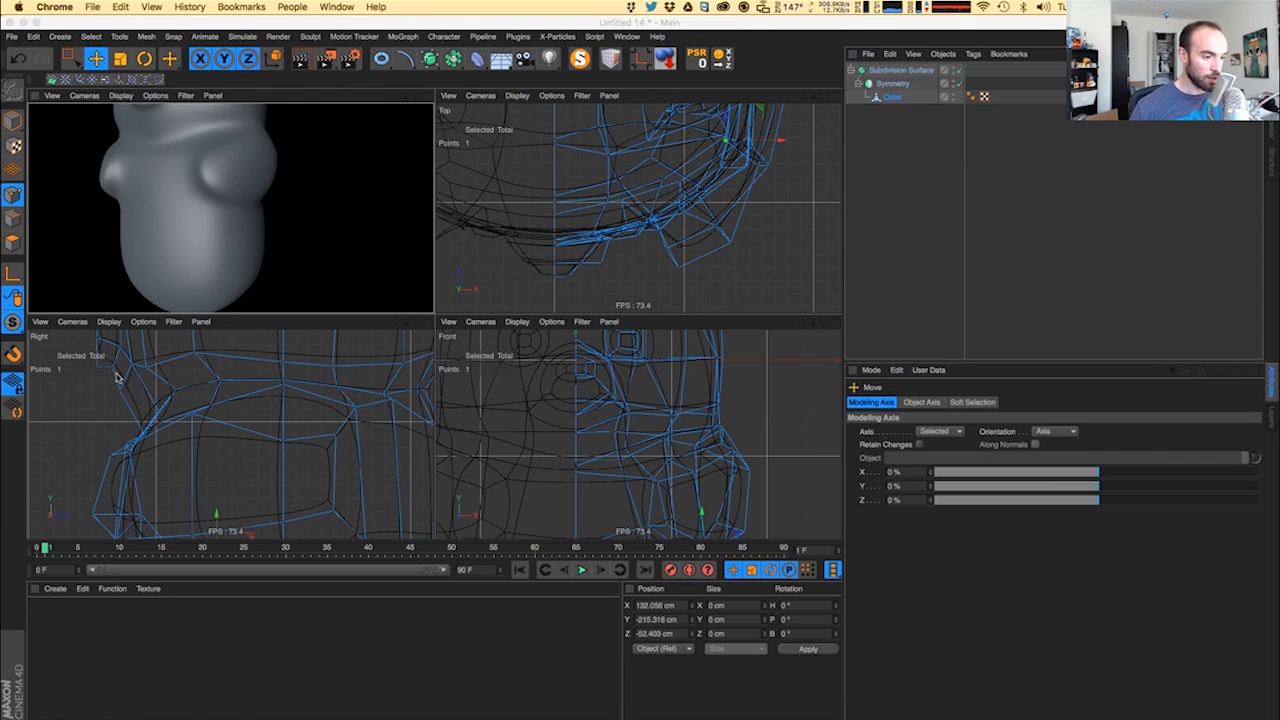
pyautogui.click(243, 214)
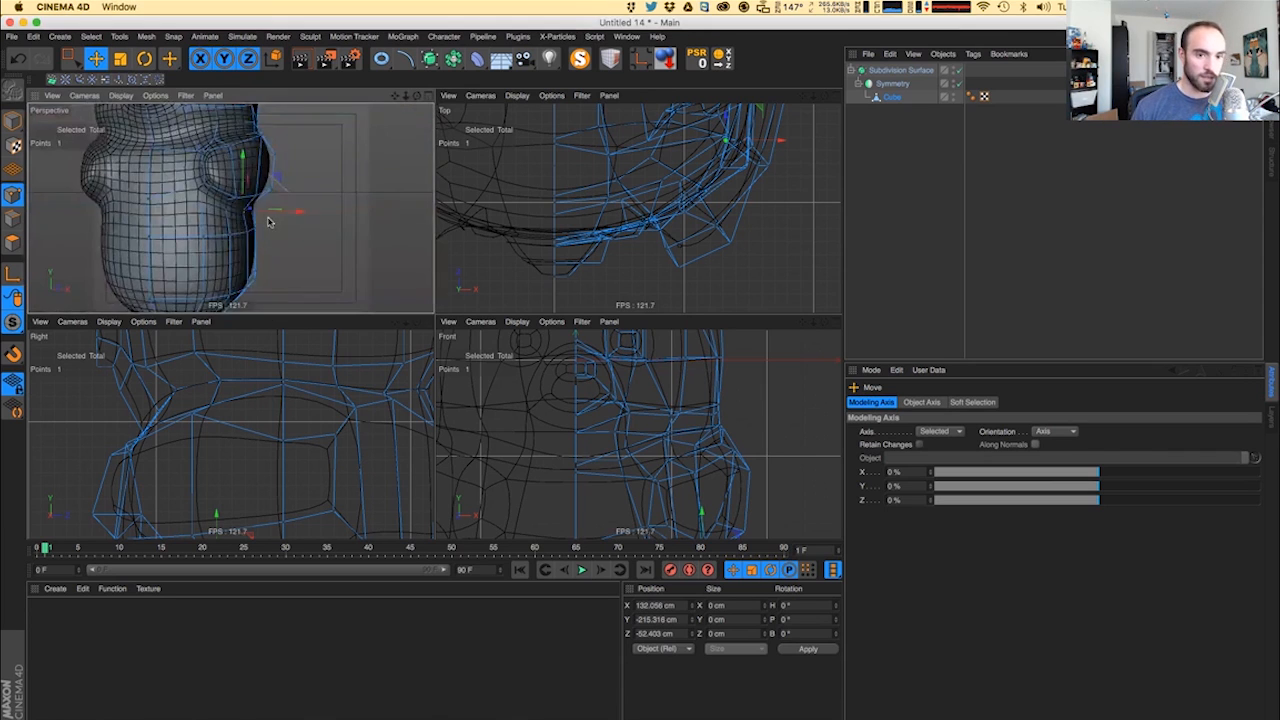
pyautogui.scroll(-5, 272, 220)
pyautogui.press('super+r')
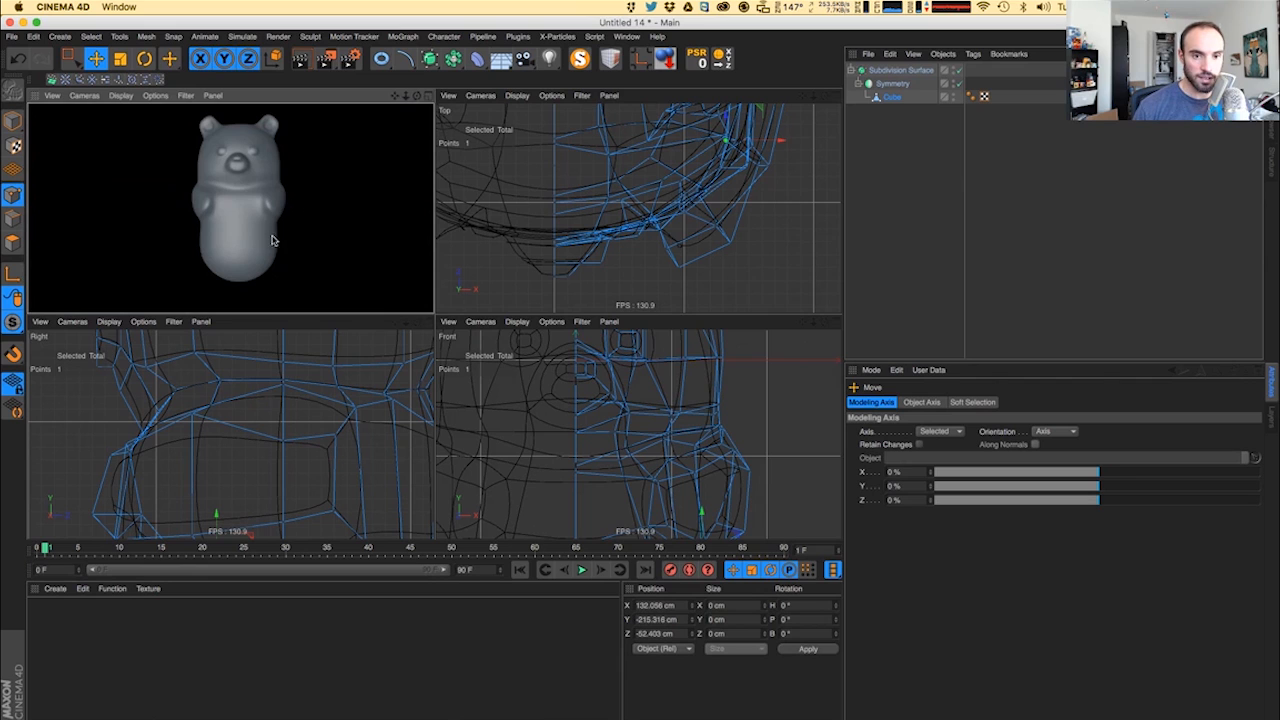
pyautogui.keyDown('alt'); pyautogui.moveTo(243, 223); pyautogui.dragTo(251, 243, button='middle'); pyautogui.keyUp('alt')
pyautogui.press('super+r')
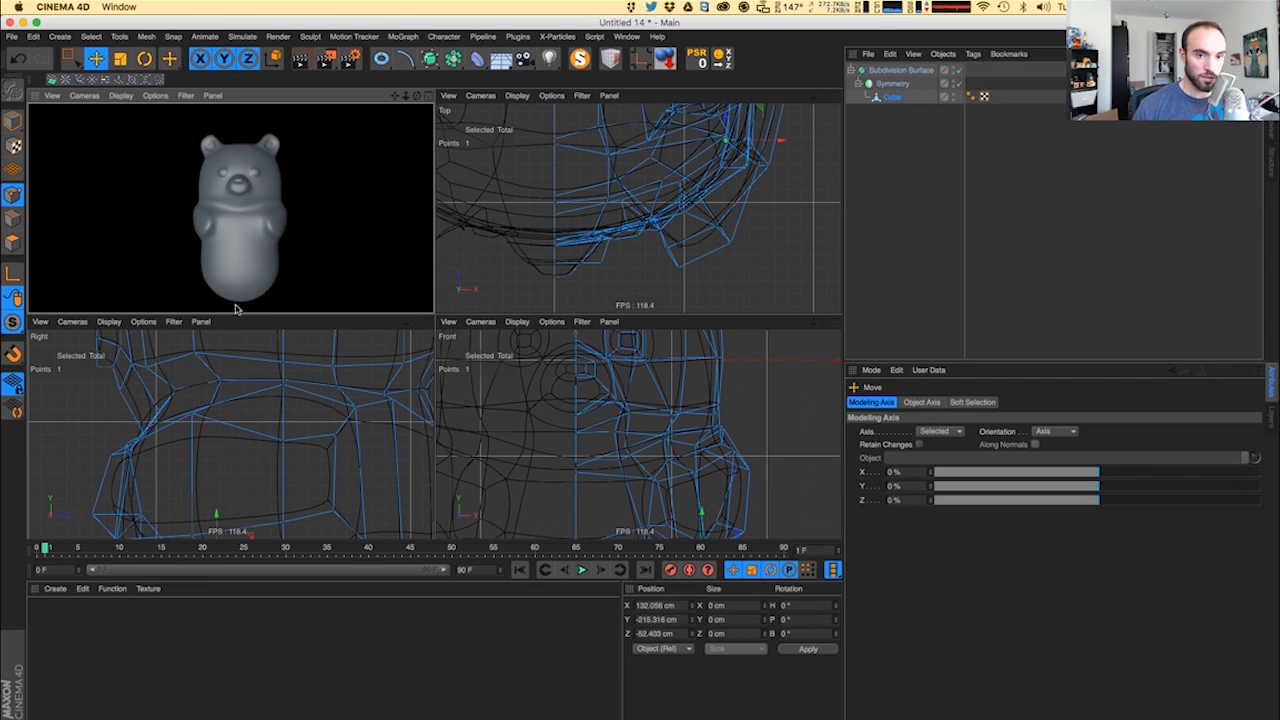
# - Pull the arm's front points inward, with the lower outer one at about X 128 cm, Y -176 cm and Z -131 cm, and render a preview
pyautogui.scroll(5, 251, 262)
pyautogui.click(285, 211)
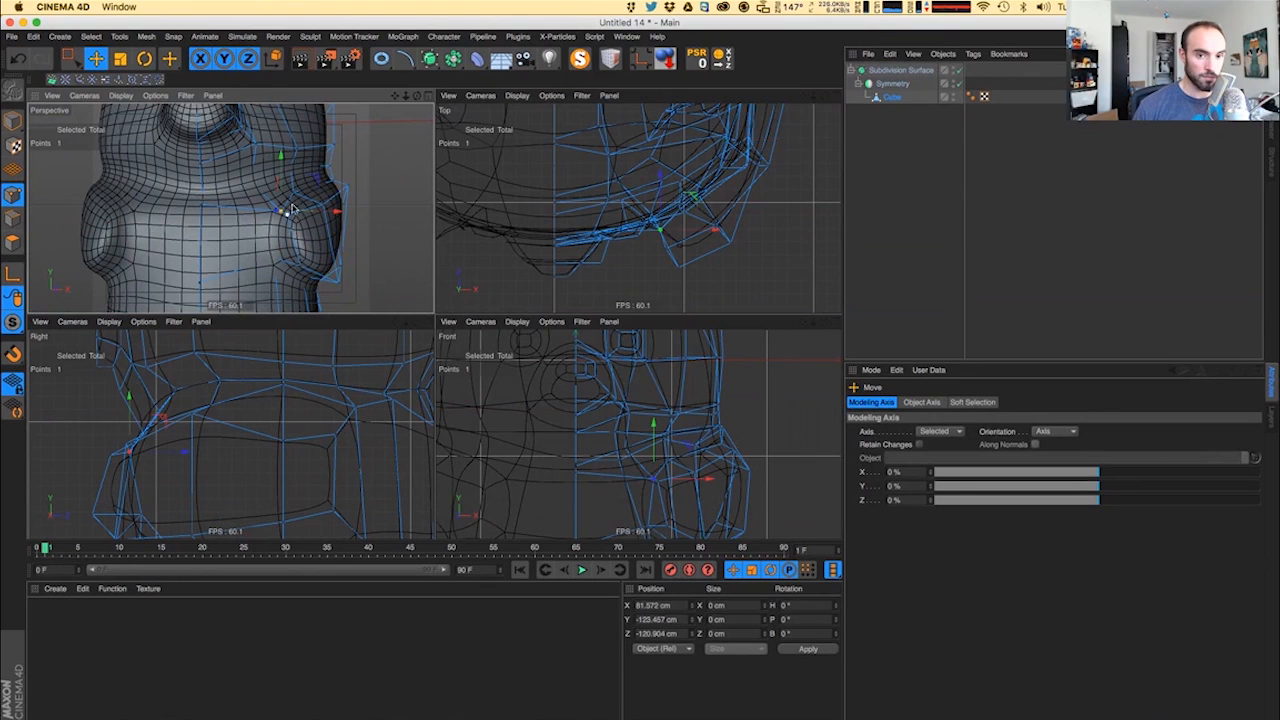
pyautogui.moveTo(311, 183); pyautogui.dragTo(331, 273)
pyautogui.click(272, 201)
pyautogui.click(278, 209)
pyautogui.scroll(-8, 296, 280)
pyautogui.press('super+r')
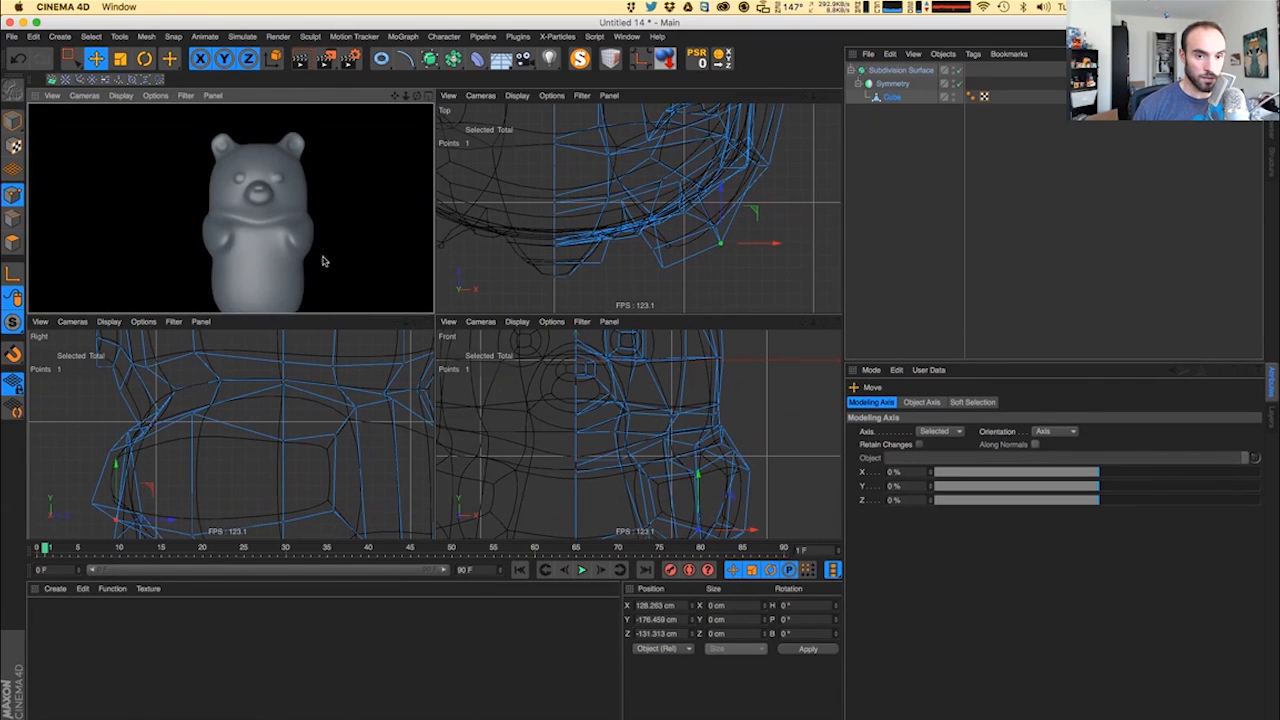
# - Move the arm's upper outer side point to about X 168 cm, Y -114 cm and Z -71 cm, and render a preview
pyautogui.scroll(8, 317, 234)
pyautogui.click(320, 219)
pyautogui.moveTo(342, 228)
pyautogui.mouseDown()
pyautogui.moveTo(351, 239)
pyautogui.moveTo(352, 202)
pyautogui.moveTo(340, 222)
pyautogui.mouseUp()
pyautogui.scroll(-8, 306, 218)
pyautogui.press('super+r')
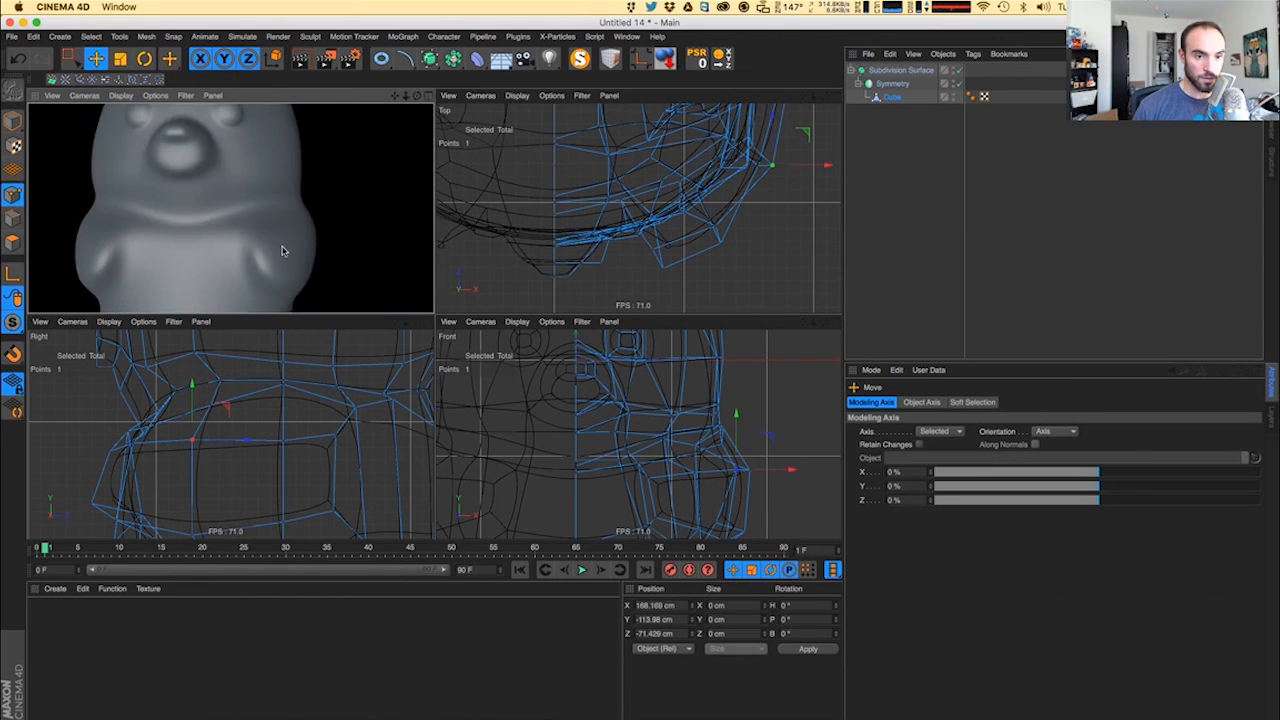
# - Adjust the upper front point of the arm and the chest point on the centre line, and render a preview
pyautogui.click(284, 243)
pyautogui.moveTo(245, 228); pyautogui.dragTo(240, 244)
pyautogui.click(182, 240)
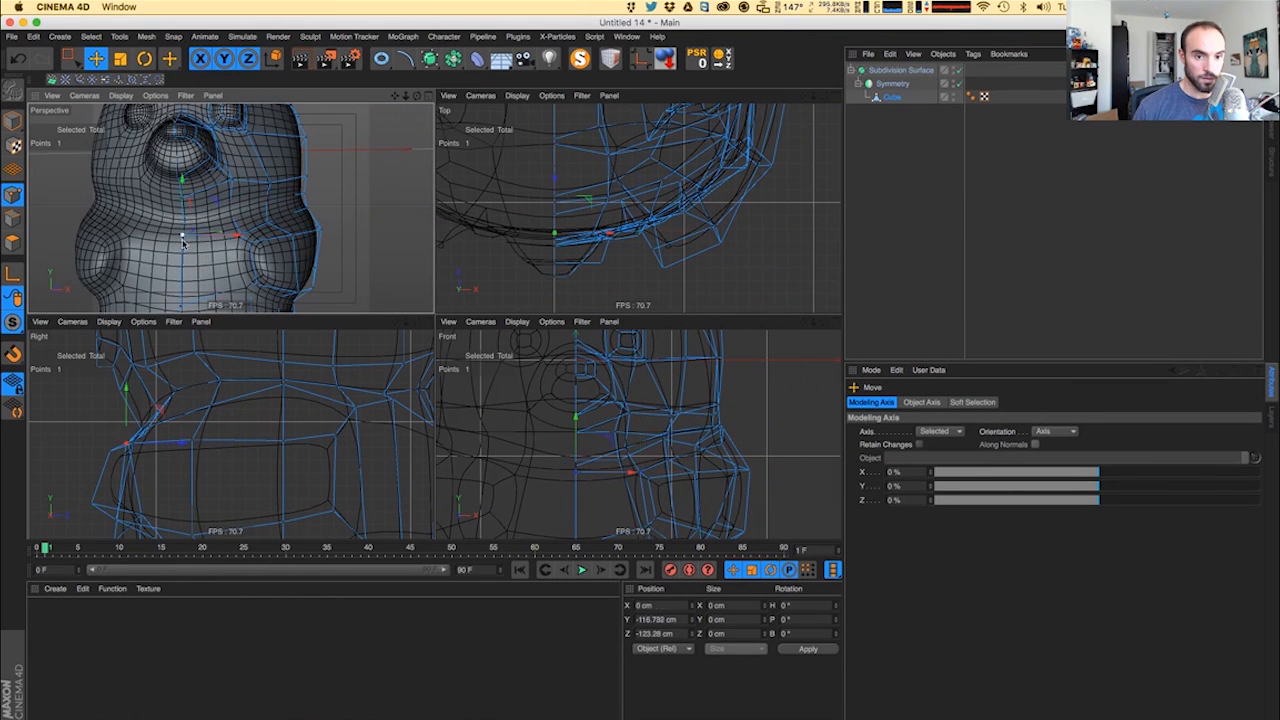
pyautogui.moveTo(181, 214); pyautogui.dragTo(336, 254)
pyautogui.press('super+r')
# - Move the shoulder point above the arm to about X 106 cm, Y -103 cm and Z -105 cm, and render previews
pyautogui.click(276, 227)
pyautogui.moveTo(259, 228); pyautogui.dragTo(269, 228)
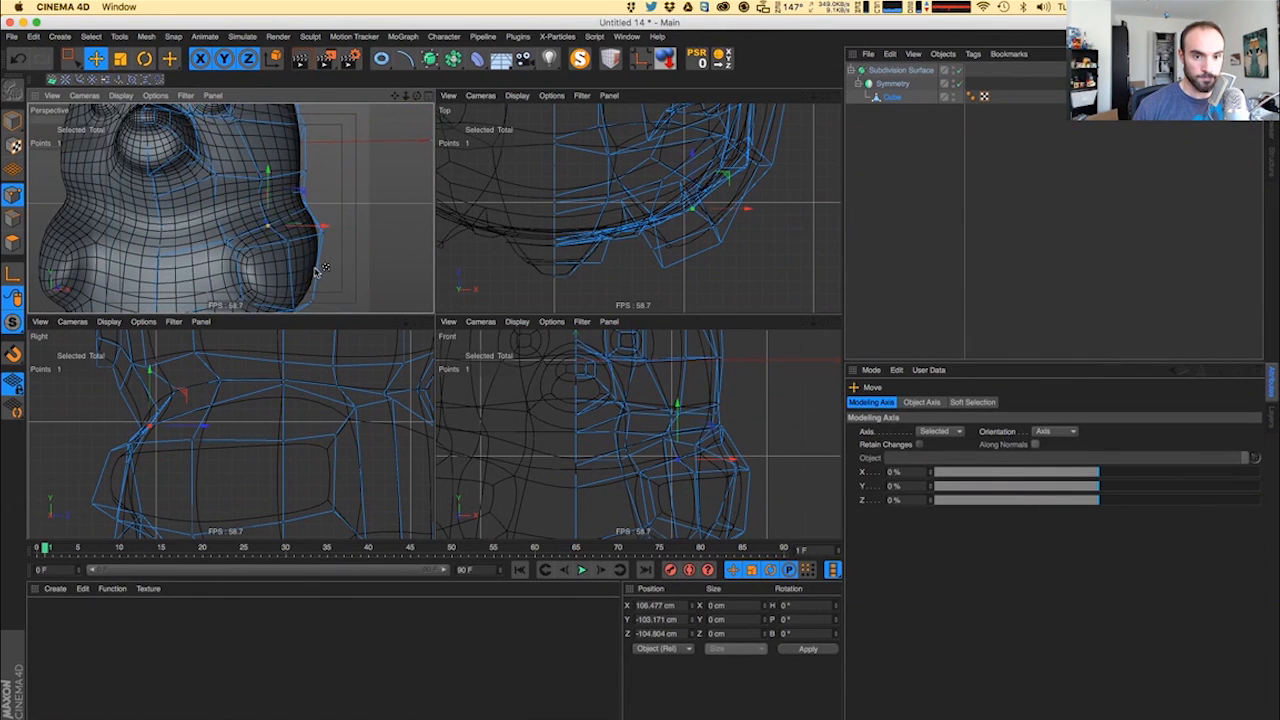
pyautogui.press('super+r')
pyautogui.keyDown('alt'); pyautogui.moveTo(299, 245); pyautogui.dragTo(269, 246, button='right'); pyautogui.keyUp('alt')
pyautogui.press('super+r')
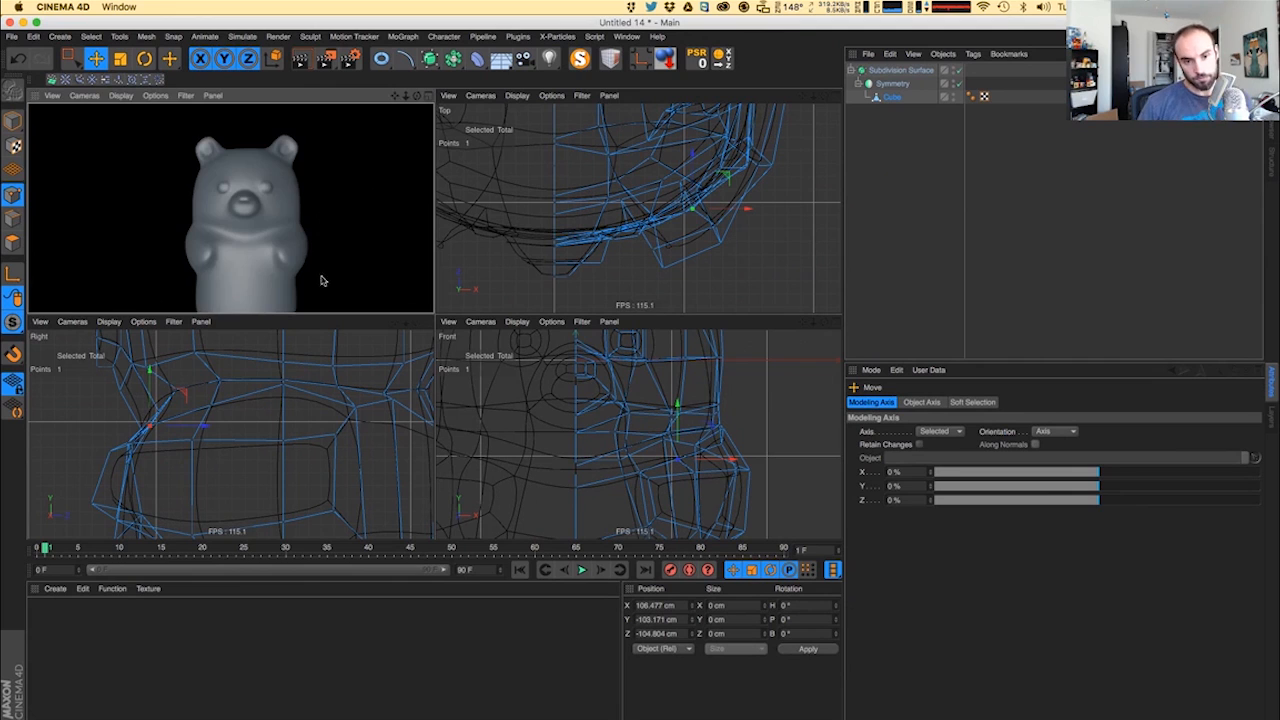
pyautogui.keyDown('alt'); pyautogui.moveTo(322, 280); pyautogui.dragTo(312, 254, button='middle'); pyautogui.keyUp('alt')
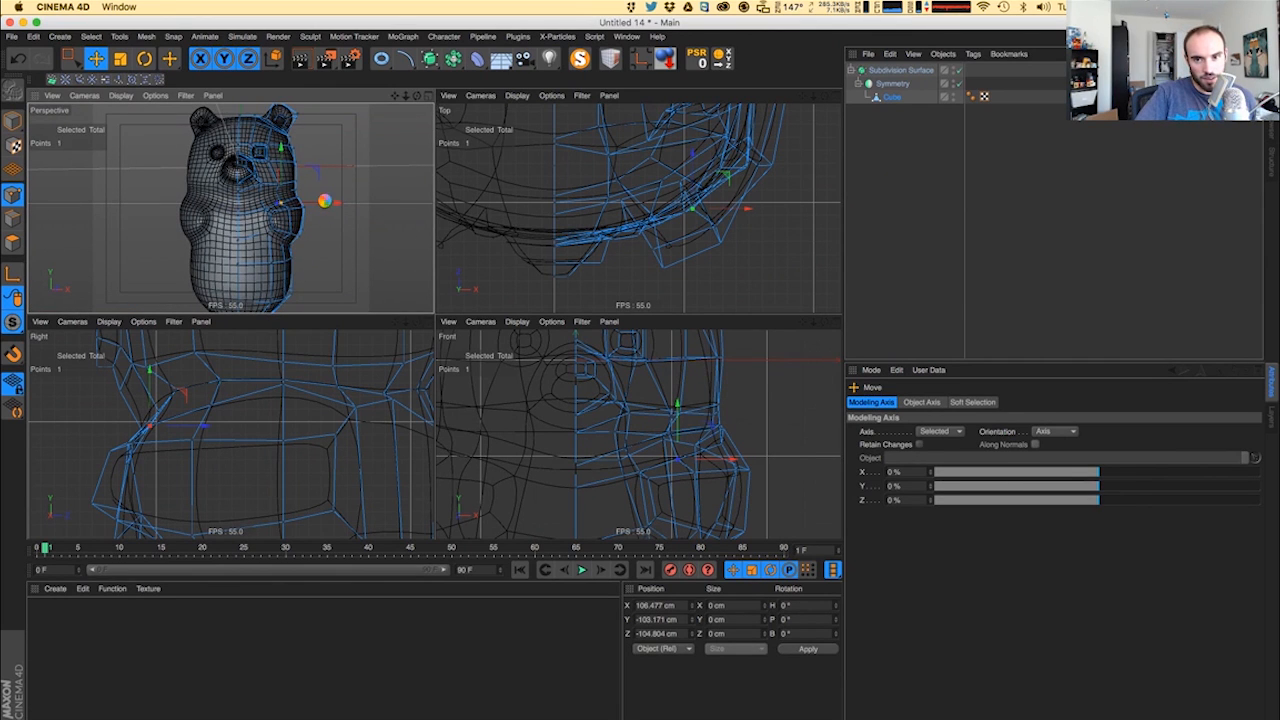
# - Save the scene as bear in the GUMMY_BEAR folder
pyautogui.press('super+s')
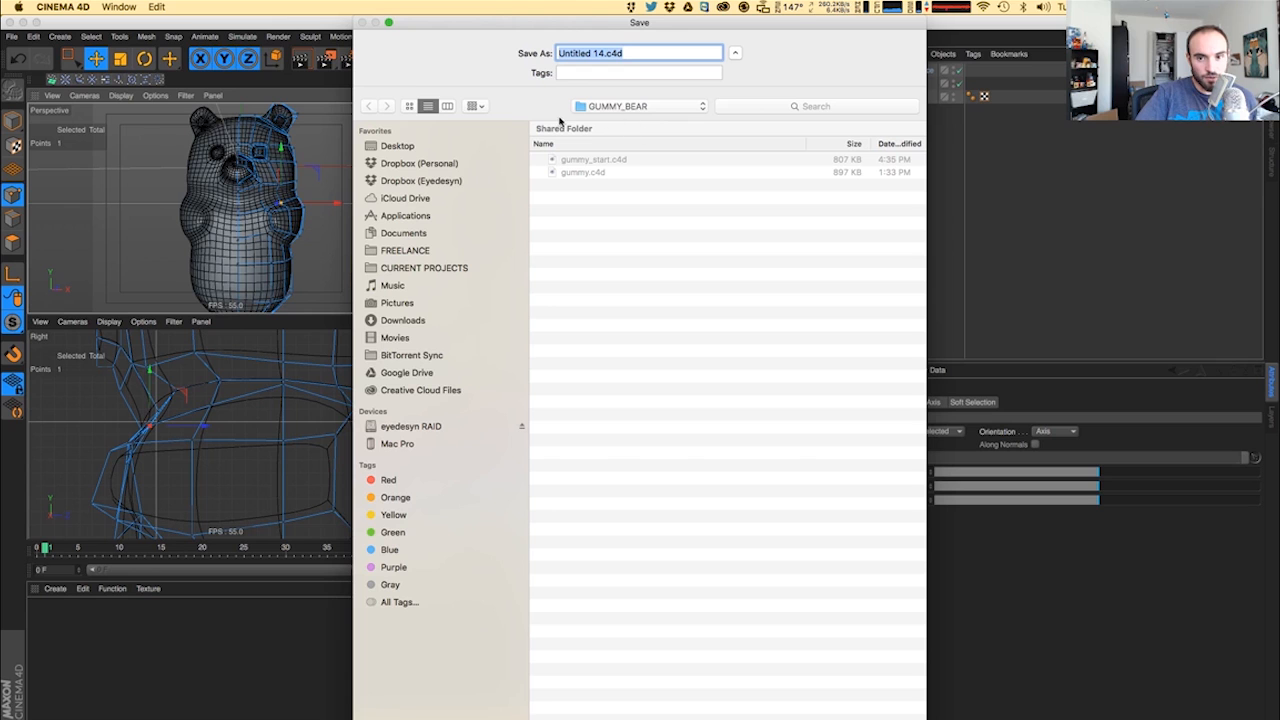
pyautogui.write('bear')
pyautogui.press('Return')
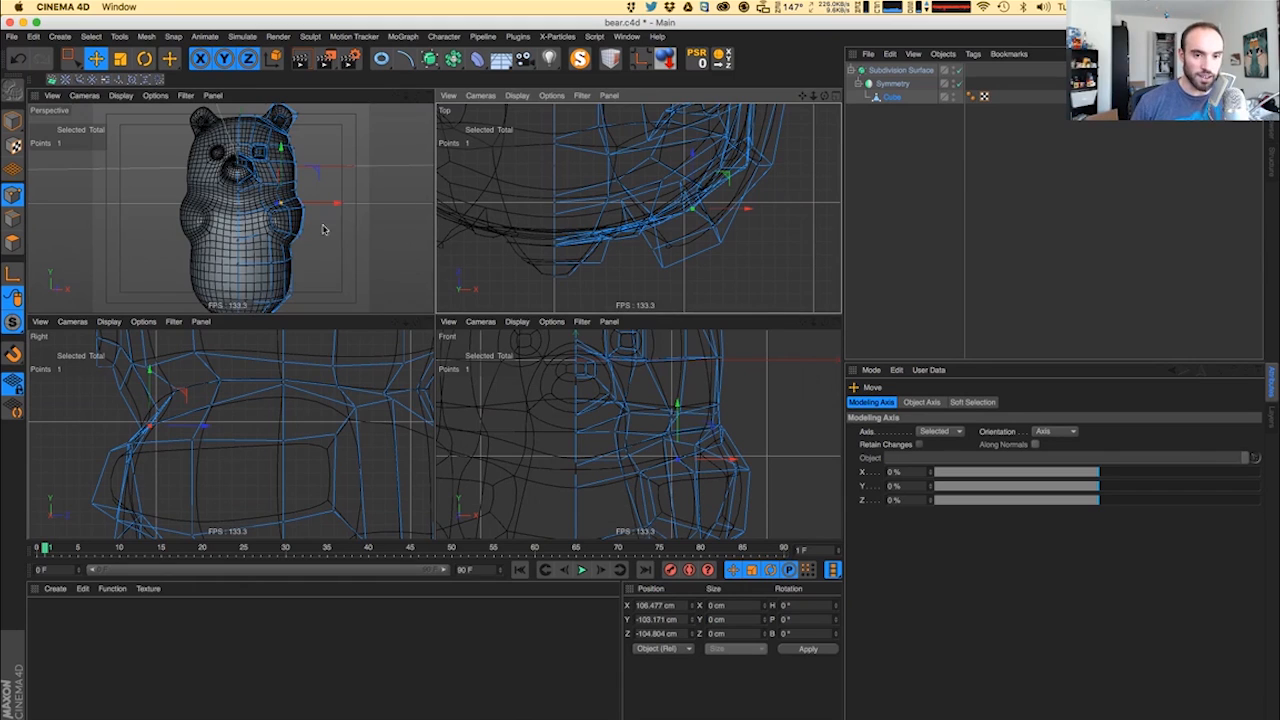
pyautogui.keyDown('alt'); pyautogui.moveTo(237, 286); pyautogui.dragTo(227, 268); pyautogui.keyUp('alt')
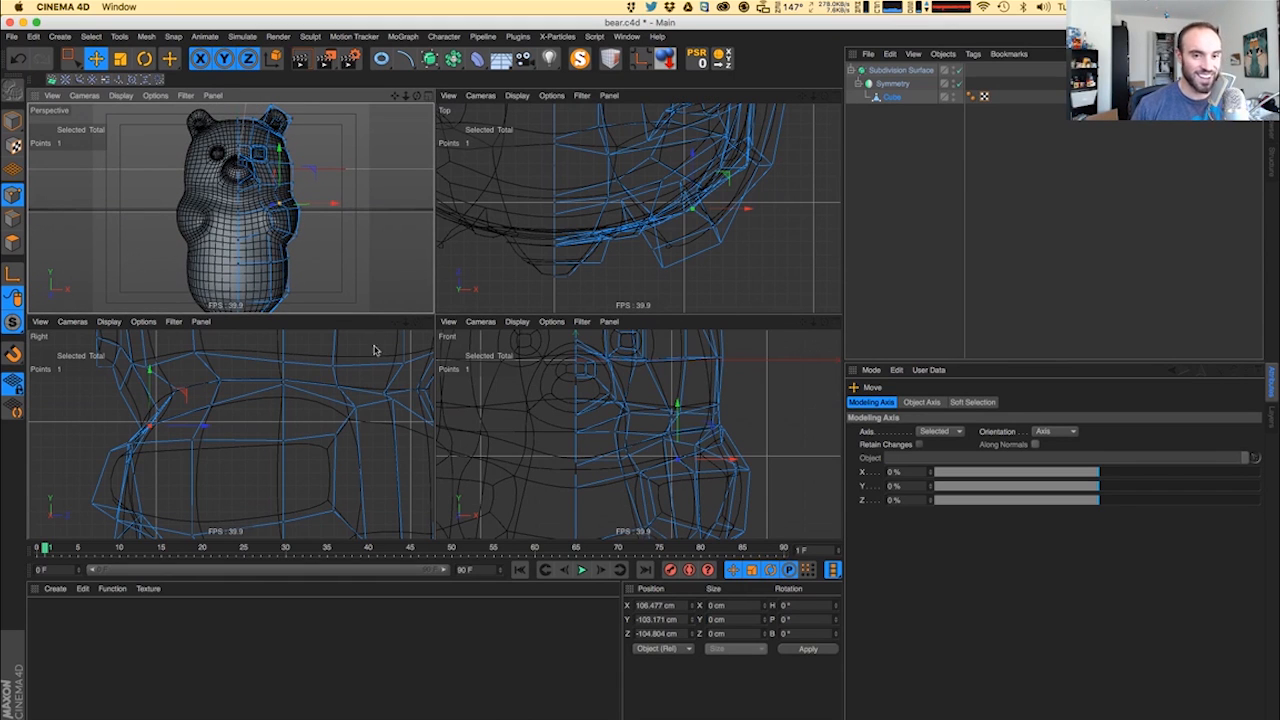
pyautogui.keyDown('alt'); pyautogui.moveTo(324, 303); pyautogui.dragTo(322, 288); pyautogui.keyUp('alt')
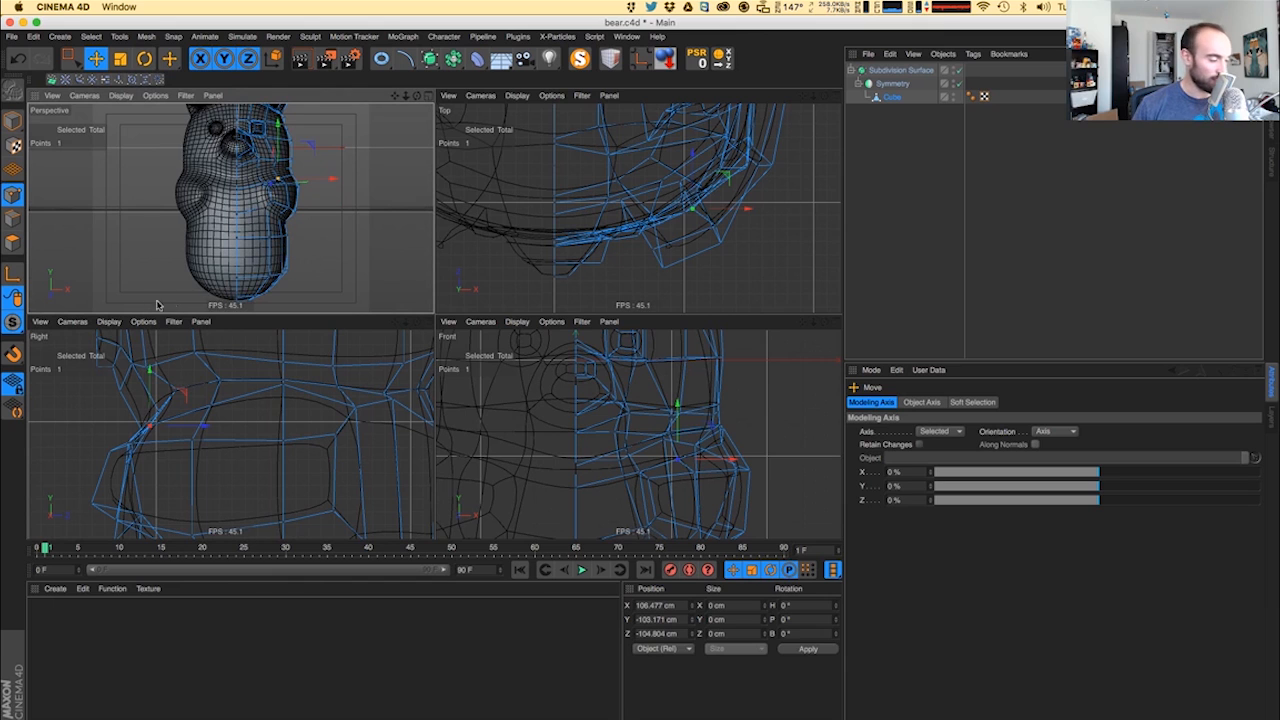
pyautogui.keyDown('alt'); pyautogui.moveTo(156, 305); pyautogui.dragTo(211, 238); pyautogui.keyUp('alt')
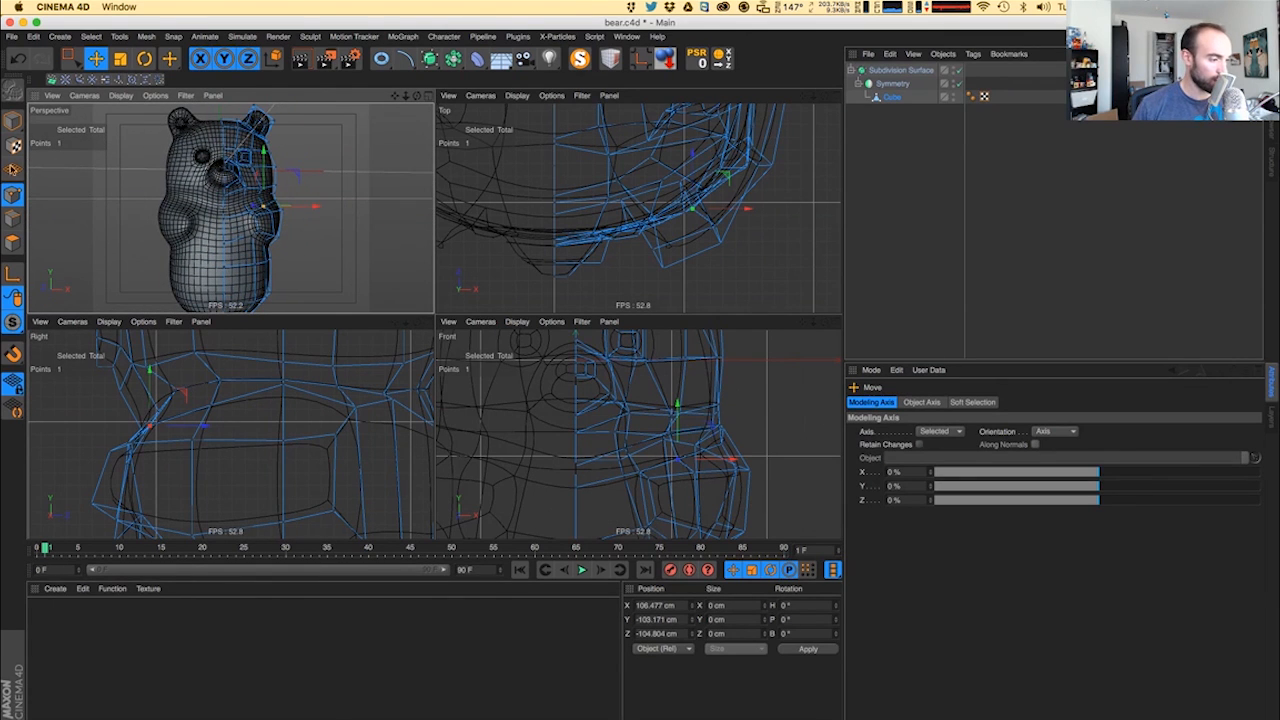
# - Widen the muzzle by moving its five outer side points outward to about X 49 cm, and render the front and perspective views
pyautogui.click(67, 59)
pyautogui.click(670, 395)
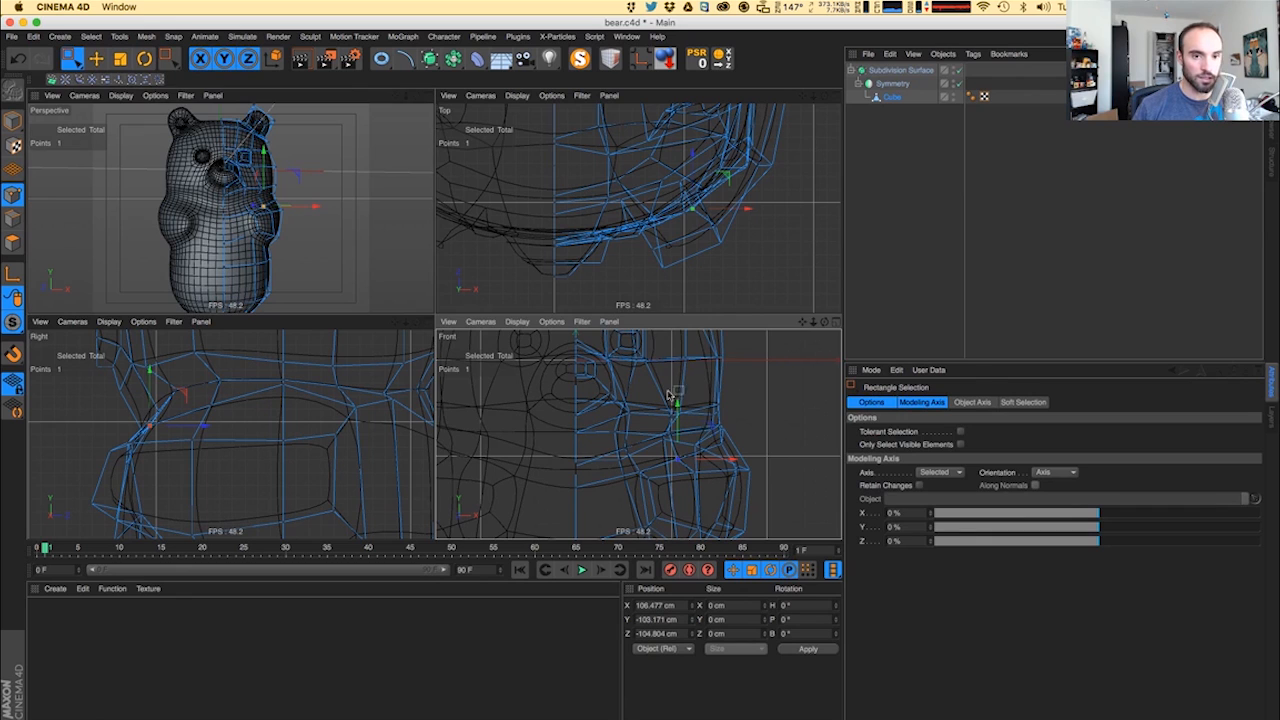
pyautogui.moveTo(588, 337); pyautogui.dragTo(645, 398)
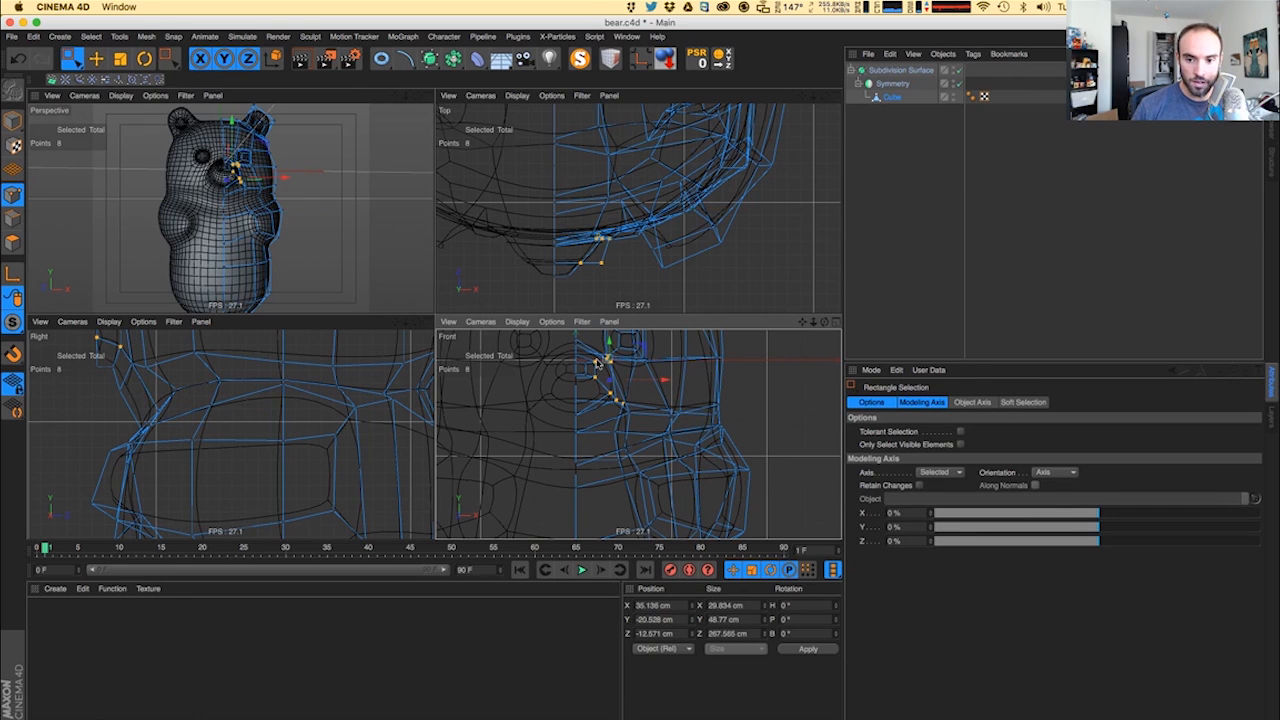
pyautogui.keyDown('ctrl'); pyautogui.moveTo(581, 355); pyautogui.dragTo(600, 387); pyautogui.keyUp('ctrl')
pyautogui.scroll(-8, 340, 426)
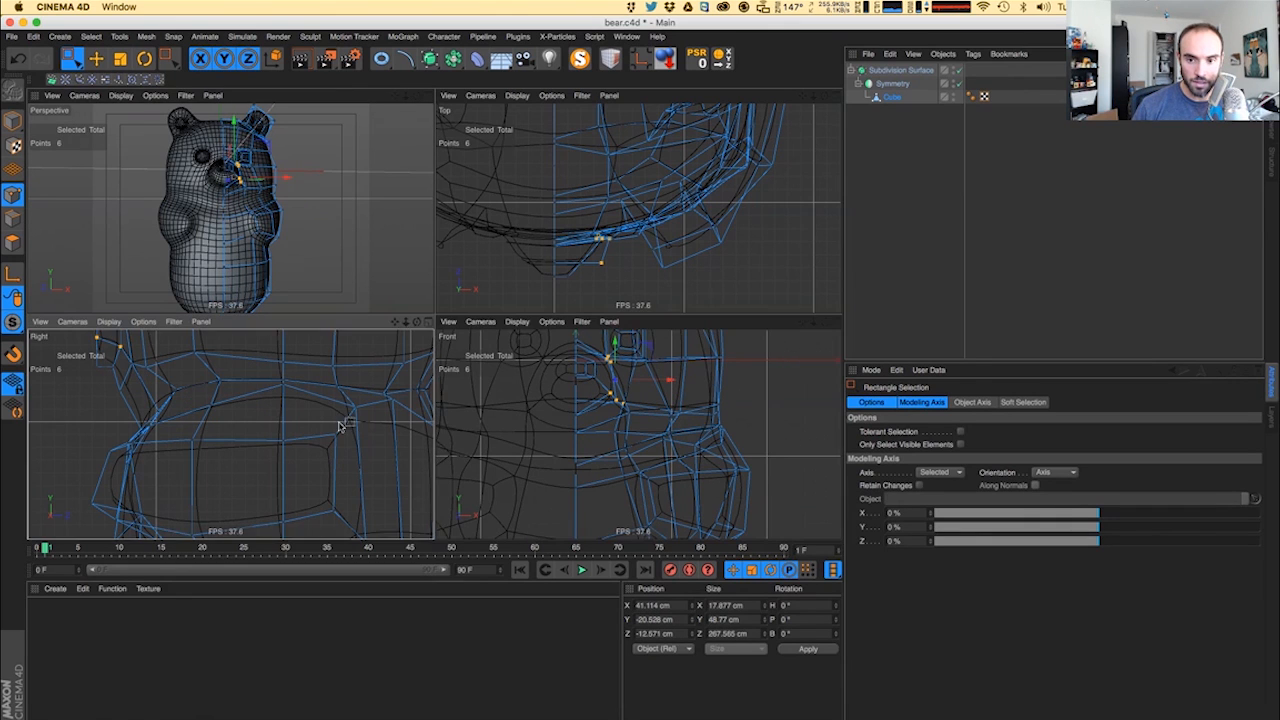
pyautogui.keyDown('alt'); pyautogui.moveTo(323, 423); pyautogui.dragTo(290, 435, button='middle'); pyautogui.keyUp('alt')
pyautogui.keyDown('ctrl'); pyautogui.moveTo(302, 385); pyautogui.dragTo(333, 441); pyautogui.keyUp('ctrl')
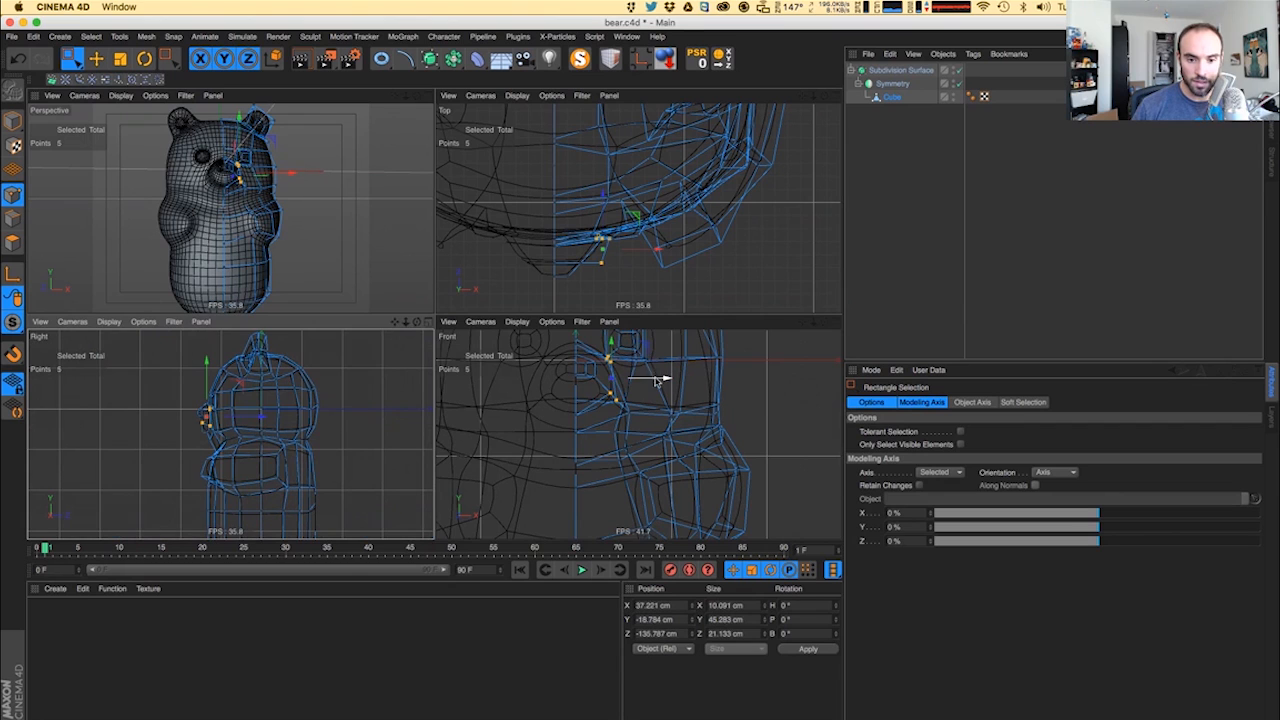
pyautogui.moveTo(656, 381); pyautogui.dragTo(668, 381)
pyautogui.press('super+r')
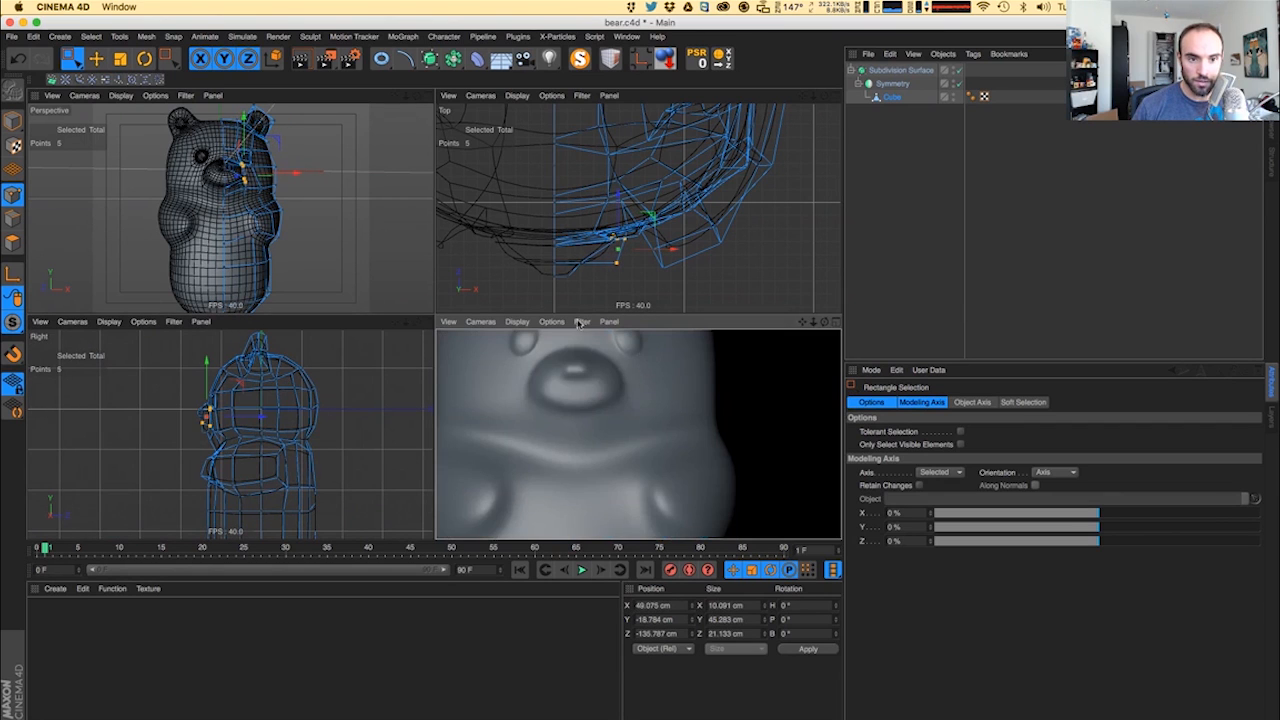
pyautogui.press('super+r')
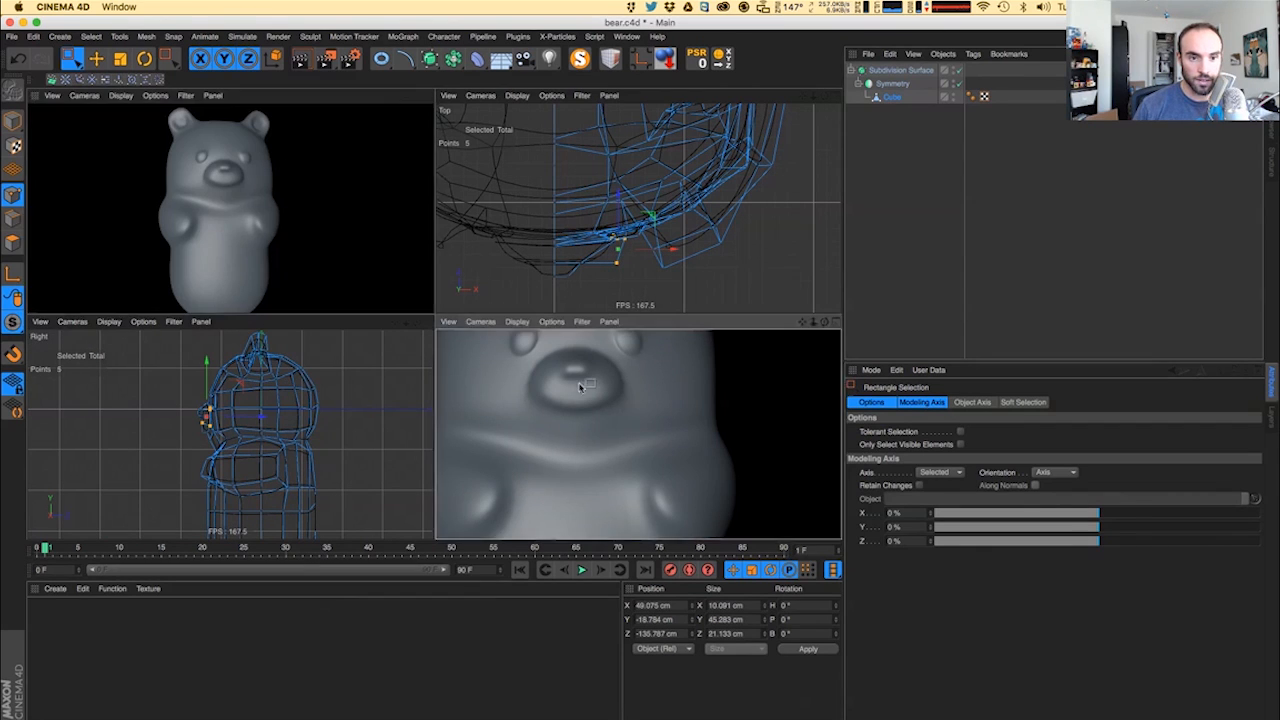
# - Adjust the three points at the eye's lower inner corner to about X 47 cm, Y 1 cm and Z -126 cm, and render previews
pyautogui.keyDown('alt'); pyautogui.moveTo(580, 389); pyautogui.dragTo(592, 406, button='middle'); pyautogui.keyUp('alt')
pyautogui.moveTo(588, 368); pyautogui.dragTo(660, 422)
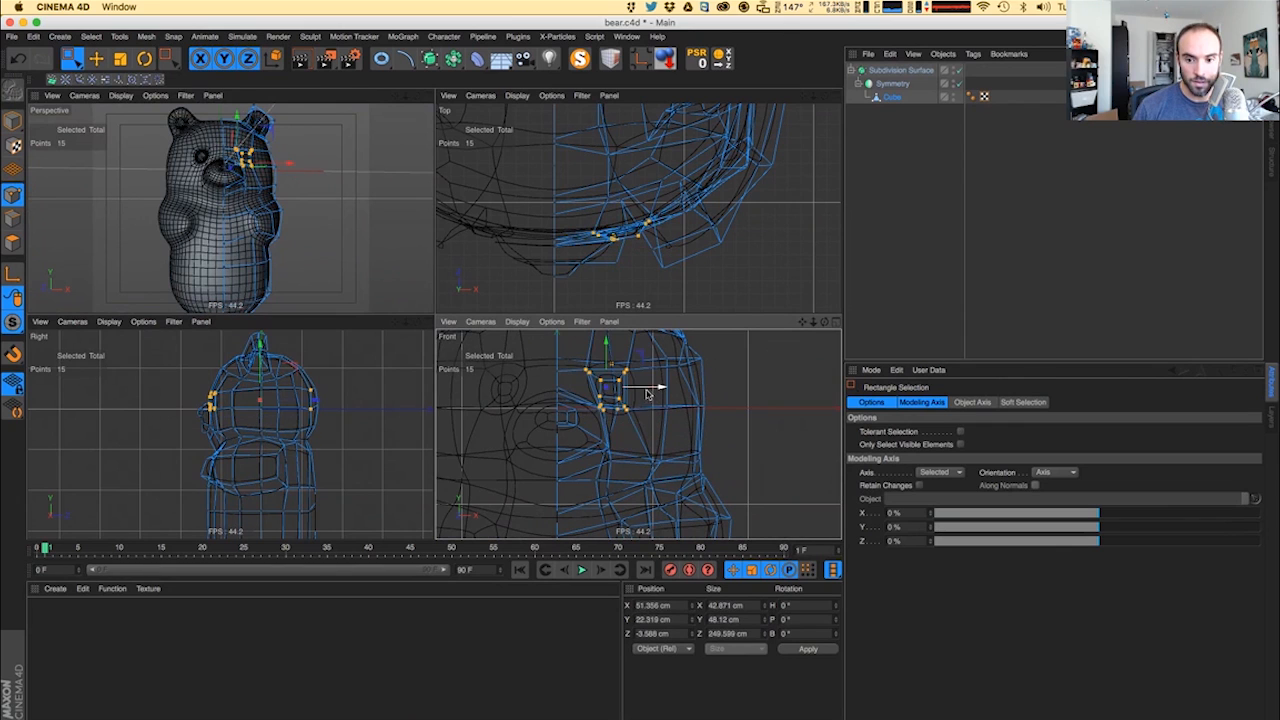
pyautogui.moveTo(591, 401); pyautogui.dragTo(624, 403)
pyautogui.scroll(4, 612, 417)
pyautogui.click(306, 96)
pyautogui.press('super+r')
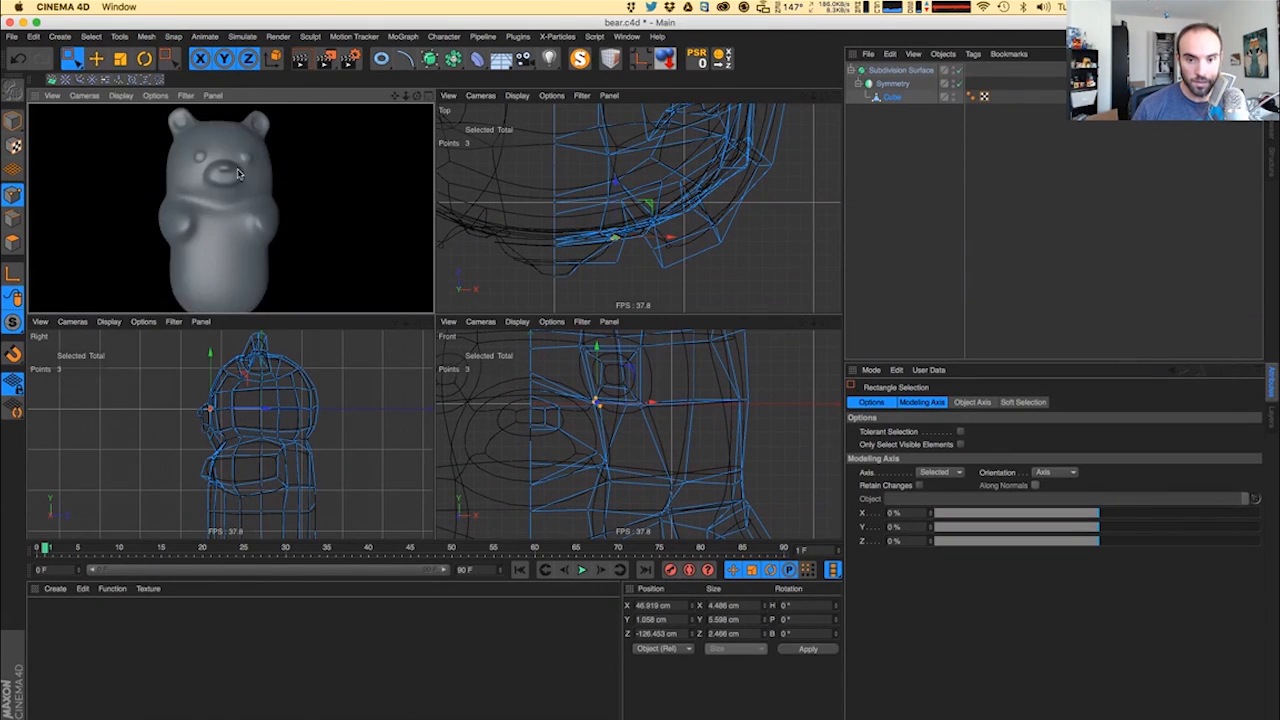
pyautogui.keyDown('alt'); pyautogui.moveTo(241, 172); pyautogui.dragTo(256, 182); pyautogui.keyUp('alt')
pyautogui.press('super+r')
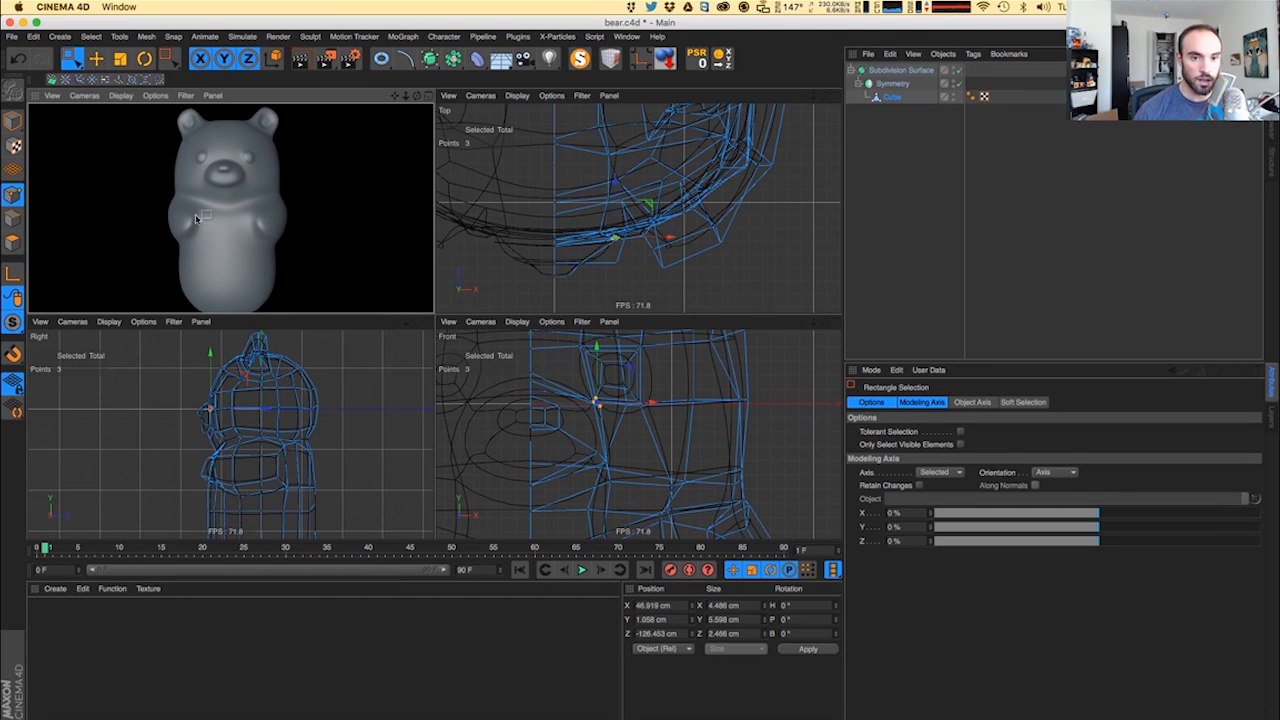
pyautogui.scroll(-3, 197, 218)
pyautogui.press('super+r')
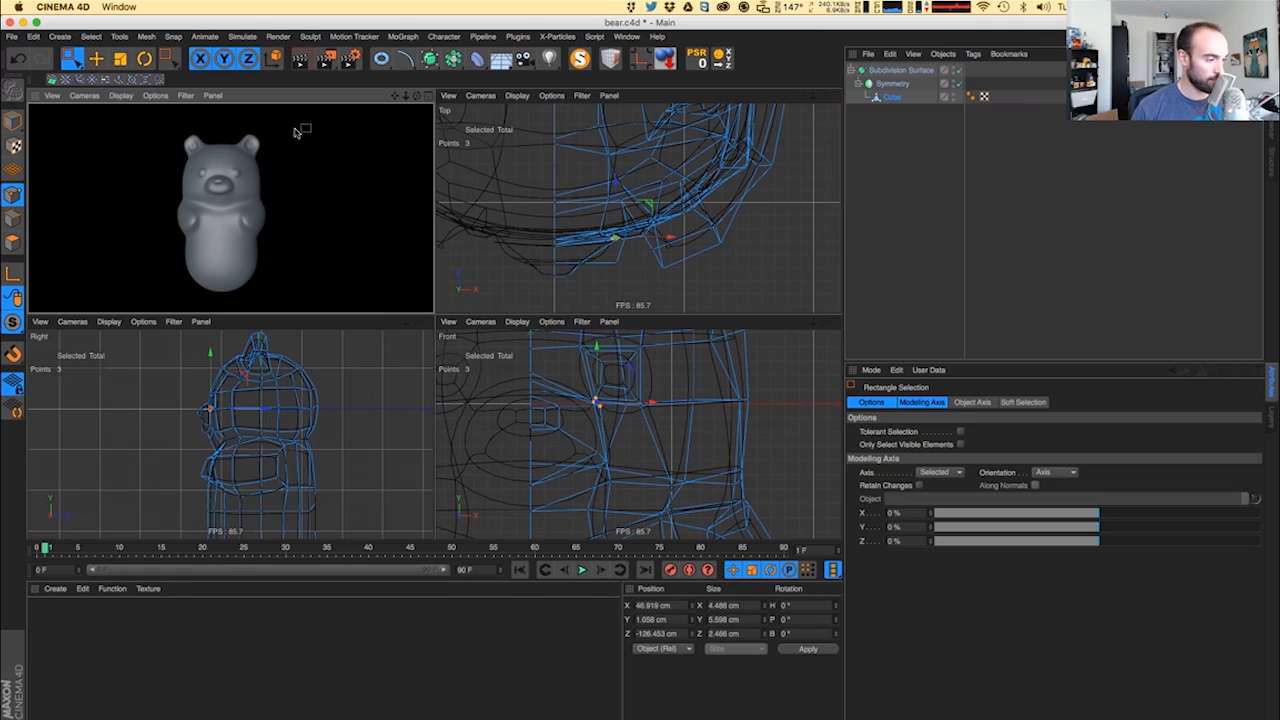
# - Try to move the four points at the tip of the ear, and undo the move
pyautogui.keyDown('alt'); pyautogui.moveTo(257, 141); pyautogui.dragTo(294, 134, button='right'); pyautogui.keyUp('alt')
pyautogui.keyDown('alt'); pyautogui.moveTo(294, 134); pyautogui.dragTo(238, 178); pyautogui.keyUp('alt')
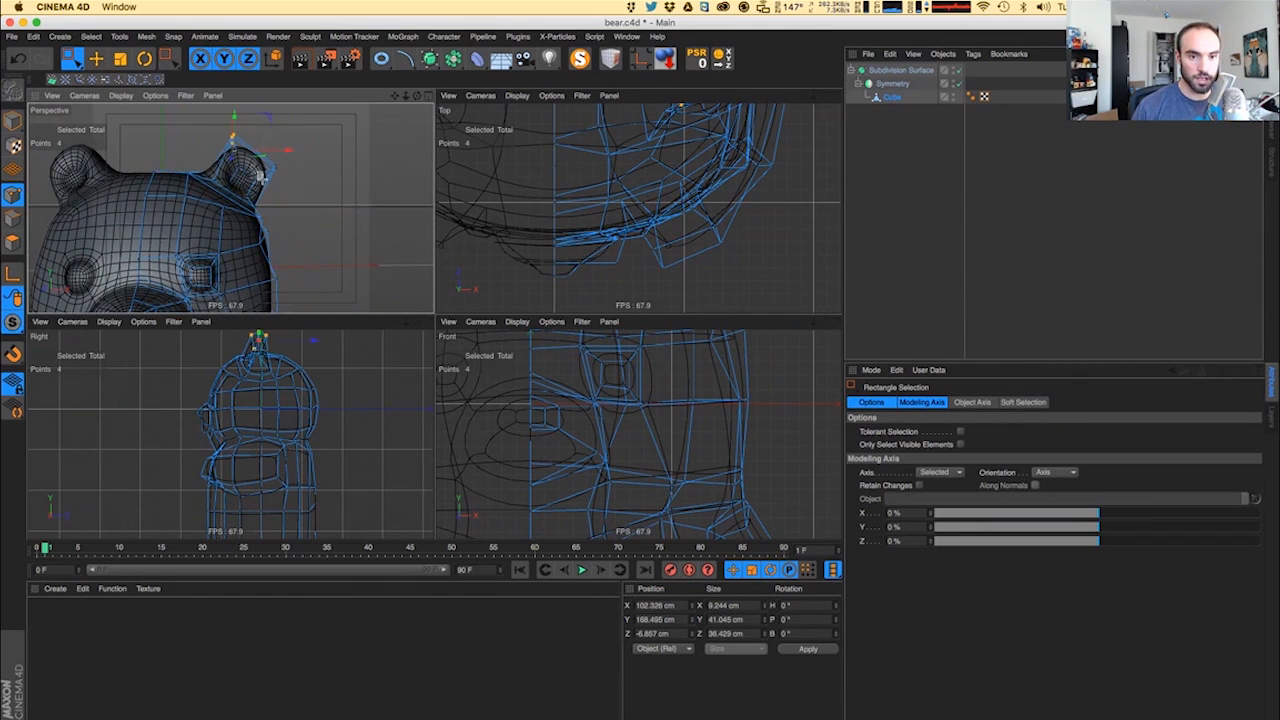
pyautogui.click(260, 175)
pyautogui.moveTo(213, 128); pyautogui.dragTo(282, 168)
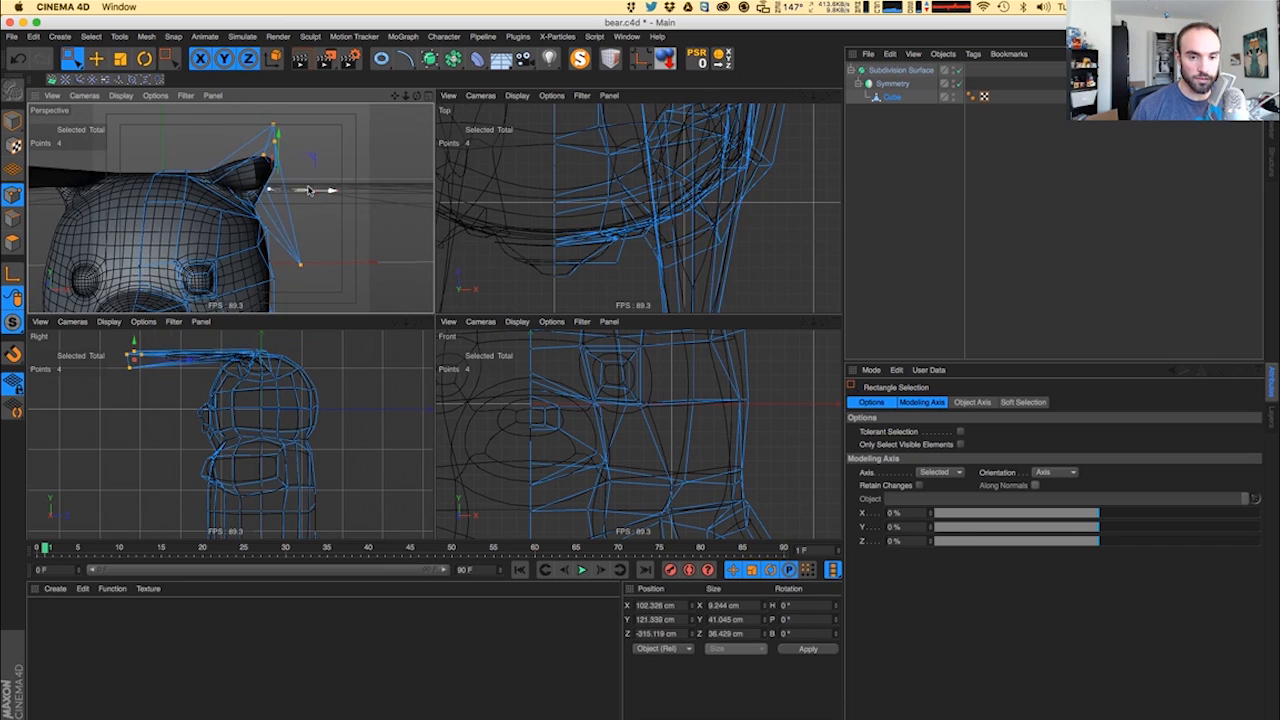
pyautogui.press('super+z')
# - Pull the three outer side points of the ear inward to about X 151 cm, Y 139 cm and Z -1 cm
pyautogui.keyDown('alt'); pyautogui.moveTo(242, 149); pyautogui.dragTo(240, 187, button='middle'); pyautogui.keyUp('alt')
pyautogui.press('e')
pyautogui.moveTo(266, 147); pyautogui.dragTo(265, 213)
pyautogui.press('0')
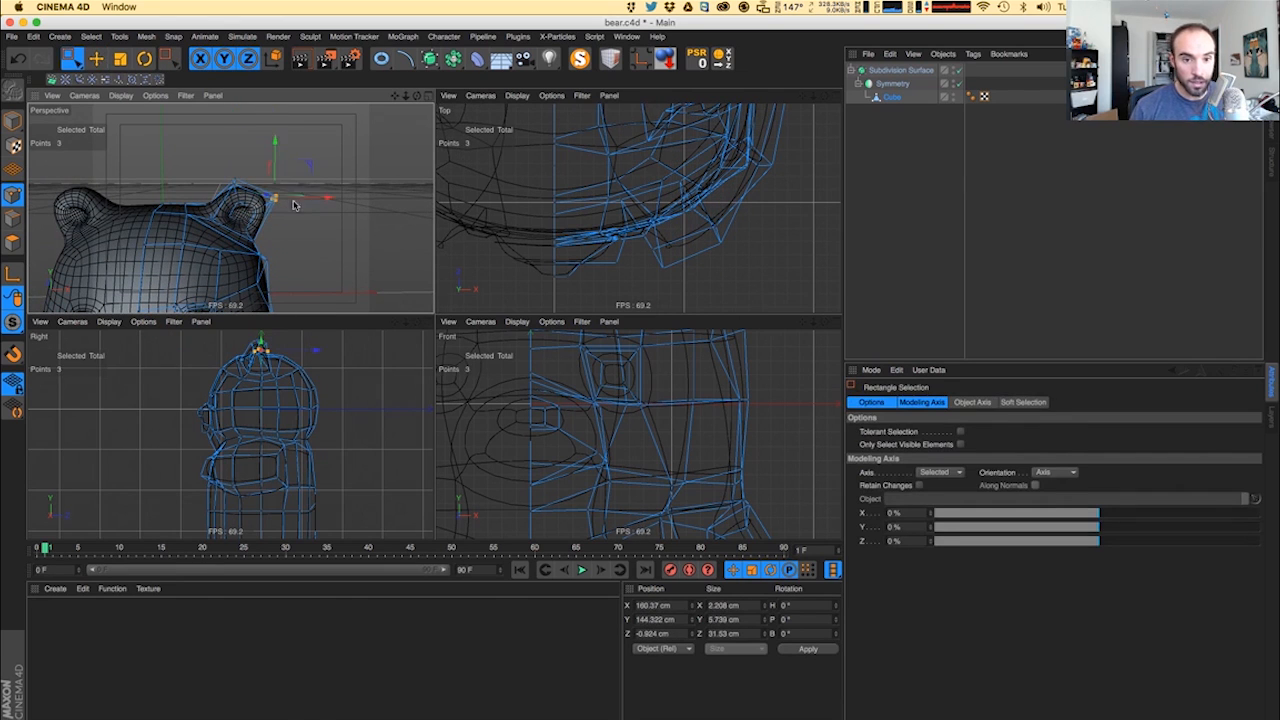
pyautogui.press('e')
pyautogui.moveTo(308, 165); pyautogui.dragTo(299, 171)
pyautogui.keyDown('alt'); pyautogui.moveTo(243, 215); pyautogui.dragTo(273, 212, button='right'); pyautogui.keyUp('alt')
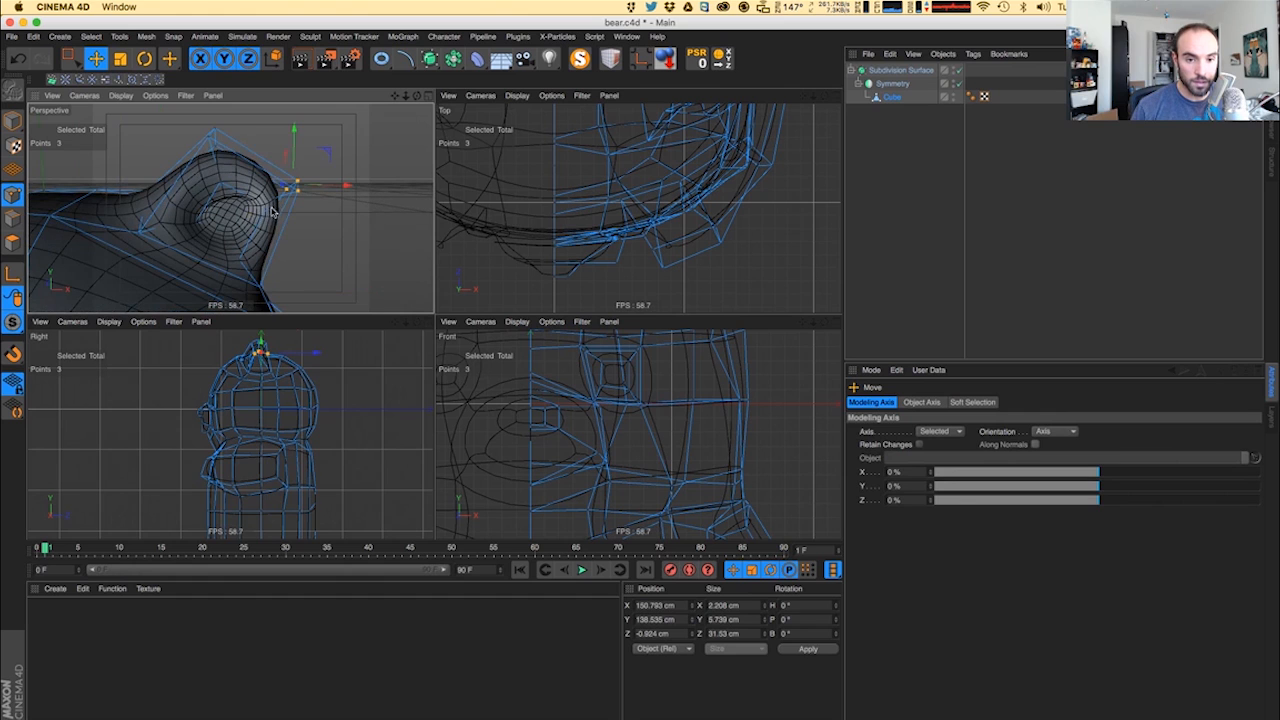
# - Reposition the inner ear's points one at a time in the front view to even out its opening
pyautogui.keyDown('alt'); pyautogui.moveTo(722, 416); pyautogui.dragTo(668, 486, button='middle'); pyautogui.keyUp('alt')
pyautogui.keyDown('alt'); pyautogui.moveTo(612, 432); pyautogui.dragTo(656, 423, button='right'); pyautogui.keyUp('alt')
pyautogui.press('0')
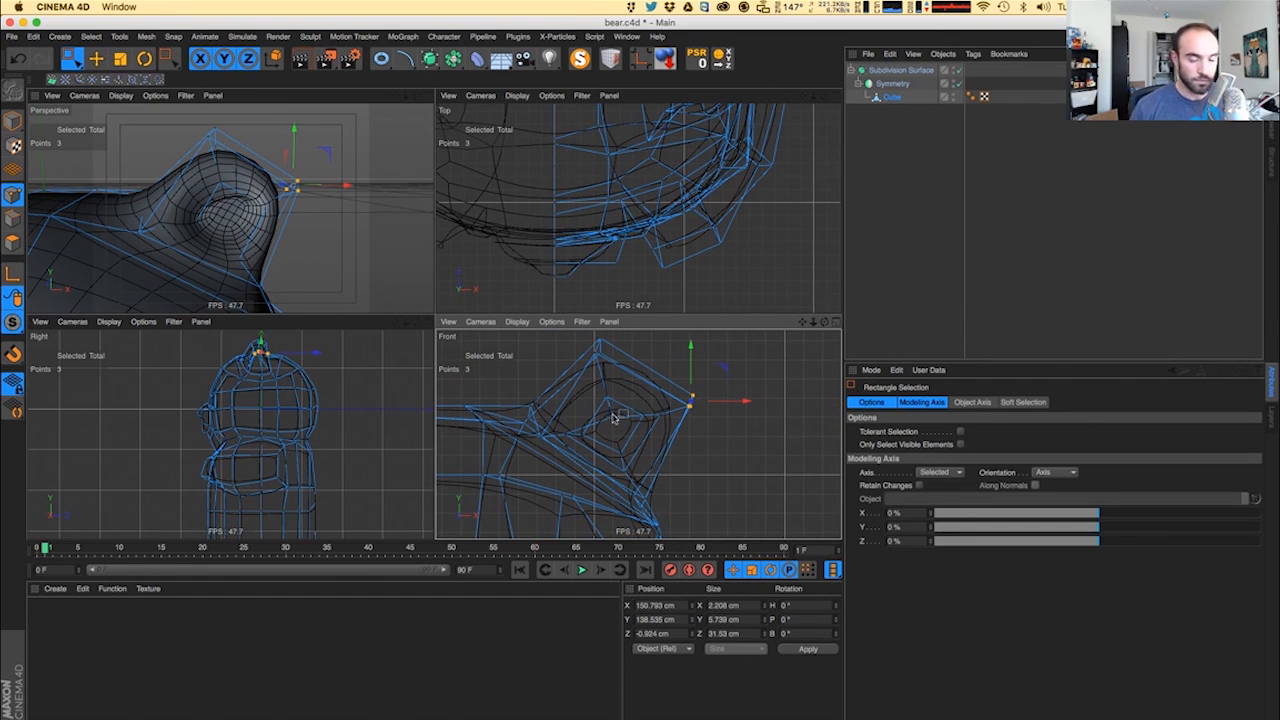
pyautogui.moveTo(659, 424); pyautogui.dragTo(631, 367)
pyautogui.click(621, 431)
pyautogui.press('e')
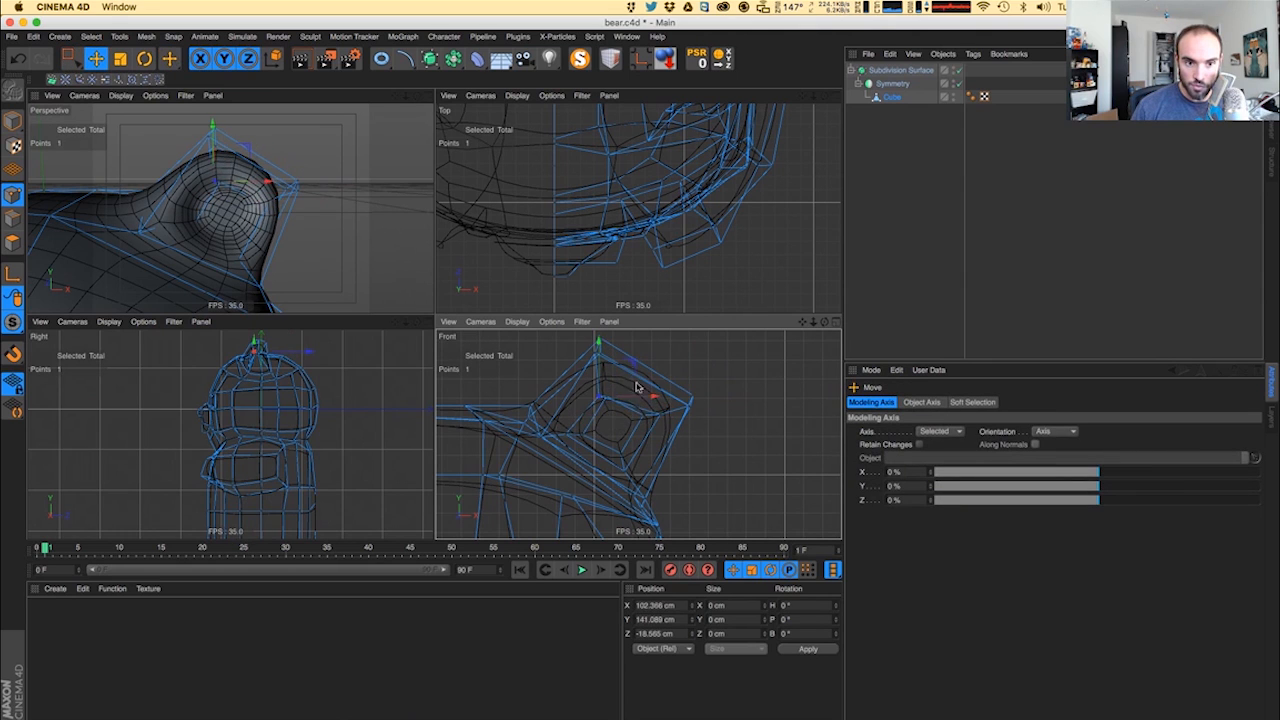
pyautogui.click(658, 416)
pyautogui.moveTo(643, 418); pyautogui.dragTo(615, 436)
pyautogui.click(661, 430)
pyautogui.click(606, 403)
pyautogui.click(631, 420)
# - Scale the polygon at the centre of the inner ear to about 20 cm wide and 20.6 cm high
pyautogui.moveTo(226, 246)
pyautogui.keyDown('alt'); pyautogui.mouseDown()
pyautogui.moveTo(72, 235)
pyautogui.moveTo(245, 230)
pyautogui.moveTo(235, 227)
pyautogui.mouseUp(); pyautogui.keyUp('alt')
pyautogui.click(11, 244)
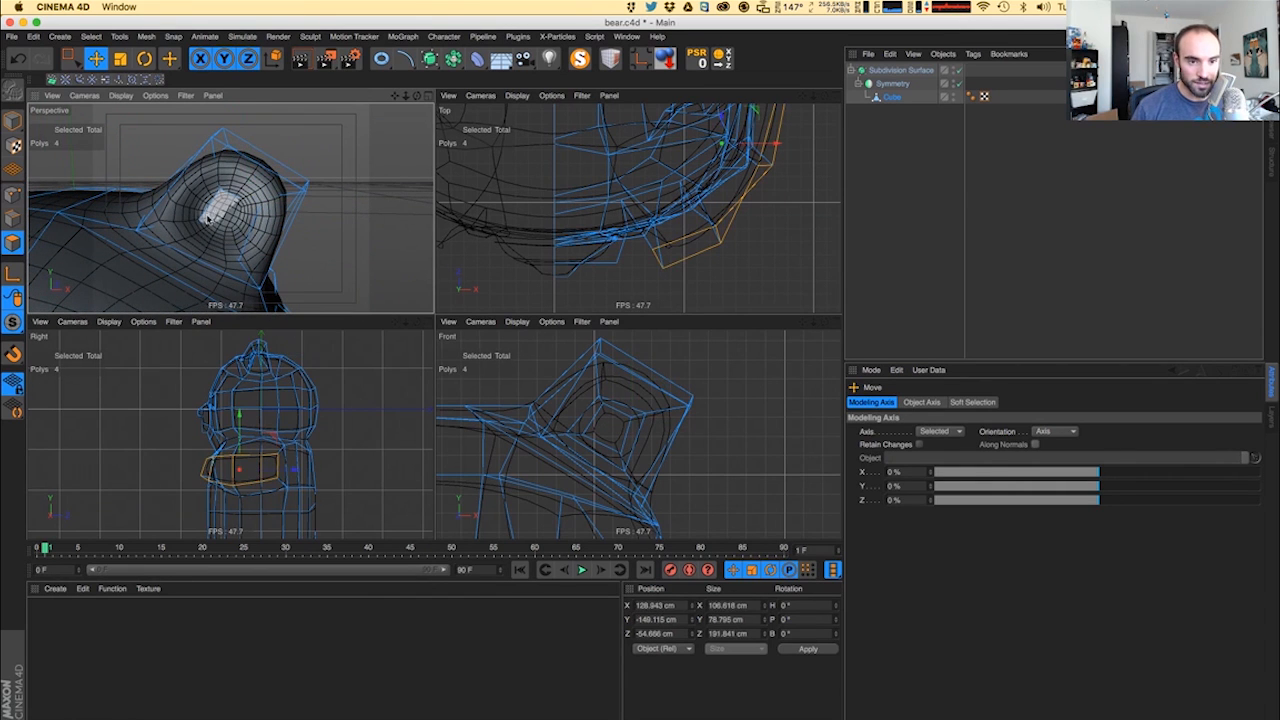
pyautogui.click(220, 212)
pyautogui.press('t')
pyautogui.moveTo(152, 241); pyautogui.dragTo(109, 249)
pyautogui.press('e')
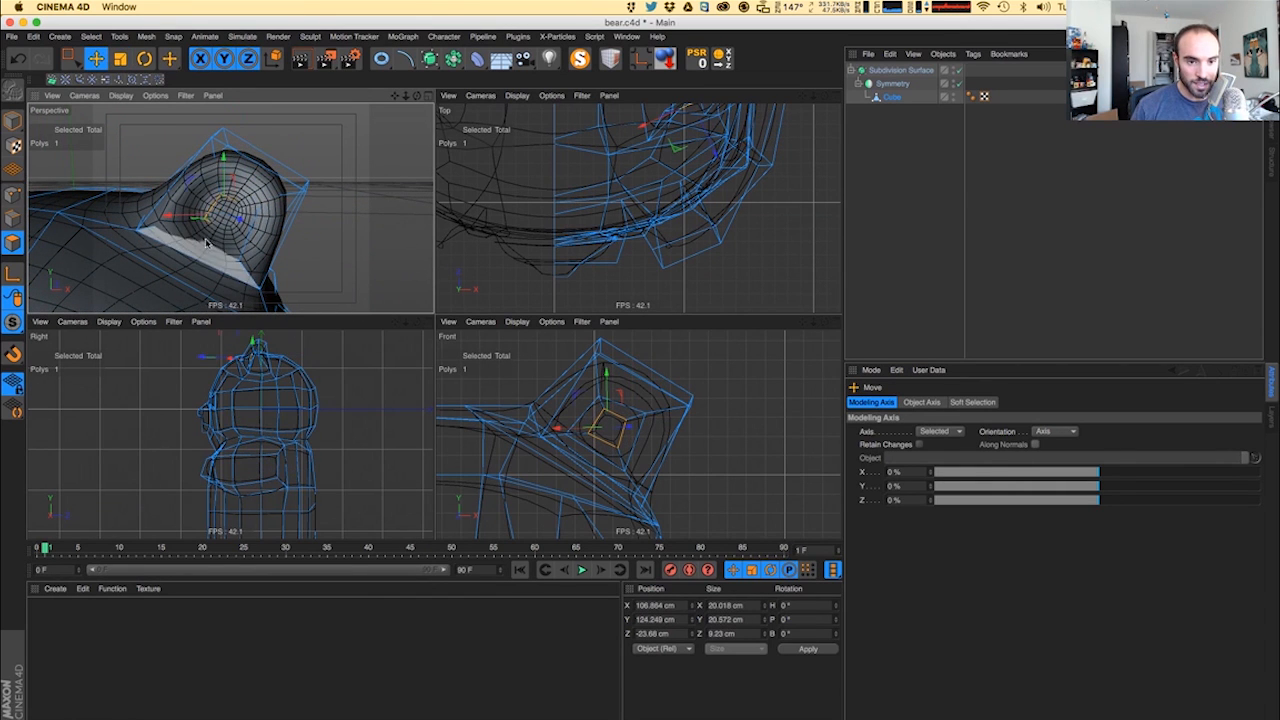
# - Rotate the inner ear polygon to face forward, about 2 cm deep in Z, and render perspective previews
pyautogui.keyDown('alt'); pyautogui.moveTo(194, 236); pyautogui.dragTo(146, 231); pyautogui.keyUp('alt')
pyautogui.press('r')
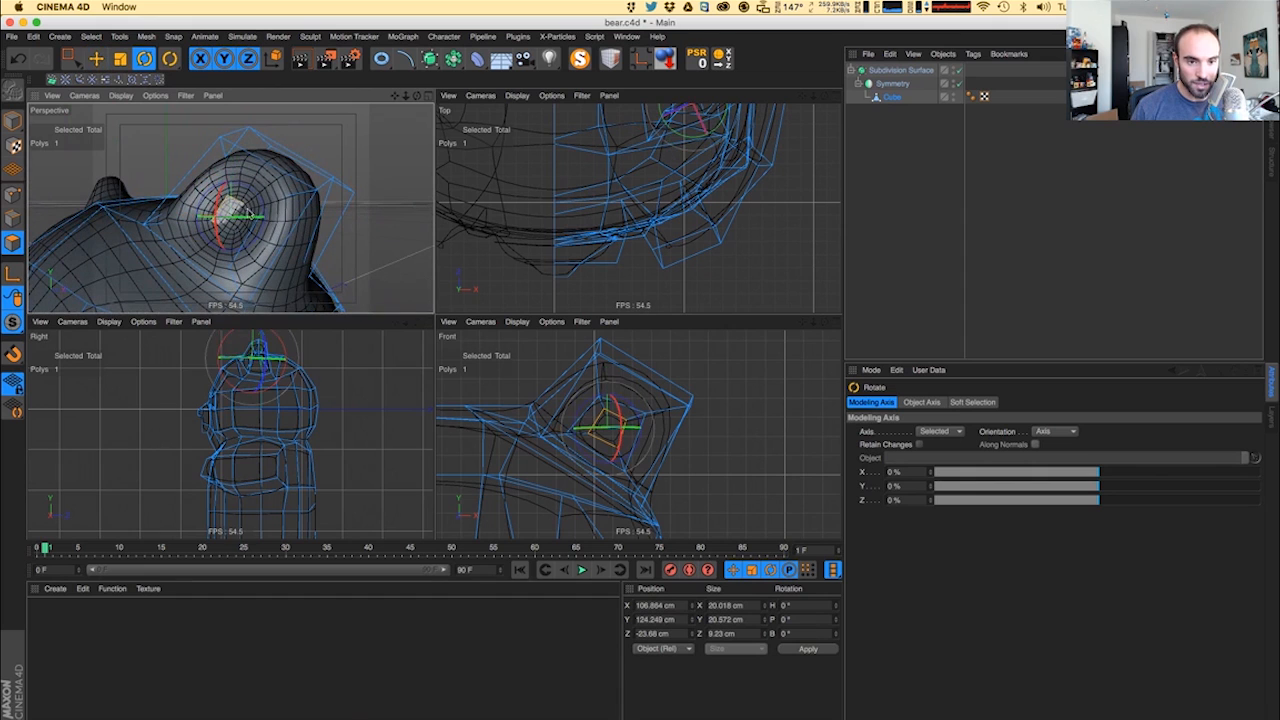
pyautogui.moveTo(250, 216); pyautogui.dragTo(234, 219)
pyautogui.press('e')
pyautogui.scroll(-10, 237, 236)
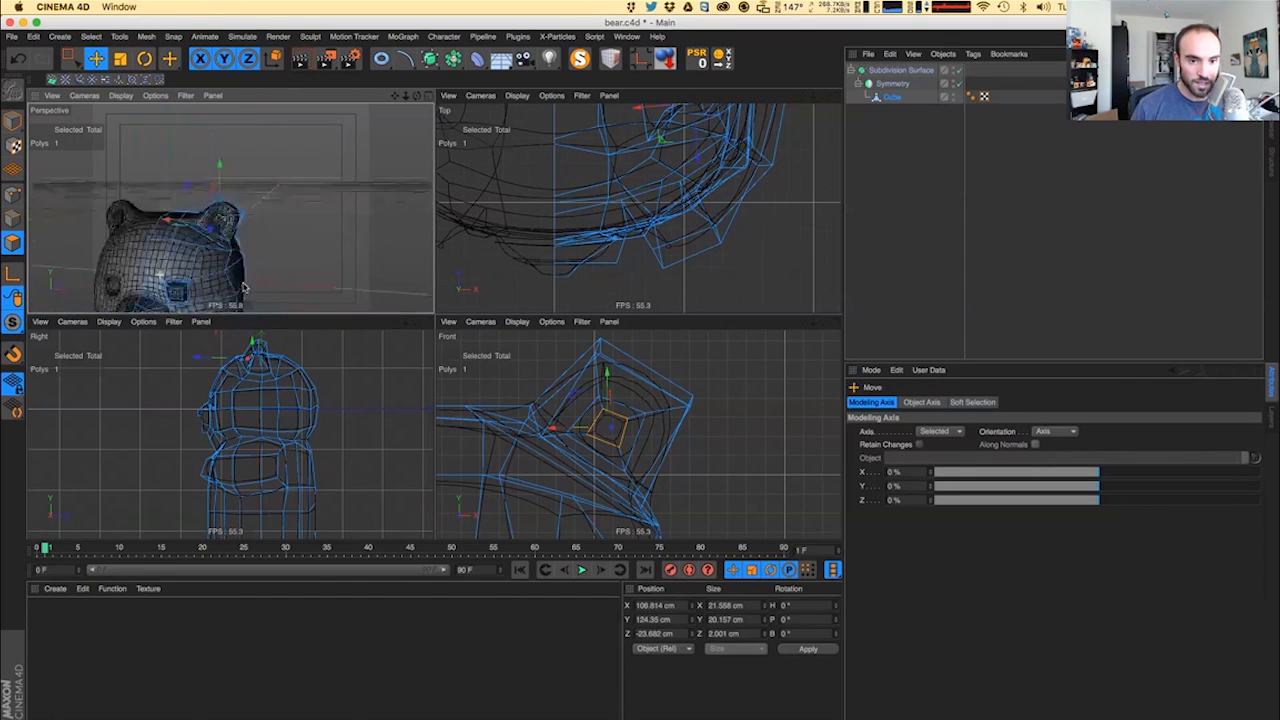
pyautogui.press('super+r')
pyautogui.moveTo(179, 256)
pyautogui.keyDown('alt'); pyautogui.mouseDown()
pyautogui.moveTo(188, 245)
pyautogui.moveTo(152, 235)
pyautogui.mouseUp(); pyautogui.keyUp('alt')
pyautogui.press('super+r')
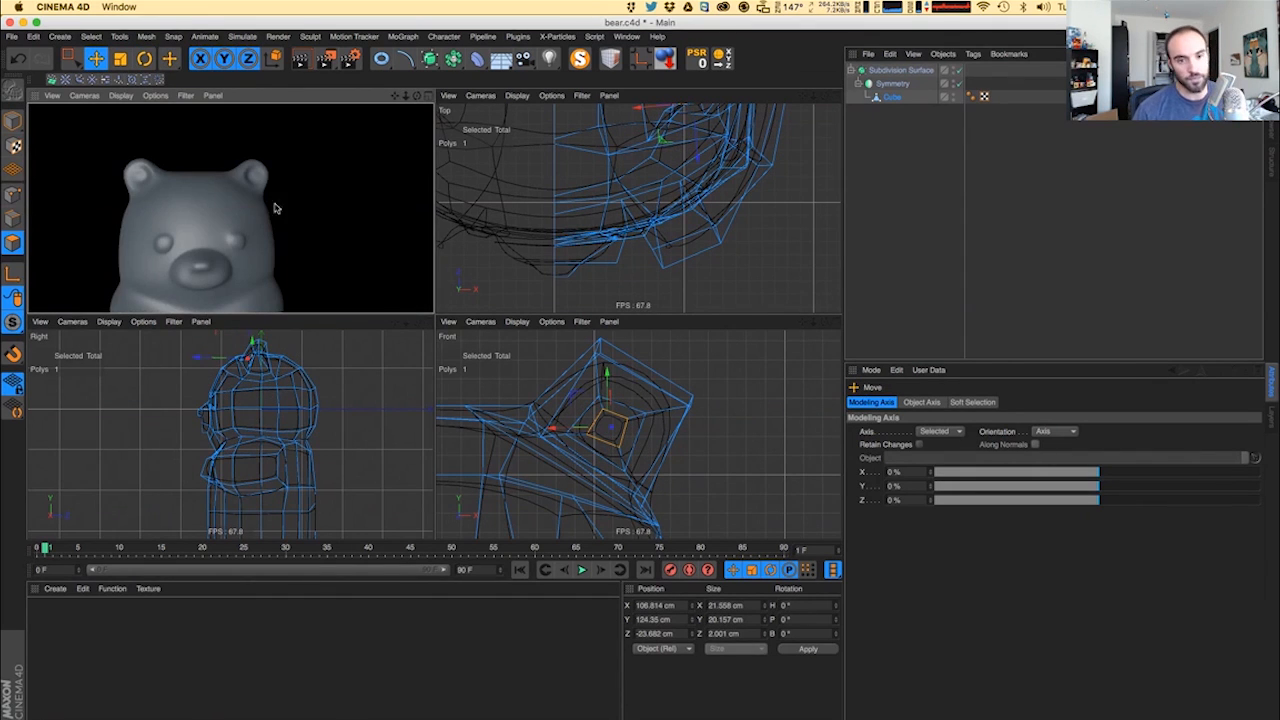
# - Rescale the inner ear polygon and render the perspective view again
pyautogui.press('t')
pyautogui.moveTo(318, 211); pyautogui.dragTo(234, 206)
pyautogui.press('e')
pyautogui.press('super+r')
pyautogui.keyDown('alt'); pyautogui.moveTo(234, 206); pyautogui.dragTo(274, 186, button='right'); pyautogui.keyUp('alt')
pyautogui.keyDown('alt'); pyautogui.moveTo(274, 186); pyautogui.dragTo(335, 153); pyautogui.keyUp('alt')
# - Move the polygon at the ear's lower front edge to about X 95 cm, Y 102 cm and Z -39 cm, and render a preview
pyautogui.click(354, 178)
pyautogui.press('t')
pyautogui.press('e')
pyautogui.keyDown('alt'); pyautogui.moveTo(332, 156); pyautogui.dragTo(212, 164); pyautogui.keyUp('alt')
pyautogui.moveTo(231, 208)
pyautogui.keyDown('alt'); pyautogui.mouseDown()
pyautogui.moveTo(306, 172)
pyautogui.moveTo(228, 202)
pyautogui.moveTo(291, 234)
pyautogui.mouseUp(); pyautogui.keyUp('alt')
pyautogui.click(278, 180)
pyautogui.click(245, 222)
pyautogui.hotkey('ctrl', 'r')
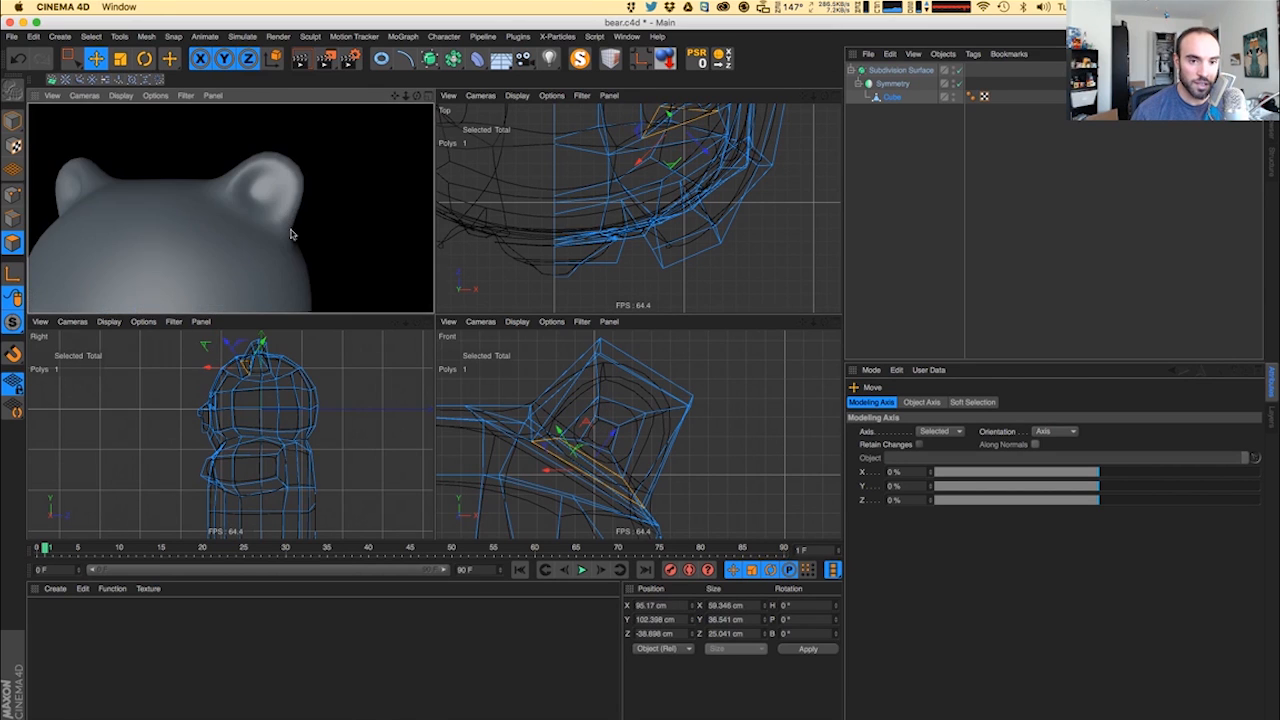
pyautogui.keyDown('alt'); pyautogui.moveTo(198, 257); pyautogui.dragTo(255, 262); pyautogui.keyUp('alt')
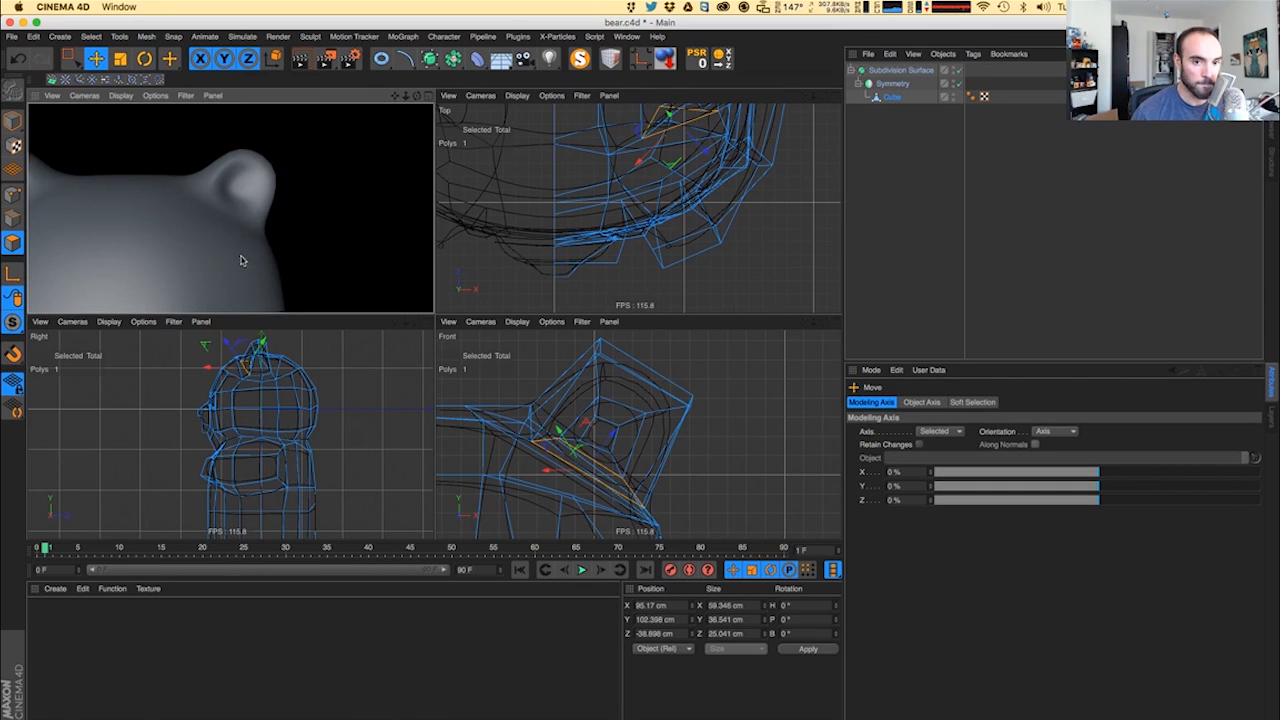
pyautogui.keyDown('alt'); pyautogui.moveTo(235, 248); pyautogui.dragTo(241, 255); pyautogui.keyUp('alt')
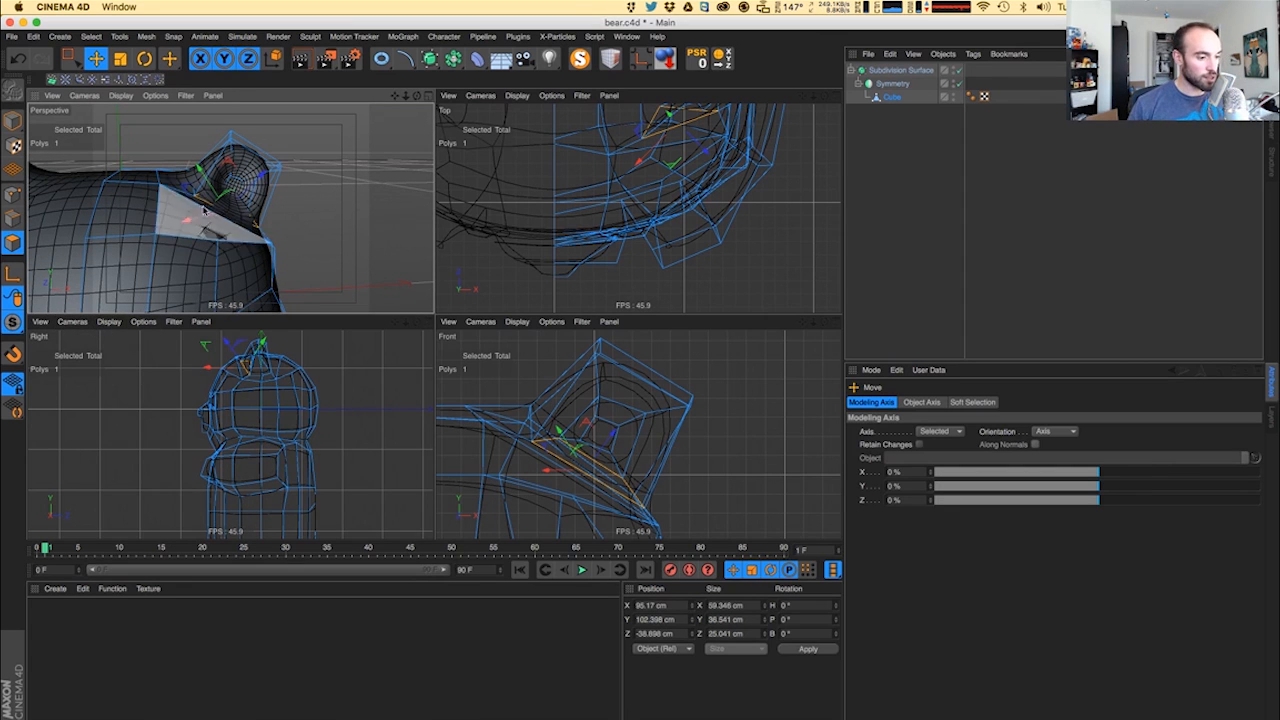
# - Undo and redo the last changes to compare the lower ear before and after its polygon was moved
pyautogui.press('super+z')
pyautogui.press('super+z')
pyautogui.press('super+z')
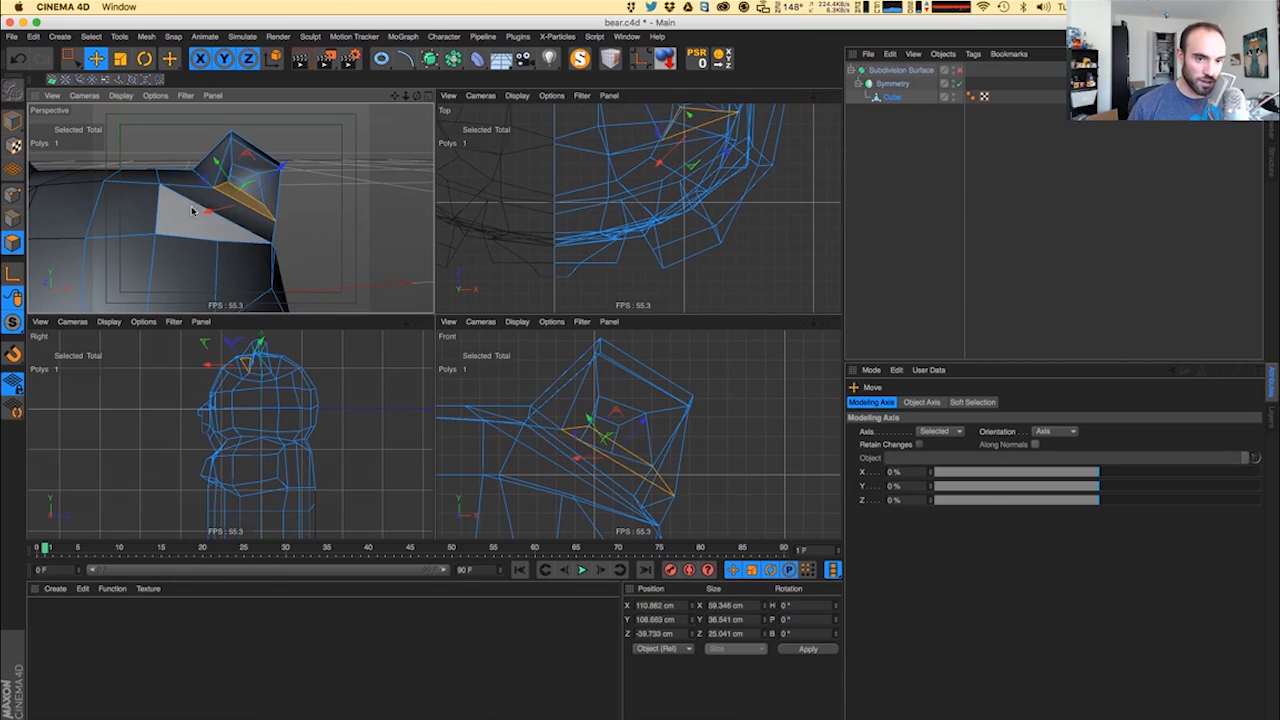
pyautogui.press('super+shift+z')
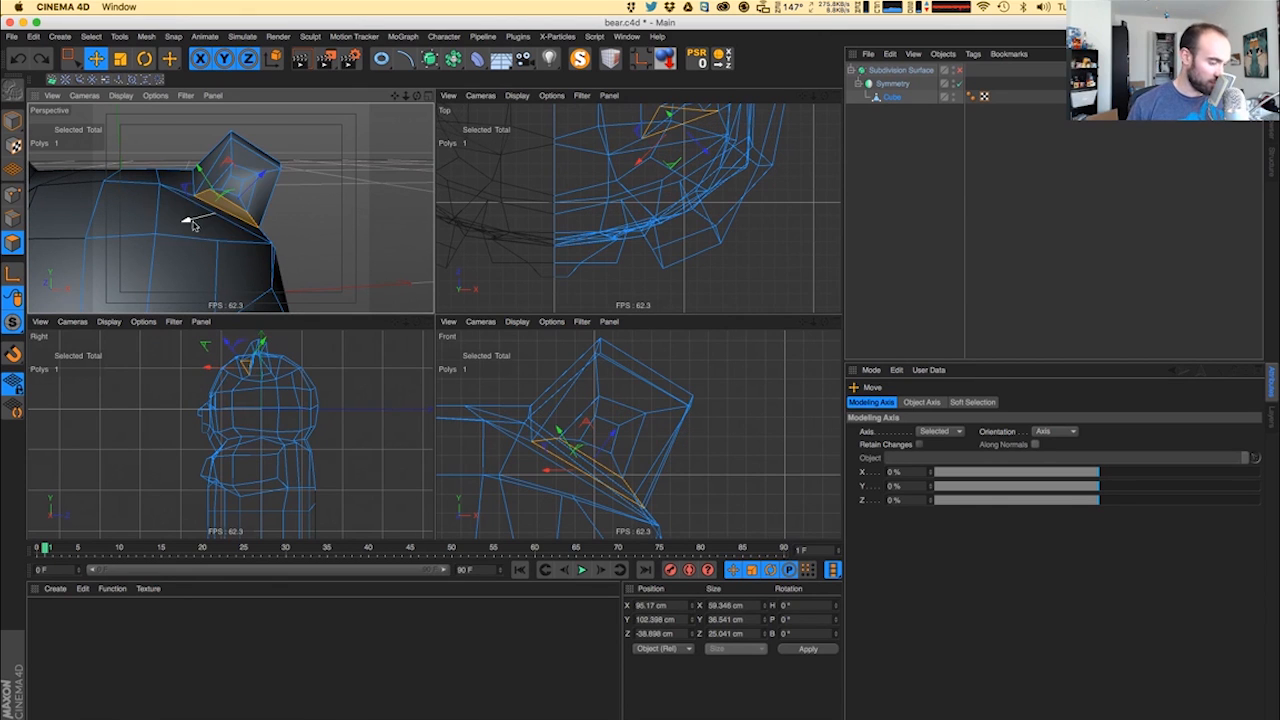
pyautogui.press('super+shift+z')
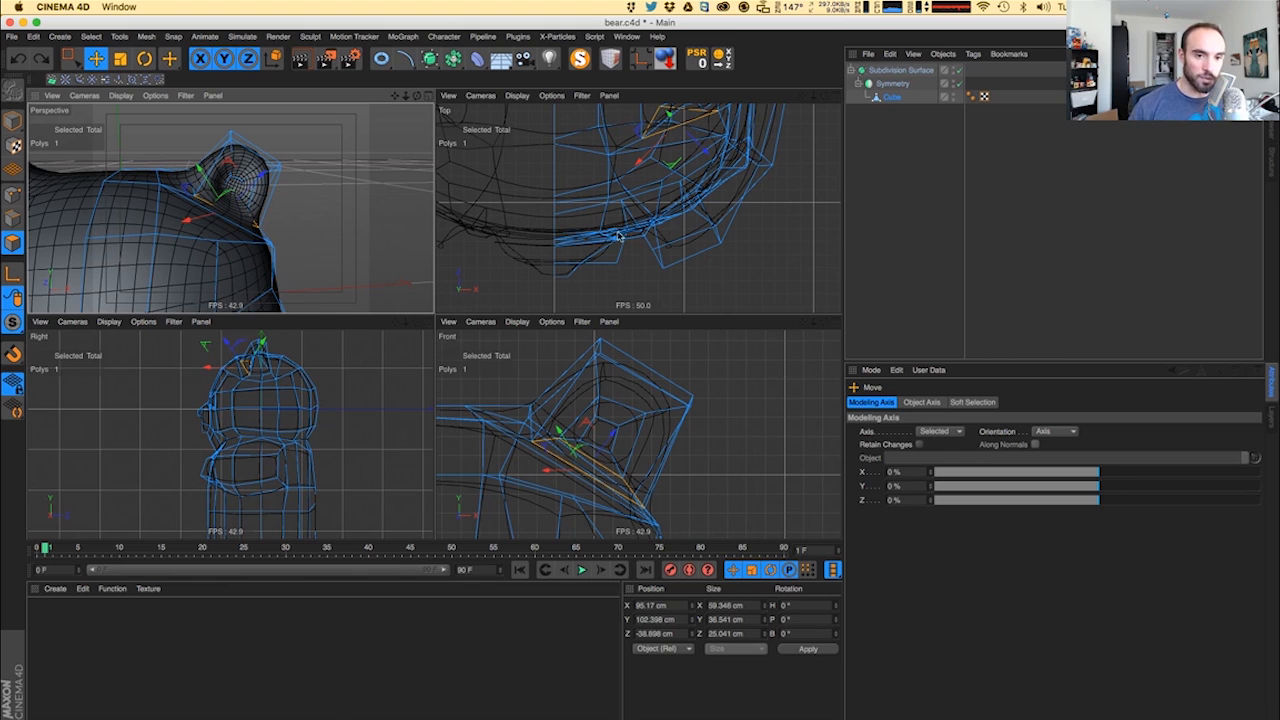
# - Examine the ear up close, the whole bear, and the shoulder and arm in the front view
pyautogui.scroll(5, 600, 228)
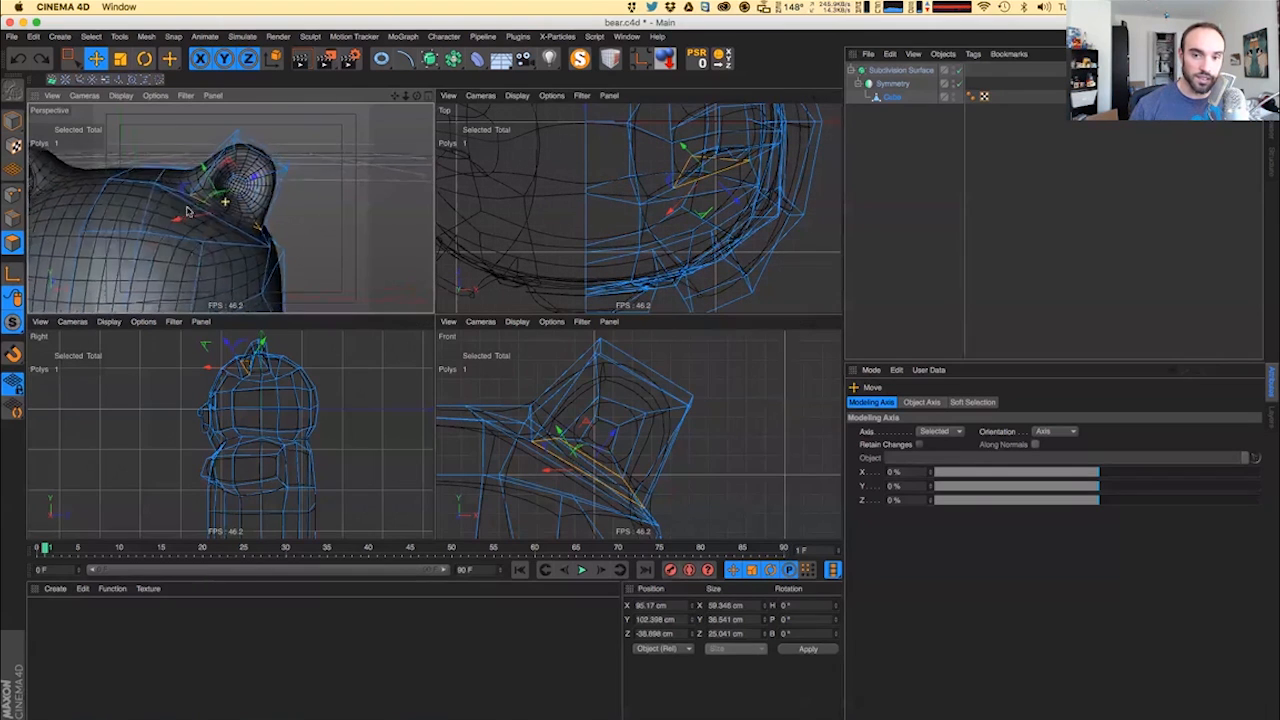
pyautogui.click(16, 194)
pyautogui.scroll(5, 269, 192)
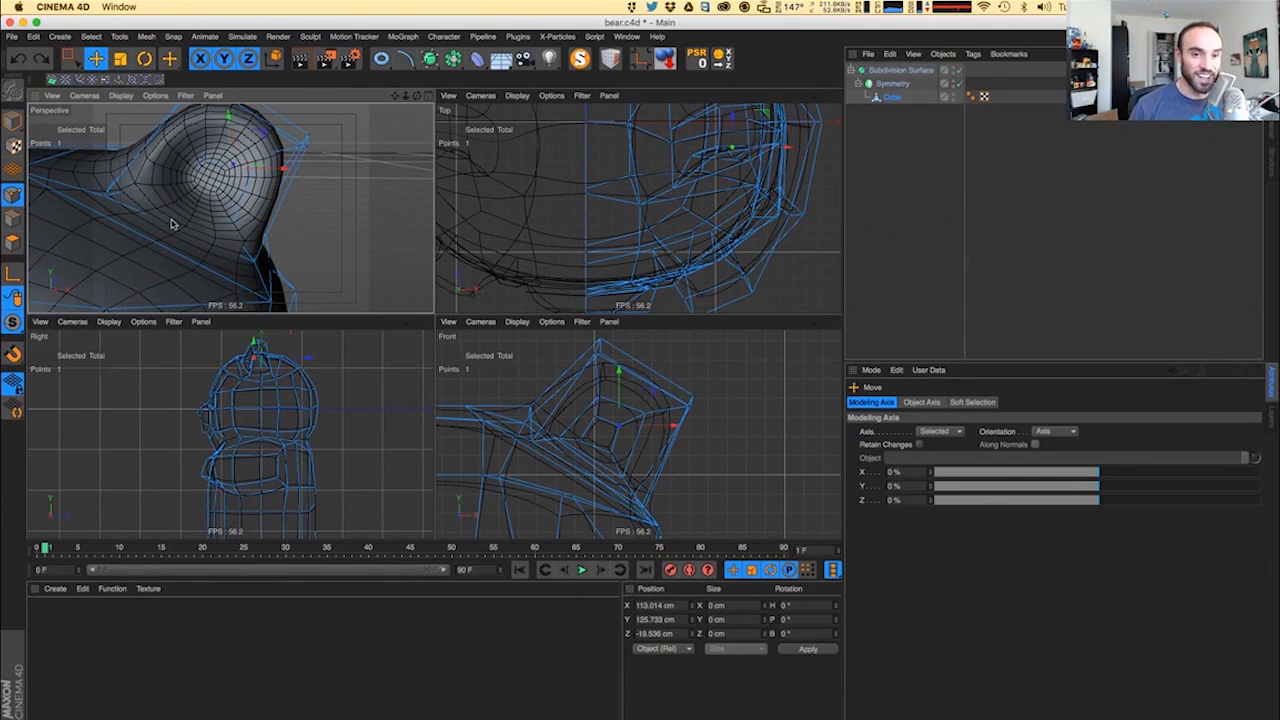
pyautogui.hotkey('alt', 'r')
pyautogui.scroll(-10, 160, 205)
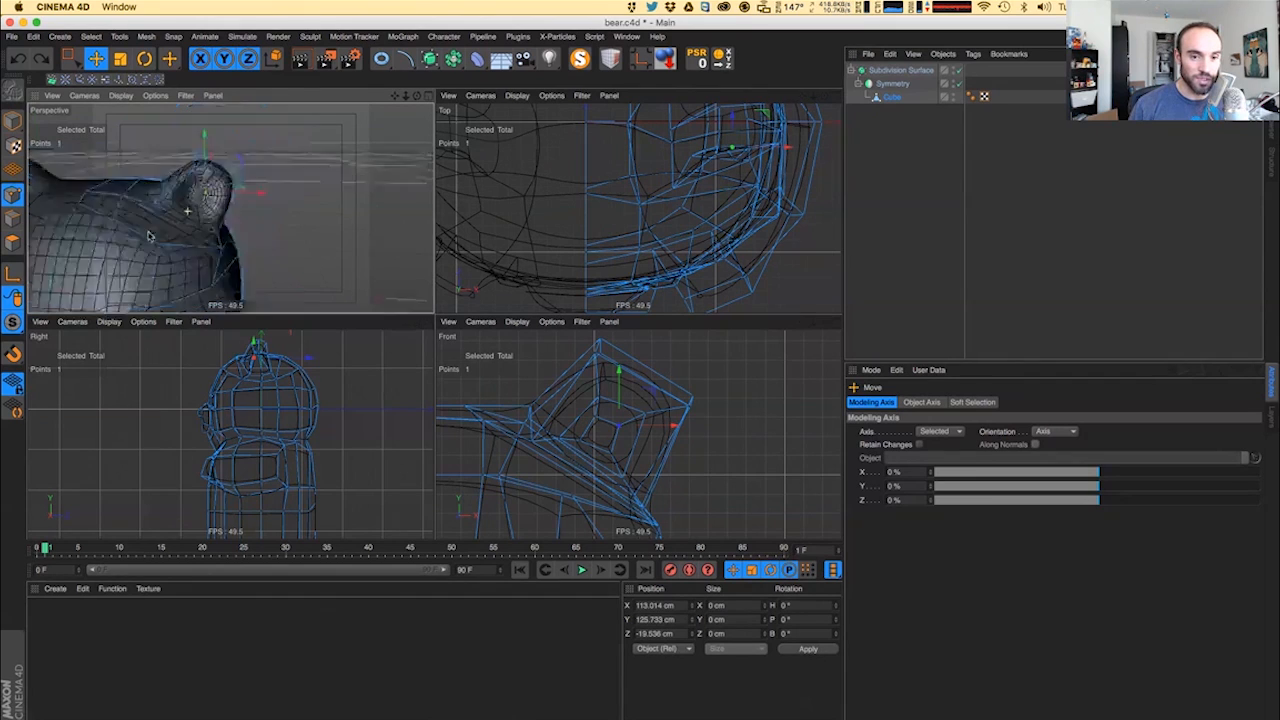
pyautogui.click(12, 122)
pyautogui.scroll(-3, 240, 255)
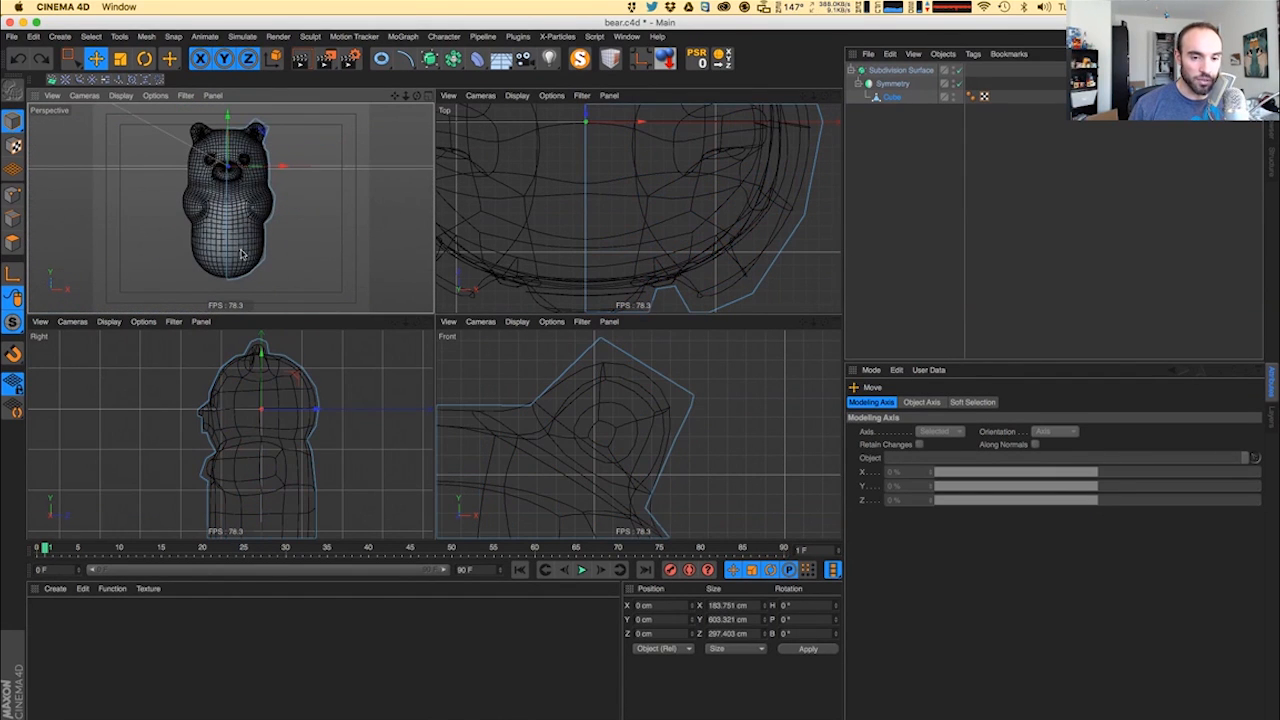
pyautogui.click(15, 199)
pyautogui.scroll(4, 670, 425)
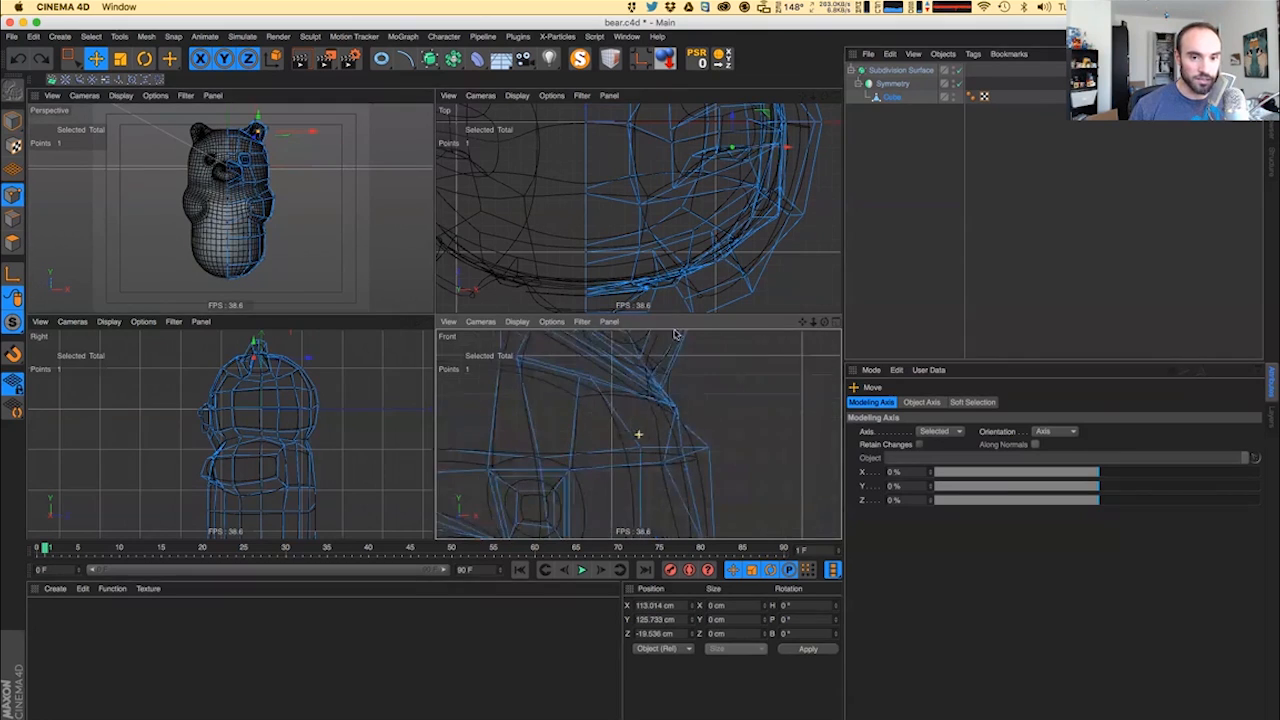
pyautogui.scroll(-2, 652, 452)
pyautogui.moveTo(648, 485)
pyautogui.keyDown('alt'); pyautogui.mouseDown(button='middle')
pyautogui.moveTo(637, 434)
pyautogui.moveTo(653, 390)
pyautogui.mouseUp(button='middle'); pyautogui.keyUp('alt')
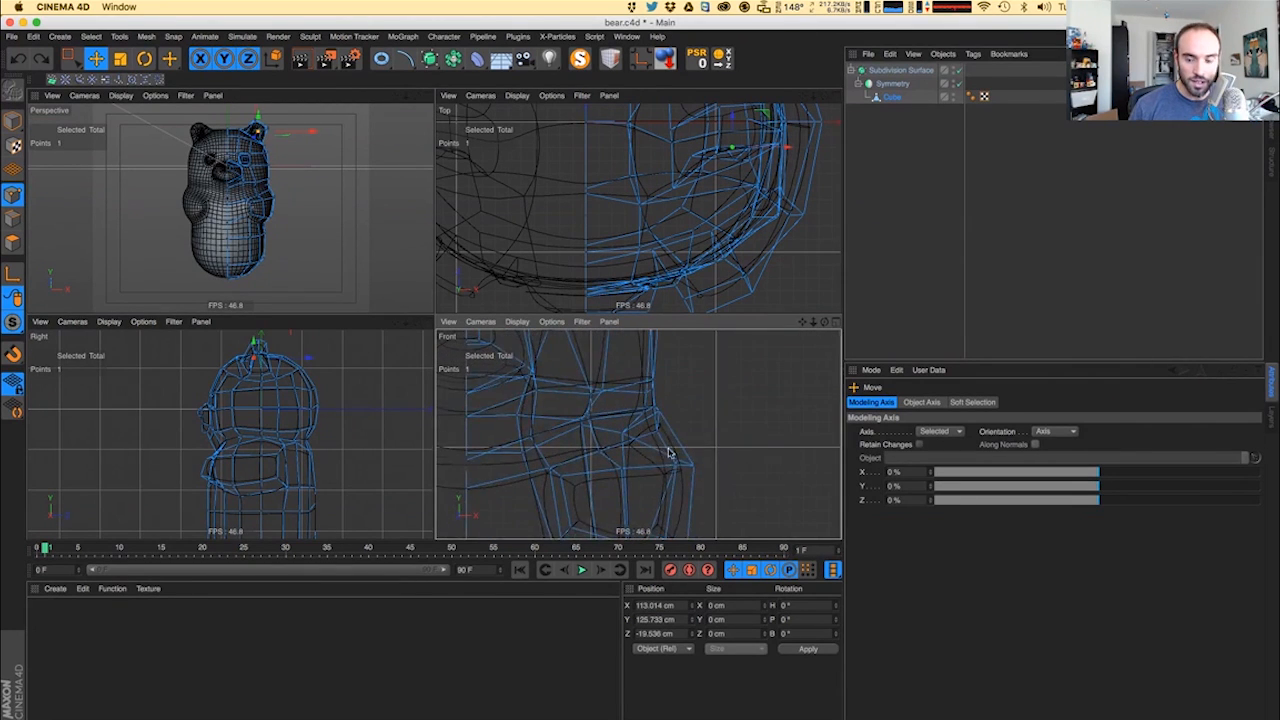
pyautogui.keyDown('alt'); pyautogui.moveTo(667, 448); pyautogui.dragTo(665, 406, button='middle'); pyautogui.keyUp('alt')
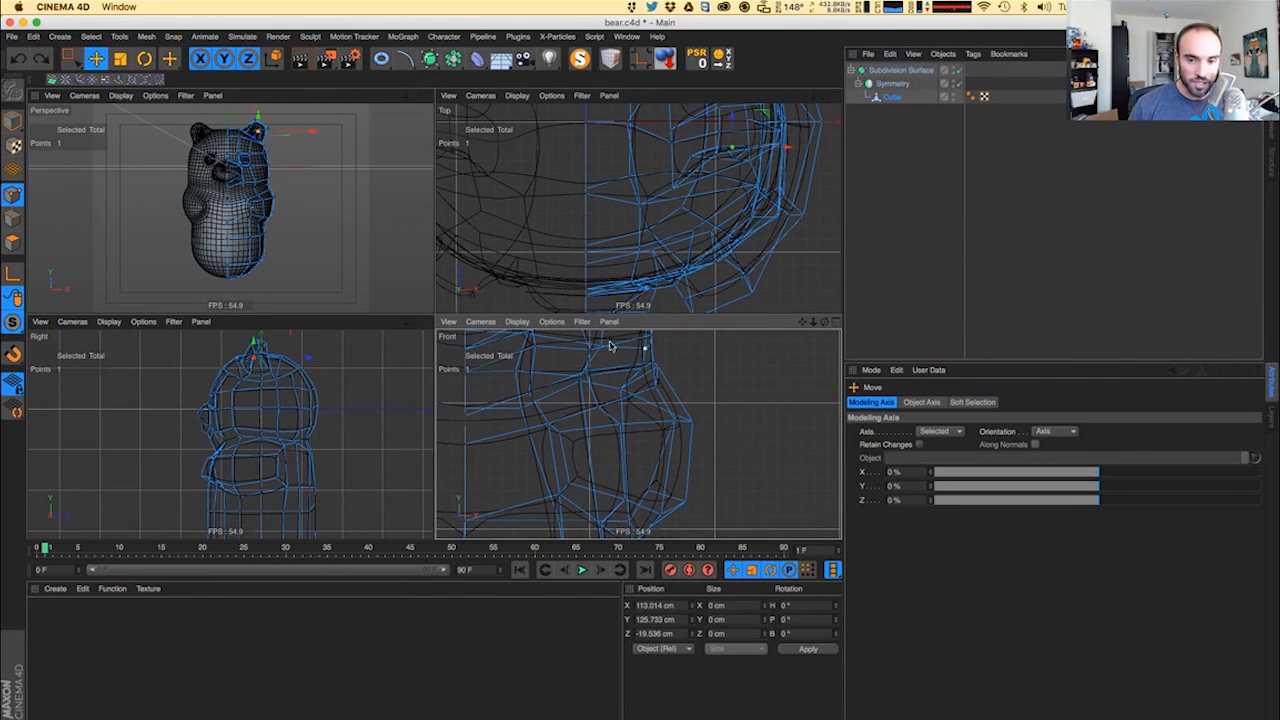
# - Select the row of four polygons around the bear's lower body and frame that area in the front view
pyautogui.click(44, 258)
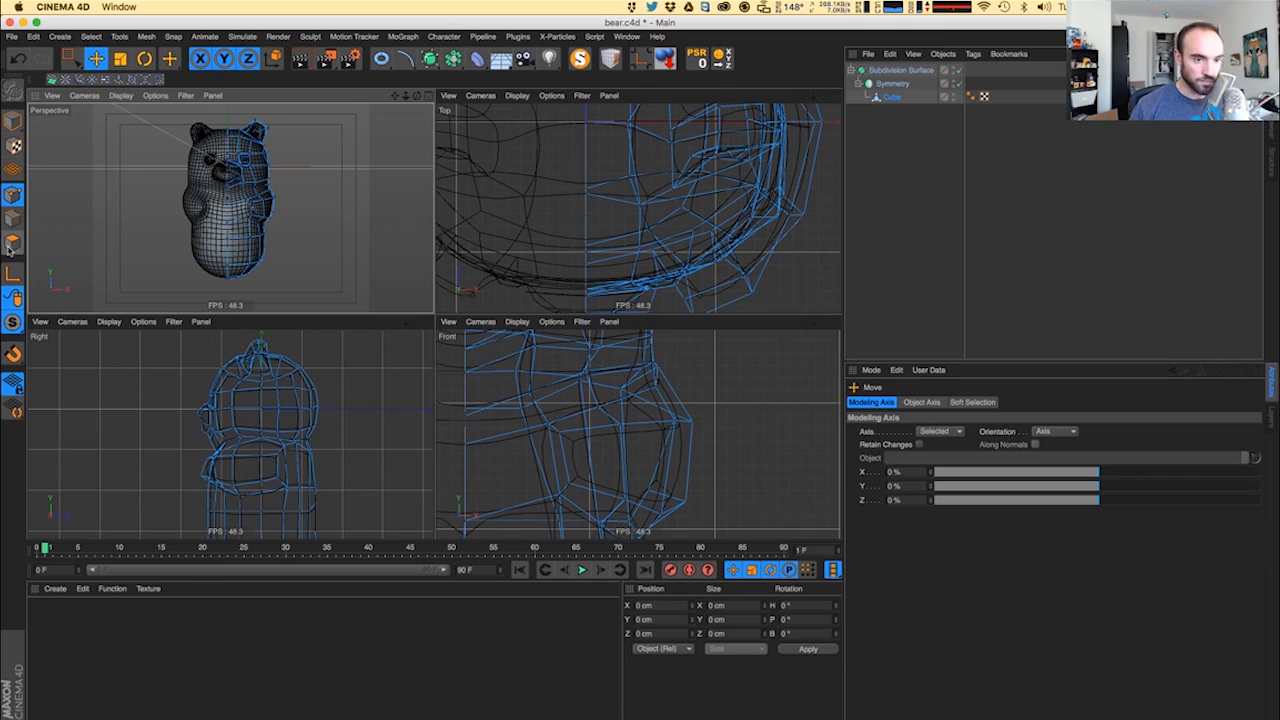
pyautogui.click(13, 244)
pyautogui.keyDown('alt'); pyautogui.moveTo(238, 258); pyautogui.dragTo(206, 260); pyautogui.keyUp('alt')
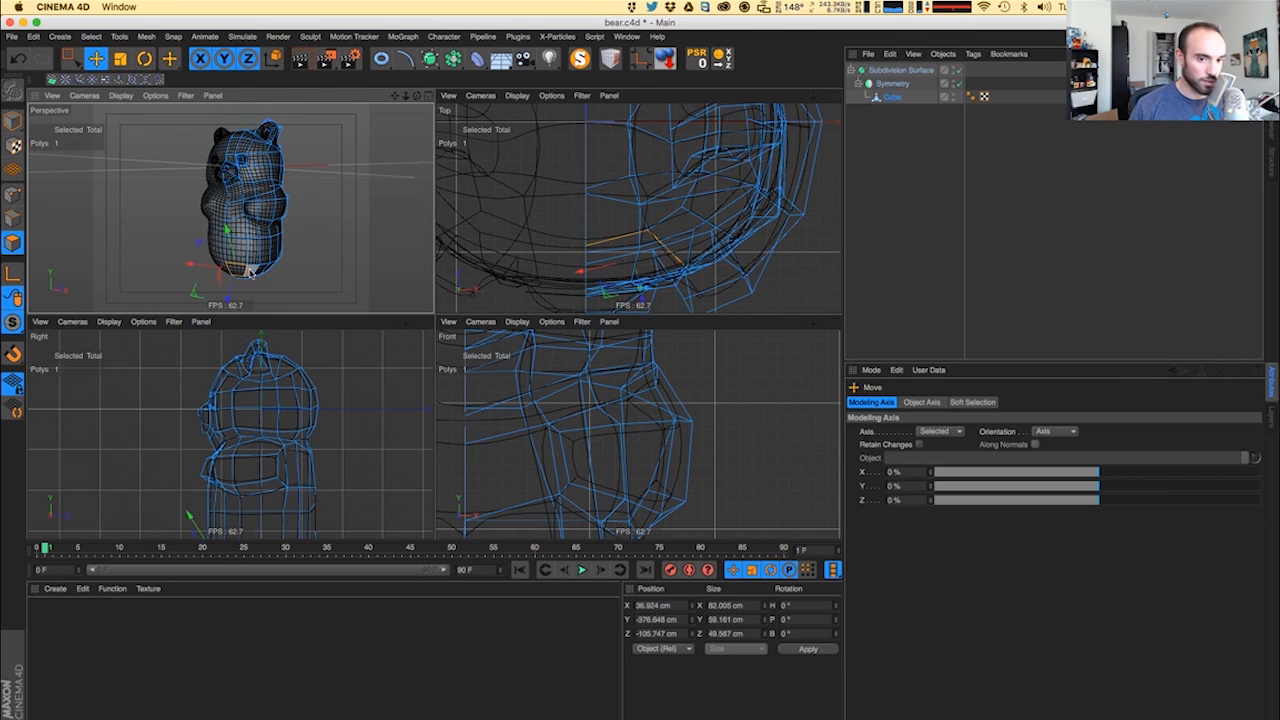
pyautogui.keyDown('shift'); pyautogui.click(253, 272); pyautogui.keyUp('shift')
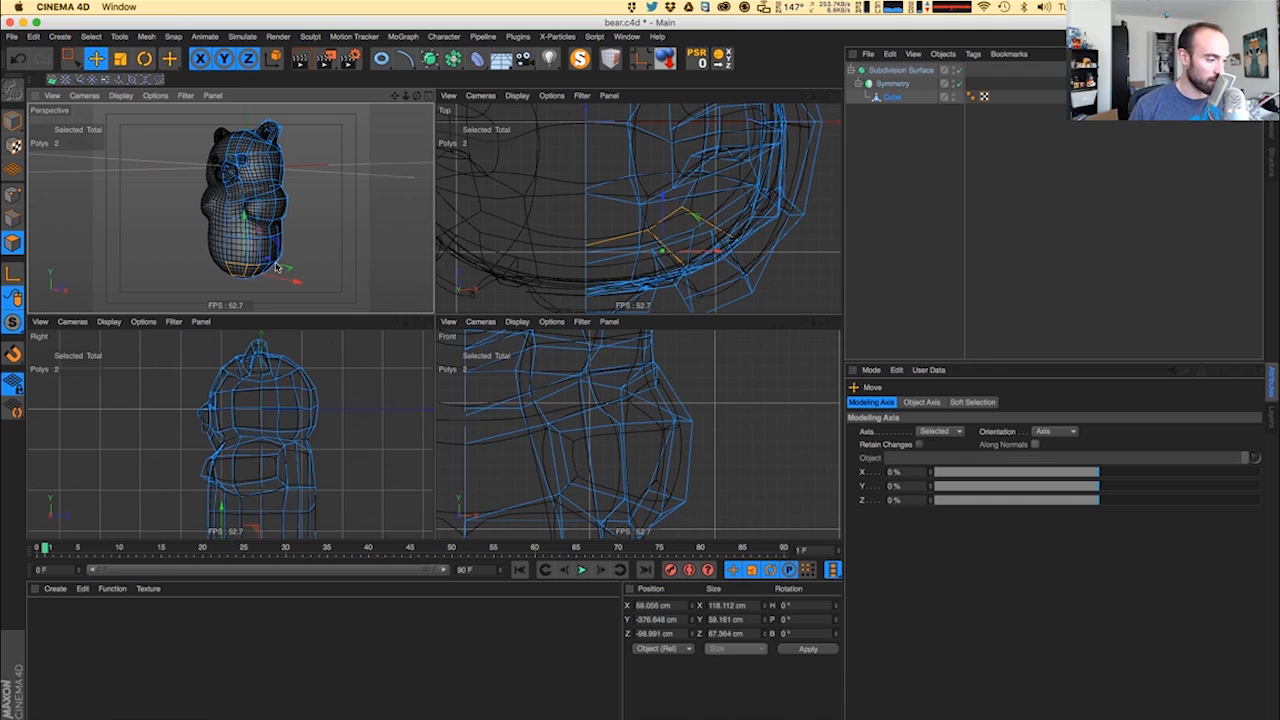
pyautogui.scroll(4, 277, 268)
pyautogui.keyDown('shift'); pyautogui.click(280, 274); pyautogui.keyUp('shift')
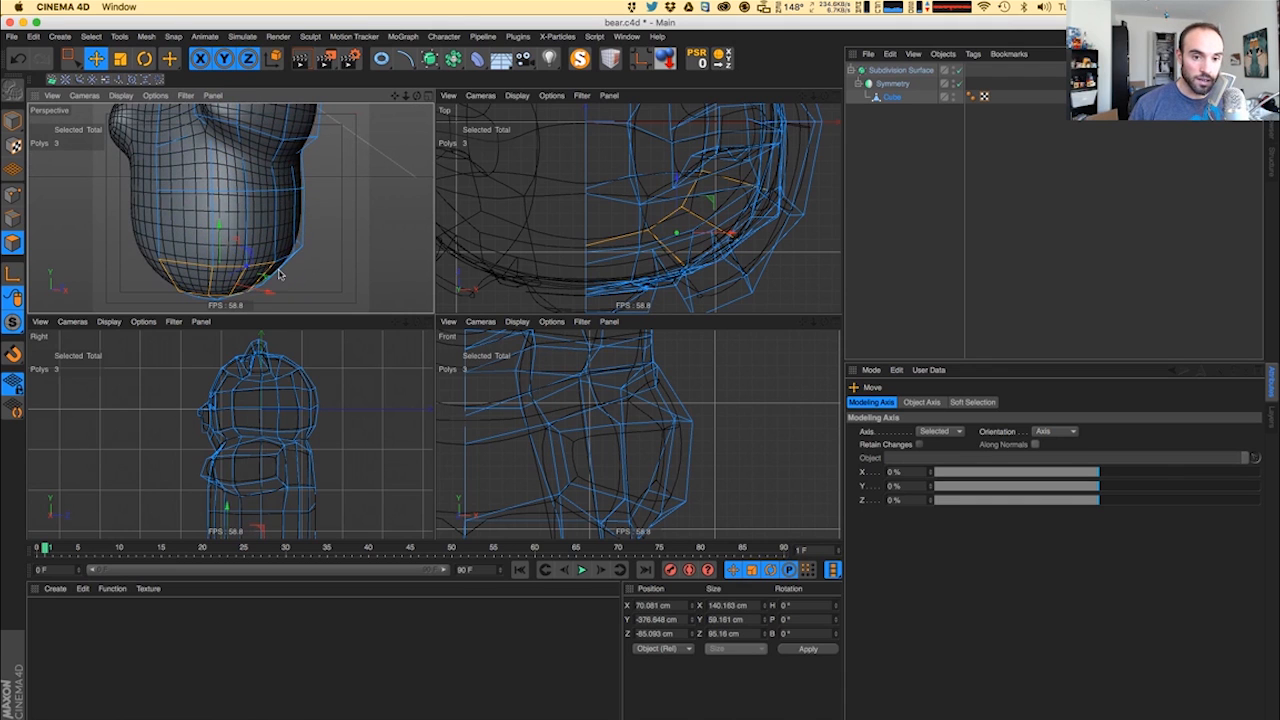
pyautogui.keyDown('shift'); pyautogui.click(274, 277); pyautogui.keyUp('shift')
pyautogui.keyDown('alt'); pyautogui.moveTo(228, 280); pyautogui.dragTo(230, 205); pyautogui.keyUp('alt')
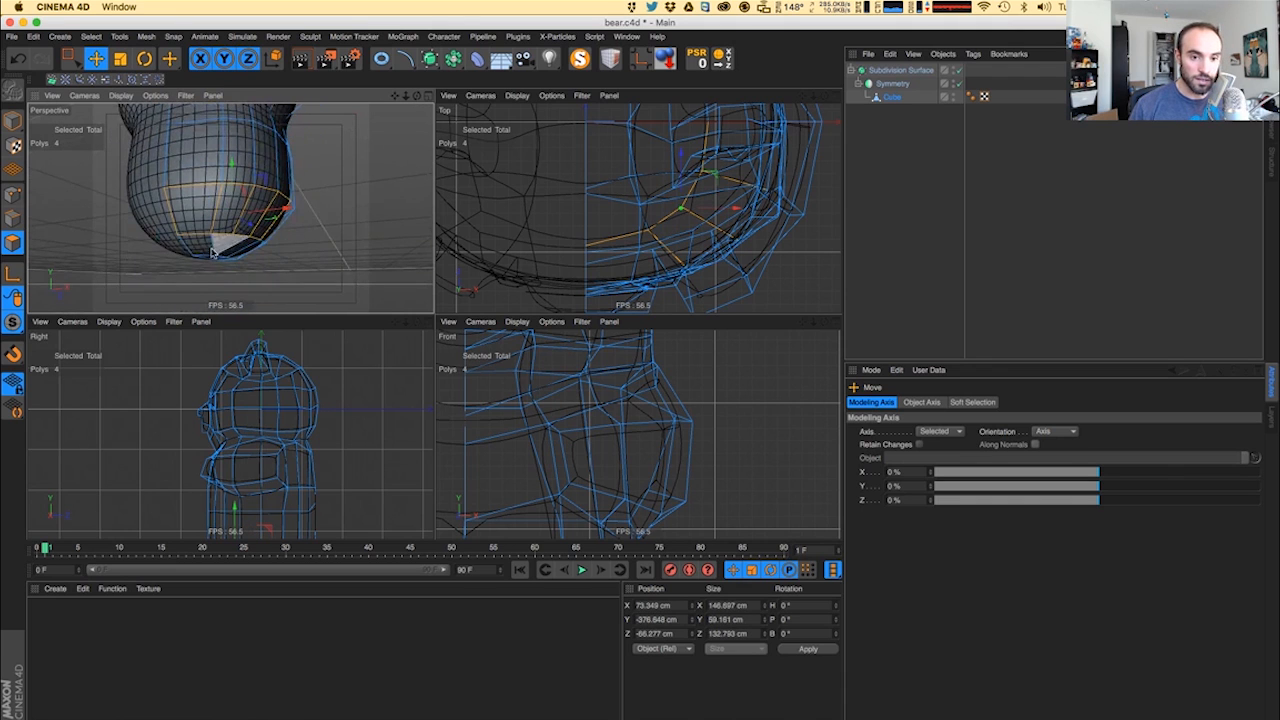
pyautogui.click(205, 208)
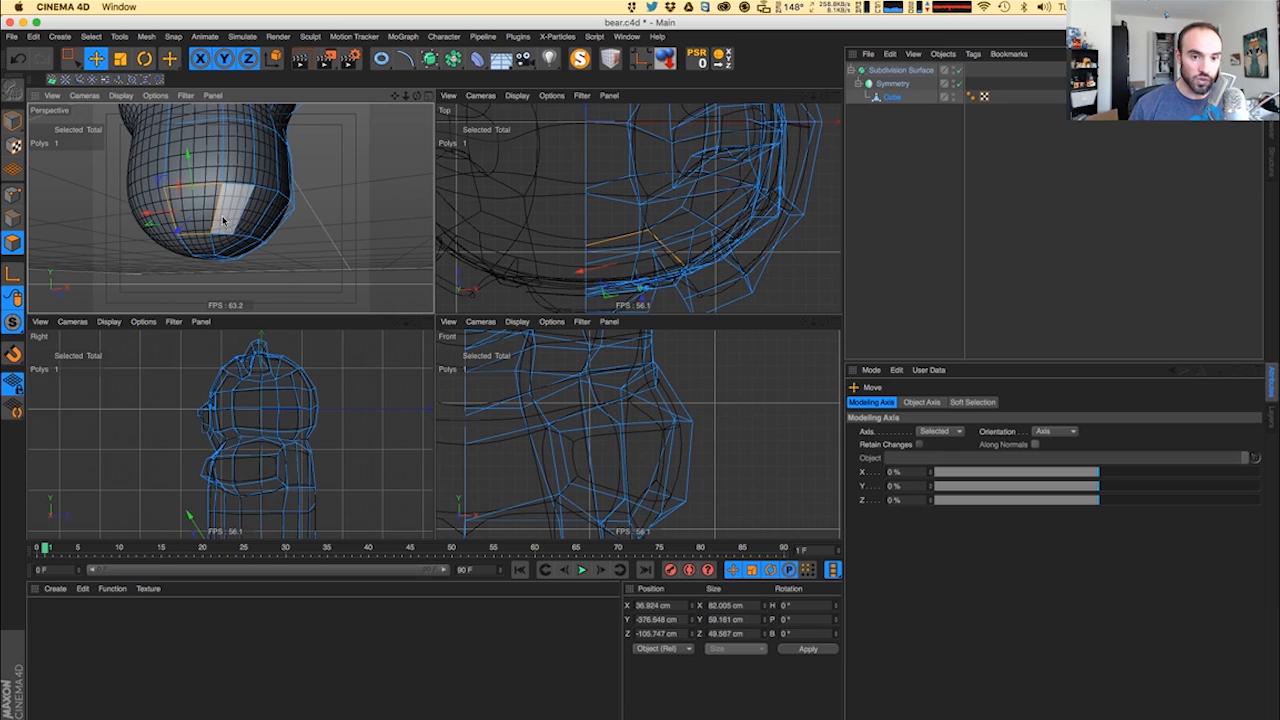
pyautogui.keyDown('shift'); pyautogui.click(230, 219); pyautogui.keyUp('shift')
pyautogui.keyDown('shift'); pyautogui.click(250, 220); pyautogui.keyUp('shift')
pyautogui.keyDown('shift'); pyautogui.click(267, 226); pyautogui.keyUp('shift')
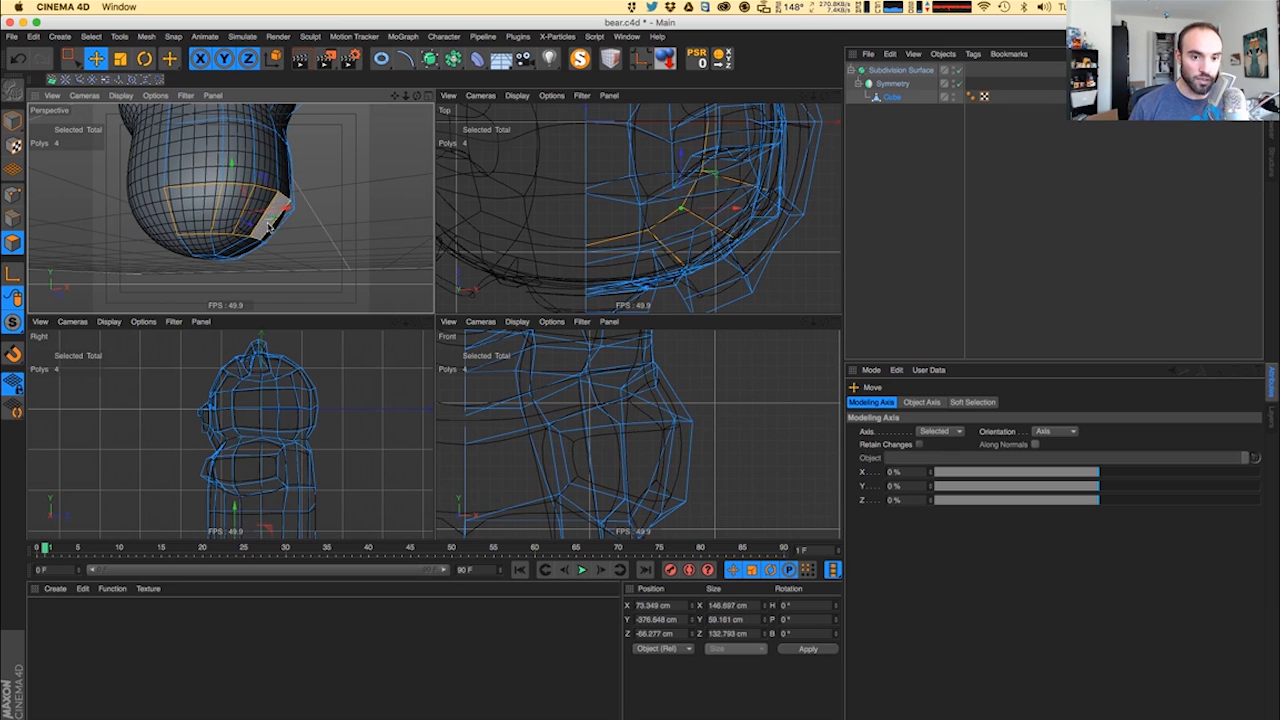
pyautogui.keyDown('alt'); pyautogui.moveTo(644, 456); pyautogui.dragTo(576, 477, button='right'); pyautogui.keyUp('alt')
pyautogui.keyDown('alt'); pyautogui.moveTo(573, 496); pyautogui.dragTo(617, 397, button='middle'); pyautogui.keyUp('alt')
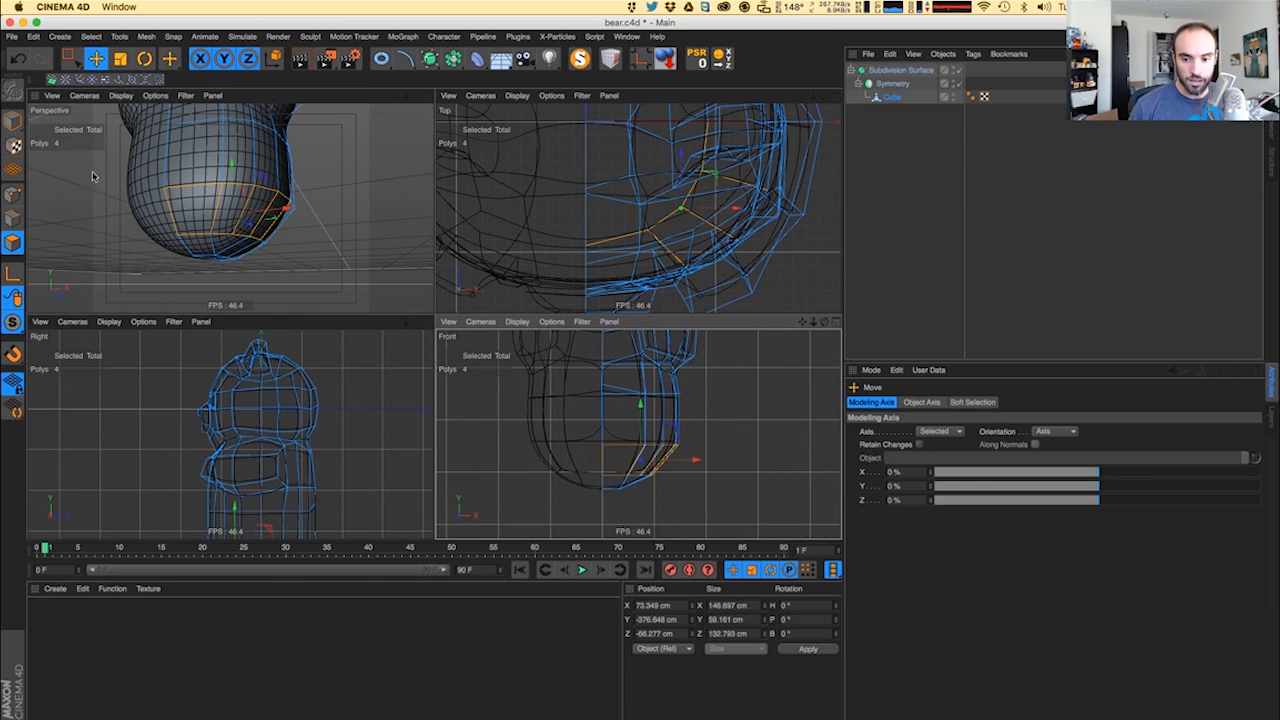
# - Align the point on the centre line of the bear's lower back with the symmetry plane by setting its X position to 0 cm
pyautogui.moveTo(73, 60); pyautogui.dragTo(29, 186)
pyautogui.click(13, 218)
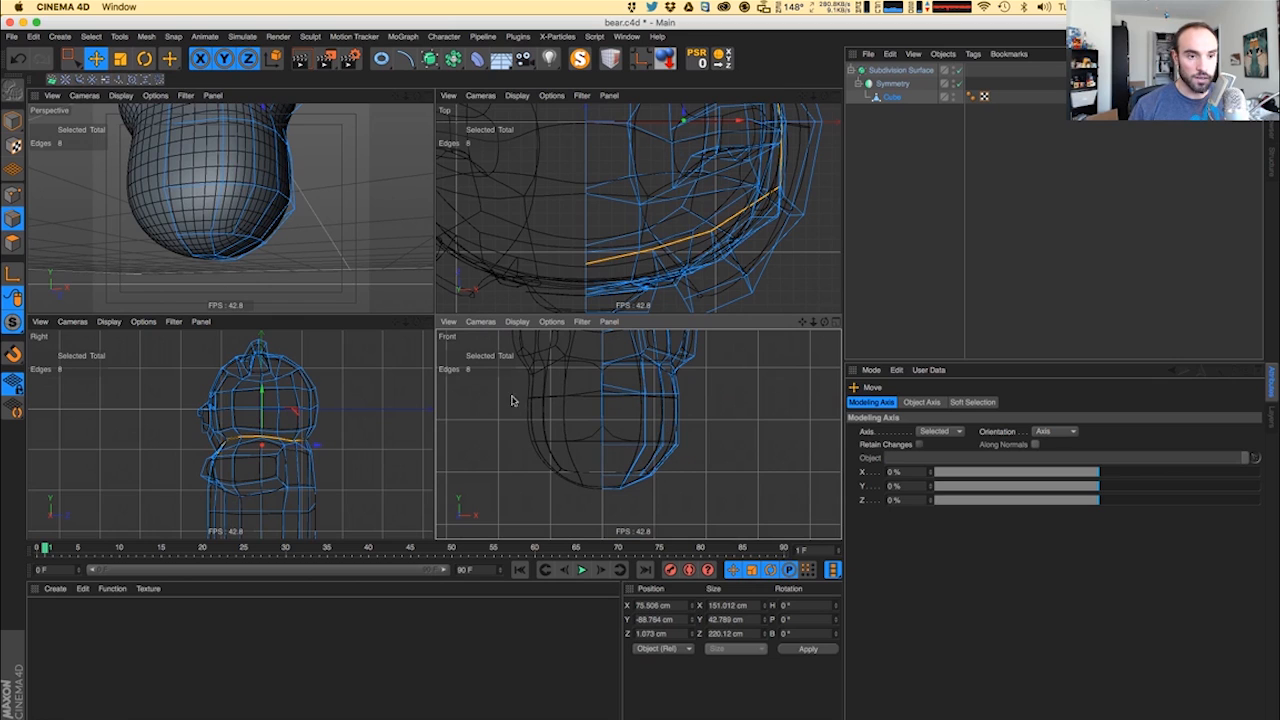
pyautogui.click(14, 195)
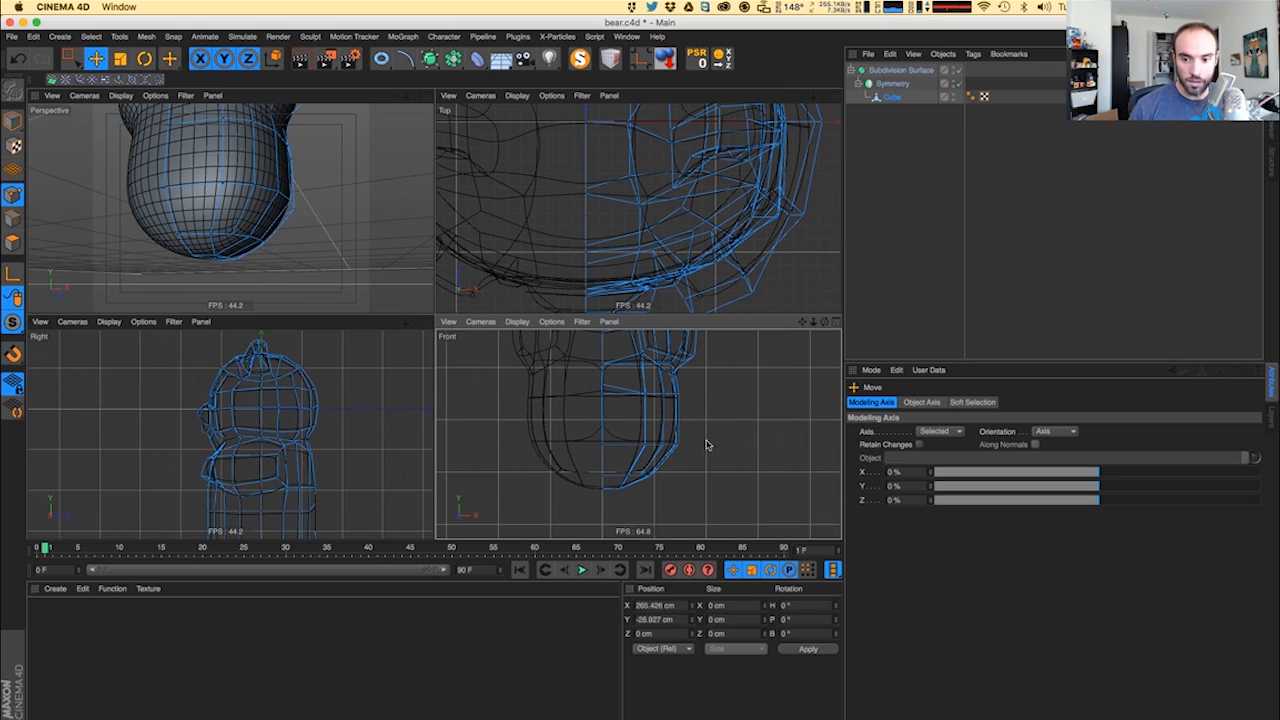
pyautogui.click(603, 388)
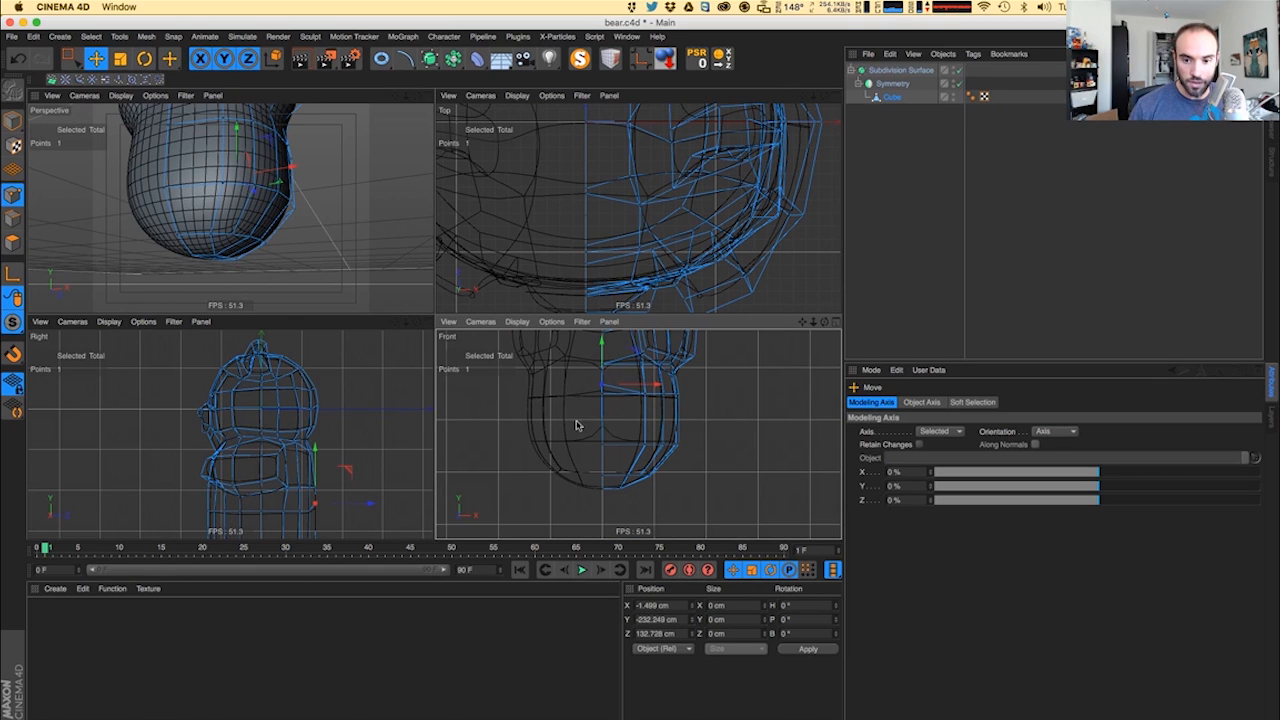
pyautogui.scroll(10, 143, 209)
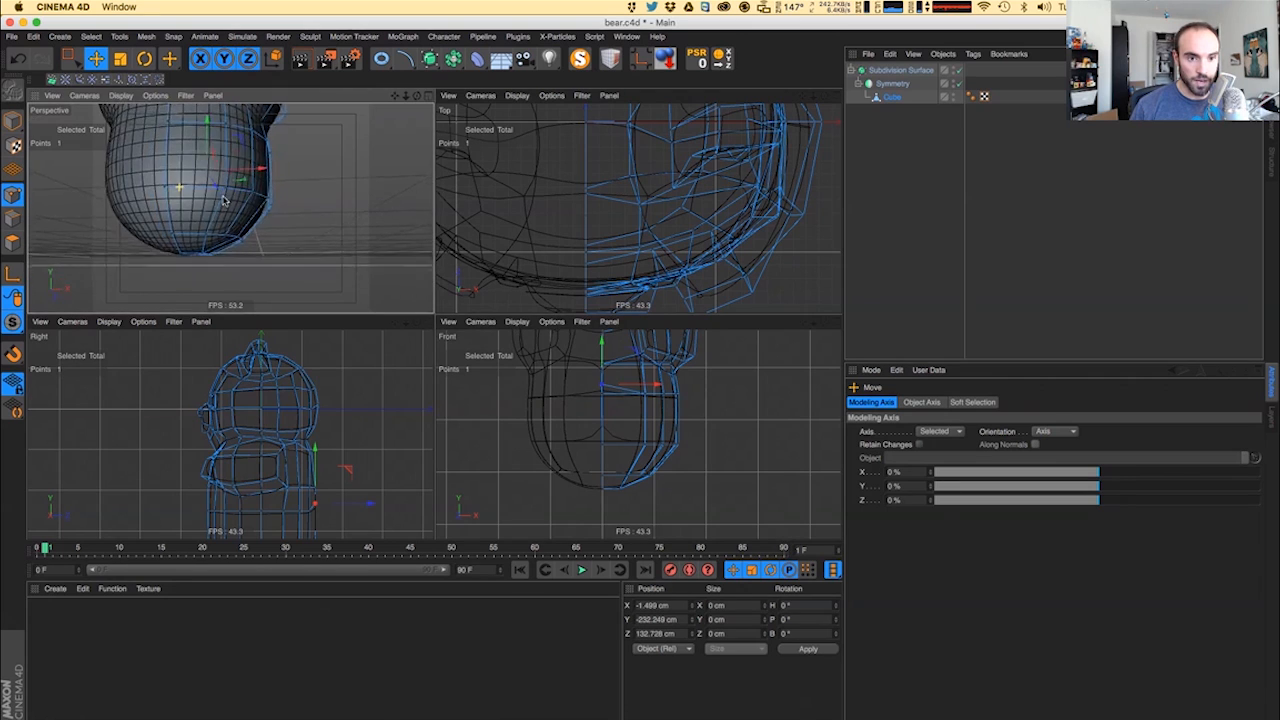
pyautogui.scroll(1, 179, 187)
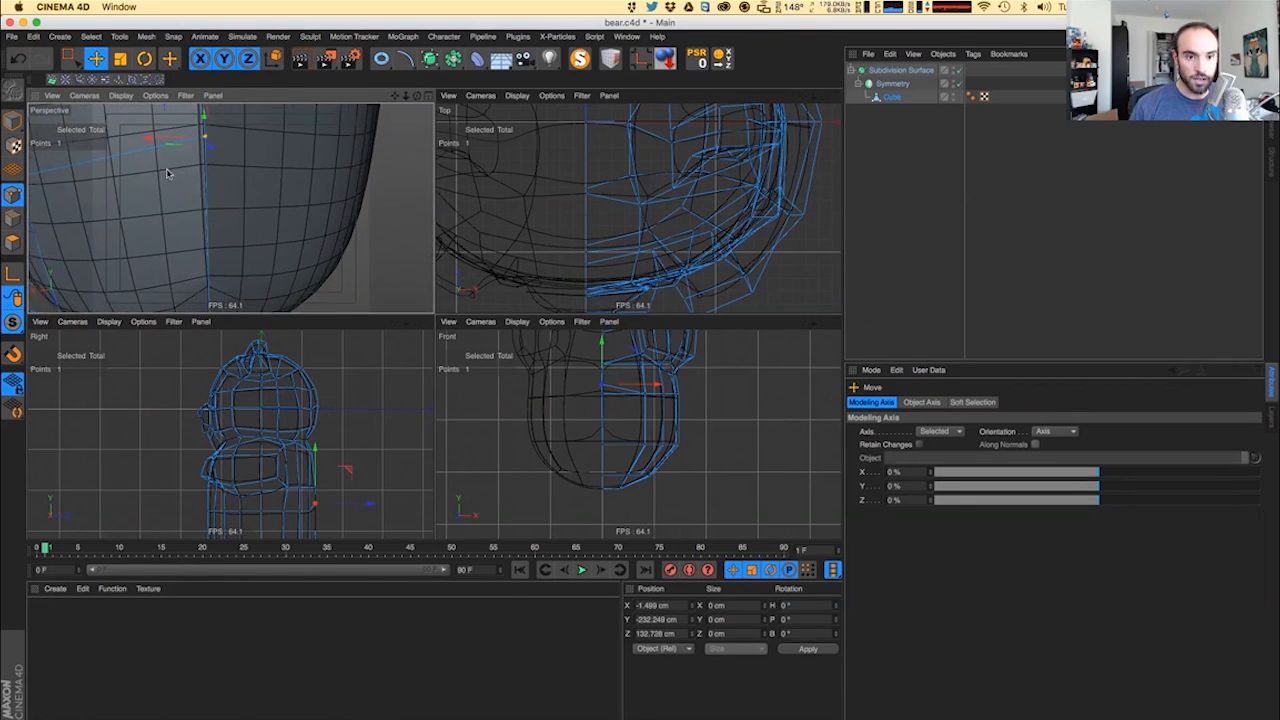
pyautogui.keyDown('alt'); pyautogui.moveTo(169, 172); pyautogui.dragTo(185, 192, button='middle'); pyautogui.keyUp('alt')
pyautogui.moveTo(679, 604); pyautogui.dragTo(457, 605)
pyautogui.write('0')
pyautogui.press('Return')
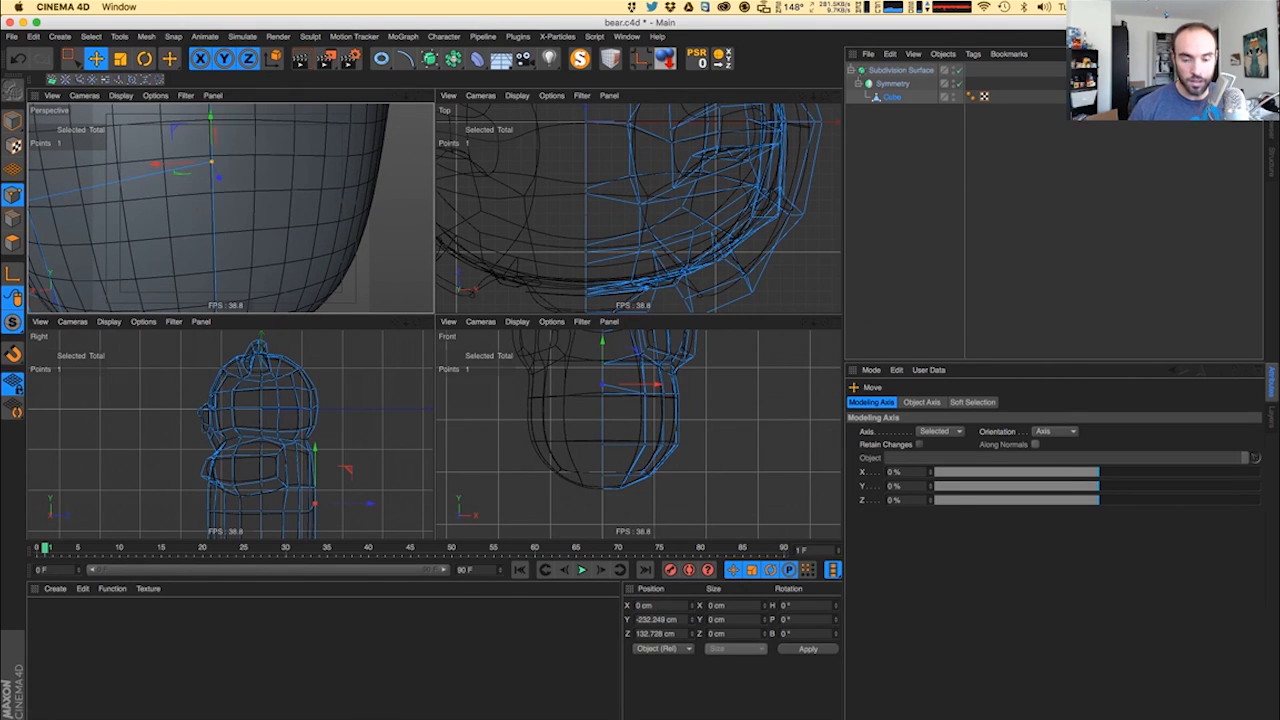
# - Lower the centre-line point on the back to about Y -249 cm
pyautogui.scroll(-5, 245, 235)
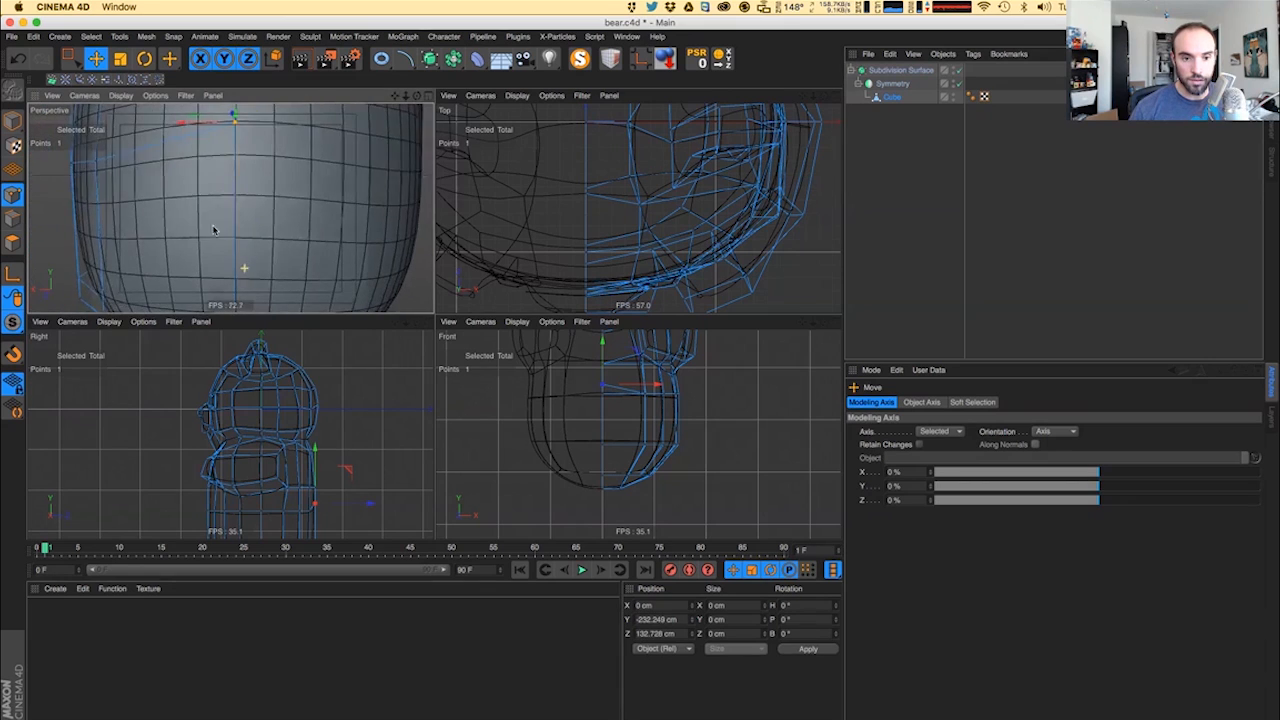
pyautogui.moveTo(603, 364); pyautogui.dragTo(603, 373)
pyautogui.keyDown('alt'); pyautogui.moveTo(160, 215); pyautogui.dragTo(247, 246); pyautogui.keyUp('alt')
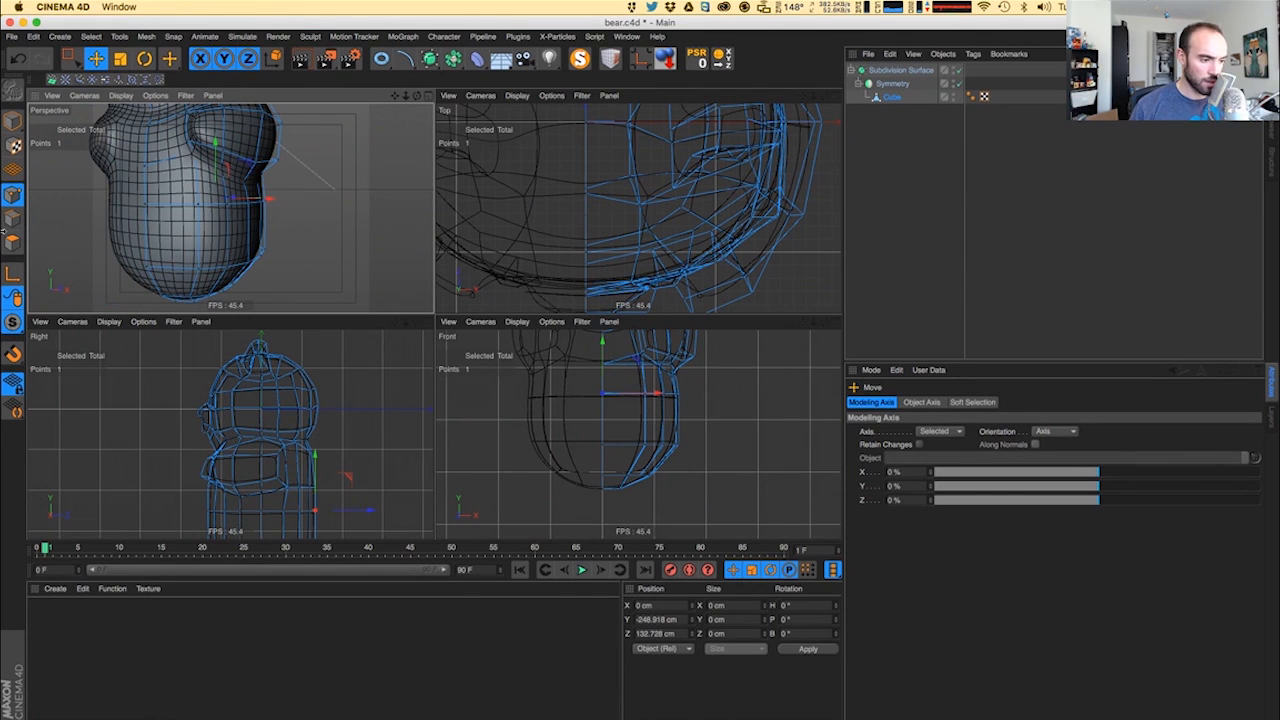
# - Select the row of twelve points around the lower body and raise it to about Y -316 cm
pyautogui.click(72, 60)
pyautogui.moveTo(570, 424); pyautogui.dragTo(732, 456)
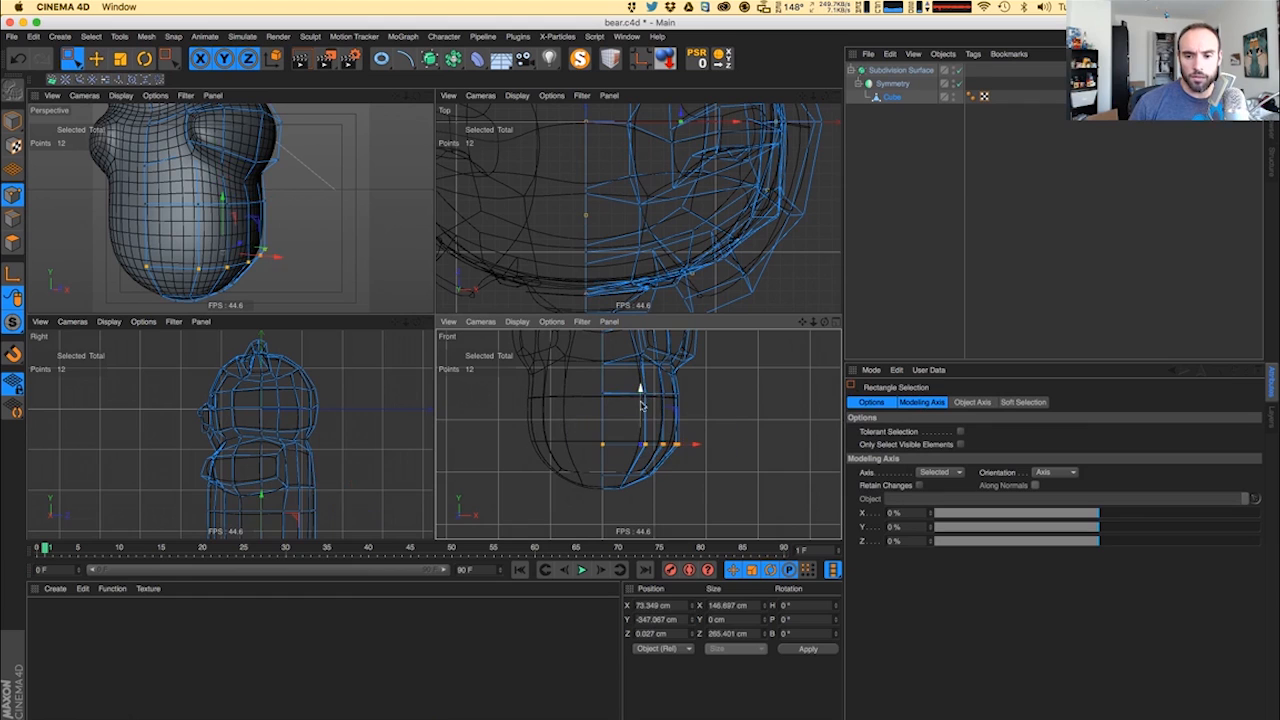
pyautogui.moveTo(640, 409); pyautogui.dragTo(639, 394)
# - Shift the seven side points of the next lower row to about X 88 cm and raise the six bottom points to about Y -414 cm
pyautogui.moveTo(572, 460); pyautogui.dragTo(590, 480)
pyautogui.moveTo(689, 473); pyautogui.dragTo(698, 471)
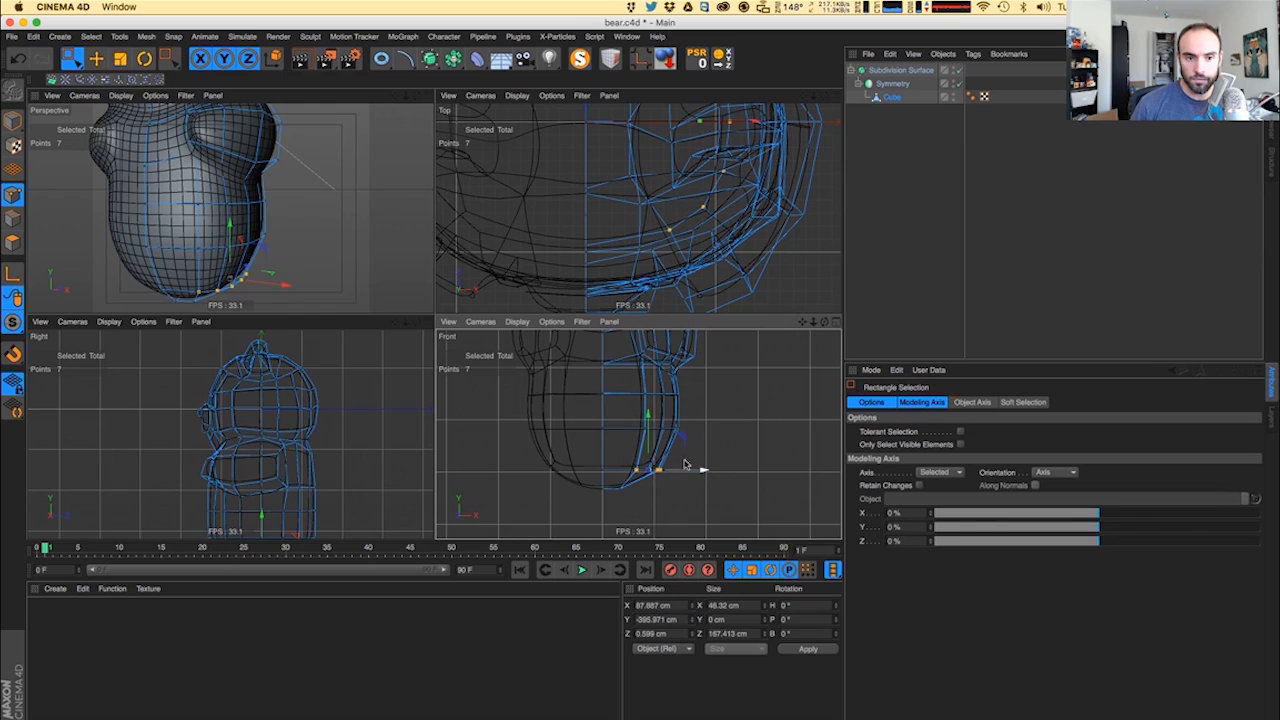
pyautogui.keyDown('alt'); pyautogui.moveTo(250, 240); pyautogui.dragTo(195, 272); pyautogui.keyUp('alt')
pyautogui.moveTo(574, 477); pyautogui.dragTo(672, 508)
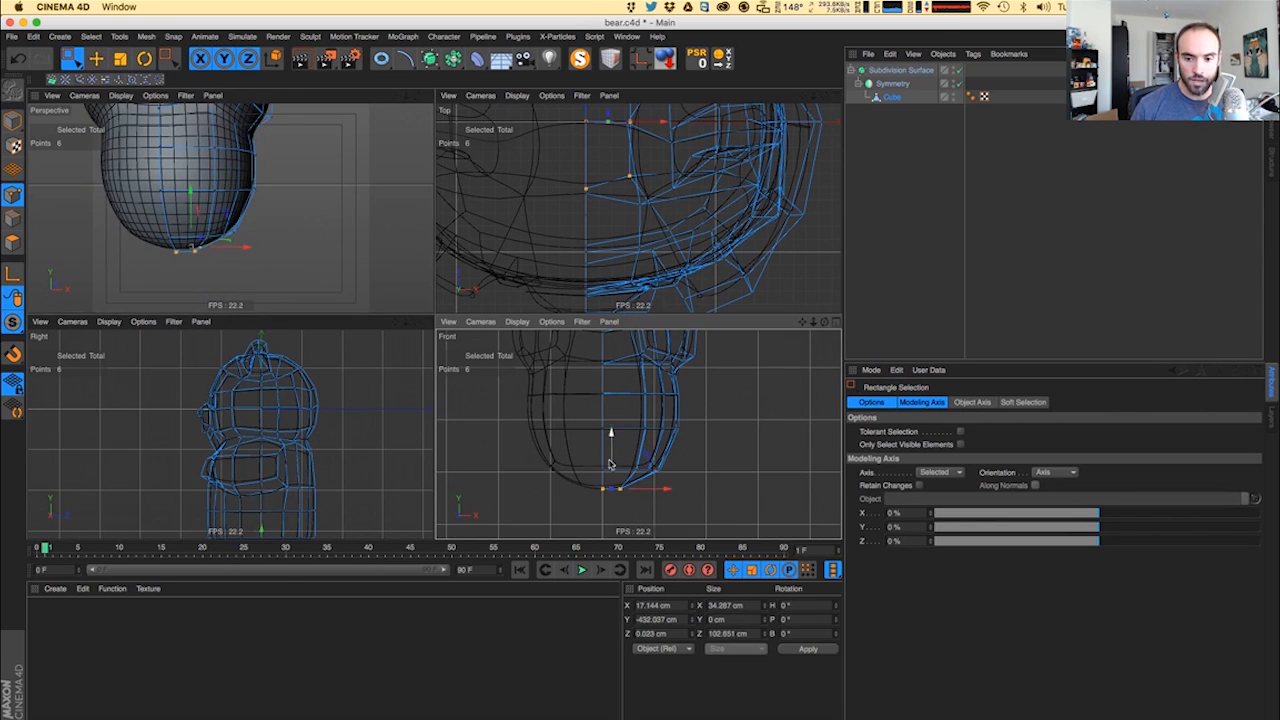
pyautogui.moveTo(610, 463); pyautogui.dragTo(613, 456)
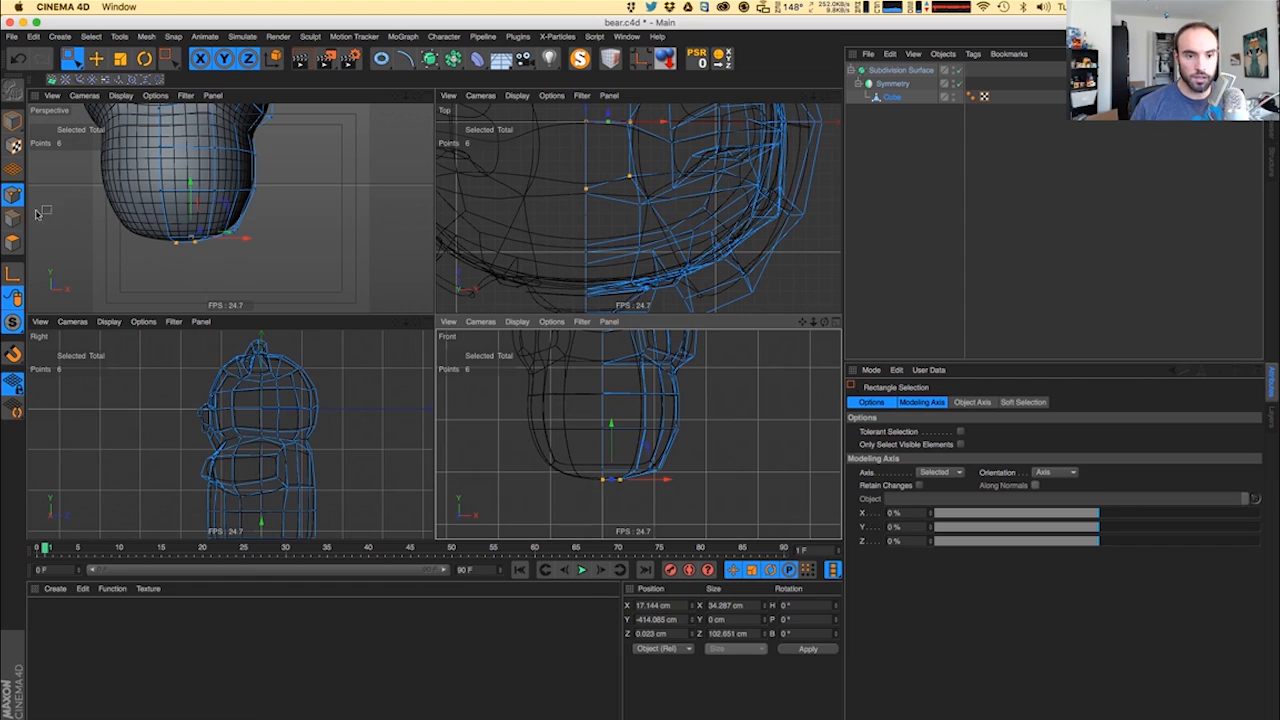
# - Select the four polygons wrapping the lower side of the body, adding one at the rear and leaving out the front centre polygon
pyautogui.moveTo(80, 62); pyautogui.dragTo(101, 76)
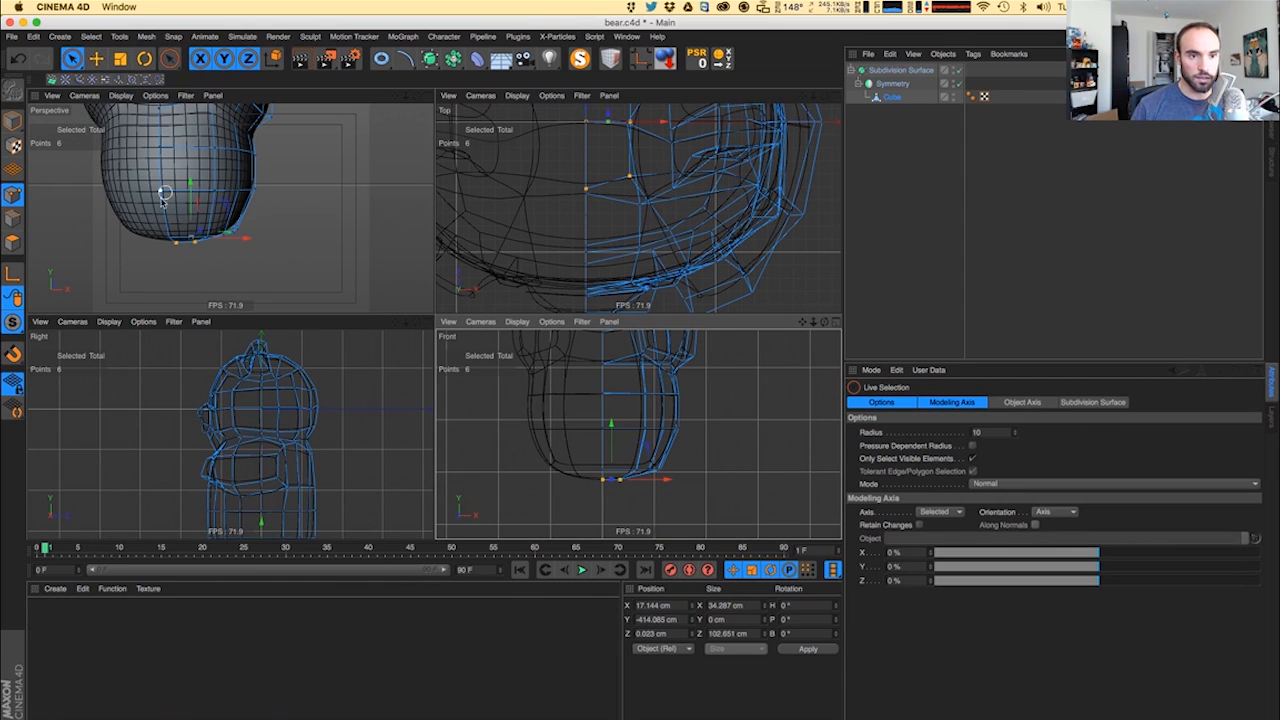
pyautogui.click(174, 218)
pyautogui.click(11, 248)
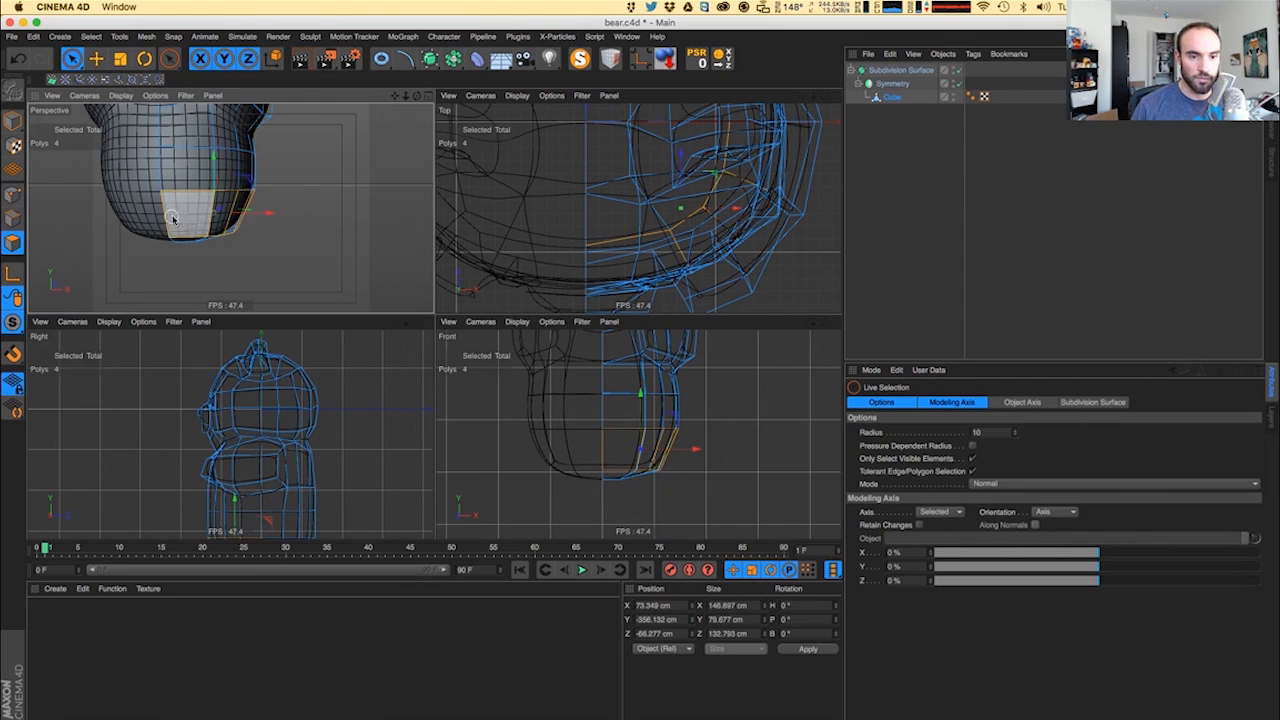
pyautogui.keyDown('alt'); pyautogui.moveTo(201, 216); pyautogui.dragTo(61, 214); pyautogui.keyUp('alt')
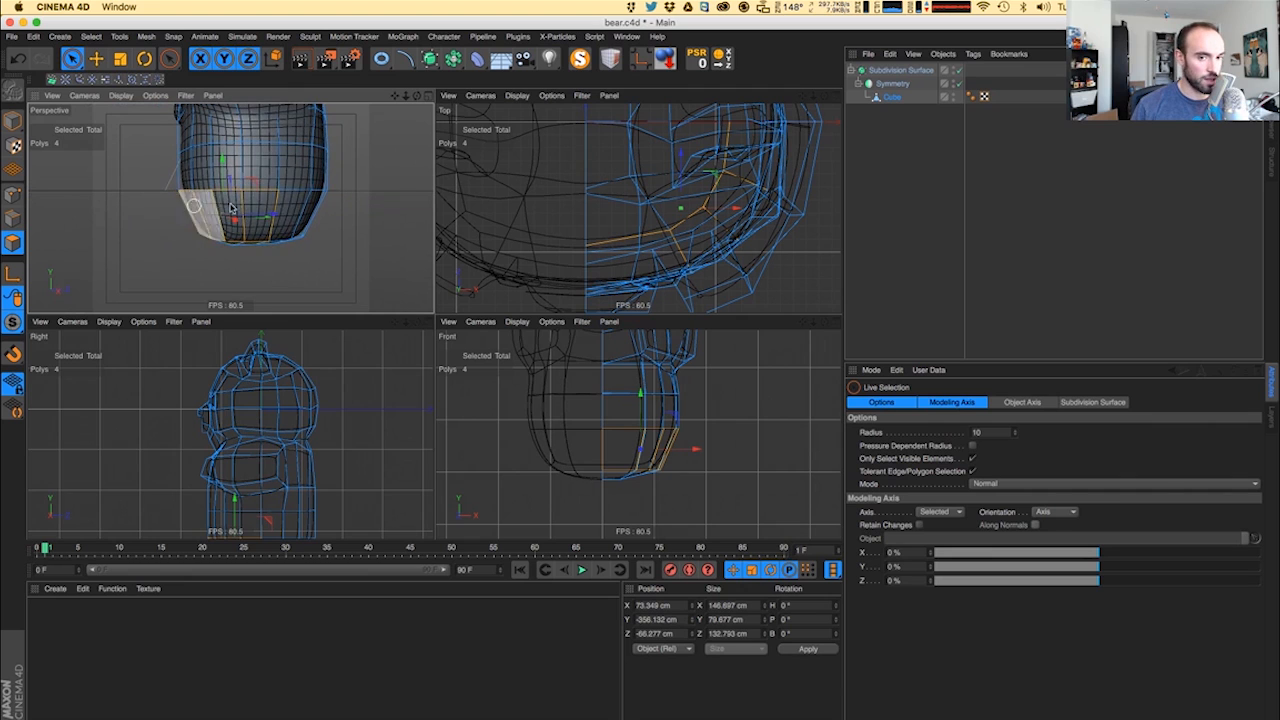
pyautogui.keyDown('shift'); pyautogui.click(288, 210); pyautogui.keyUp('shift')
pyautogui.keyDown('alt'); pyautogui.moveTo(198, 215); pyautogui.dragTo(294, 222); pyautogui.keyUp('alt')
pyautogui.keyDown('ctrl'); pyautogui.click(197, 222); pyautogui.keyUp('ctrl')
pyautogui.keyDown('alt'); pyautogui.moveTo(212, 243); pyautogui.dragTo(239, 247); pyautogui.keyUp('alt')
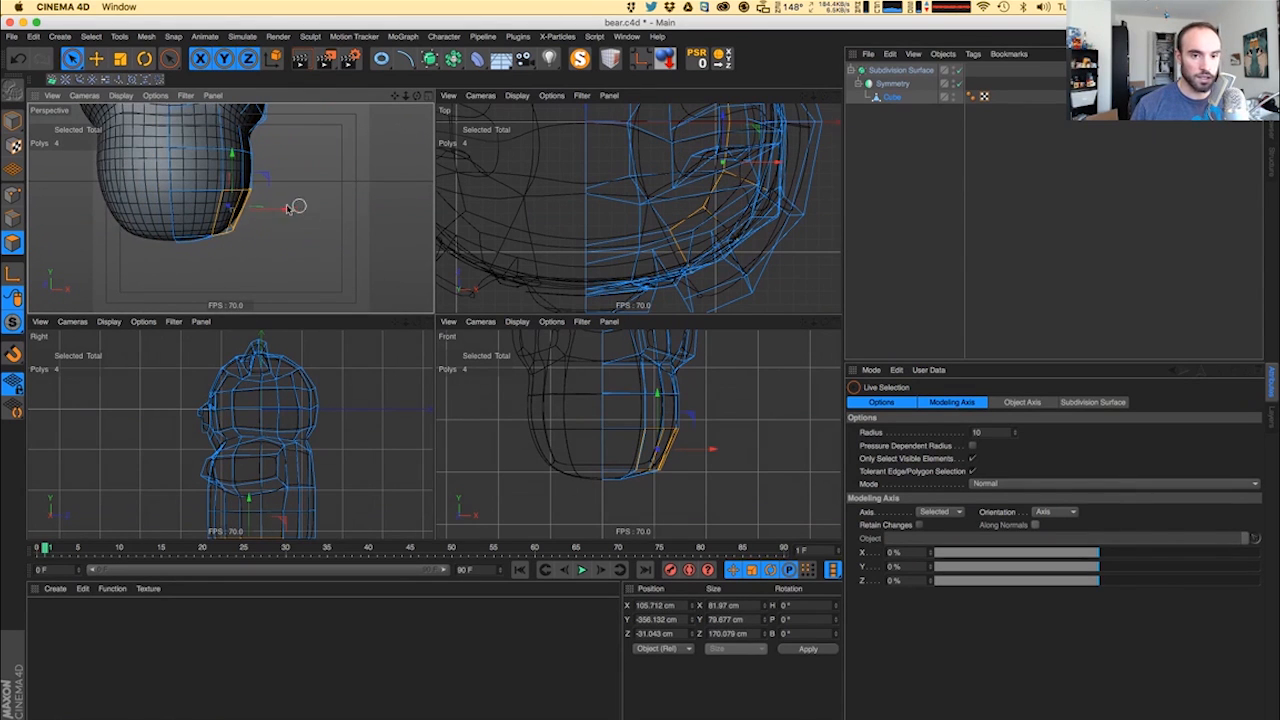
pyautogui.keyDown('alt'); pyautogui.moveTo(288, 208); pyautogui.dragTo(54, 191); pyautogui.keyUp('alt')
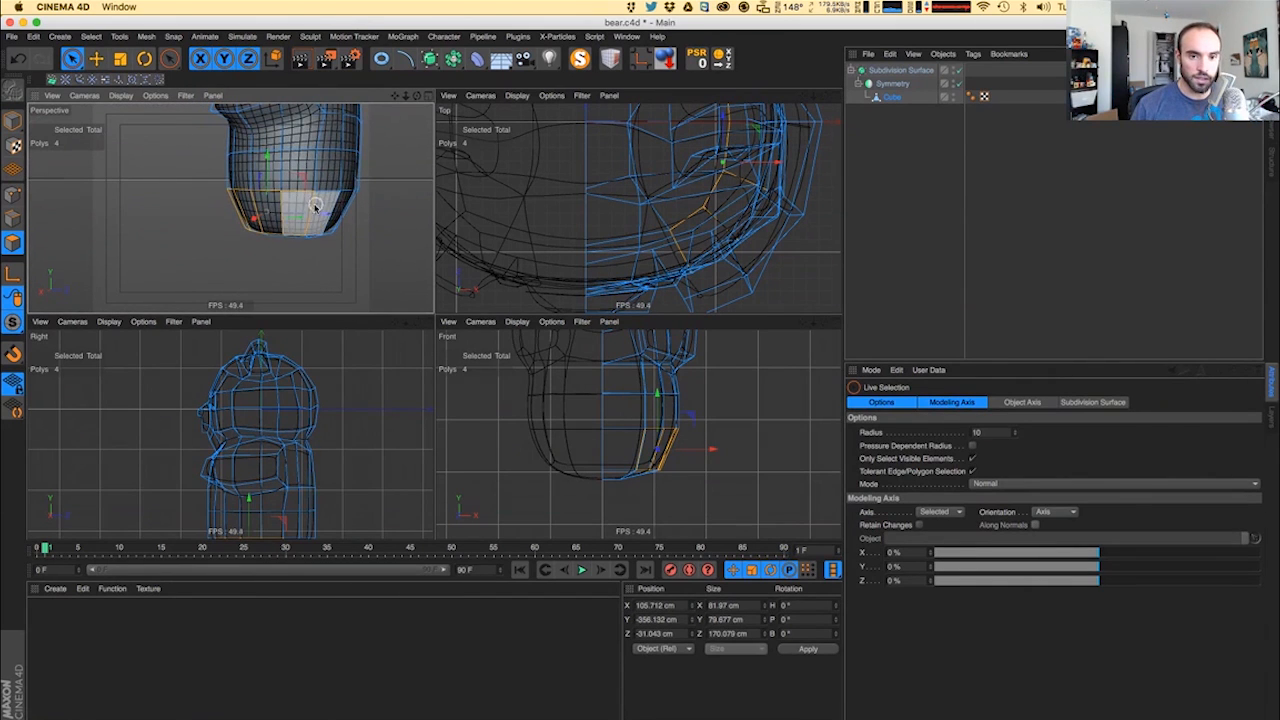
pyautogui.keyDown('alt'); pyautogui.moveTo(314, 206); pyautogui.dragTo(262, 263); pyautogui.keyUp('alt')
# - Extrude the four polygons by about 51 cm to form the foot, positioned at about X 142 cm, Y -378 cm and Z -48 cm
pyautogui.press('d')
pyautogui.keyDown('alt'); pyautogui.moveTo(181, 257); pyautogui.dragTo(302, 288); pyautogui.keyUp('alt')
pyautogui.press('t')
pyautogui.press('e')
pyautogui.press('d')
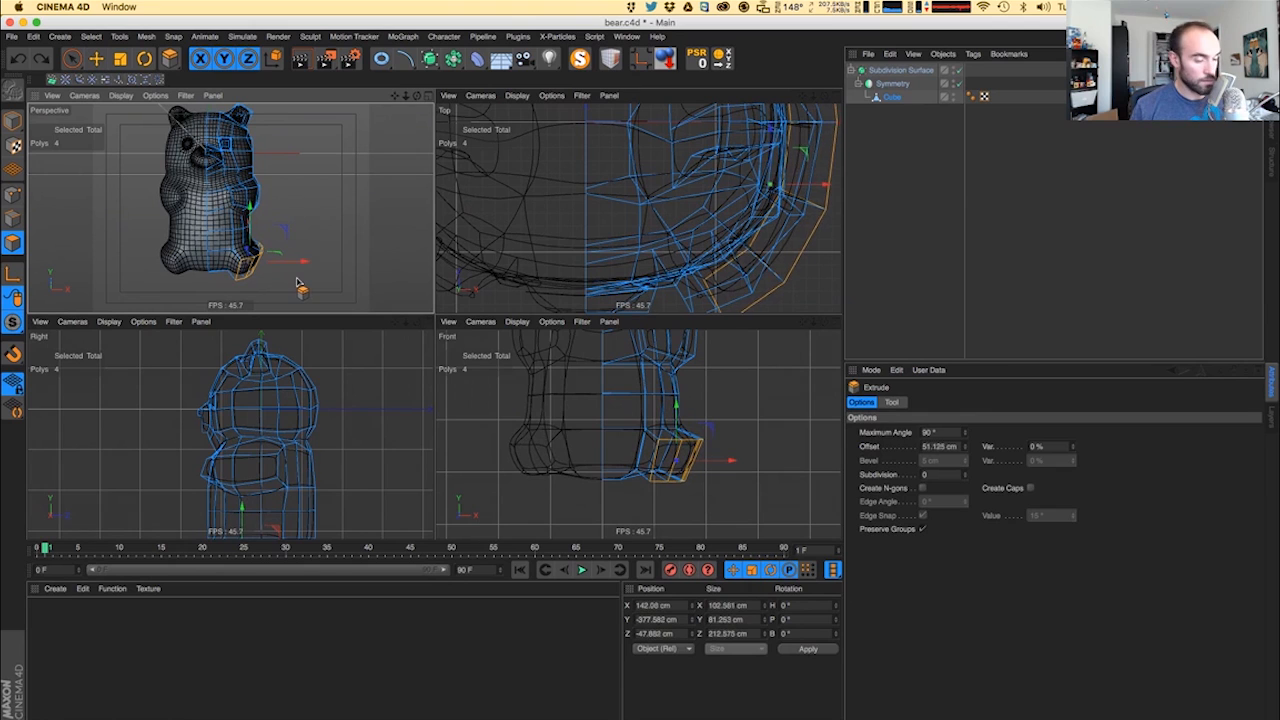
pyautogui.press('e')
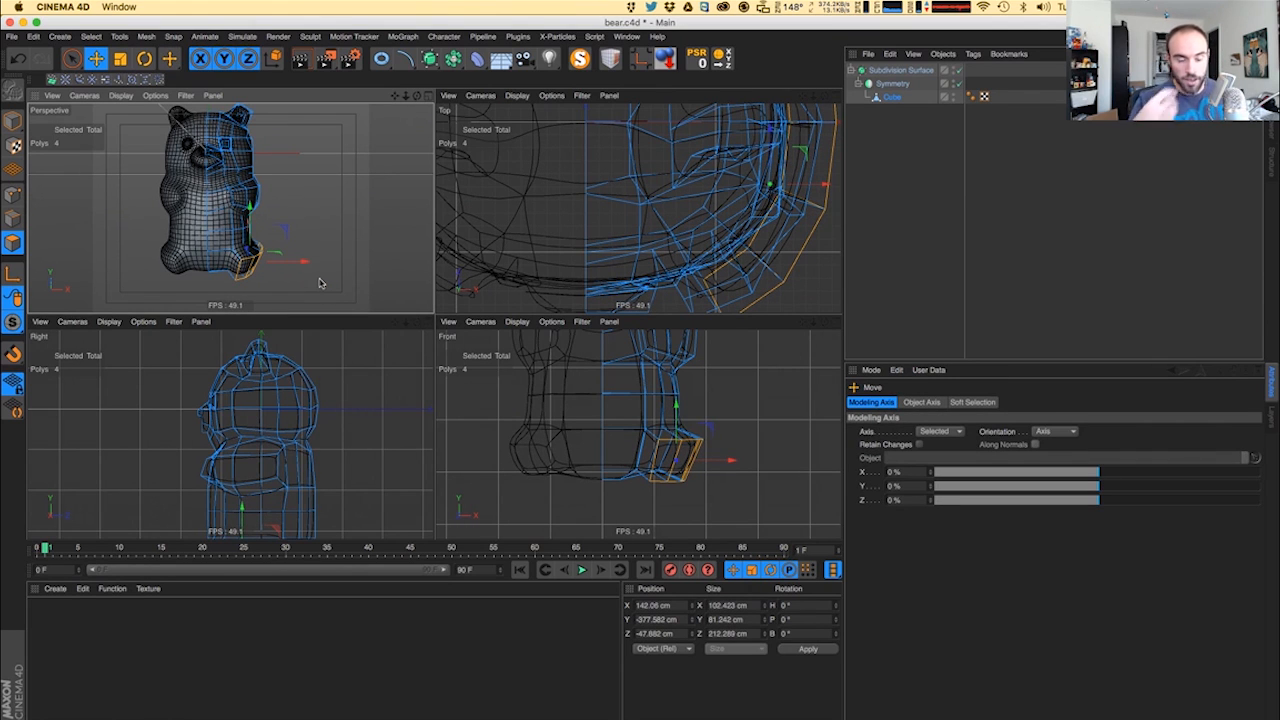
# - Raise the front side point above the foot to about Y -293 cm, and undo the last change
pyautogui.click(14, 193)
pyautogui.keyDown('alt'); pyautogui.moveTo(234, 252); pyautogui.dragTo(267, 245, button='right'); pyautogui.keyUp('alt')
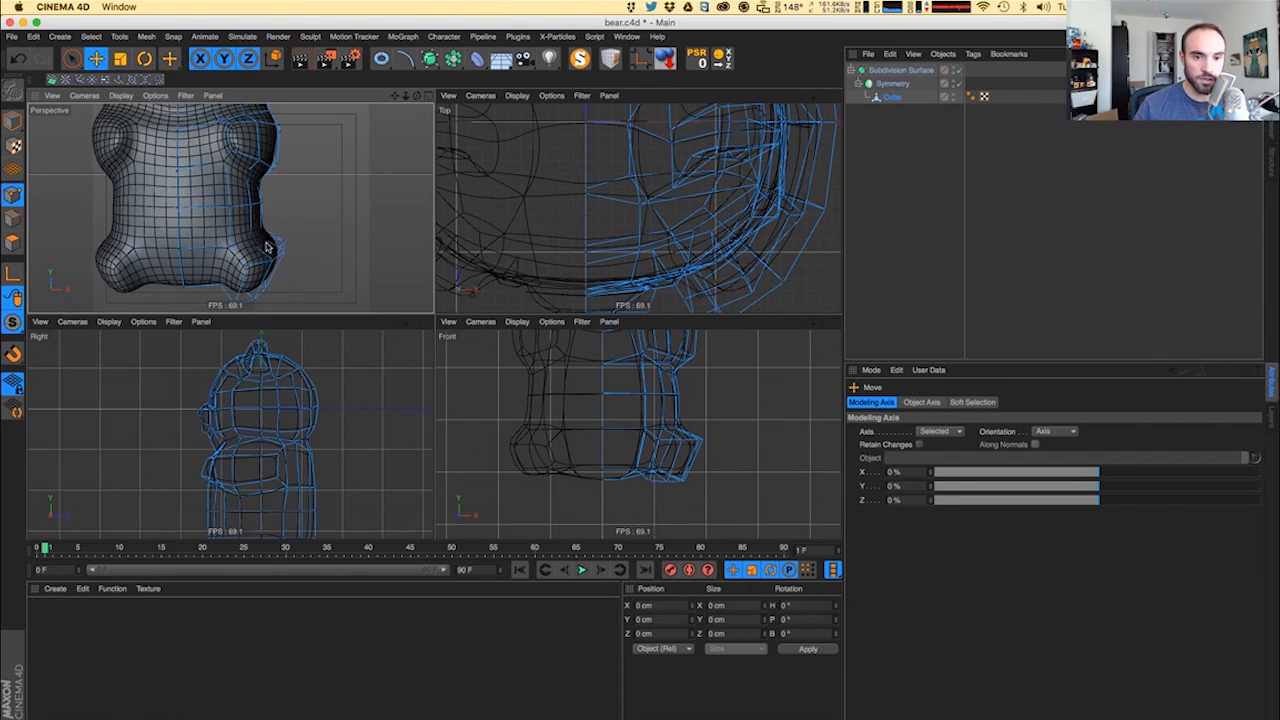
pyautogui.click(267, 244)
pyautogui.keyDown('alt'); pyautogui.moveTo(252, 244); pyautogui.dragTo(218, 243); pyautogui.keyUp('alt')
pyautogui.moveTo(281, 205); pyautogui.dragTo(295, 231)
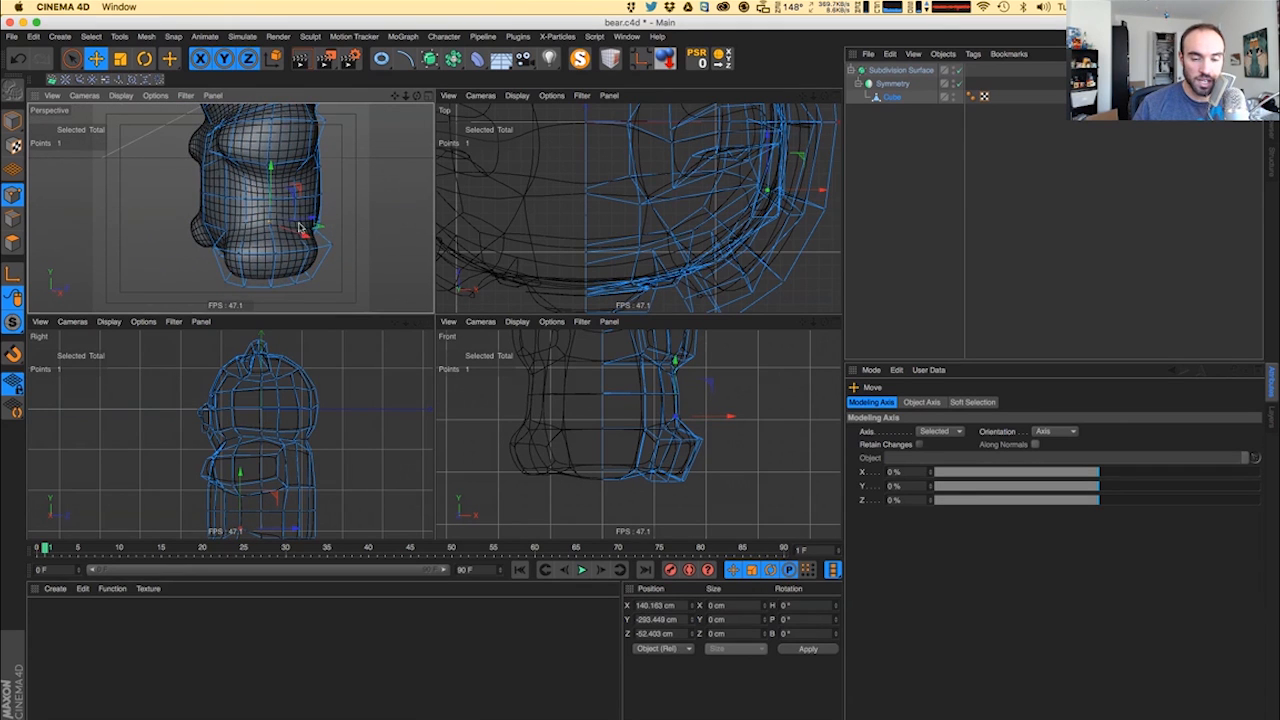
pyautogui.press('super+z')
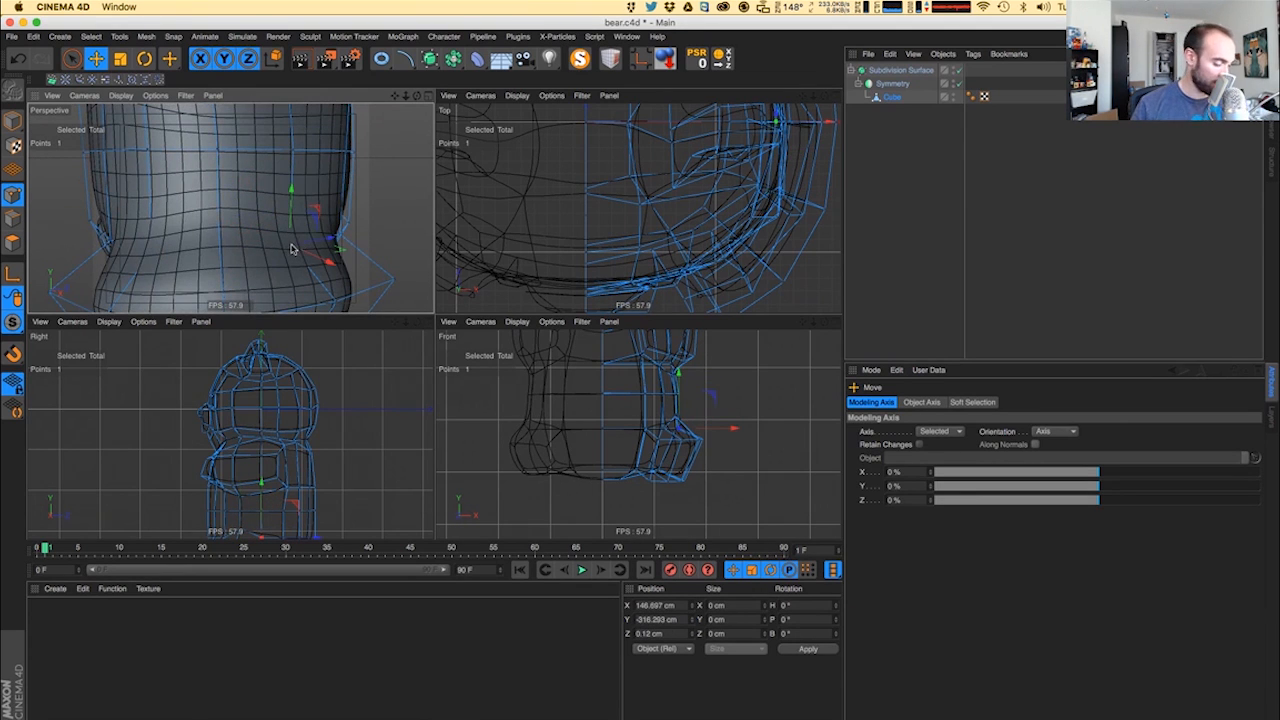
# - Turn off the subdivision smoothing and raise the rear side point above the foot by about 27 cm, to Y -289 cm
pyautogui.press('q')
pyautogui.moveTo(341, 248); pyautogui.dragTo(323, 160)
pyautogui.click(318, 235)
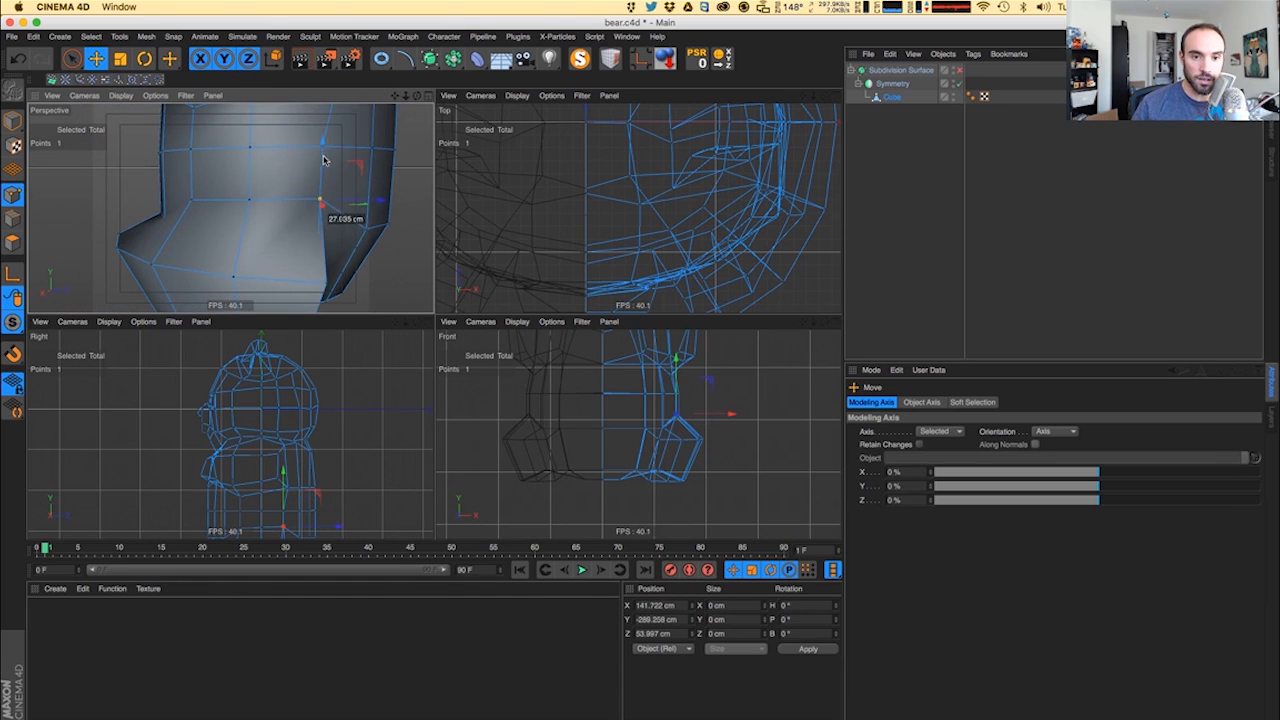
# - Select a rear bottom point of the foot and toggle the subdivision smoothing repeatedly to compare the cage with the smoothed shape
pyautogui.keyDown('alt'); pyautogui.moveTo(362, 264); pyautogui.dragTo(294, 214, button='middle'); pyautogui.keyUp('alt')
pyautogui.keyDown('alt'); pyautogui.moveTo(294, 214); pyautogui.dragTo(295, 184); pyautogui.keyUp('alt')
pyautogui.click(230, 217)
pyautogui.click(258, 268)
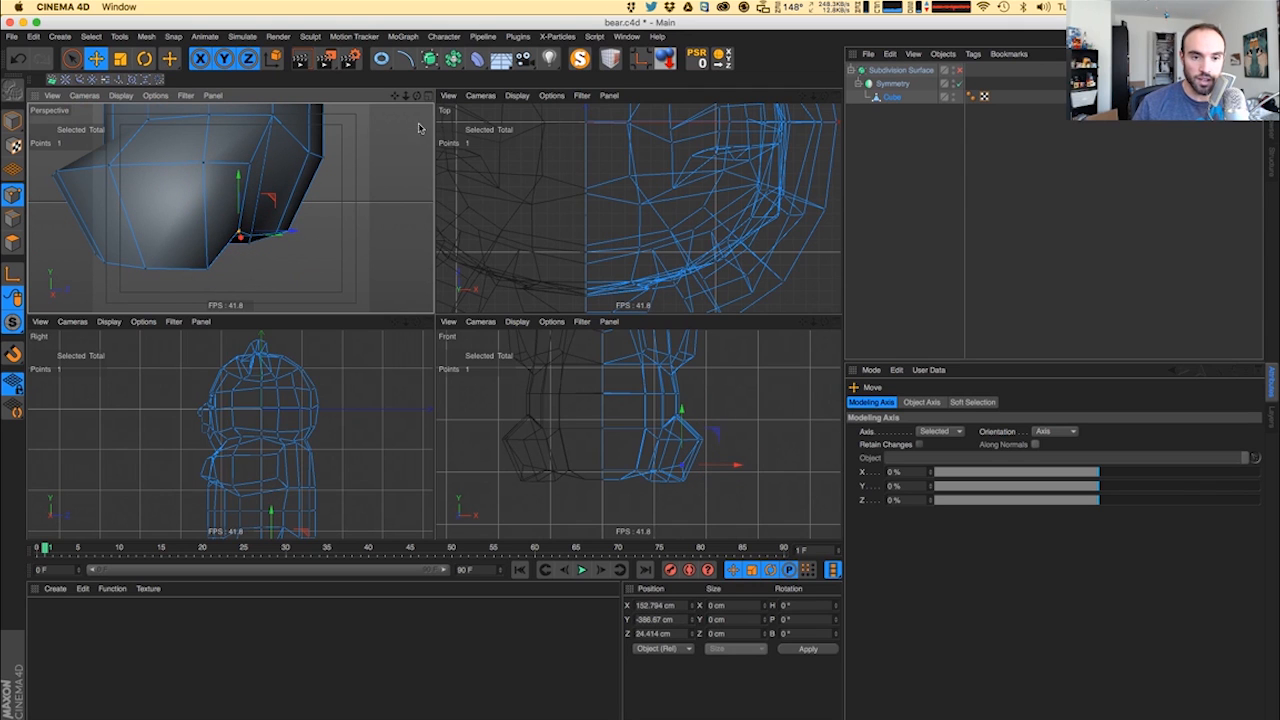
pyautogui.press('q')
pyautogui.press('q')
pyautogui.press('q')
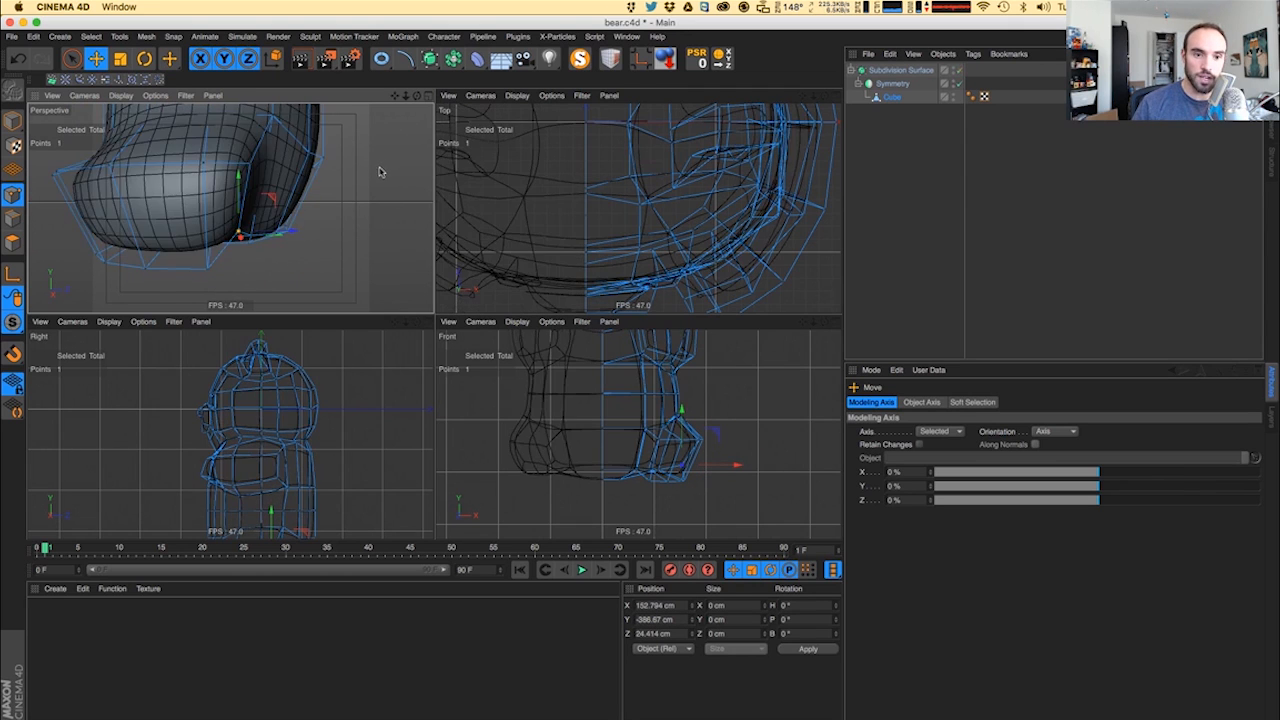
pyautogui.press('q')
pyautogui.press('q')
pyautogui.press('q')
pyautogui.press('q')
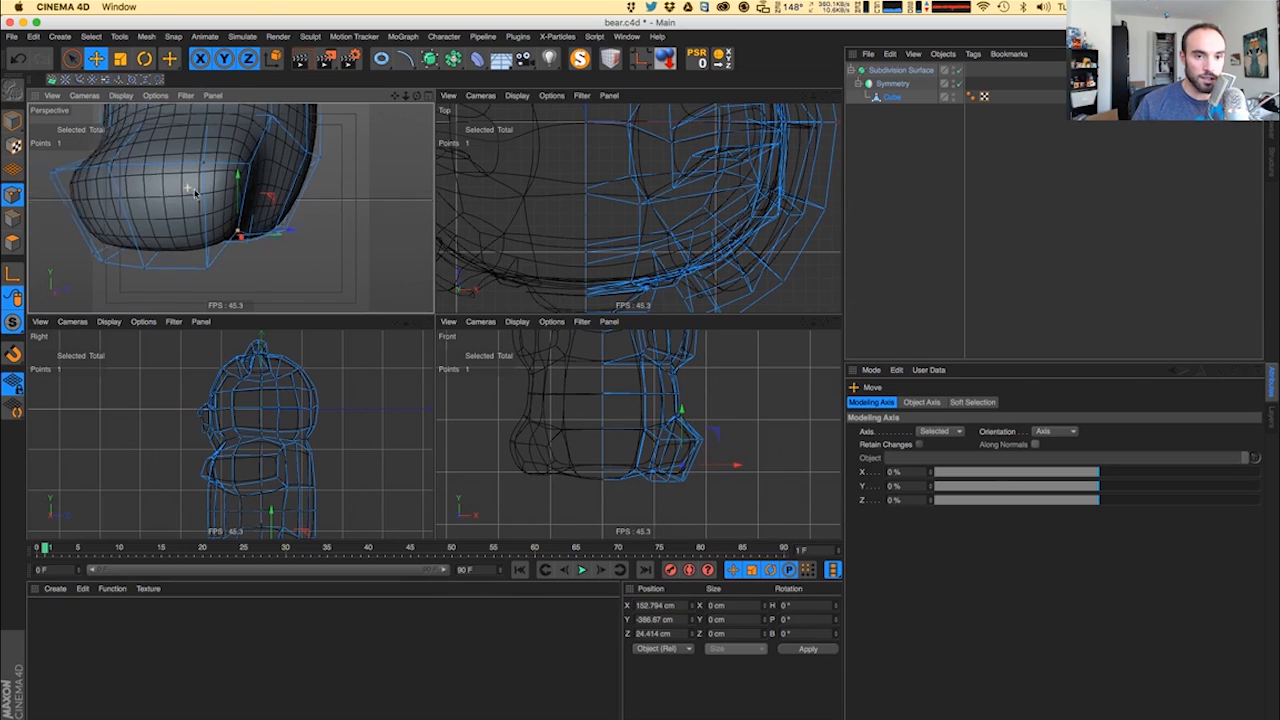
# - Adjust individual points on the foot up close with the subdivision smoothing turned off
pyautogui.scroll(5, 263, 210)
pyautogui.press('q')
pyautogui.keyDown('alt'); pyautogui.moveTo(221, 145); pyautogui.dragTo(248, 204); pyautogui.keyUp('alt')
pyautogui.click(150, 131)
pyautogui.click(174, 192)
pyautogui.click(178, 183)
pyautogui.moveTo(278, 157); pyautogui.dragTo(287, 158)
pyautogui.click(272, 207)
pyautogui.moveTo(300, 228); pyautogui.dragTo(326, 236)
# - Select the bottom front point of the foot and shift it to reshape the underside
pyautogui.keyDown('alt'); pyautogui.moveTo(322, 234); pyautogui.dragTo(134, 260); pyautogui.keyUp('alt')
pyautogui.click(246, 241)
pyautogui.click(223, 237)
pyautogui.click(263, 262)
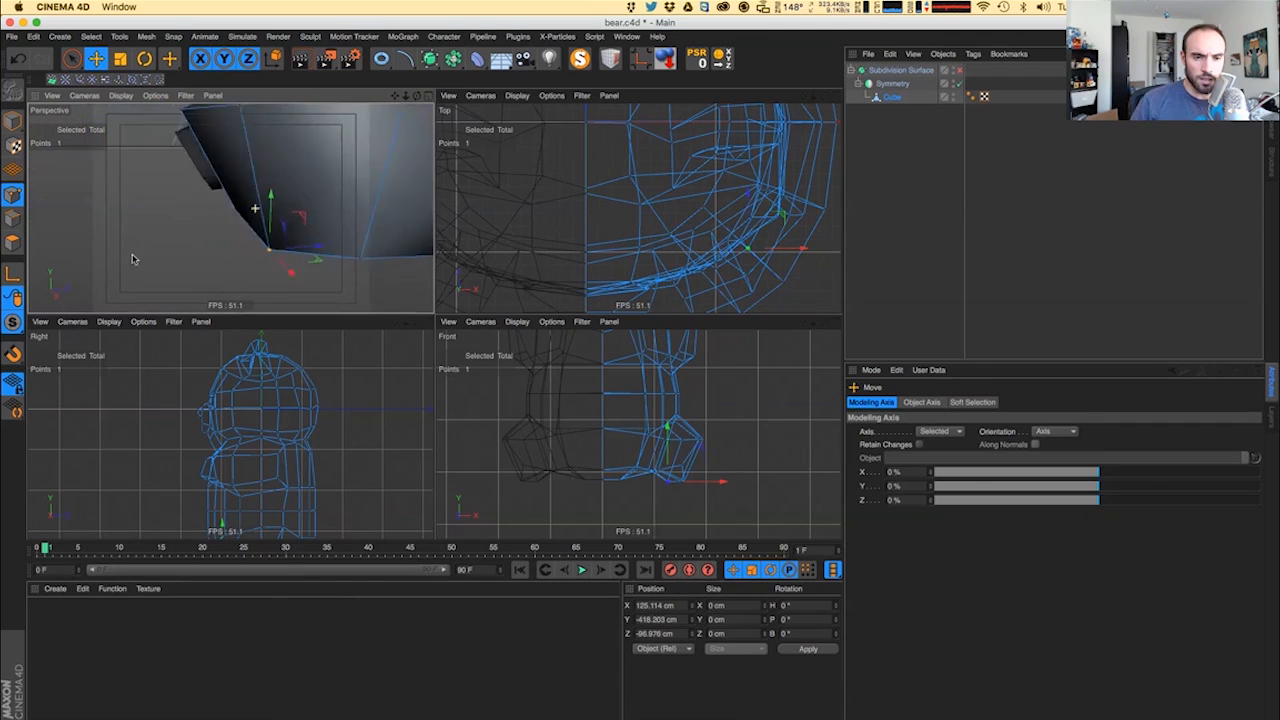
pyautogui.keyDown('alt'); pyautogui.moveTo(134, 260); pyautogui.dragTo(223, 260, button='right'); pyautogui.keyUp('alt')
pyautogui.moveTo(274, 283); pyautogui.dragTo(228, 278)
# - Move the foot's lower inner front point to about Z -133 cm and turn the subdivision smoothing back on
pyautogui.keyDown('alt'); pyautogui.moveTo(237, 224); pyautogui.dragTo(75, 235); pyautogui.keyUp('alt')
pyautogui.click(199, 214)
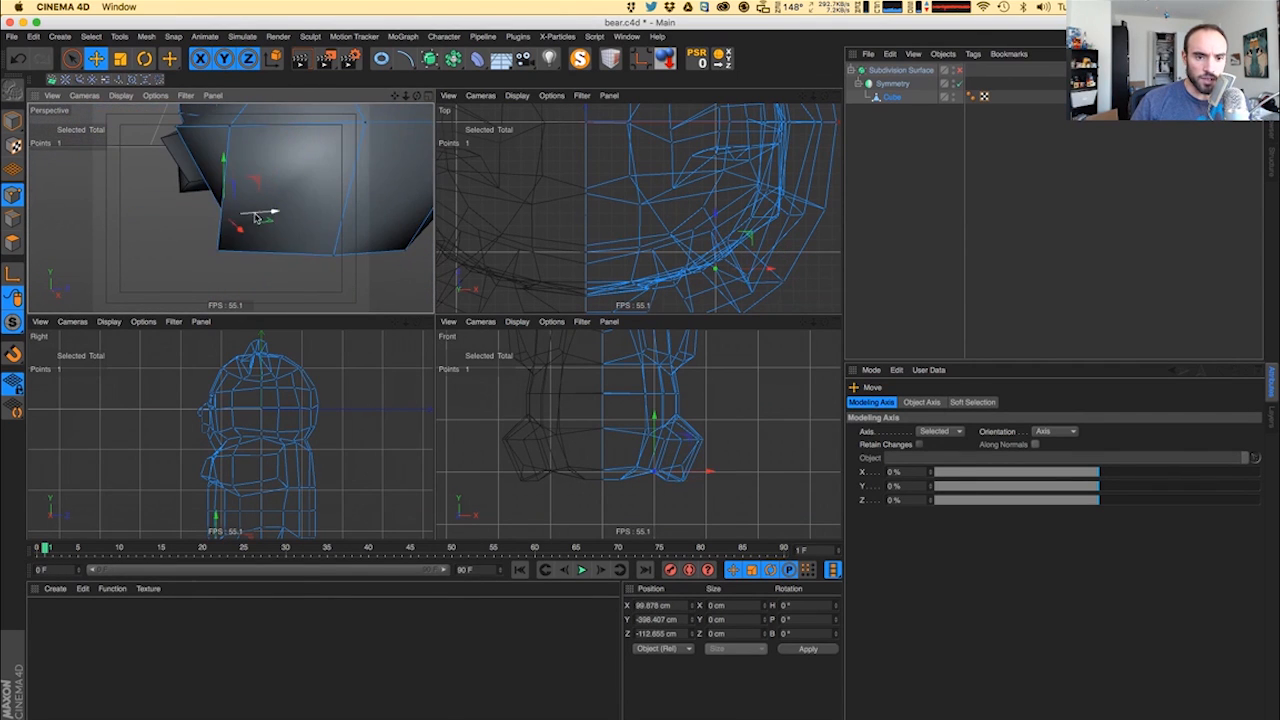
pyautogui.moveTo(273, 211); pyautogui.dragTo(200, 183)
pyautogui.press('q')
pyautogui.keyDown('alt'); pyautogui.moveTo(190, 200); pyautogui.dragTo(258, 192, button='middle'); pyautogui.keyUp('alt')
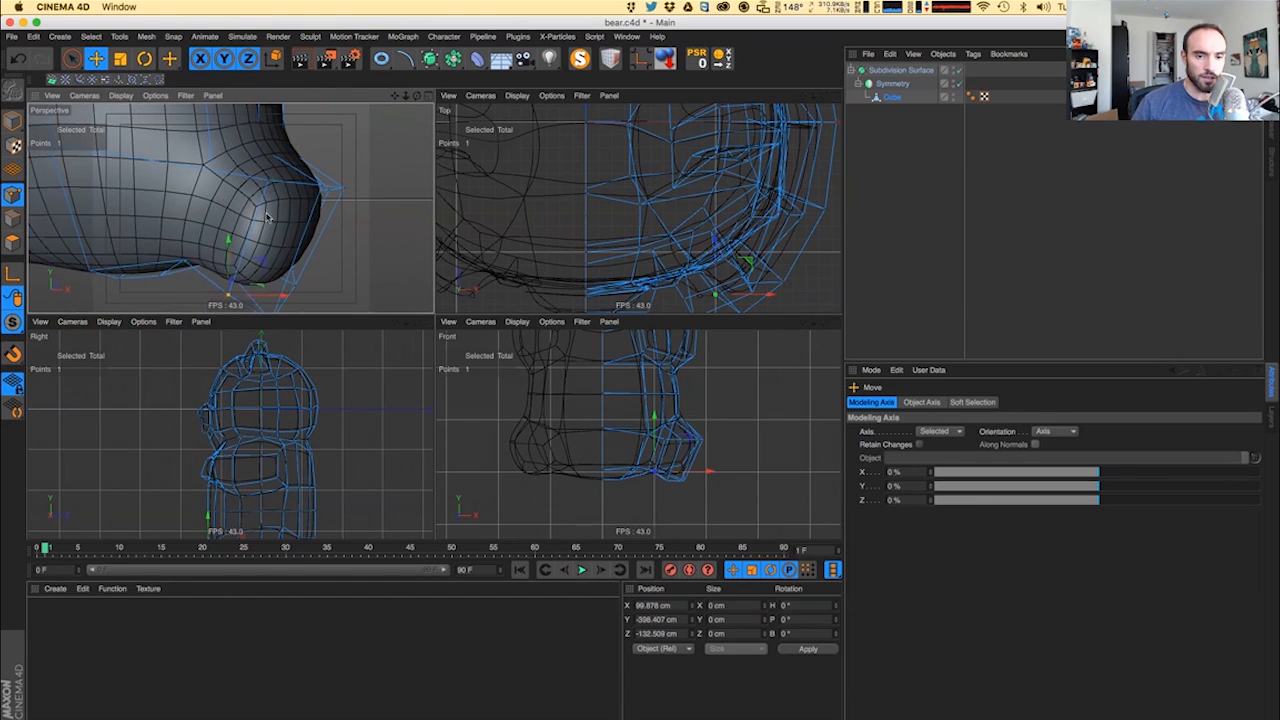
# - Shift the foot's inner front points sideways and place the upper one at about X 84 cm, Y -339 cm and Z -148 cm
pyautogui.keyDown('alt'); pyautogui.moveTo(258, 192); pyautogui.dragTo(200, 194, button='right'); pyautogui.keyUp('alt')
pyautogui.click(266, 185)
pyautogui.keyDown('shift'); pyautogui.click(248, 242); pyautogui.keyUp('shift')
pyautogui.moveTo(311, 214); pyautogui.dragTo(289, 214)
pyautogui.click(245, 185)
pyautogui.moveTo(236, 180); pyautogui.dragTo(252, 168)
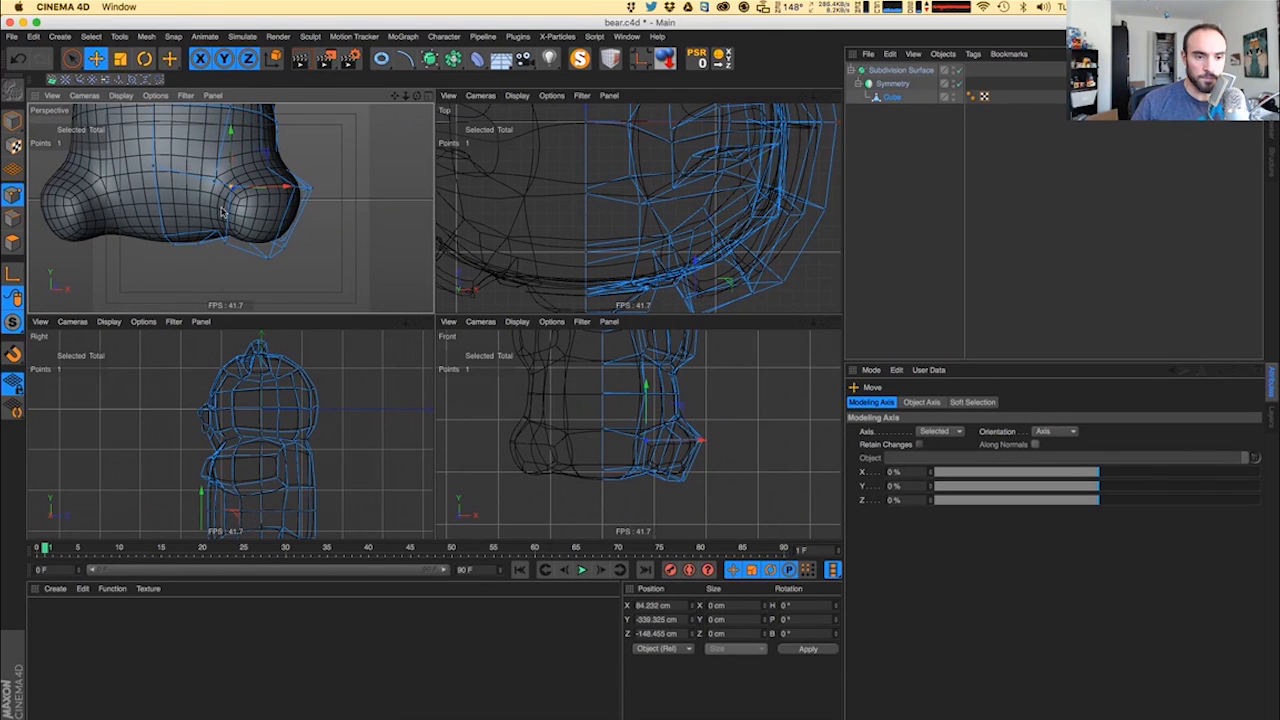
pyautogui.keyDown('alt'); pyautogui.moveTo(224, 212); pyautogui.dragTo(271, 157); pyautogui.keyUp('alt')
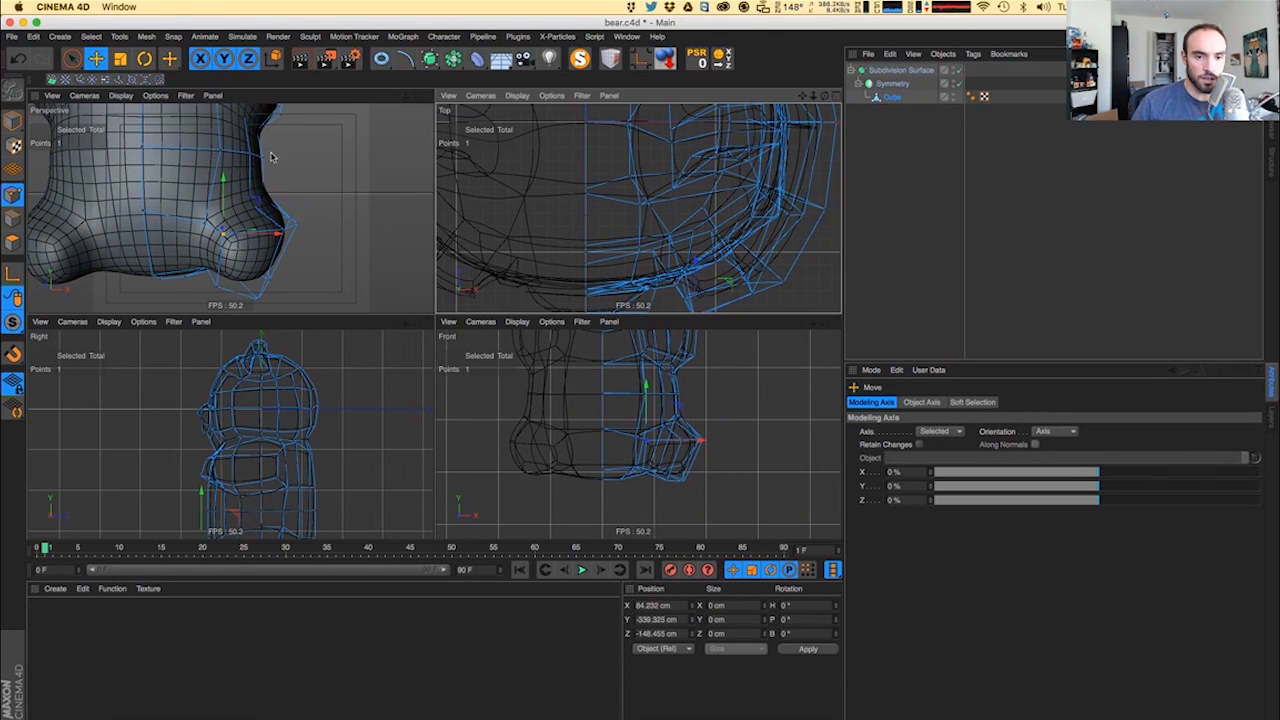
# - Turn off the subdivision smoothing and raise the four points where the top of the foot meets the body
pyautogui.press('q')
pyautogui.keyDown('alt'); pyautogui.moveTo(249, 204); pyautogui.dragTo(145, 224); pyautogui.keyUp('alt')
pyautogui.click(232, 208)
pyautogui.keyDown('shift'); pyautogui.click(192, 220); pyautogui.keyUp('shift')
pyautogui.keyDown('shift'); pyautogui.click(213, 207); pyautogui.keyUp('shift')
pyautogui.keyDown('shift'); pyautogui.click(225, 202); pyautogui.keyUp('shift')
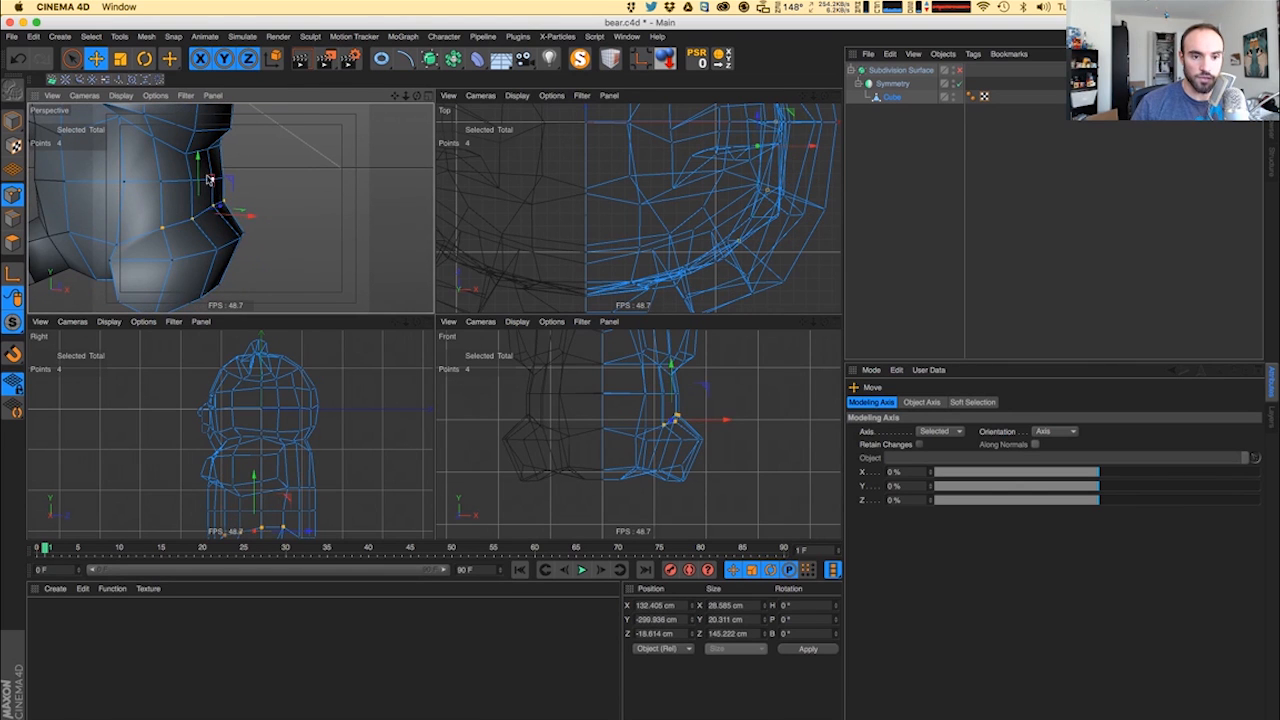
pyautogui.moveTo(209, 180); pyautogui.dragTo(213, 156)
pyautogui.keyDown('alt'); pyautogui.moveTo(213, 158); pyautogui.dragTo(124, 216); pyautogui.keyUp('alt')
# - Adjust the points above the foot one by one, placing the middle side point at about X 150 cm, Y -269 cm and Z -1 cm
pyautogui.click(207, 199)
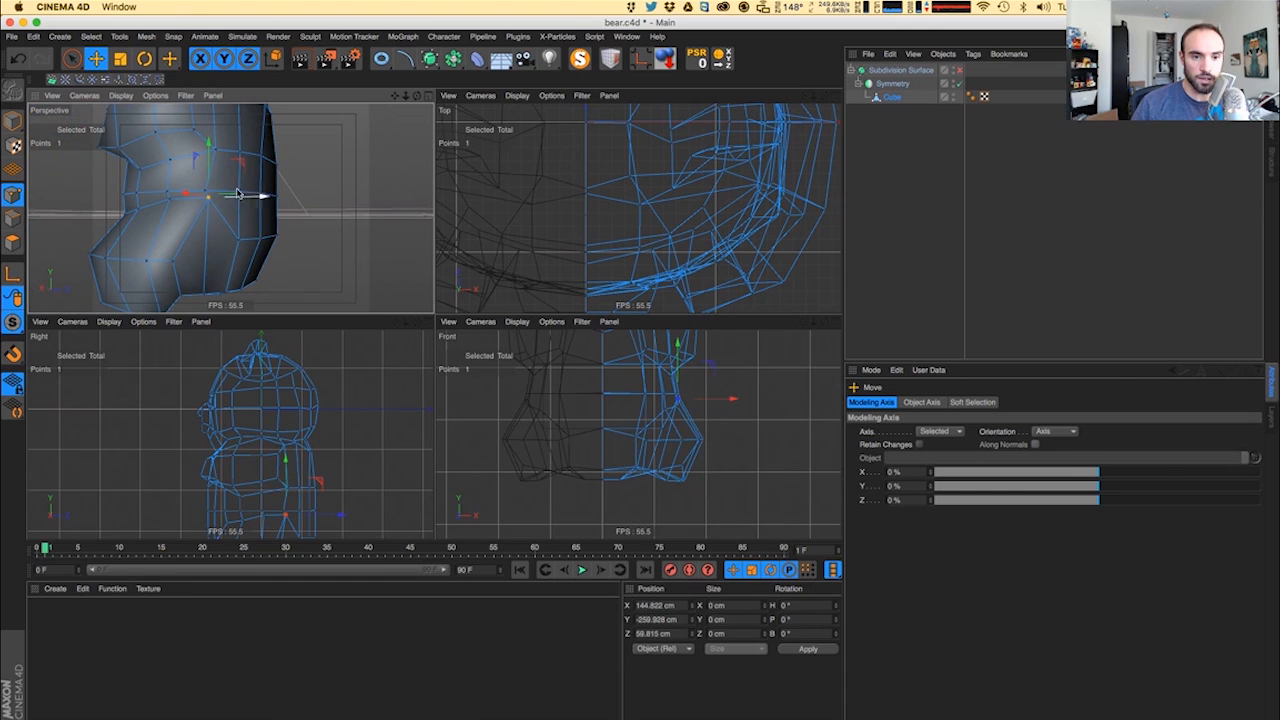
pyautogui.moveTo(238, 193); pyautogui.dragTo(196, 175)
pyautogui.click(170, 202)
pyautogui.keyDown('alt'); pyautogui.moveTo(172, 239); pyautogui.dragTo(228, 224); pyautogui.keyUp('alt')
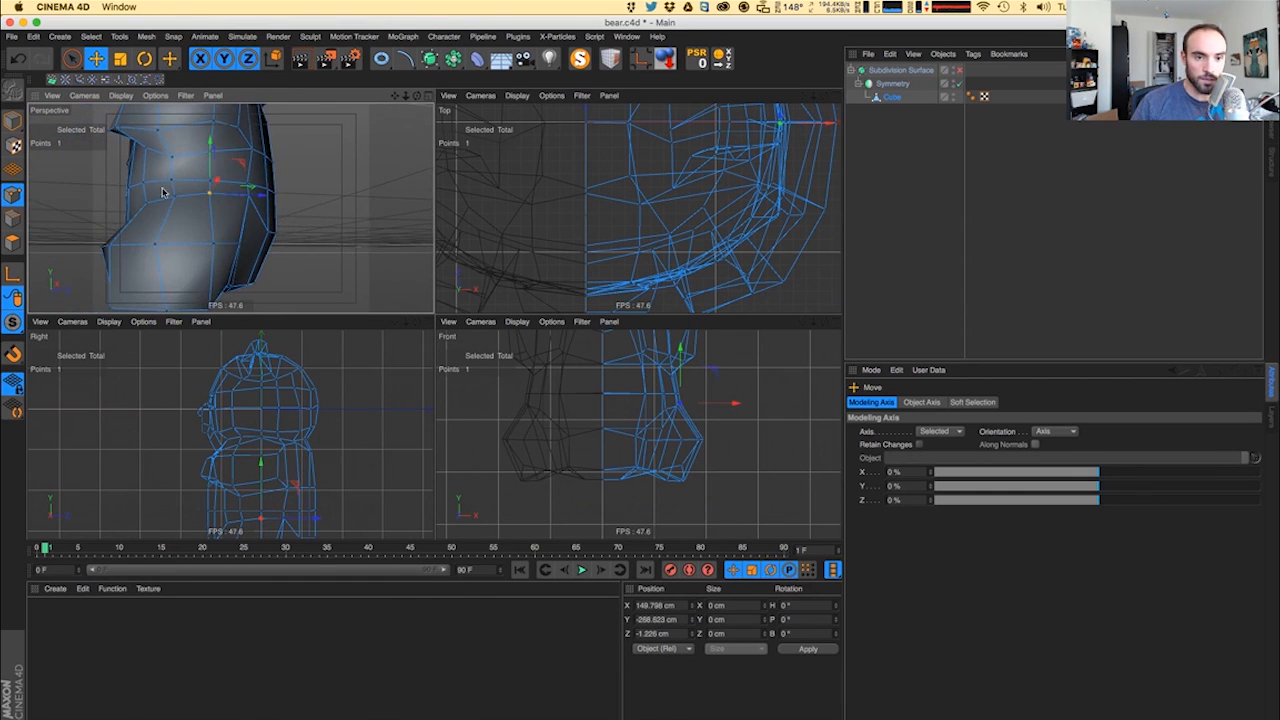
pyautogui.click(158, 179)
pyautogui.keyDown('alt'); pyautogui.moveTo(177, 174); pyautogui.dragTo(205, 247, button='middle'); pyautogui.keyUp('alt')
pyautogui.keyDown('alt'); pyautogui.moveTo(252, 170); pyautogui.dragTo(267, 226, button='middle'); pyautogui.keyUp('alt')
pyautogui.keyDown('alt'); pyautogui.moveTo(267, 226); pyautogui.dragTo(234, 242, button='right'); pyautogui.keyUp('alt')
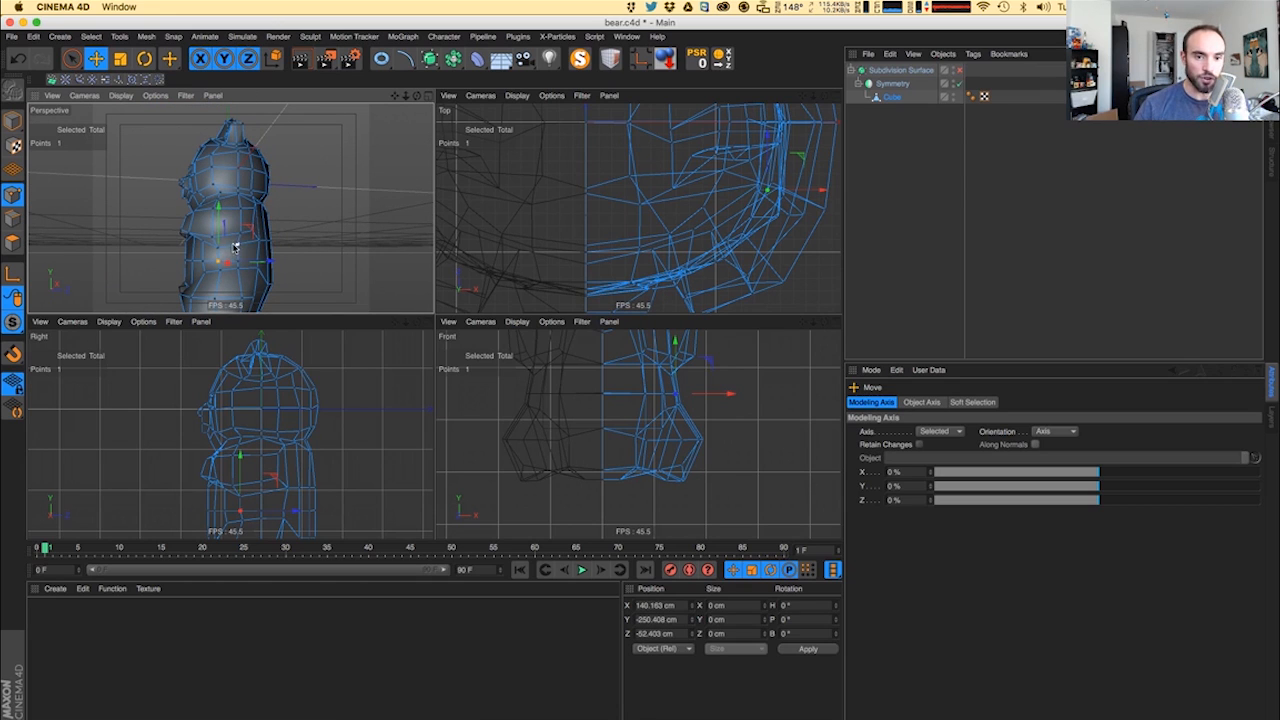
# - Adjust the points along the side of the body between the arm and the foot one by one
pyautogui.moveTo(235, 247)
pyautogui.mouseDown()
pyautogui.moveTo(286, 249)
pyautogui.moveTo(255, 248)
pyautogui.mouseUp()
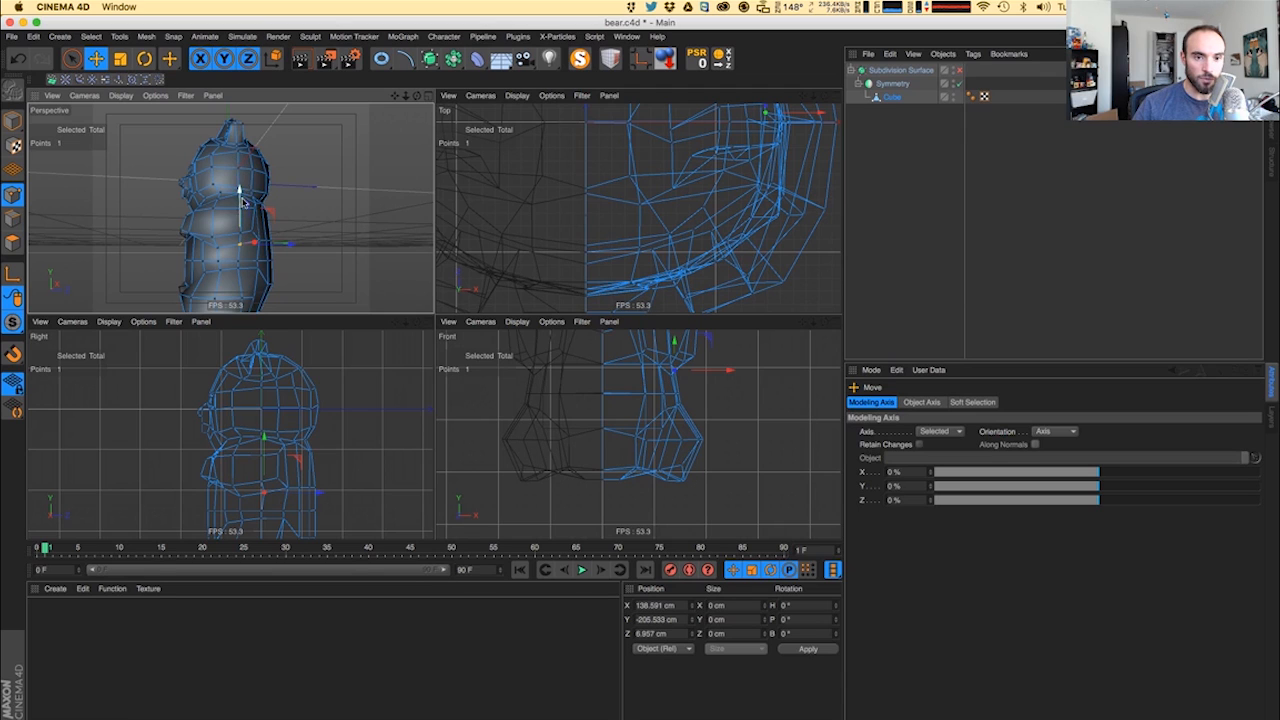
pyautogui.scroll(5, 222, 283)
pyautogui.moveTo(214, 218); pyautogui.dragTo(213, 176)
pyautogui.keyDown('alt'); pyautogui.moveTo(206, 284); pyautogui.dragTo(222, 239, button='middle'); pyautogui.keyUp('alt')
pyautogui.click(234, 260)
pyautogui.moveTo(276, 257); pyautogui.dragTo(345, 200)
pyautogui.click(240, 267)
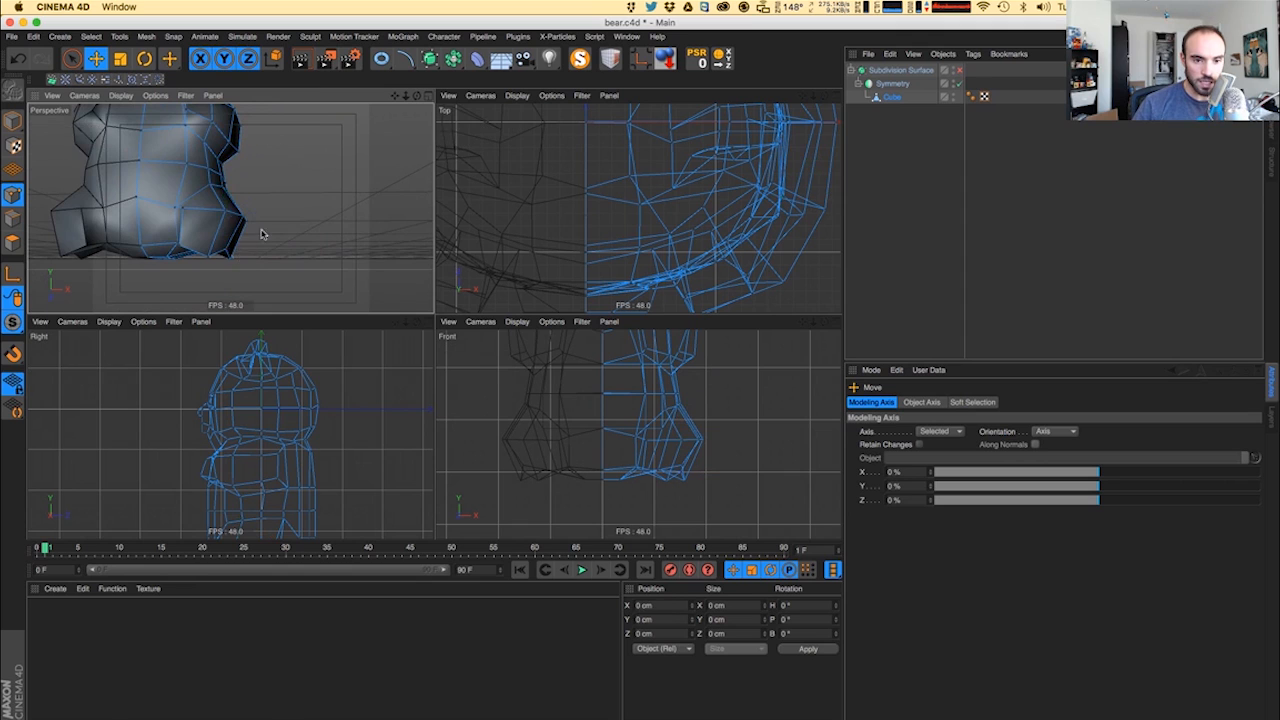
# - Raise the two outer side points behind the foot by about 8 cm and adjust the neighbouring foot points
pyautogui.moveTo(263, 234)
pyautogui.keyDown('alt'); pyautogui.mouseDown()
pyautogui.moveTo(237, 263)
pyautogui.moveTo(319, 246)
pyautogui.moveTo(243, 196)
pyautogui.moveTo(236, 248)
pyautogui.moveTo(270, 245)
pyautogui.moveTo(274, 231)
pyautogui.mouseUp(); pyautogui.keyUp('alt')
pyautogui.click(262, 253)
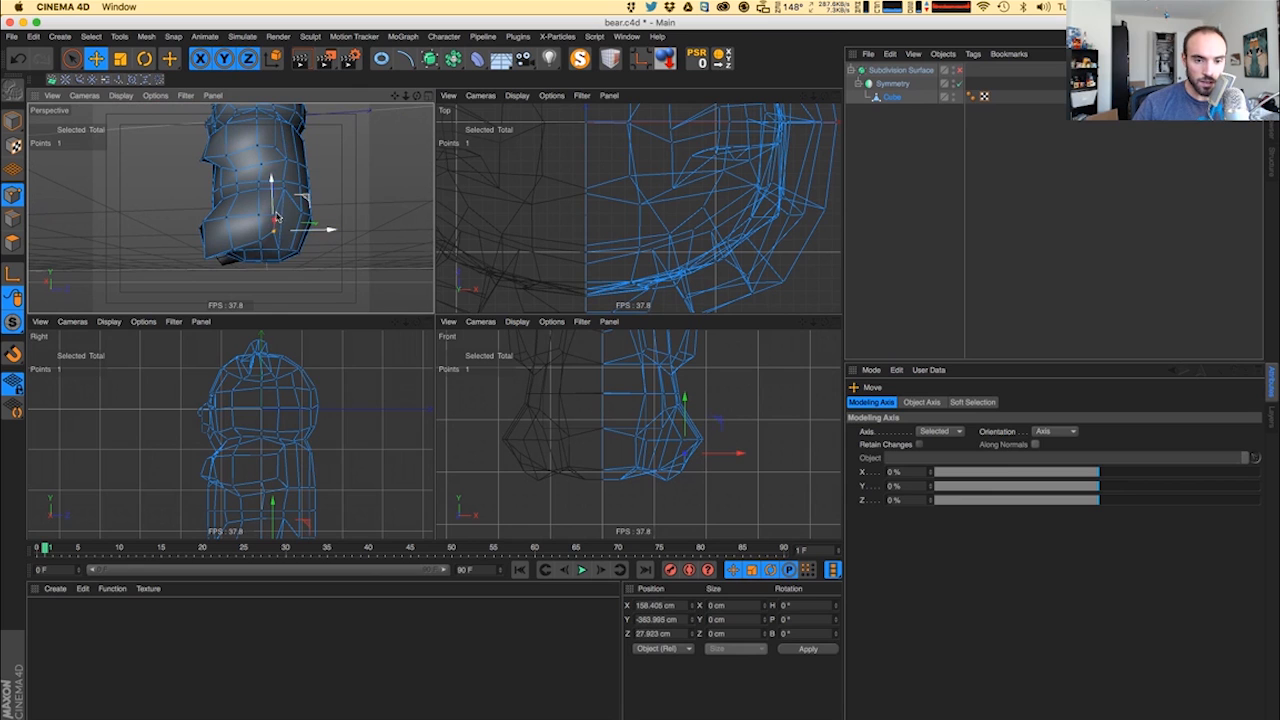
pyautogui.scroll(3, 284, 220)
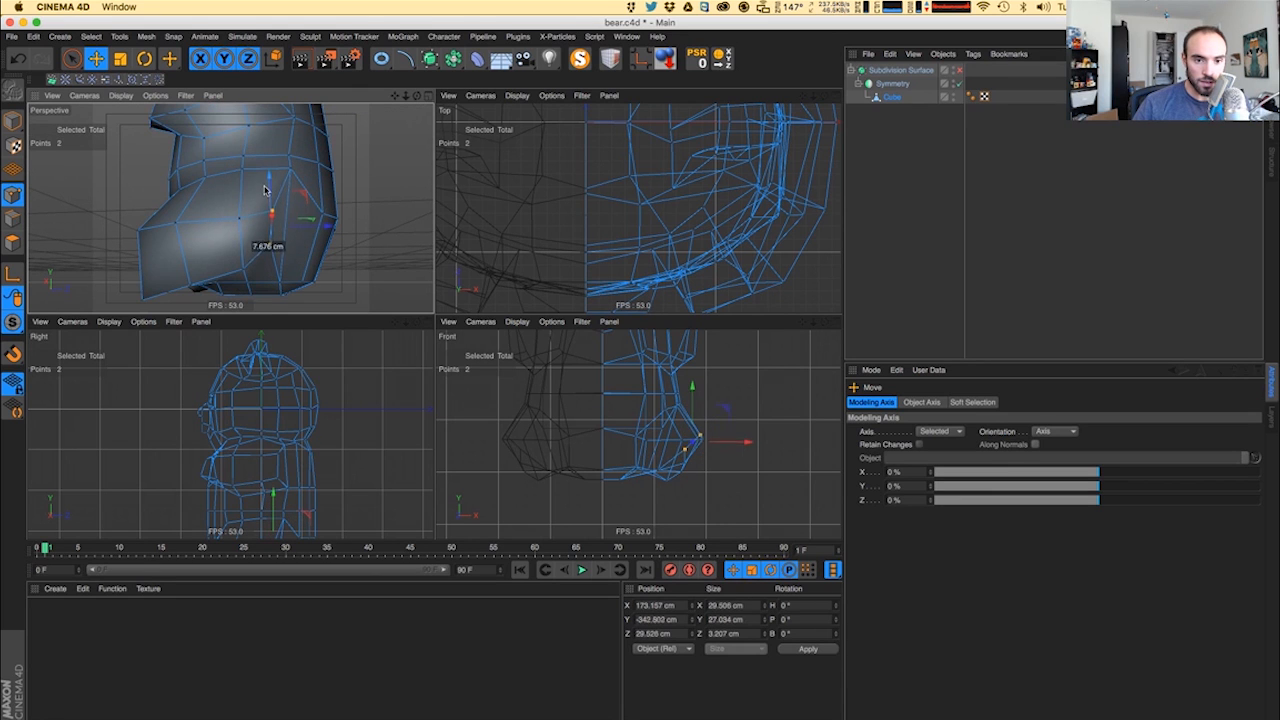
pyautogui.click(235, 204)
pyautogui.moveTo(243, 246); pyautogui.dragTo(310, 230)
# - Adjust the foot's lower outer front point to about X 124 cm and Y -401 cm, and turn the subdivision smoothing back on
pyautogui.keyDown('alt'); pyautogui.moveTo(153, 250); pyautogui.dragTo(212, 227); pyautogui.keyUp('alt')
pyautogui.click(229, 275)
pyautogui.click(220, 286)
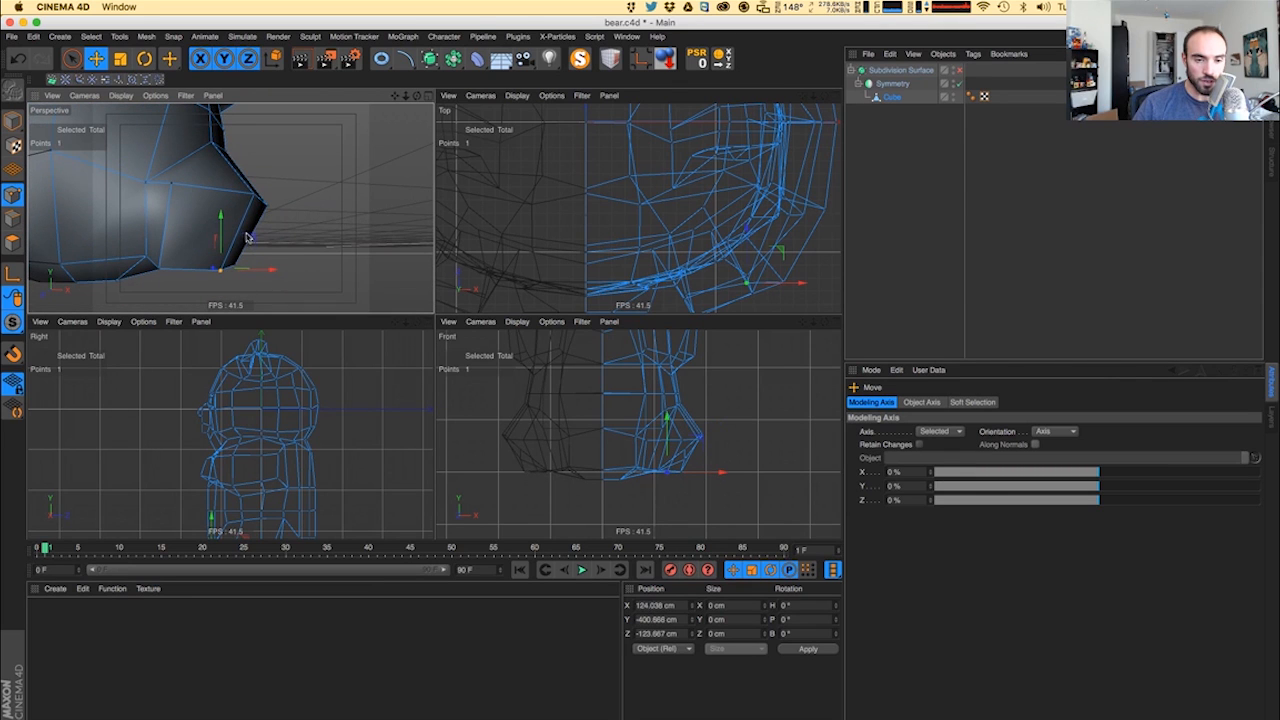
pyautogui.press('q')
pyautogui.keyDown('alt'); pyautogui.moveTo(217, 207); pyautogui.dragTo(191, 232, button='right'); pyautogui.keyUp('alt')
pyautogui.keyDown('alt'); pyautogui.moveTo(214, 203); pyautogui.dragTo(229, 208, button='middle'); pyautogui.keyUp('alt')
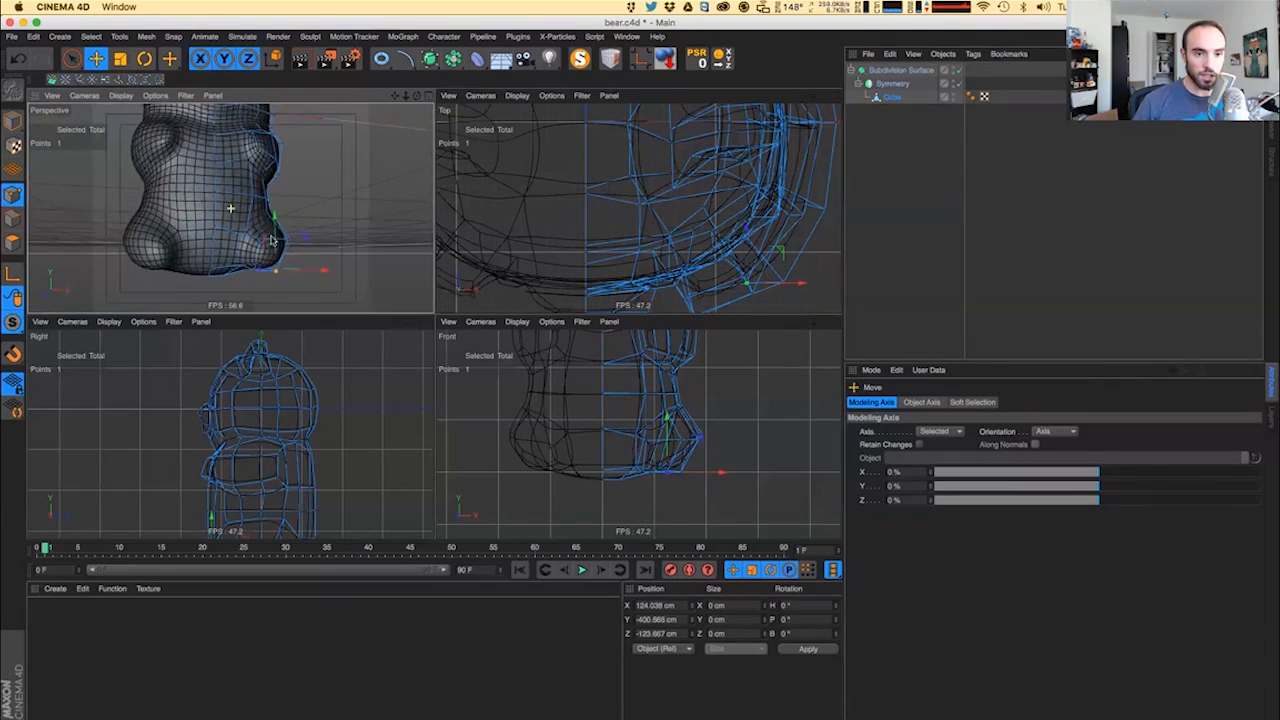
# - Render the perspective view from several angles to examine the smoothed body, arms and feet
pyautogui.keyDown('alt'); pyautogui.moveTo(228, 219); pyautogui.dragTo(222, 246); pyautogui.keyUp('alt')
pyautogui.press('super+r')
pyautogui.keyDown('alt'); pyautogui.moveTo(244, 228); pyautogui.dragTo(229, 228, button='right'); pyautogui.keyUp('alt')
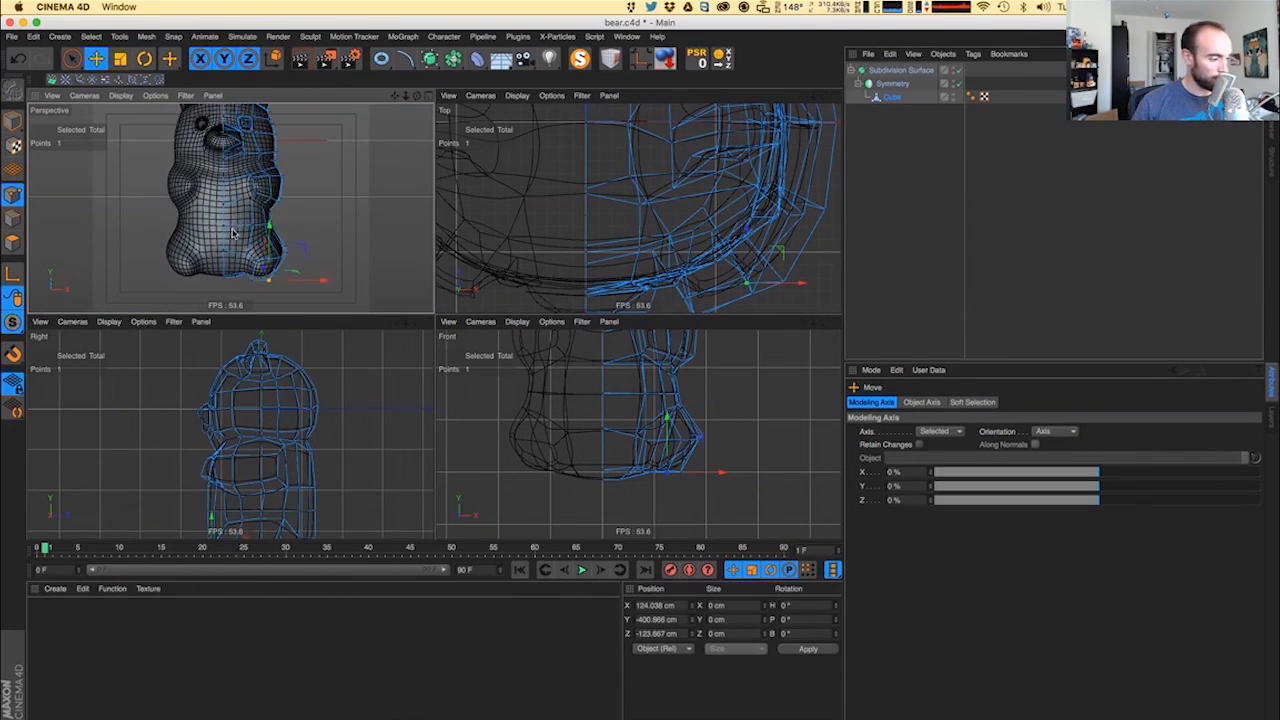
pyautogui.press('super+r')
pyautogui.keyDown('alt'); pyautogui.moveTo(237, 234); pyautogui.dragTo(247, 245, button='middle'); pyautogui.keyUp('alt')
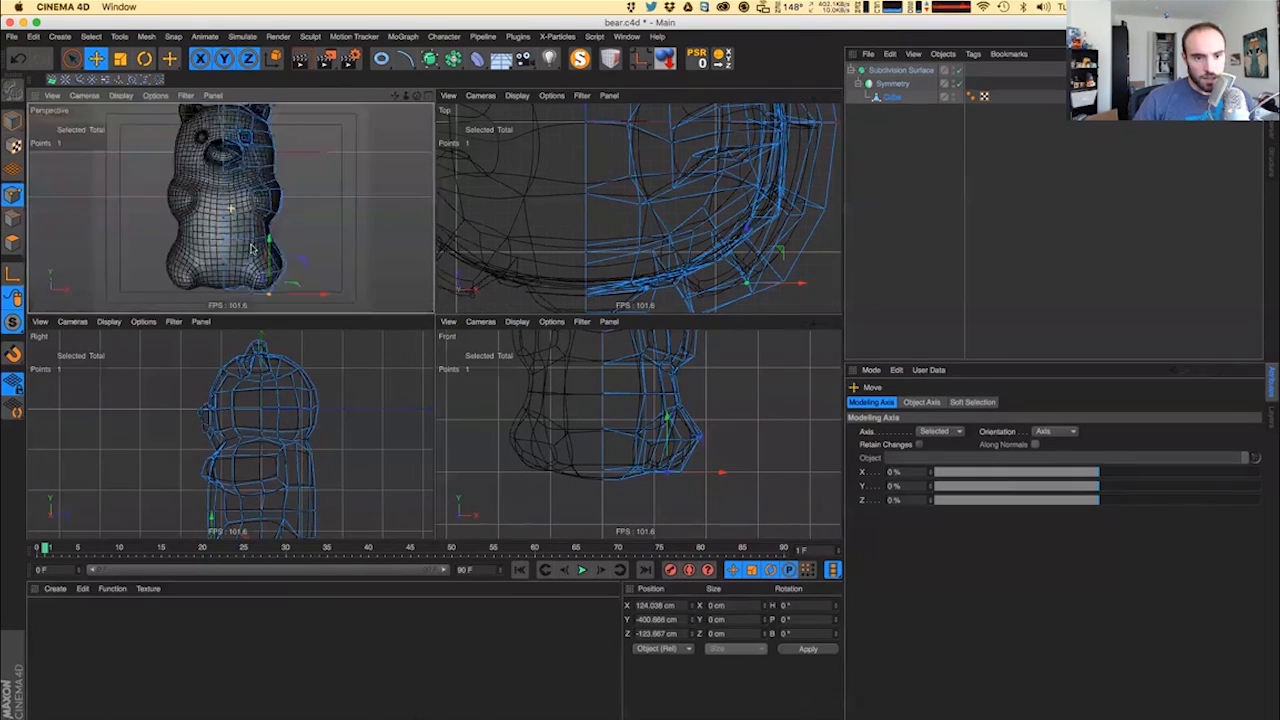
pyautogui.press('super+r')
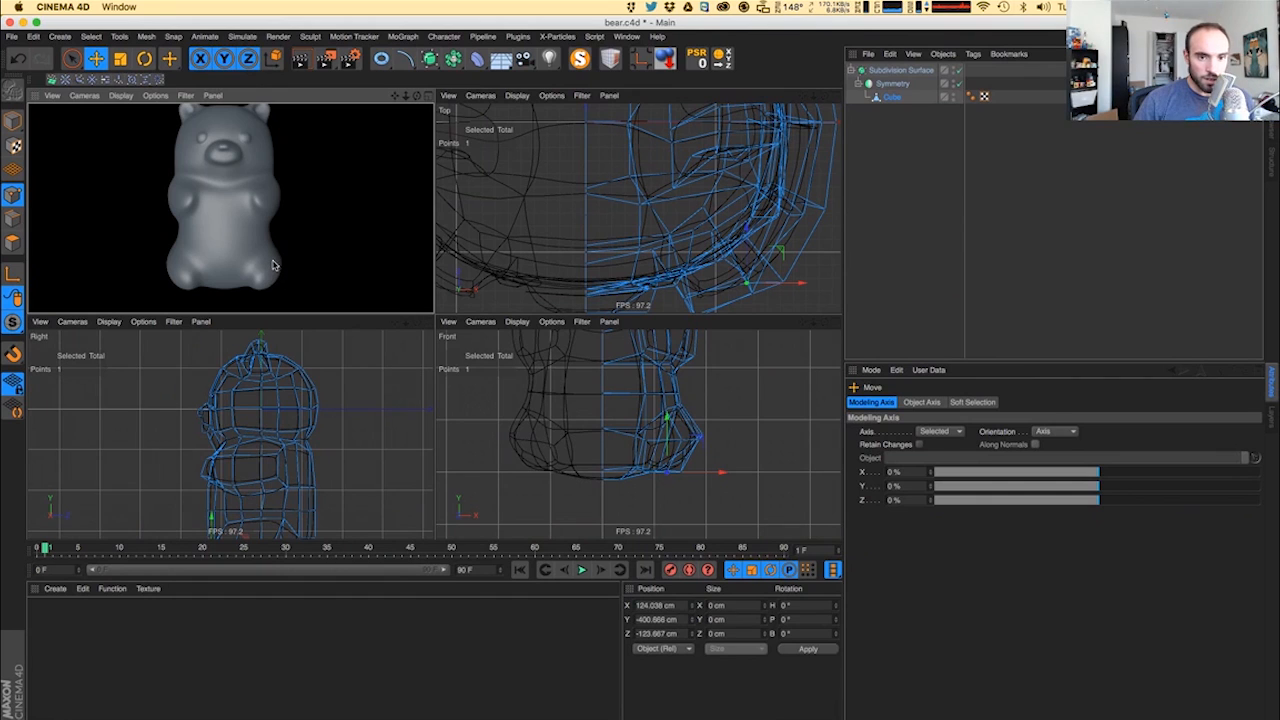
pyautogui.keyDown('alt'); pyautogui.moveTo(266, 246); pyautogui.dragTo(272, 281, button='middle'); pyautogui.keyUp('alt')
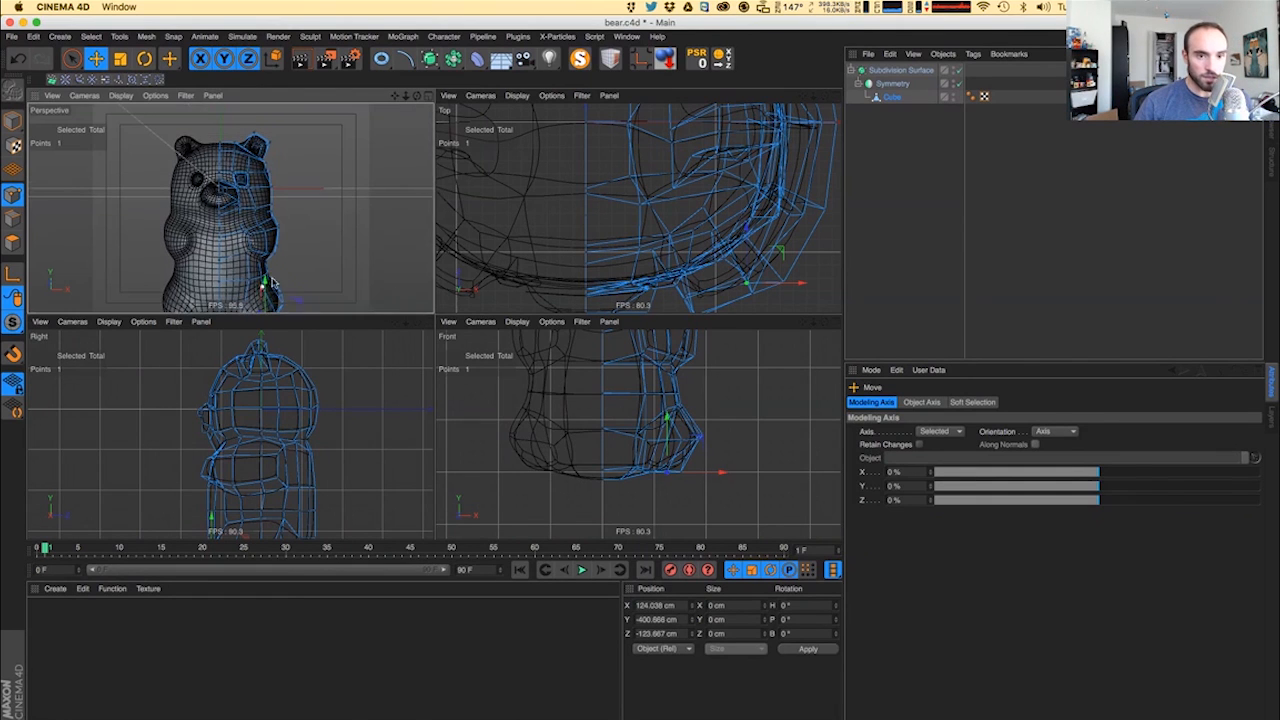
# - Select all the head's points in the front view without the stray neck points, and raise them to about Y 62 cm
pyautogui.keyDown('alt'); pyautogui.moveTo(623, 409); pyautogui.dragTo(603, 434, button='right'); pyautogui.keyUp('alt')
pyautogui.keyDown('alt'); pyautogui.moveTo(590, 356); pyautogui.dragTo(590, 405, button='middle'); pyautogui.keyUp('alt')
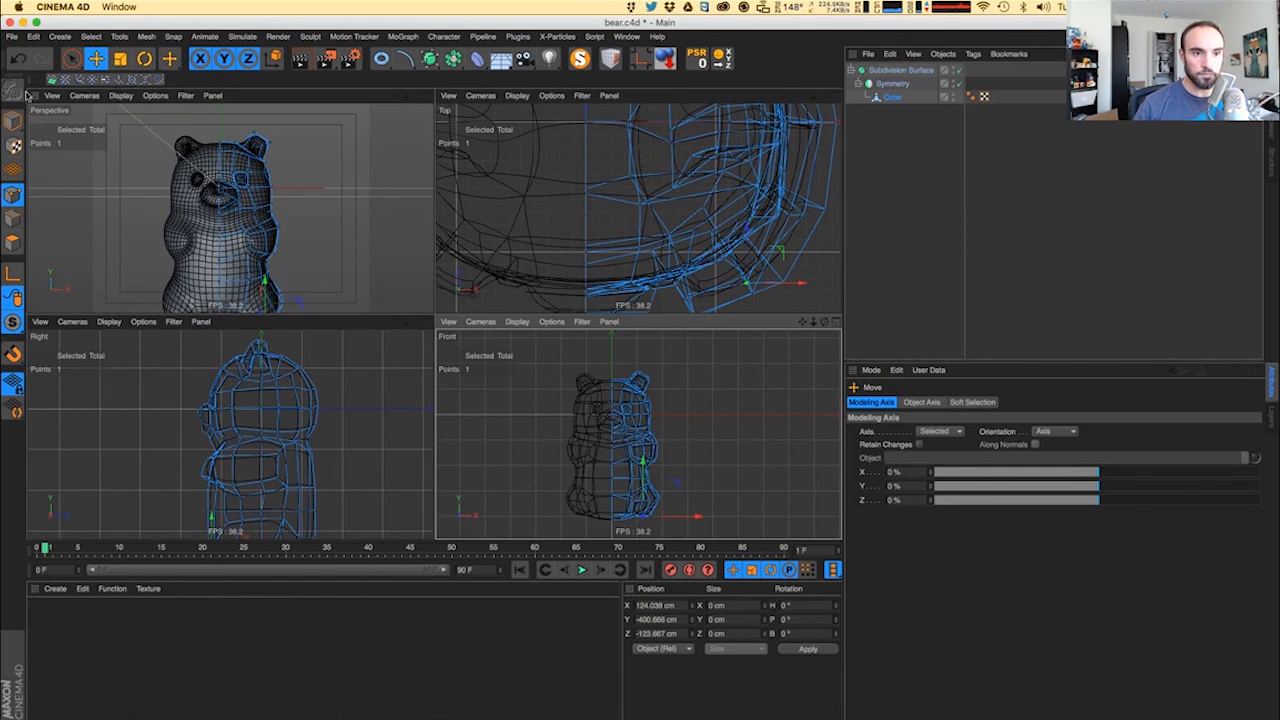
pyautogui.moveTo(71, 58); pyautogui.dragTo(128, 101)
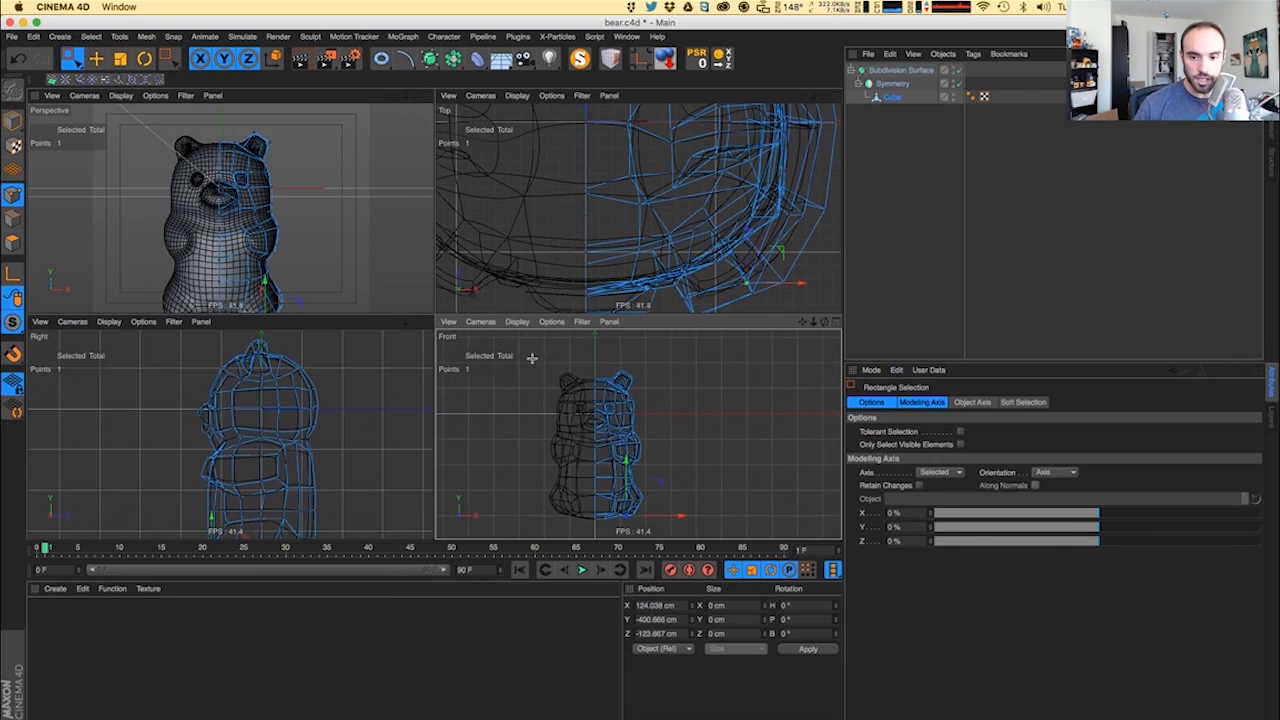
pyautogui.moveTo(532, 358); pyautogui.dragTo(671, 440)
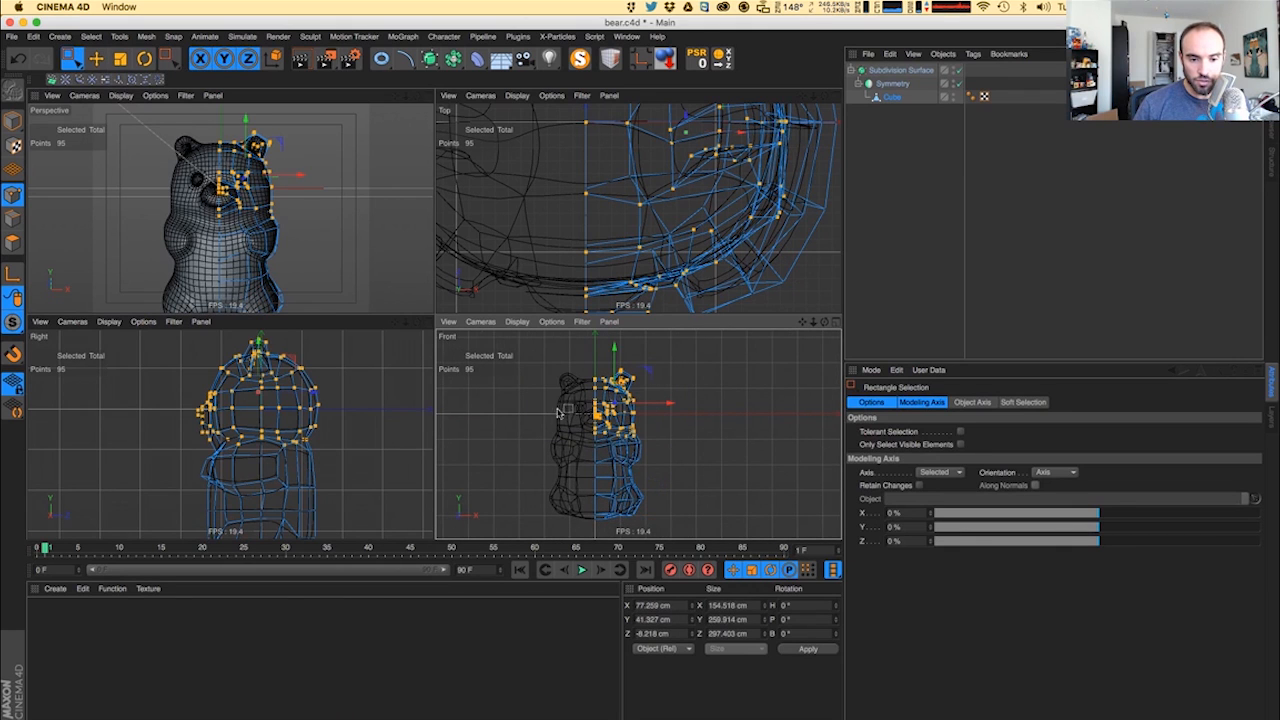
pyautogui.keyDown('alt'); pyautogui.moveTo(215, 455); pyautogui.dragTo(260, 437, button='right'); pyautogui.keyUp('alt')
pyautogui.keyDown('alt'); pyautogui.moveTo(260, 437); pyautogui.dragTo(236, 440, button='middle'); pyautogui.keyUp('alt')
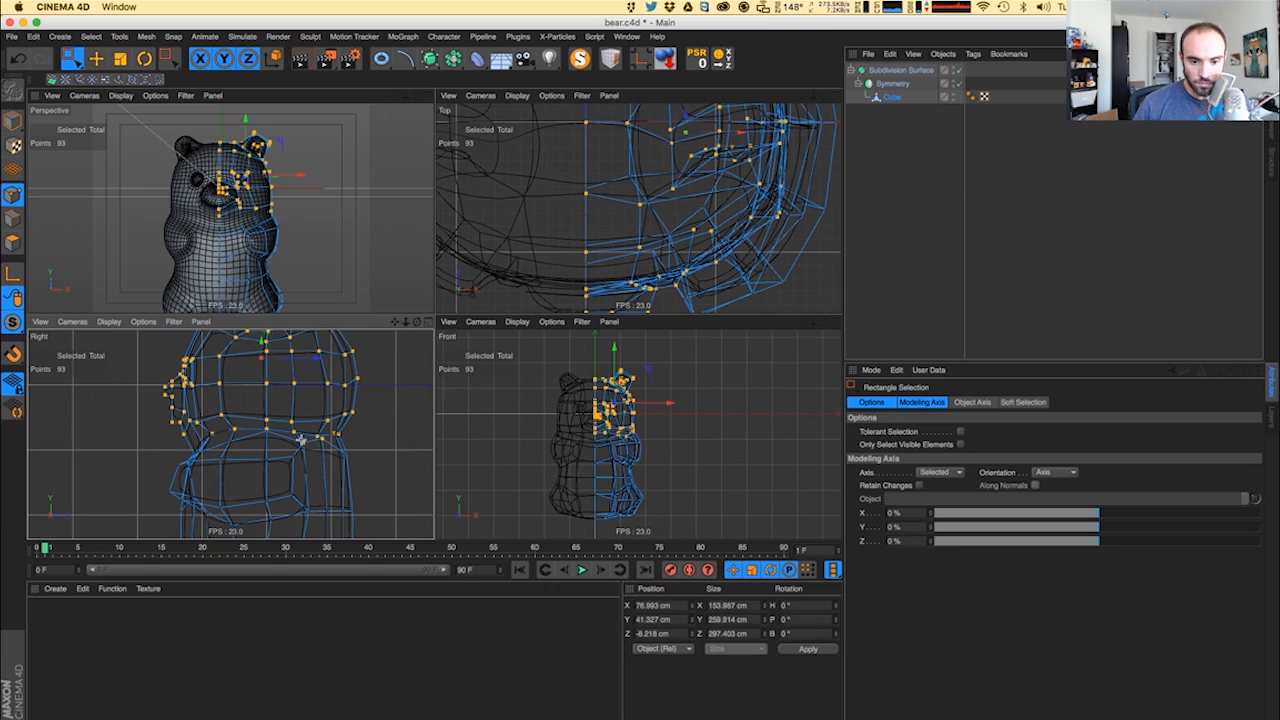
pyautogui.press('e')
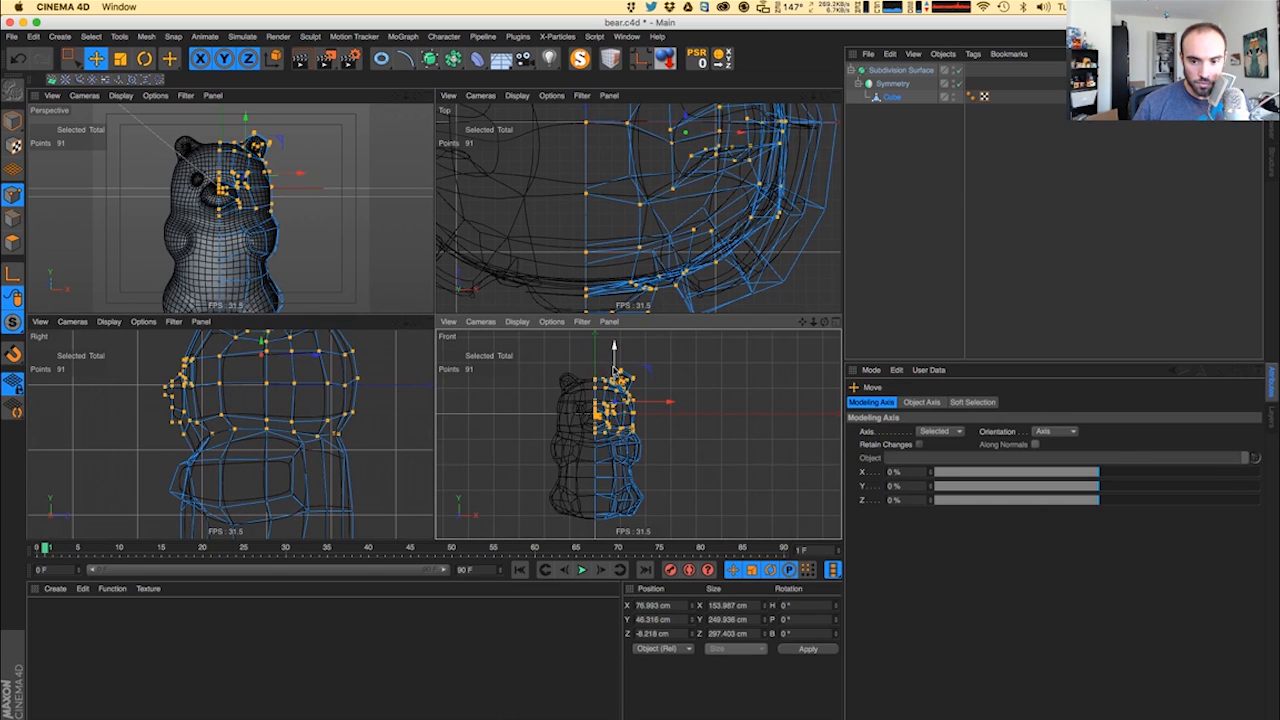
pyautogui.moveTo(613, 368); pyautogui.dragTo(612, 371)
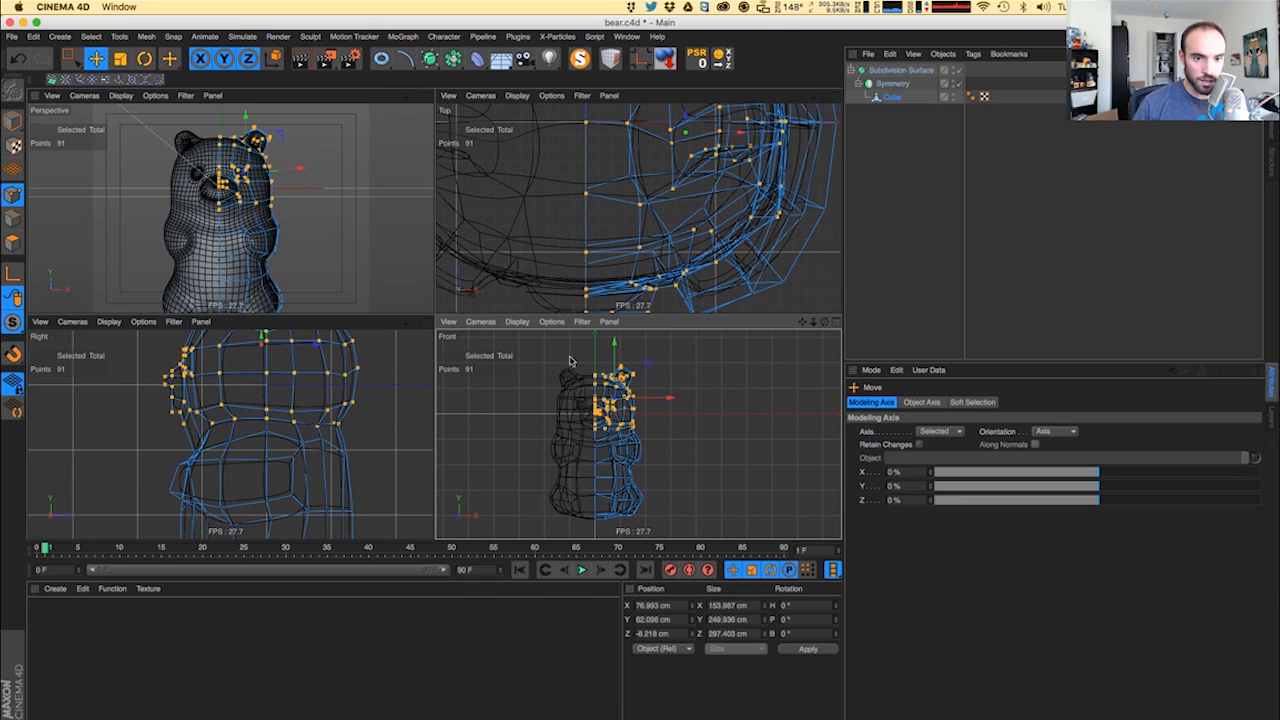
# - Lower the point beside the muzzle to about Y -69 cm and the centre chin point to about Y -83 cm
pyautogui.keyDown('alt'); pyautogui.moveTo(238, 215); pyautogui.dragTo(261, 204, button='right'); pyautogui.keyUp('alt')
pyautogui.click(252, 171)
pyautogui.keyDown('alt'); pyautogui.moveTo(252, 171); pyautogui.dragTo(262, 236, button='middle'); pyautogui.keyUp('alt')
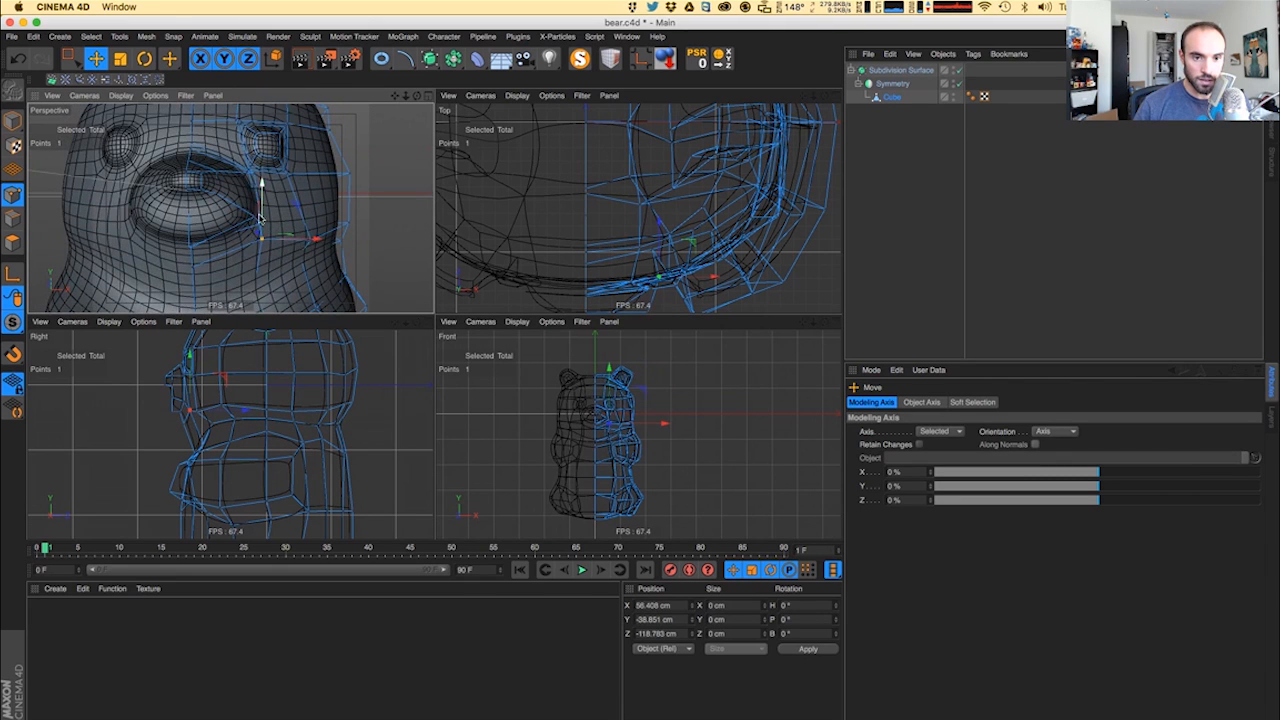
pyautogui.moveTo(263, 199); pyautogui.dragTo(265, 232)
pyautogui.keyDown('alt'); pyautogui.moveTo(213, 267); pyautogui.dragTo(206, 245); pyautogui.keyUp('alt')
pyautogui.keyDown('alt'); pyautogui.moveTo(206, 245); pyautogui.dragTo(210, 225, button='middle'); pyautogui.keyUp('alt')
pyautogui.click(200, 240)
pyautogui.moveTo(201, 230); pyautogui.dragTo(200, 255)
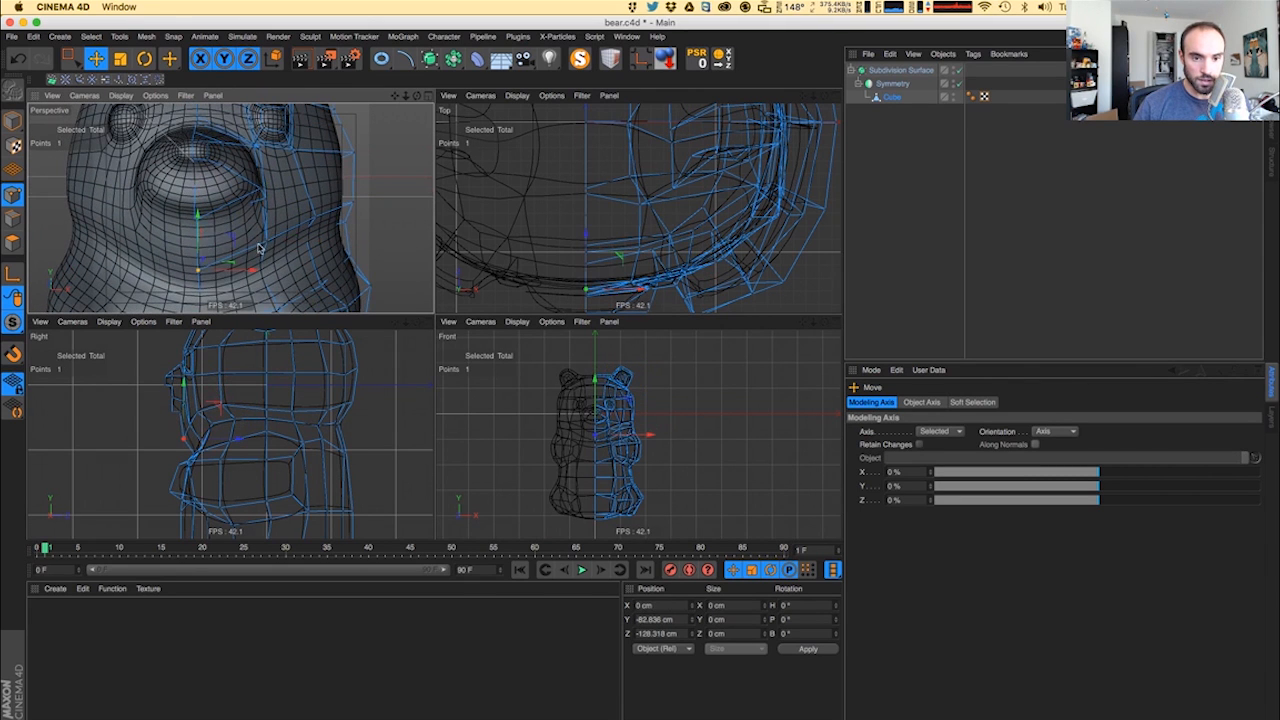
# - Reshape the jaw and neck points, placing the side jaw point at about X 96 cm, Y -56 cm and Z -108 cm
pyautogui.click(265, 241)
pyautogui.click(315, 220)
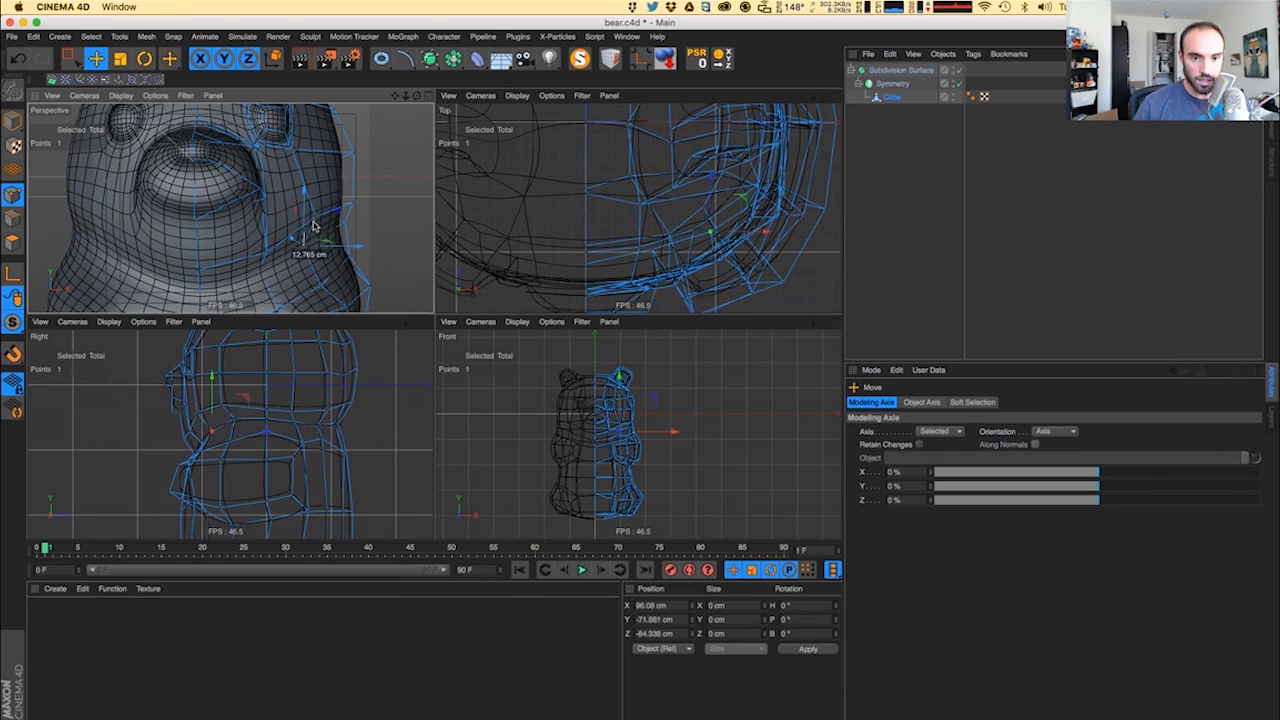
pyautogui.moveTo(315, 220); pyautogui.dragTo(311, 203)
pyautogui.click(200, 232)
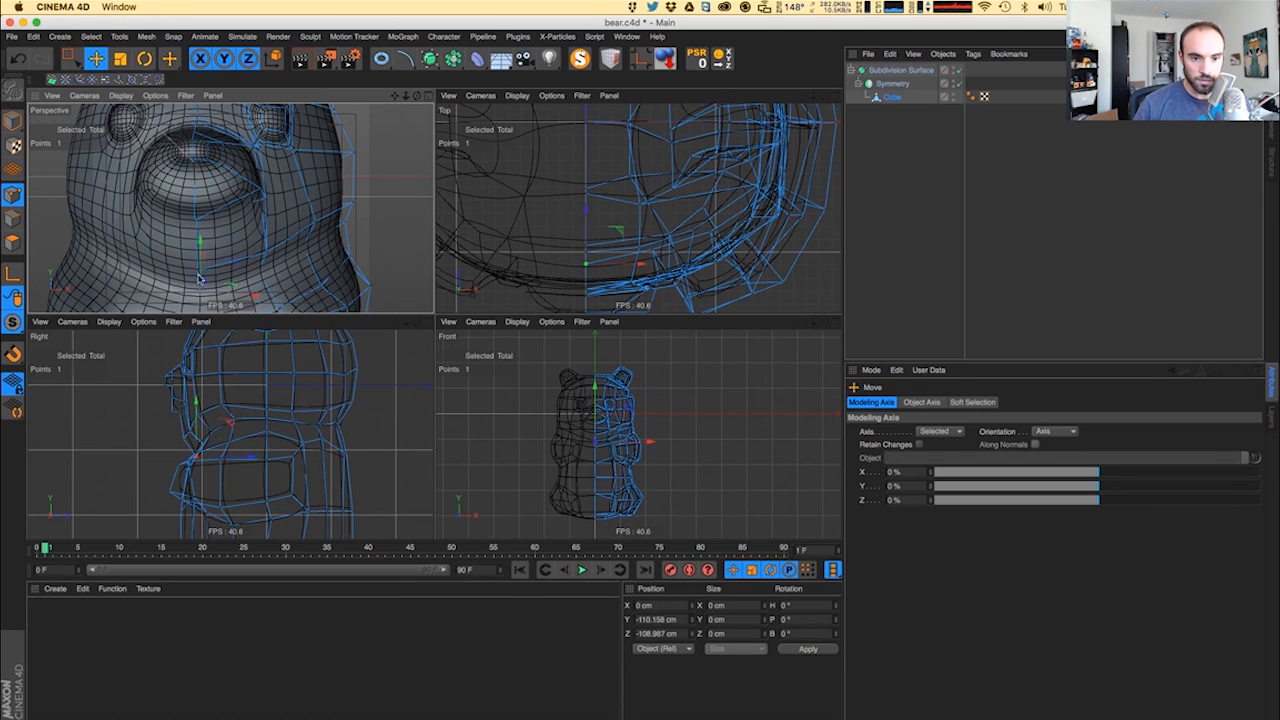
pyautogui.moveTo(200, 232); pyautogui.dragTo(268, 253)
pyautogui.click(268, 255)
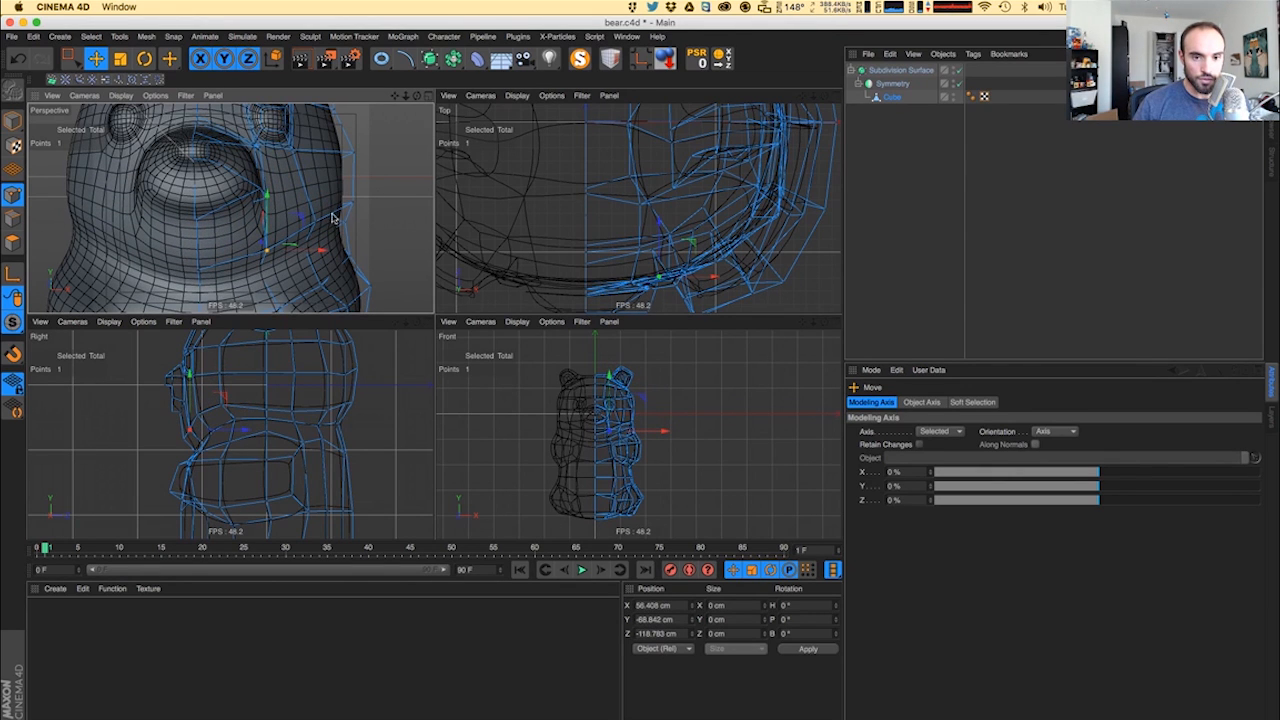
pyautogui.moveTo(314, 220)
pyautogui.mouseDown()
pyautogui.moveTo(405, 190)
pyautogui.moveTo(270, 212)
pyautogui.moveTo(300, 233)
pyautogui.moveTo(330, 217)
pyautogui.mouseUp()
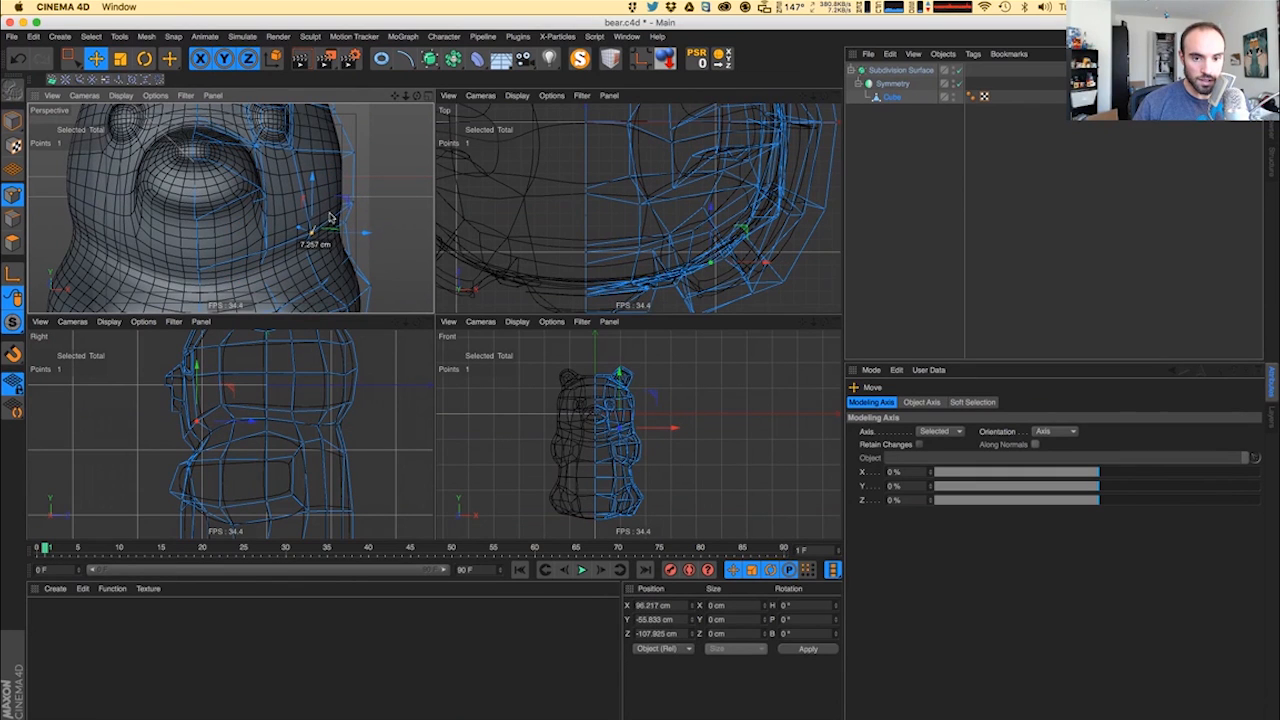
# - Move the muzzle's lower corner point to about X 51 cm, Y -31 cm and Z -128 cm, and preview the bear in a render
pyautogui.click(267, 255)
pyautogui.moveTo(233, 213)
pyautogui.mouseDown()
pyautogui.moveTo(240, 205)
pyautogui.moveTo(228, 225)
pyautogui.mouseUp()
pyautogui.click(263, 199)
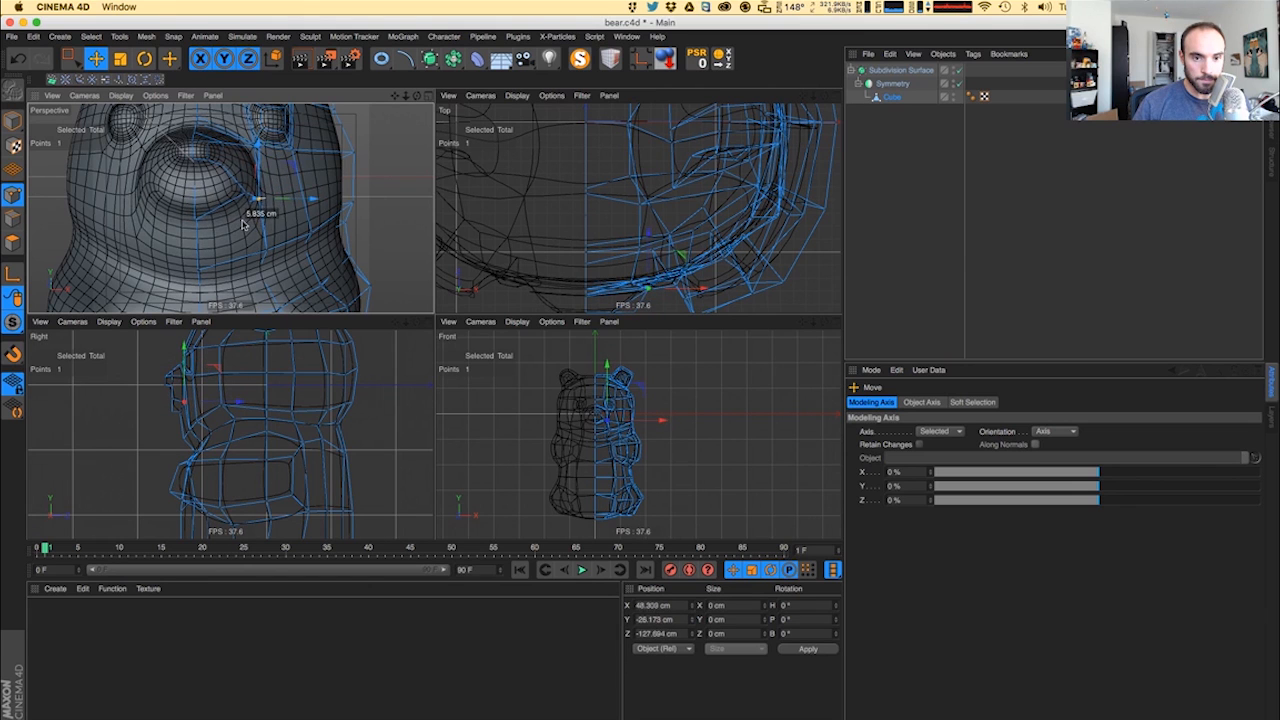
pyautogui.keyDown('alt'); pyautogui.moveTo(232, 220); pyautogui.dragTo(200, 192); pyautogui.keyUp('alt')
pyautogui.press('super+r')
pyautogui.scroll(-5, 251, 200)
pyautogui.press('super+r')
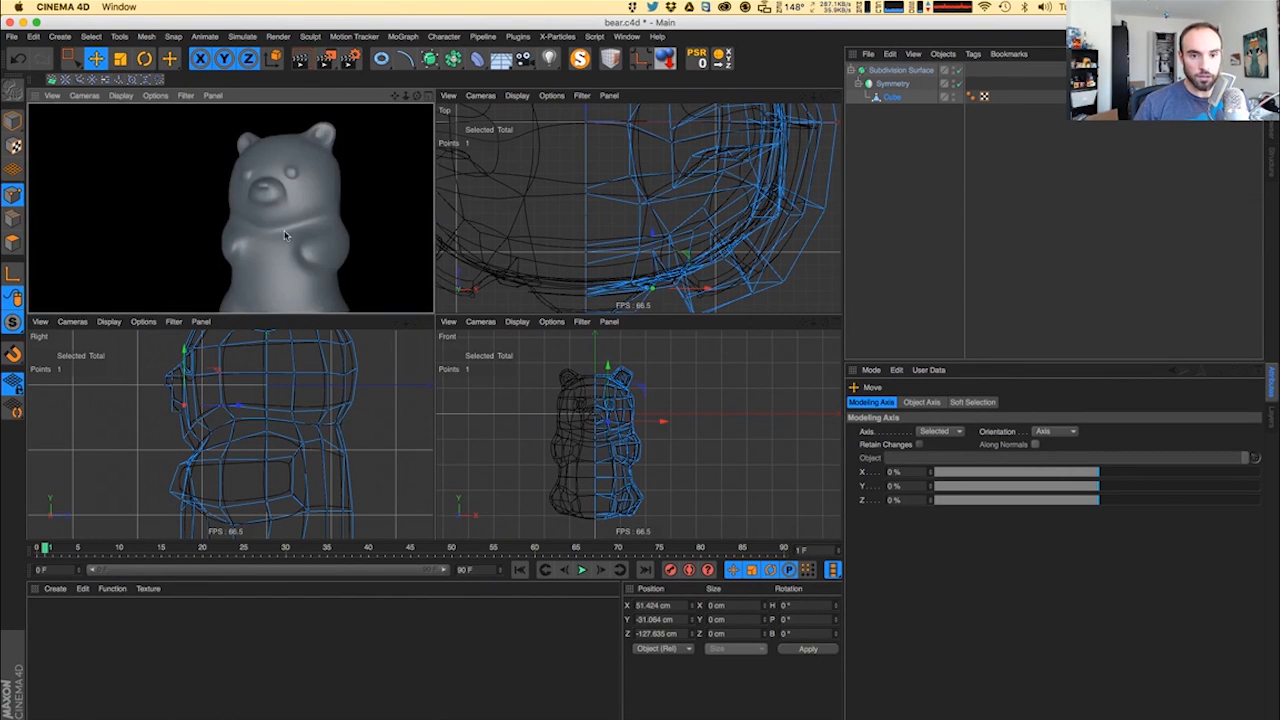
pyautogui.moveTo(285, 235)
pyautogui.keyDown('alt'); pyautogui.mouseDown()
pyautogui.moveTo(300, 234)
pyautogui.moveTo(275, 220)
pyautogui.mouseUp(); pyautogui.keyUp('alt')
pyautogui.press('super+r')
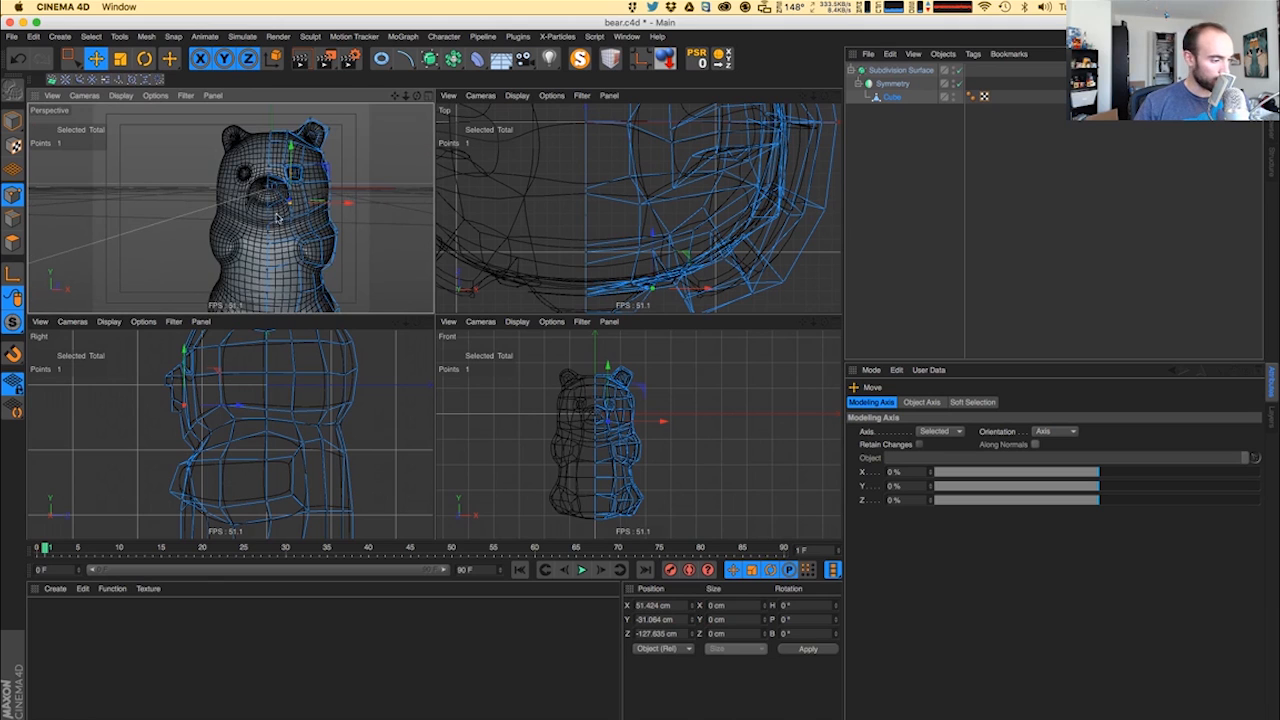
# - Move the jaw point below the muzzle corner to about Y -54 cm and Z -126 cm, and render the view to check the face
pyautogui.scroll(5, 272, 203)
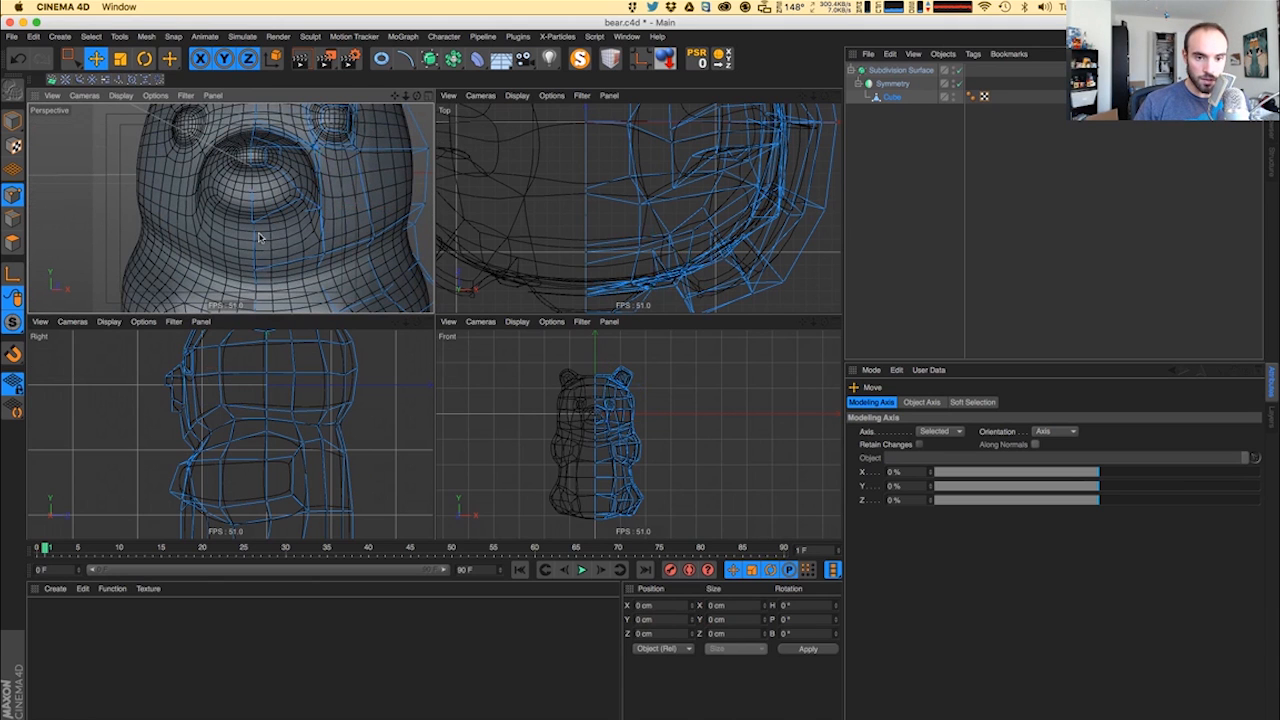
pyautogui.click(255, 263)
pyautogui.click(322, 252)
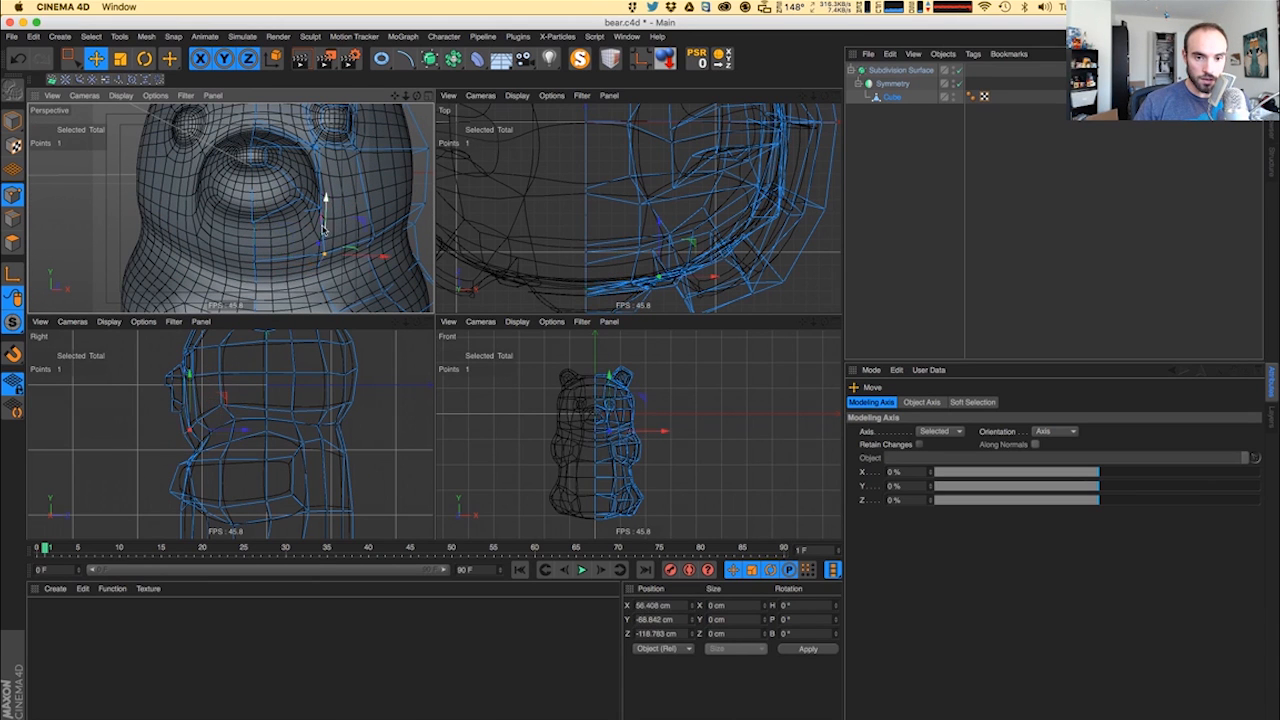
pyautogui.moveTo(325, 198); pyautogui.dragTo(206, 250)
pyautogui.moveTo(323, 237); pyautogui.dragTo(355, 252)
pyautogui.press('super+r')
pyautogui.scroll(5, 307, 248)
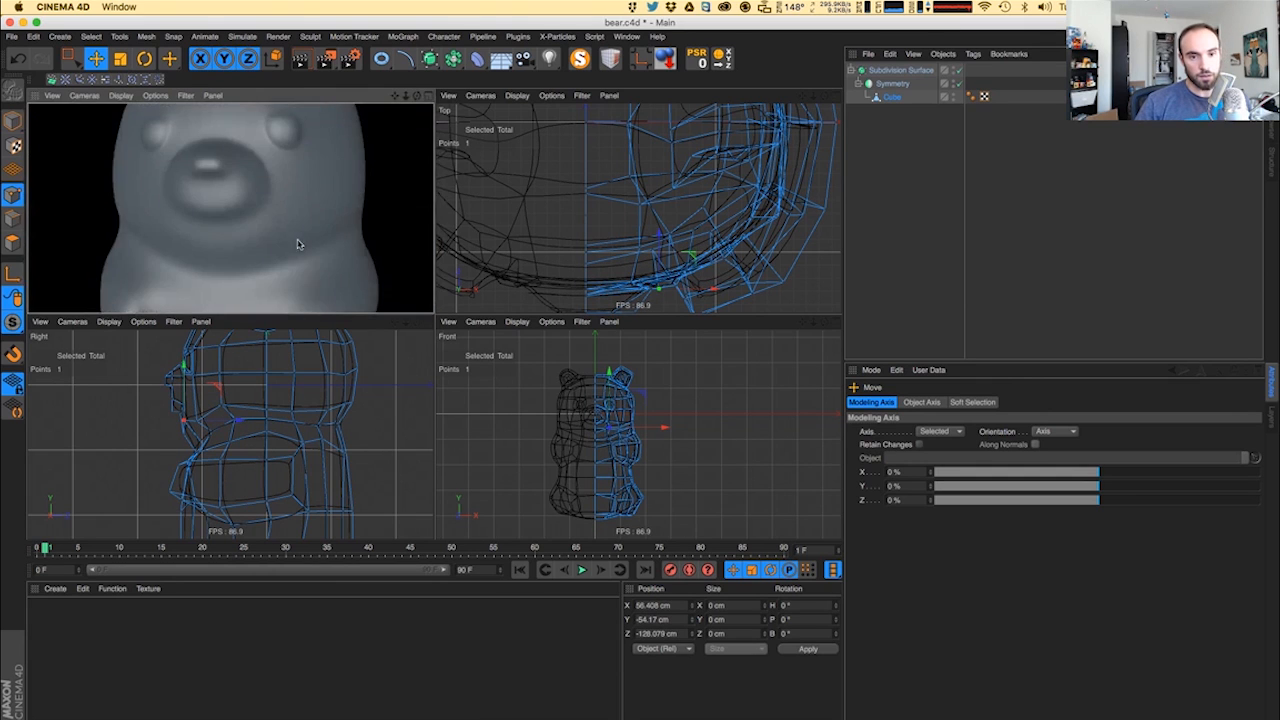
pyautogui.scroll(-3, 305, 245)
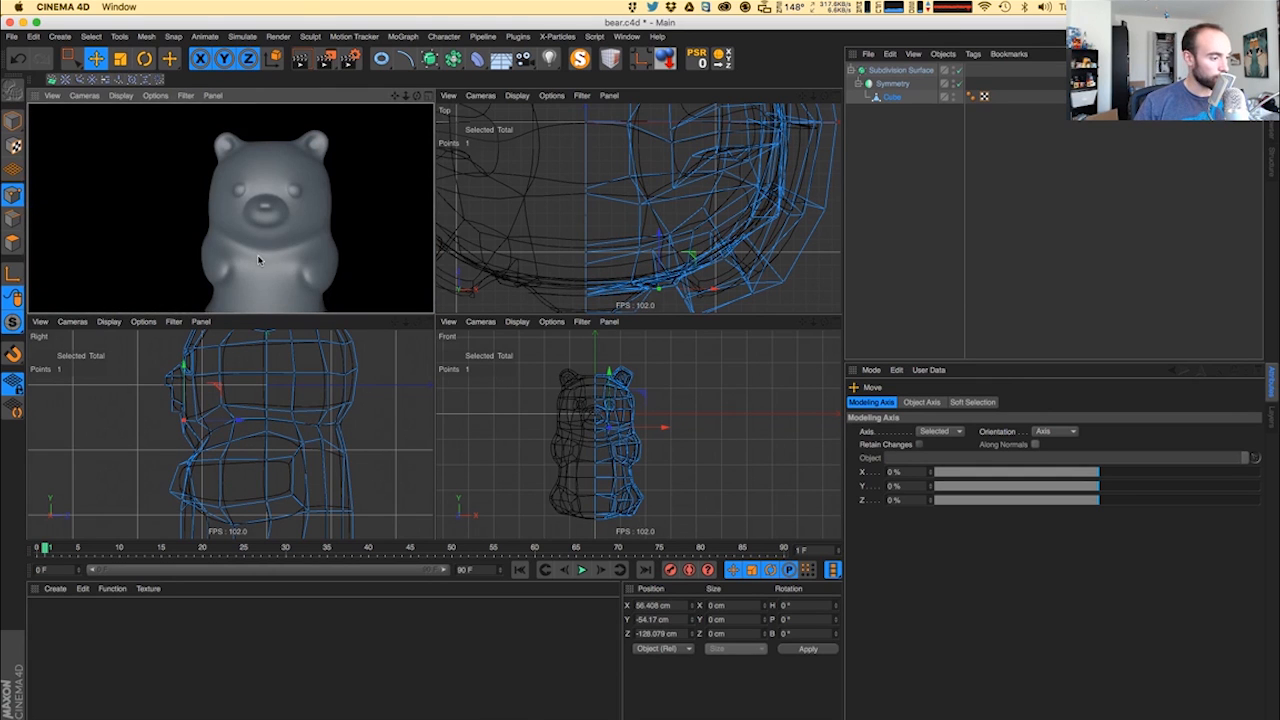
# - Select the row of waist points across the bear's side and render the view to check the lower body
pyautogui.moveTo(268, 270)
pyautogui.keyDown('alt'); pyautogui.mouseDown(button='middle')
pyautogui.moveTo(234, 245)
pyautogui.moveTo(234, 193)
pyautogui.moveTo(268, 260)
pyautogui.mouseUp(button='middle'); pyautogui.keyUp('alt')
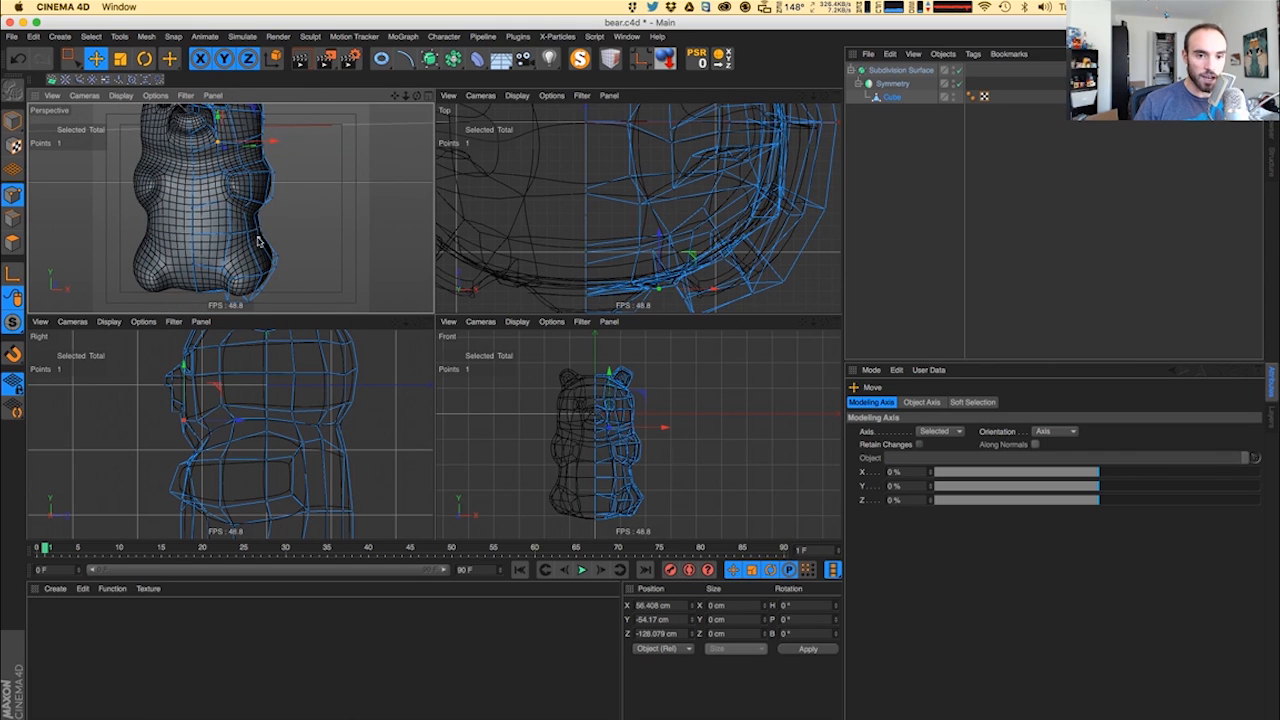
pyautogui.scroll(10, 646, 471)
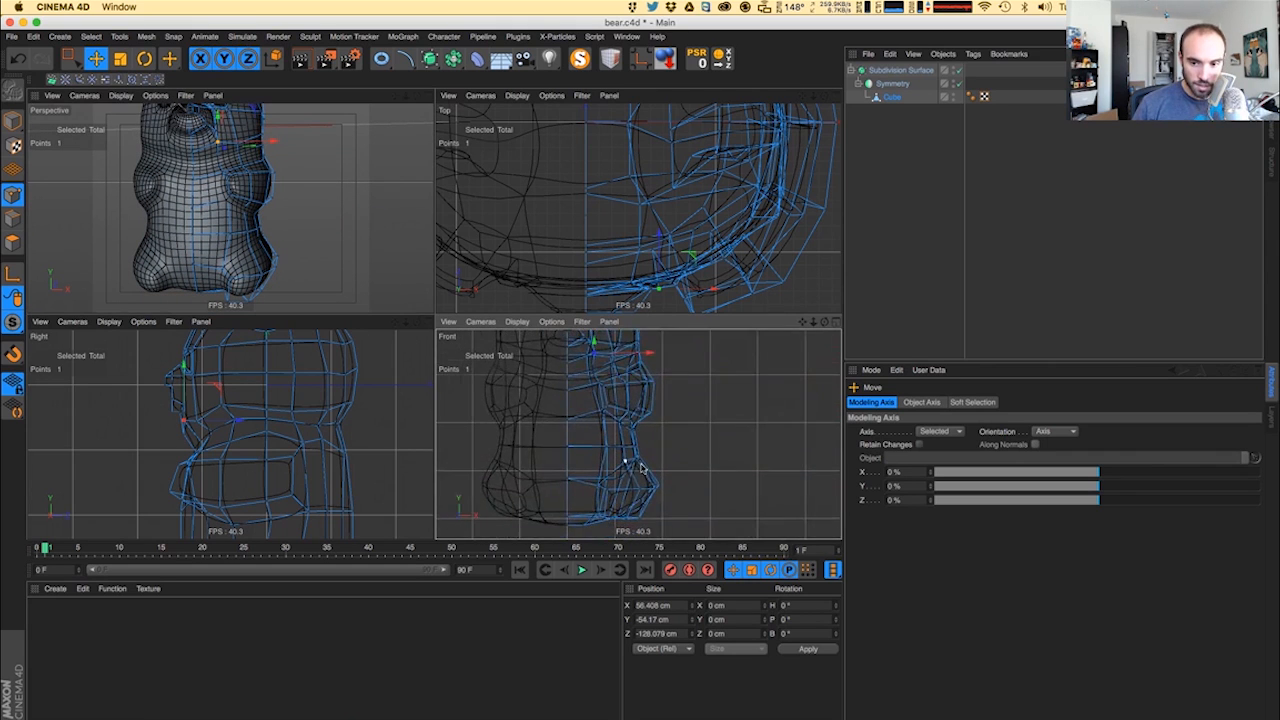
pyautogui.scroll(-8, 650, 447)
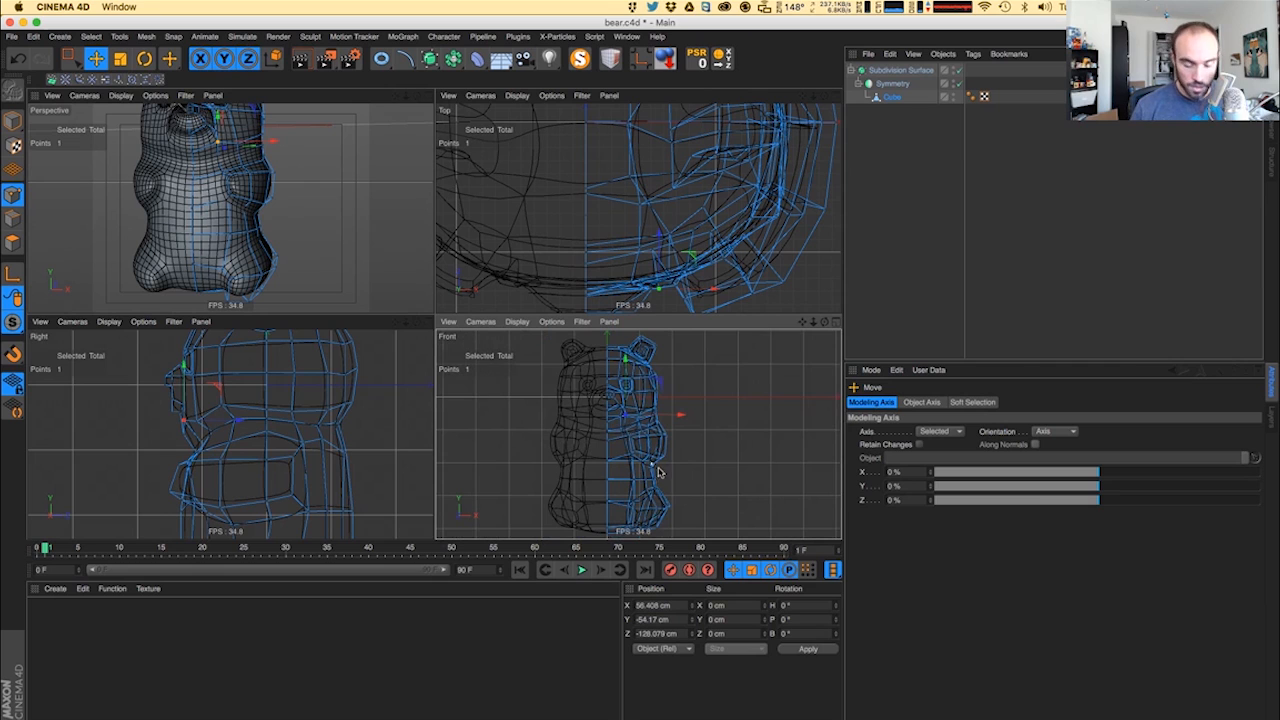
pyautogui.scroll(8, 655, 468)
pyautogui.scroll(-8, 645, 465)
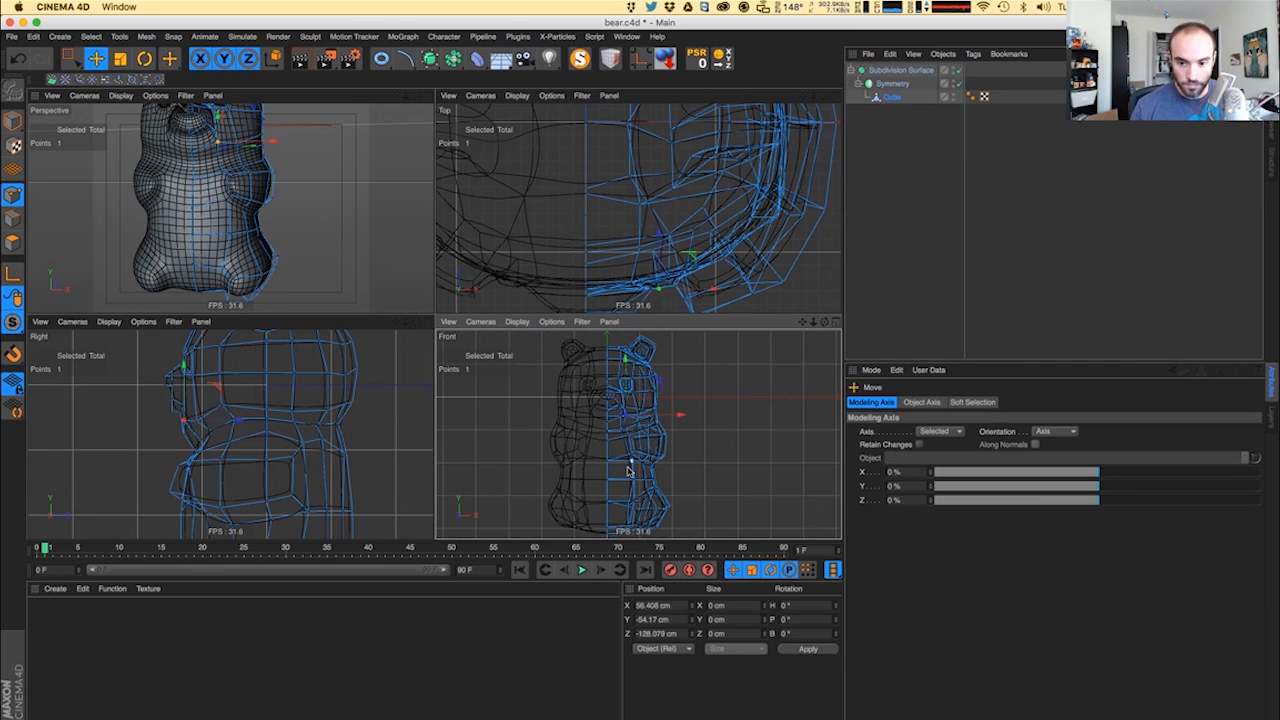
pyautogui.press('0')
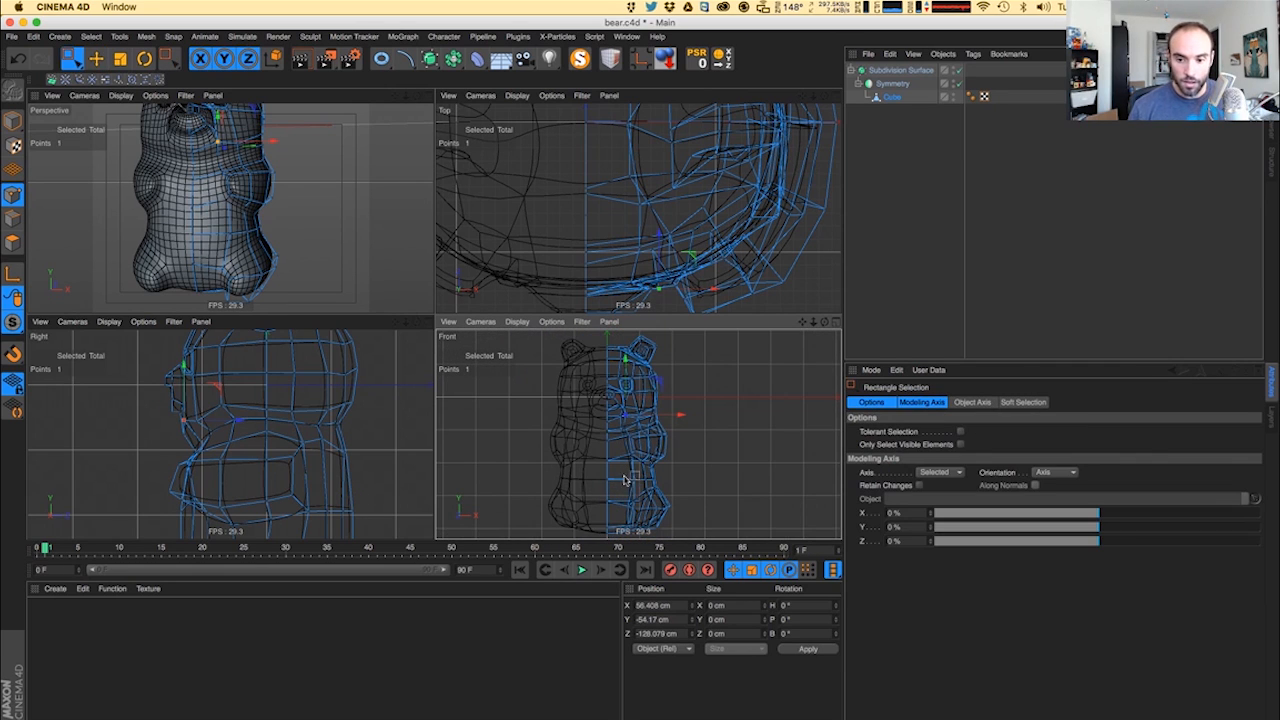
pyautogui.moveTo(677, 479); pyautogui.dragTo(628, 450)
pyautogui.press('super+r')
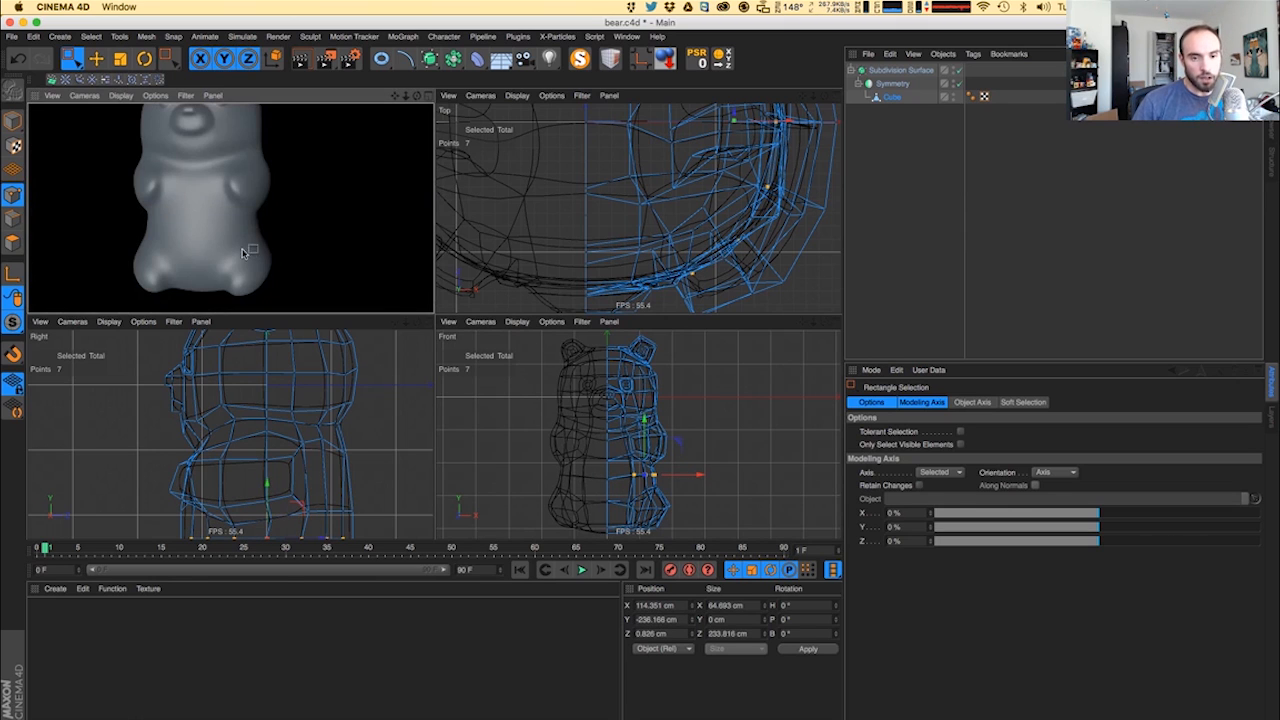
# - Raise the outer hip points to about Y -308 cm and render the bear to check its silhouette
pyautogui.keyDown('alt'); pyautogui.moveTo(261, 250); pyautogui.dragTo(247, 240, button='right'); pyautogui.keyUp('alt')
pyautogui.moveTo(236, 217); pyautogui.dragTo(279, 238)
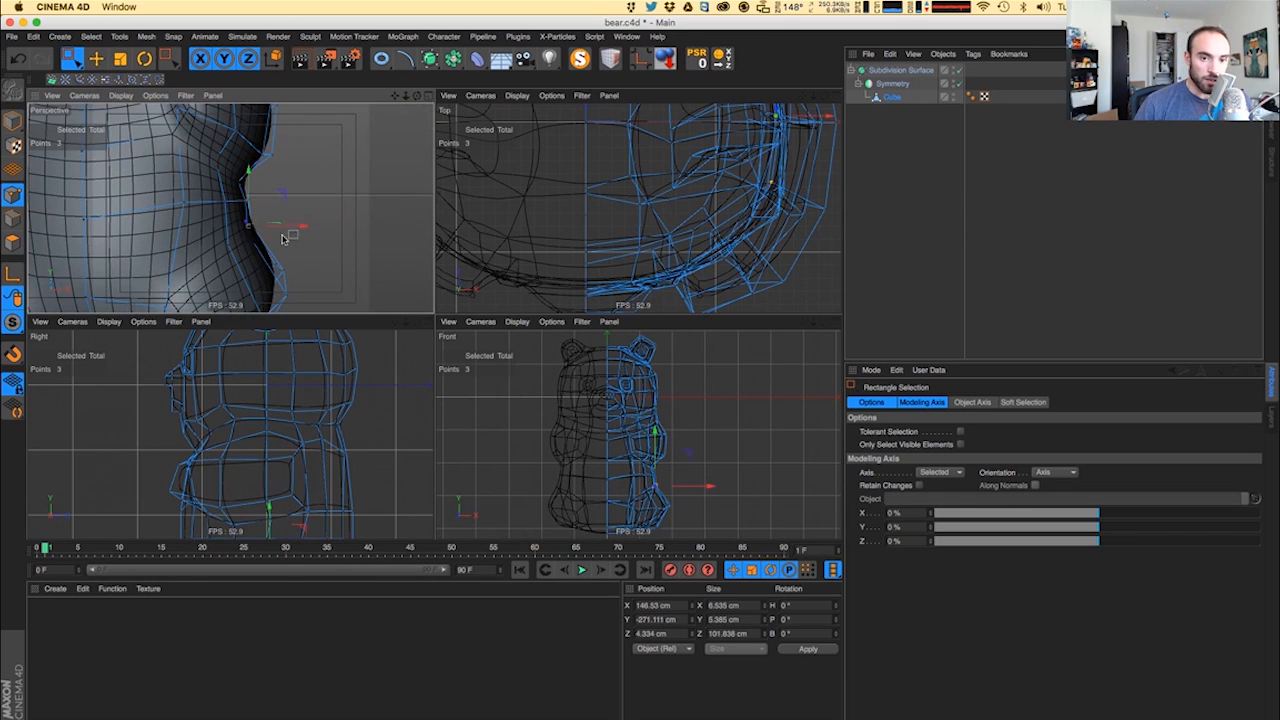
pyautogui.moveTo(248, 198); pyautogui.dragTo(279, 274)
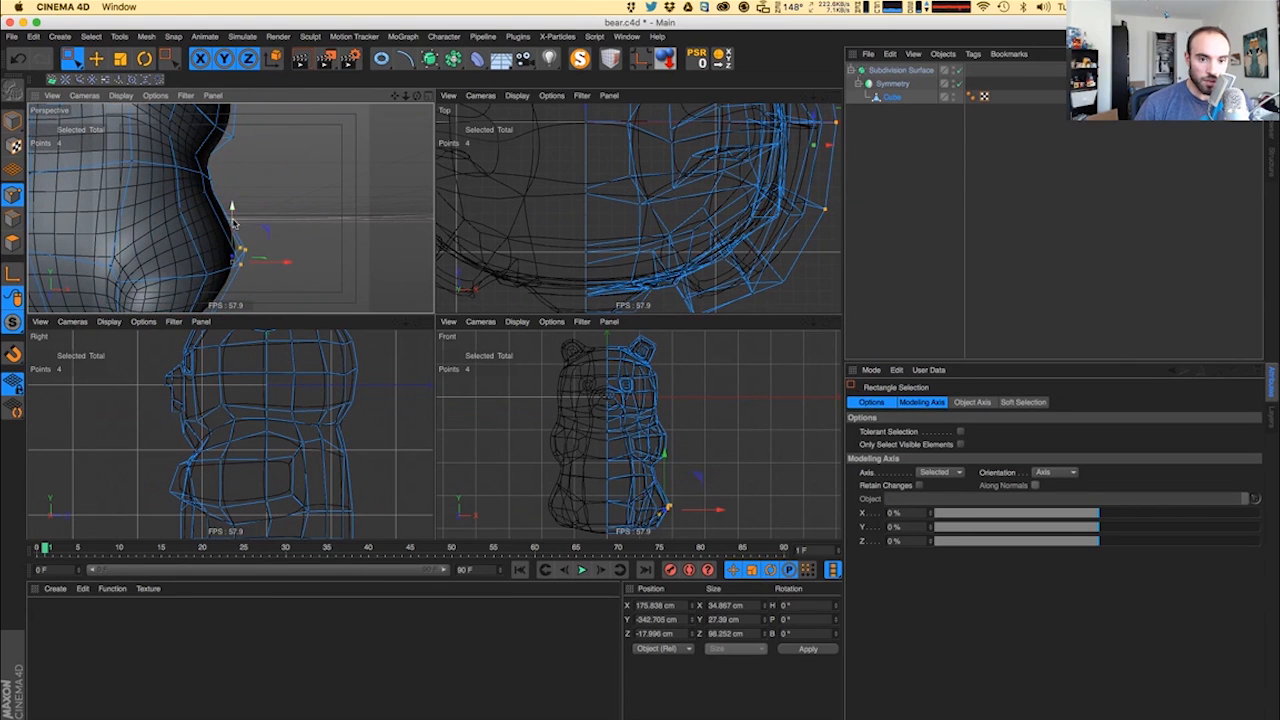
pyautogui.moveTo(231, 222); pyautogui.dragTo(229, 194)
pyautogui.scroll(-10, 244, 261)
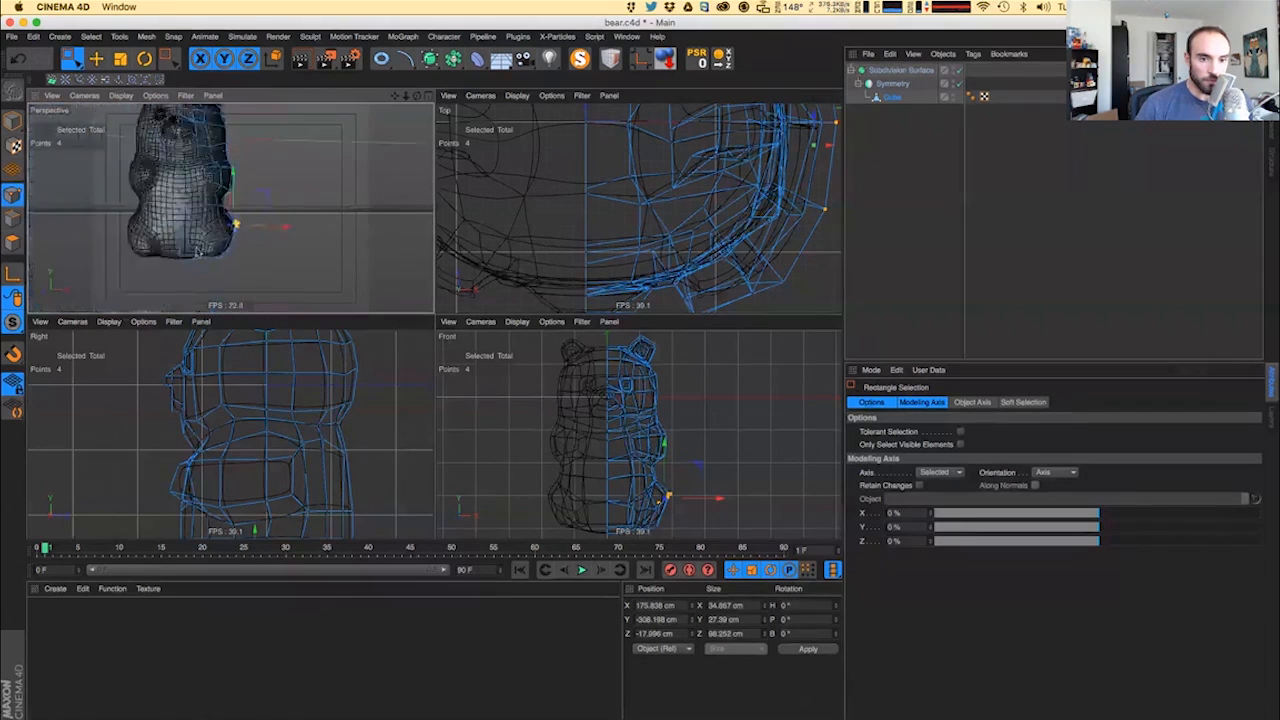
pyautogui.press('super+r')
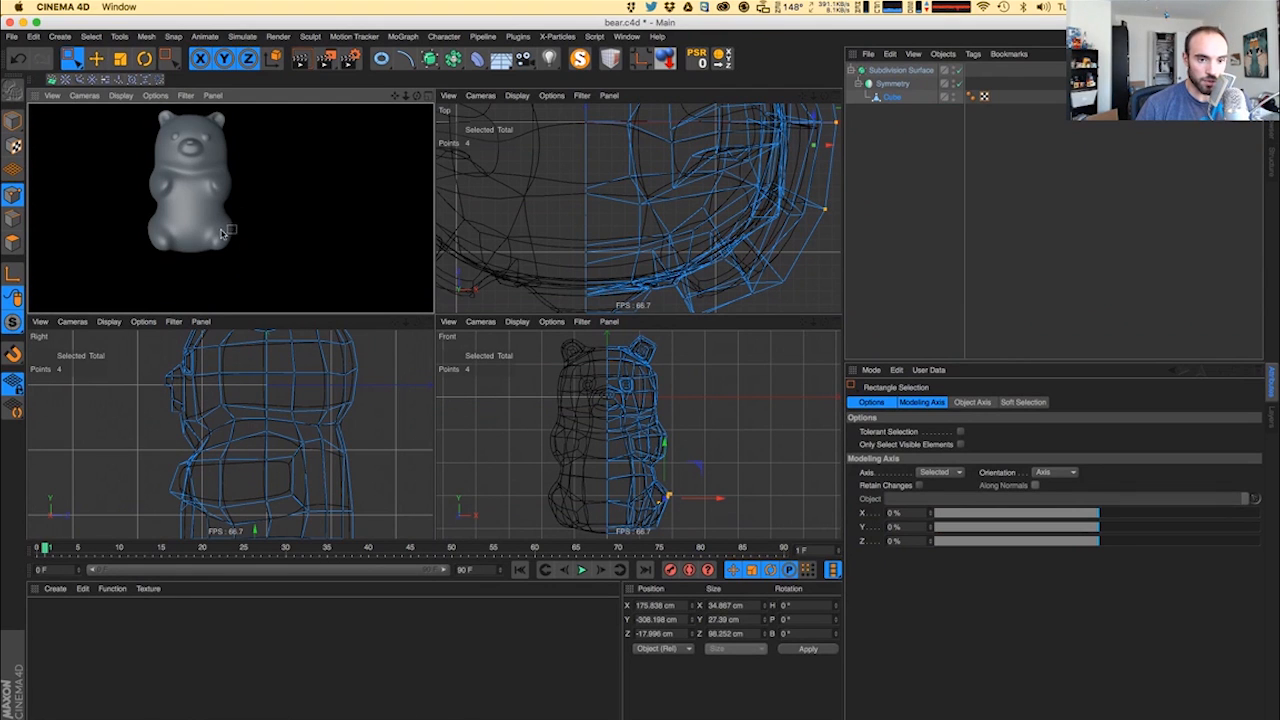
# - Adjust the foot's underside points, with the front one at about Y -398 cm and the outer one at about X 146 cm, Y -389 cm
pyautogui.scroll(8, 208, 240)
pyautogui.click(226, 235)
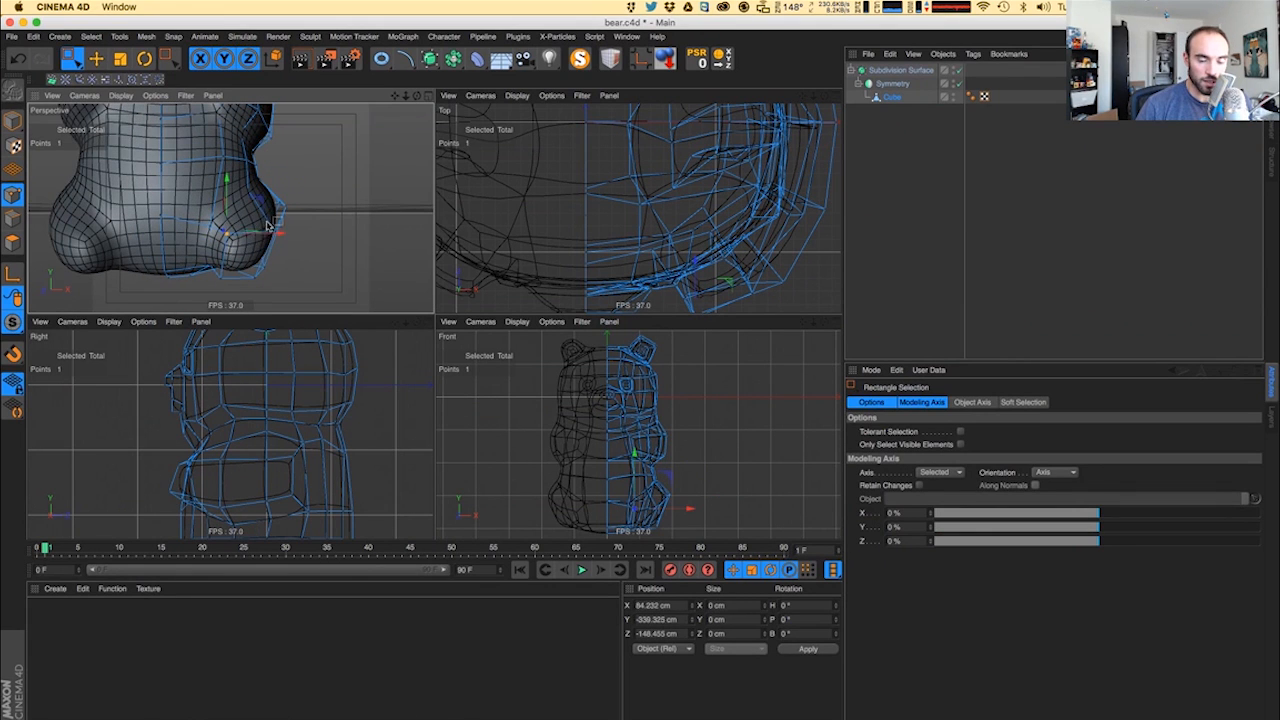
pyautogui.keyDown('shift'); pyautogui.click(267, 228); pyautogui.keyUp('shift')
pyautogui.keyDown('alt'); pyautogui.moveTo(267, 228); pyautogui.dragTo(136, 285); pyautogui.keyUp('alt')
pyautogui.keyDown('shift'); pyautogui.click(273, 240); pyautogui.keyUp('shift')
pyautogui.click(272, 232)
pyautogui.press('e')
pyautogui.click(213, 277)
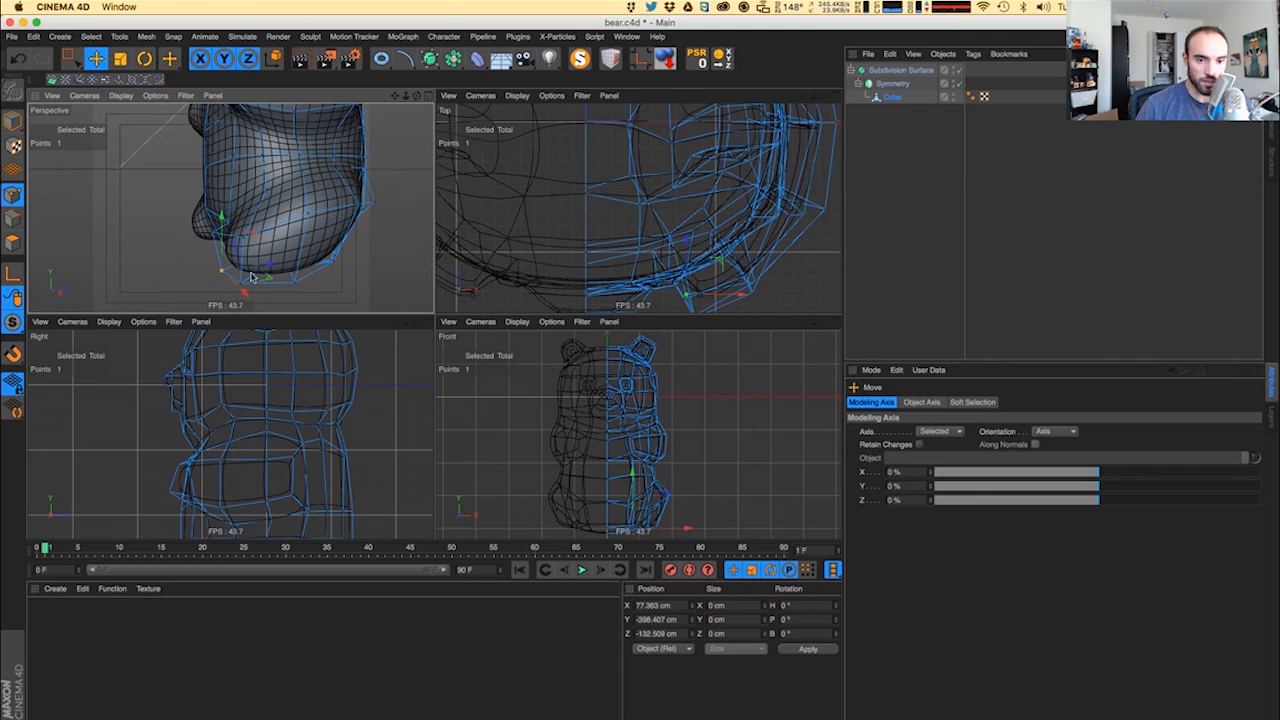
pyautogui.keyDown('alt'); pyautogui.moveTo(251, 277); pyautogui.dragTo(315, 252); pyautogui.keyUp('alt')
pyautogui.click(294, 286)
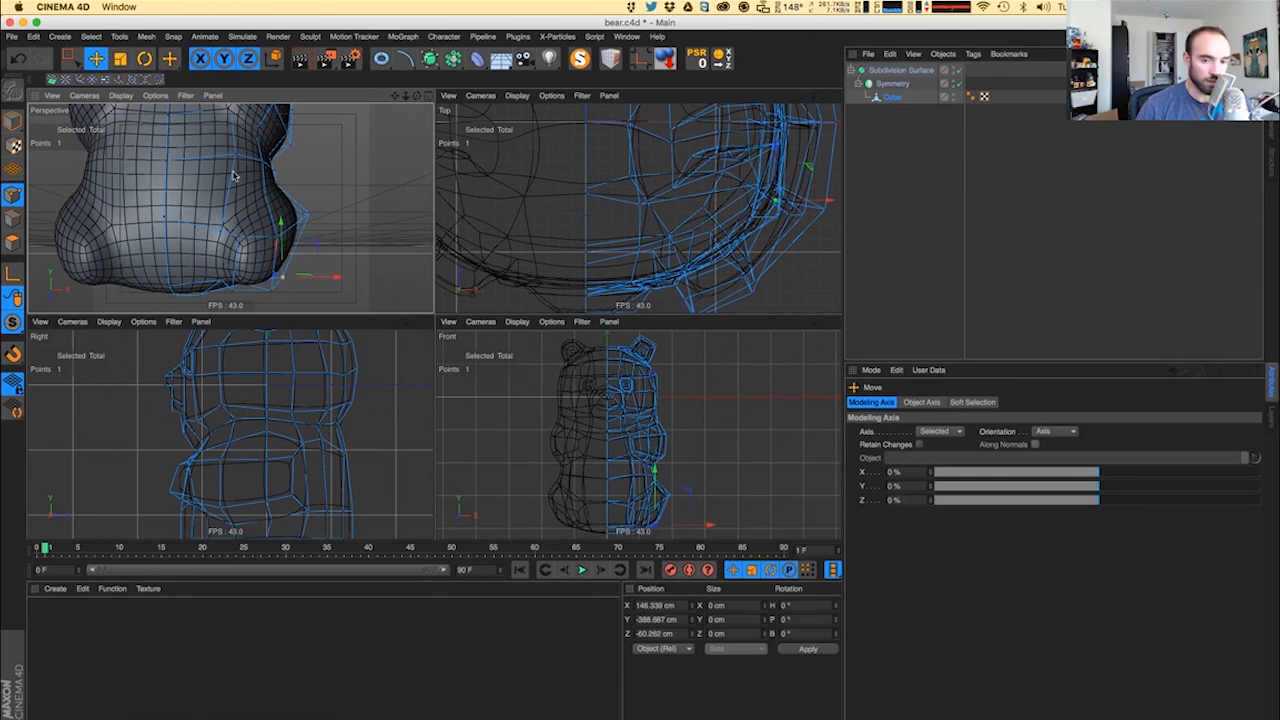
# - Shift the points along the foot's inner edge slightly toward the body's centre line
pyautogui.click(221, 236)
pyautogui.keyDown('shift'); pyautogui.click(223, 281); pyautogui.keyUp('shift')
pyautogui.moveTo(263, 260); pyautogui.dragTo(250, 260)
# - Shape the belly with the centre point at about Y -250 cm, Z -150 cm and its neighbour at about X 63 cm, Z -131 cm
pyautogui.click(234, 153)
pyautogui.keyDown('alt'); pyautogui.moveTo(234, 153); pyautogui.dragTo(268, 194, button='middle'); pyautogui.keyUp('alt')
pyautogui.moveTo(268, 194)
pyautogui.keyDown('alt'); pyautogui.mouseDown()
pyautogui.moveTo(286, 197)
pyautogui.moveTo(277, 203)
pyautogui.mouseUp(); pyautogui.keyUp('alt')
pyautogui.keyDown('alt'); pyautogui.moveTo(277, 203); pyautogui.dragTo(300, 185); pyautogui.keyUp('alt')
pyautogui.moveTo(300, 185)
pyautogui.keyDown('alt'); pyautogui.mouseDown()
pyautogui.moveTo(229, 209)
pyautogui.moveTo(282, 210)
pyautogui.moveTo(212, 212)
pyautogui.moveTo(299, 208)
pyautogui.mouseUp(); pyautogui.keyUp('alt')
pyautogui.click(234, 205)
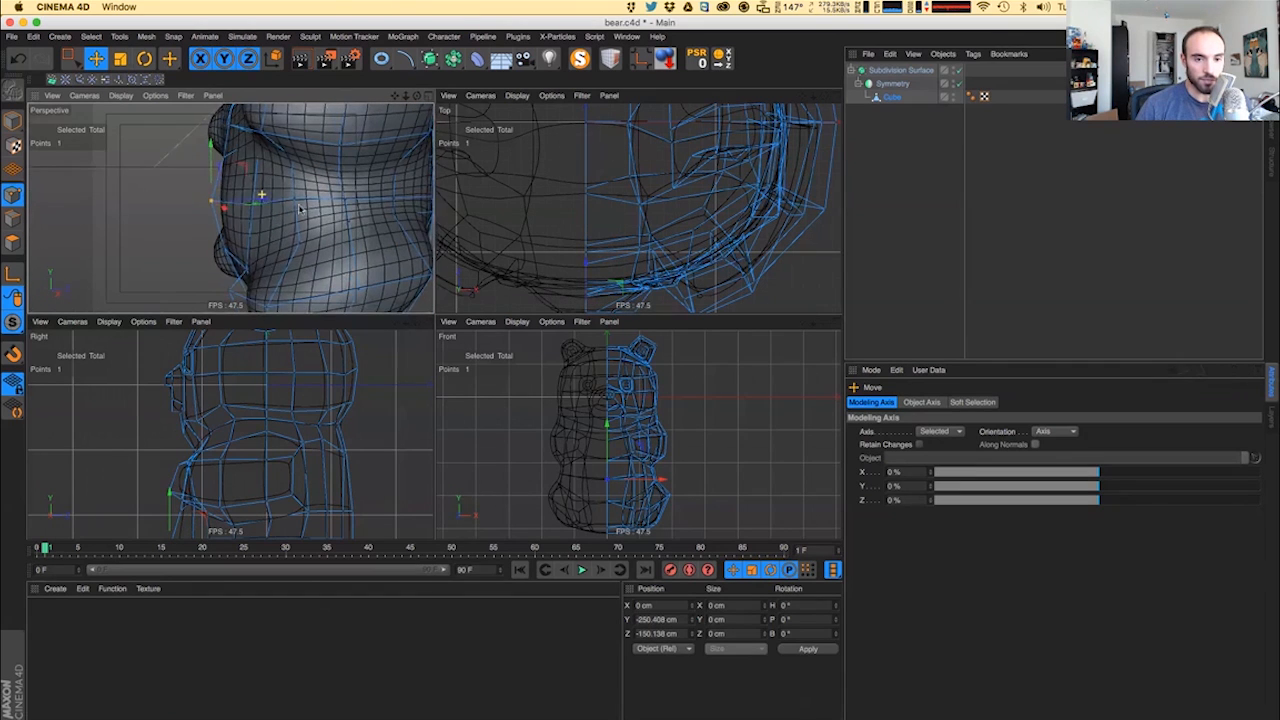
pyautogui.click(252, 212)
pyautogui.keyDown('alt'); pyautogui.moveTo(245, 239); pyautogui.dragTo(285, 220); pyautogui.keyUp('alt')
pyautogui.keyDown('alt'); pyautogui.moveTo(272, 229); pyautogui.dragTo(290, 169, button='middle'); pyautogui.keyUp('alt')
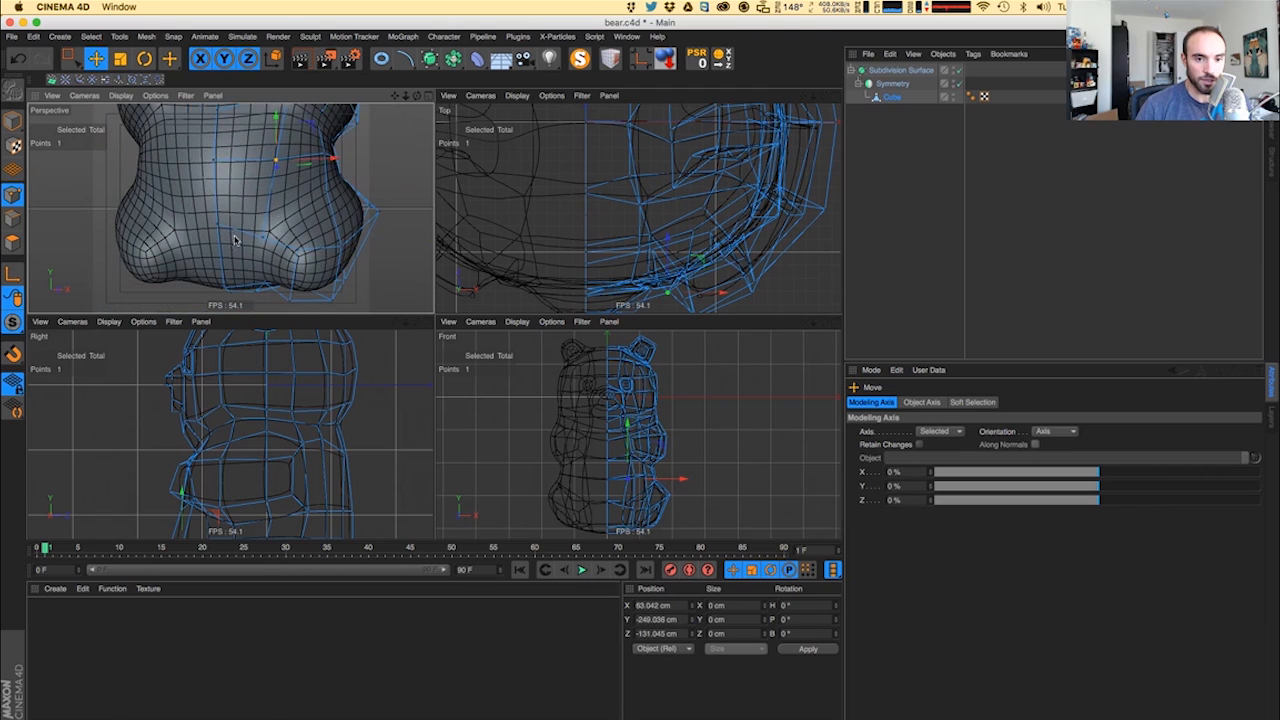
# - Place the lower centre belly point at about Y -330 cm and Z -133 cm, and render the bear
pyautogui.click(214, 224)
pyautogui.keyDown('alt'); pyautogui.moveTo(238, 232); pyautogui.dragTo(203, 204); pyautogui.keyUp('alt')
pyautogui.keyDown('alt'); pyautogui.moveTo(203, 204); pyautogui.dragTo(242, 216); pyautogui.keyUp('alt')
pyautogui.keyDown('alt'); pyautogui.moveTo(242, 216); pyautogui.dragTo(205, 215, button='right'); pyautogui.keyUp('alt')
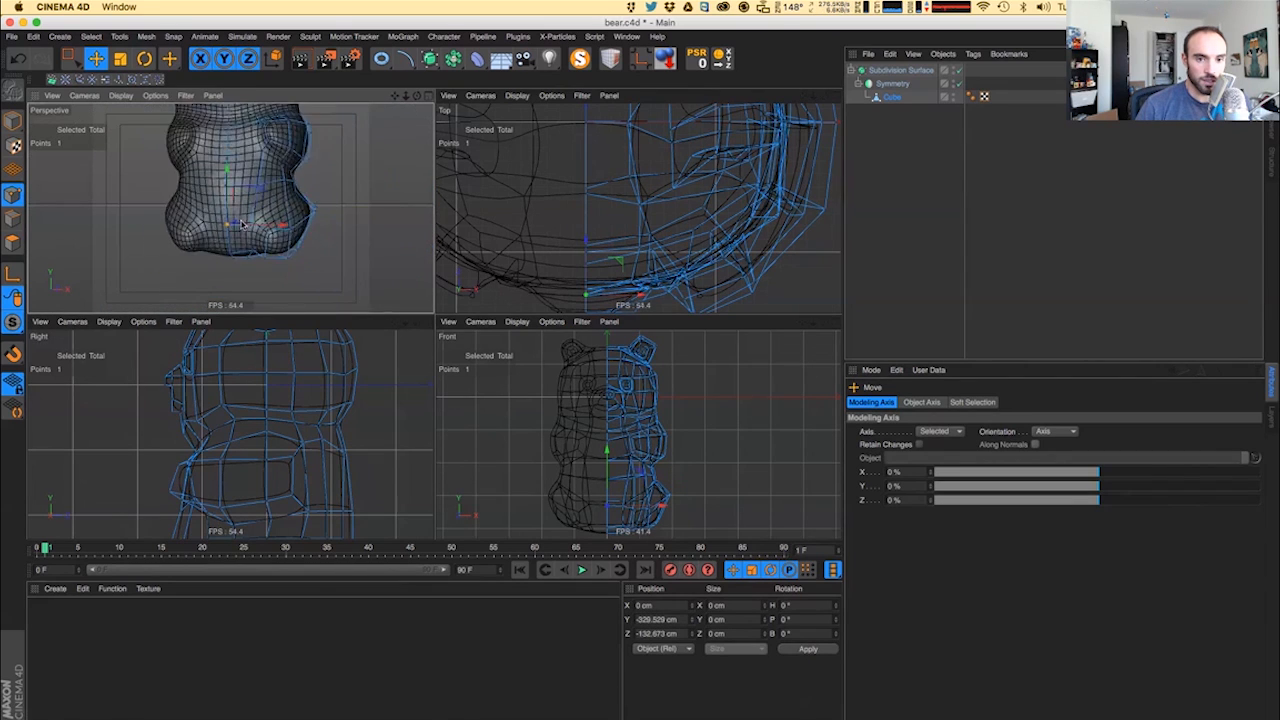
pyautogui.keyDown('alt'); pyautogui.moveTo(208, 226); pyautogui.dragTo(219, 262, button='middle'); pyautogui.keyUp('alt')
pyautogui.keyDown('alt'); pyautogui.moveTo(257, 207); pyautogui.dragTo(231, 209, button='right'); pyautogui.keyUp('alt')
pyautogui.keyDown('alt'); pyautogui.moveTo(231, 209); pyautogui.dragTo(235, 254, button='middle'); pyautogui.keyUp('alt')
pyautogui.moveTo(235, 254)
pyautogui.keyDown('alt'); pyautogui.mouseDown()
pyautogui.moveTo(246, 197)
pyautogui.moveTo(231, 265)
pyautogui.moveTo(292, 246)
pyautogui.moveTo(230, 249)
pyautogui.mouseUp(); pyautogui.keyUp('alt')
pyautogui.press('super+r')
# - Adjust the points behind the foot and raise the underside point at about X 107 cm and Z 60 cm
pyautogui.keyDown('alt'); pyautogui.moveTo(230, 249); pyautogui.dragTo(281, 249, button='right'); pyautogui.keyUp('alt')
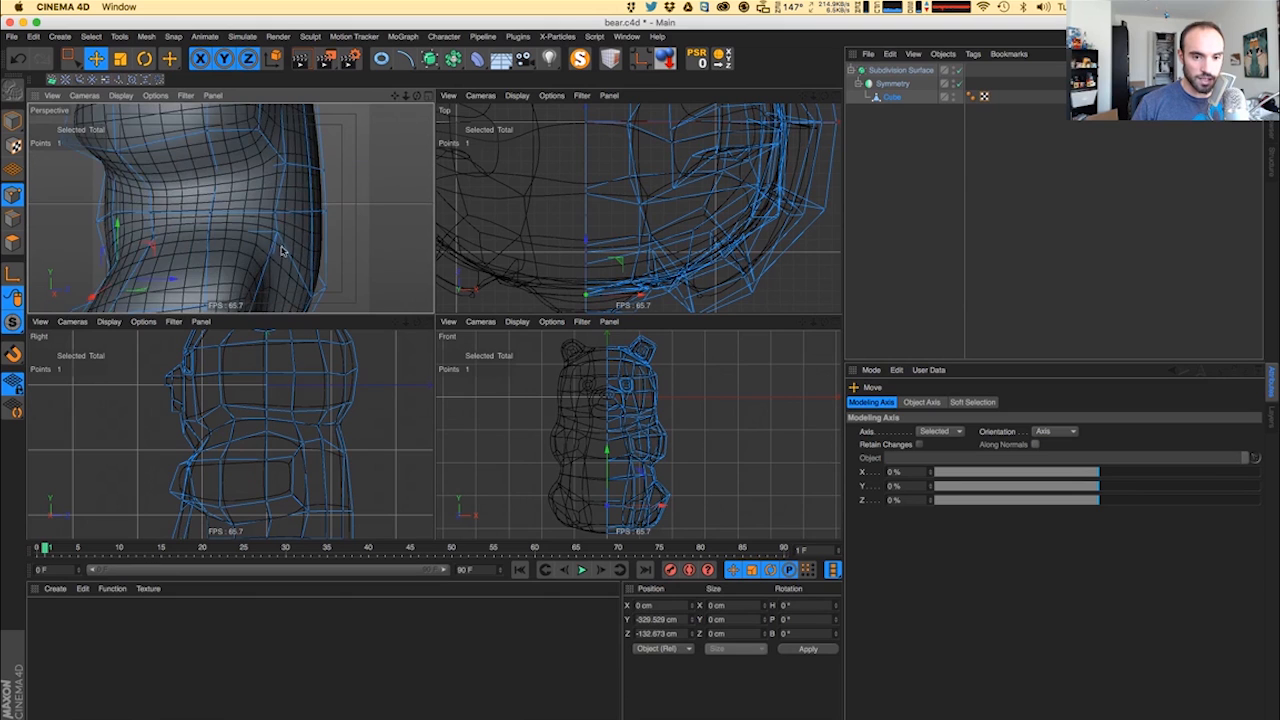
pyautogui.click(277, 232)
pyautogui.keyDown('alt'); pyautogui.moveTo(273, 270); pyautogui.dragTo(241, 206, button='middle'); pyautogui.keyUp('alt')
pyautogui.keyDown('alt'); pyautogui.moveTo(249, 250); pyautogui.dragTo(178, 230); pyautogui.keyUp('alt')
pyautogui.click(222, 266)
pyautogui.click(178, 287)
pyautogui.keyDown('alt'); pyautogui.moveTo(178, 280); pyautogui.dragTo(242, 258); pyautogui.keyUp('alt')
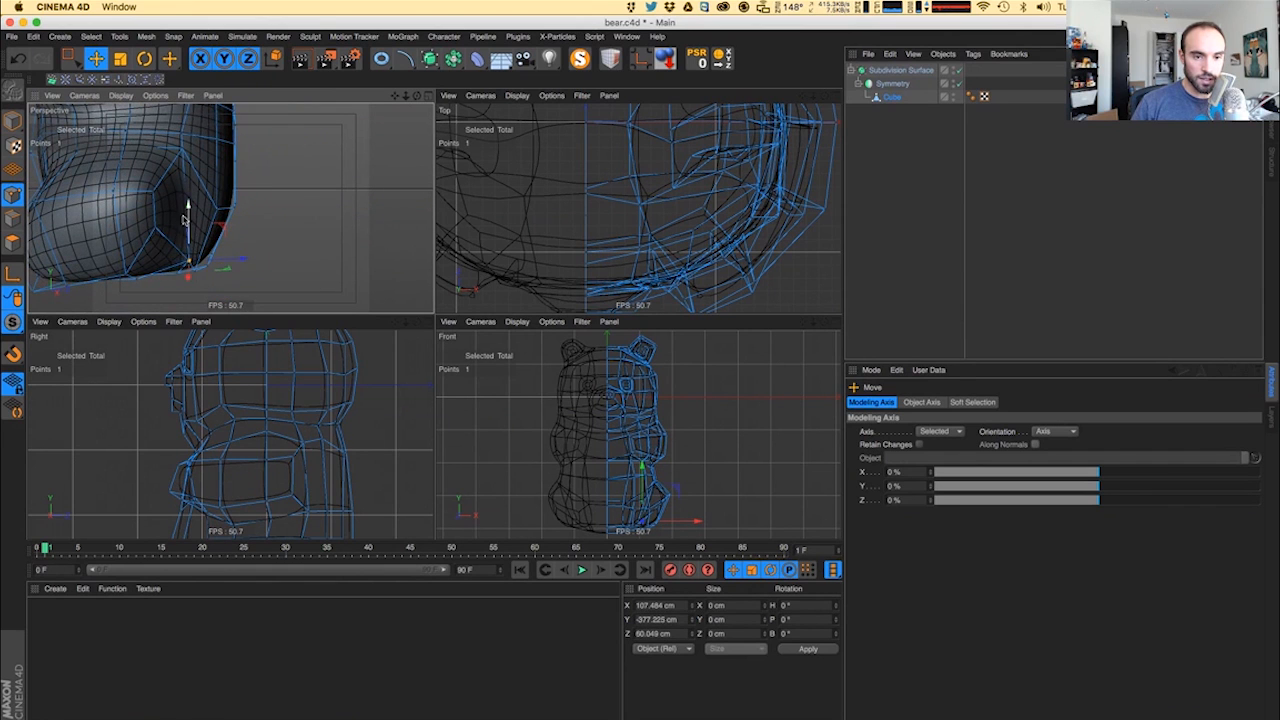
pyautogui.moveTo(188, 218); pyautogui.dragTo(126, 230)
# - Place the outer hip point at about X 193 cm, Y -295 cm and the rear foot point at about X 113 cm, Y -358 cm, Z 64 cm
pyautogui.click(154, 230)
pyautogui.click(137, 190)
pyautogui.moveTo(58, 196); pyautogui.dragTo(87, 199)
pyautogui.keyDown('alt'); pyautogui.moveTo(161, 234); pyautogui.dragTo(228, 247); pyautogui.keyUp('alt')
pyautogui.keyDown('alt'); pyautogui.moveTo(228, 247); pyautogui.dragTo(250, 176); pyautogui.keyUp('alt')
pyautogui.keyDown('alt'); pyautogui.moveTo(224, 232); pyautogui.dragTo(224, 222); pyautogui.keyUp('alt')
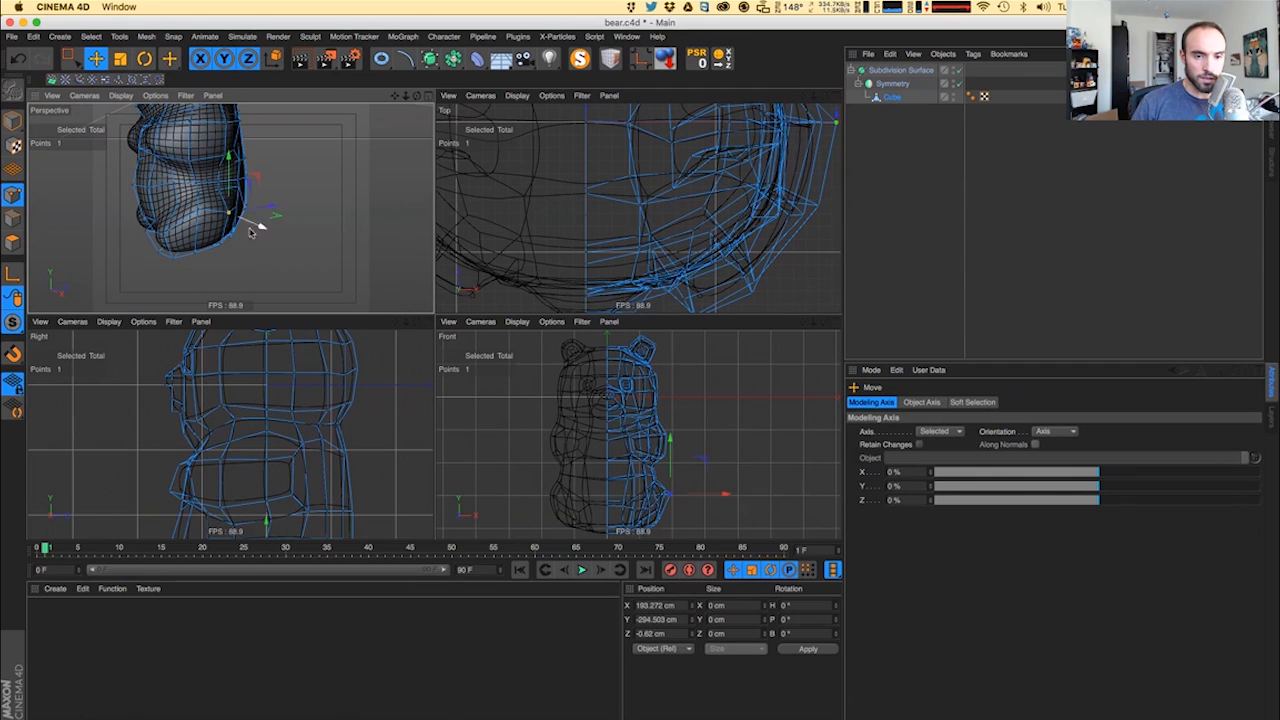
pyautogui.keyDown('alt'); pyautogui.moveTo(198, 243); pyautogui.dragTo(229, 236); pyautogui.keyUp('alt')
pyautogui.keyDown('alt'); pyautogui.moveTo(164, 262); pyautogui.dragTo(224, 256); pyautogui.keyUp('alt')
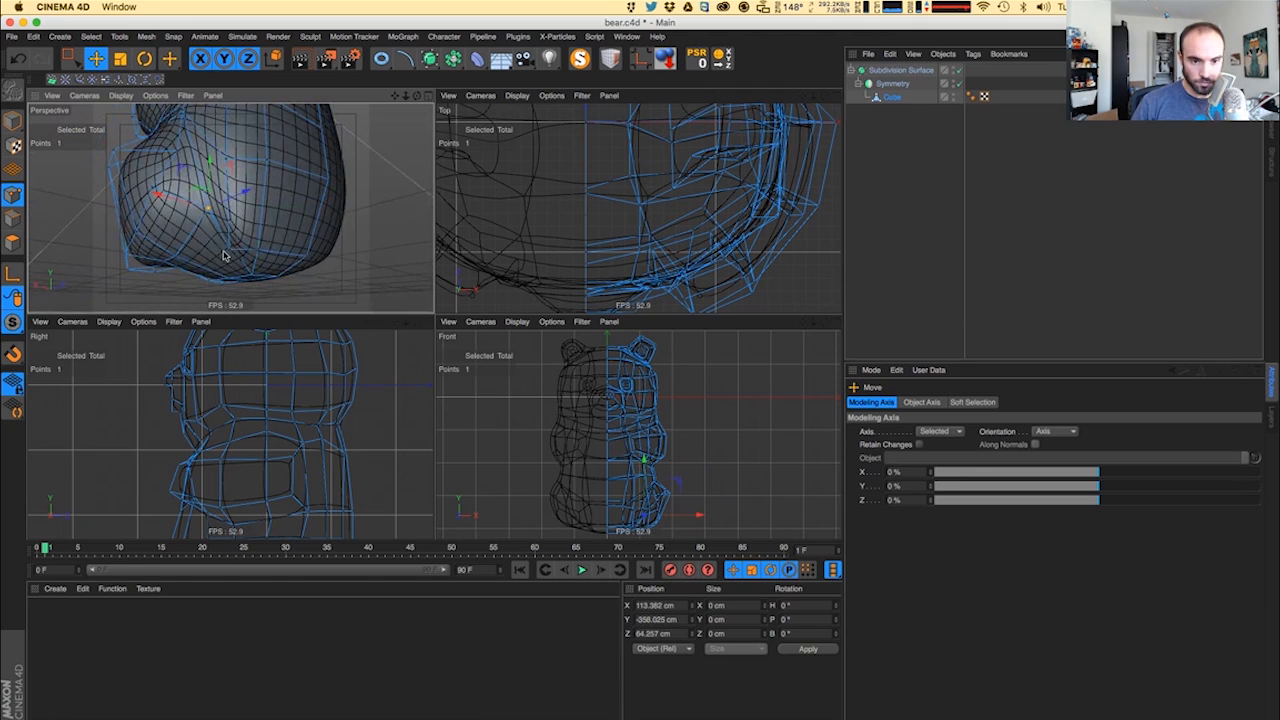
# - Adjust the rear underside point near X 66 cm and Z 84 cm, and move the rear foot point to about Z 57 cm
pyautogui.moveTo(234, 184); pyautogui.dragTo(233, 187)
pyautogui.keyDown('alt'); pyautogui.moveTo(233, 187); pyautogui.dragTo(228, 253); pyautogui.keyUp('alt')
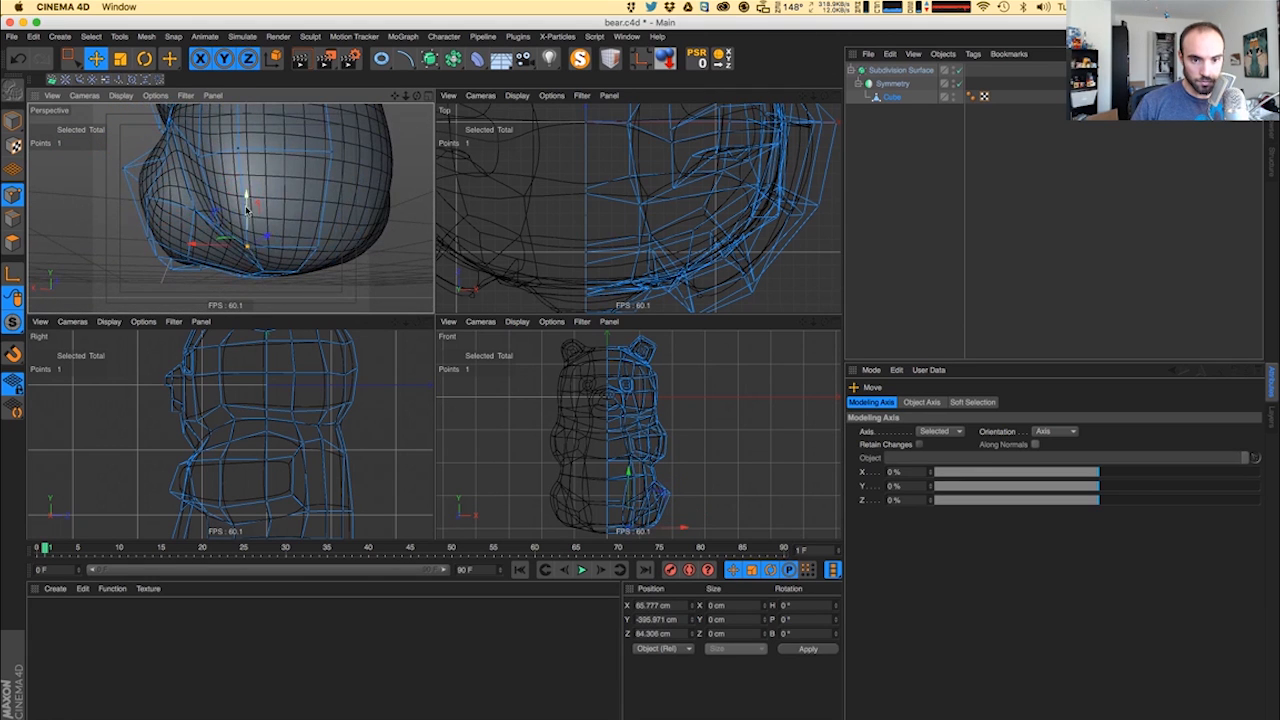
pyautogui.moveTo(247, 210); pyautogui.dragTo(350, 272)
pyautogui.click(303, 243)
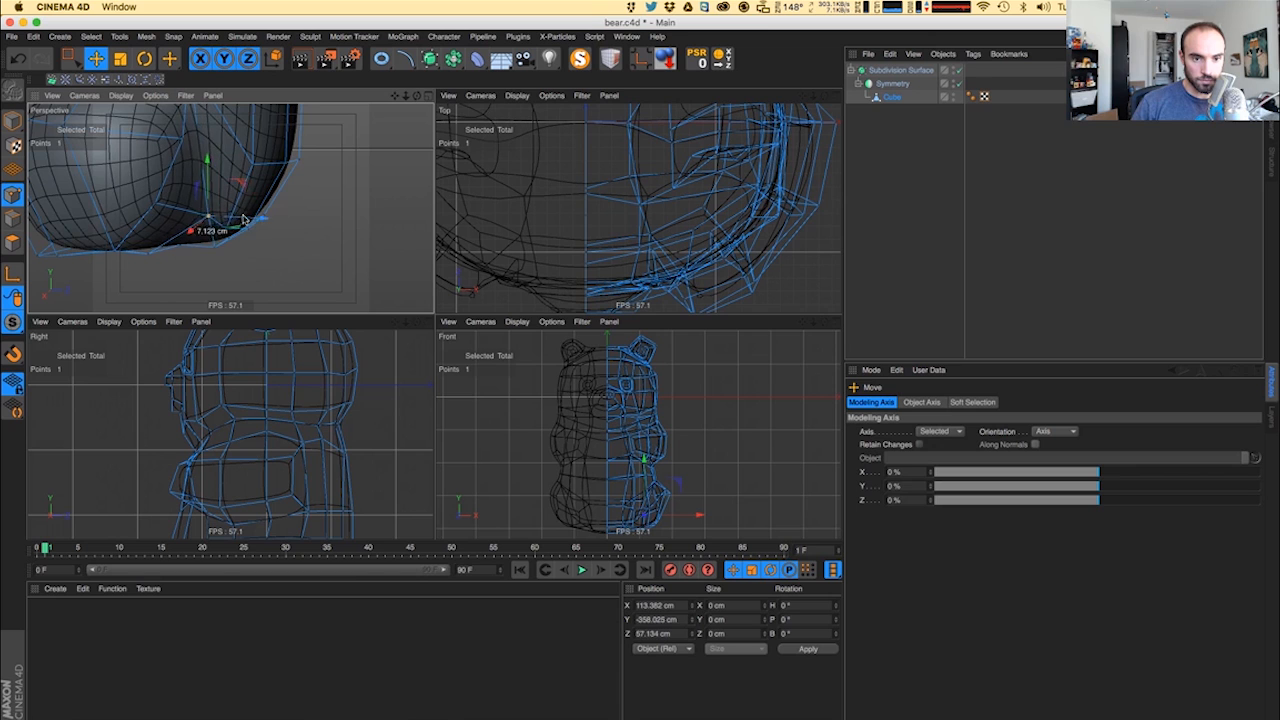
# - Place the outer underside point at about X 158 cm, Y -376 cm and Z -1 cm, and render the full bear
pyautogui.keyDown('alt'); pyautogui.moveTo(243, 219); pyautogui.dragTo(155, 184); pyautogui.keyUp('alt')
pyautogui.click(171, 238)
pyautogui.keyDown('alt'); pyautogui.moveTo(171, 238); pyautogui.dragTo(252, 189); pyautogui.keyUp('alt')
pyautogui.keyDown('alt'); pyautogui.moveTo(252, 189); pyautogui.dragTo(203, 215, button='right'); pyautogui.keyUp('alt')
pyautogui.keyDown('alt'); pyautogui.moveTo(240, 199); pyautogui.dragTo(280, 243, button='middle'); pyautogui.keyUp('alt')
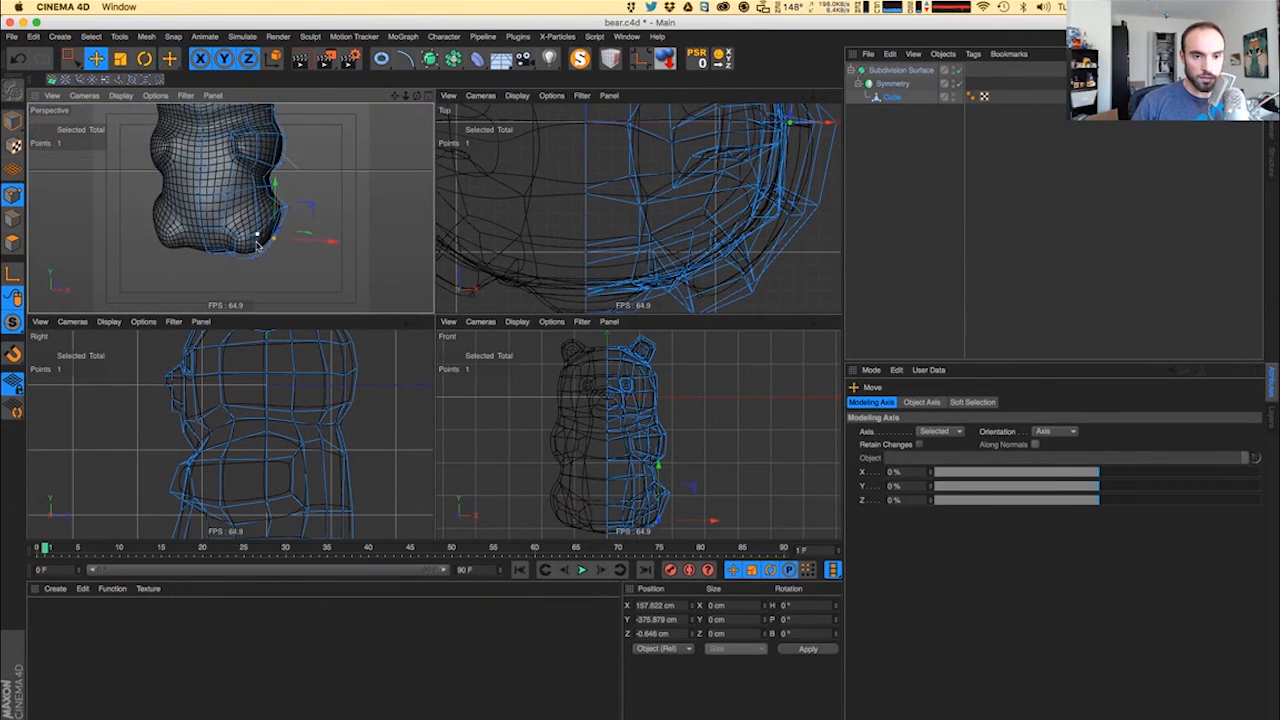
pyautogui.keyDown('alt'); pyautogui.moveTo(280, 243); pyautogui.dragTo(267, 213); pyautogui.keyUp('alt')
pyautogui.keyDown('alt'); pyautogui.moveTo(281, 246); pyautogui.dragTo(301, 261, button='middle'); pyautogui.keyUp('alt')
pyautogui.keyDown('alt'); pyautogui.moveTo(301, 261); pyautogui.dragTo(290, 213, button='right'); pyautogui.keyUp('alt')
pyautogui.press('super+r')
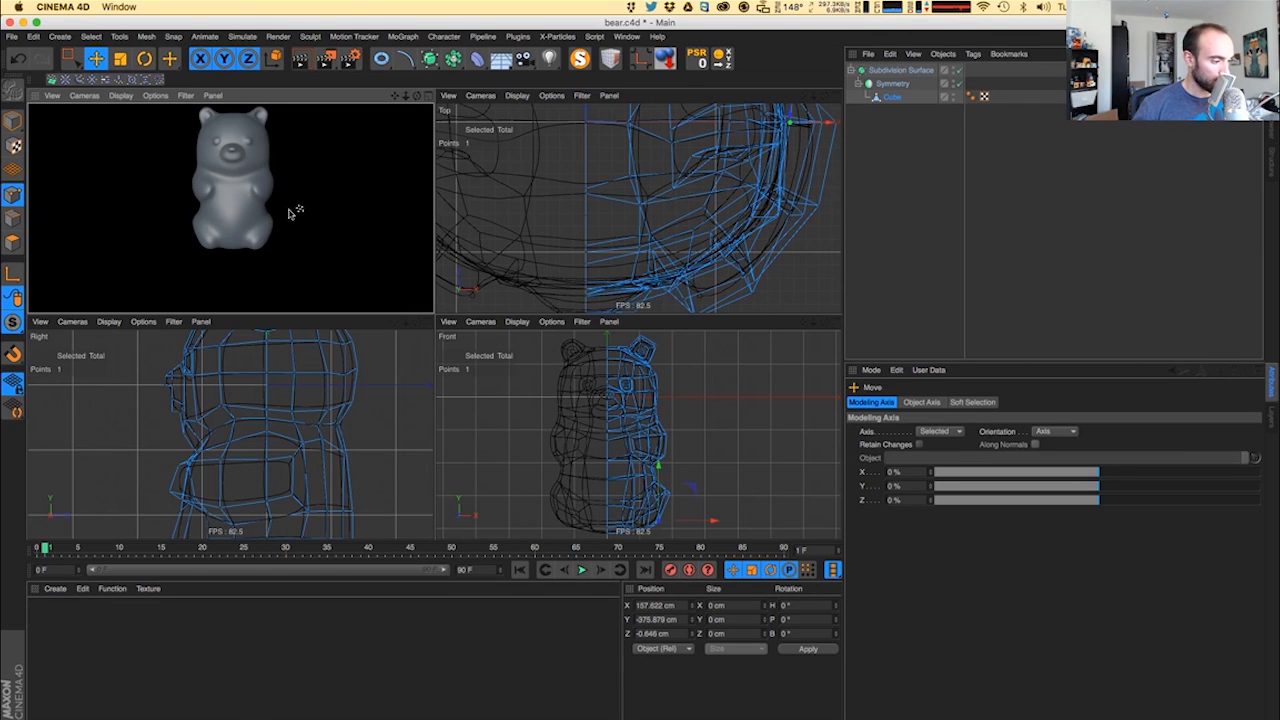
# - Switch to the Gummy Bear Lamps photos in Chrome and compare their legs and feet with the model
pyautogui.click(248, 201)
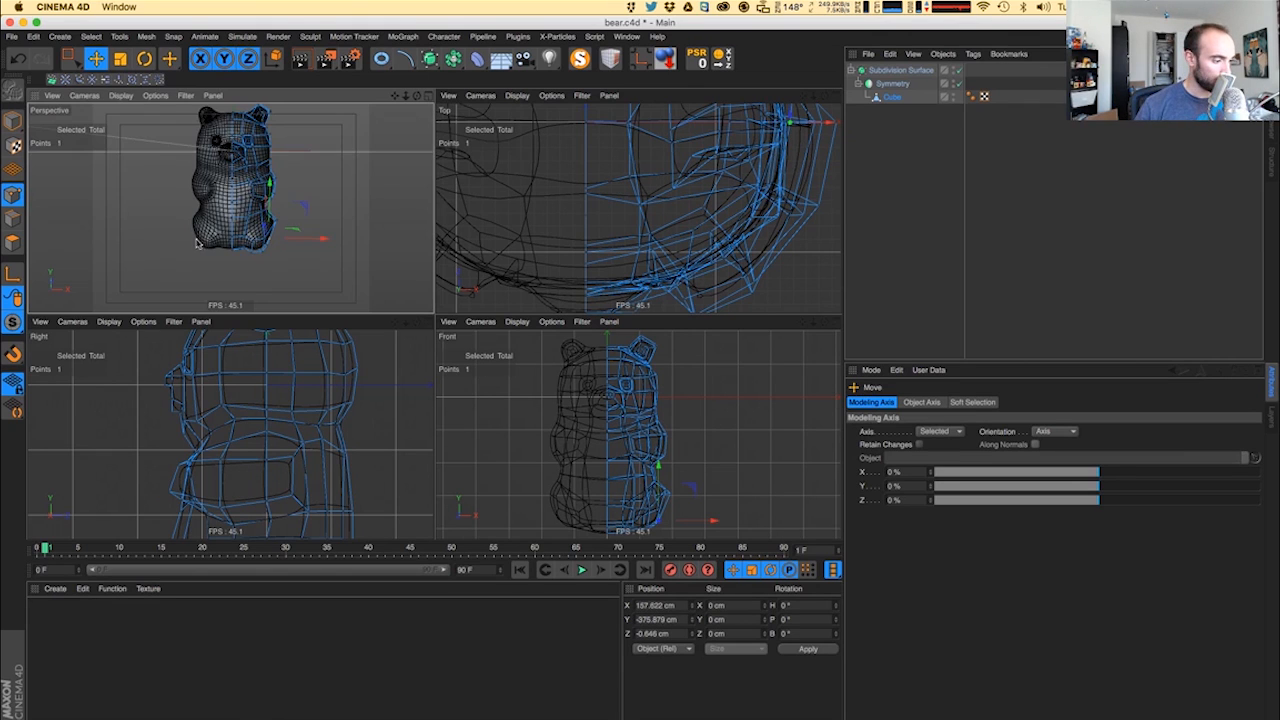
pyautogui.moveTo(2, 240); pyautogui.dragTo(713, 142)
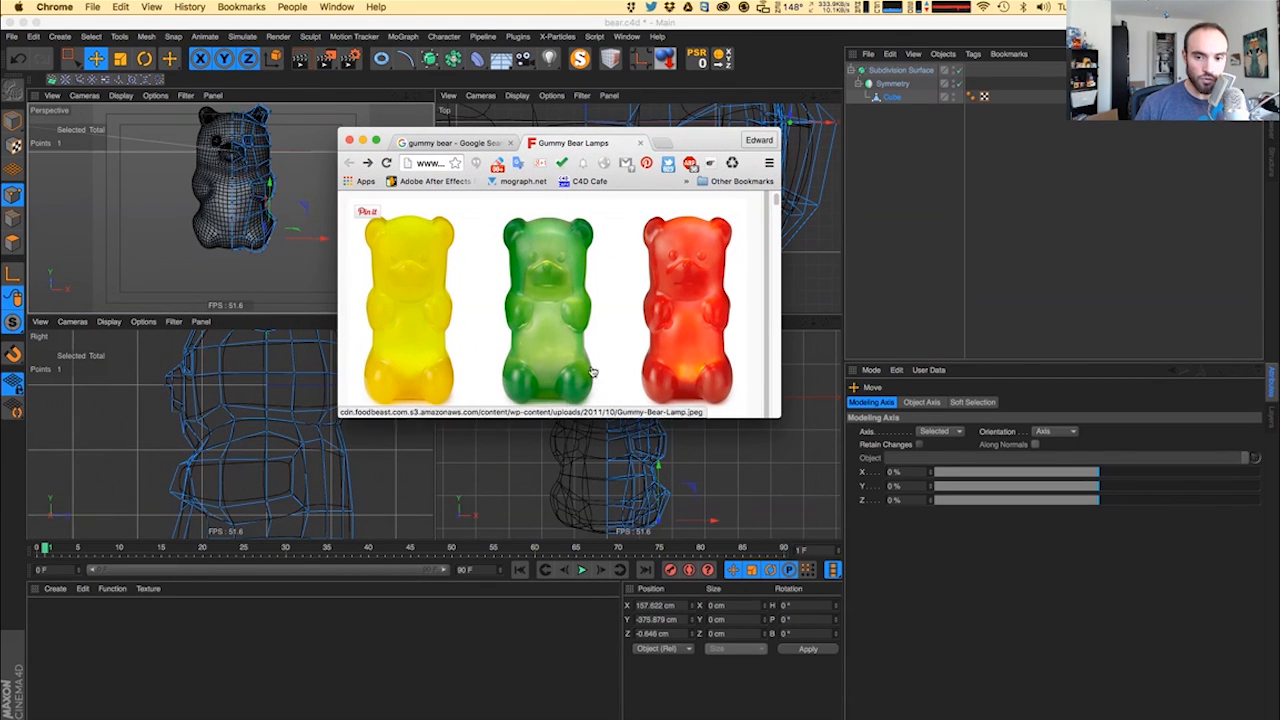
pyautogui.moveTo(698, 147); pyautogui.dragTo(0, 235)
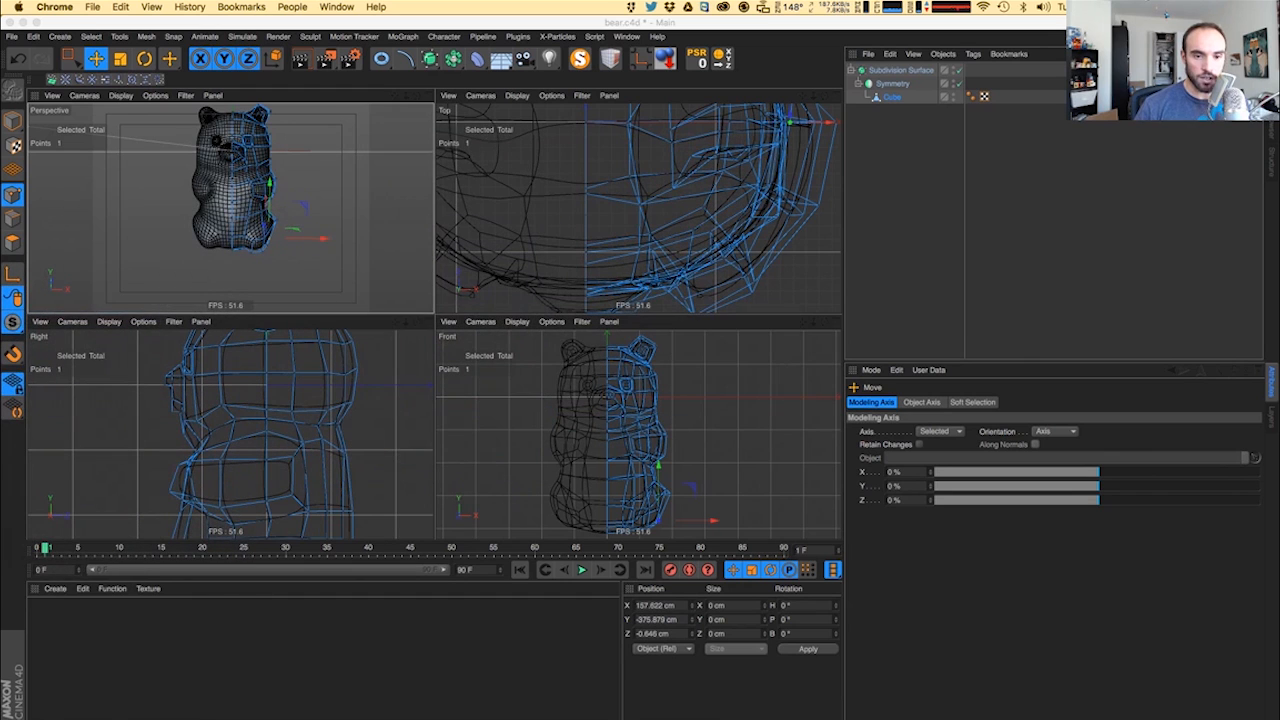
pyautogui.click(393, 228)
pyautogui.scroll(6, 287, 222)
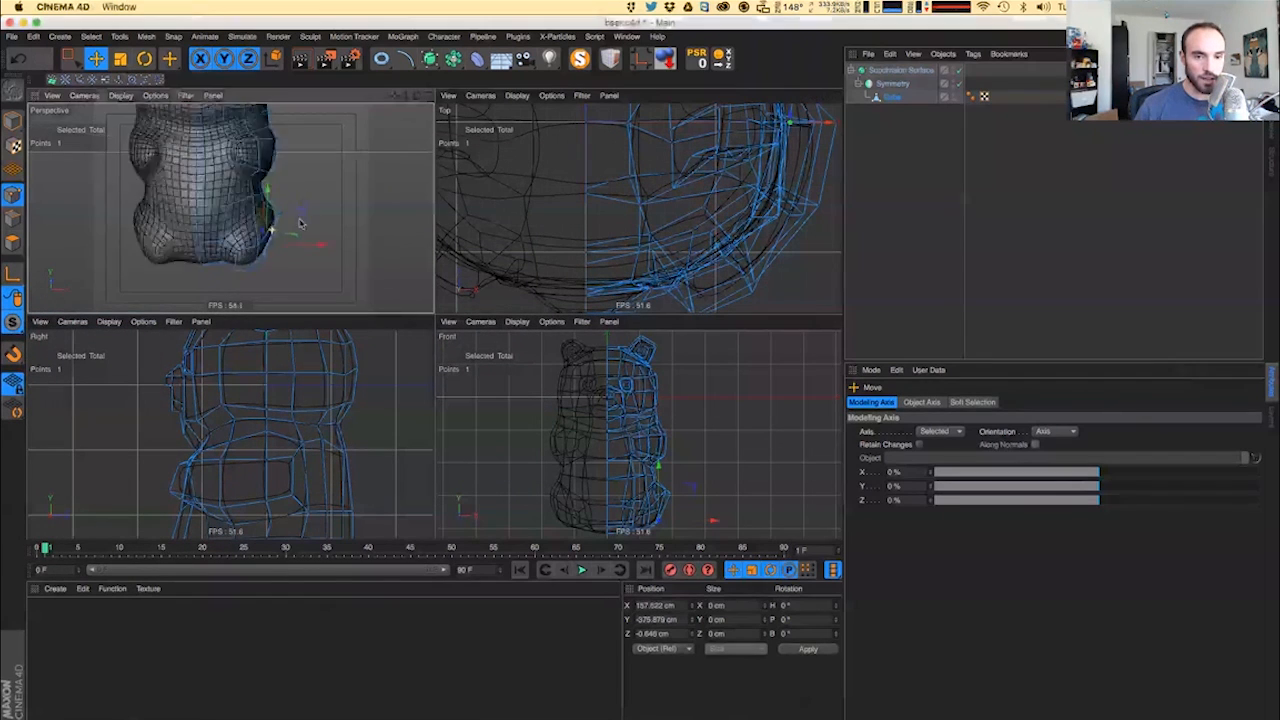
pyautogui.press('super+Tab')
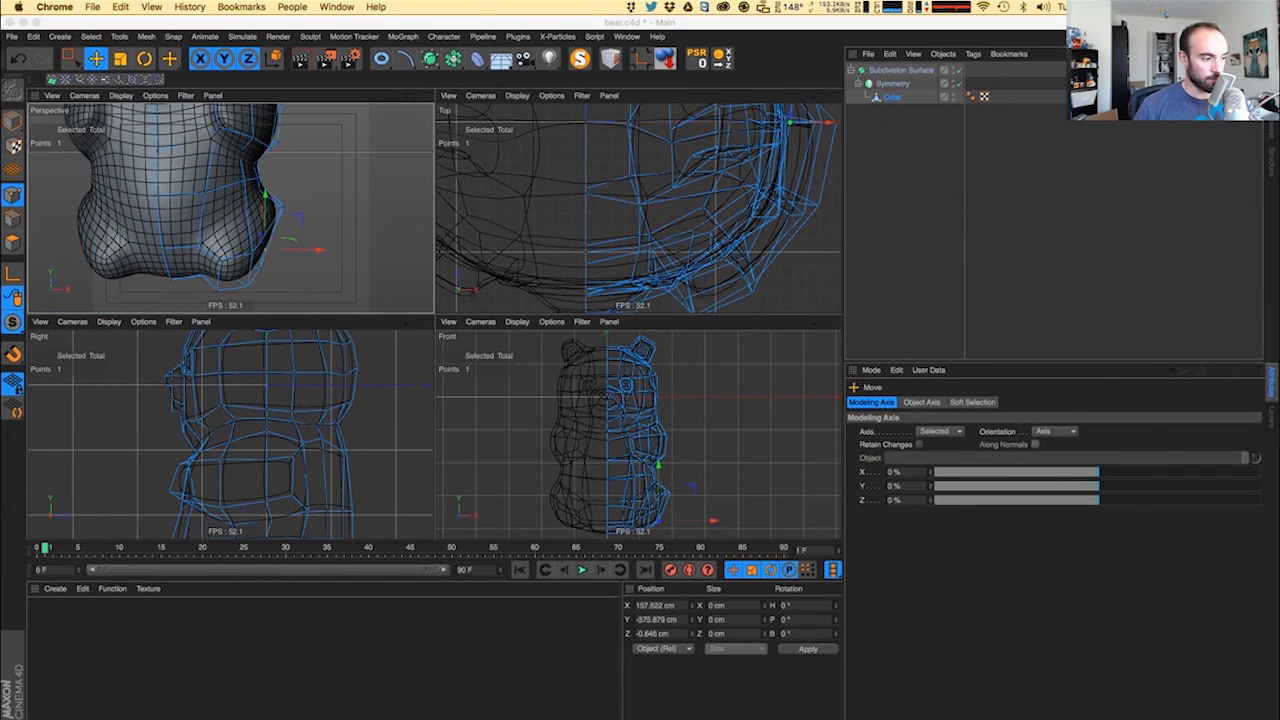
# - Back in Cinema 4D, adjust the front waist point near X 103 cm and place the foot's upper point at about X 129 cm, Y -291 cm, Z -117 cm
pyautogui.click(243, 260)
pyautogui.moveTo(243, 260); pyautogui.dragTo(267, 169)
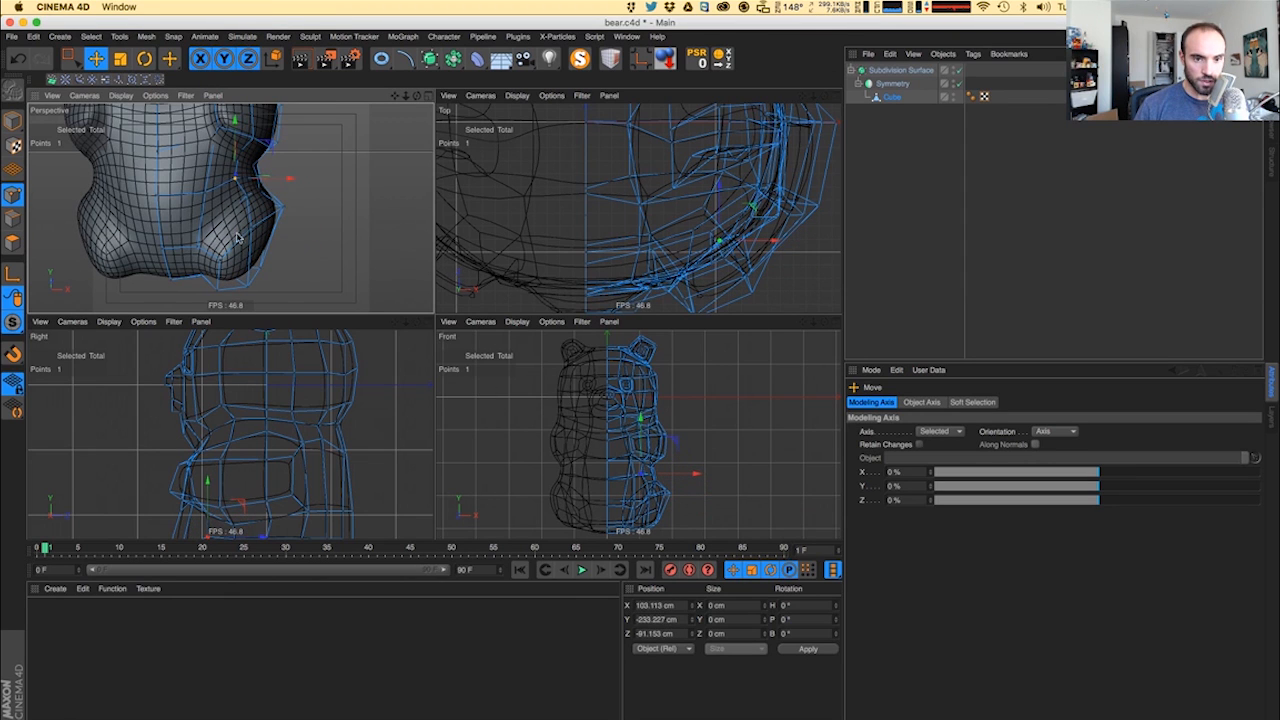
pyautogui.click(204, 239)
pyautogui.moveTo(204, 239); pyautogui.dragTo(270, 235)
pyautogui.click(251, 228)
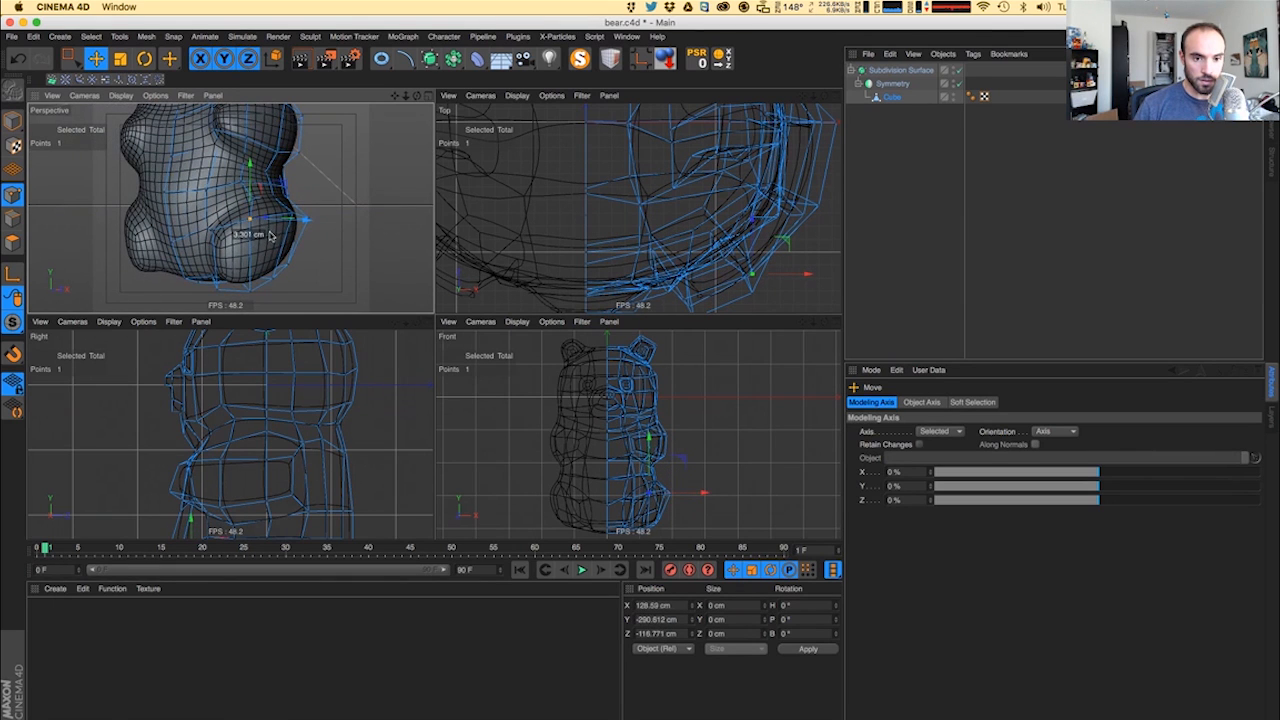
# - Move the foot's lower points to about X 82 cm, Y -366 cm, Z -121 cm and X 130 cm, Y -381 cm, Z -103 cm
pyautogui.click(221, 287)
pyautogui.keyDown('alt'); pyautogui.moveTo(226, 283); pyautogui.dragTo(275, 229); pyautogui.keyUp('alt')
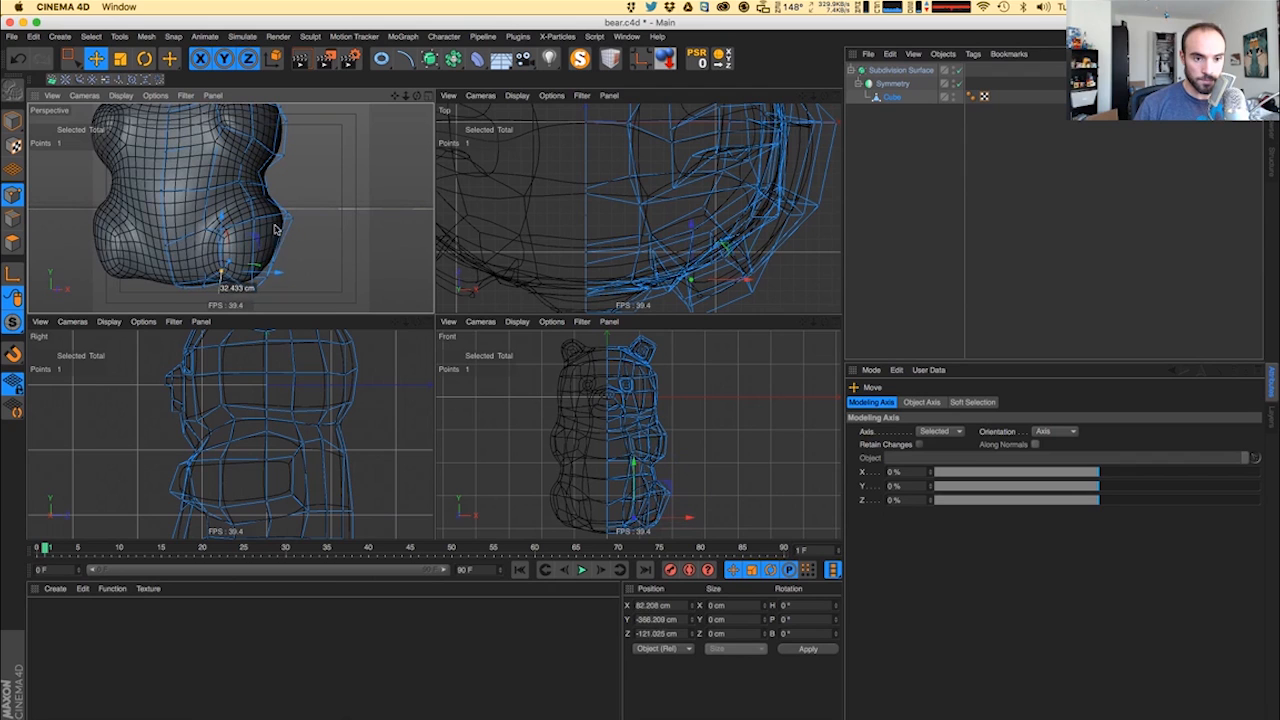
pyautogui.click(249, 295)
pyautogui.moveTo(306, 280); pyautogui.dragTo(309, 271)
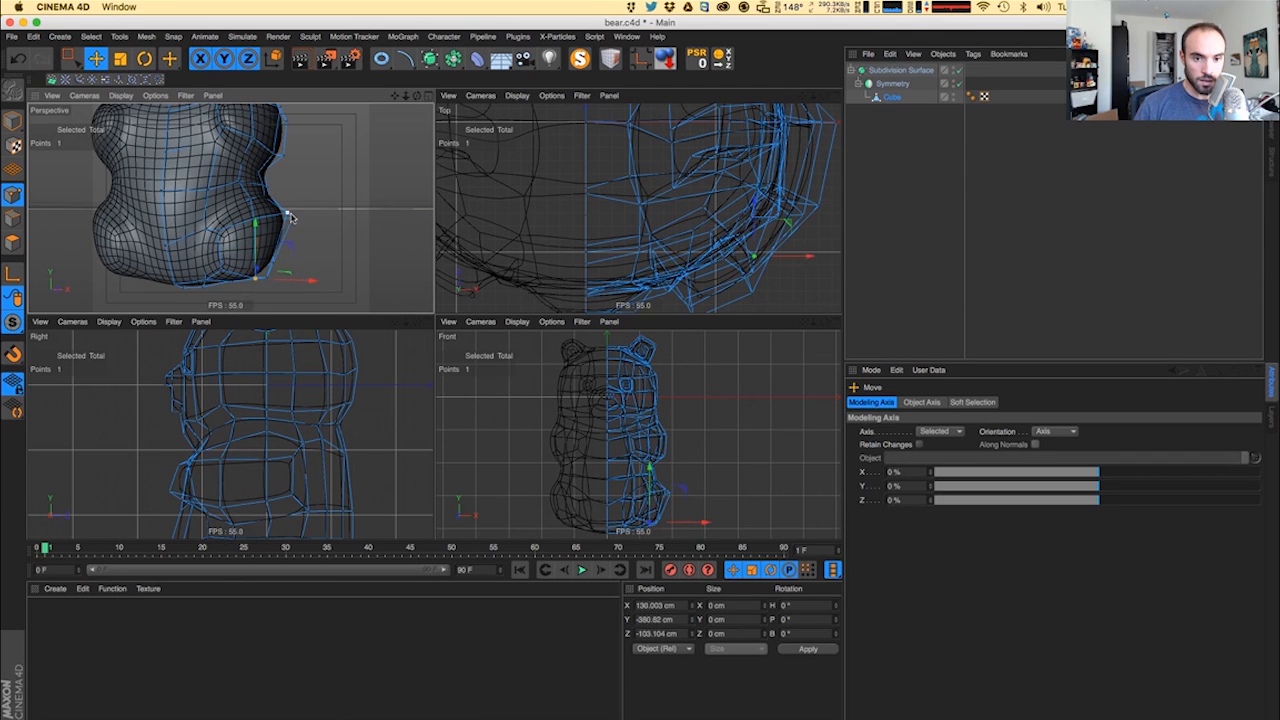
# - Reshape the outer thigh with points at about X 165 cm, Y -298 cm, Z -66 cm and X 169 cm, Y -308 cm, Z -2 cm
pyautogui.moveTo(291, 218); pyautogui.dragTo(214, 232)
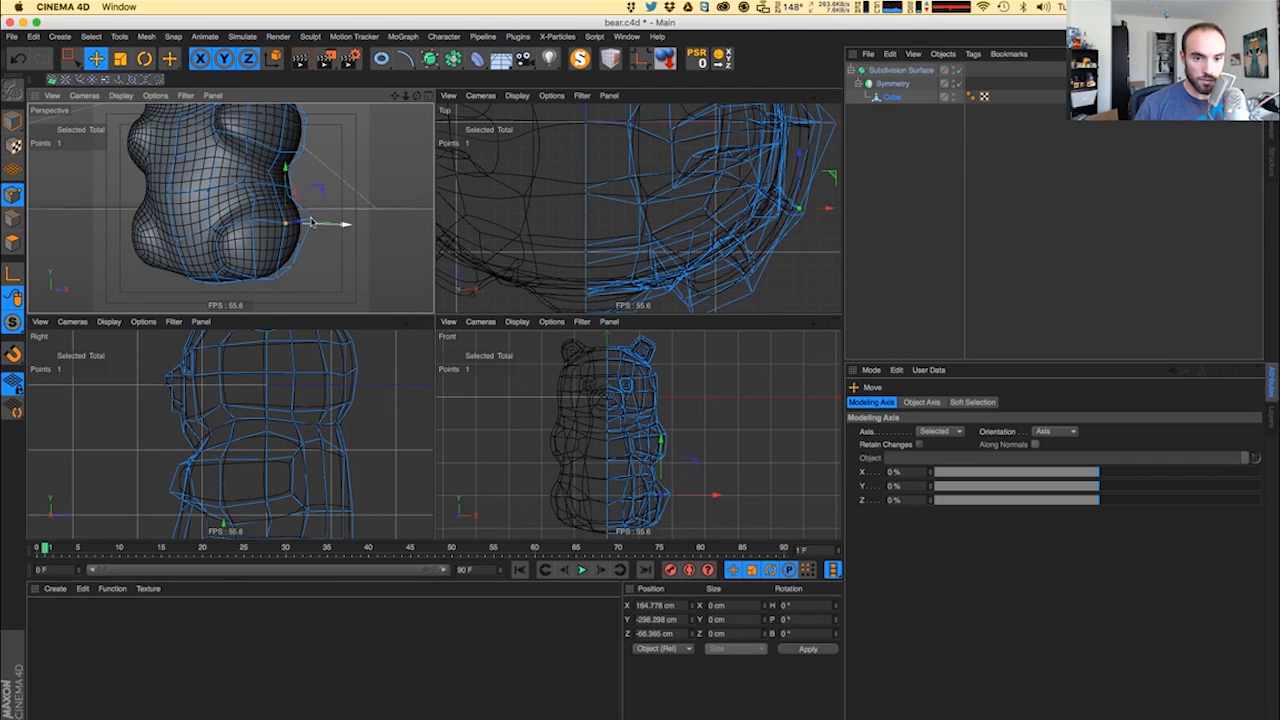
pyautogui.keyDown('alt'); pyautogui.moveTo(312, 220); pyautogui.dragTo(329, 269); pyautogui.keyUp('alt')
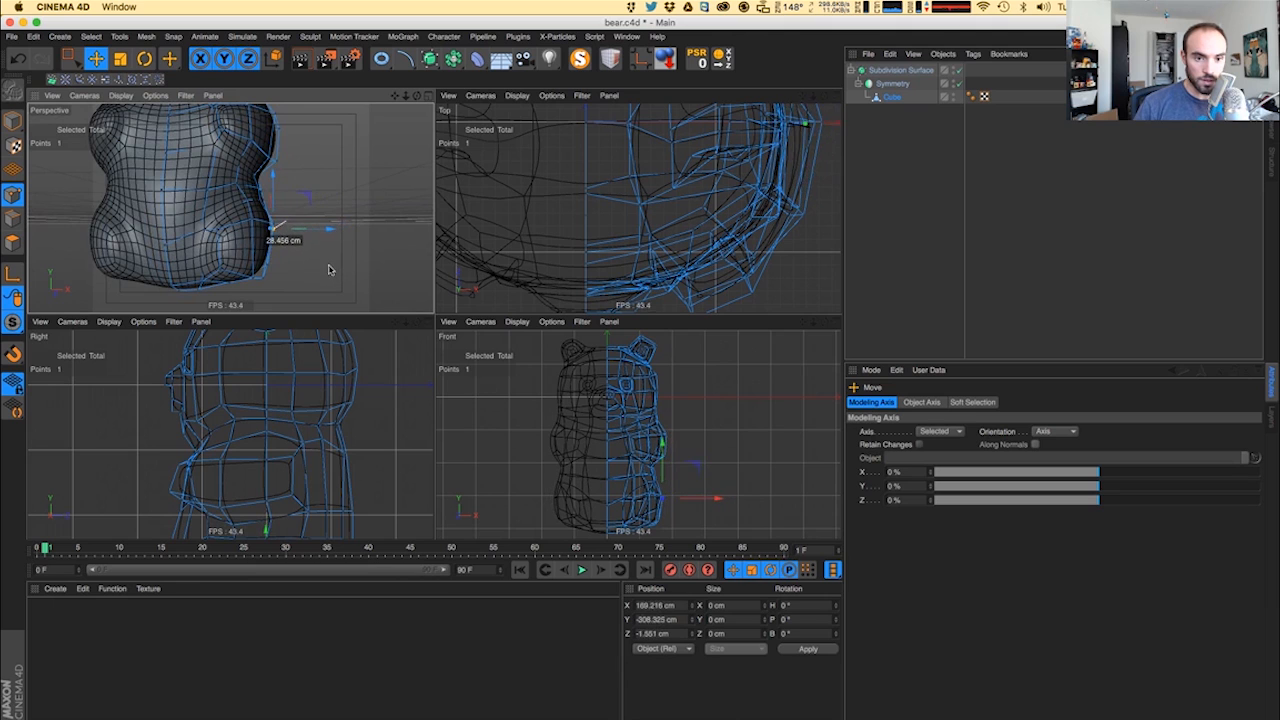
# - Place the inner foot point at about X 52 cm, Y -365 cm, Z -87 cm and render the model
pyautogui.moveTo(228, 260)
pyautogui.keyDown('alt'); pyautogui.mouseDown()
pyautogui.moveTo(231, 208)
pyautogui.moveTo(211, 280)
pyautogui.mouseUp(); pyautogui.keyUp('alt')
pyautogui.click(212, 244)
pyautogui.moveTo(245, 264)
pyautogui.keyDown('alt'); pyautogui.mouseDown(button='right')
pyautogui.moveTo(235, 275)
pyautogui.moveTo(287, 230)
pyautogui.mouseUp(button='right'); pyautogui.keyUp('alt')
pyautogui.hotkey('ctrl', 'r')
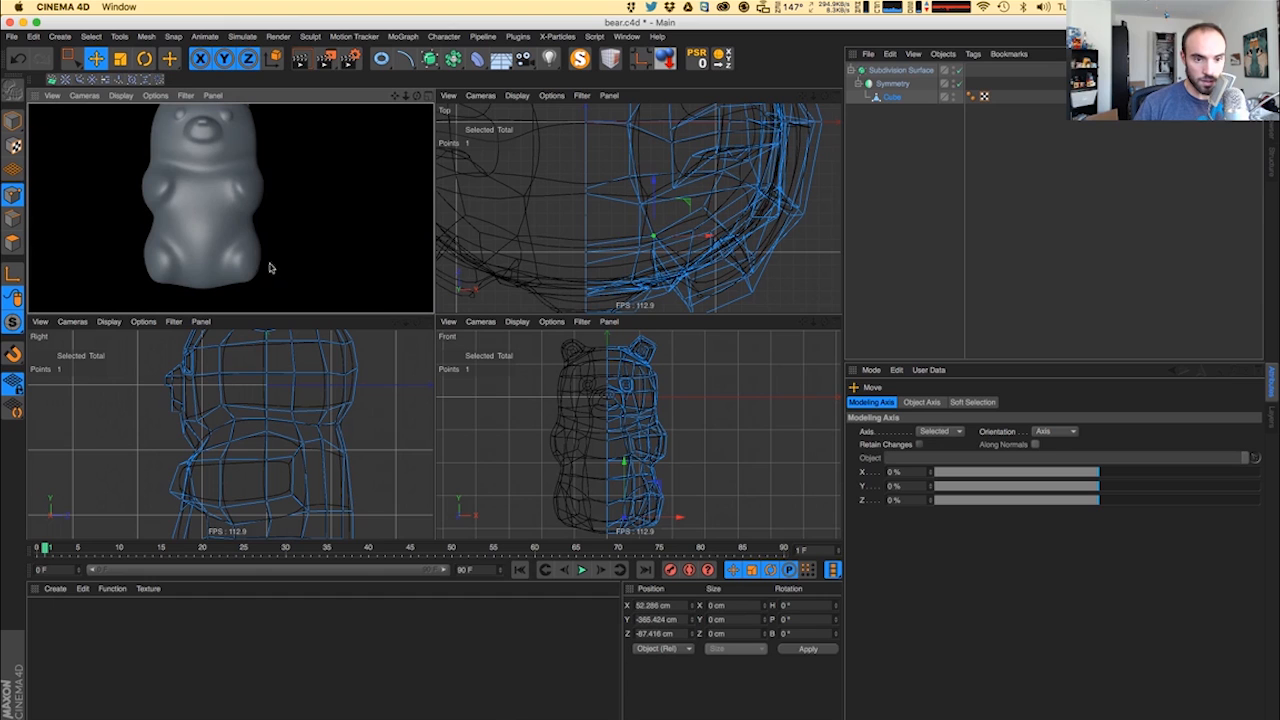
# - Pull the foot's lower front point out to about X 134 cm, Y -379 cm, Z -141 cm and render the bear
pyautogui.keyDown('alt'); pyautogui.moveTo(248, 272); pyautogui.dragTo(72, 265); pyautogui.keyUp('alt')
pyautogui.click(248, 293)
pyautogui.click(249, 284)
pyautogui.moveTo(235, 306); pyautogui.dragTo(220, 303)
pyautogui.keyDown('alt'); pyautogui.moveTo(232, 208); pyautogui.dragTo(354, 270); pyautogui.keyUp('alt')
pyautogui.hotkey('ctrl', 'r')
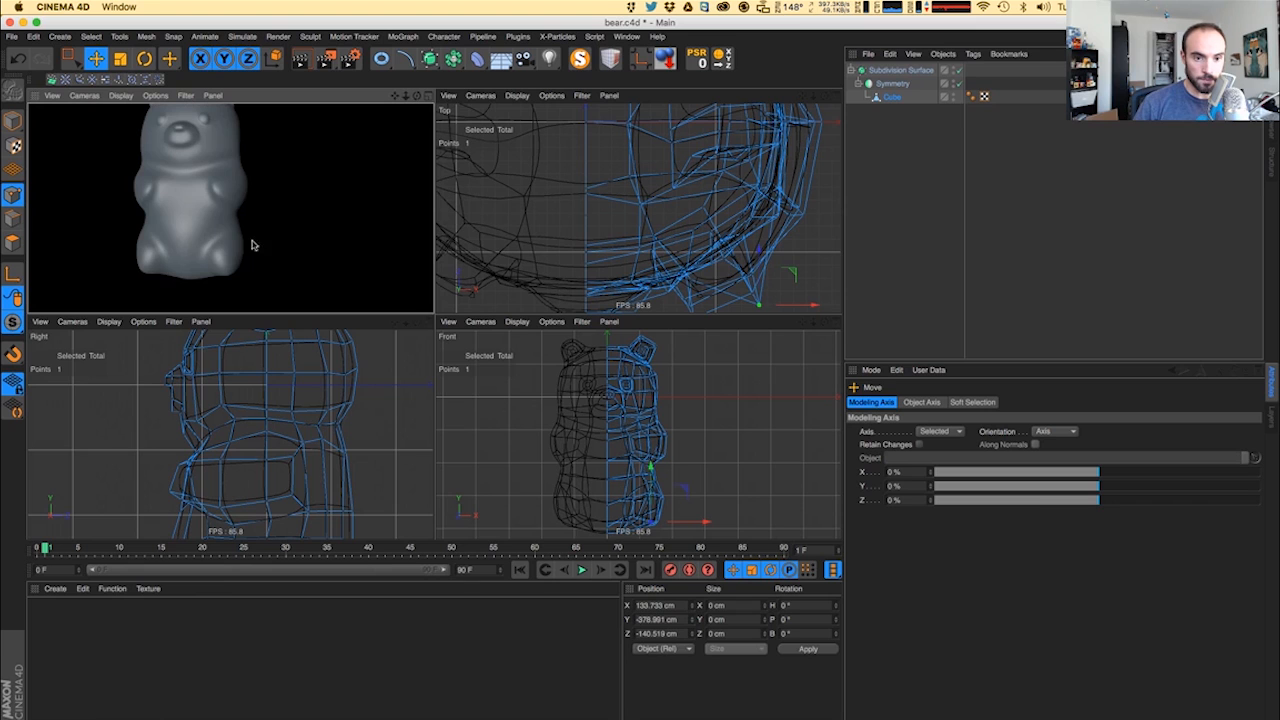
# - Move the foot's upper front point to about X 125 cm, Y -294 cm, Z -131 cm
pyautogui.keyDown('alt'); pyautogui.moveTo(238, 247); pyautogui.dragTo(237, 252); pyautogui.keyUp('alt')
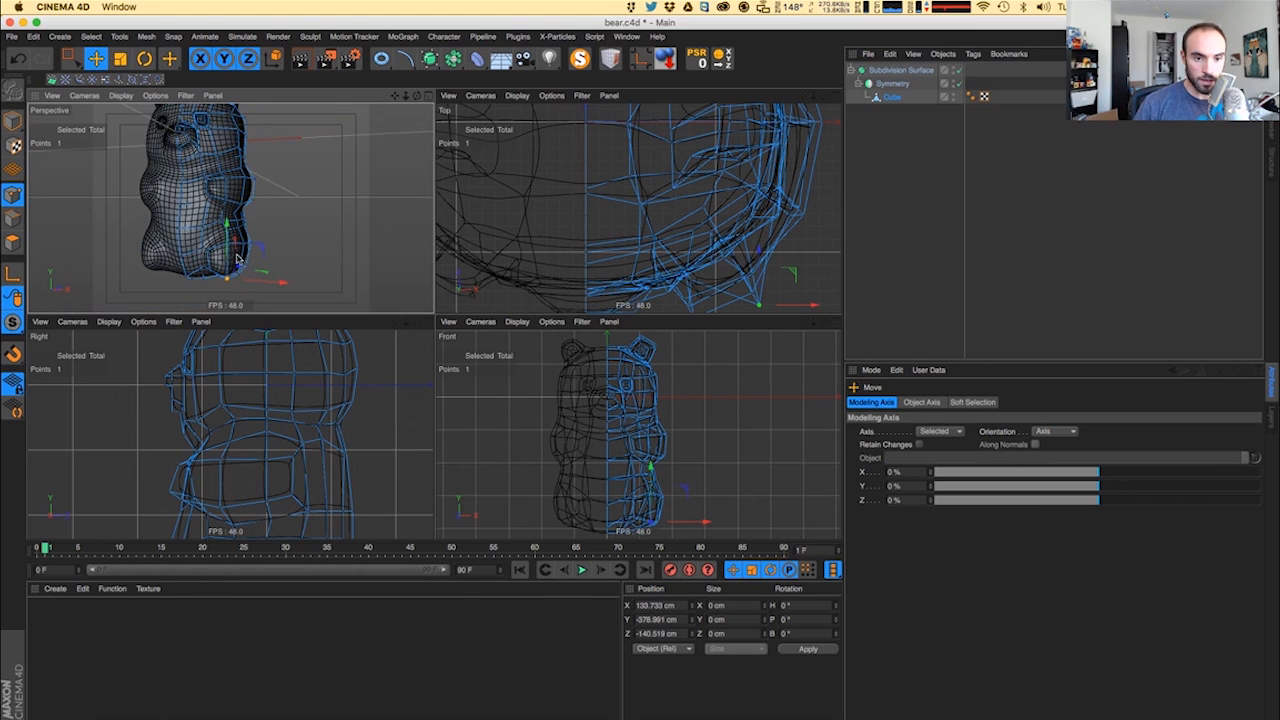
pyautogui.scroll(4, 235, 246)
pyautogui.click(237, 264)
pyautogui.keyDown('alt'); pyautogui.moveTo(237, 262); pyautogui.dragTo(160, 265); pyautogui.keyUp('alt')
pyautogui.moveTo(190, 278); pyautogui.dragTo(244, 248)
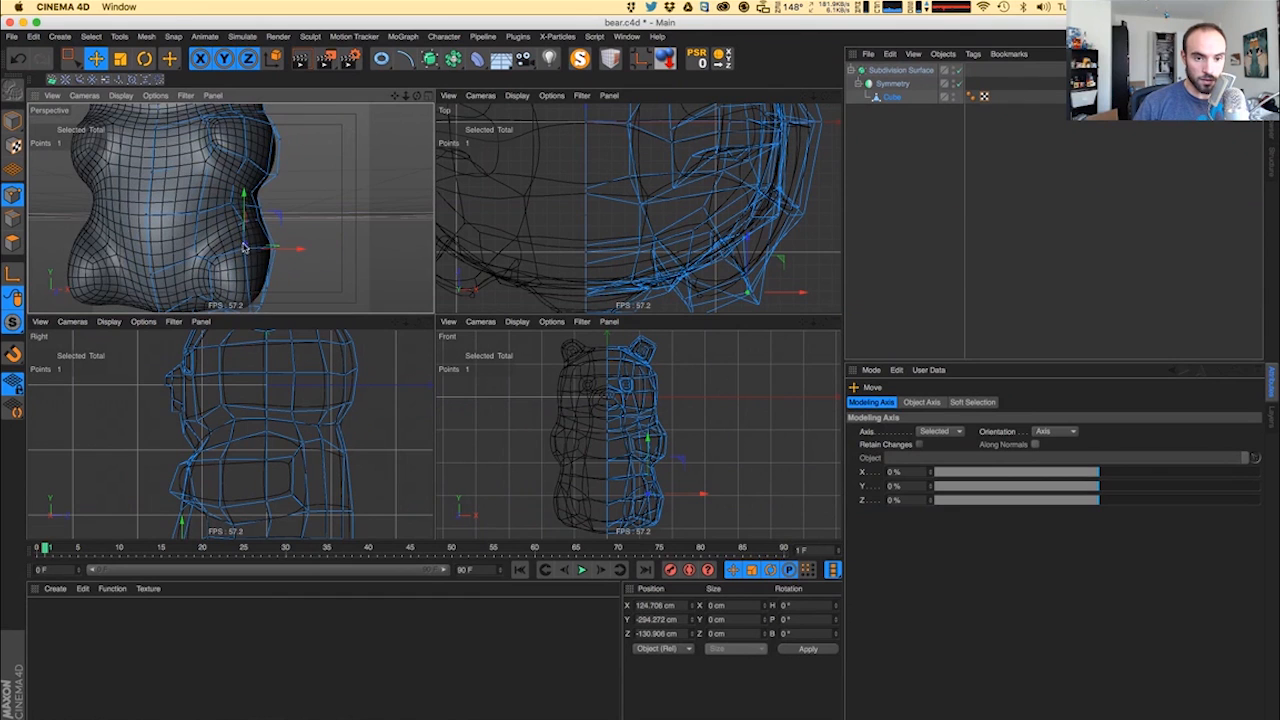
# - Pull the foot's upper inner point forward to about X 84 cm, Y -308 cm, Z -148 cm and render the legs
pyautogui.keyDown('alt'); pyautogui.moveTo(212, 259); pyautogui.dragTo(229, 260, button='middle'); pyautogui.keyUp('alt')
pyautogui.click(228, 260)
pyautogui.click(209, 260)
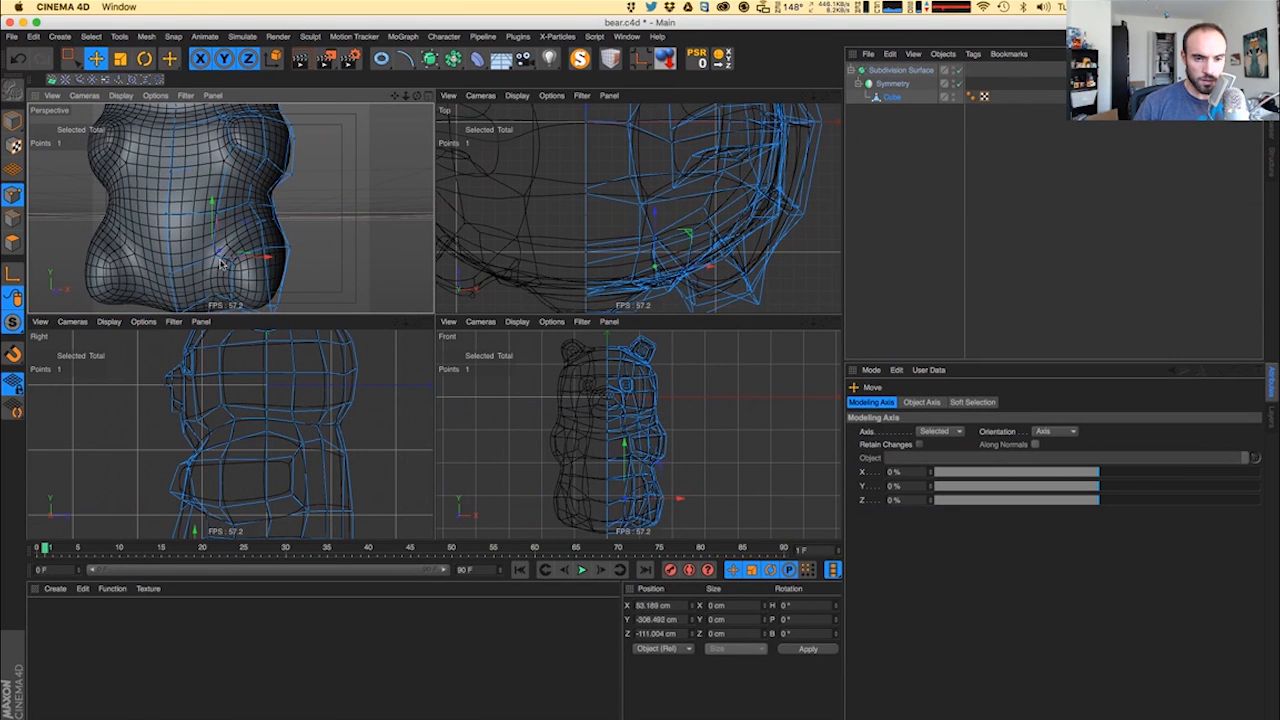
pyautogui.keyDown('alt'); pyautogui.moveTo(223, 267); pyautogui.dragTo(91, 275); pyautogui.keyUp('alt')
pyautogui.click(203, 268)
pyautogui.moveTo(203, 271); pyautogui.dragTo(190, 271)
pyautogui.keyDown('alt'); pyautogui.moveTo(190, 271); pyautogui.dragTo(313, 258); pyautogui.keyUp('alt')
pyautogui.hotkey('ctrl', 'r')
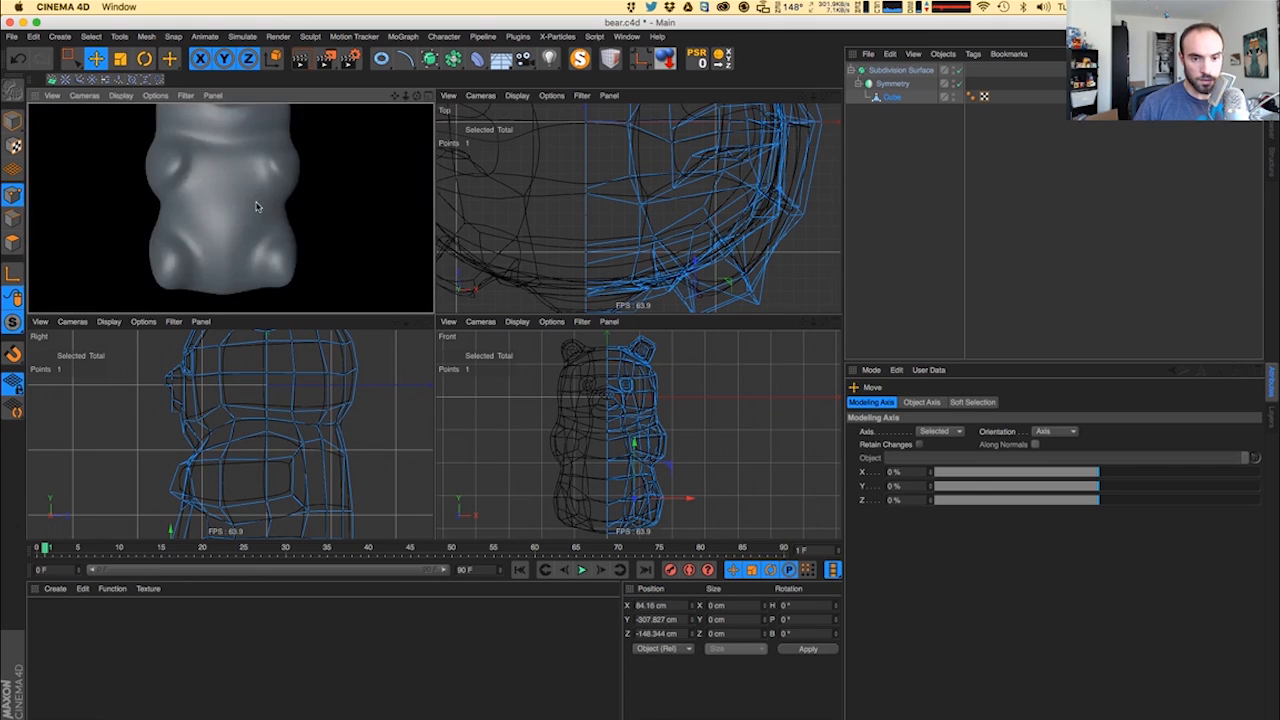
# - Render the bear from several angles and distances and examine the outer contour of the feet
pyautogui.press('r')
pyautogui.press('e')
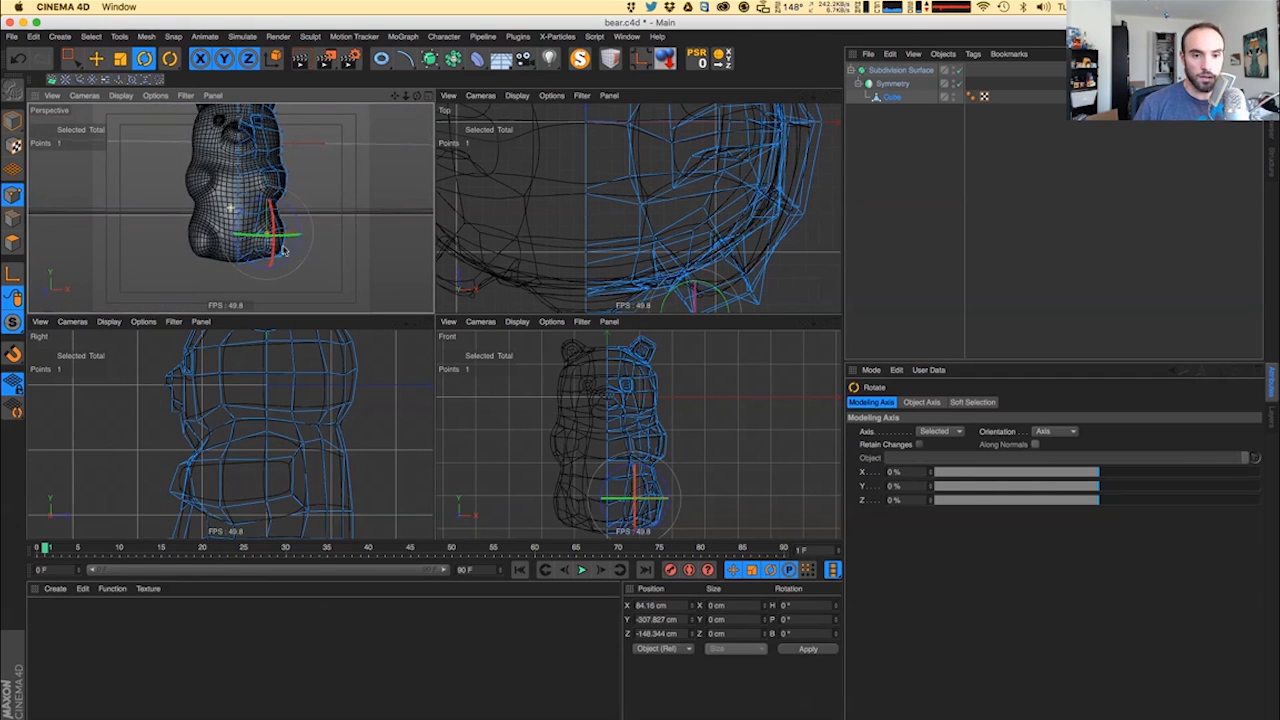
pyautogui.hotkey('ctrl', 'r')
pyautogui.keyDown('alt'); pyautogui.moveTo(288, 260); pyautogui.dragTo(294, 246, button='right'); pyautogui.keyUp('alt')
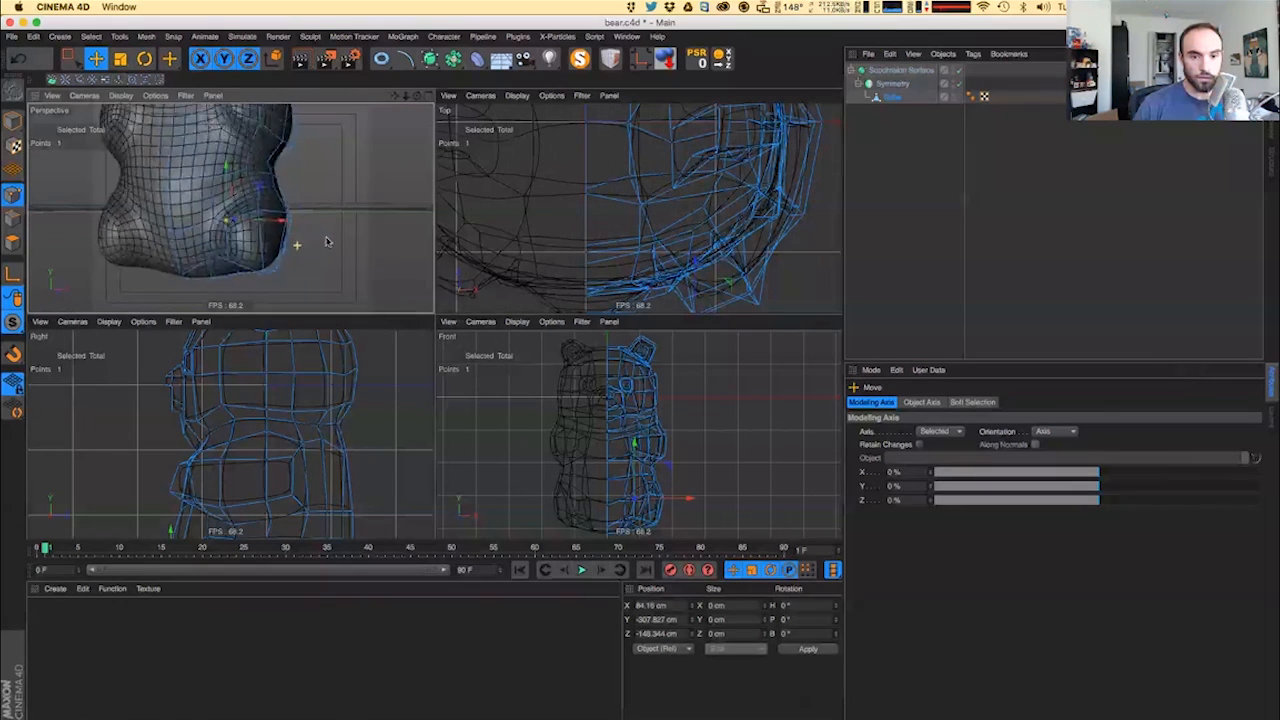
pyautogui.moveTo(294, 246)
pyautogui.keyDown('alt'); pyautogui.mouseDown()
pyautogui.moveTo(263, 257)
pyautogui.moveTo(316, 264)
pyautogui.moveTo(308, 237)
pyautogui.mouseUp(); pyautogui.keyUp('alt')
pyautogui.click(286, 277)
pyautogui.keyDown('alt'); pyautogui.moveTo(212, 255); pyautogui.dragTo(341, 257); pyautogui.keyUp('alt')
pyautogui.scroll(-5, 264, 225)
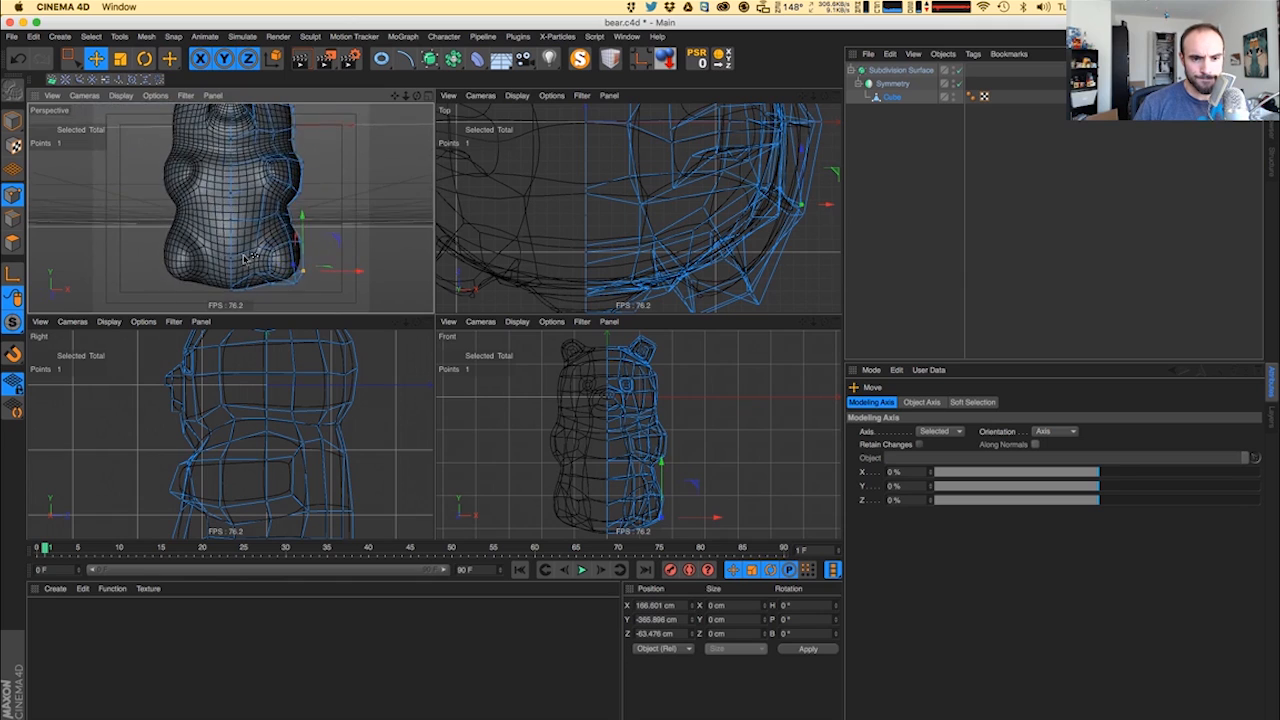
pyautogui.press('super+r')
pyautogui.moveTo(252, 232)
pyautogui.keyDown('alt'); pyautogui.mouseDown()
pyautogui.moveTo(248, 254)
pyautogui.moveTo(308, 267)
pyautogui.mouseUp(); pyautogui.keyUp('alt')
pyautogui.scroll(-4, 240, 242)
pyautogui.press('super+r')
pyautogui.press('super+r')
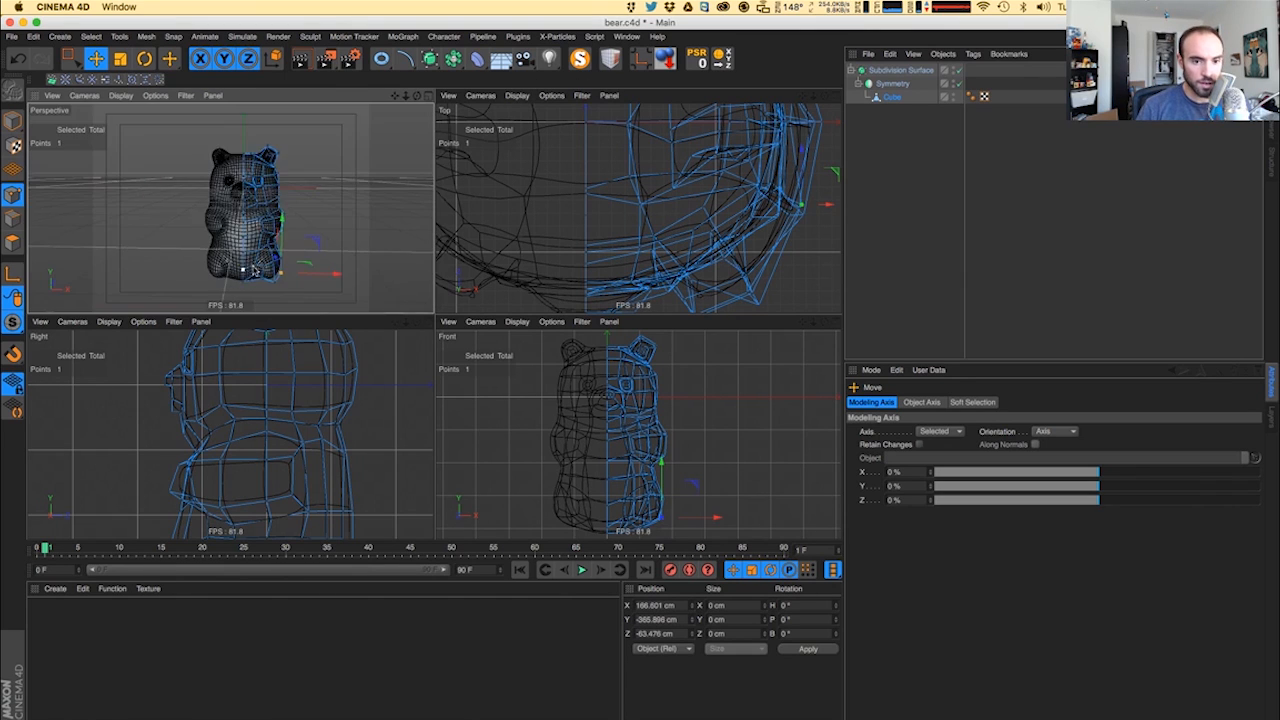
pyautogui.press('super+r')
# - Reshape the underside between the feet, placing the bottom centre point at about Y -414 cm, Z 0 cm
pyautogui.click(238, 283)
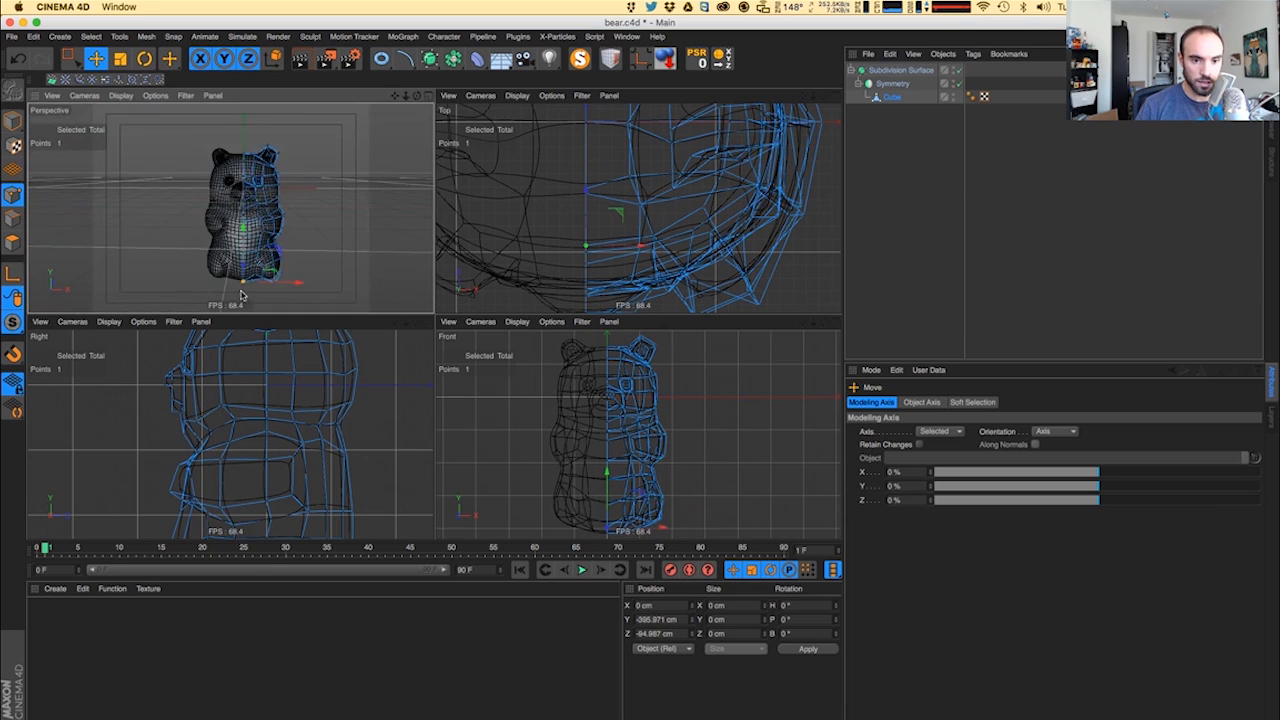
pyautogui.scroll(10, 241, 291)
pyautogui.keyDown('alt'); pyautogui.moveTo(280, 274); pyautogui.dragTo(302, 238); pyautogui.keyUp('alt')
pyautogui.scroll(-10, 239, 238)
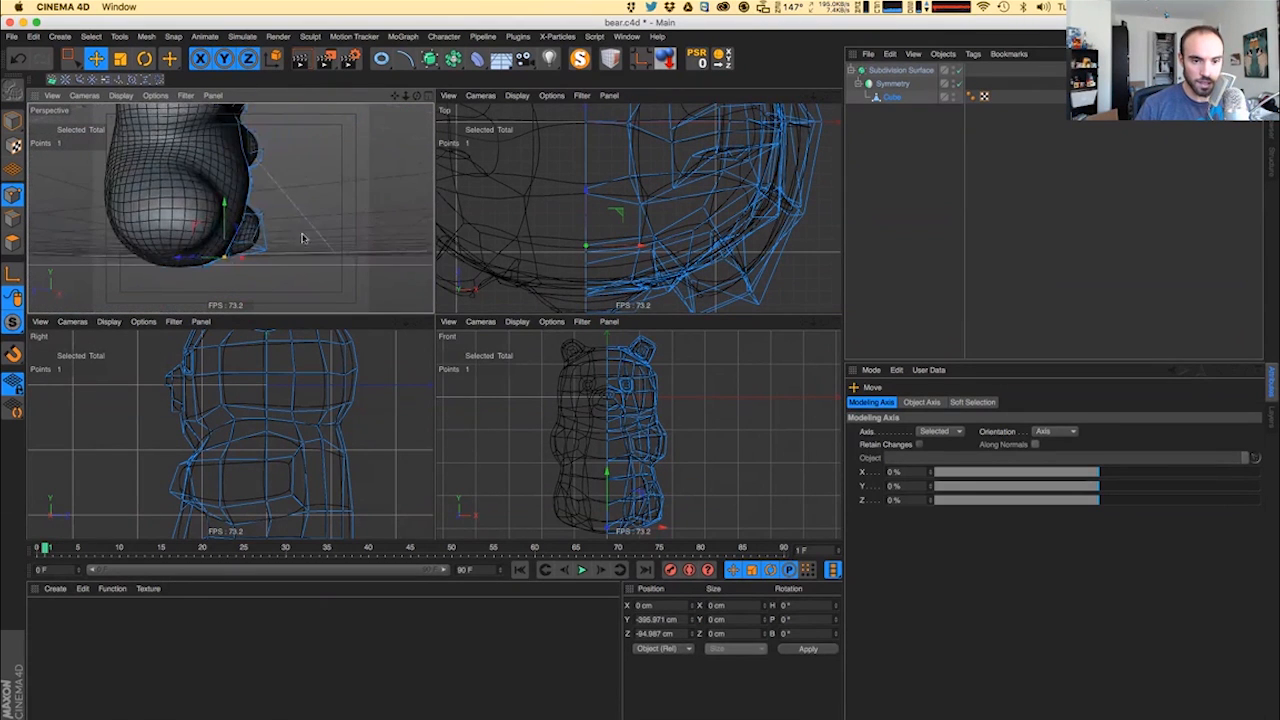
pyautogui.click(201, 271)
pyautogui.moveTo(192, 279)
pyautogui.keyDown('alt'); pyautogui.mouseDown()
pyautogui.moveTo(190, 260)
pyautogui.moveTo(199, 271)
pyautogui.mouseUp(); pyautogui.keyUp('alt')
pyautogui.moveTo(199, 271)
pyautogui.keyDown('alt'); pyautogui.mouseDown(button='right')
pyautogui.moveTo(215, 269)
pyautogui.moveTo(194, 270)
pyautogui.mouseUp(button='right'); pyautogui.keyUp('alt')
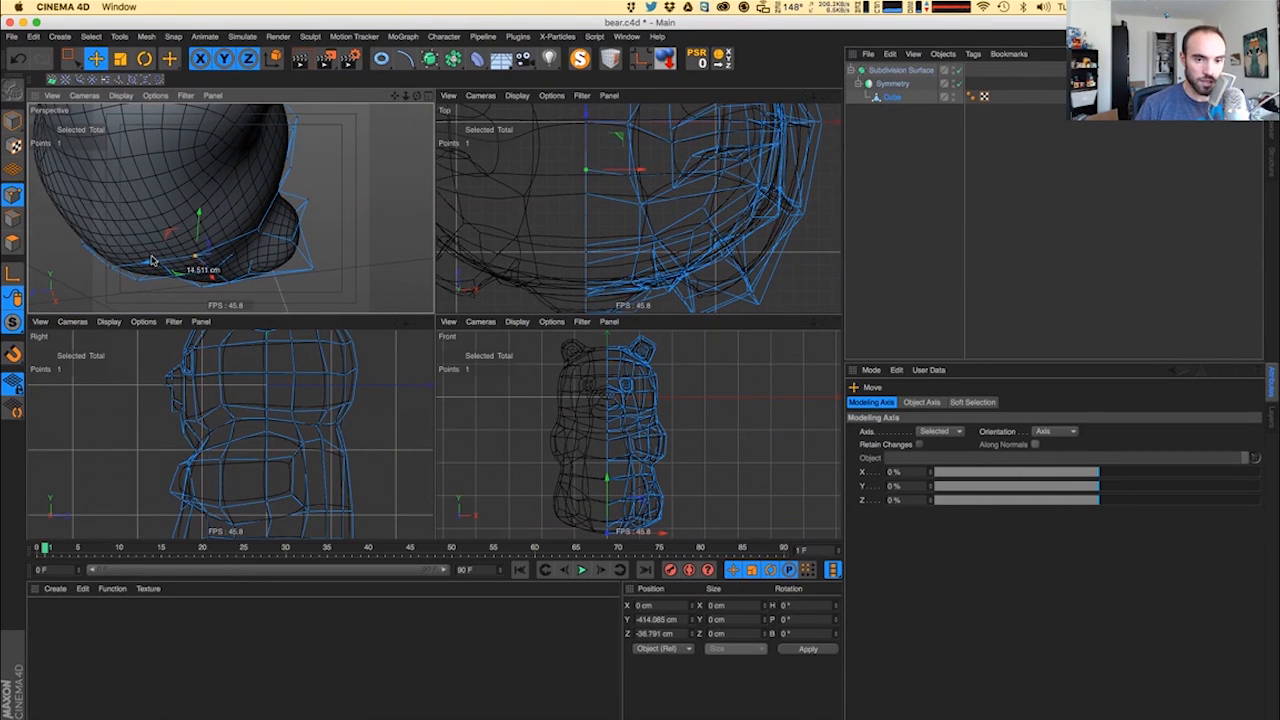
pyautogui.click(243, 240)
pyautogui.moveTo(227, 242); pyautogui.dragTo(91, 273)
pyautogui.keyDown('alt'); pyautogui.moveTo(257, 198); pyautogui.dragTo(237, 210, button='right'); pyautogui.keyUp('alt')
pyautogui.keyDown('alt'); pyautogui.moveTo(238, 213); pyautogui.dragTo(244, 240); pyautogui.keyUp('alt')
pyautogui.click(244, 242)
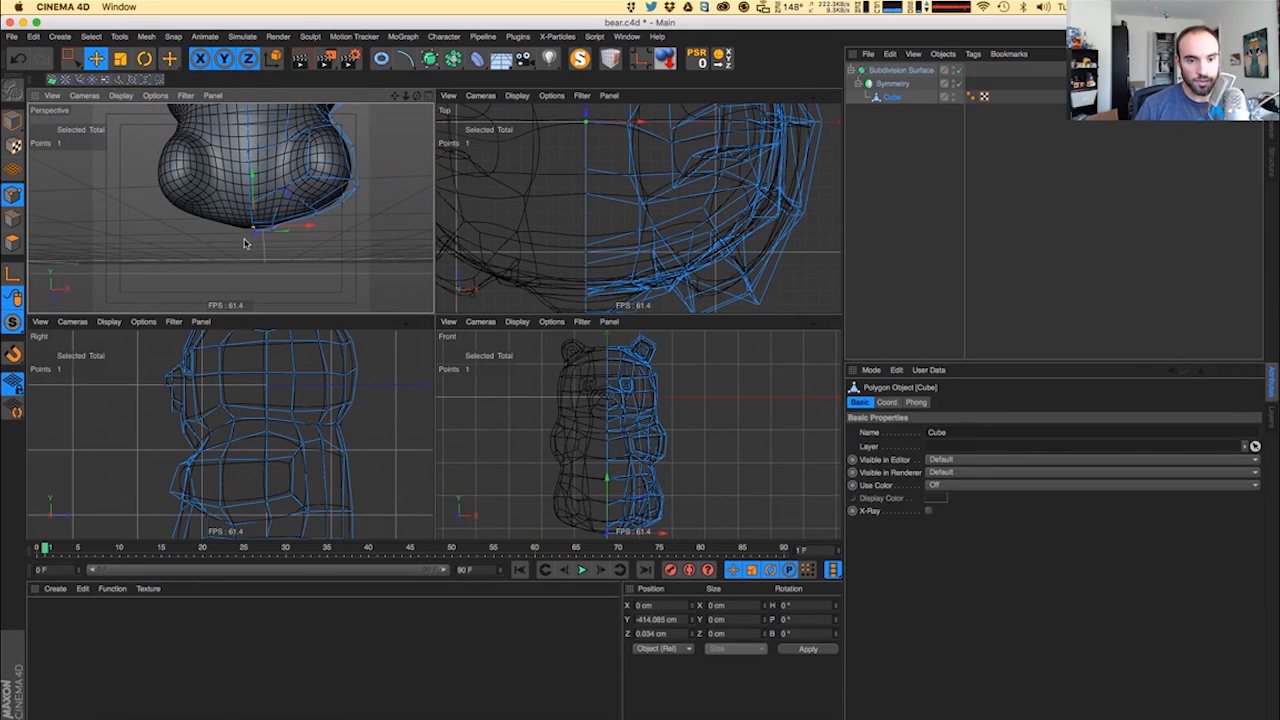
# - Flatten the bear's underside in the front view, setting three adjoining bottom points at about X 34 cm, Y -395 cm, and render the whole bear
pyautogui.keyDown('alt'); pyautogui.moveTo(556, 484); pyautogui.dragTo(540, 403, button='middle'); pyautogui.keyUp('alt')
pyautogui.keyDown('alt'); pyautogui.moveTo(581, 473); pyautogui.dragTo(621, 467, button='right'); pyautogui.keyUp('alt')
pyautogui.press('space')
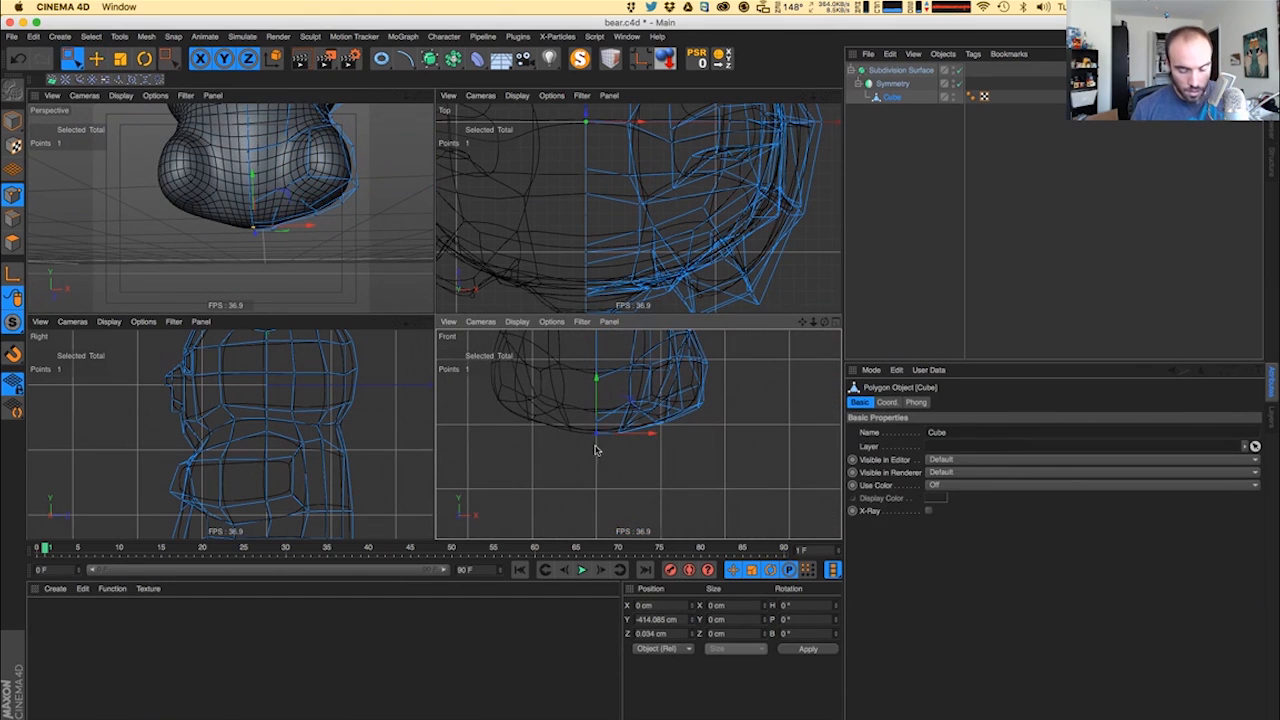
pyautogui.moveTo(585, 422); pyautogui.dragTo(606, 454)
pyautogui.moveTo(597, 397)
pyautogui.mouseDown()
pyautogui.moveTo(633, 441)
pyautogui.moveTo(619, 392)
pyautogui.mouseUp()
pyautogui.keyDown('alt'); pyautogui.moveTo(347, 241); pyautogui.dragTo(245, 248); pyautogui.keyUp('alt')
pyautogui.hotkey('ctrl', 'r')
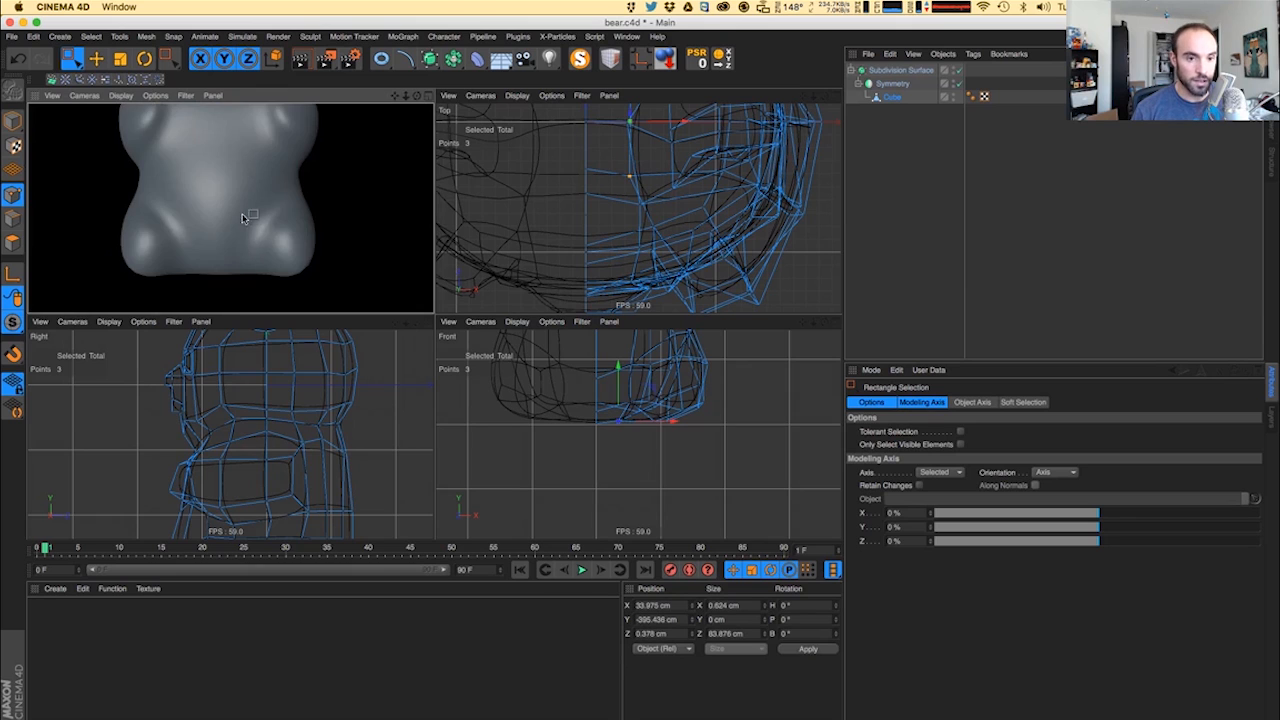
pyautogui.scroll(-5, 243, 218)
pyautogui.press('r')
pyautogui.hotkey('ctrl', 'r')
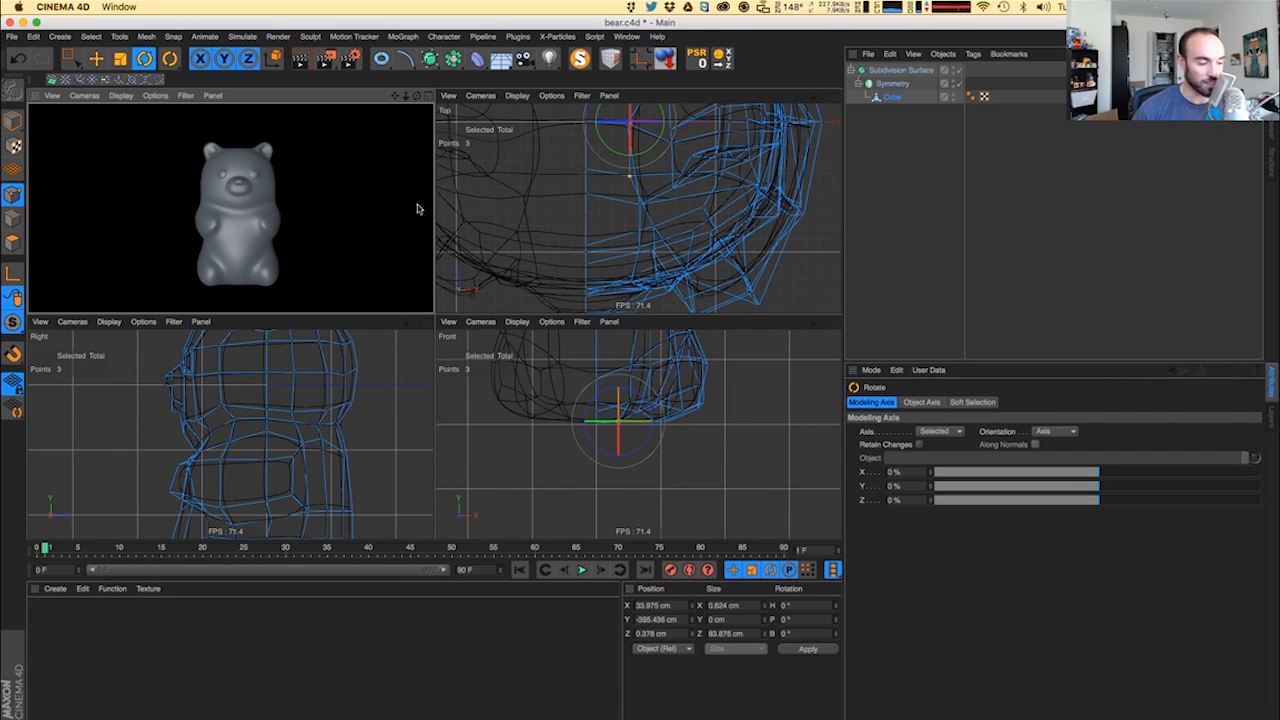
pyautogui.click(237, 224)
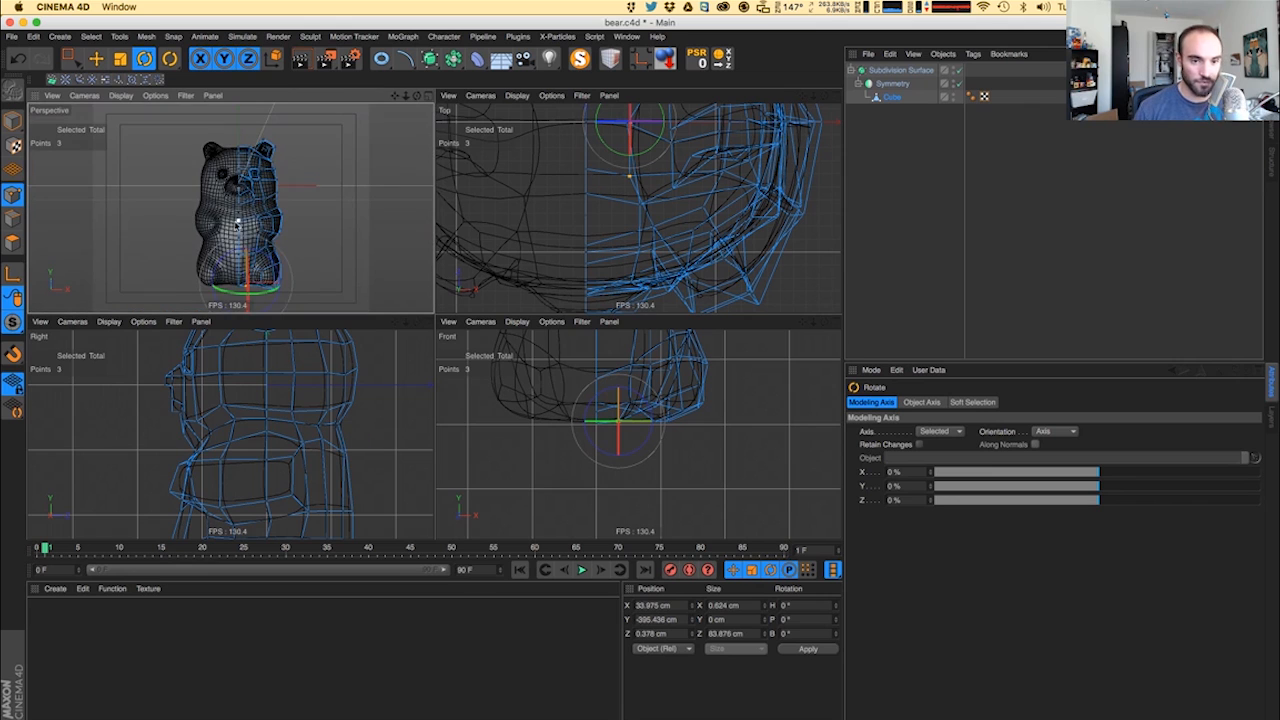
# - Adjust the belly crease beside the arm, working on the inner arm point near X 60 cm, Y -126 cm, Z -121 cm
pyautogui.keyDown('alt'); pyautogui.moveTo(260, 213); pyautogui.dragTo(335, 220, button='right'); pyautogui.keyUp('alt')
pyautogui.press('e')
pyautogui.keyDown('alt'); pyautogui.moveTo(310, 262); pyautogui.dragTo(68, 272); pyautogui.keyUp('alt')
pyautogui.click(254, 227)
pyautogui.click(268, 279)
pyautogui.click(224, 264)
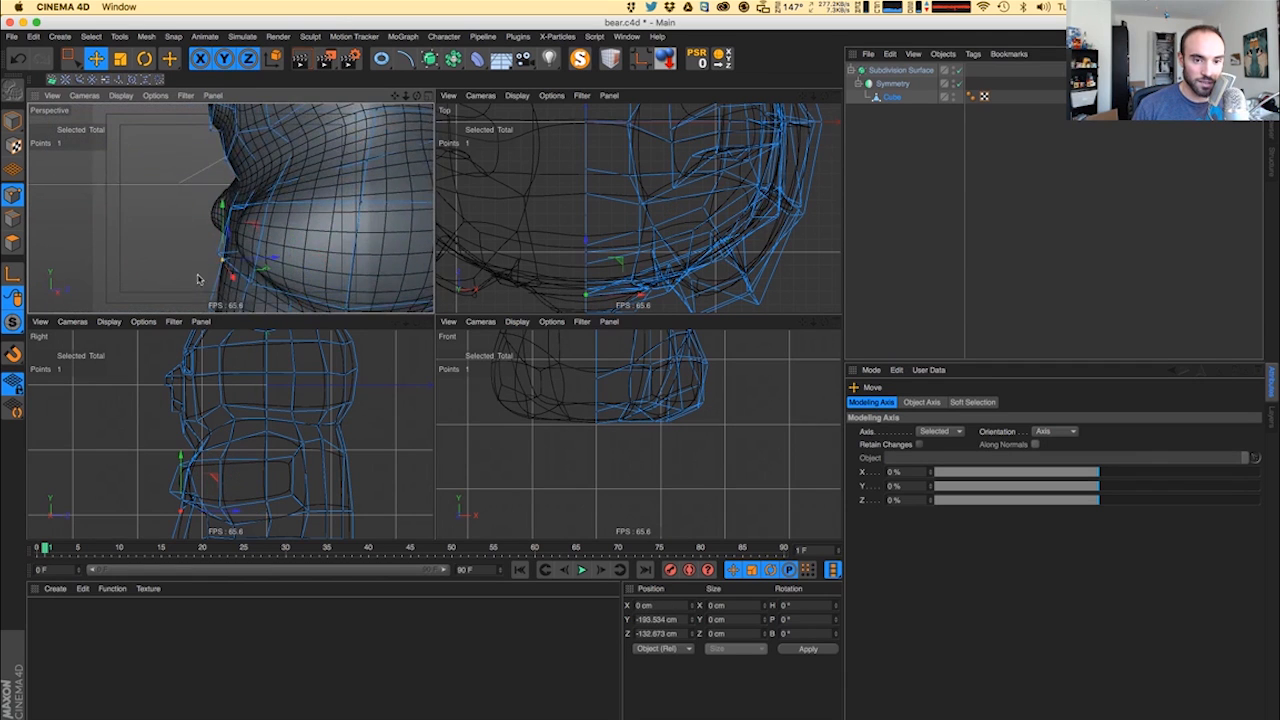
pyautogui.keyDown('alt'); pyautogui.moveTo(198, 277); pyautogui.dragTo(247, 262); pyautogui.keyUp('alt')
pyautogui.click(247, 209)
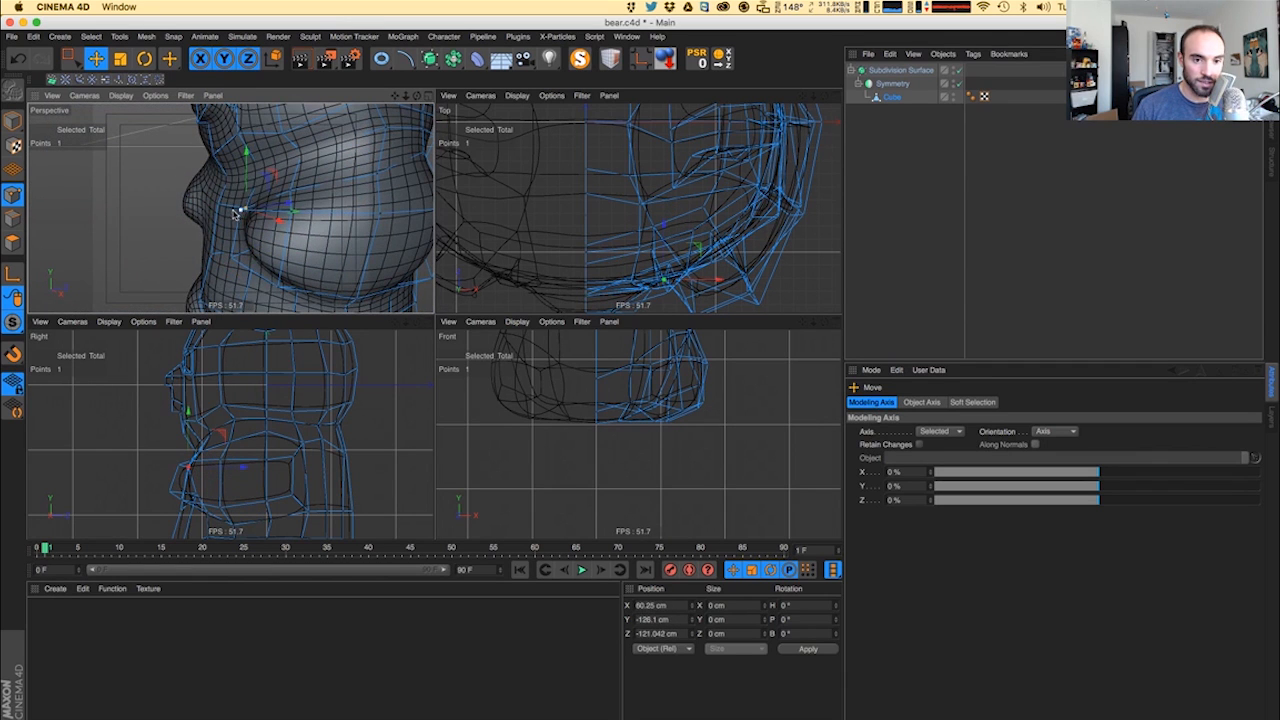
pyautogui.click(238, 212)
pyautogui.moveTo(277, 215); pyautogui.dragTo(280, 226)
pyautogui.keyDown('alt'); pyautogui.moveTo(262, 238); pyautogui.dragTo(312, 257); pyautogui.keyUp('alt')
# - Pull the upper arm point at X 131 cm, Y -115 cm forward to about Z -138 cm and render the bear
pyautogui.moveTo(292, 204); pyautogui.dragTo(143, 236)
pyautogui.click(315, 206)
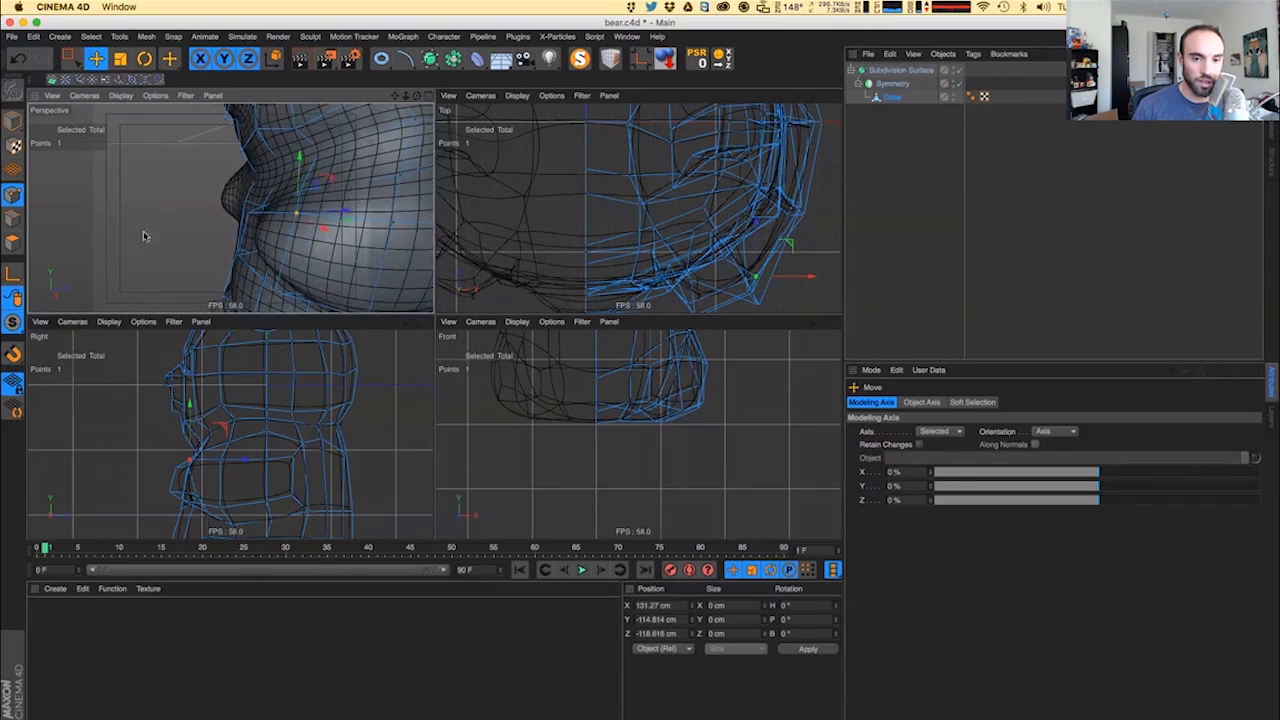
pyautogui.moveTo(328, 213); pyautogui.dragTo(272, 214)
pyautogui.scroll(-10, 274, 230)
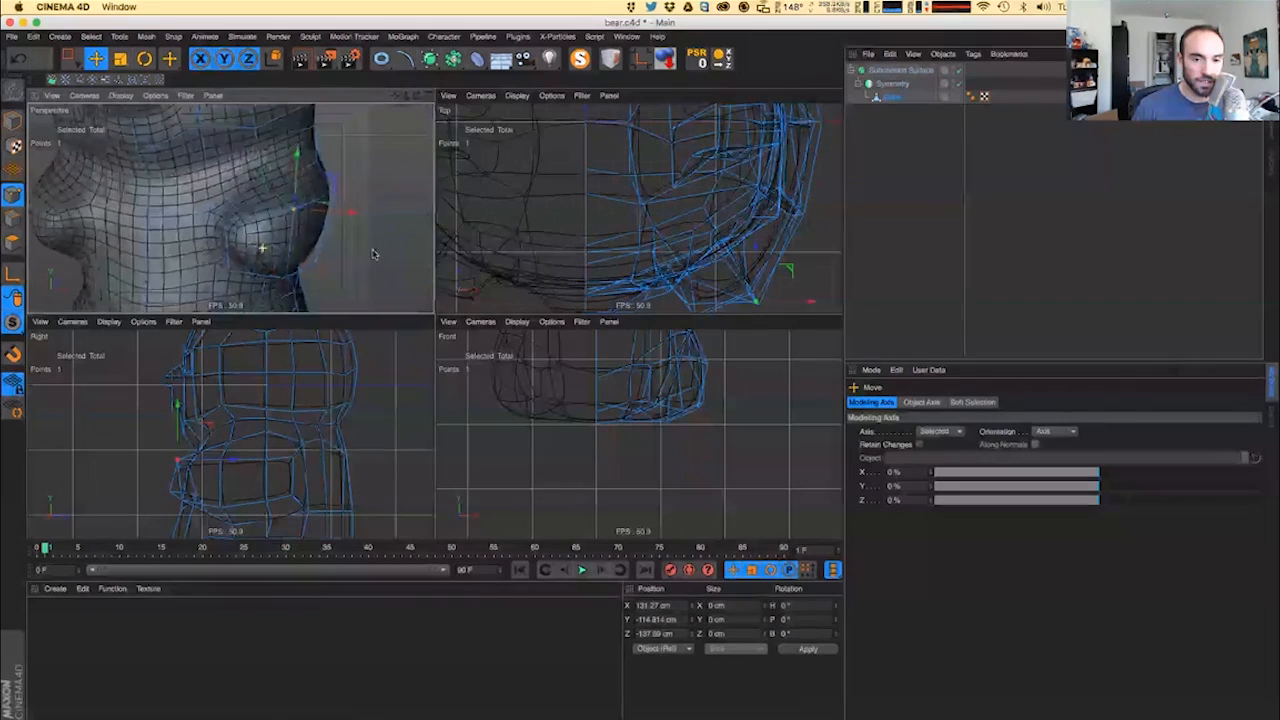
pyautogui.press('super+r')
pyautogui.keyDown('alt'); pyautogui.moveTo(274, 268); pyautogui.dragTo(356, 268); pyautogui.keyUp('alt')
pyautogui.press('super+r')
pyautogui.press('super+r')
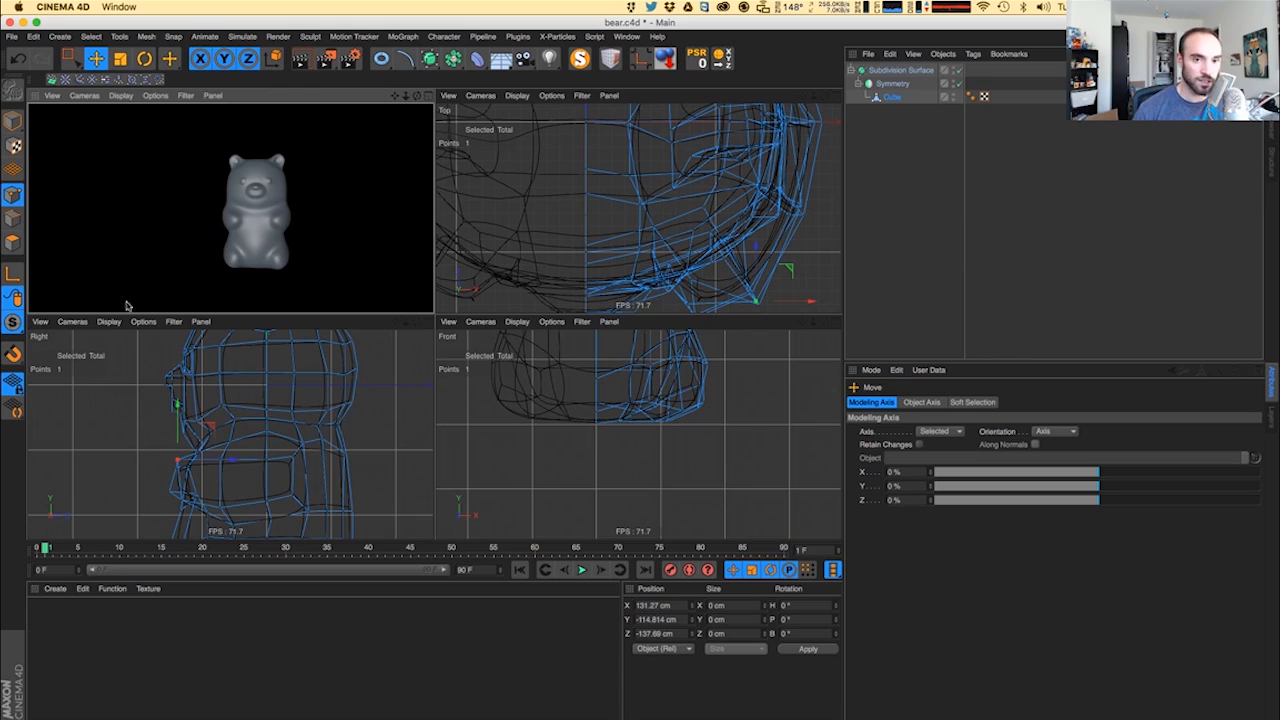
# - Select the cube's 34 head-top and ear points in the front view and raise them to about Y 150 cm
pyautogui.keyDown('alt'); pyautogui.moveTo(632, 434); pyautogui.dragTo(637, 488, button='middle'); pyautogui.keyUp('alt')
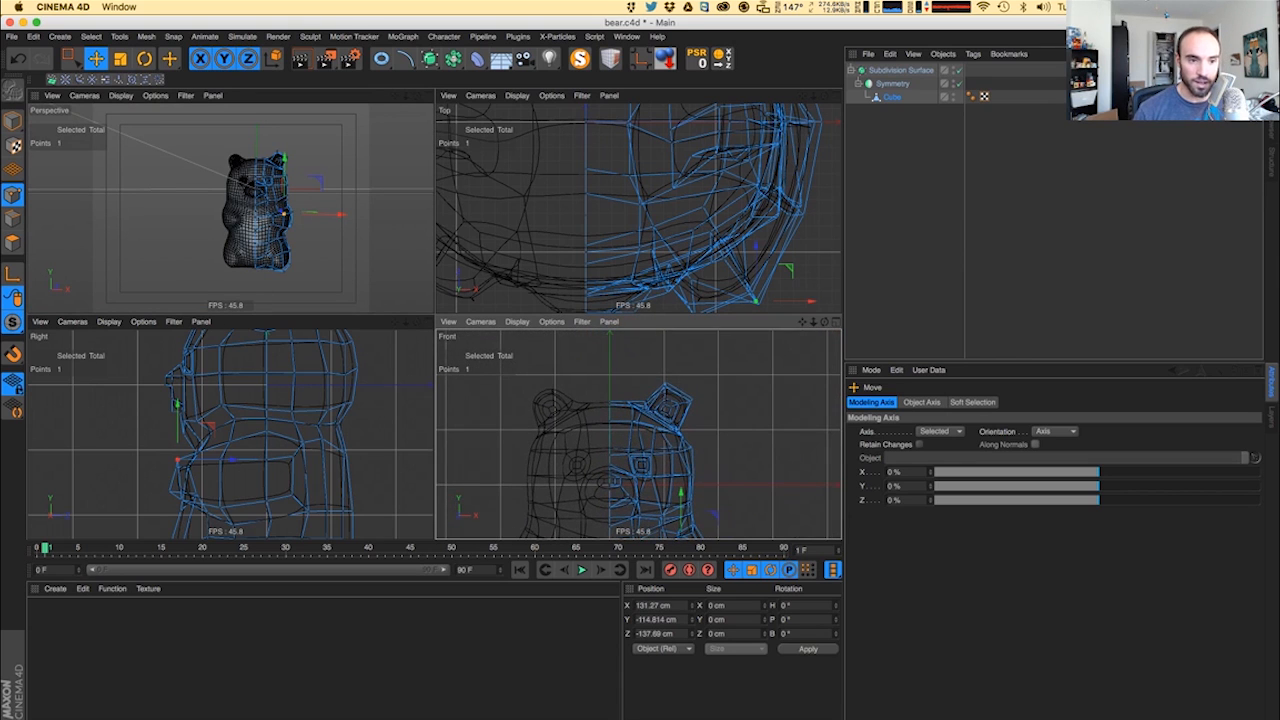
pyautogui.click(880, 98)
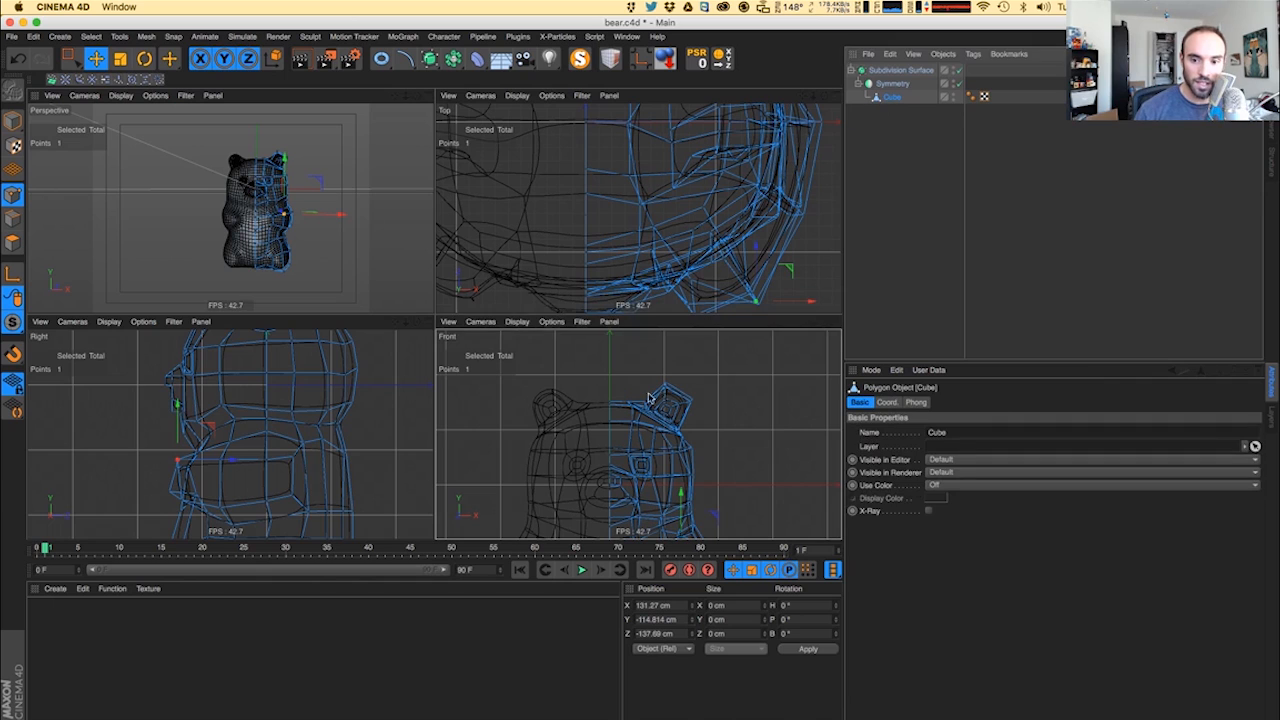
pyautogui.press('0')
pyautogui.moveTo(588, 388); pyautogui.dragTo(740, 455)
pyautogui.moveTo(652, 375); pyautogui.dragTo(655, 364)
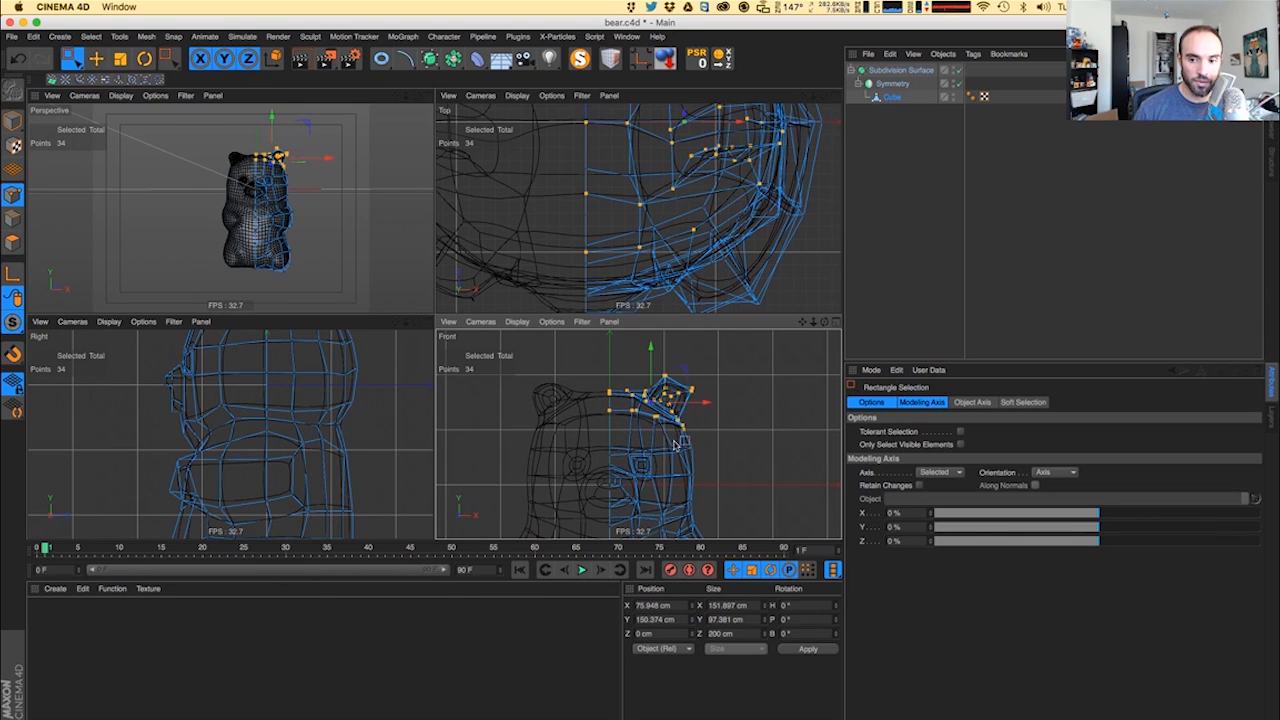
# - Adjust the head's side and top points to about X 108 cm, Y 66 cm and X 55 cm, Y 135 cm, and render the bear
pyautogui.click(676, 450)
pyautogui.scroll(3, 677, 449)
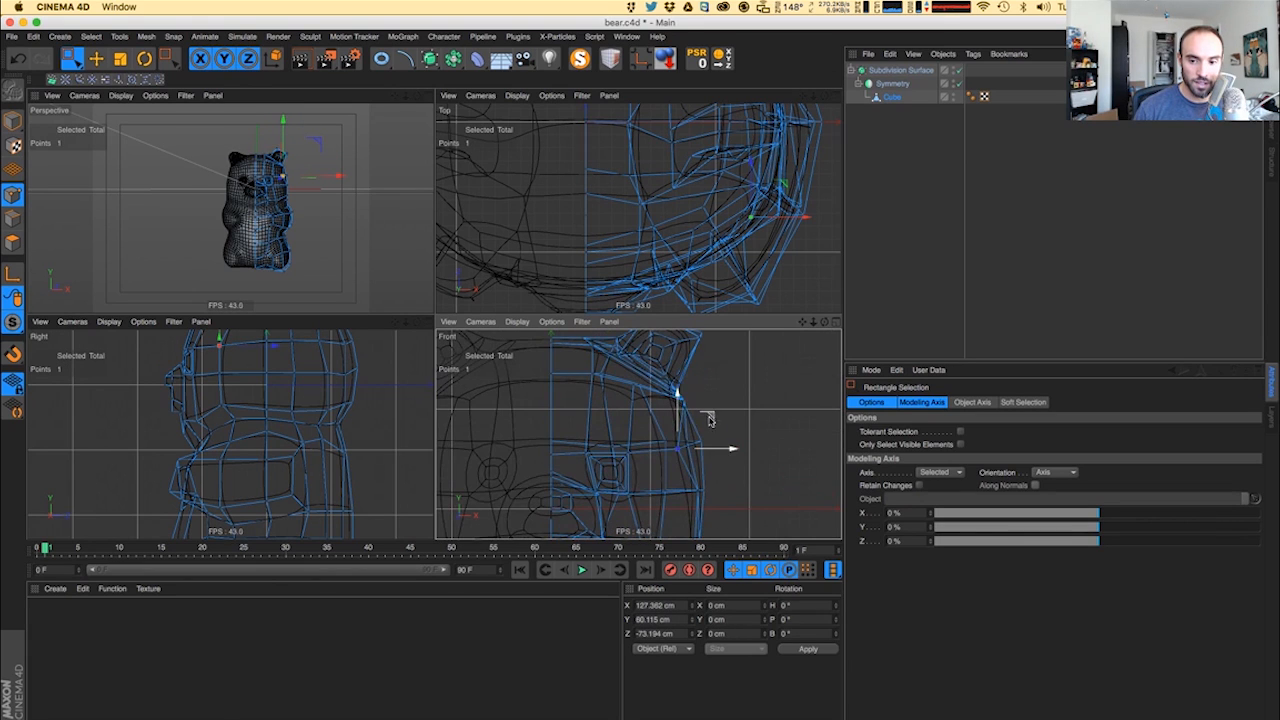
pyautogui.press('e')
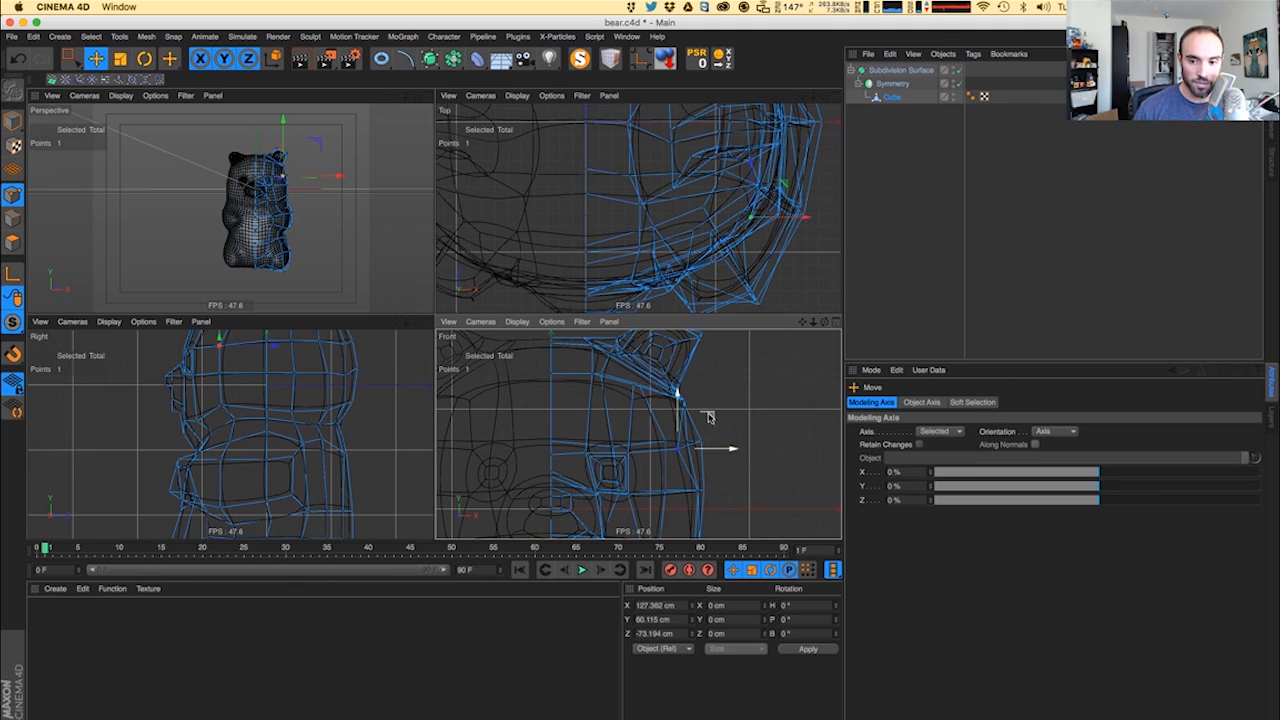
pyautogui.moveTo(710, 411); pyautogui.dragTo(704, 418)
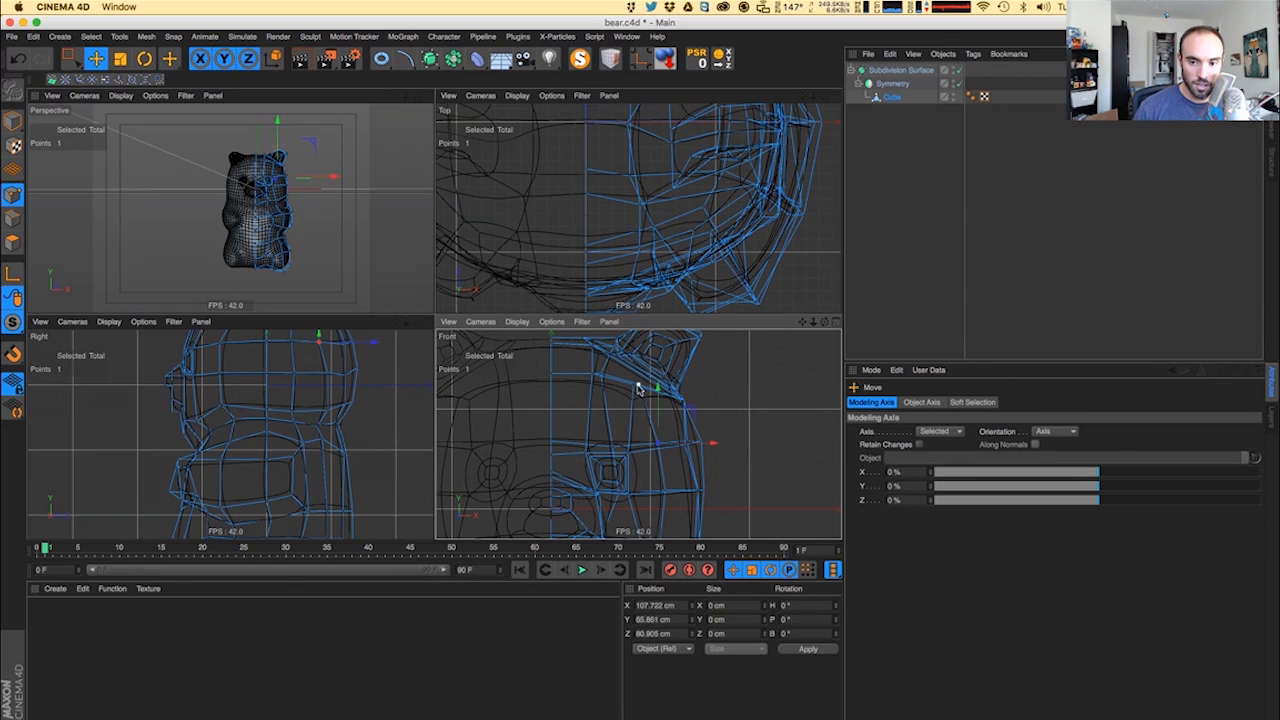
pyautogui.moveTo(638, 389)
pyautogui.mouseDown()
pyautogui.moveTo(625, 415)
pyautogui.moveTo(616, 398)
pyautogui.mouseUp()
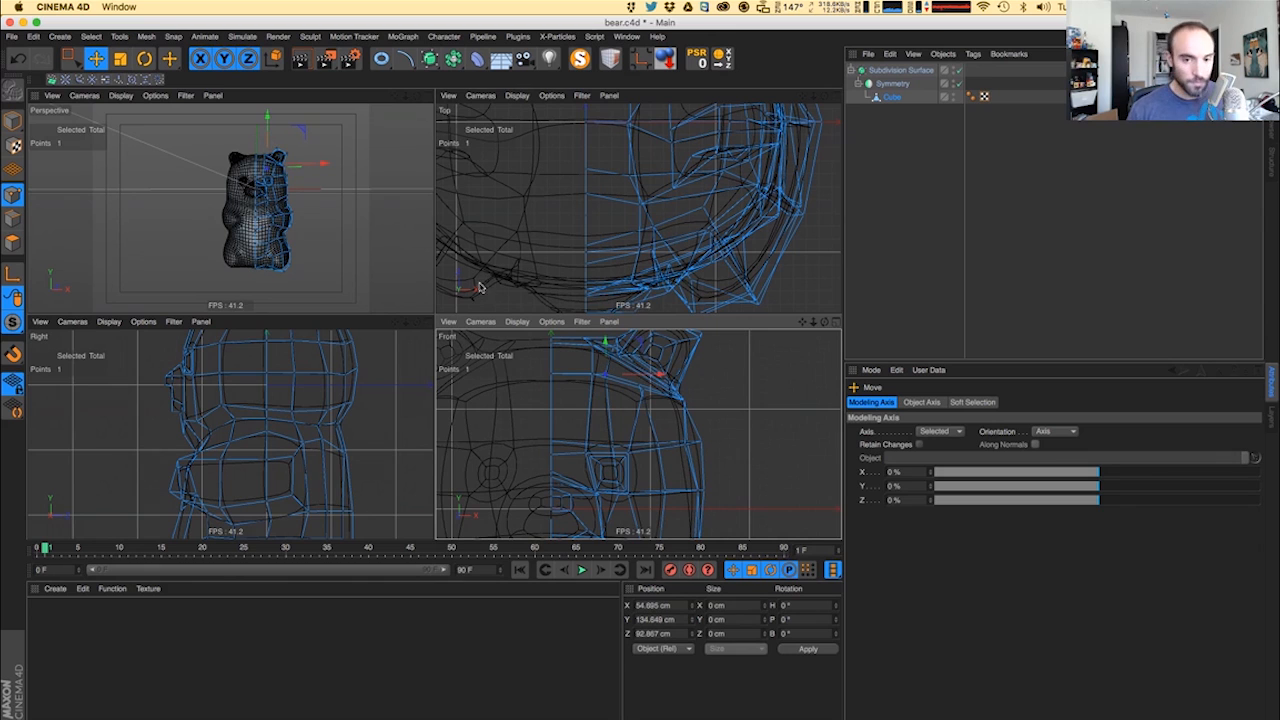
pyautogui.keyDown('alt'); pyautogui.moveTo(309, 213); pyautogui.dragTo(308, 251); pyautogui.keyUp('alt')
pyautogui.press('super+r')
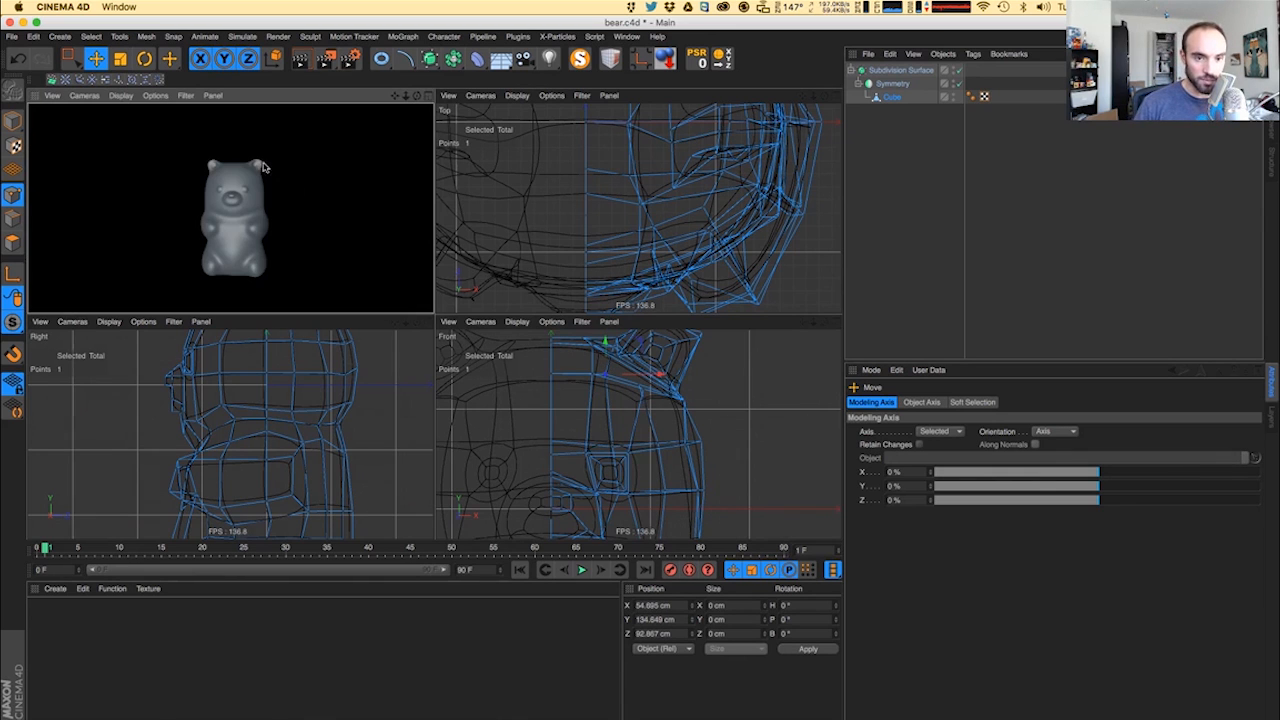
# - Select the ear's four upper points in the front view, raise them to about Y 195 cm, and render the ear
pyautogui.keyDown('alt'); pyautogui.moveTo(673, 428); pyautogui.dragTo(660, 495, button='middle'); pyautogui.keyUp('alt')
pyautogui.press('space')
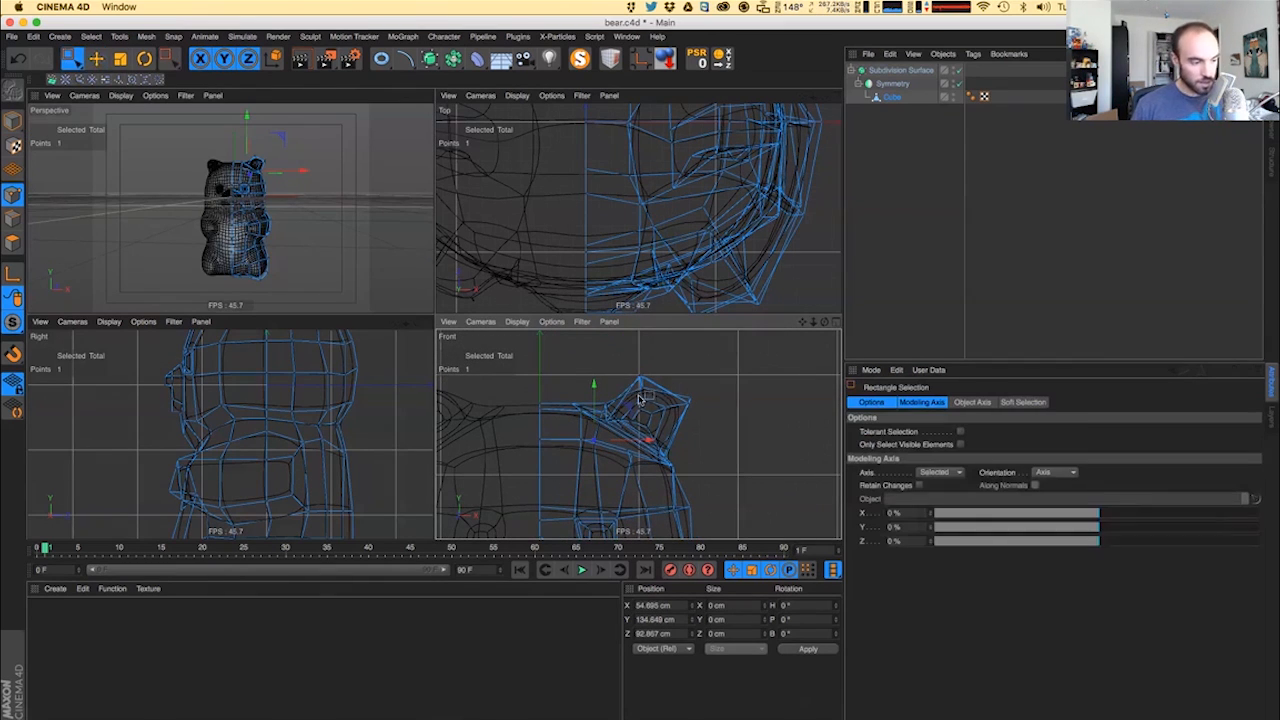
pyautogui.moveTo(616, 364); pyautogui.dragTo(718, 425)
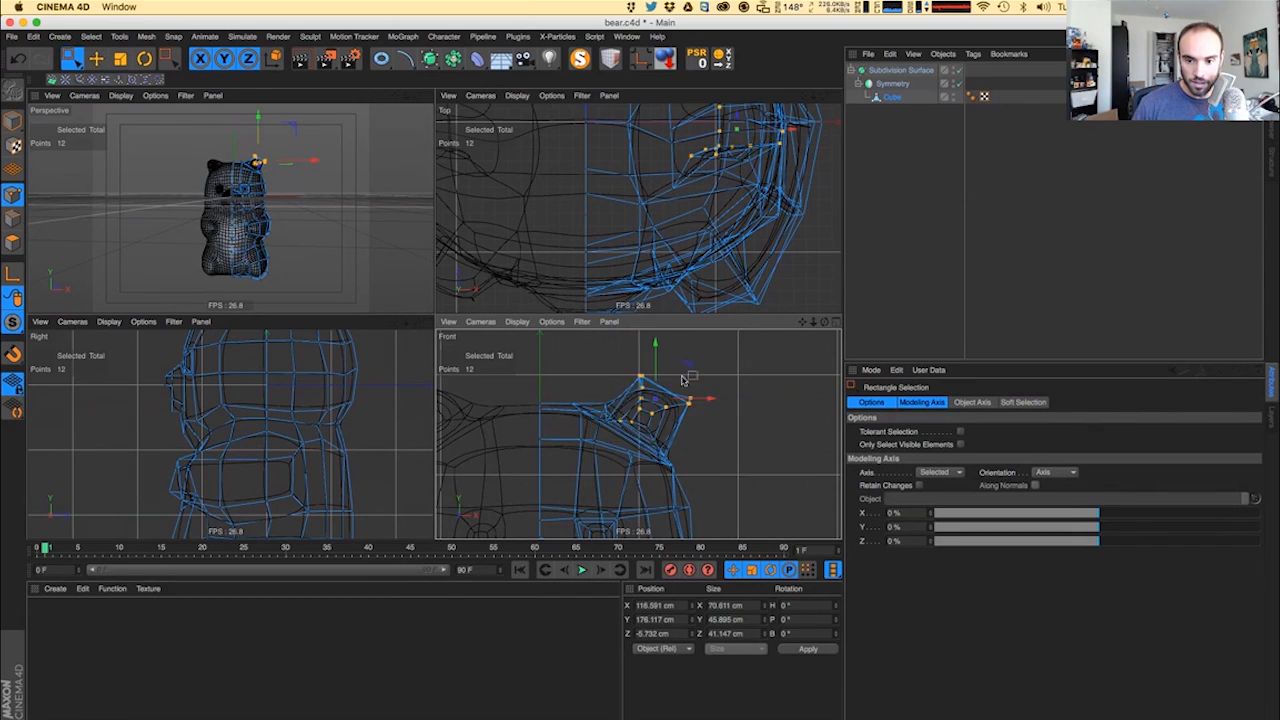
pyautogui.scroll(2, 708, 376)
pyautogui.moveTo(616, 347); pyautogui.dragTo(672, 422)
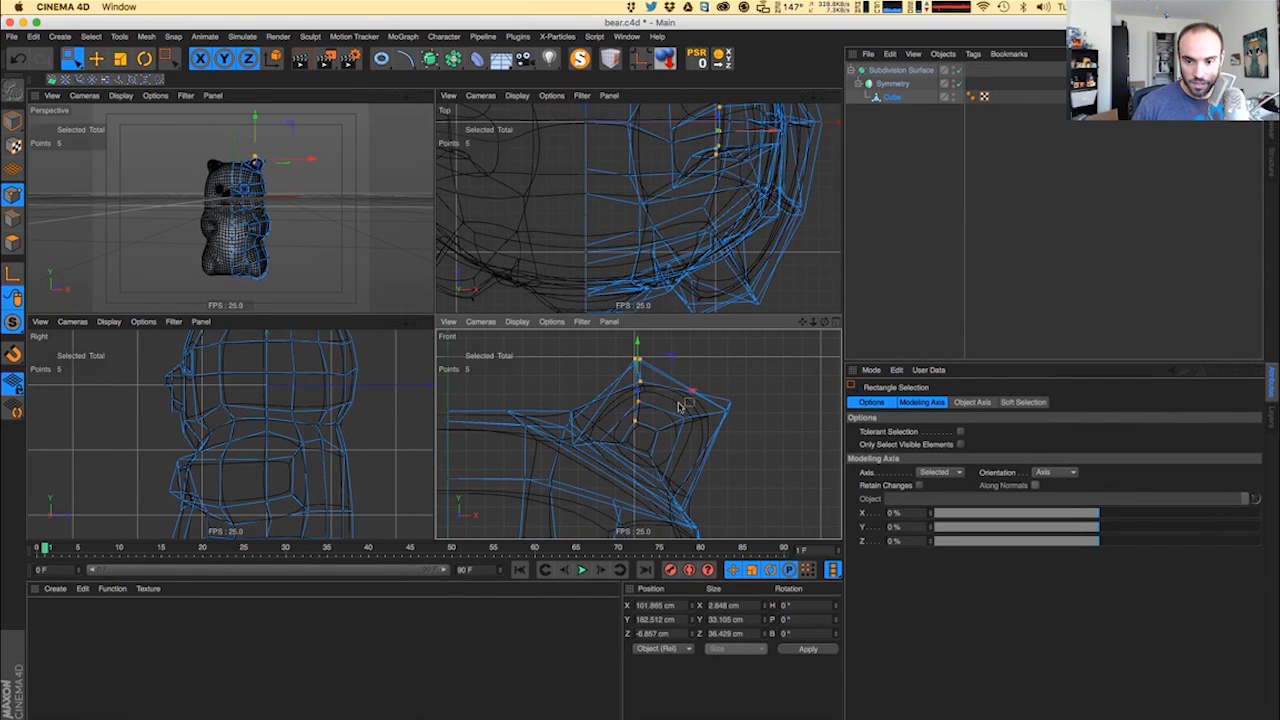
pyautogui.moveTo(608, 344); pyautogui.dragTo(671, 341)
pyautogui.press('e')
pyautogui.press('super+r')
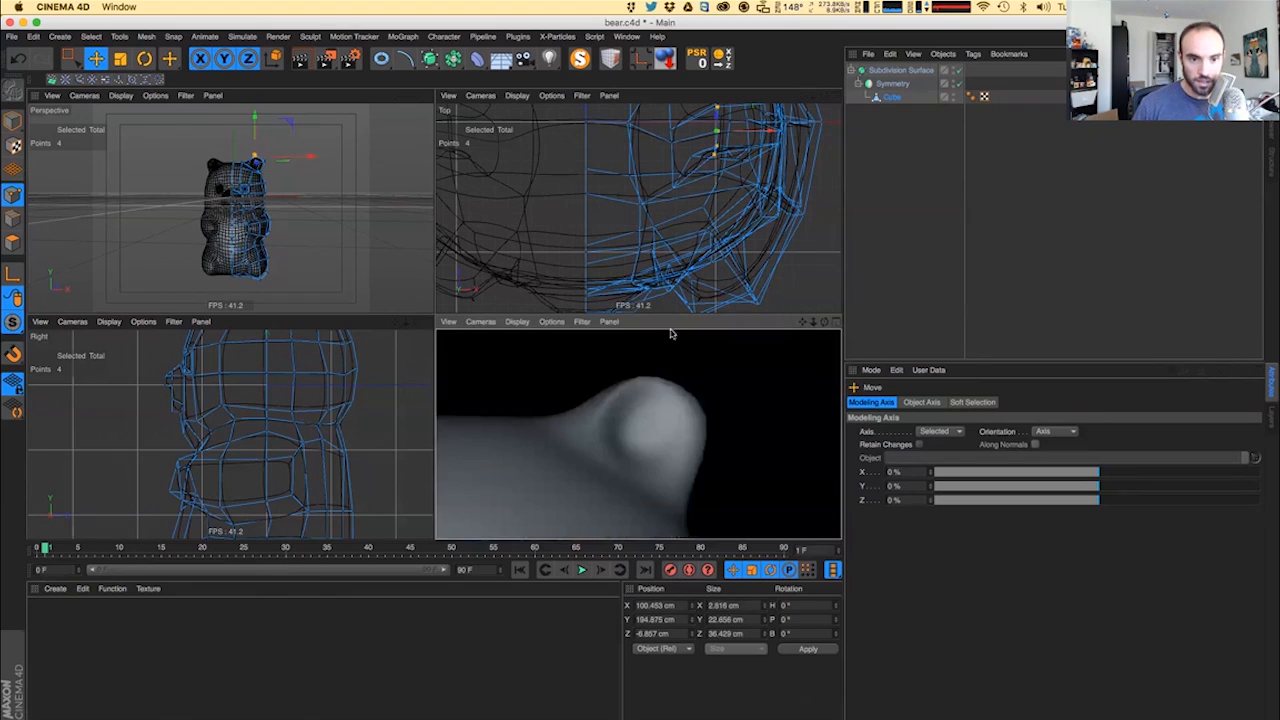
# - Render the whole bear in the perspective view and turn off its subdivision smoothing to expose the ear's polygon cage
pyautogui.keyDown('alt'); pyautogui.moveTo(248, 227); pyautogui.dragTo(252, 245); pyautogui.keyUp('alt')
pyautogui.press('super+r')
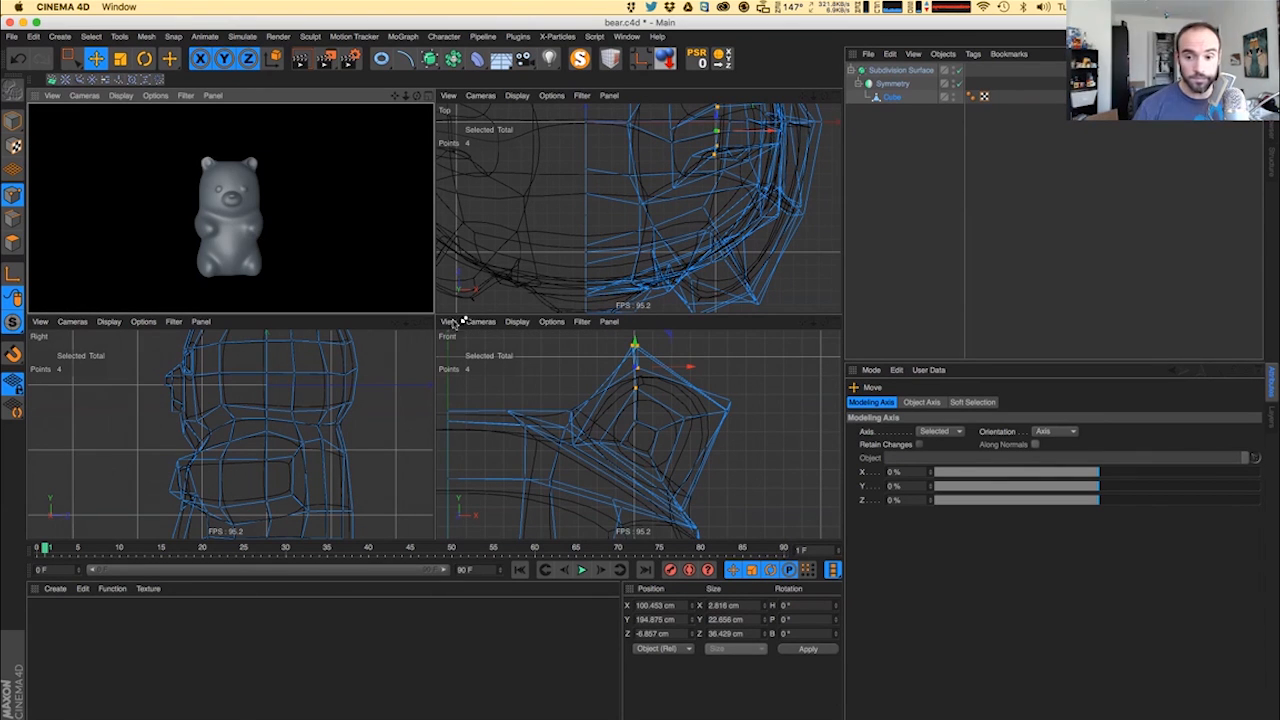
pyautogui.click(730, 401)
pyautogui.keyDown('alt'); pyautogui.moveTo(232, 154); pyautogui.dragTo(223, 149, button='right'); pyautogui.keyUp('alt')
pyautogui.keyDown('alt'); pyautogui.moveTo(299, 184); pyautogui.dragTo(260, 190, button='middle'); pyautogui.keyUp('alt')
pyautogui.press('q')
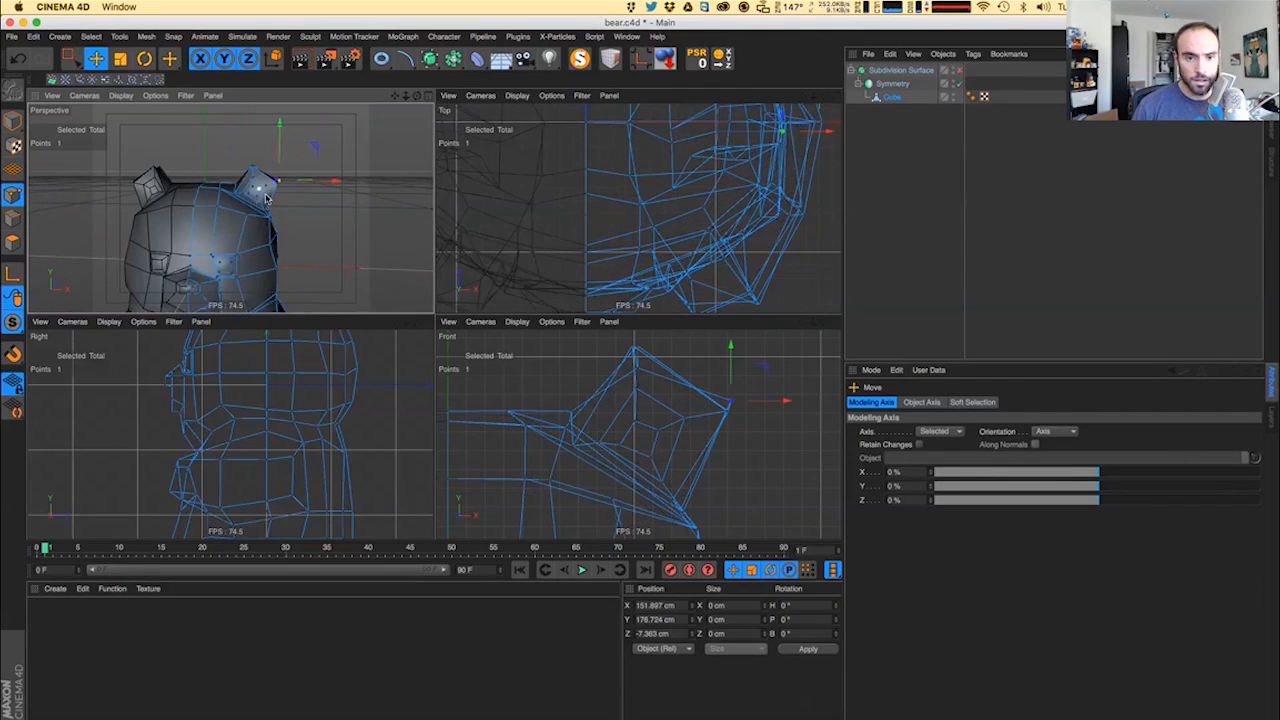
# - Raise the ear's top middle point about 21 cm to roughly Y 215 cm, checking the smoothed ear beforehand
pyautogui.keyDown('alt'); pyautogui.moveTo(258, 193); pyautogui.dragTo(212, 203); pyautogui.keyUp('alt')
pyautogui.keyDown('alt'); pyautogui.moveTo(260, 182); pyautogui.dragTo(308, 165, button='right'); pyautogui.keyUp('alt')
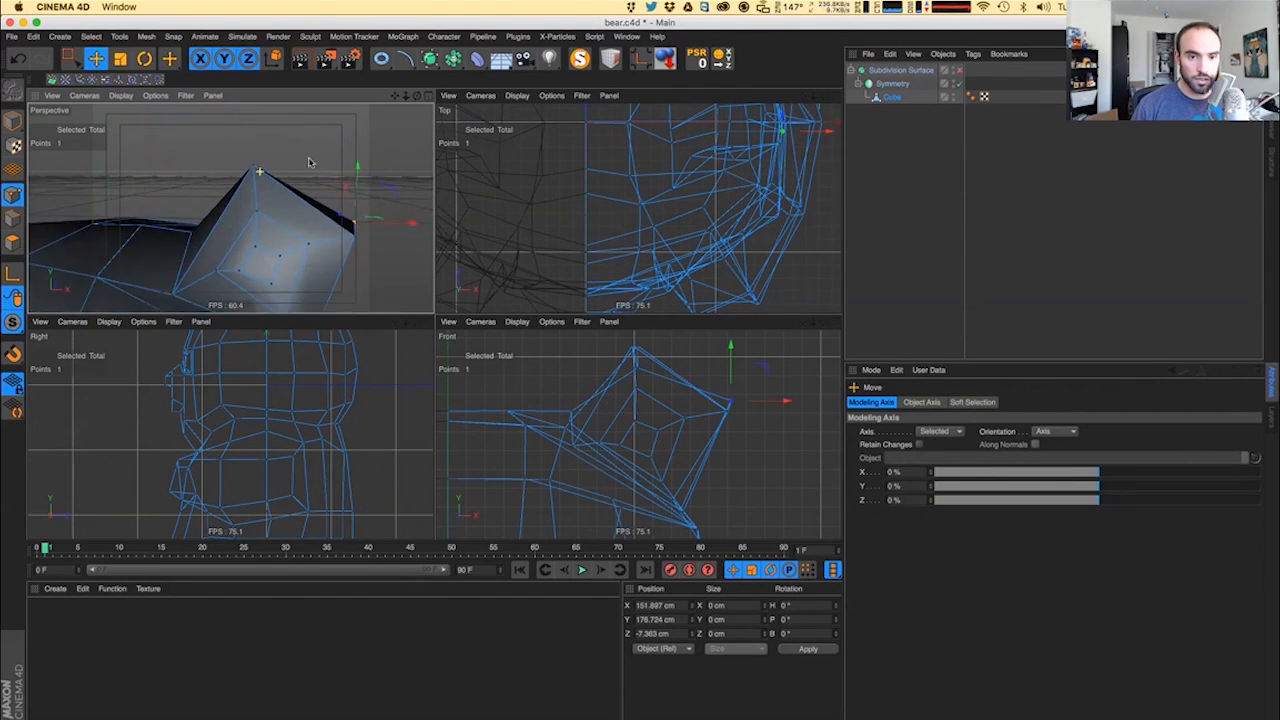
pyautogui.keyDown('alt'); pyautogui.moveTo(238, 184); pyautogui.dragTo(269, 219); pyautogui.keyUp('alt')
pyautogui.click(246, 167)
pyautogui.click(218, 131)
pyautogui.press('q')
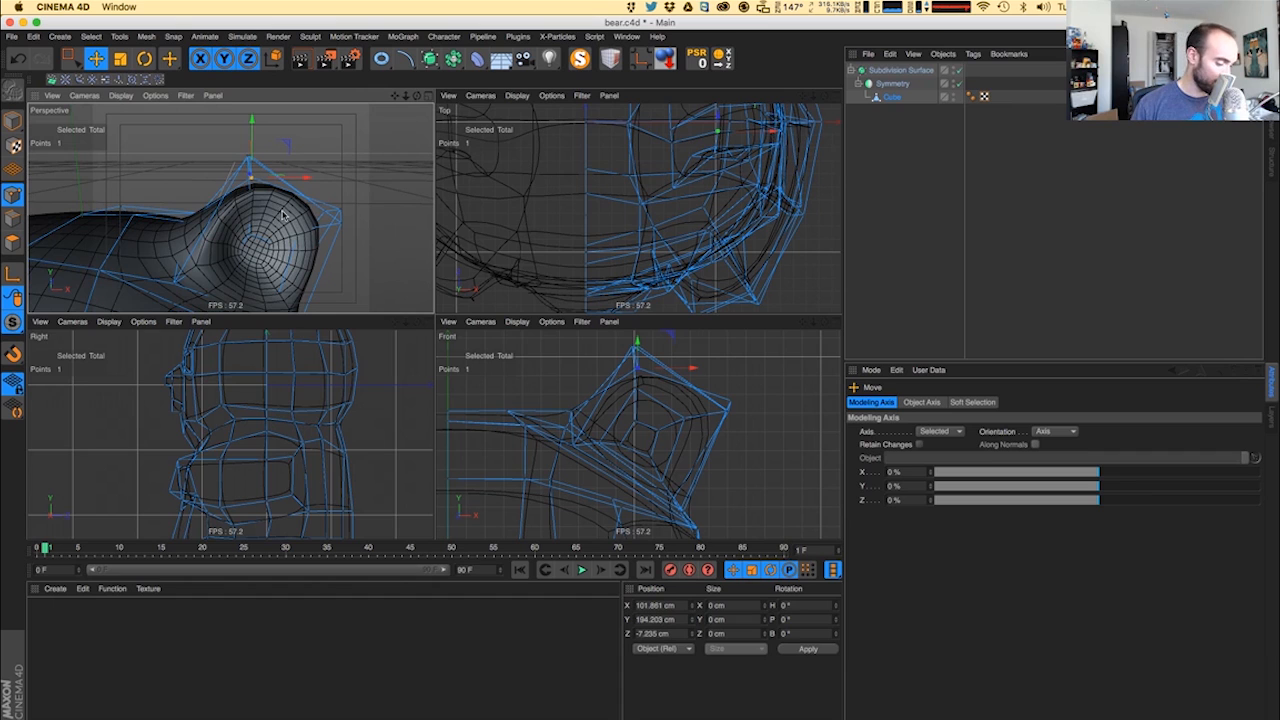
pyautogui.press('q')
pyautogui.keyDown('alt'); pyautogui.moveTo(247, 195); pyautogui.dragTo(212, 210); pyautogui.keyUp('alt')
pyautogui.moveTo(208, 143); pyautogui.dragTo(200, 97)
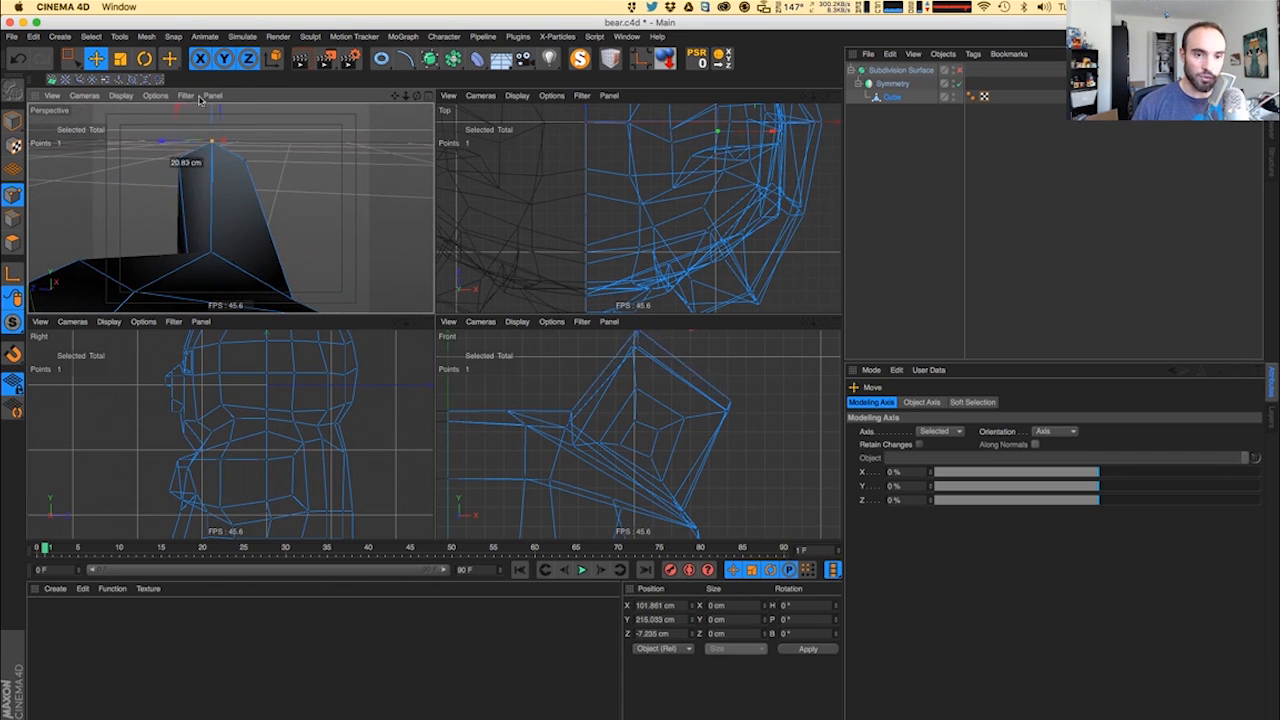
# - Pull the middle point on the ear's outer side slightly outward to round the rim
pyautogui.keyDown('alt'); pyautogui.moveTo(220, 148); pyautogui.dragTo(65, 190); pyautogui.keyUp('alt')
pyautogui.keyDown('alt'); pyautogui.moveTo(122, 203); pyautogui.dragTo(188, 200); pyautogui.keyUp('alt')
pyautogui.keyDown('alt'); pyautogui.moveTo(188, 200); pyautogui.dragTo(317, 230); pyautogui.keyUp('alt')
pyautogui.moveTo(268, 193); pyautogui.dragTo(278, 196)
pyautogui.keyDown('alt'); pyautogui.moveTo(209, 240); pyautogui.dragTo(199, 216); pyautogui.keyUp('alt')
pyautogui.click(142, 242)
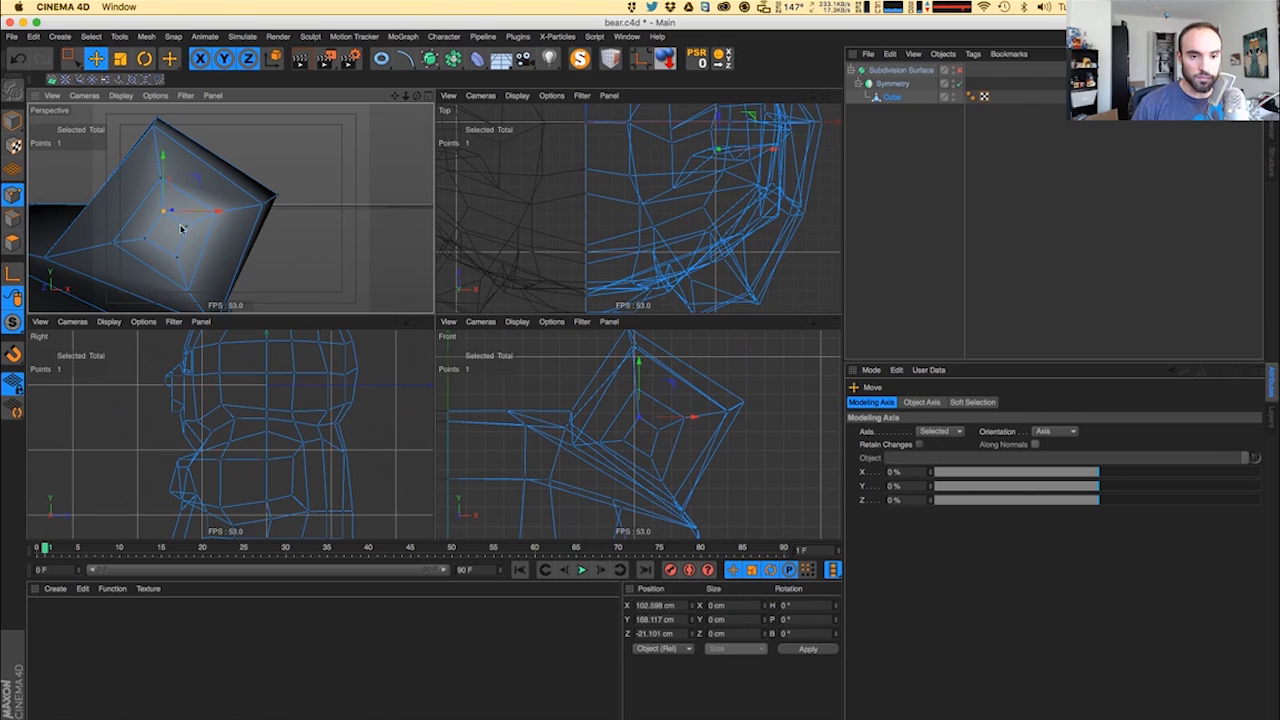
# - Pull the middle points on the ear's inner side and base outward to continue rounding the rim
pyautogui.keyDown('alt'); pyautogui.moveTo(170, 263); pyautogui.dragTo(172, 228); pyautogui.keyUp('alt')
pyautogui.moveTo(114, 218); pyautogui.dragTo(87, 208)
pyautogui.keyDown('alt'); pyautogui.moveTo(87, 208); pyautogui.dragTo(111, 185); pyautogui.keyUp('alt')
pyautogui.click(149, 211)
pyautogui.keyDown('alt'); pyautogui.moveTo(186, 200); pyautogui.dragTo(184, 230); pyautogui.keyUp('alt')
pyautogui.click(155, 212)
pyautogui.keyDown('alt'); pyautogui.moveTo(184, 230); pyautogui.dragTo(229, 222); pyautogui.keyUp('alt')
pyautogui.click(229, 198)
pyautogui.moveTo(229, 222); pyautogui.dragTo(226, 239)
# - Adjust the cube's points on the upper back of the head below the ear to even out the mesh
pyautogui.keyDown('alt'); pyautogui.moveTo(226, 239); pyautogui.dragTo(243, 175); pyautogui.keyUp('alt')
pyautogui.click(292, 171)
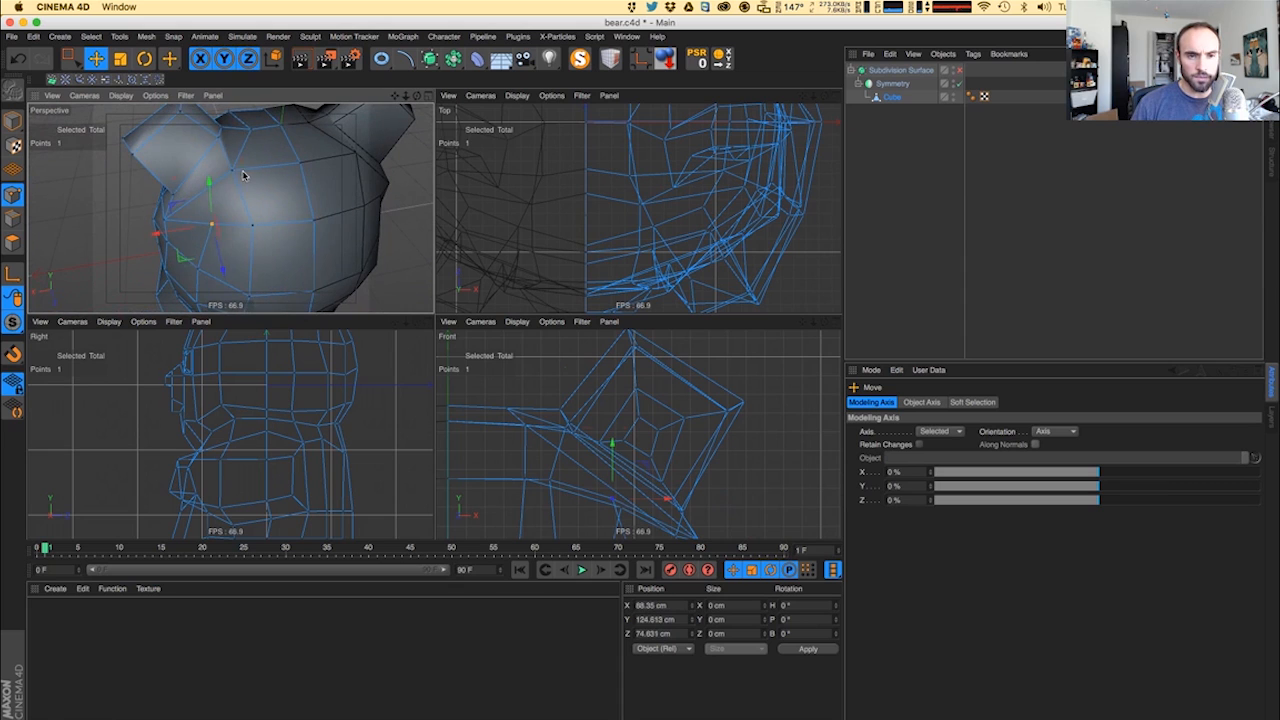
pyautogui.moveTo(165, 220)
pyautogui.mouseDown()
pyautogui.moveTo(183, 221)
pyautogui.moveTo(172, 236)
pyautogui.mouseUp()
pyautogui.moveTo(187, 185); pyautogui.dragTo(249, 179)
pyautogui.click(250, 191)
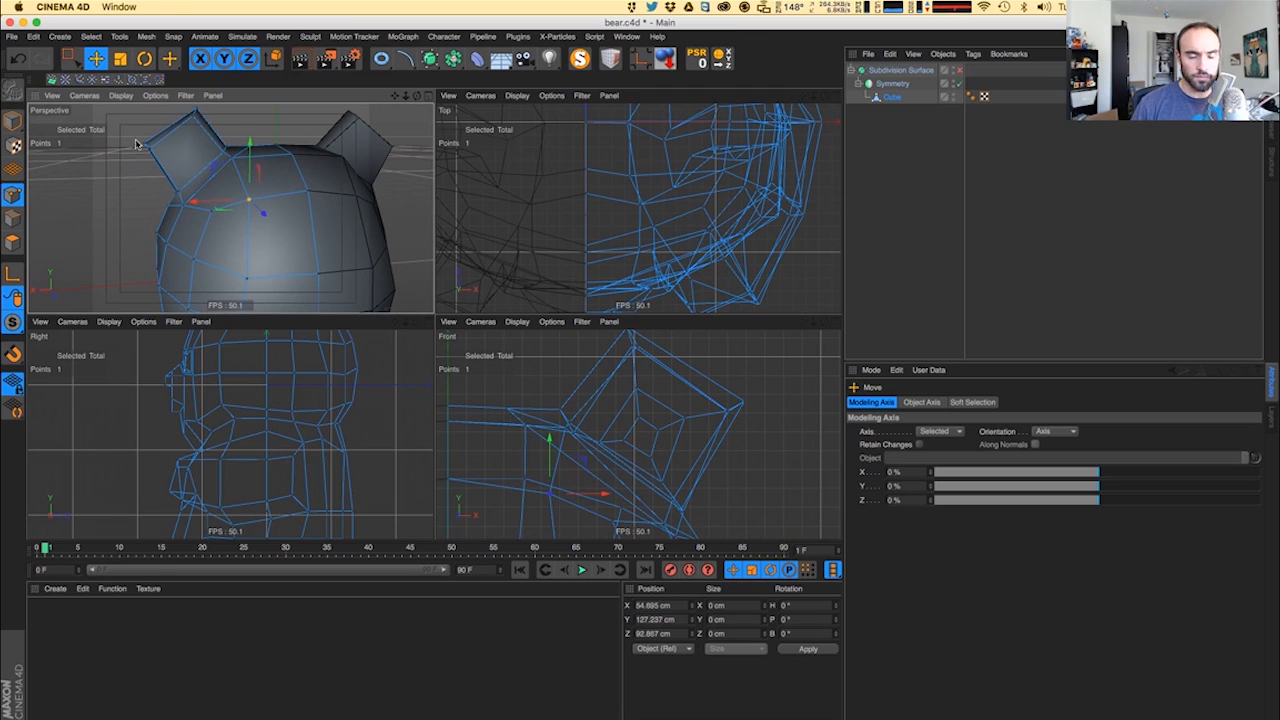
# - Adjust the points around the bear's eye on the front of the face to even out the socket
pyautogui.keyDown('alt'); pyautogui.moveTo(214, 248); pyautogui.dragTo(449, 234); pyautogui.keyUp('alt')
pyautogui.keyDown('alt'); pyautogui.moveTo(449, 234); pyautogui.dragTo(194, 251, button='right'); pyautogui.keyUp('alt')
pyautogui.keyDown('alt'); pyautogui.moveTo(230, 208); pyautogui.dragTo(288, 228); pyautogui.keyUp('alt')
pyautogui.click(264, 222)
pyautogui.moveTo(288, 228)
pyautogui.mouseDown()
pyautogui.moveTo(260, 242)
pyautogui.moveTo(310, 237)
pyautogui.moveTo(269, 228)
pyautogui.mouseUp()
pyautogui.keyDown('alt'); pyautogui.moveTo(242, 232); pyautogui.dragTo(264, 258); pyautogui.keyUp('alt')
pyautogui.keyDown('alt'); pyautogui.moveTo(244, 262); pyautogui.dragTo(277, 264, button='right'); pyautogui.keyUp('alt')
pyautogui.click(234, 273)
pyautogui.keyDown('alt'); pyautogui.moveTo(180, 283); pyautogui.dragTo(116, 309); pyautogui.keyUp('alt')
pyautogui.moveTo(277, 248); pyautogui.dragTo(260, 237)
pyautogui.moveTo(252, 261); pyautogui.dragTo(250, 261)
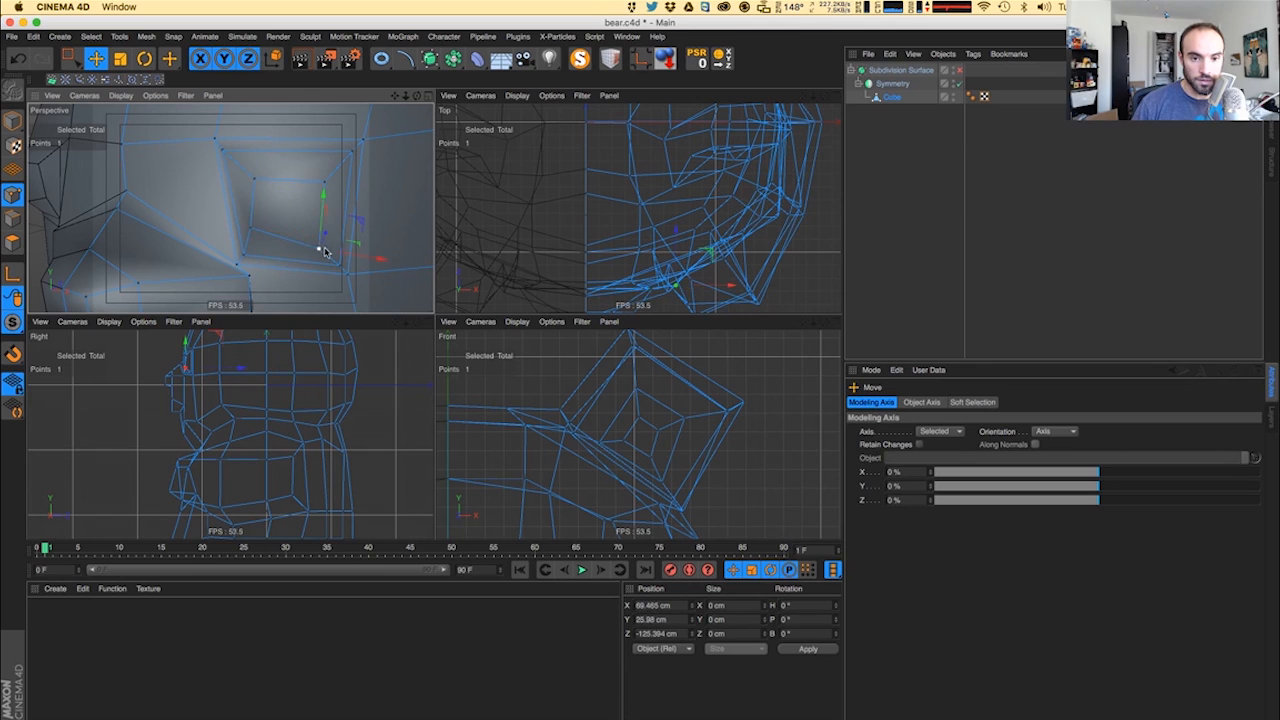
# - Select the two points at the eye's inner lower corner and shift them about 4 cm toward the nose
pyautogui.moveTo(267, 249); pyautogui.dragTo(291, 231)
pyautogui.keyDown('shift'); pyautogui.click(232, 270); pyautogui.keyUp('shift')
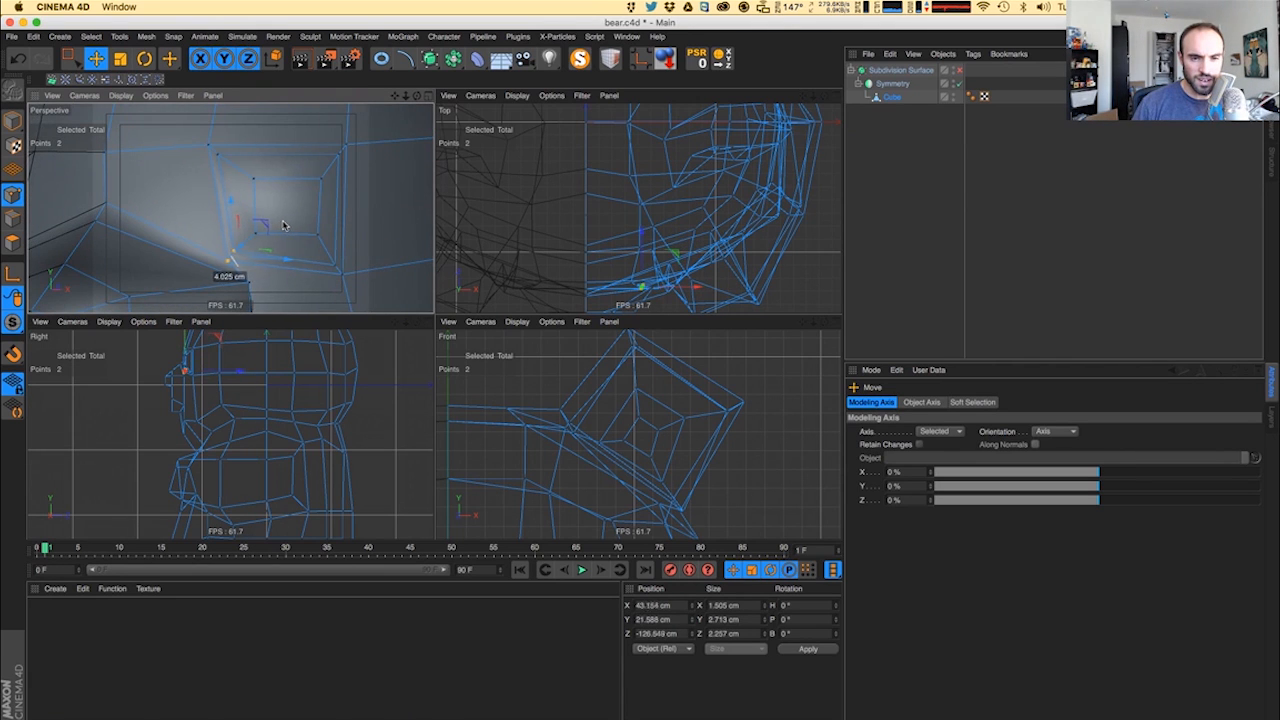
pyautogui.click(221, 254)
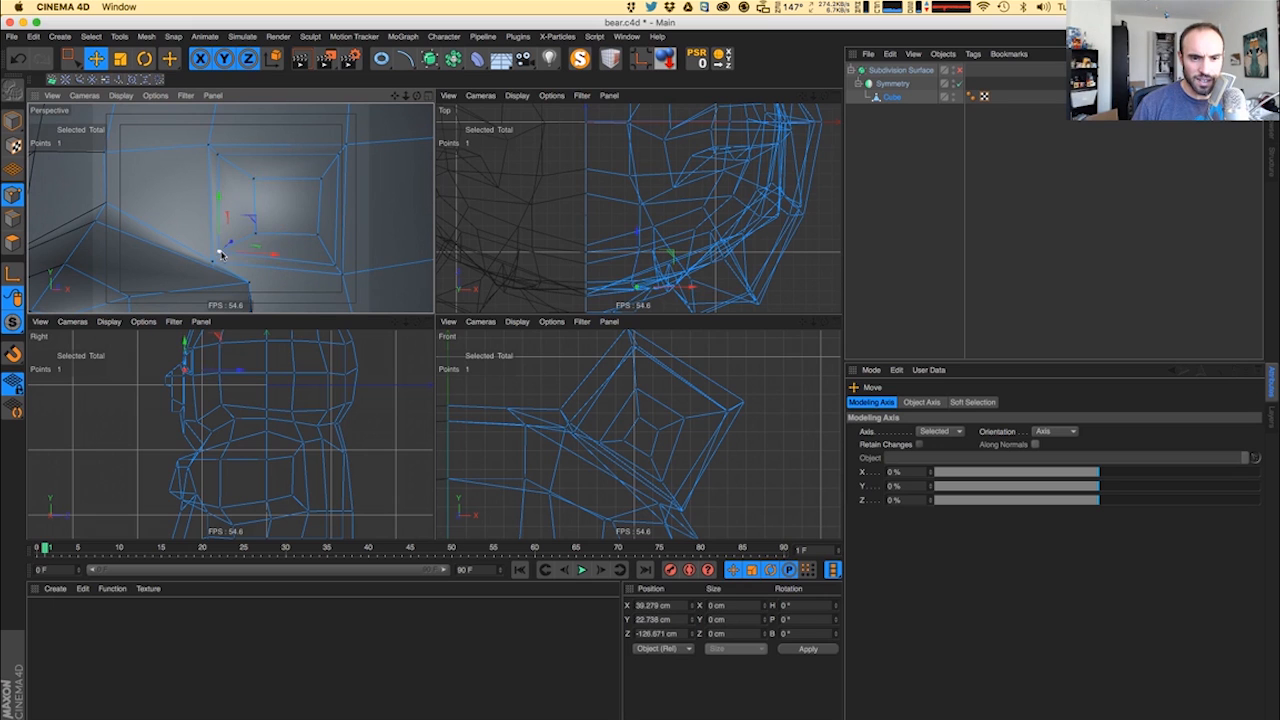
# - Examine the muzzle's lower side point and the back point selected with it across the perspective, top and right views
pyautogui.keyDown('alt'); pyautogui.moveTo(241, 263); pyautogui.dragTo(283, 253); pyautogui.keyUp('alt')
pyautogui.click(277, 267)
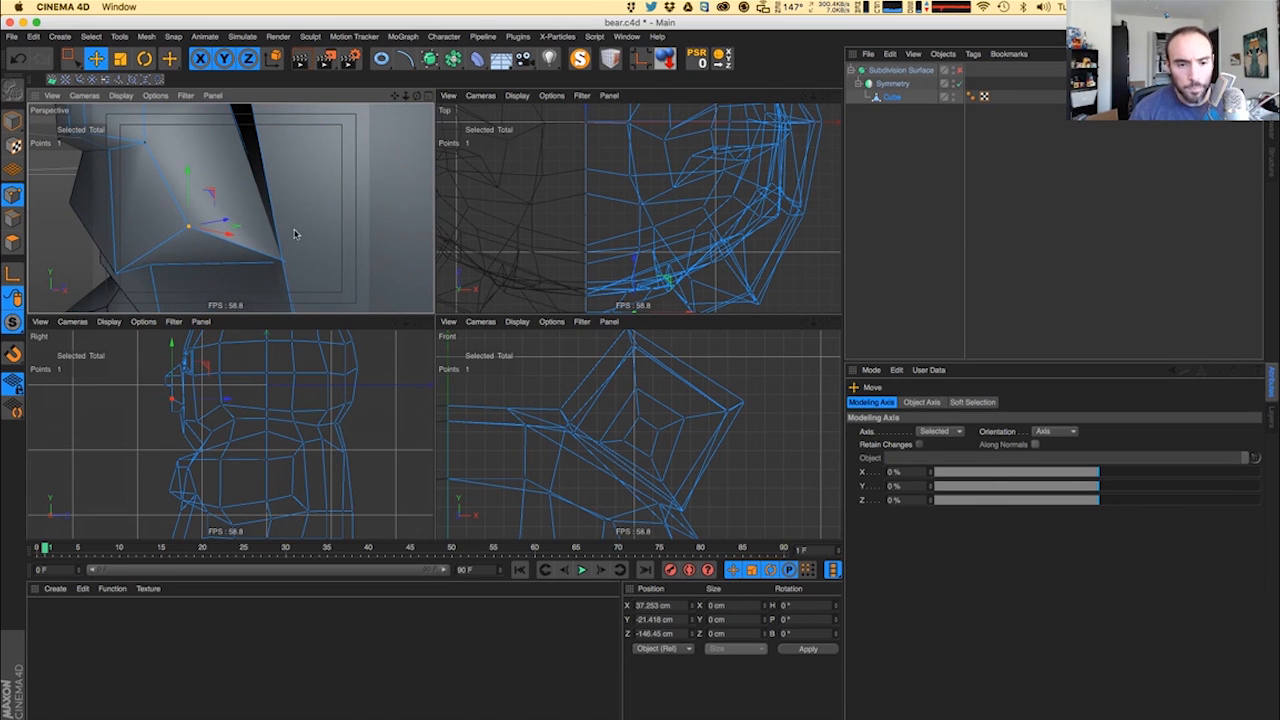
pyautogui.keyDown('alt'); pyautogui.moveTo(196, 172); pyautogui.dragTo(294, 273); pyautogui.keyUp('alt')
pyautogui.press('space')
pyautogui.press('space')
pyautogui.keyDown('alt'); pyautogui.moveTo(728, 186); pyautogui.dragTo(668, 210, button='right'); pyautogui.keyUp('alt')
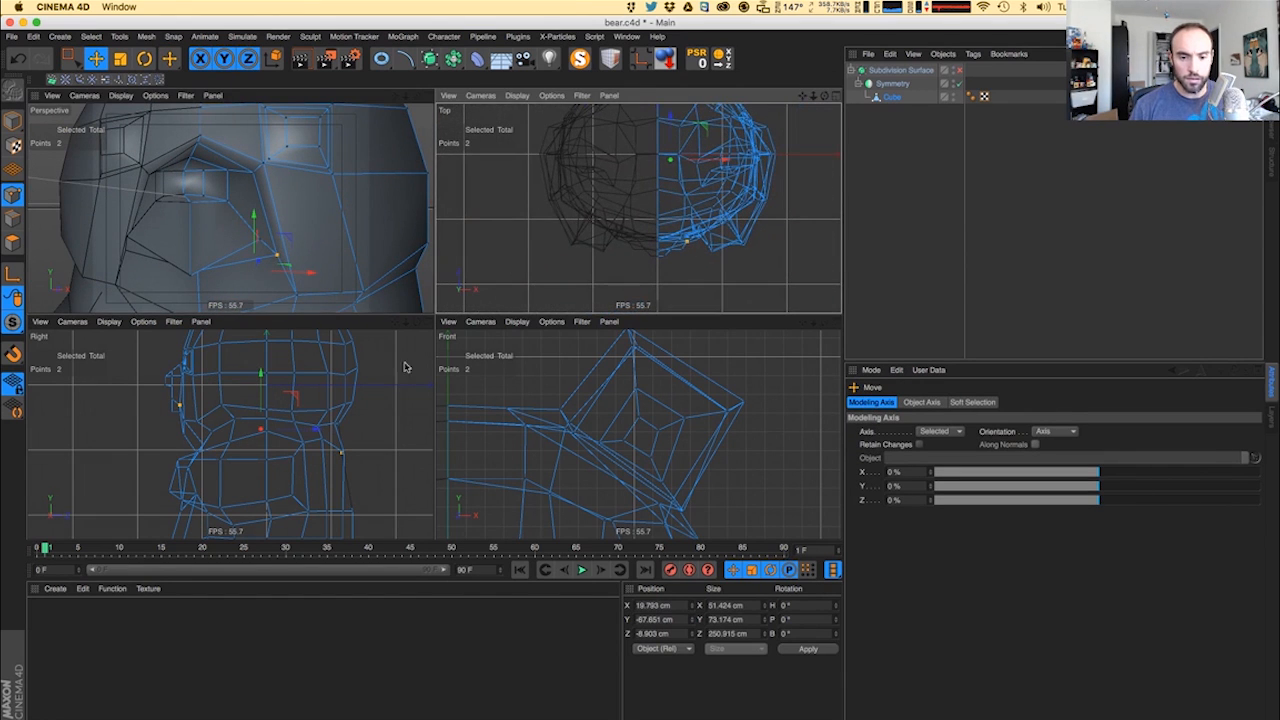
pyautogui.press('0')
pyautogui.moveTo(362, 433); pyautogui.dragTo(341, 484)
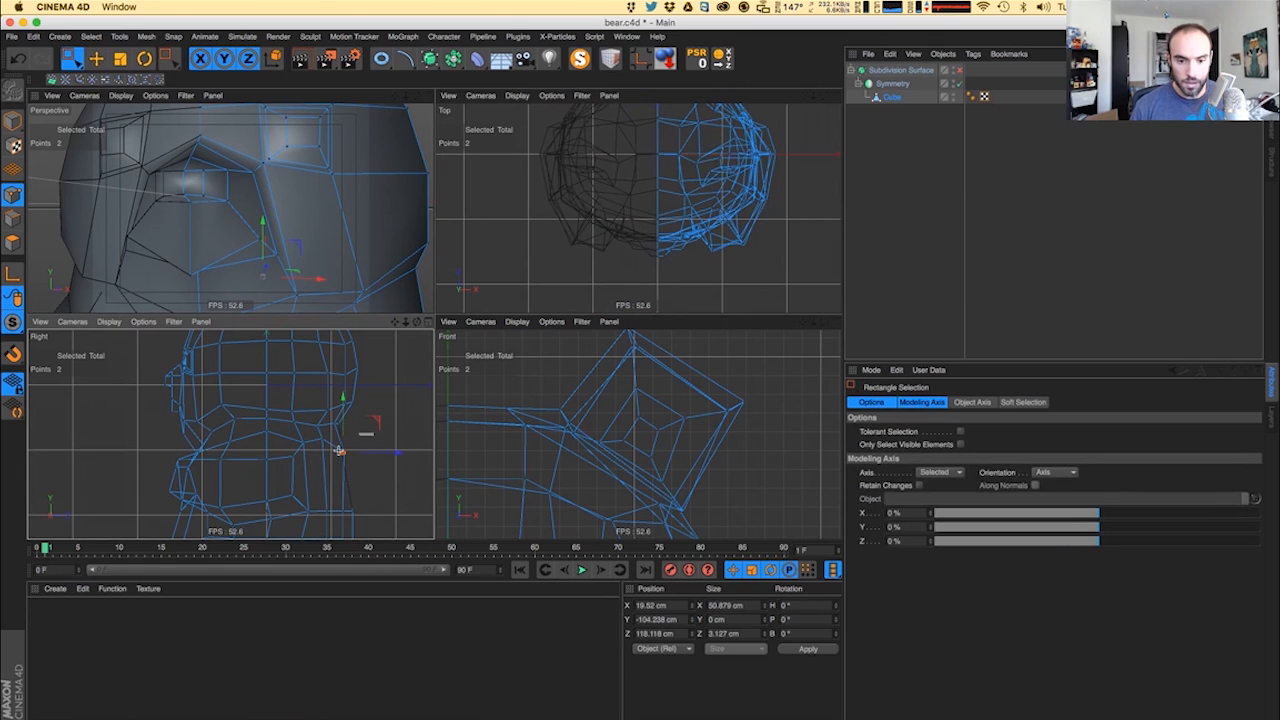
pyautogui.hotkey('ctrl', 'z')
pyautogui.moveTo(376, 445); pyautogui.dragTo(321, 497)
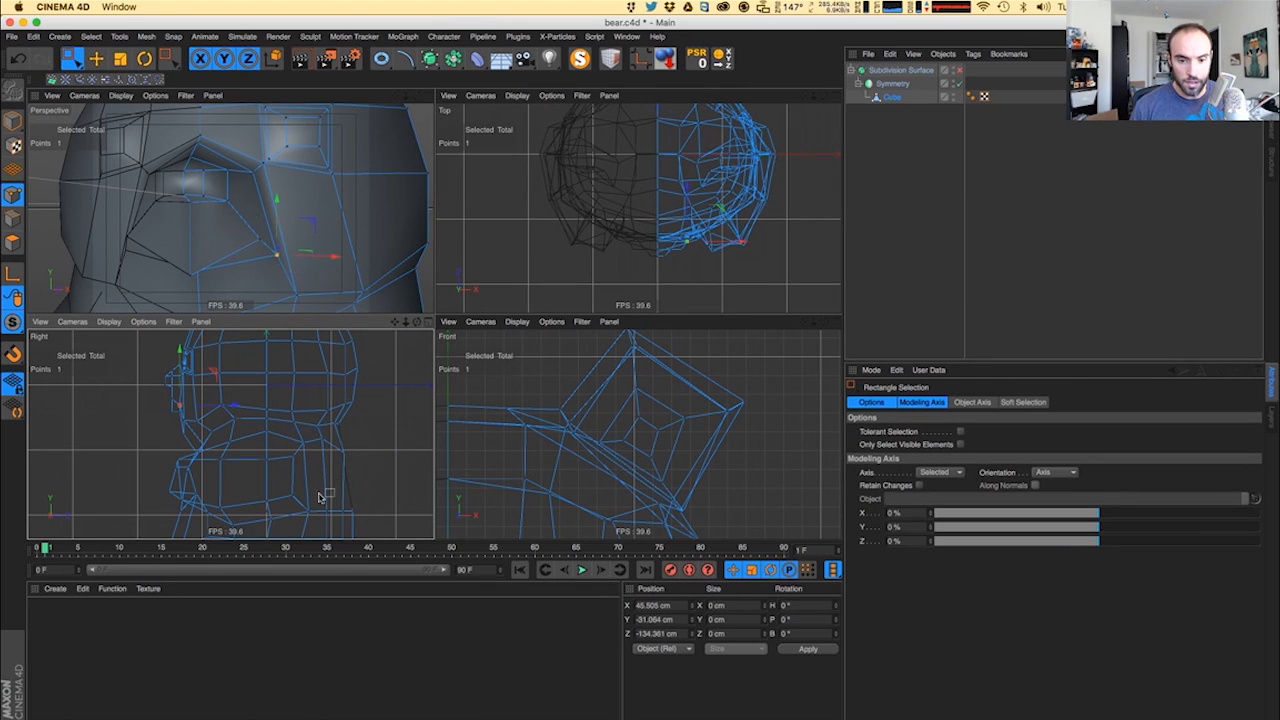
# - Select the misaligned centre-line point on the bear's back and set its X position to 0 cm
pyautogui.keyDown('alt'); pyautogui.moveTo(300, 215); pyautogui.dragTo(228, 197); pyautogui.keyUp('alt')
pyautogui.keyDown('alt'); pyautogui.moveTo(228, 197); pyautogui.dragTo(161, 243, button='right'); pyautogui.keyUp('alt')
pyautogui.keyDown('alt'); pyautogui.moveTo(161, 243); pyautogui.dragTo(225, 212); pyautogui.keyUp('alt')
pyautogui.keyDown('alt'); pyautogui.moveTo(225, 212); pyautogui.dragTo(314, 200, button='right'); pyautogui.keyUp('alt')
pyautogui.keyDown('alt'); pyautogui.moveTo(314, 200); pyautogui.dragTo(211, 217); pyautogui.keyUp('alt')
pyautogui.click(228, 212)
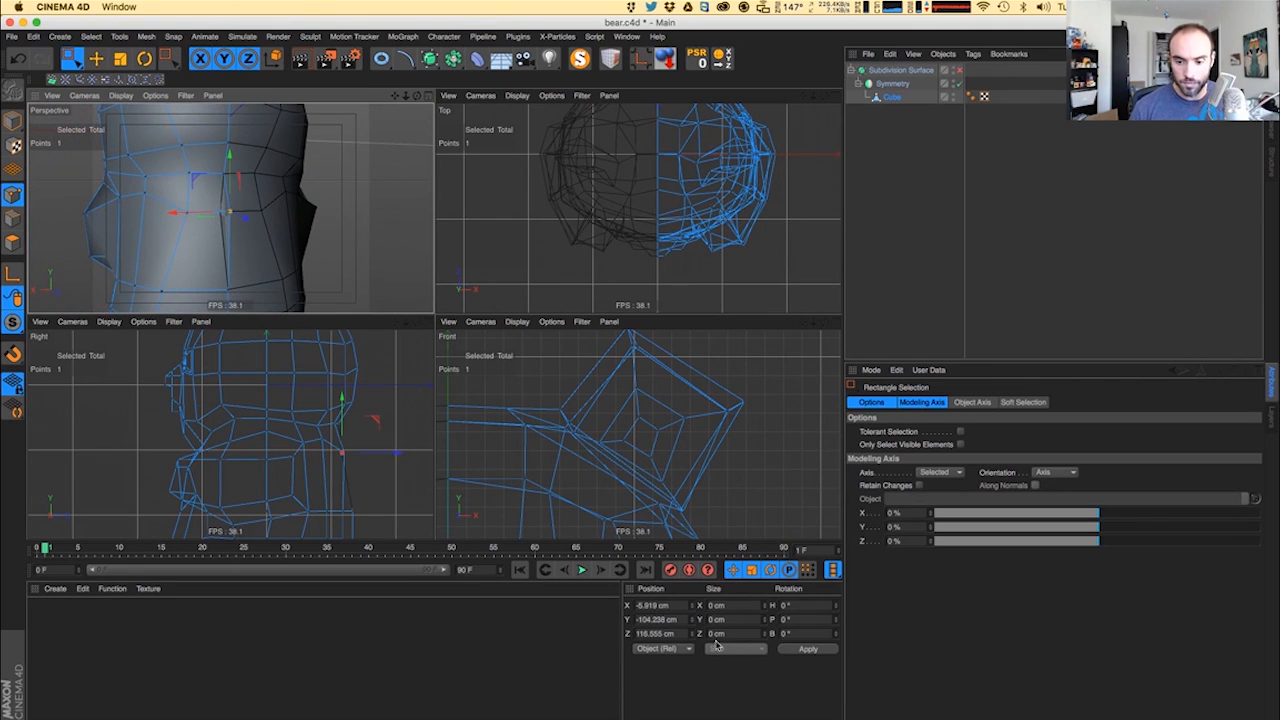
pyautogui.moveTo(668, 608); pyautogui.dragTo(190, 658)
pyautogui.press('super+Tab')
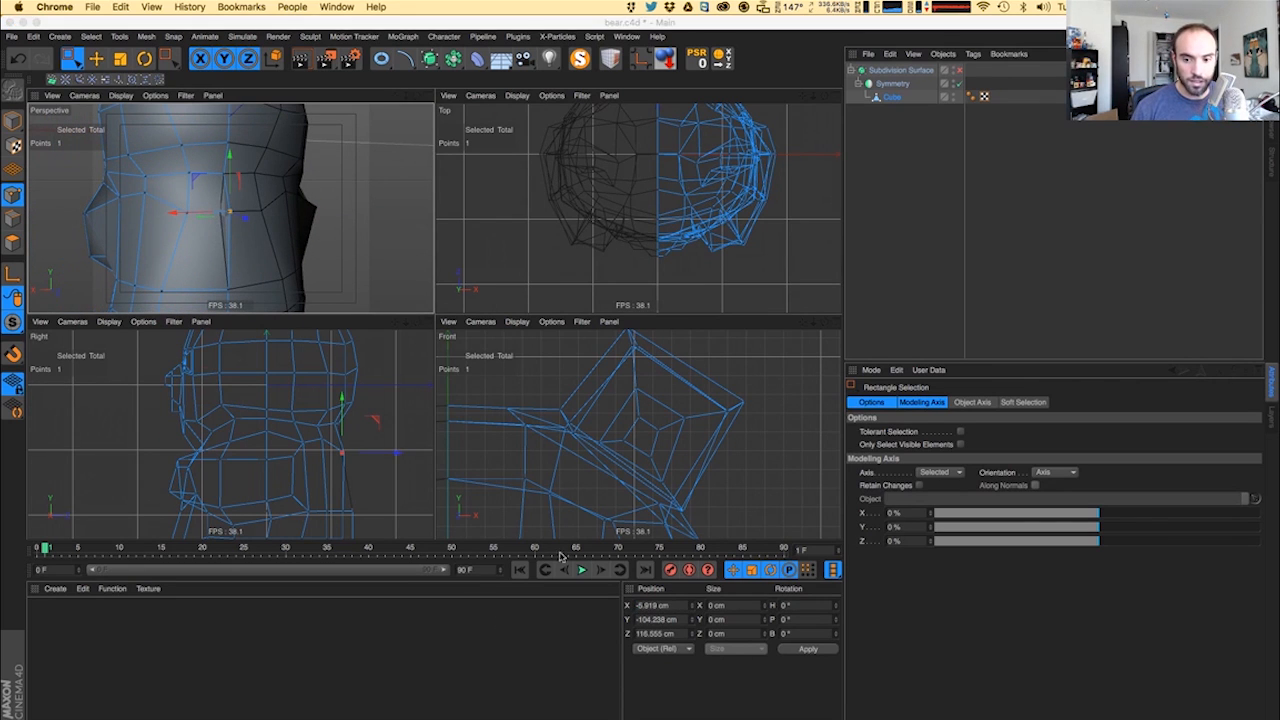
pyautogui.click(670, 608)
pyautogui.write('0')
pyautogui.press('Return')
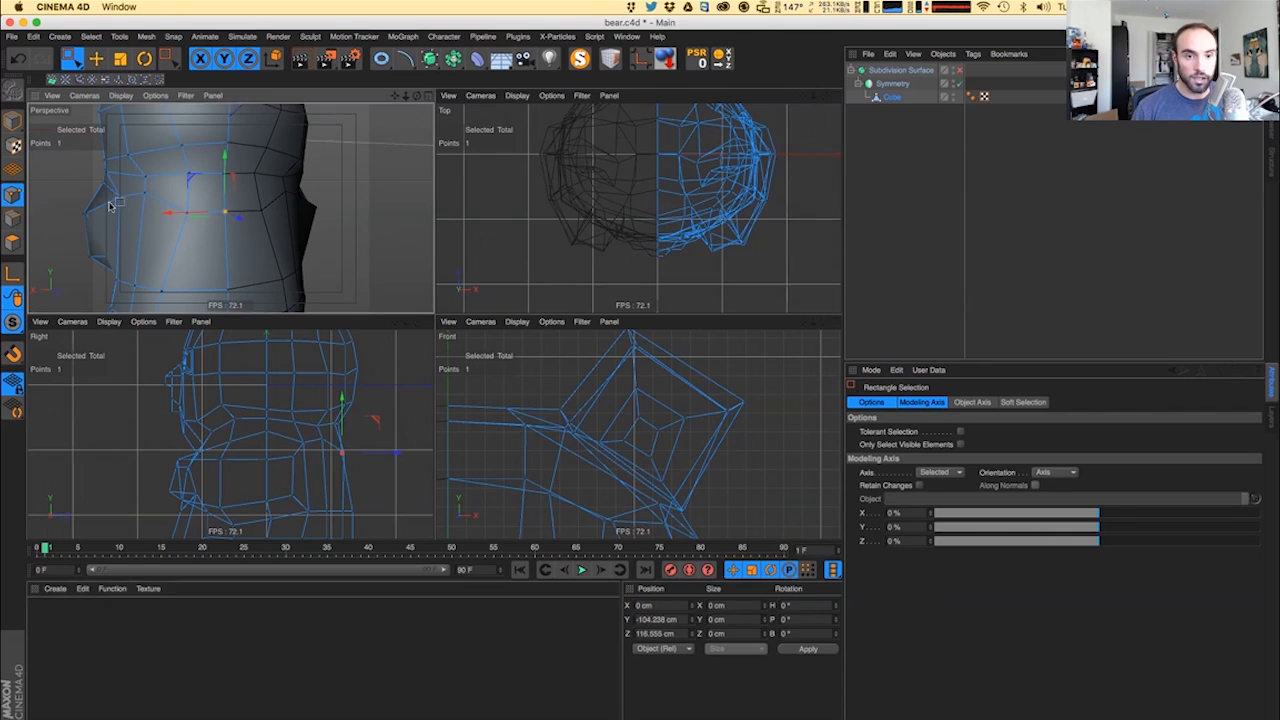
# - Lower the side point on the bear's back behind the arm and select the point directly above it
pyautogui.keyDown('alt'); pyautogui.moveTo(250, 200); pyautogui.dragTo(214, 206); pyautogui.keyUp('alt')
pyautogui.click(290, 246)
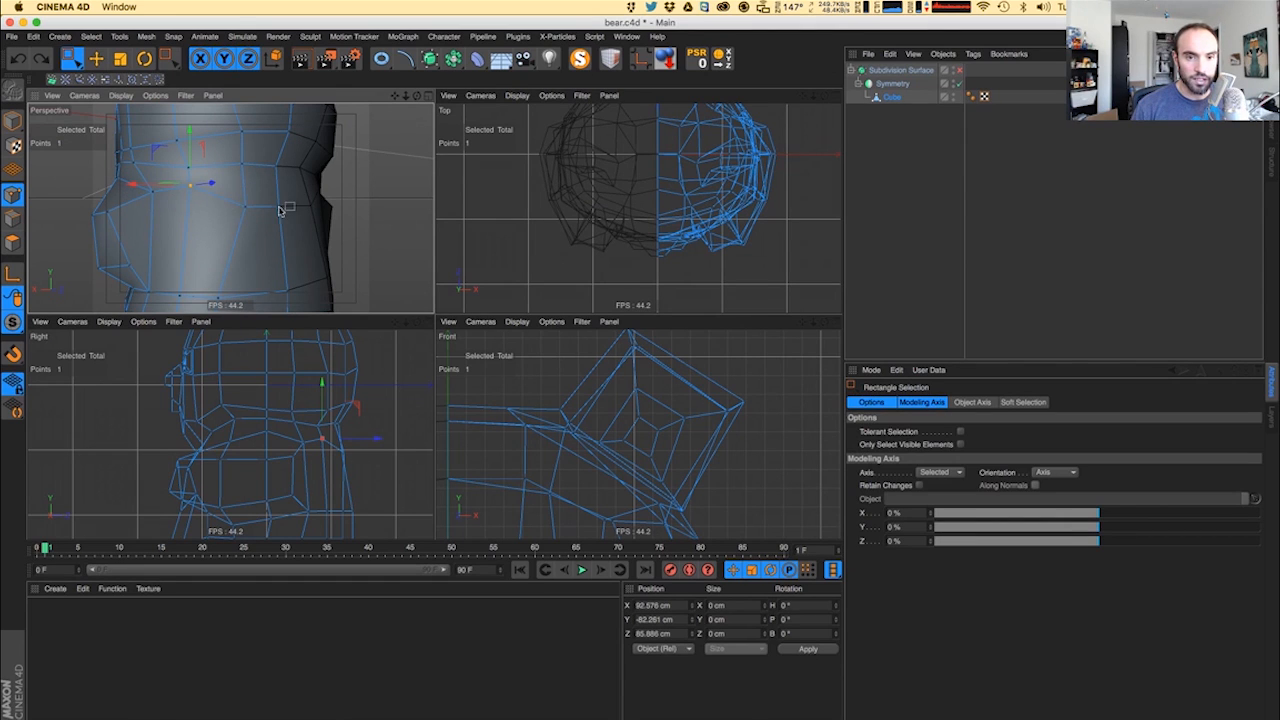
pyautogui.moveTo(192, 184); pyautogui.dragTo(192, 195)
pyautogui.moveTo(141, 179)
pyautogui.mouseDown()
pyautogui.moveTo(164, 197)
pyautogui.moveTo(152, 163)
pyautogui.mouseUp()
pyautogui.press('e')
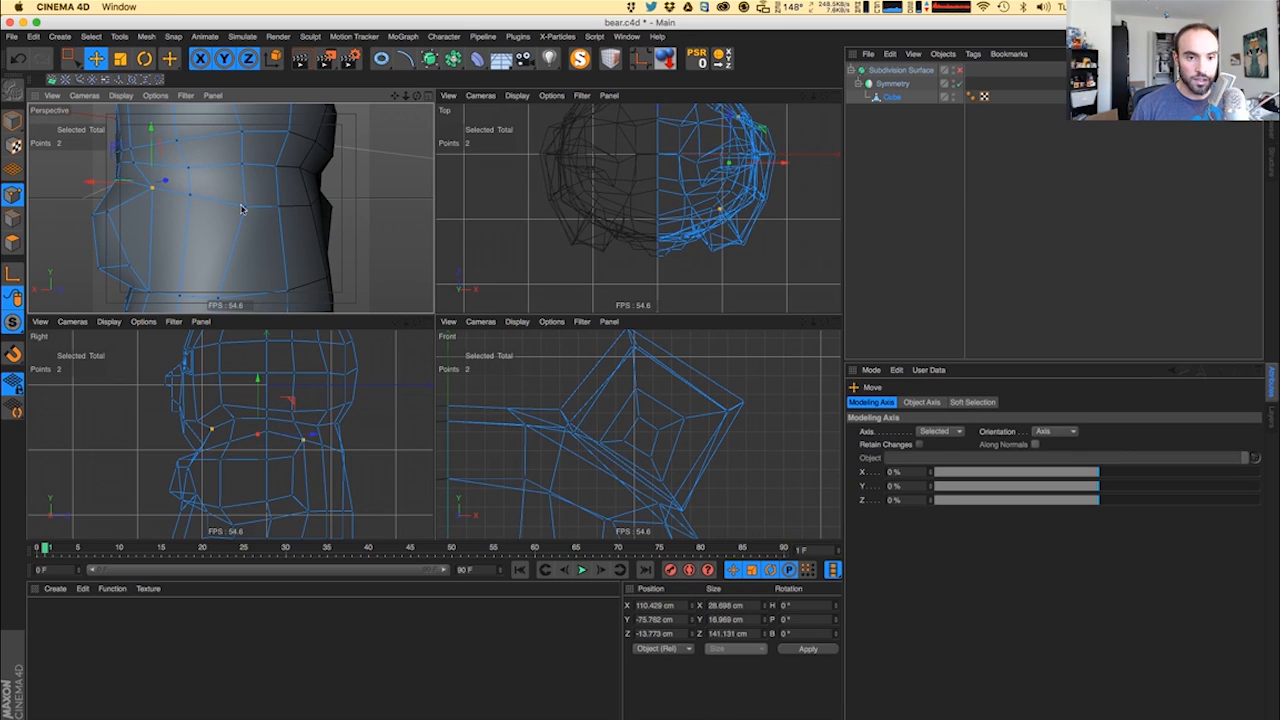
pyautogui.click(187, 170)
pyautogui.keyDown('alt'); pyautogui.moveTo(187, 170); pyautogui.dragTo(138, 172); pyautogui.keyUp('alt')
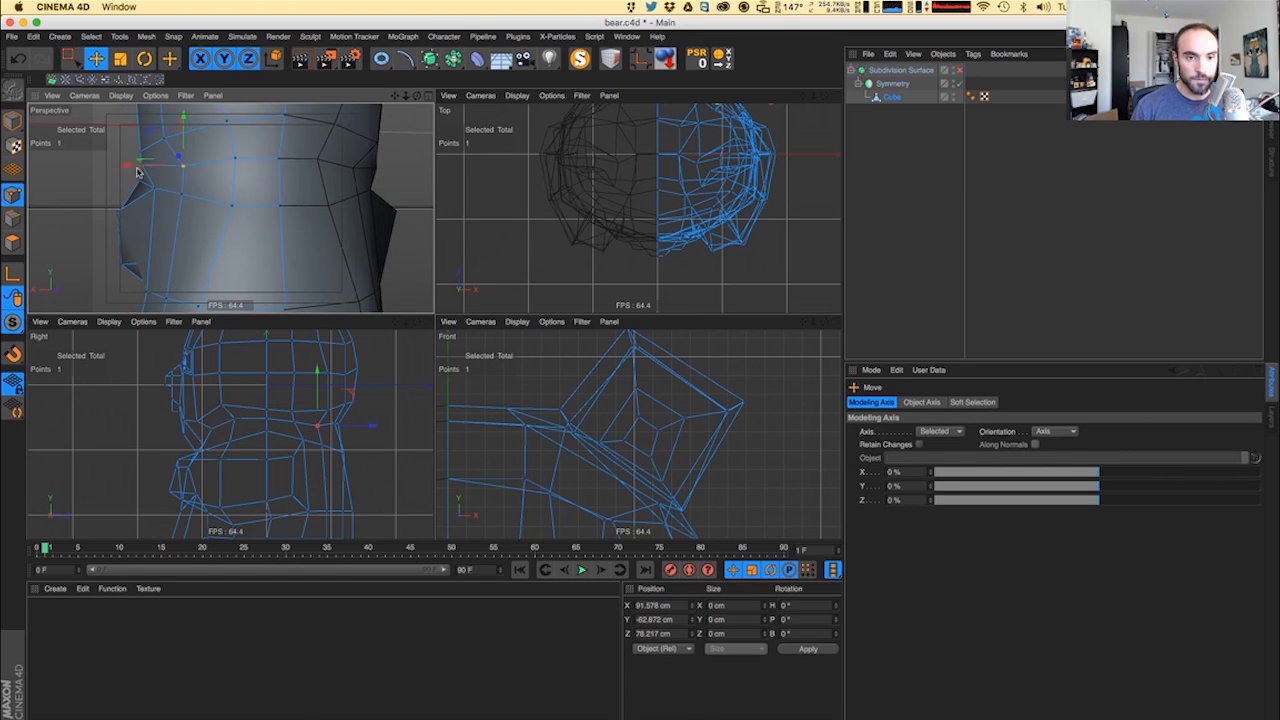